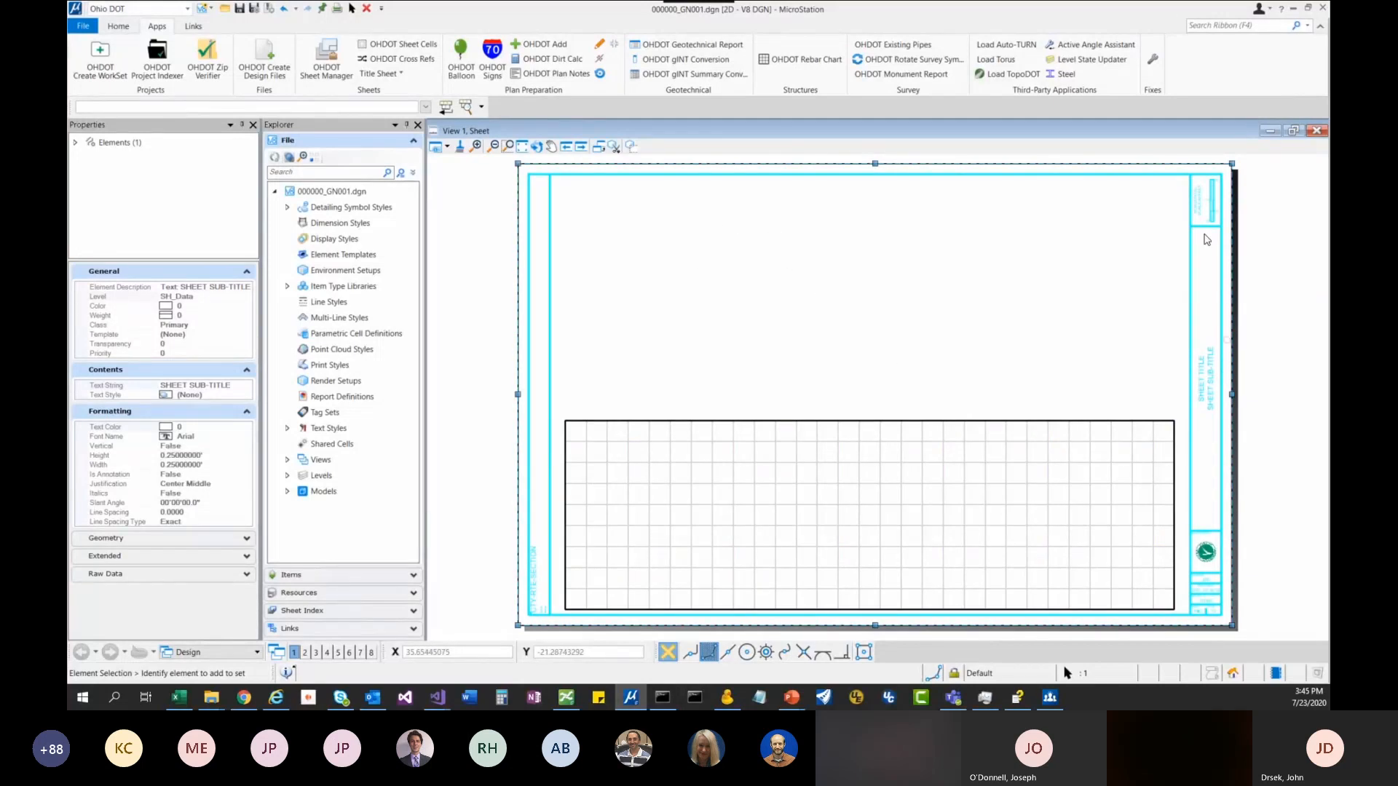
Step: Select the BORDER_2N sheet border cell and expand its first shape to list the attached items
click(459, 320)
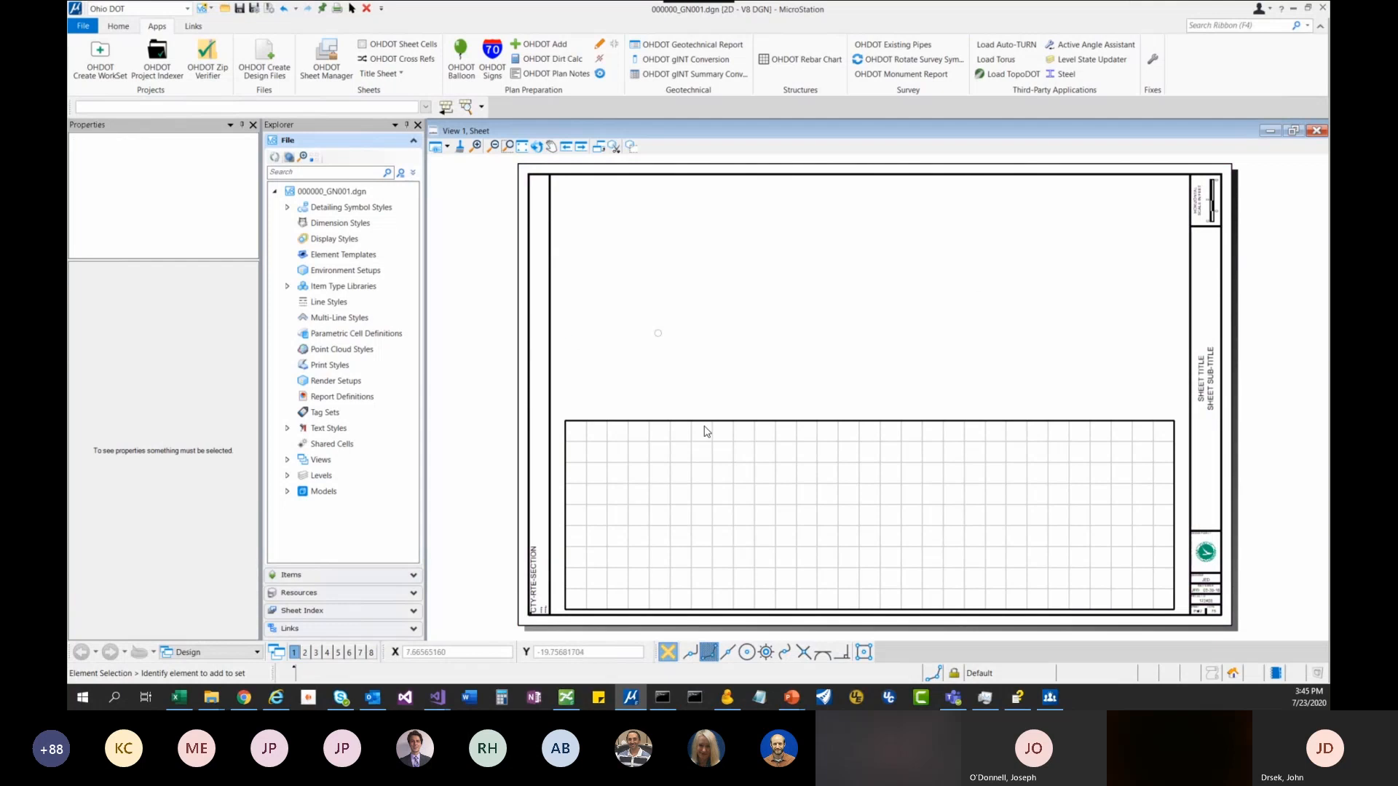
click(1232, 284)
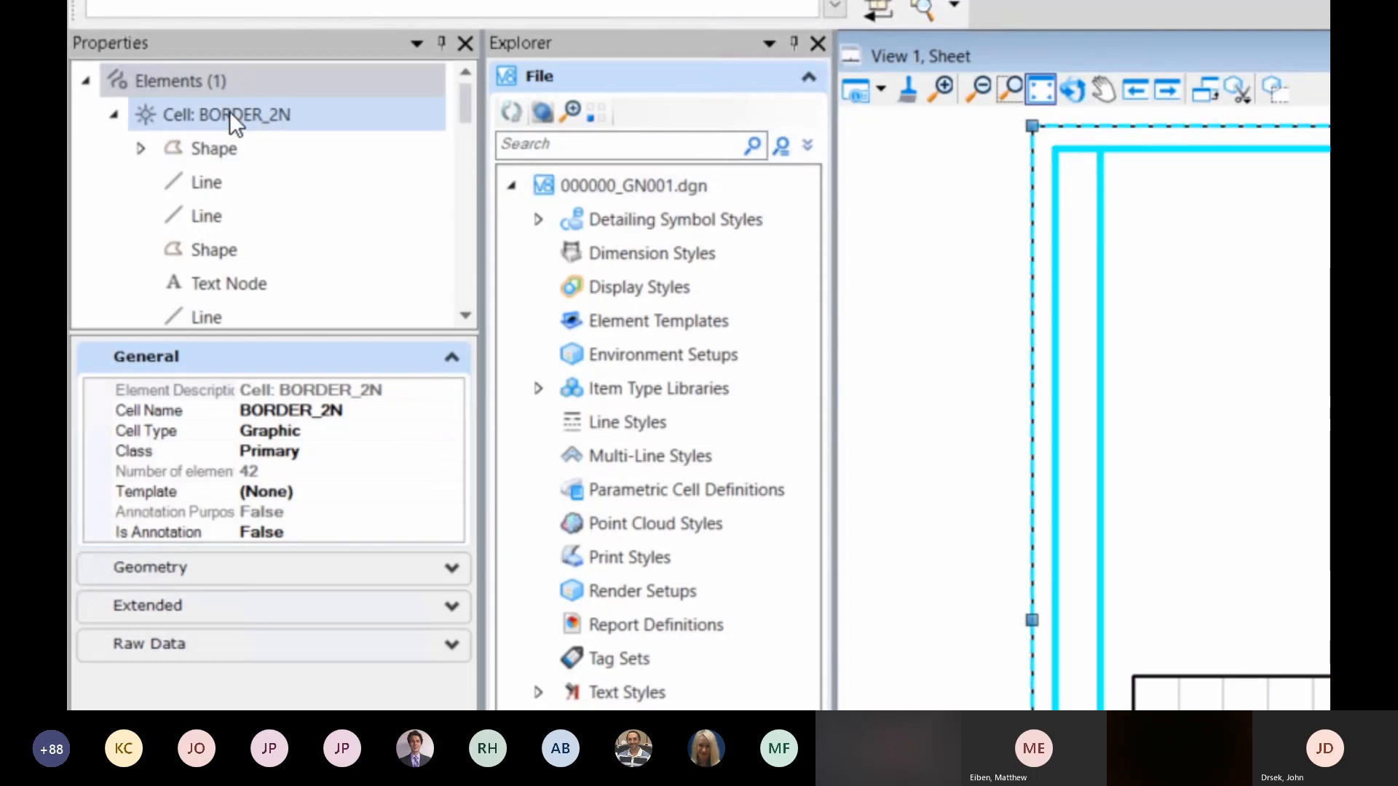
click(142, 149)
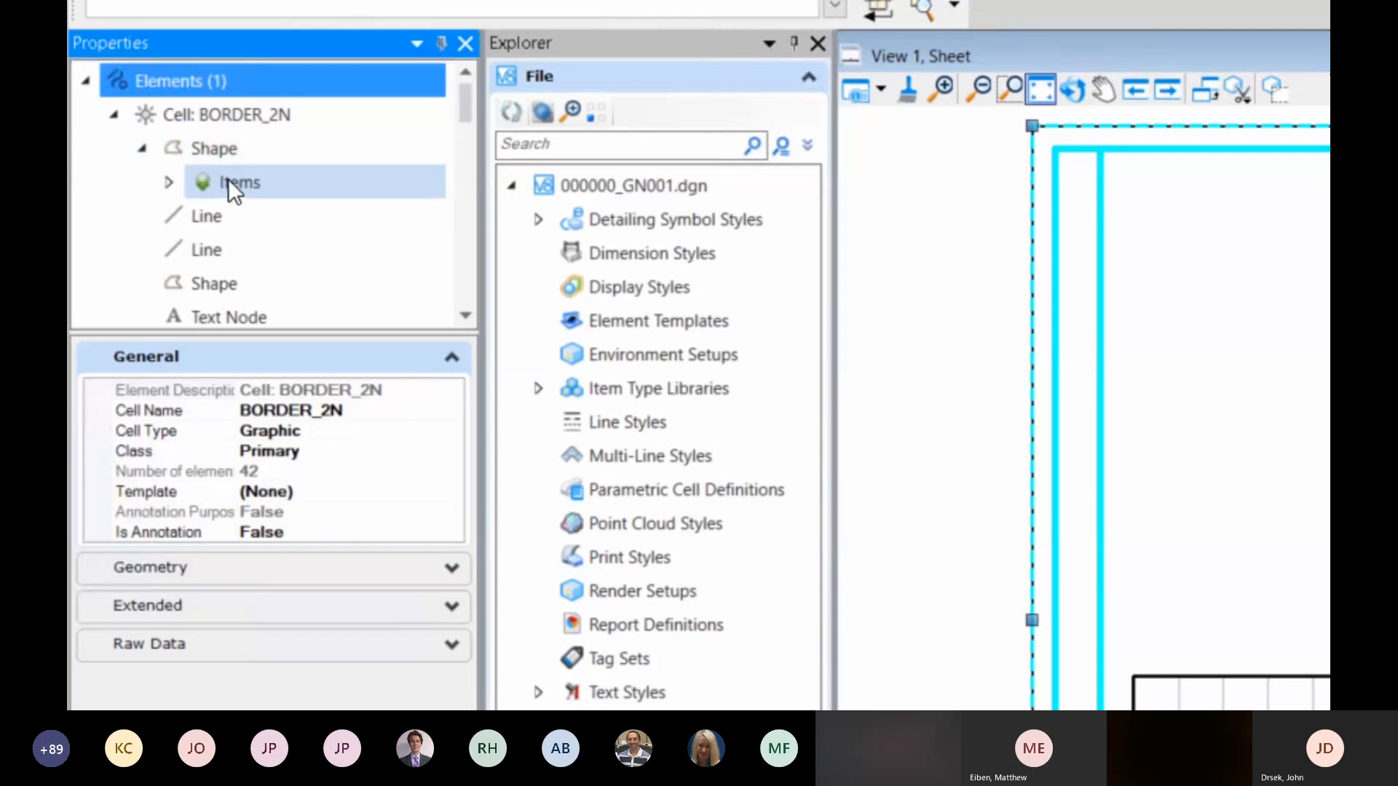
click(168, 183)
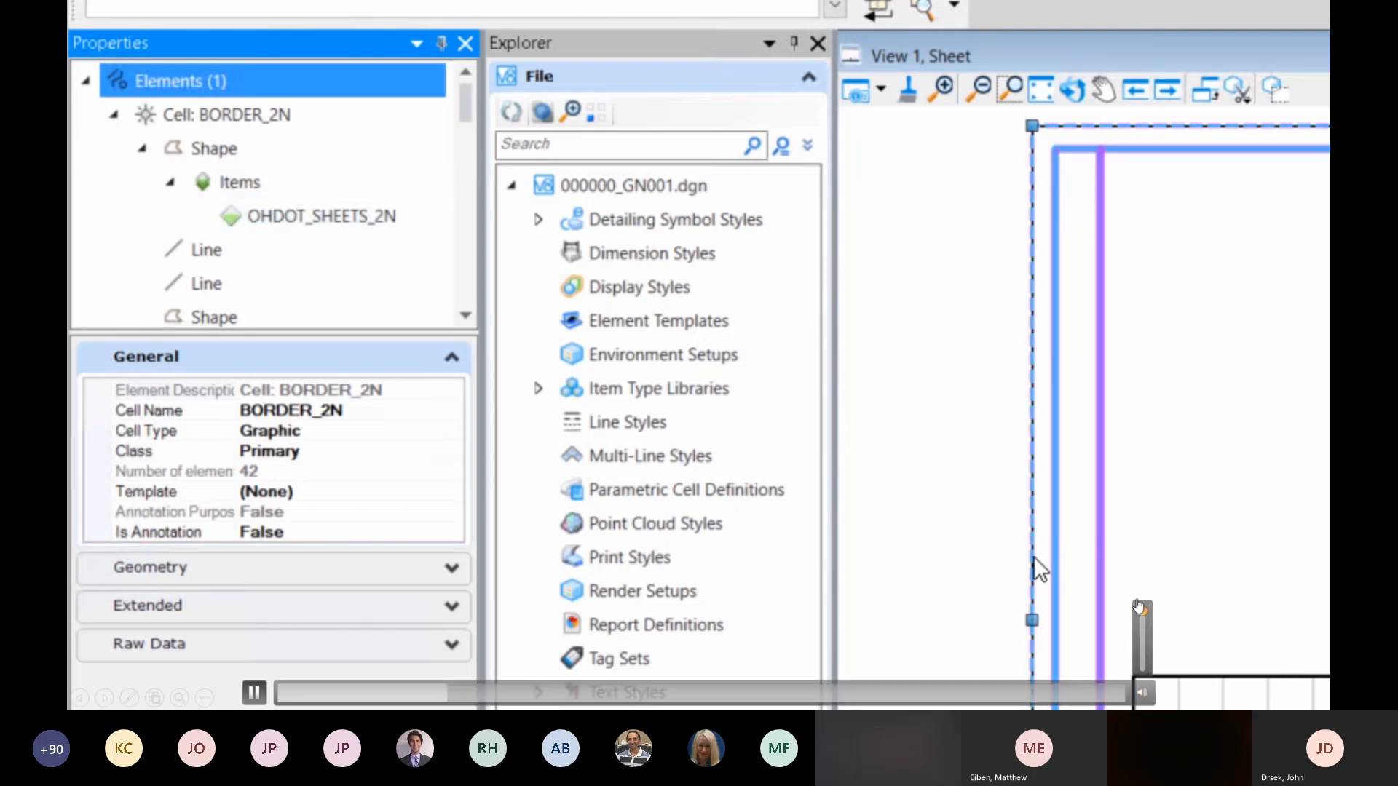
click(254, 693)
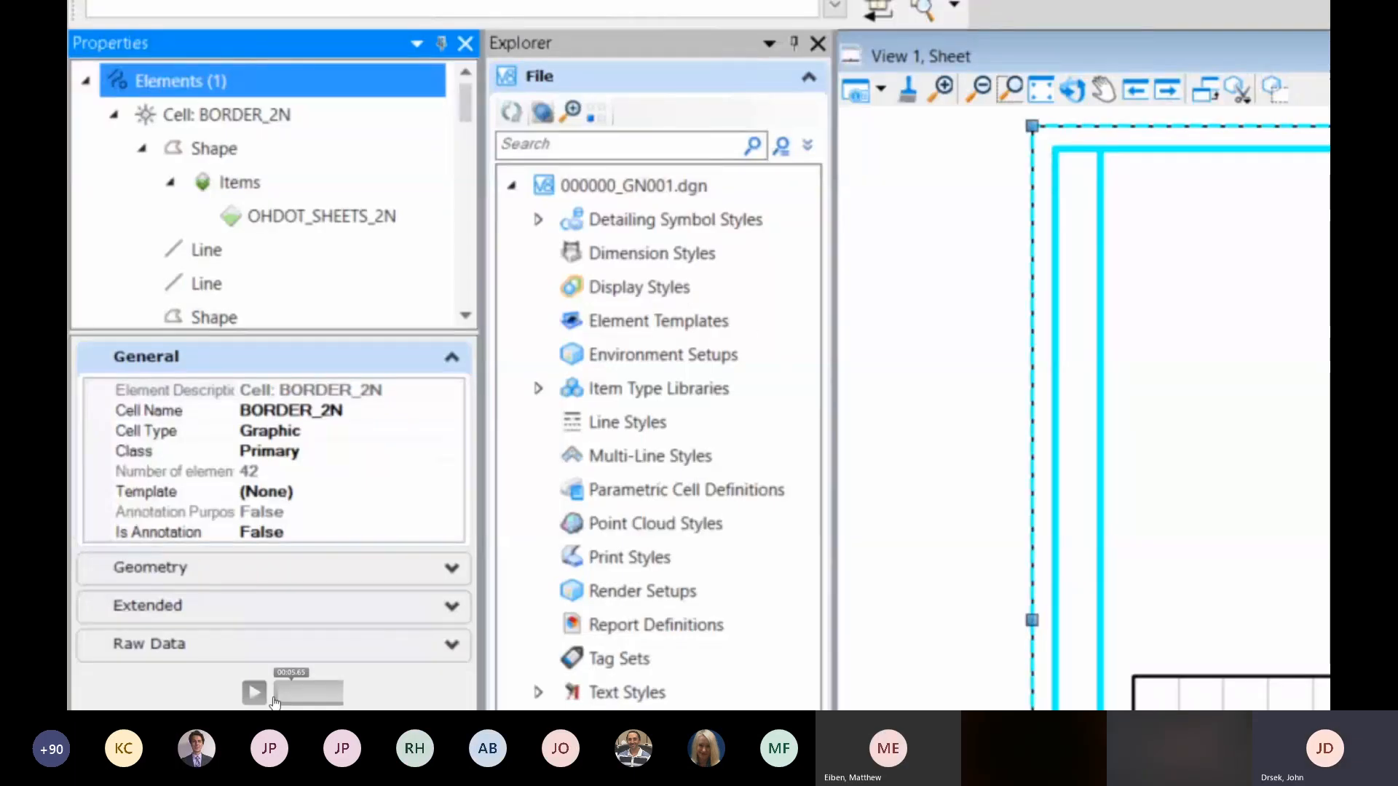
click(256, 692)
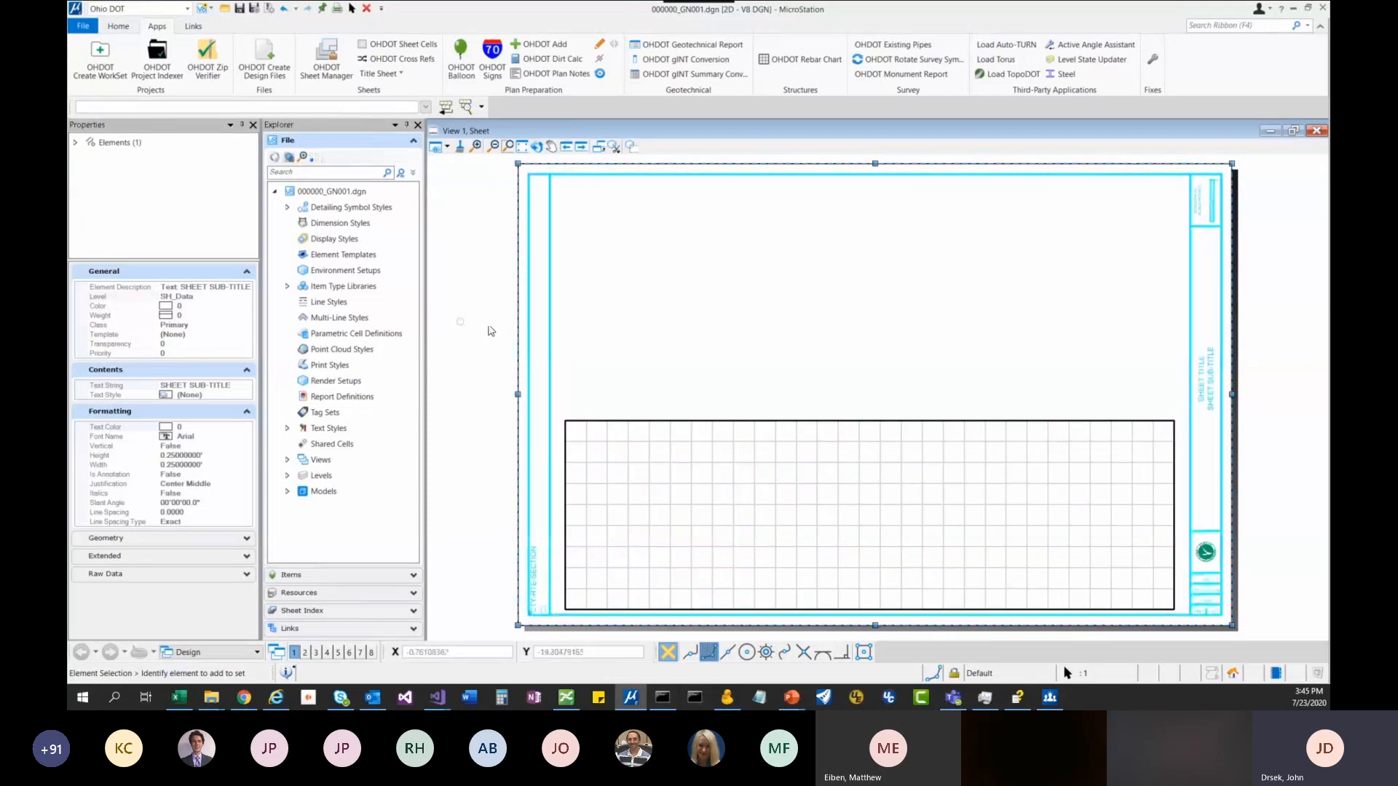
Step: Select the sheet border cell afresh and display the properties of the OHDOT_SHEETS_2N item attached to its first shape
click(576, 333)
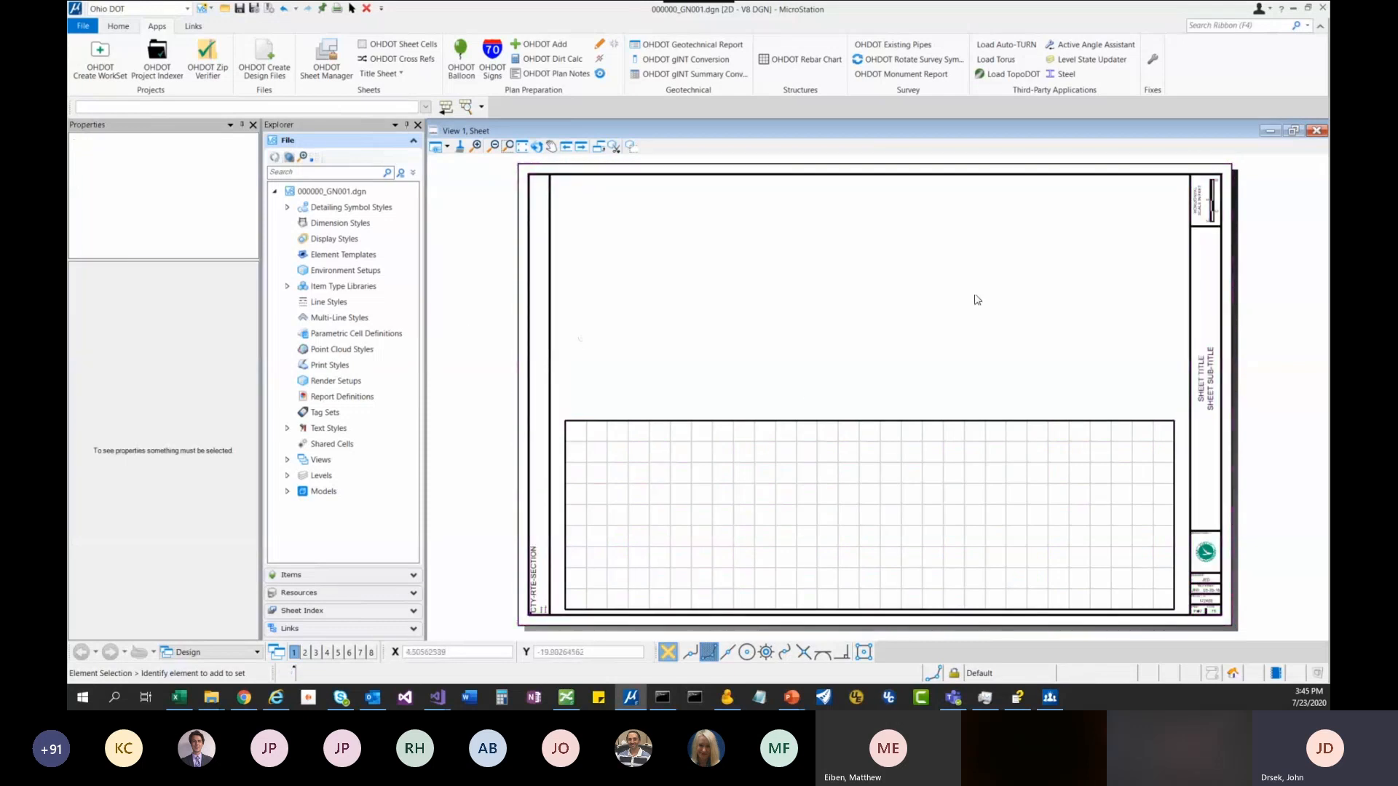
click(1231, 284)
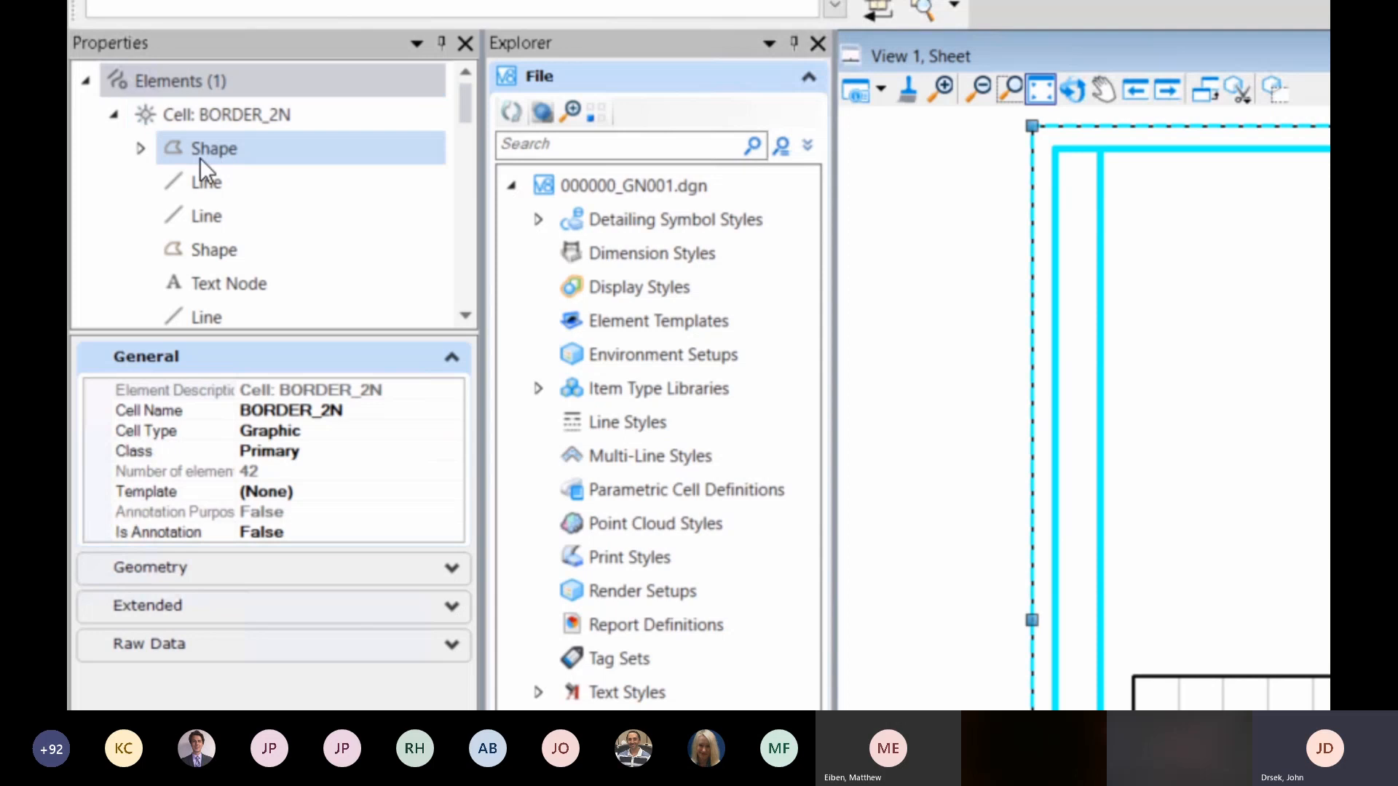
click(142, 152)
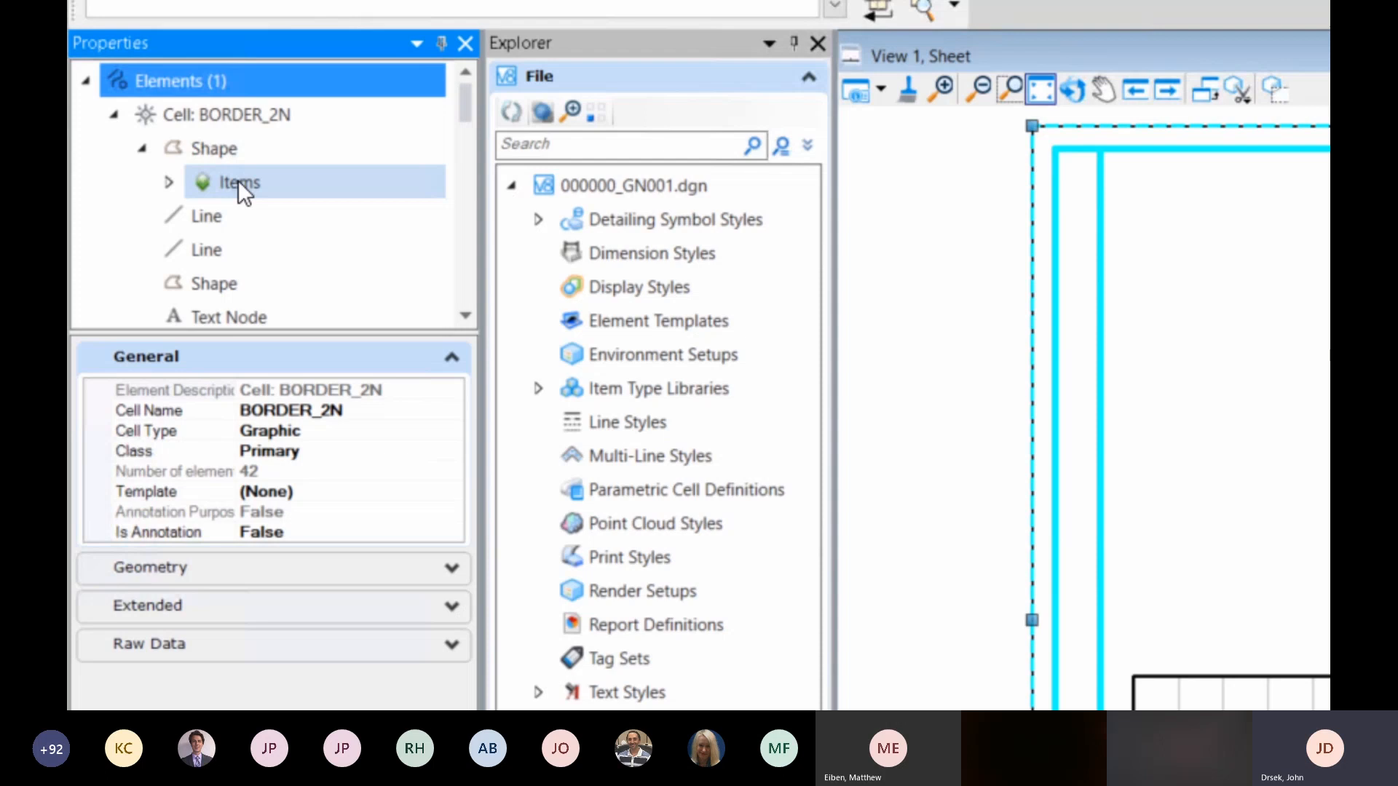
click(168, 184)
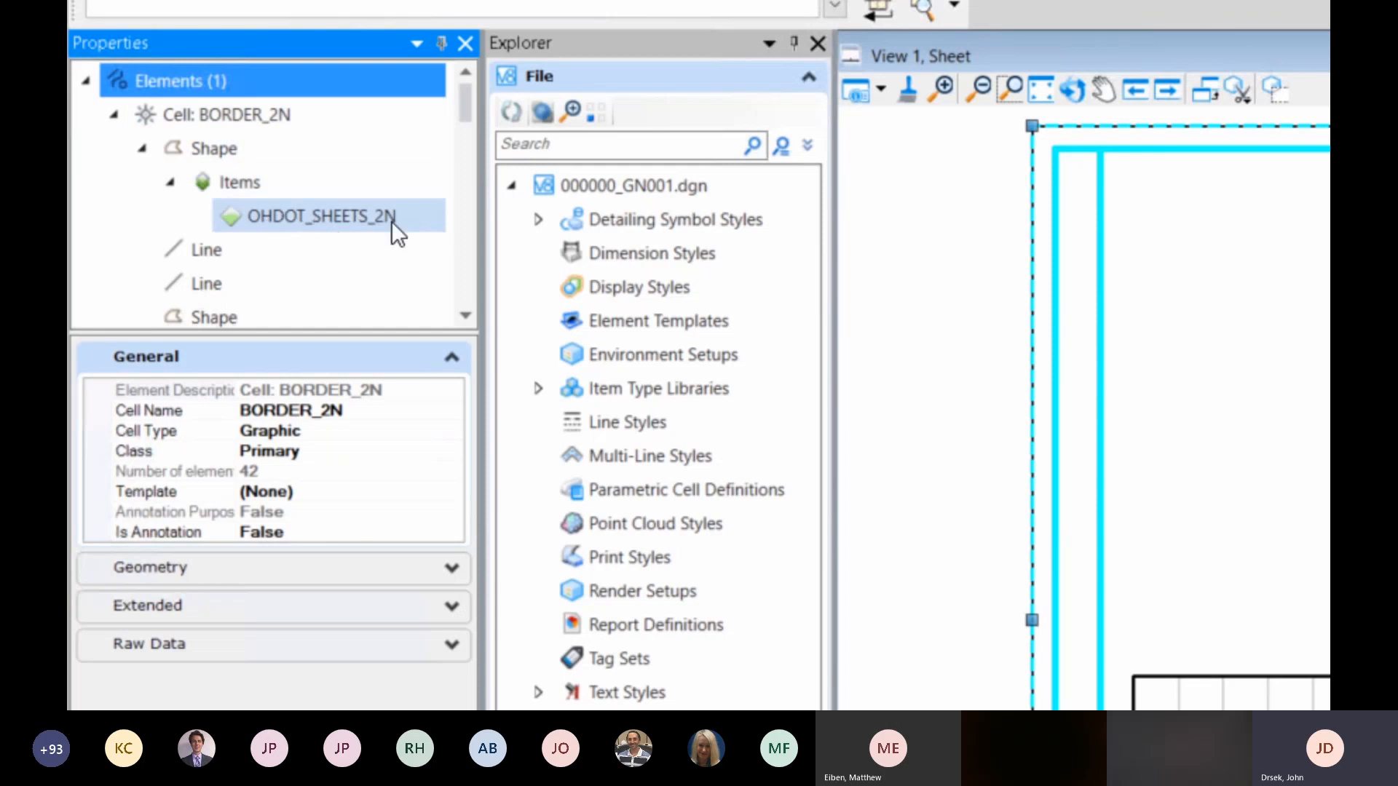
click(374, 212)
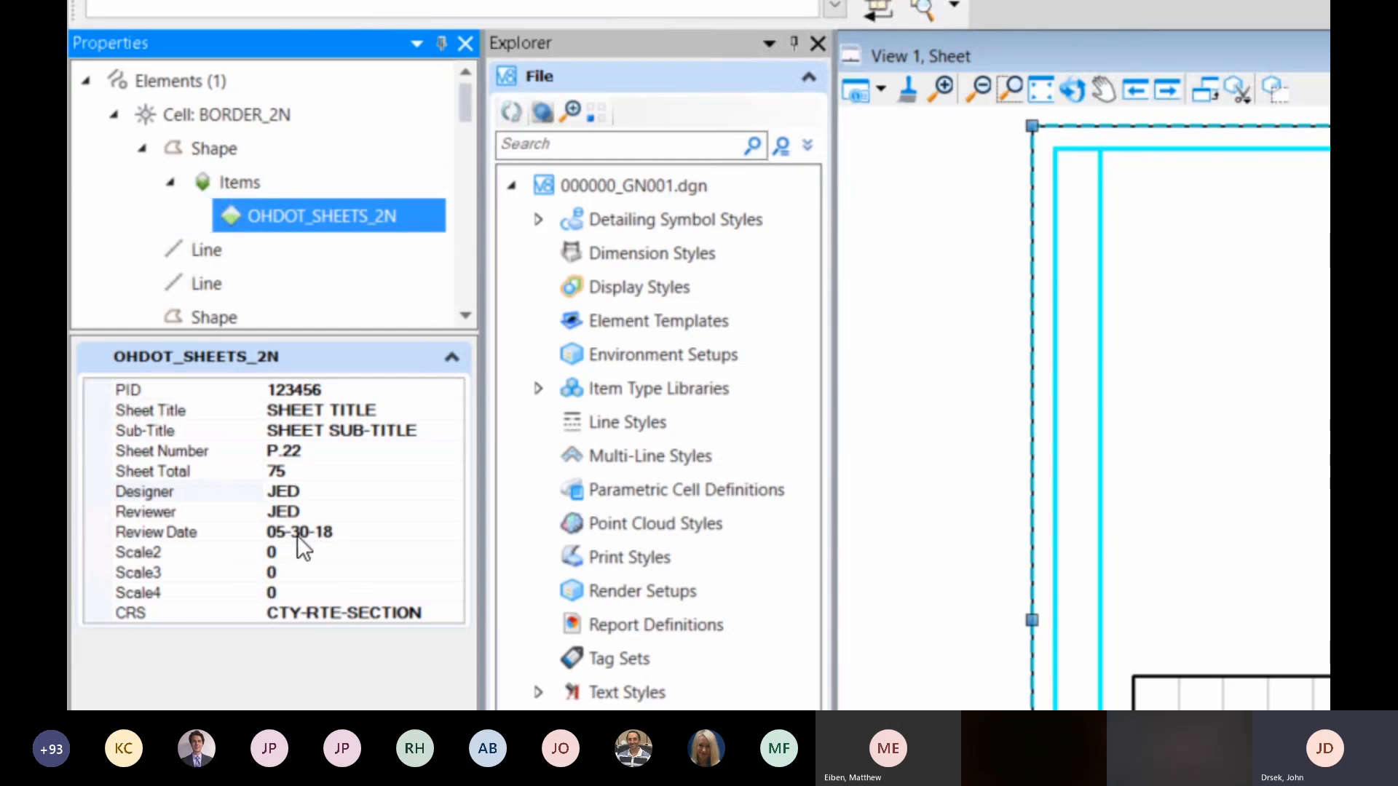
Step: Change the Reviewer property of the OHDOT_SHEETS_2N item to XXX
click(314, 488)
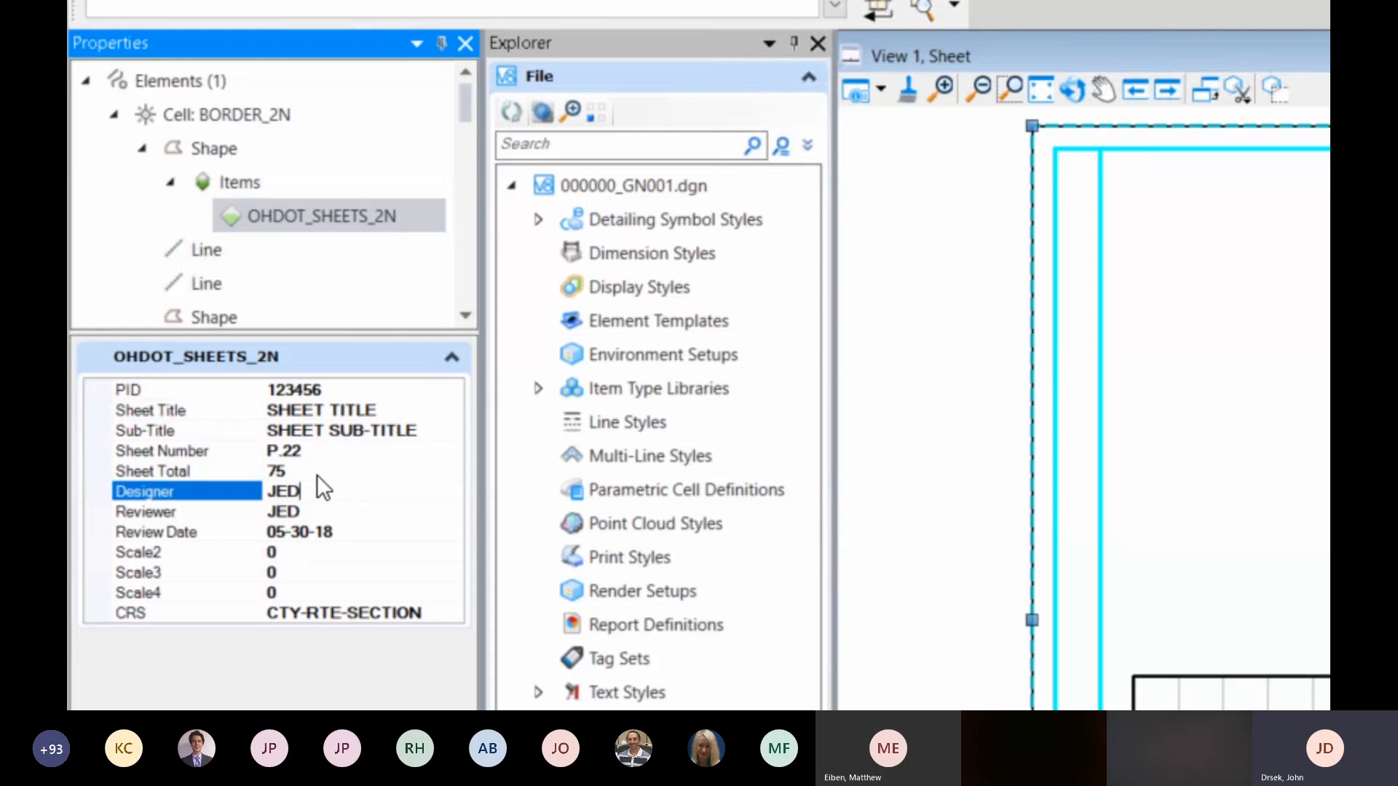
click(325, 512)
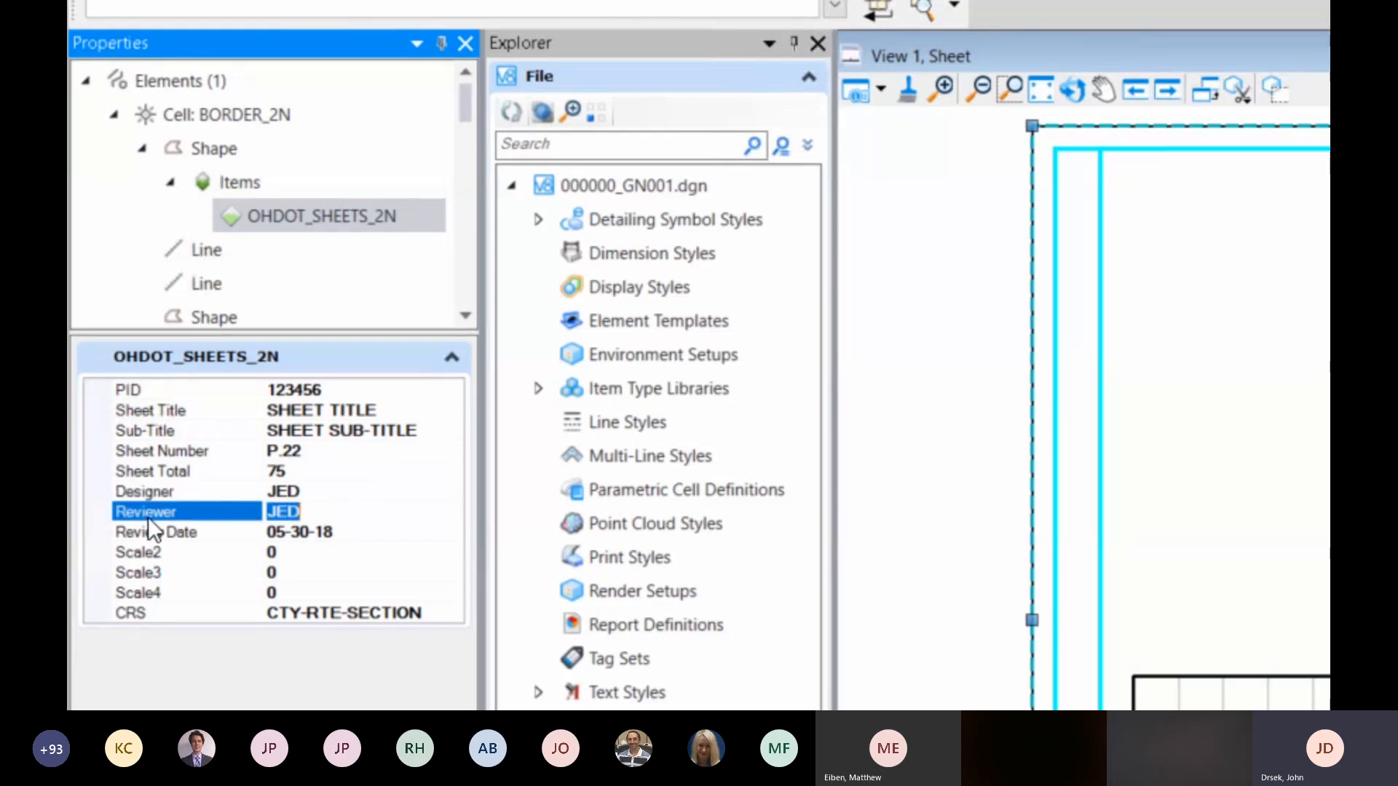
text(XXX)
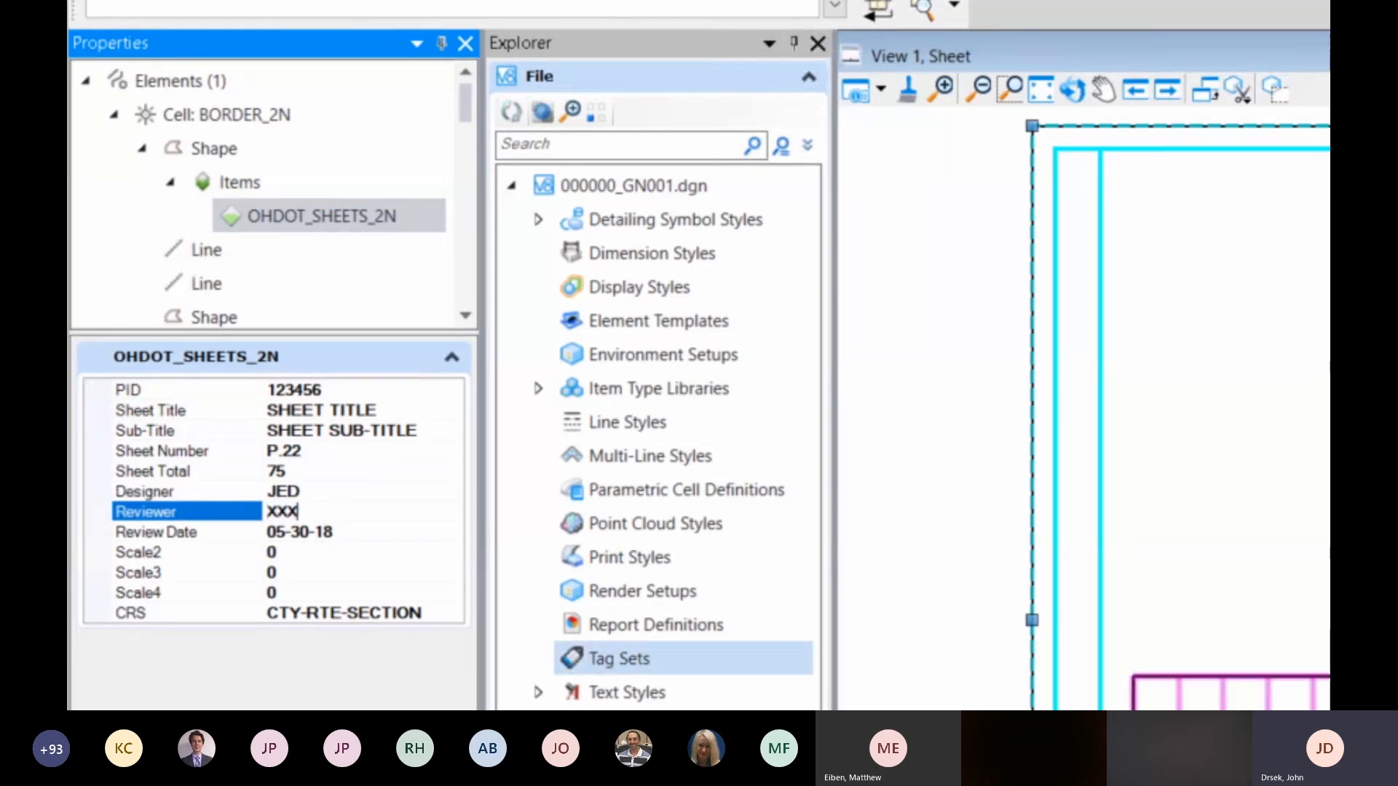
Step: Set the Sheet Number property of the border's OHDOT_SHEETS_2N item to P.21
scroll(1084, 408, up, 5)
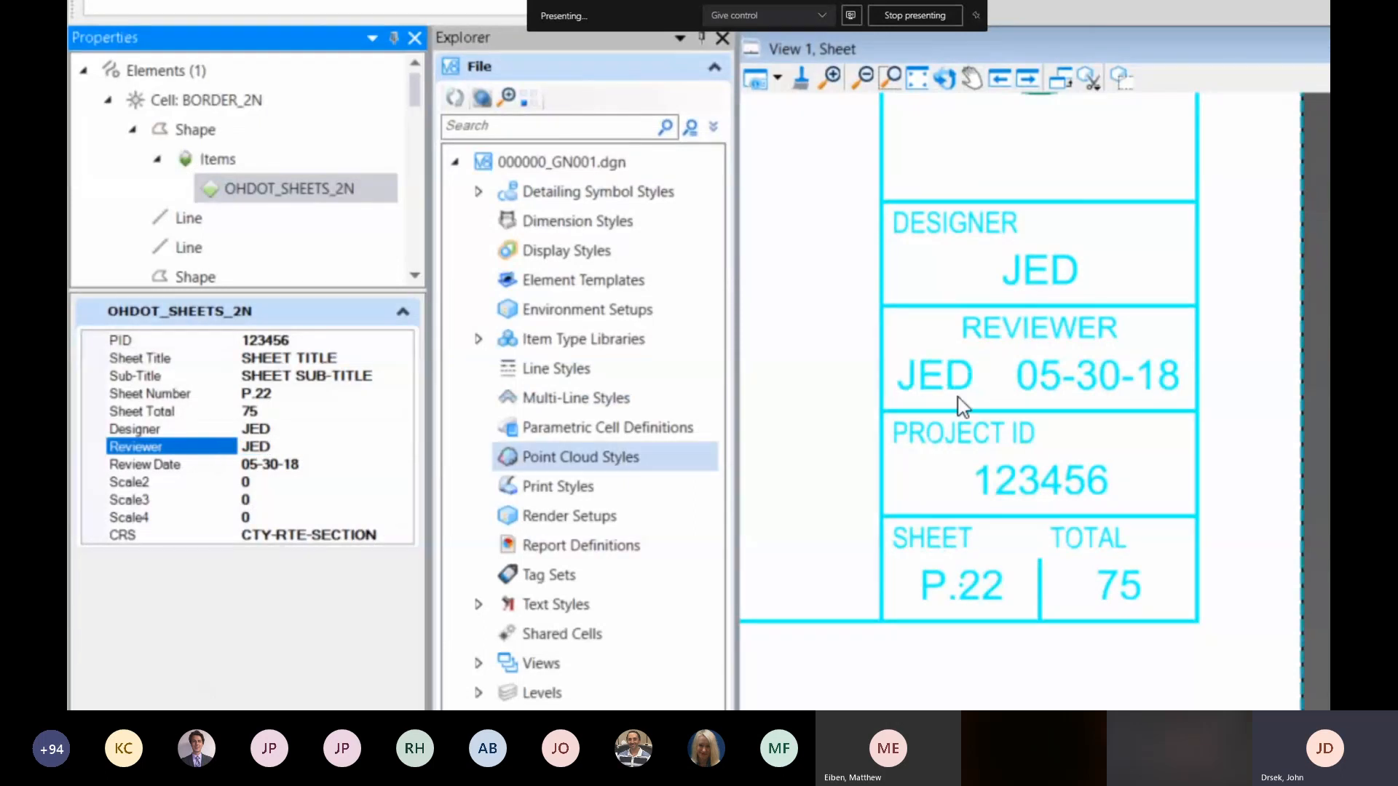
click(304, 393)
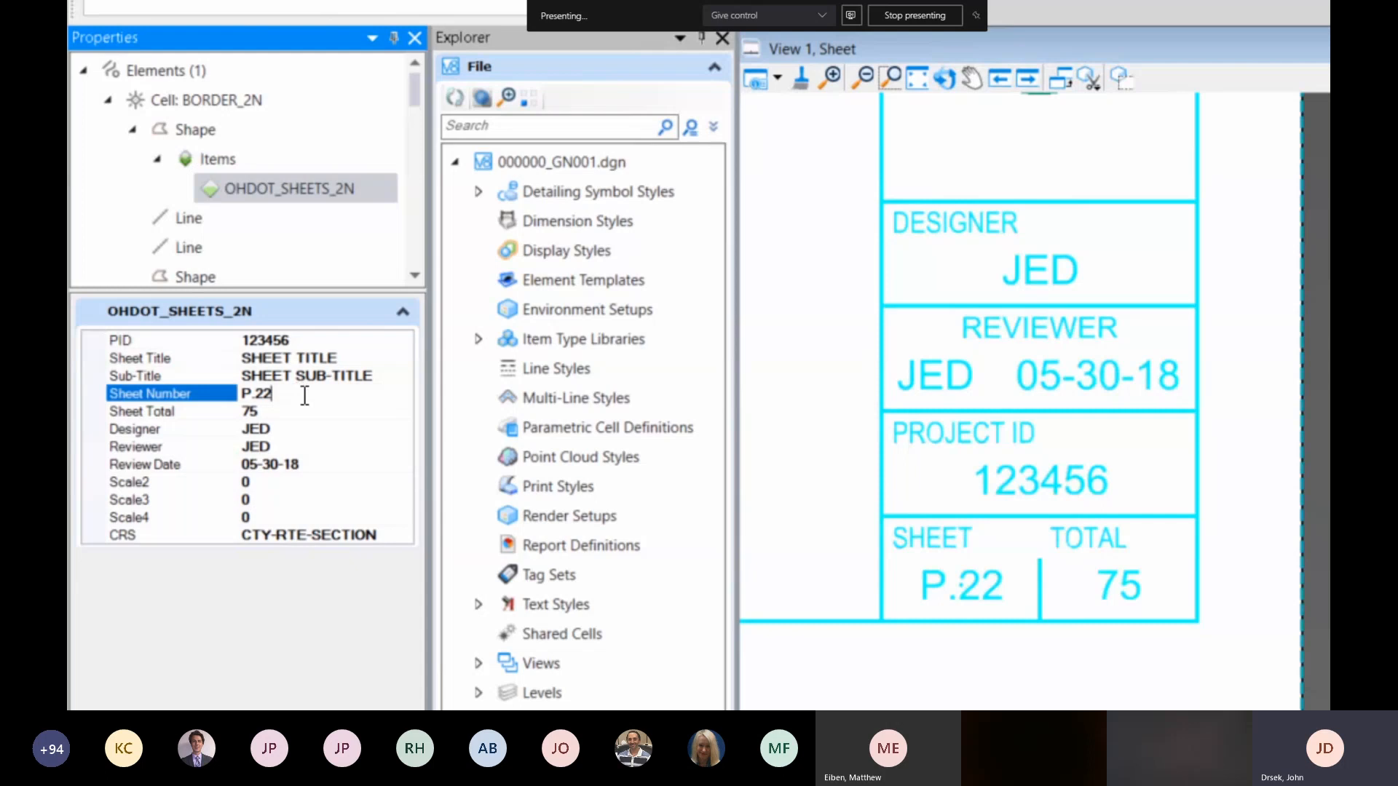
key(BackSpace)
text(1)
key(Return)
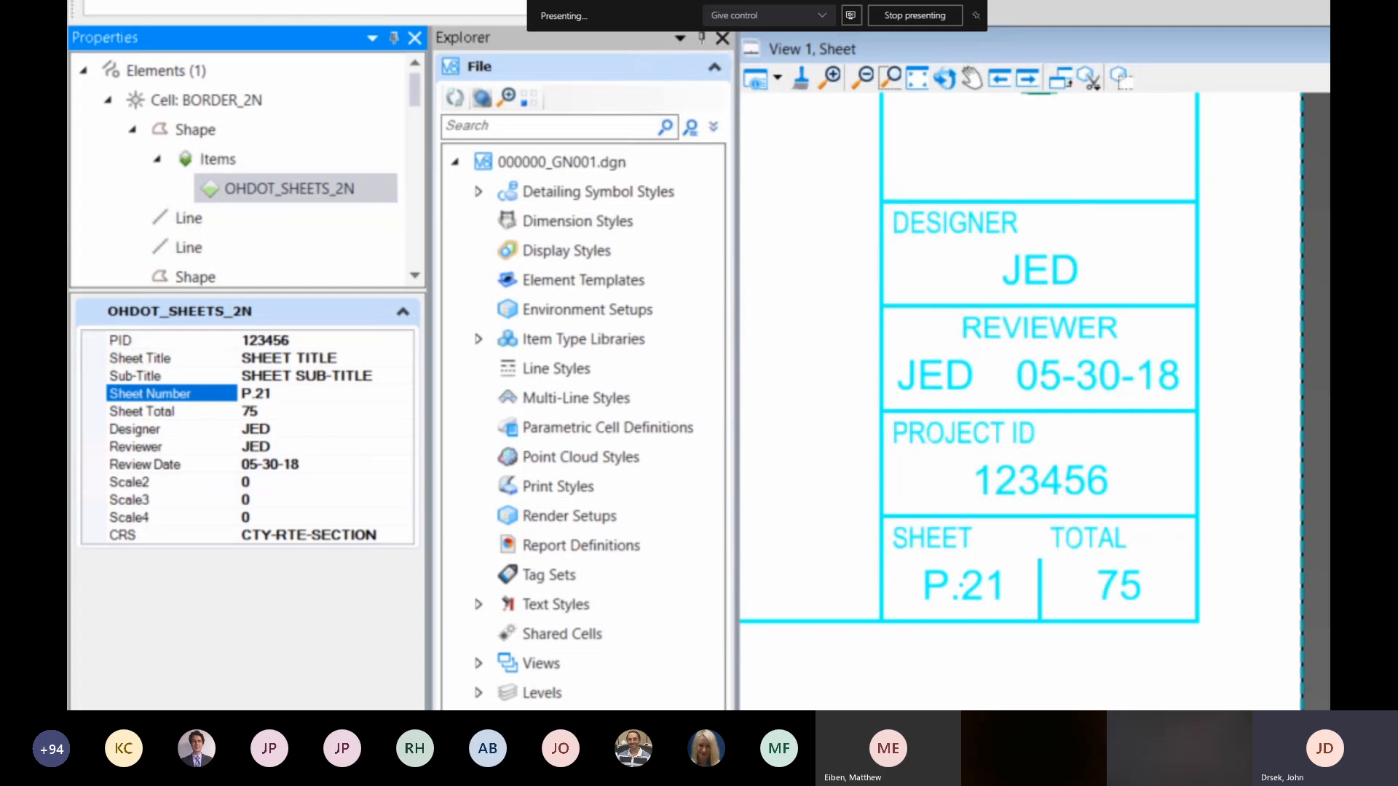
Step: Try to replace the SHEET SUB-TITLE text in the border's title block with "dsafsa" in the Text Editor
scroll(1035, 402, down, 3)
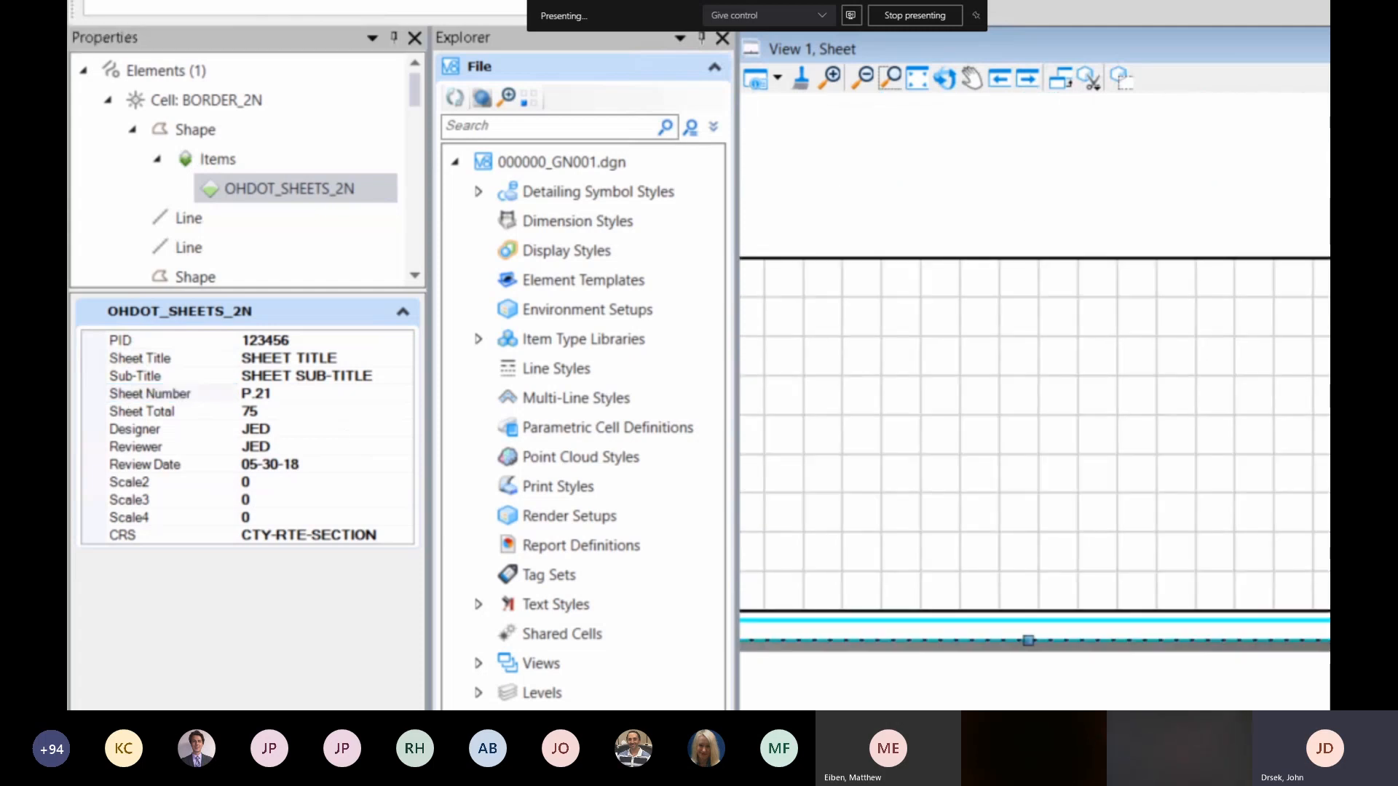
scroll(1035, 400, down, 4)
middle_drag(841, 446, 1030, 618)
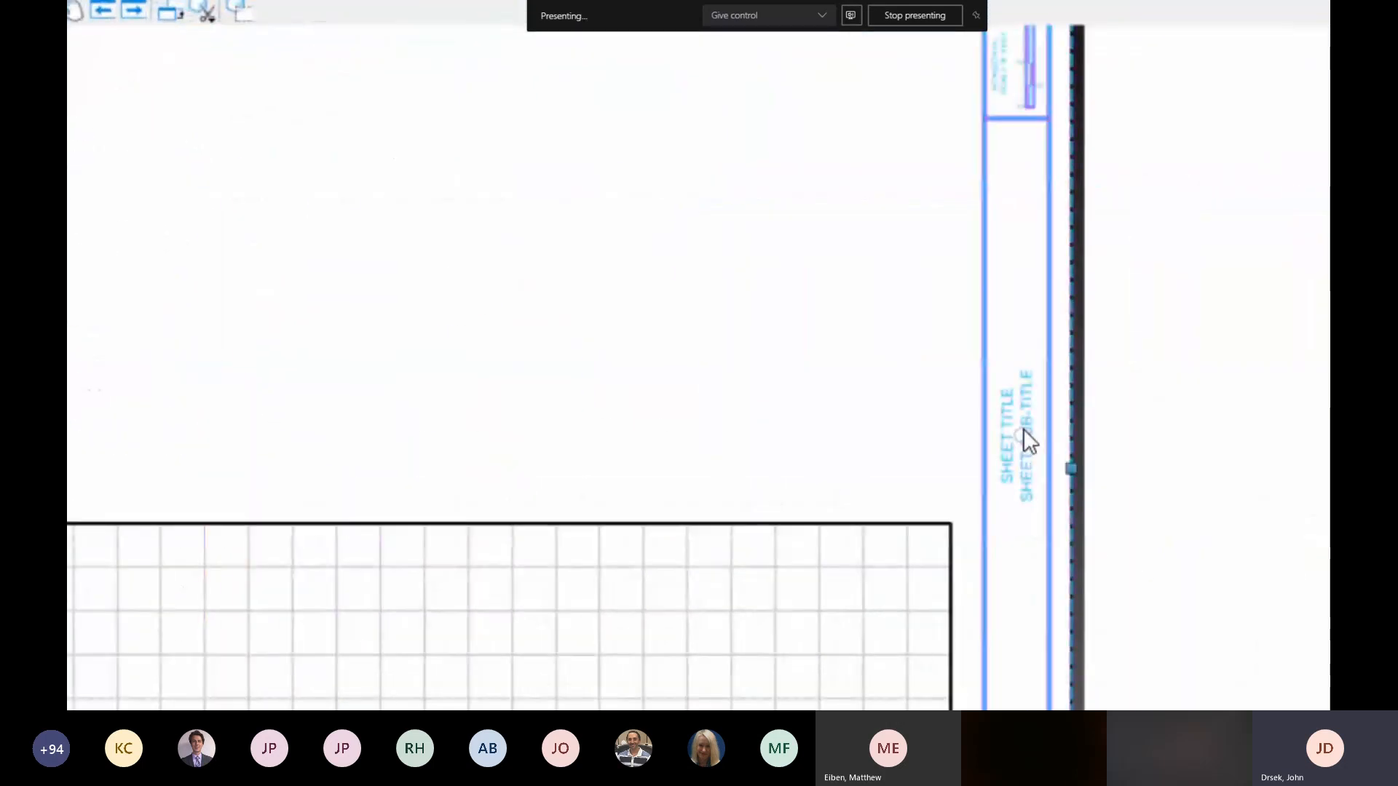
scroll(832, 463, up, 2)
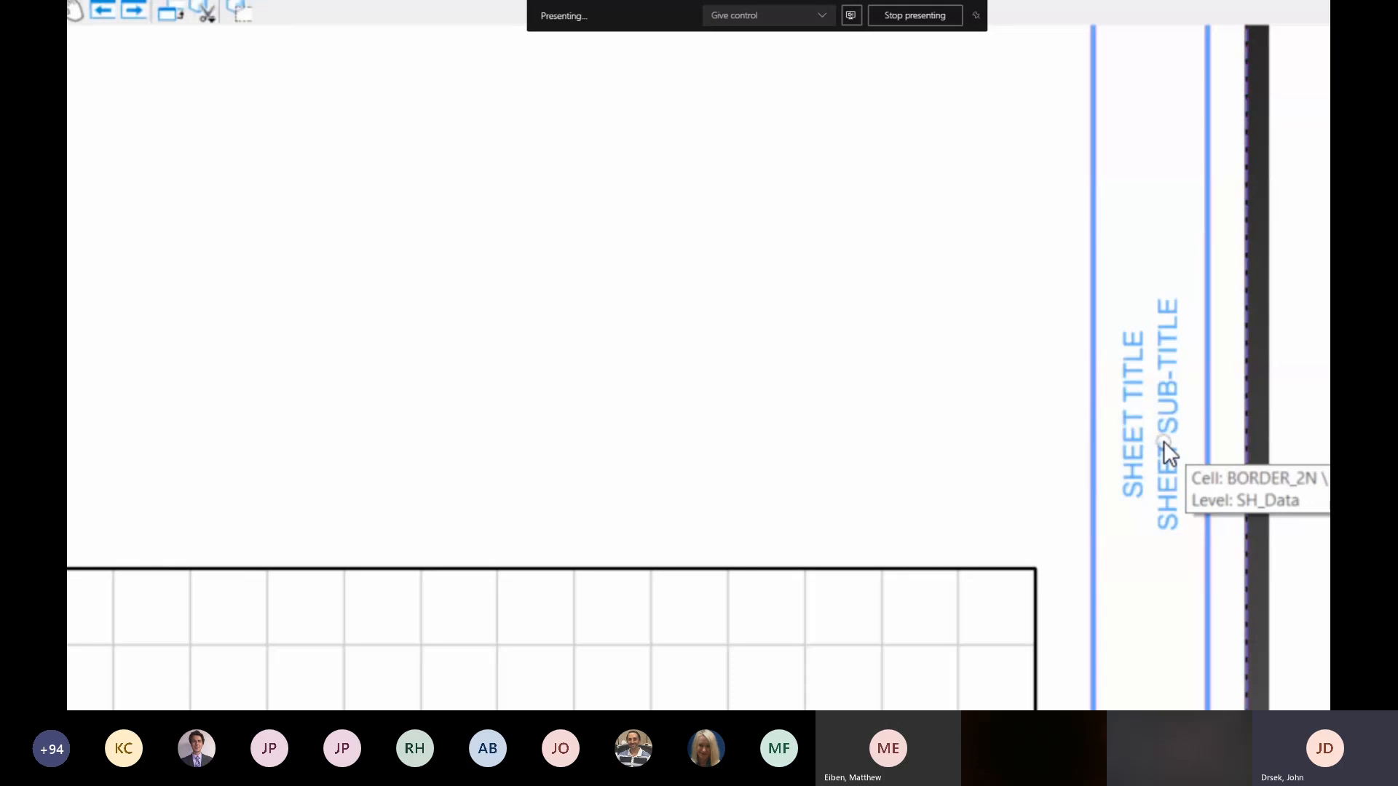
double_click(1164, 389)
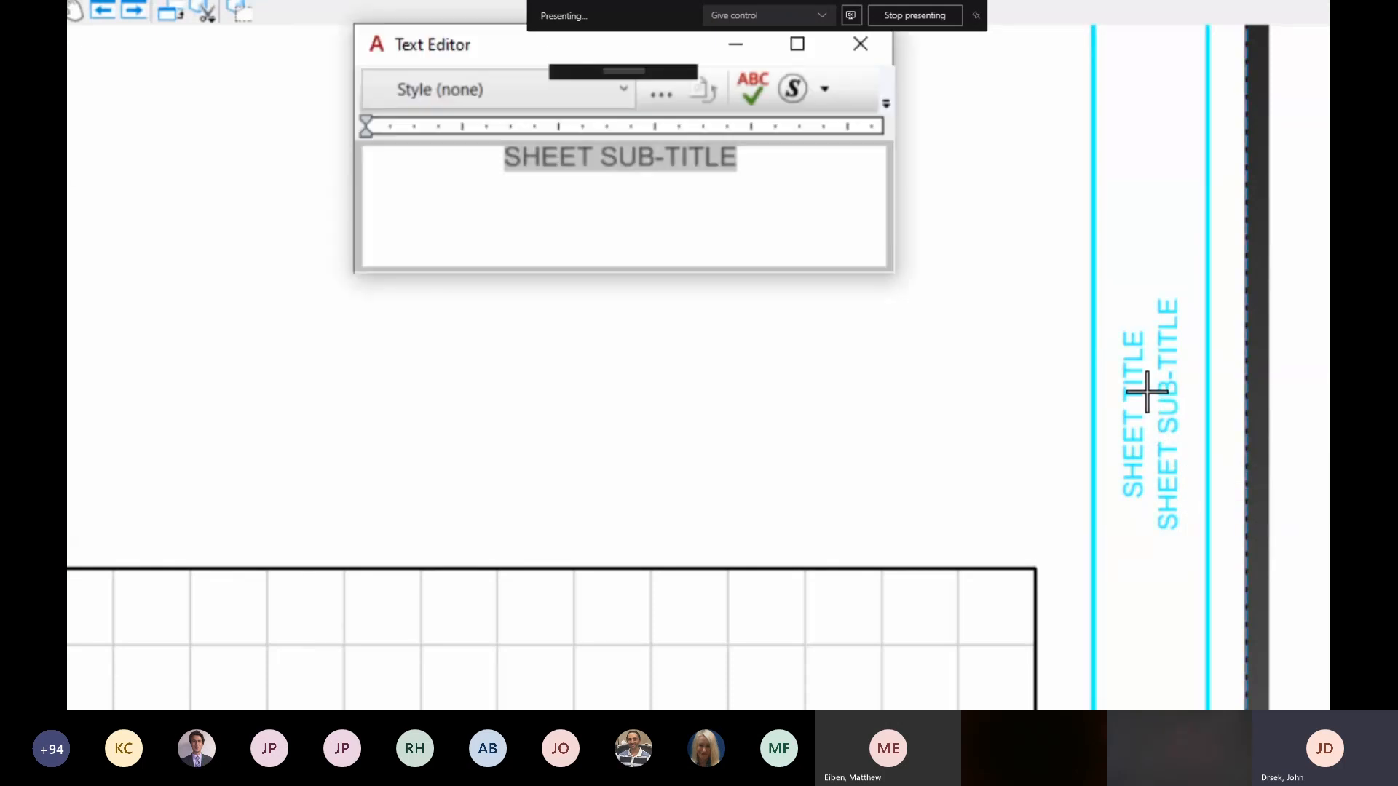
drag(436, 57, 331, 113)
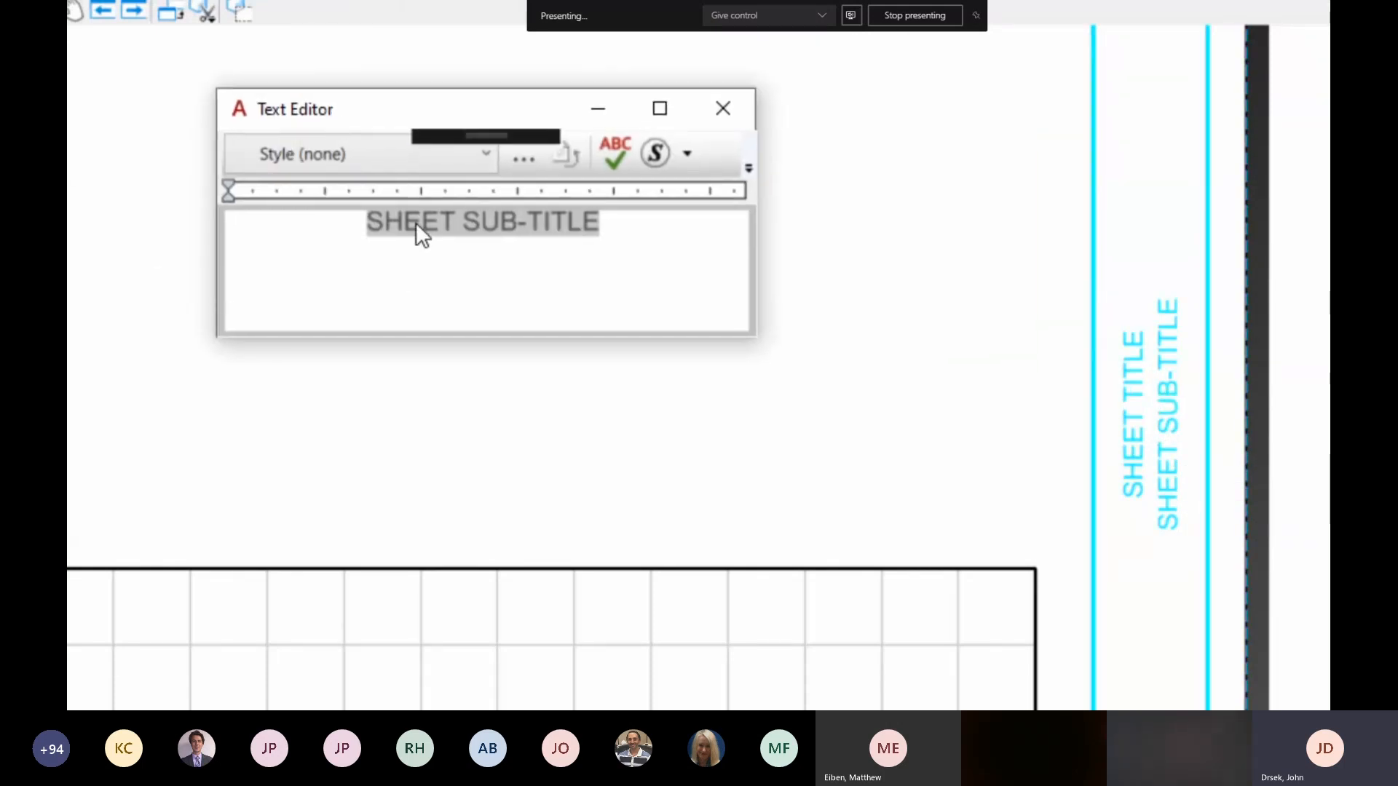
drag(364, 225, 431, 235)
triple_click(452, 225)
drag(347, 232, 571, 227)
text(dsafsa)
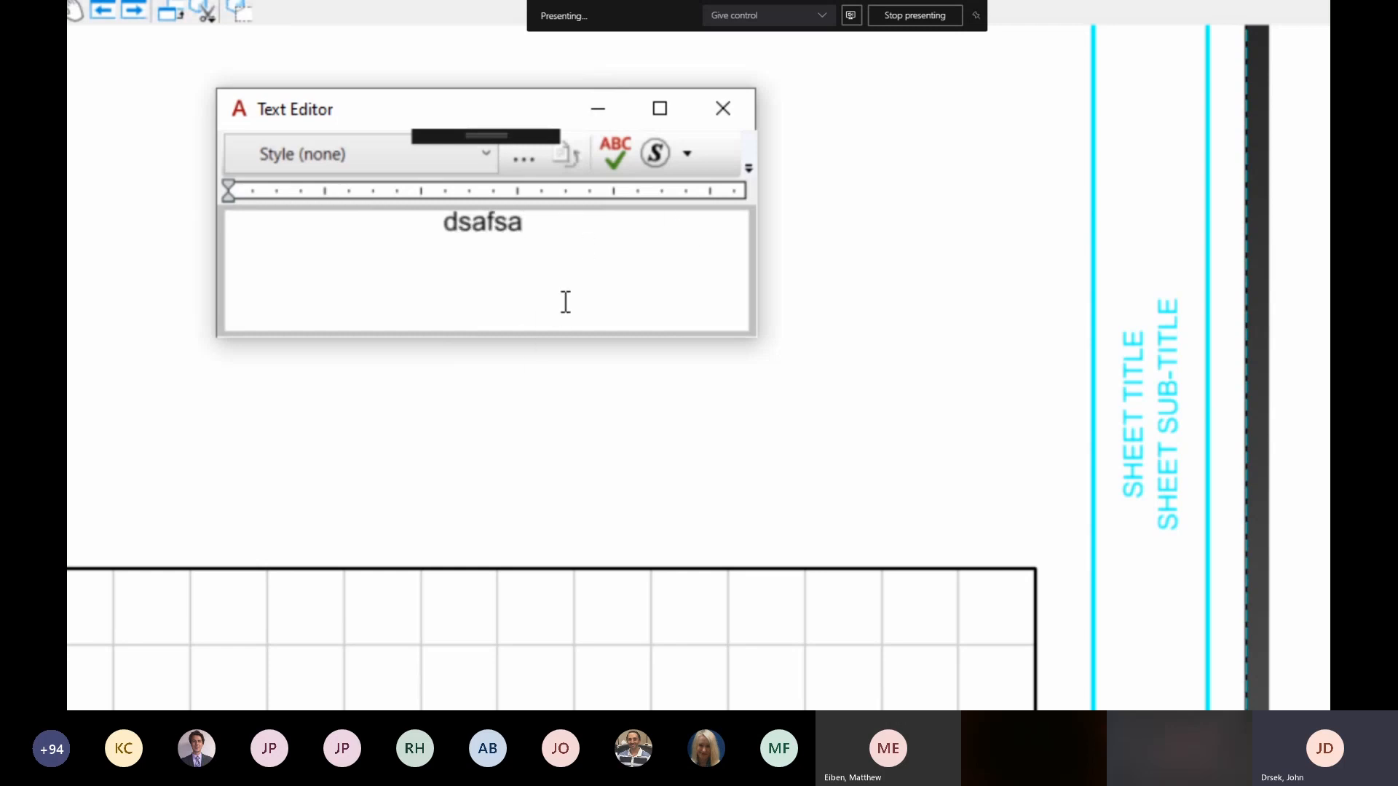
click(721, 111)
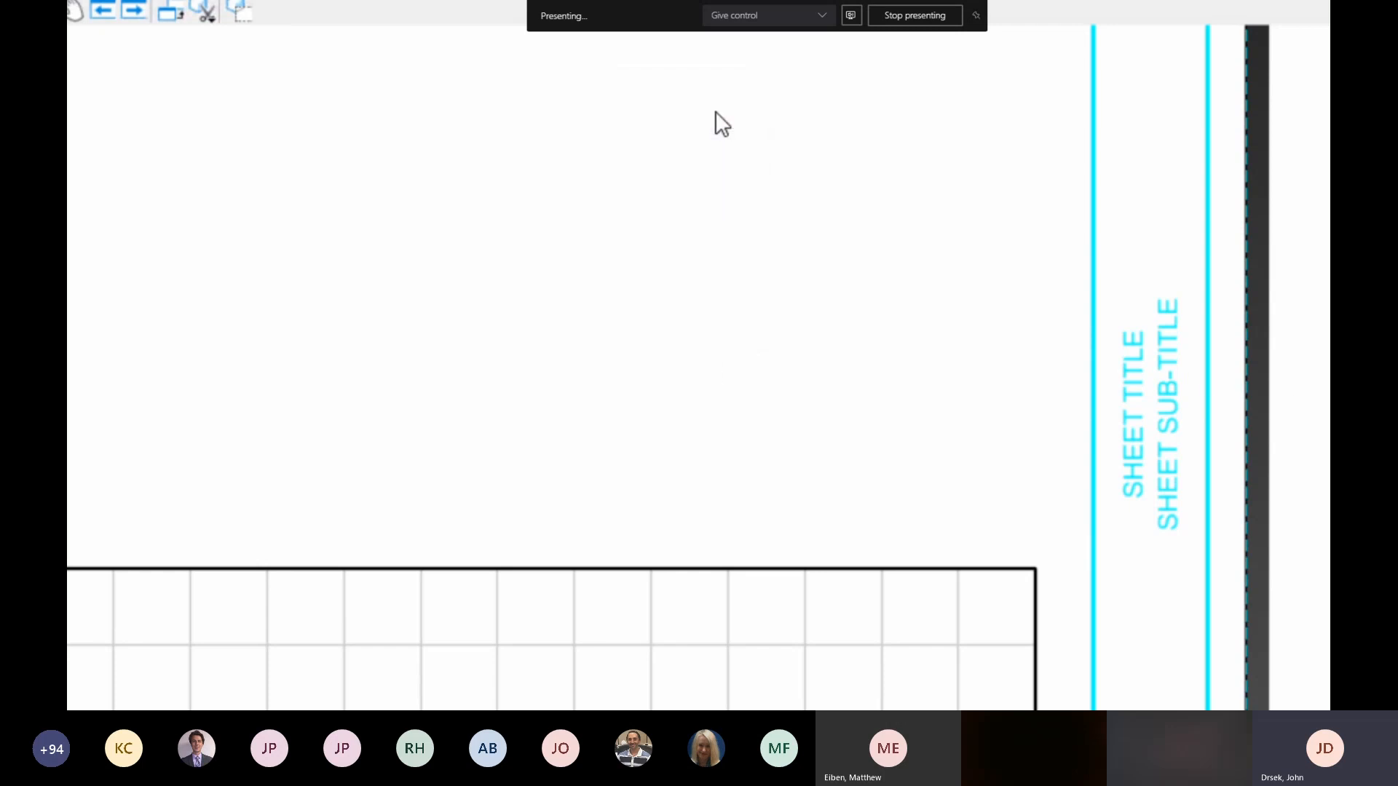
Step: Edit the field behind the border's sub-title text and assign it the Sub-Title property of OHDOT_SHEETS_2N
double_click(1160, 467)
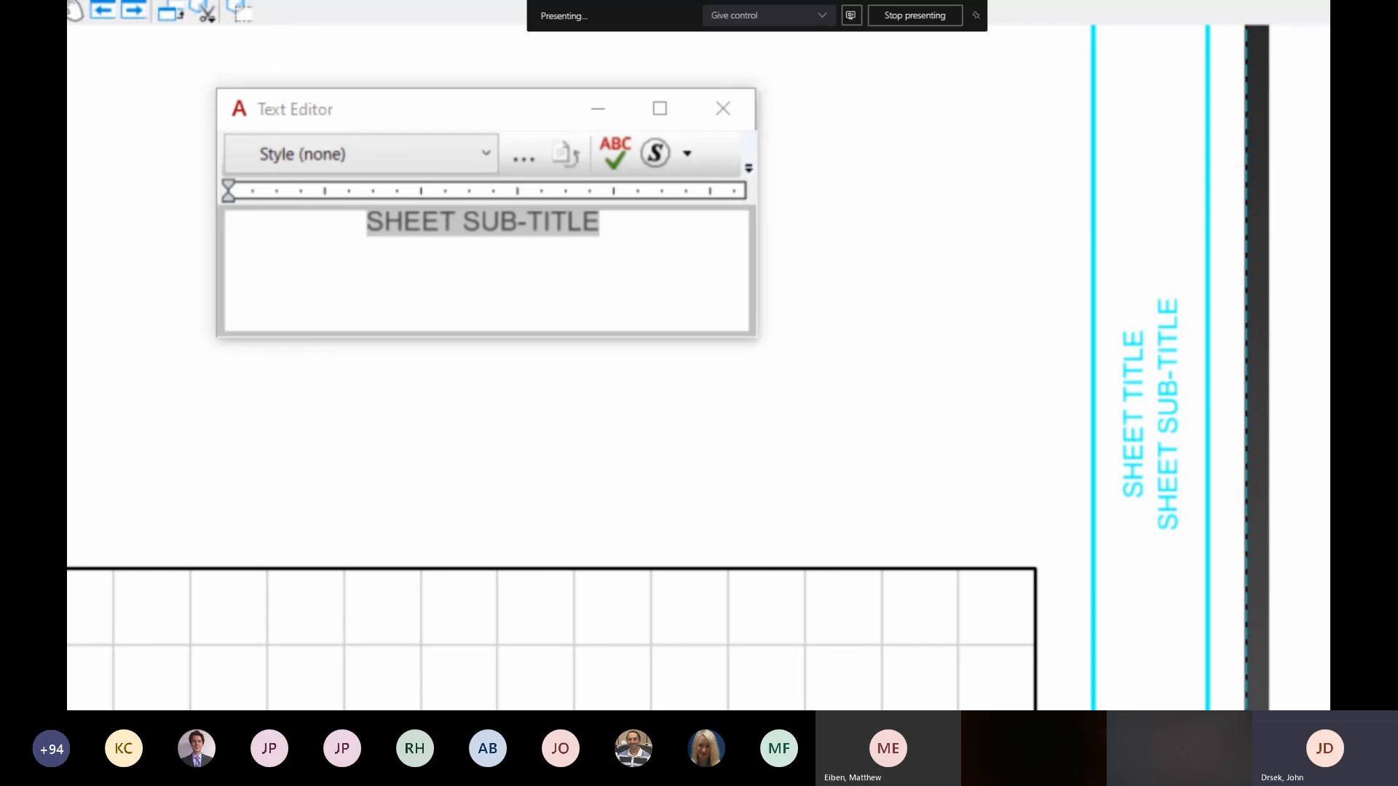
drag(832, 86, 340, 129)
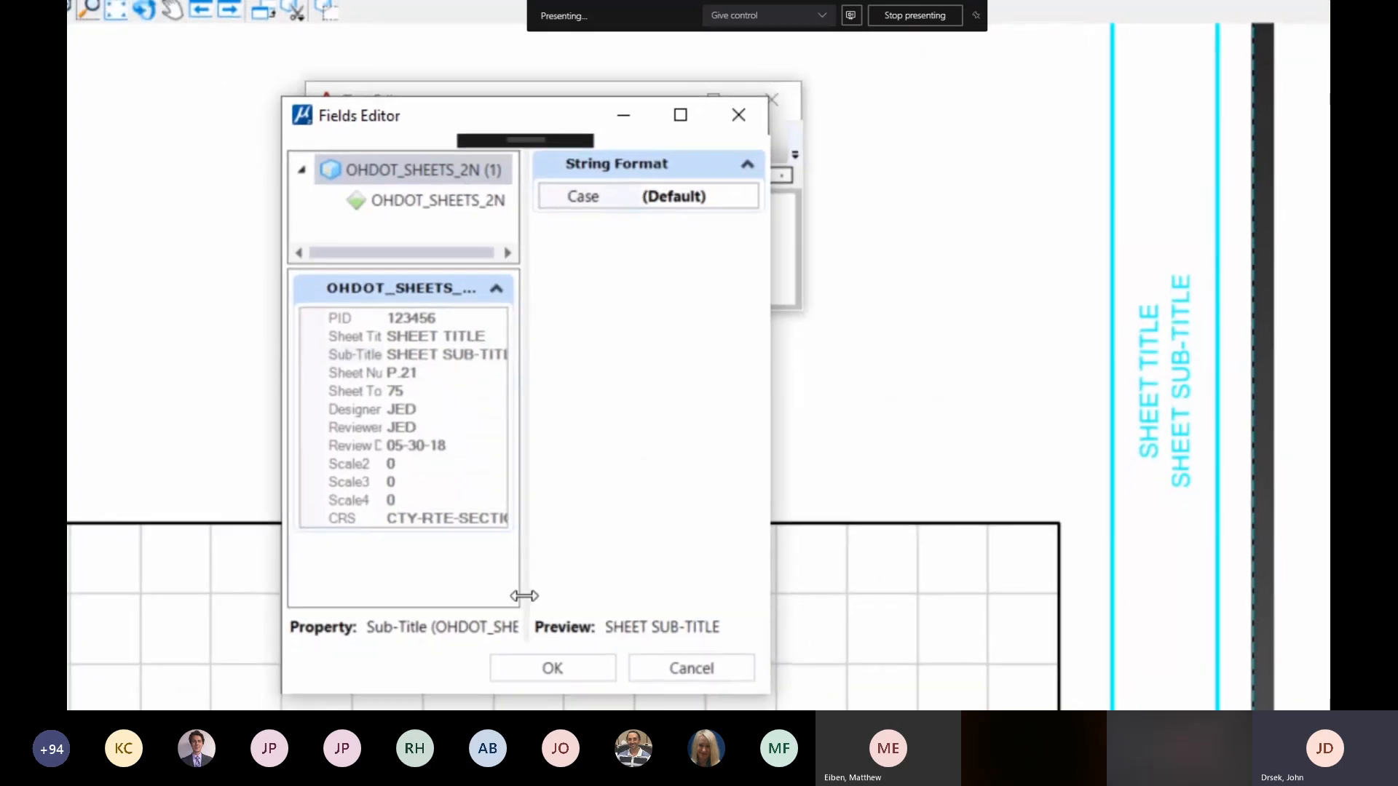
drag(521, 592, 627, 568)
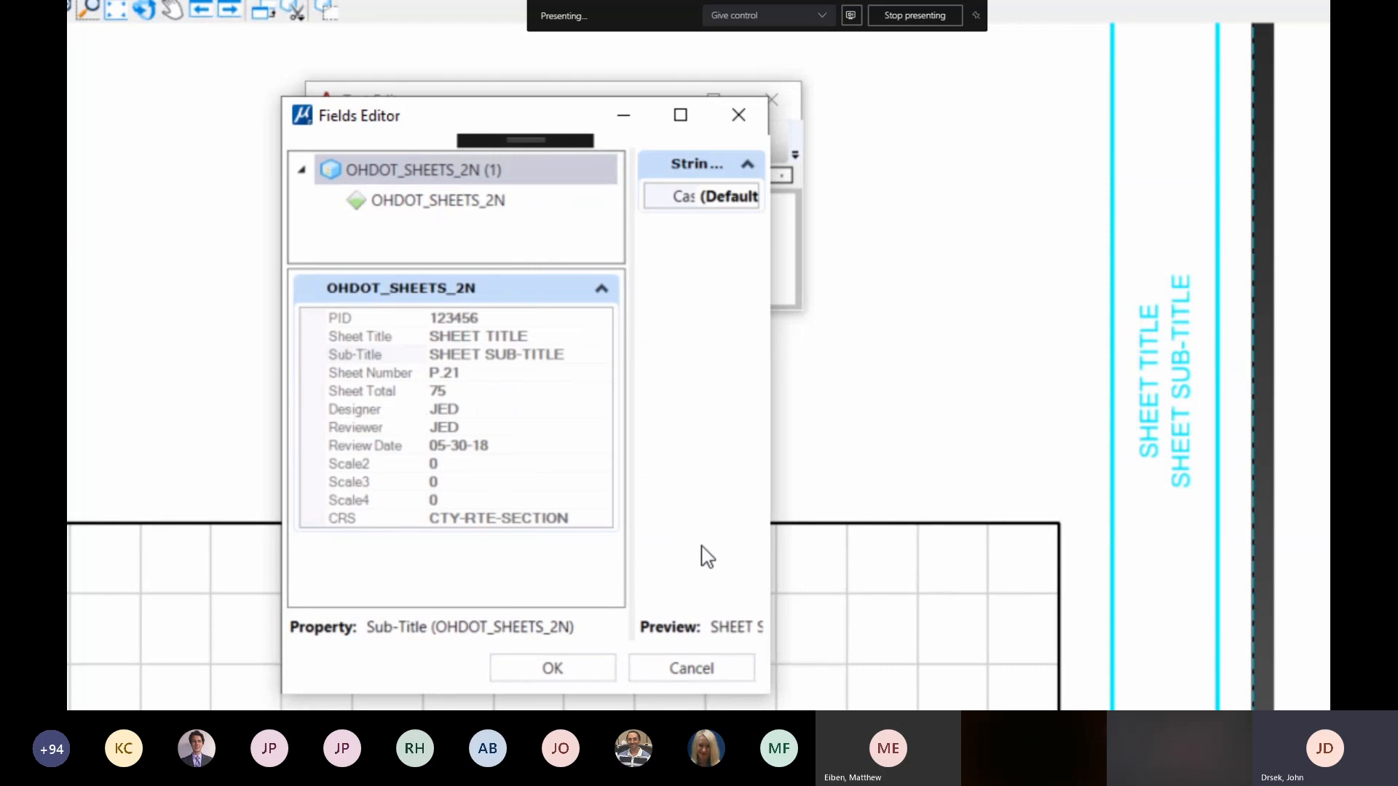
drag(770, 538, 1194, 499)
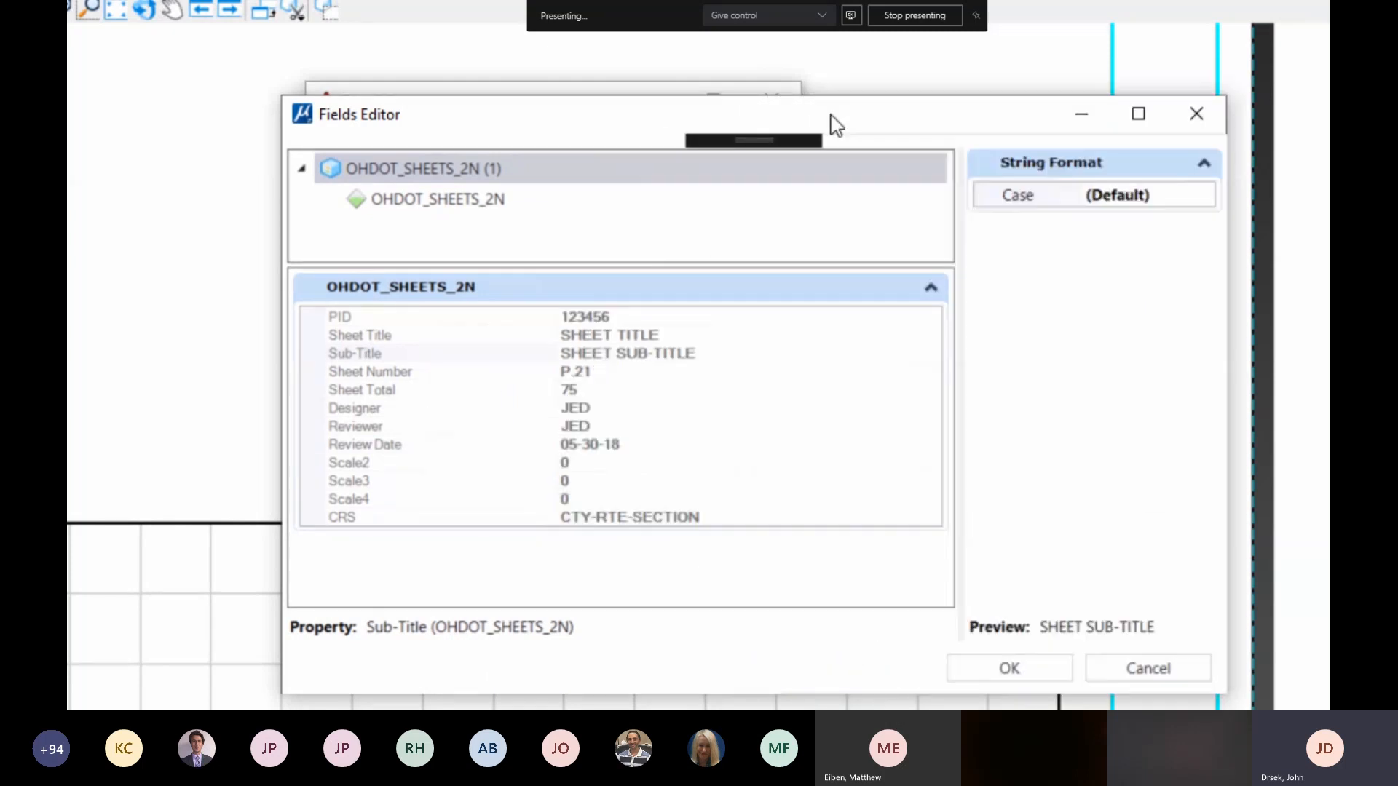
drag(833, 125, 652, 353)
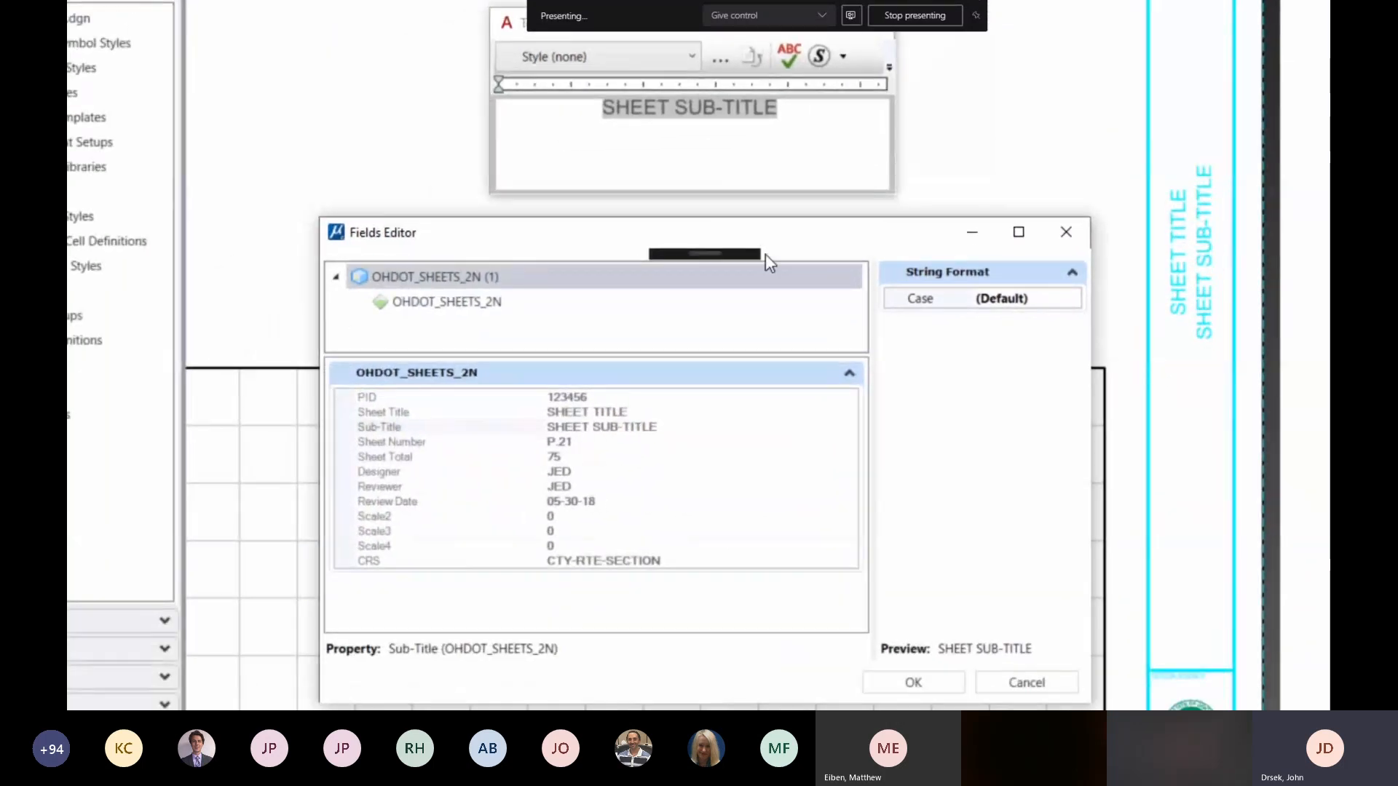
drag(762, 218, 755, 187)
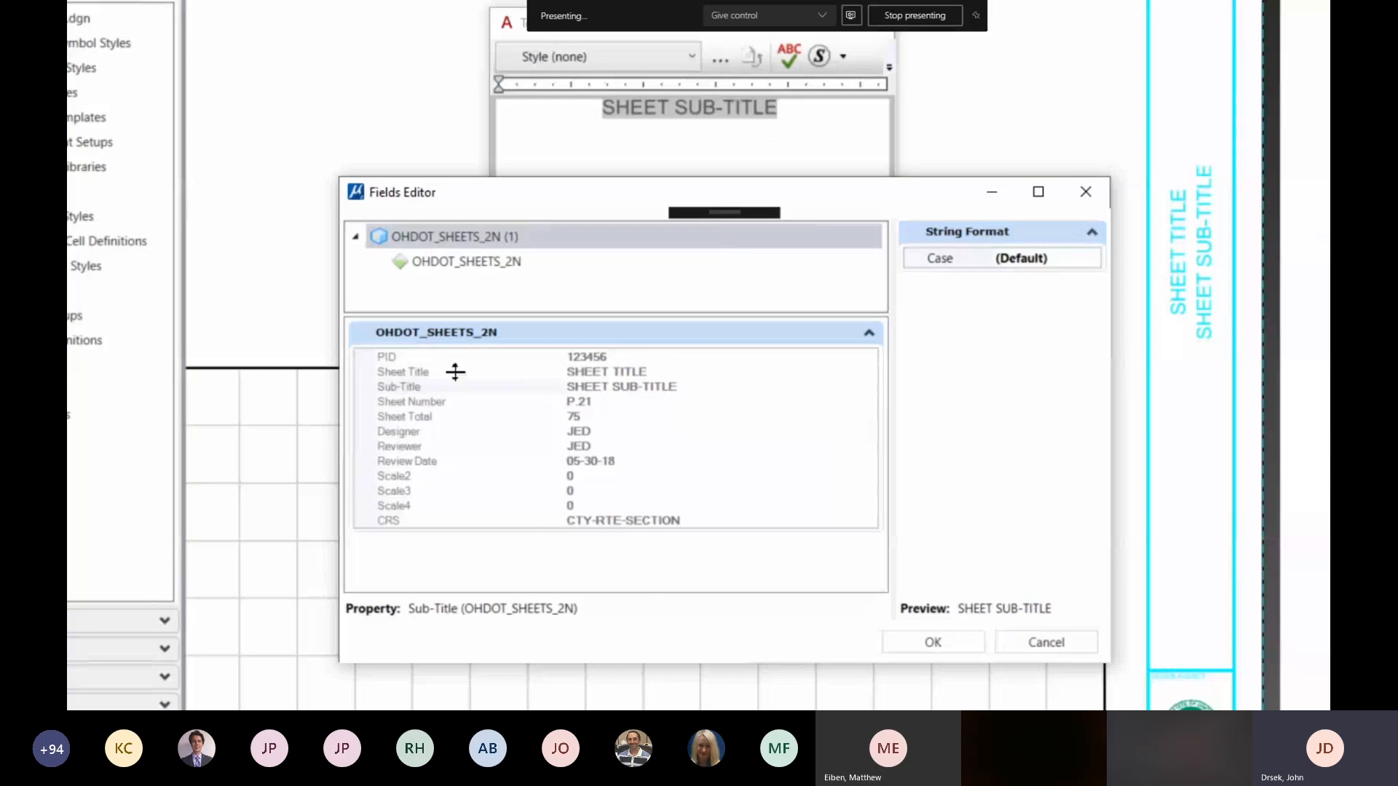
click(423, 390)
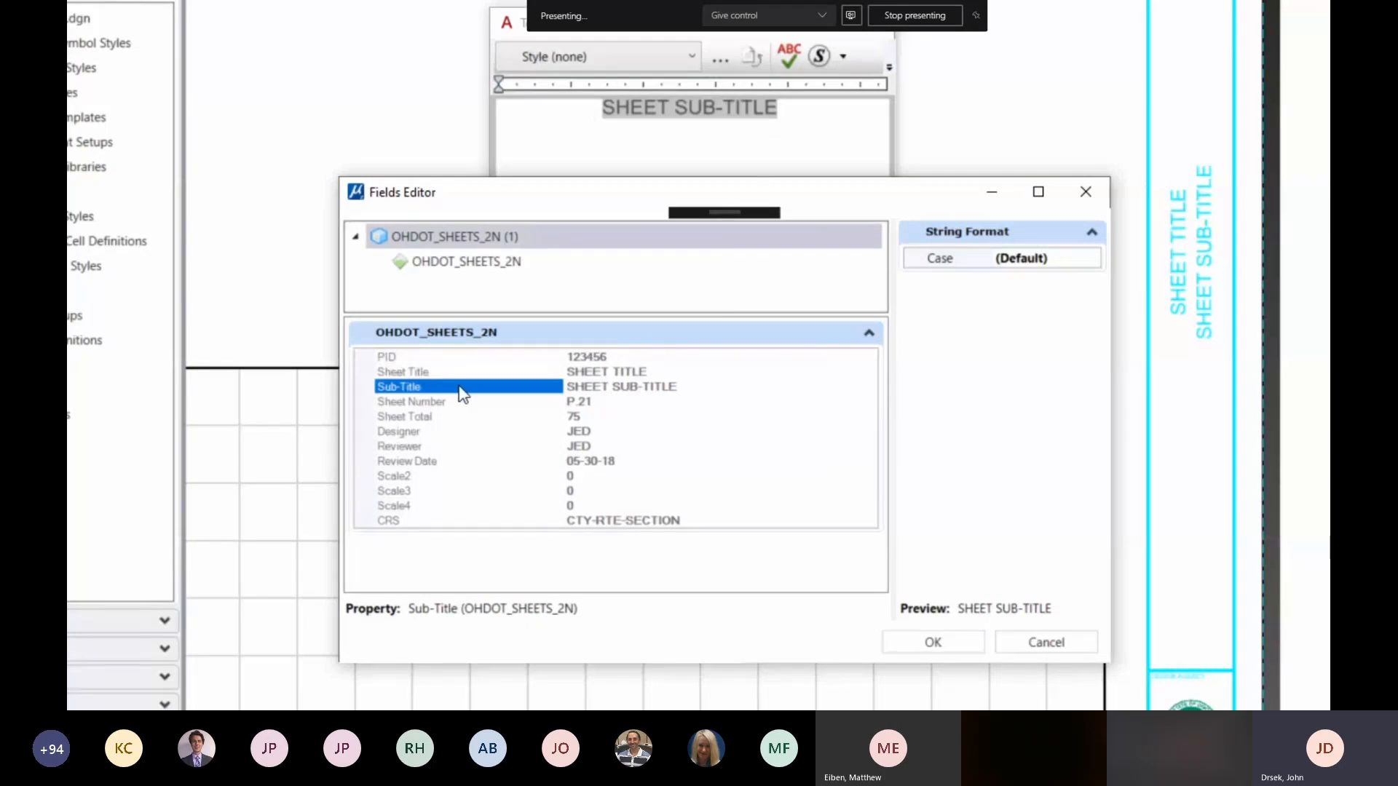
click(929, 642)
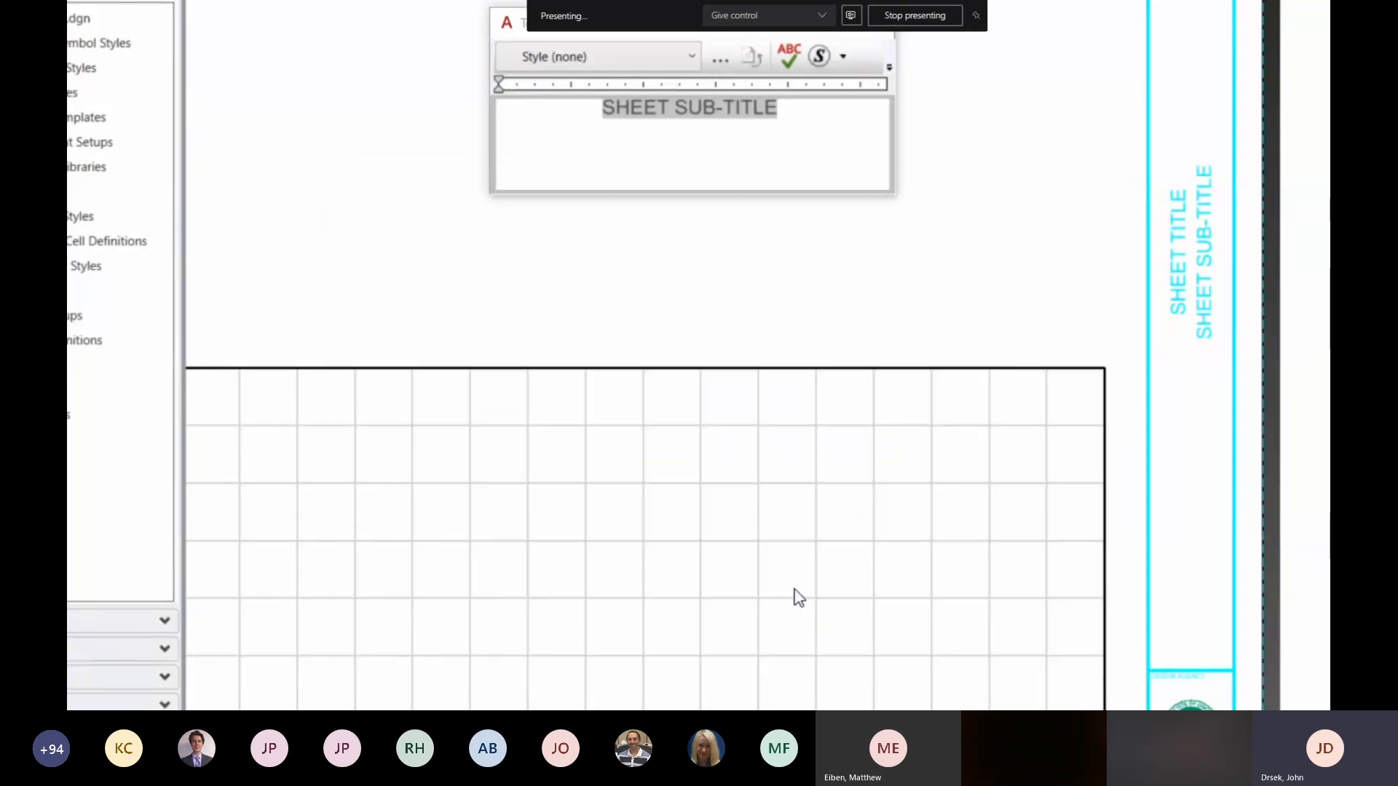
Step: Start reassigning the field behind the SHEET SUB-TITLE text and pick the BORDER_2N sheet border cell as its source element
click(741, 115)
right_click(743, 112)
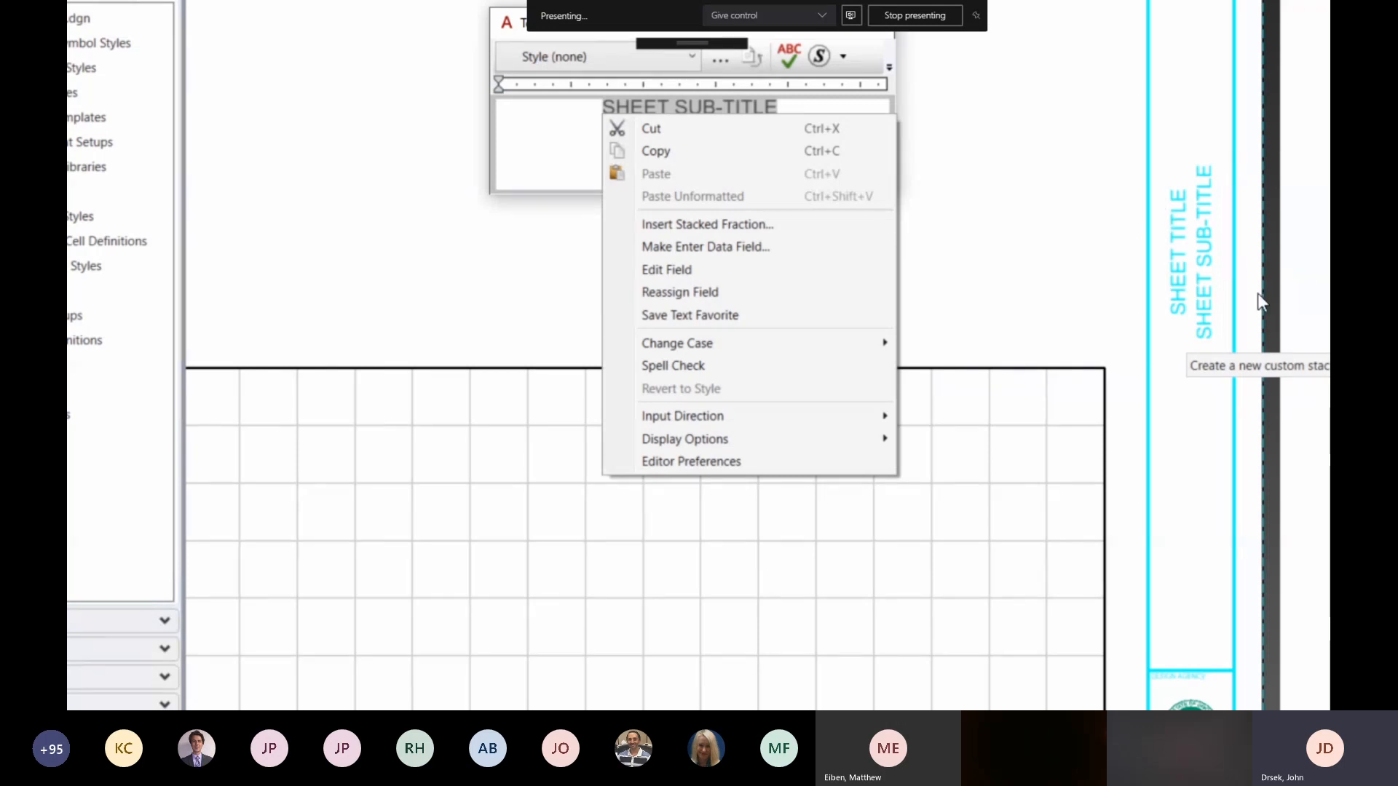
click(695, 295)
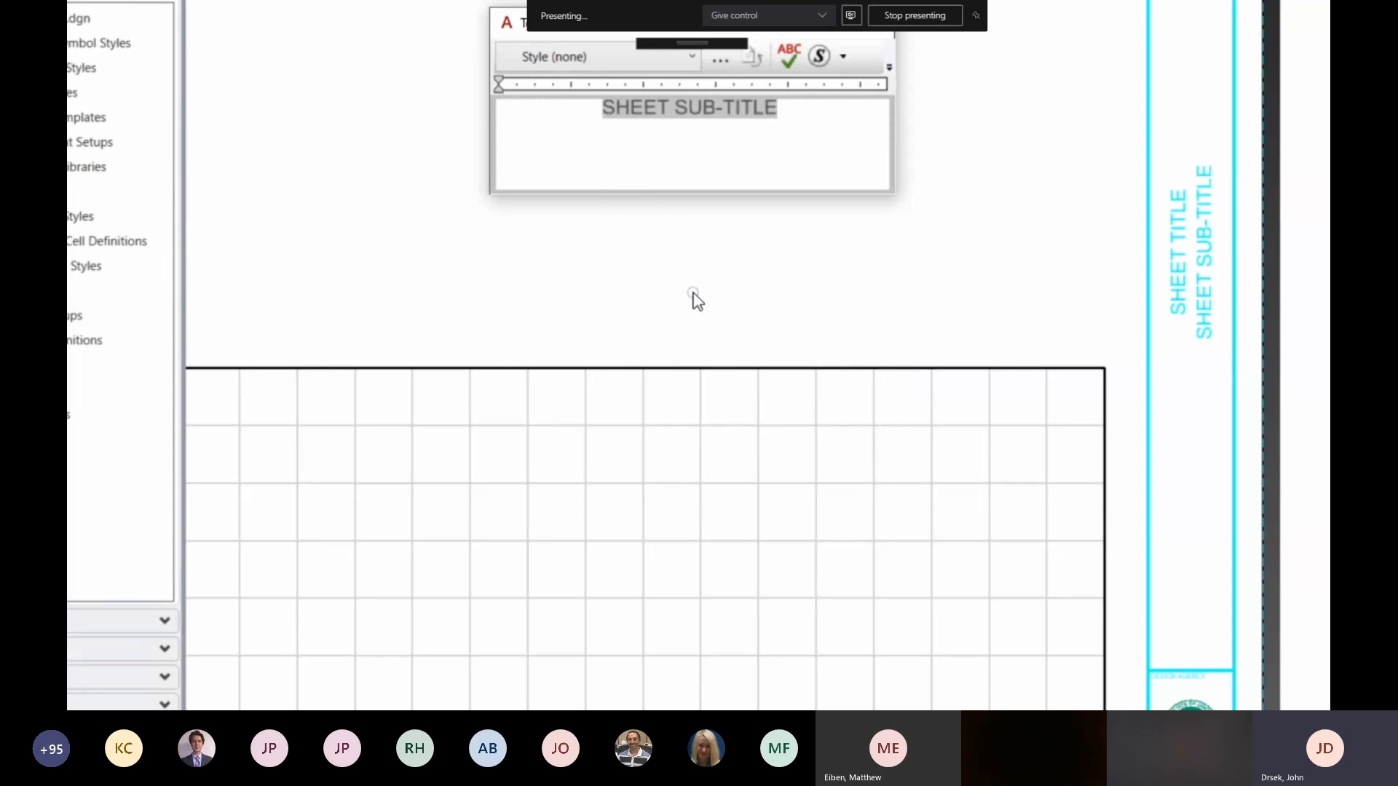
click(1265, 248)
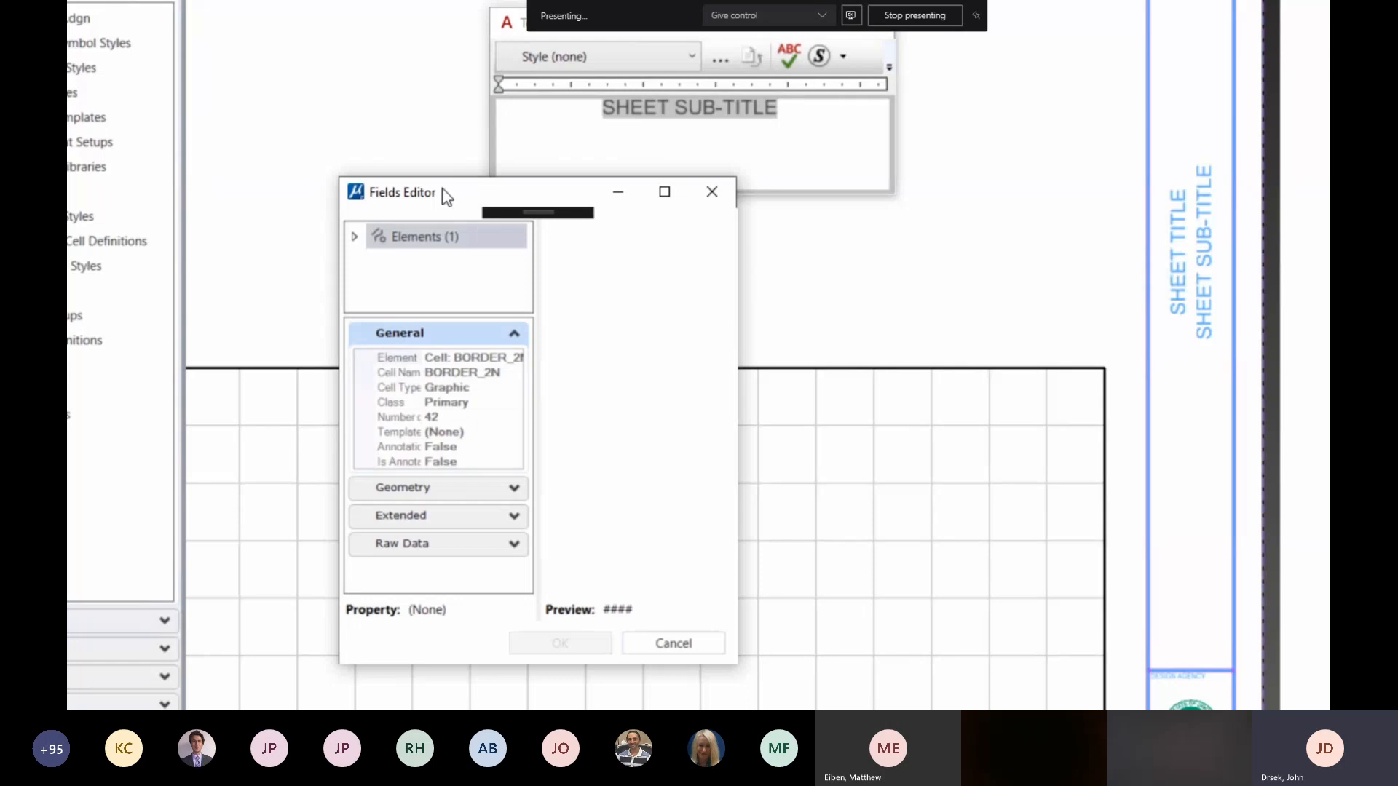
drag(447, 197, 501, 101)
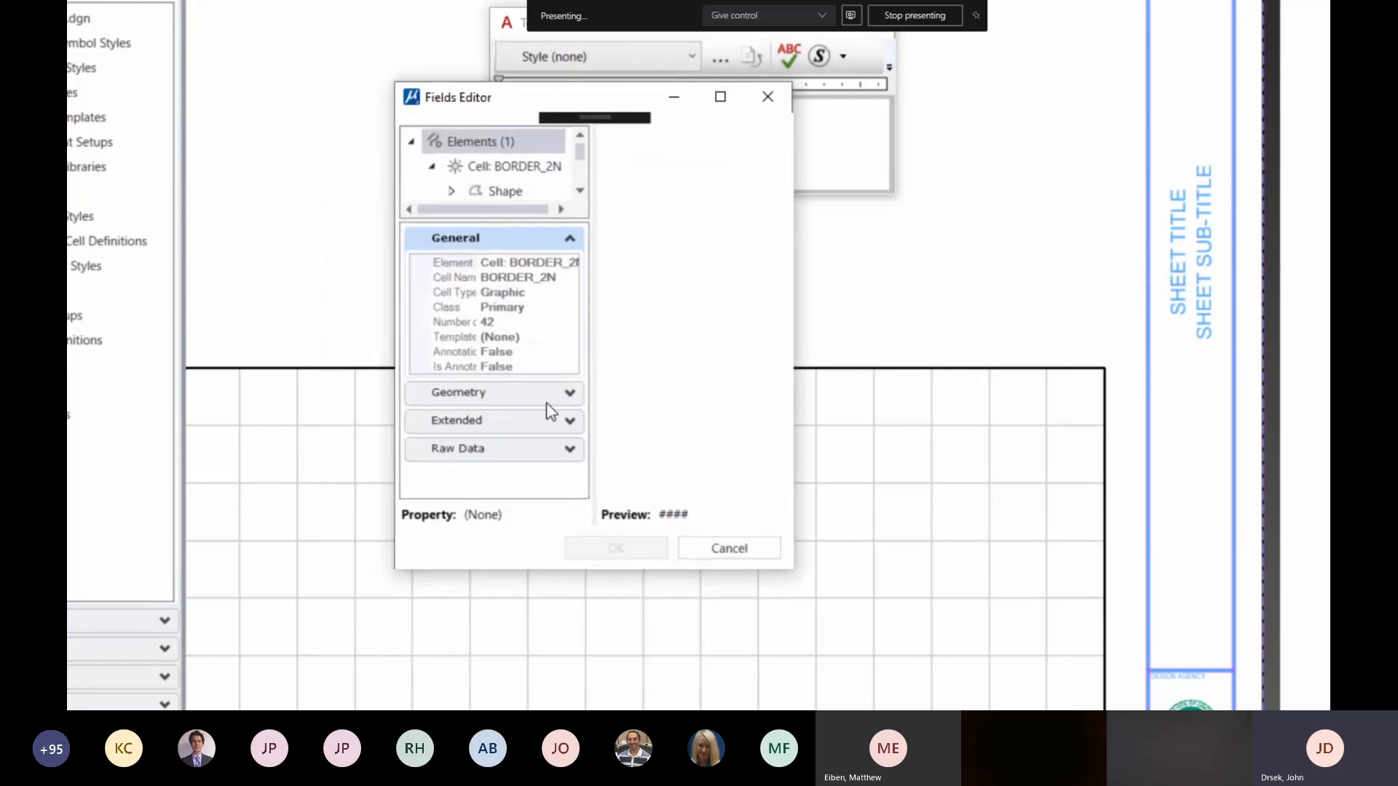
Step: Link the reassigned field to the Sub-Title property of the border shape's OHDOT_SHEETS_2N item, and close the Text Editor
click(450, 190)
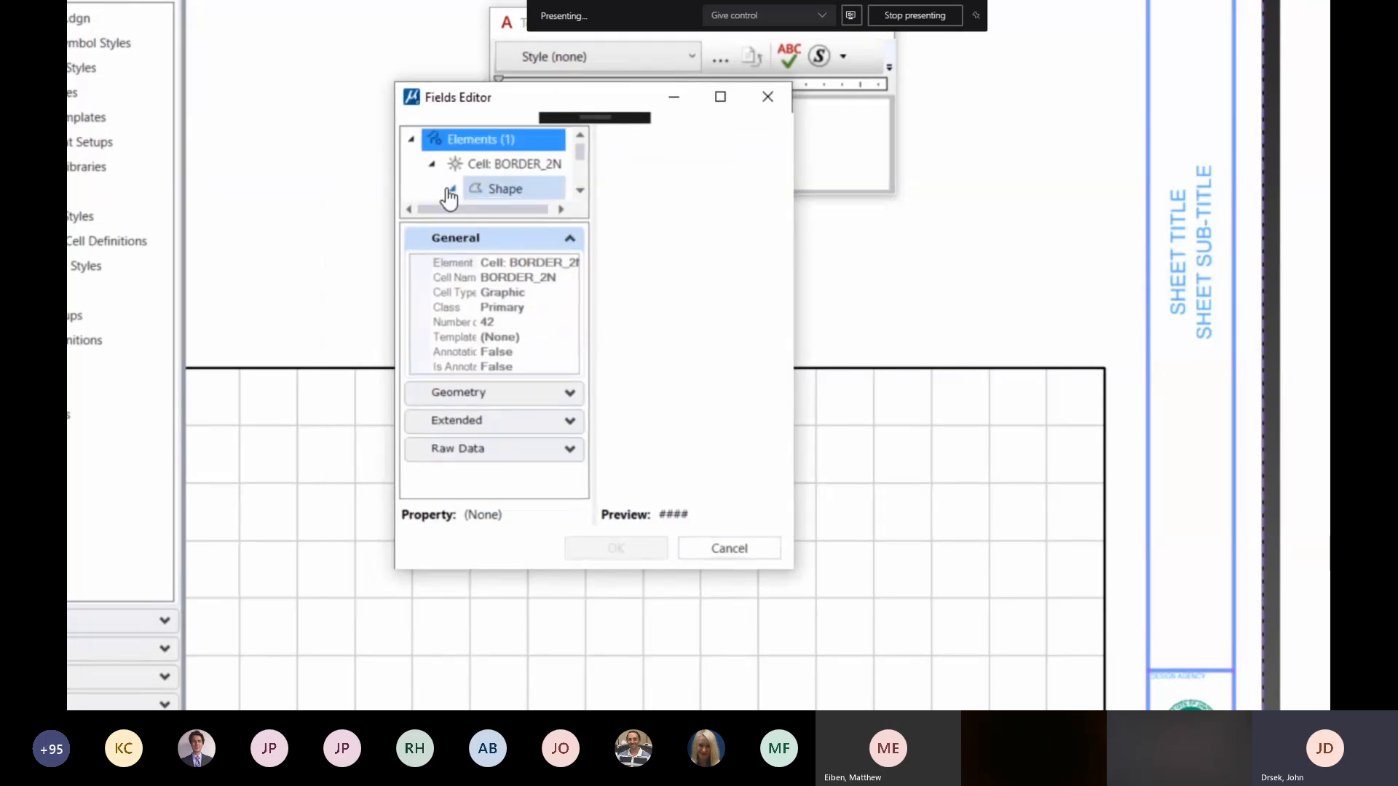
scroll(449, 190, down, 1)
click(473, 144)
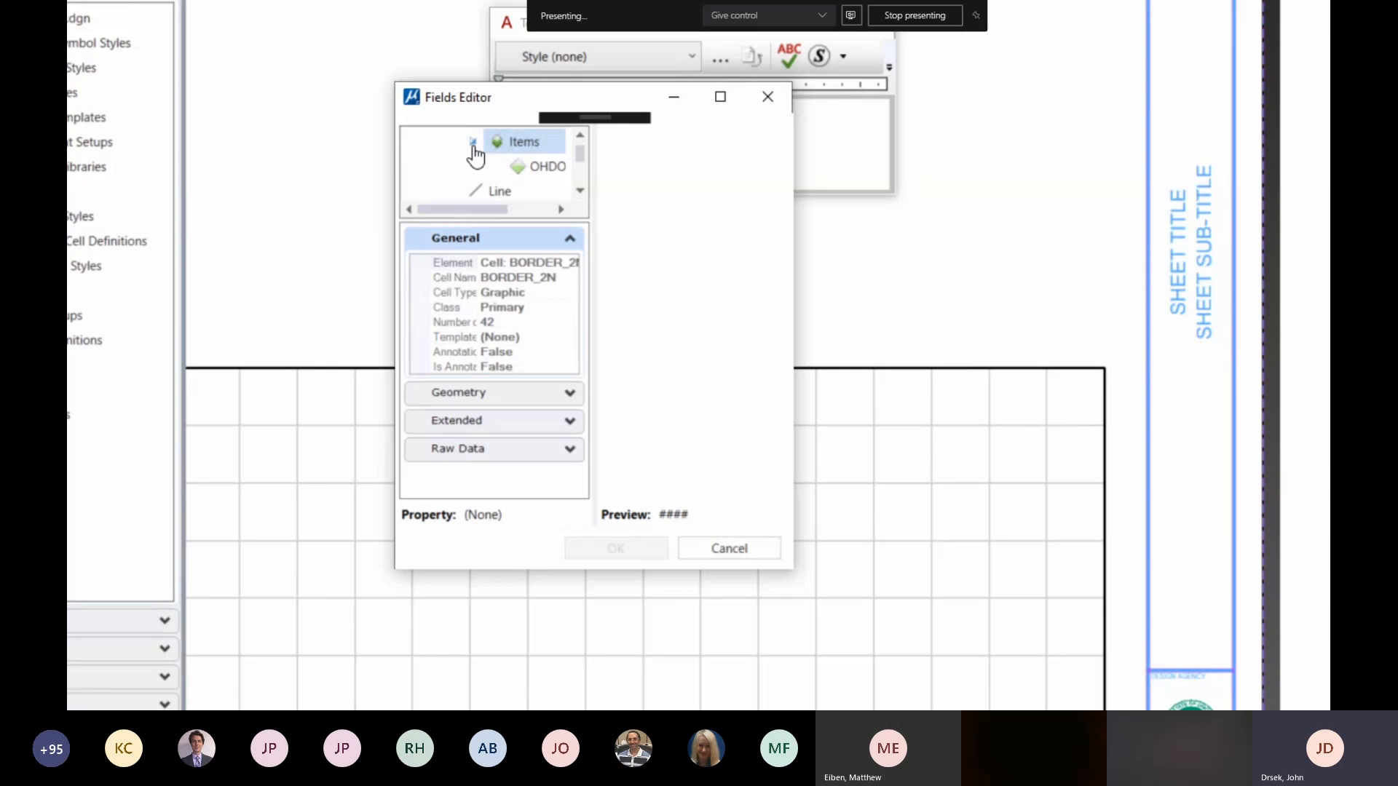
click(542, 168)
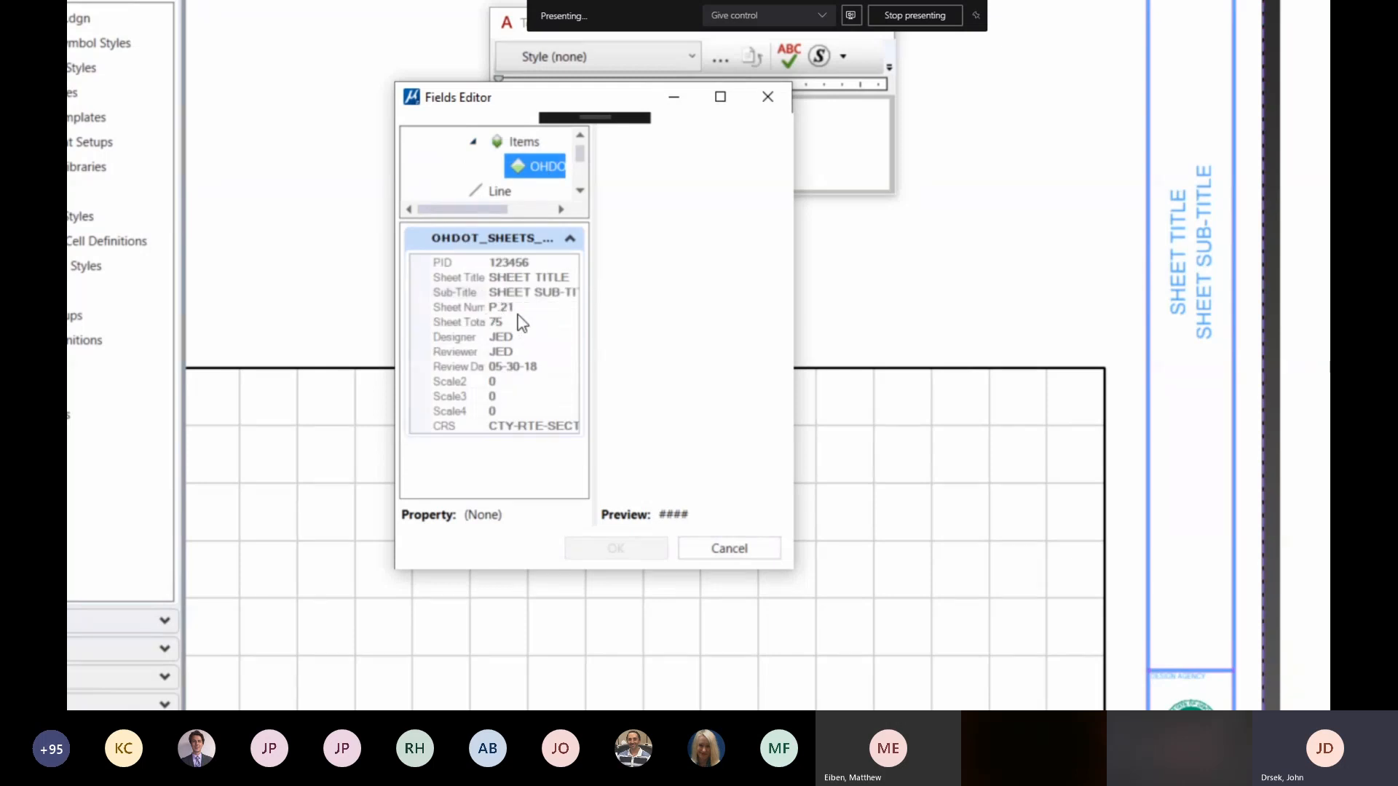
click(491, 292)
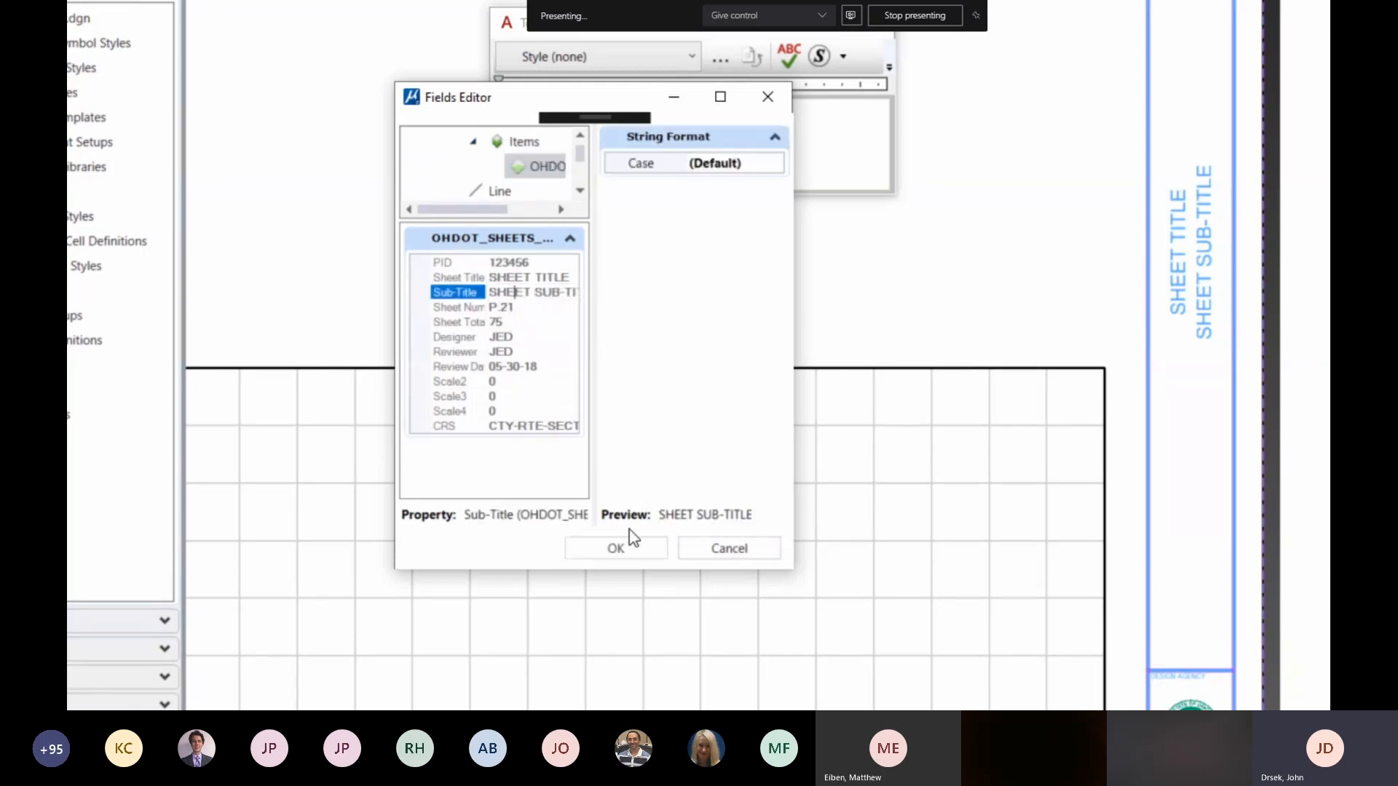
click(616, 549)
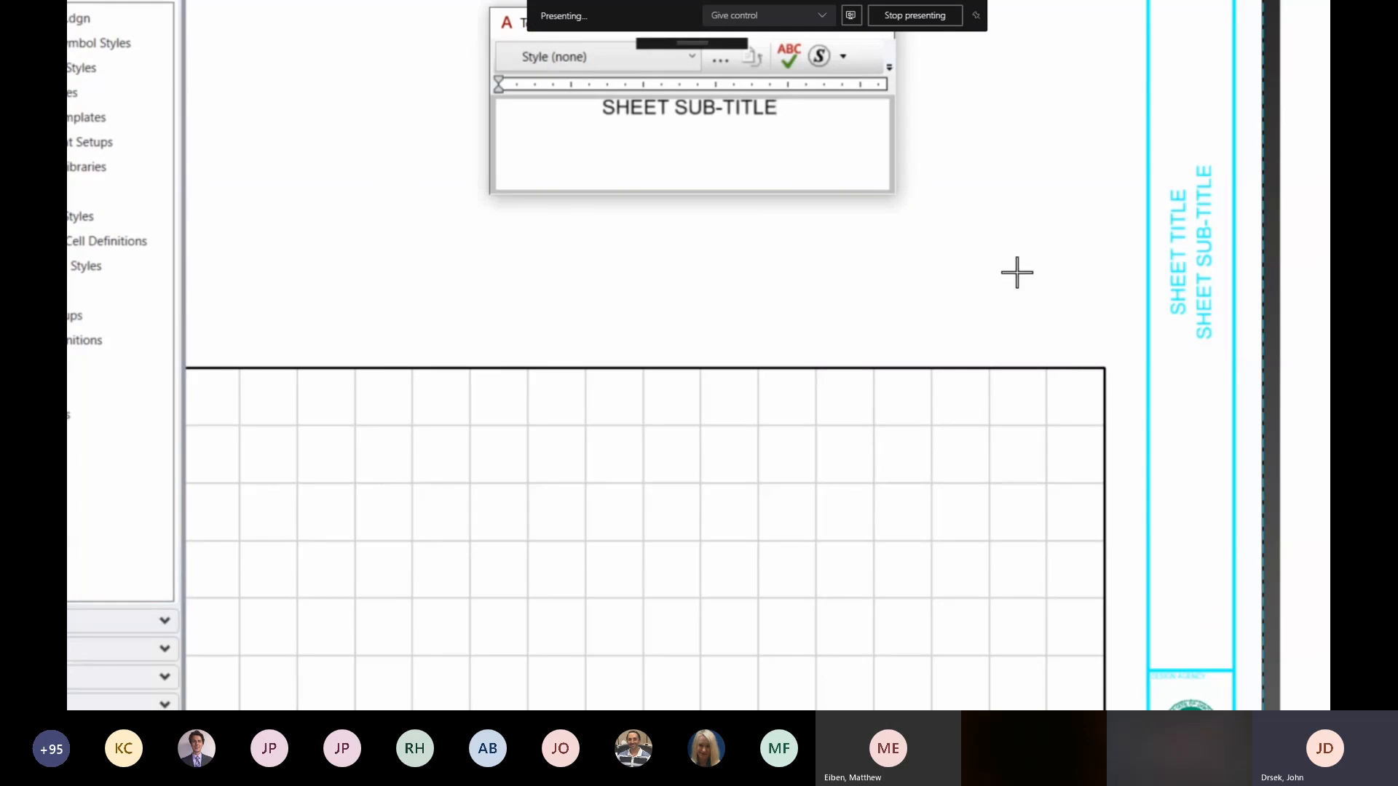
scroll(1049, 256, down, 1)
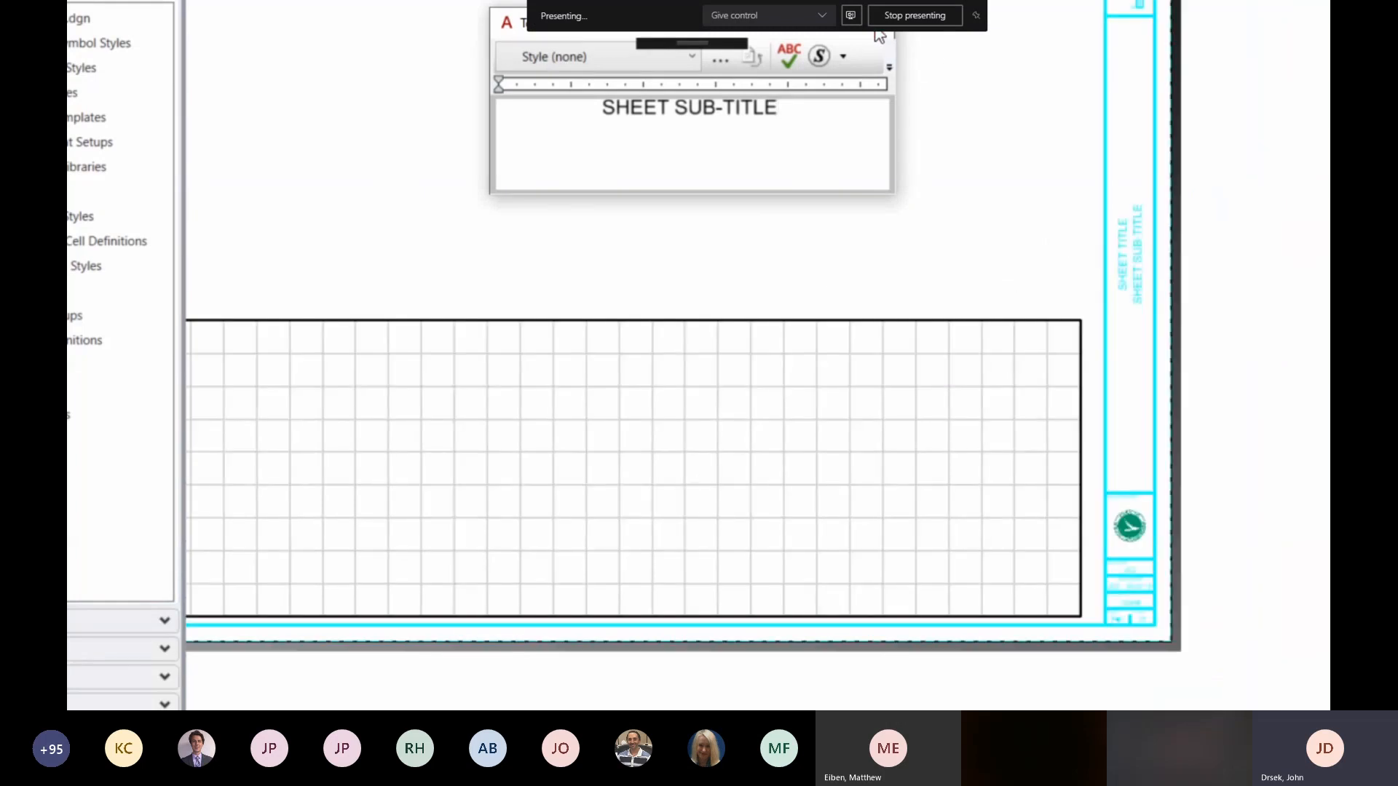
drag(880, 34, 1006, 34)
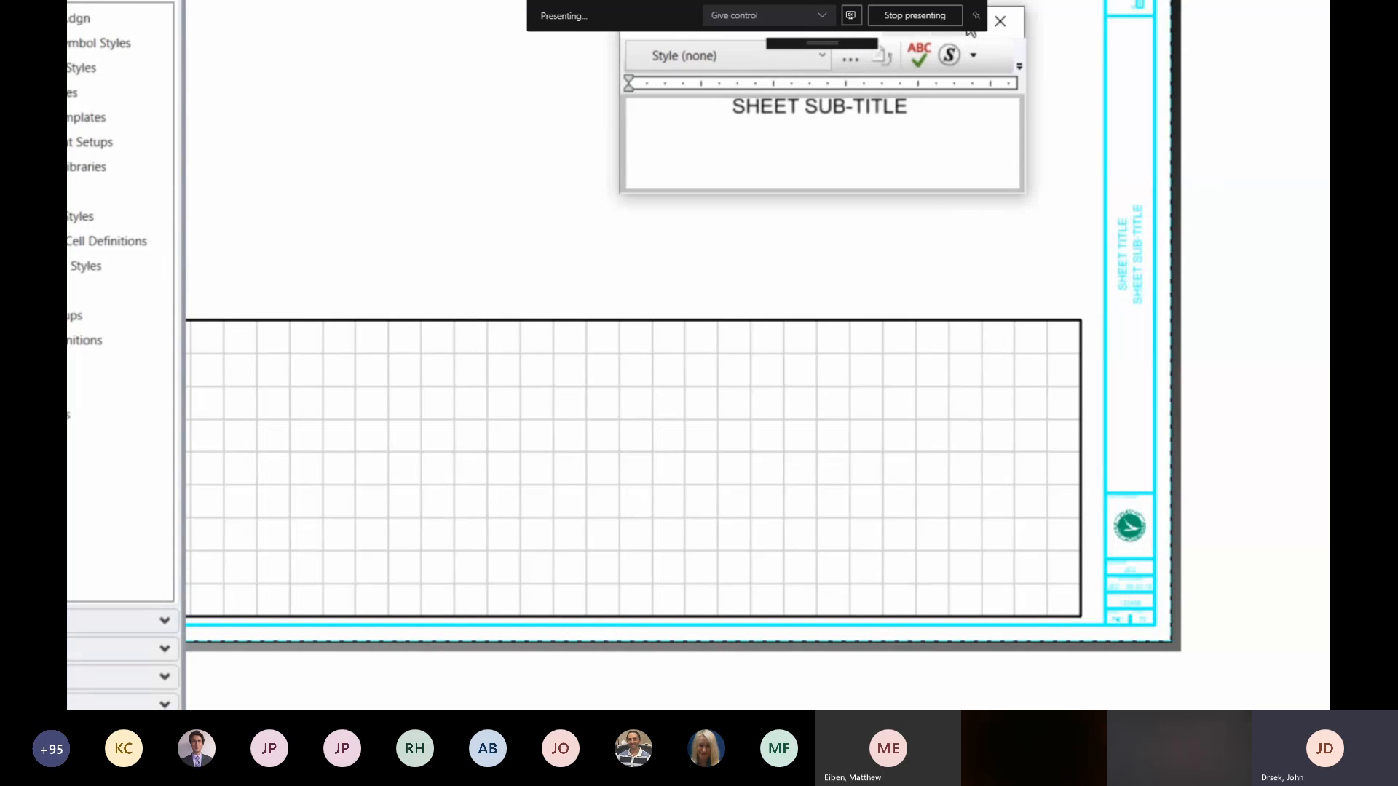
click(1002, 19)
Step: Launch the OHDOT Sheet Manager to list the work set's sheets
click(1198, 359)
scroll(1197, 359, down, 3)
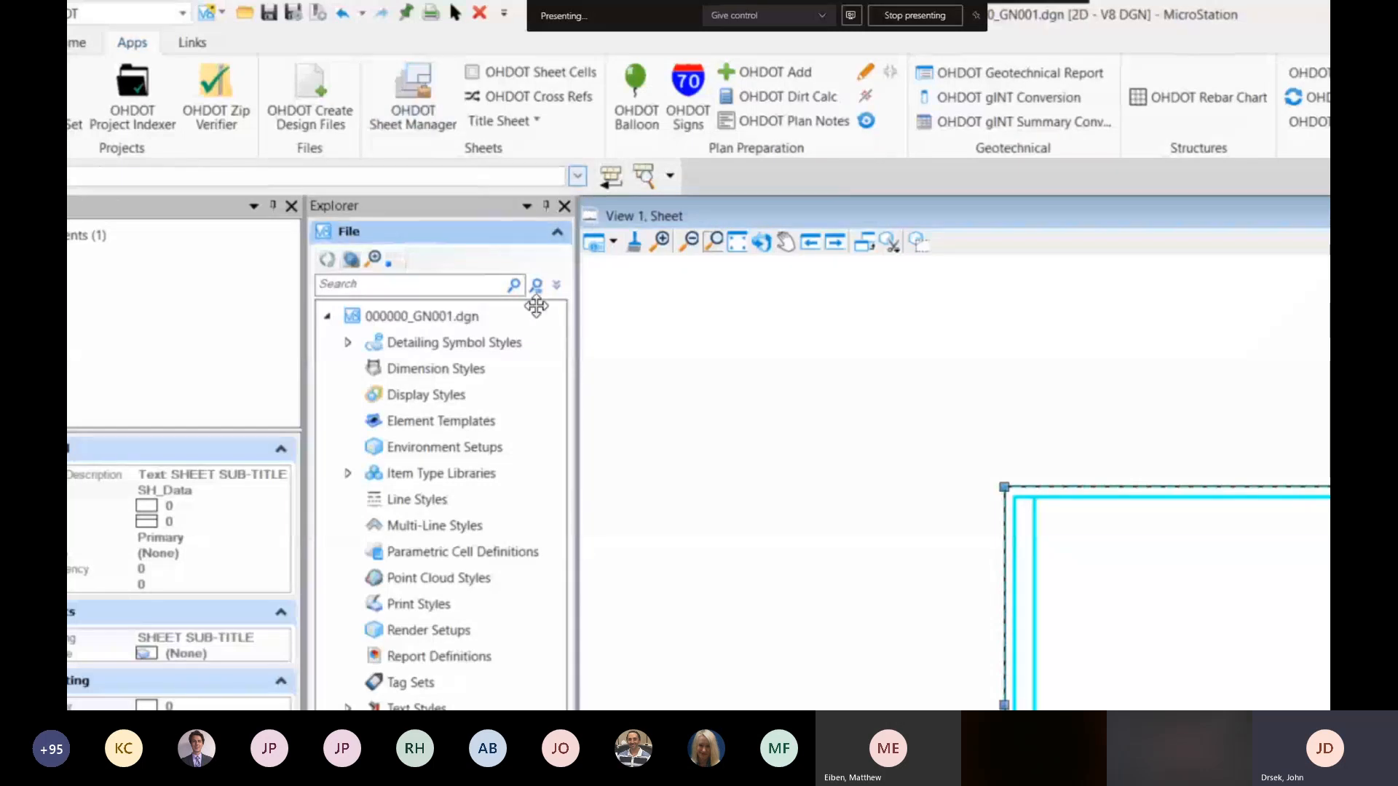
click(396, 93)
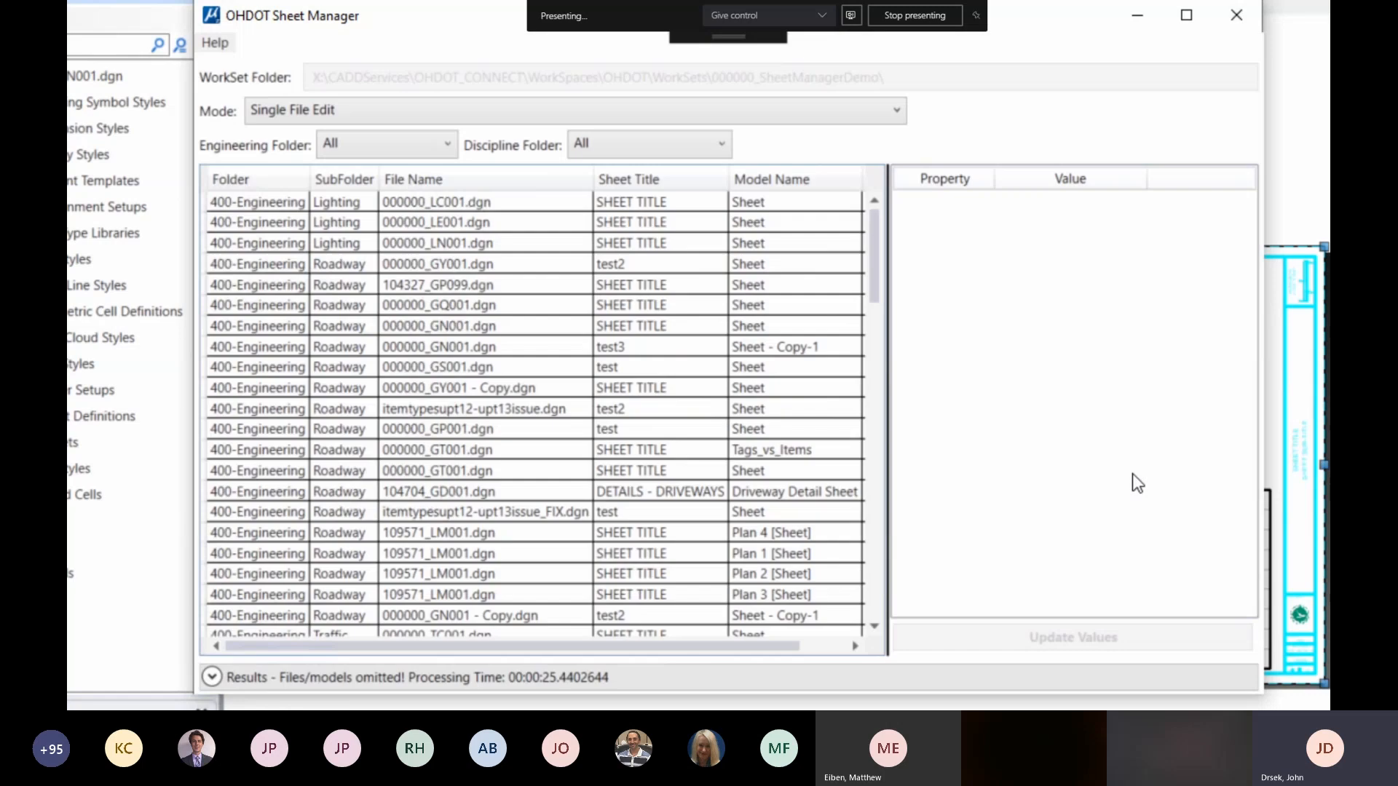
drag(762, 12, 764, 0)
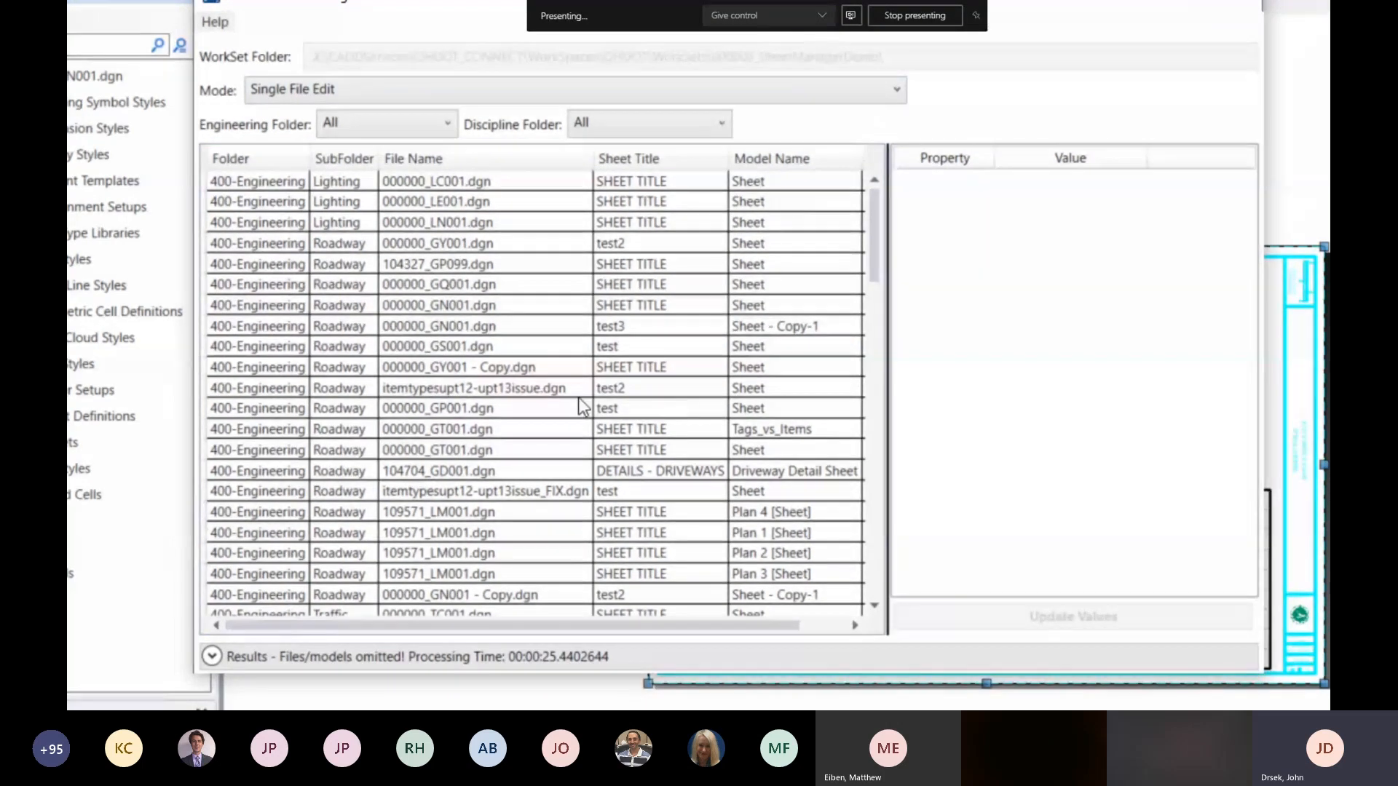
Step: Browse the sheet list in Single File Edit mode and examine the editable properties of 000000_GS001.dgn and 000000_GT001.dgn
scroll(593, 479, down, 4)
scroll(597, 486, up, 4)
click(421, 327)
click(450, 348)
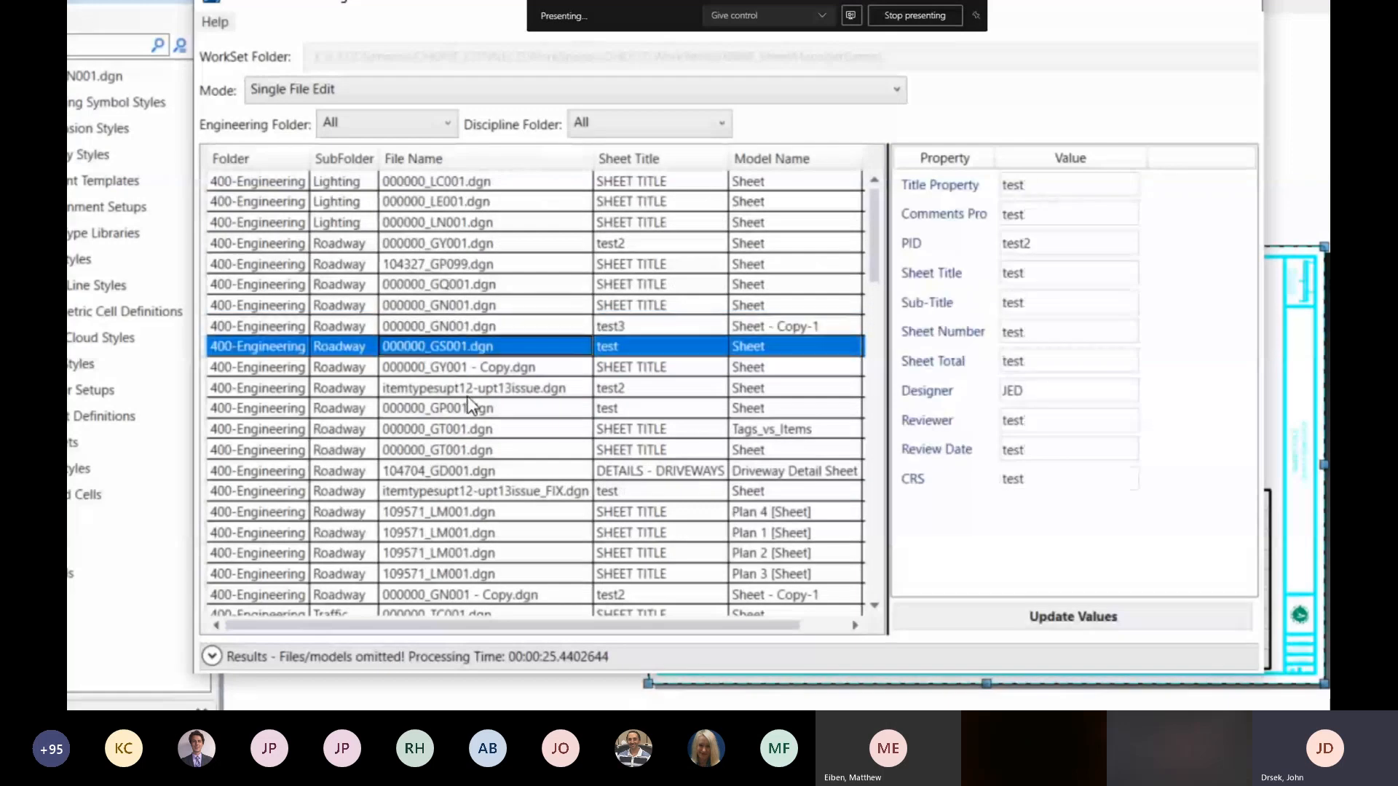
click(467, 389)
click(479, 450)
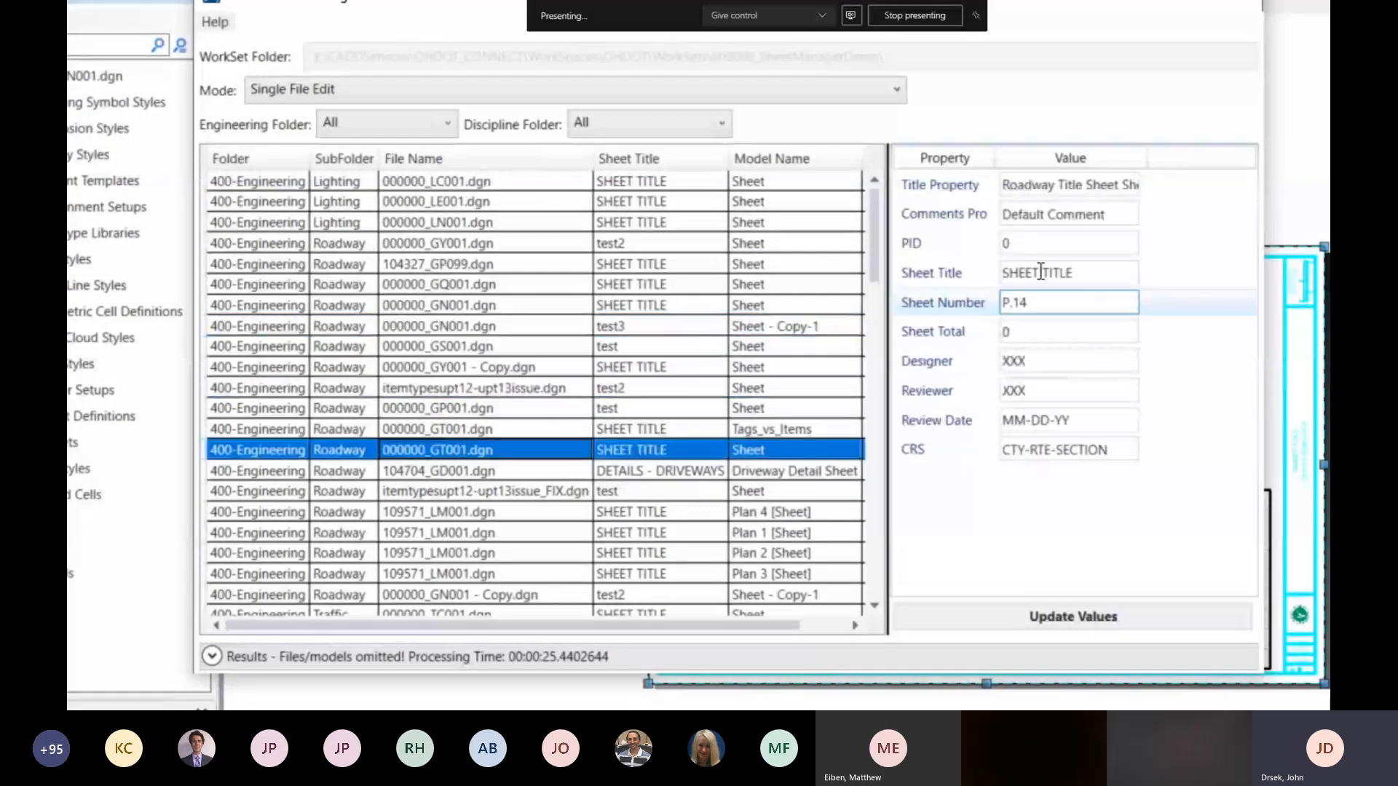
click(1008, 242)
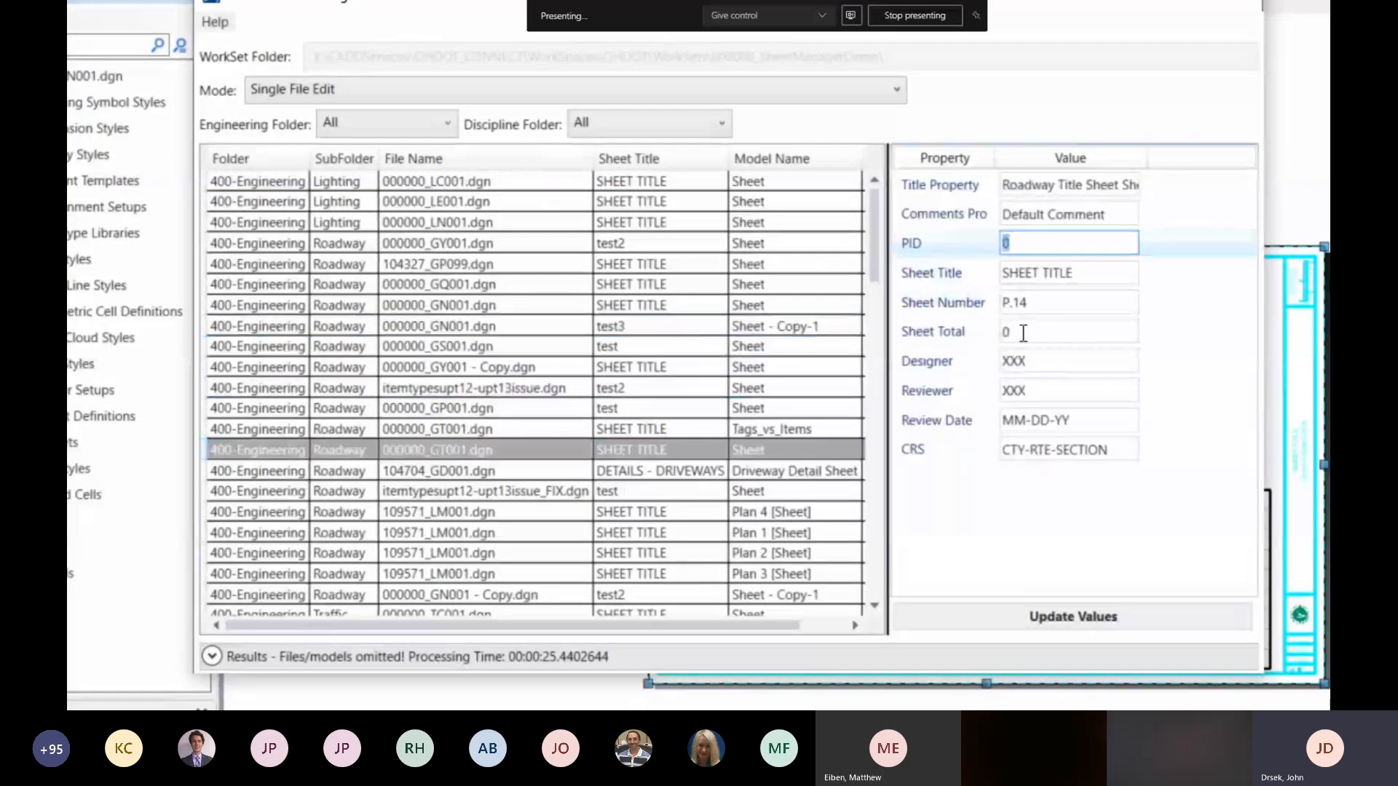
click(1113, 614)
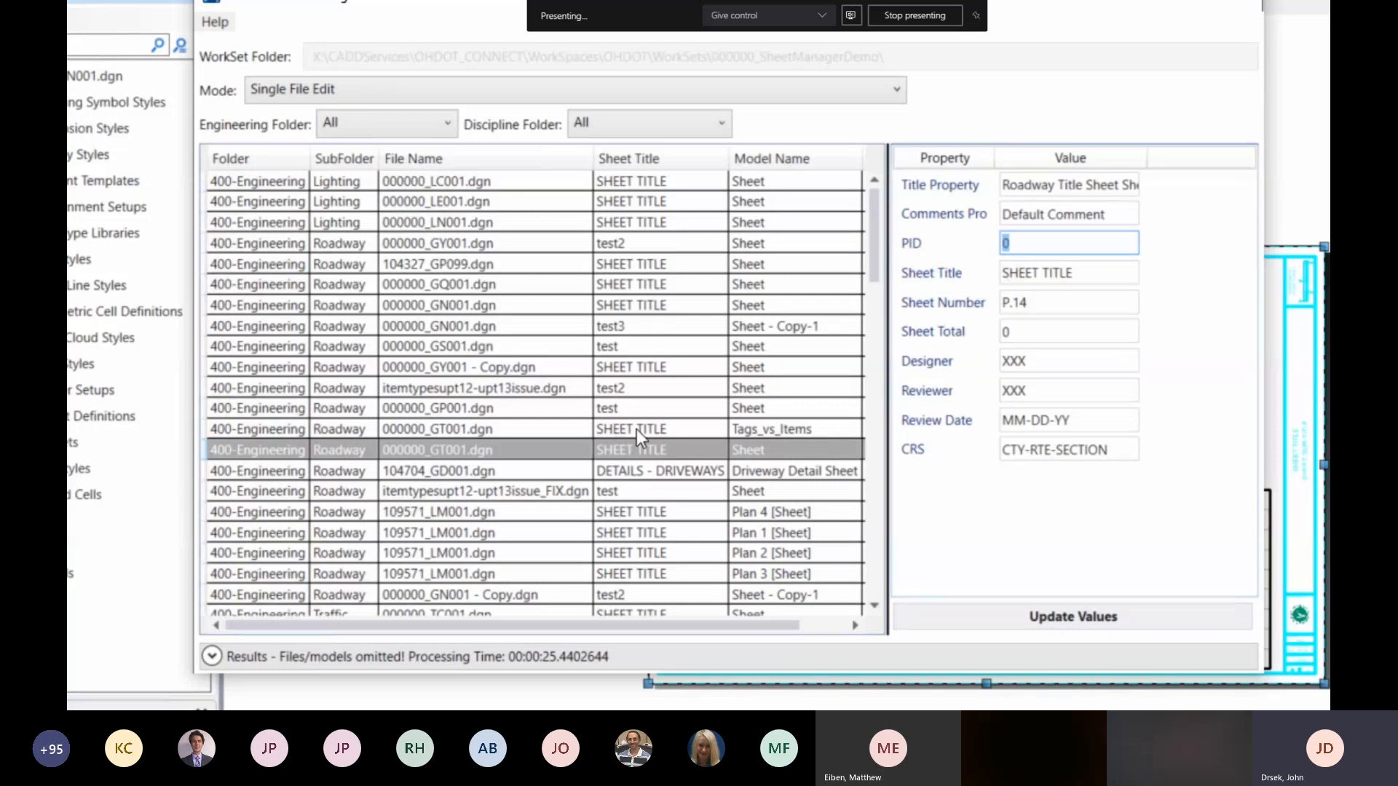
Step: Compare the title block properties of further Roadway sheets, including 000000_GP001.dgn, itemtypesupt12-upt13issue.dgn and the Sheet - Copy-1 model of 000000_GN001.dgn
click(614, 408)
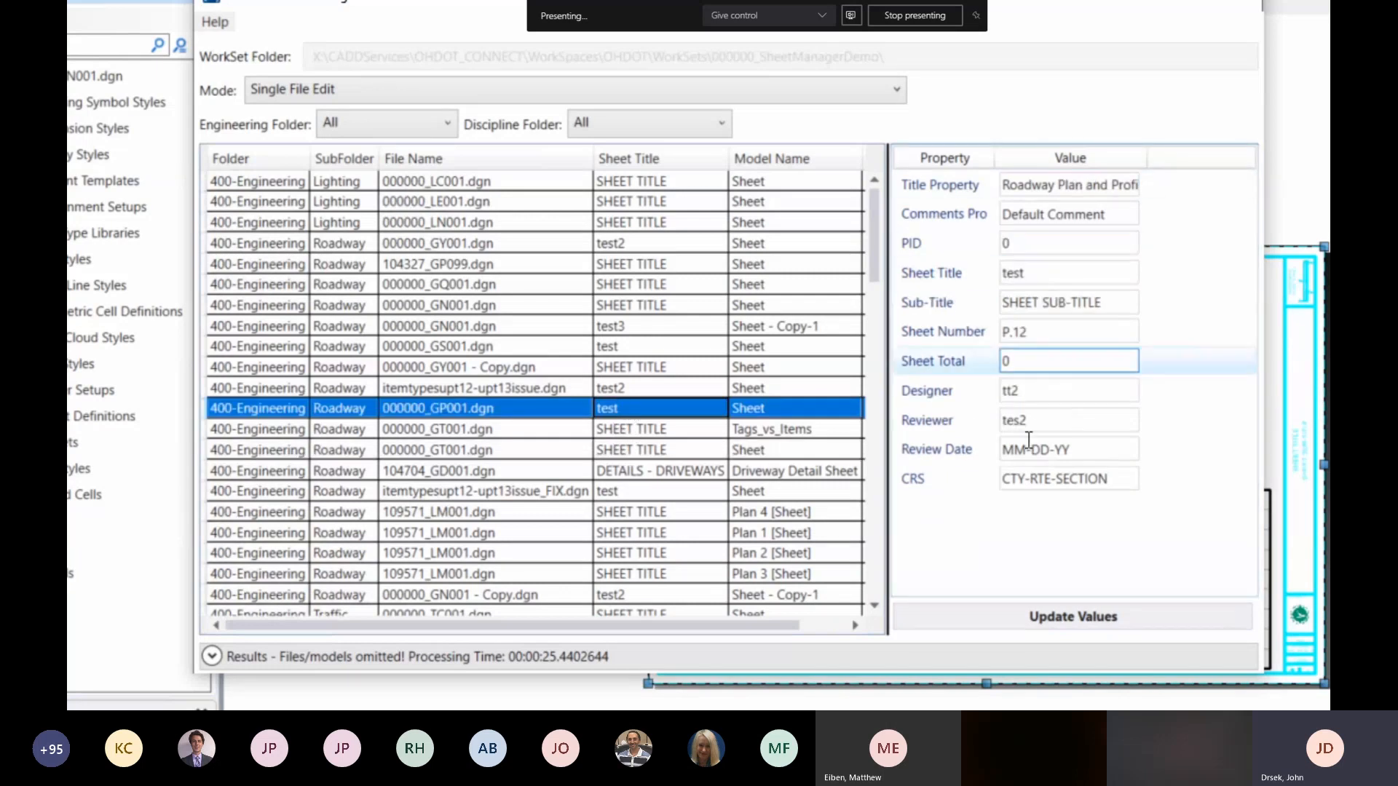
click(652, 384)
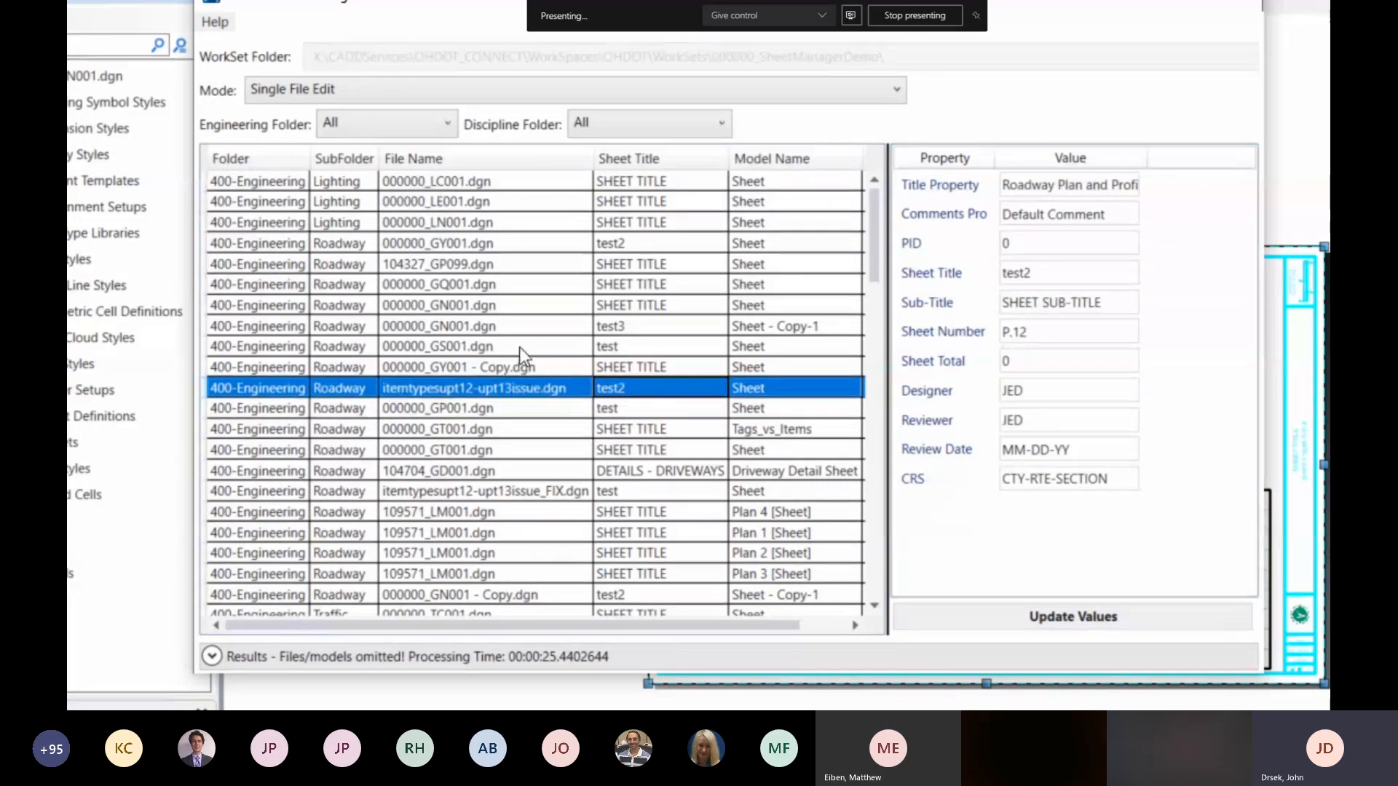
click(519, 348)
click(515, 450)
click(491, 330)
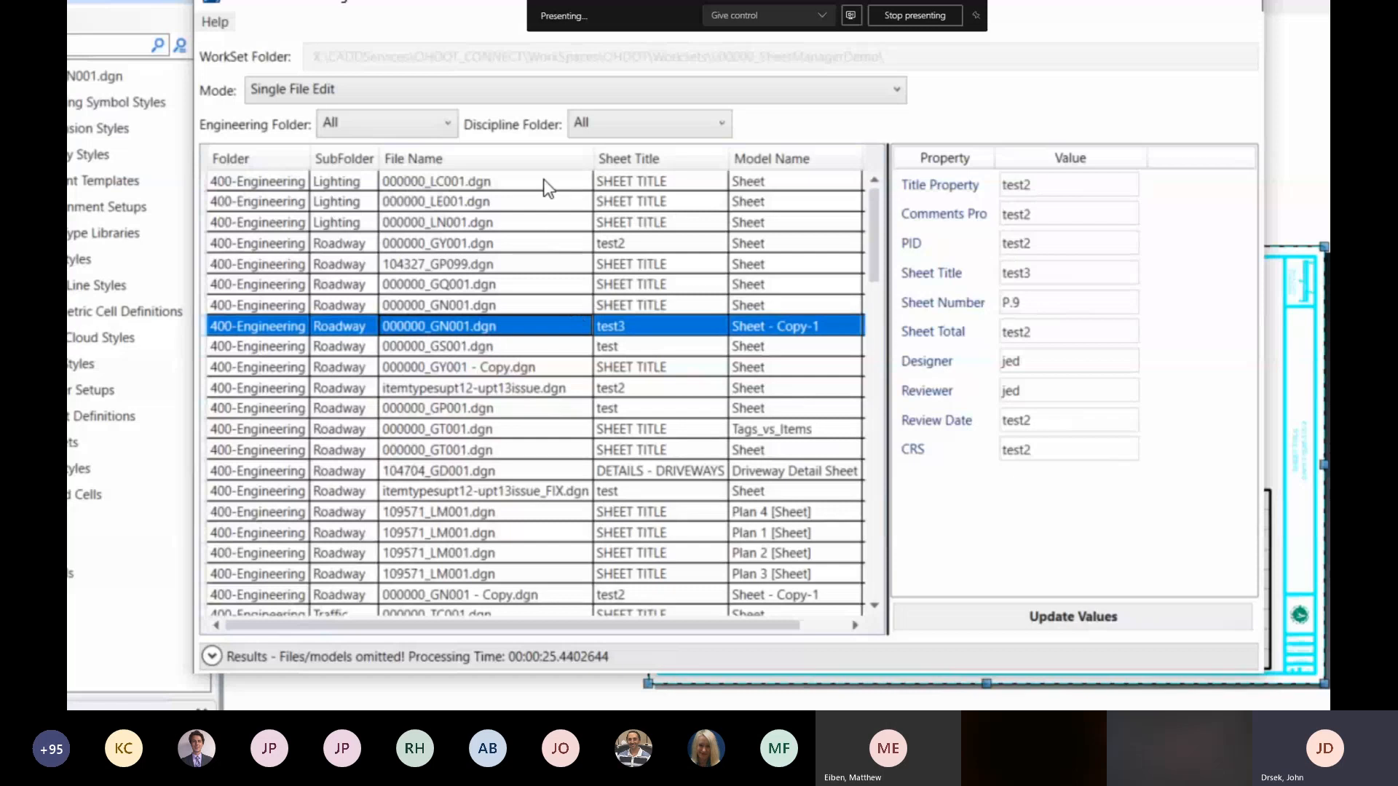
Step: Switch the mode to Export to Excel, filter the list by the Roadway discipline folder, and restore the filter to All
click(540, 97)
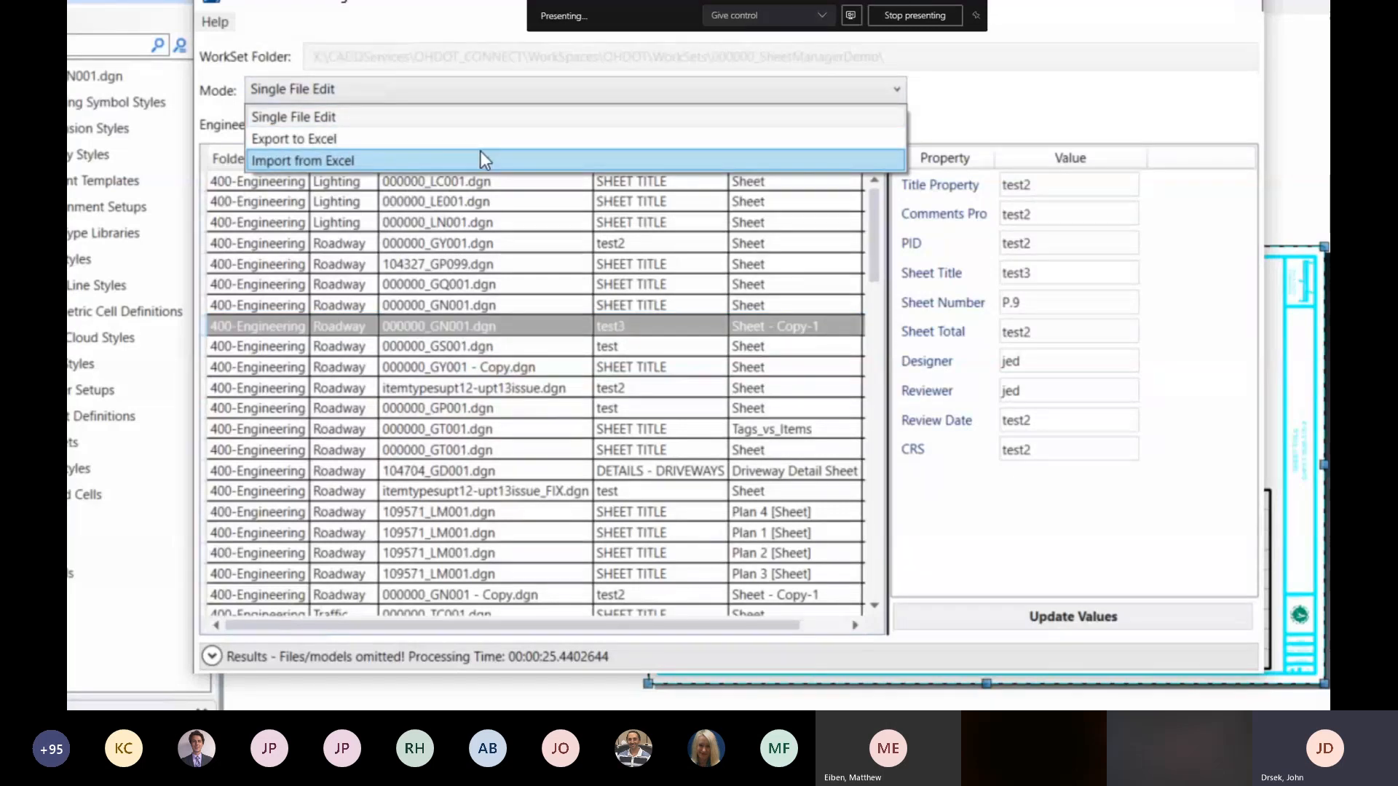
click(460, 138)
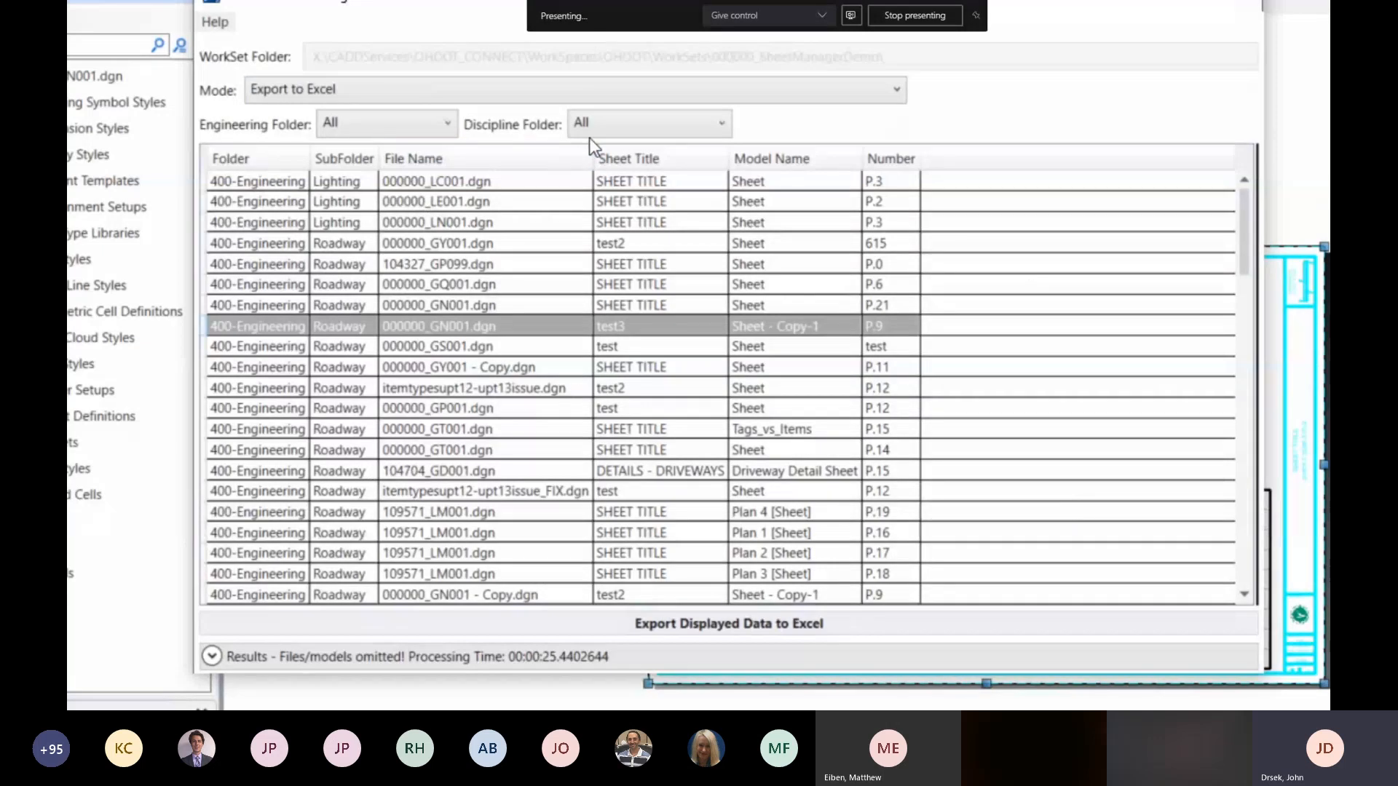
click(601, 123)
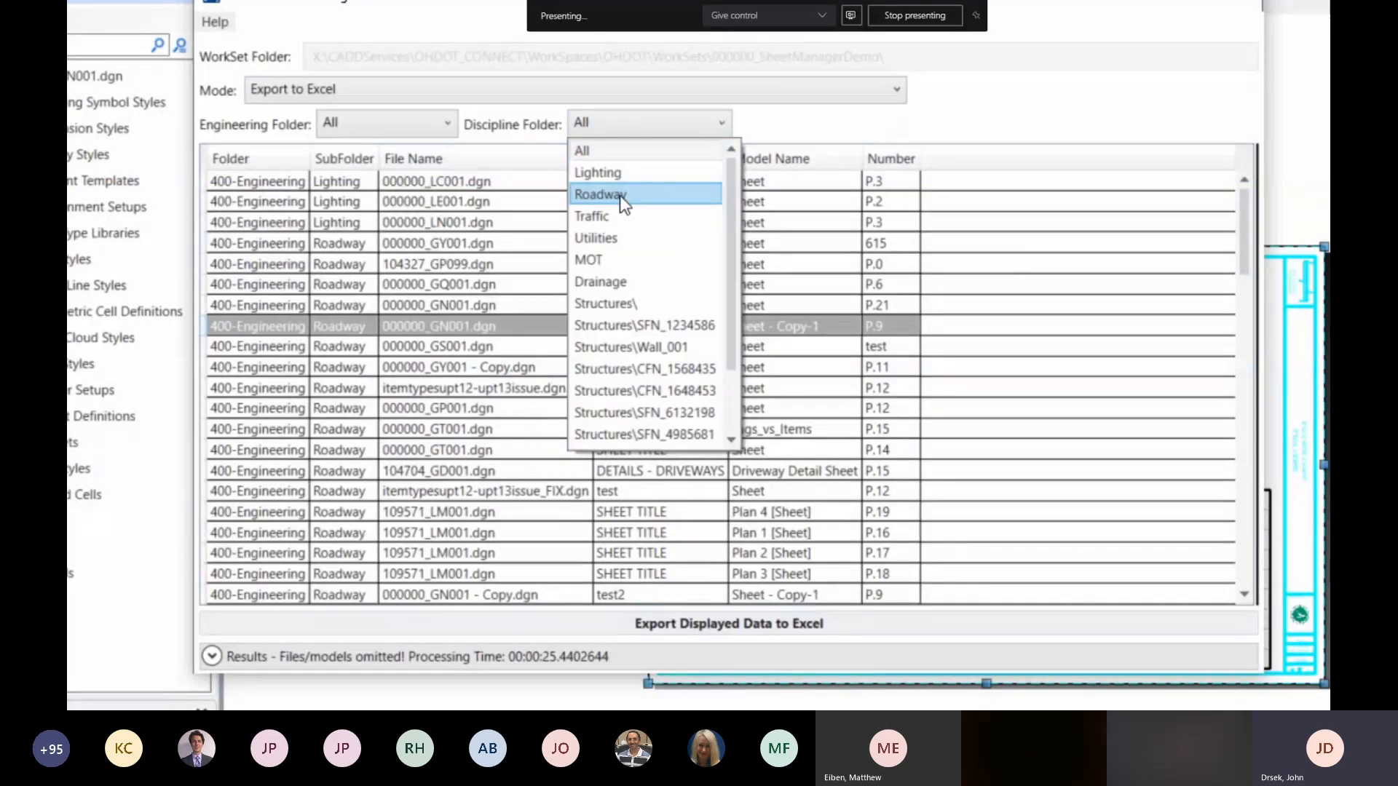
click(619, 195)
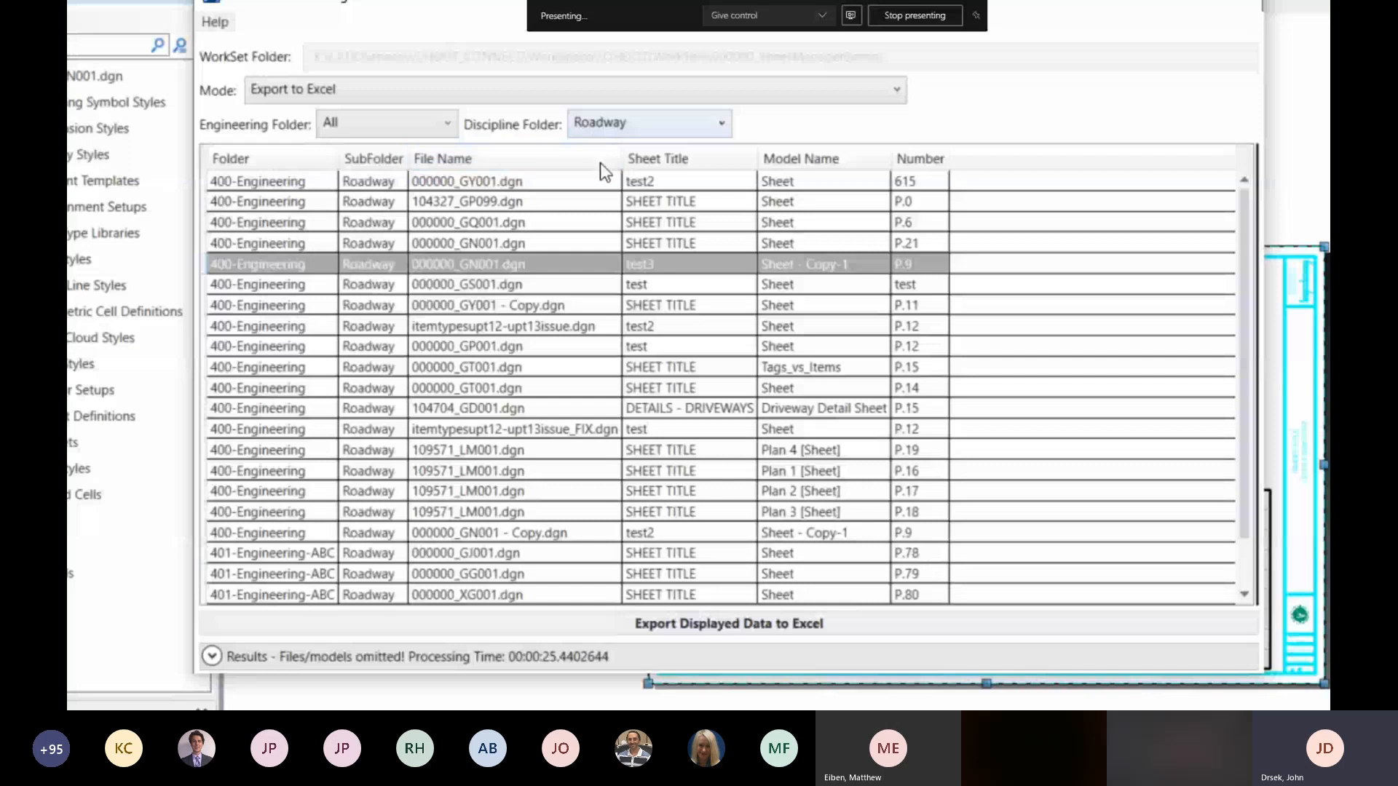
click(628, 121)
scroll(616, 184, up, 1)
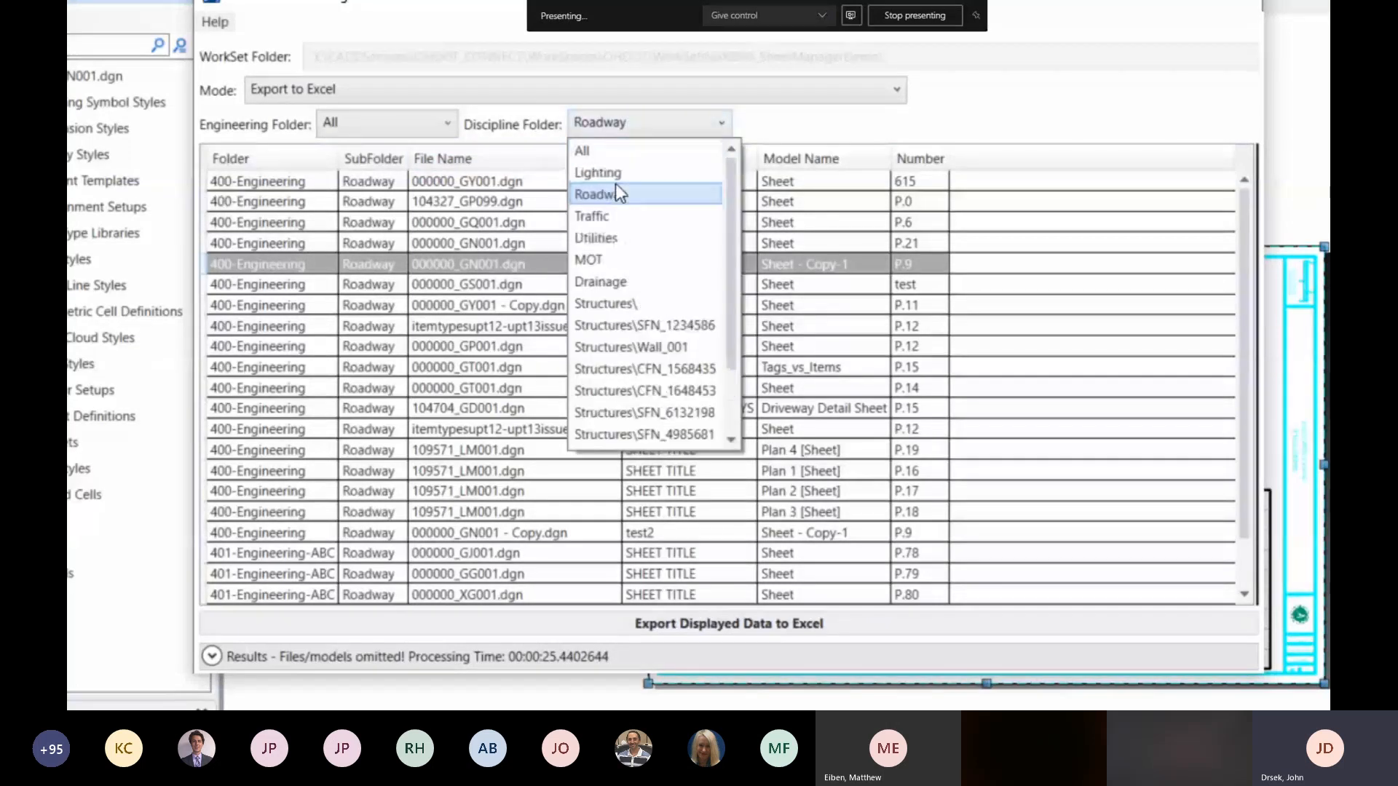
click(589, 151)
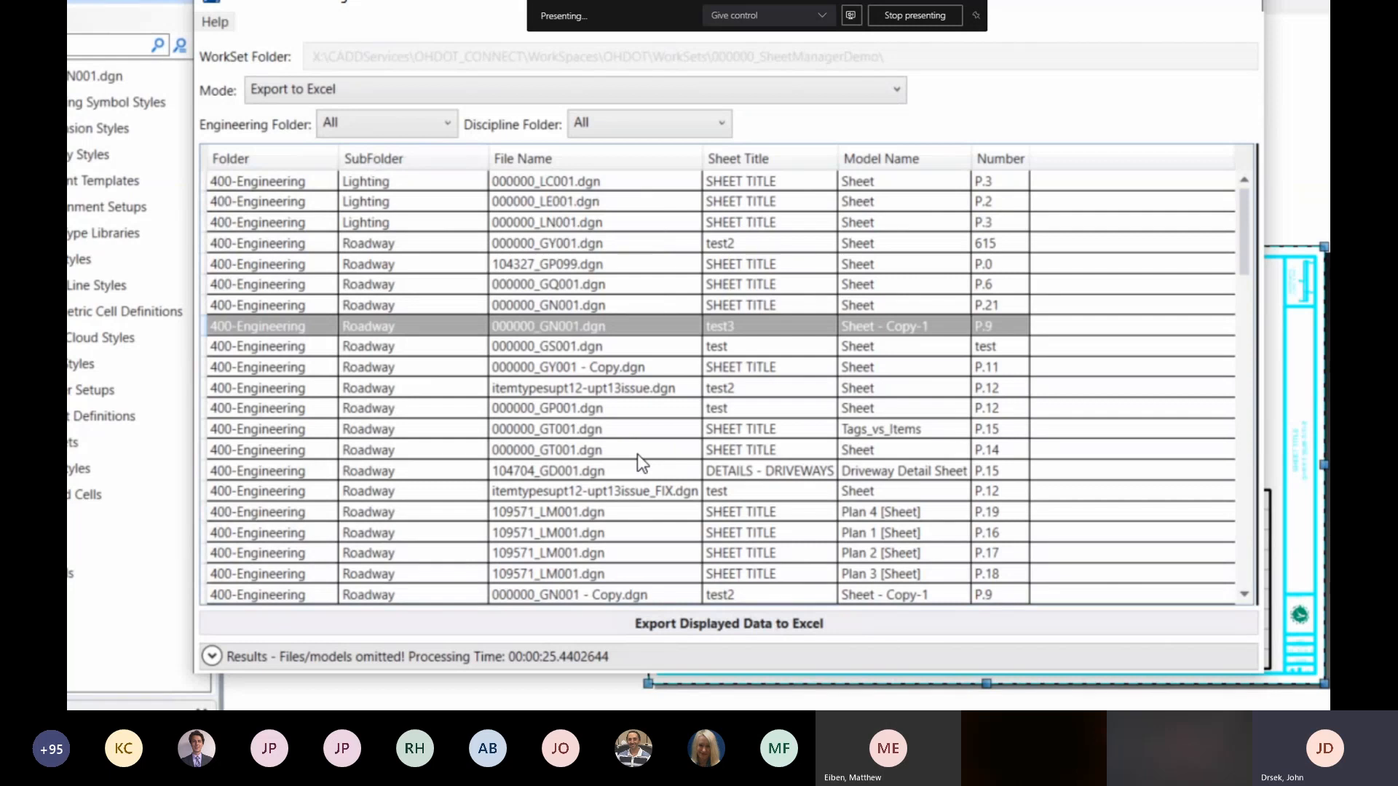
Step: Change the mode to Import from Excel and filter the displayed sheets to the Roadway discipline folder
click(378, 89)
key(Escape)
key(Down)
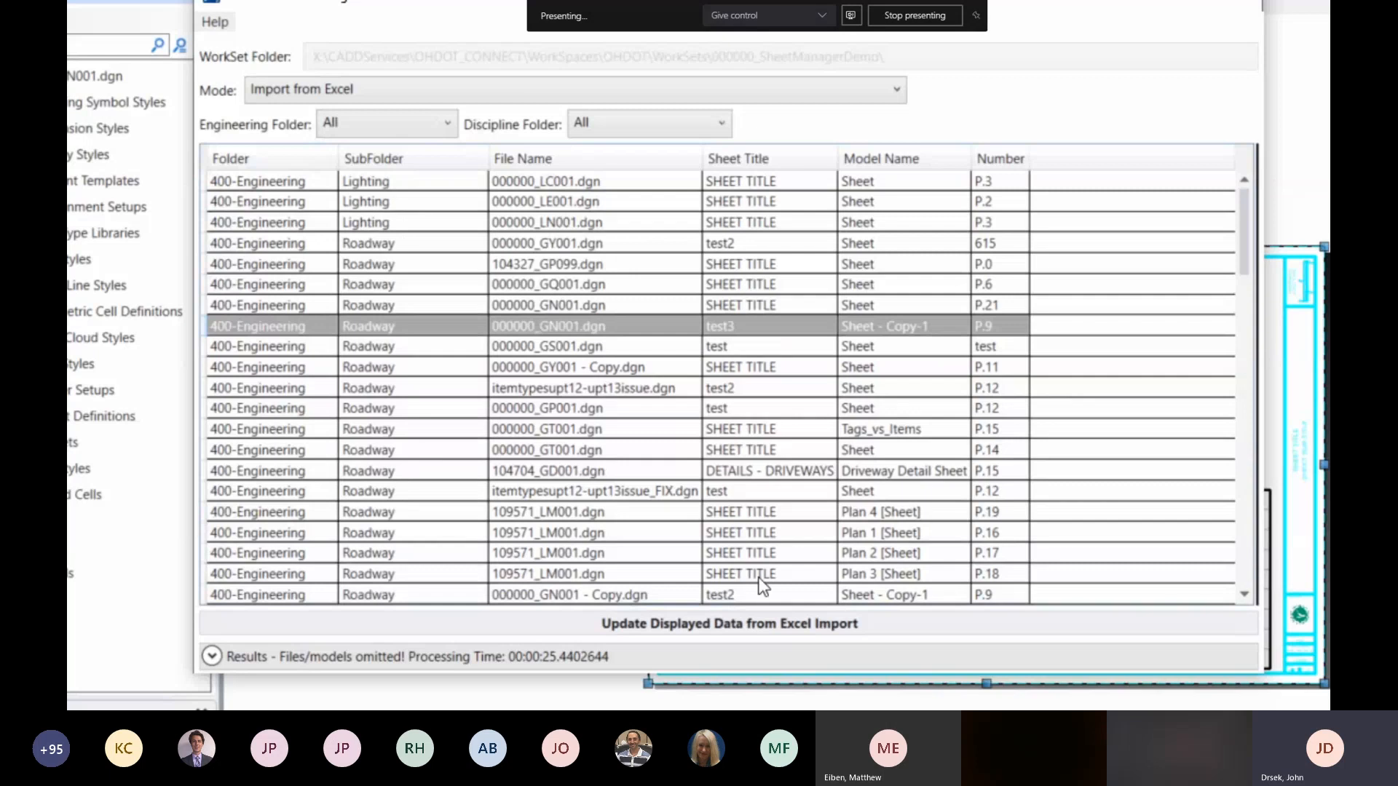
click(584, 119)
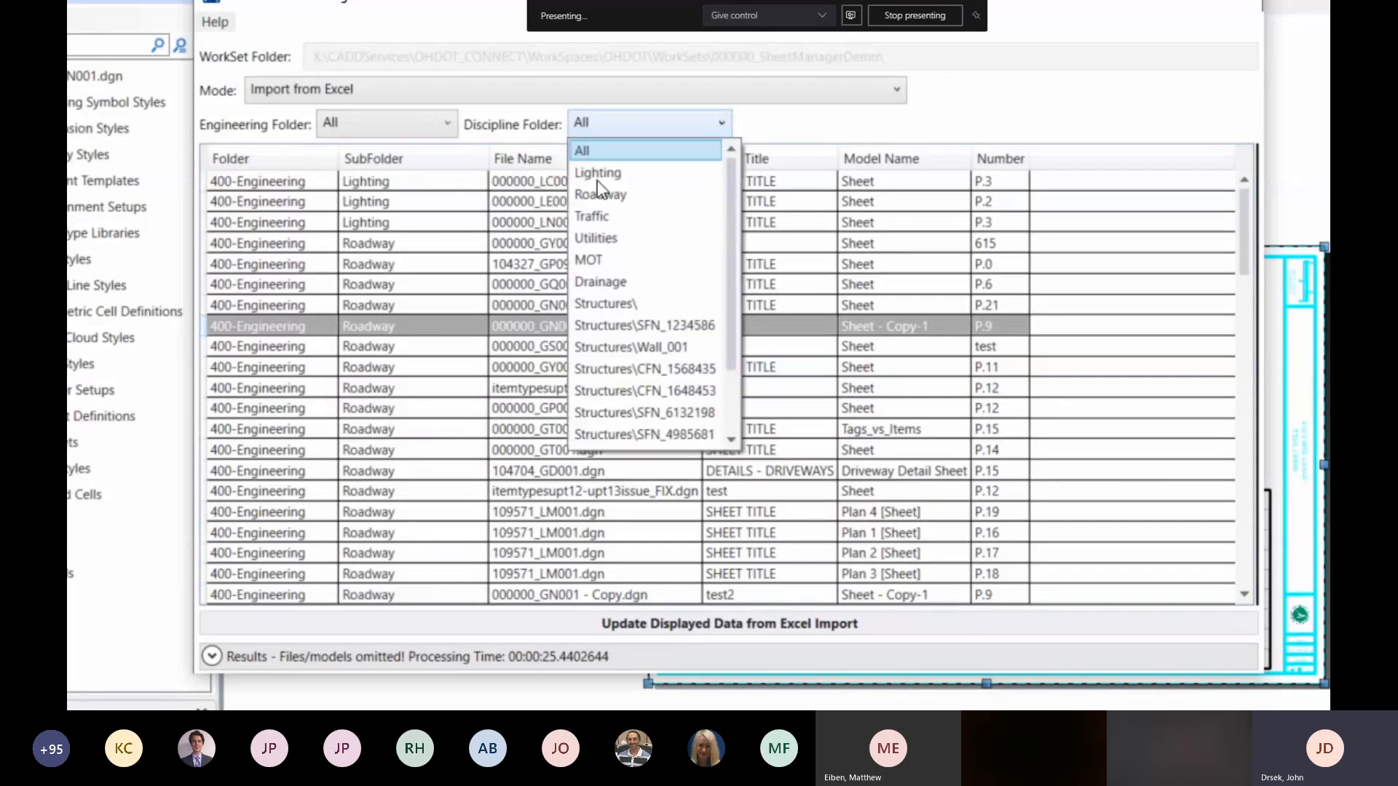
click(604, 194)
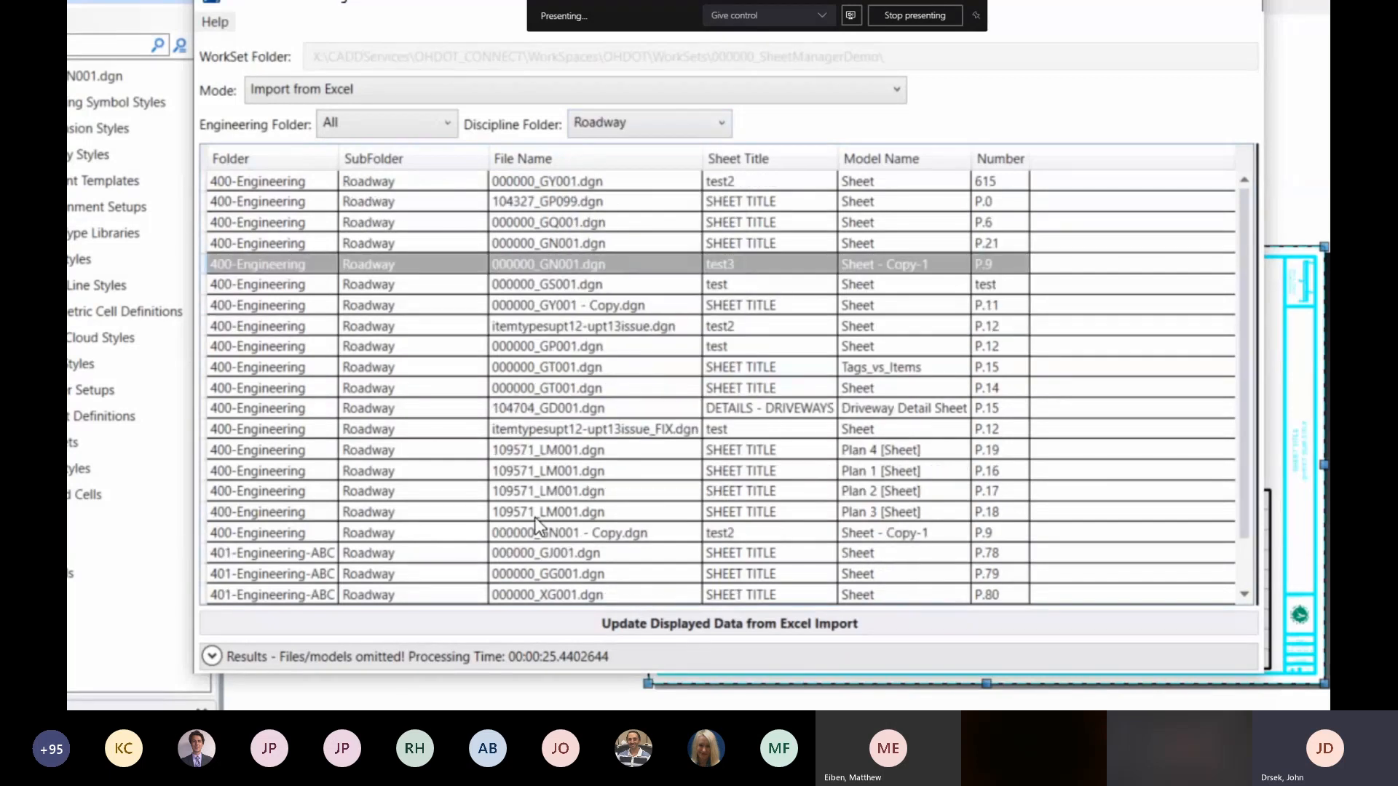
scroll(540, 320, down, 1)
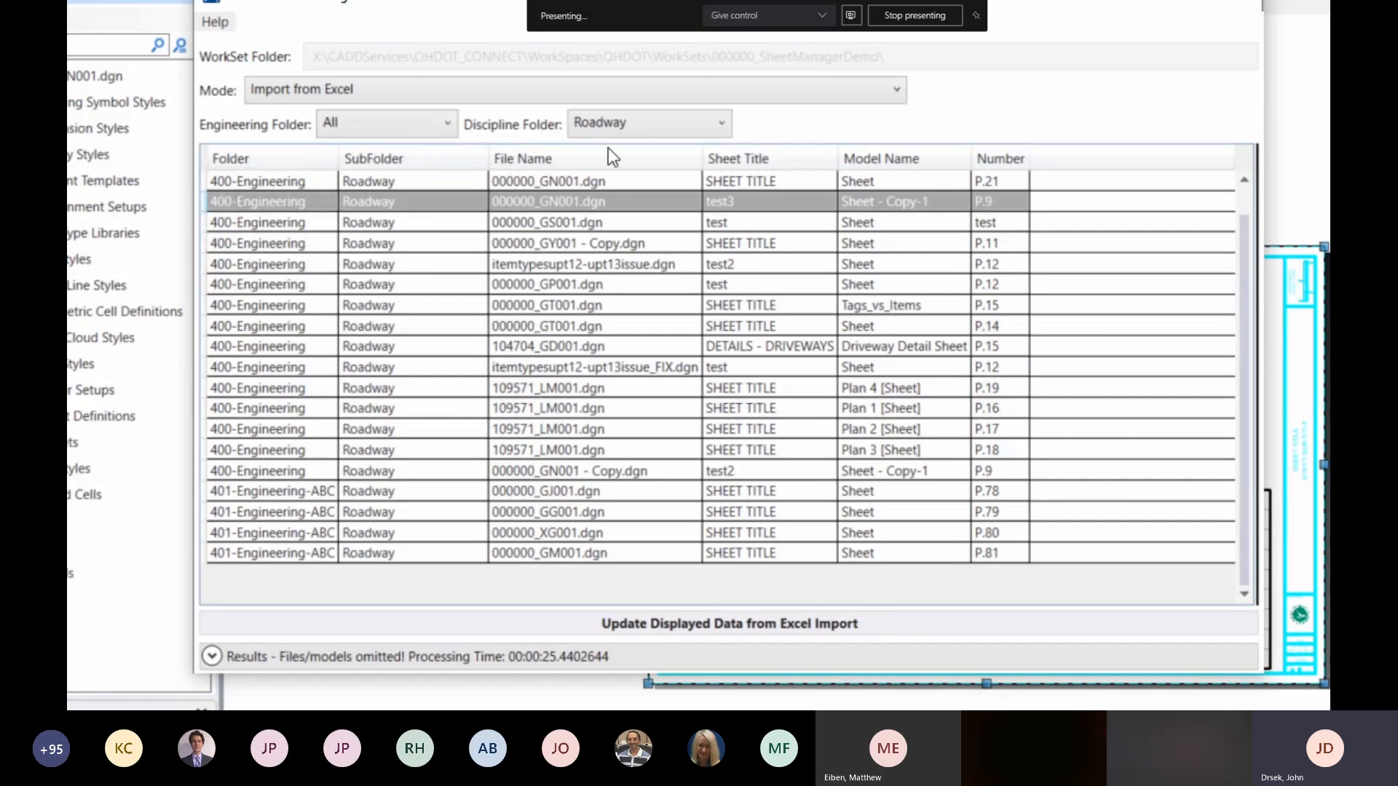
click(575, 123)
click(654, 122)
Step: Expand the processing results, review the warnings about omitted files and models, and collapse the results again
click(211, 656)
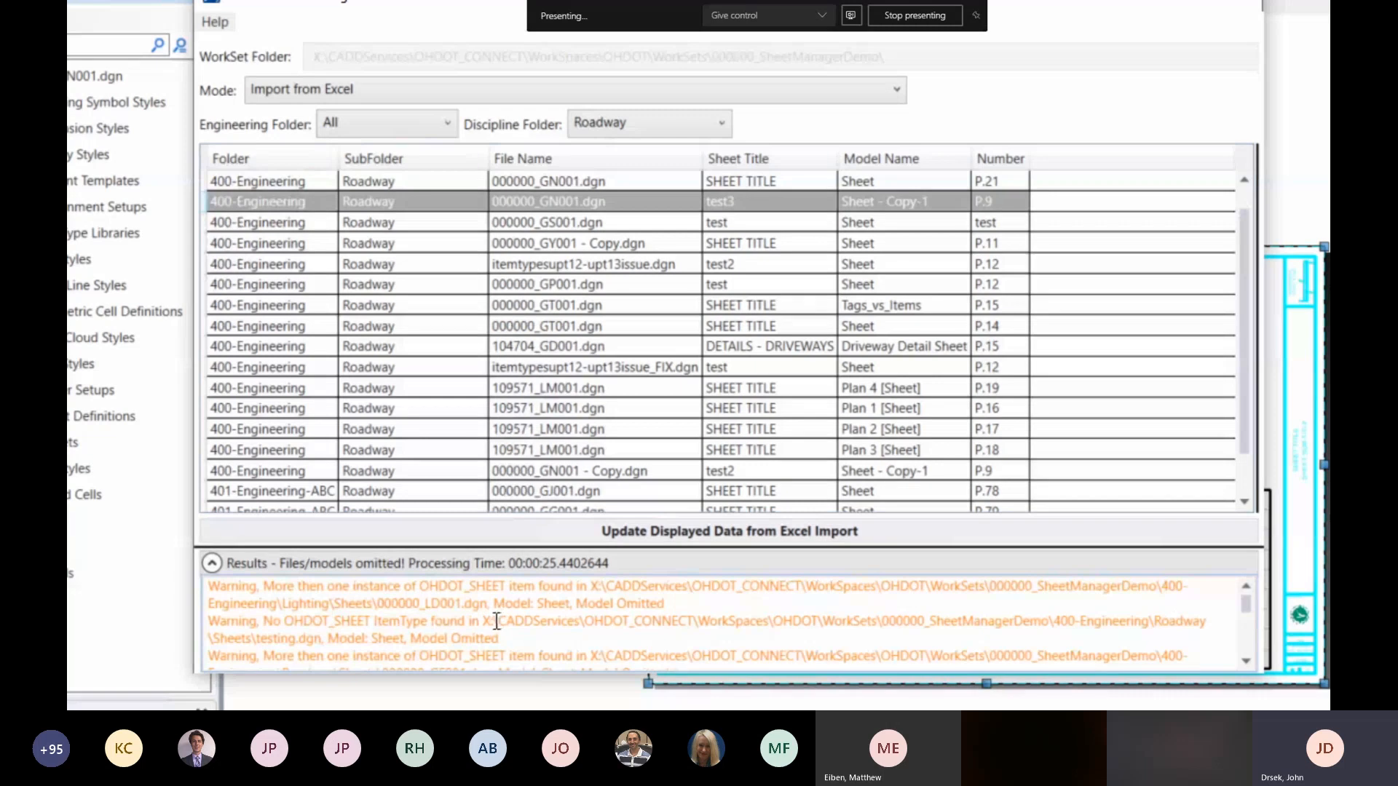
scroll(510, 619, down, 5)
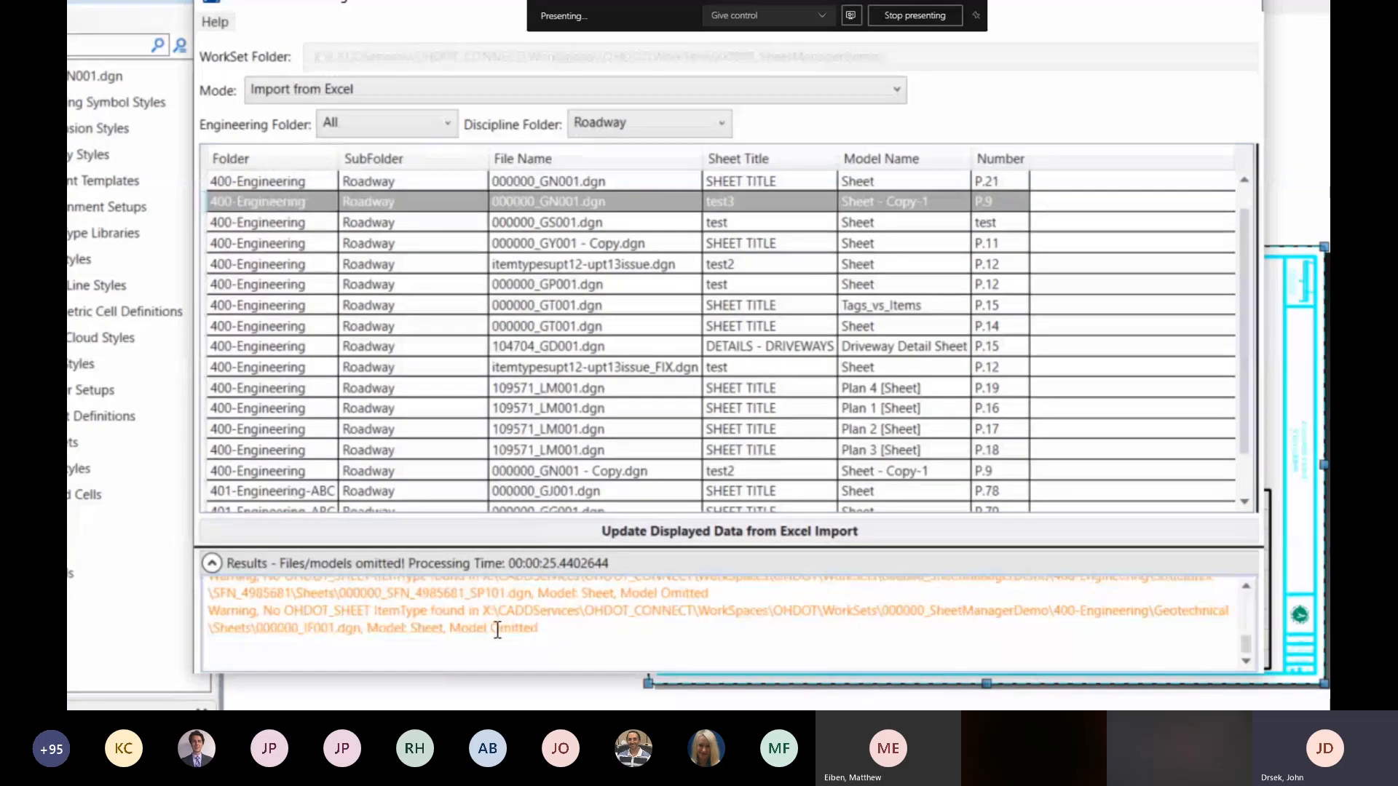
scroll(493, 628, up, 1)
click(211, 564)
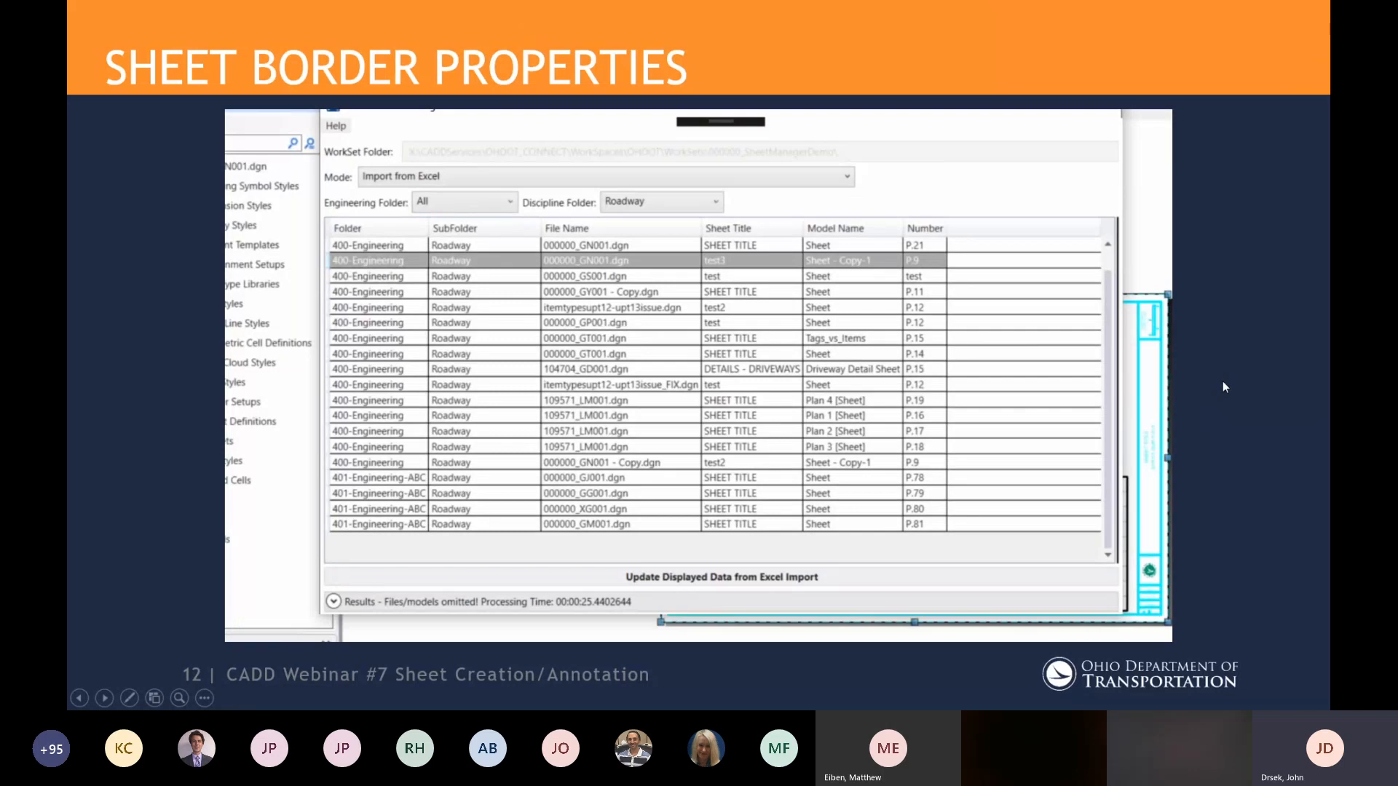
key(Right)
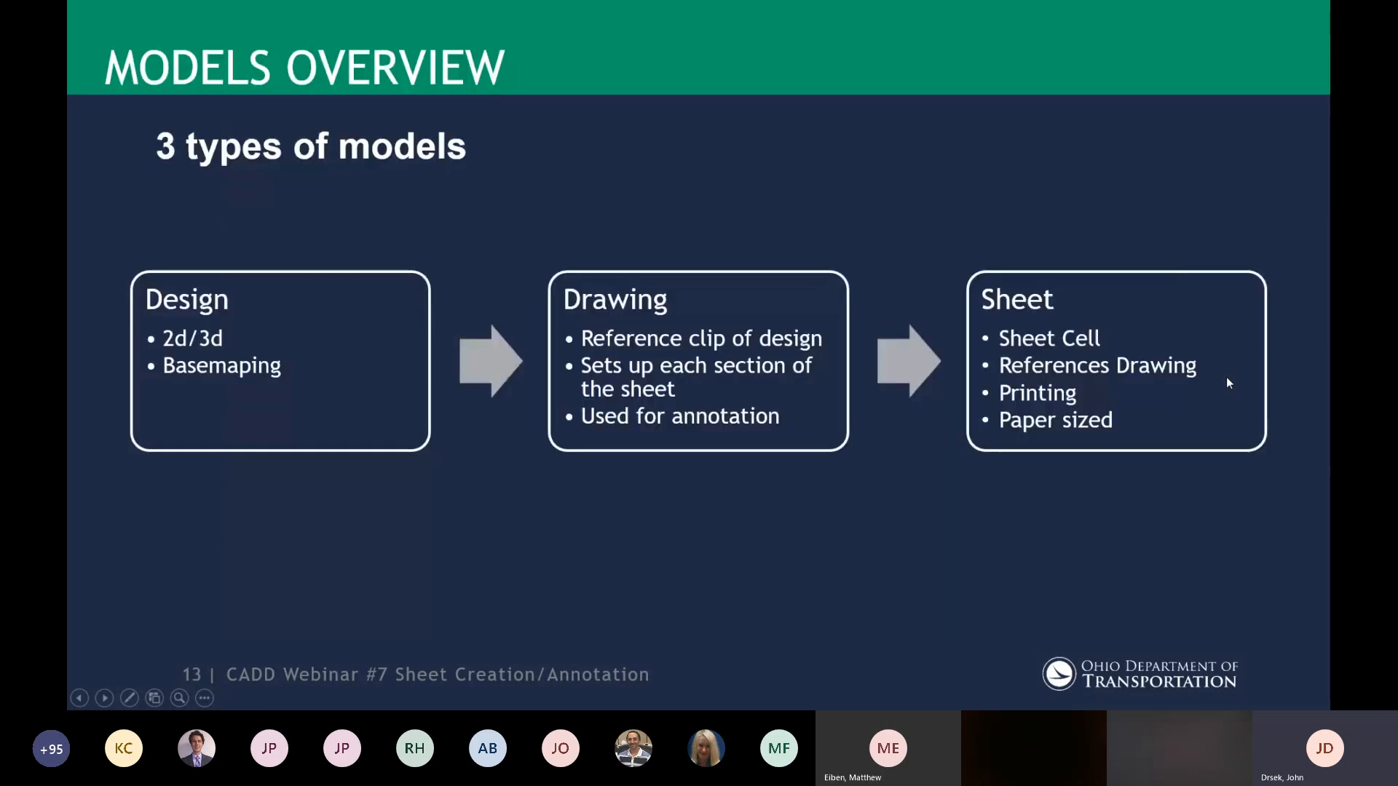
key(Left)
key(Right)
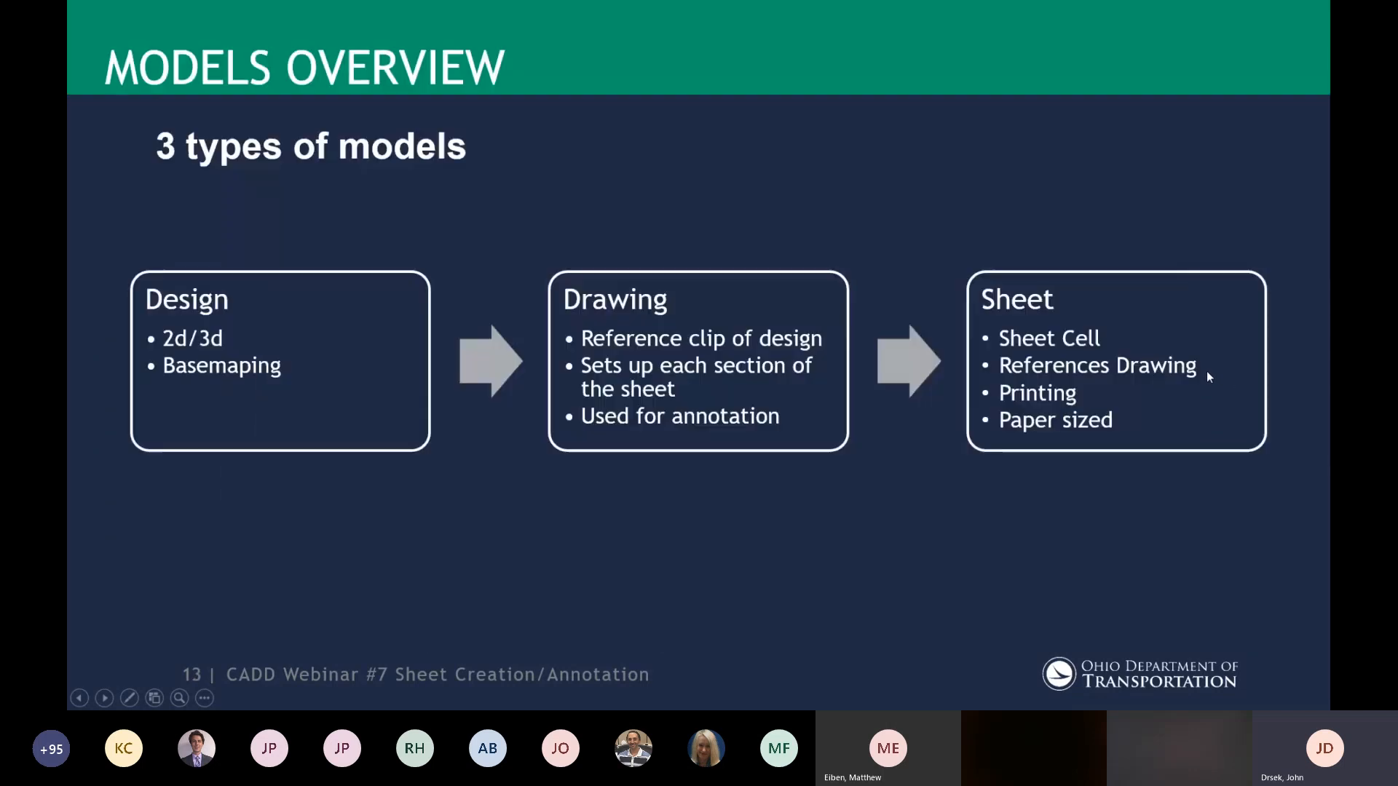
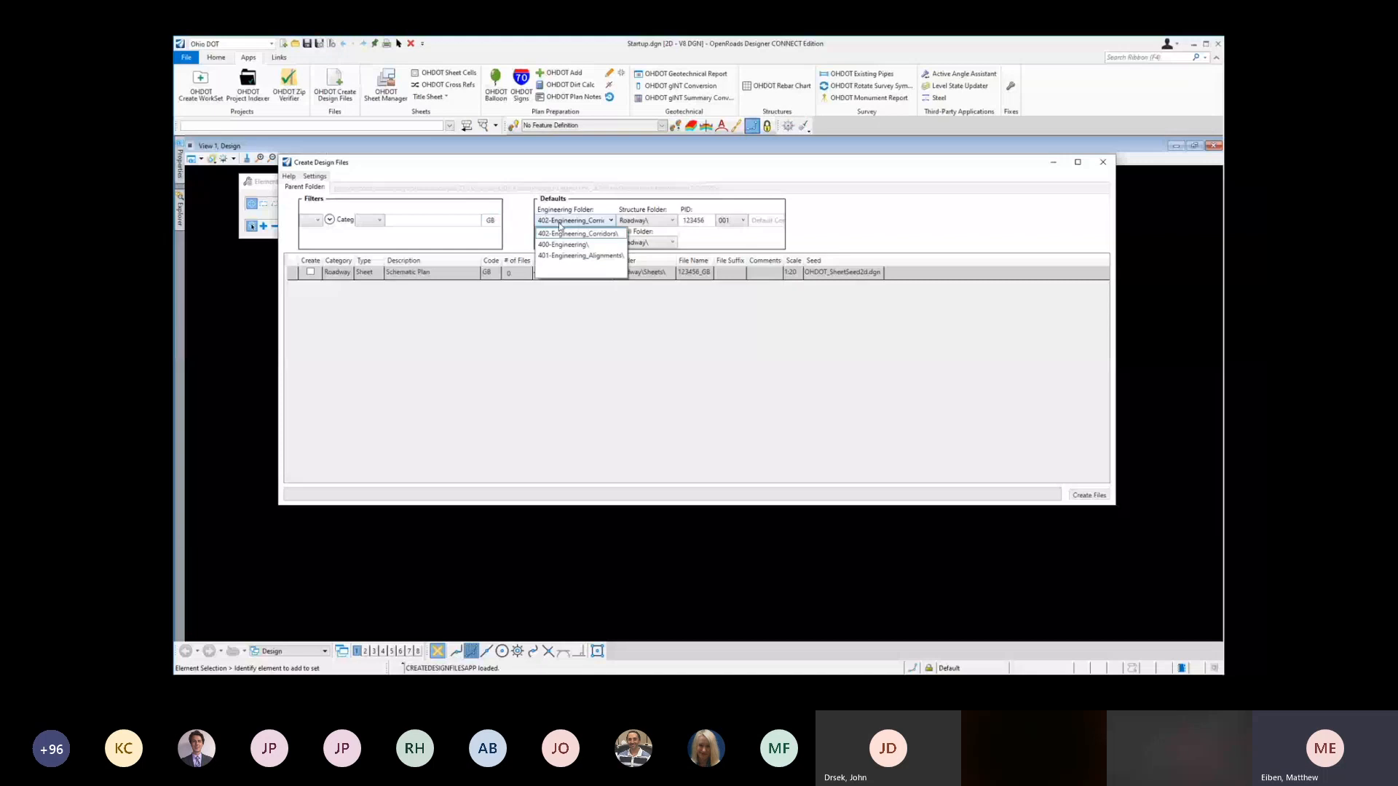
Step: Choose the 402-Engineering_Corridors folder as the engineering folder, mark the Schematic Plan sheet for creation, and set its scale to 1:200
click(621, 233)
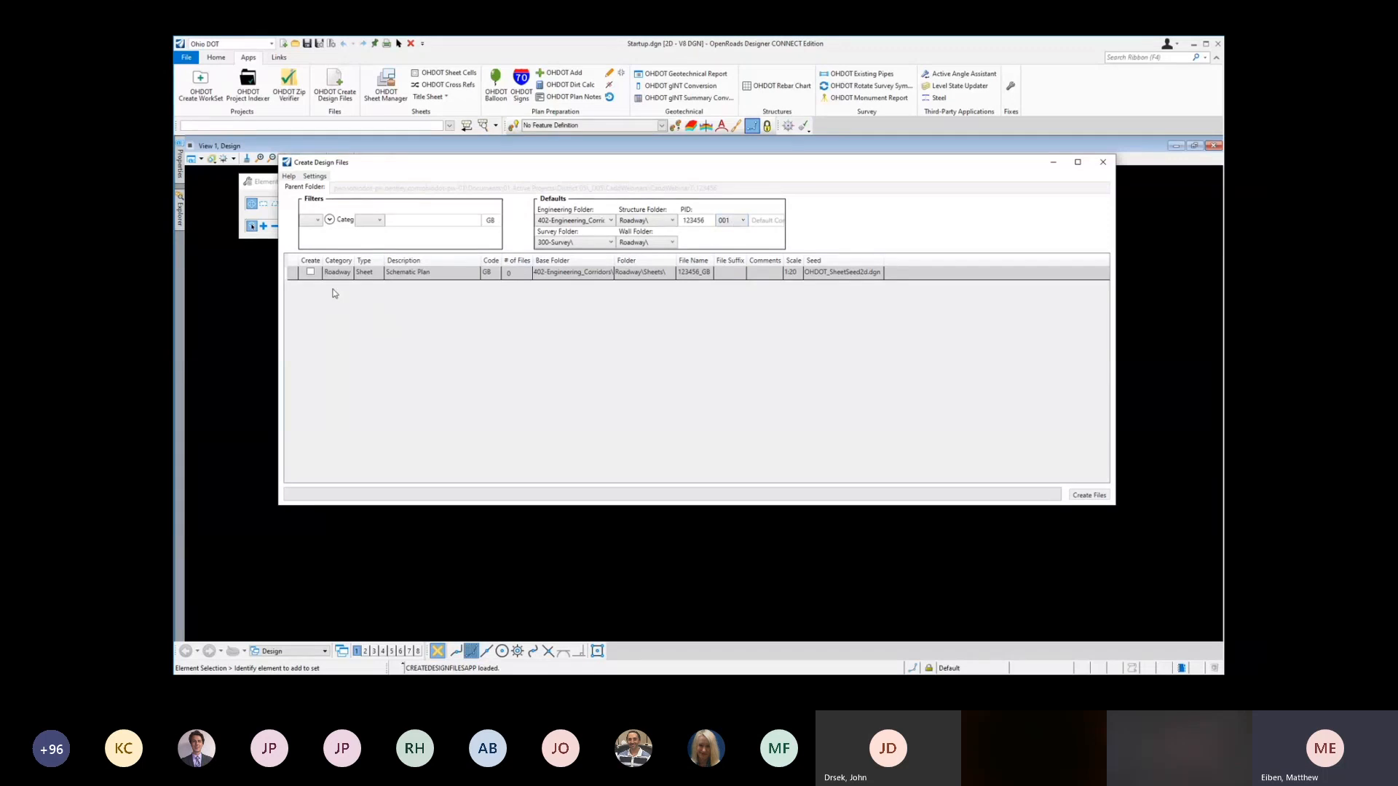
click(310, 272)
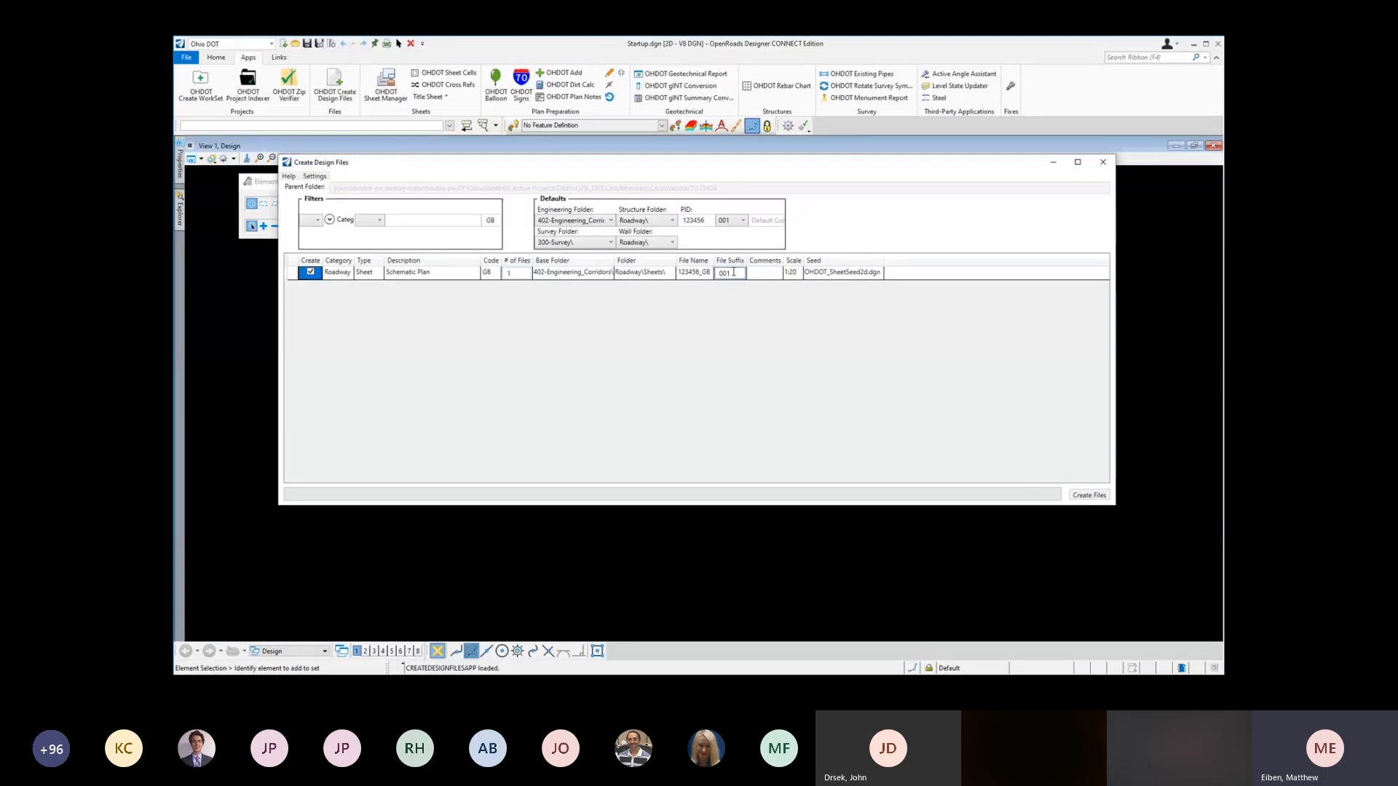
click(793, 275)
click(806, 273)
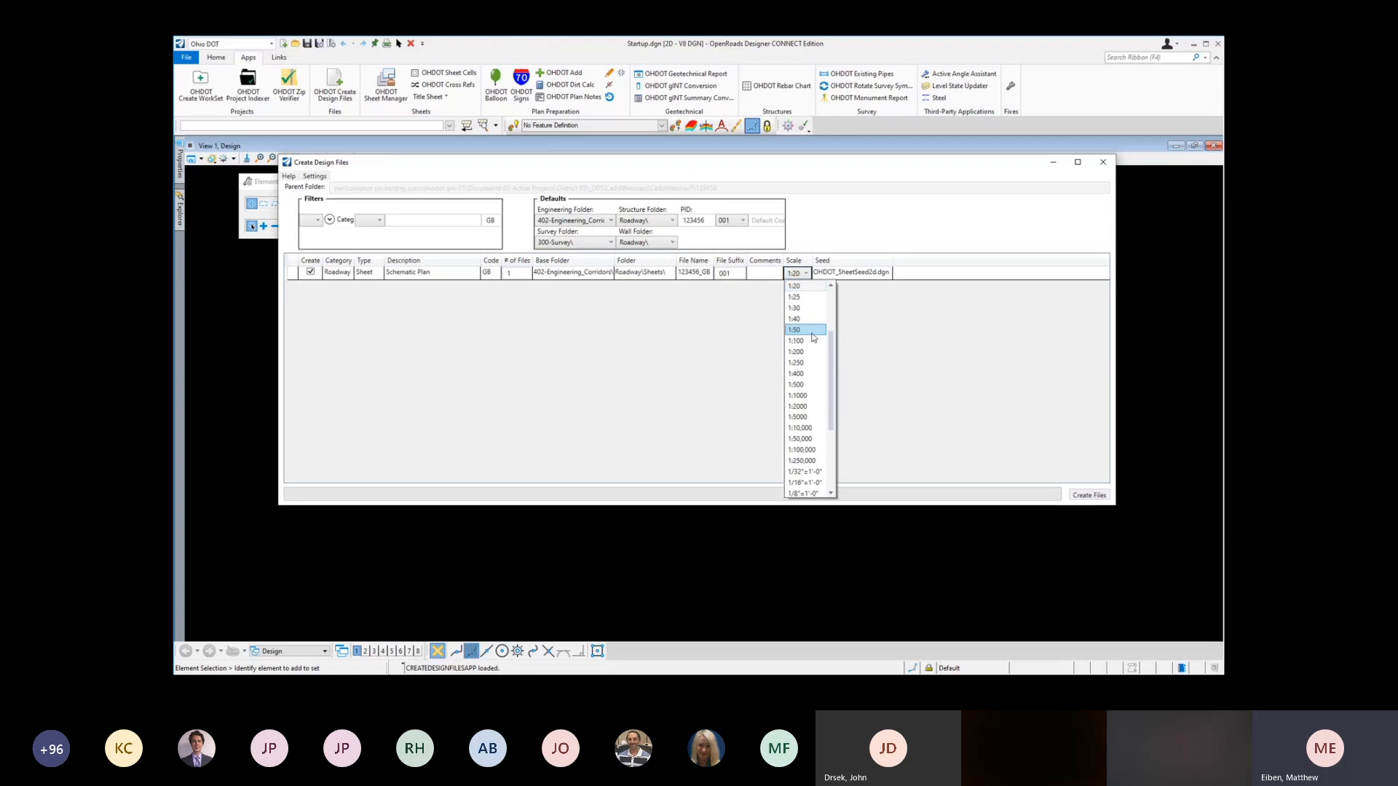
click(801, 352)
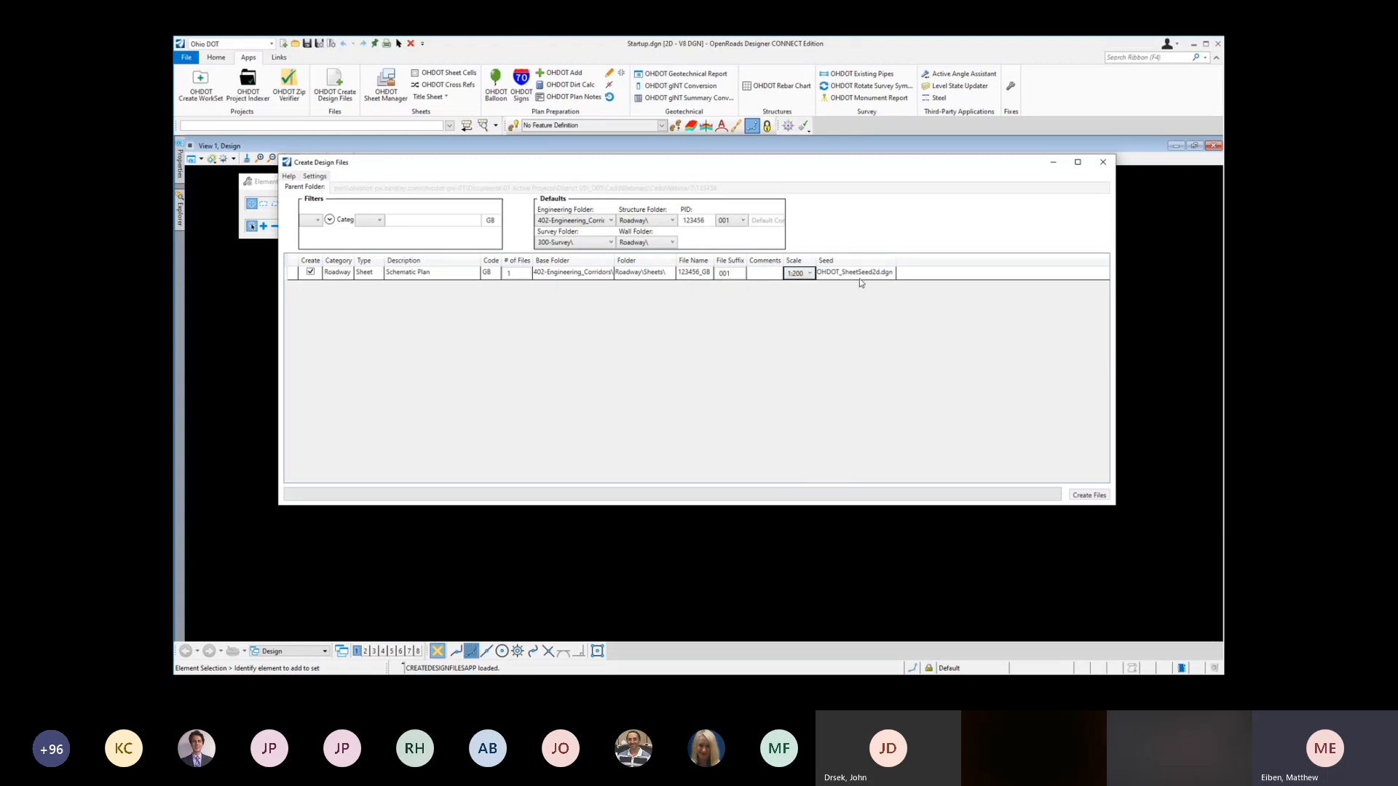
Step: Check the setting for opening the last created file, create the Schematic Plan sheet file, and close the Create Design Files dialog
click(315, 176)
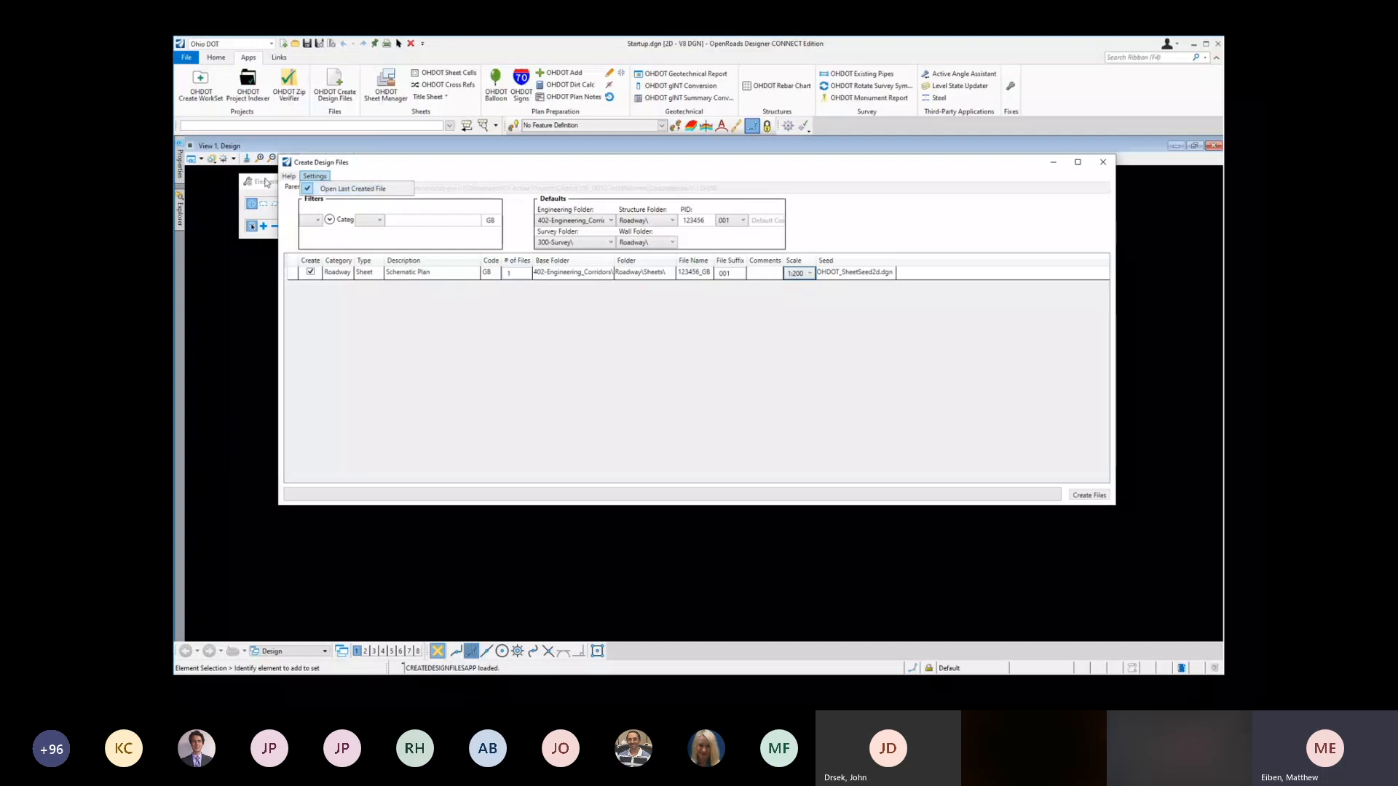
click(846, 422)
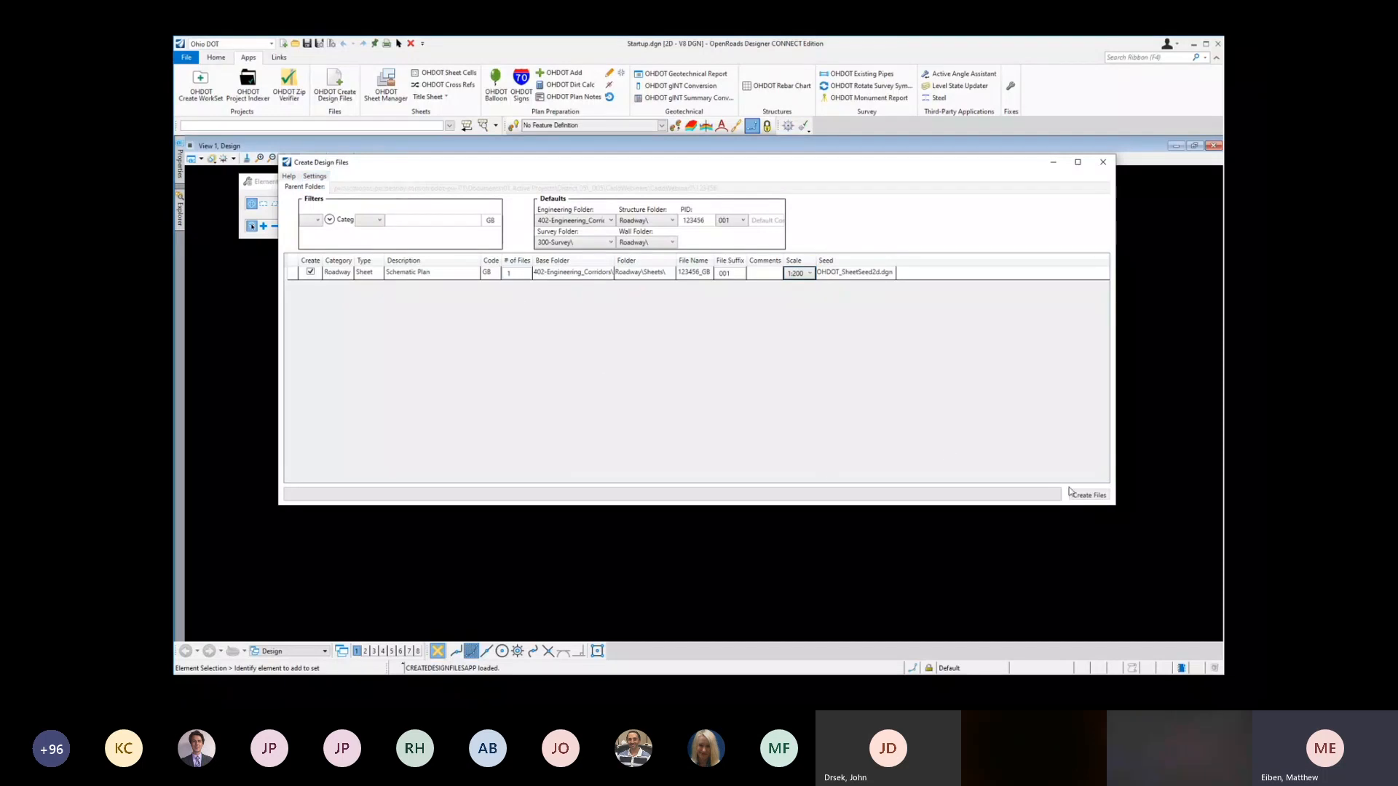
click(1089, 495)
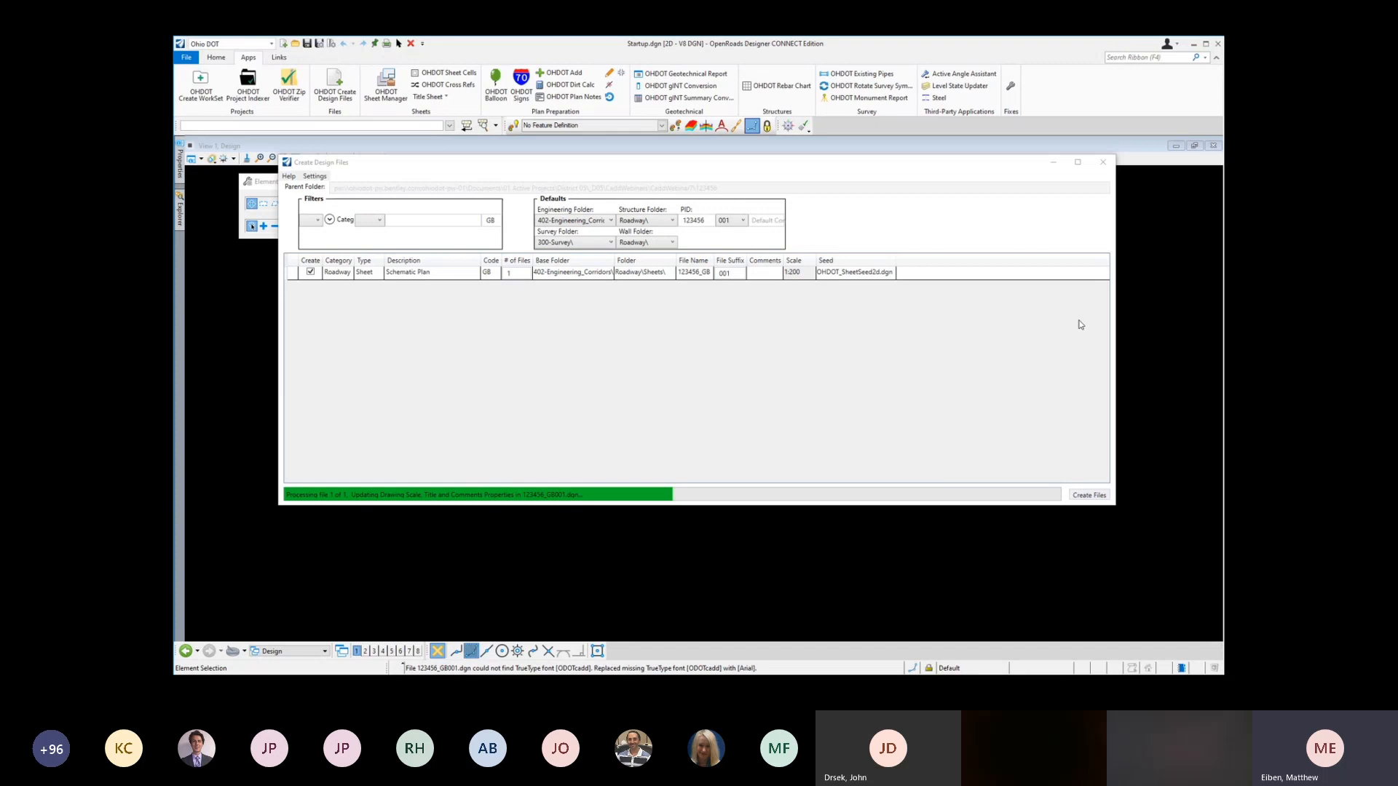
click(736, 443)
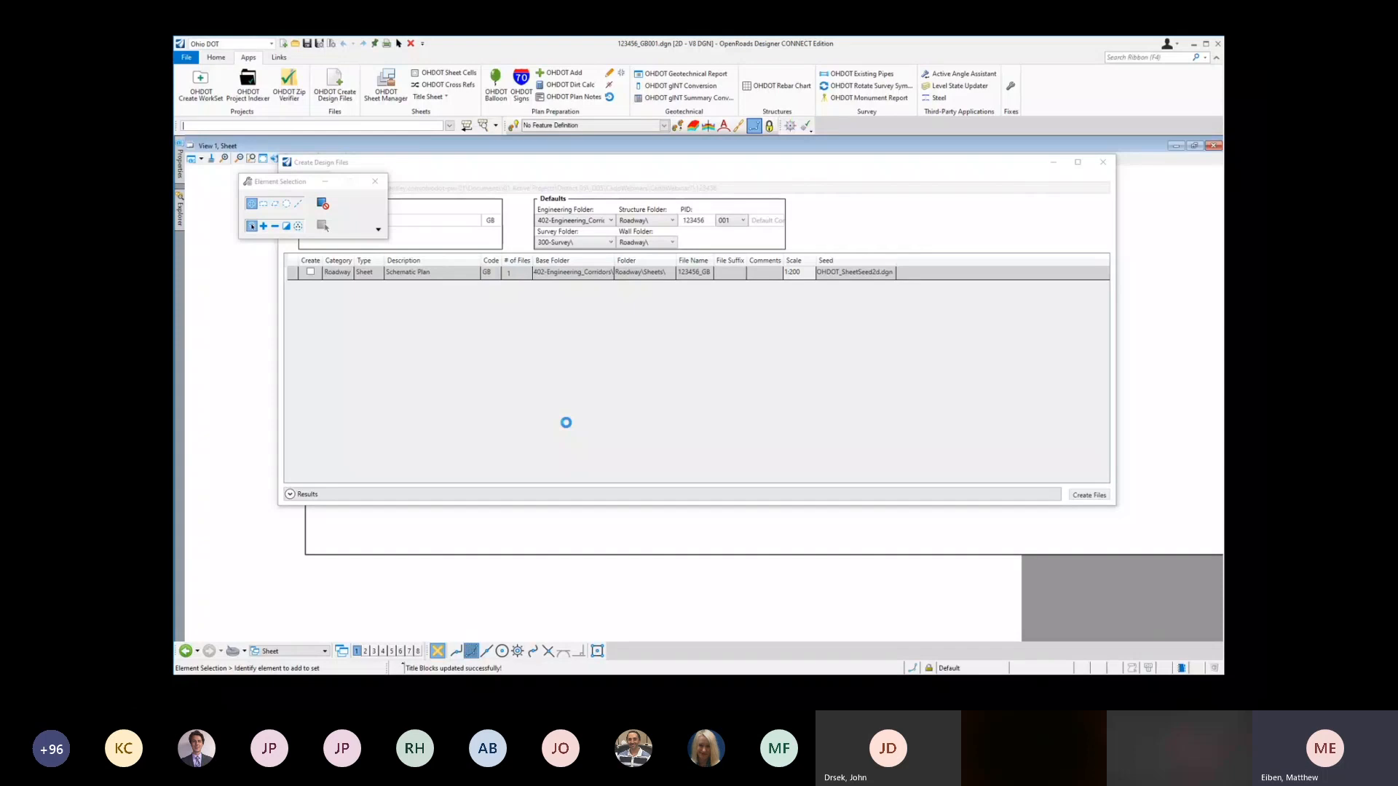
click(1102, 162)
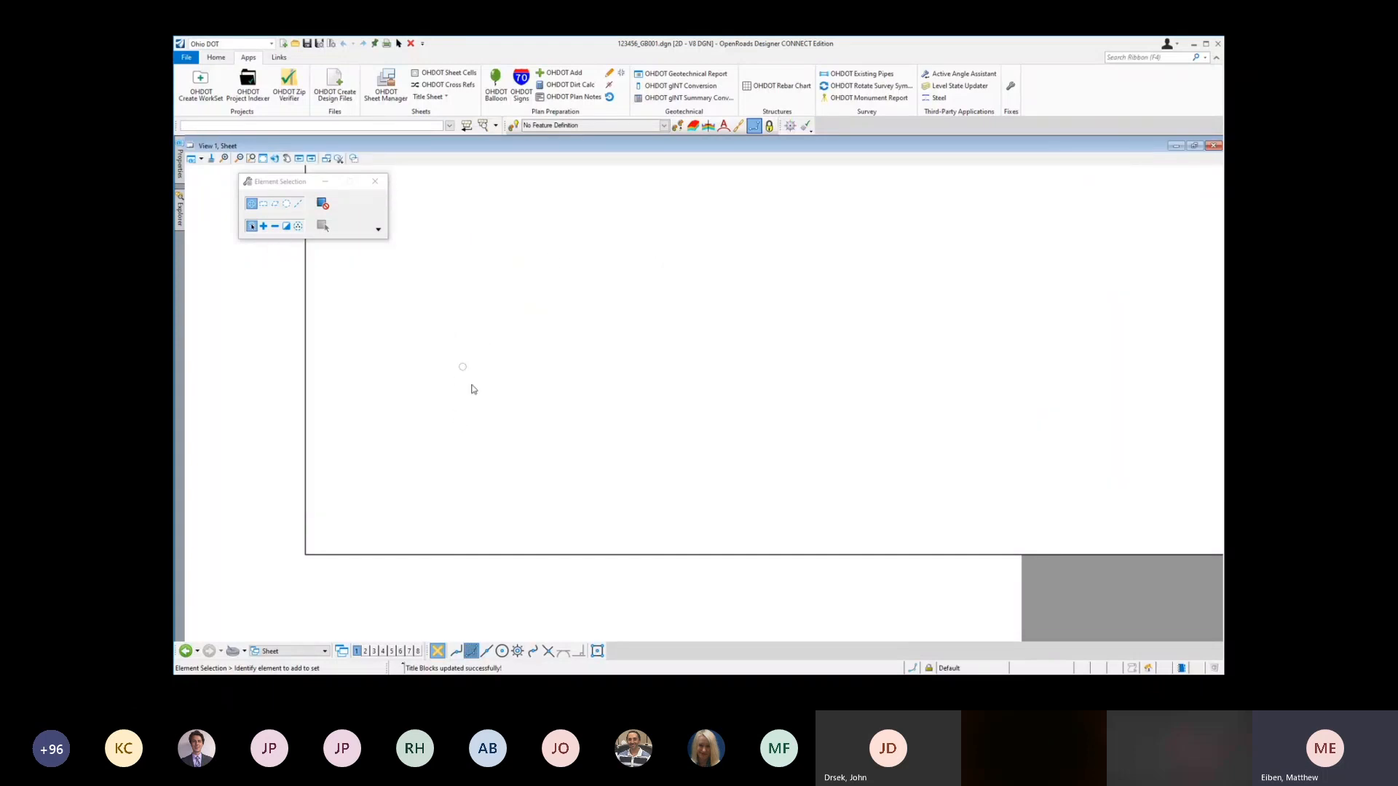
scroll(460, 421, down, 2)
scroll(461, 418, down, 5)
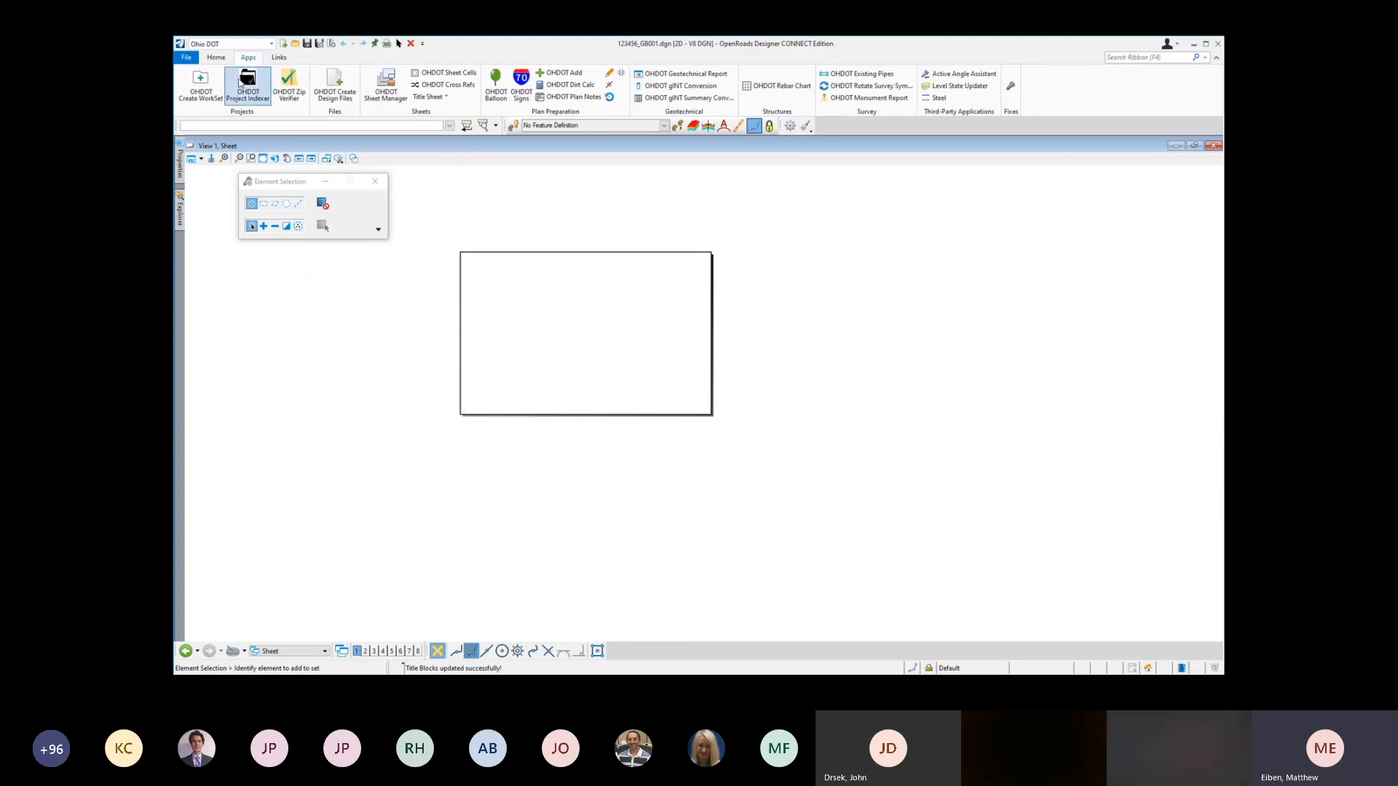
Step: Open the model list of 123456_GB001.dgn and examine the properties of its Sheet model
click(217, 59)
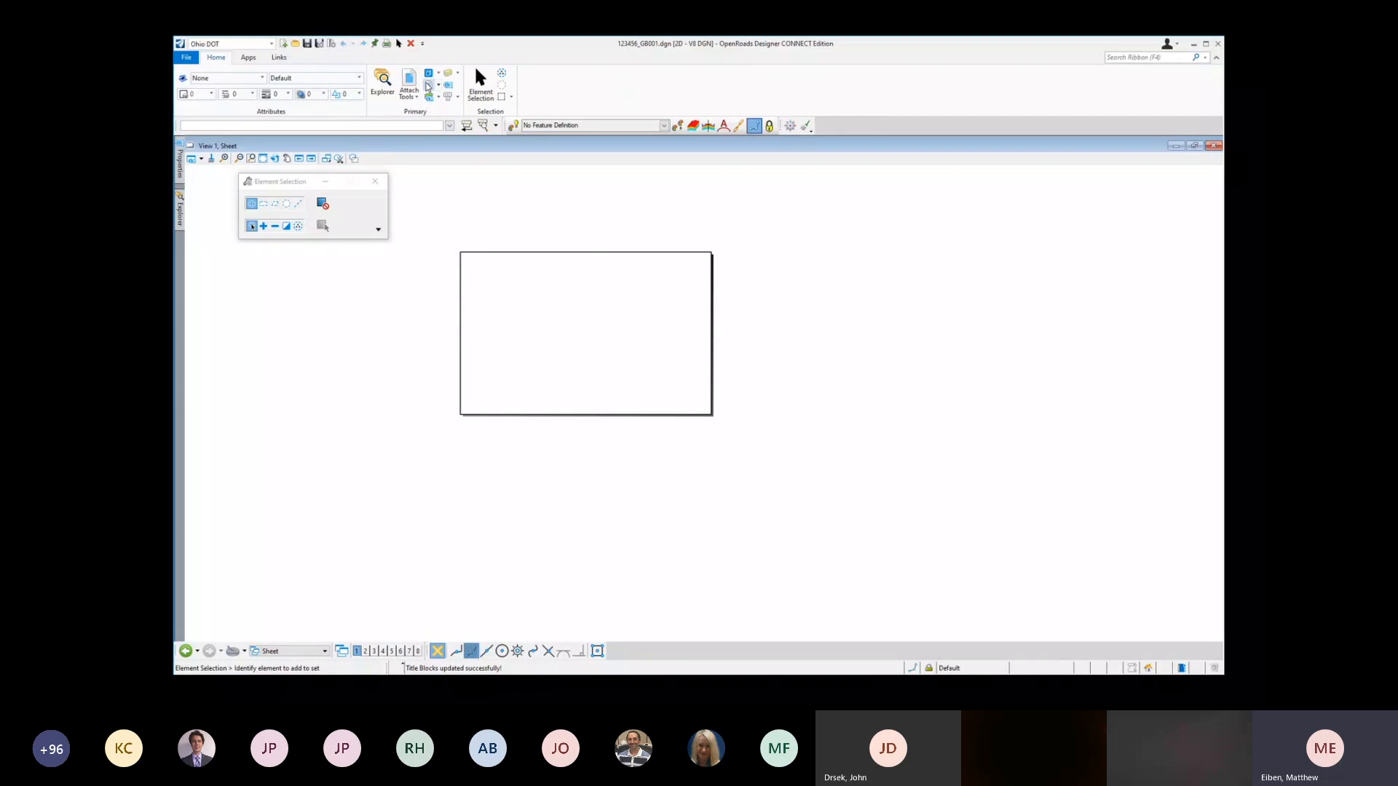
click(428, 74)
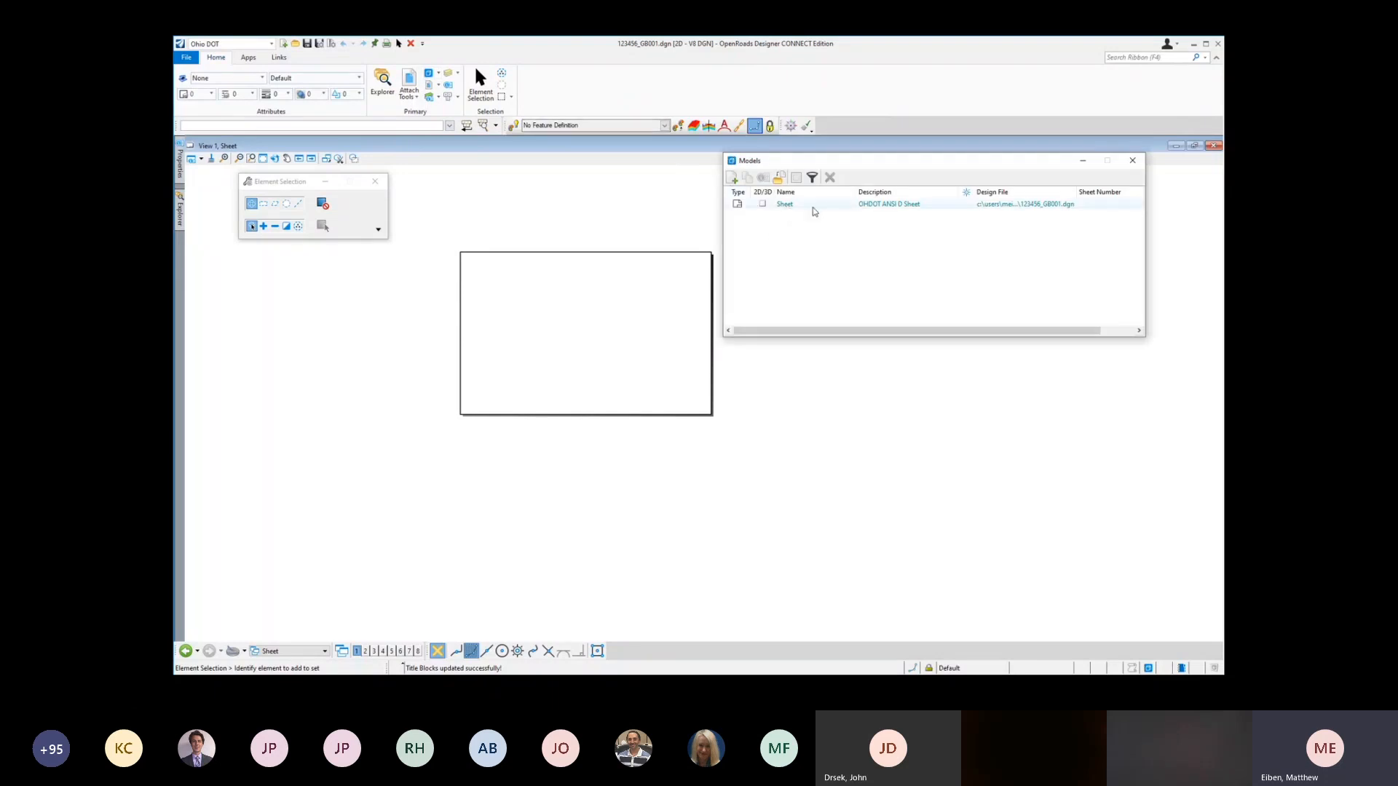
click(861, 208)
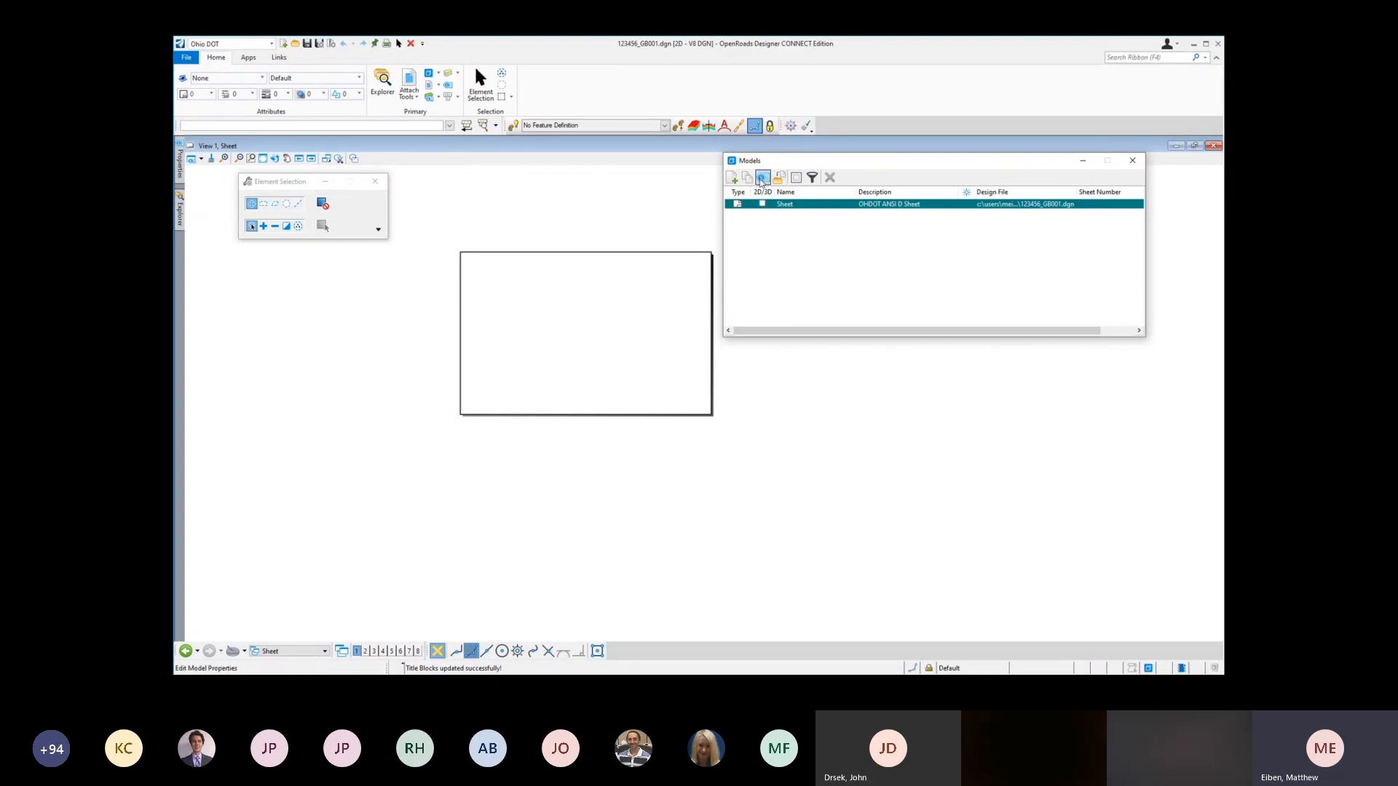
click(763, 178)
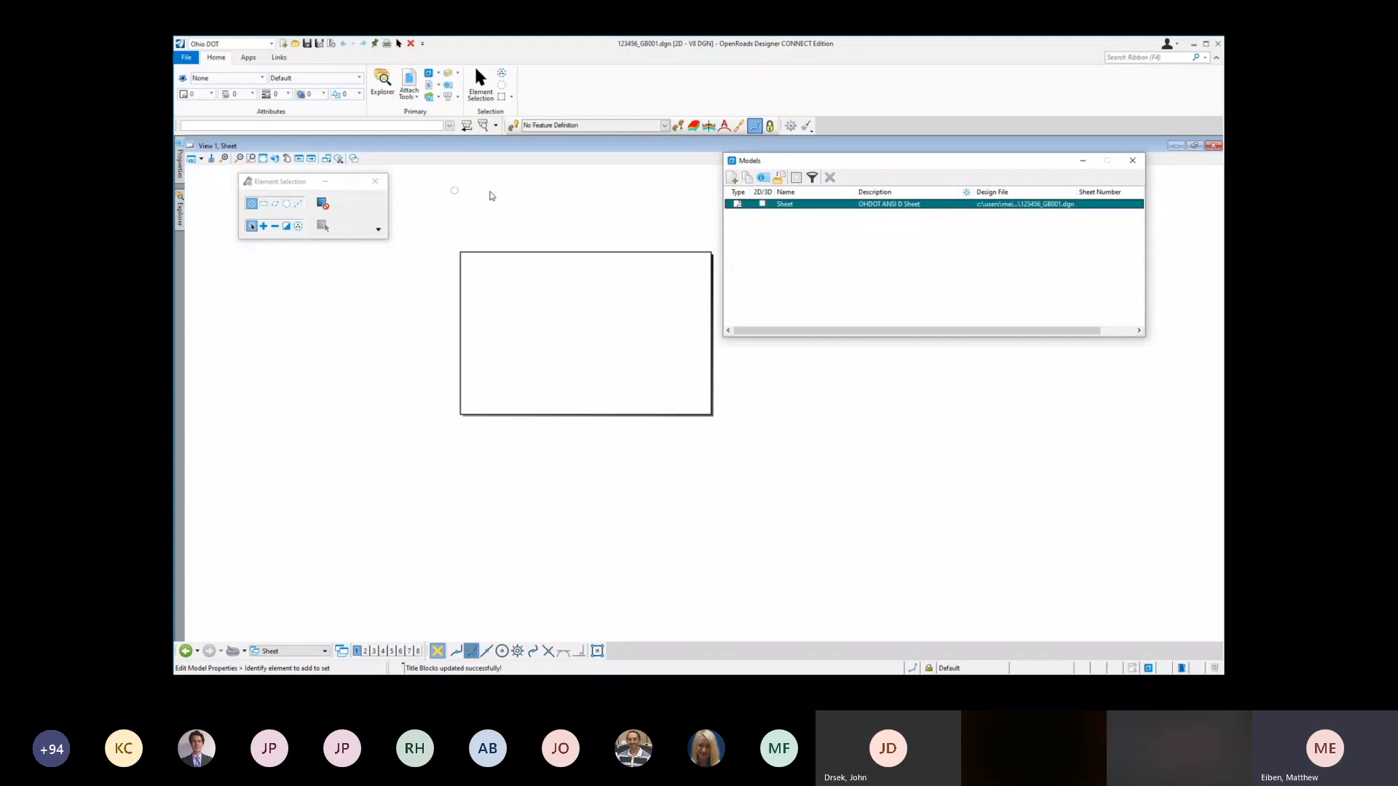
click(489, 190)
Step: Start attaching references and add 123456_FB001.dgn from the 300-Survey Basemaps folder to the selected documents
click(406, 85)
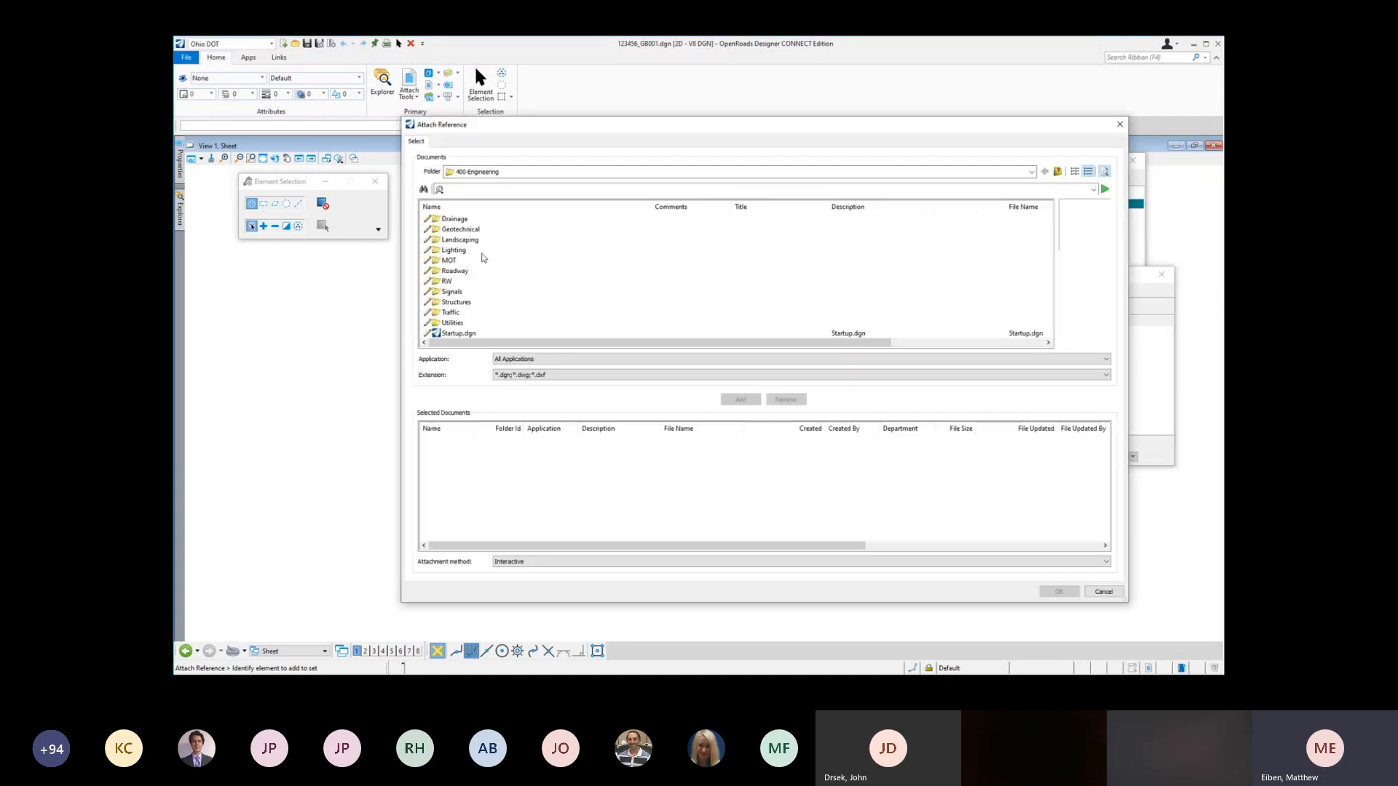
click(1058, 172)
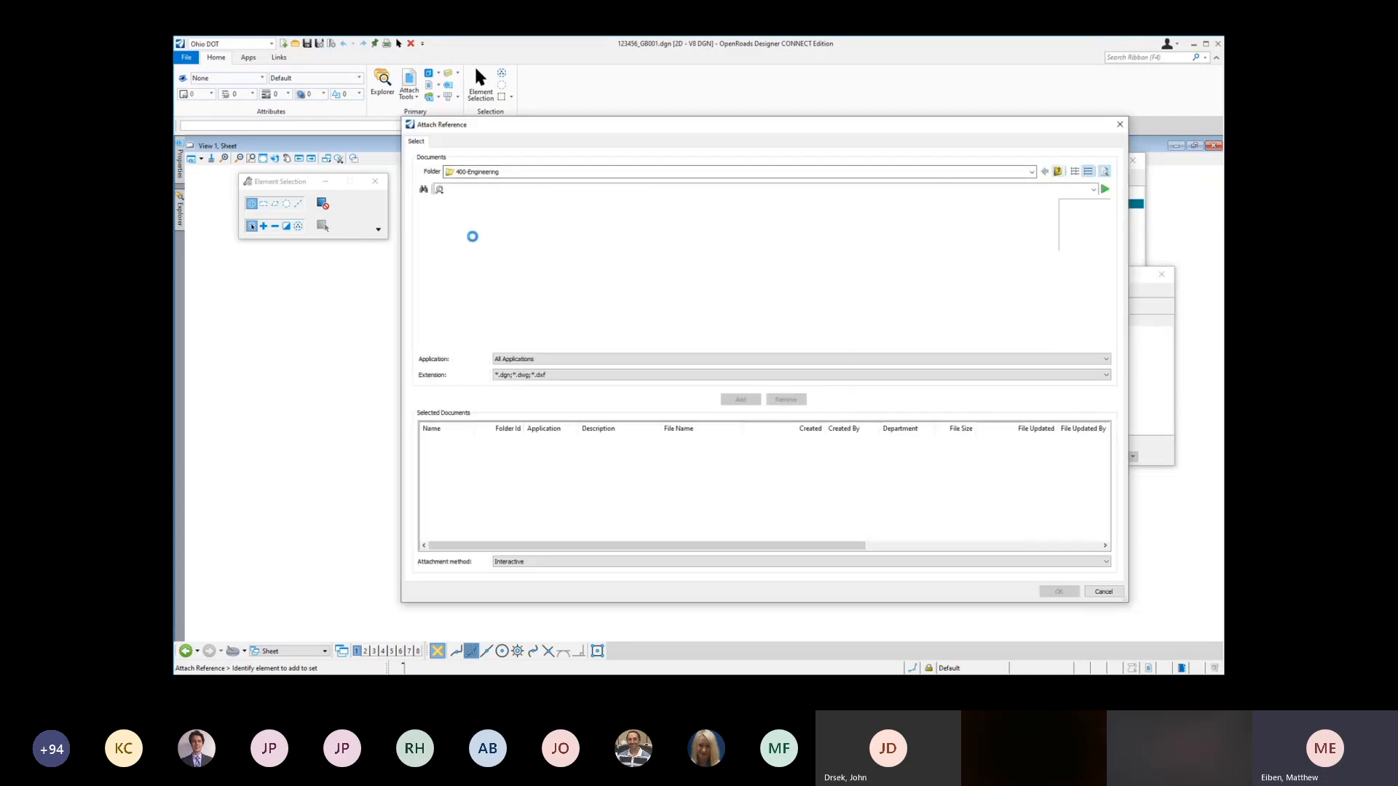
click(457, 251)
double_click(457, 251)
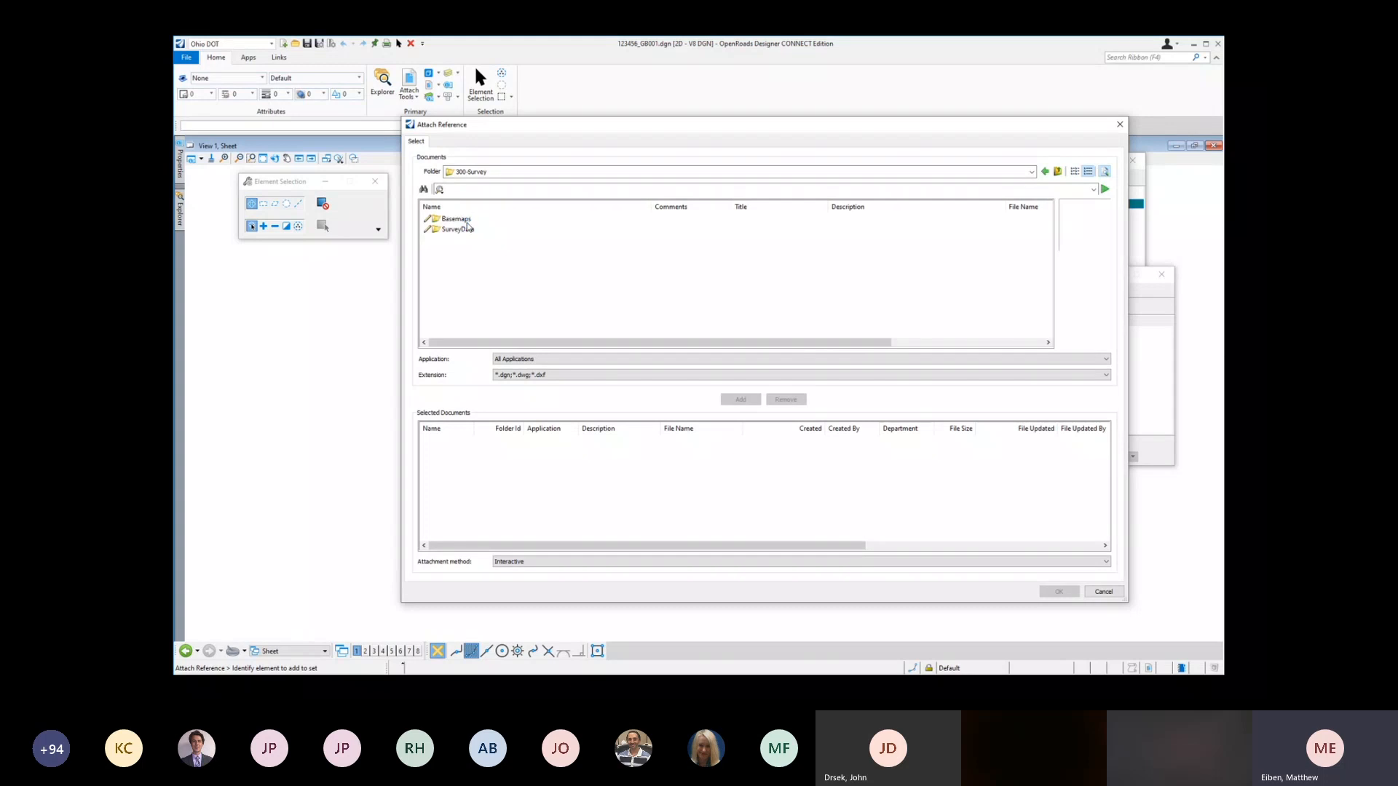
double_click(470, 219)
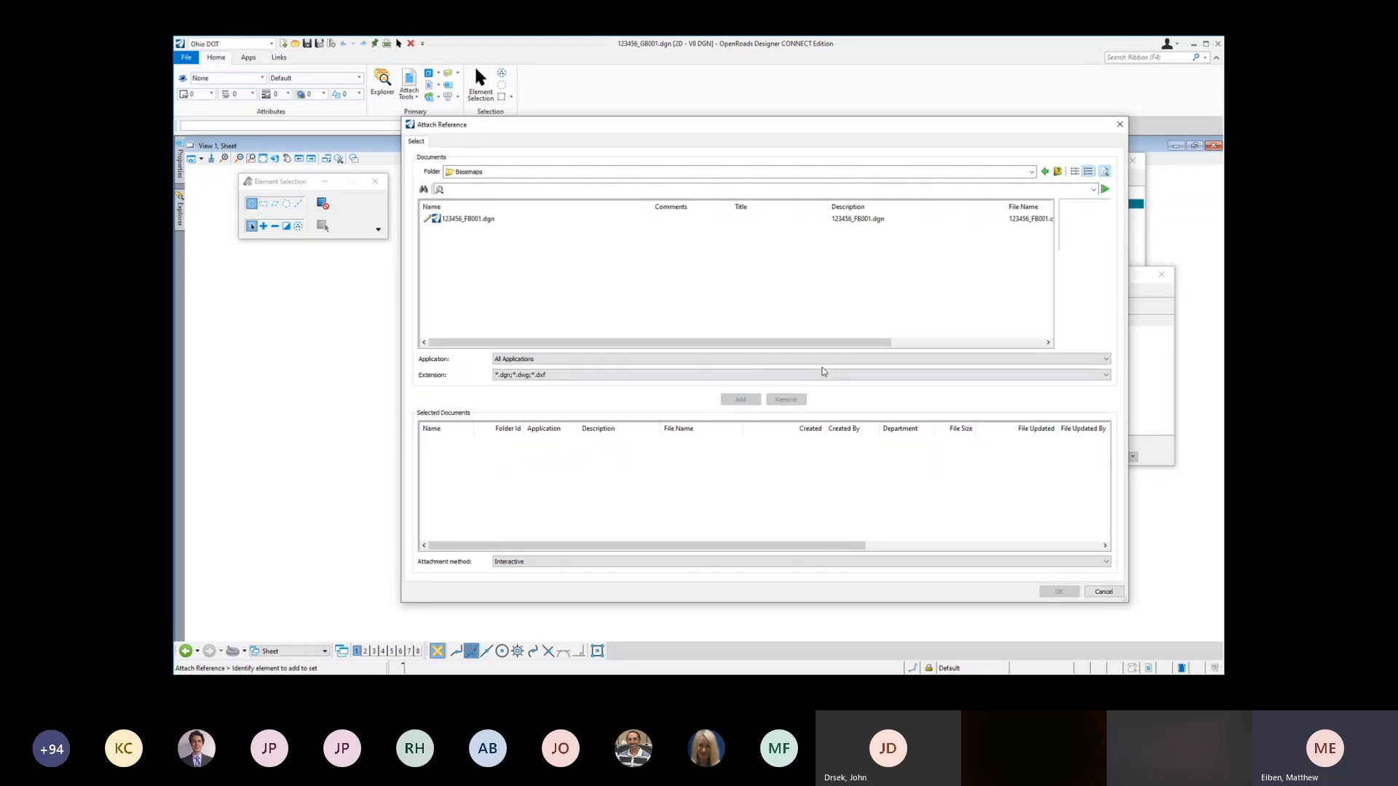
click(740, 399)
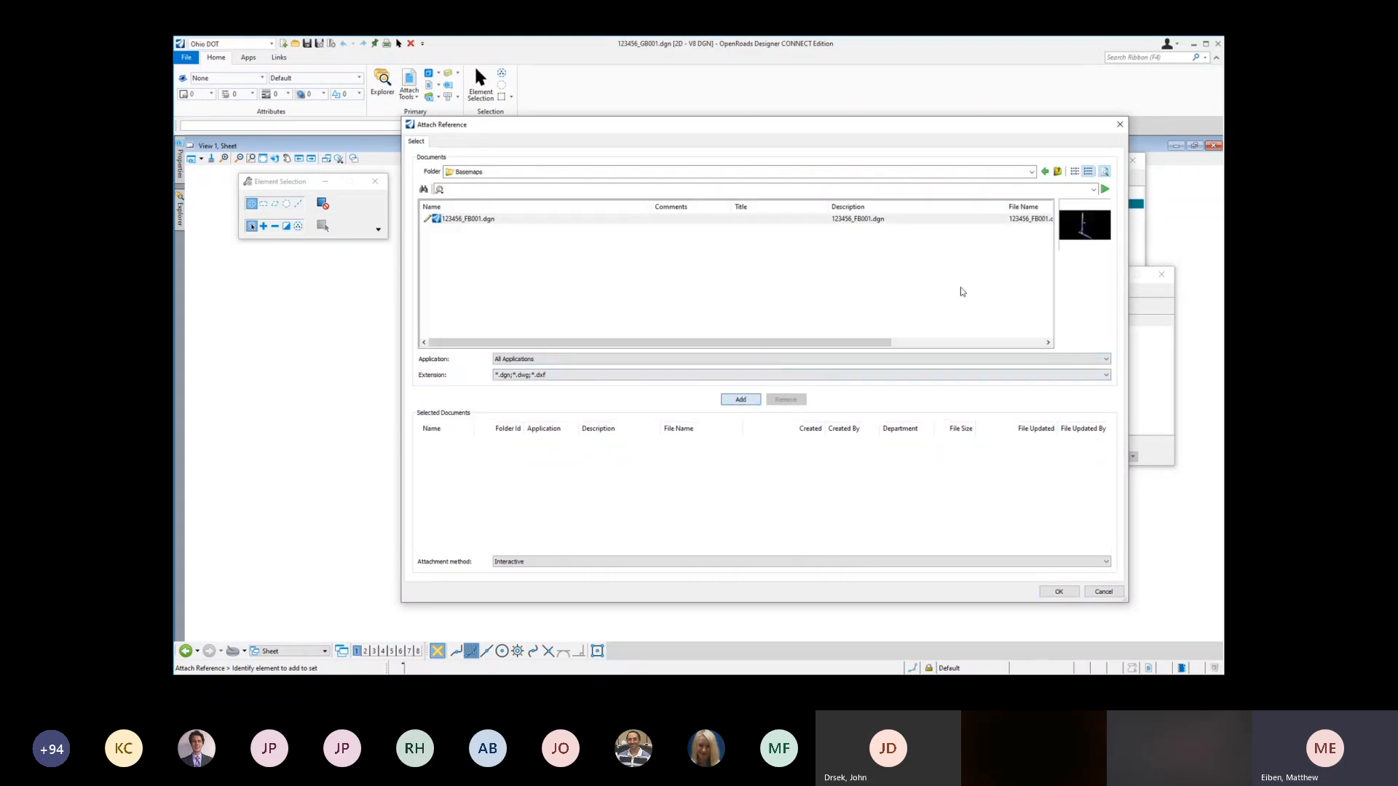
Step: Add the basemaps 123456_BK001.dgn through 123456_KM003.dgn from the Roadway Basemaps folder of 402-Engineering_Corridors to the selected documents
click(1058, 173)
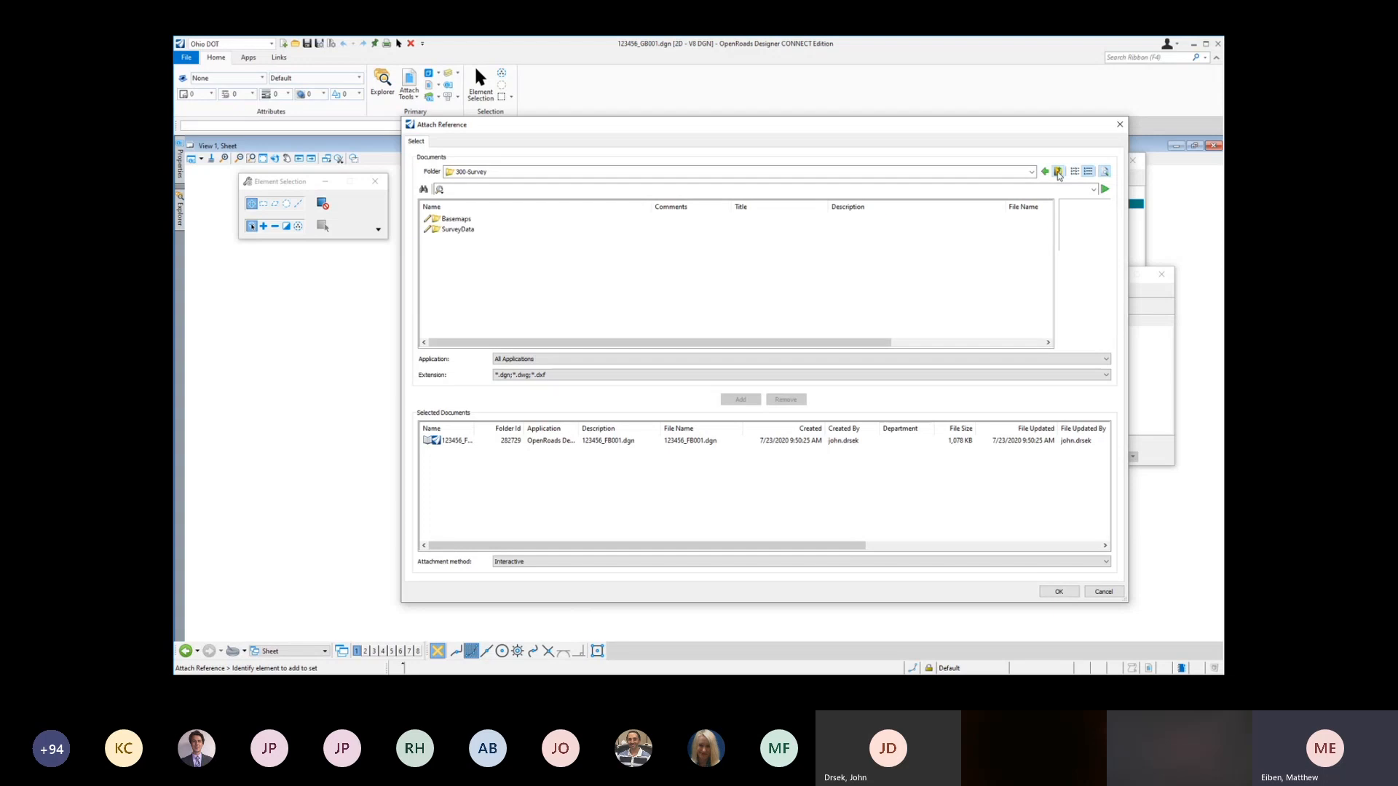
click(1057, 174)
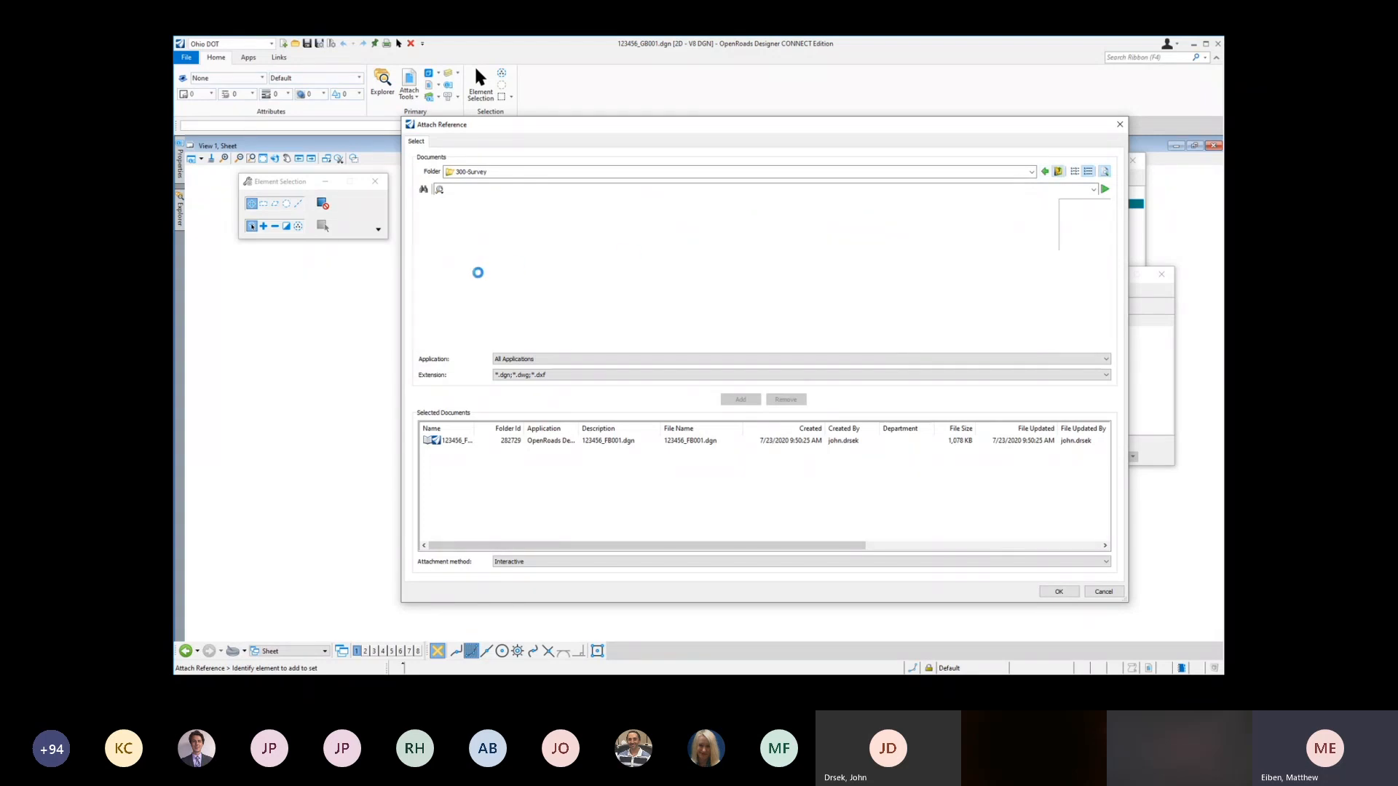
double_click(467, 282)
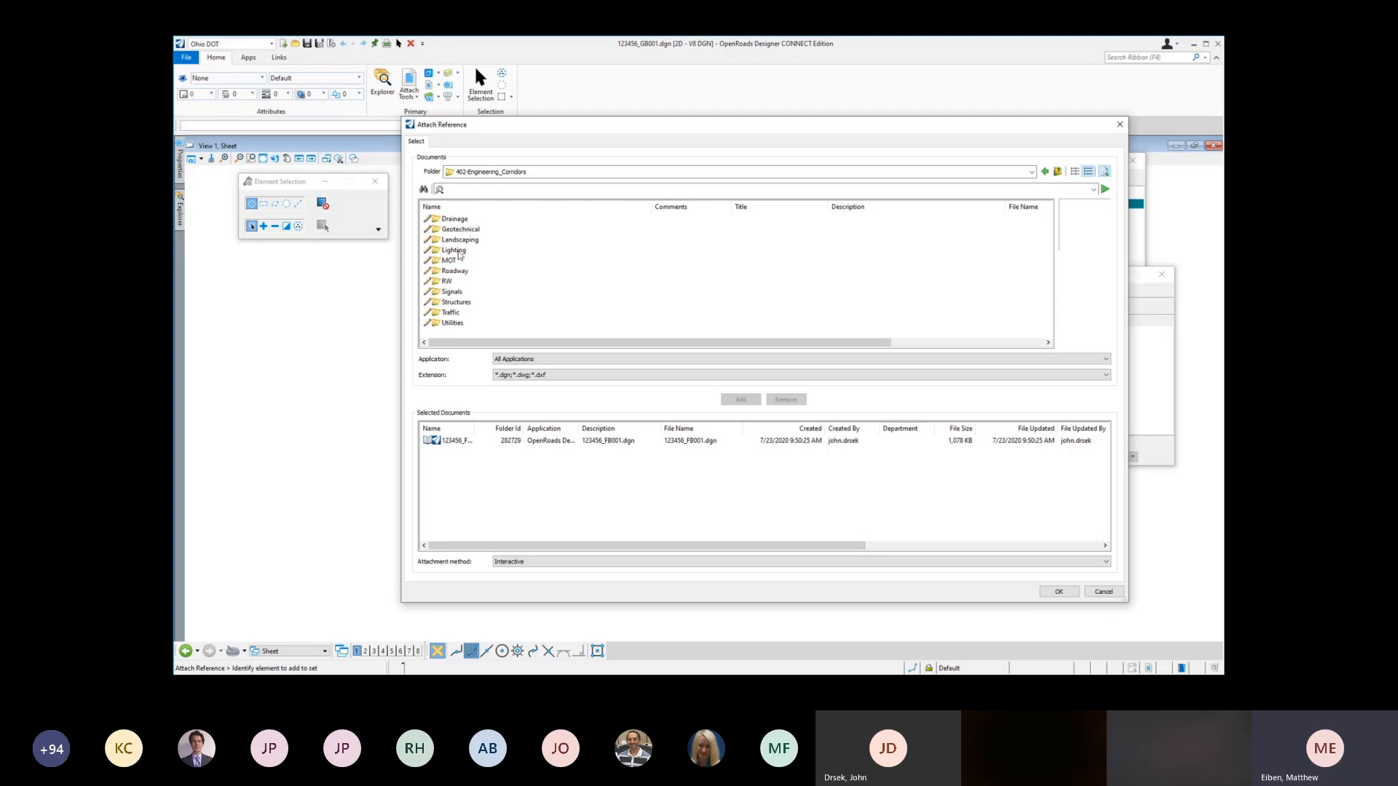
double_click(456, 271)
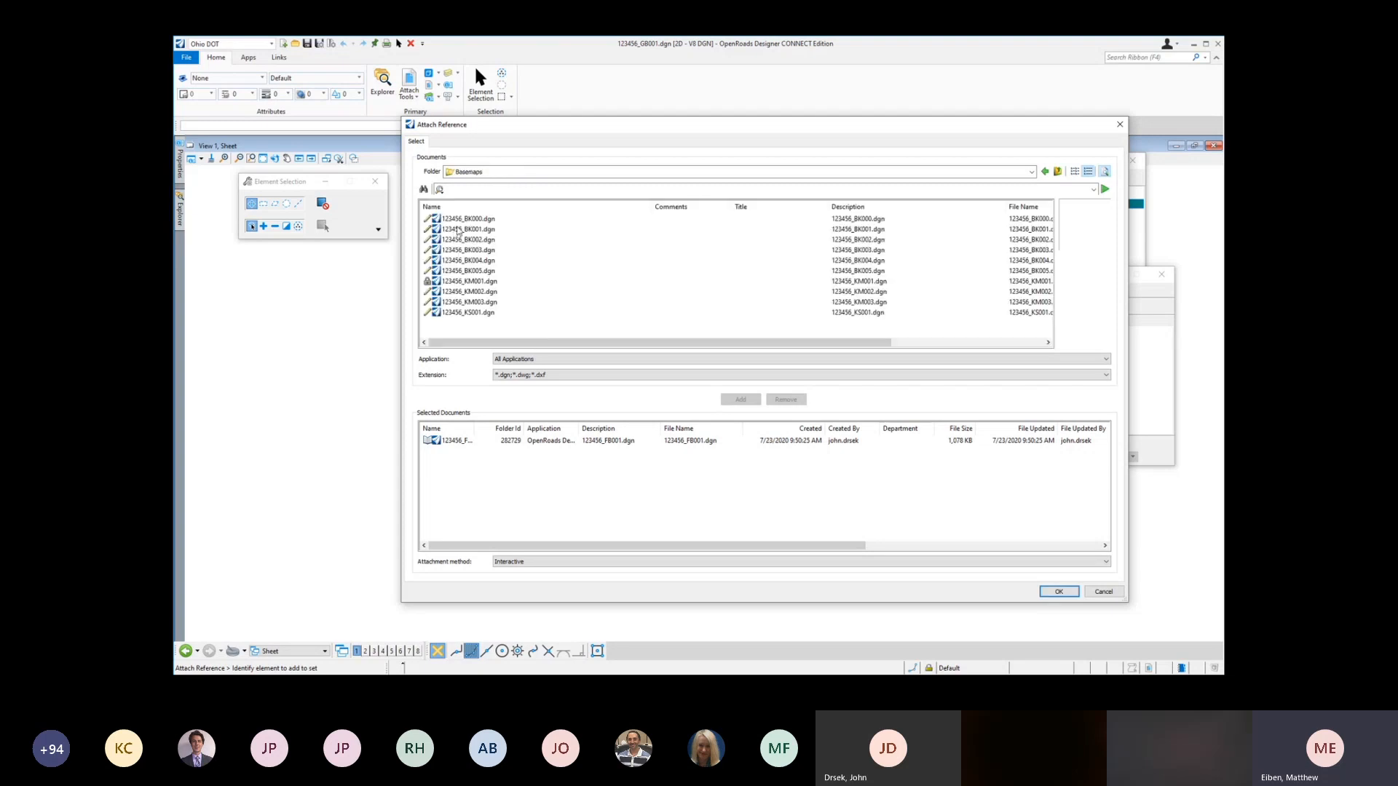
click(466, 229)
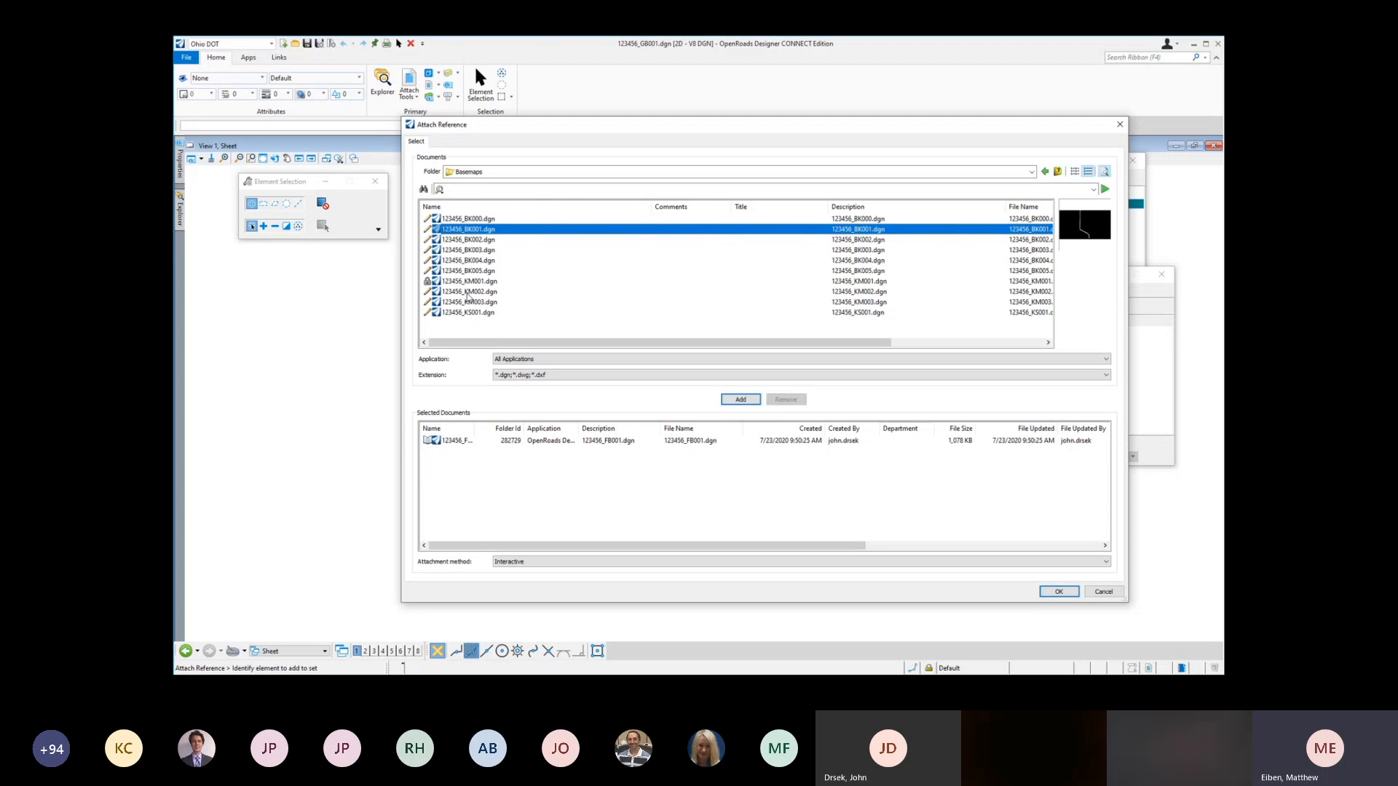
shift+click(479, 301)
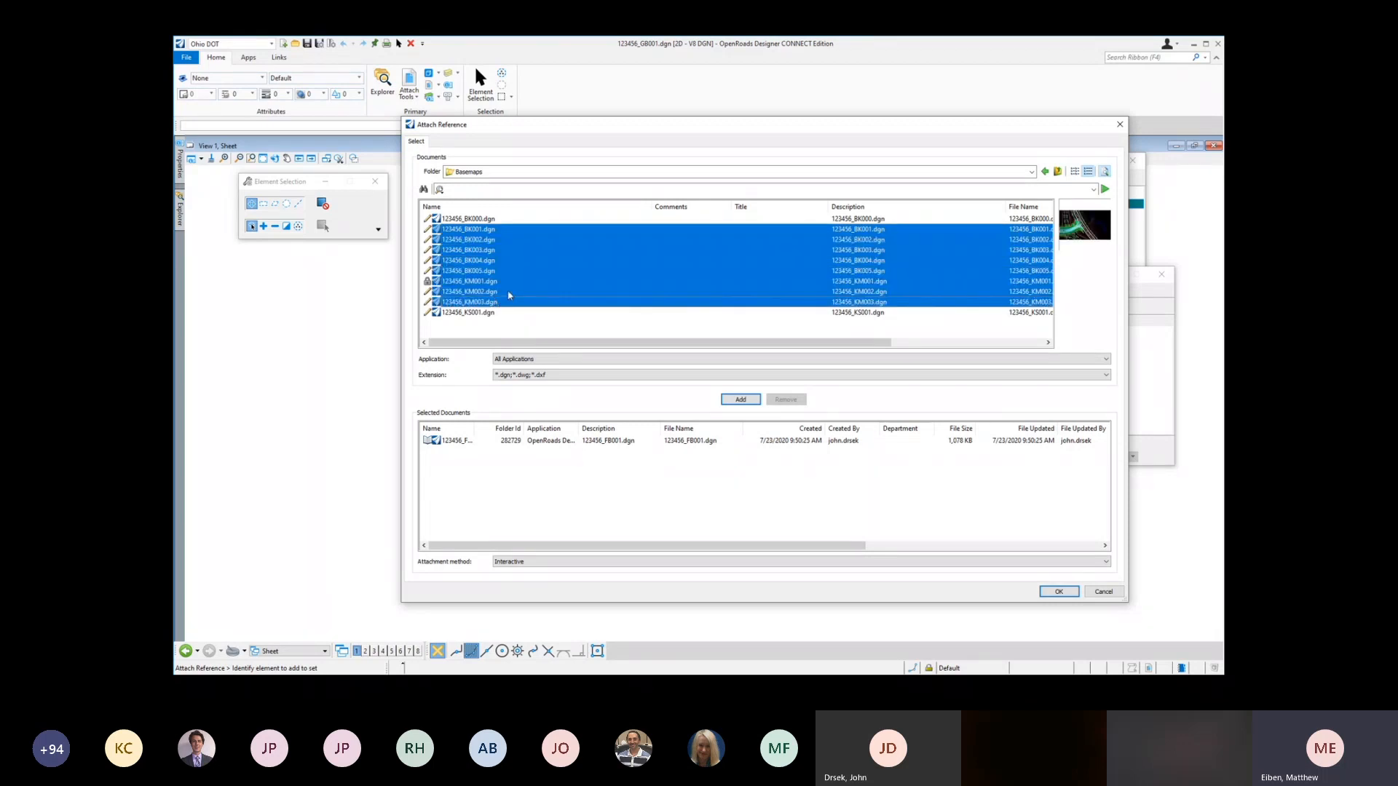
click(750, 399)
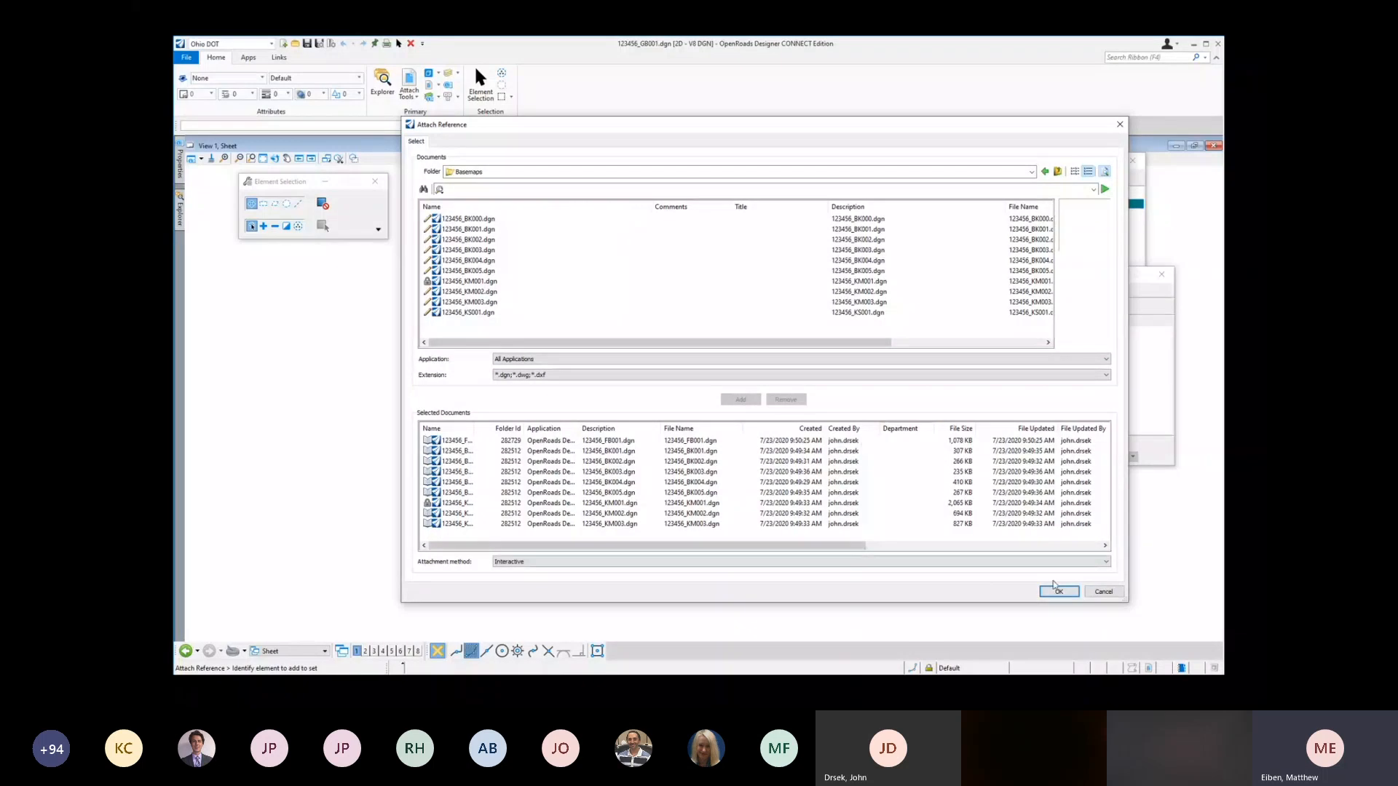
Step: Accept the selected documents and attach 123456_FB001.dgn as Coincident - World with a 1:200 detail scale and No Nesting
click(1057, 592)
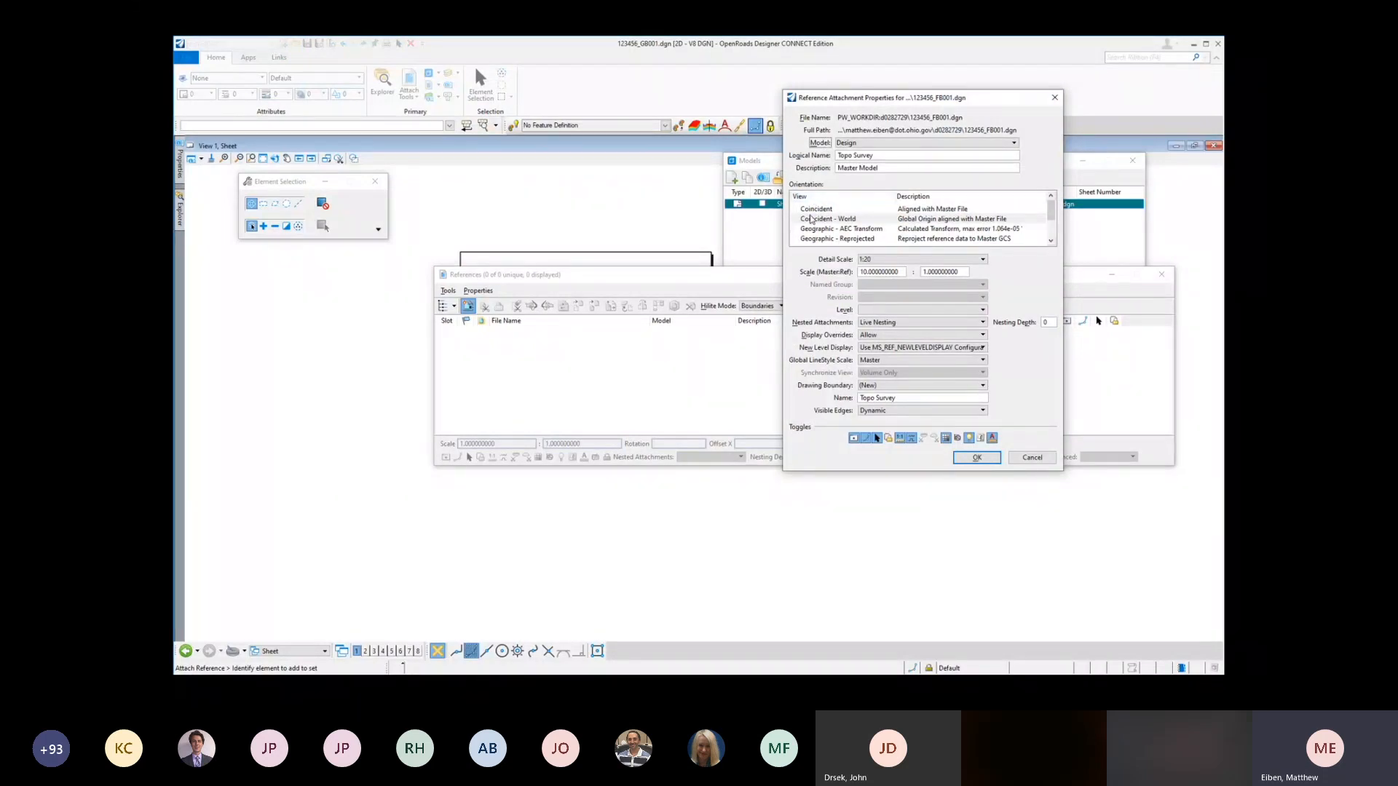
click(823, 219)
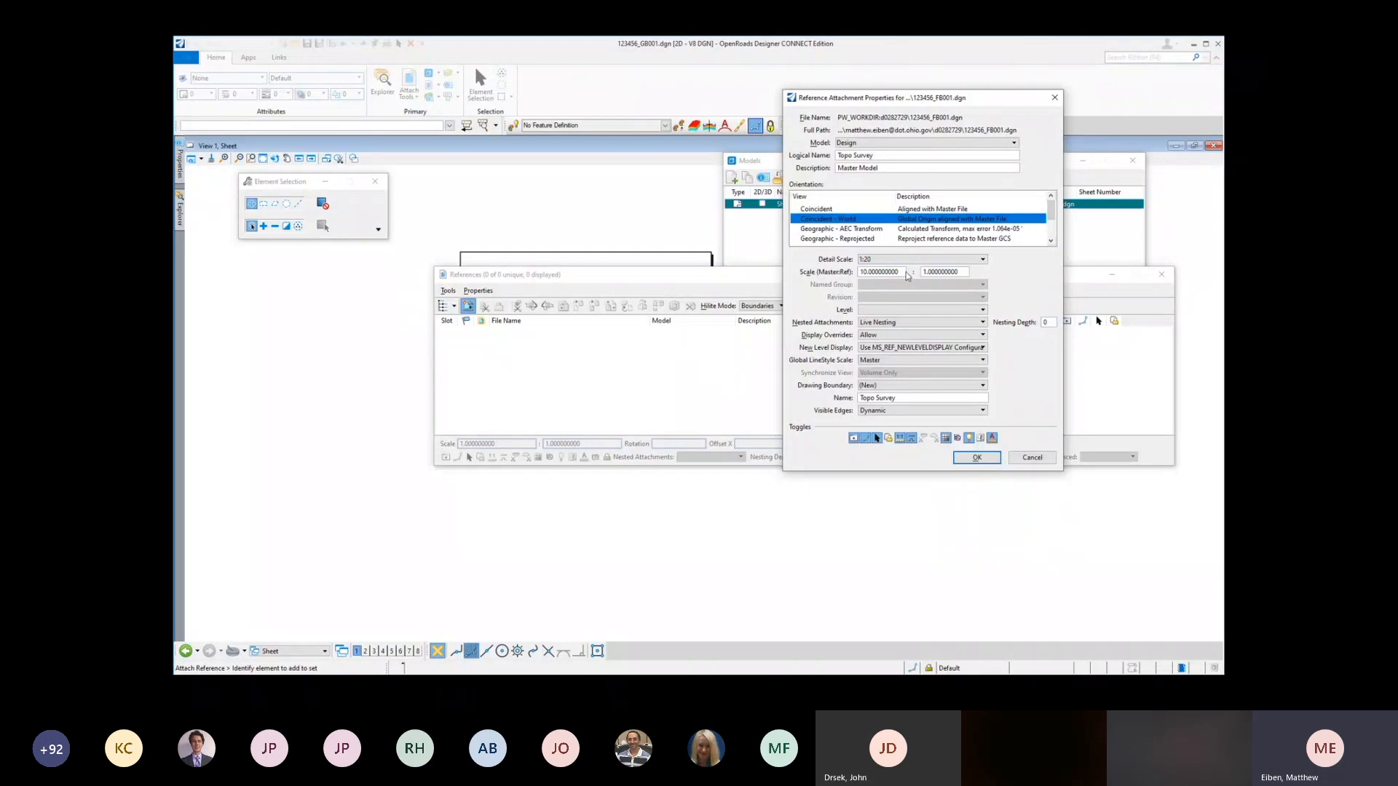
click(889, 273)
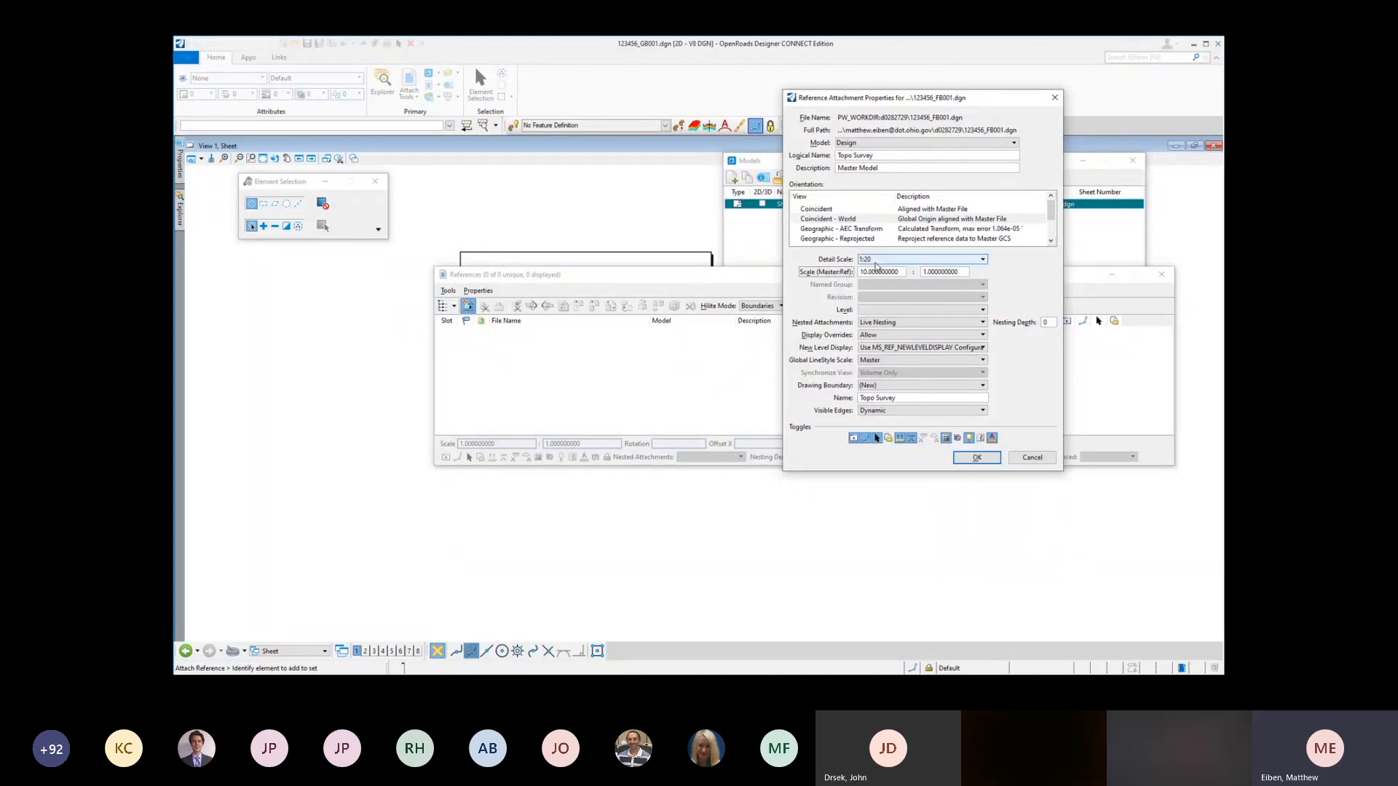
click(880, 262)
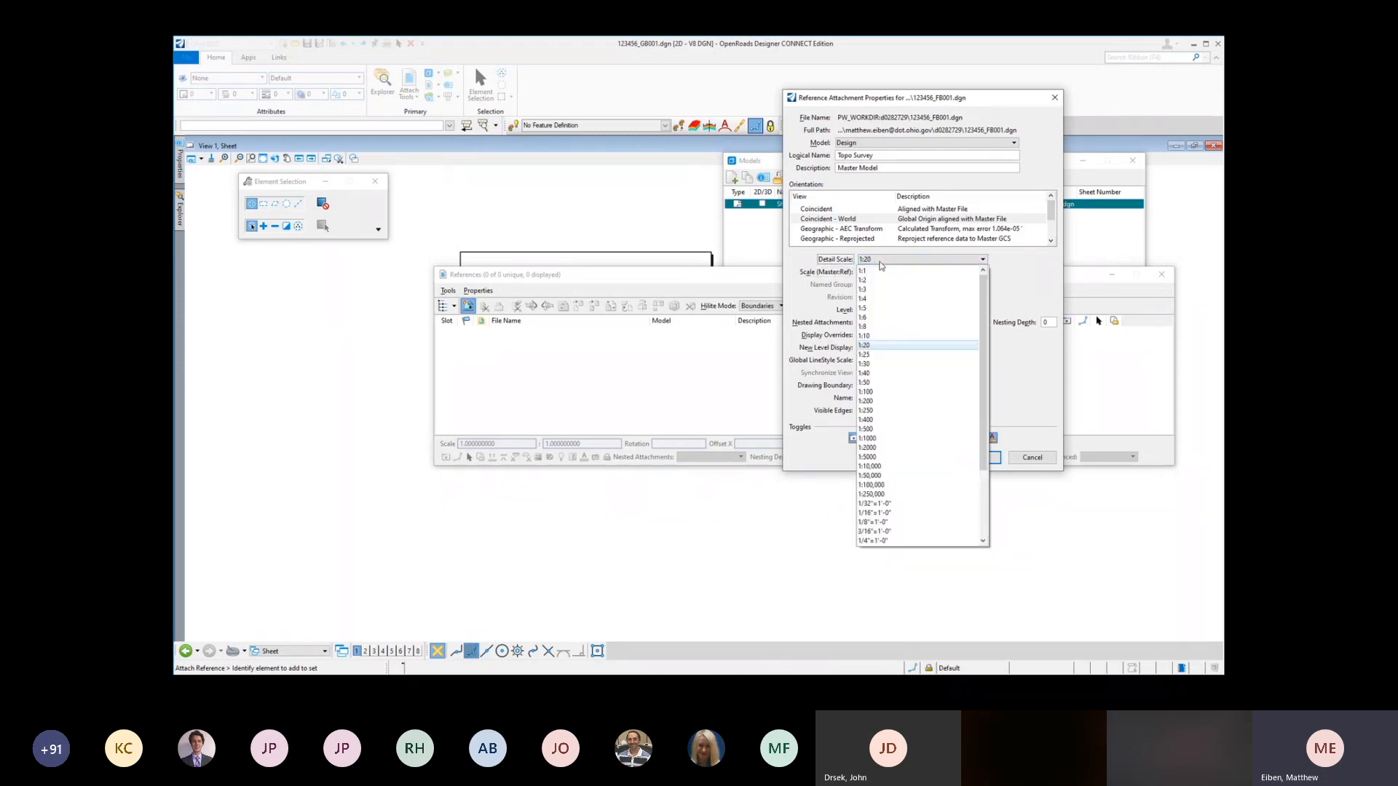
click(894, 398)
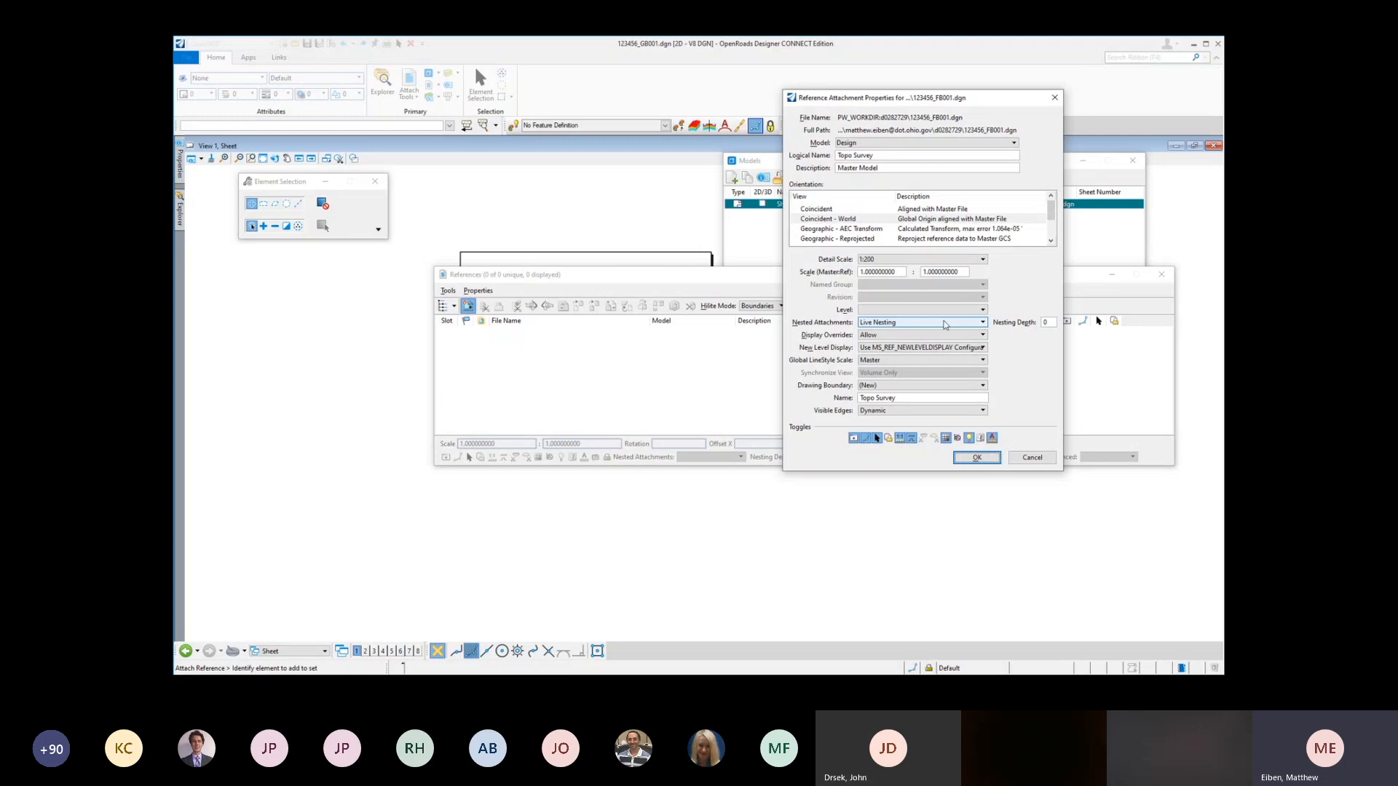
click(944, 323)
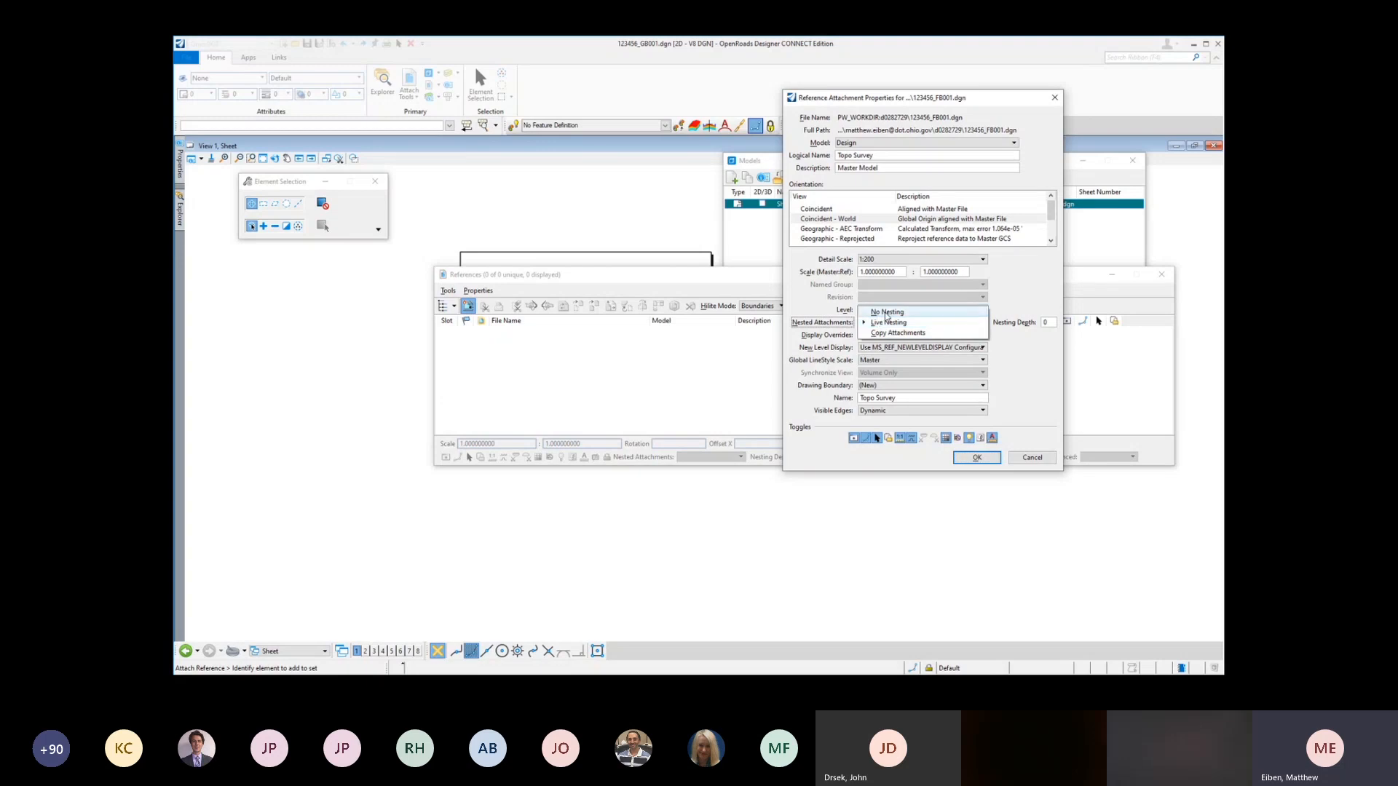
click(886, 314)
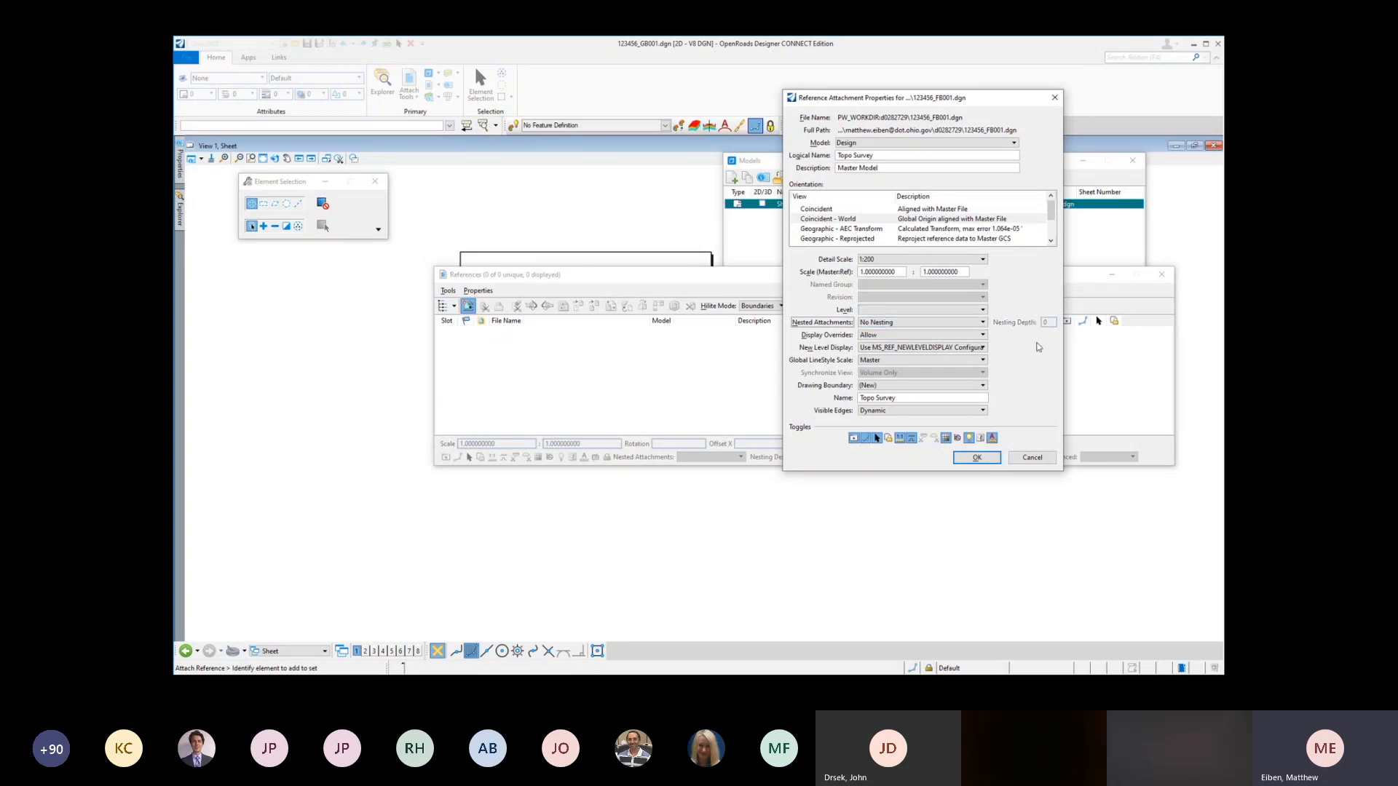
click(977, 457)
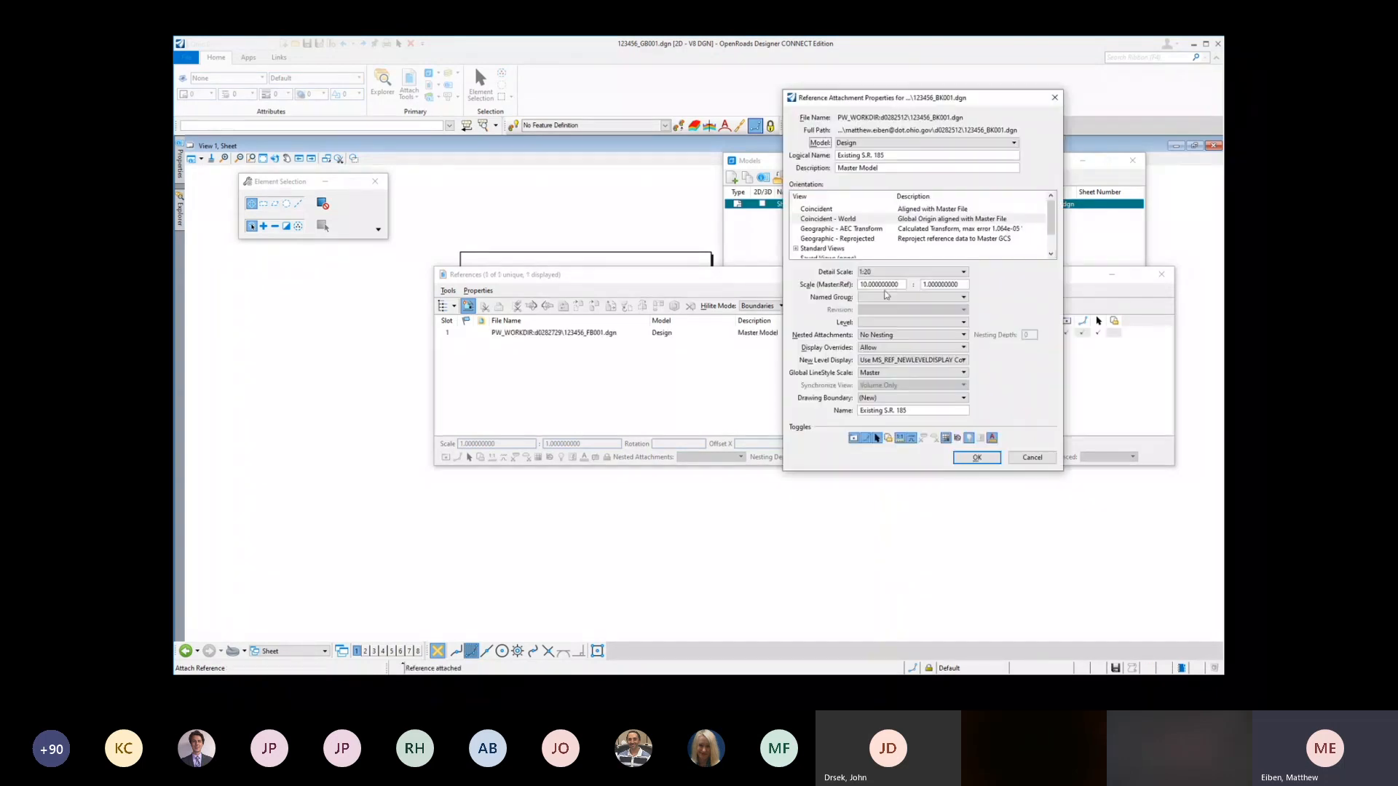
Step: Attach the remaining basemaps, 123456_BK001.dgn through 123456_KM003.dgn, entering a master scale of 1 for each reference
click(883, 286)
text(1)
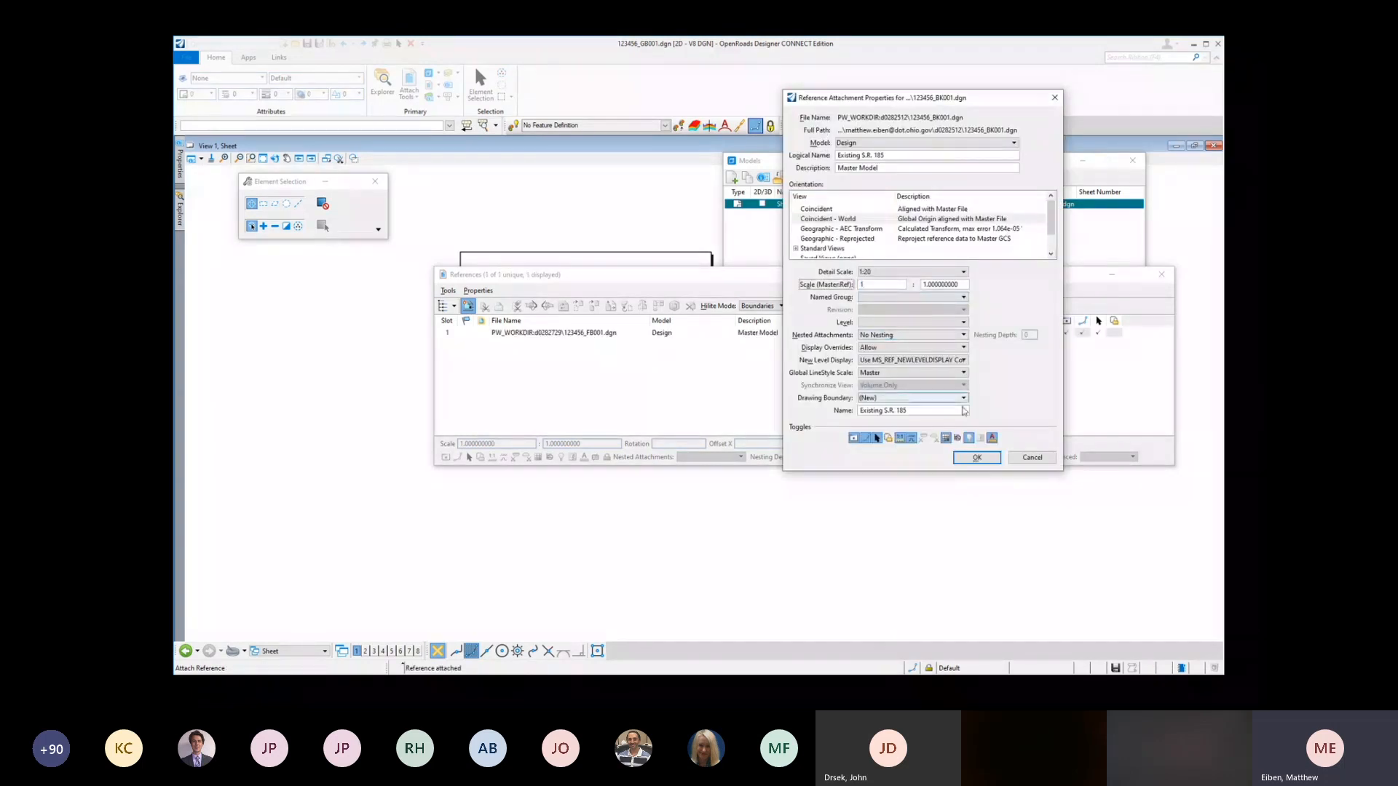
click(967, 460)
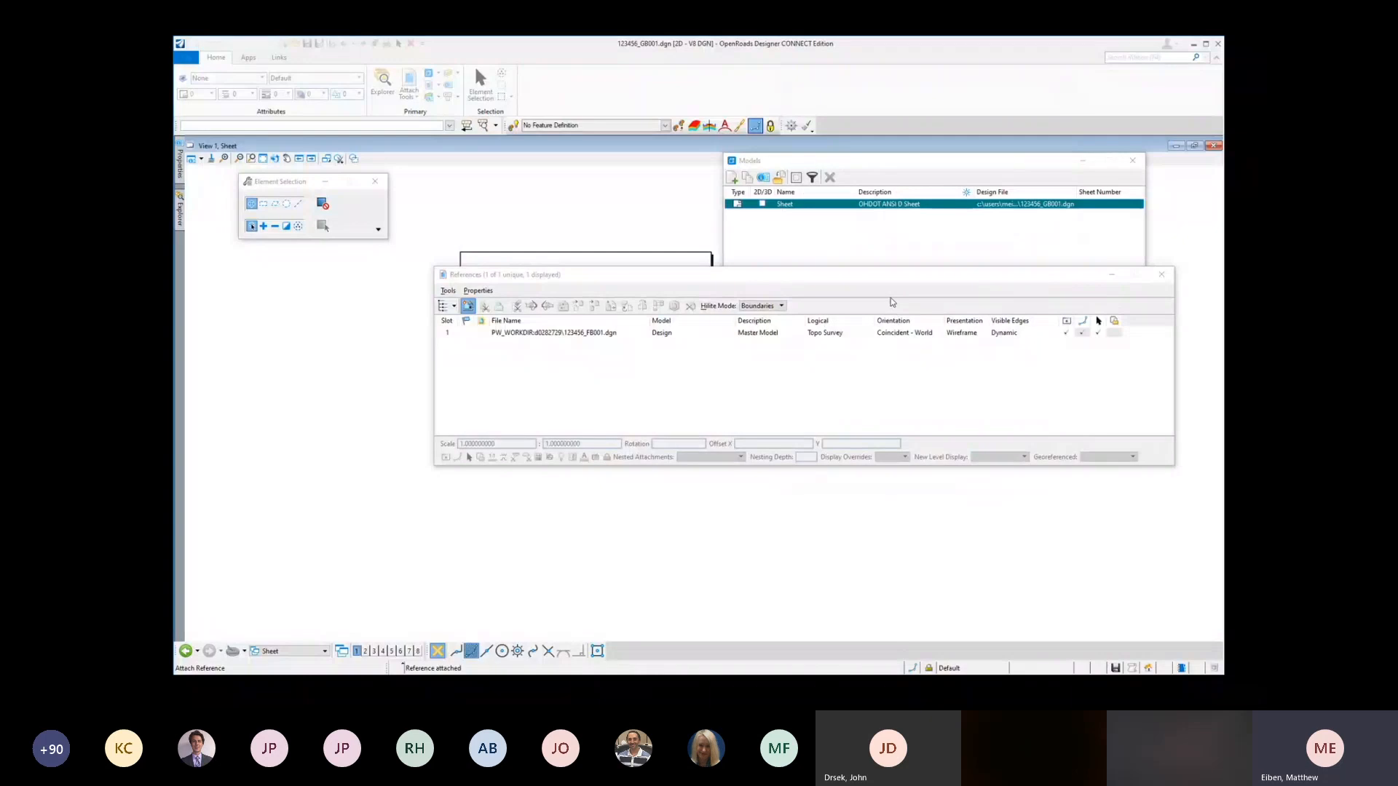
click(978, 459)
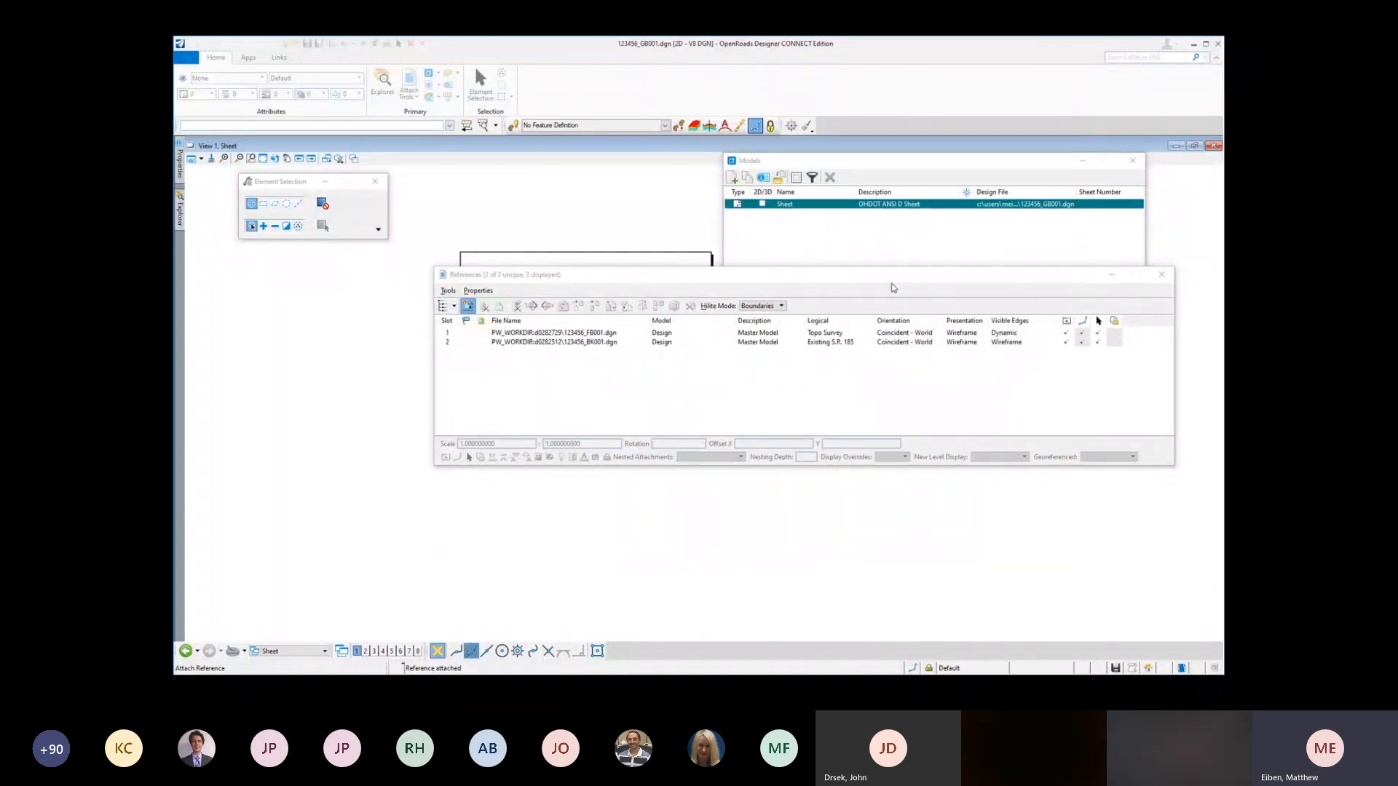
click(975, 459)
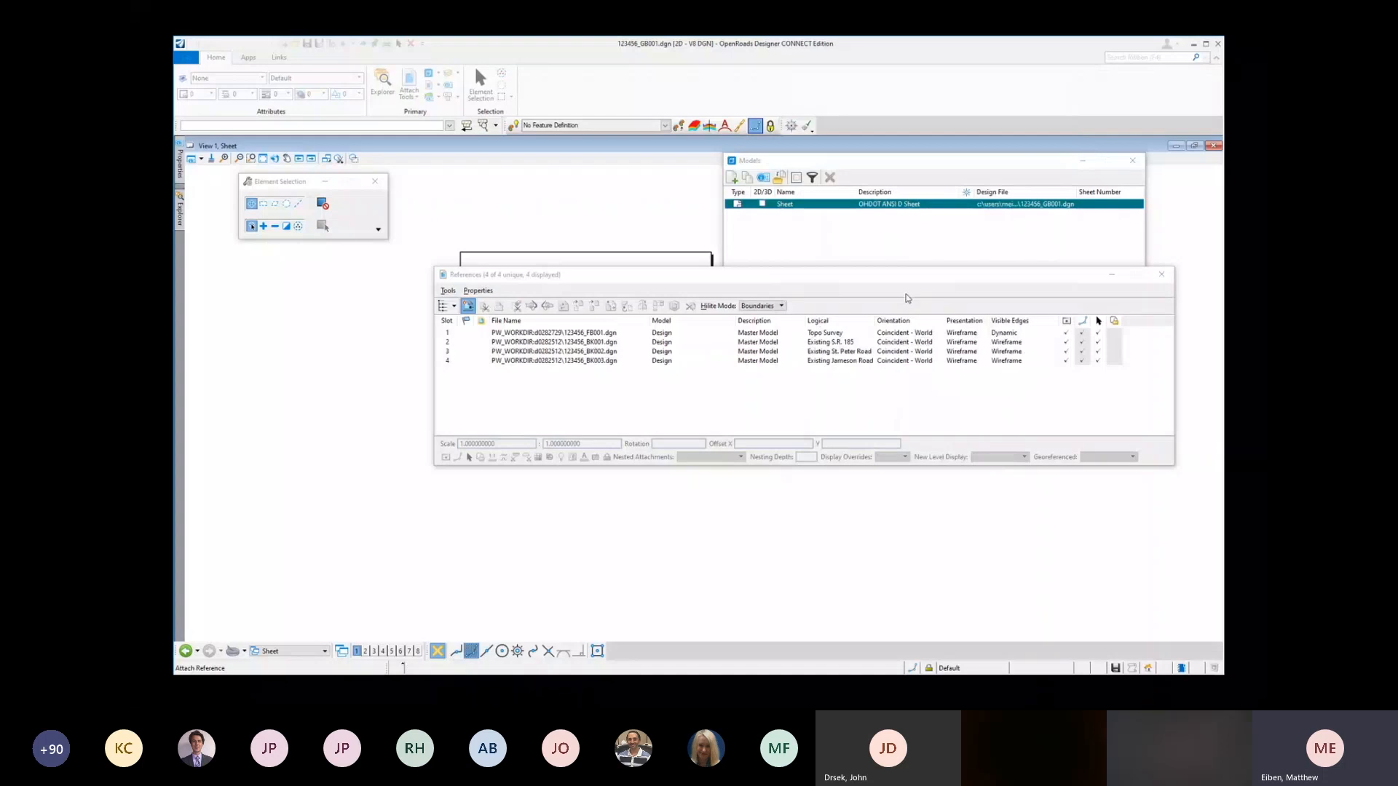
click(978, 458)
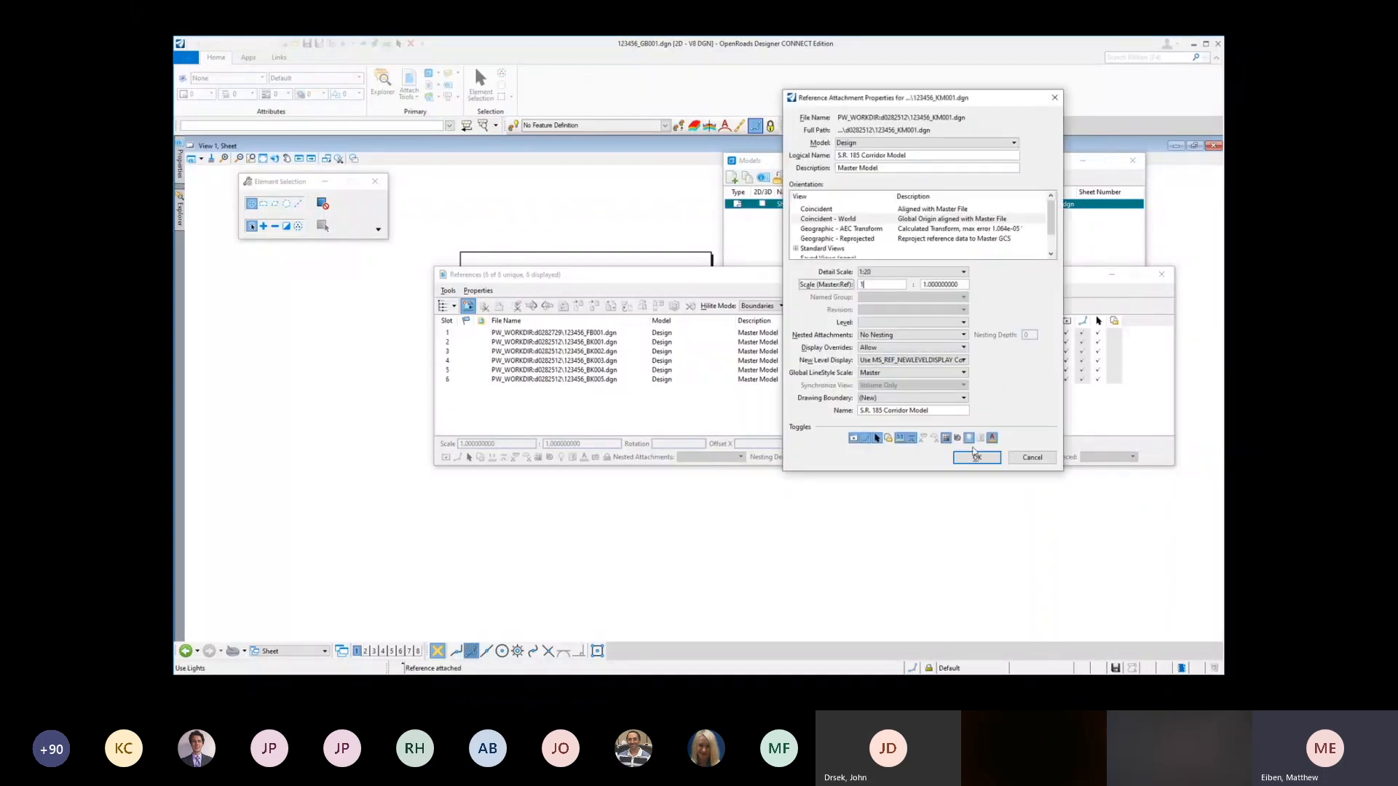
click(976, 458)
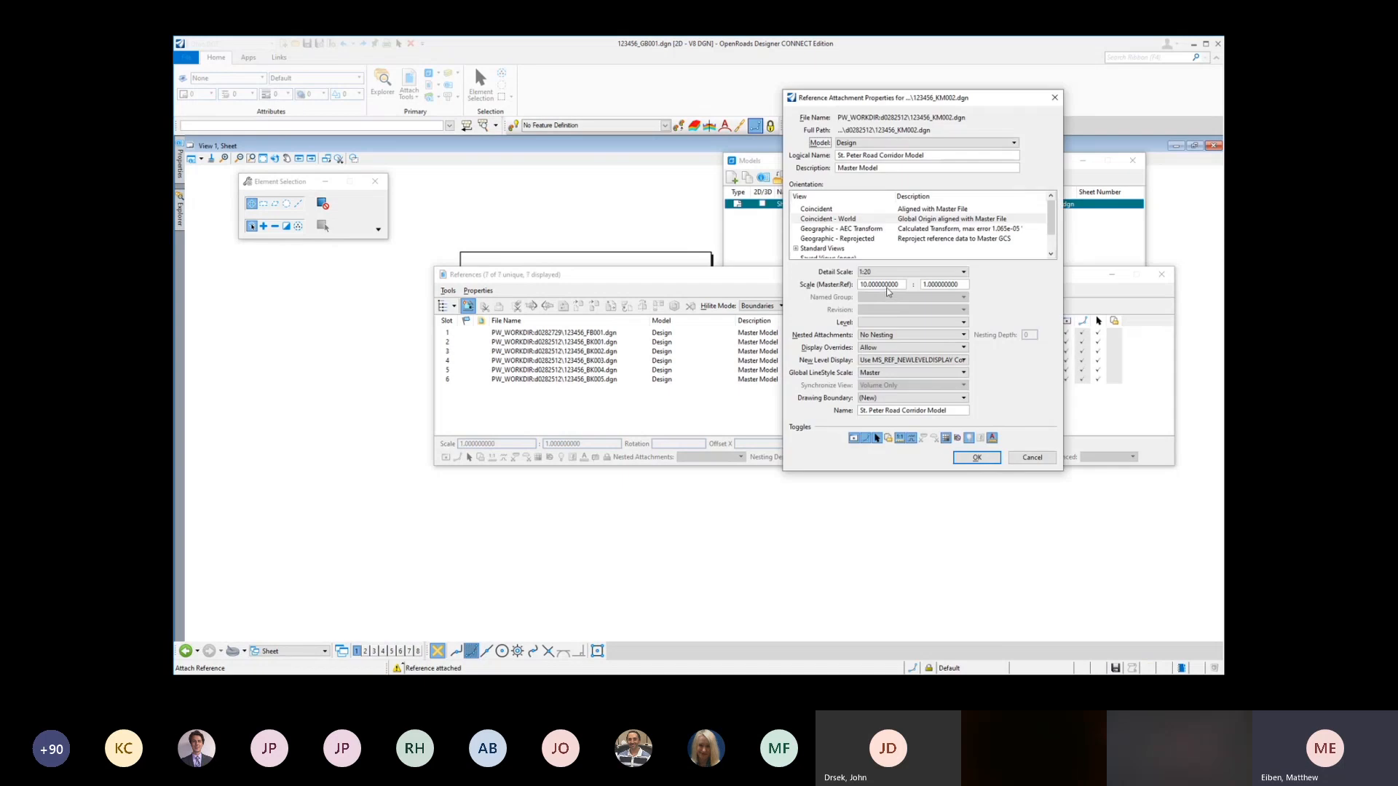
click(967, 456)
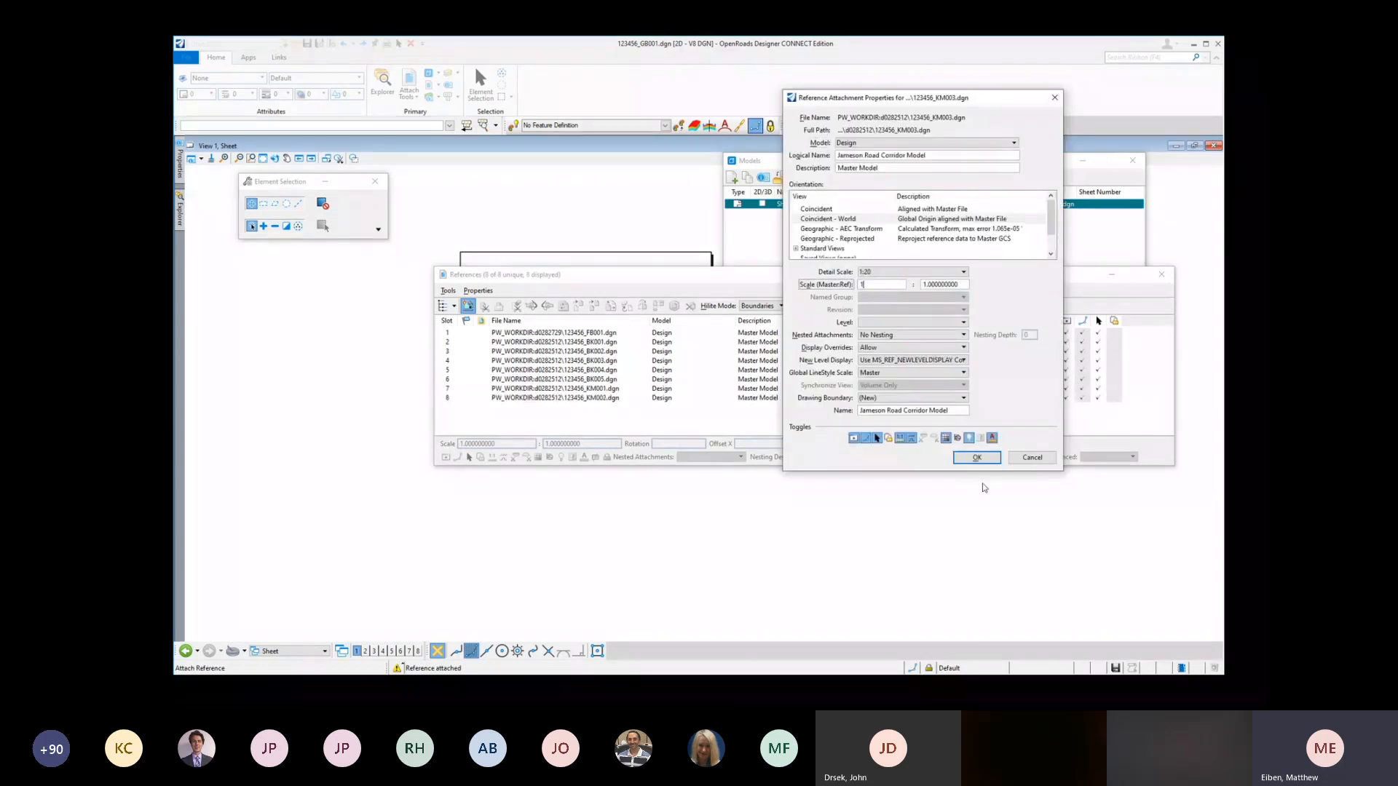
click(980, 458)
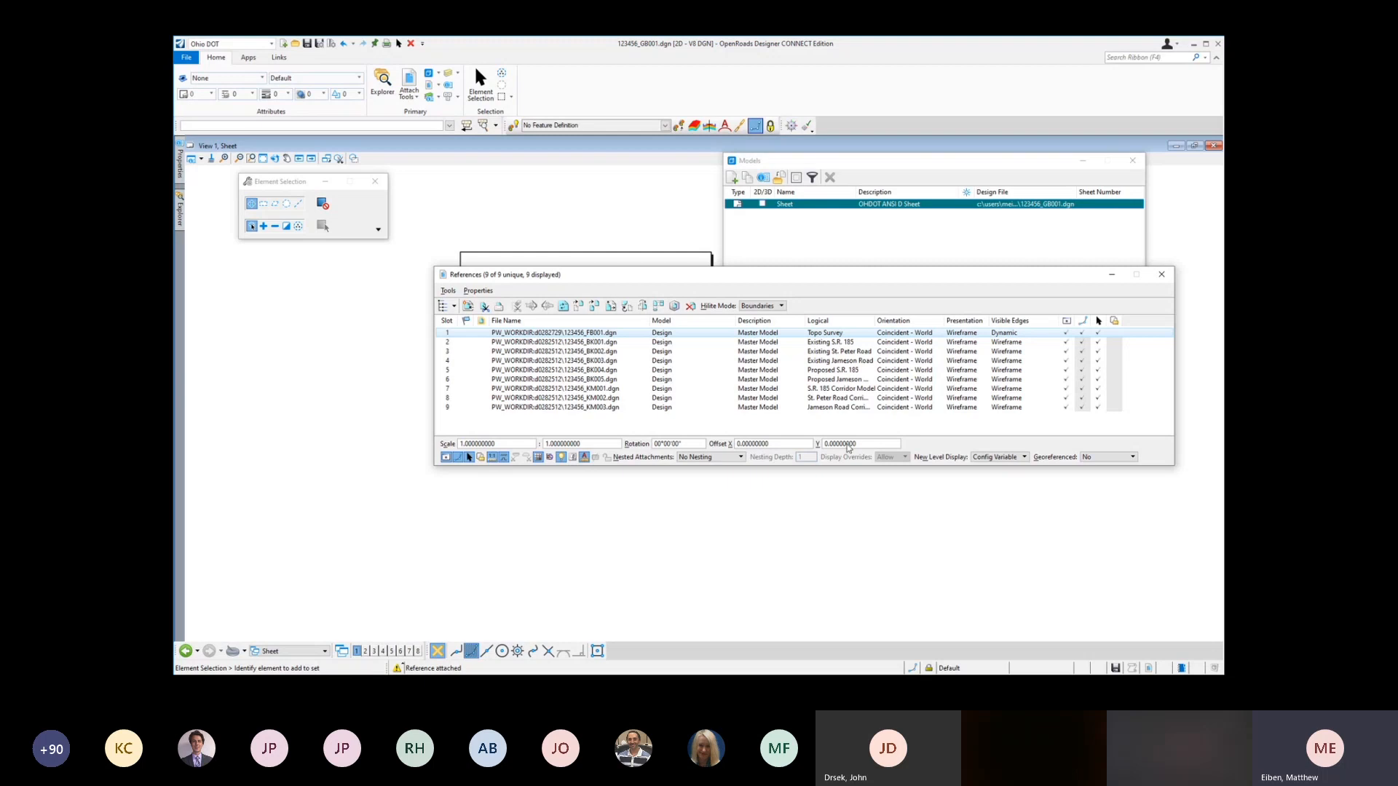
Step: Check the scales of the attached references and set the scale of 123456_BK003.dgn to 1:1
click(592, 342)
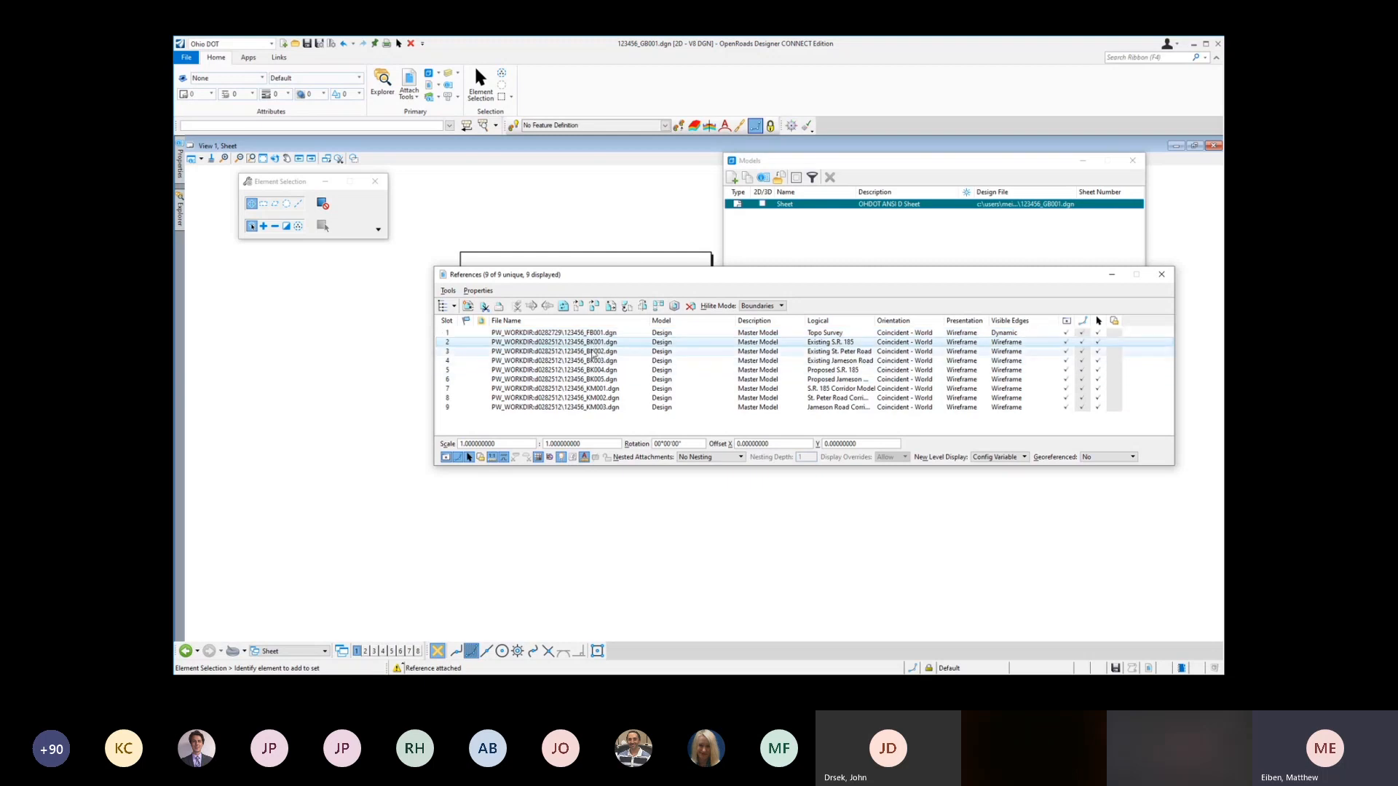
click(594, 353)
key(Down)
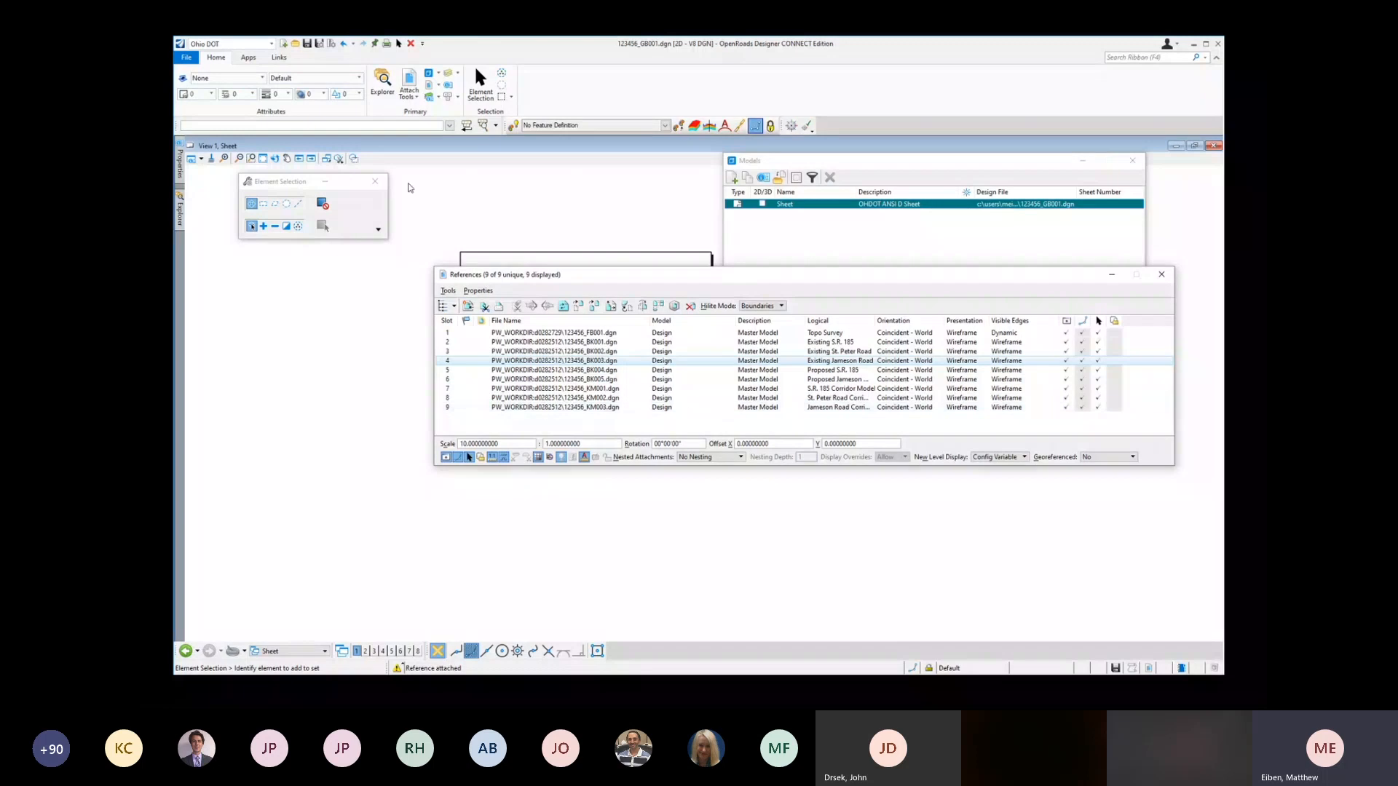
click(263, 158)
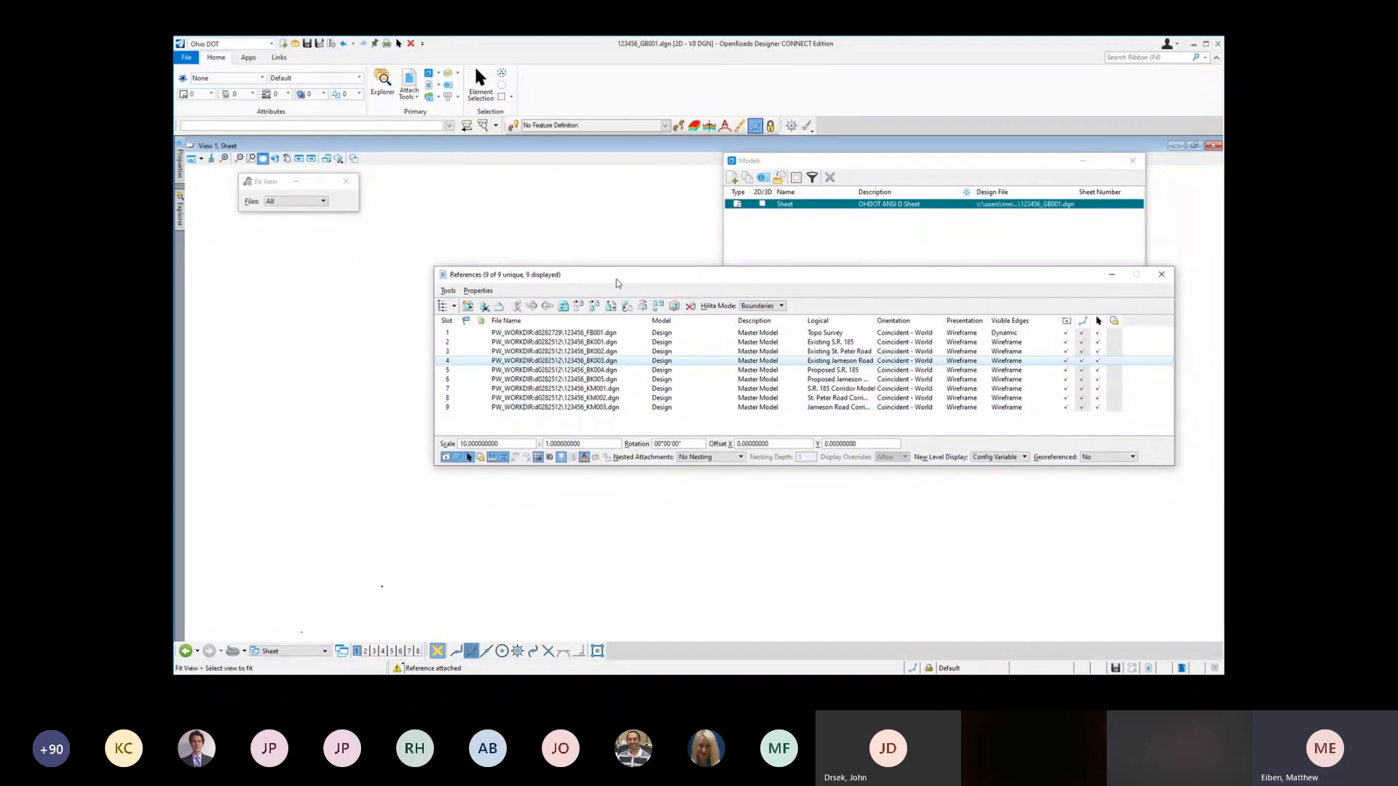
drag(645, 279, 732, 494)
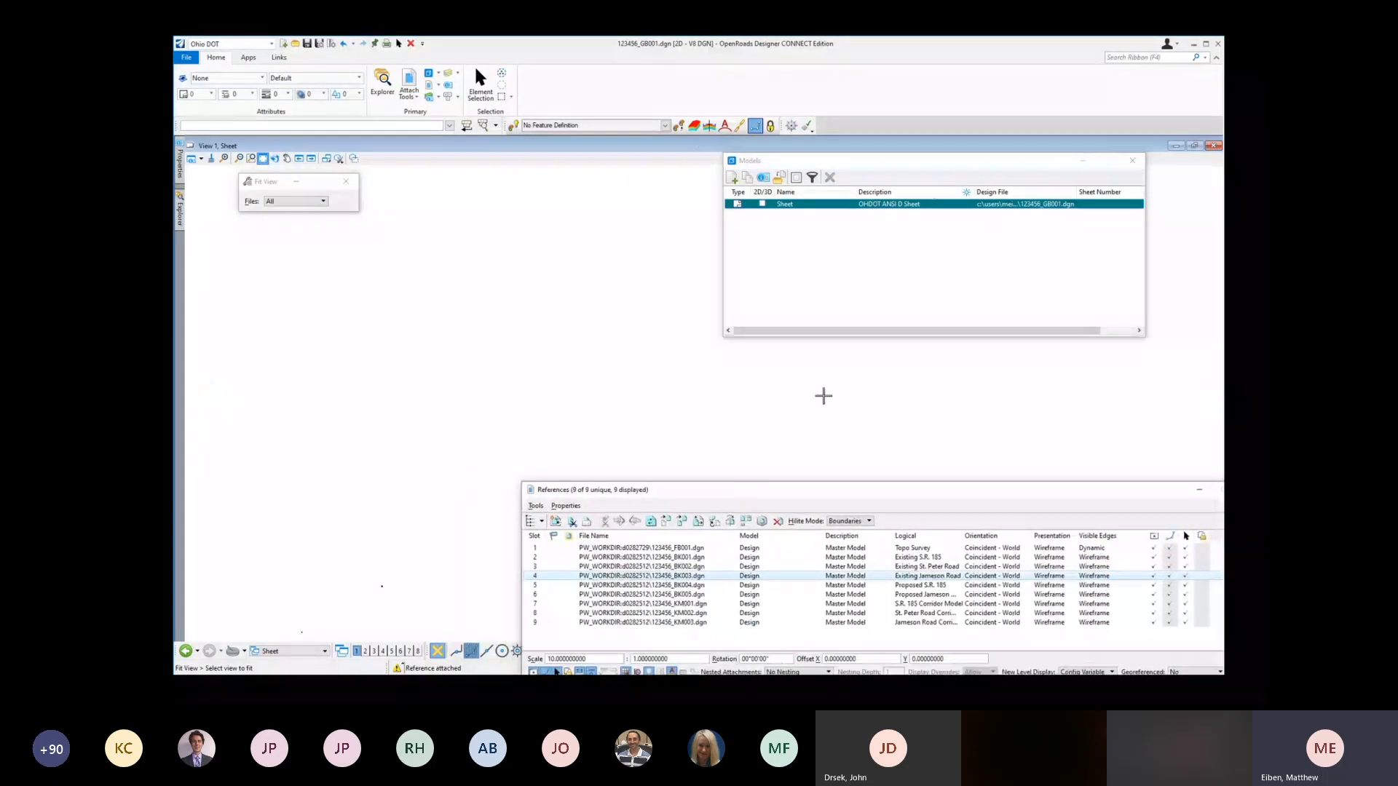
drag(929, 163, 894, 401)
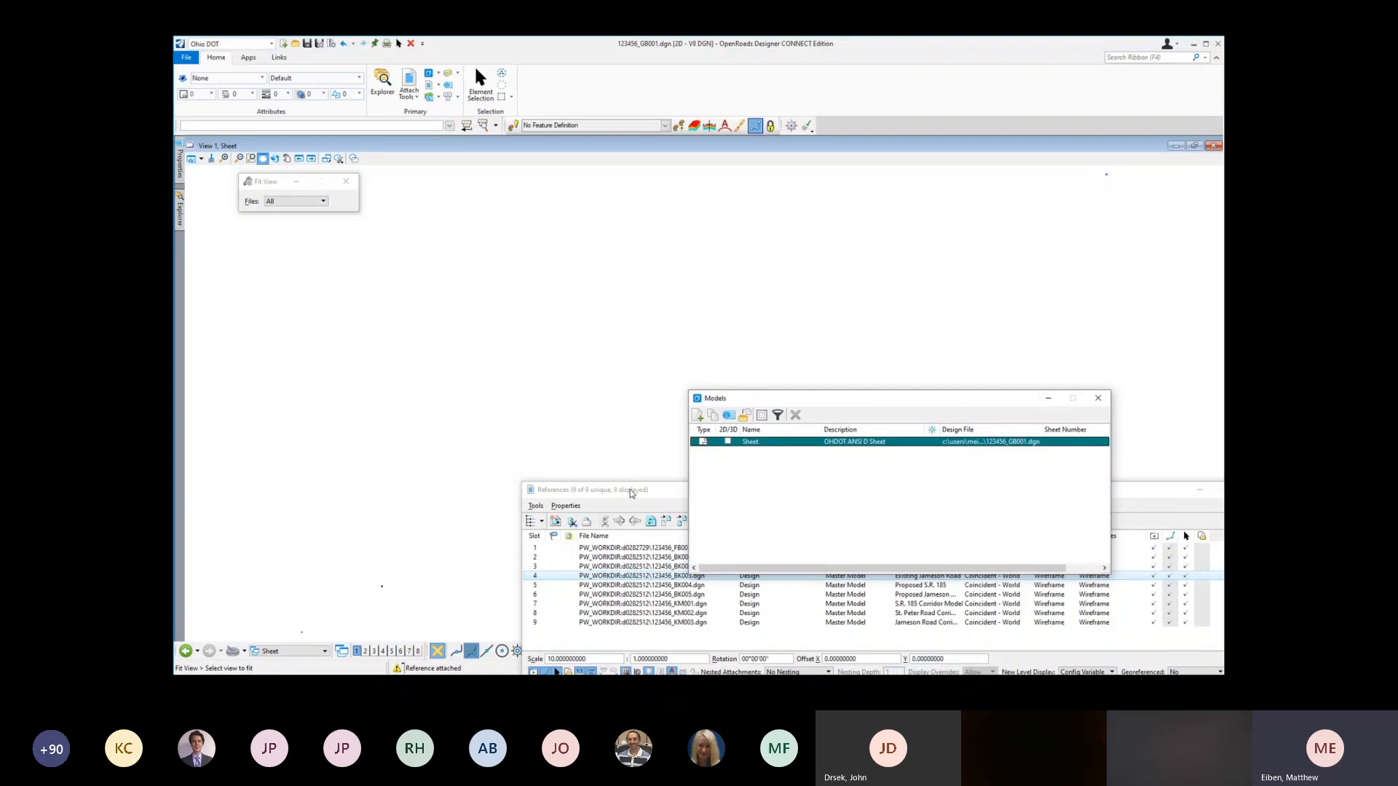
drag(632, 493, 623, 430)
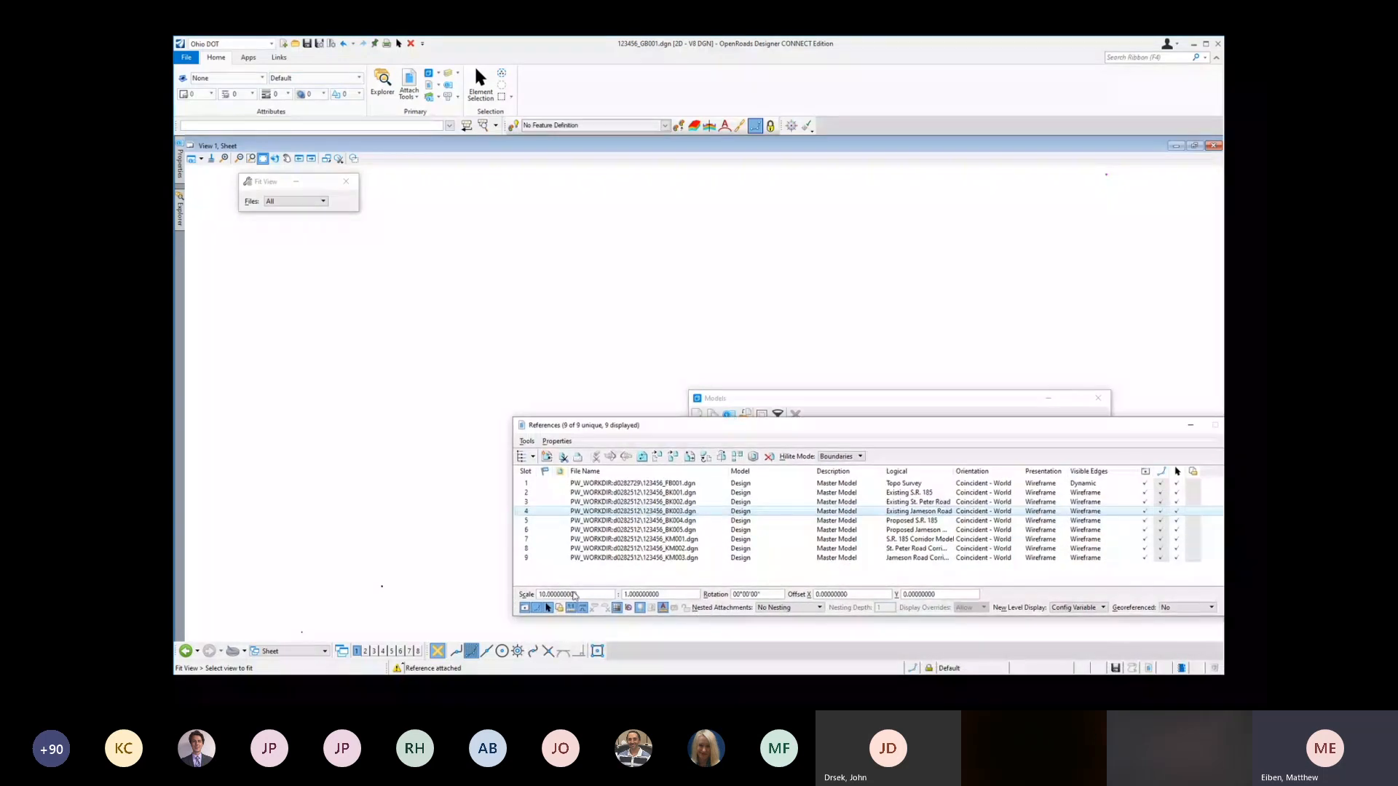
double_click(575, 595)
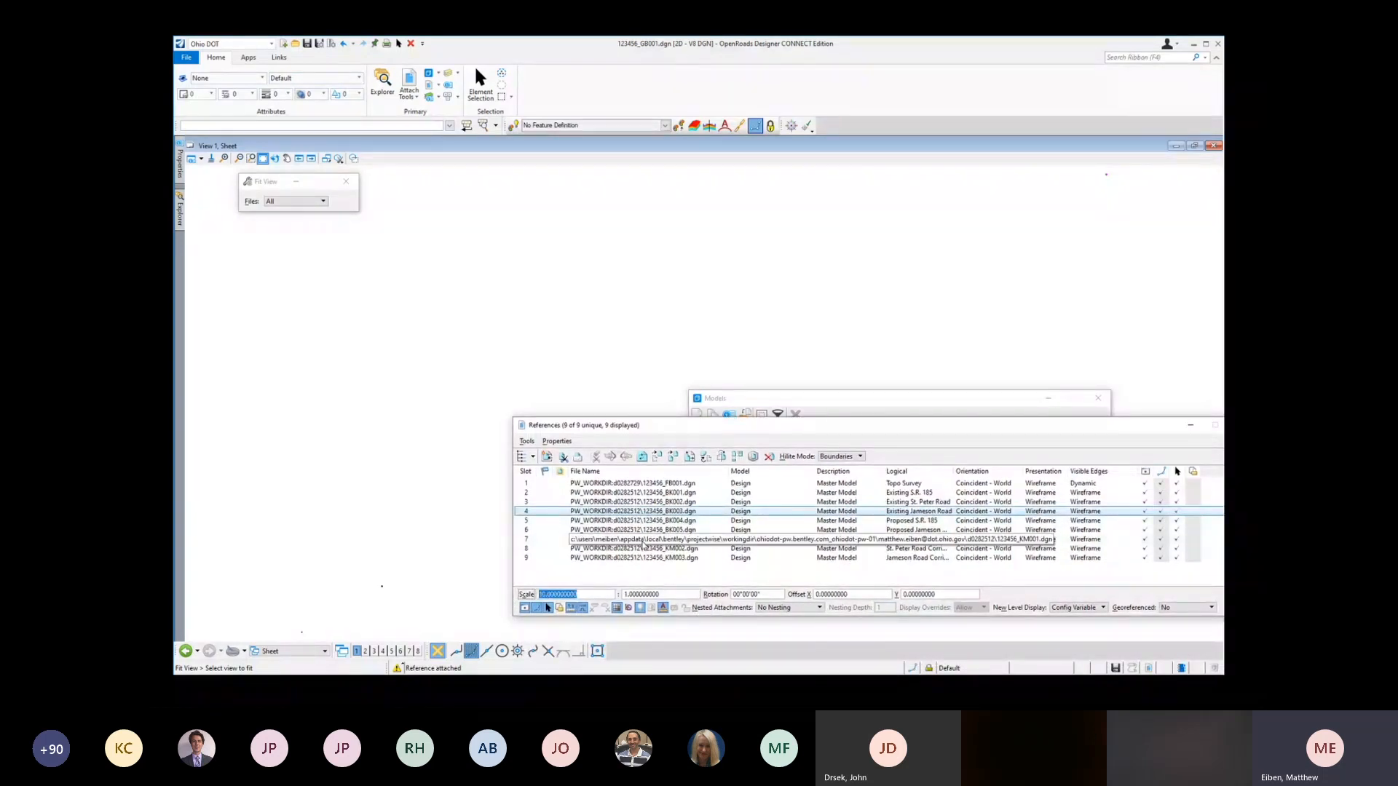
text(1)
click(665, 594)
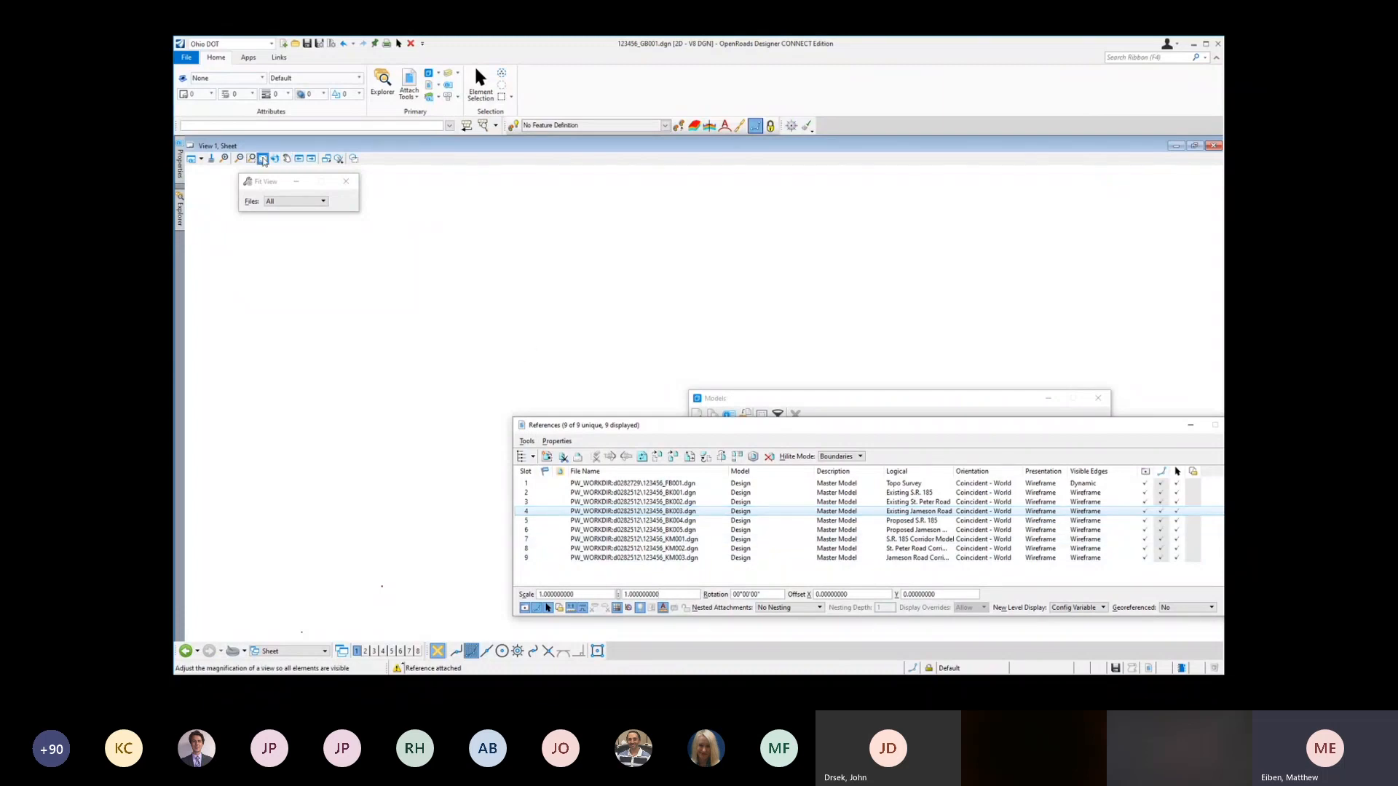
Step: Fit the view, window in on the attached basemaps, and close the References and Models dialogs
click(263, 159)
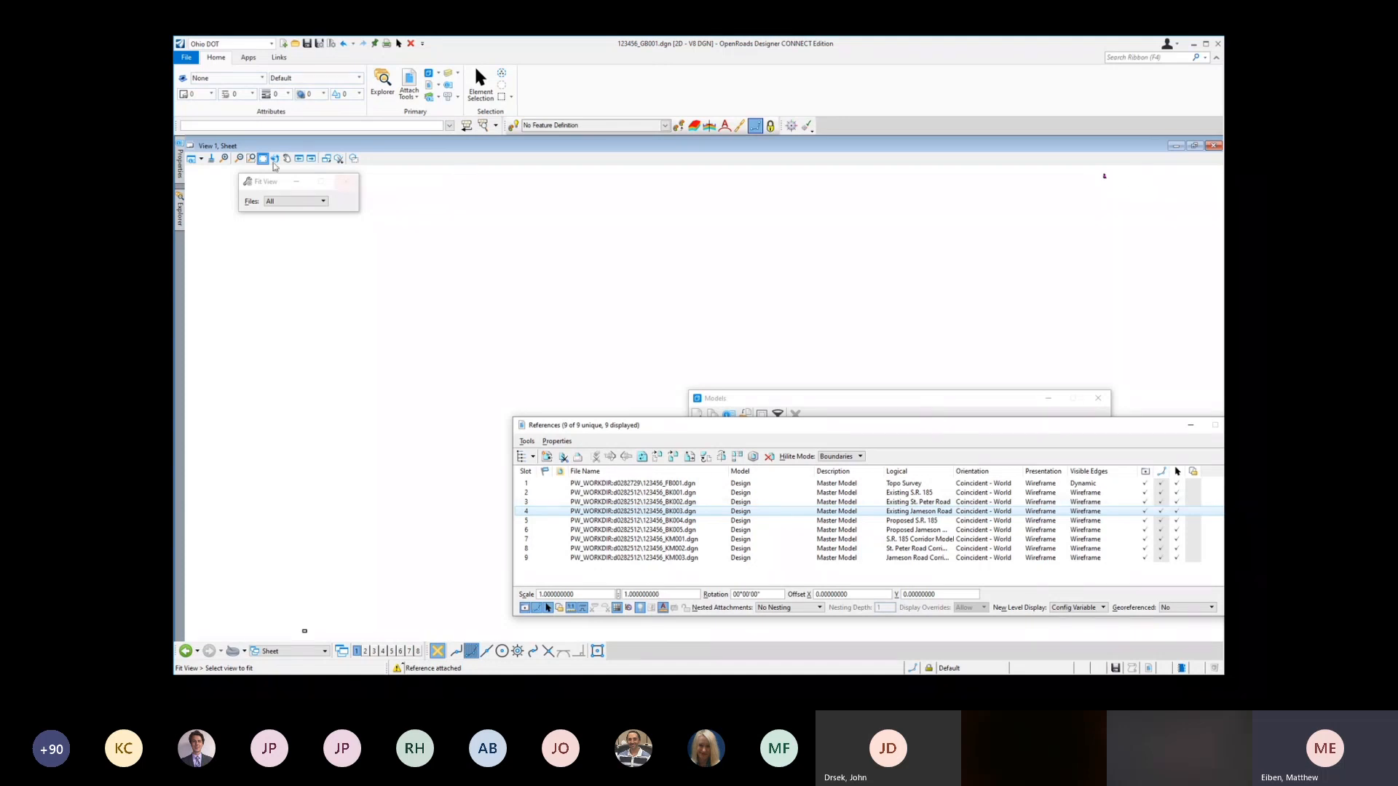
click(251, 159)
click(1110, 173)
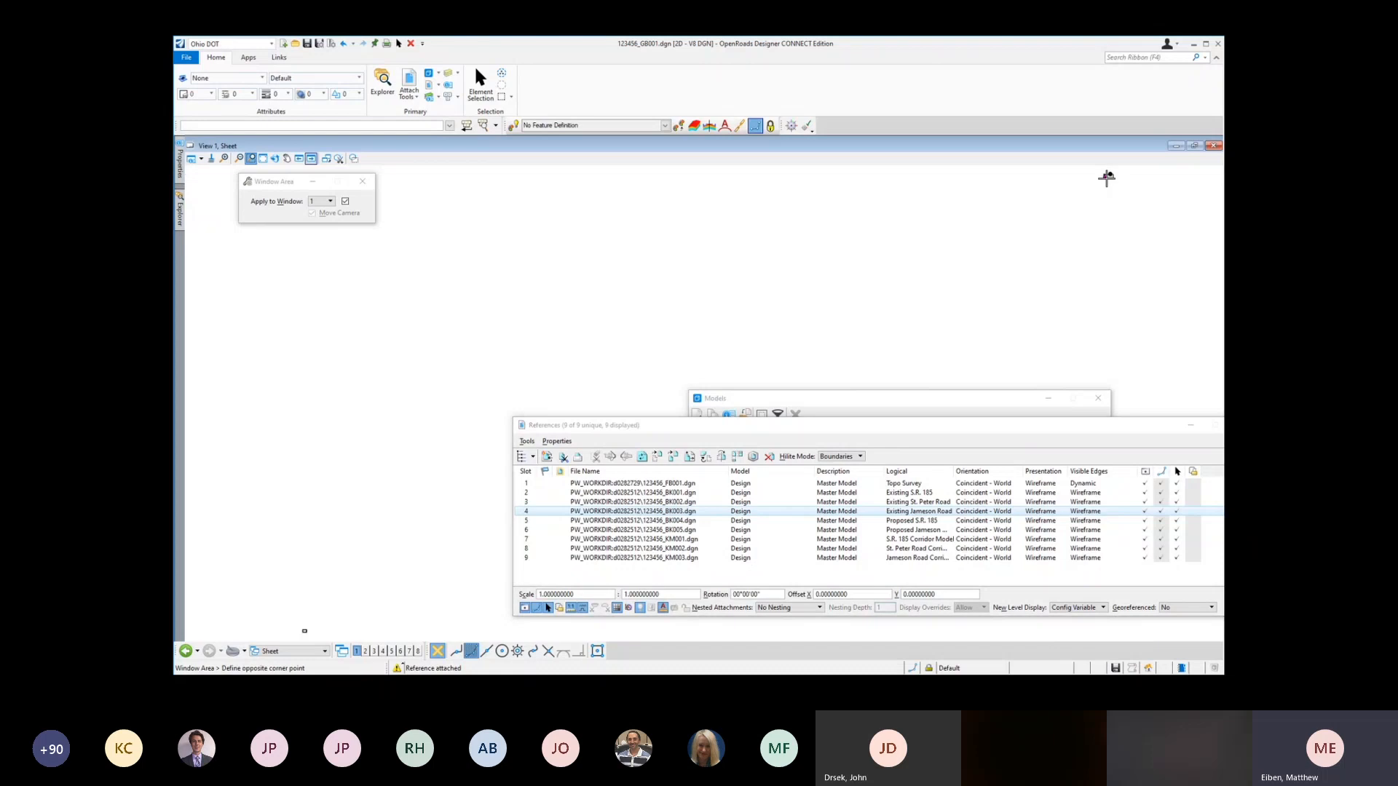
click(1099, 180)
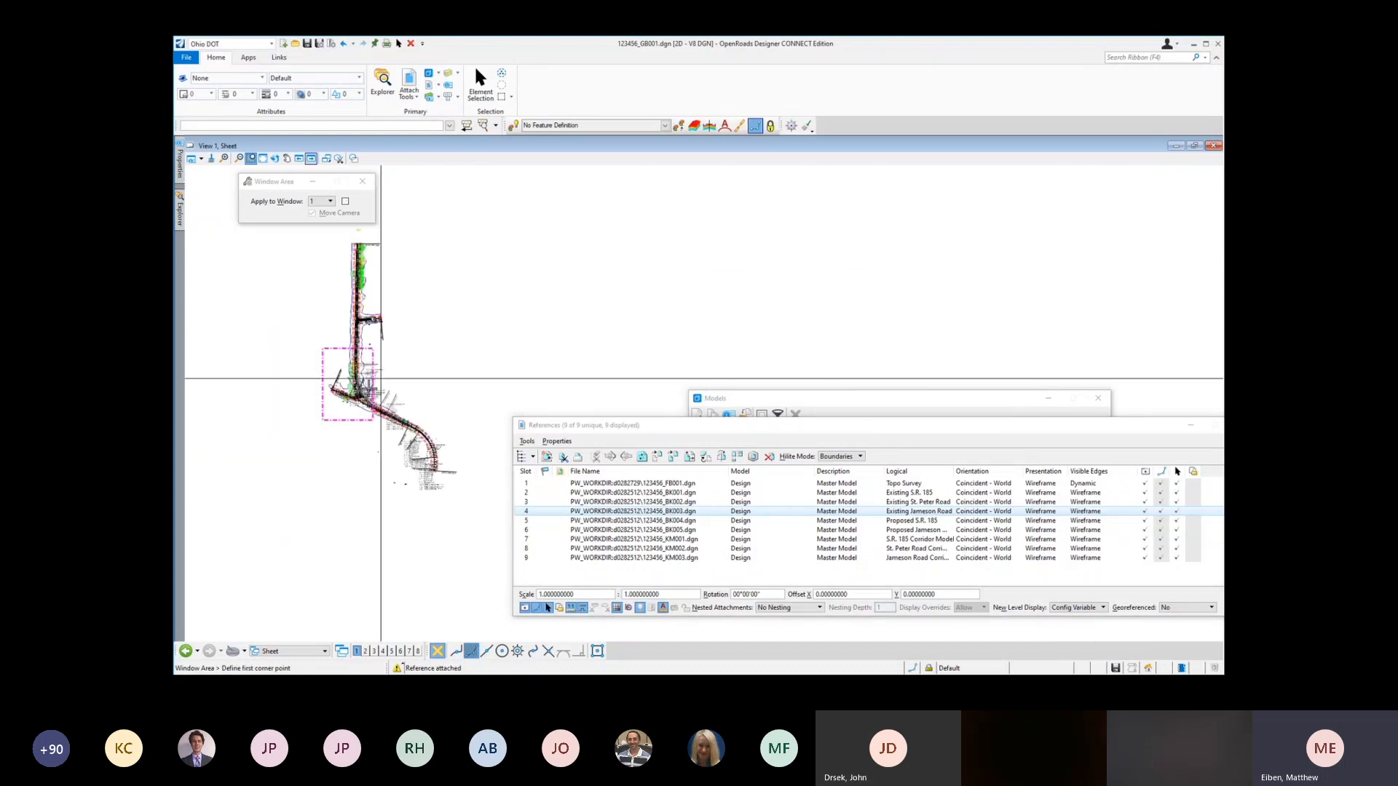
scroll(378, 379, up, 2)
scroll(710, 324, down, 2)
scroll(471, 328, up, 1)
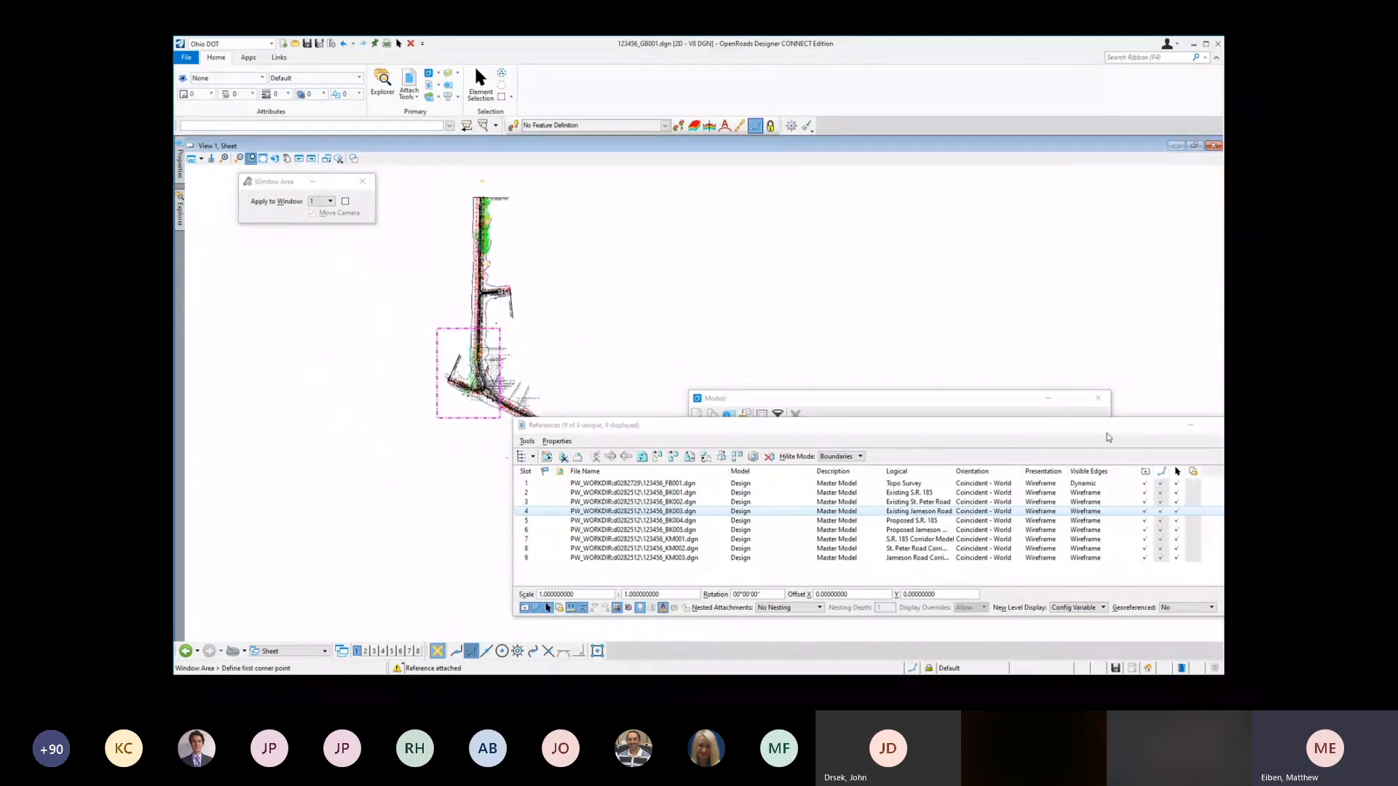
drag(1107, 429, 994, 422)
click(1130, 422)
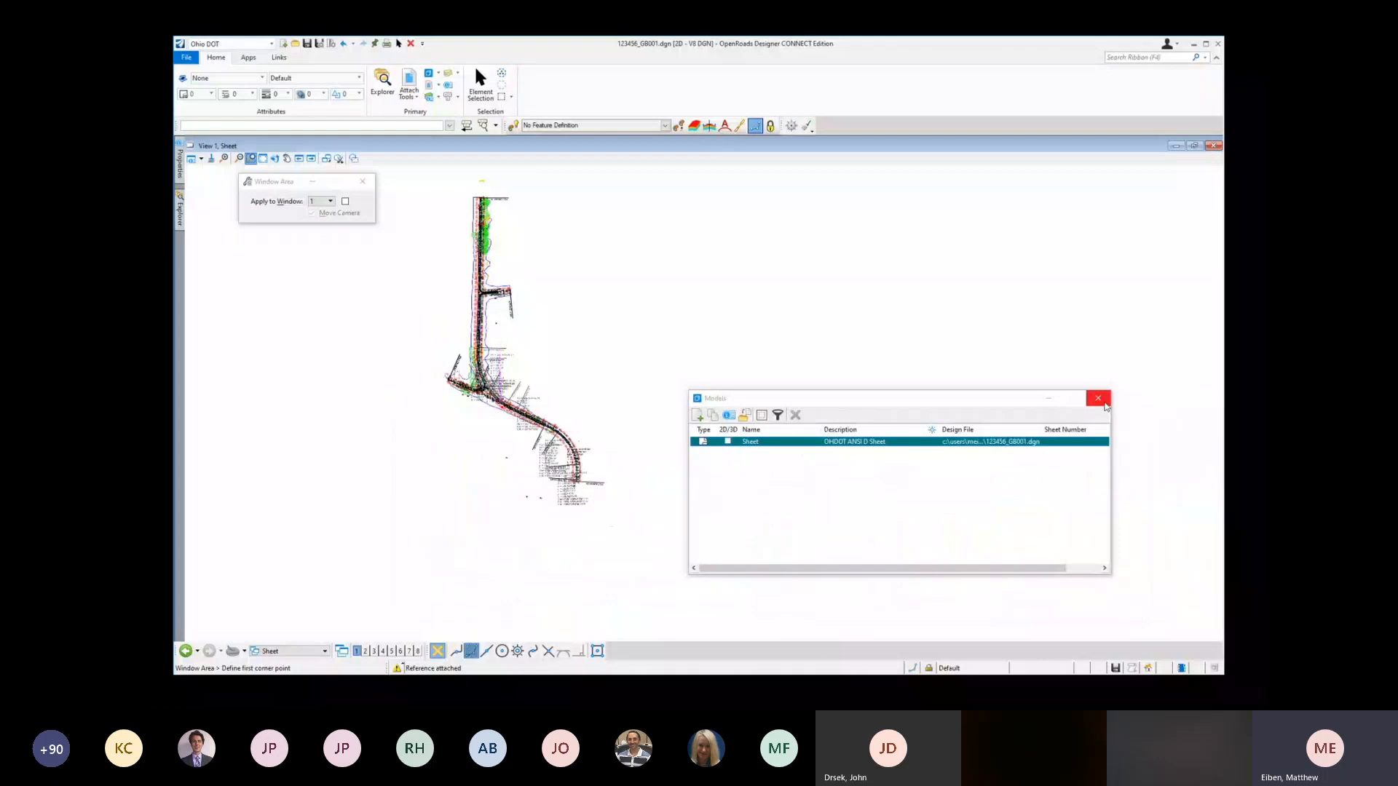
click(1098, 398)
Step: Start OHDOT Sheet Cells, filter the sheet list to Generic Sheets, and select the SCHEMATIC PLAN sheet for placement
click(248, 57)
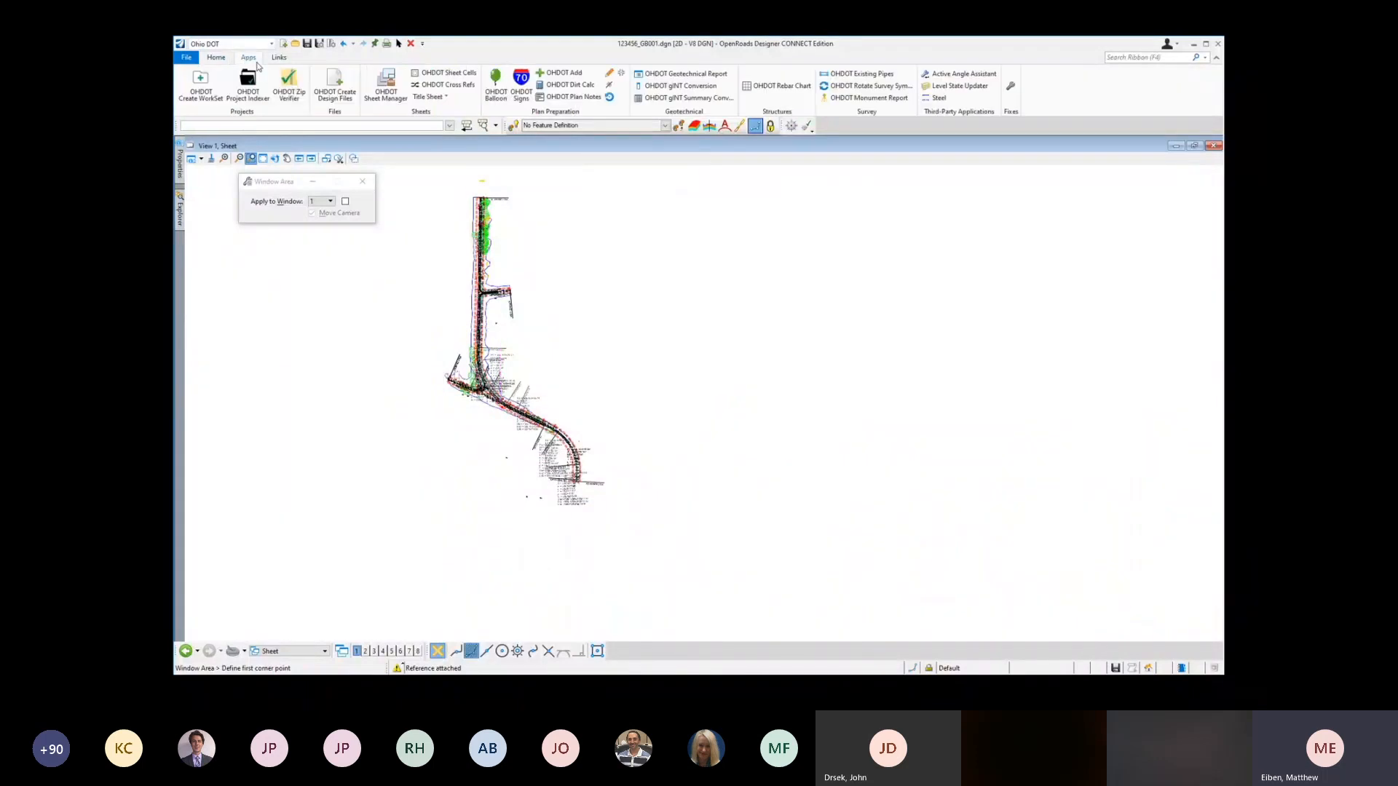
click(437, 76)
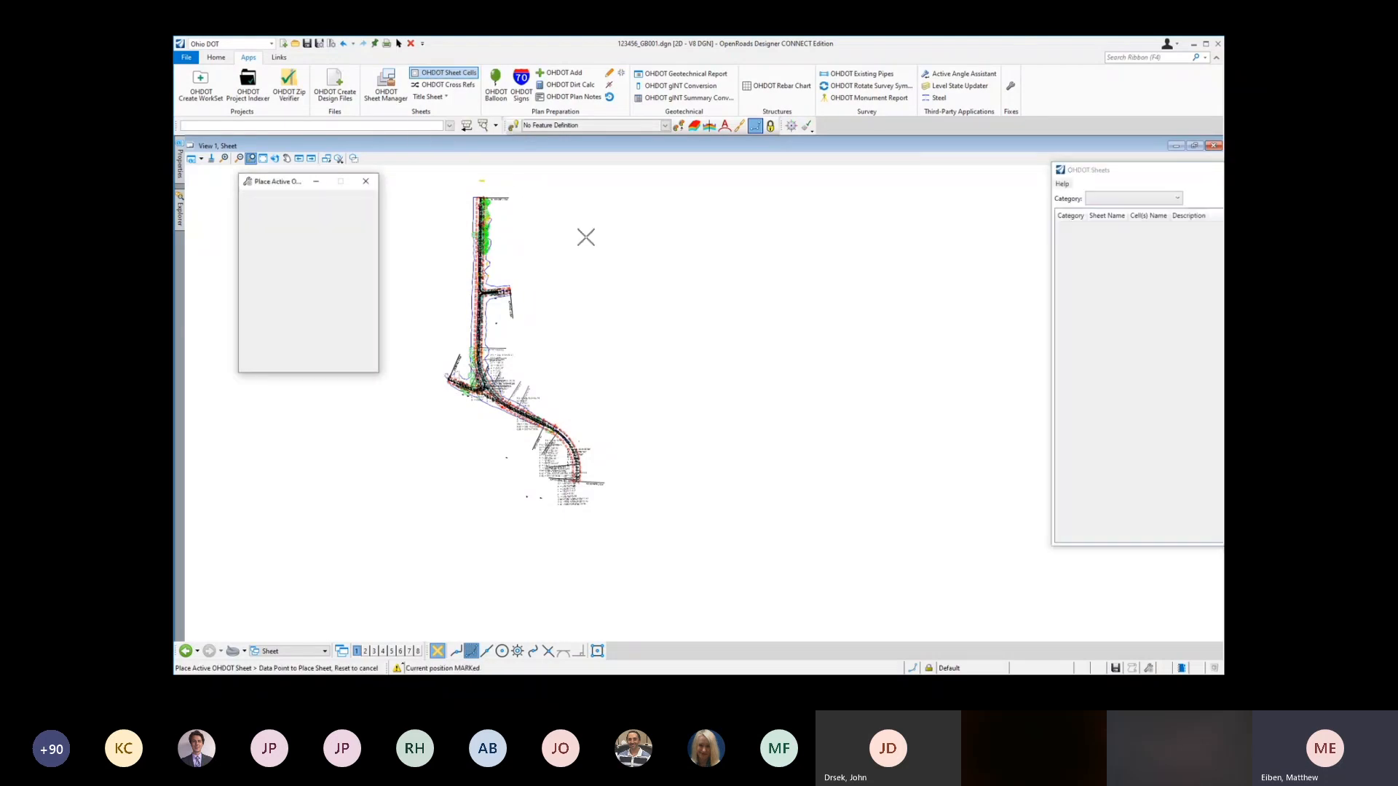
drag(1113, 173, 539, 164)
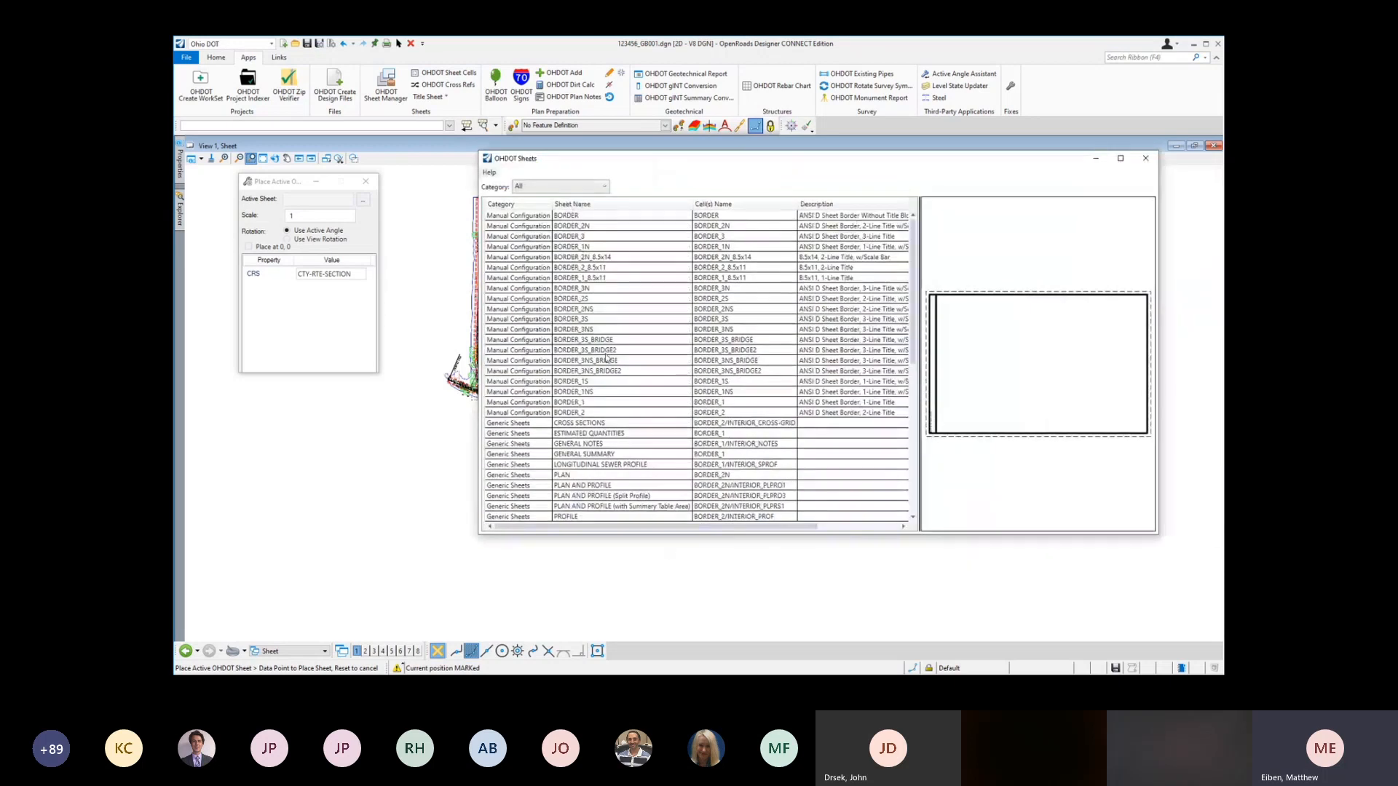
click(543, 187)
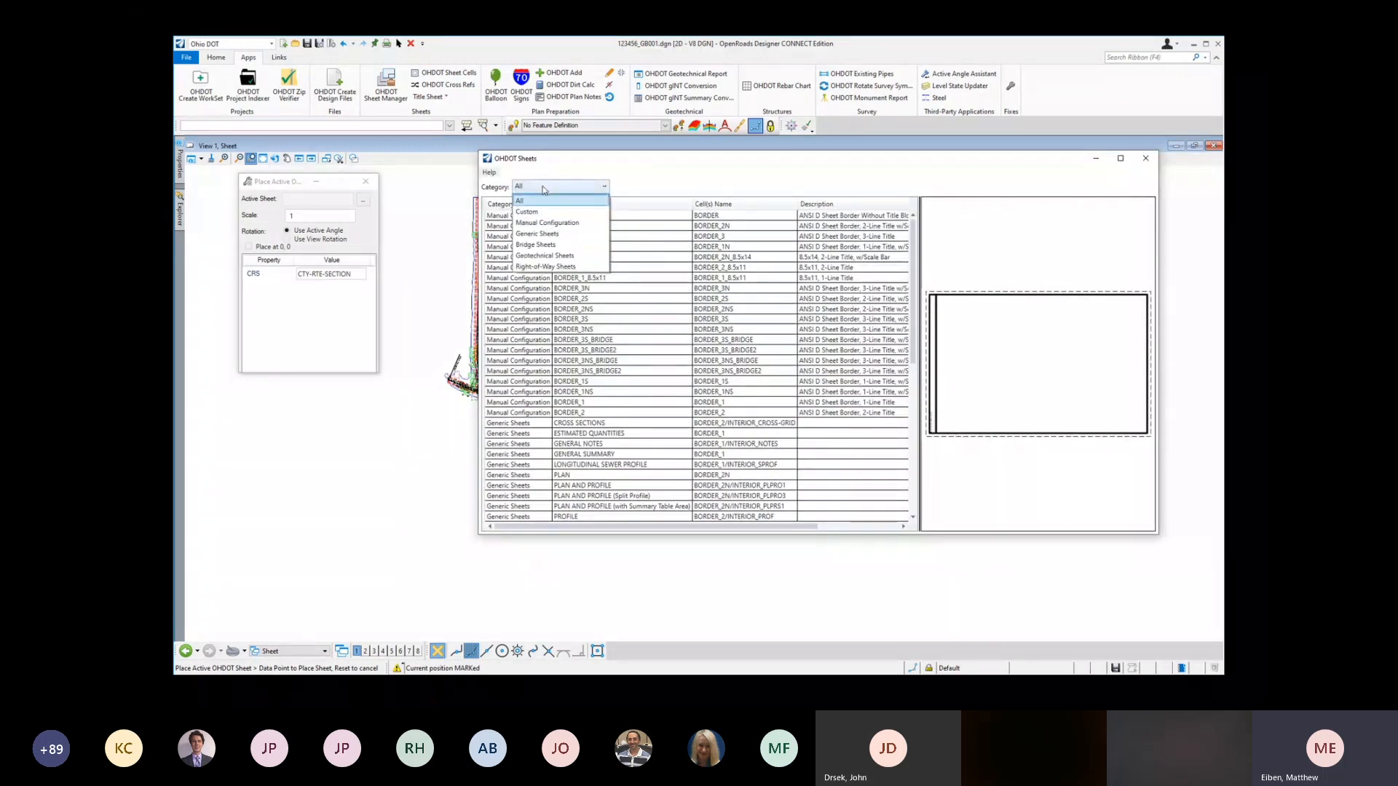
click(531, 234)
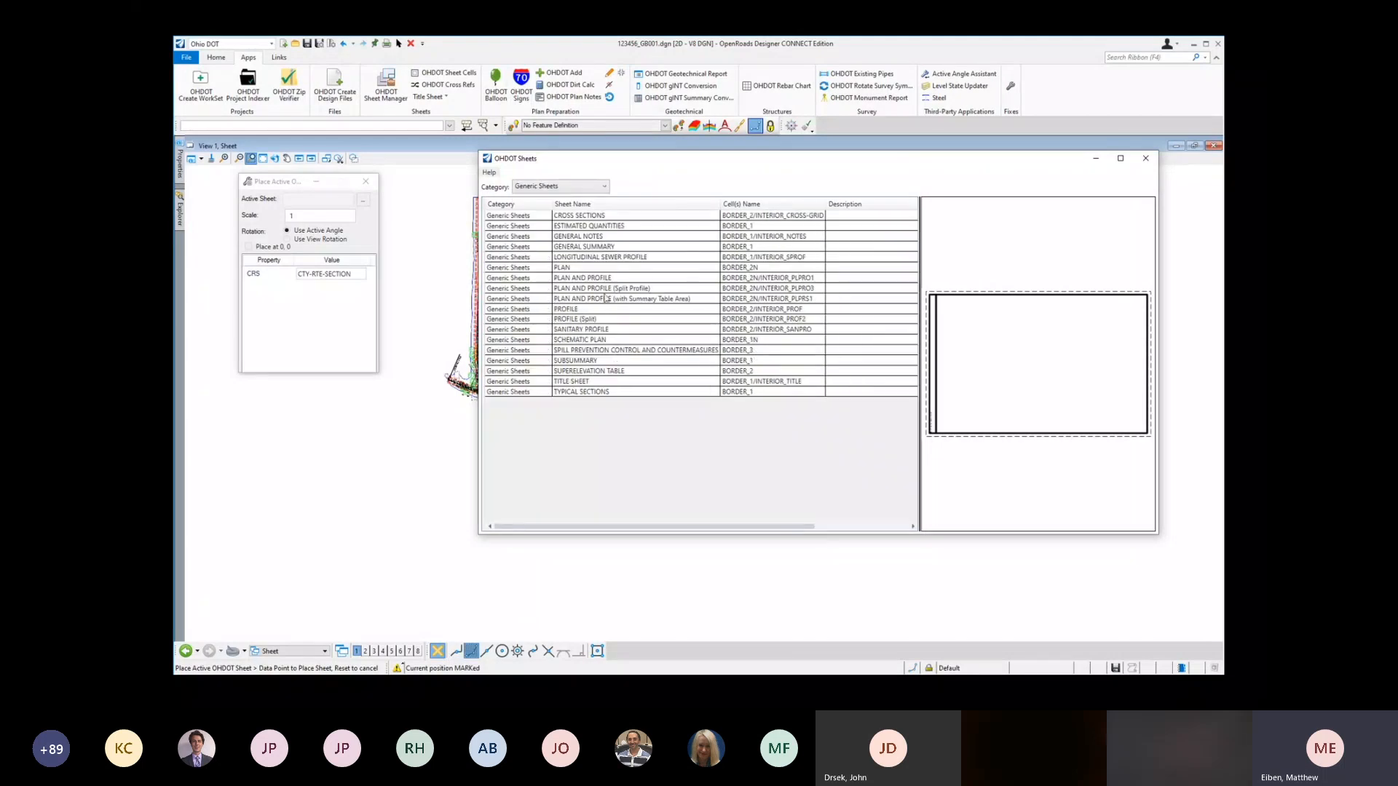
click(593, 340)
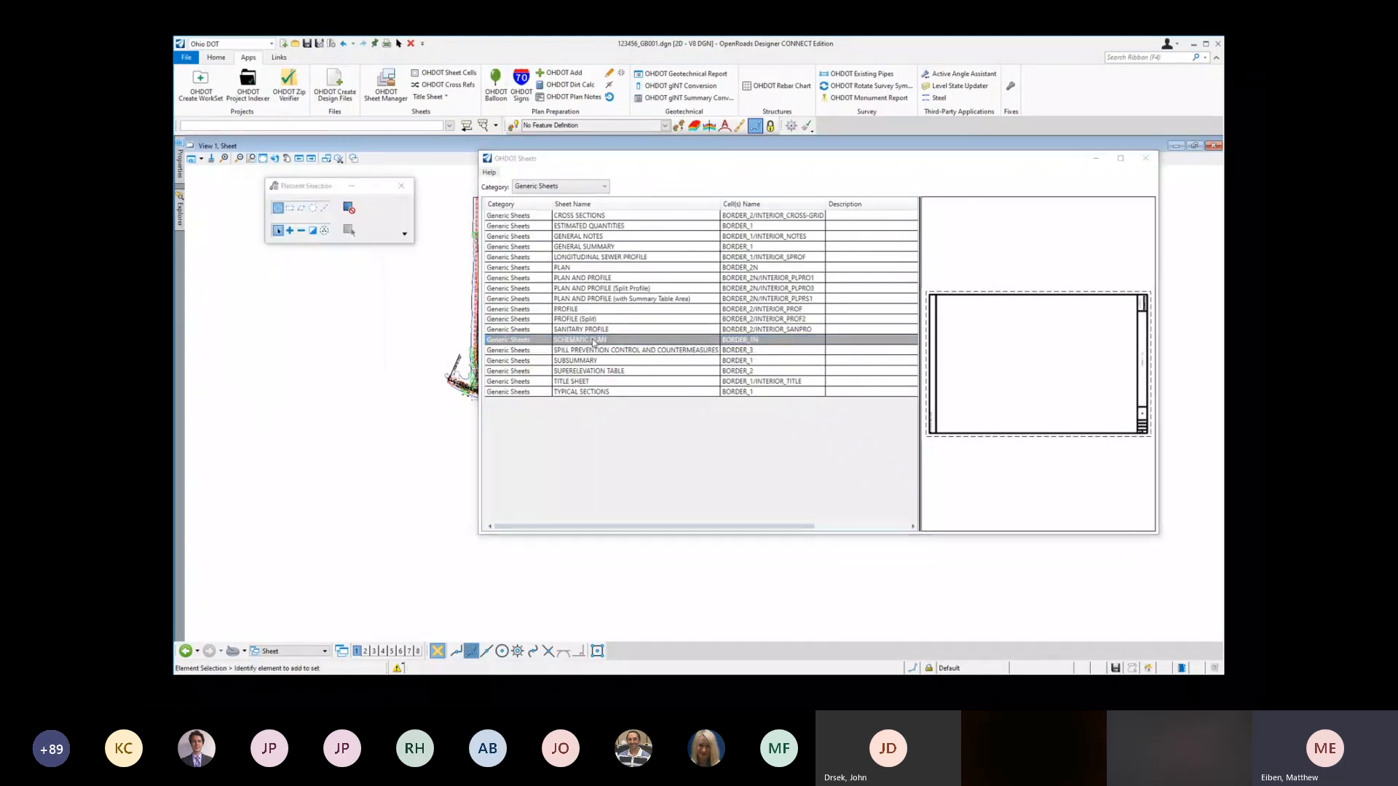
Step: Start placing the SCHEMATIC PLAN sheet at scale 200 and move the sheet list clear of the basemaps
click(594, 340)
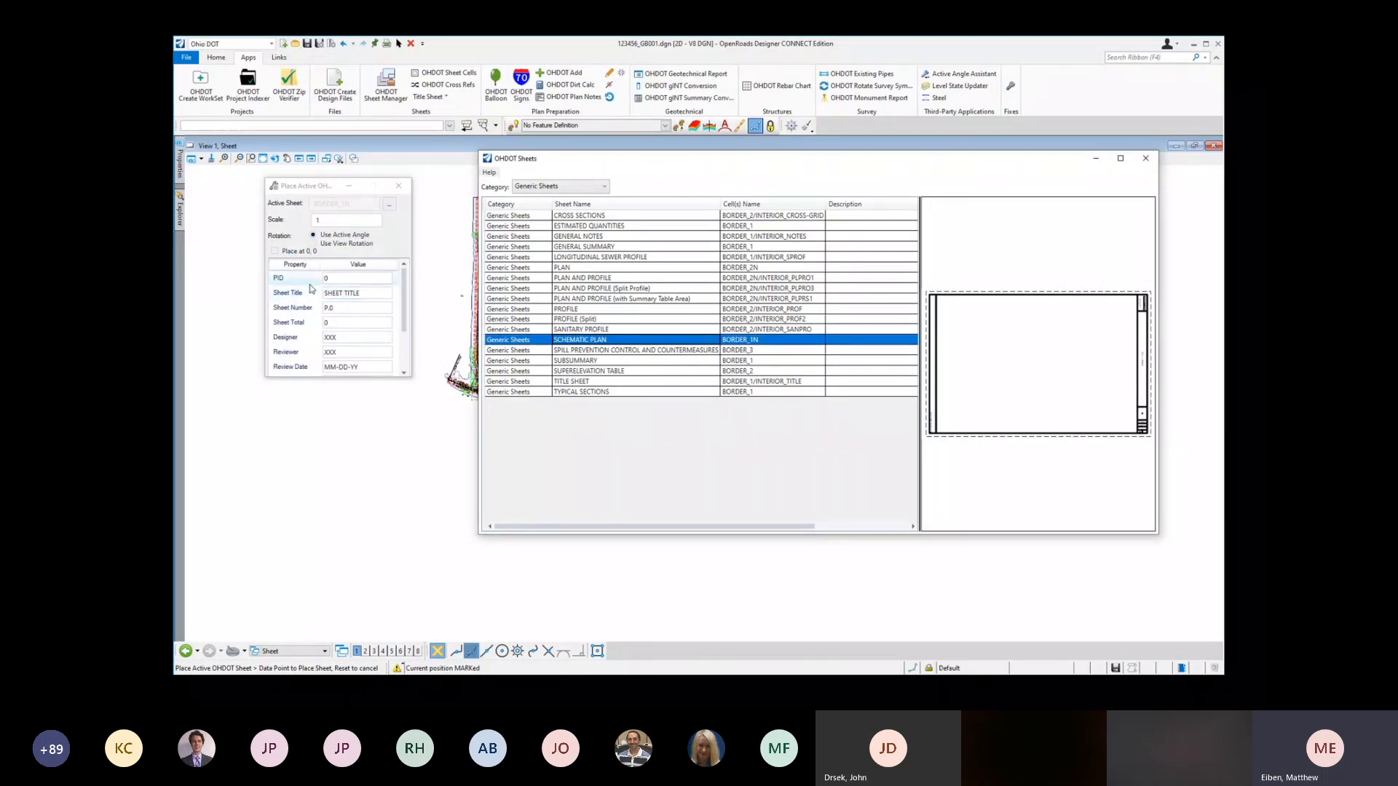
click(337, 220)
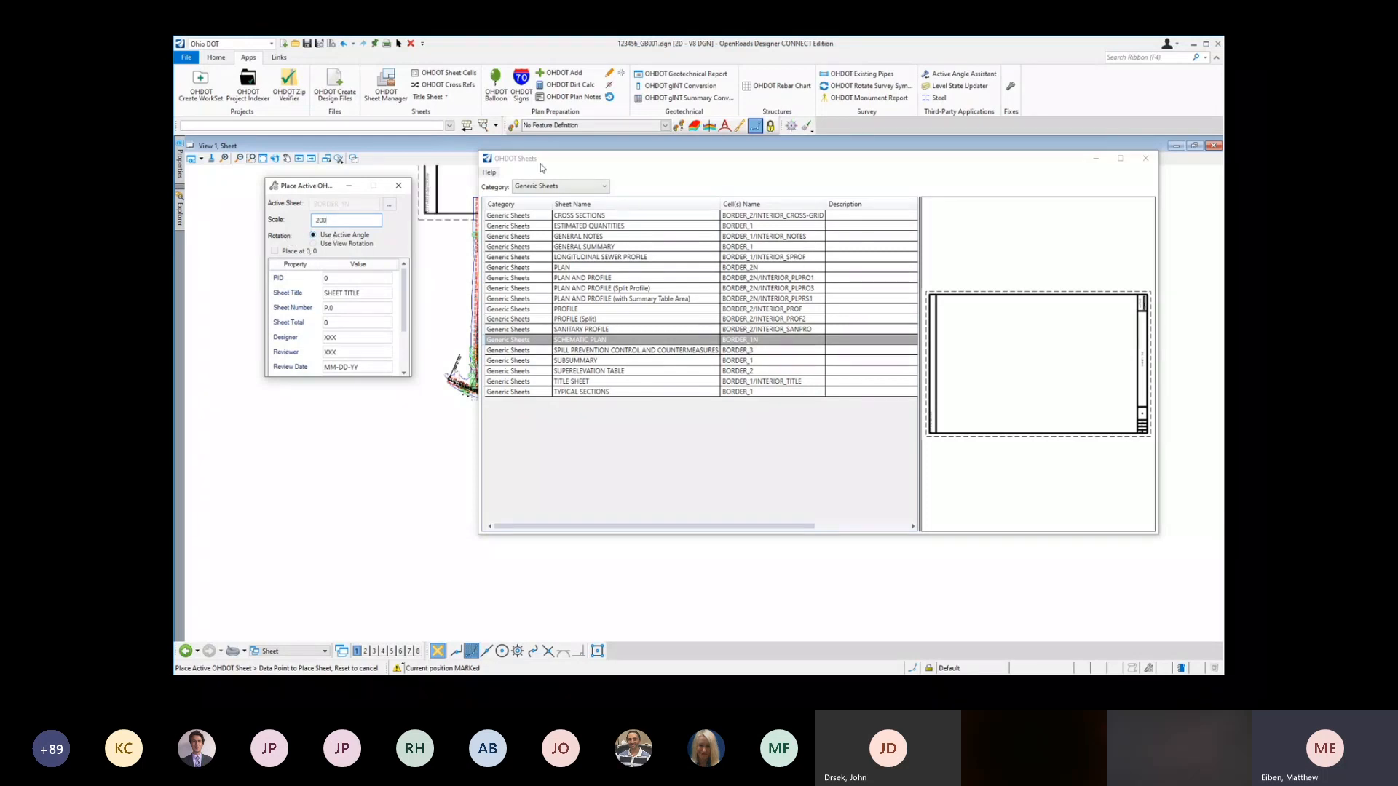
drag(574, 162, 906, 181)
click(251, 158)
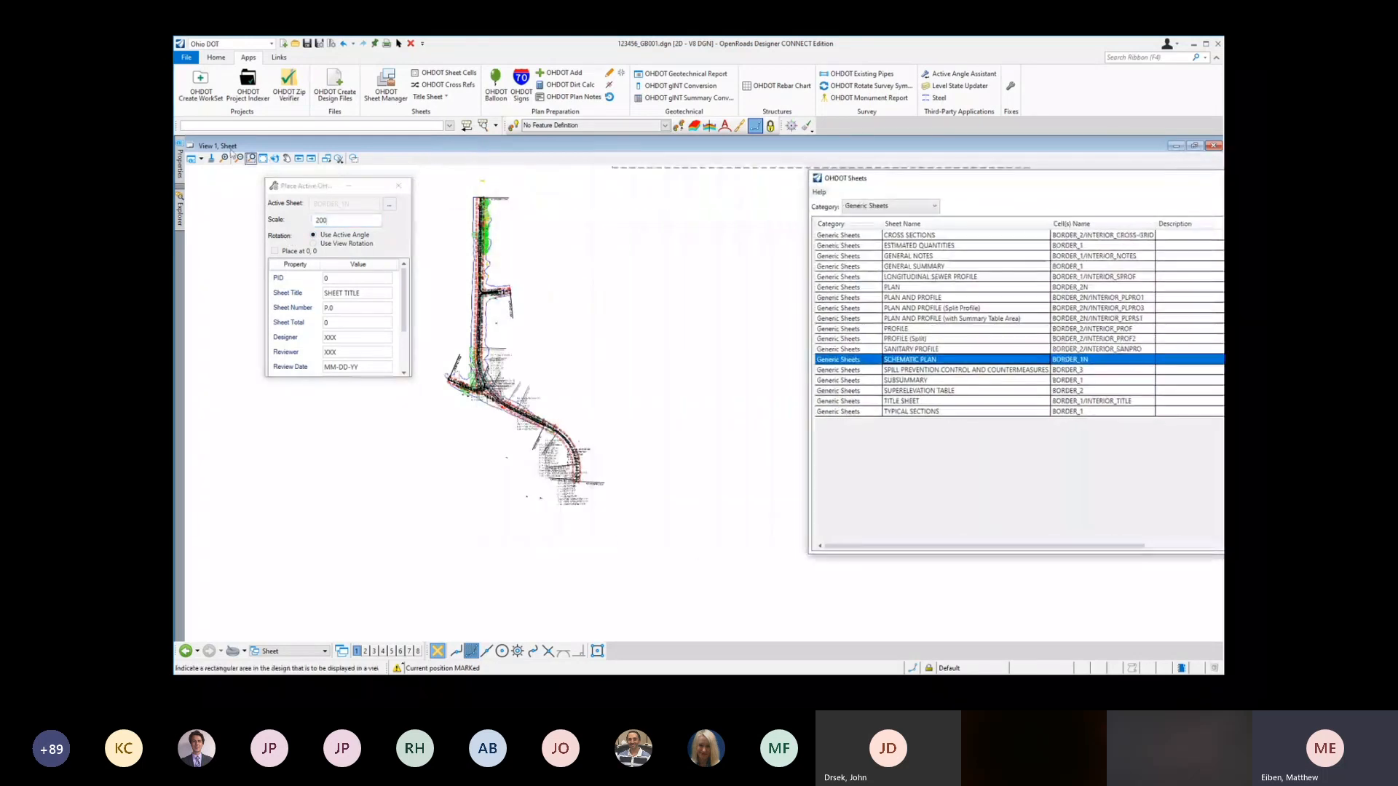
Step: Set the active angle by two points, from the north end of the alignment to its southeast end
click(286, 129)
text(ACT)
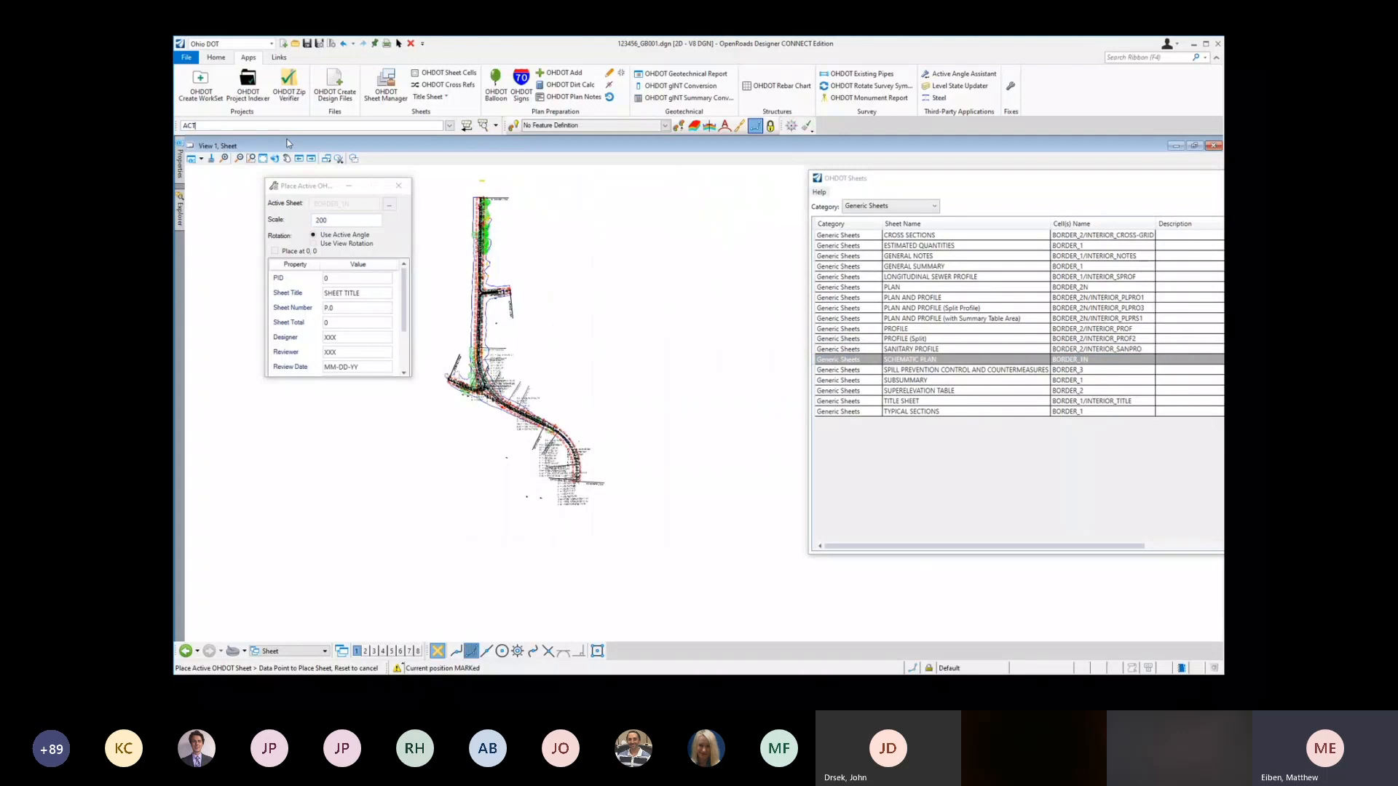
text(IVe ANgle P)
text(T2)
key(Return)
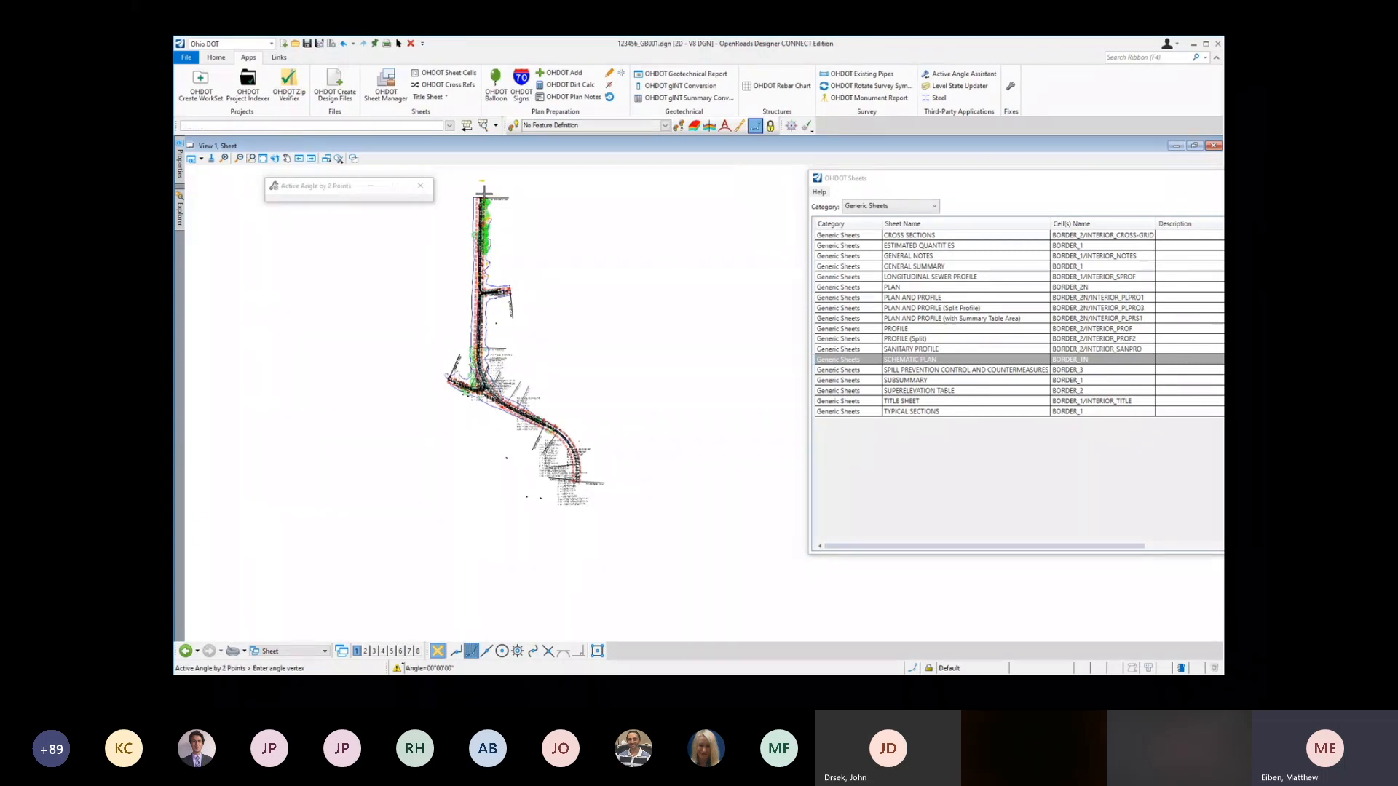
click(489, 227)
click(573, 481)
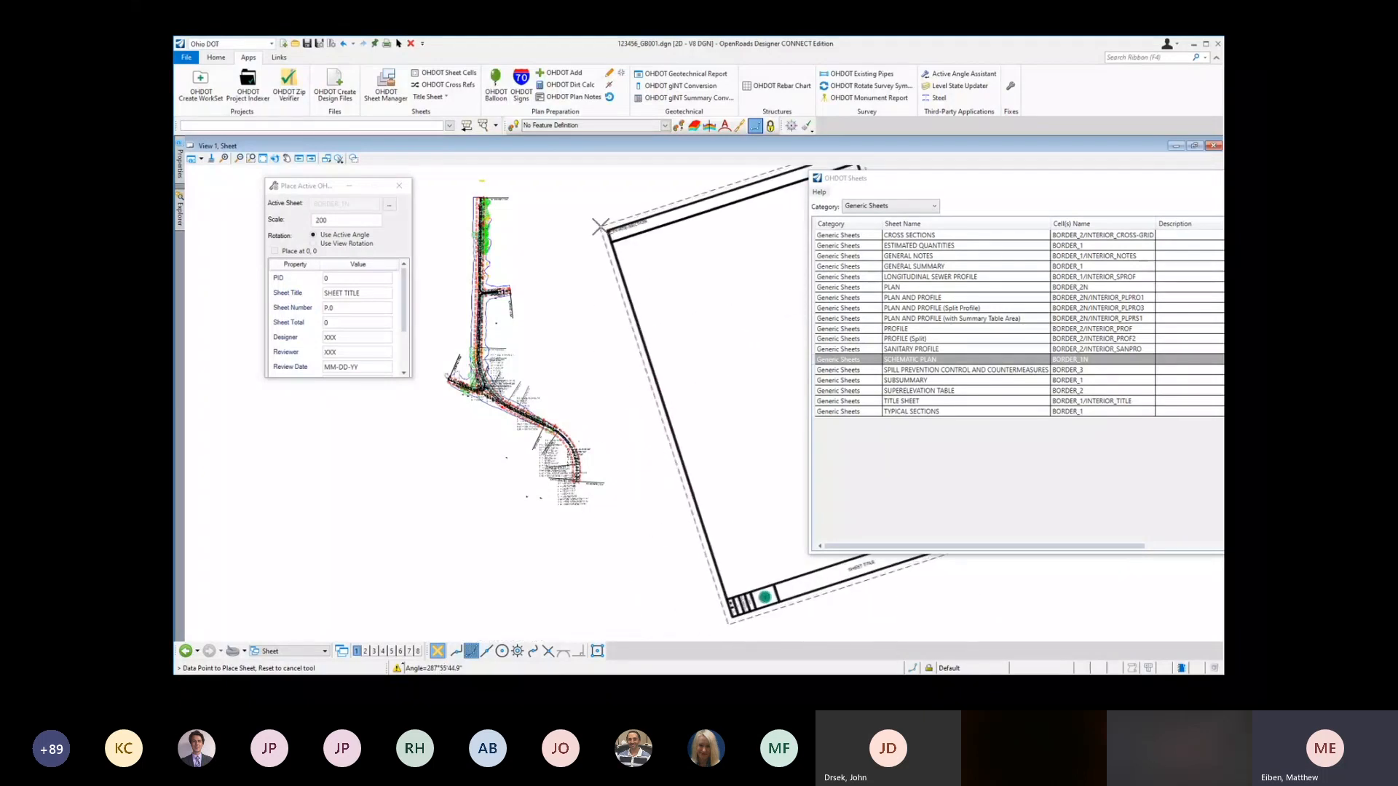
Step: Fill in the sheet's title block with PID 123456, sheet title SCHEMATIC PLAN, and sheet number P.2
click(345, 280)
click(347, 281)
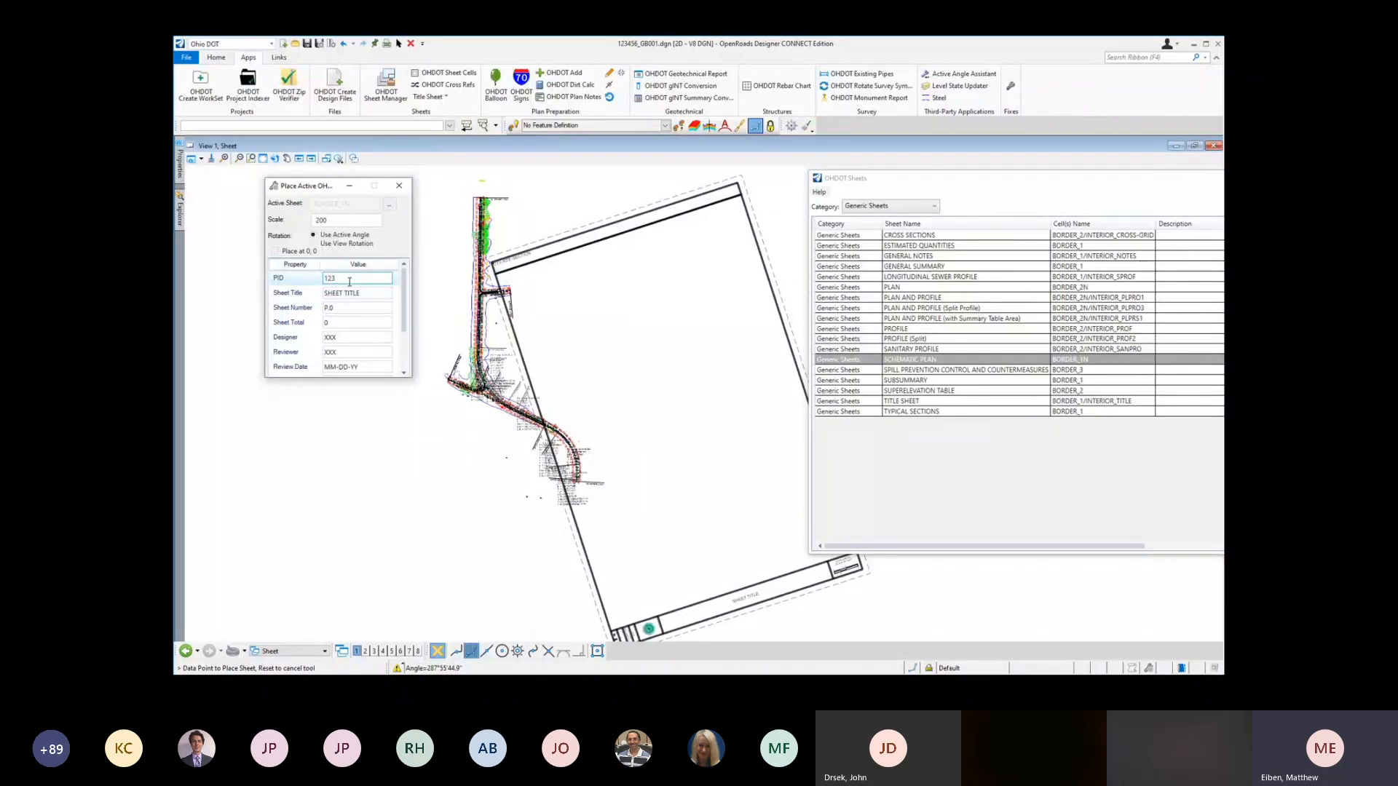
click(343, 294)
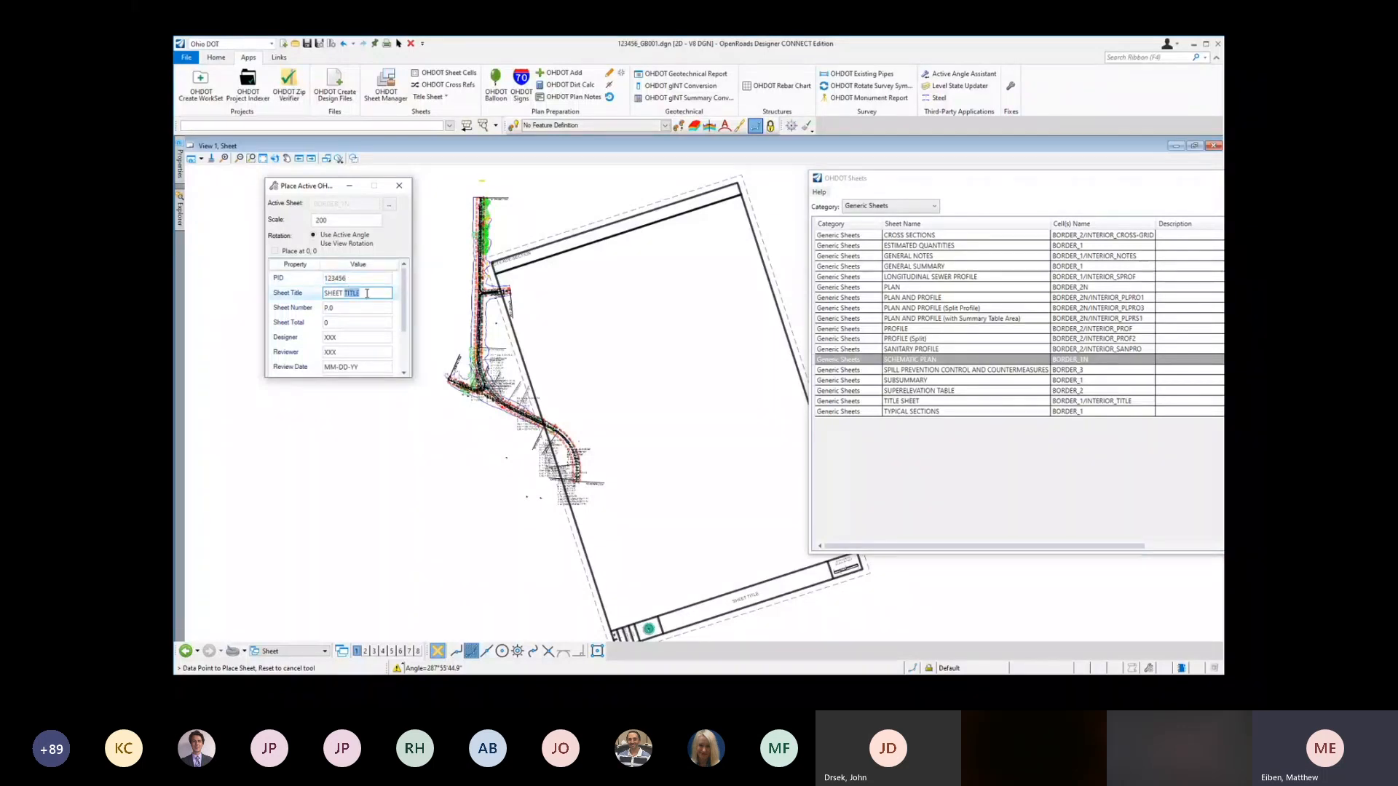
double_click(343, 295)
drag(343, 296, 328, 296)
text(S)
click(349, 308)
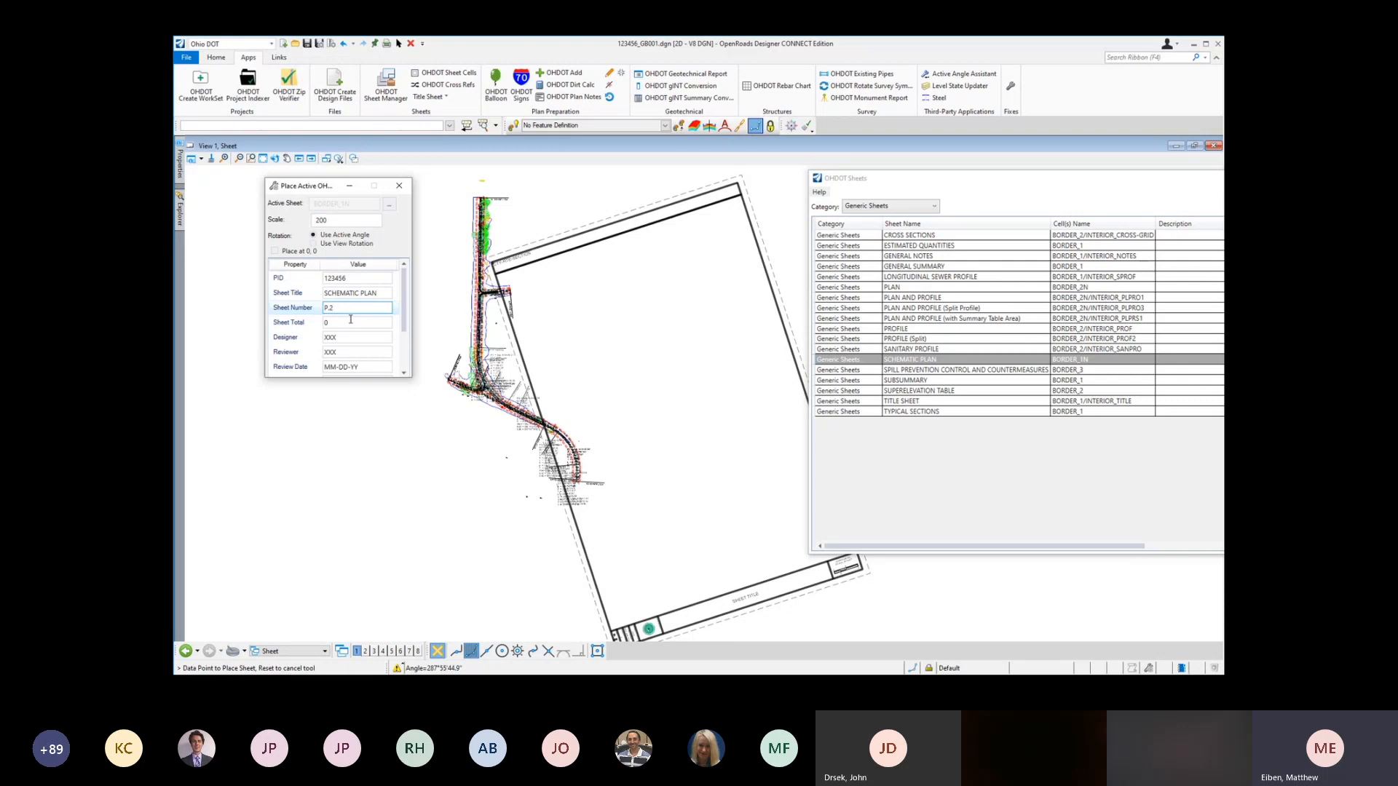
Step: Enter the designer's and reviewer's initials in the sheet properties
click(350, 321)
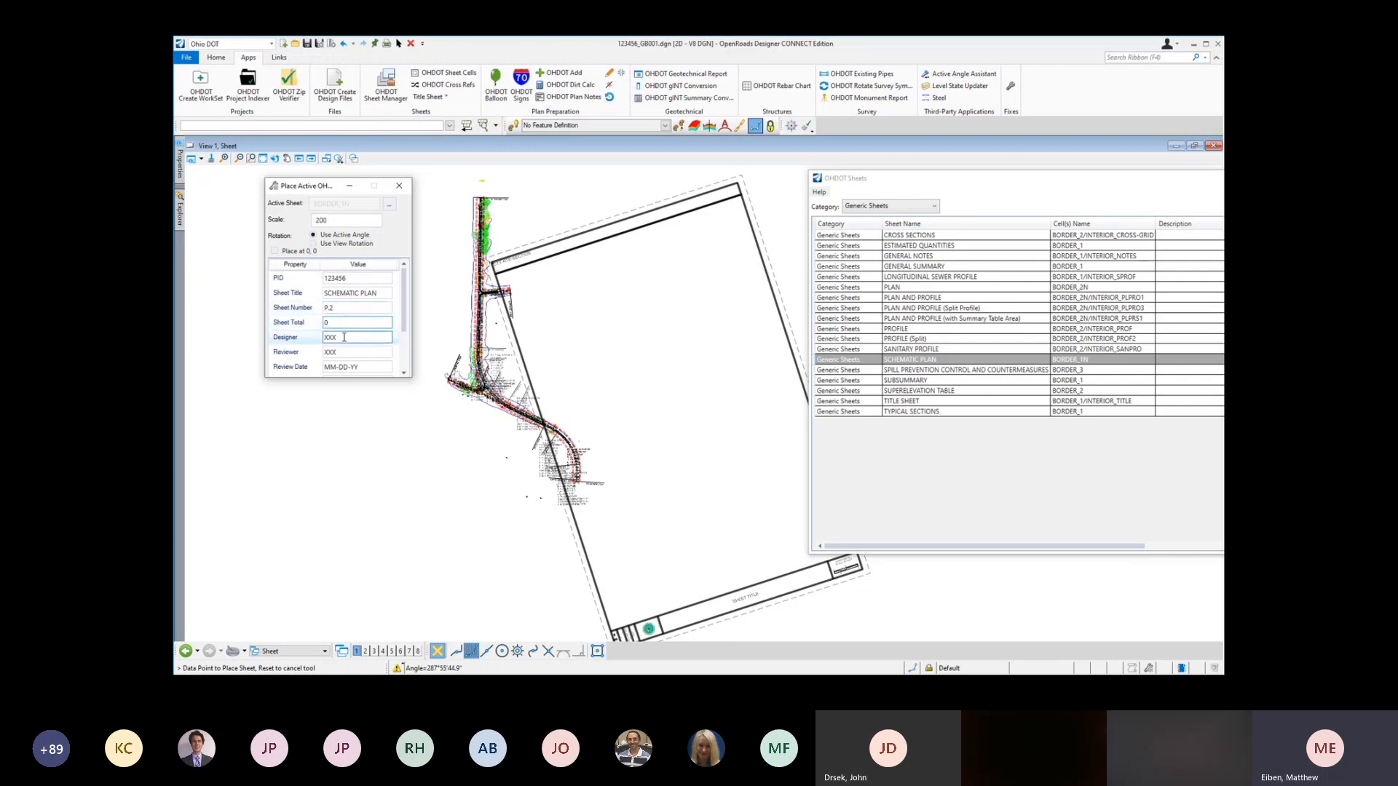
double_click(344, 336)
double_click(338, 351)
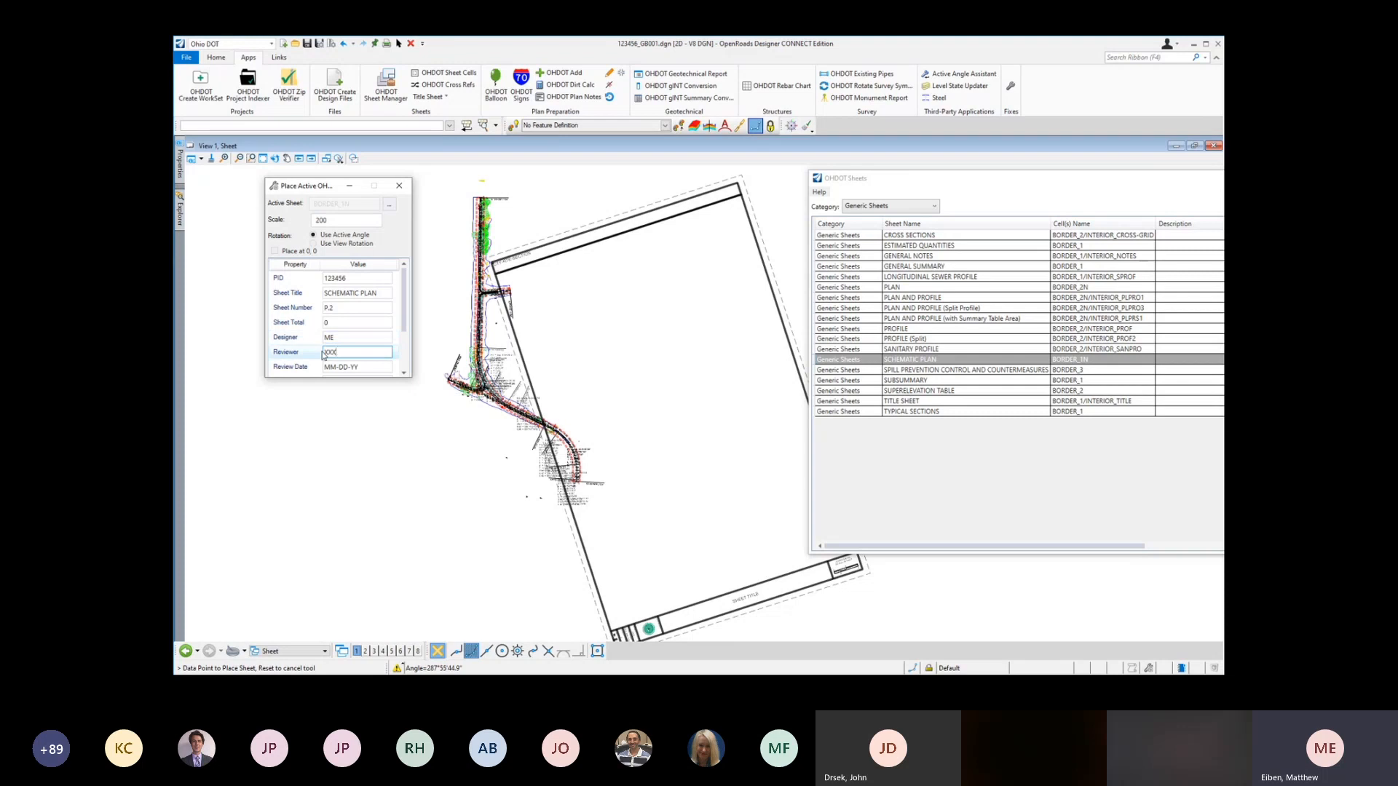
scroll(356, 337, down, 1)
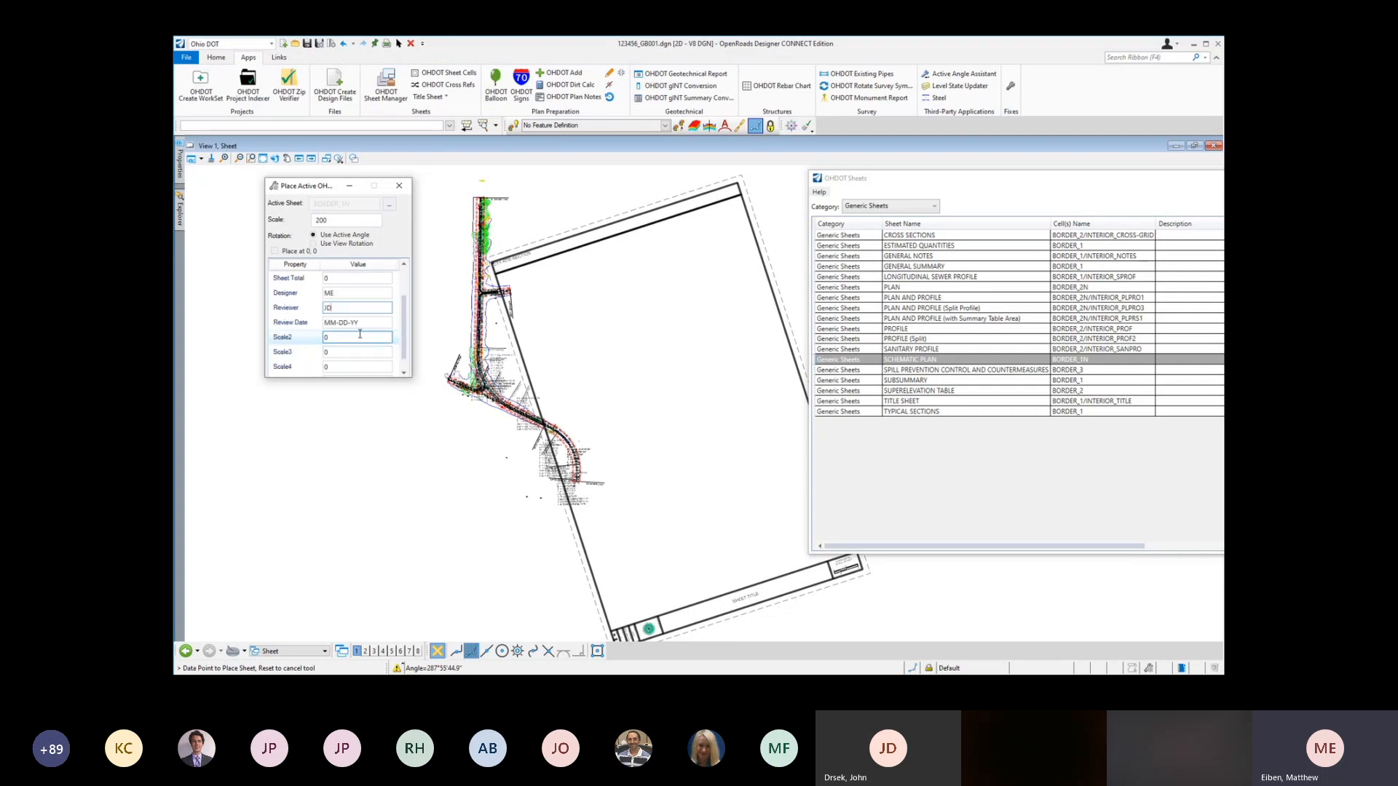
Step: Set Scale2 to 100, Scale3 to 200, Scale4 to 400, and the CRS to DAR-185-0.00
click(341, 340)
double_click(340, 339)
scroll(343, 339, down, 1)
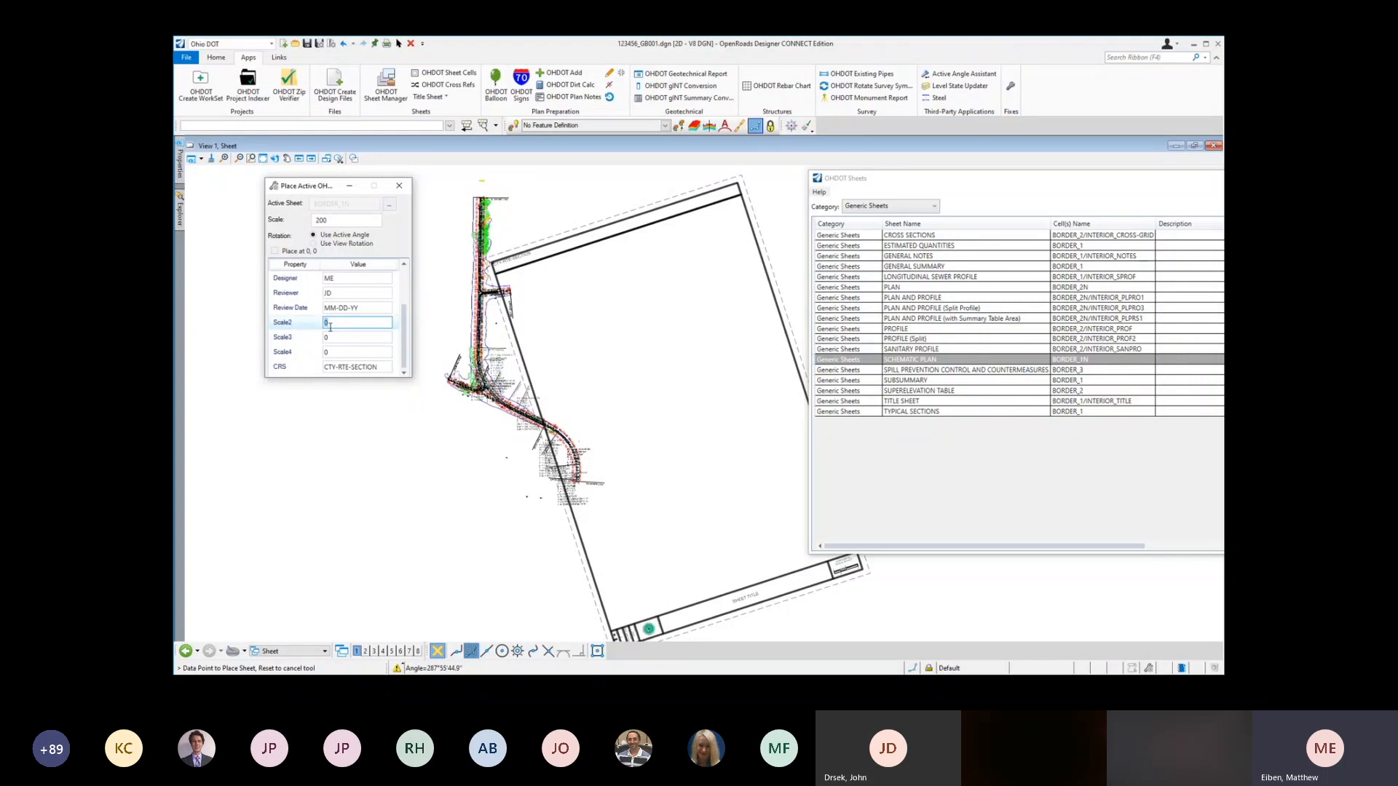
double_click(342, 339)
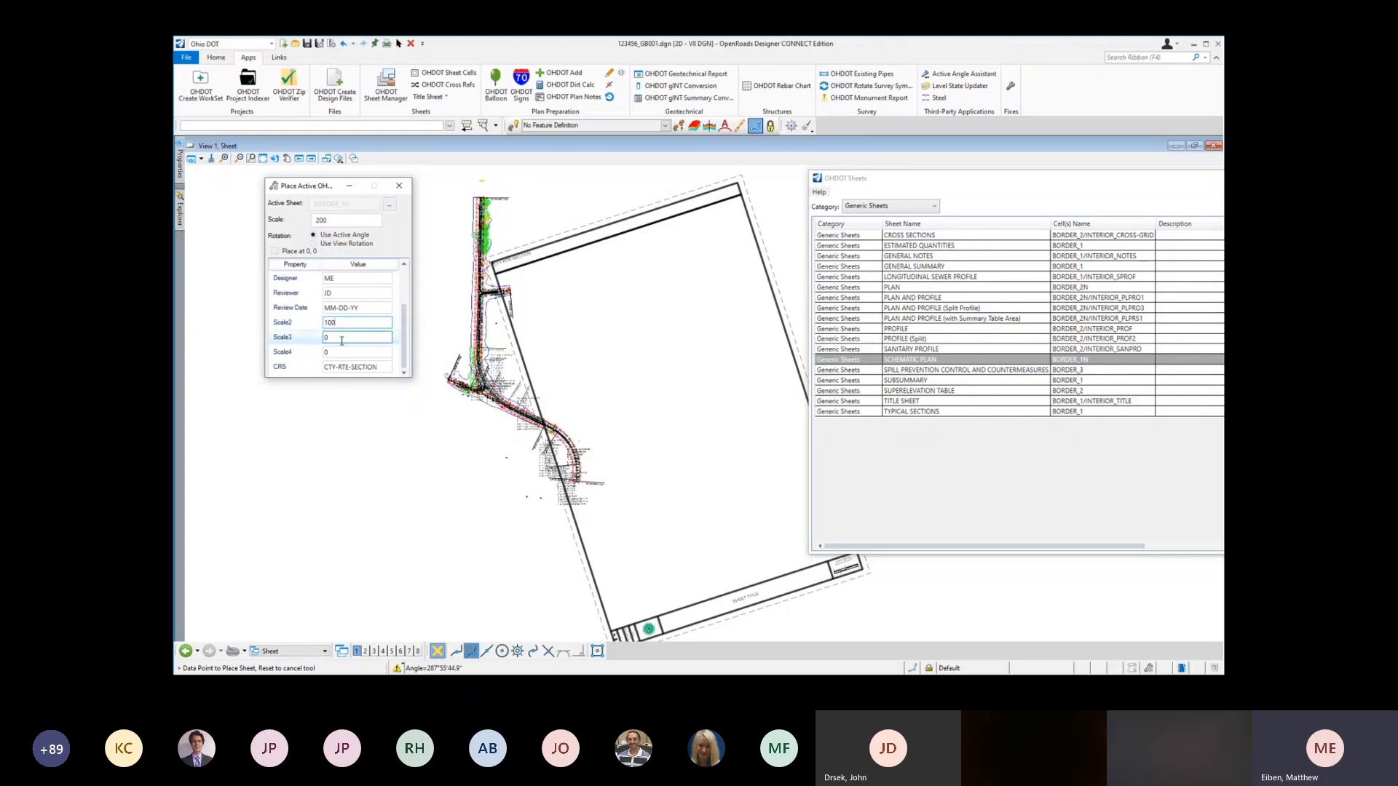
text(200)
double_click(337, 352)
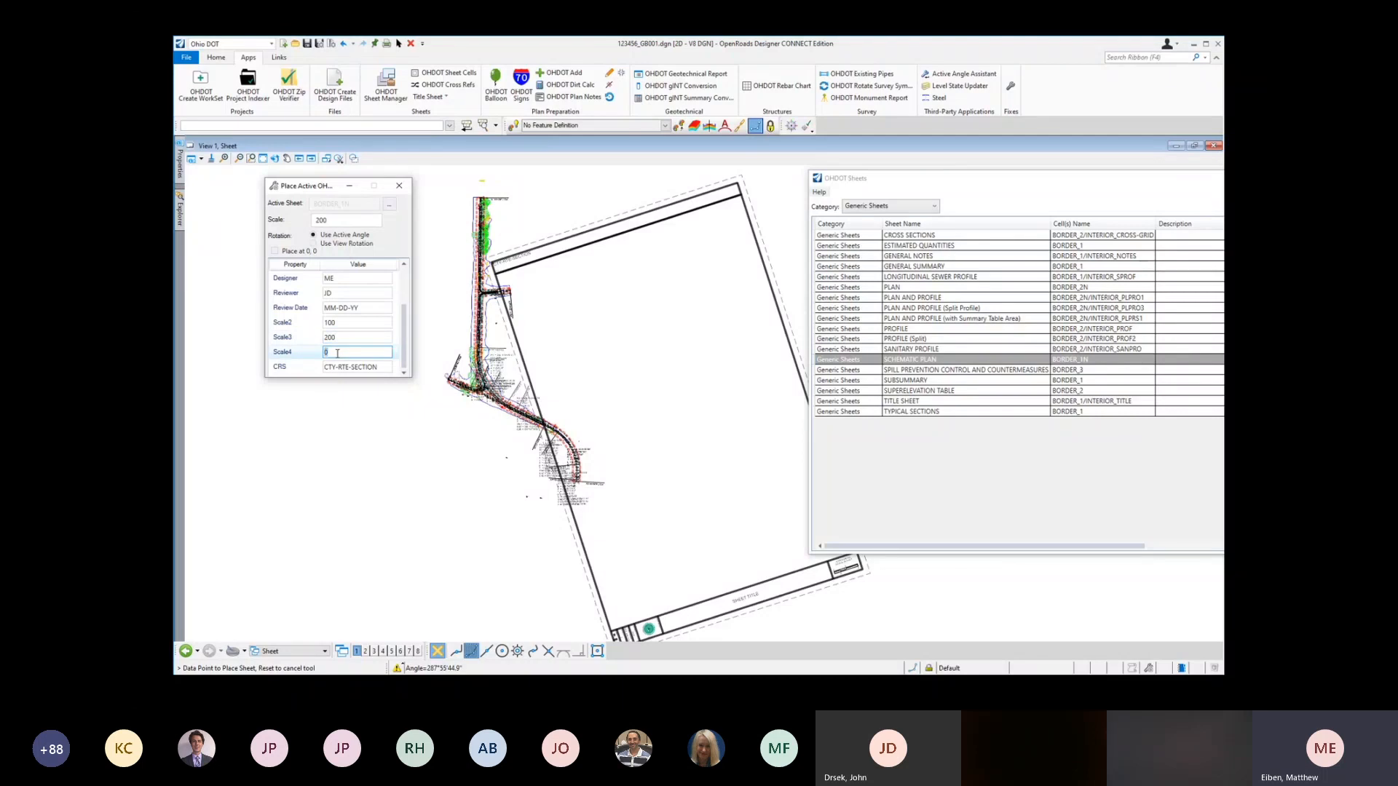
text(400)
click(350, 369)
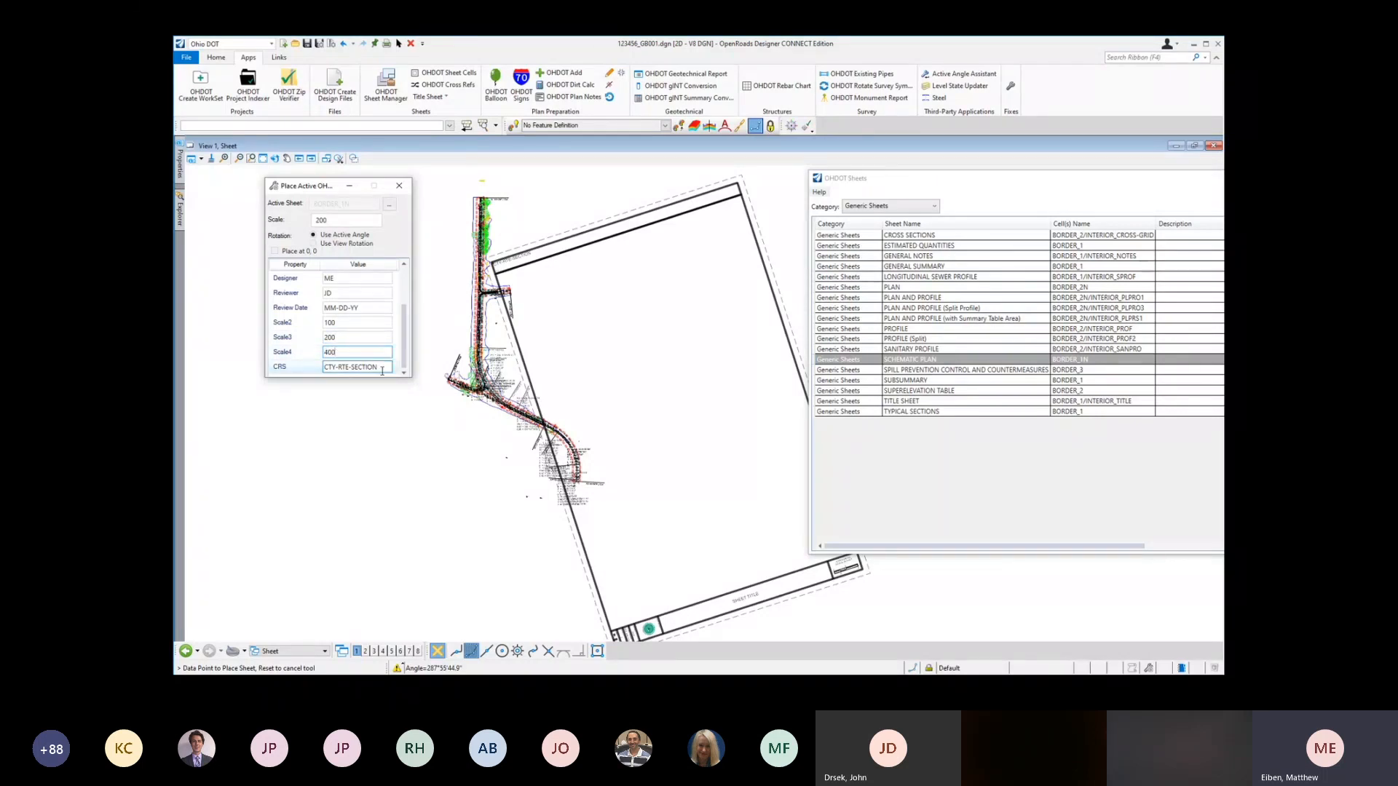
drag(383, 372, 313, 373)
text(DAR-185-0.00)
Step: Place the rotated Schematic Plan sheet border so it encloses the whole basemap, and end the placement
click(357, 353)
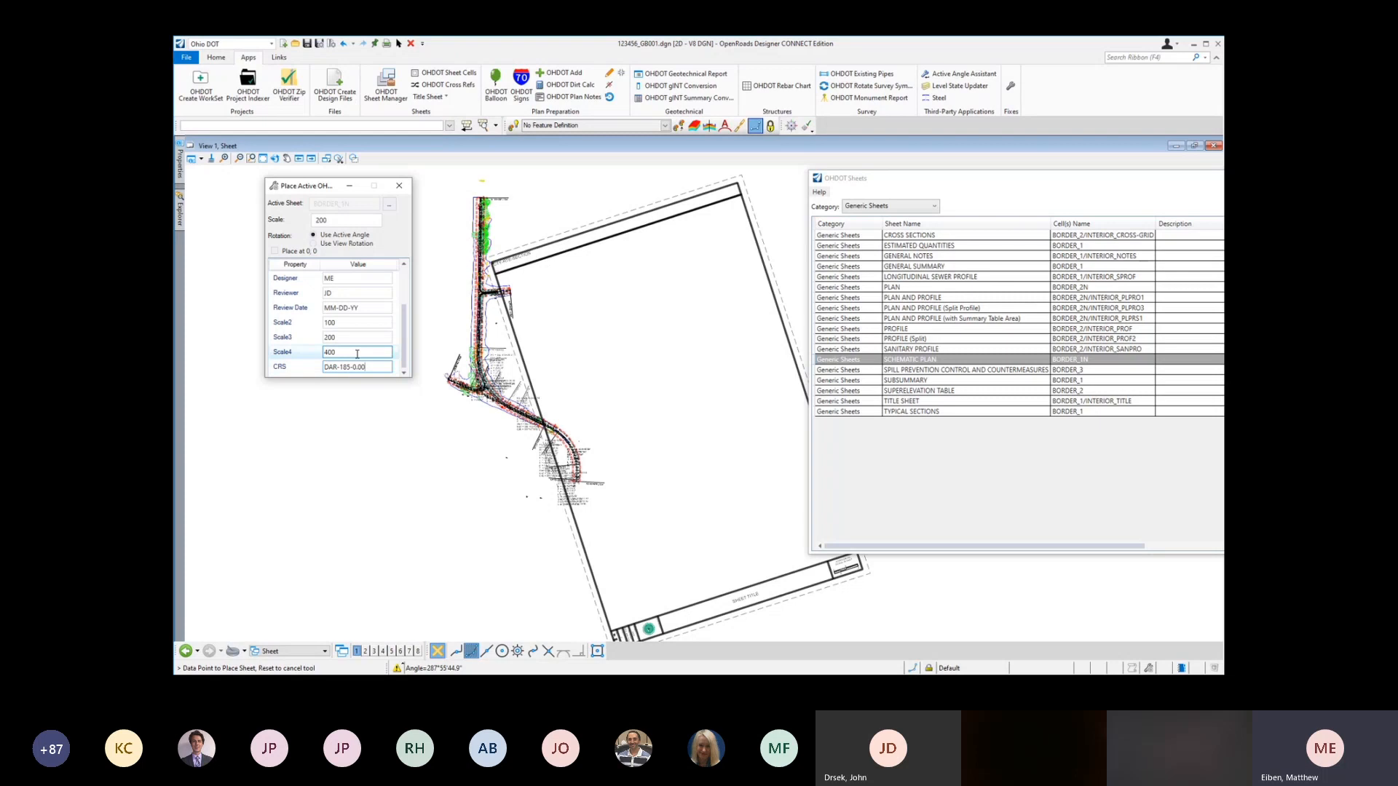
scroll(680, 339, down, 1)
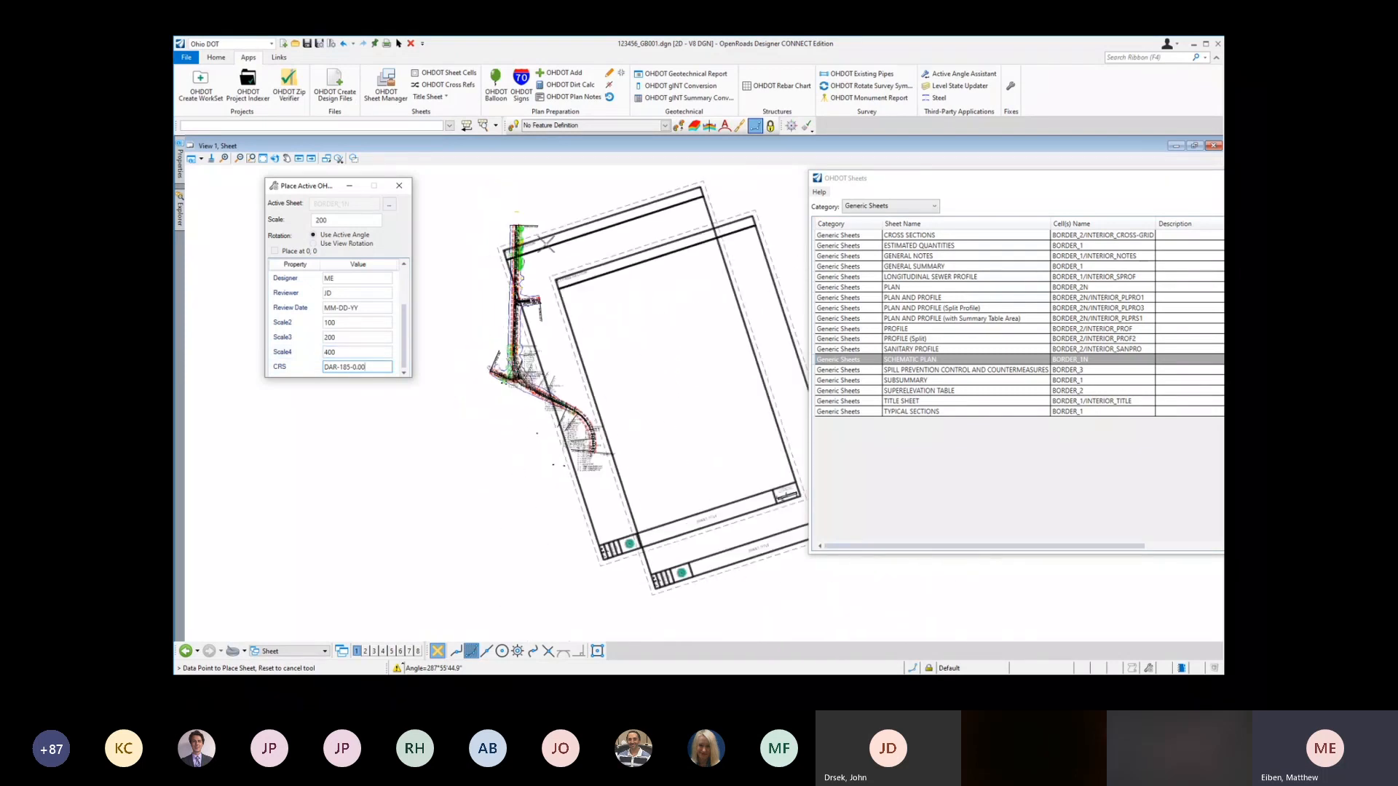
scroll(596, 252, down, 1)
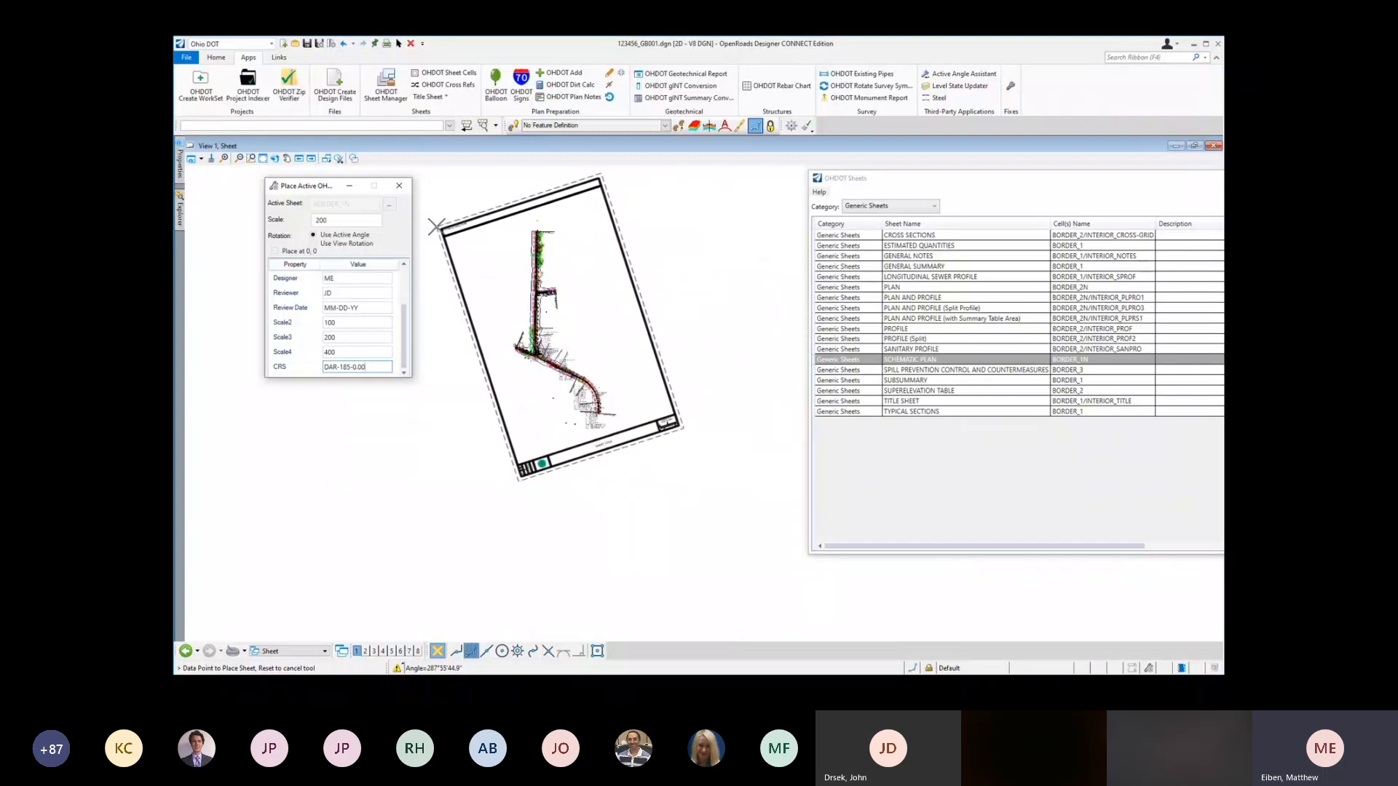
click(440, 226)
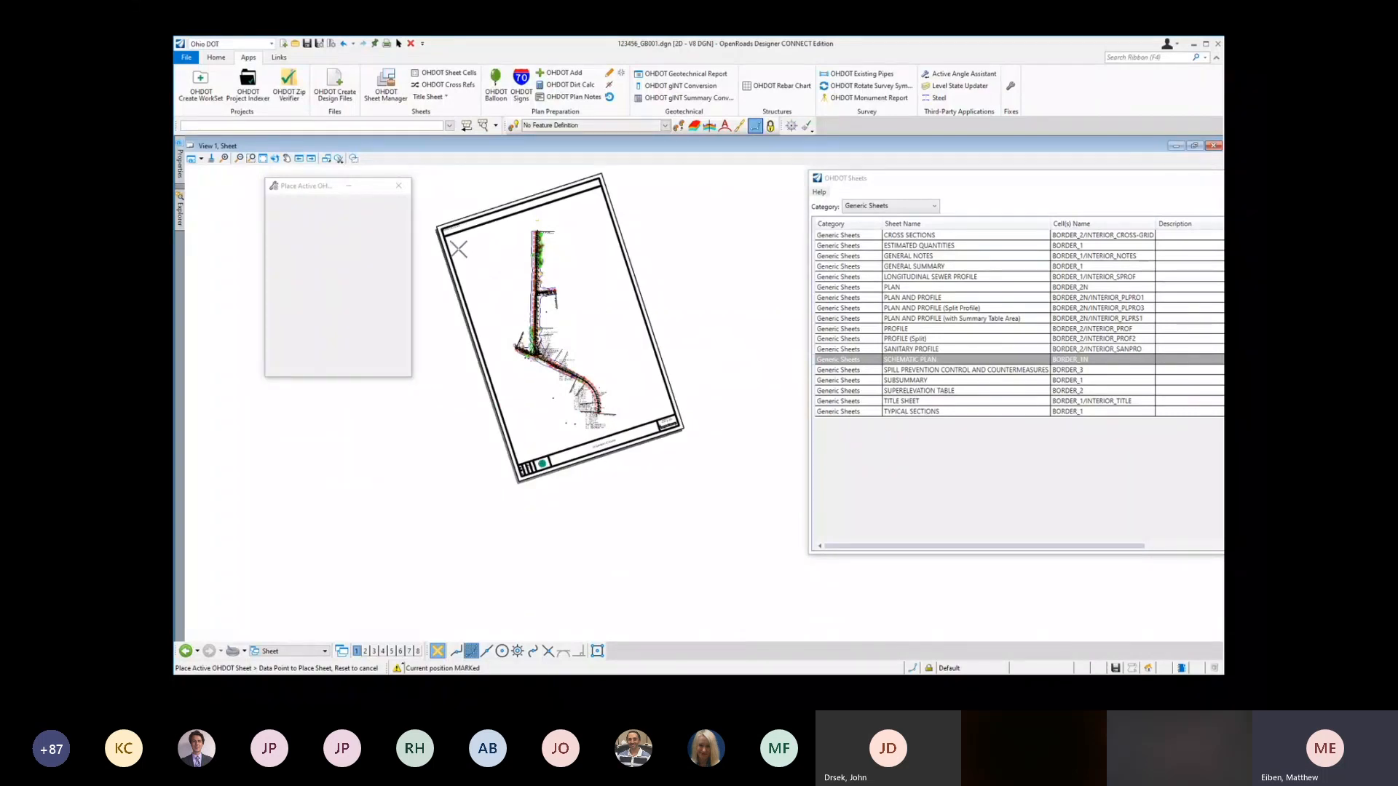
right_click(615, 247)
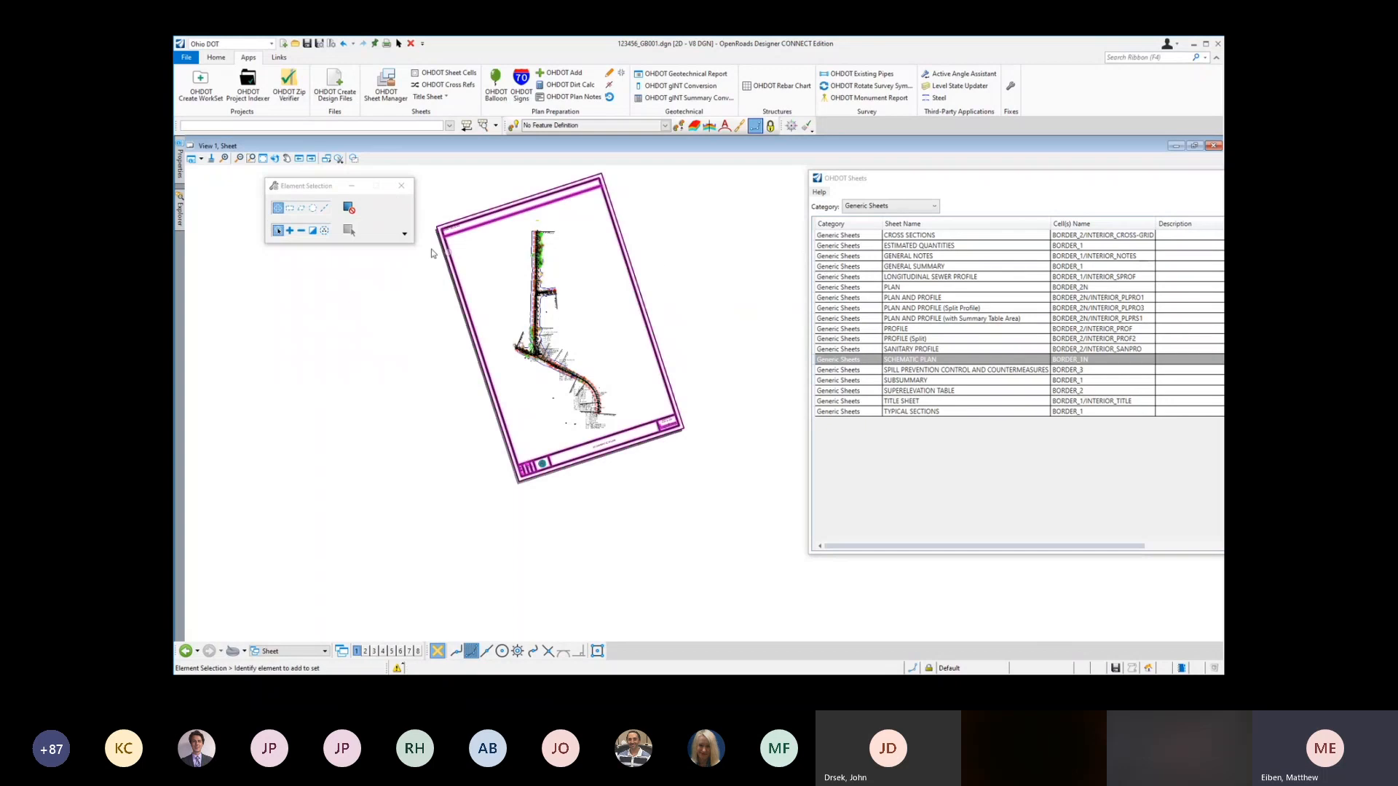
Step: Place the north arrow cell NARROW at active angle 0 and X and Y scale 1, southeast of the alignment inside the sheet border
click(889, 360)
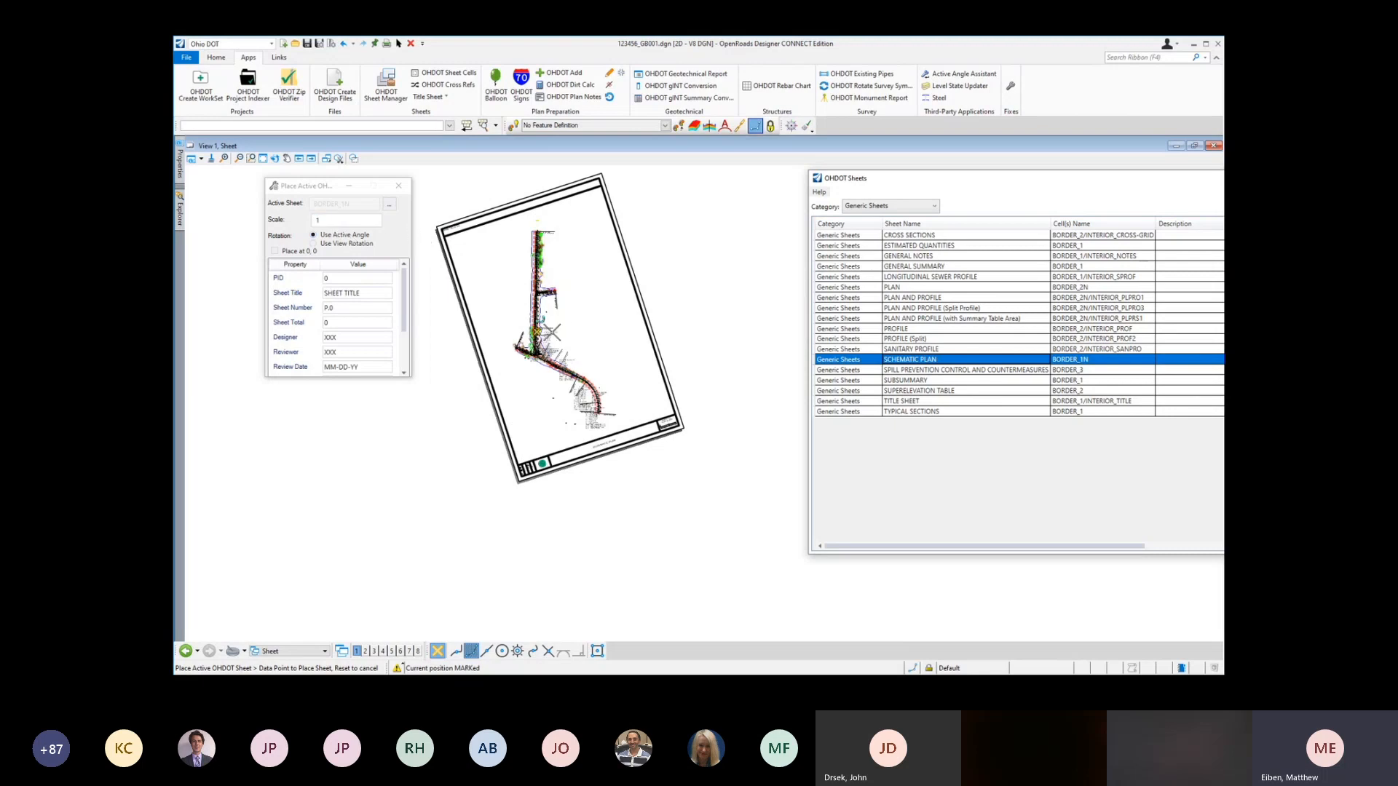
click(592, 306)
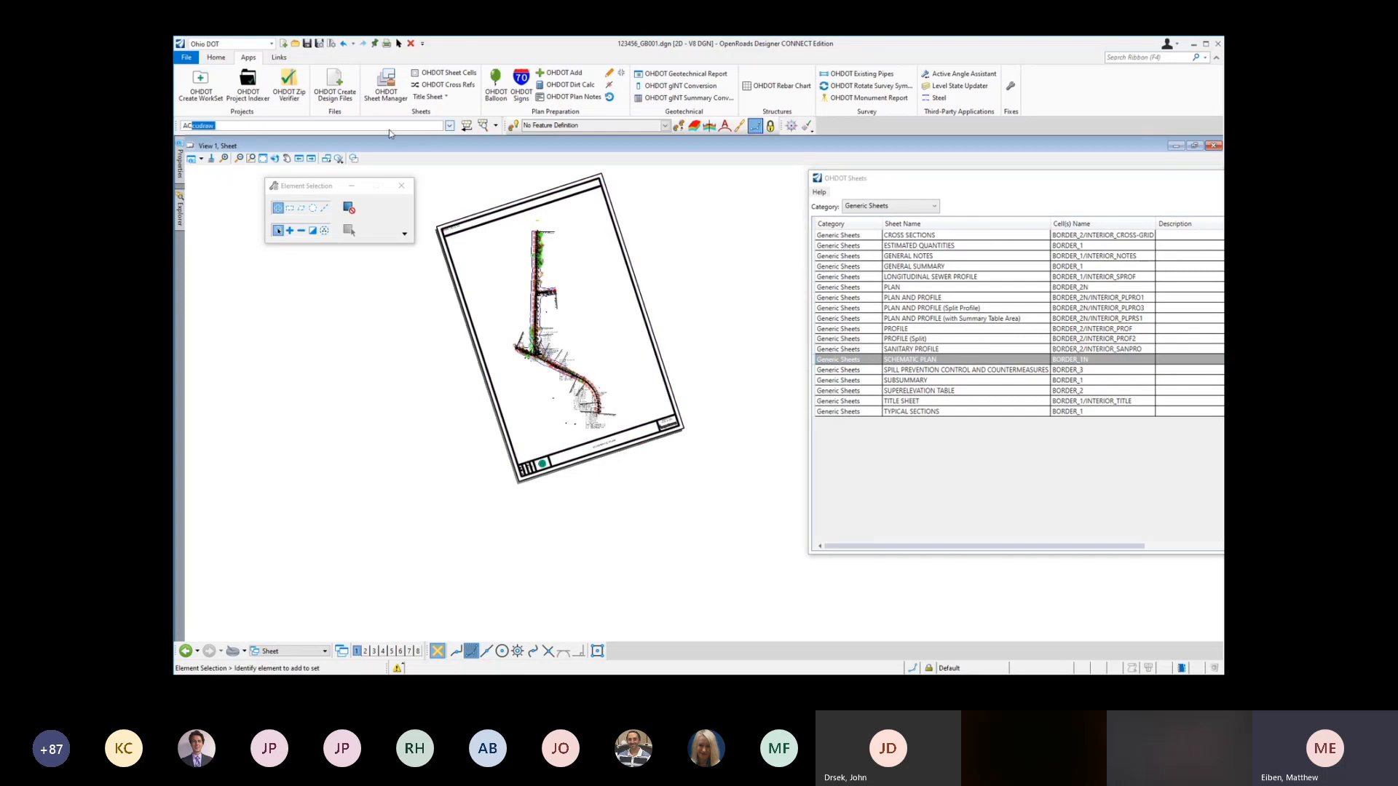
text(=NARROW)
key(Return)
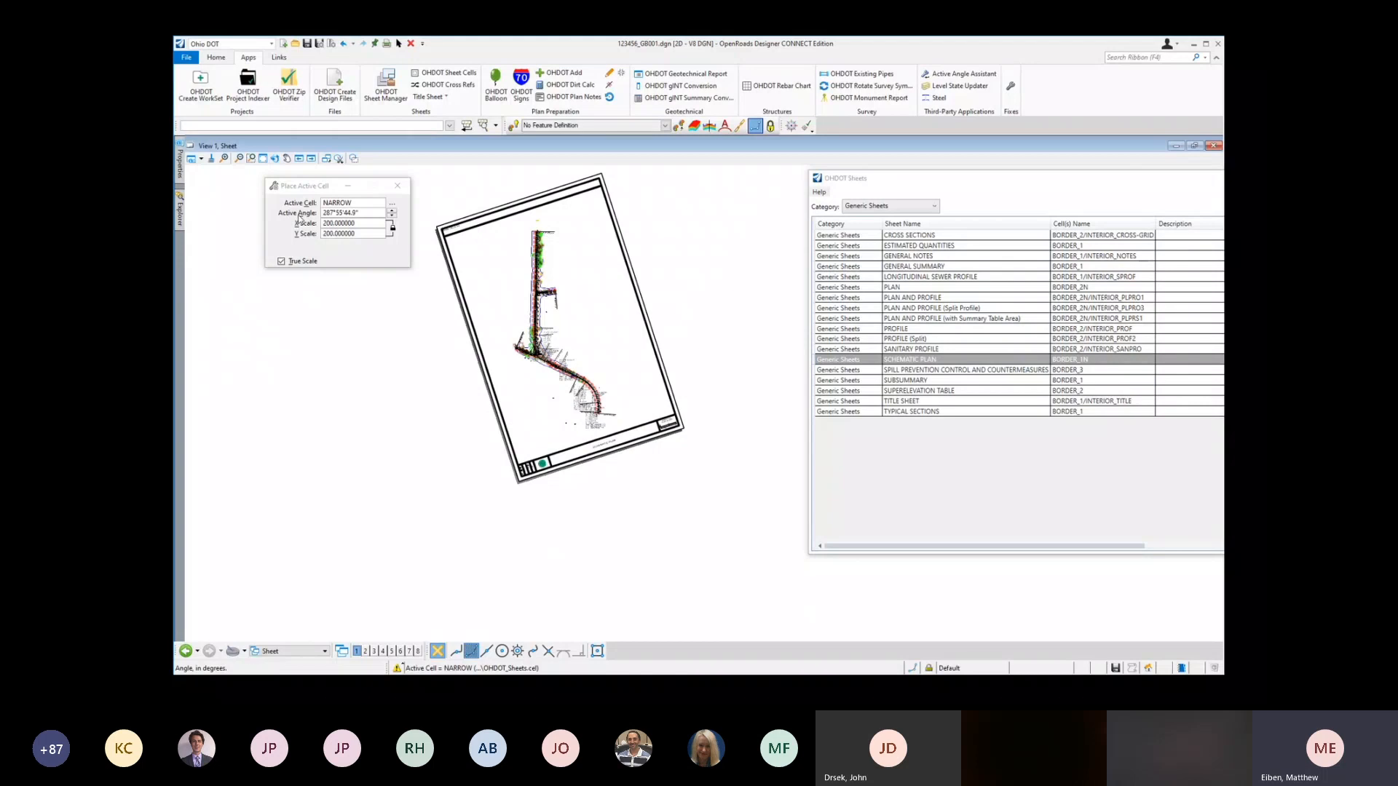
double_click(364, 216)
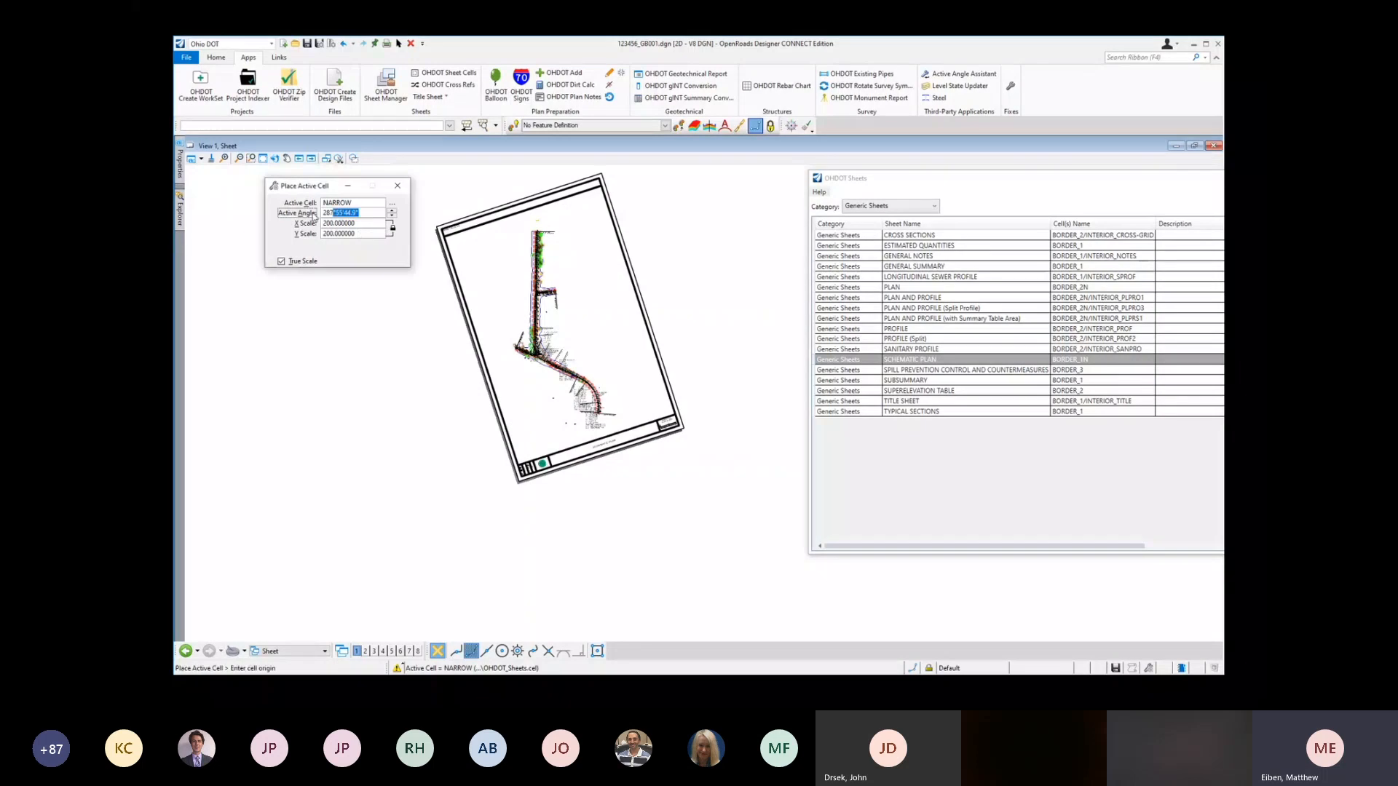
text(0)
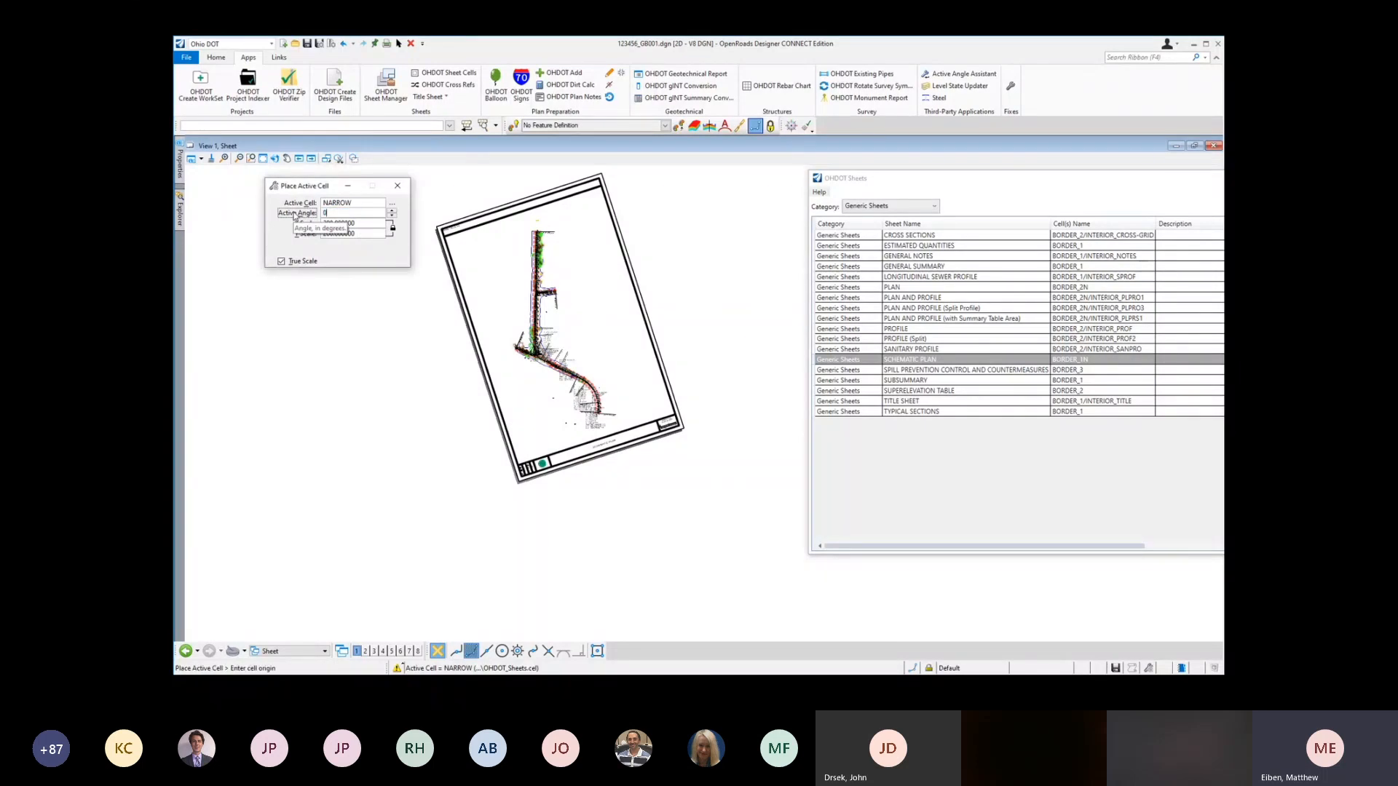
key(Tab)
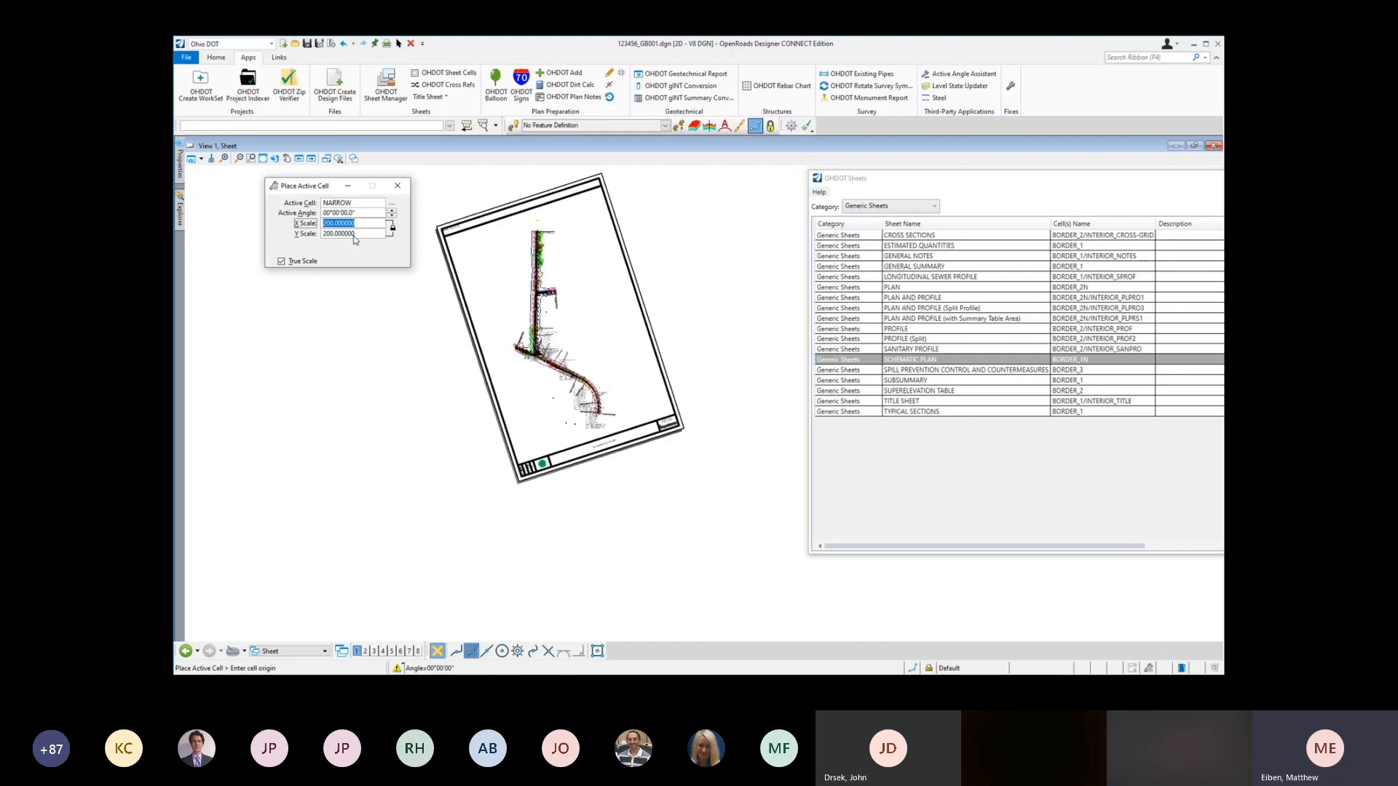
text(1)
key(Tab)
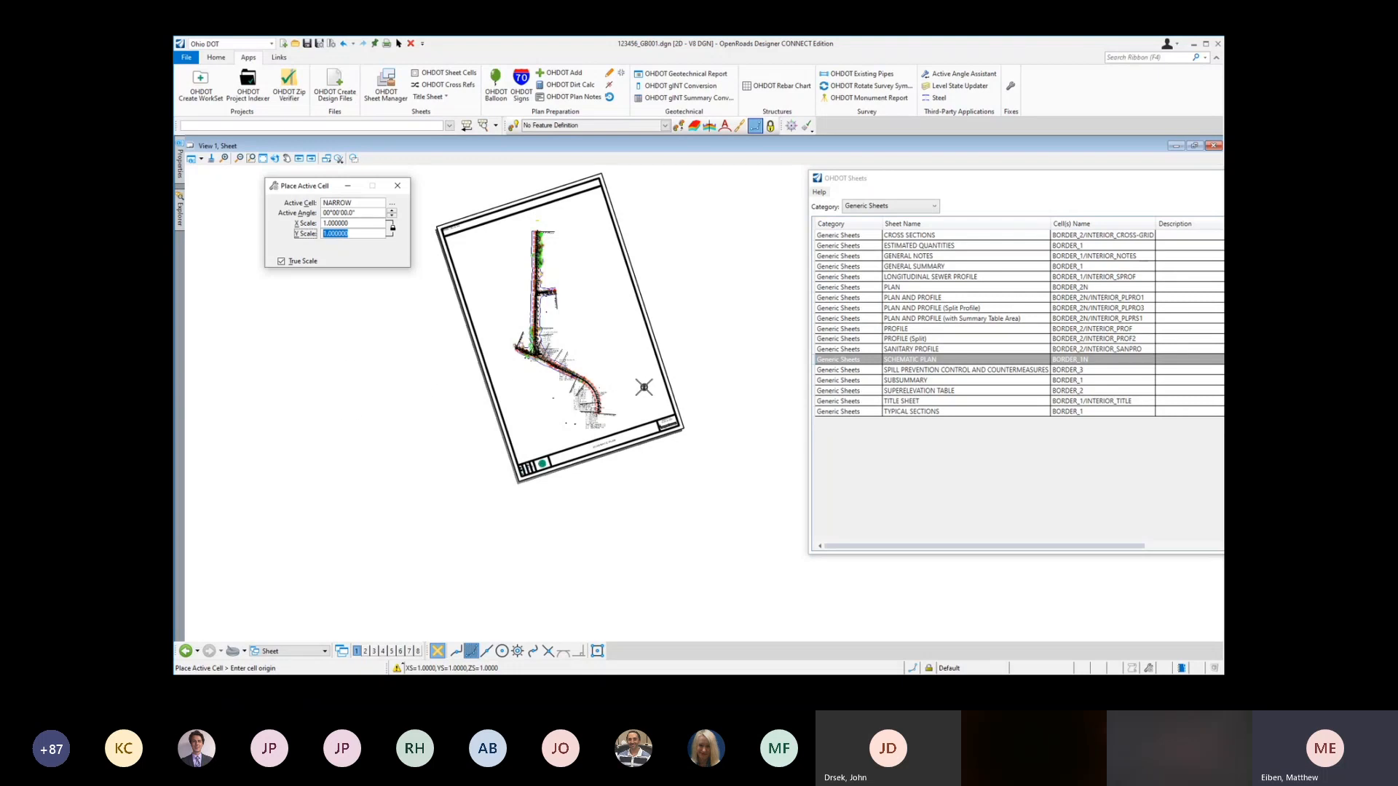
key(Escape)
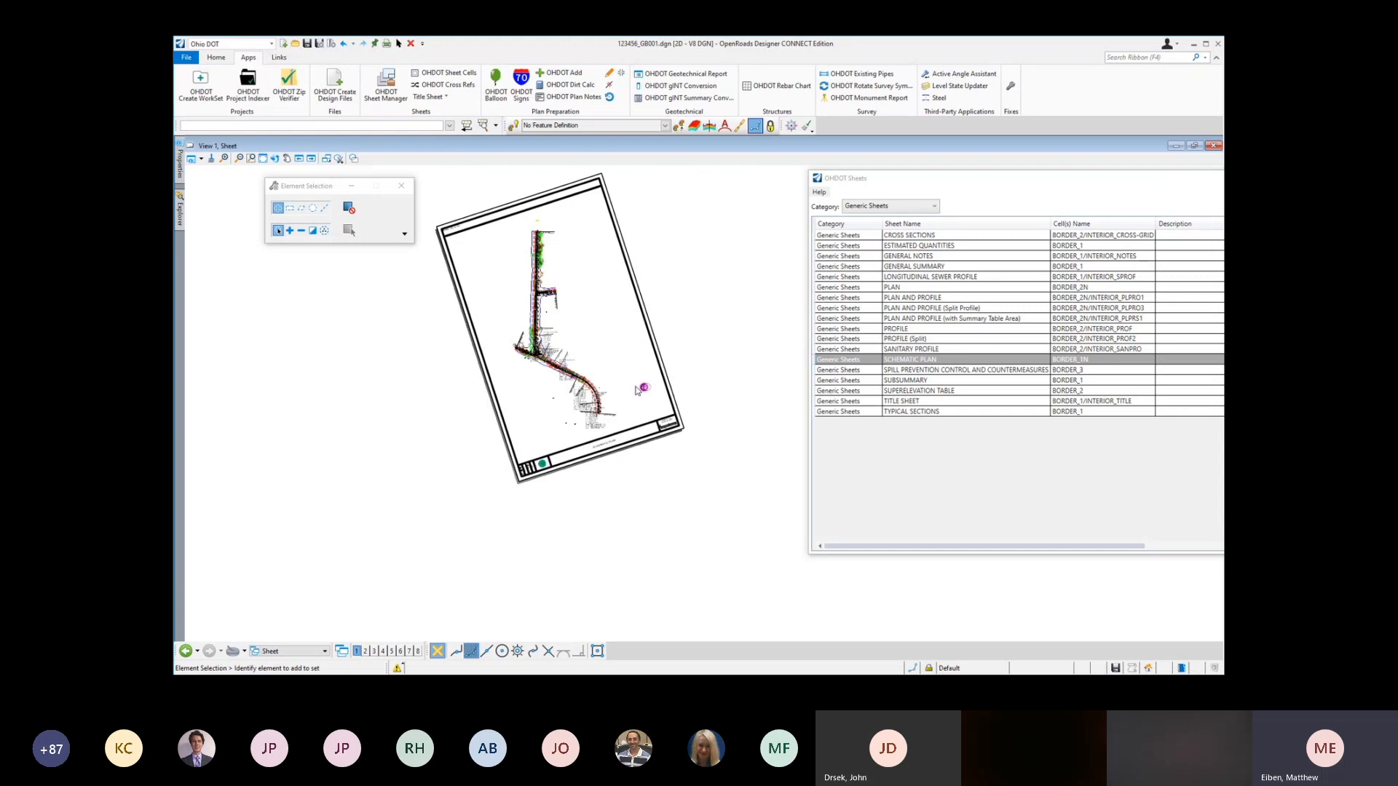
Step: Rotate the view by two points along the sheet border's long edge, fit the view, and close the OHDOT Sheets list
scroll(638, 390, up, 2)
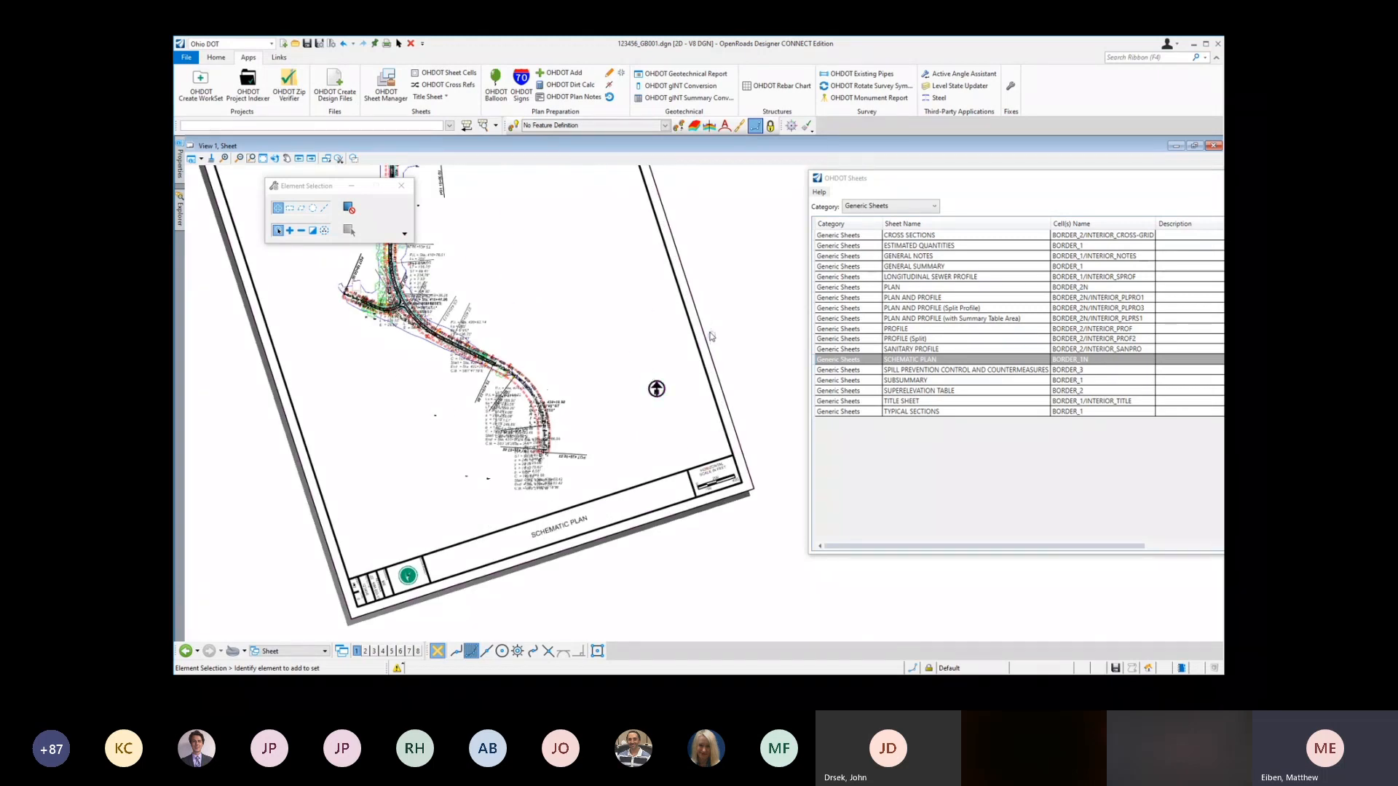
scroll(699, 321, down, 4)
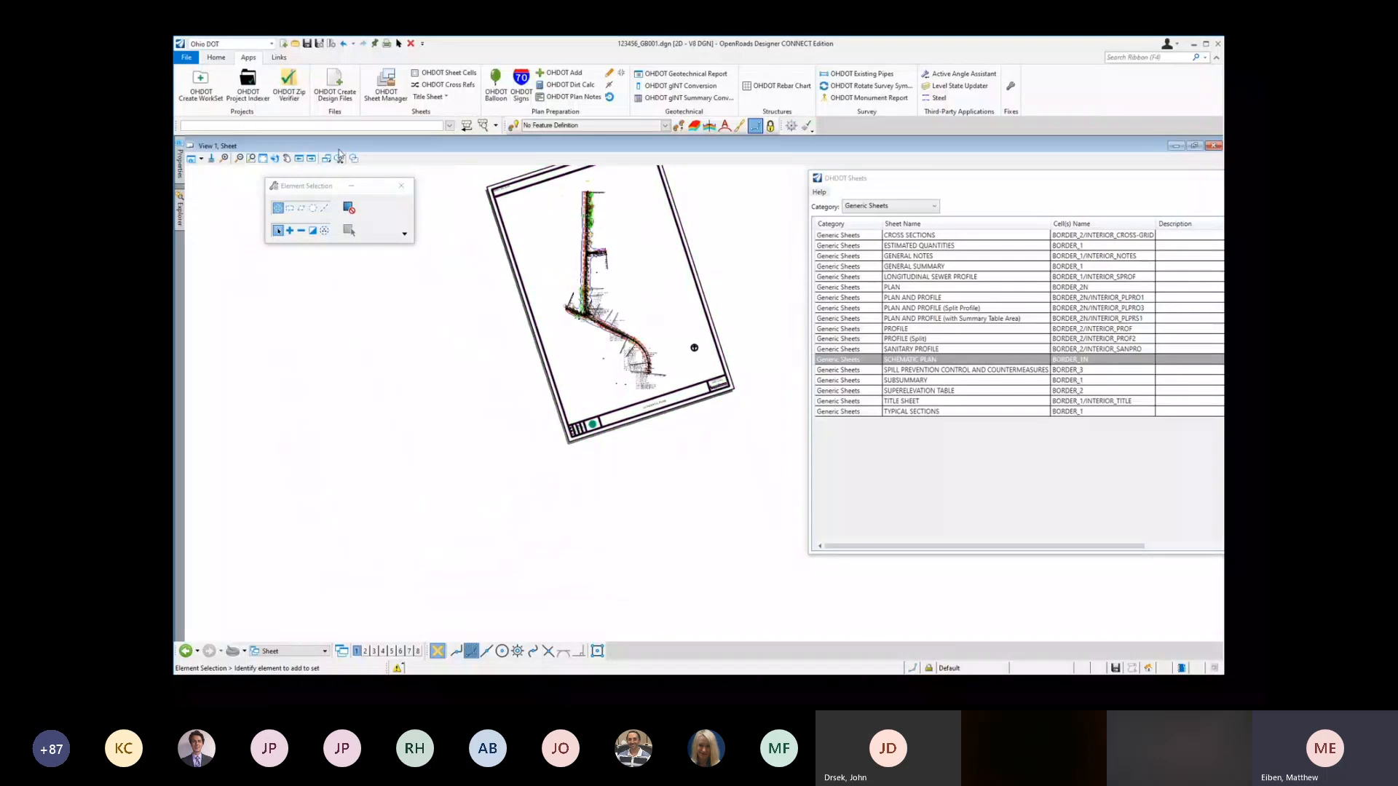
click(275, 159)
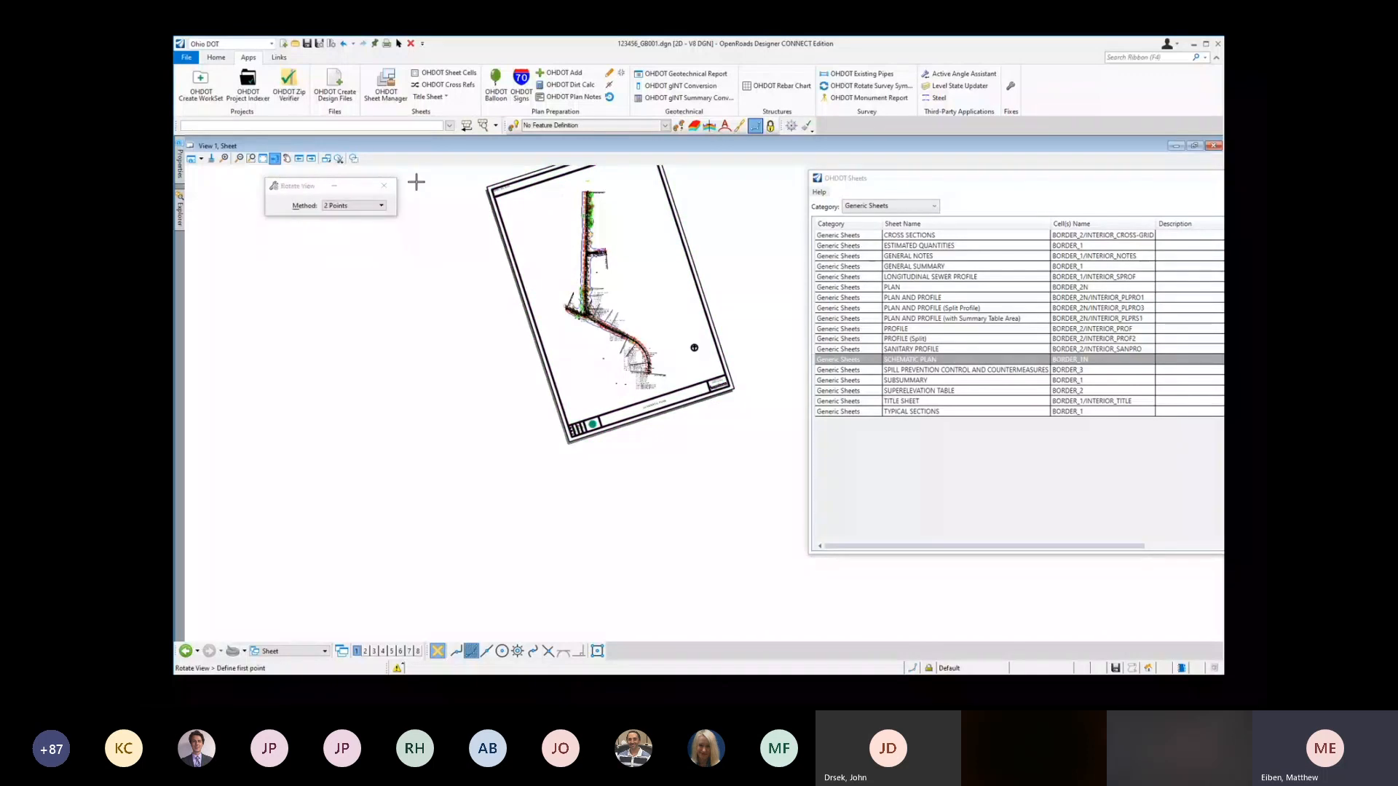
click(485, 213)
click(568, 436)
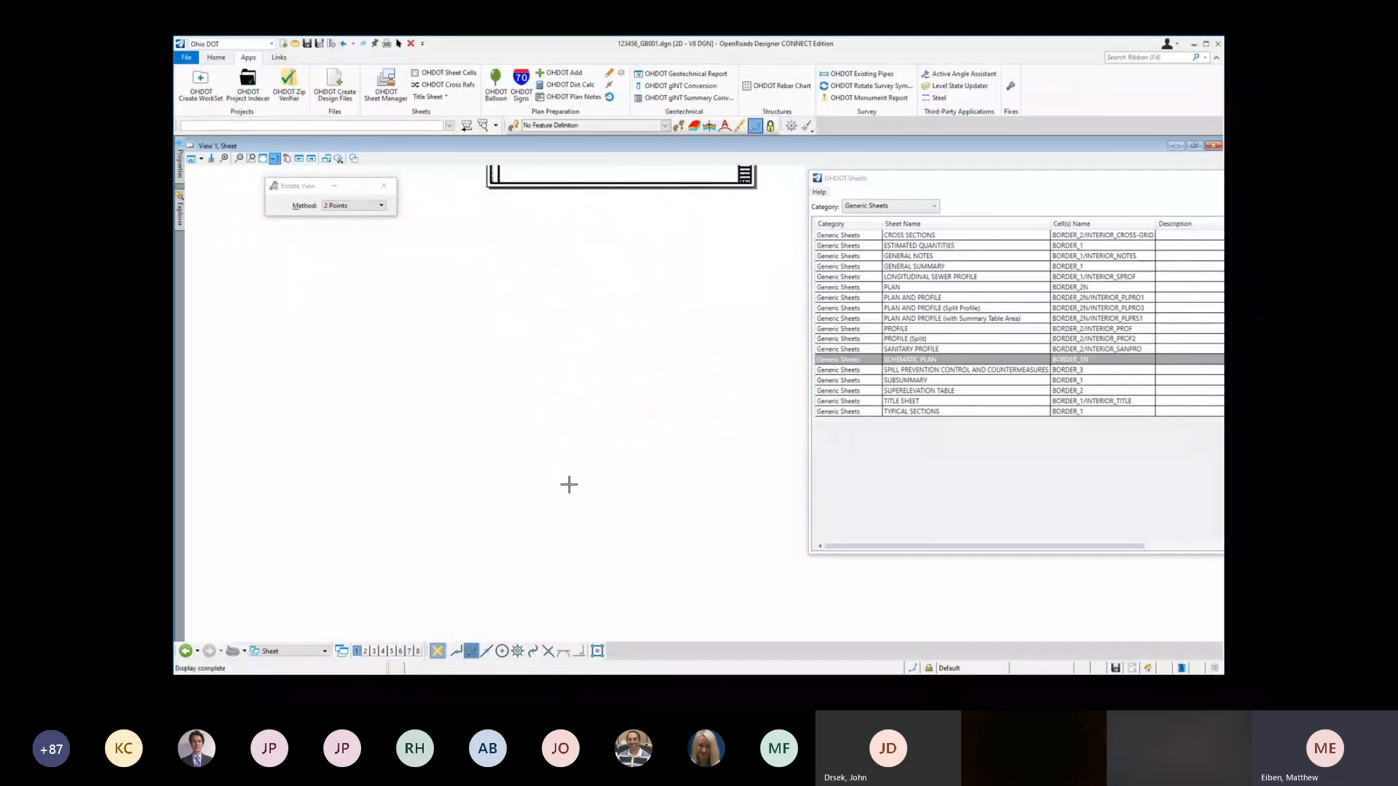
click(263, 158)
drag(1114, 183, 781, 180)
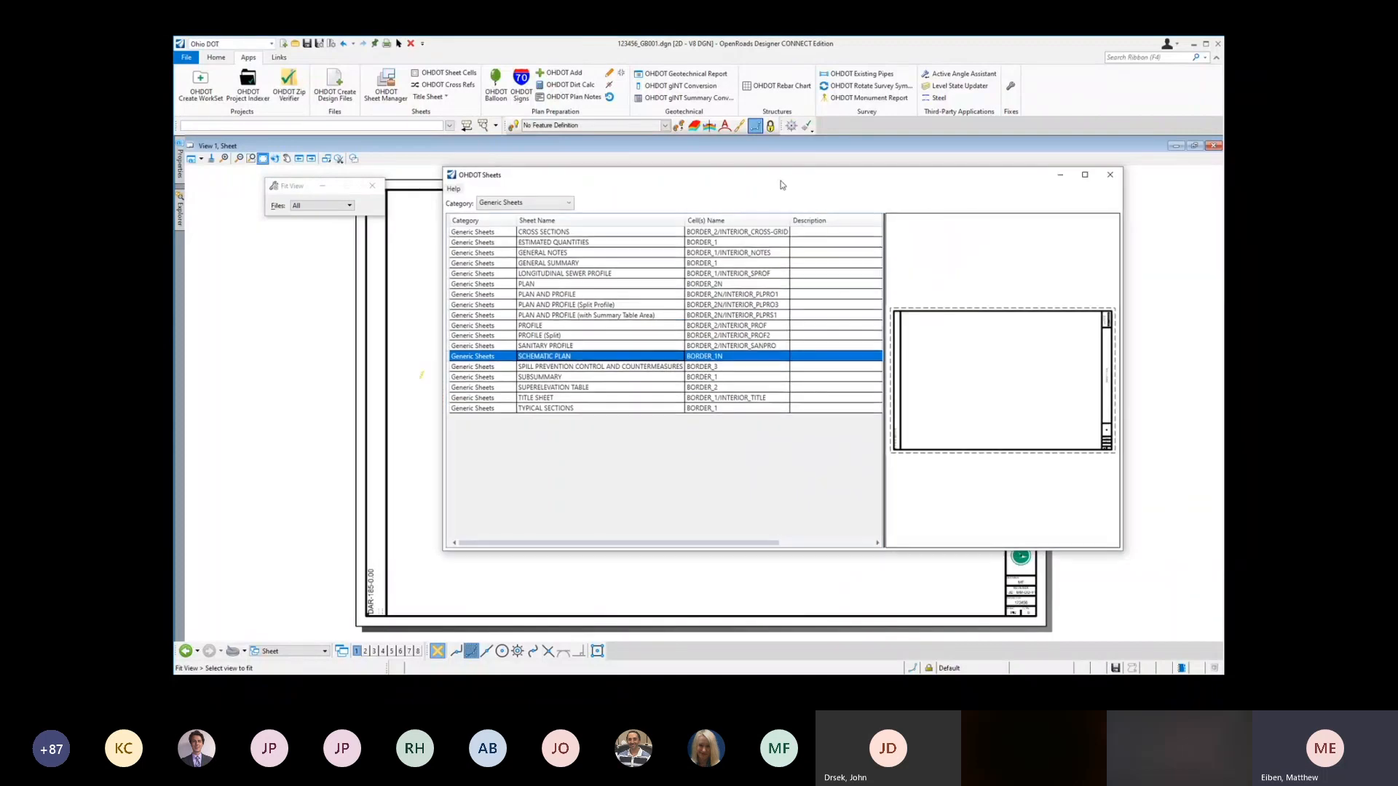
click(1108, 176)
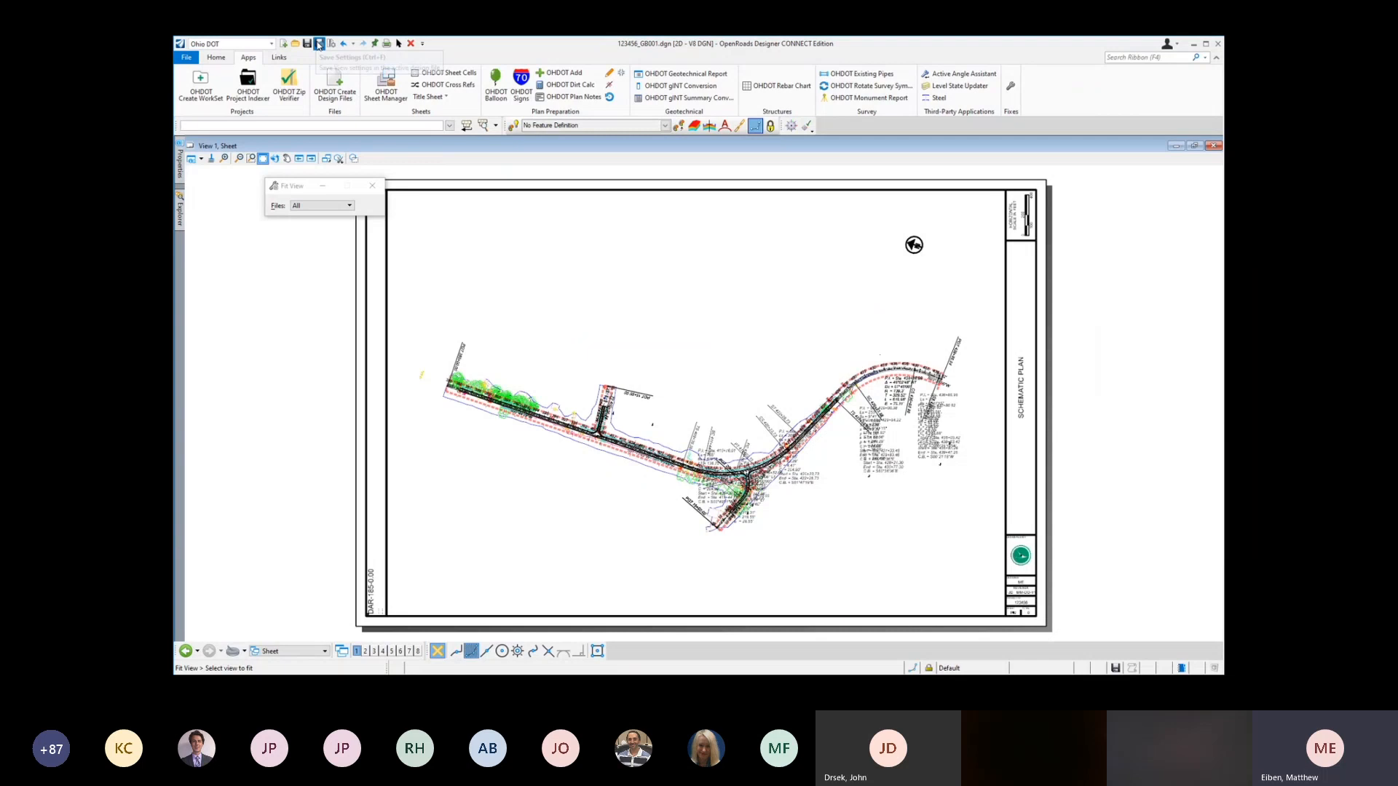
Step: Save the sheet file's settings and open the Level Display for View 1
click(319, 45)
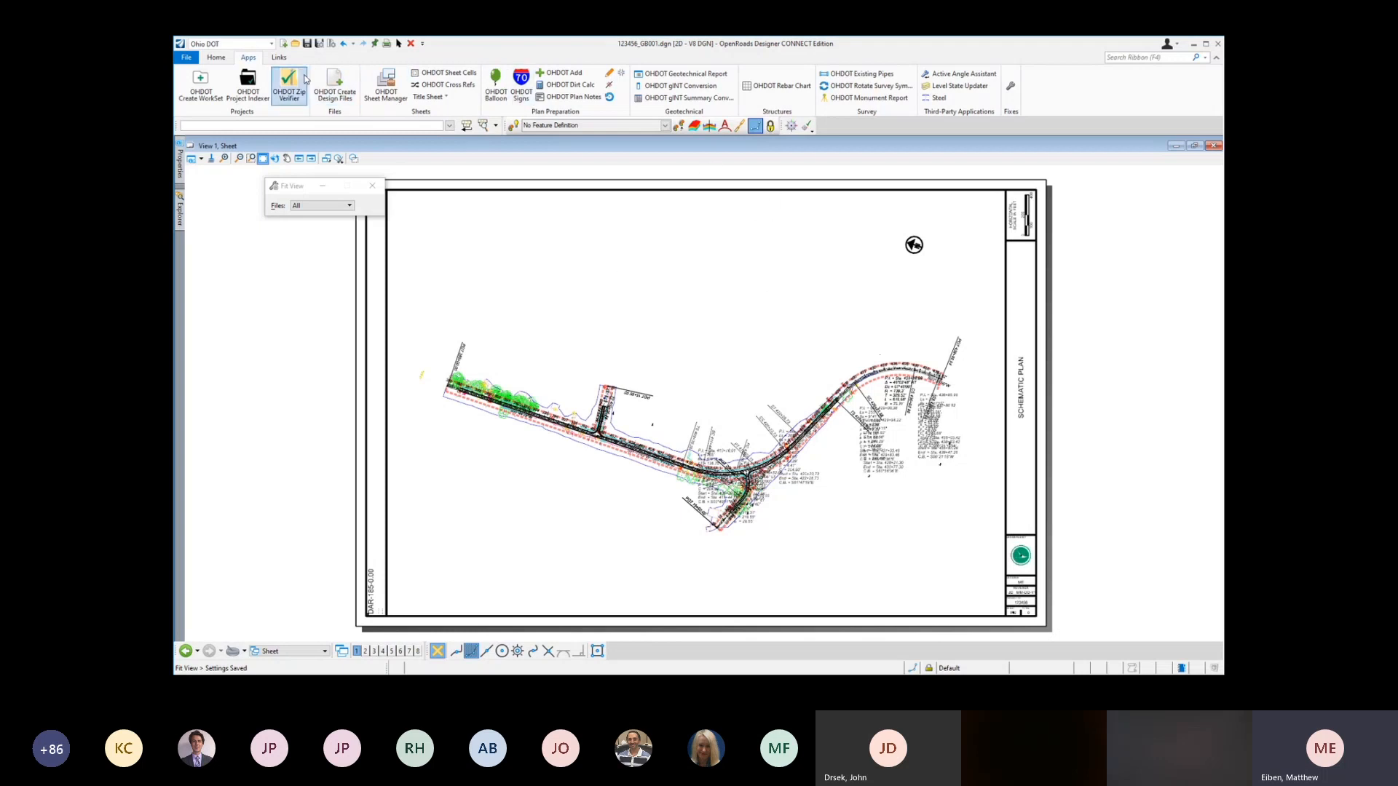
click(216, 58)
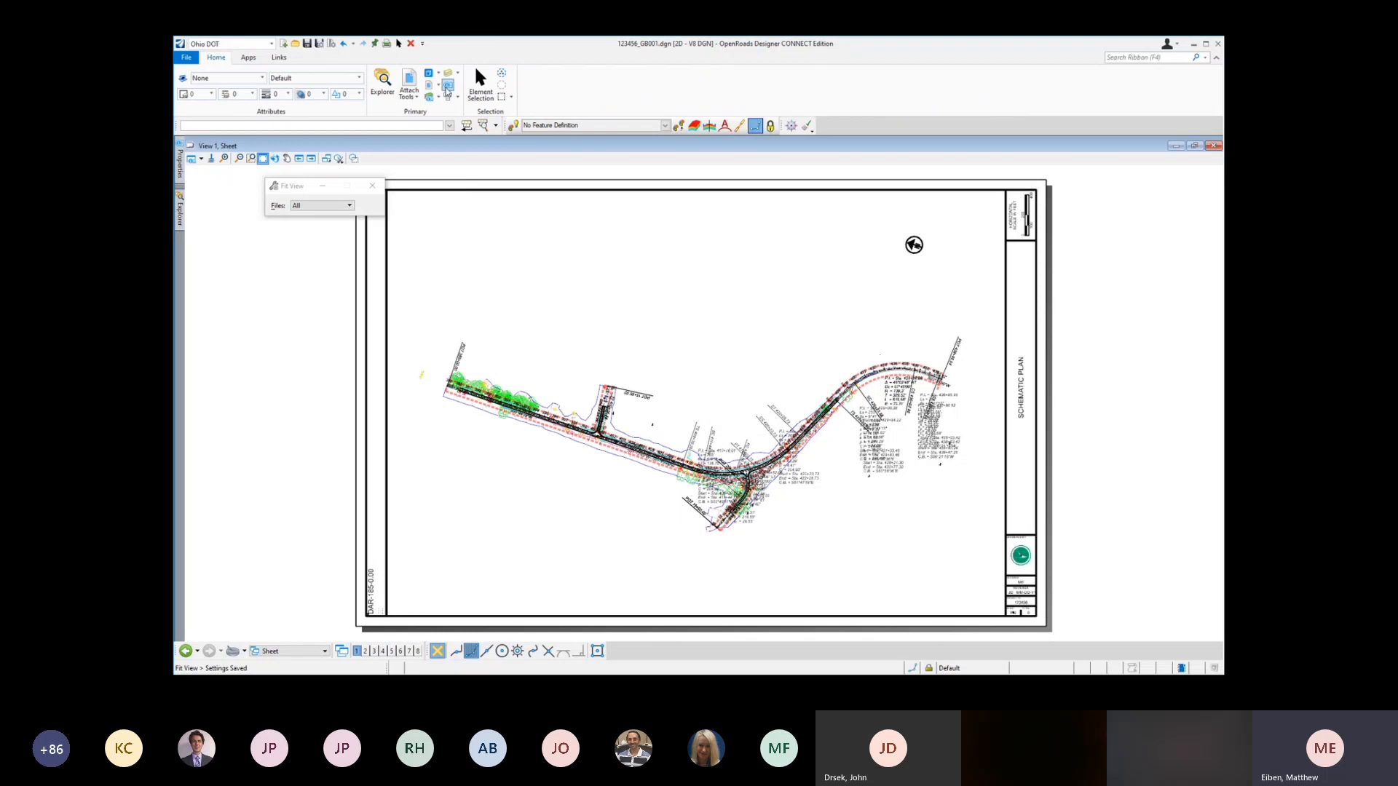
click(445, 75)
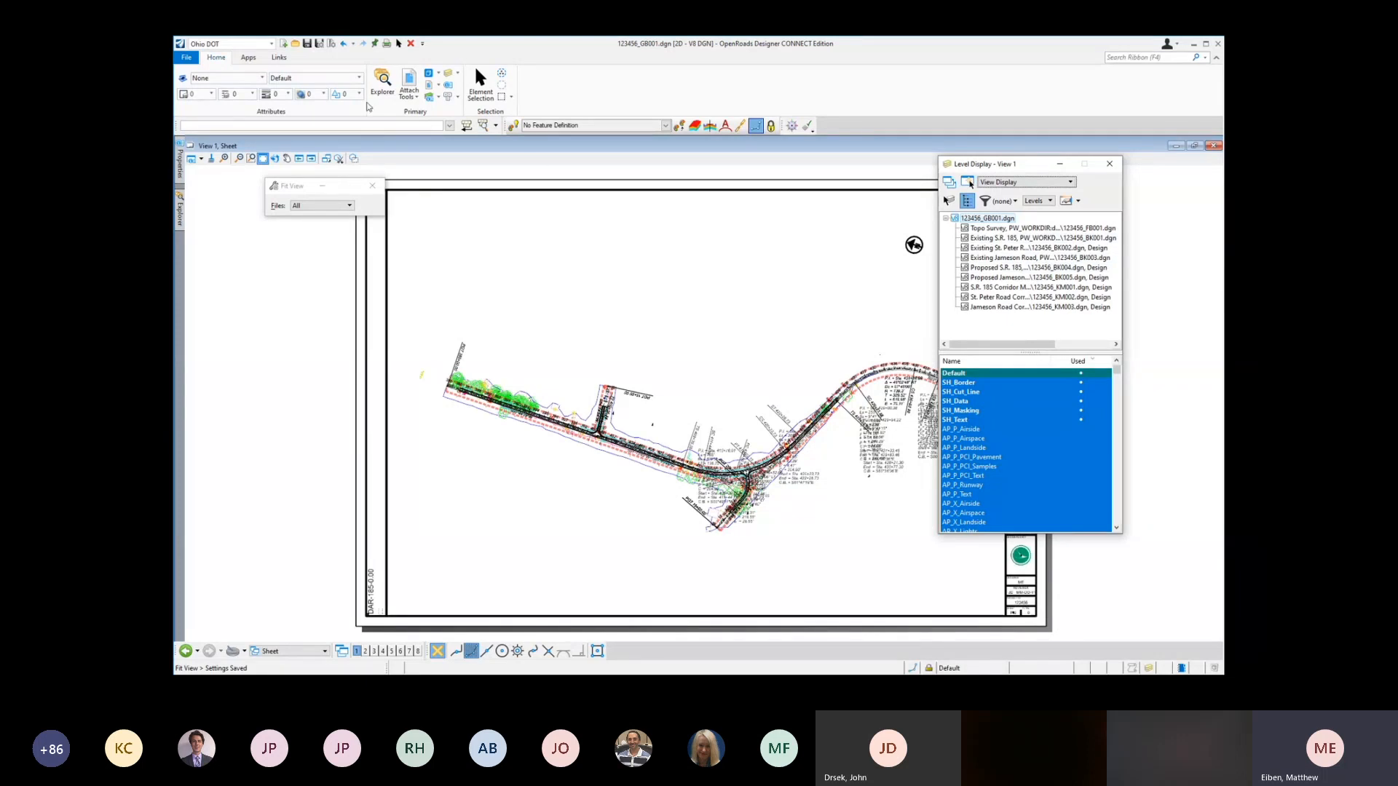
Step: Review the list of attached references beside the sheet view and close it
click(423, 80)
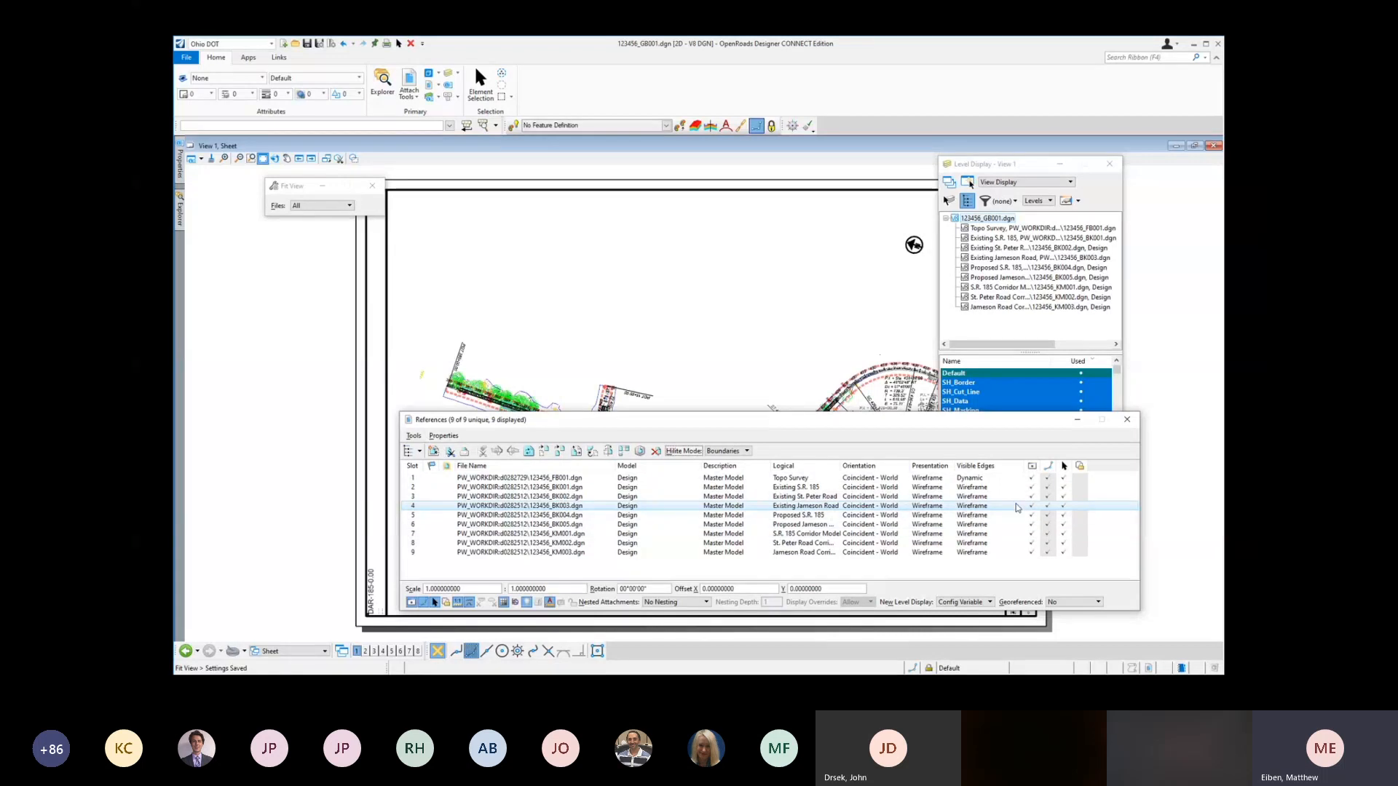
drag(923, 423, 898, 535)
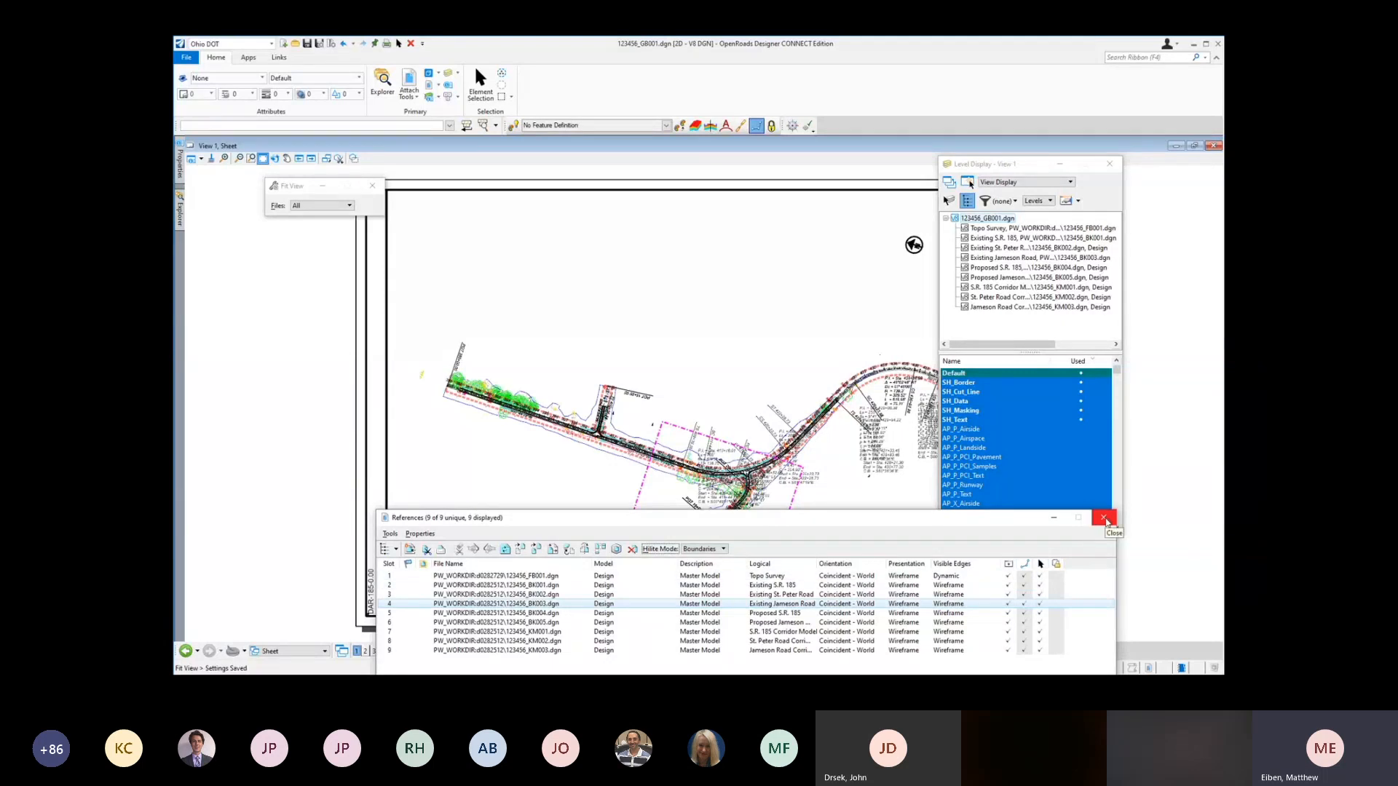
click(1104, 520)
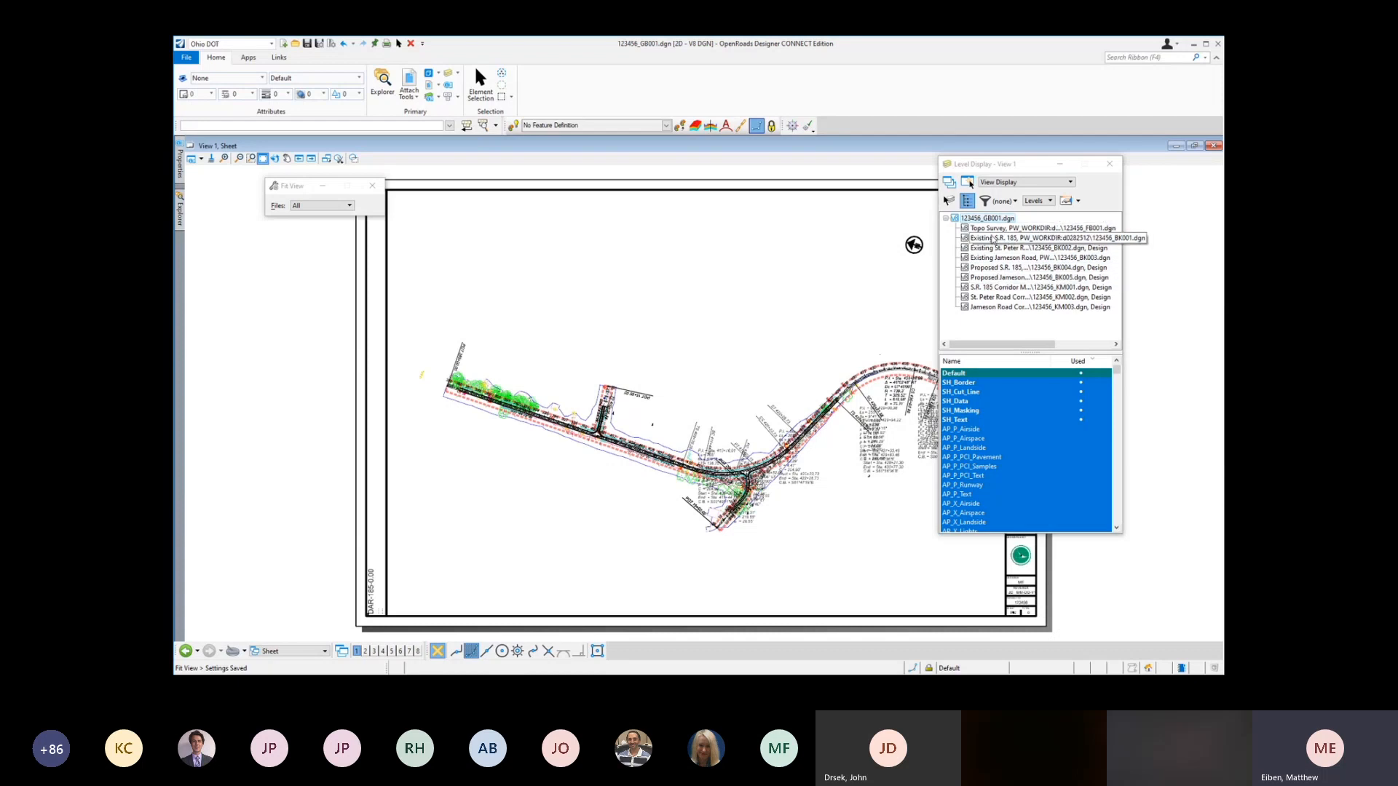
Step: In the Topo Survey reference, turn off the scratch, survey, utility, vegetation and ground line levels
click(994, 227)
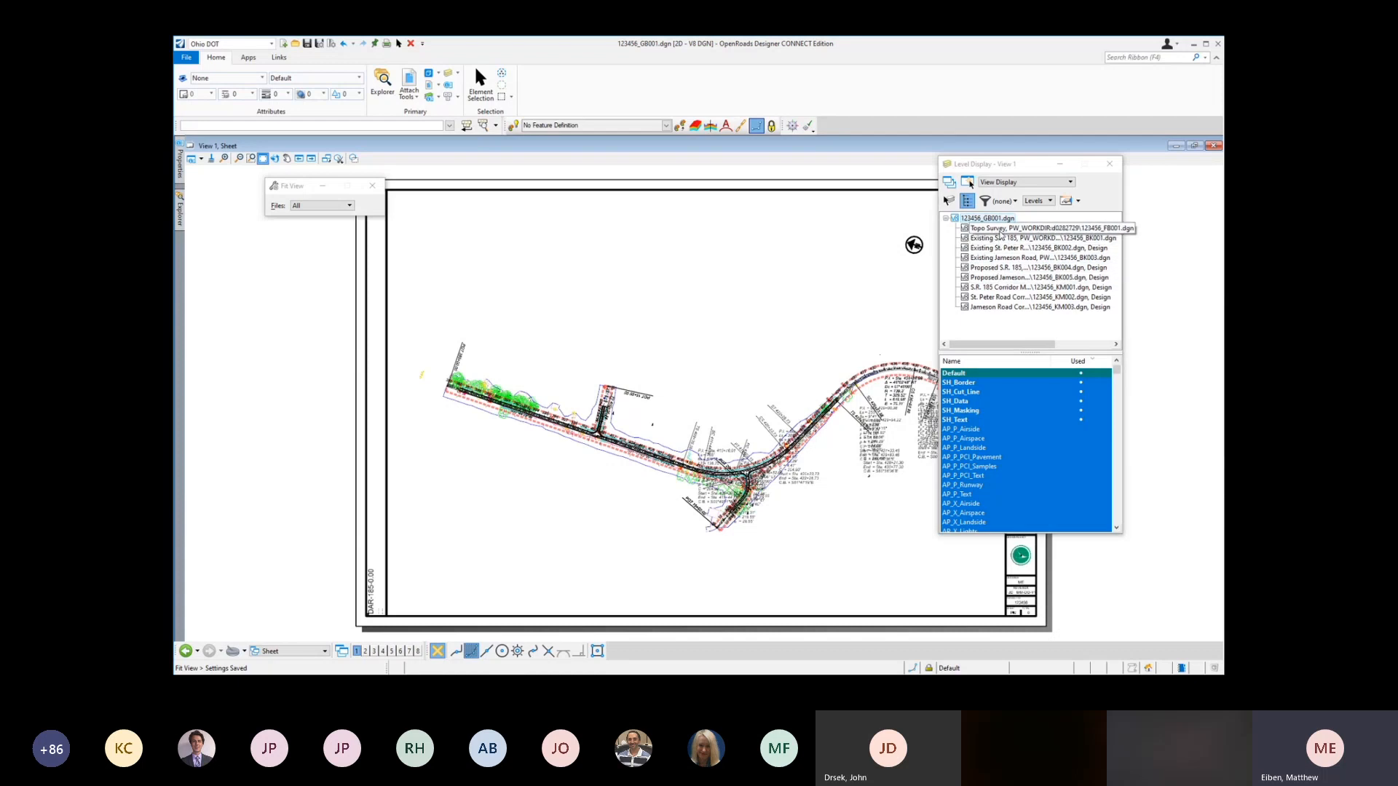
drag(1113, 407, 962, 382)
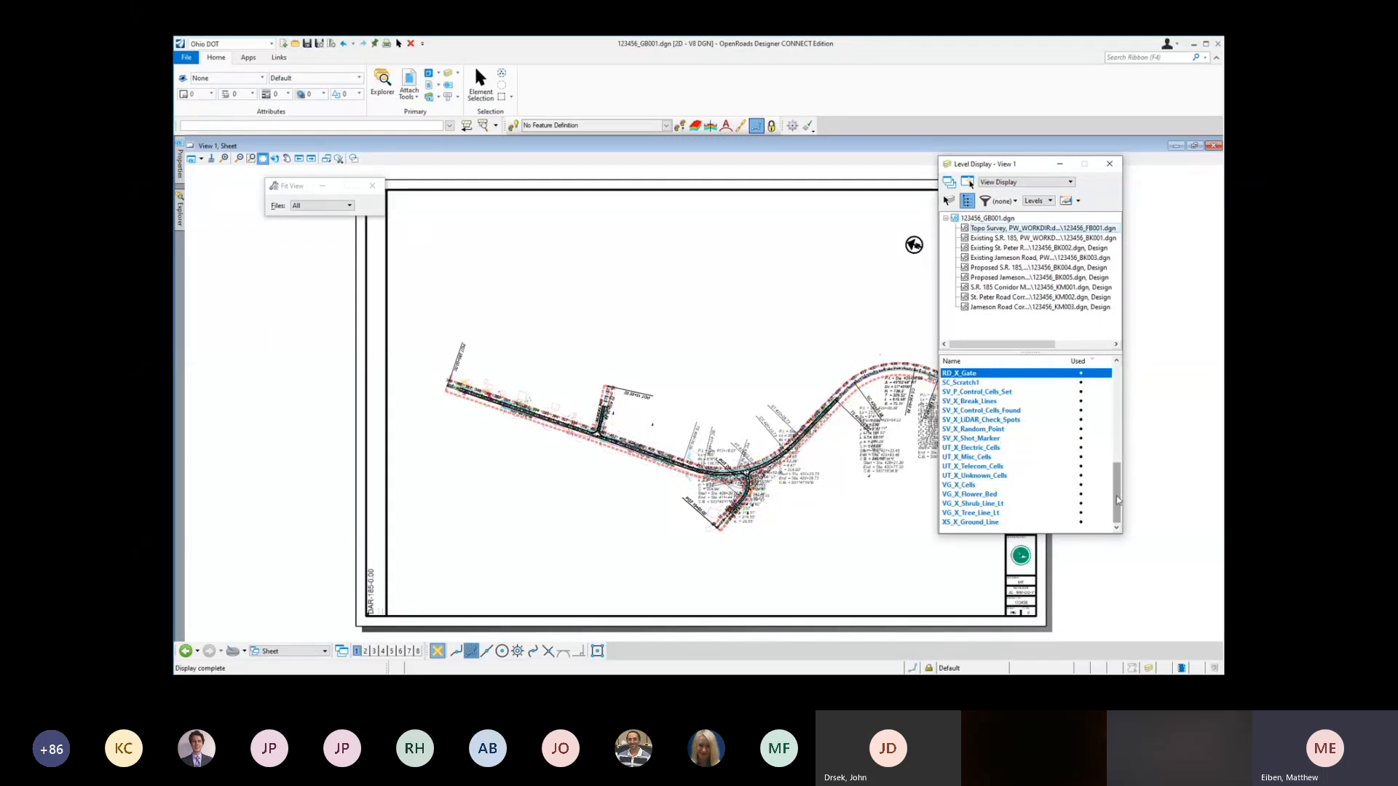
drag(1118, 500, 1118, 492)
Step: For the three existing alignment references, turn off the 100 curve data and the 100 and 1000 stations levels, and turn on GE_X_Alignment_500_Stations
click(999, 239)
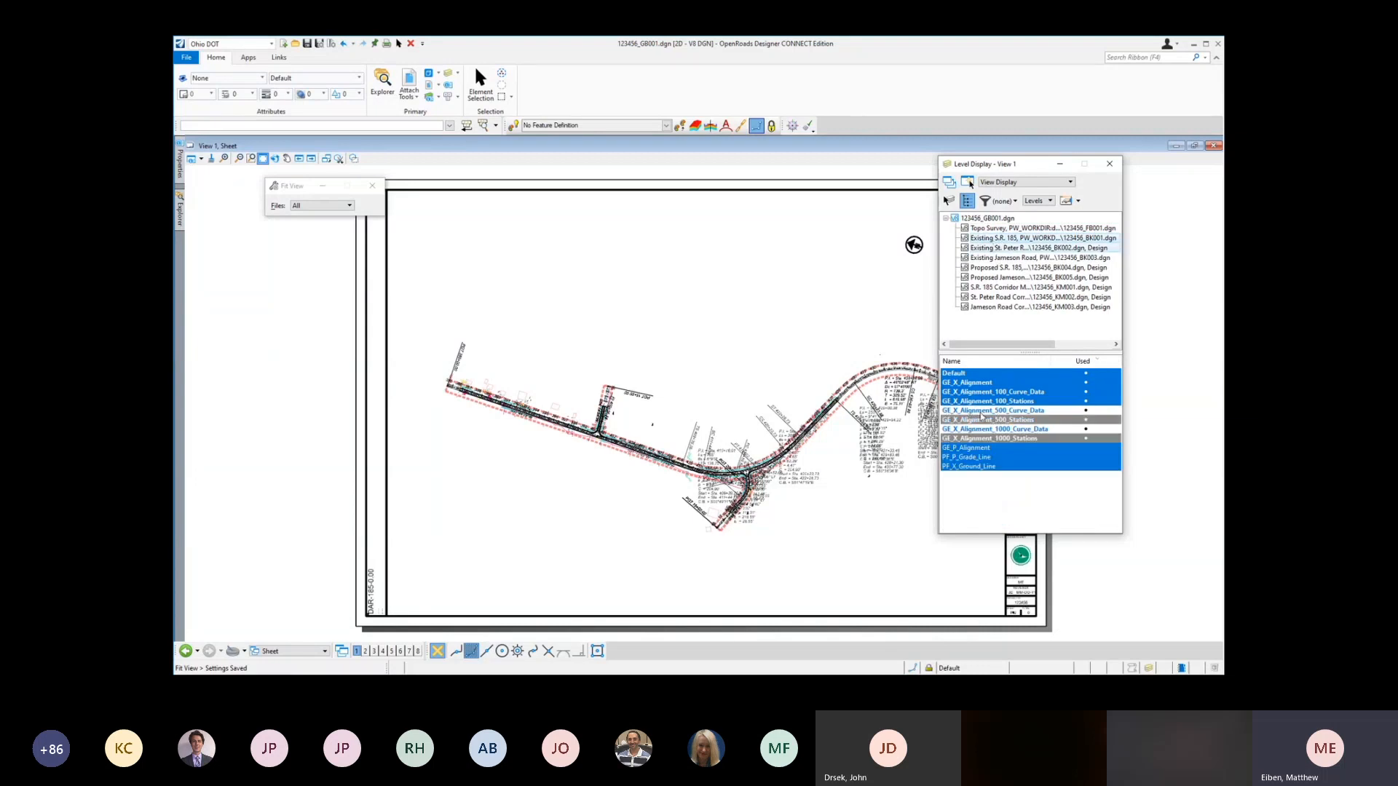
ctrl+click(996, 258)
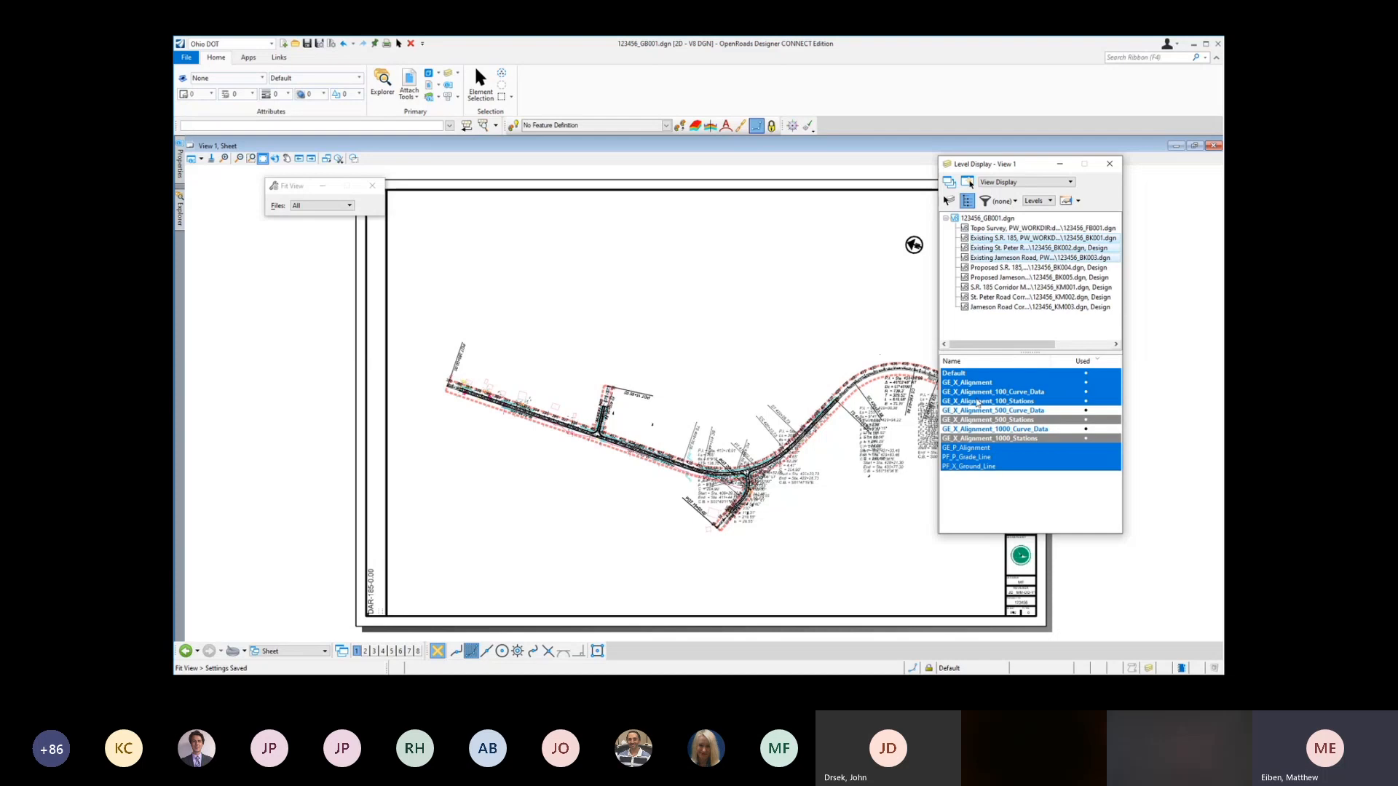
drag(981, 394, 982, 403)
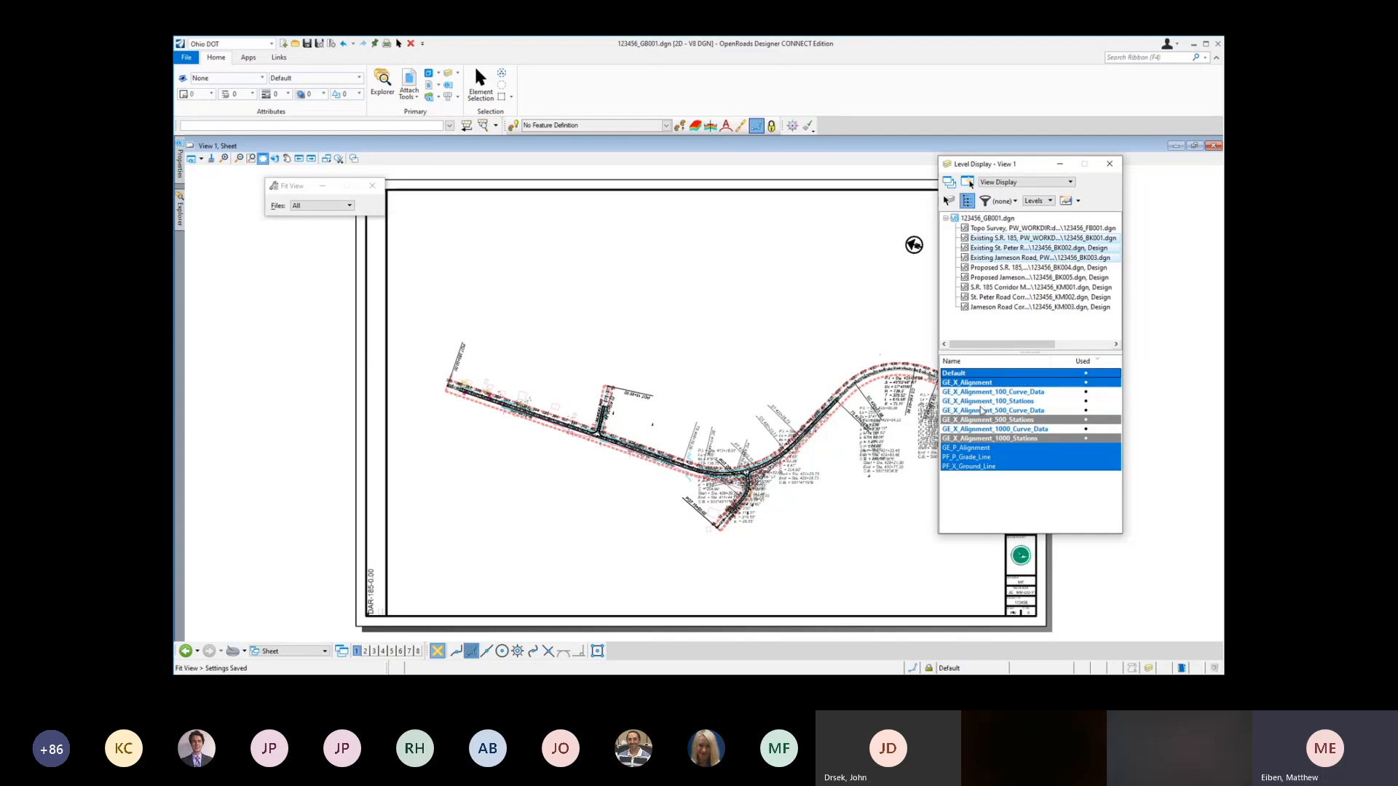
click(1014, 422)
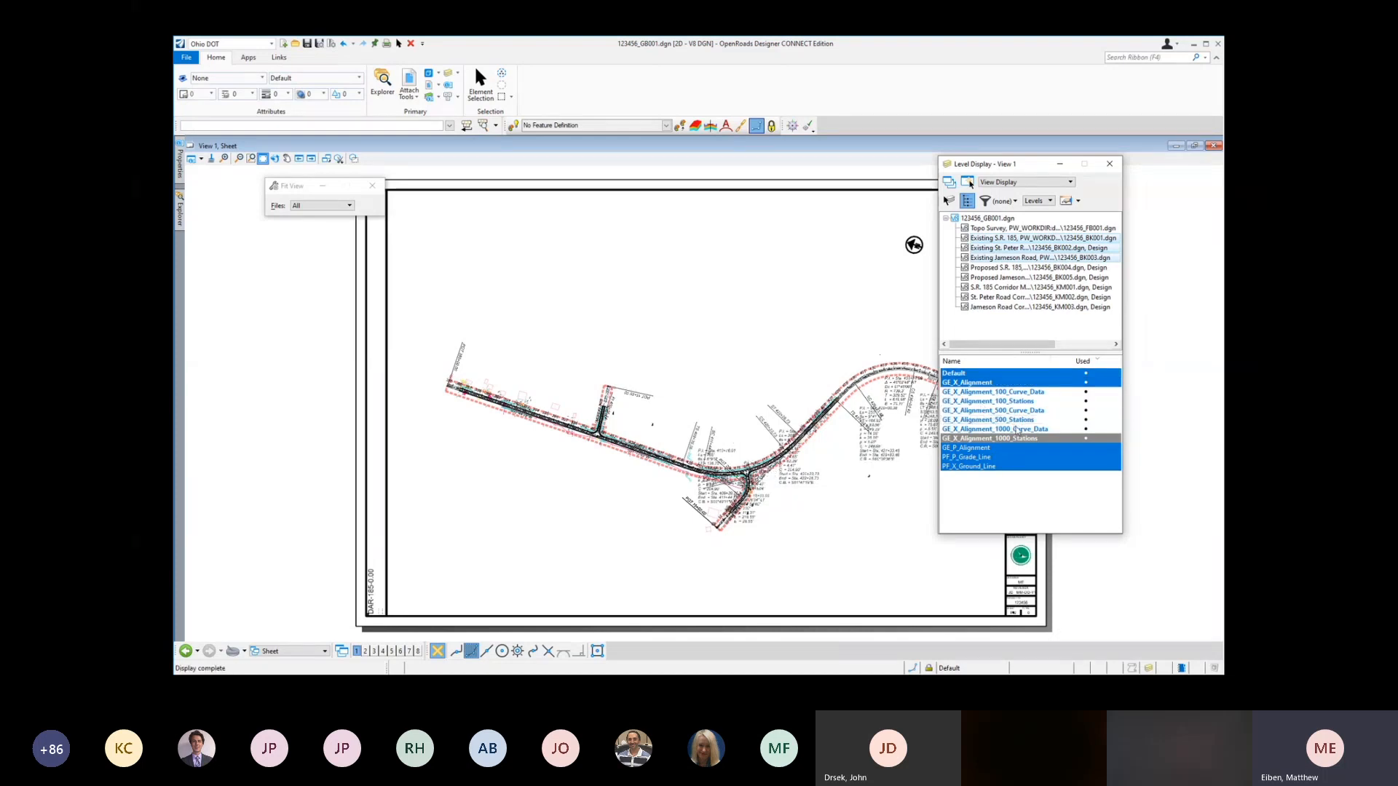
click(1014, 421)
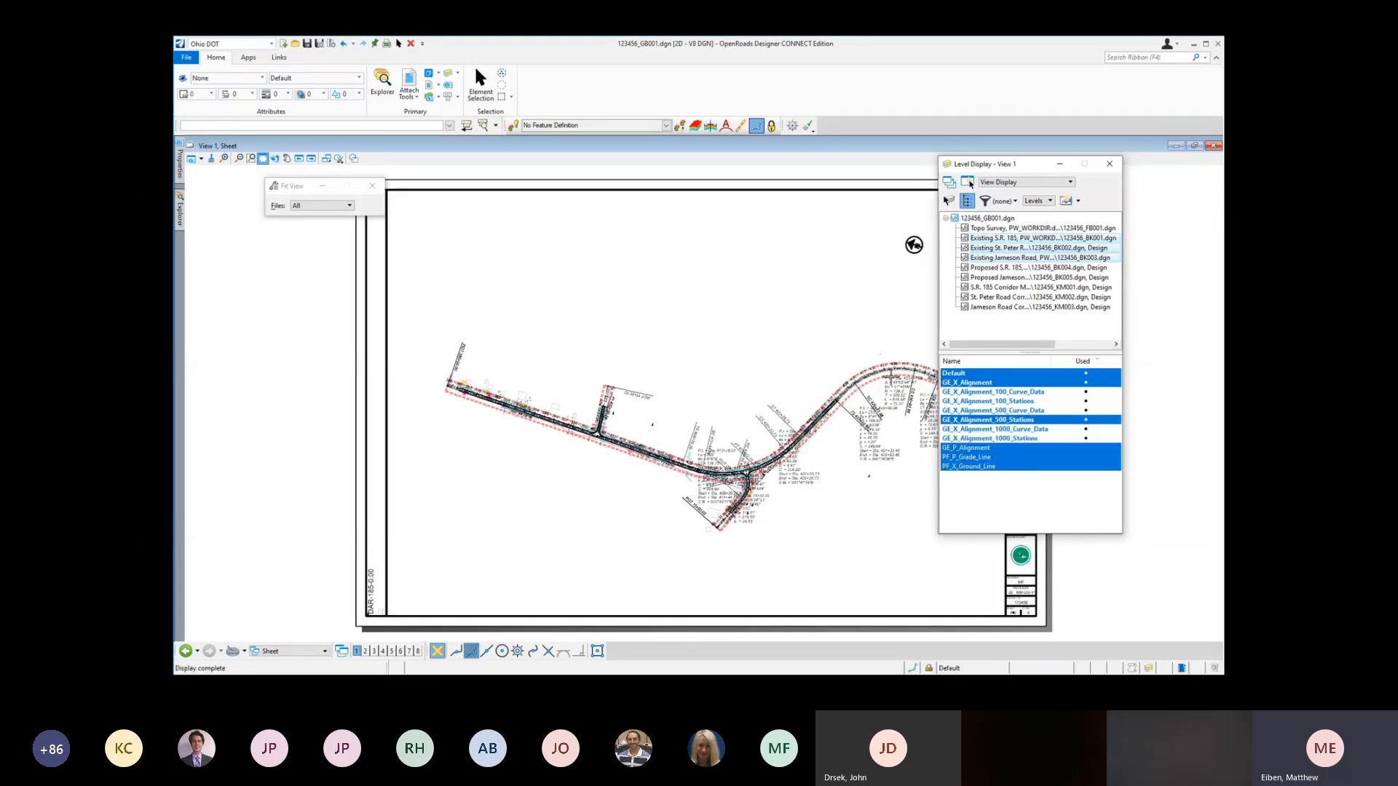
Step: For the proposed S.R. 185 and Jameson alignment references, turn off the 100 curve data and stations levels and turn on the 500 ones
scroll(892, 373, up, 3)
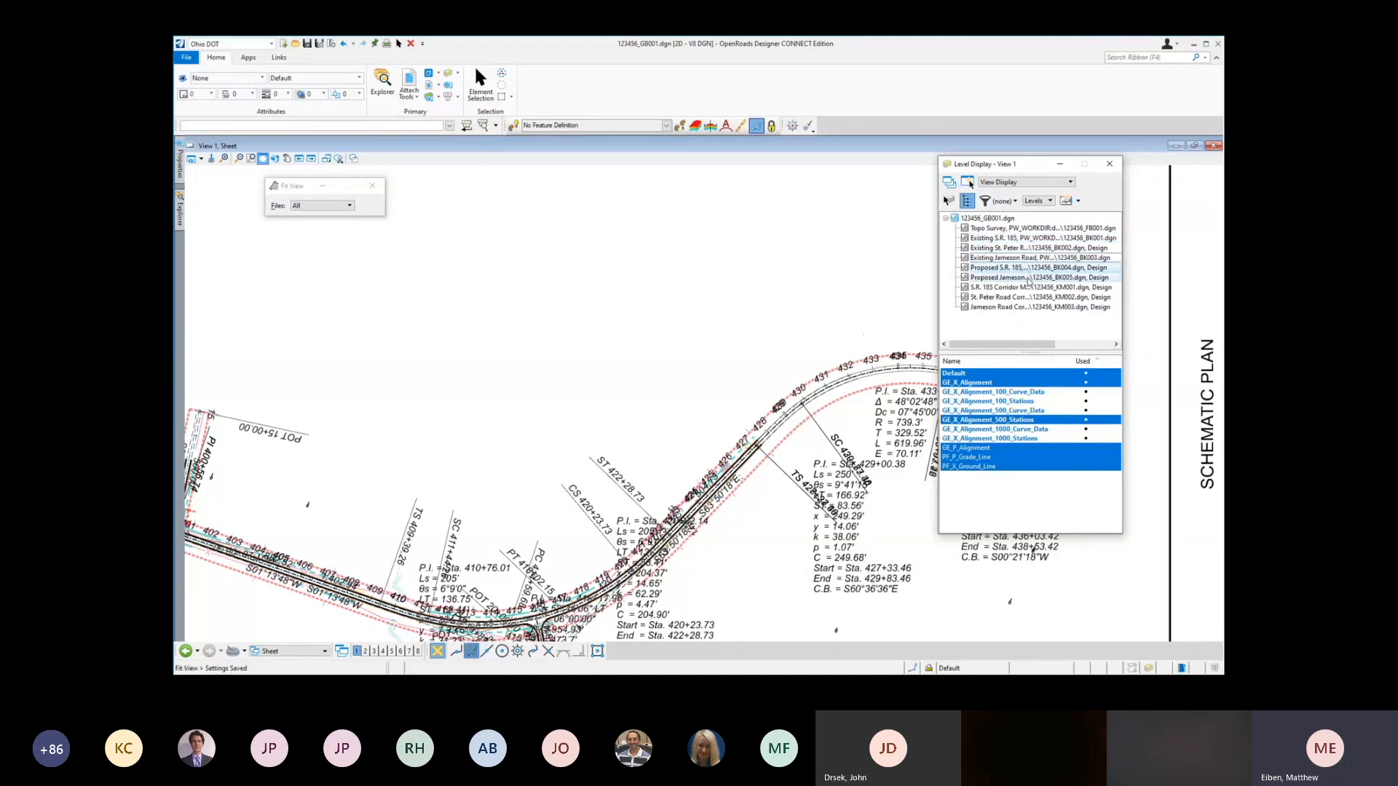
click(1029, 279)
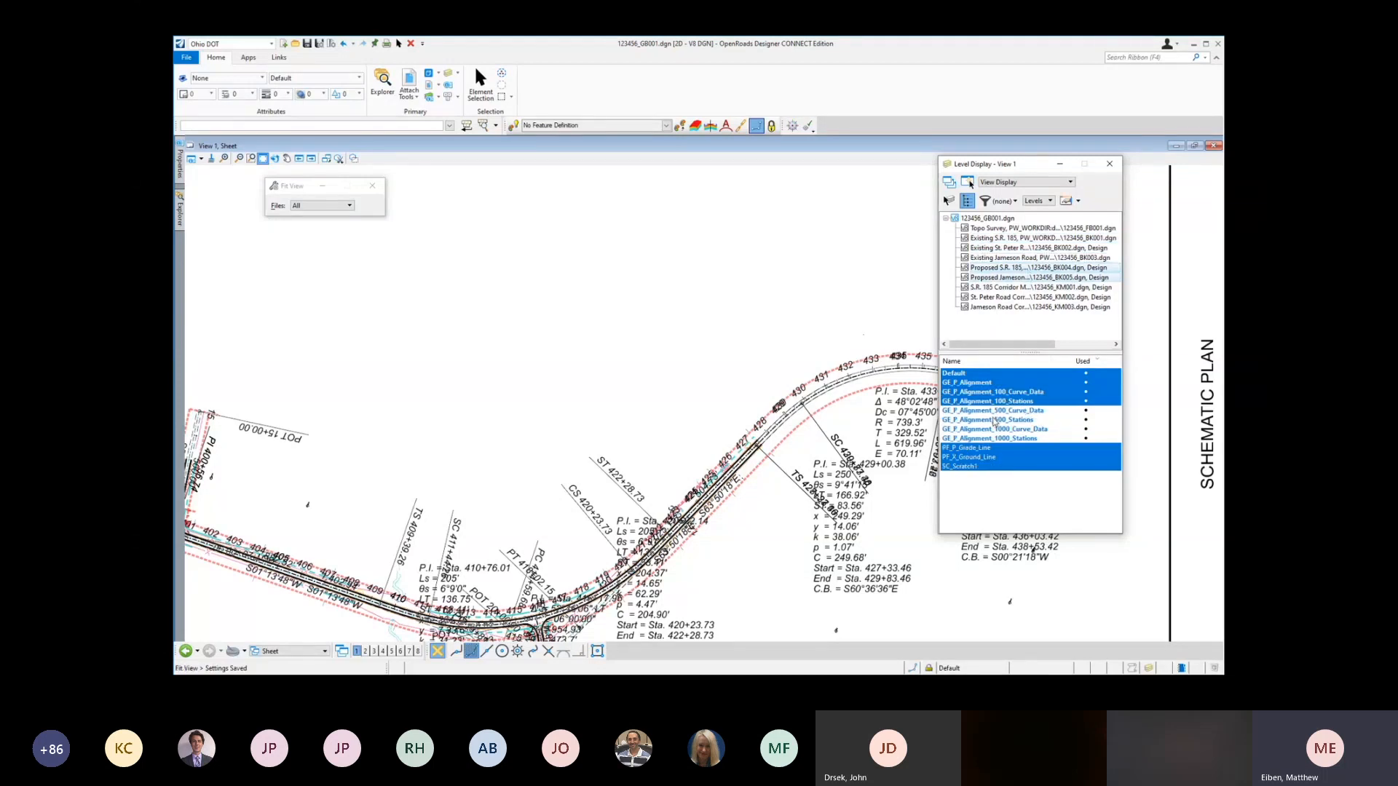
drag(996, 395, 1002, 400)
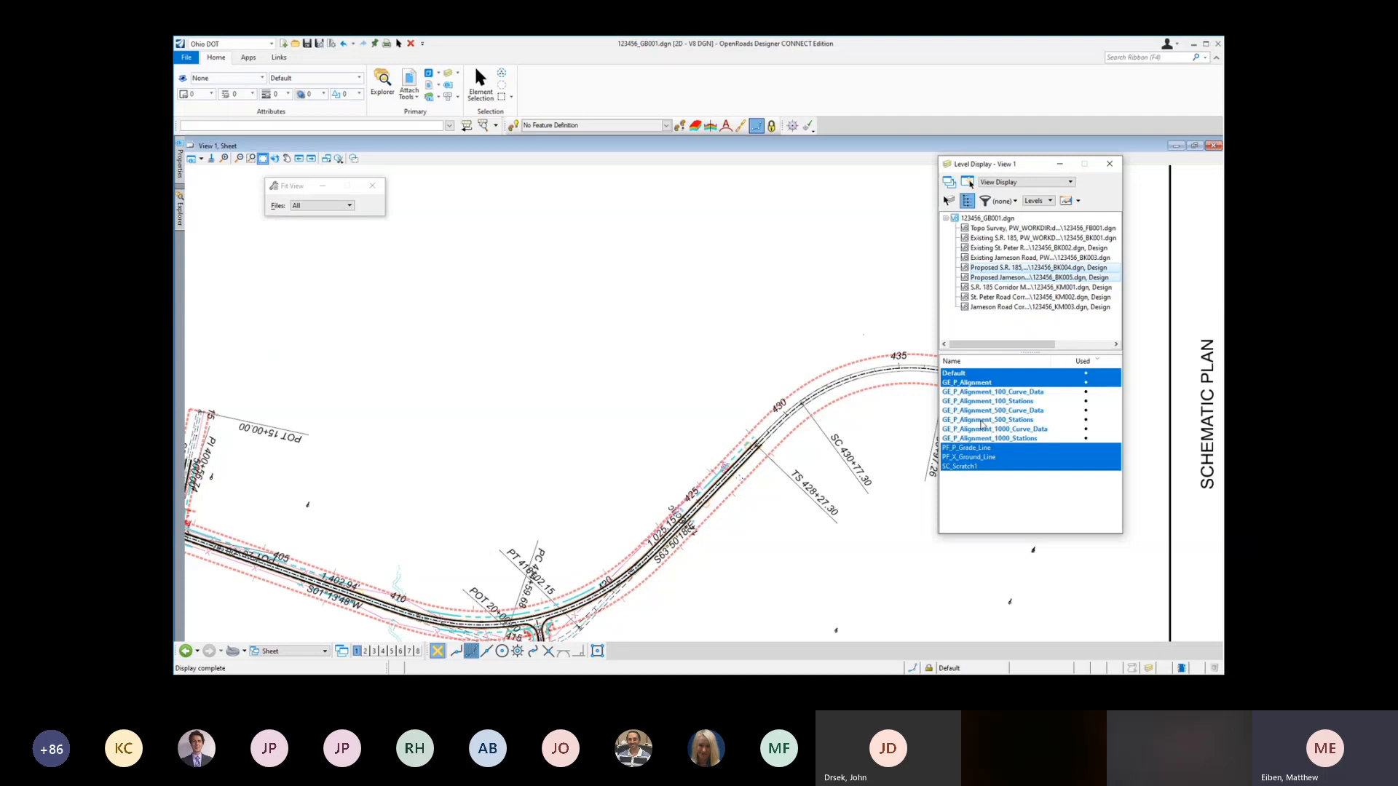
click(998, 421)
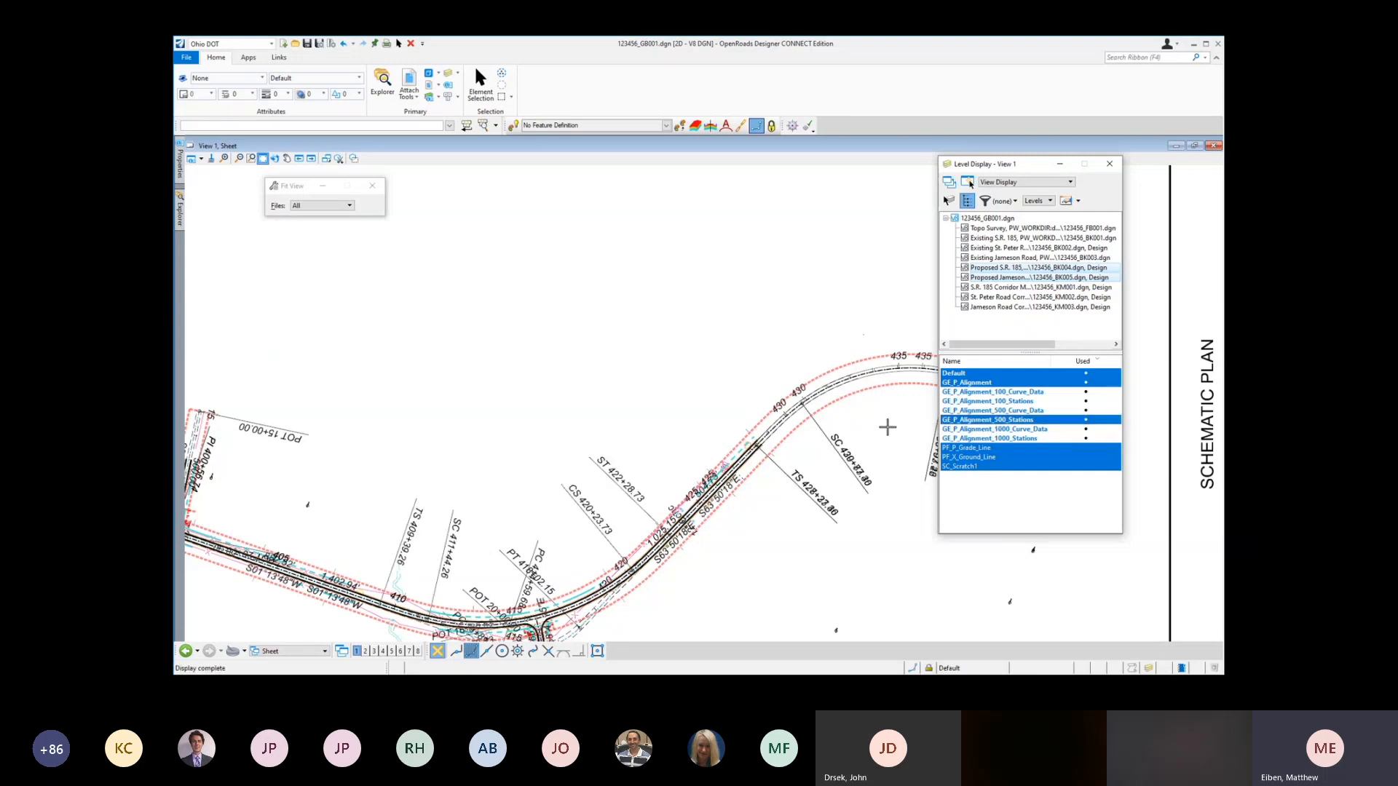
scroll(845, 378, down, 1)
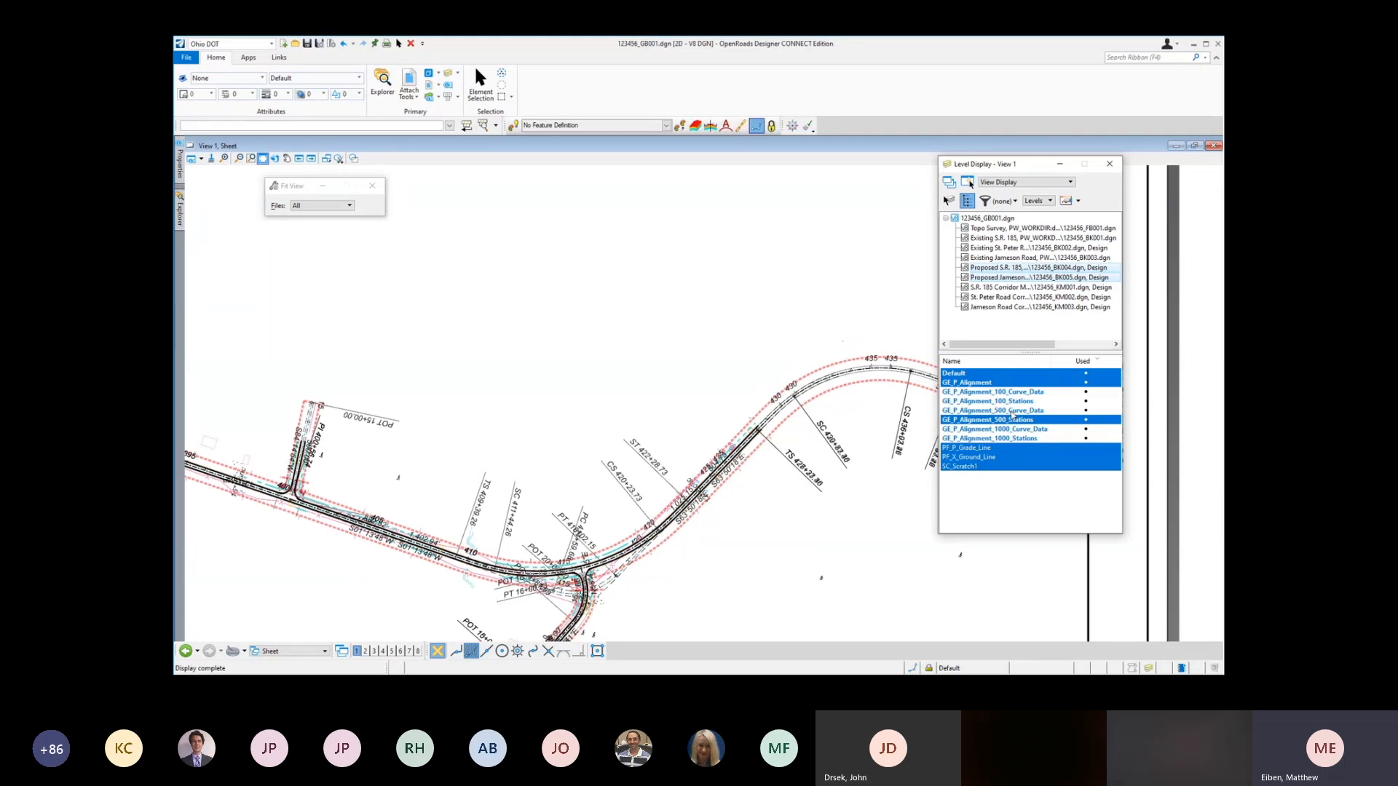
click(1012, 411)
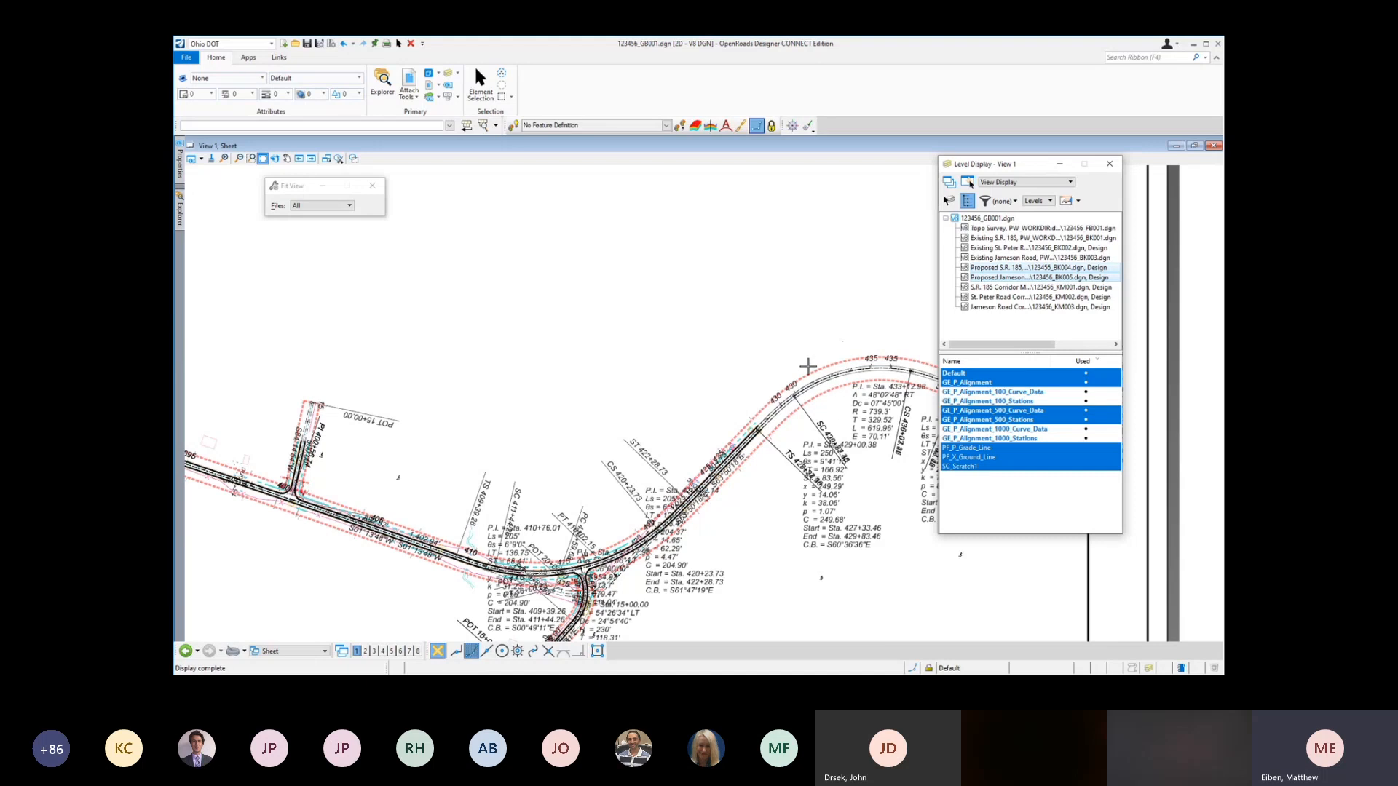
scroll(779, 322, down, 1)
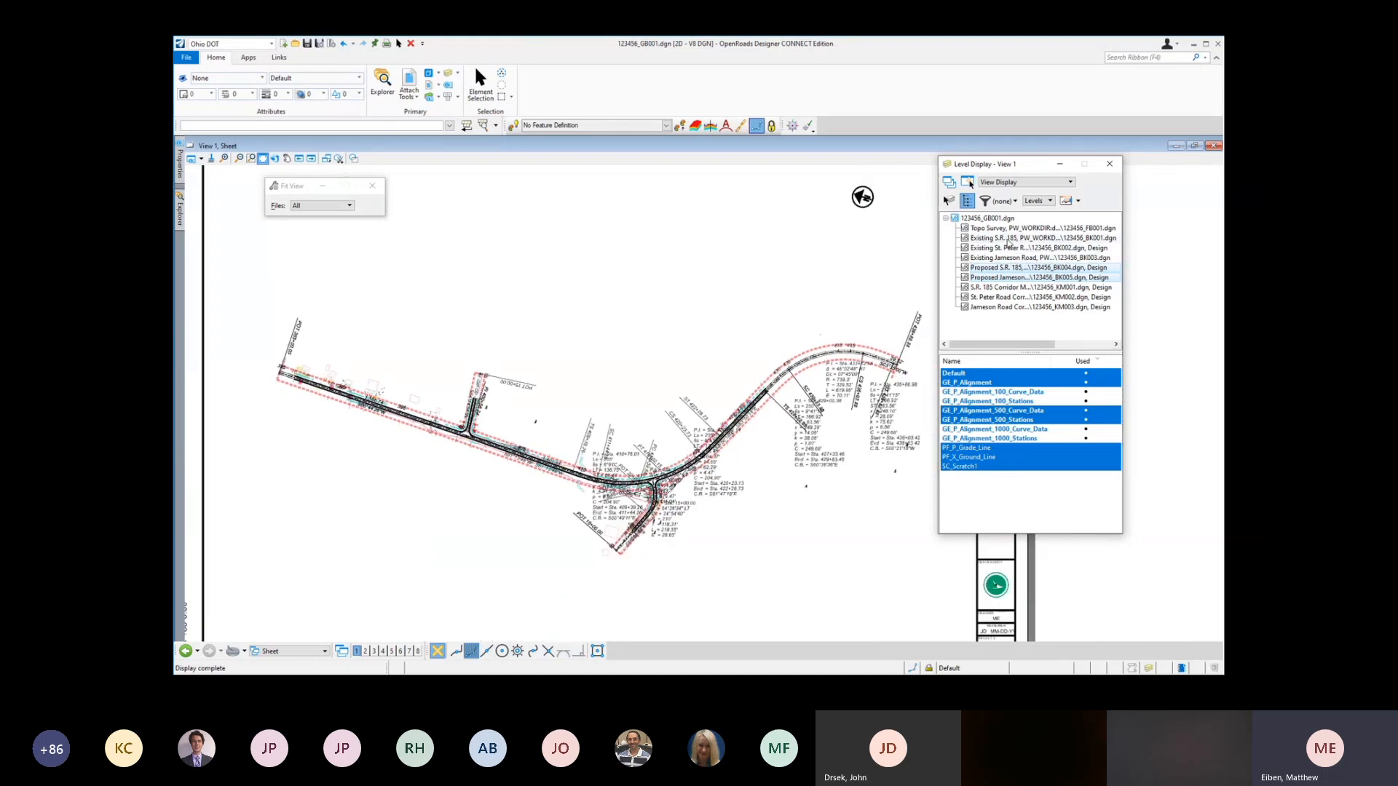
Step: Turn on the GE_X_Alignment_500_Curve_Data level for the three existing alignment references
click(1009, 258)
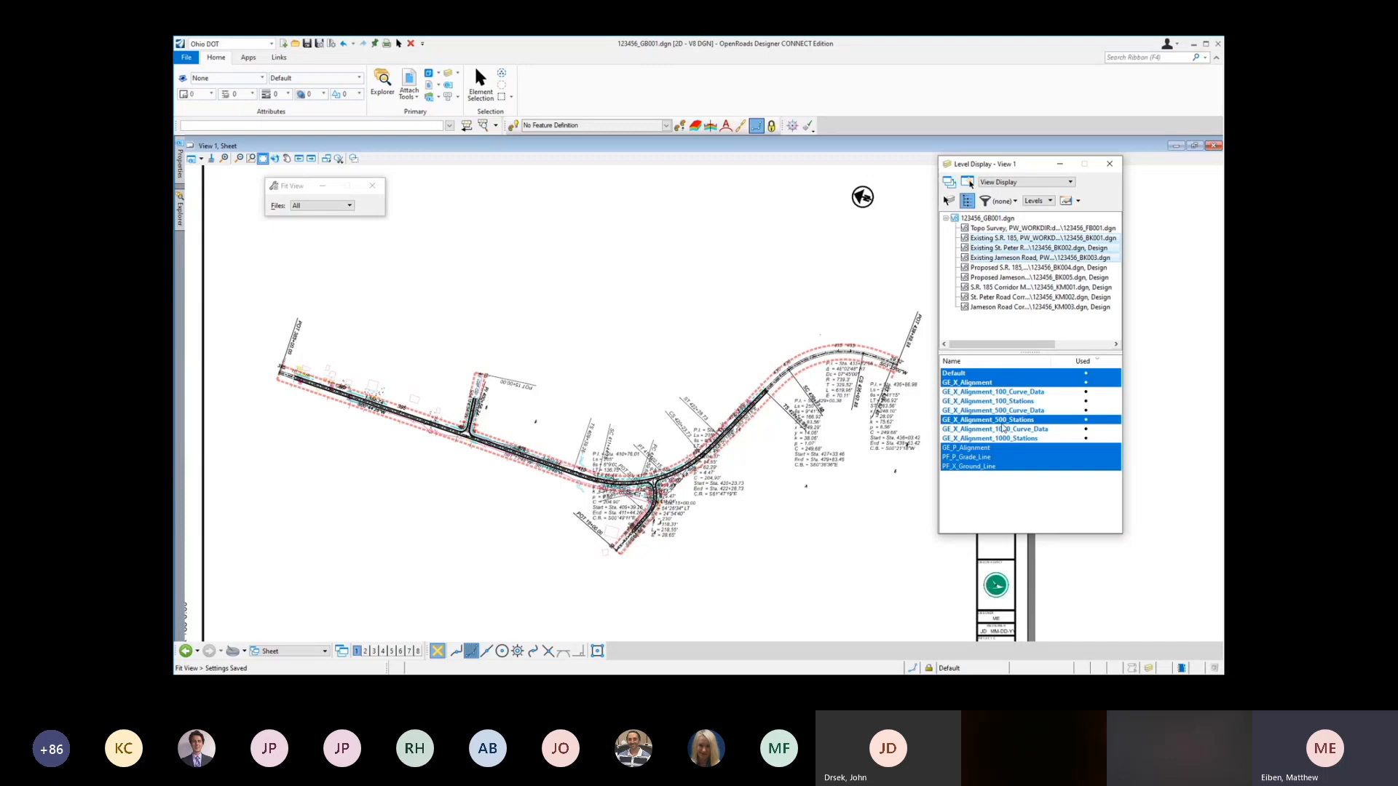
click(1002, 411)
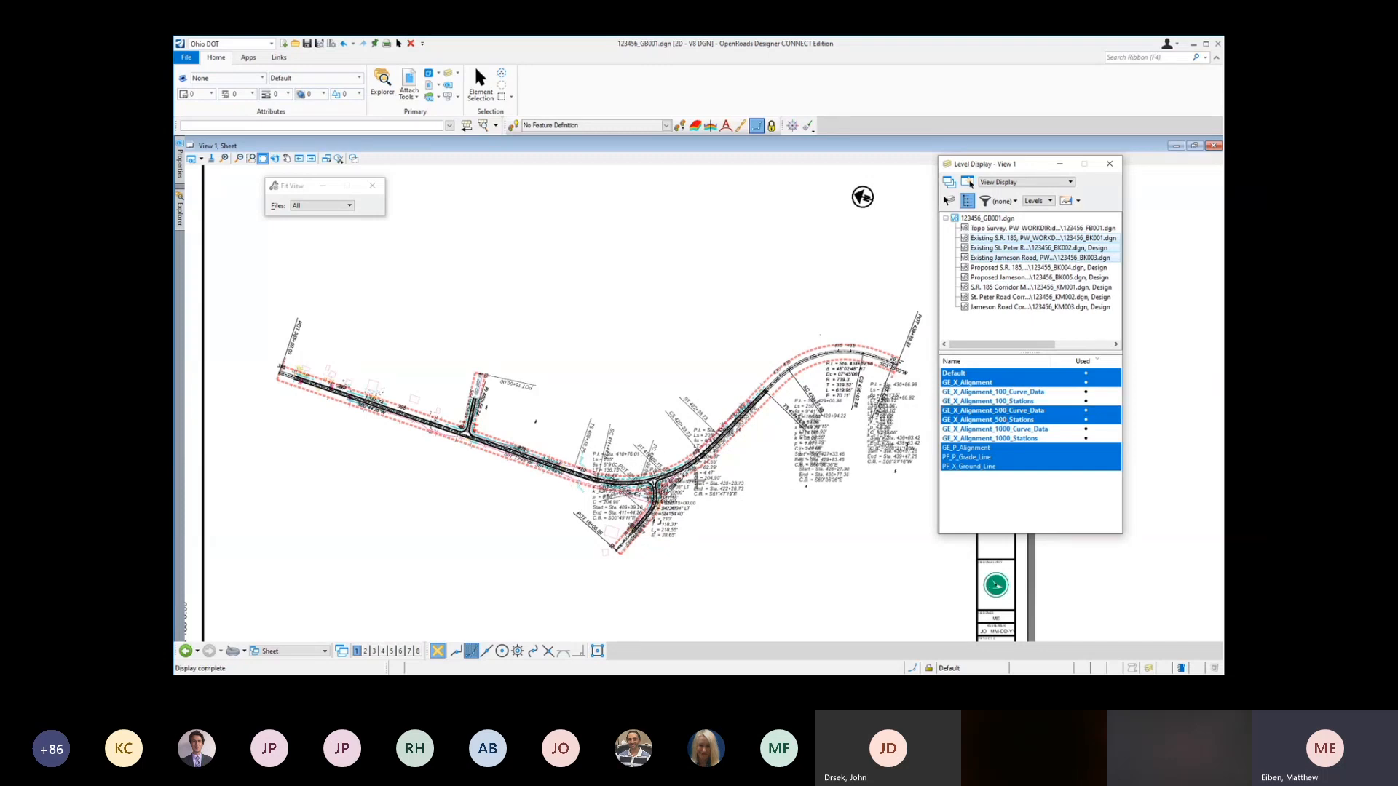
scroll(830, 343, down, 1)
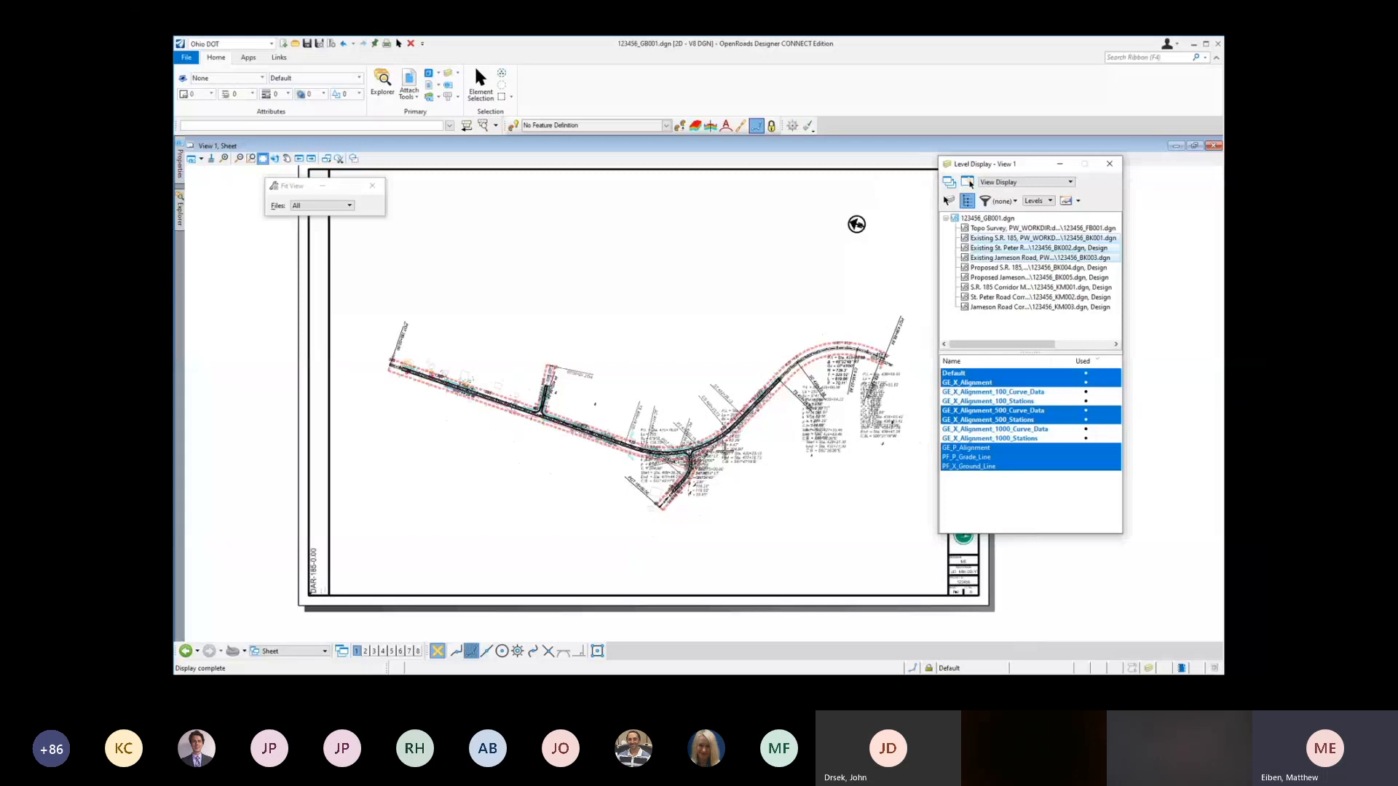
Step: Copy the overlapping proposed and existing S.R. 185 curve data blocks side by side into the empty area of the sheet below the alignment
click(408, 129)
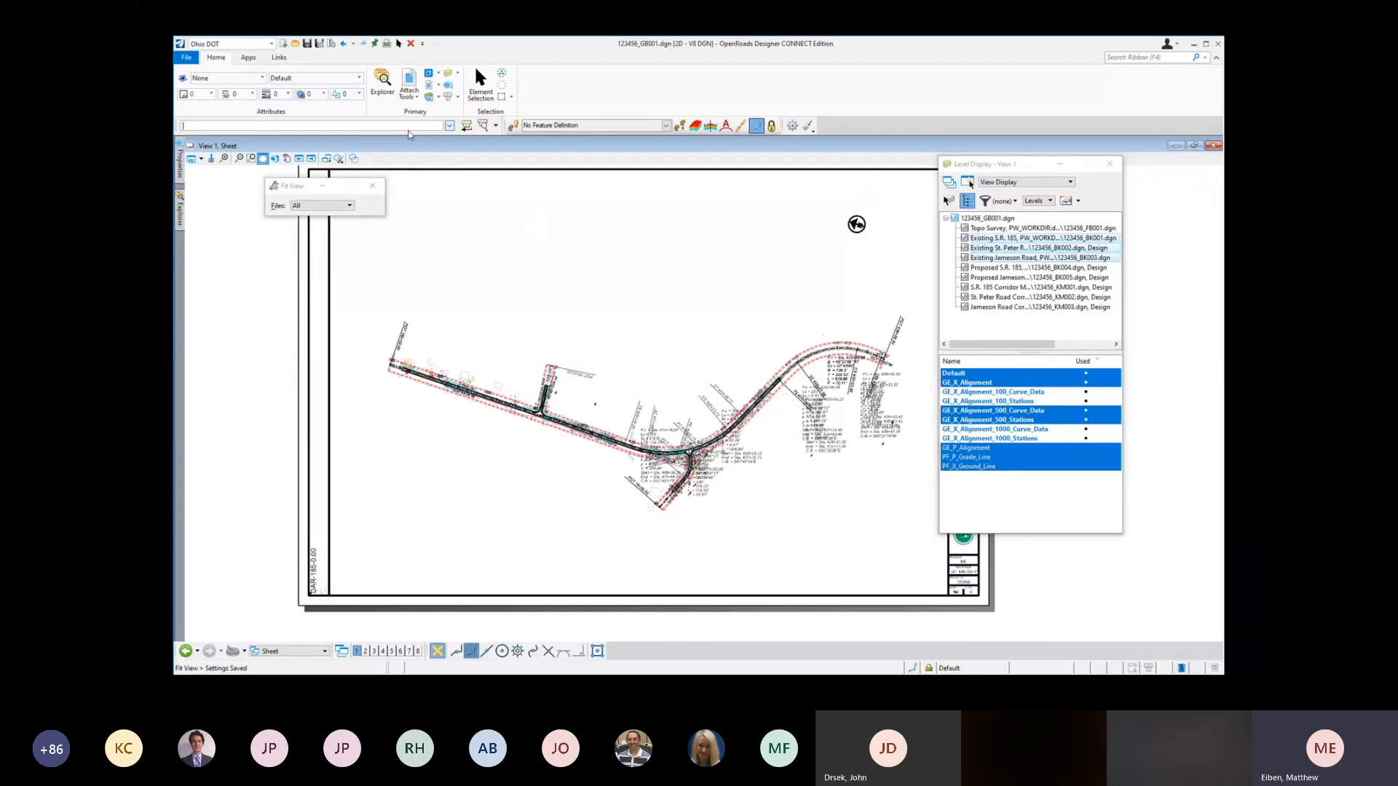
text(copy)
key(Return)
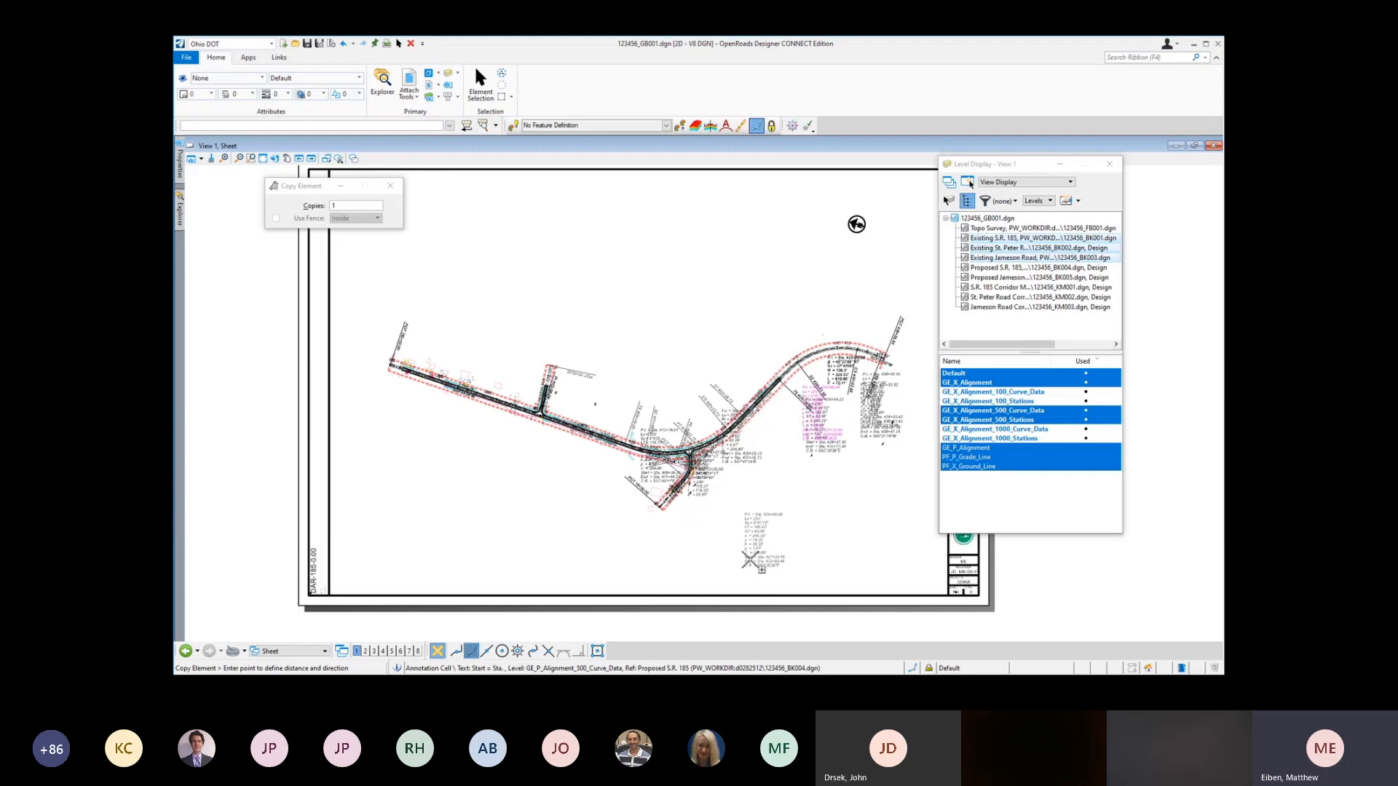
click(838, 459)
click(837, 452)
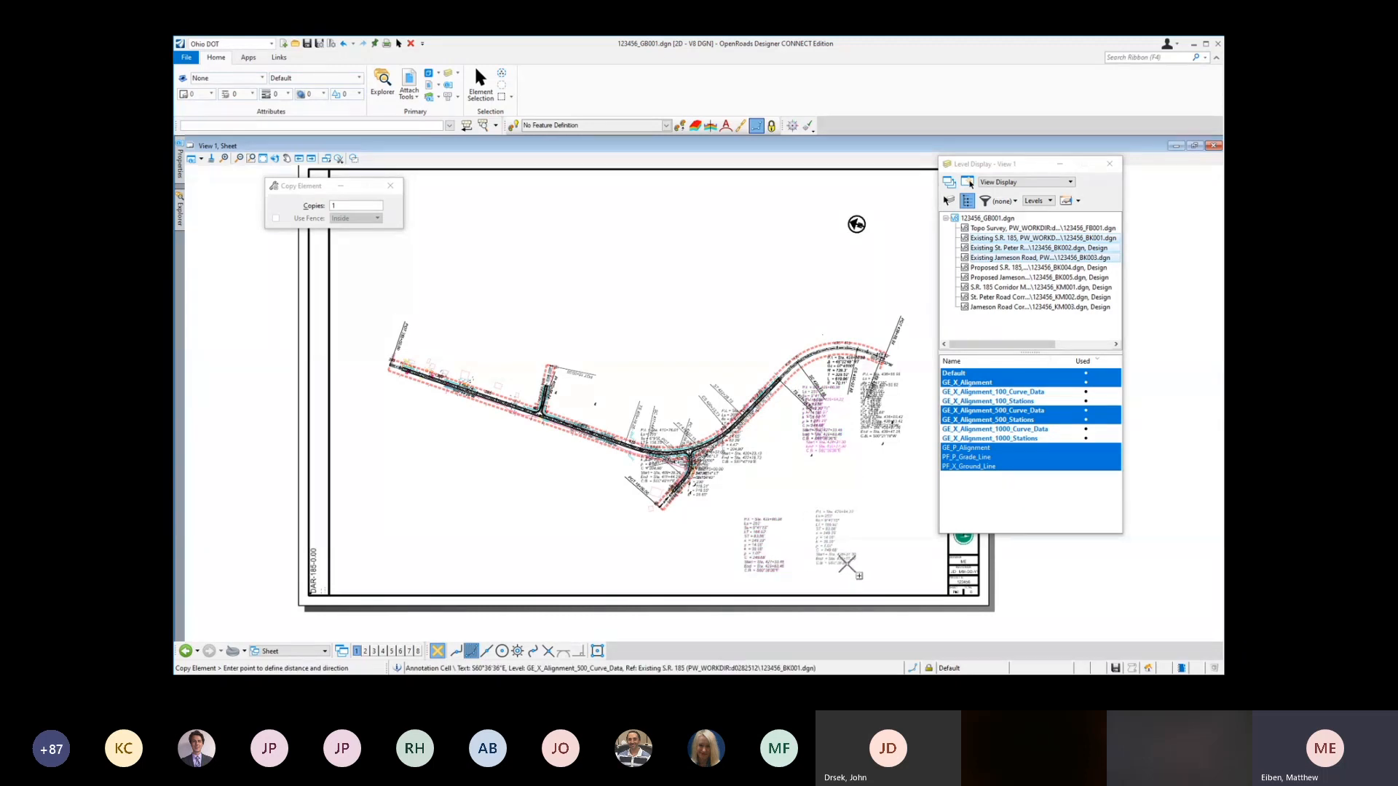
click(840, 568)
right_click(790, 479)
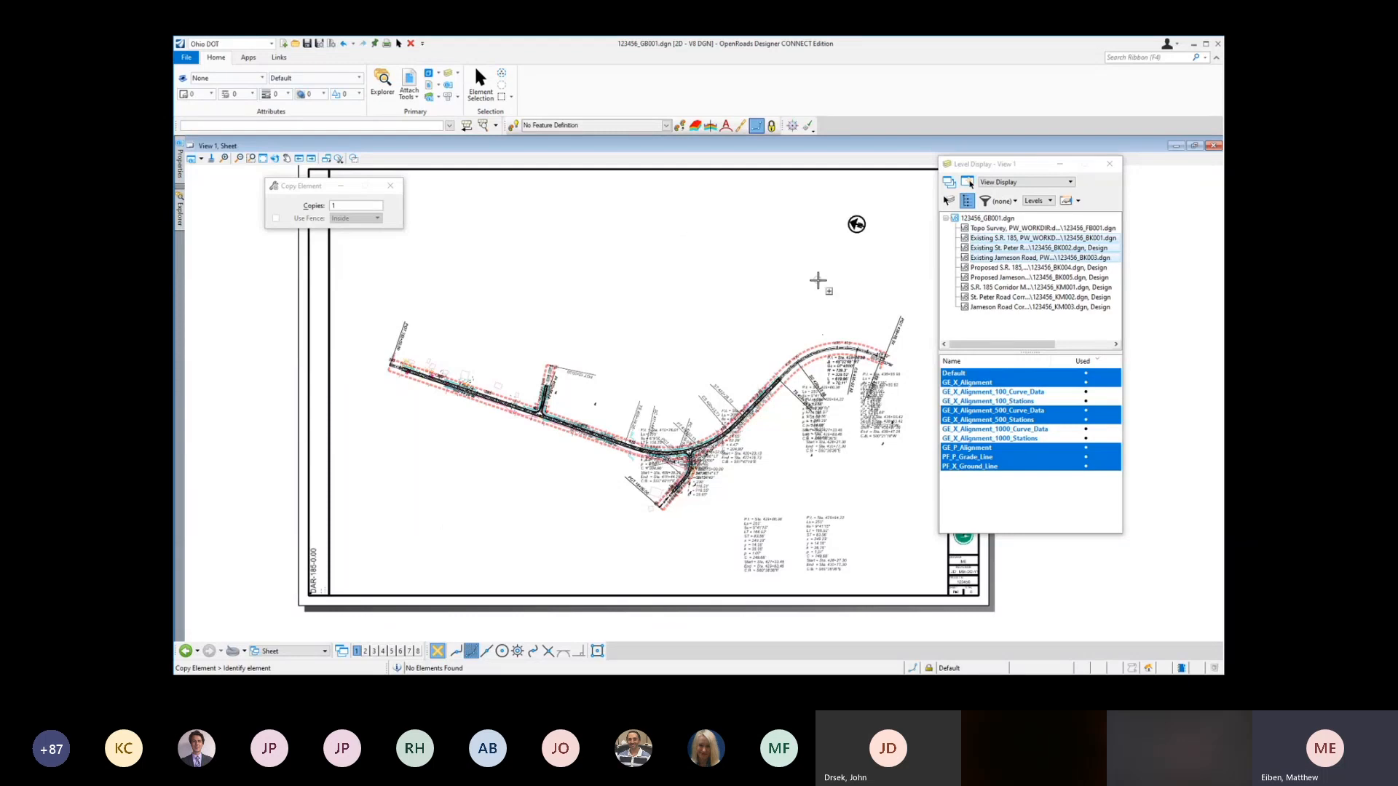
Step: For the three corridor references, turn off the five used CM_Corridor levels, DR_P_Ditch, MD_P_DNC and MD_P_Intersection_MatchLine
drag(1000, 289, 1001, 307)
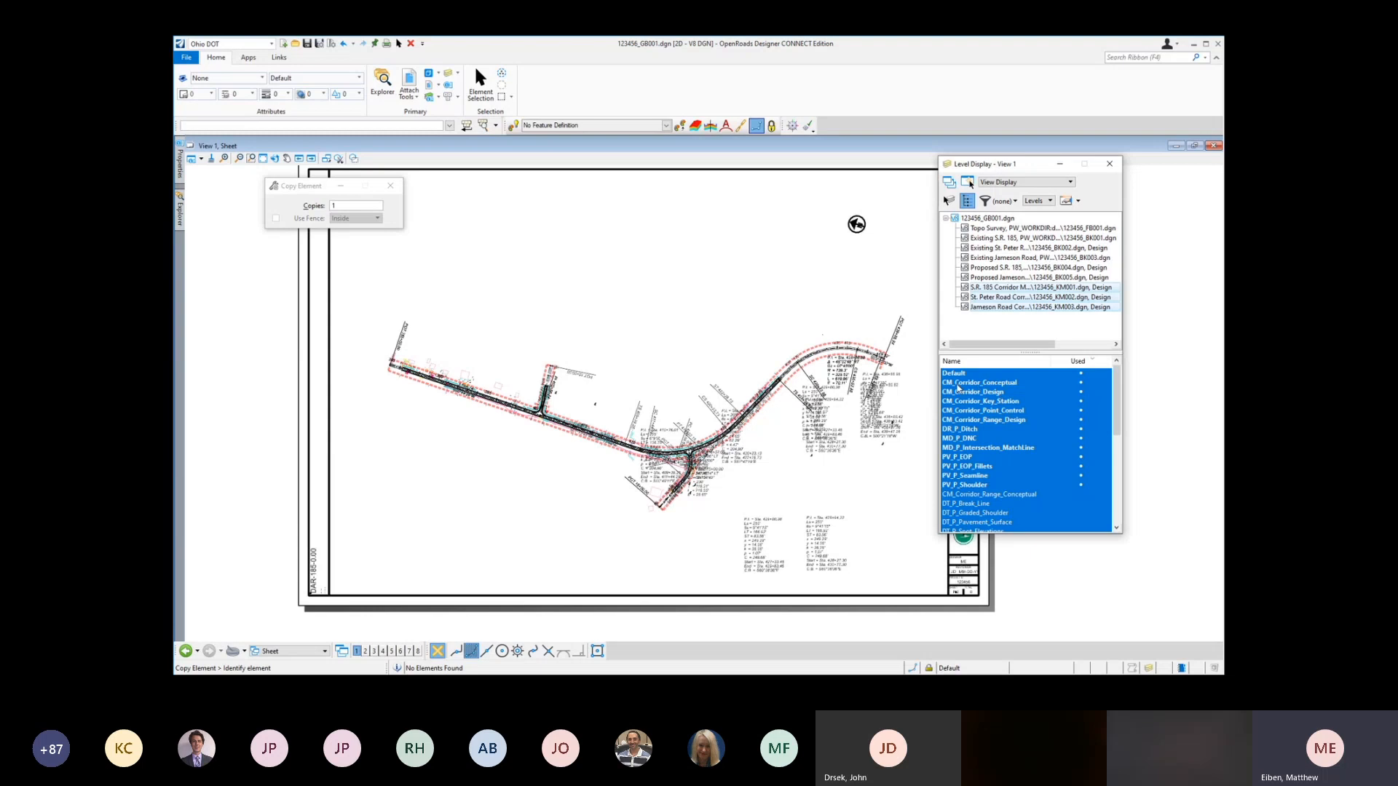
drag(958, 385, 964, 423)
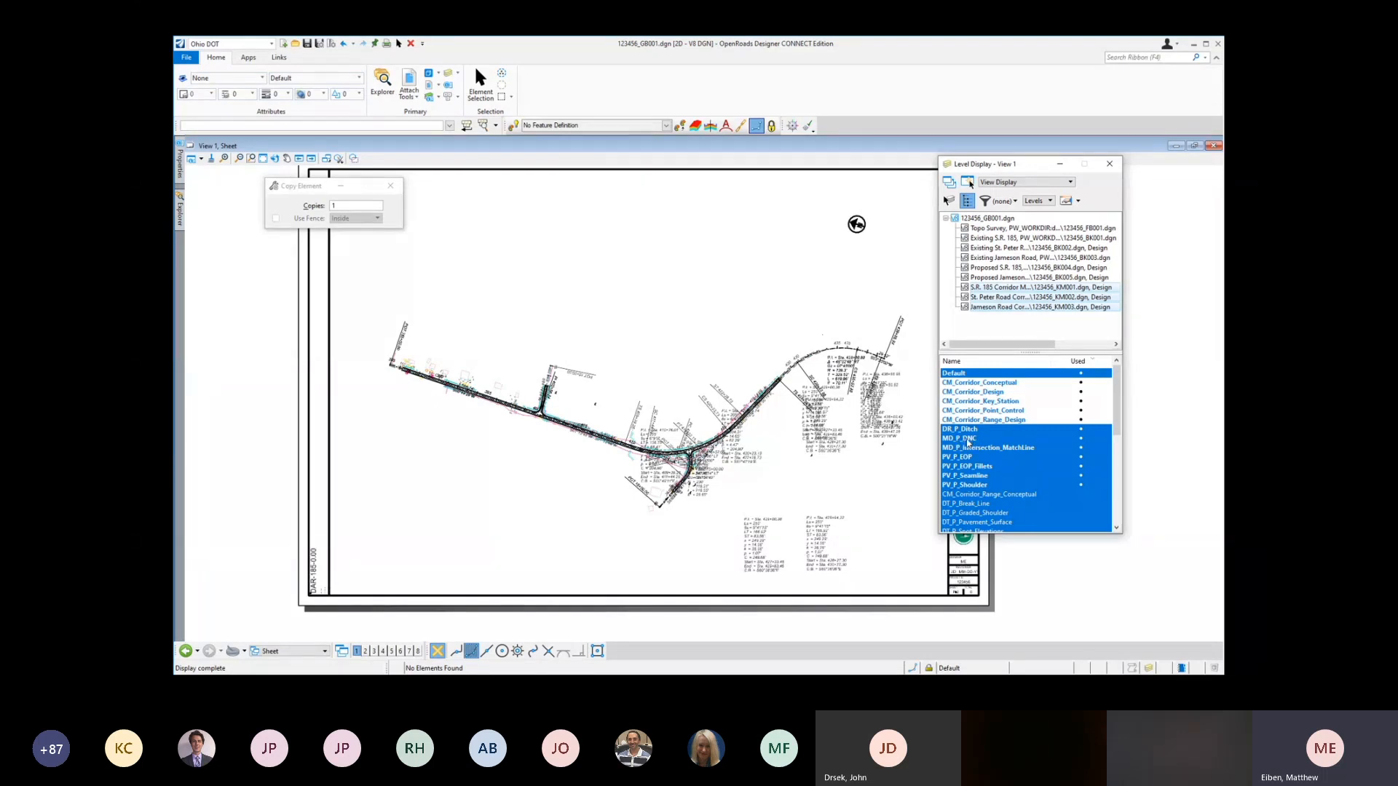
click(969, 440)
click(965, 449)
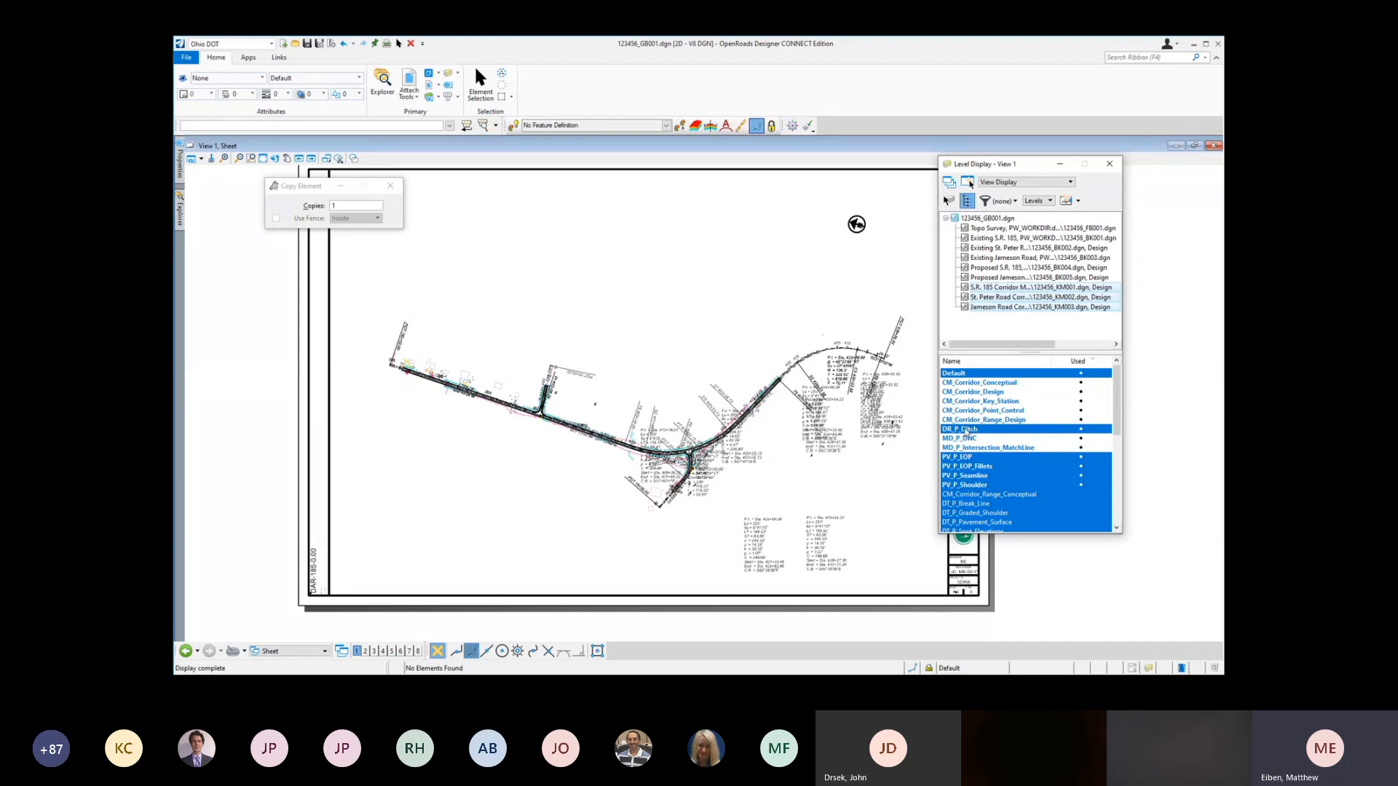
click(969, 431)
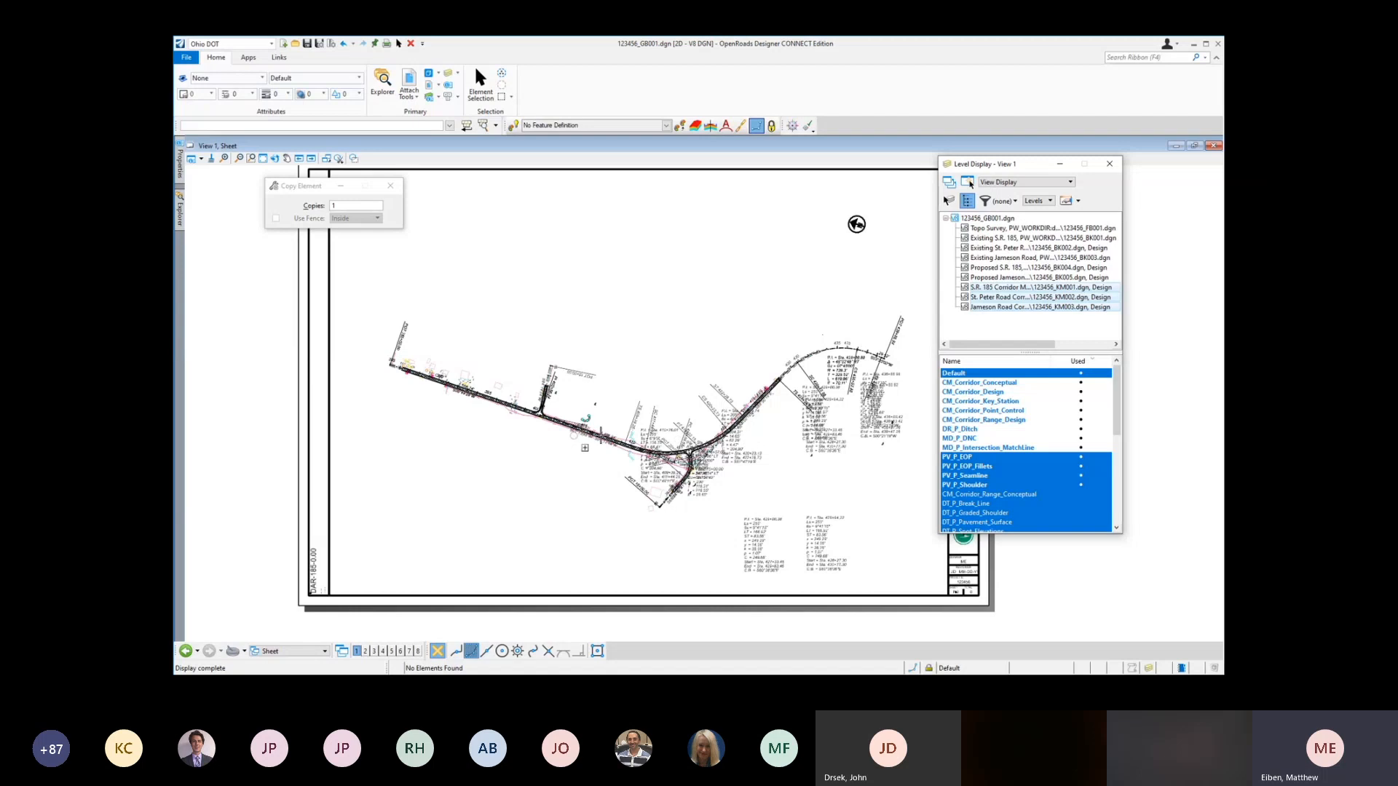
Step: Inspect the cleaned-up plan up close, fit the whole sheet in the view, and save the settings
scroll(624, 446, up, 5)
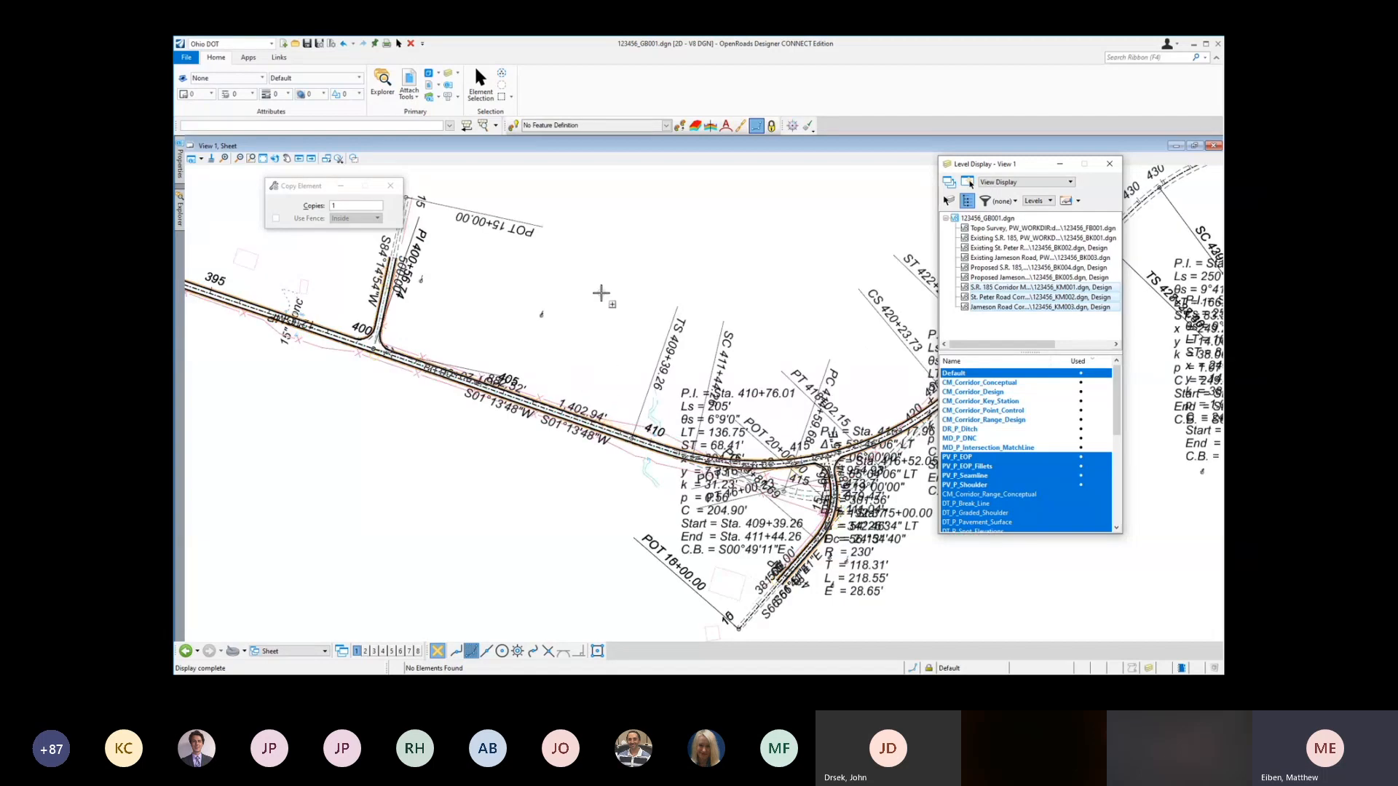
scroll(604, 308, down, 2)
scroll(744, 337, down, 1)
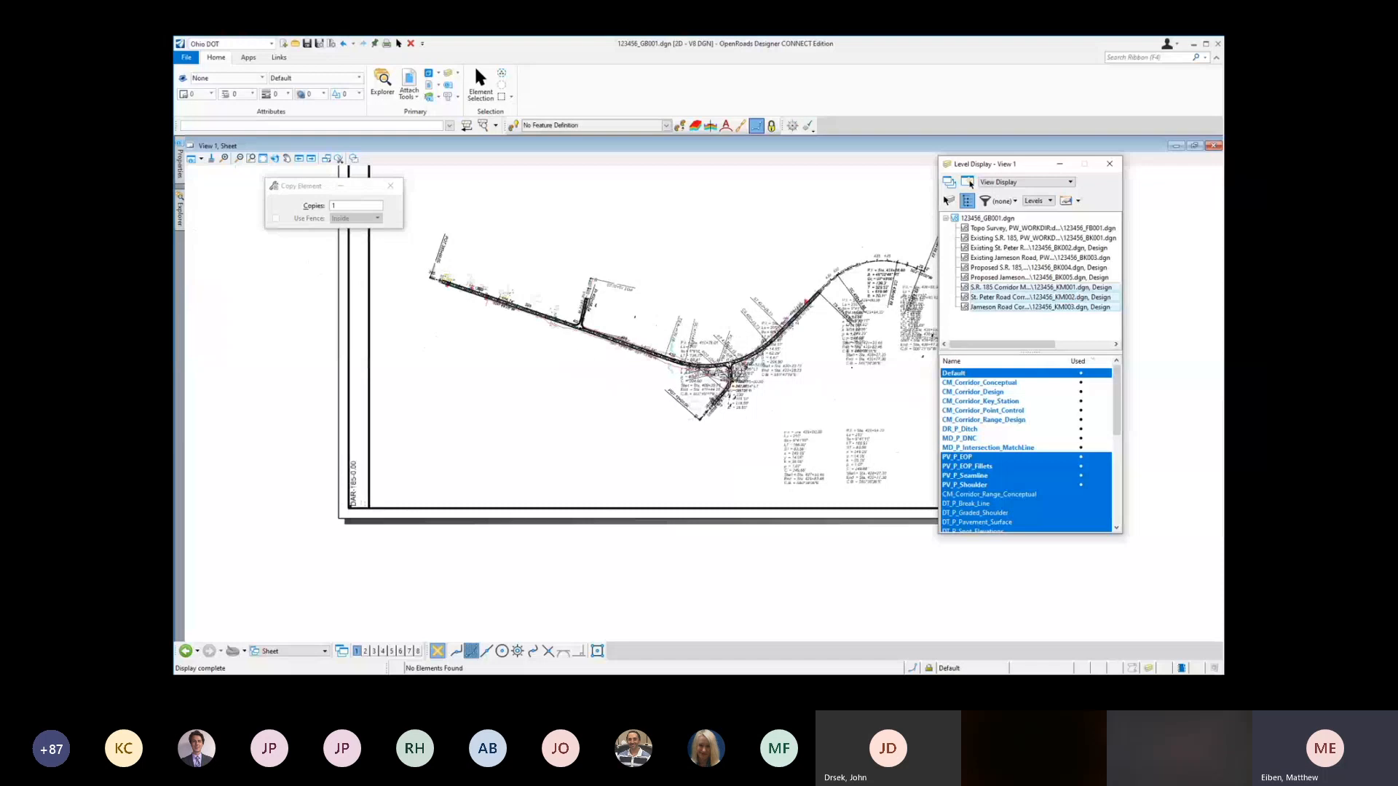
click(263, 158)
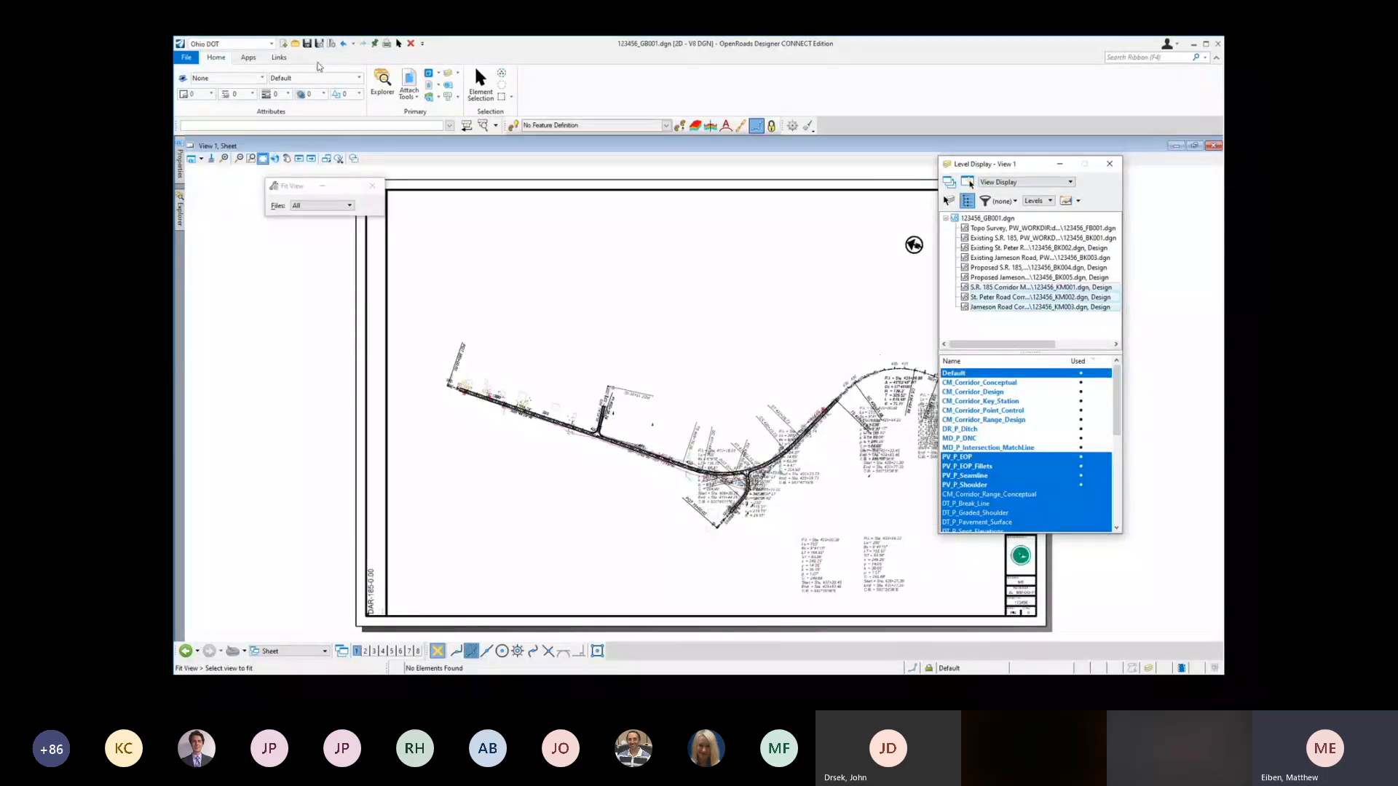
click(318, 45)
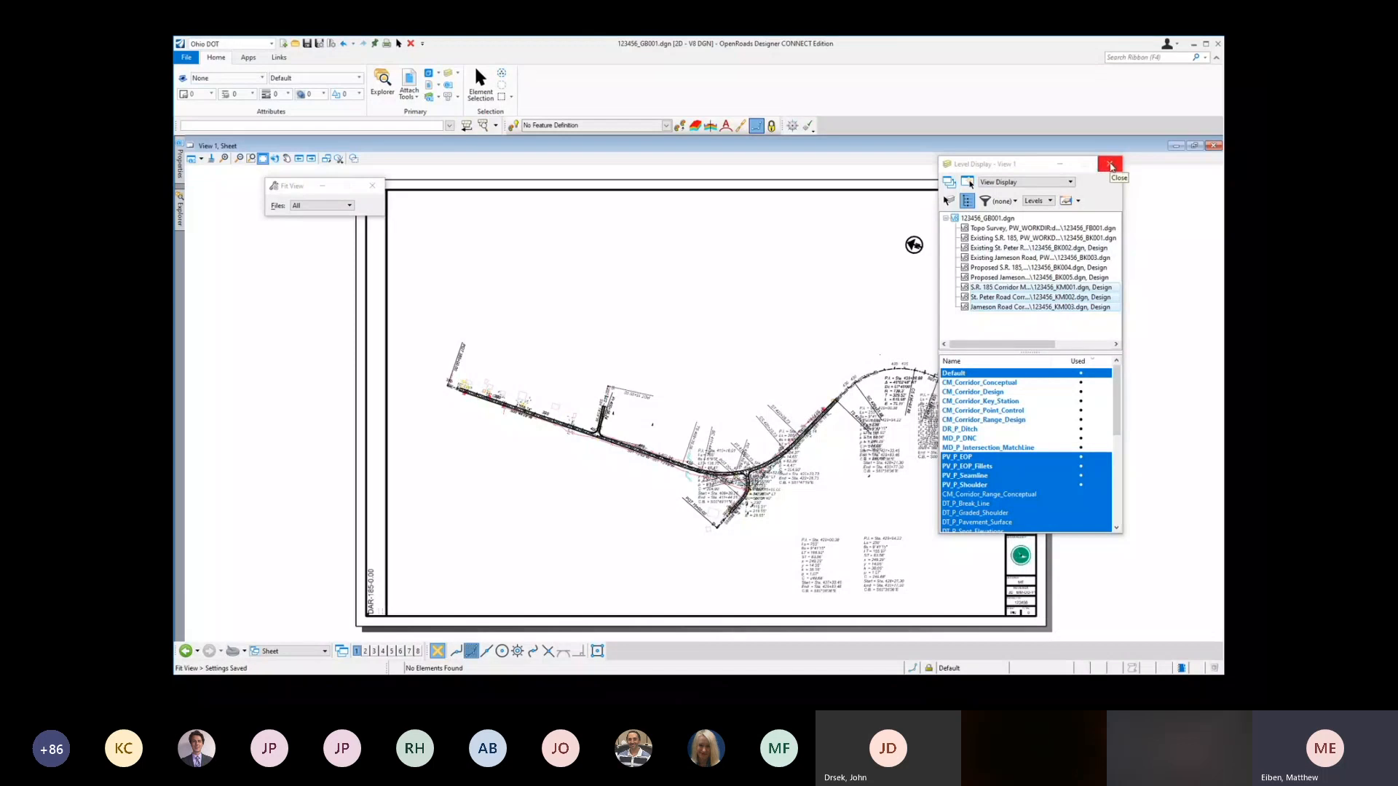
Step: Close the level display and load the properties of the 123456_GB001.dgn Schematic Plan sheet in the OHDOT Sheet Manager
click(1110, 165)
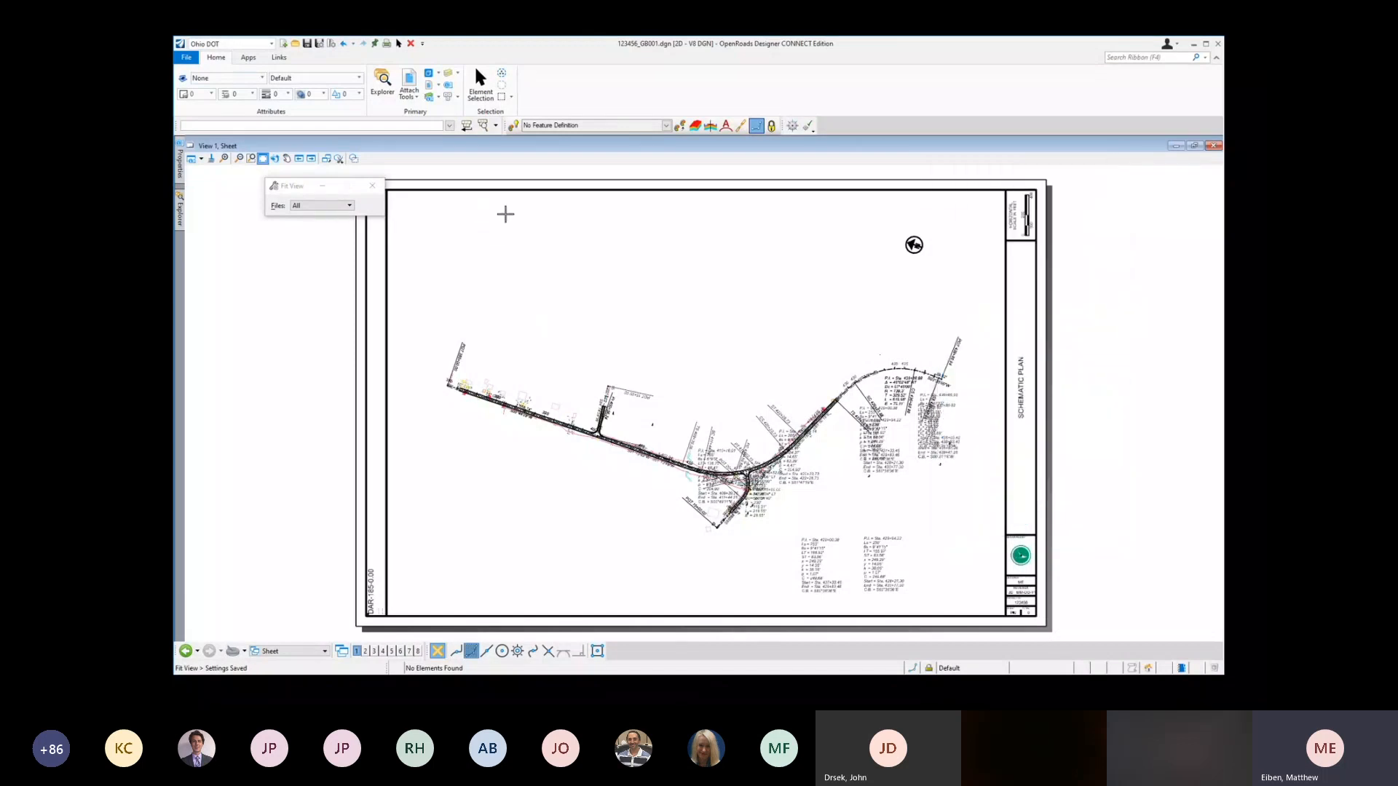
click(248, 58)
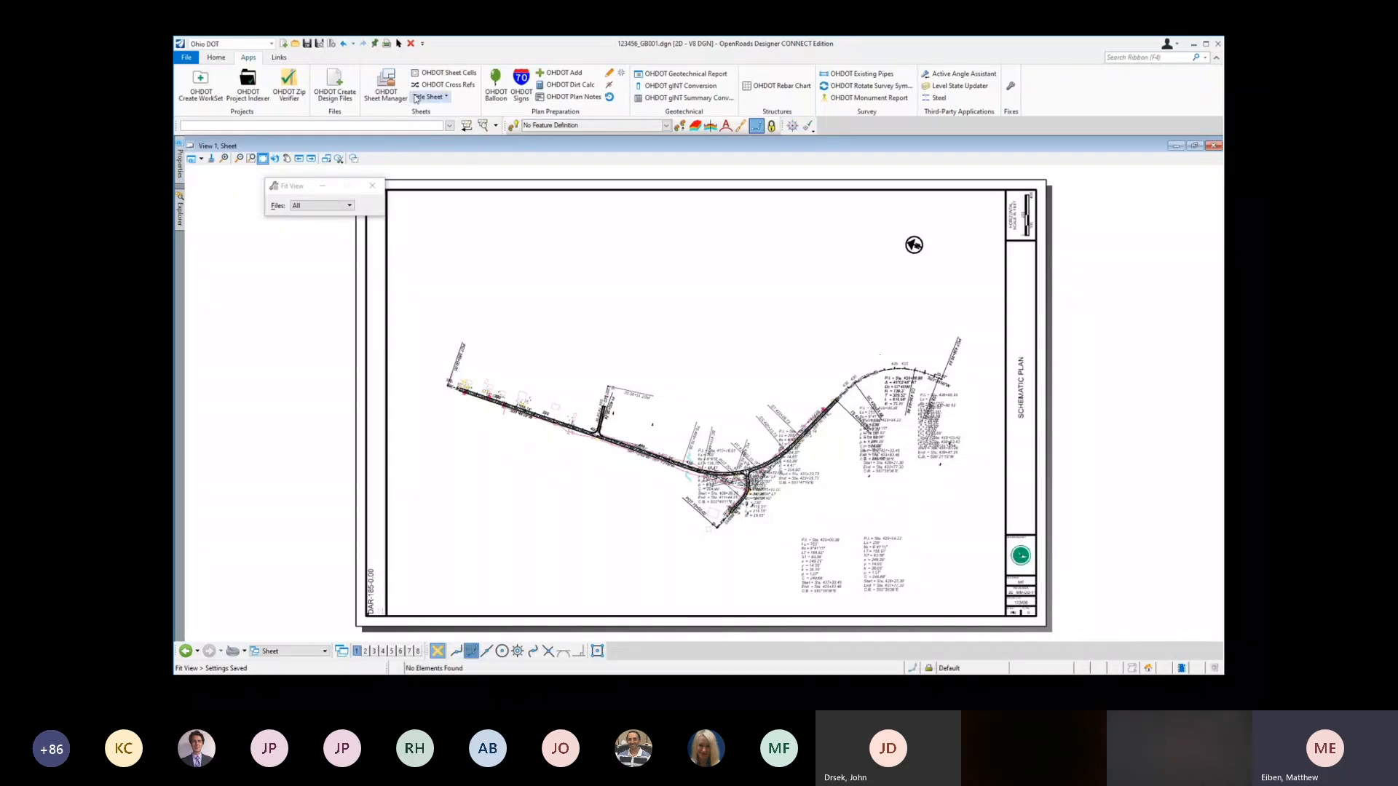
click(384, 87)
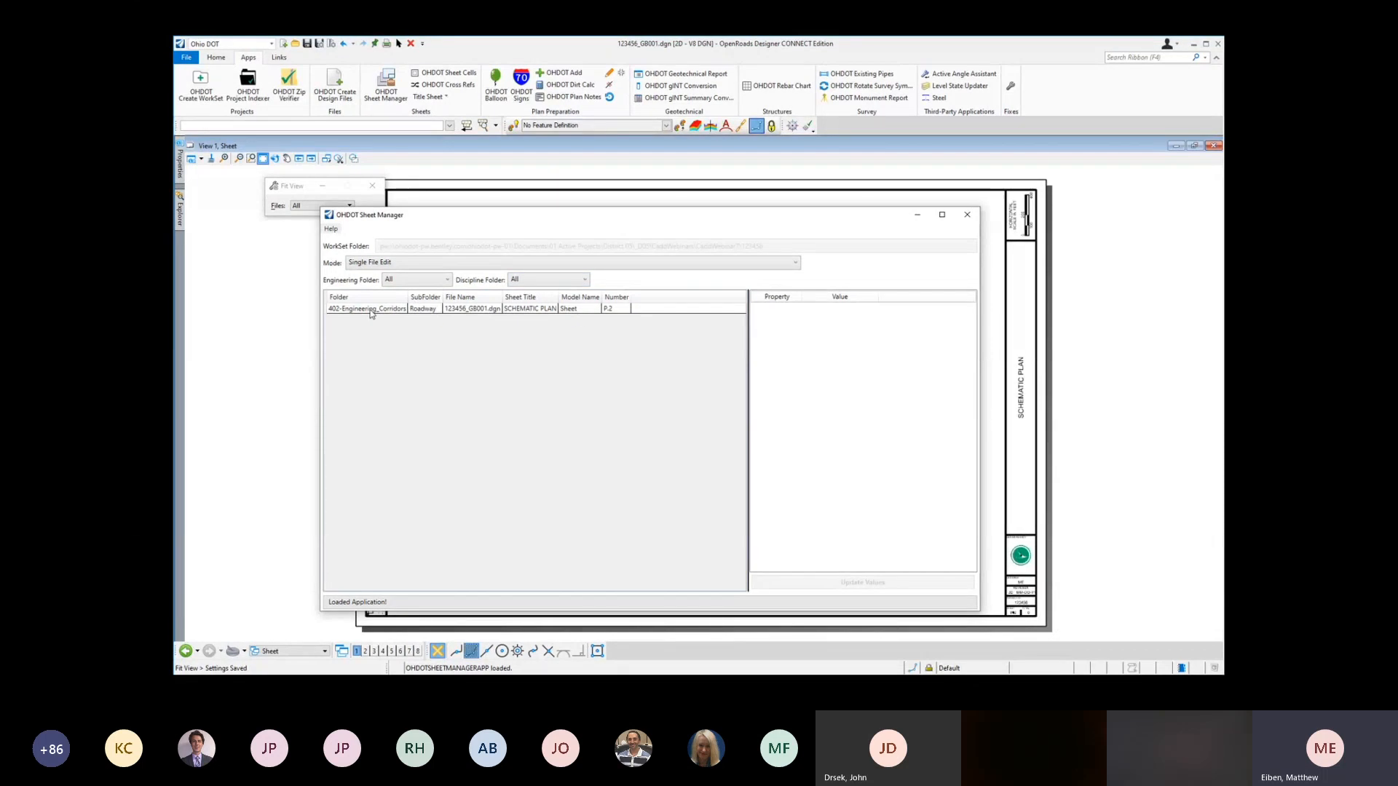
click(357, 264)
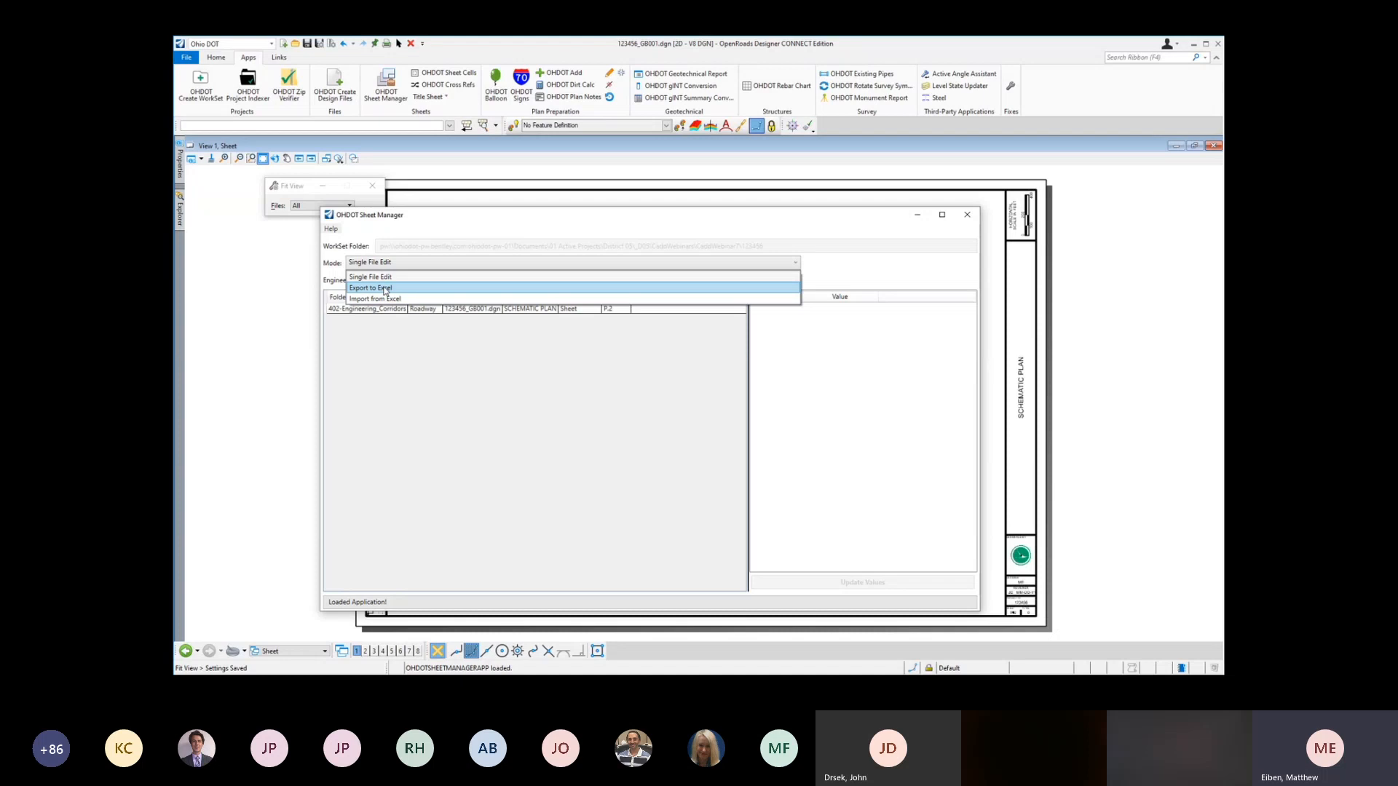
click(412, 336)
click(372, 312)
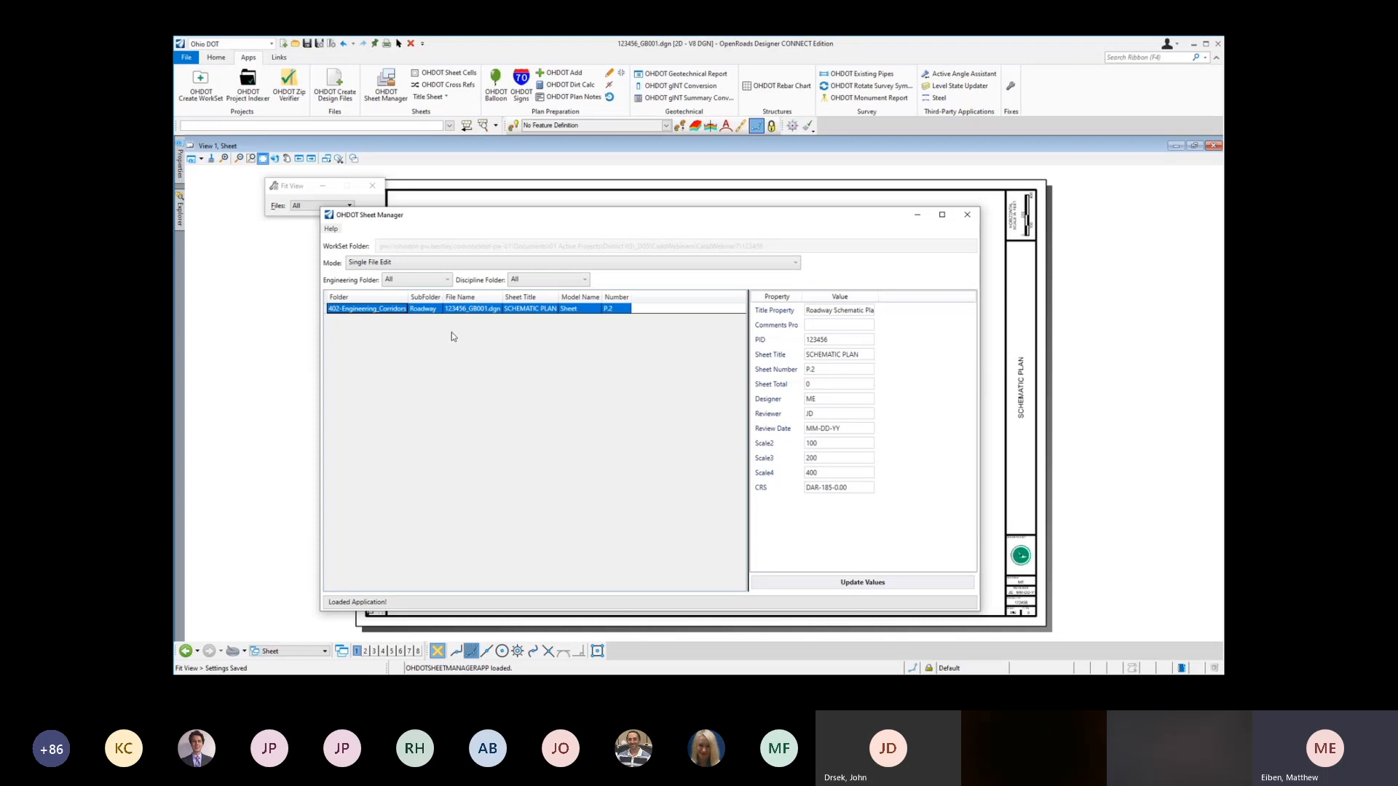
Step: Set the sheet's Review Date to 07-29-20 and Sheet Total to 150, update the title block values, and close the Sheet Manager
click(770, 429)
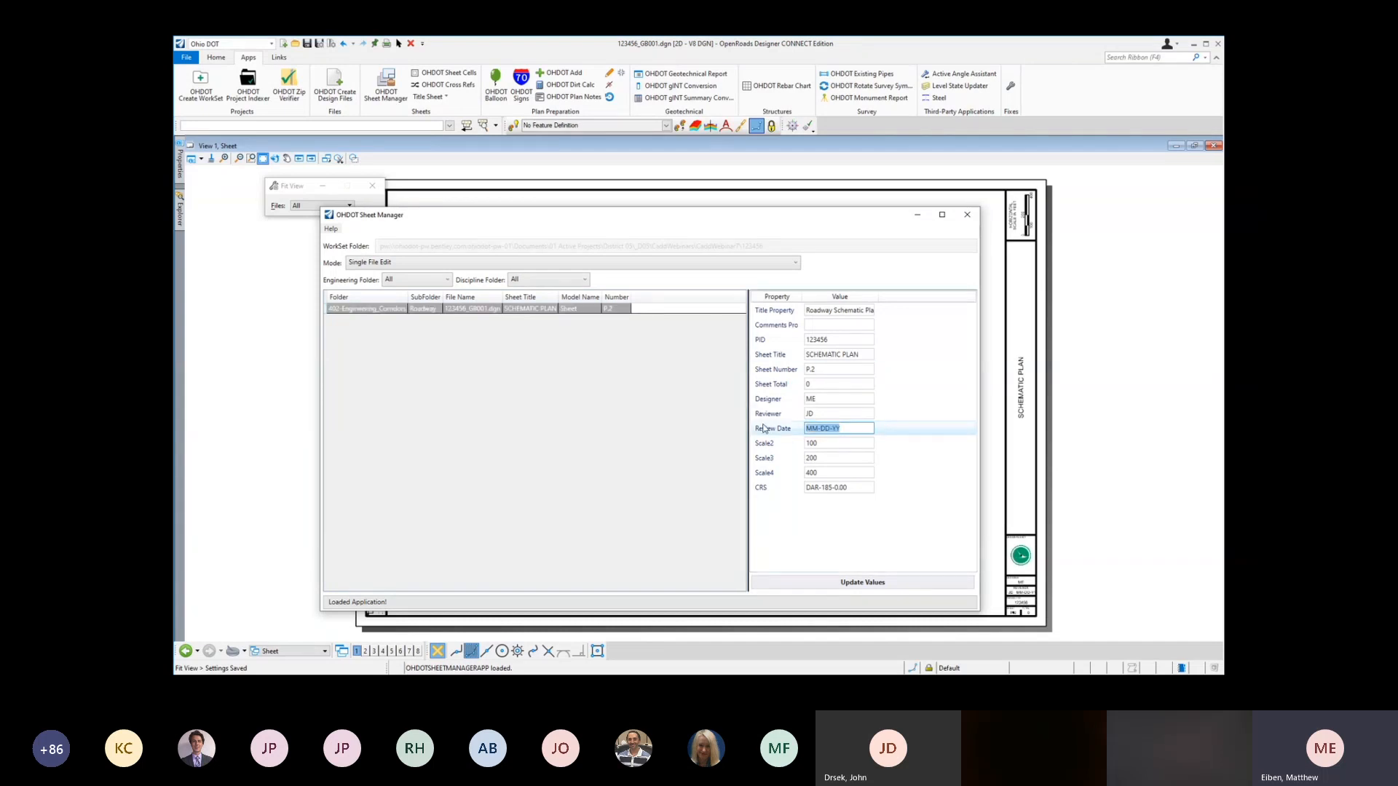
text(07-29-20)
click(805, 385)
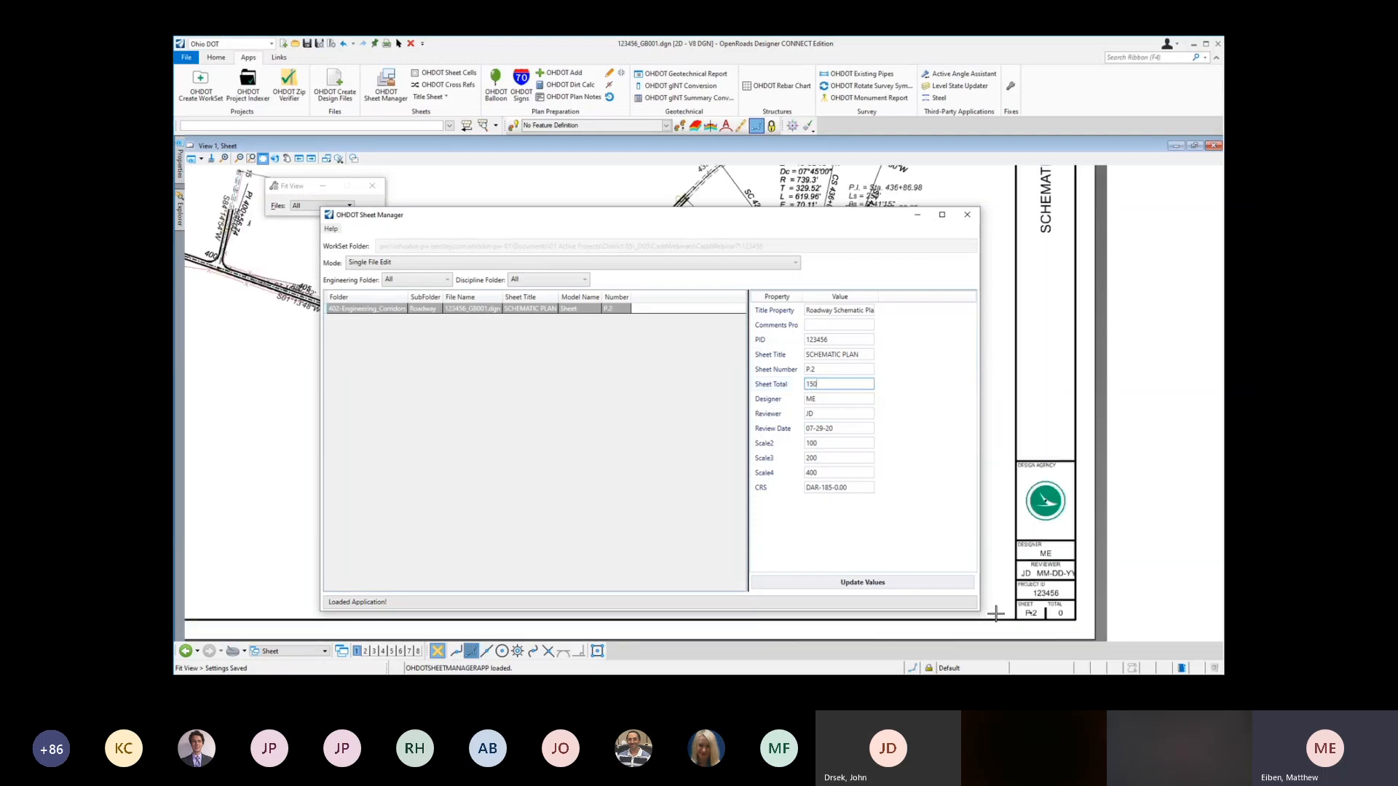
click(861, 582)
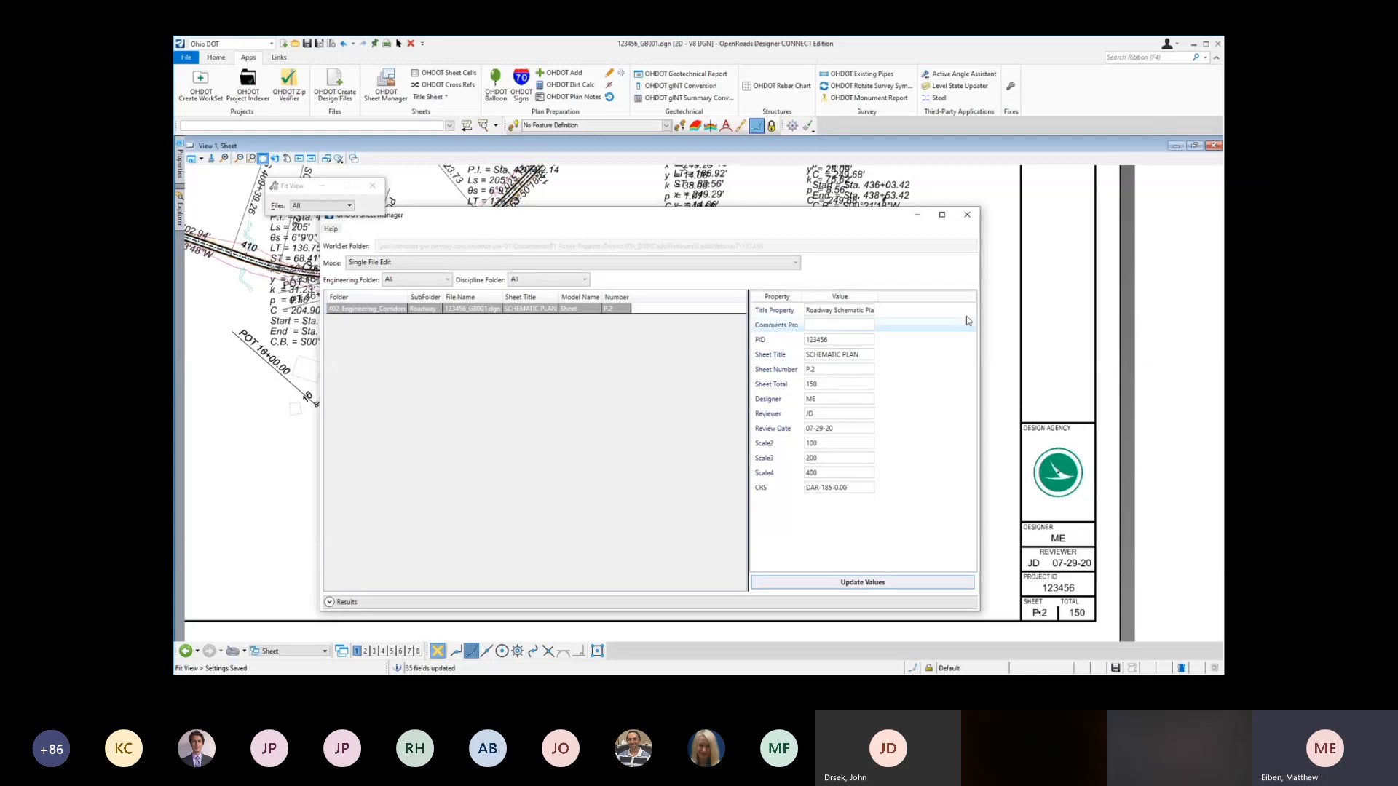
click(967, 215)
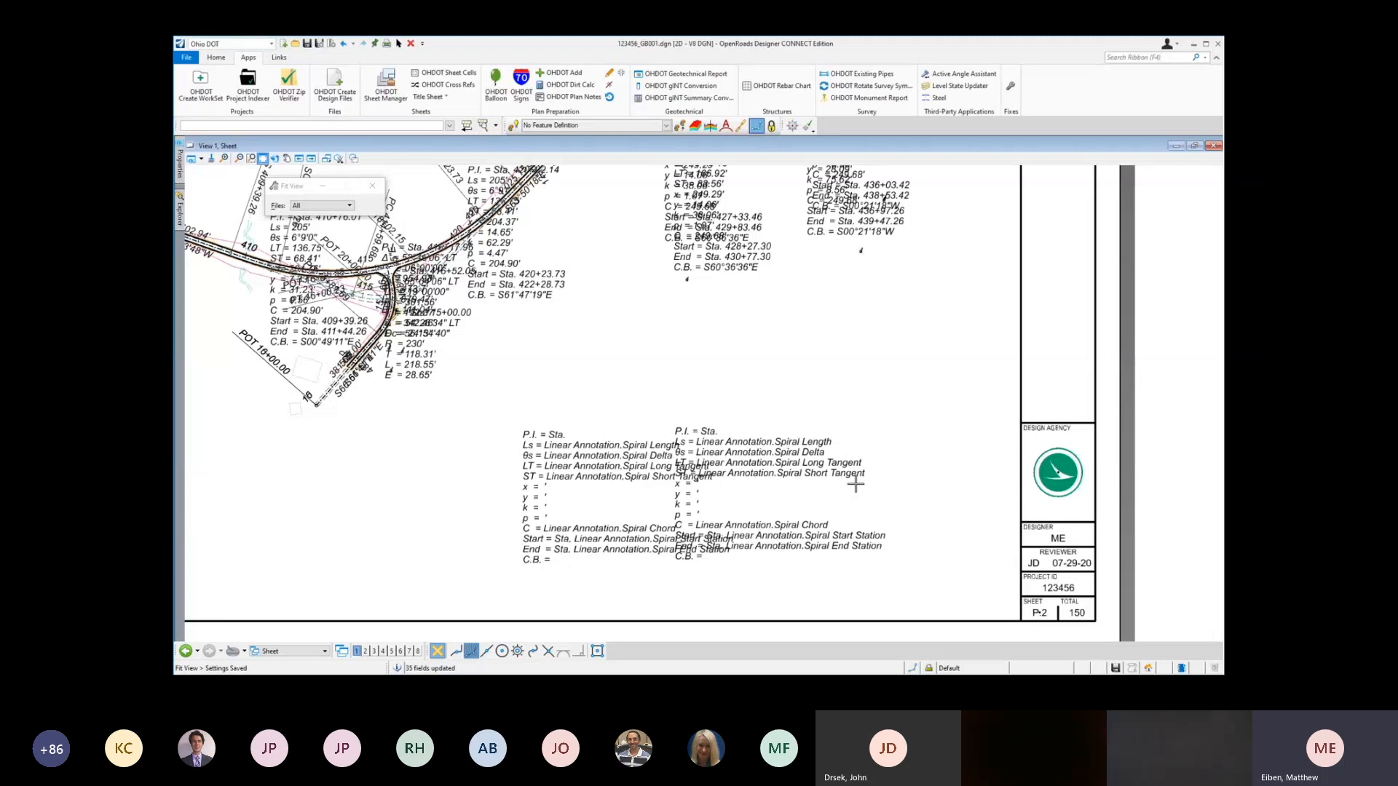
click(881, 504)
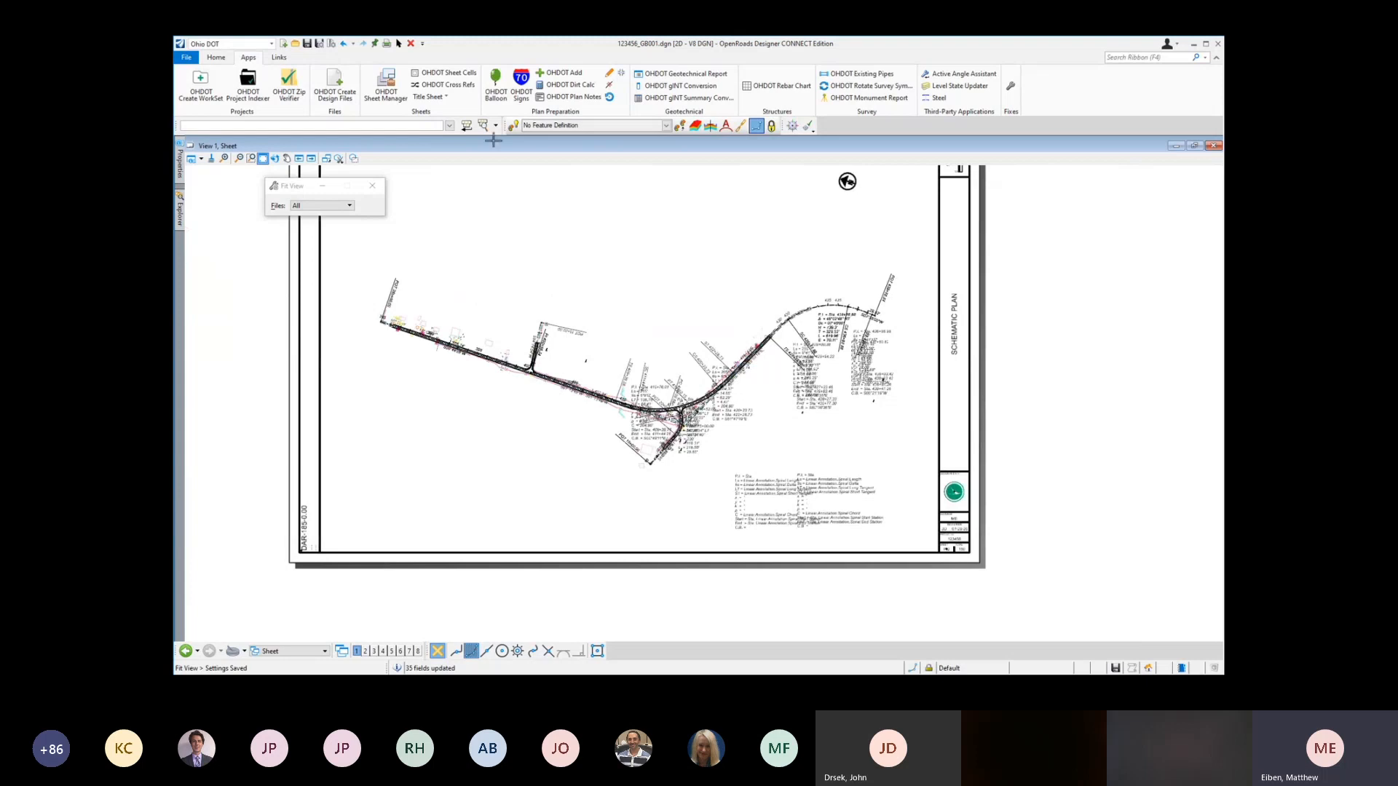
Step: Switch to the OpenRoads Drawing Production workflow and prepare a new note containing the Linear Annotation.Point Station field
click(231, 44)
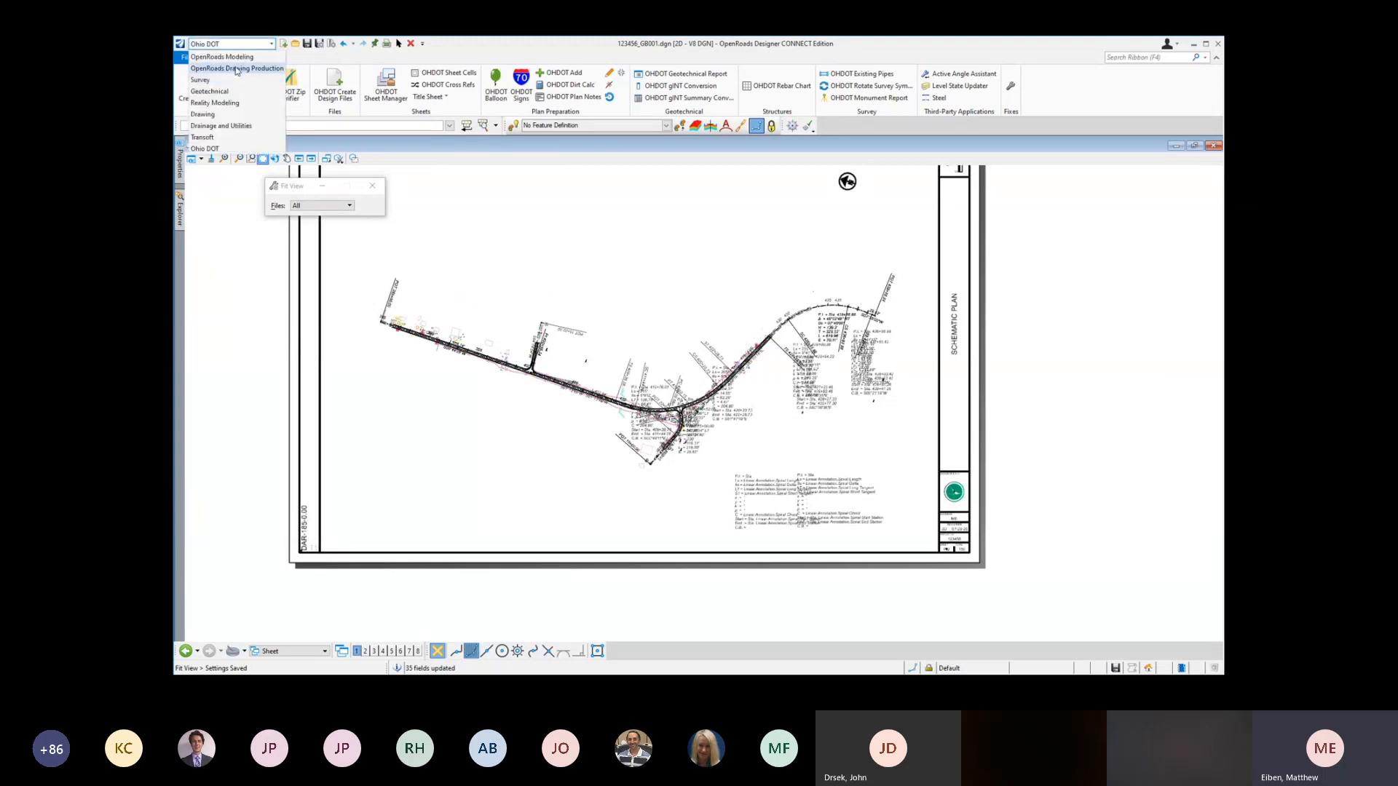
click(237, 68)
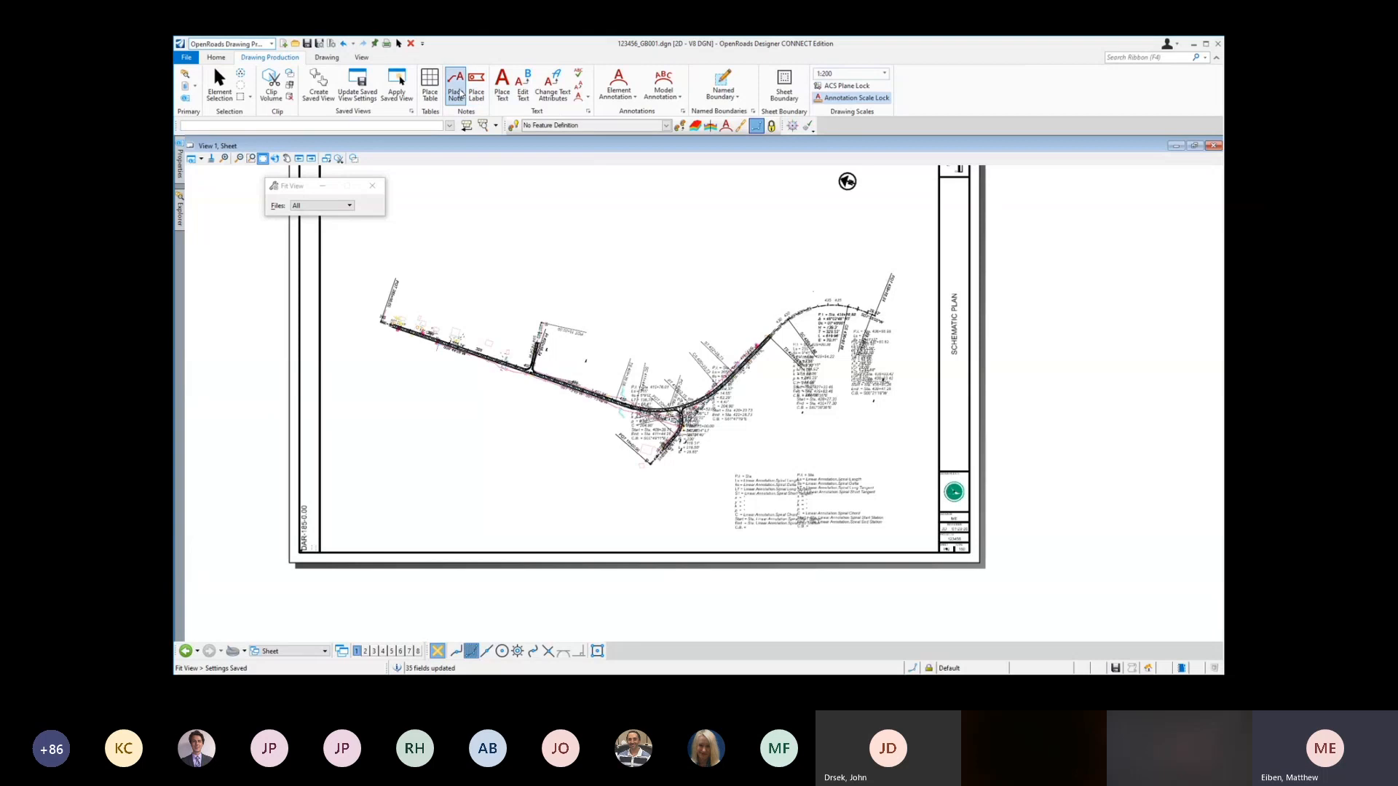
click(455, 86)
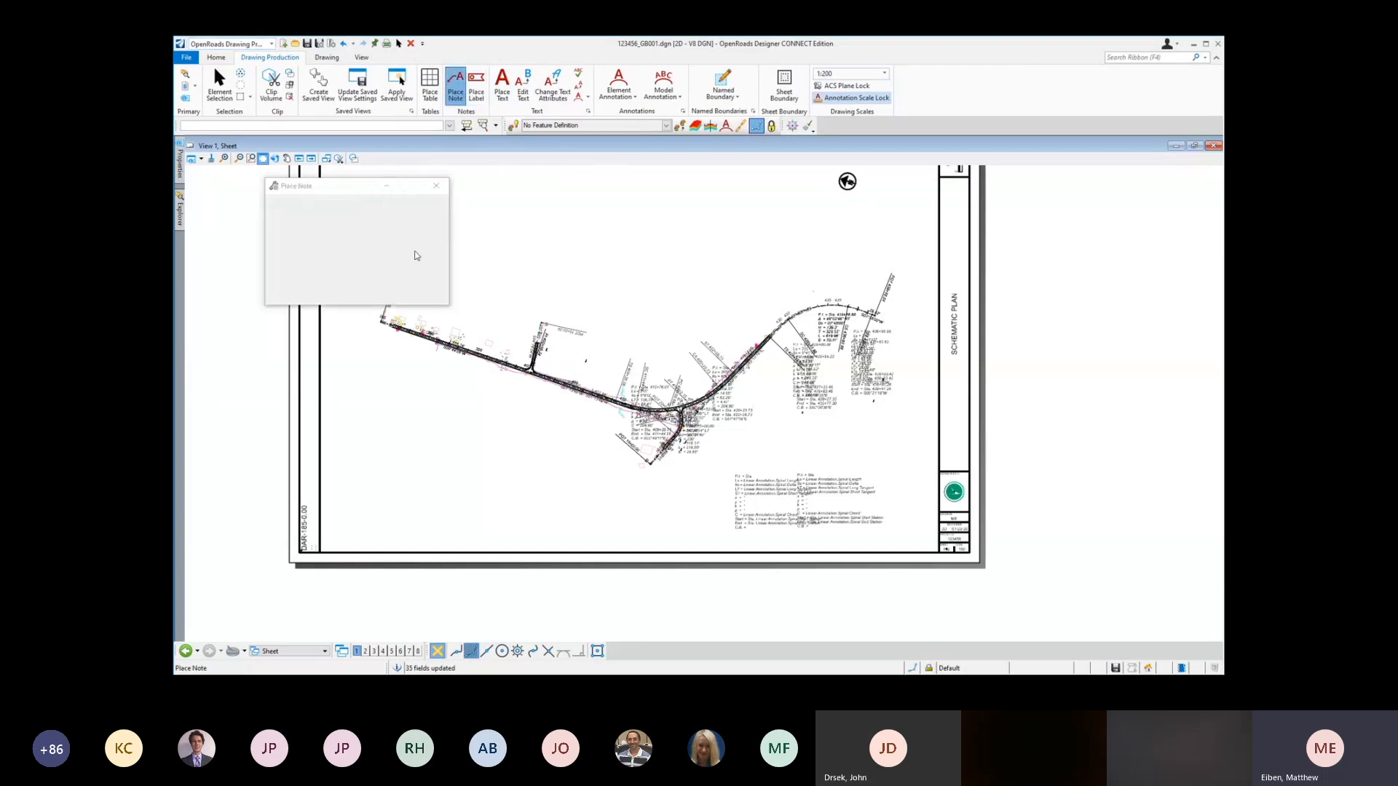
click(306, 172)
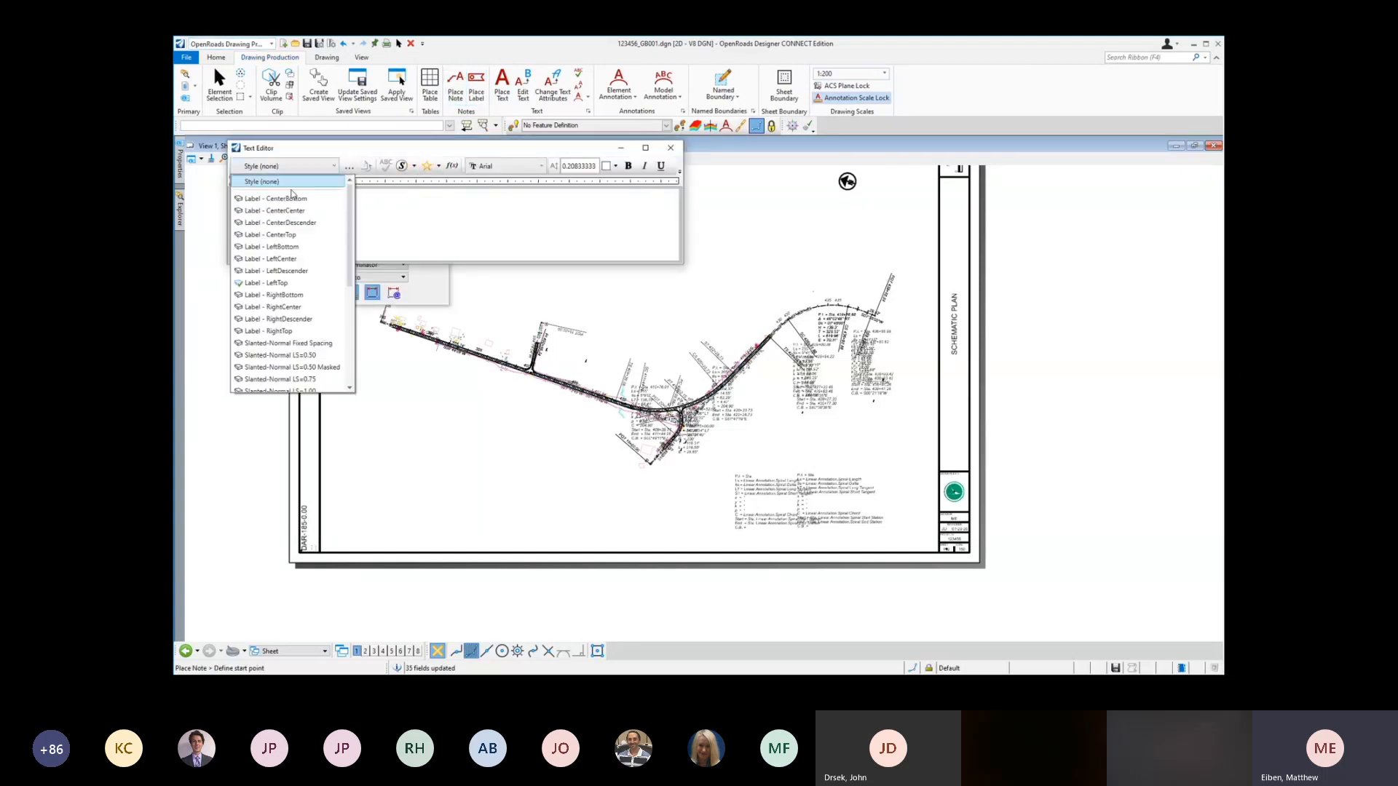
click(335, 189)
click(438, 166)
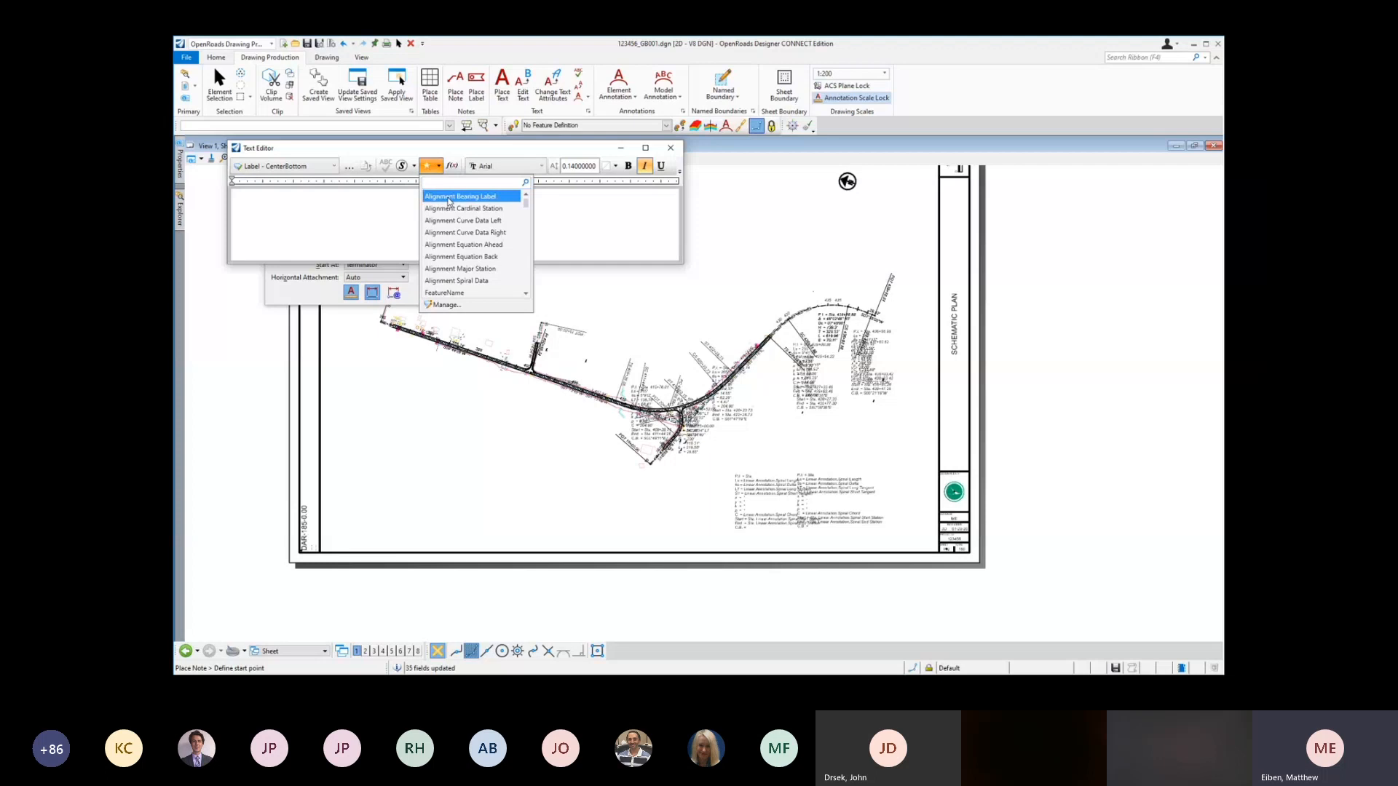
scroll(466, 248, down, 5)
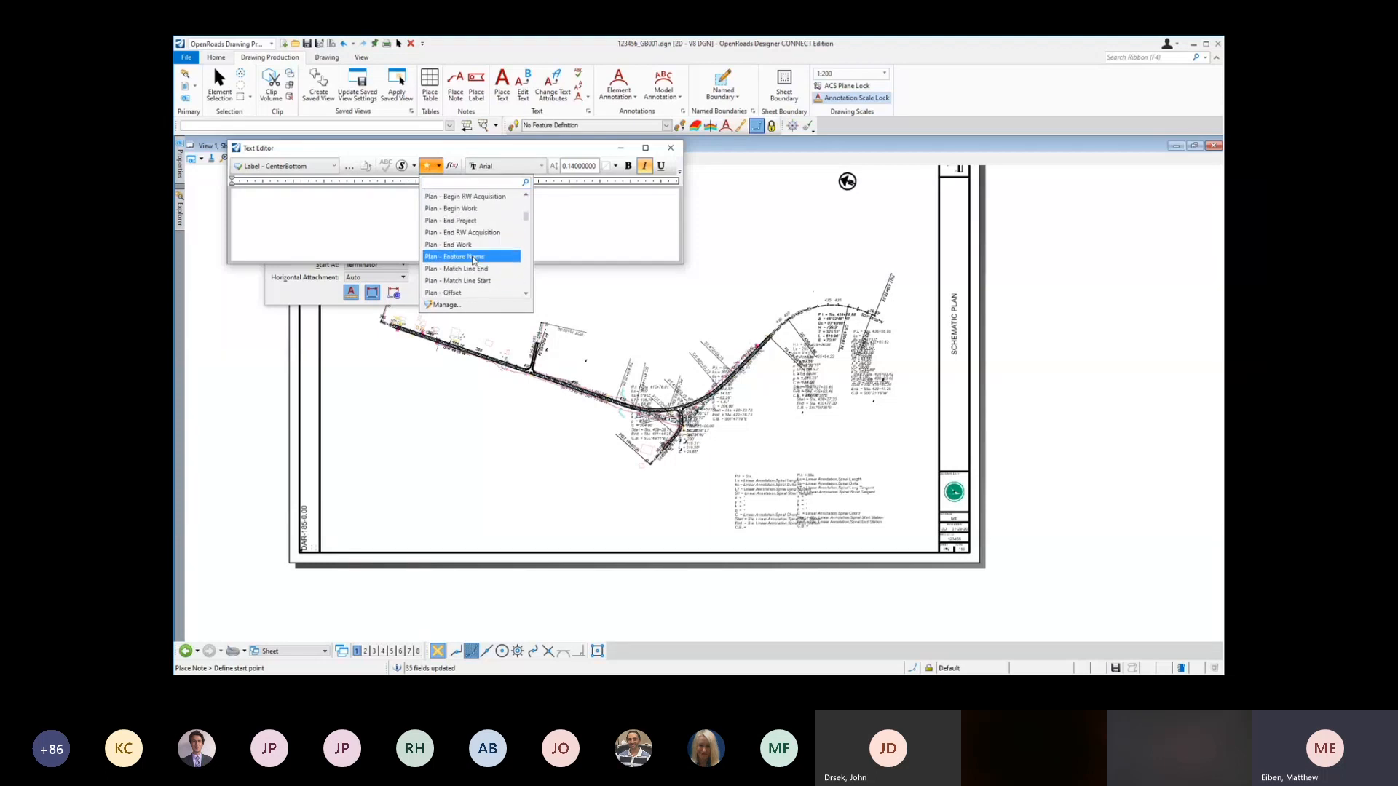
scroll(473, 264, down, 3)
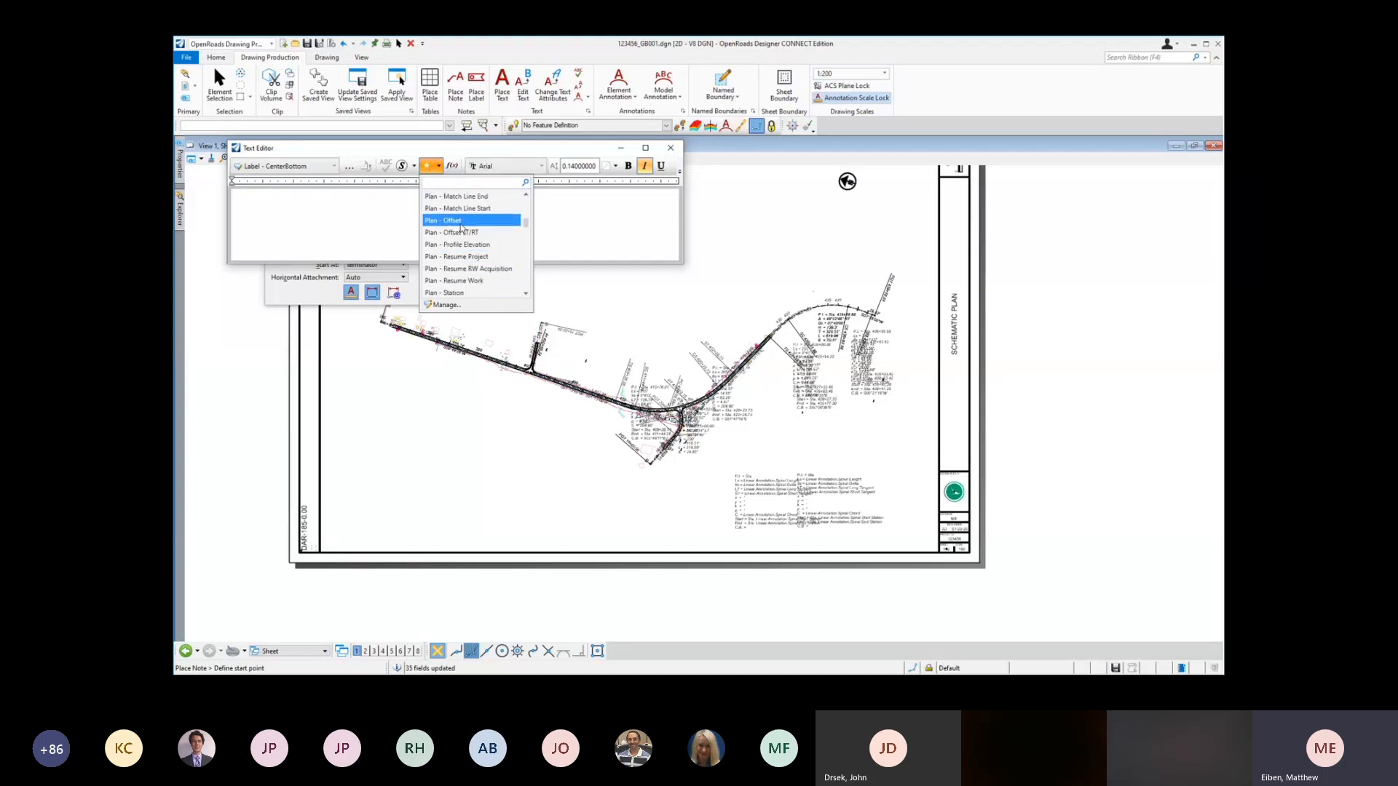
click(473, 271)
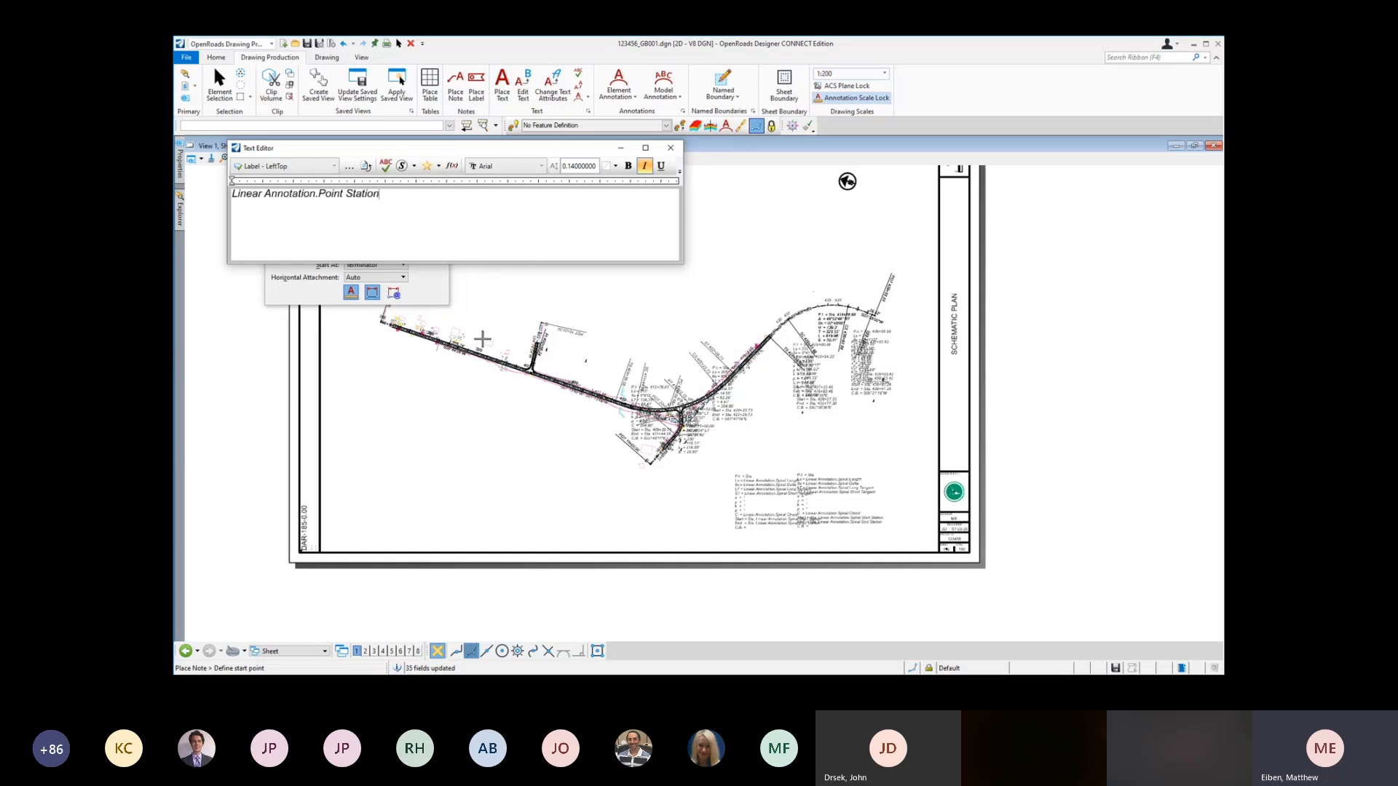
Step: Place the station note with its leader arrow on the alignment at station 395 and its text above the road
scroll(442, 357, up, 4)
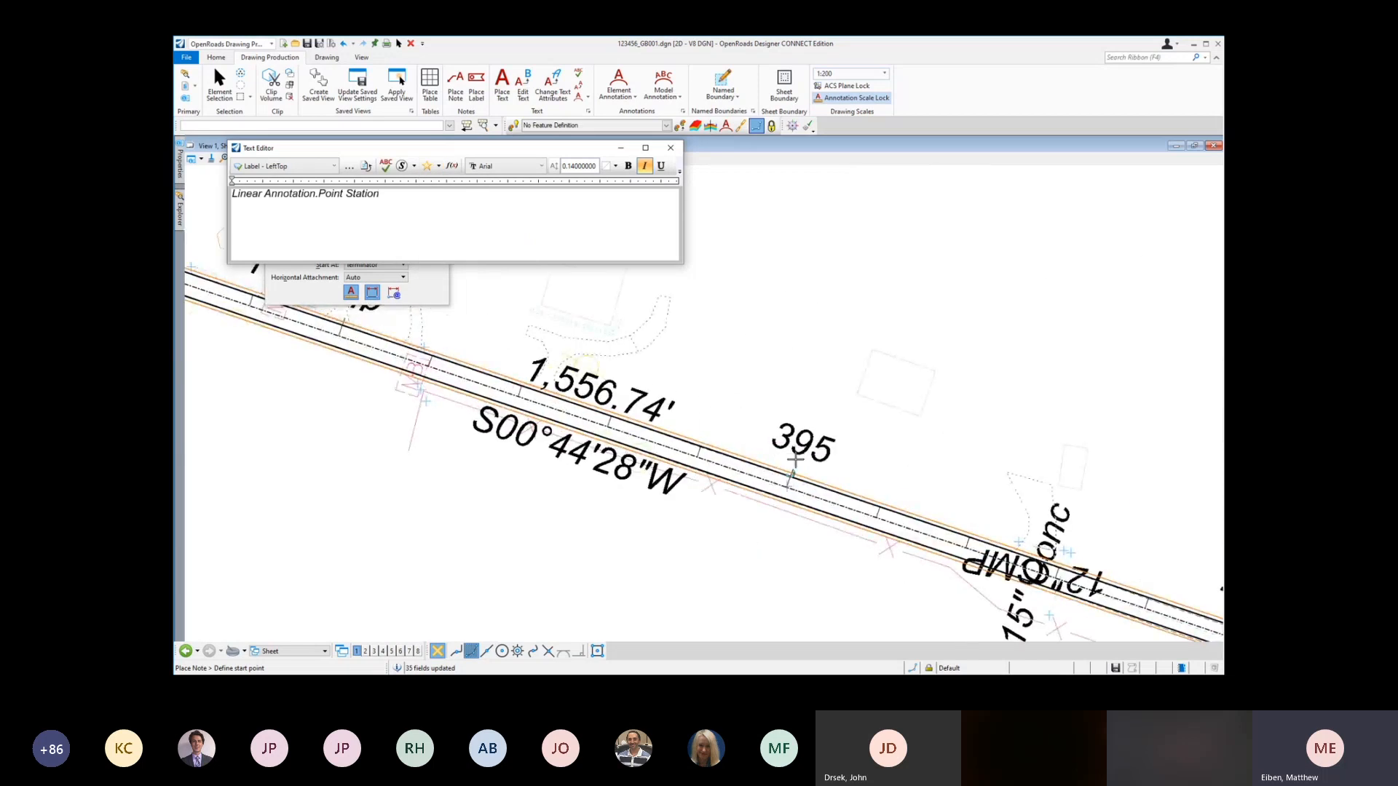
click(789, 482)
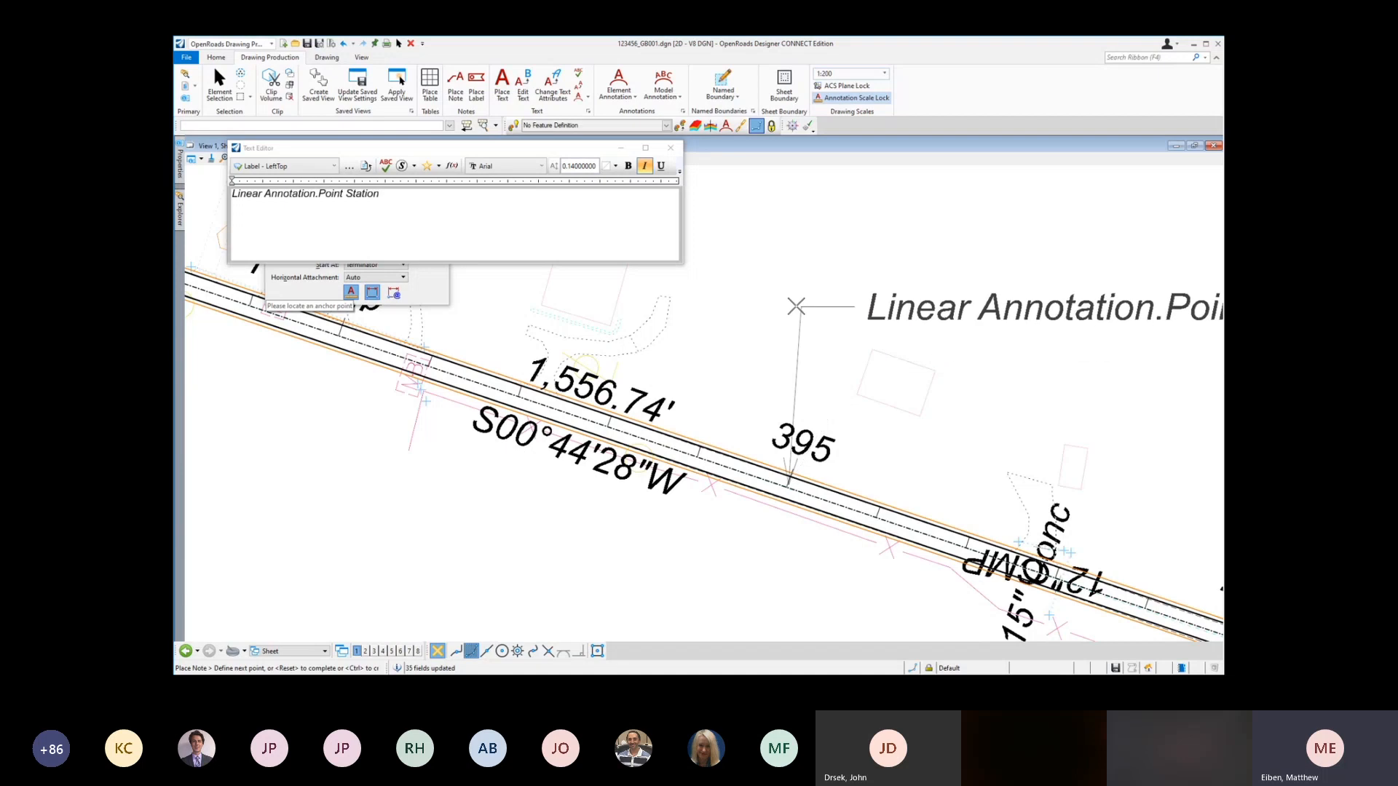
scroll(797, 303, down, 2)
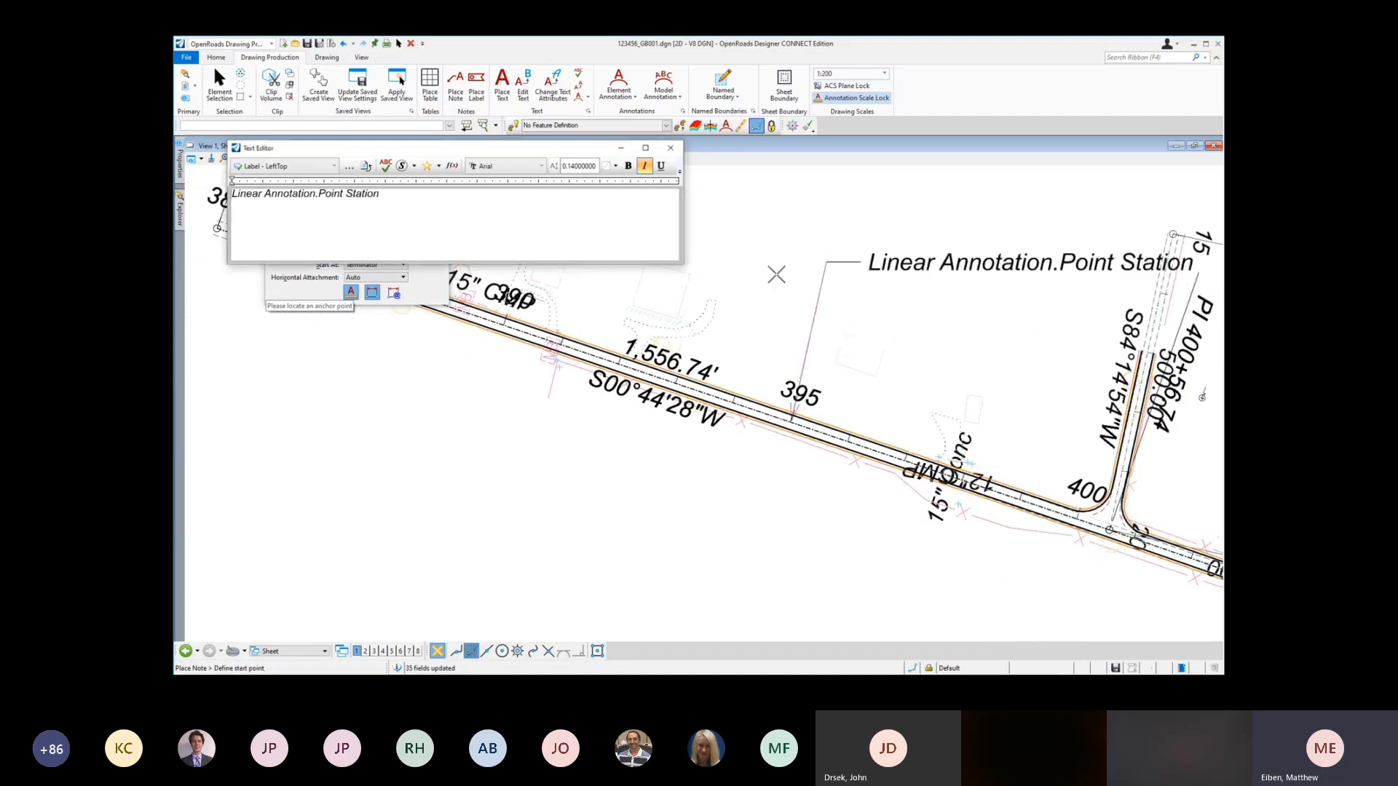
click(827, 262)
scroll(636, 335, down, 2)
scroll(522, 342, down, 2)
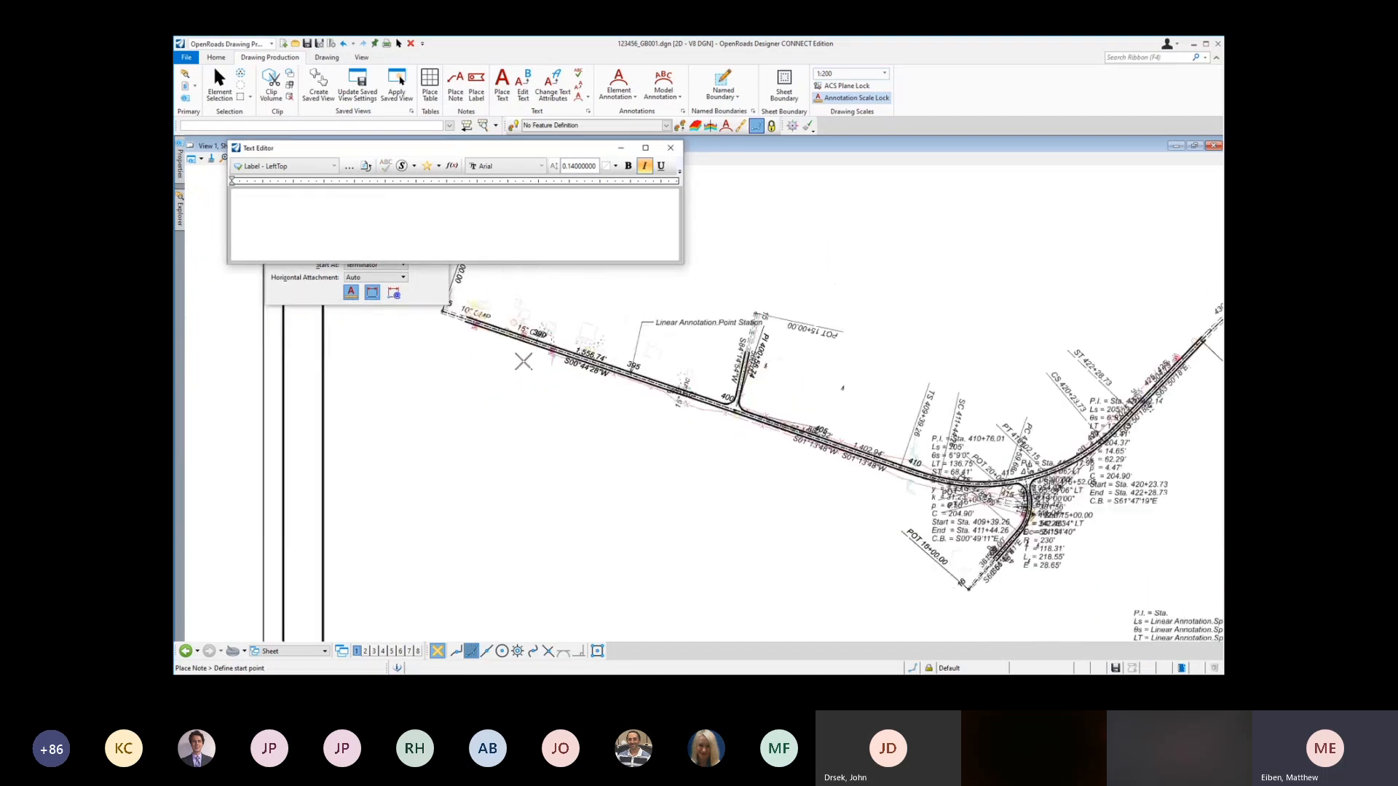
Step: Try to place a plan station-offset label on the sheet using the _Lbl_Pln_Sta-Off cell
click(487, 95)
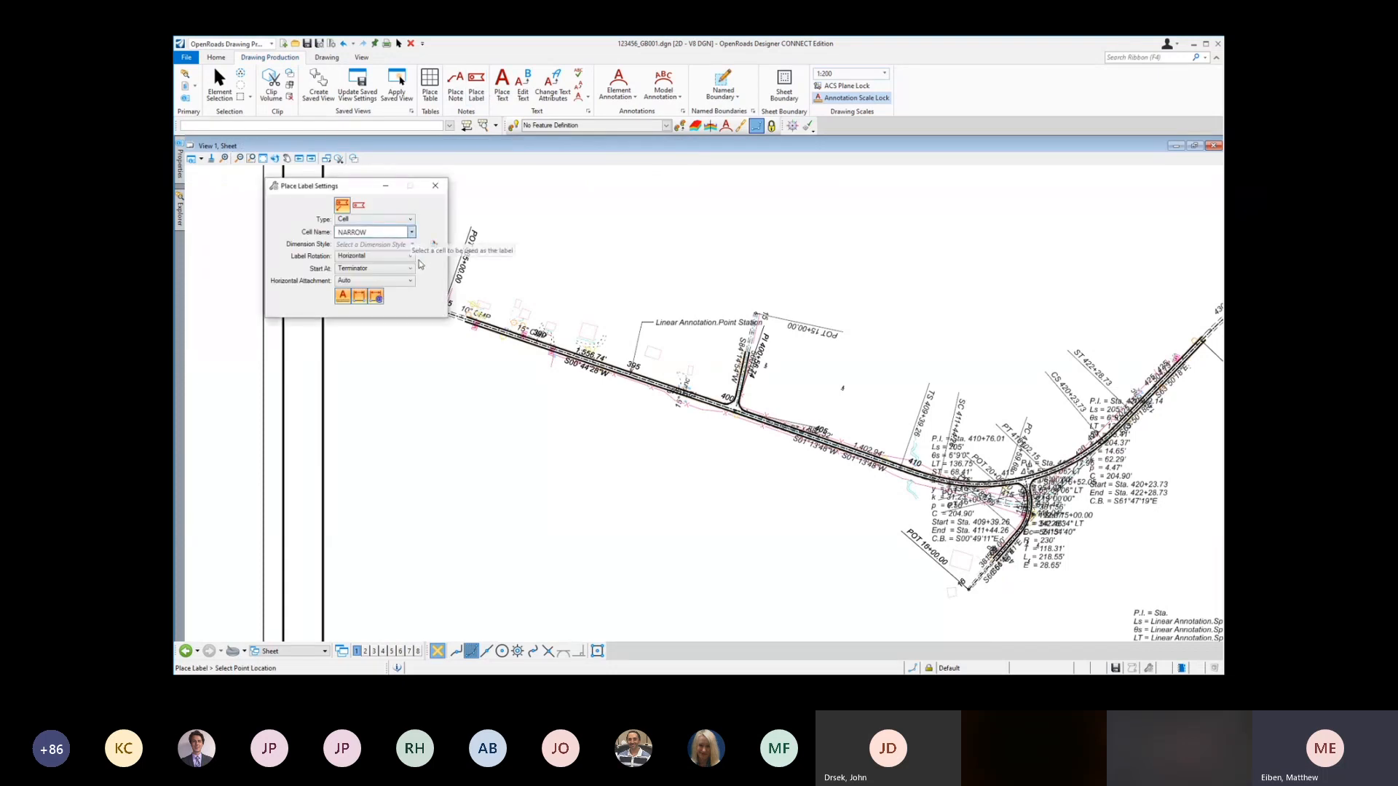
click(412, 231)
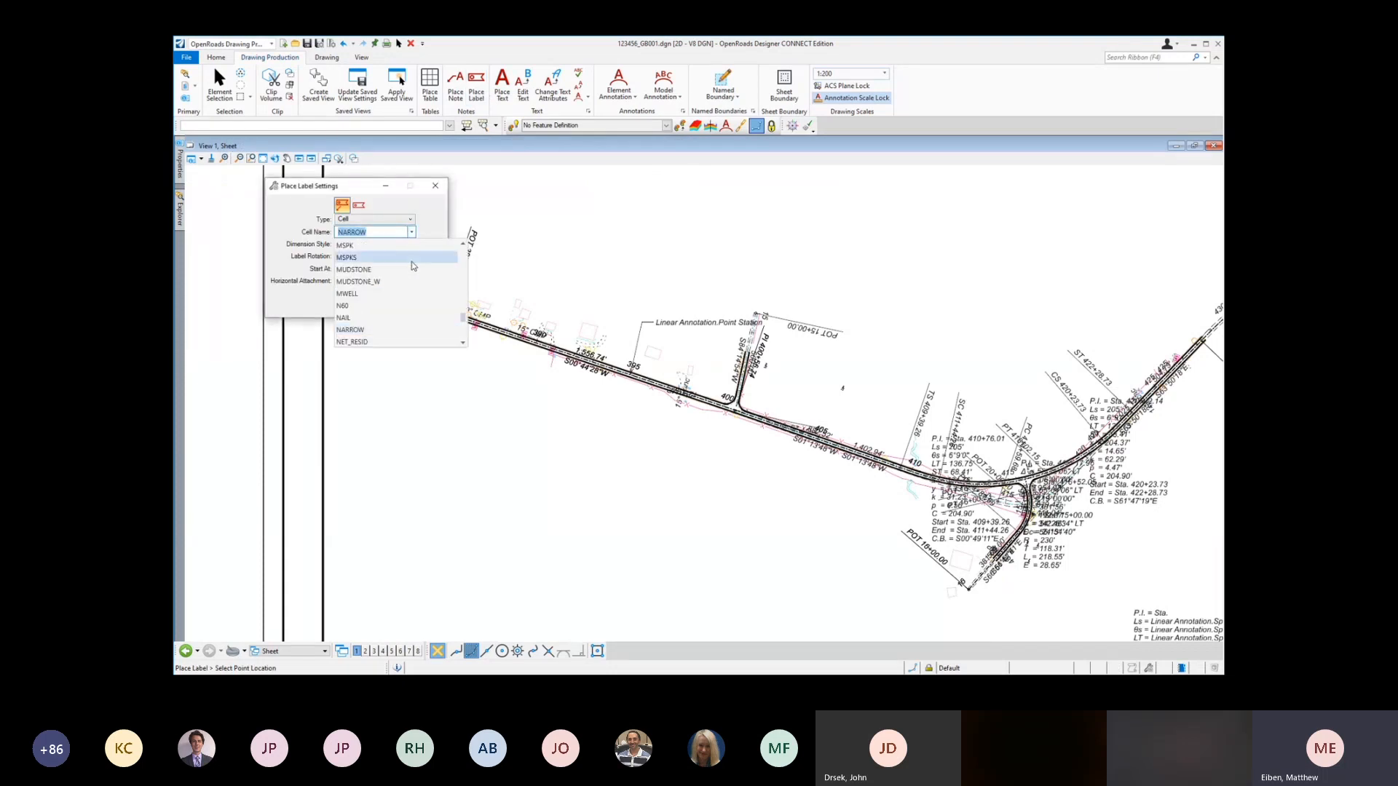
scroll(418, 312, up, 10)
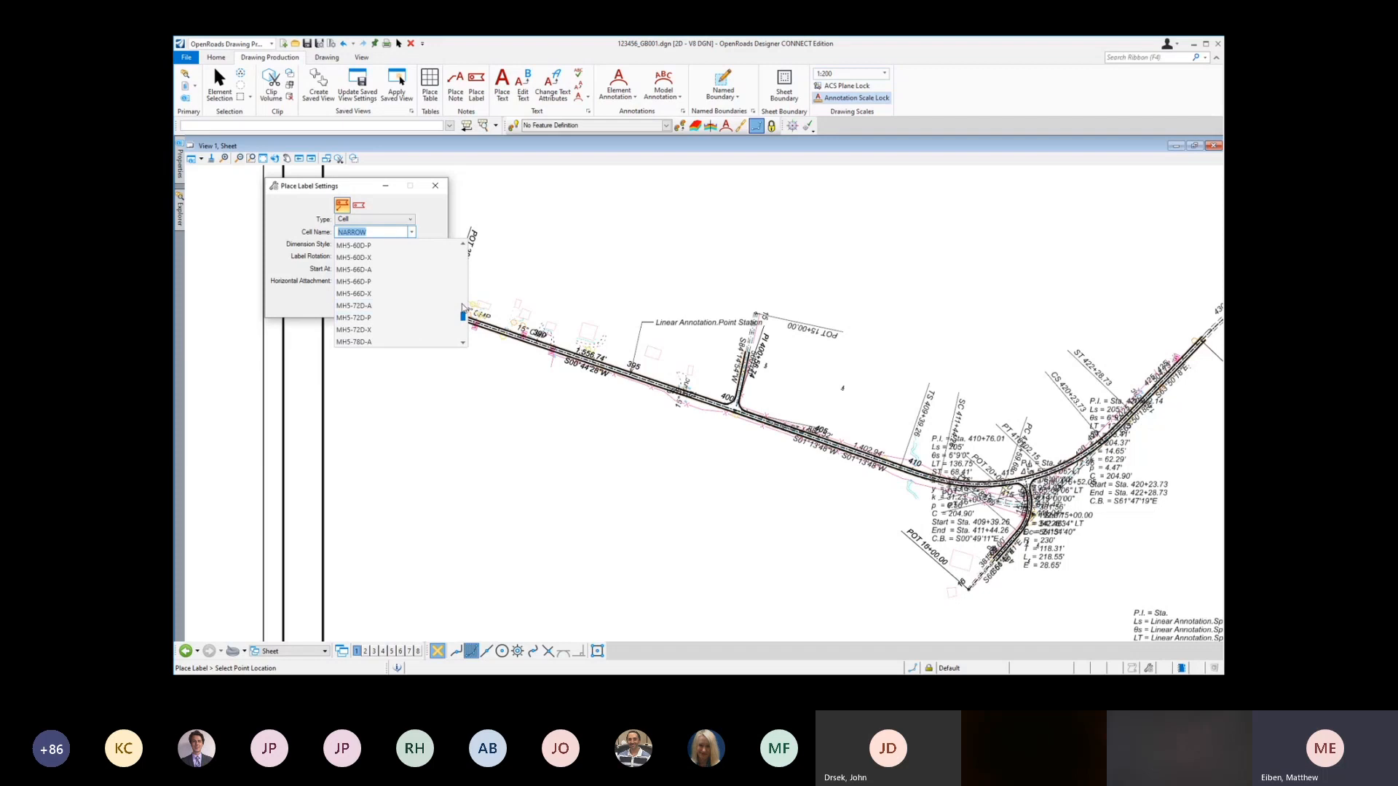
scroll(418, 289, up, 6)
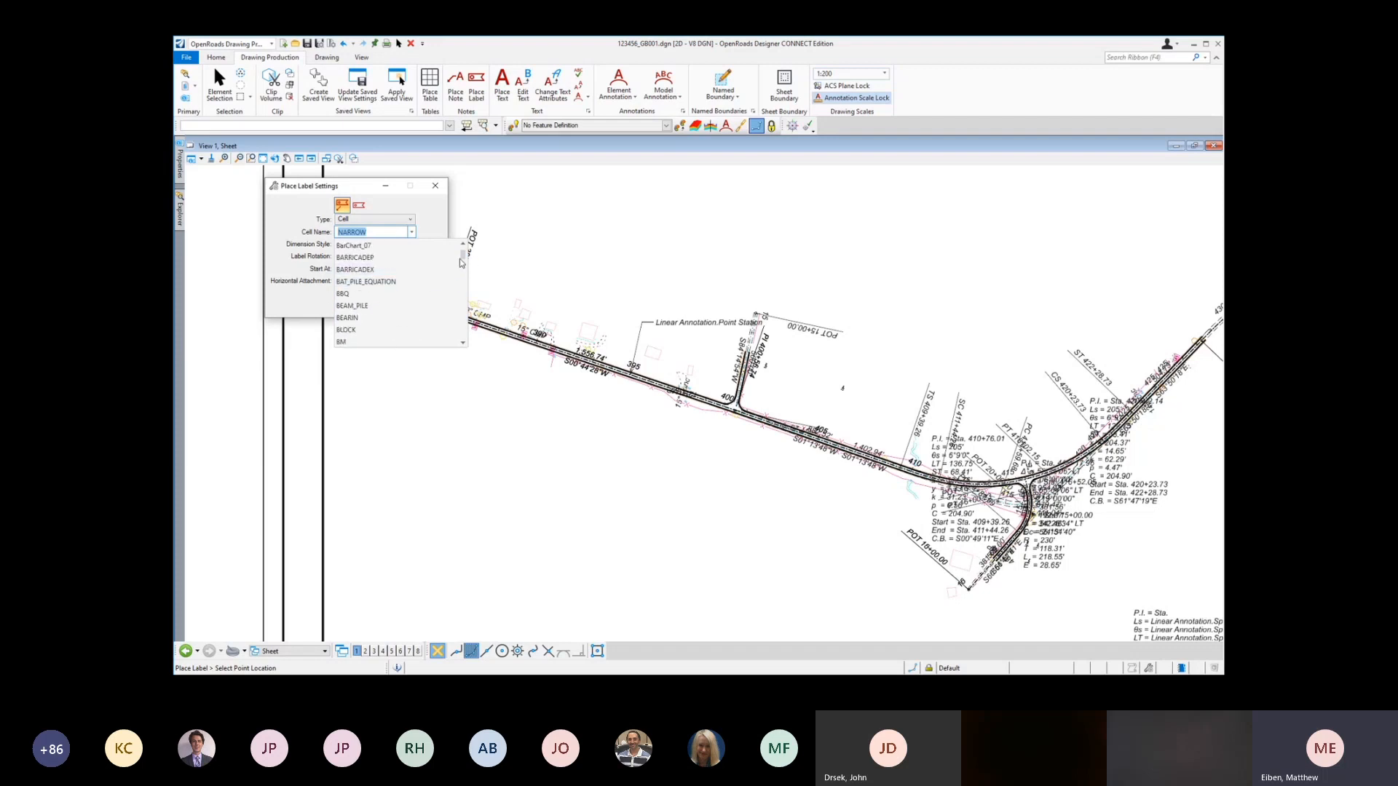
drag(462, 254, 462, 249)
scroll(416, 275, down, 3)
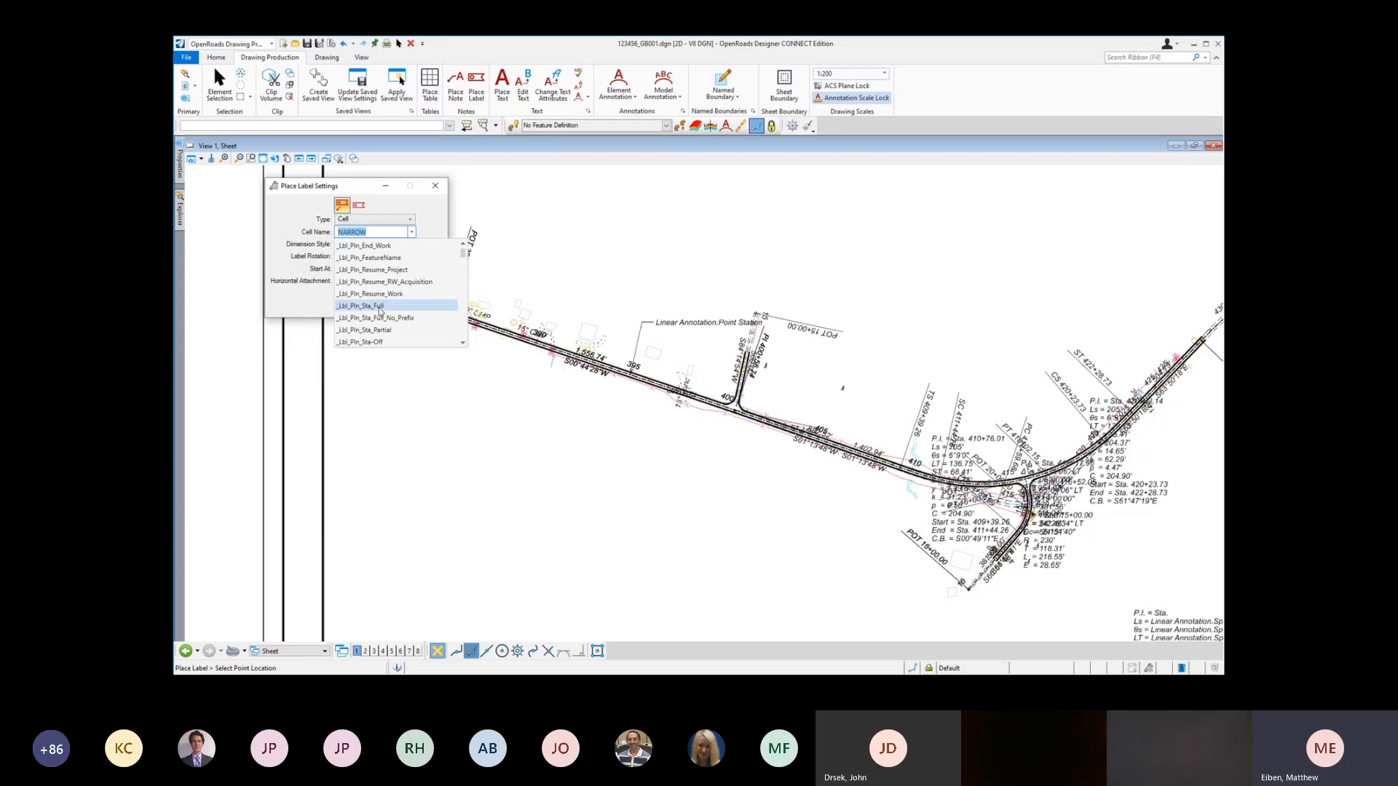
scroll(382, 315, down, 3)
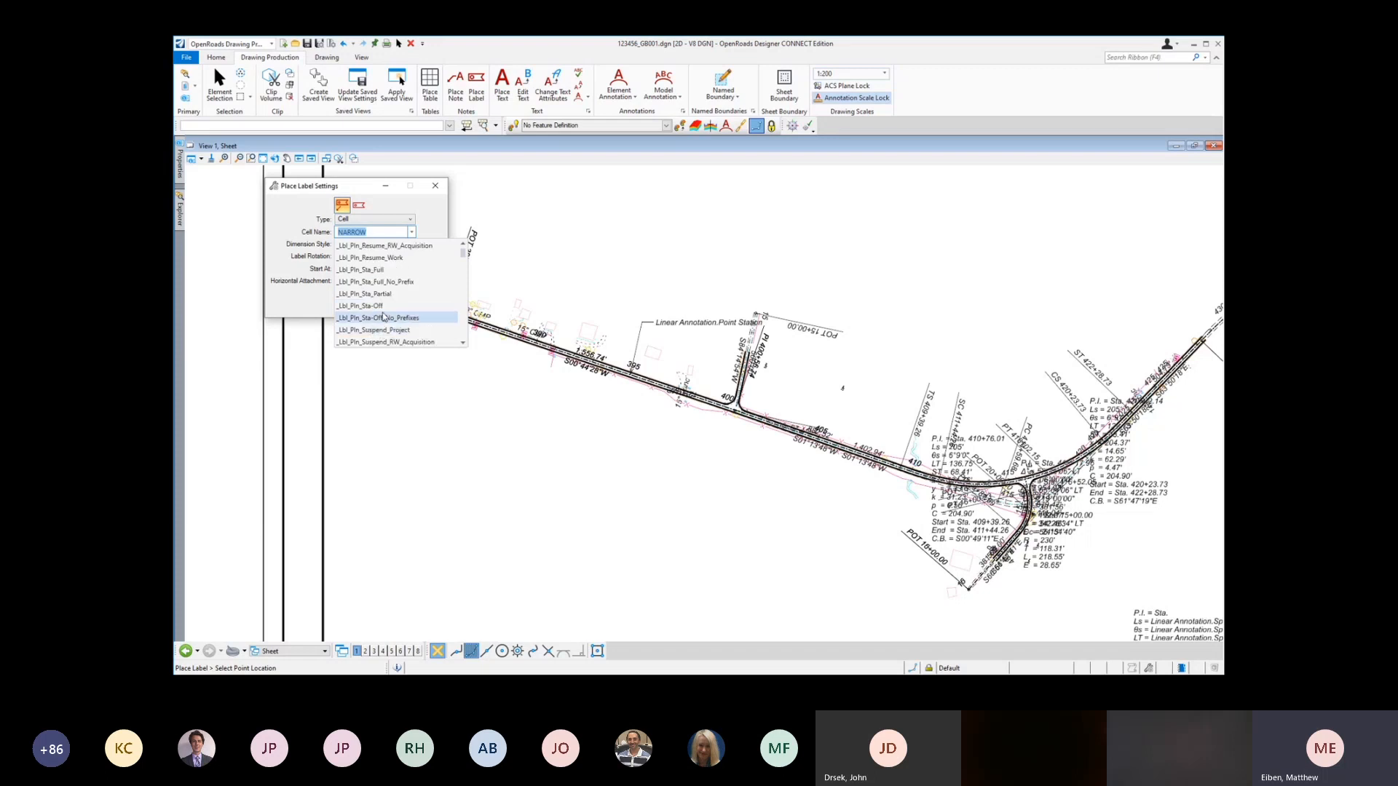
click(380, 306)
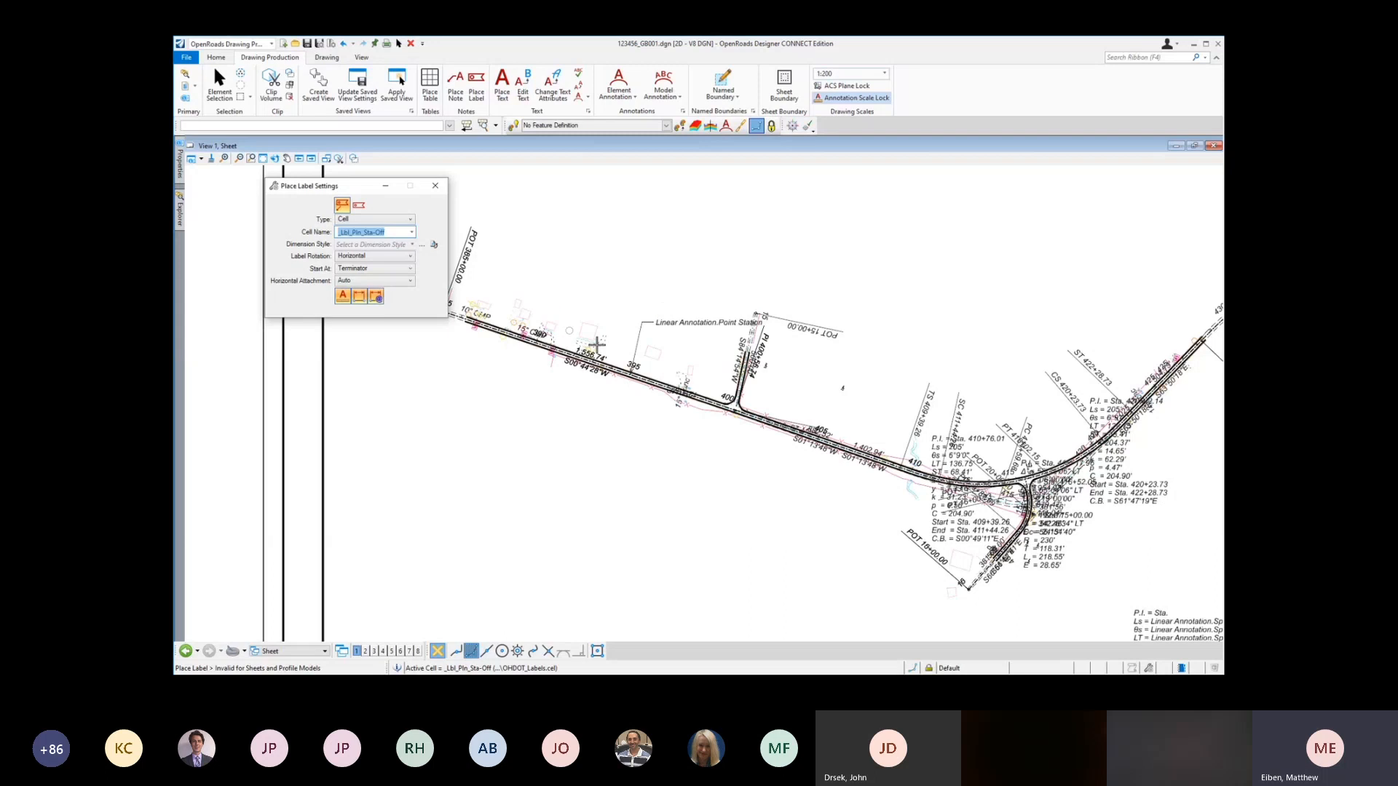
Step: Try to run Element Annotation in the sheet model, and display the list of models in the design file
click(624, 87)
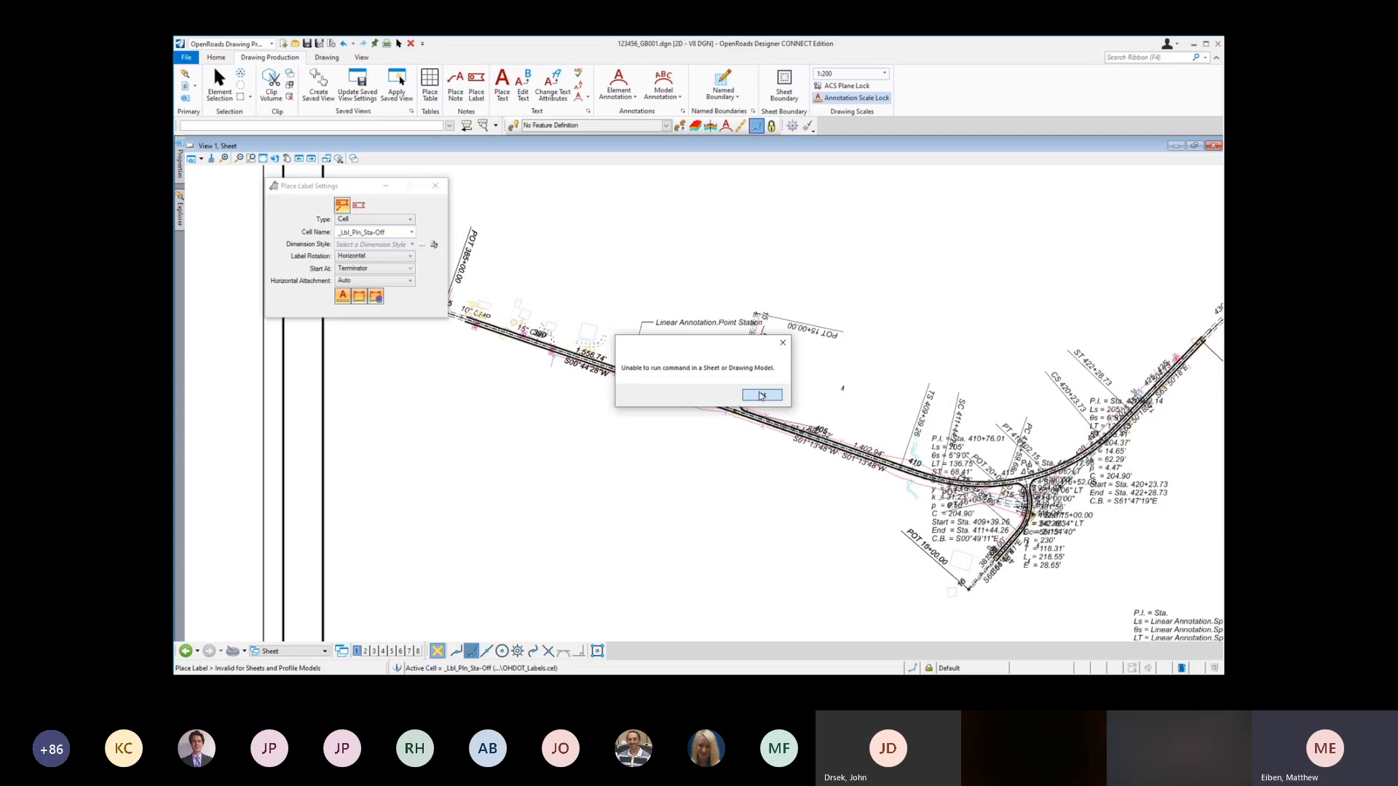
click(762, 395)
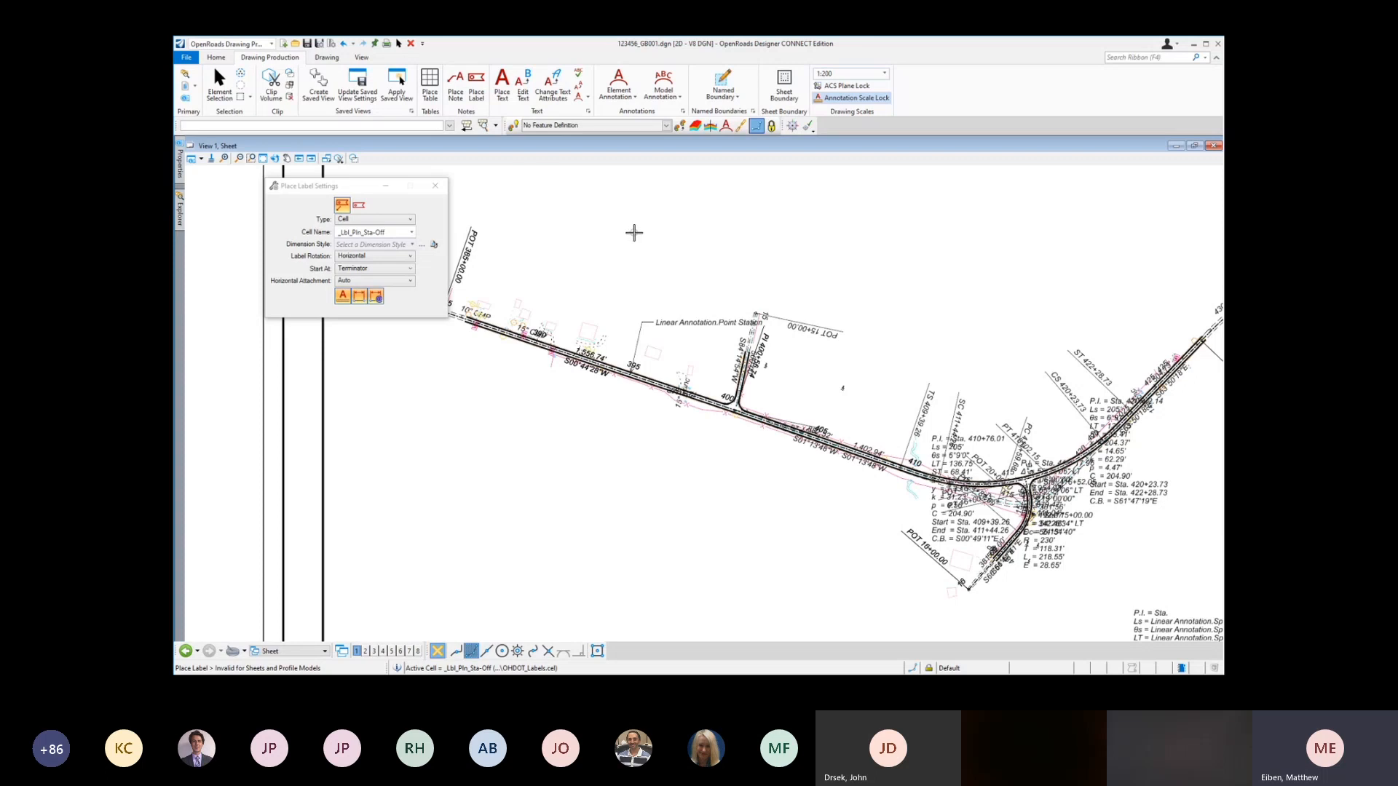
click(216, 58)
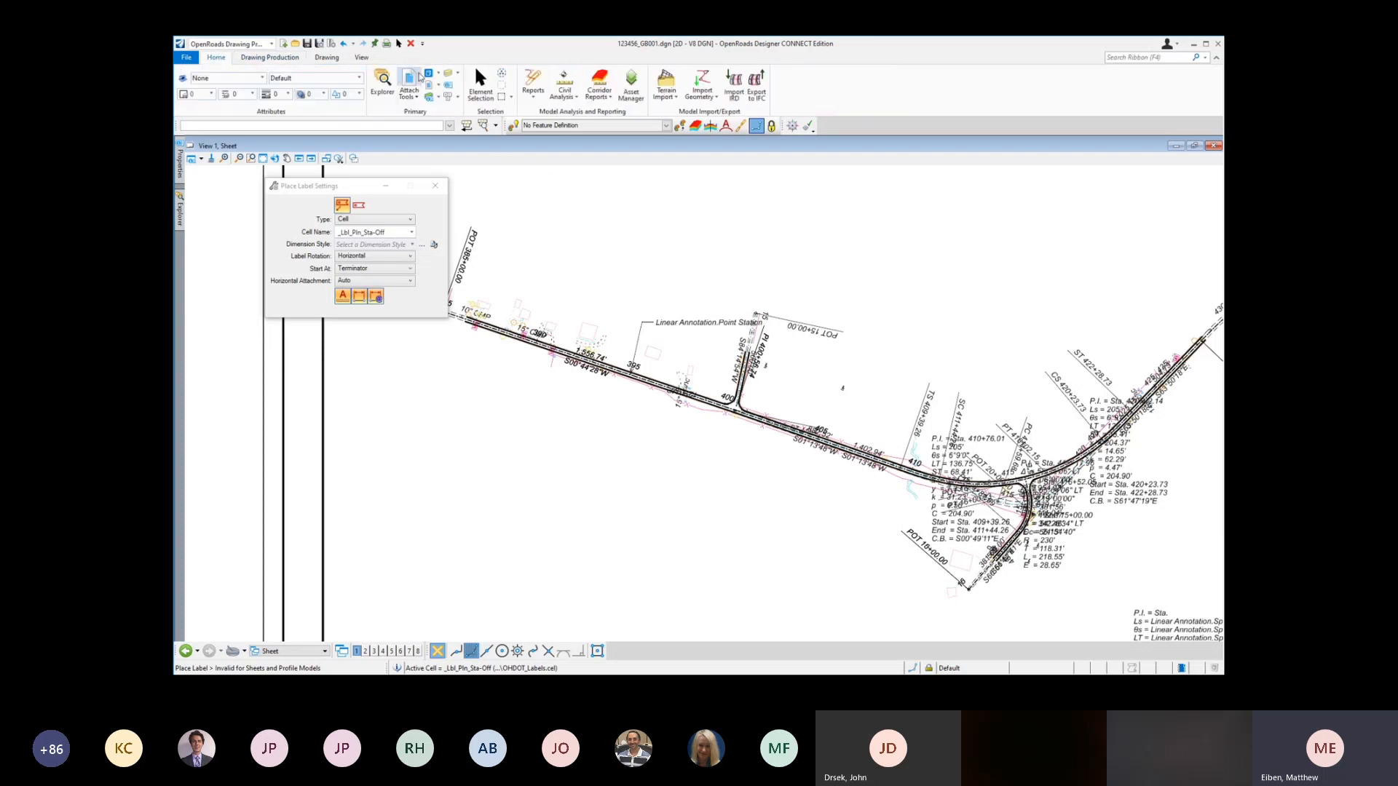
click(428, 73)
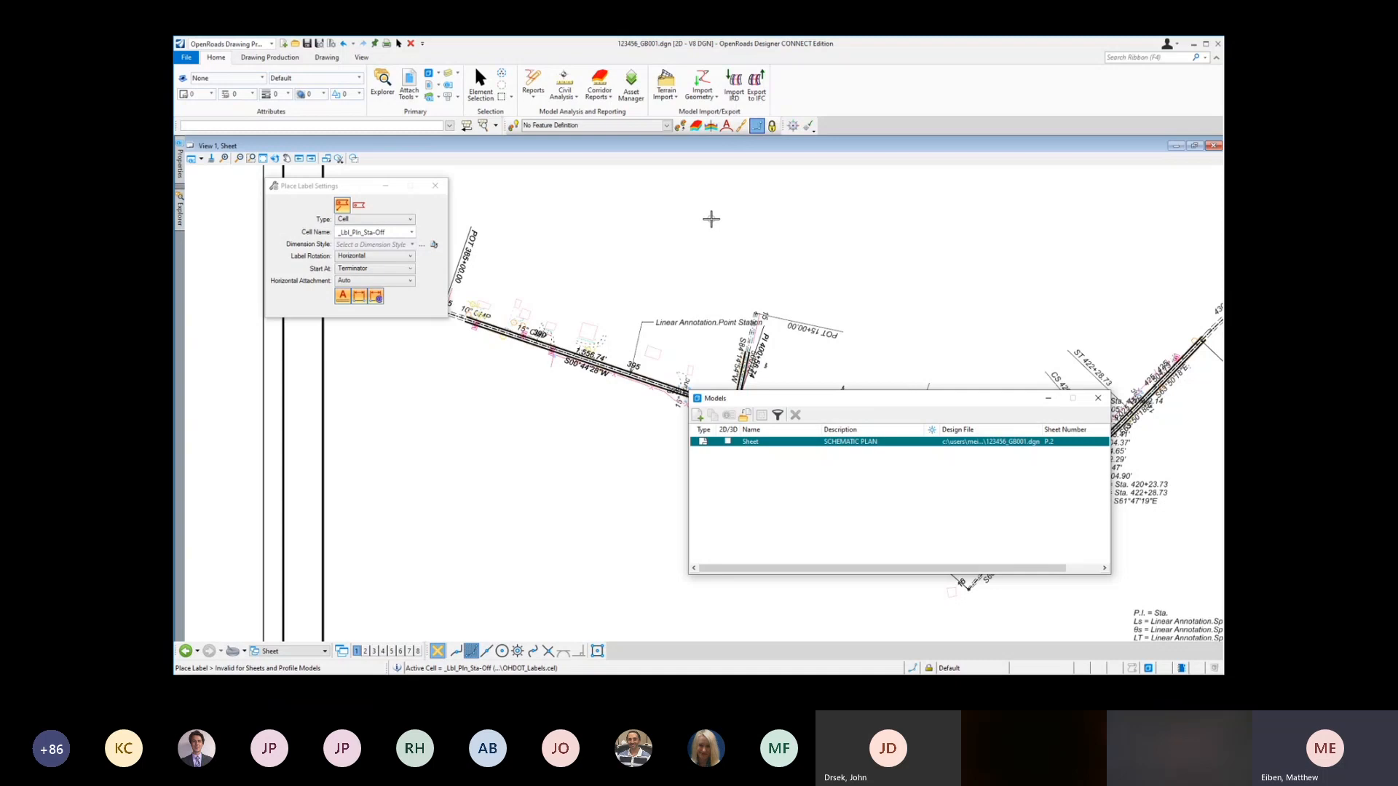
scroll(624, 264, down, 3)
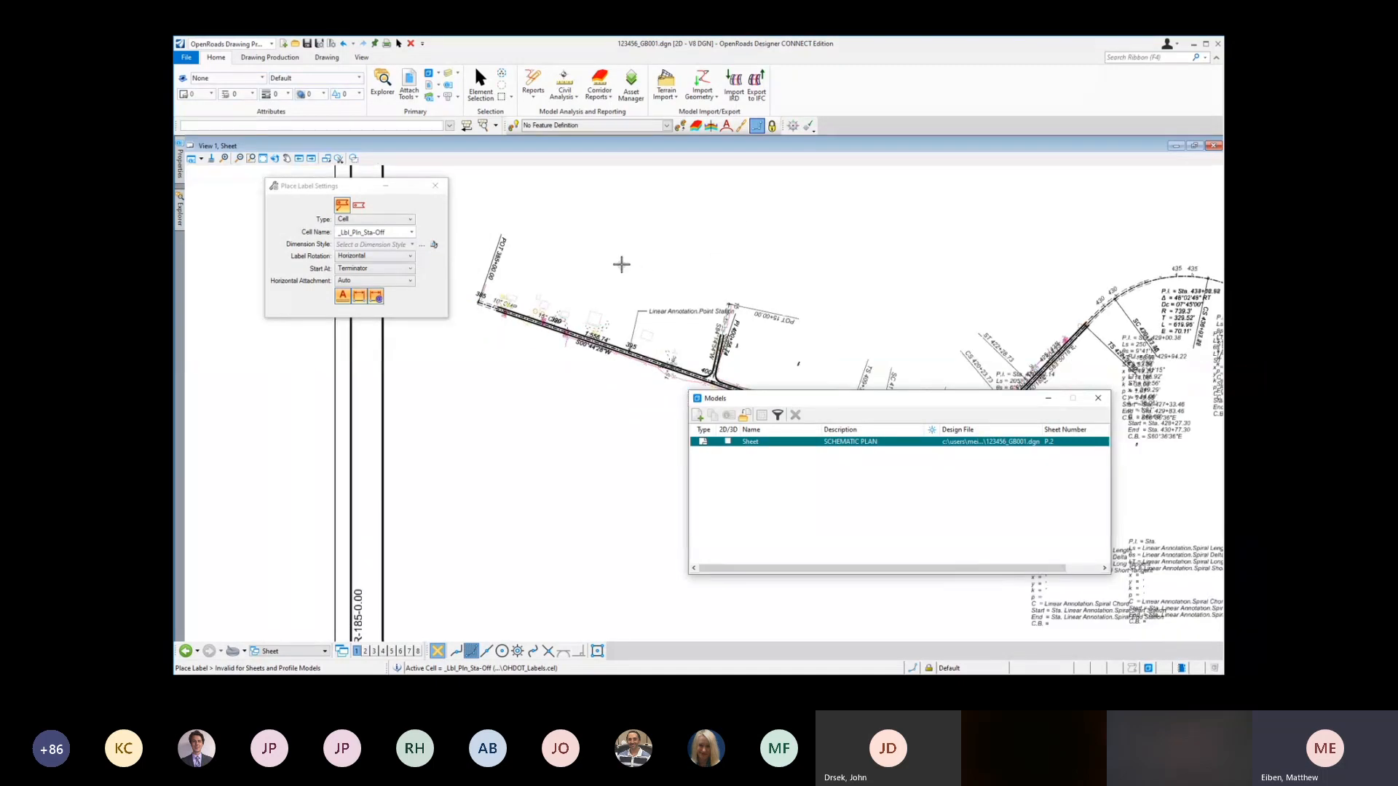
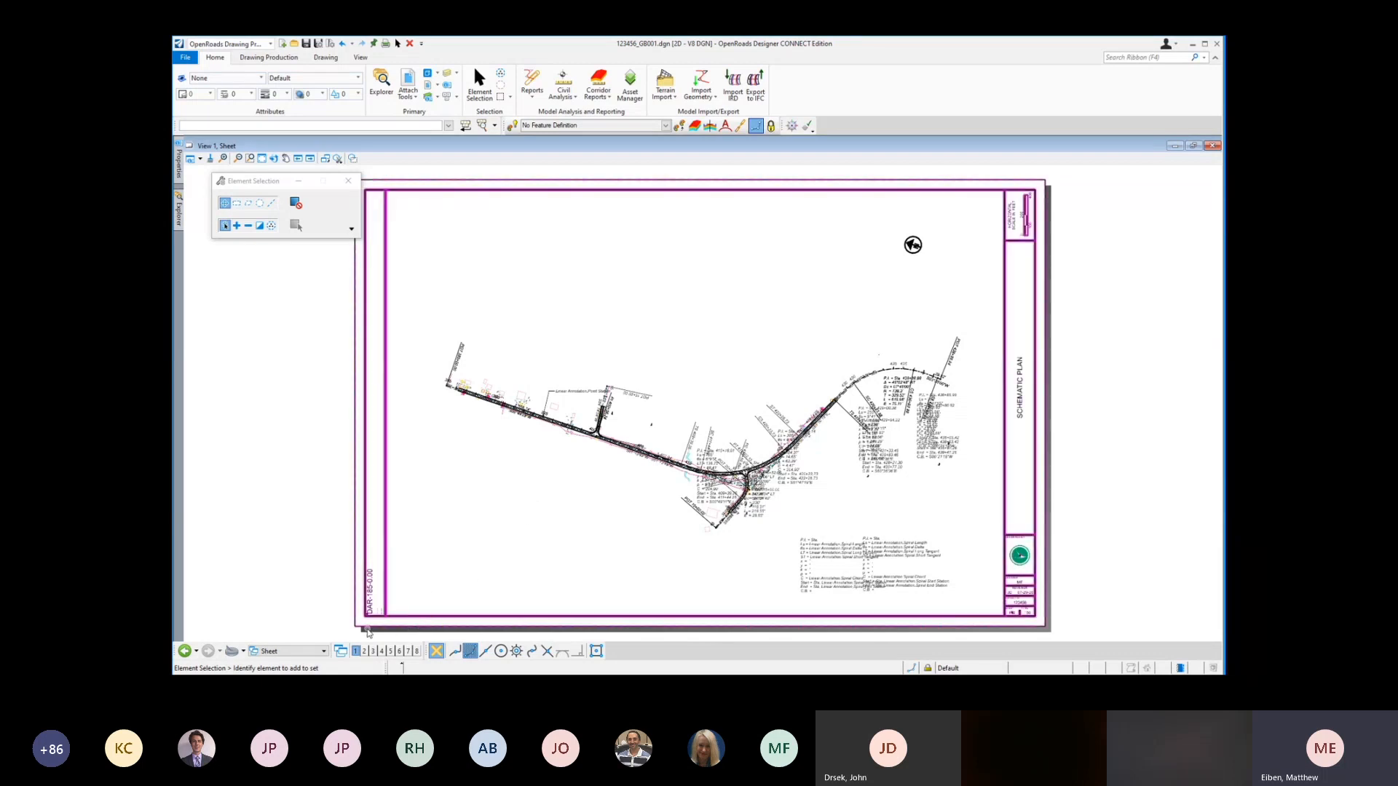
click(355, 619)
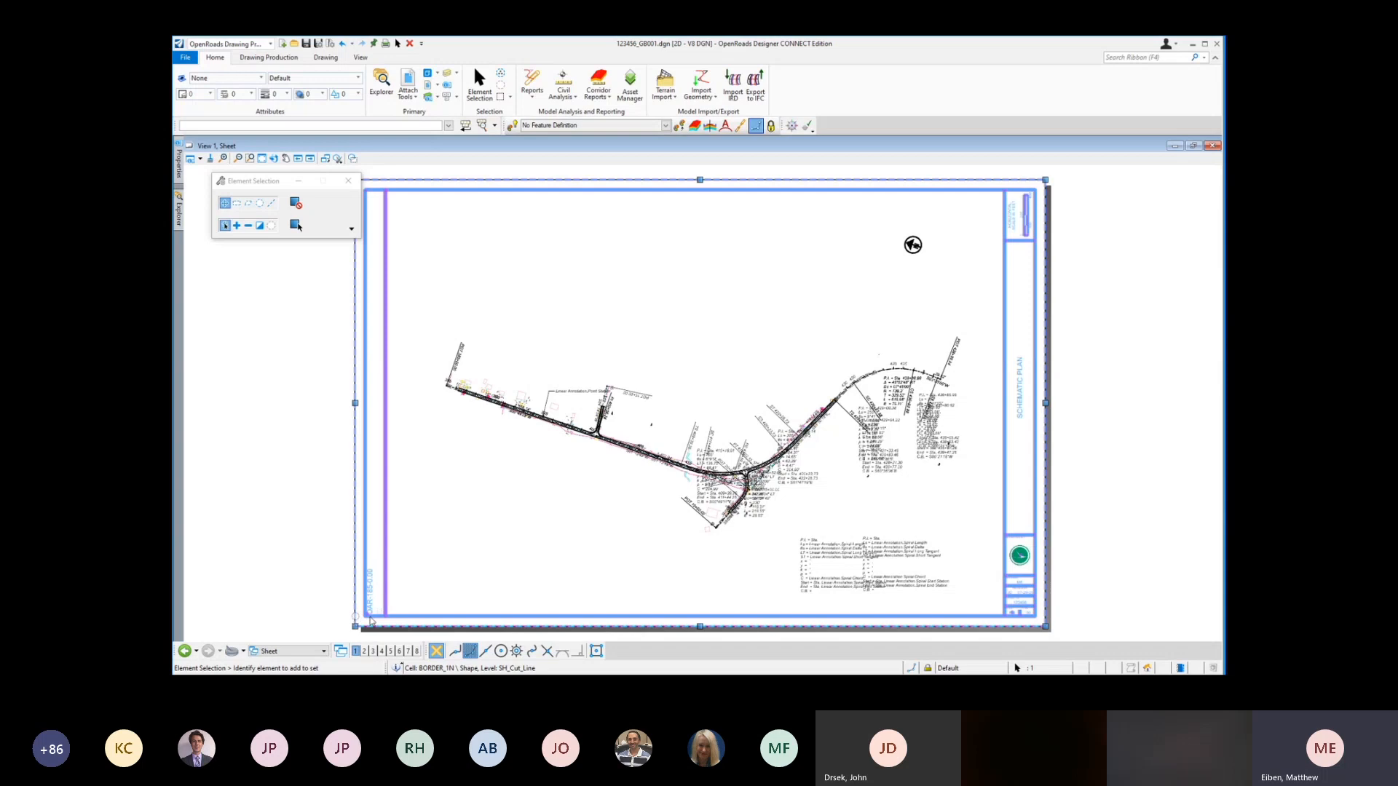
middle_click(358, 612)
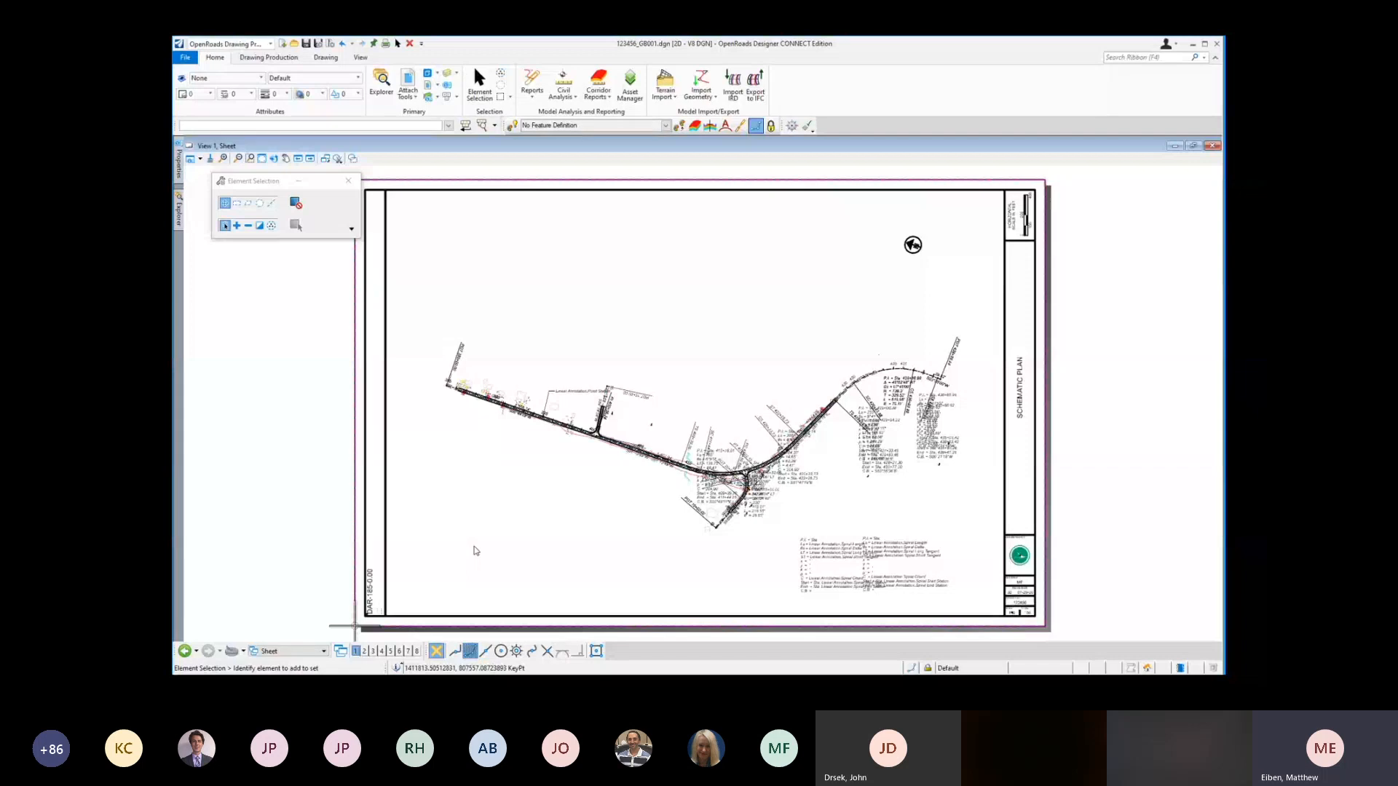
click(527, 530)
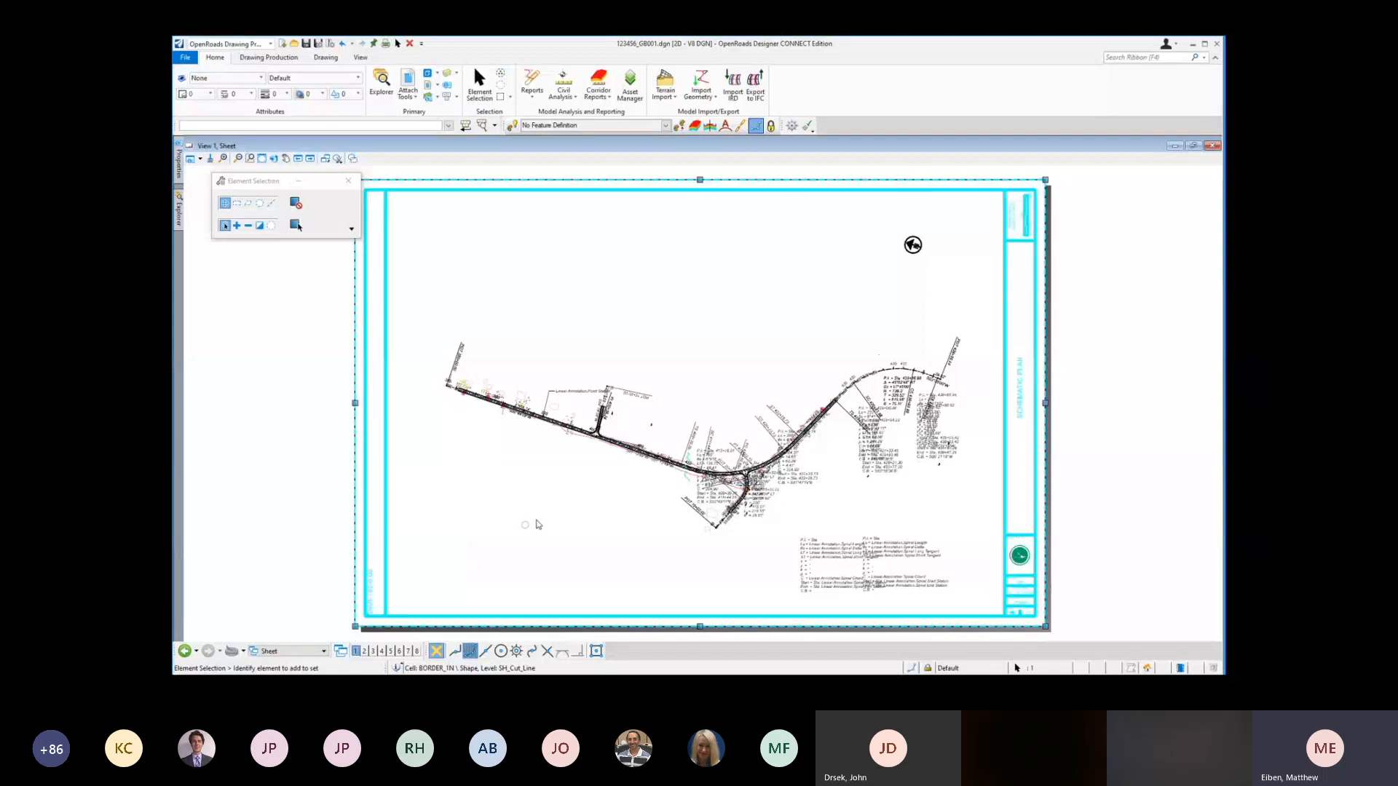
click(1143, 428)
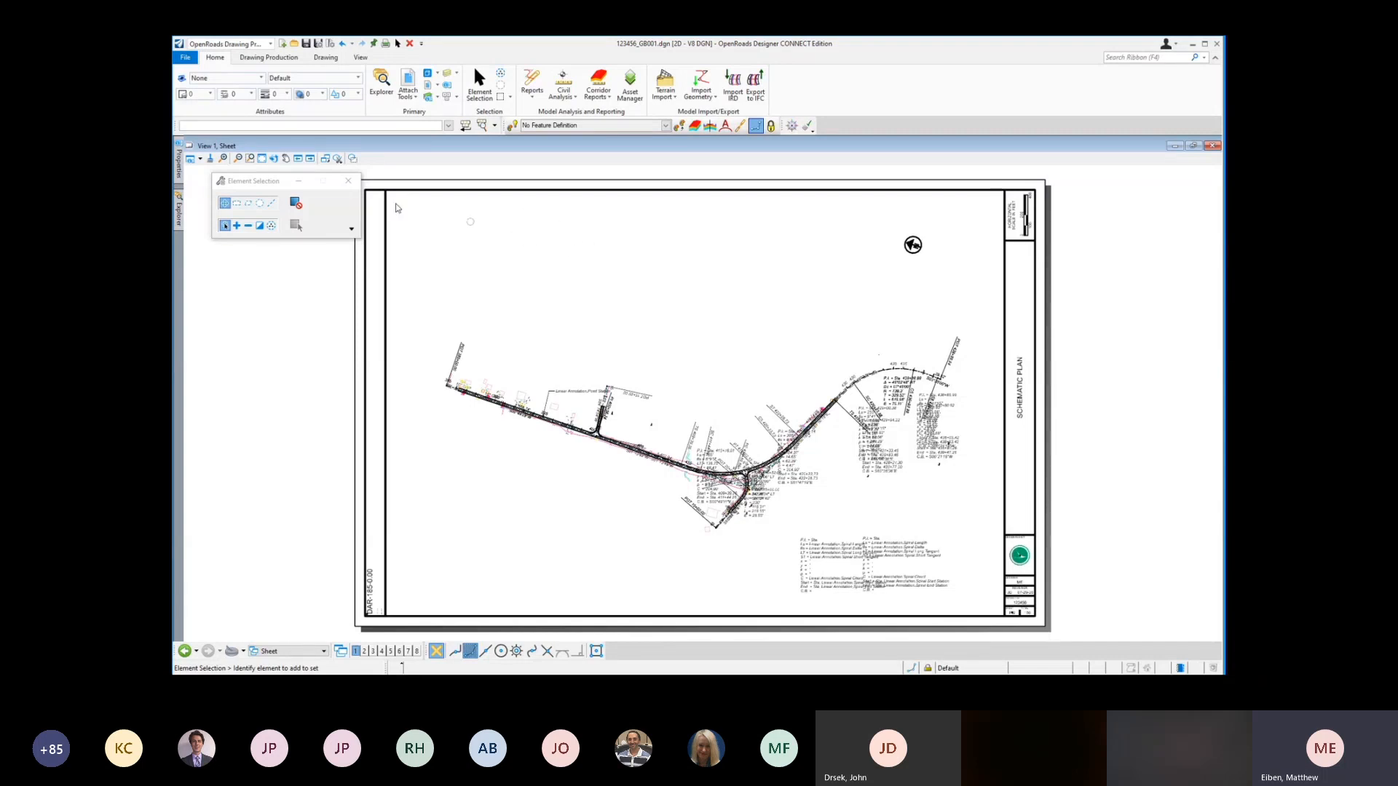
Step: Switch to the Ohio DOT workflow, open OHDOT Create Design Files, and widen its window and Category column
click(229, 43)
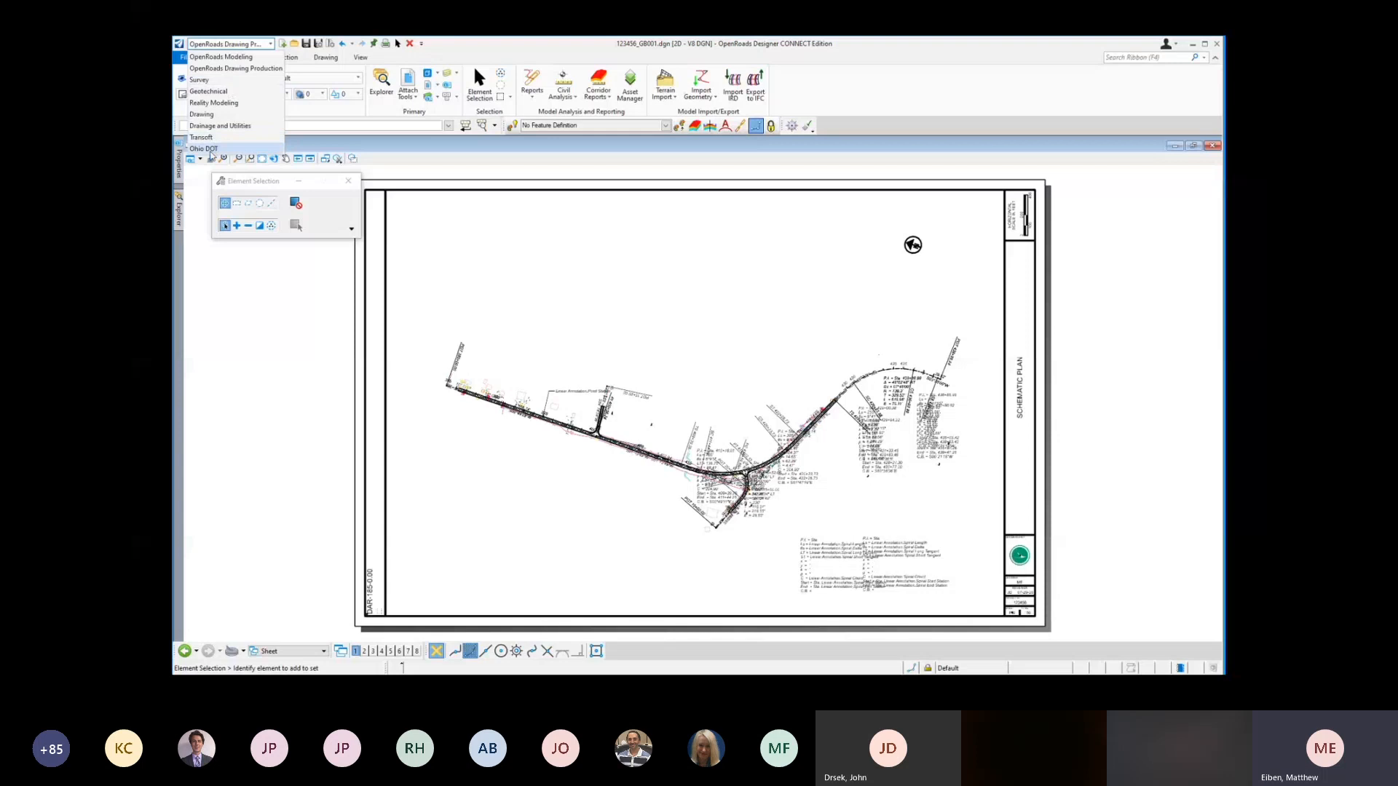
click(209, 149)
click(333, 86)
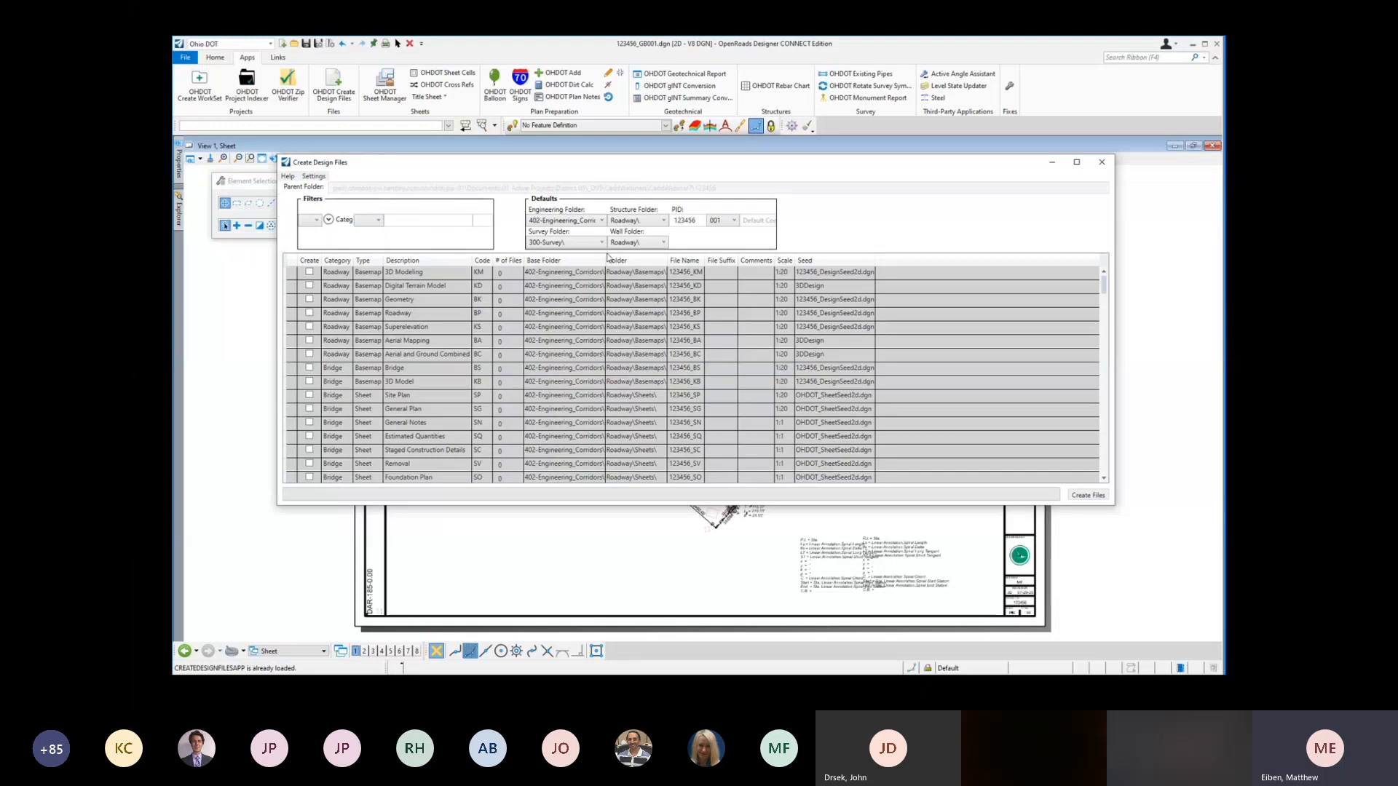
drag(1116, 247, 1185, 247)
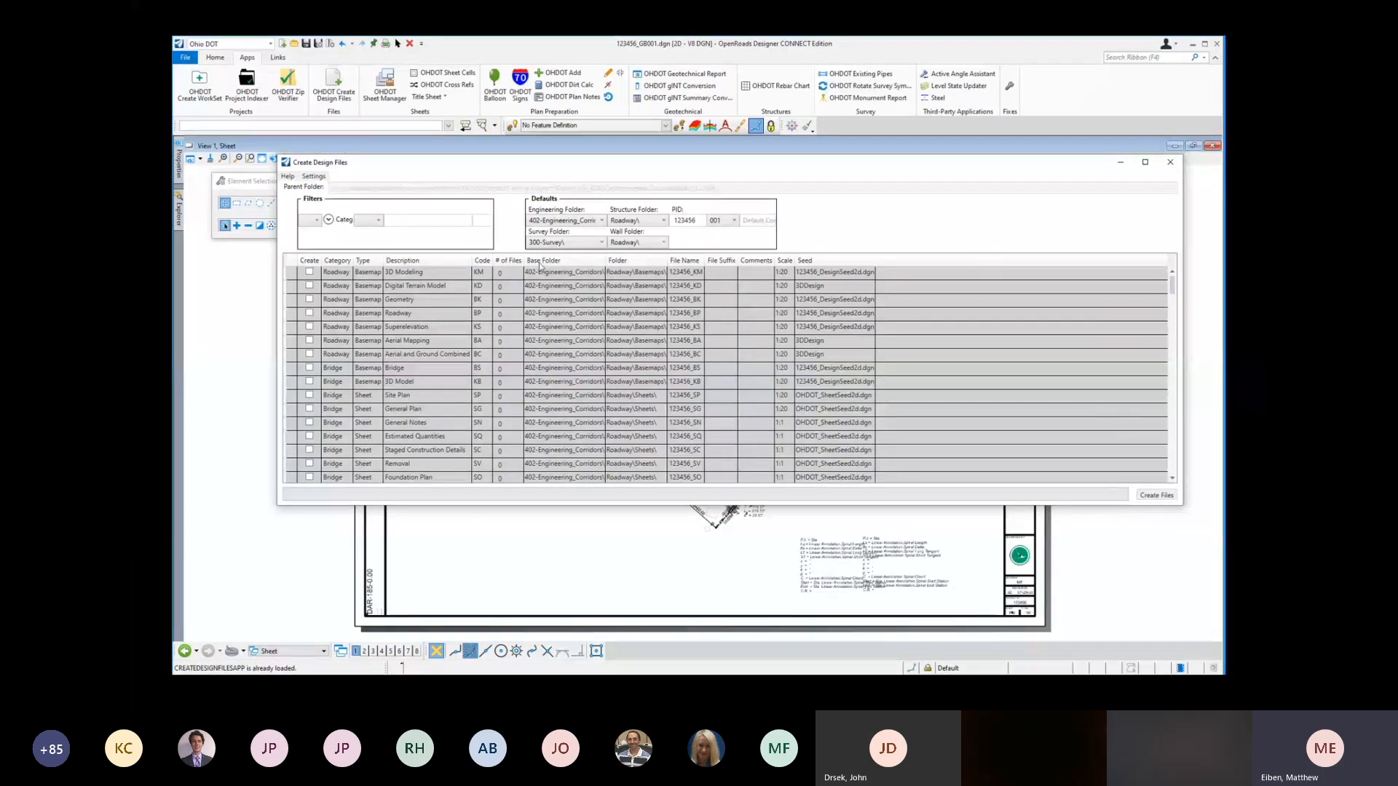
drag(351, 260, 382, 262)
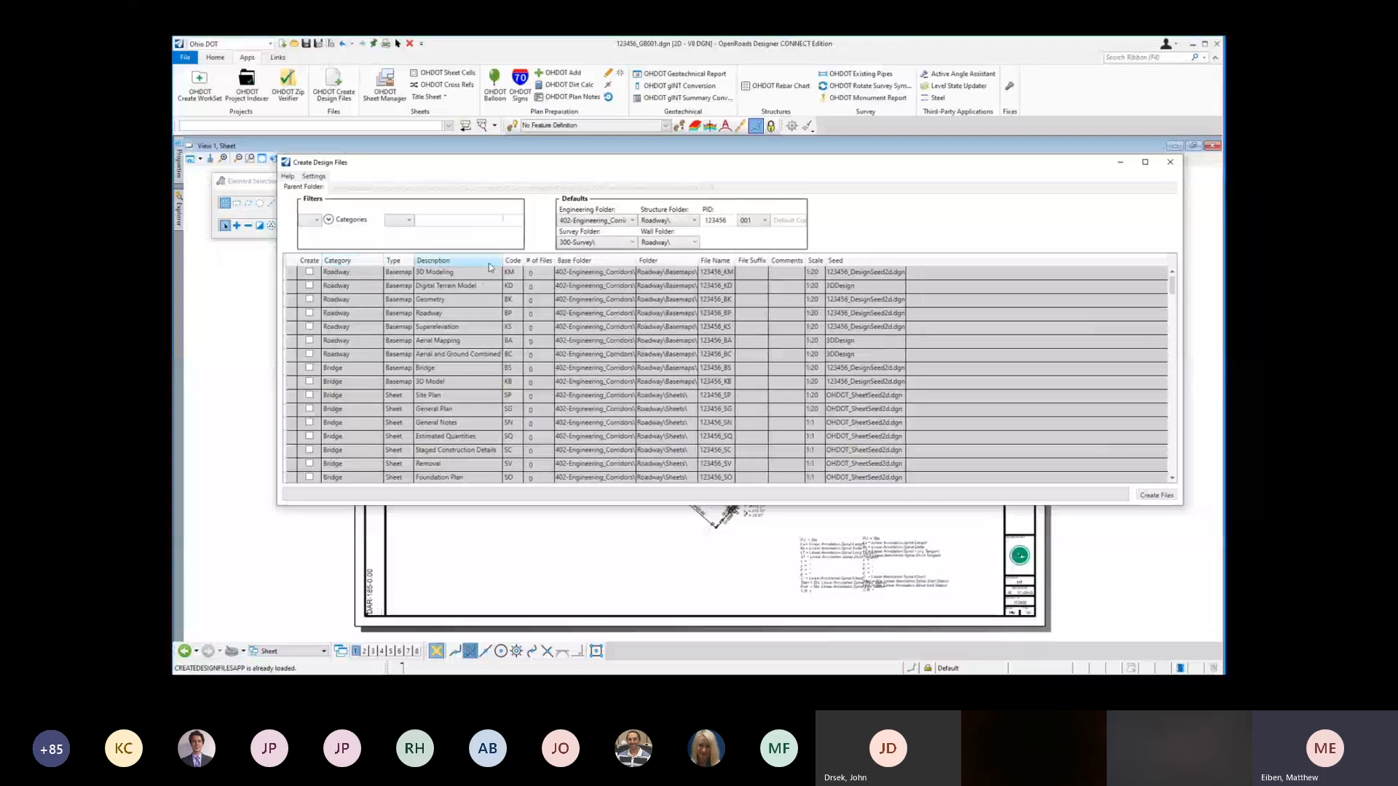
Step: Filter the list of design files to the Roadway category and the Sheet type
click(363, 225)
scroll(351, 313, down, 1)
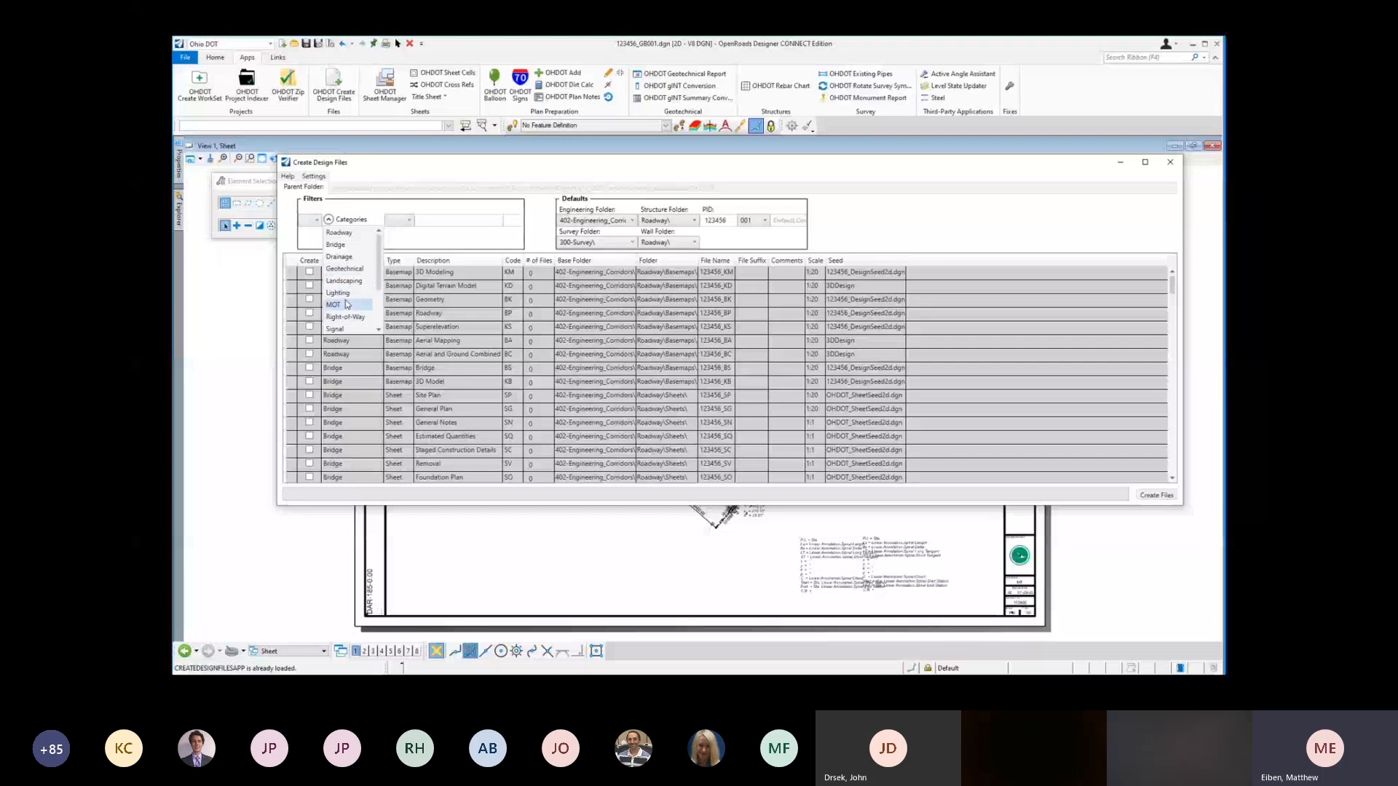
scroll(353, 264, up, 1)
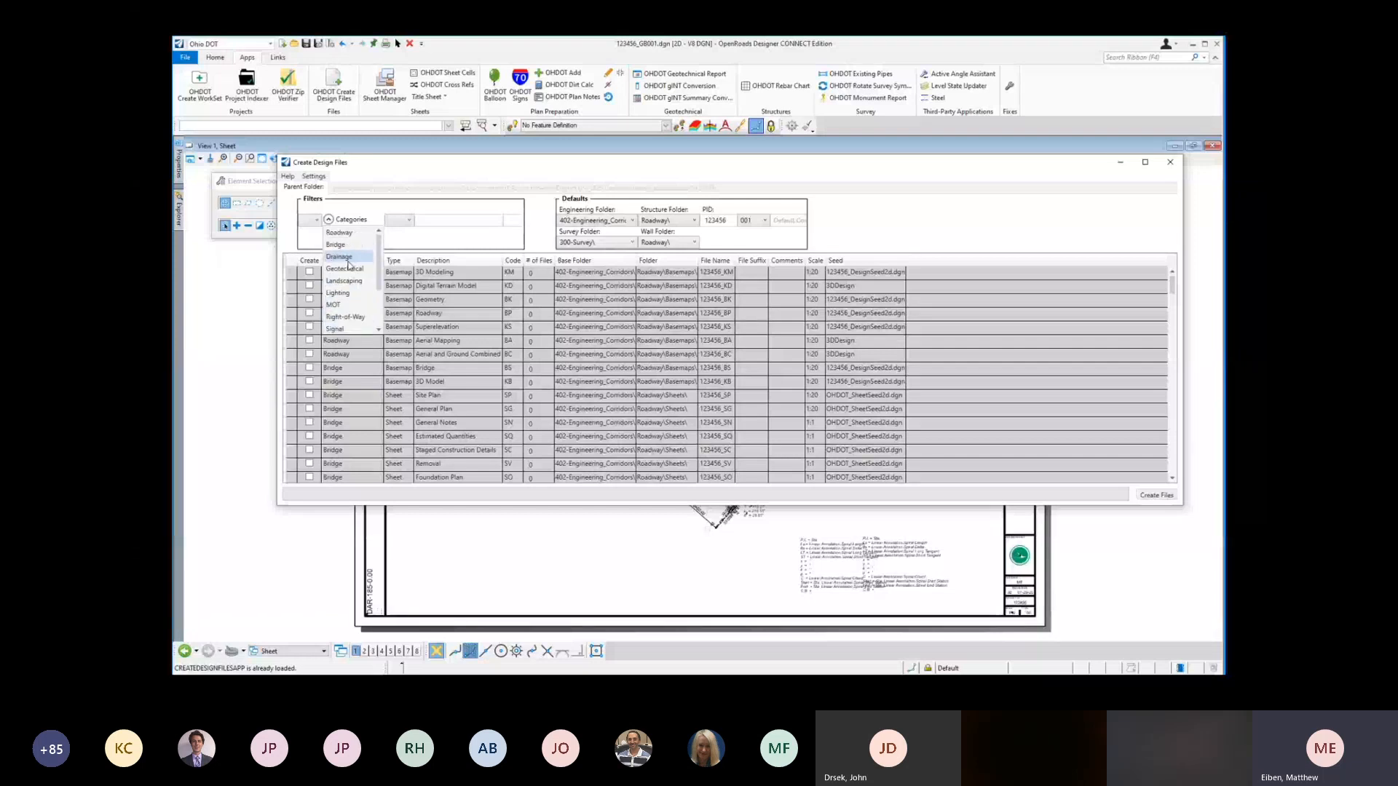
click(353, 235)
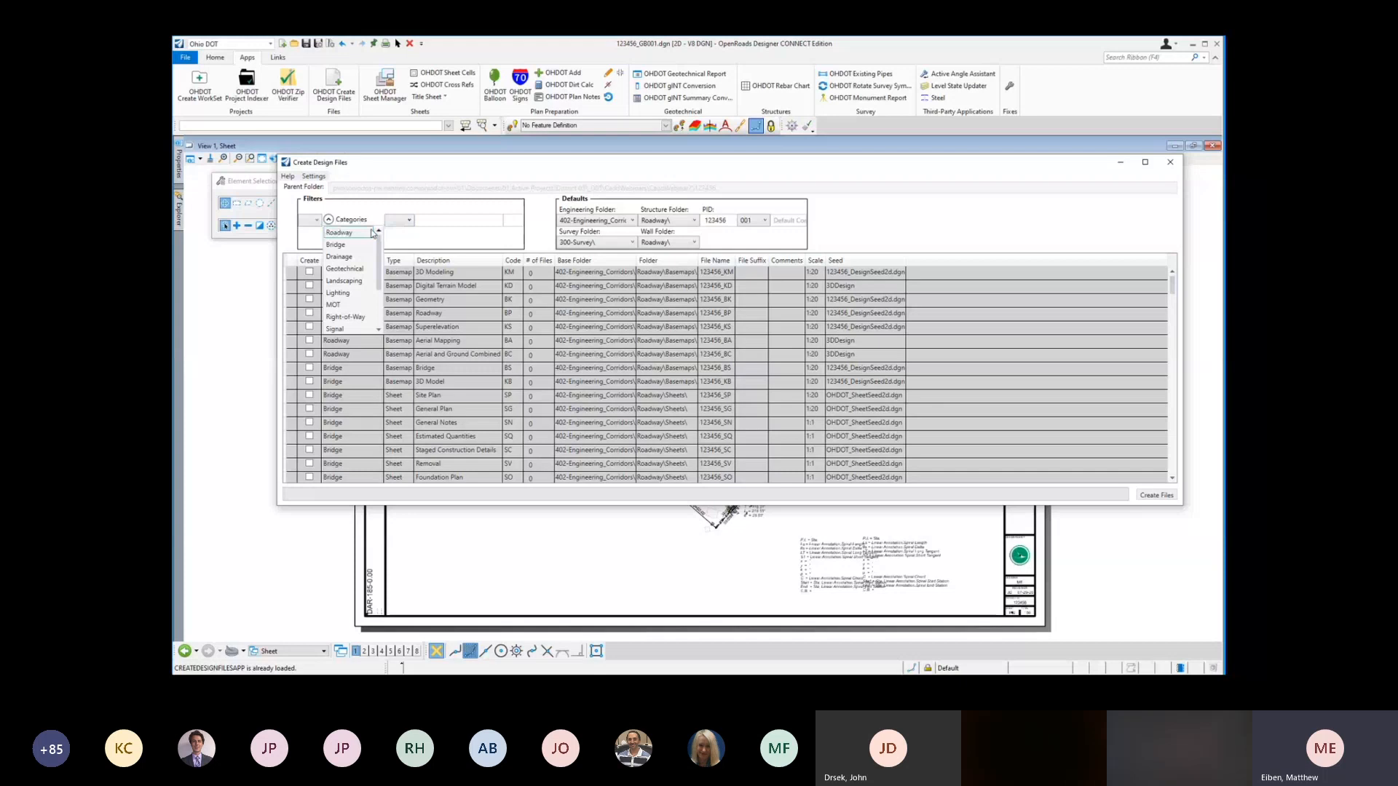
click(402, 220)
click(402, 255)
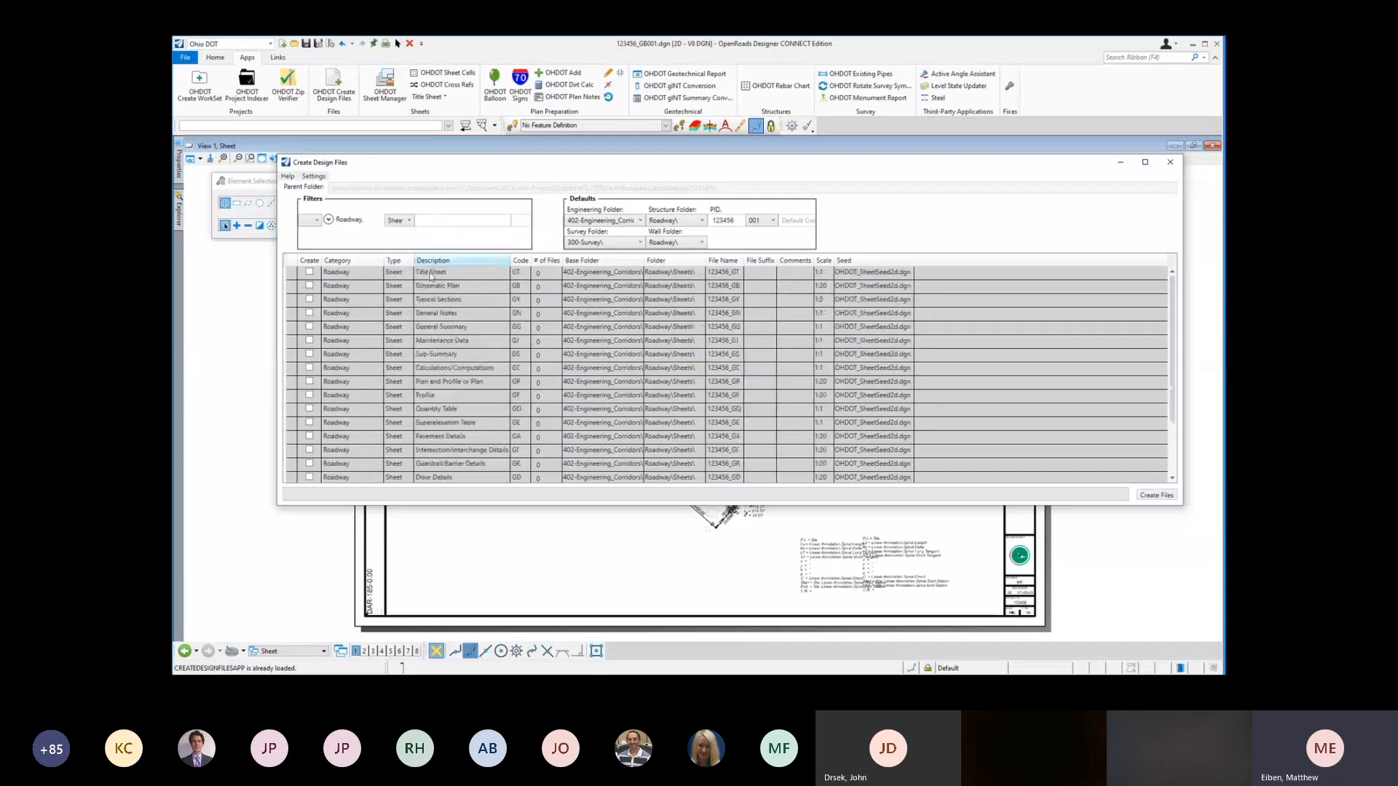
Step: Mark the Schematic Plan sheet for creation with suffix 002, scale 1:200 and seed file 123456_DesignSeed2d.dgn
click(310, 287)
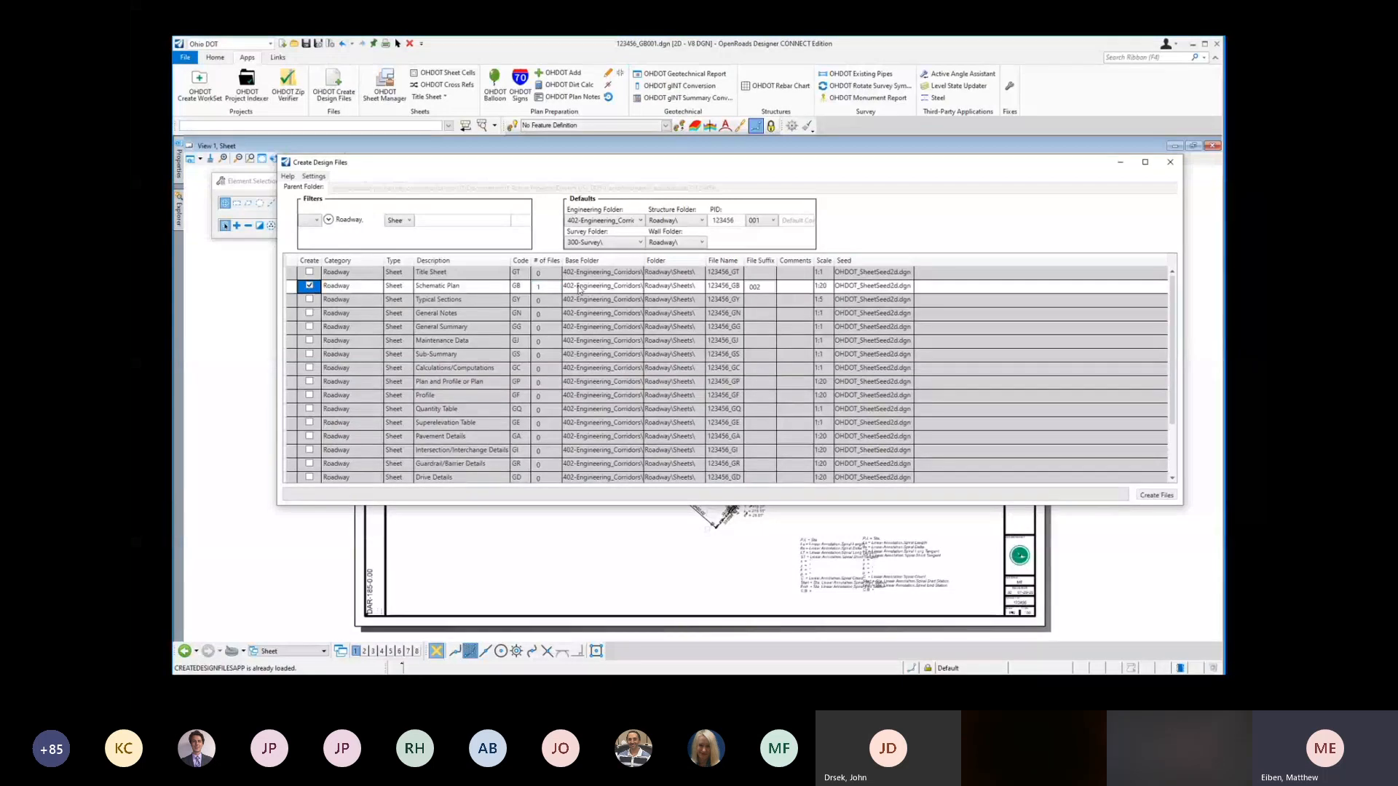
click(759, 288)
click(828, 291)
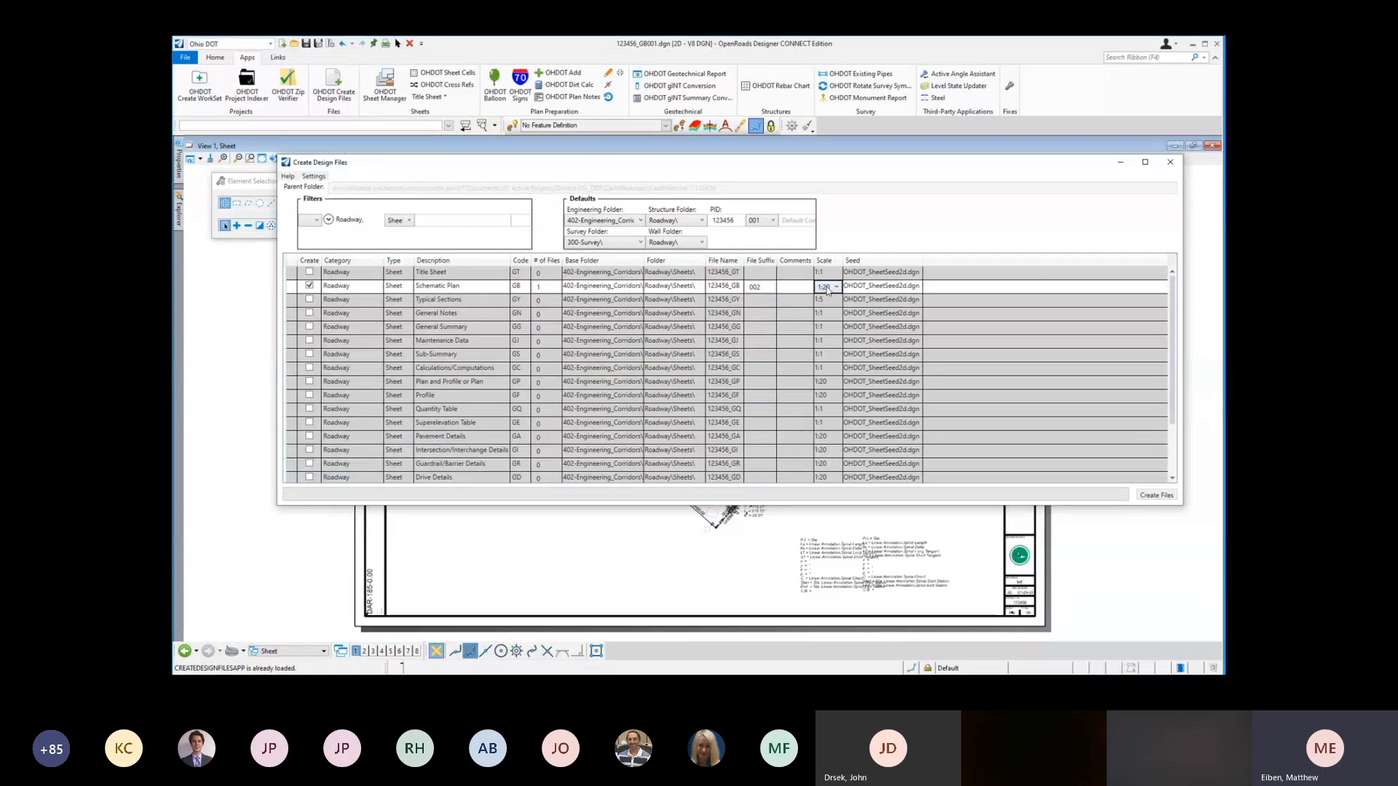
click(830, 288)
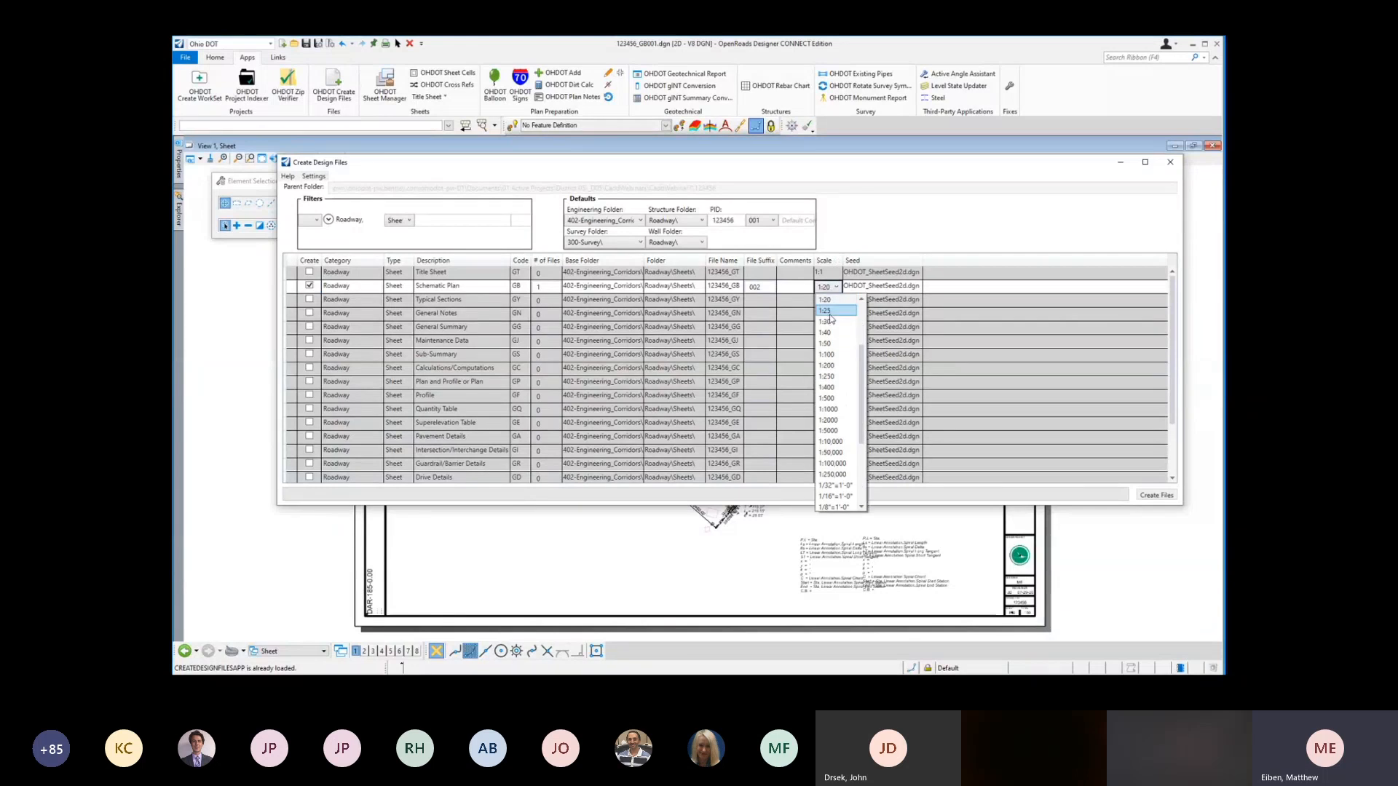
click(828, 365)
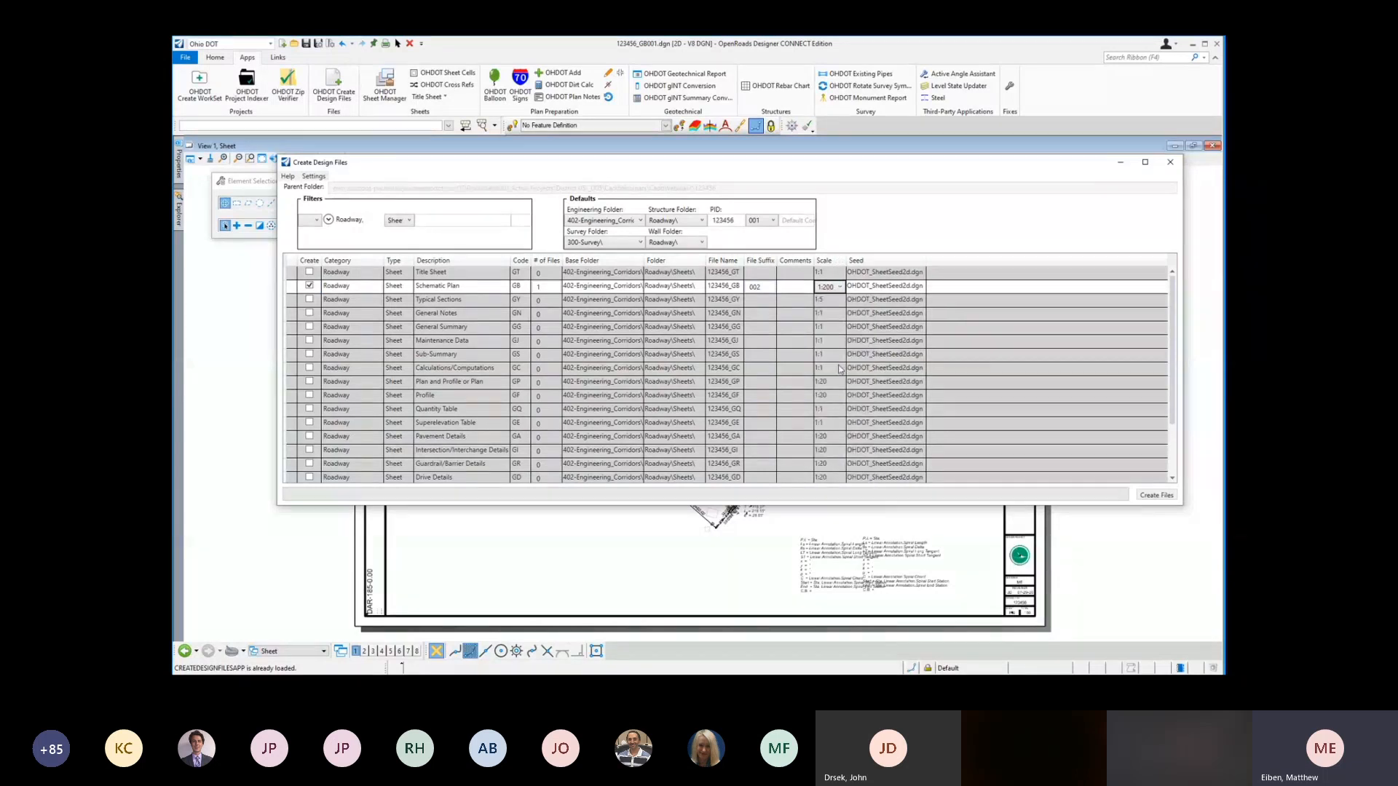
click(885, 289)
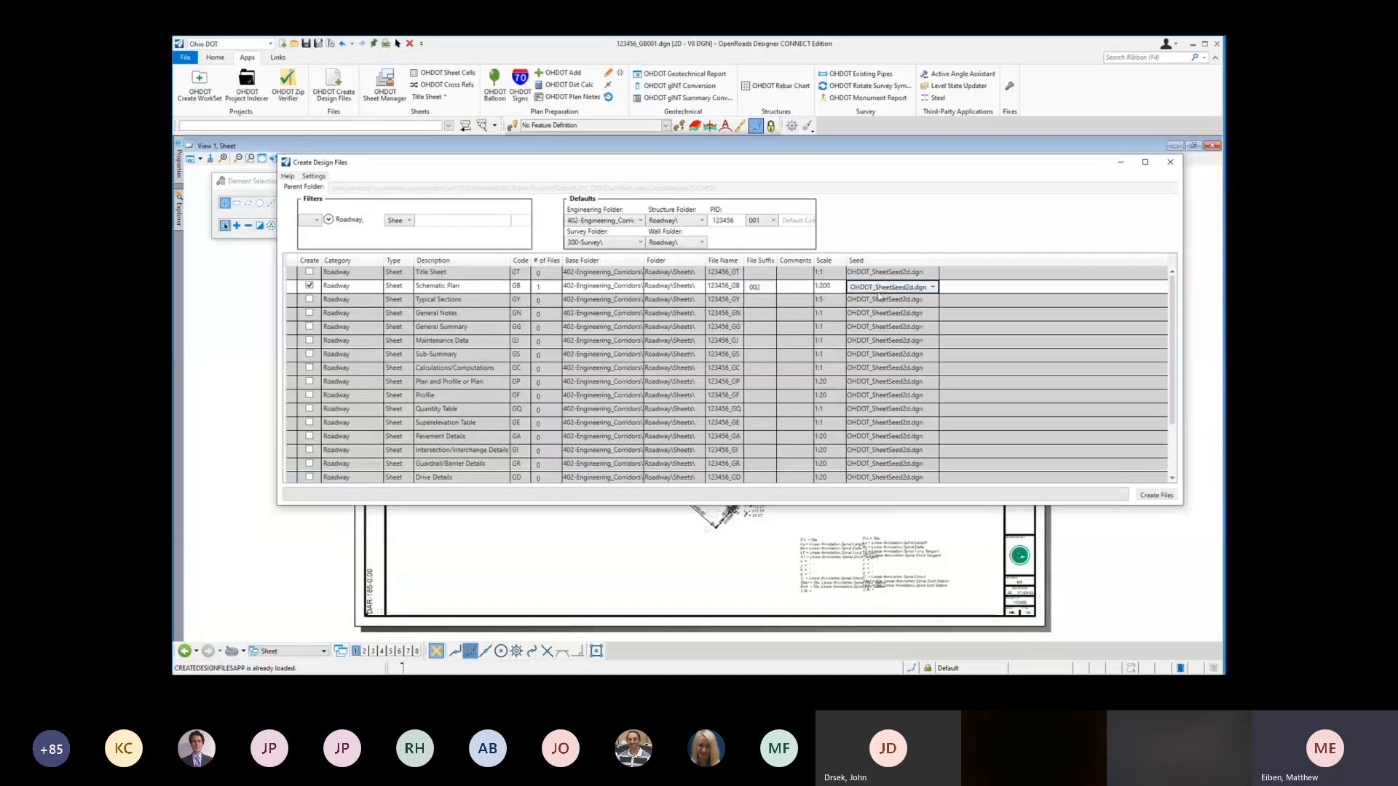
click(885, 289)
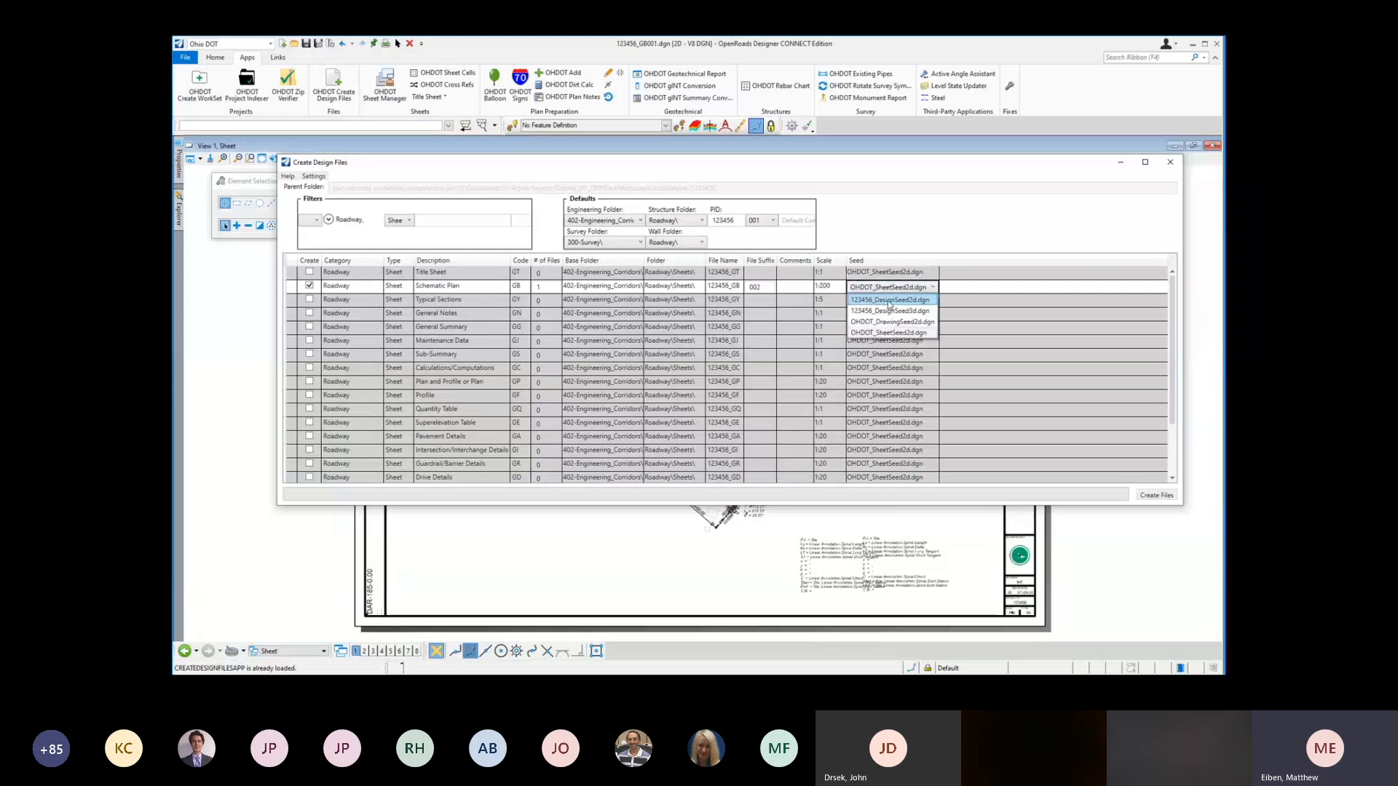
click(889, 300)
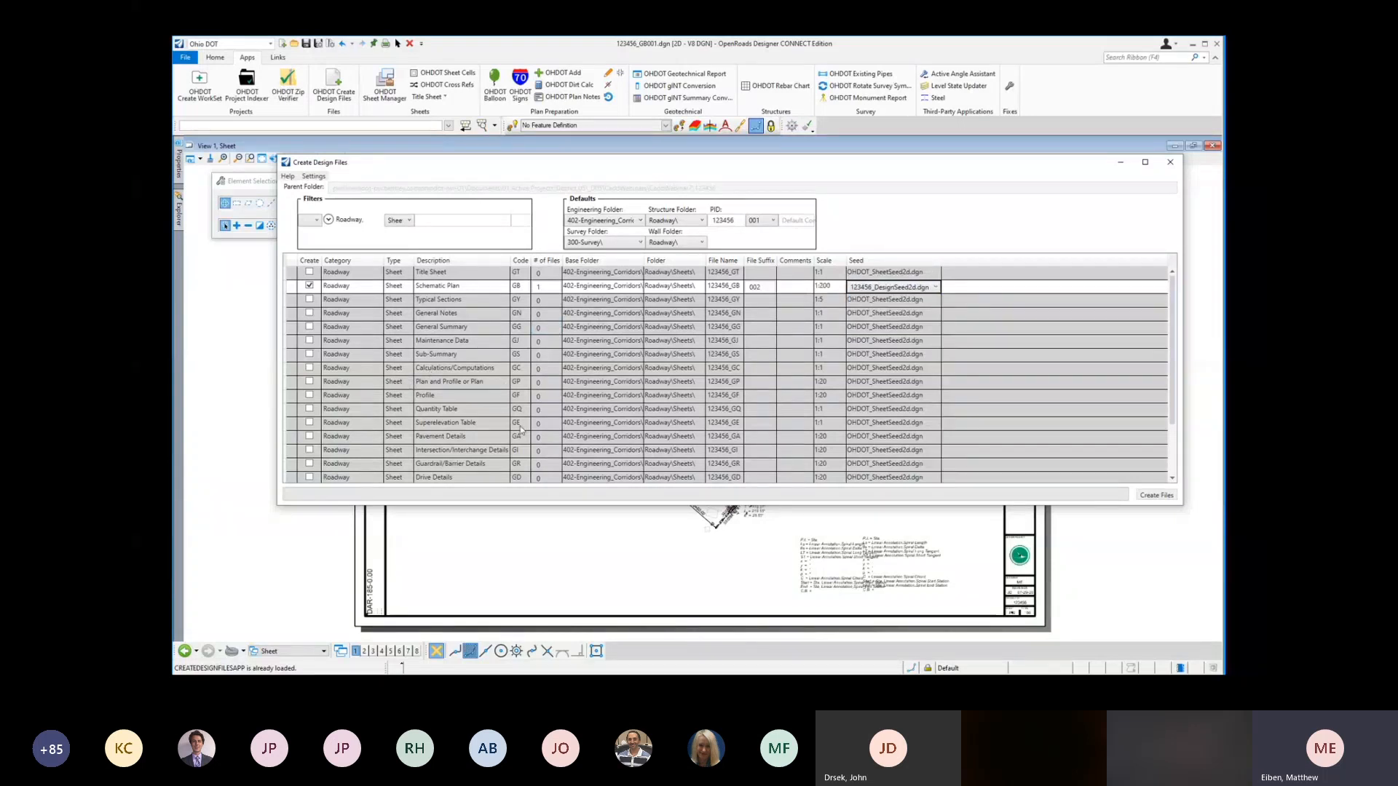
Step: Mark the Intersection/Interchange Details sheet for creation with suffix 001, scale 1:30 and seed file 123456_DesignSeed2d.dgn
scroll(517, 414, down, 1)
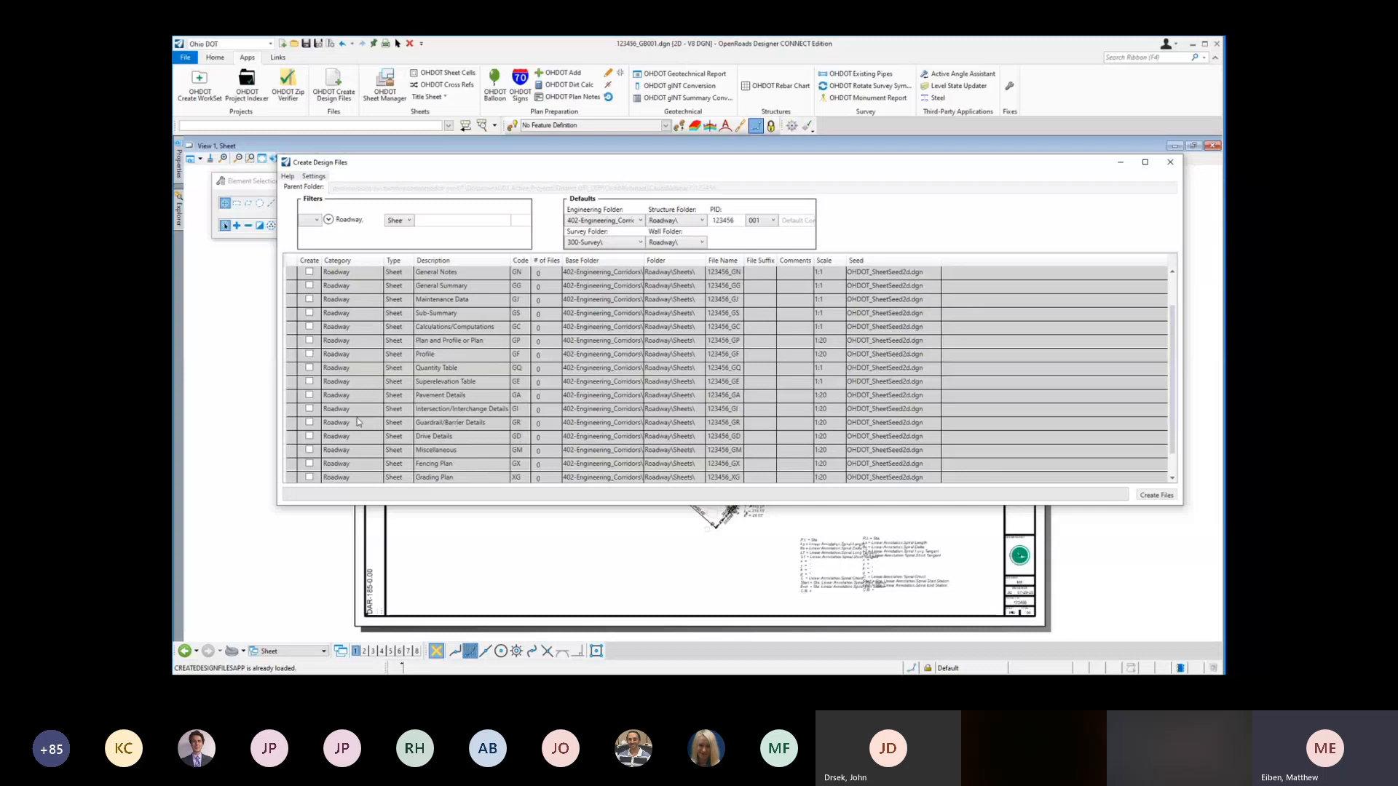
click(309, 409)
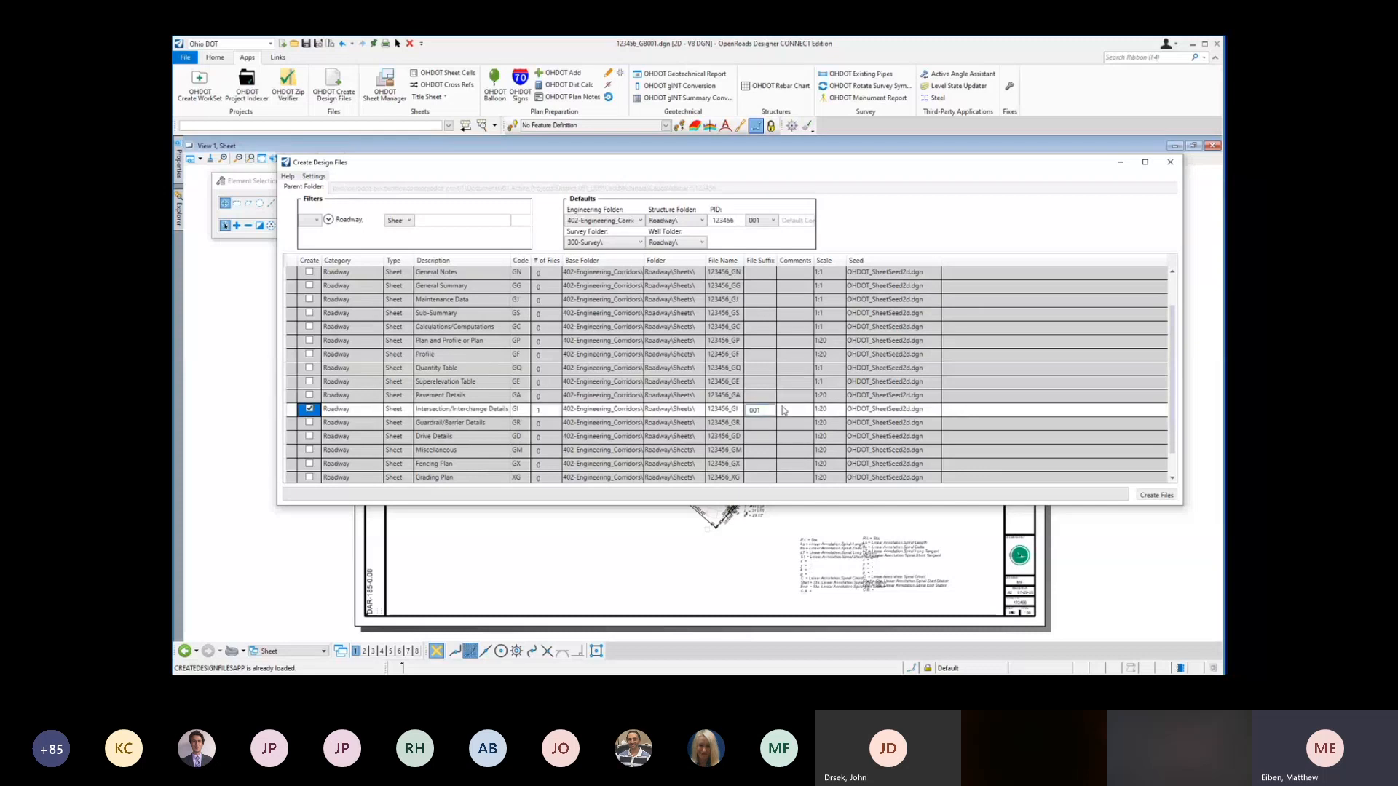
click(827, 414)
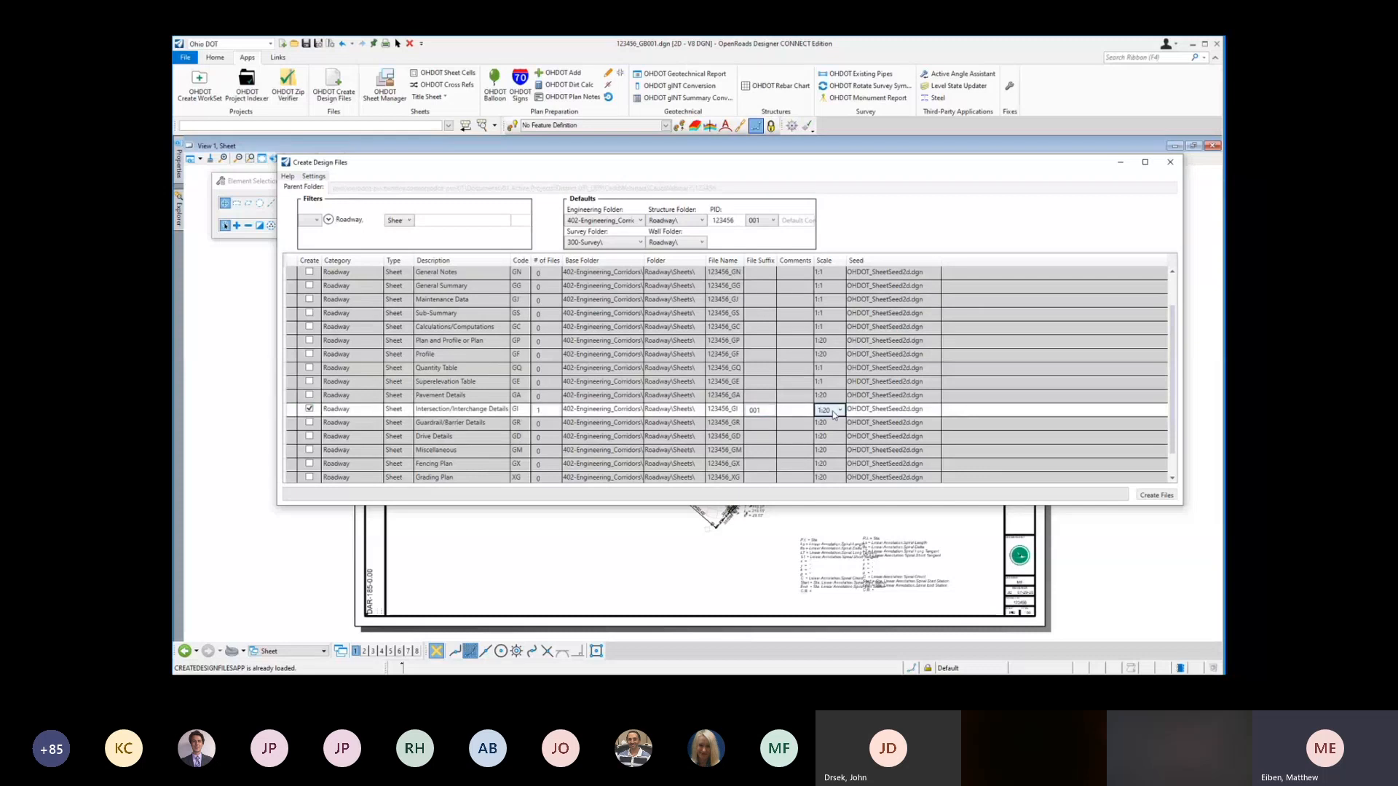
click(832, 412)
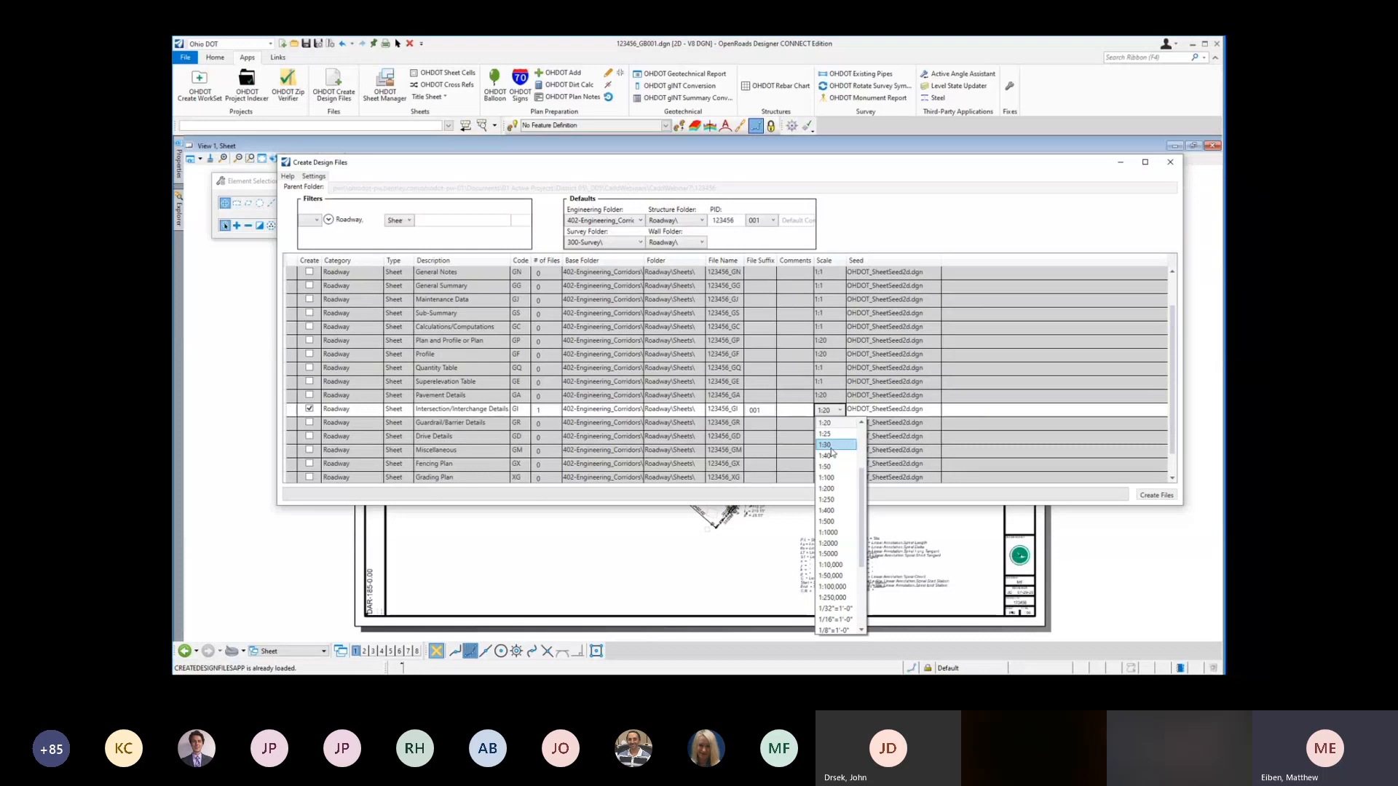
click(825, 444)
click(880, 412)
click(881, 415)
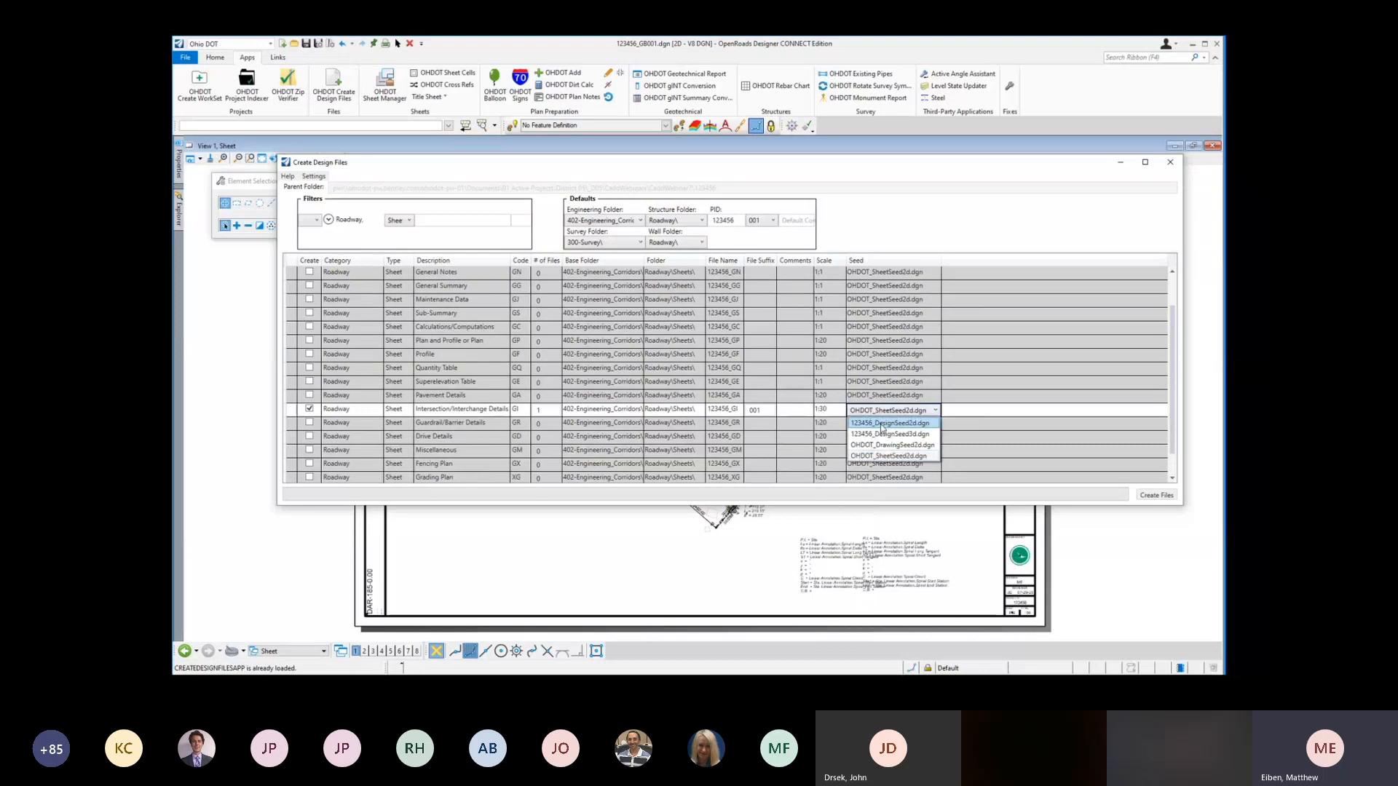
click(886, 430)
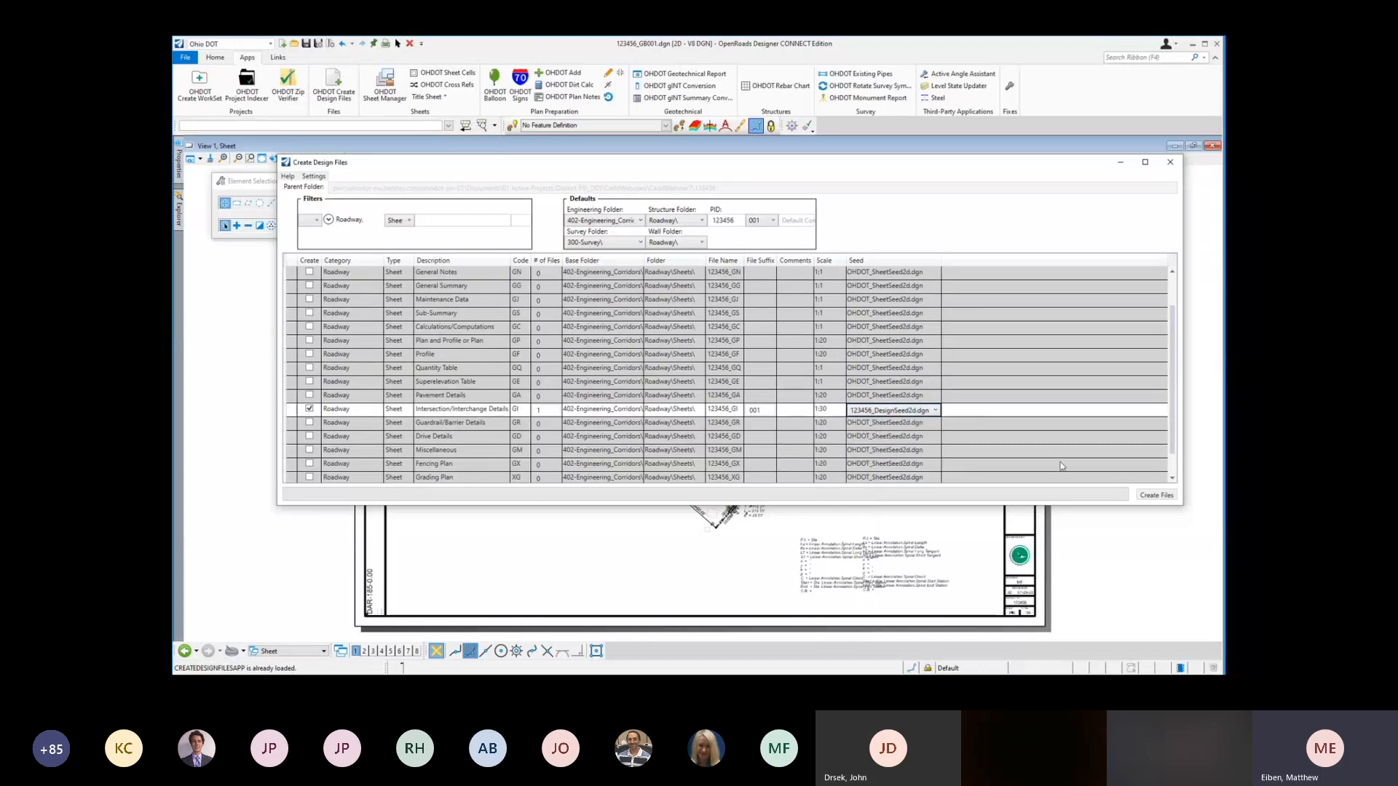
Step: Create the two marked sheet files and close Create Design Files
click(318, 178)
click(382, 189)
click(1162, 498)
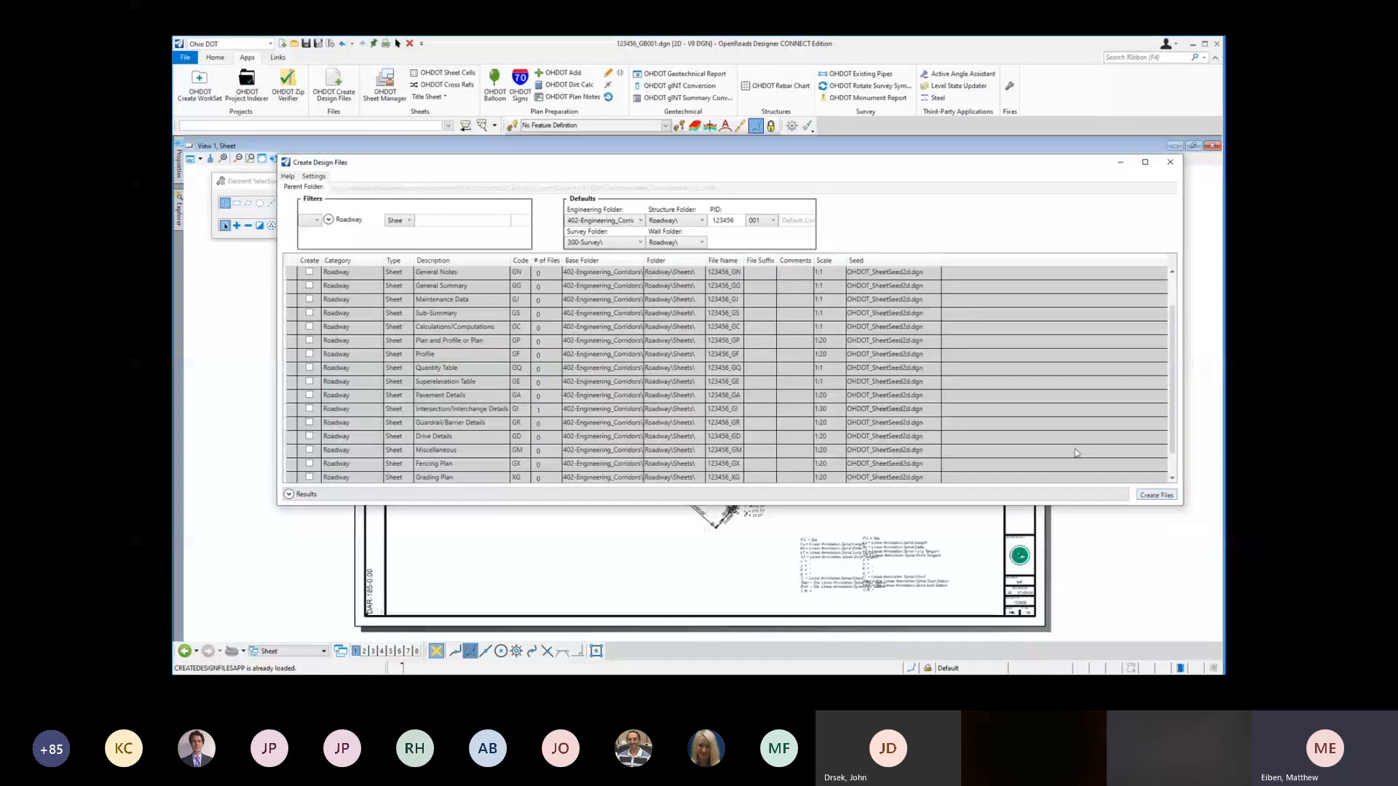
click(1171, 163)
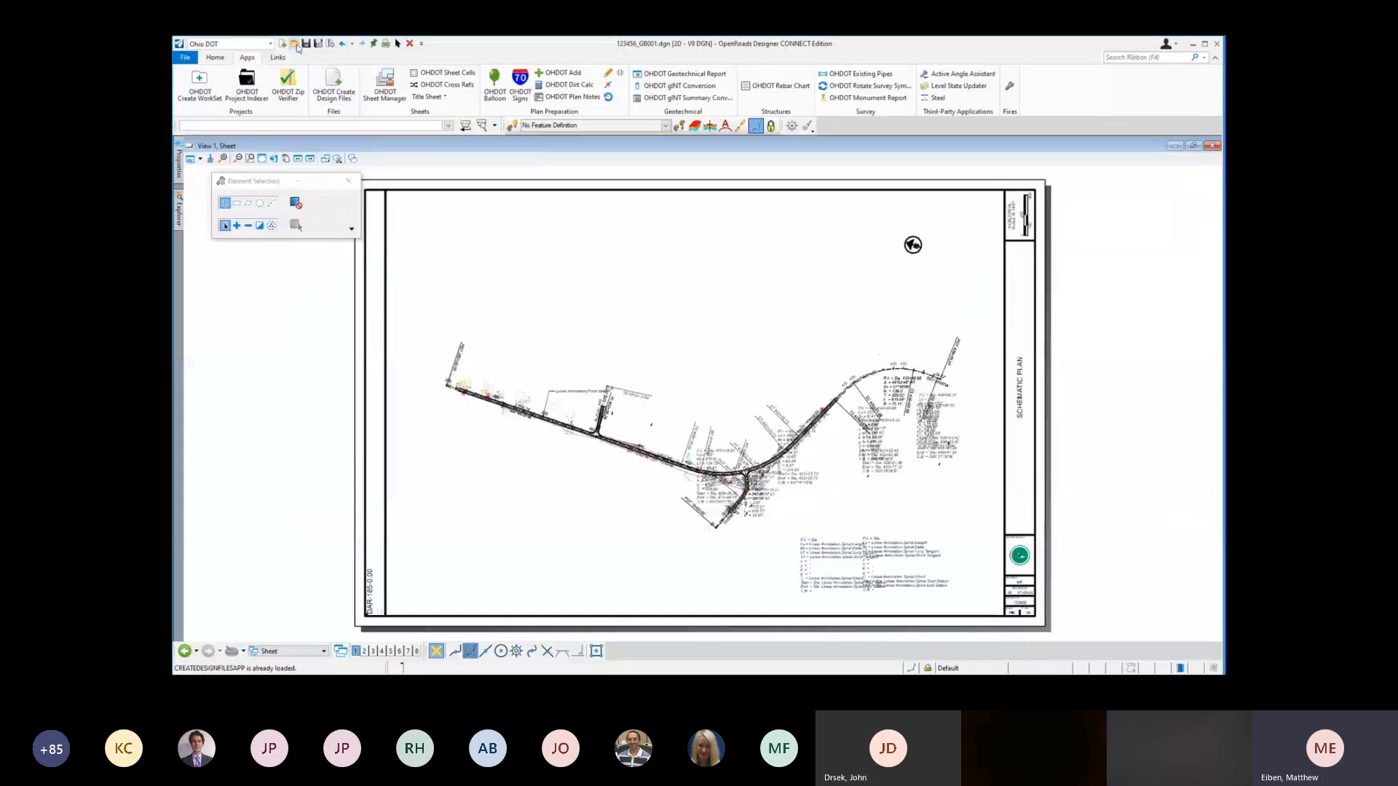
Step: Open 123456_GB002.dgn from the Sheets folder and check in the previously open schematic plan file
click(295, 44)
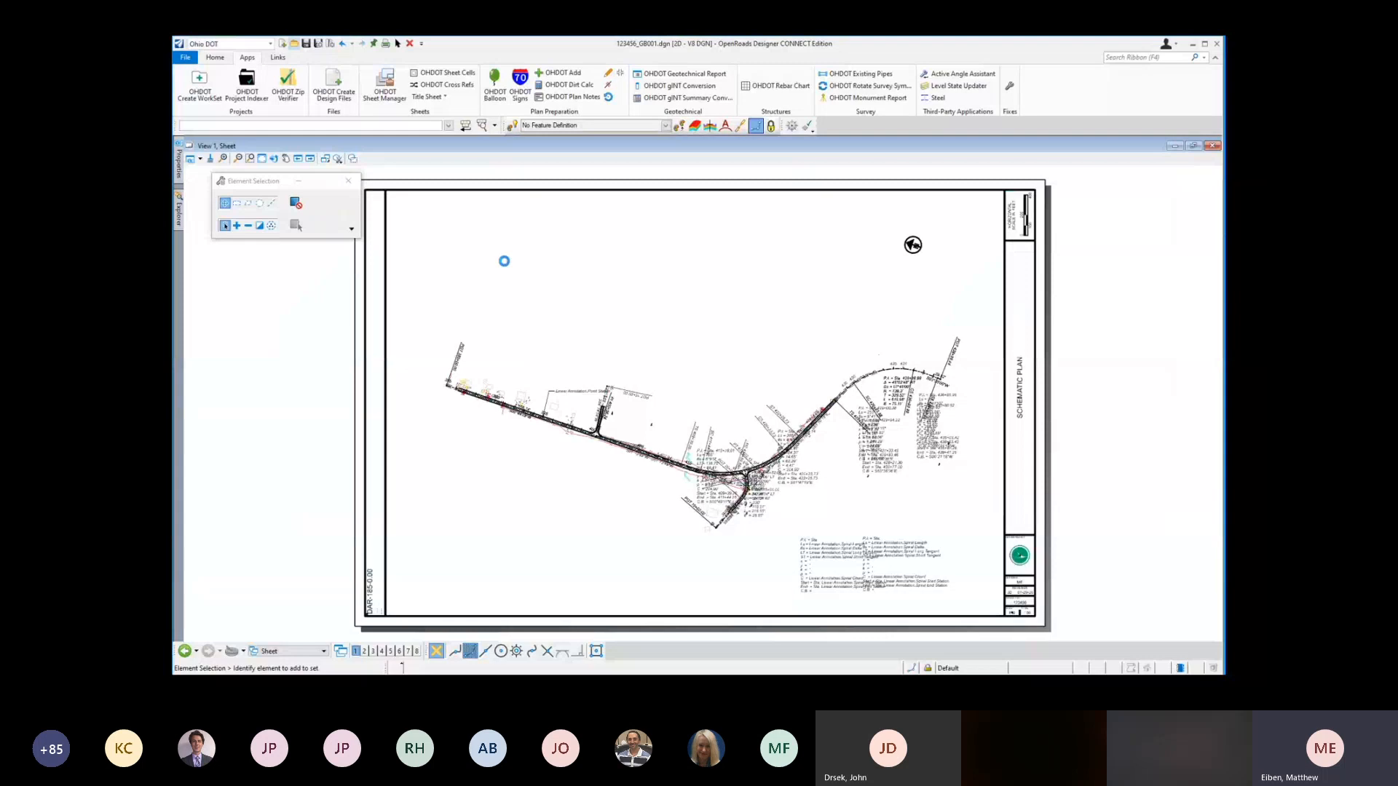
click(415, 248)
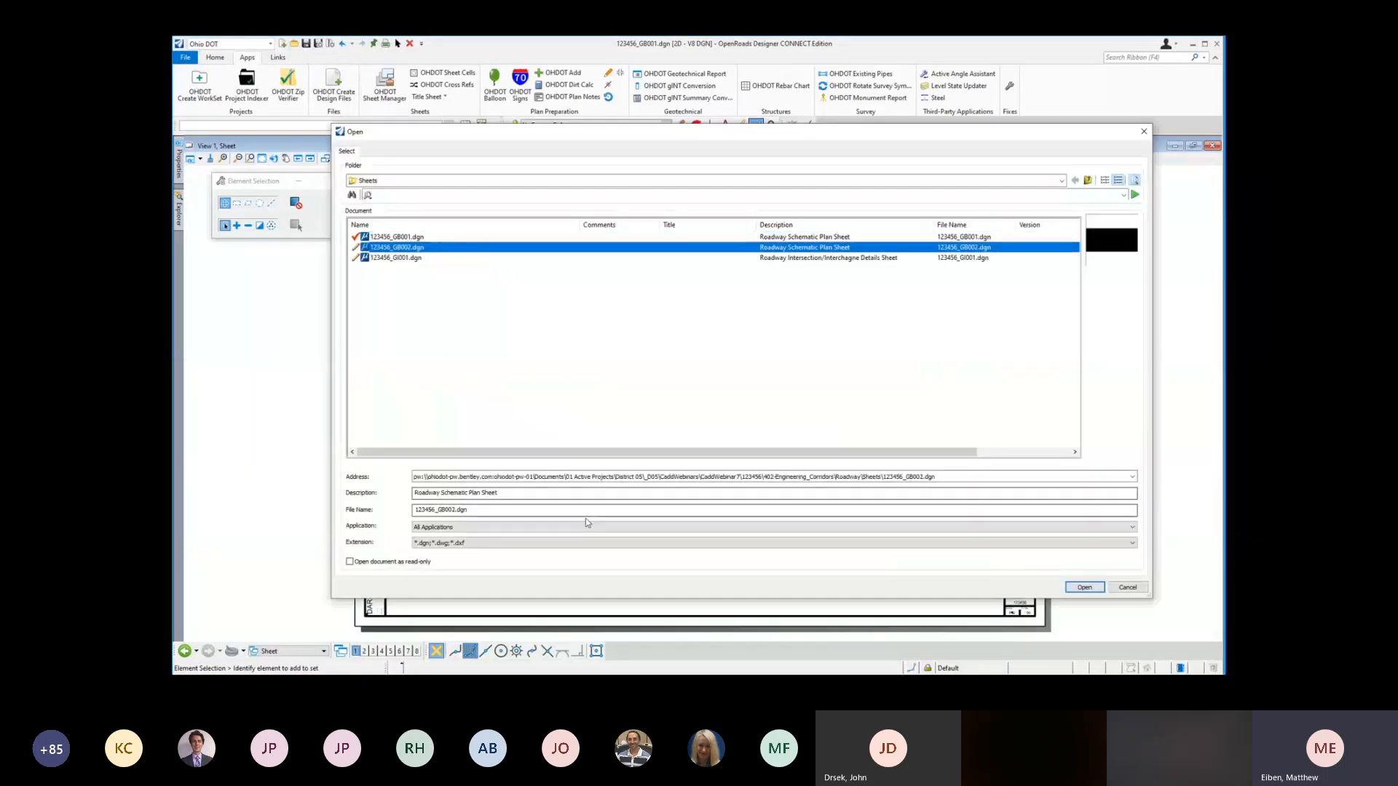
click(1084, 587)
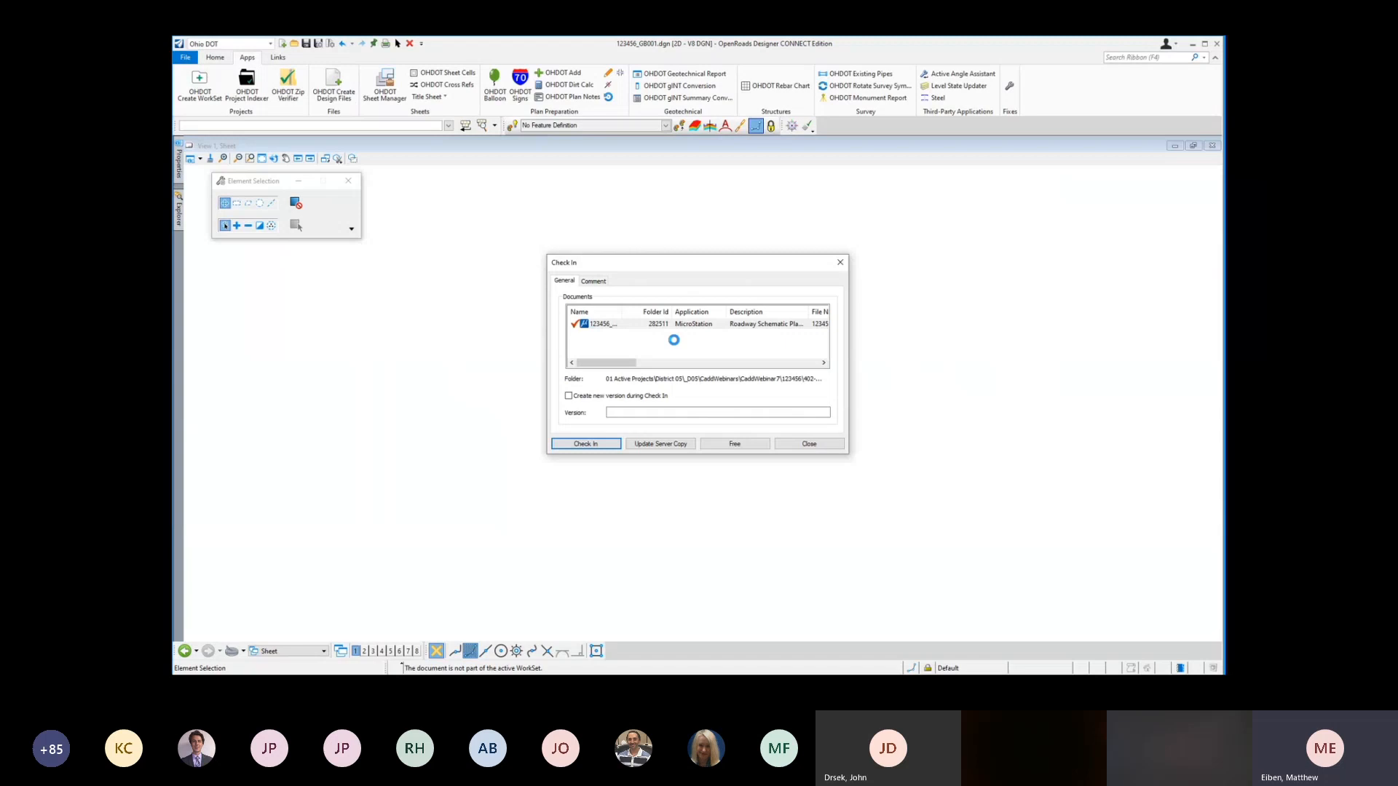
click(597, 444)
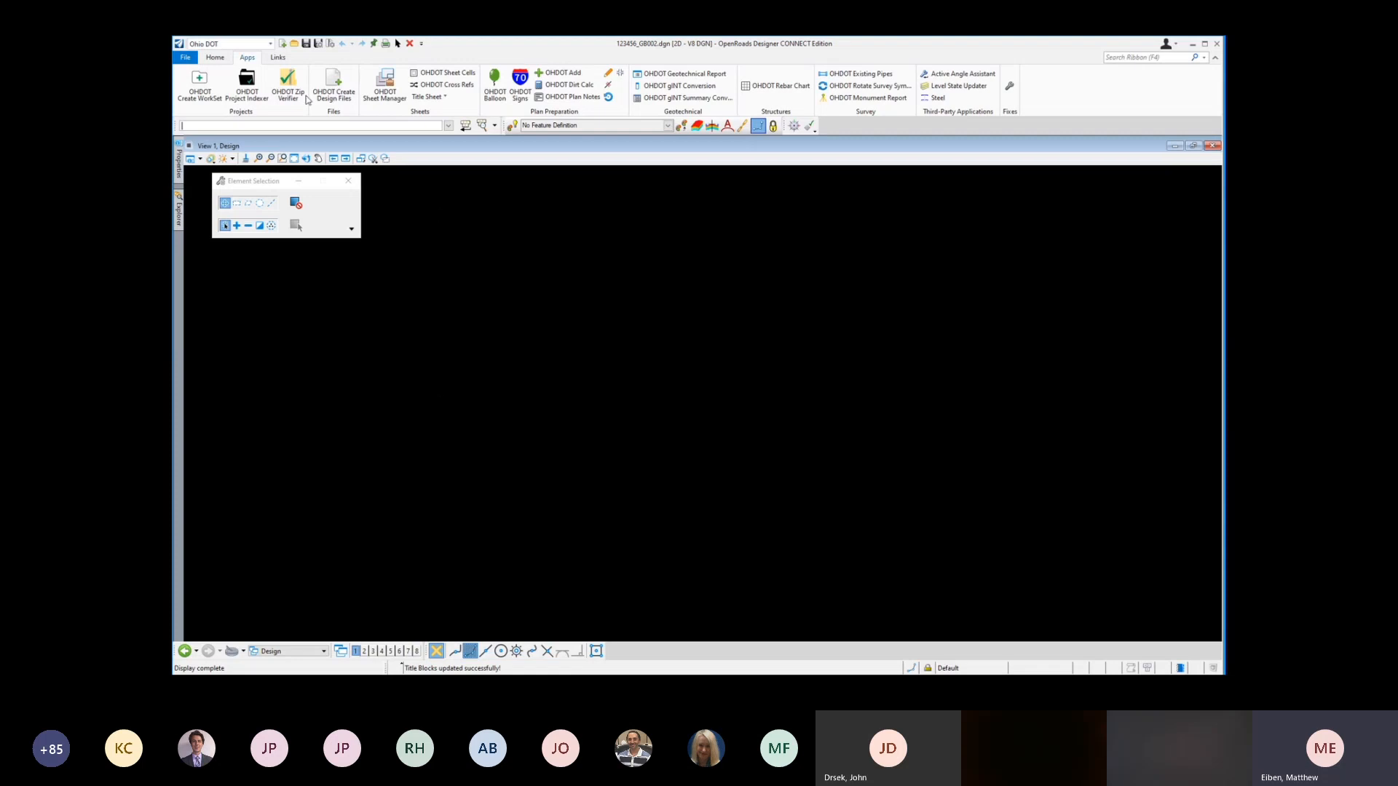
Step: Check which models the new schematic plan file contains, and close the Models list
click(216, 57)
click(428, 73)
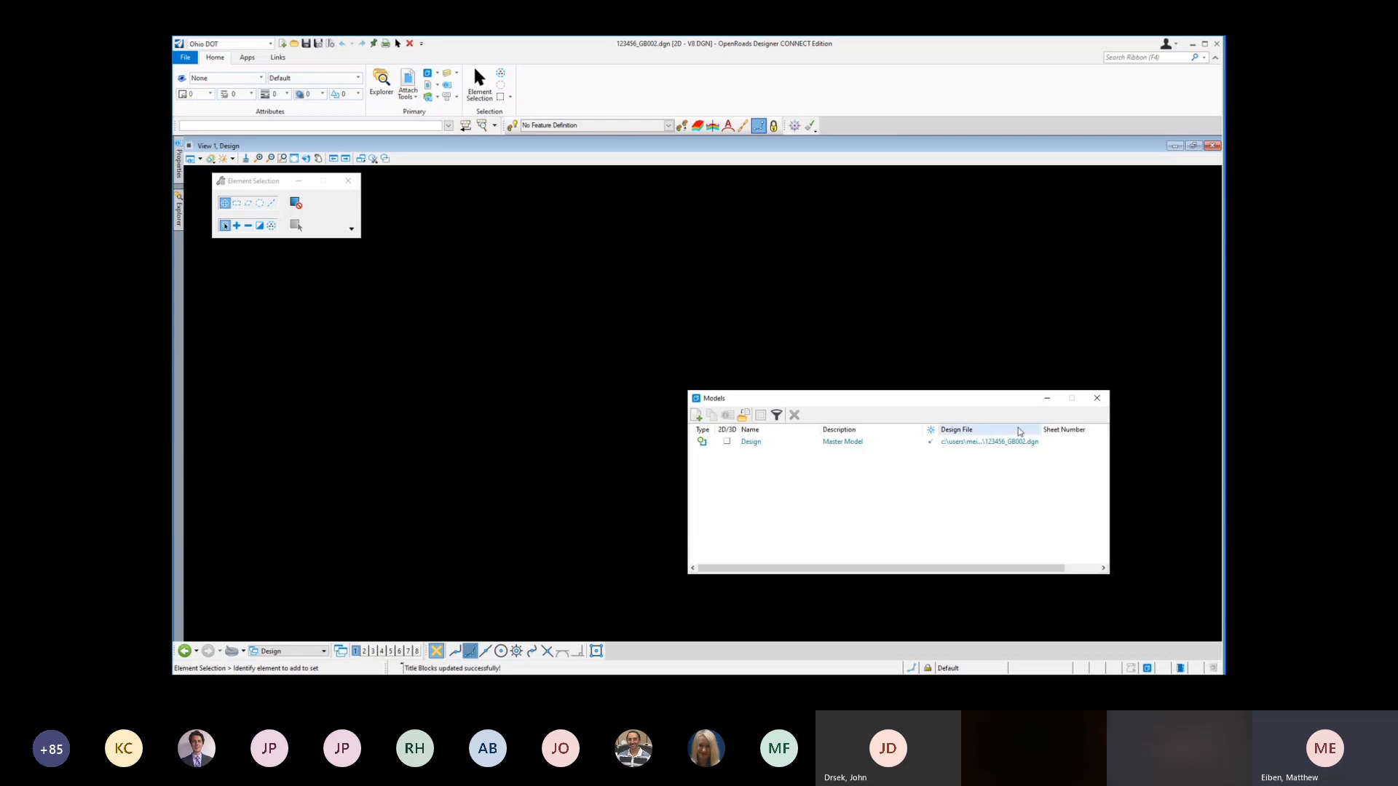
click(1098, 400)
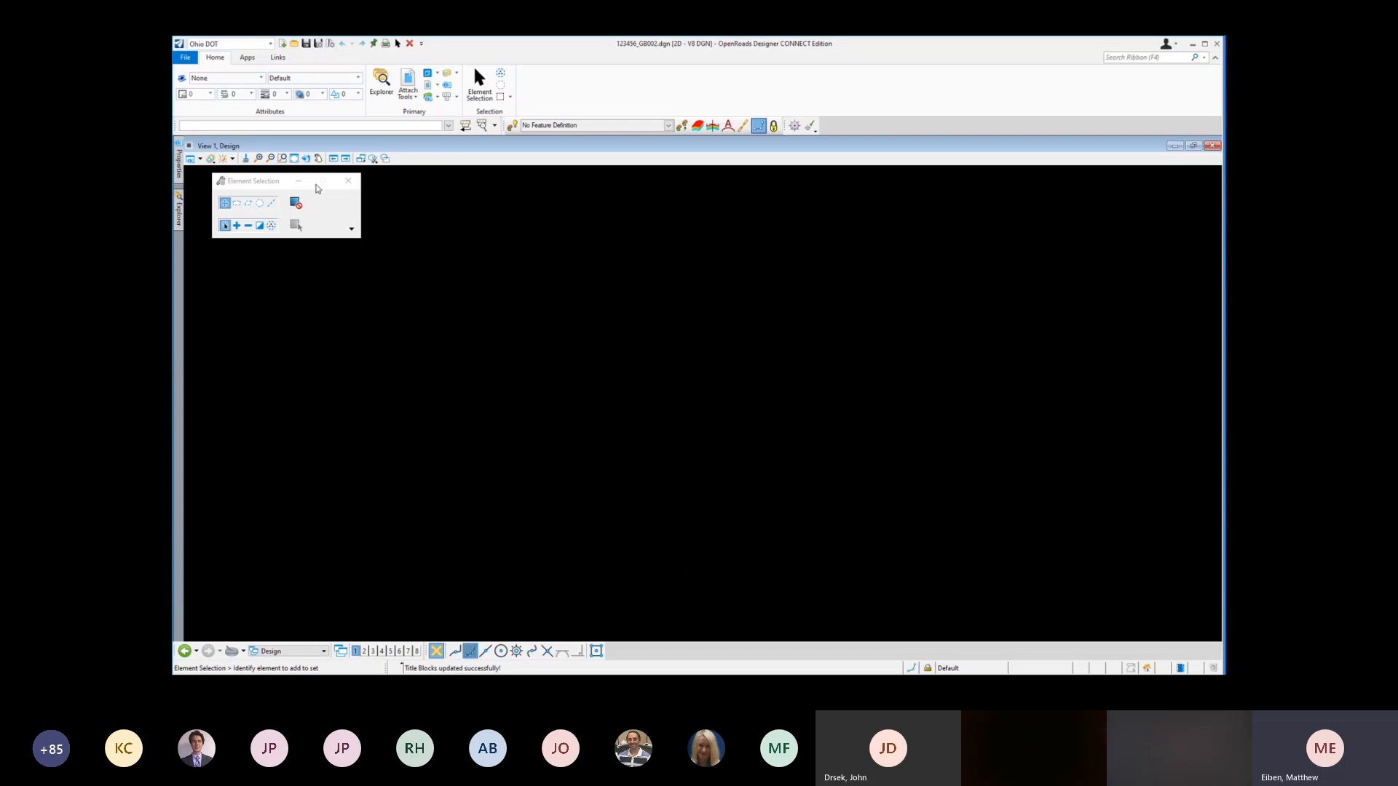
Step: Start attaching references and add 123456_FB001.dgn from the 300-Survey Basemaps folder to the selected documents
click(408, 80)
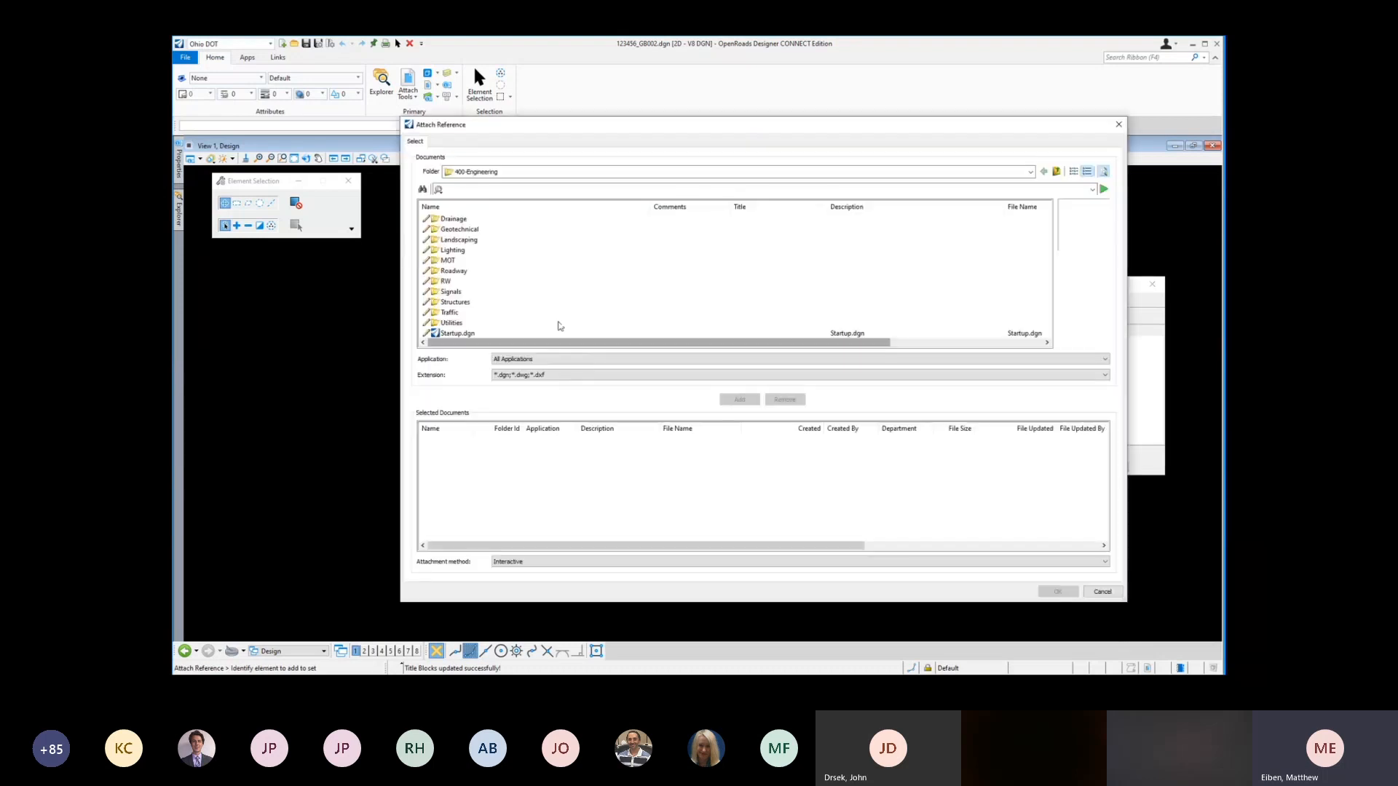
click(1056, 172)
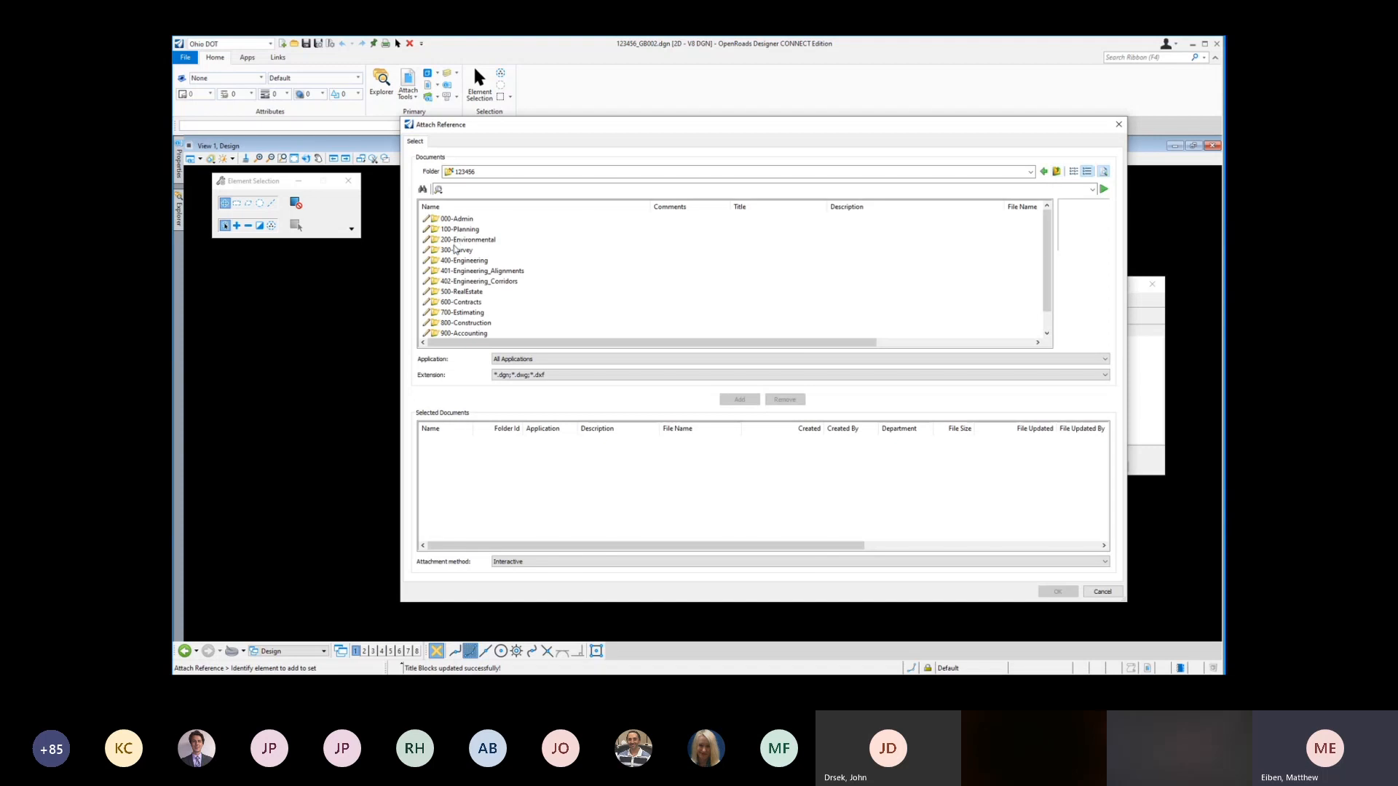
double_click(455, 250)
double_click(458, 219)
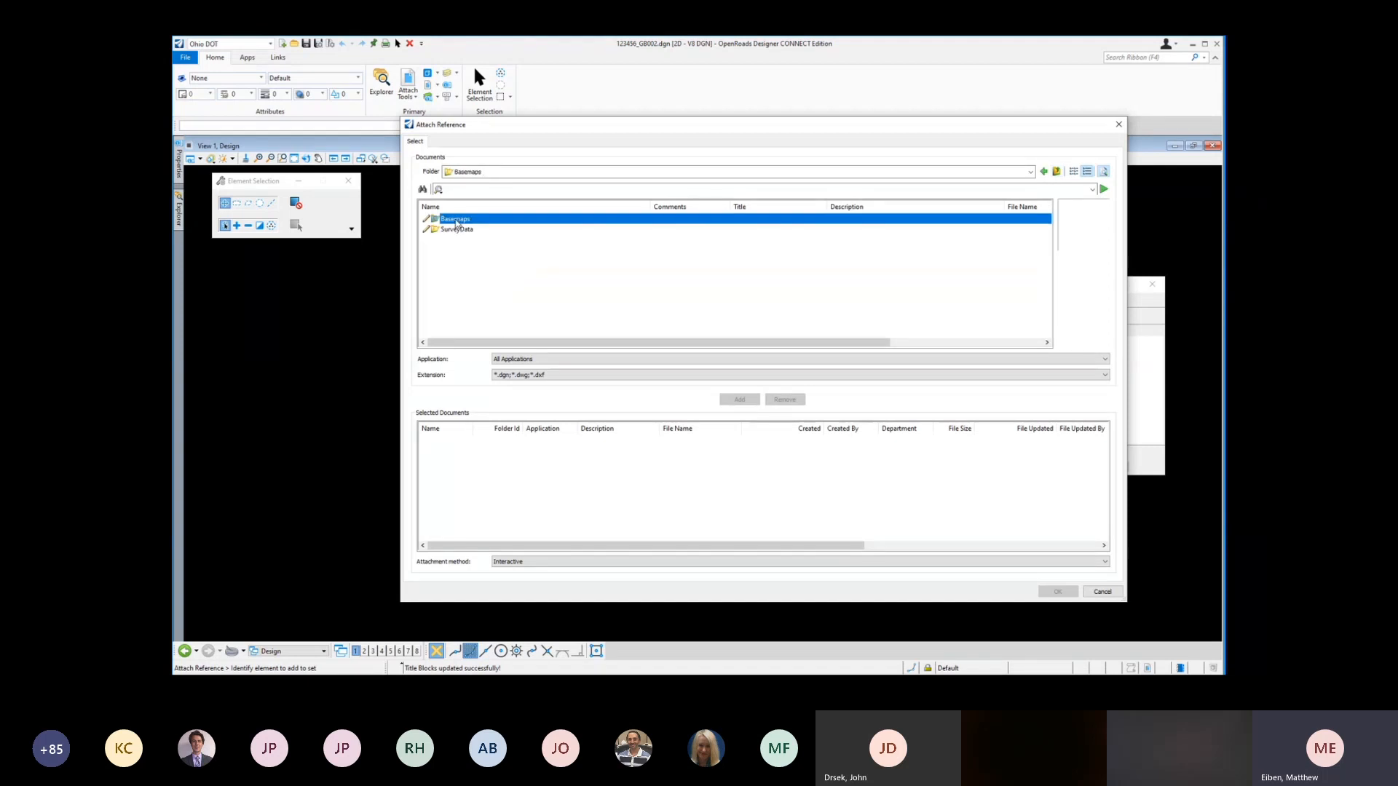
click(473, 224)
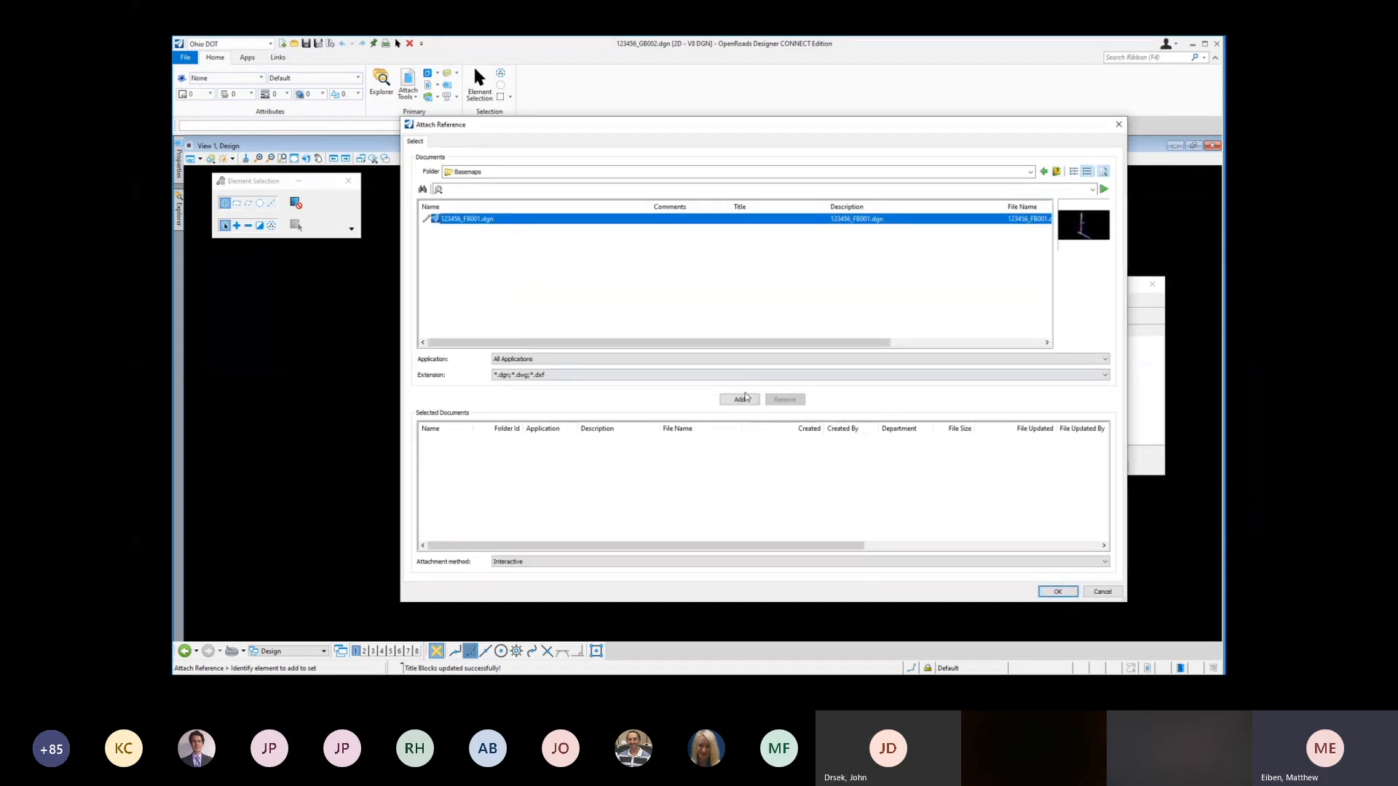
click(742, 400)
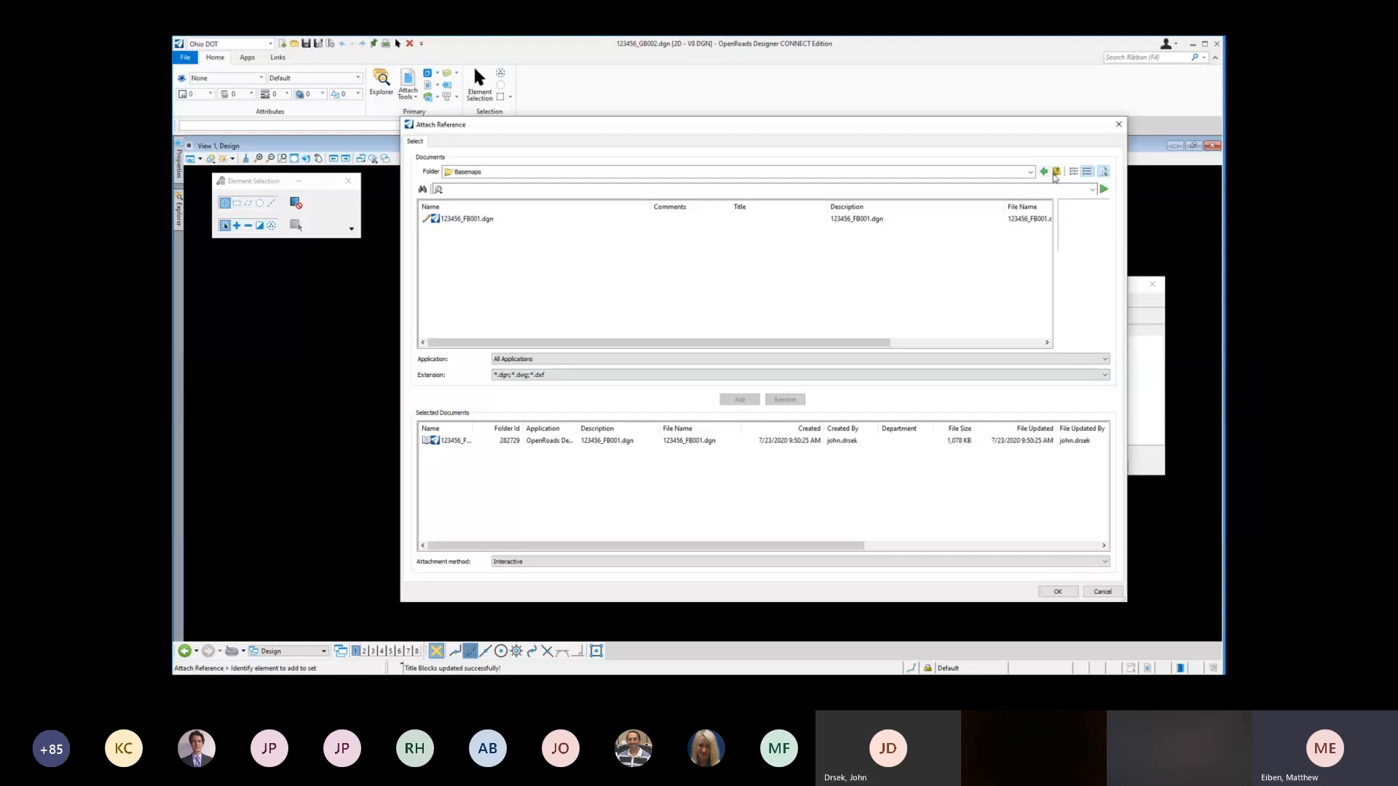
Step: Add 123456_BK001 to BK005 and KM001 to KM003 from the 402-Engineering_Corridors Roadway Basemaps folder, and confirm the reference selection
click(1056, 172)
click(1056, 172)
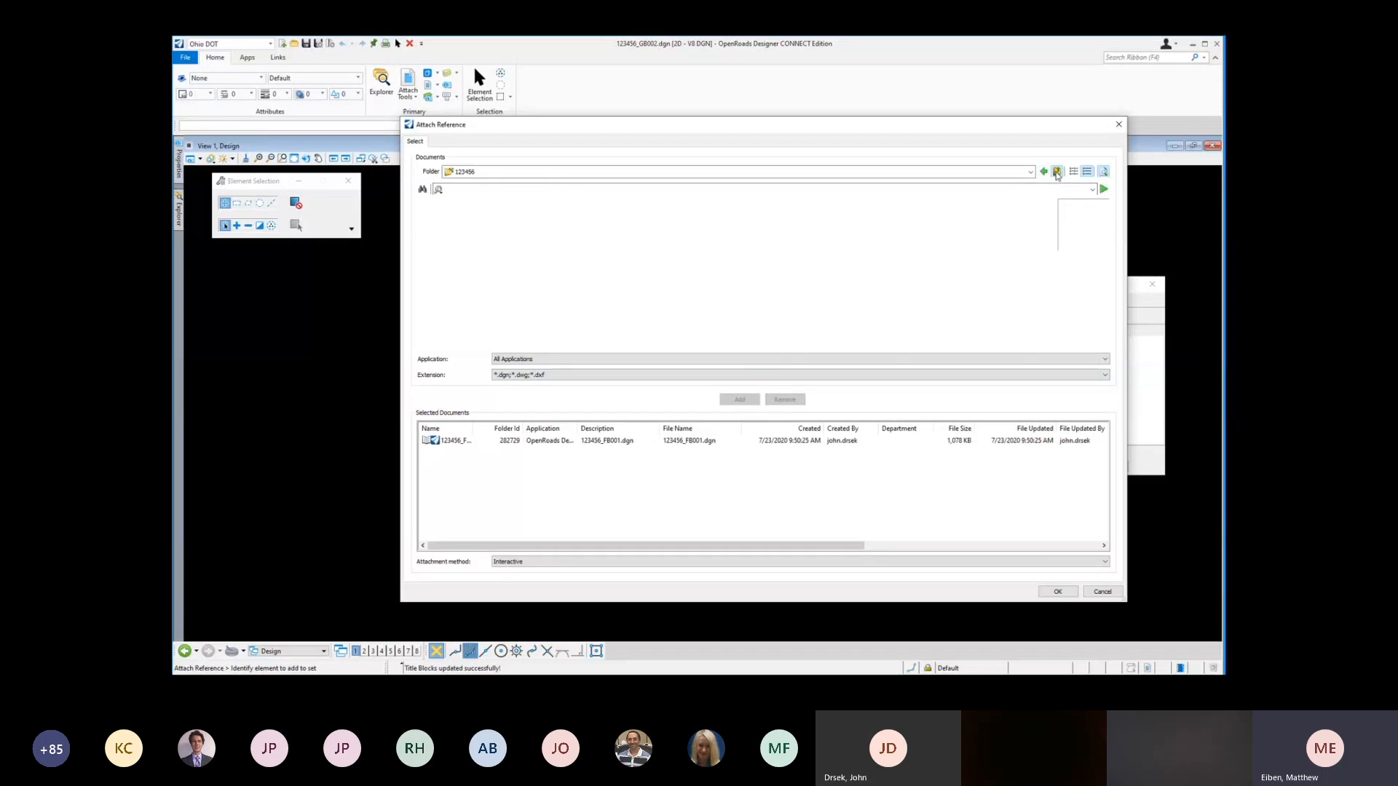
double_click(479, 281)
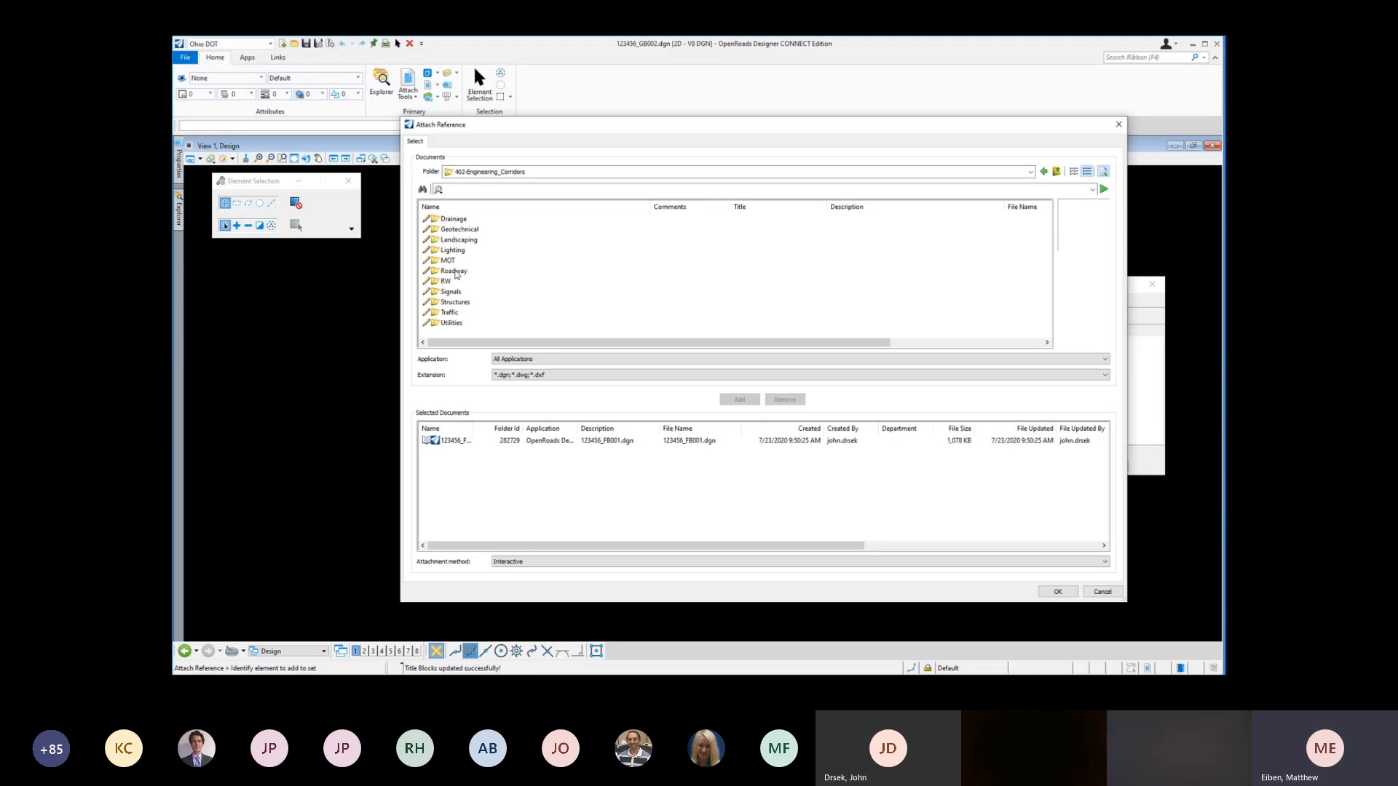
double_click(456, 271)
double_click(481, 218)
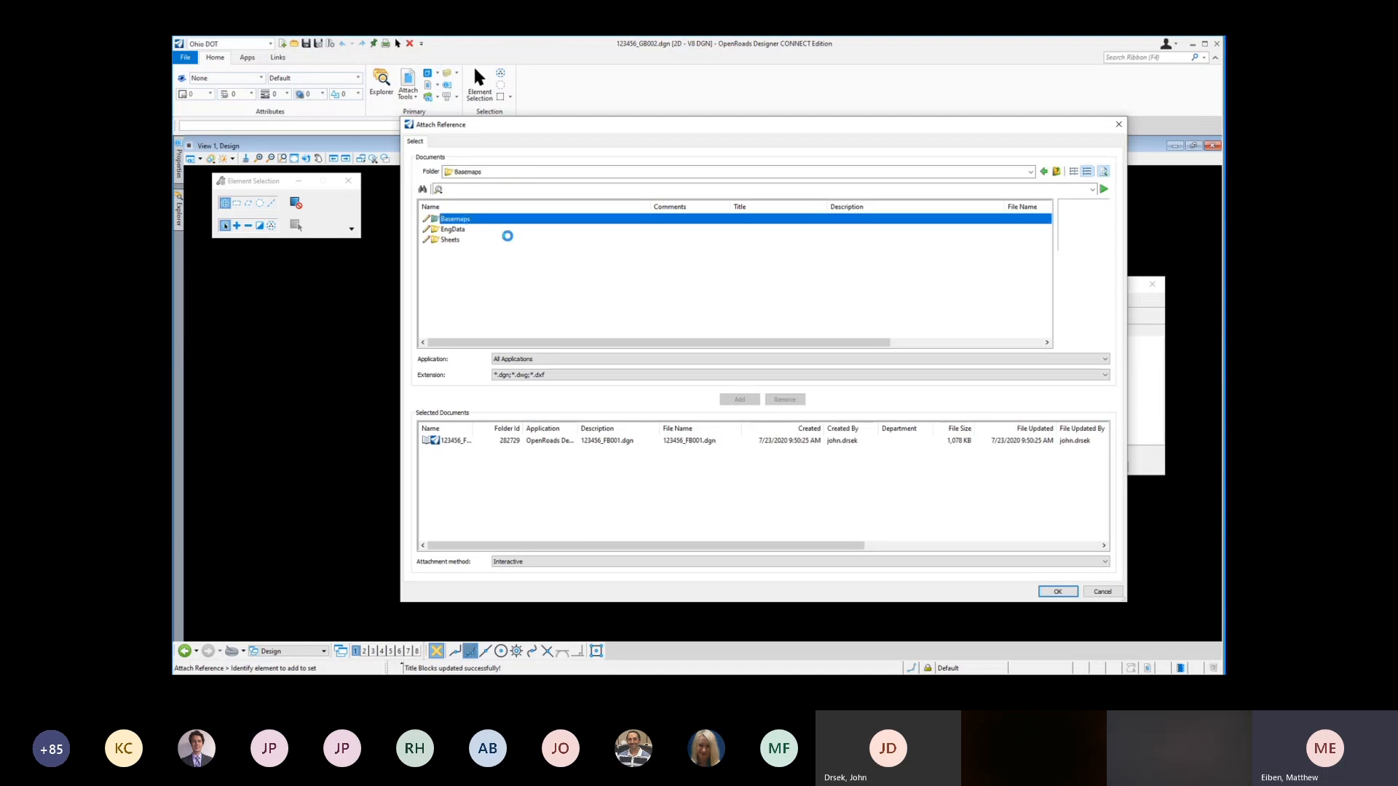
click(484, 231)
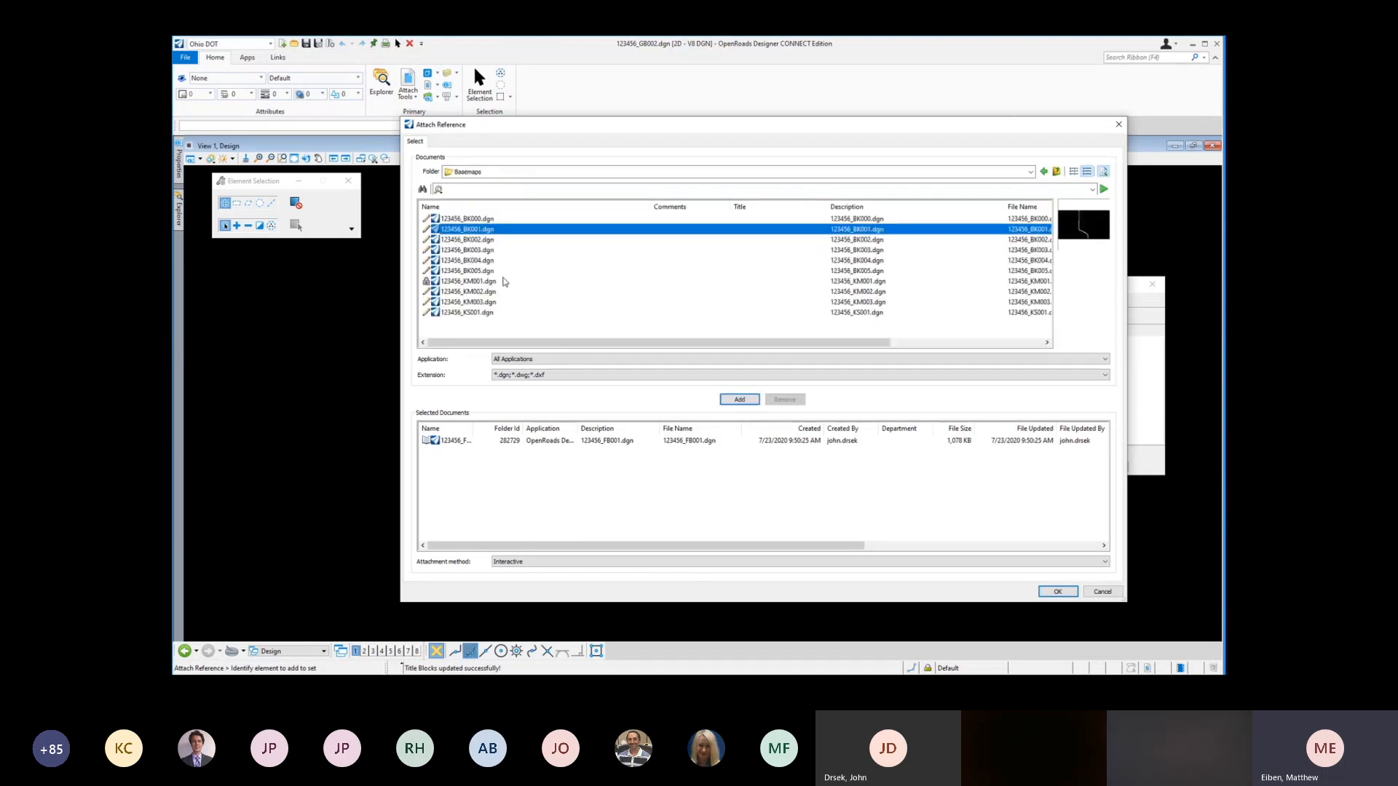
shift+click(484, 302)
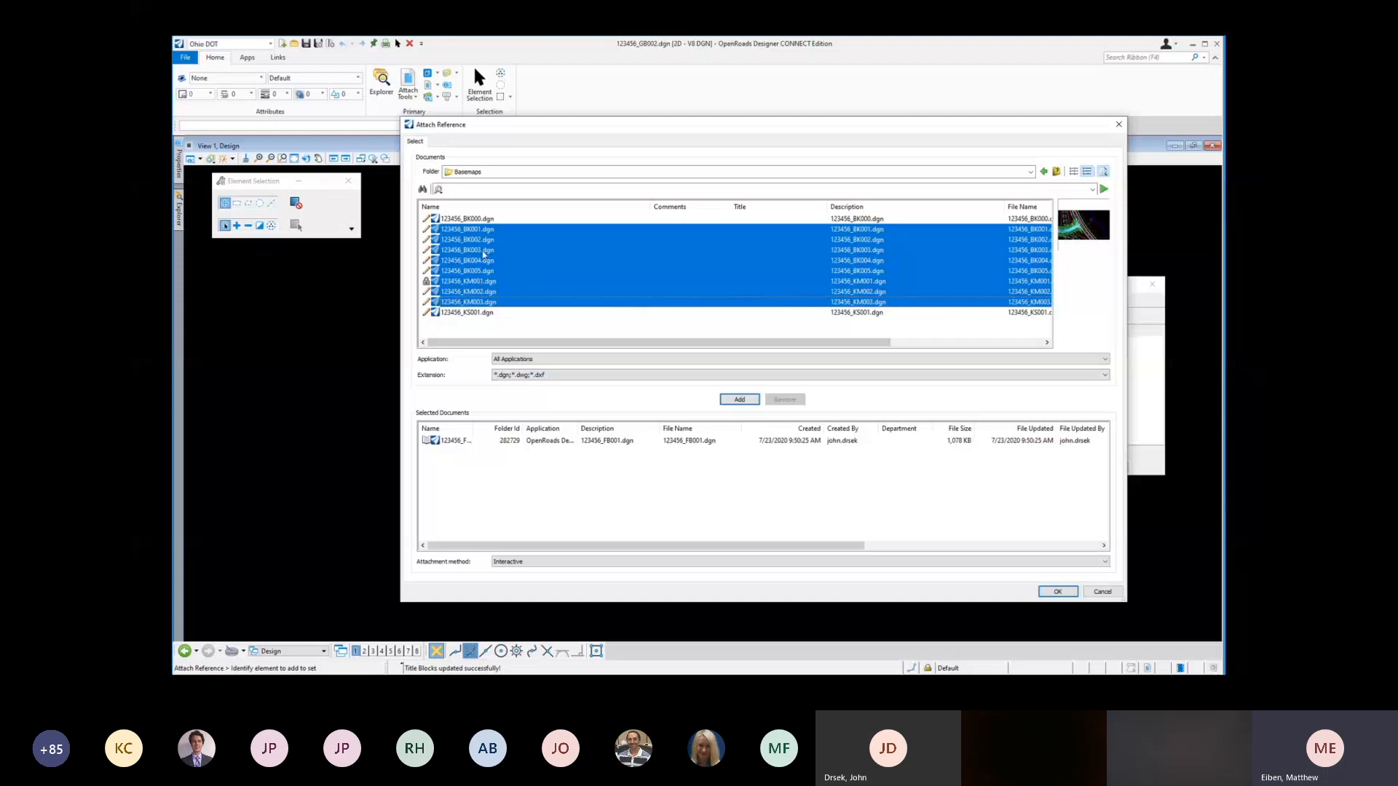
click(740, 399)
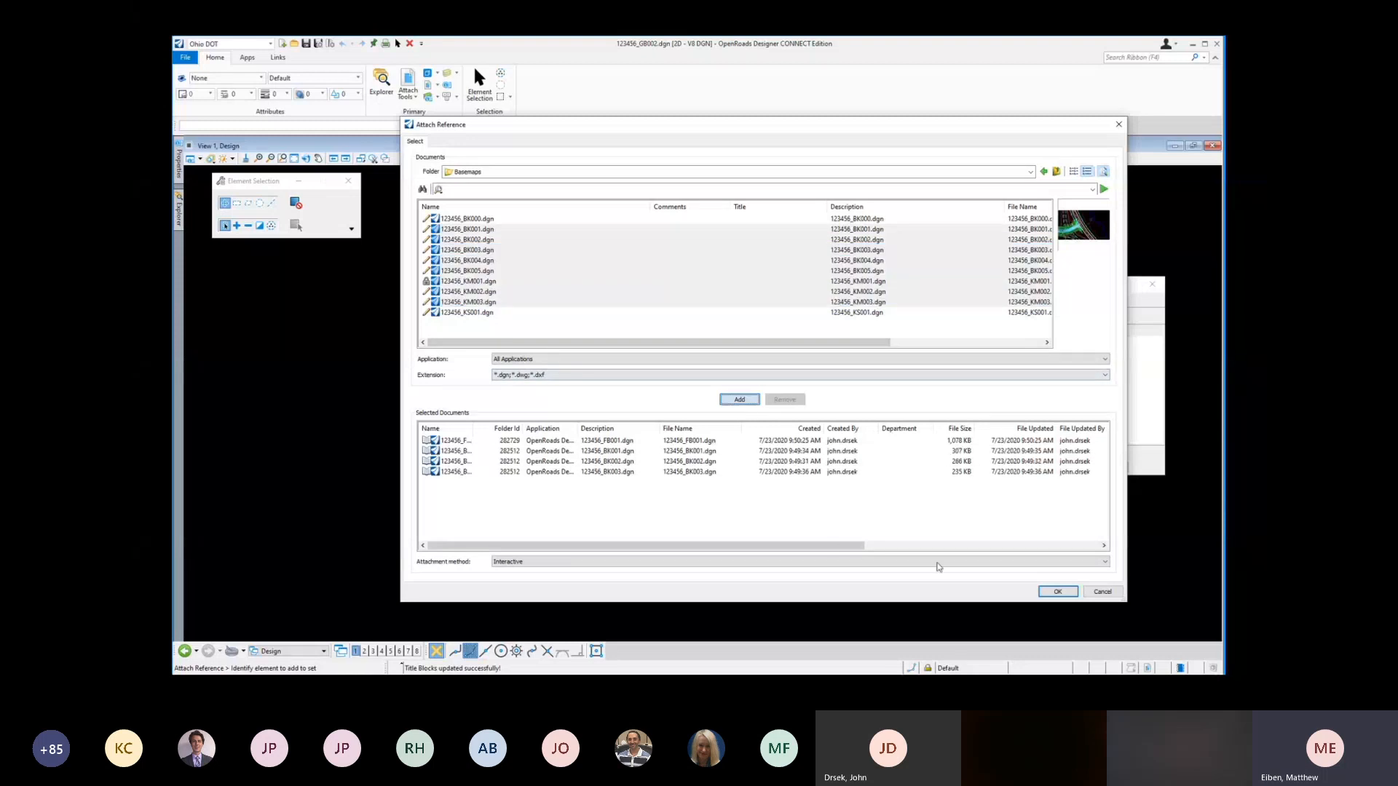
click(1052, 592)
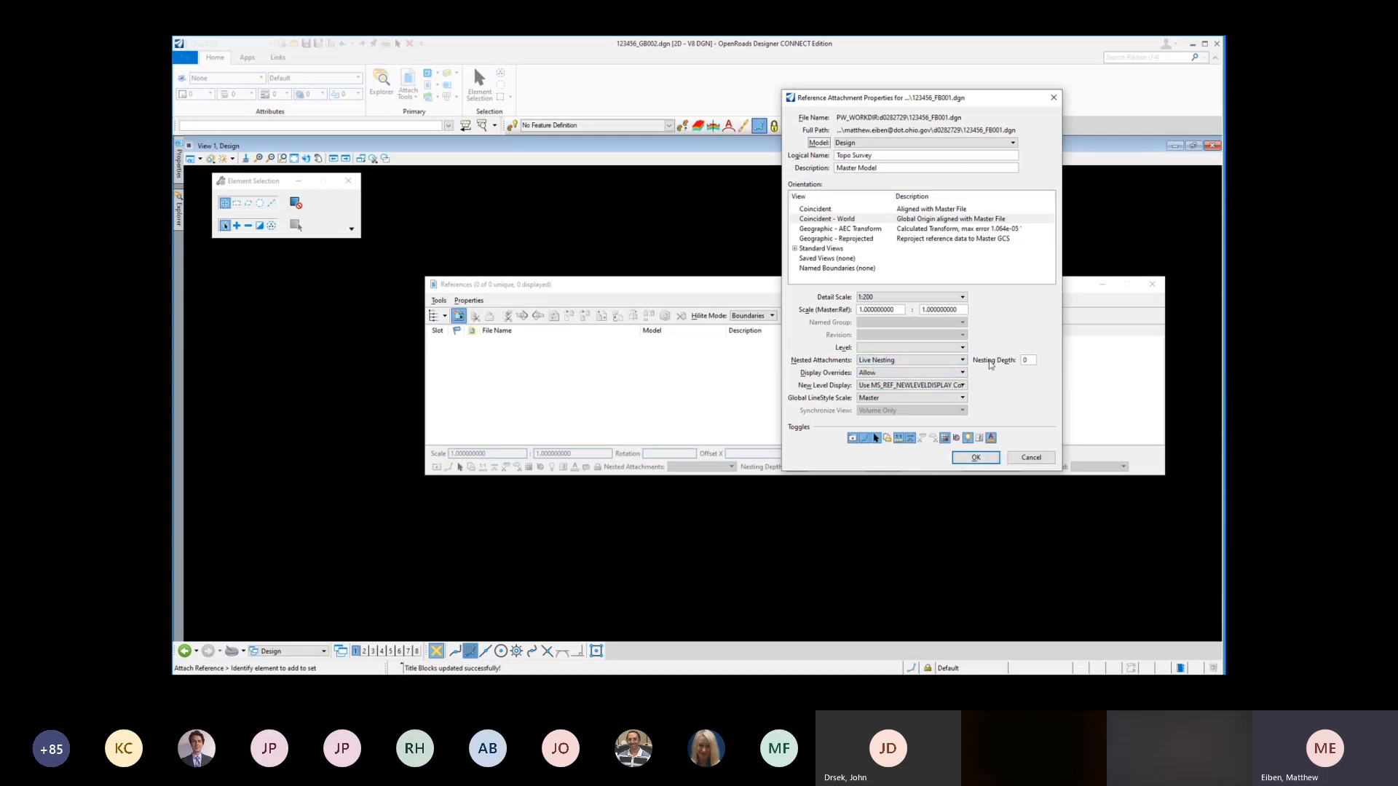
Step: Attach all selected references using Coincident - World orientation, with nested attachments set to No Nesting
click(947, 360)
click(940, 350)
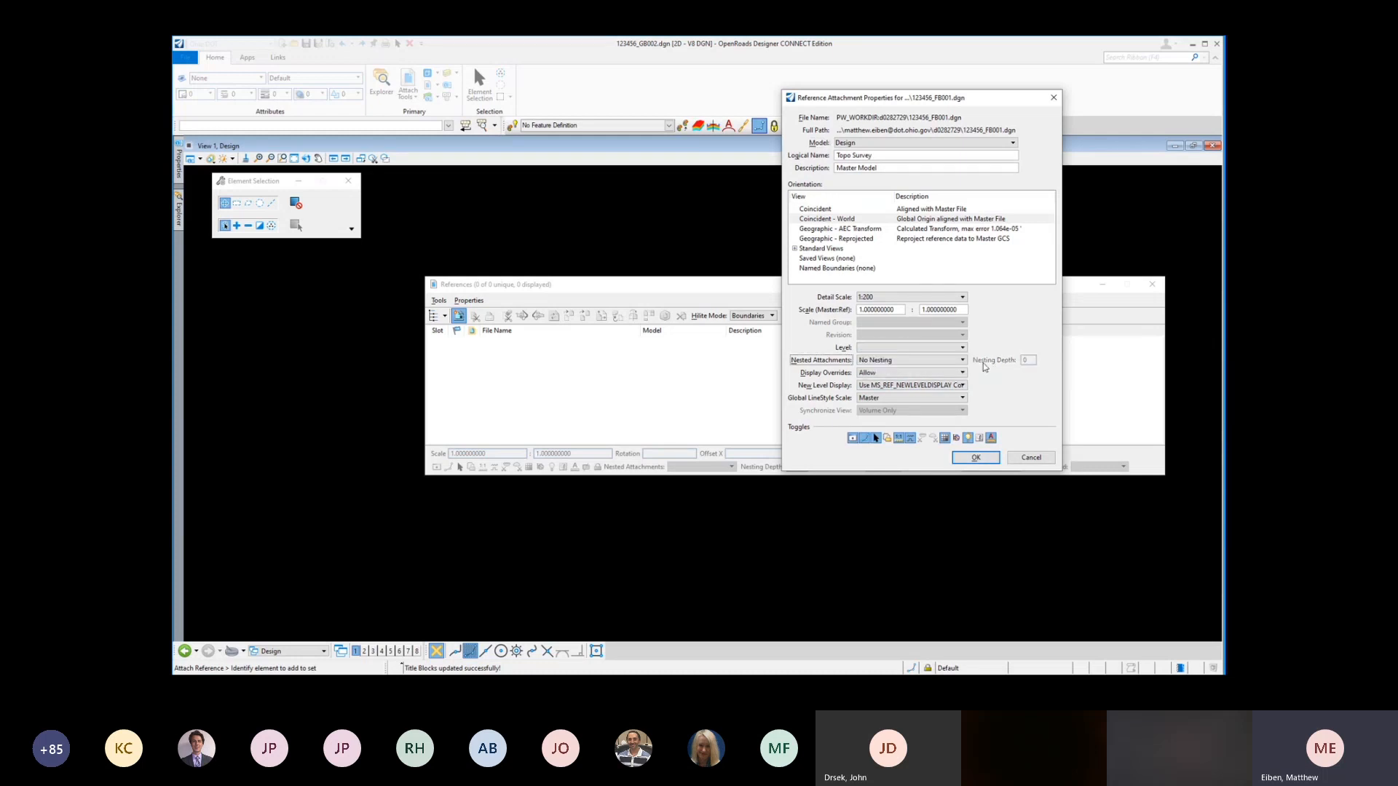
click(973, 458)
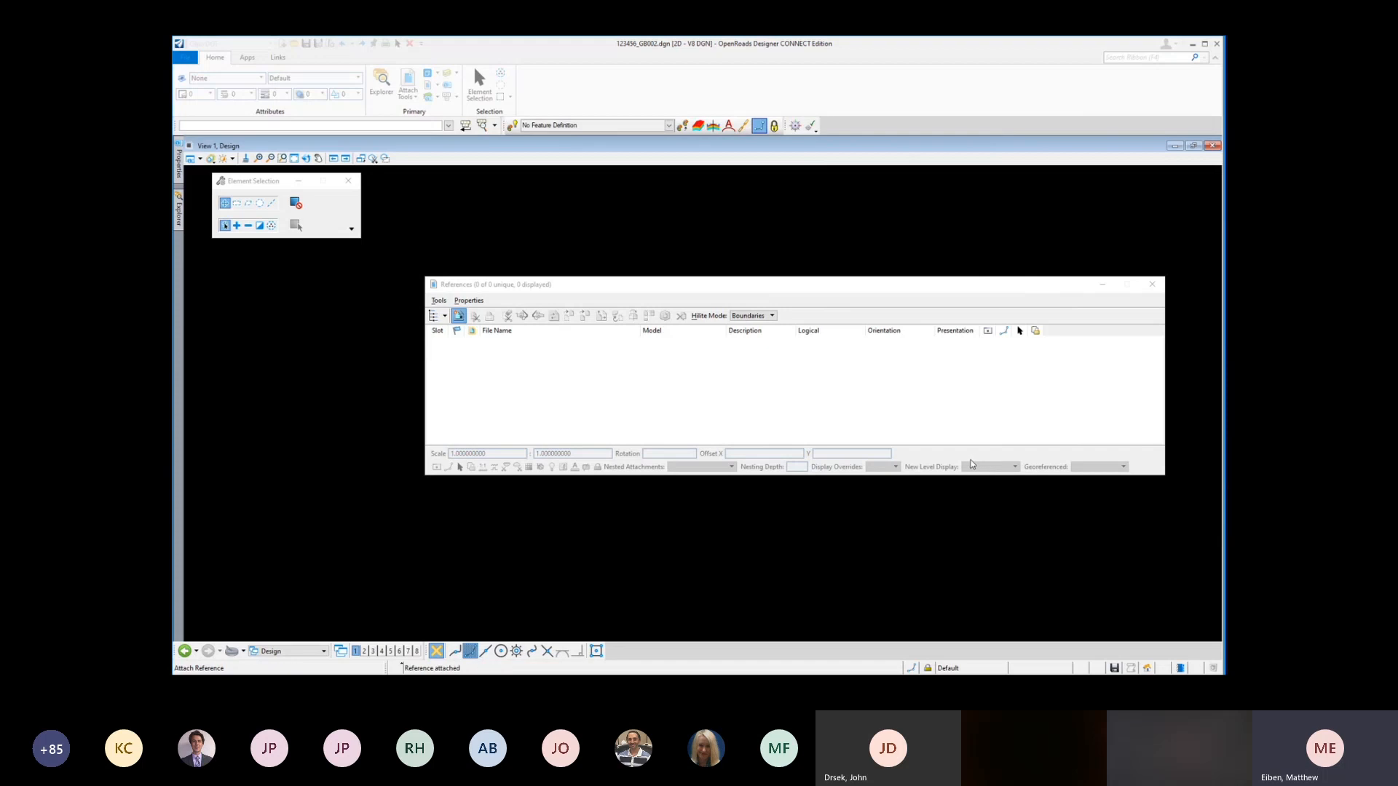
click(974, 461)
click(981, 462)
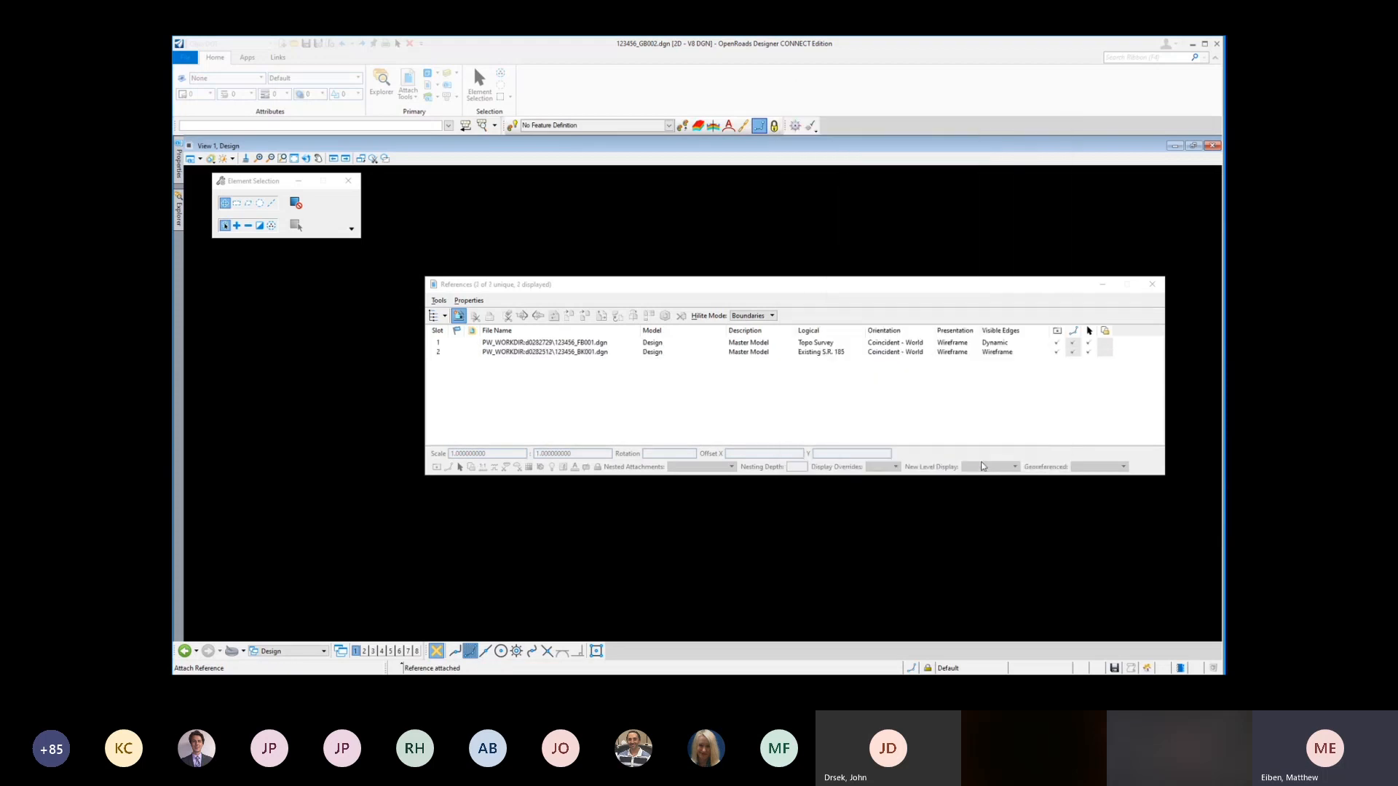
click(976, 462)
click(976, 463)
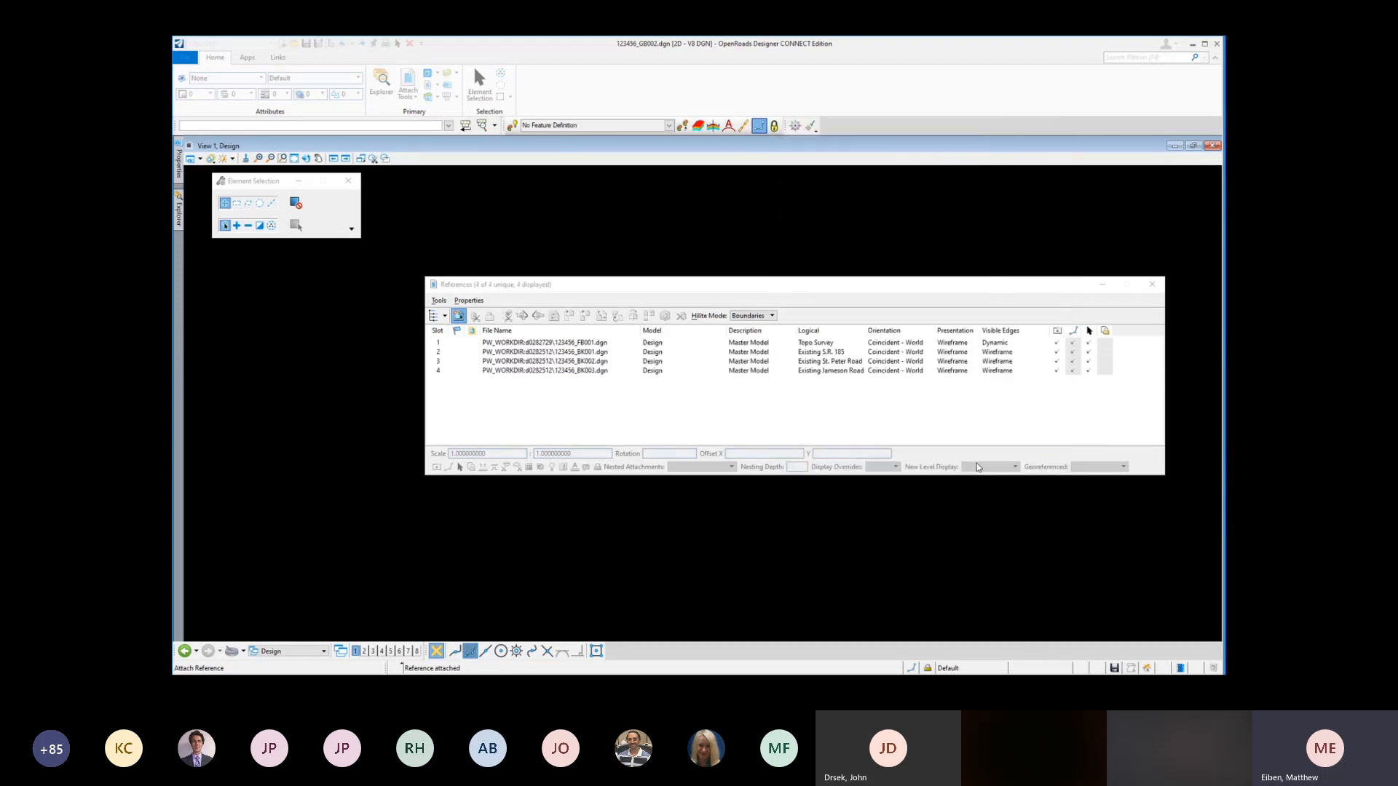
click(977, 461)
click(979, 462)
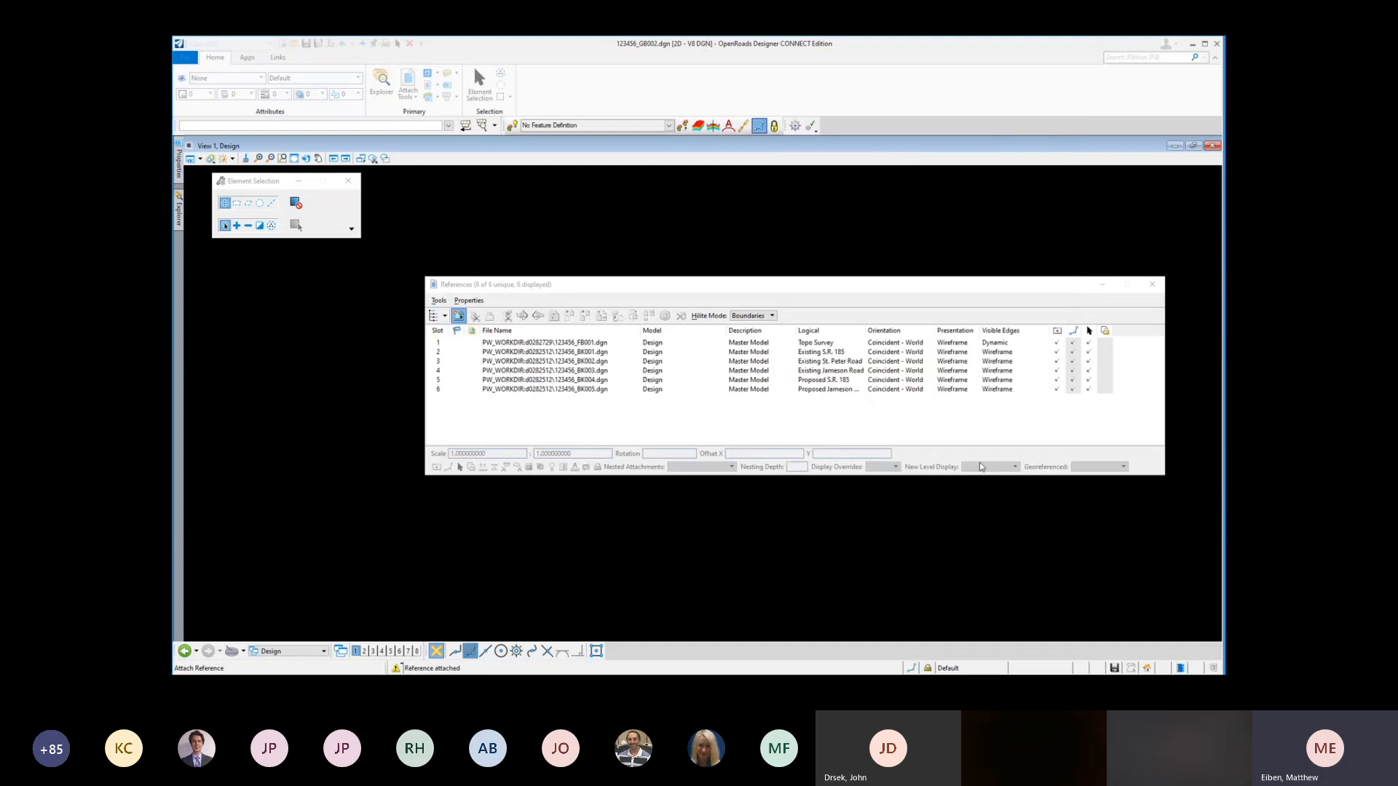
click(977, 463)
click(979, 464)
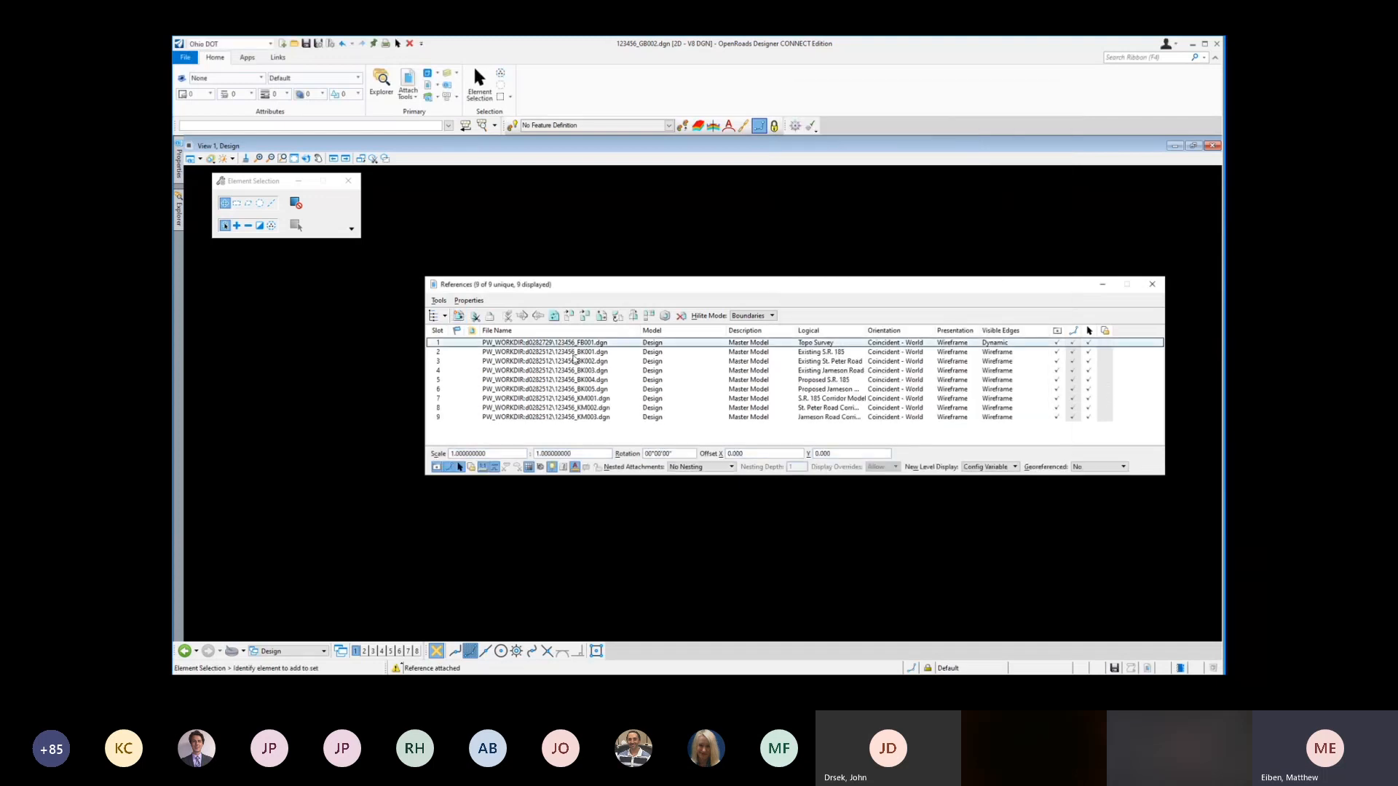
Step: Step through the attached references to check their nesting settings
key(Down)
key(Down)
key(Down)
key(Down)
key(Down)
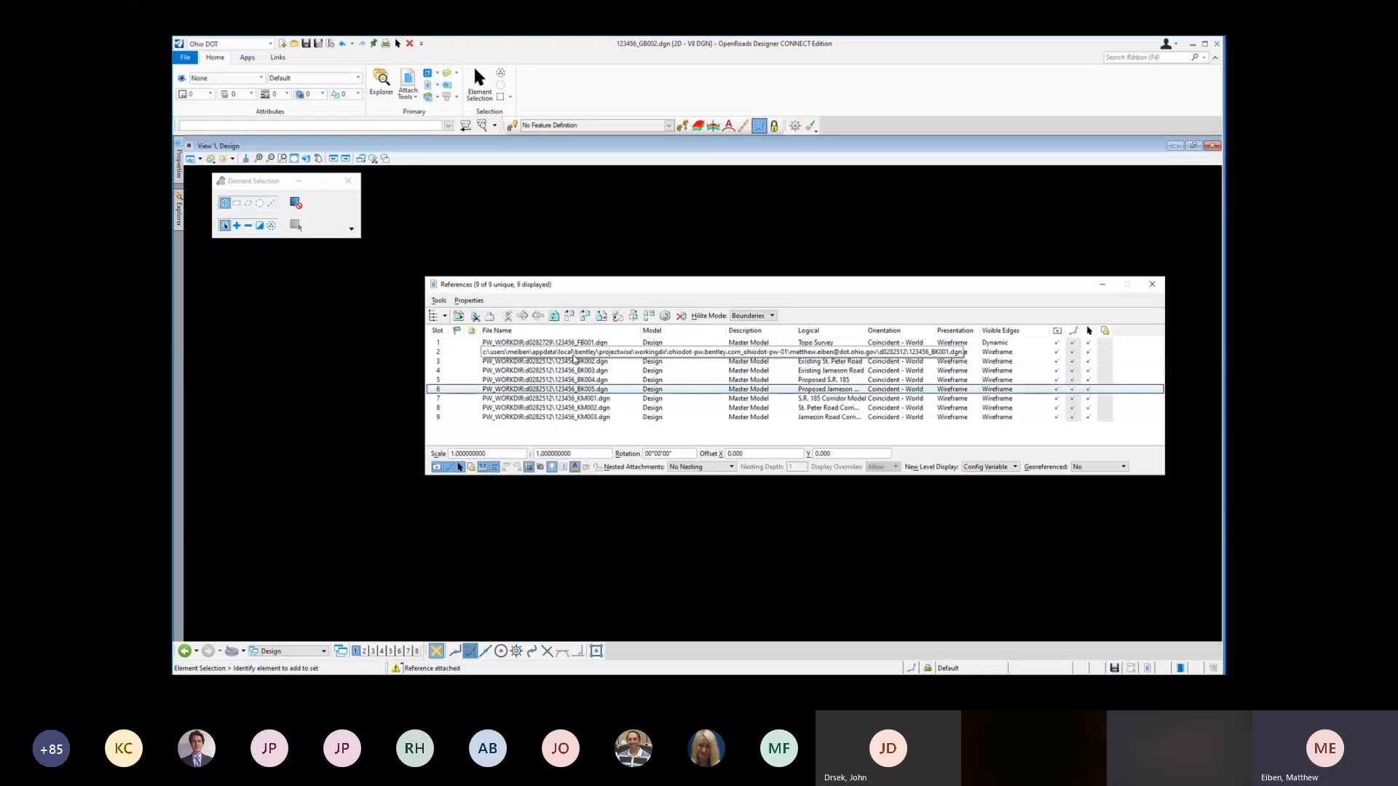
key(Down)
key(Down)
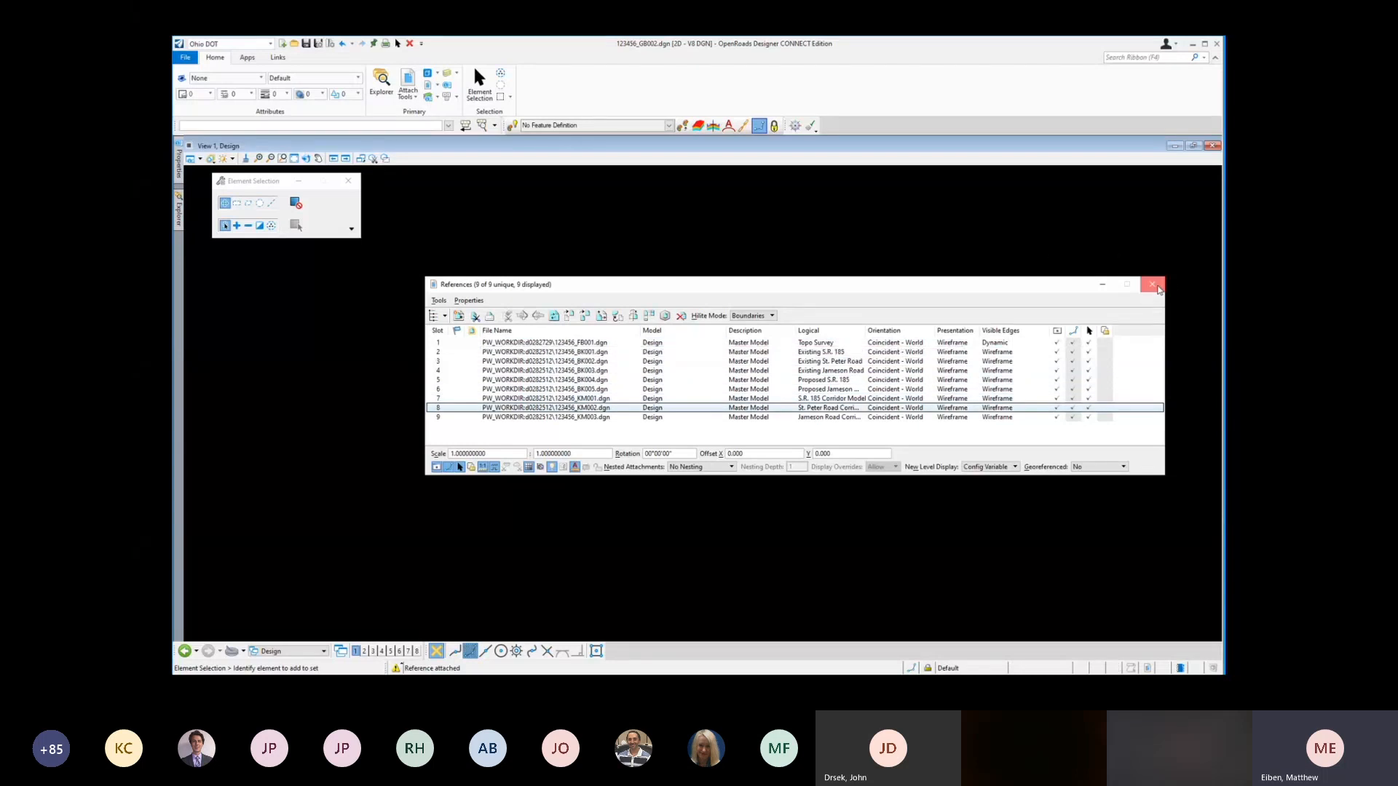
Step: Fit the view to the references and turn off display of FB001, BK001 to BK003, and KM001 to KM003
click(295, 158)
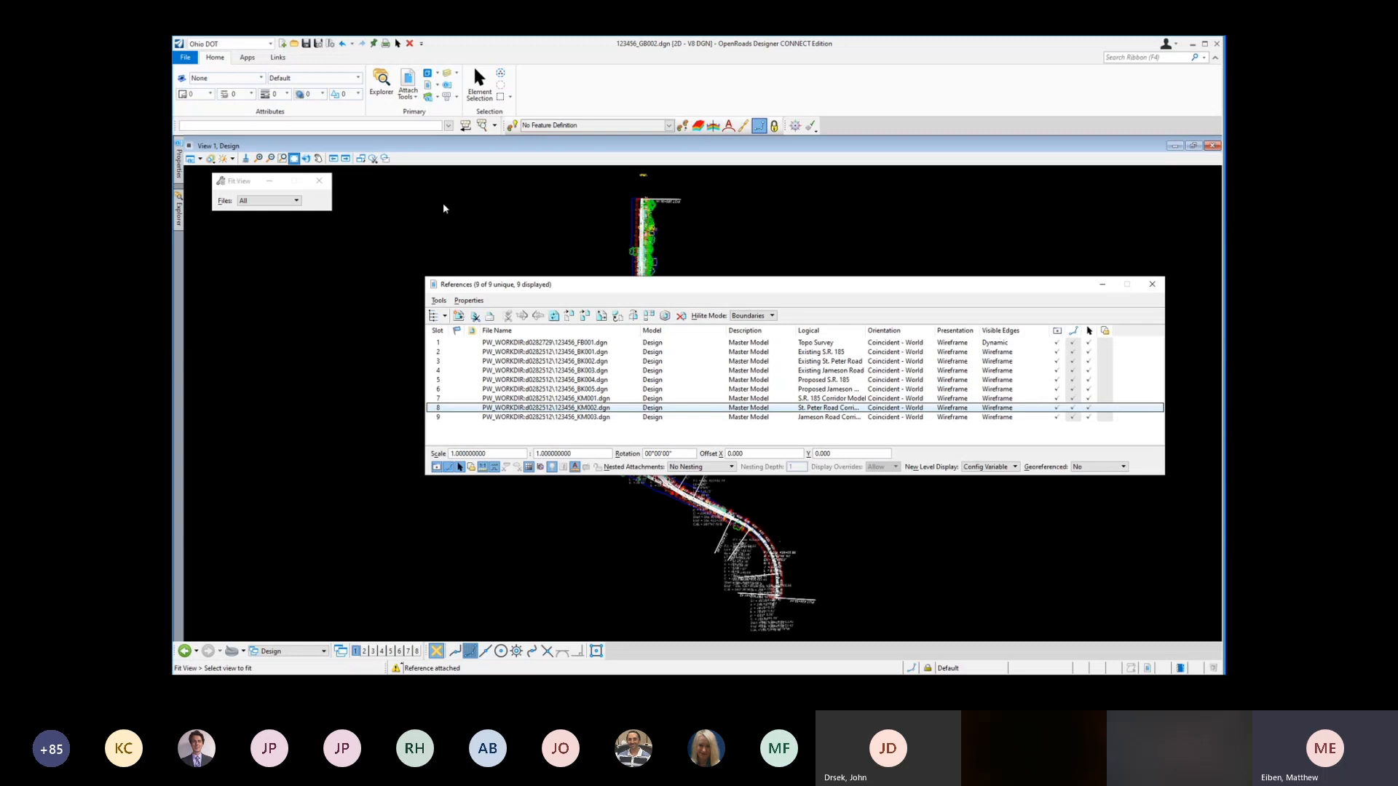
drag(710, 294, 679, 215)
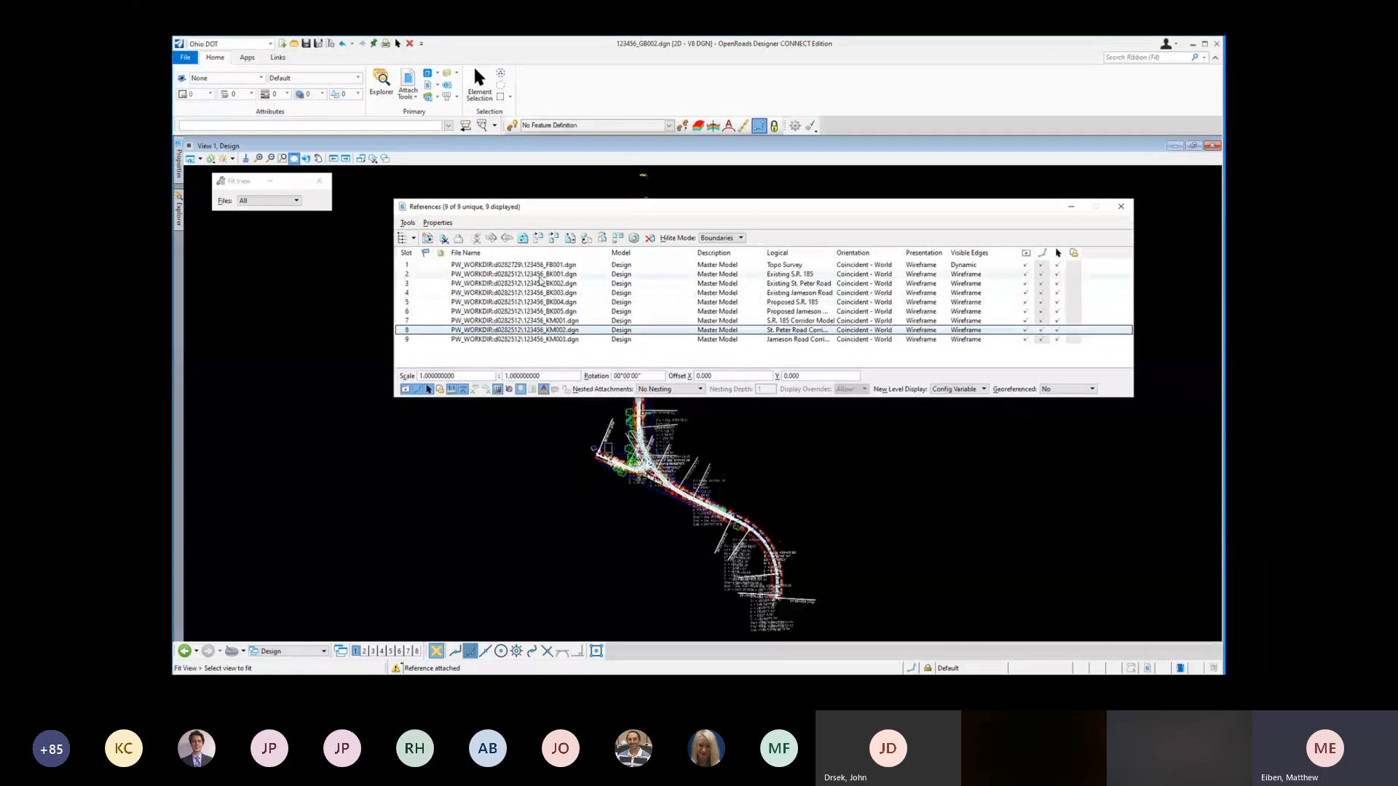
drag(560, 276, 562, 293)
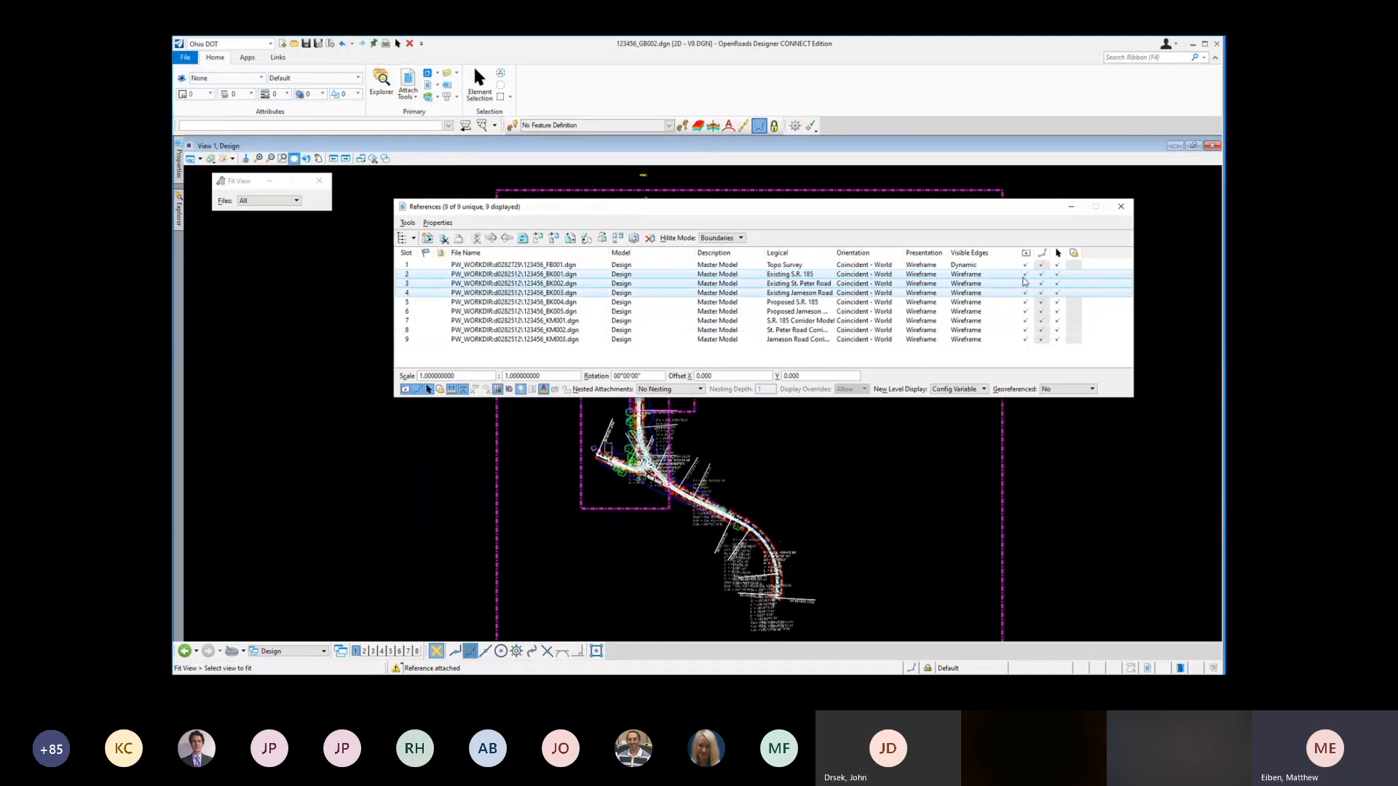
click(1025, 277)
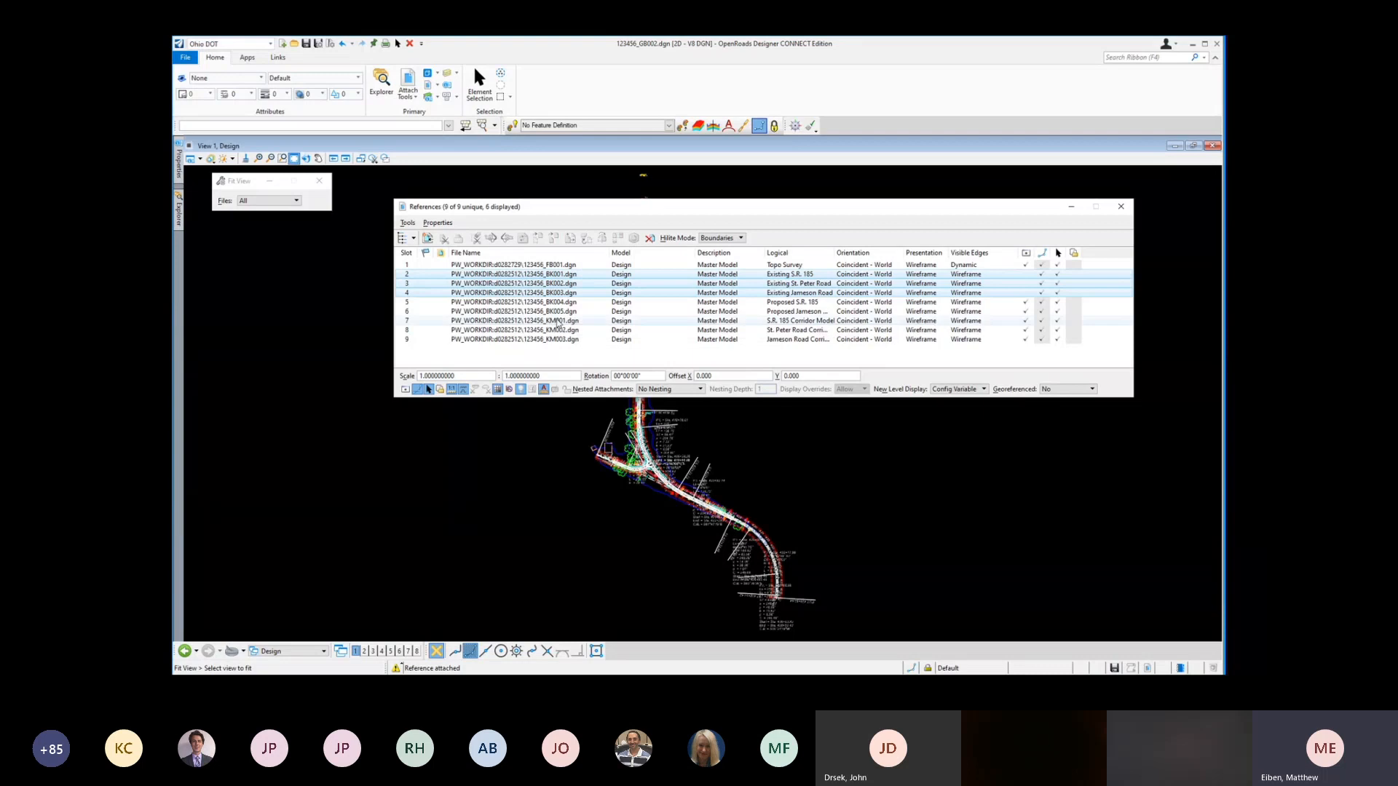
drag(574, 323, 575, 340)
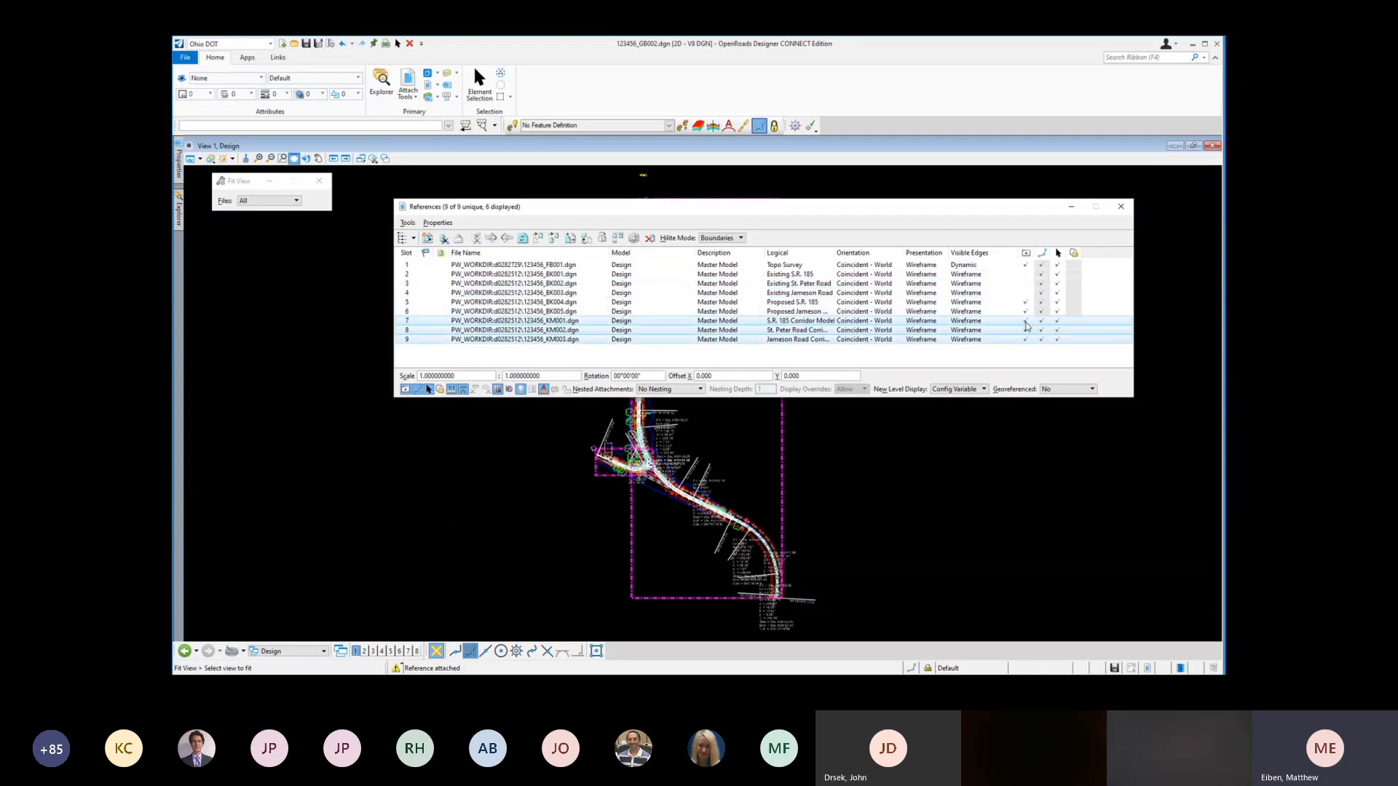
click(1026, 326)
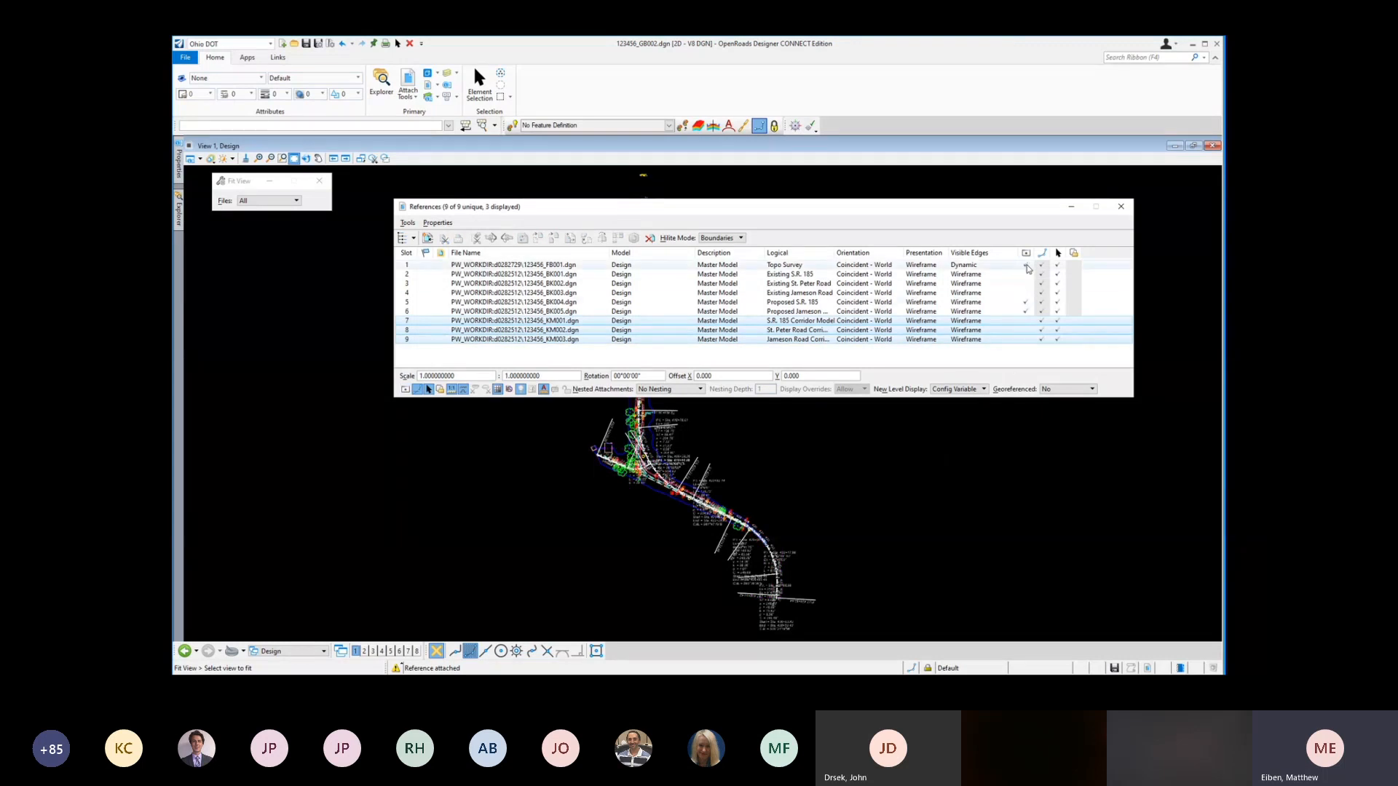
click(1026, 266)
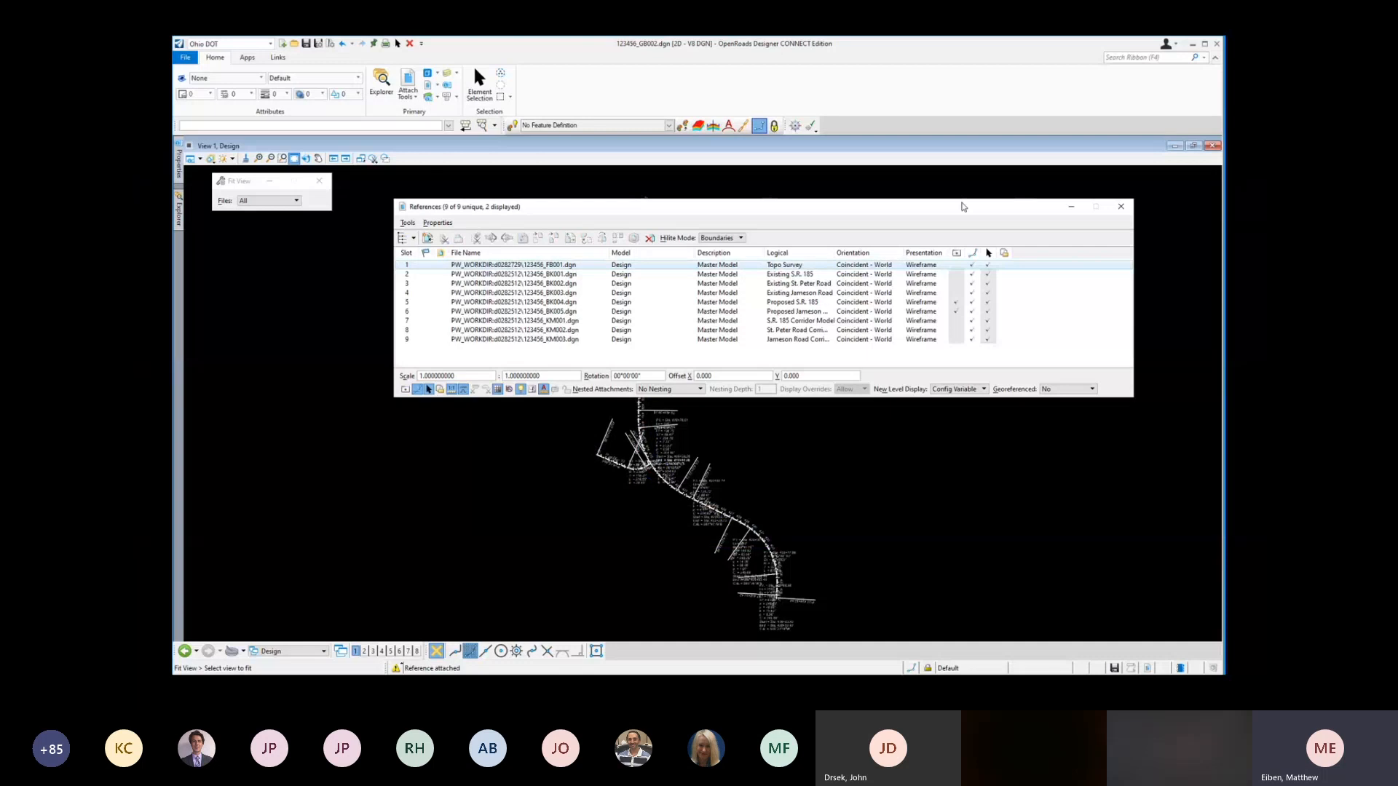
Step: Close the References list and save the view settings in the design file
mouse_move(962, 207)
mouse_down()
mouse_move(903, 372)
mouse_move(881, 361)
mouse_move(949, 351)
mouse_up()
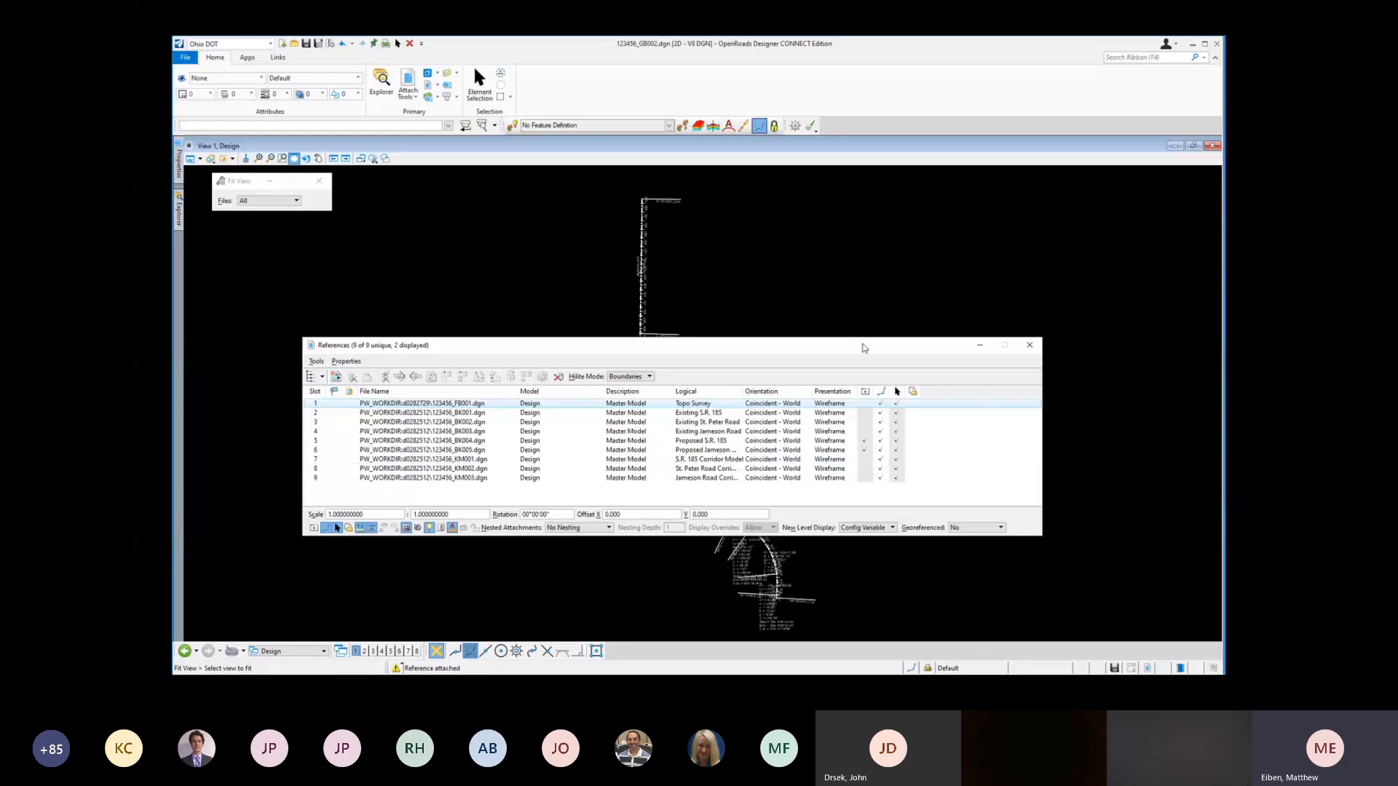
click(1030, 350)
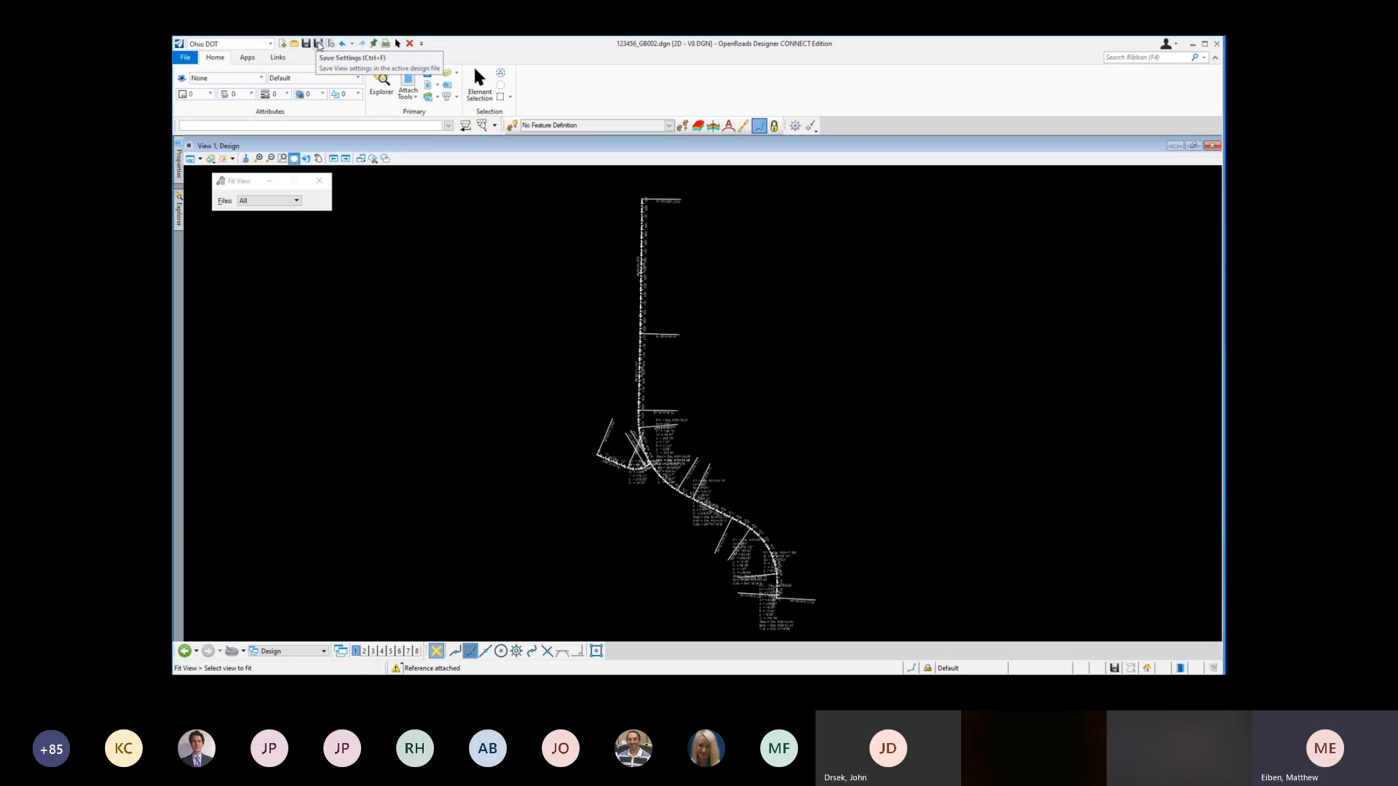
click(318, 44)
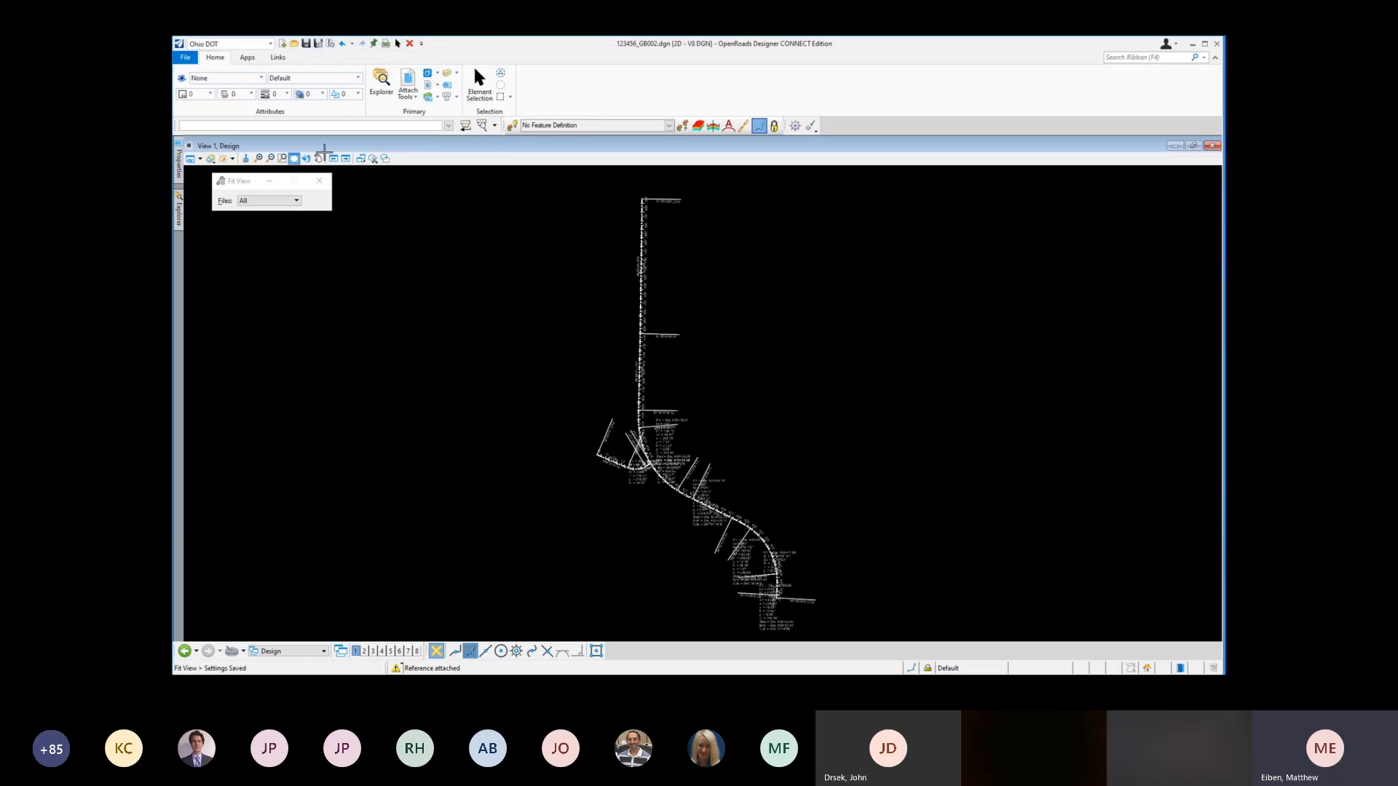
Step: Switch to the OpenRoads Drawing Production workflow and start placing a civil plan named boundary
click(231, 44)
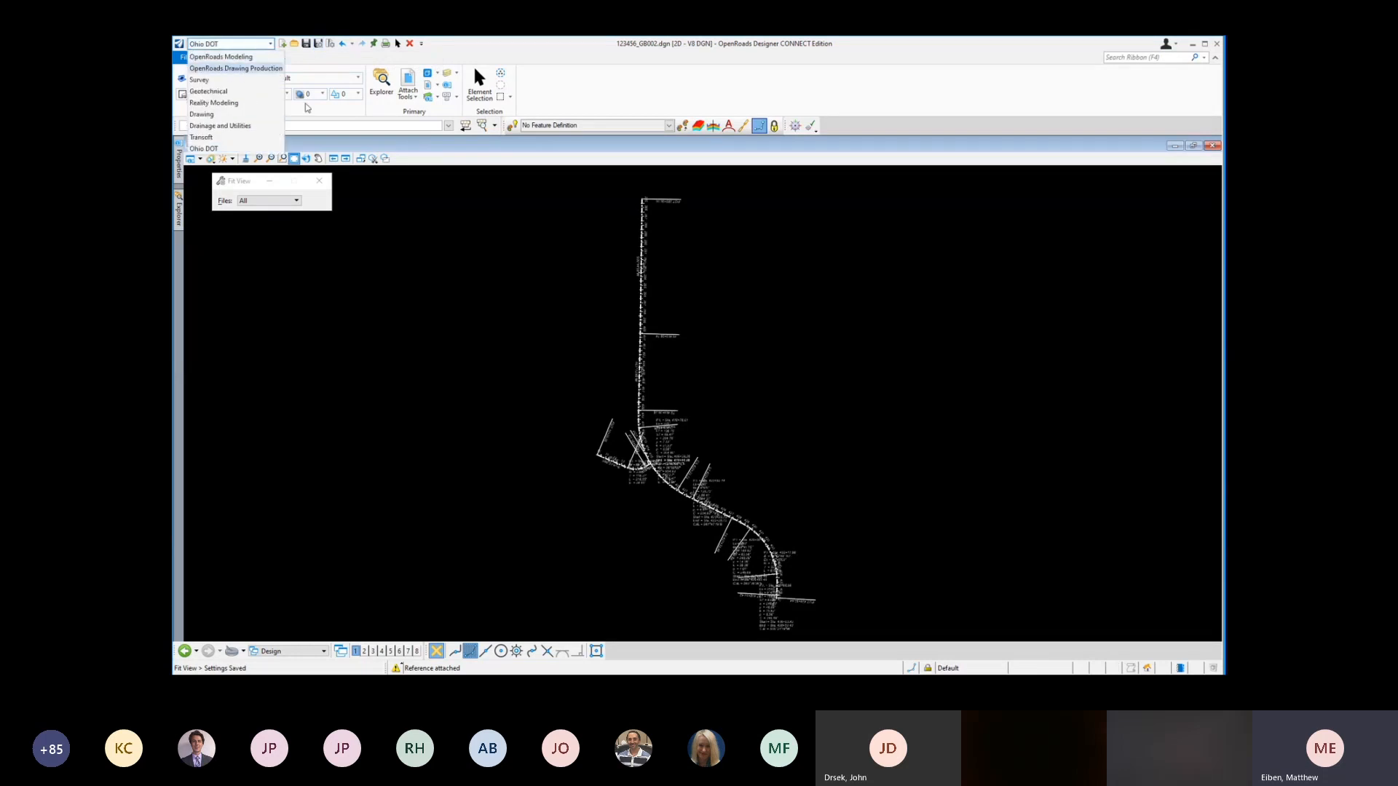
click(233, 68)
click(274, 62)
click(721, 94)
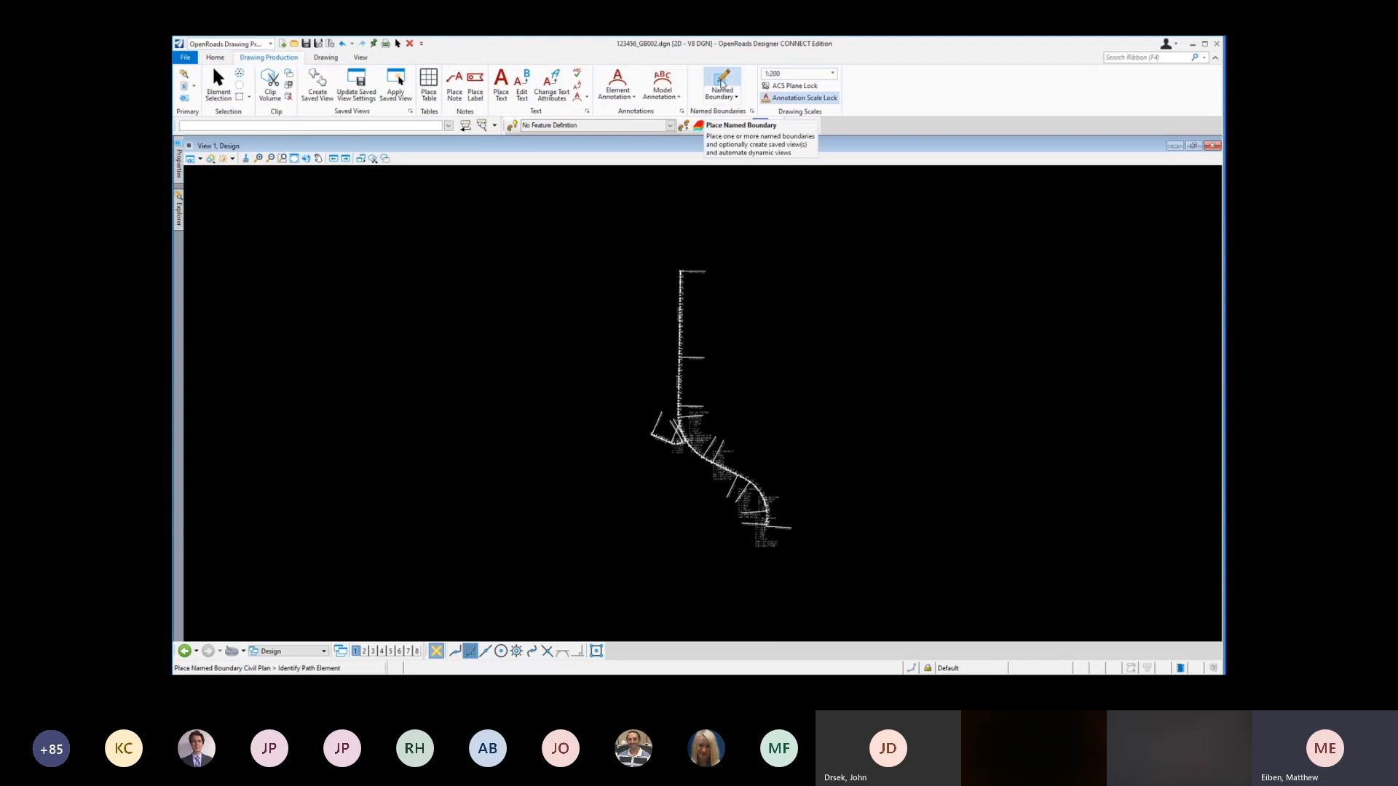
click(729, 125)
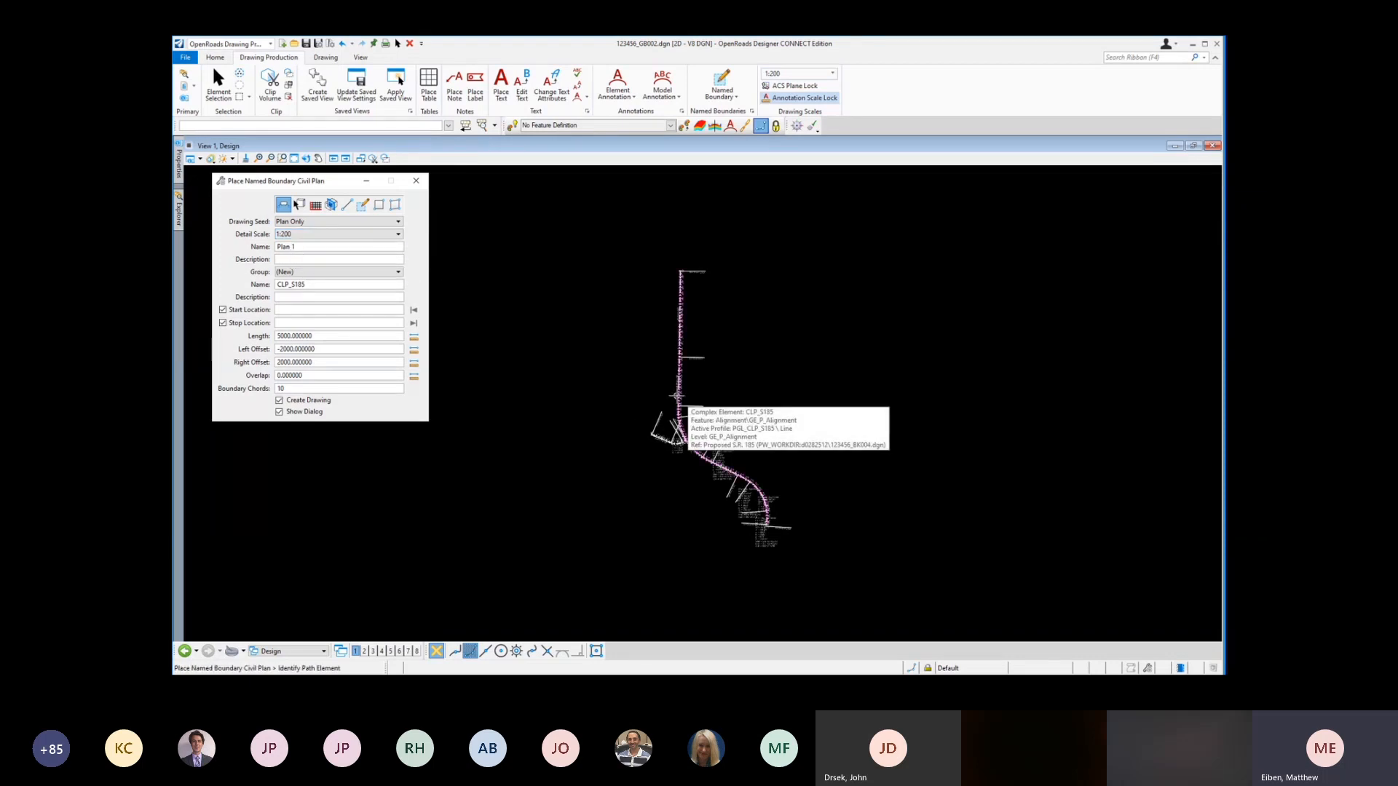
Step: Unlock the start and stop locations and place a plan named boundary along CLP_S185 from 385+00.00 to about 432+03
click(222, 322)
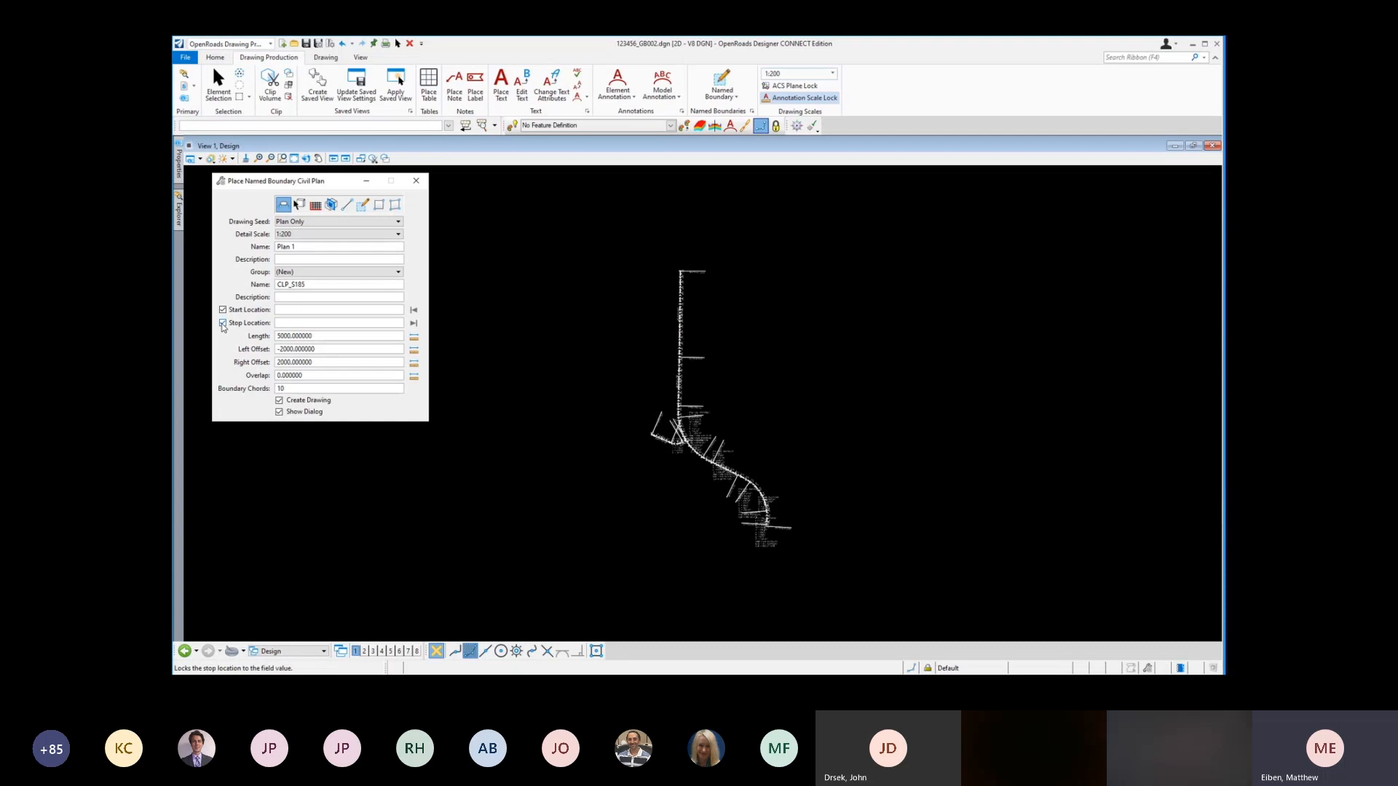
click(222, 310)
click(677, 403)
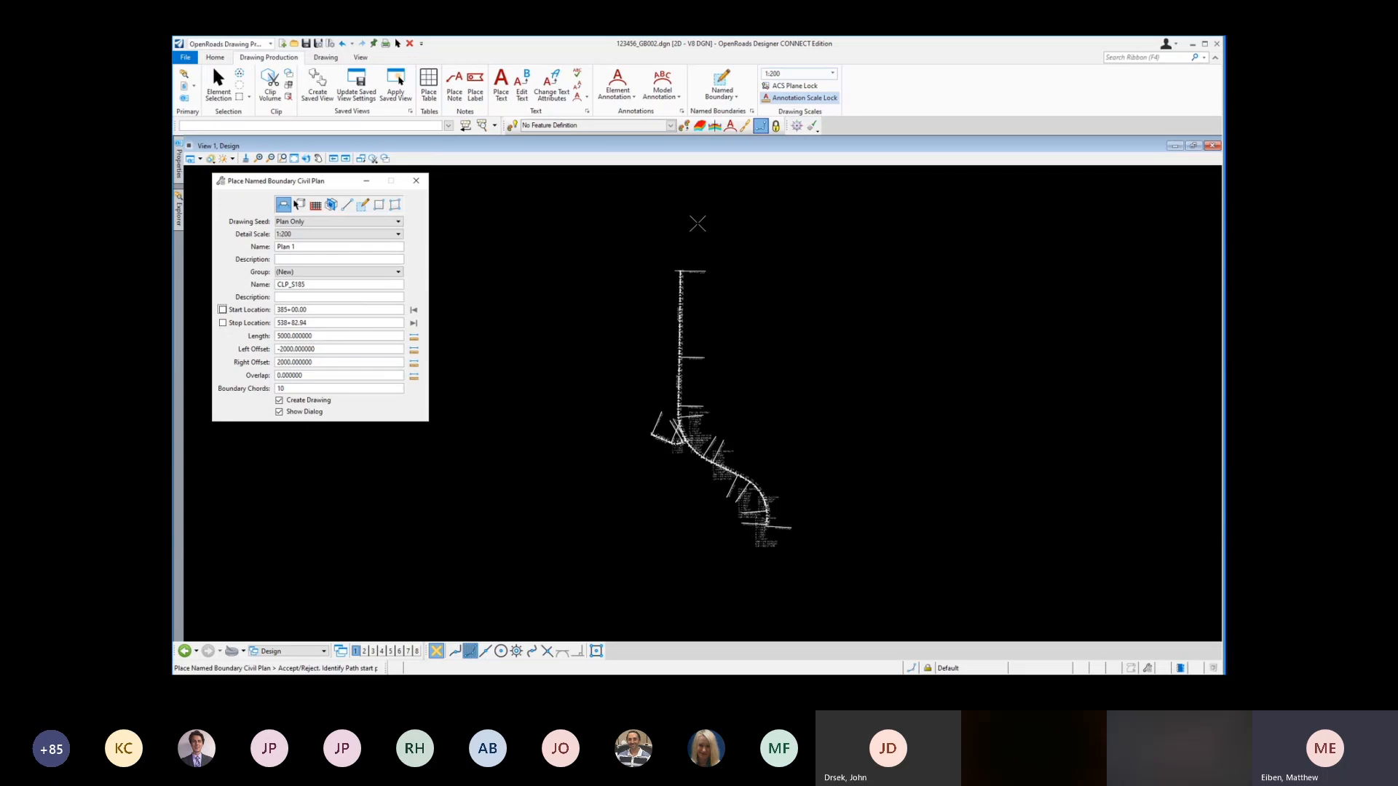
click(698, 224)
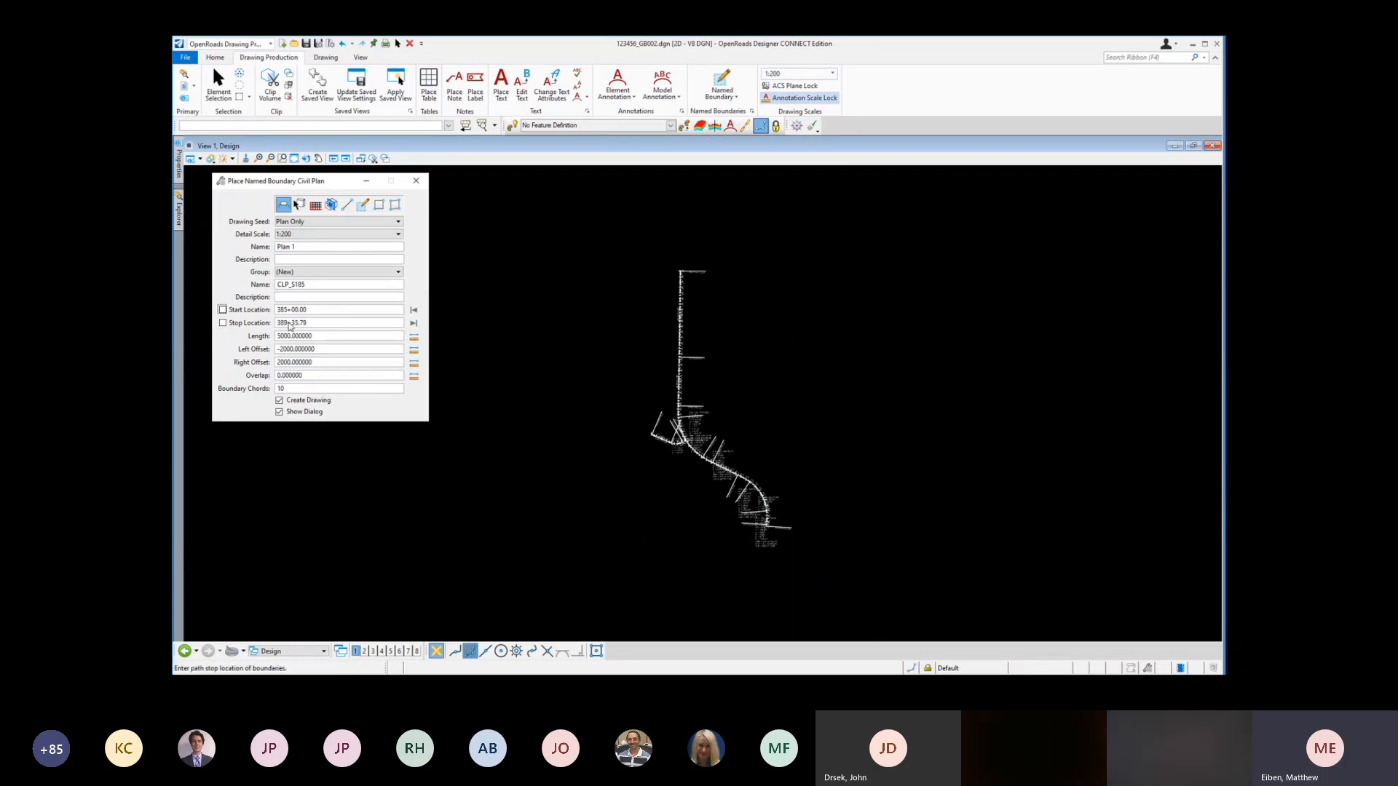
scroll(721, 393, down, 3)
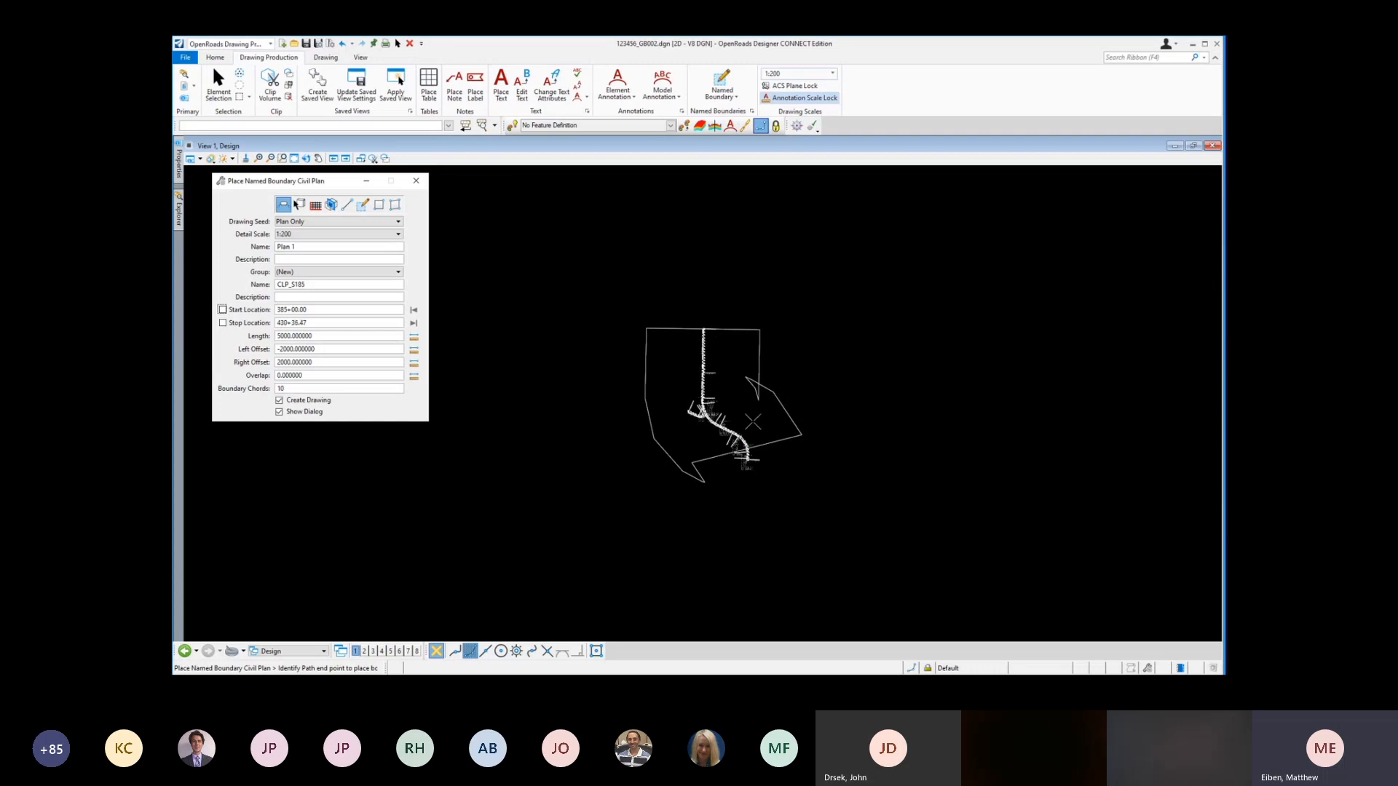
click(765, 424)
click(738, 410)
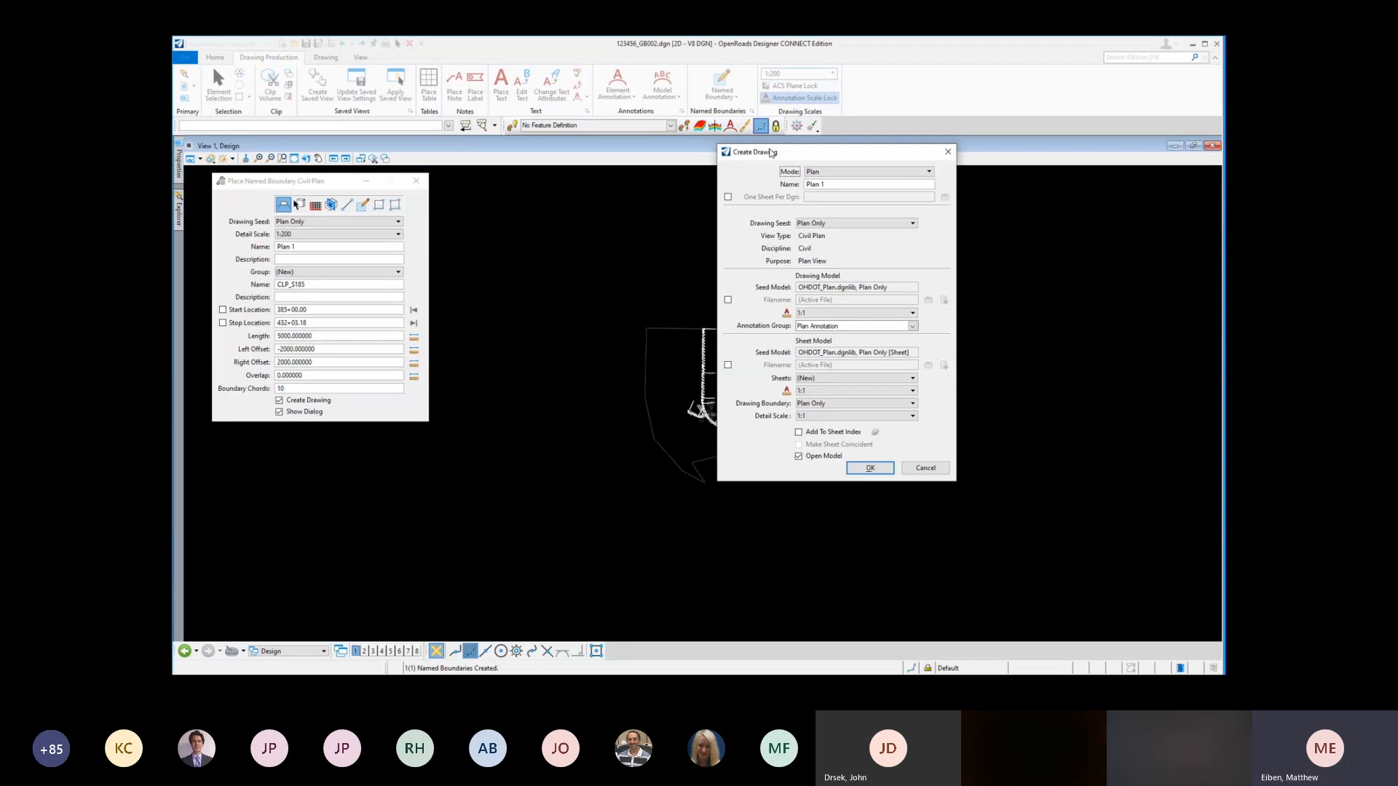
Step: Set the drawing model's annotation scale to 1:200 for the Plan 1 drawing
drag(770, 152, 822, 168)
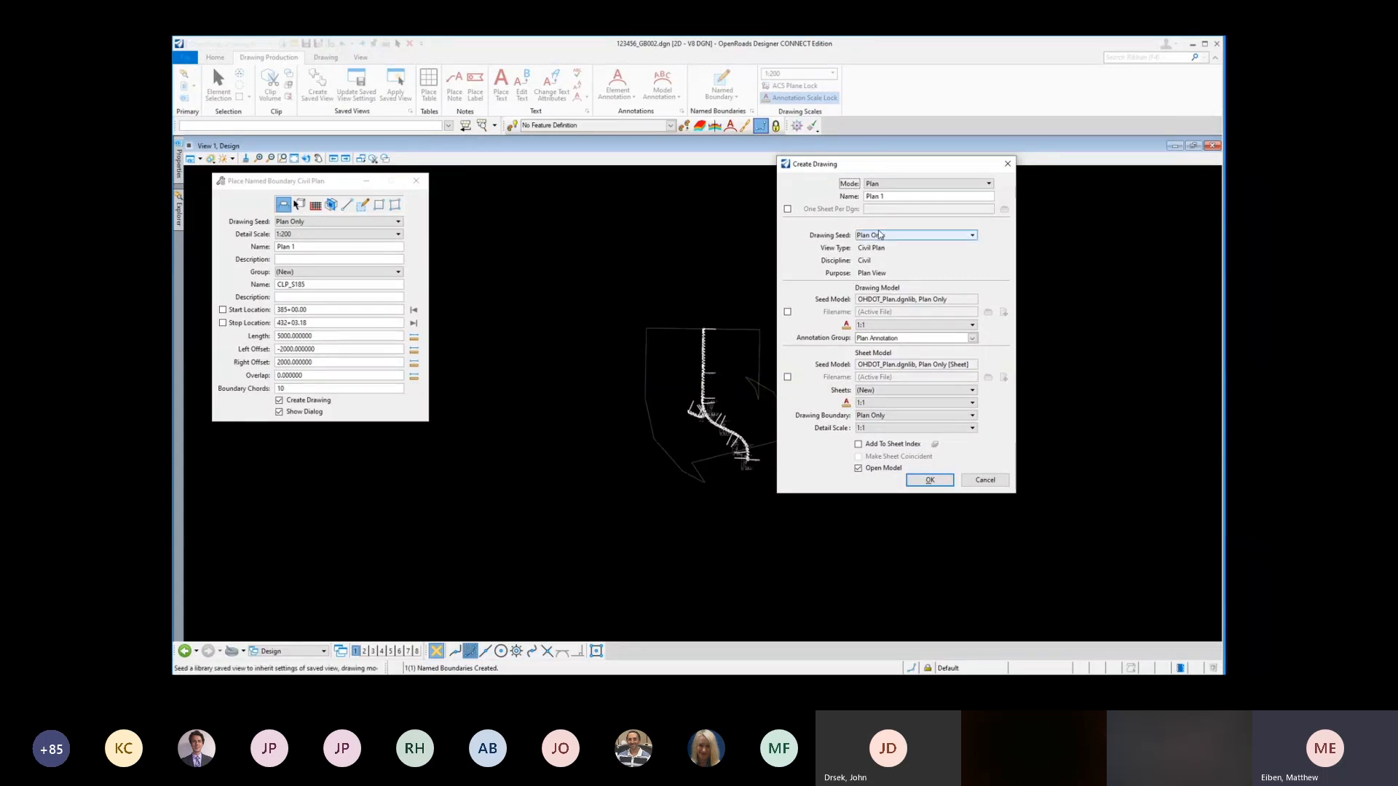
click(881, 324)
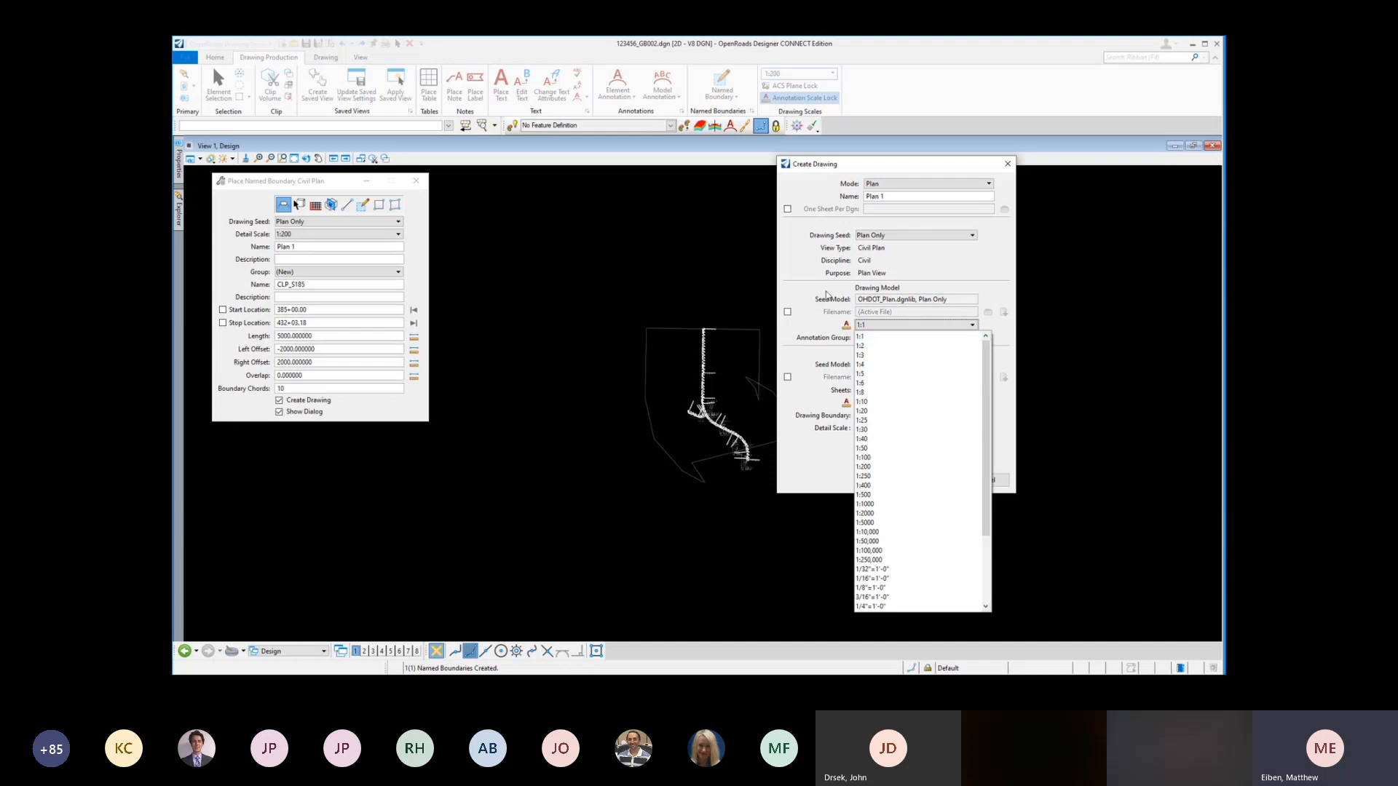
click(890, 293)
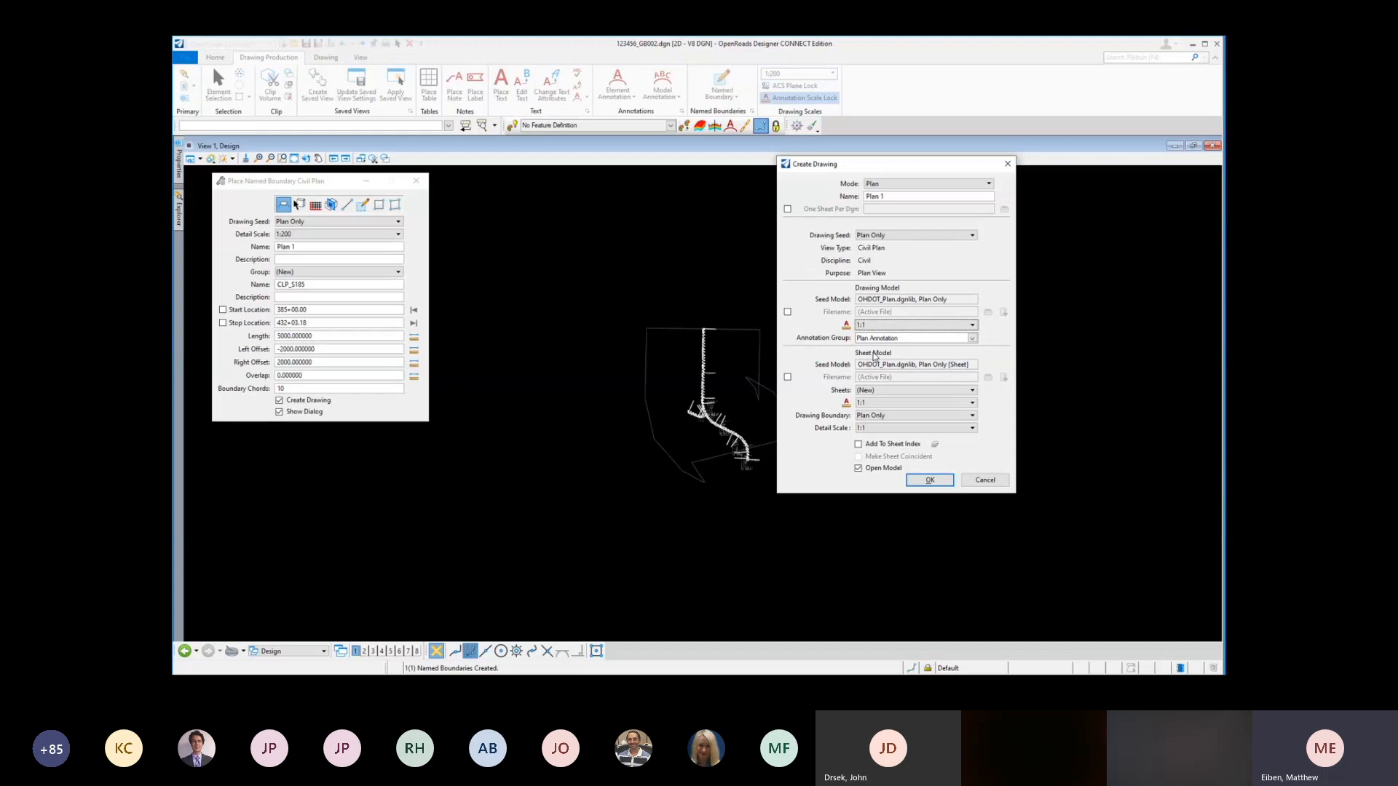
click(865, 326)
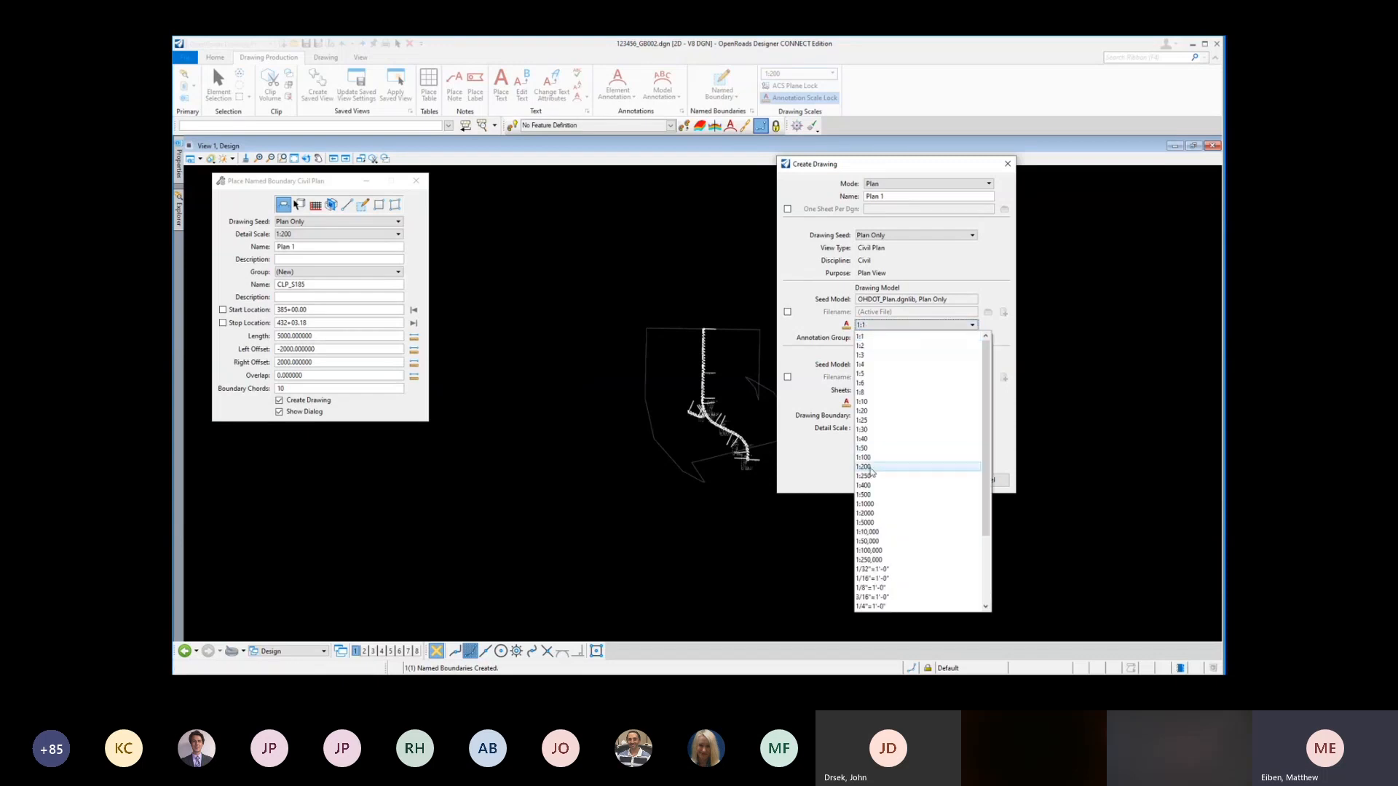
click(869, 467)
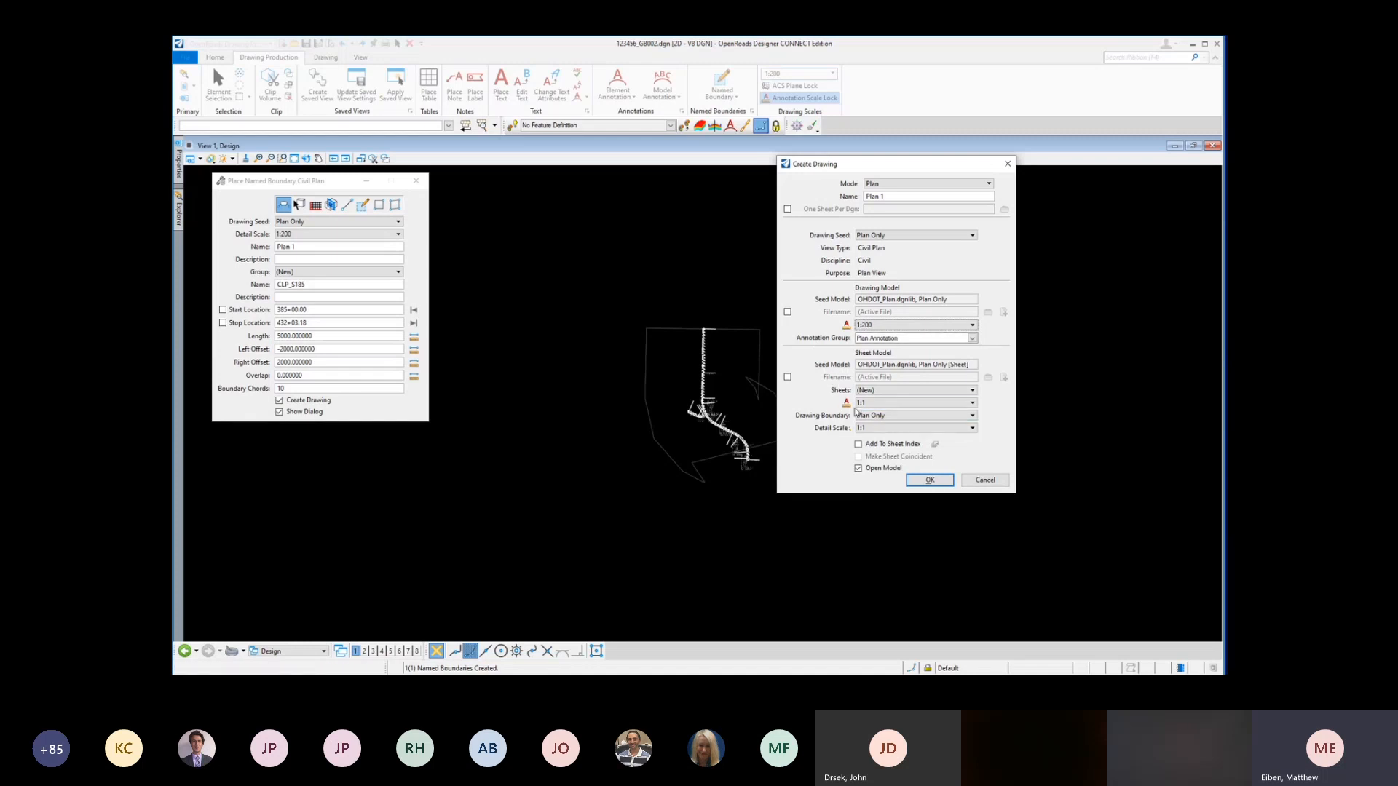
Step: Keep the sheet model scale at 1:1, set the detail scale to 1:200, and create the Plan 1 drawing and sheet
click(858, 404)
click(861, 406)
click(863, 409)
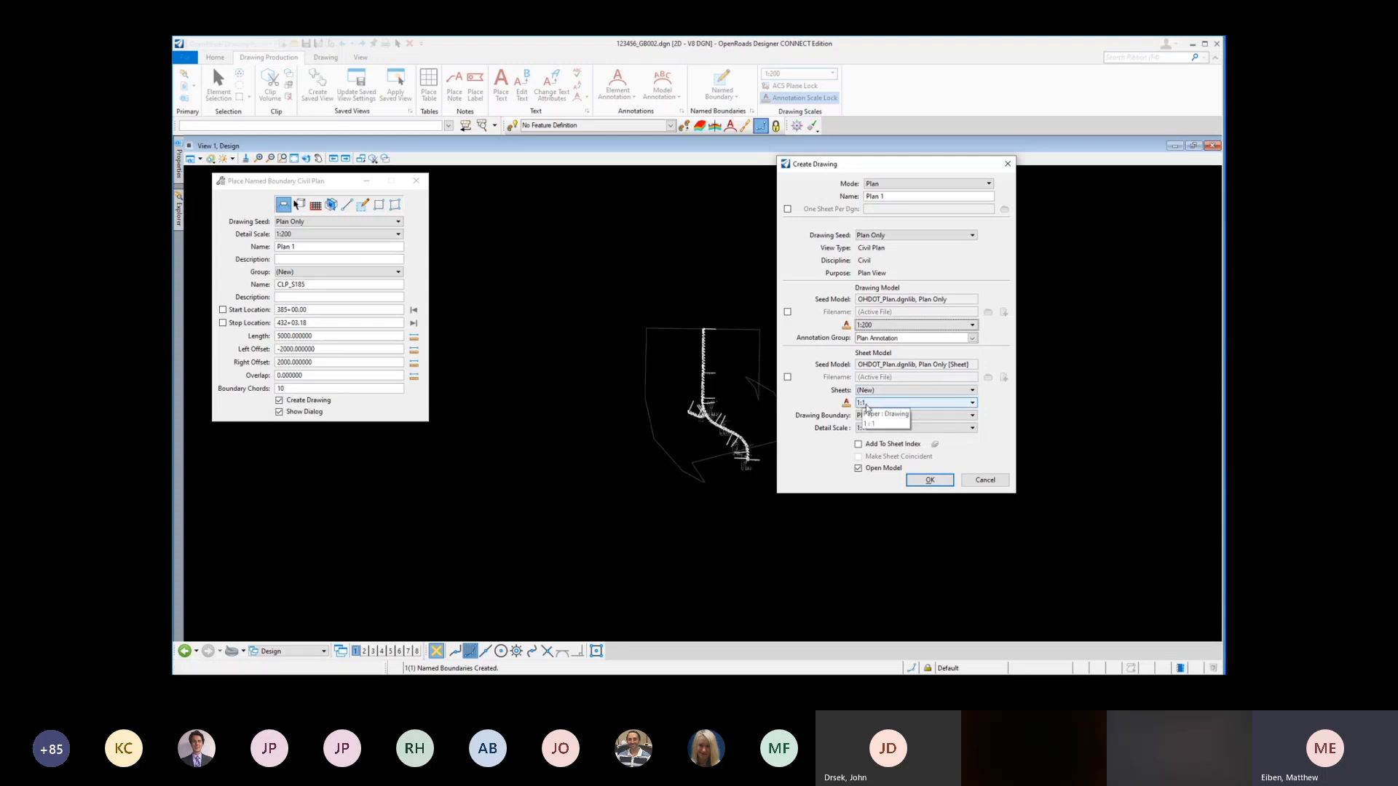
click(858, 430)
click(863, 430)
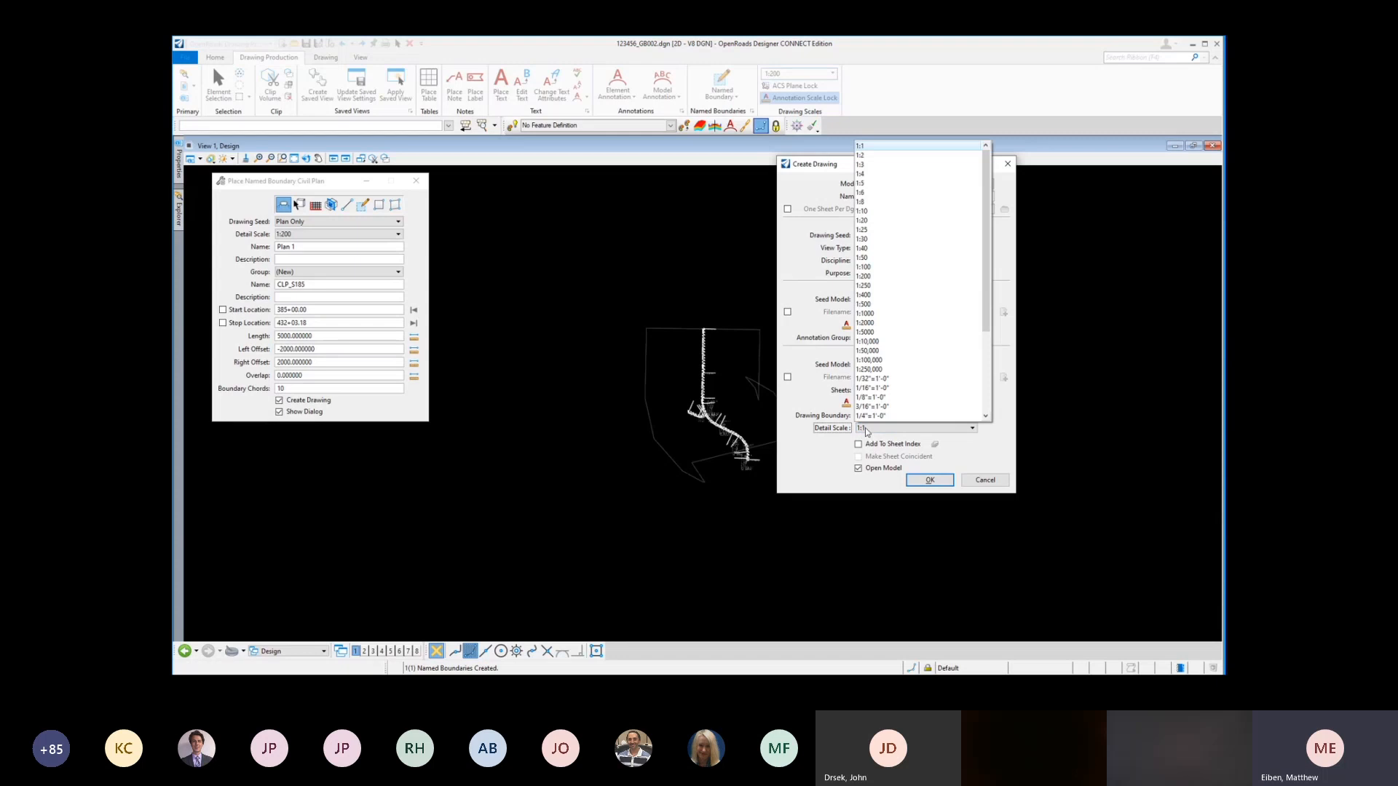
click(872, 280)
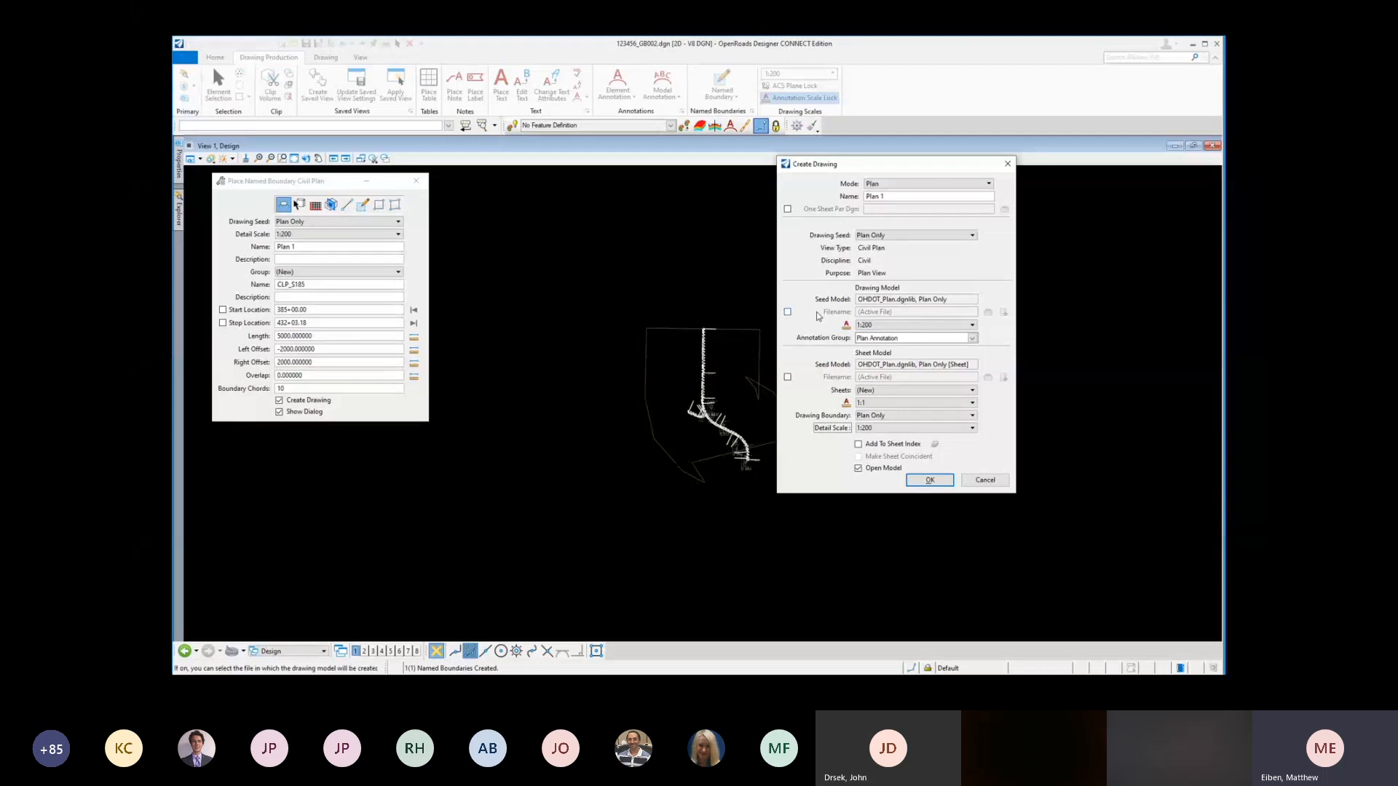
click(928, 480)
click(930, 480)
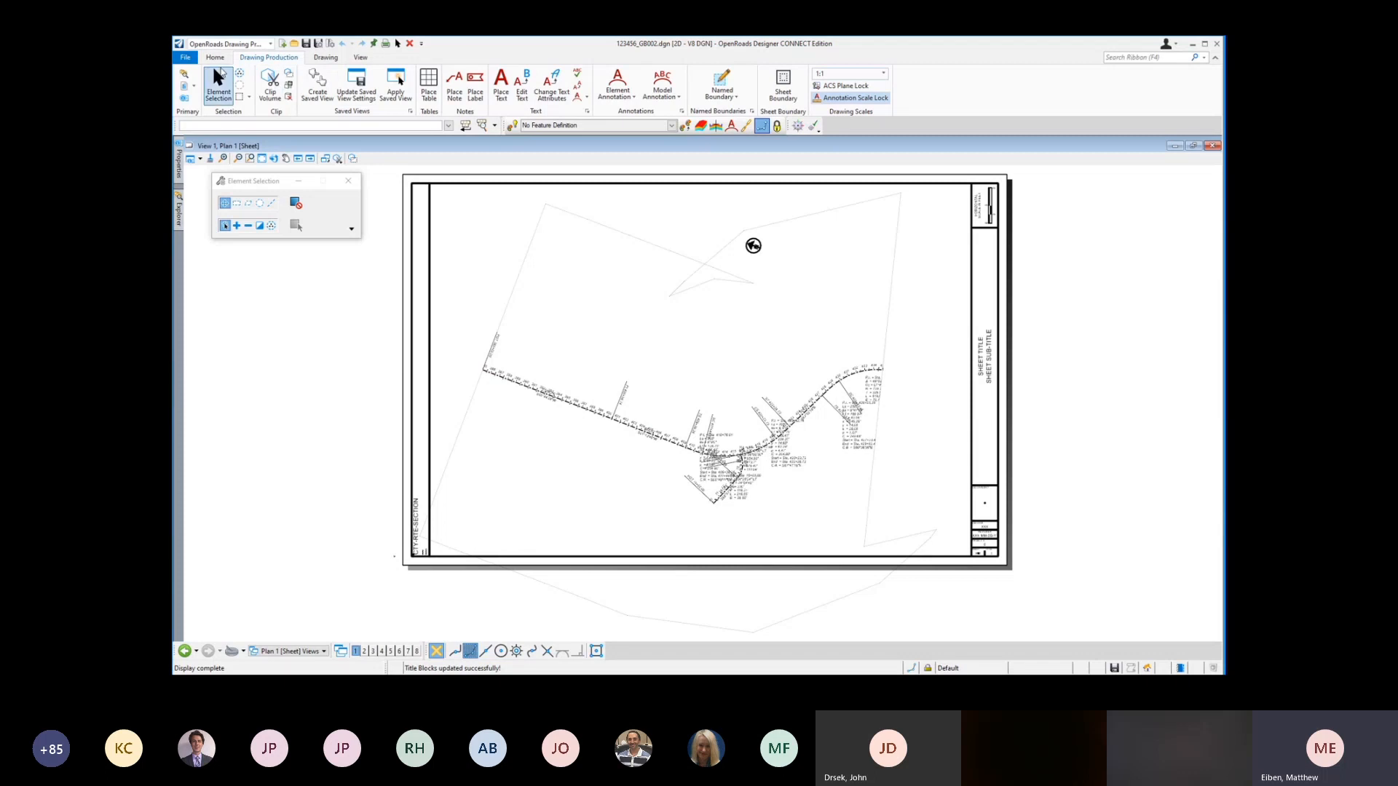
Step: Open the Models list and go through the Design, Plan 1 and Plan 1 [Sheet] entries
click(217, 57)
click(428, 74)
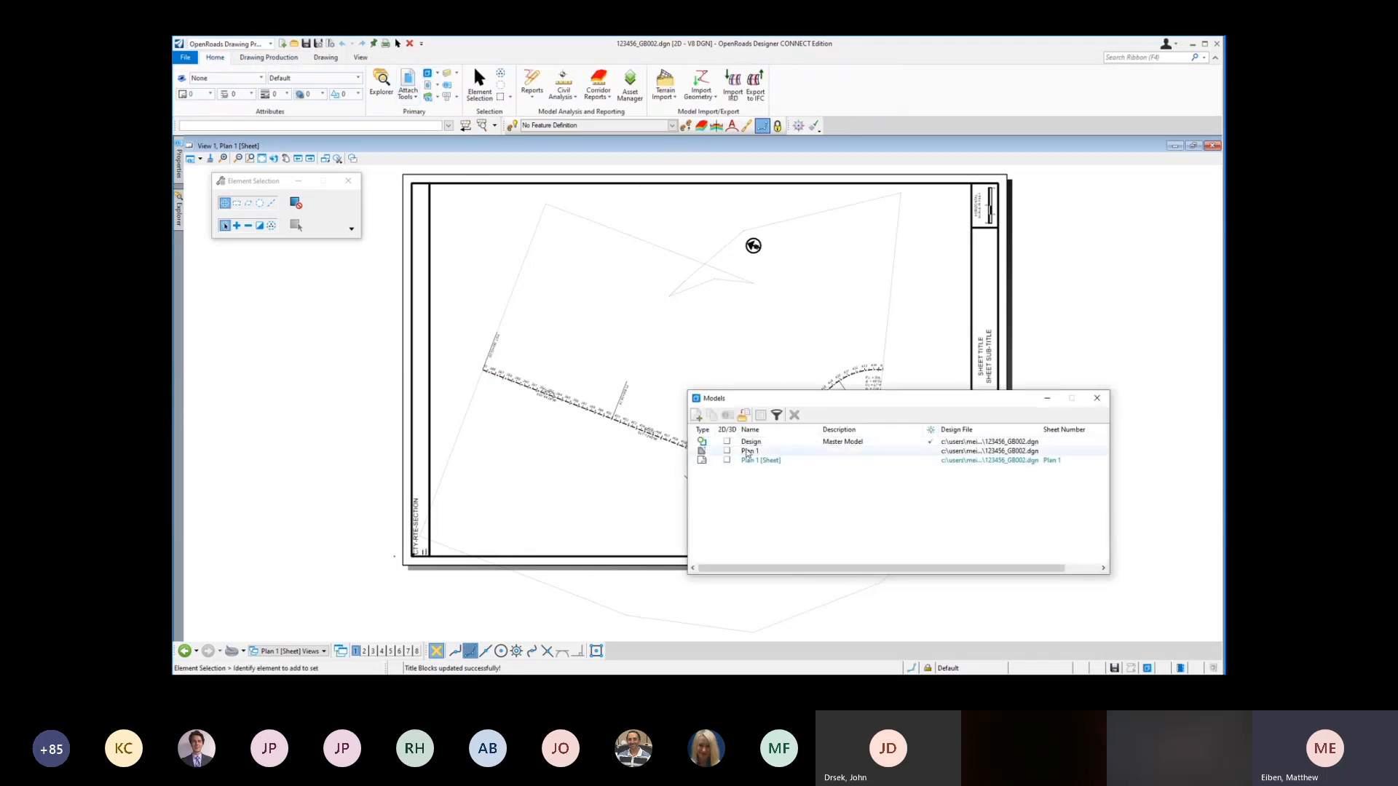
click(756, 442)
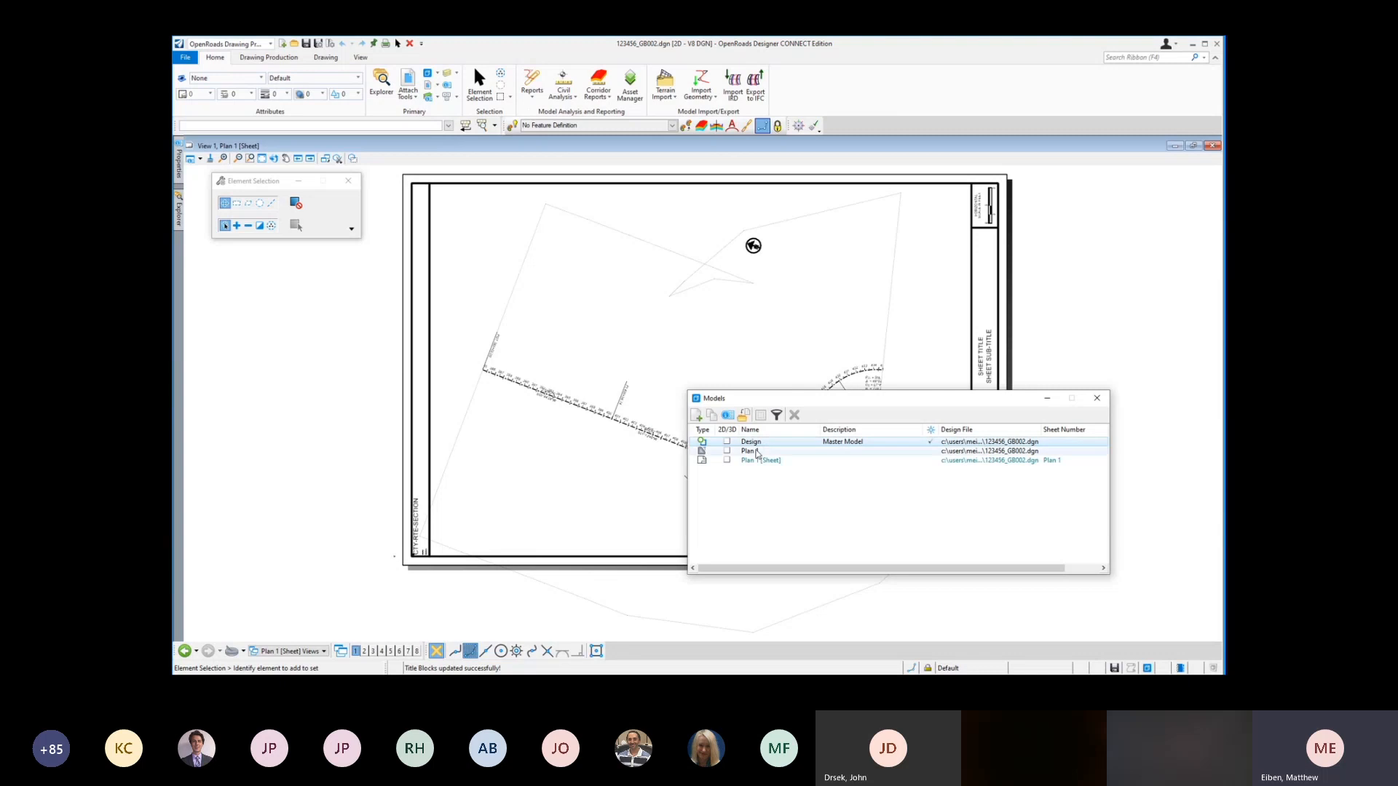
click(756, 453)
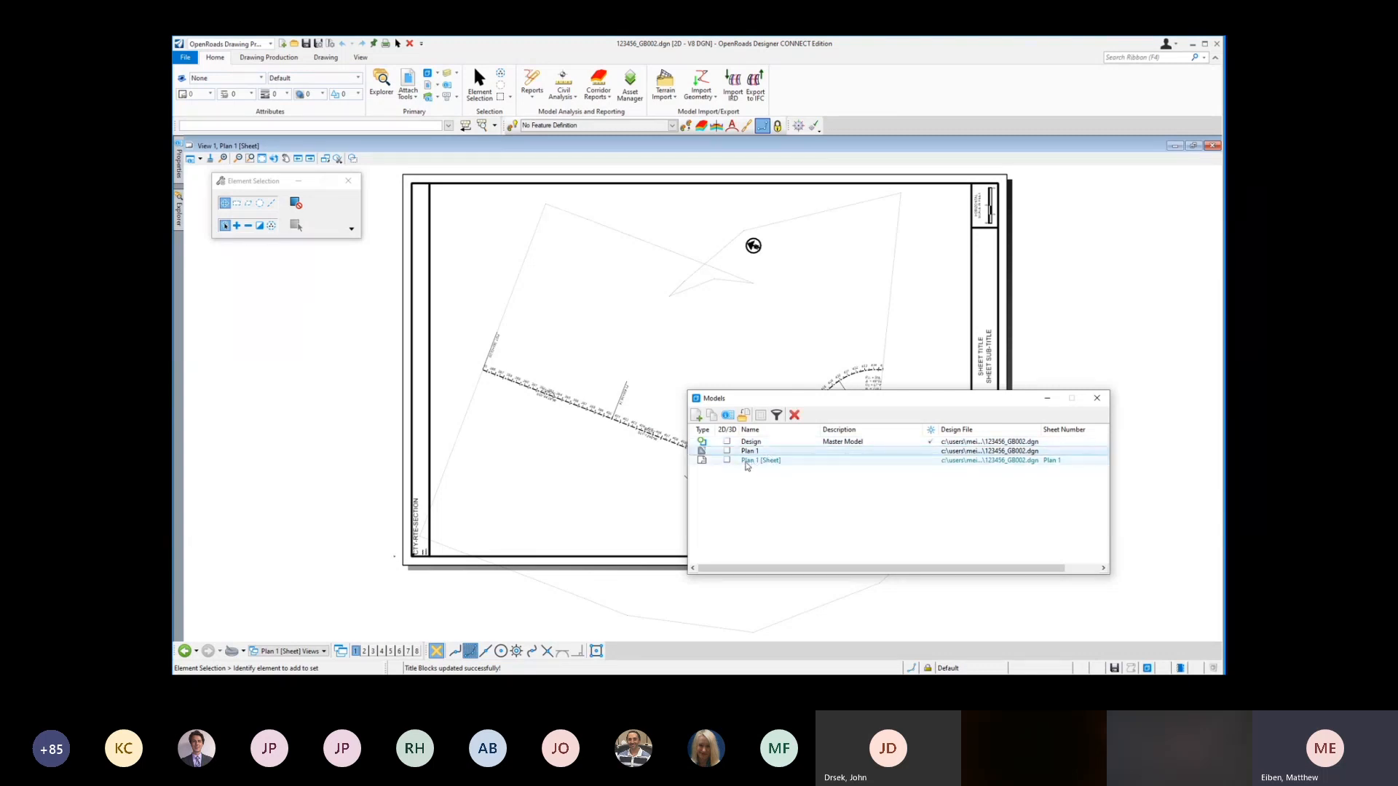
click(746, 461)
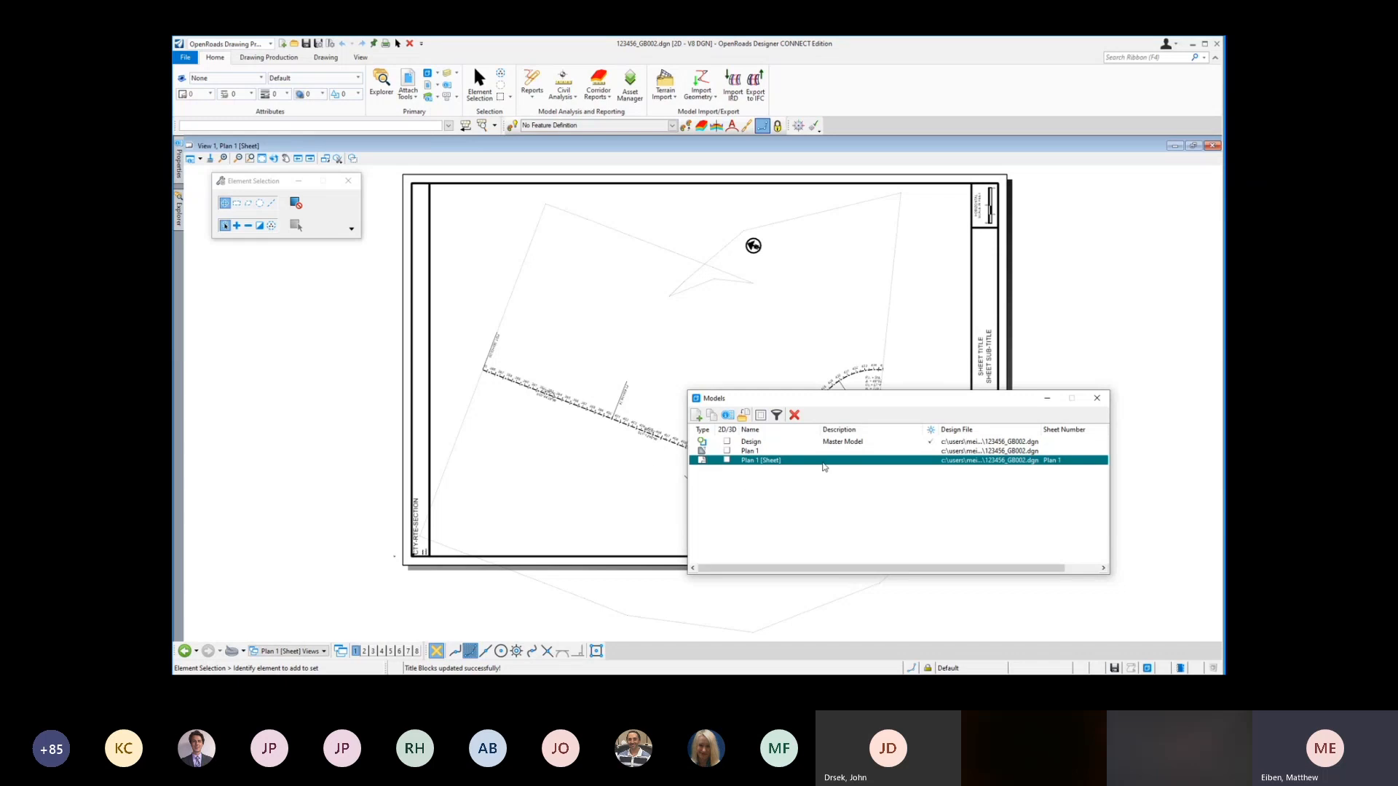
Step: Open the Plan 1 drawing model and compare it with the Design model
double_click(757, 452)
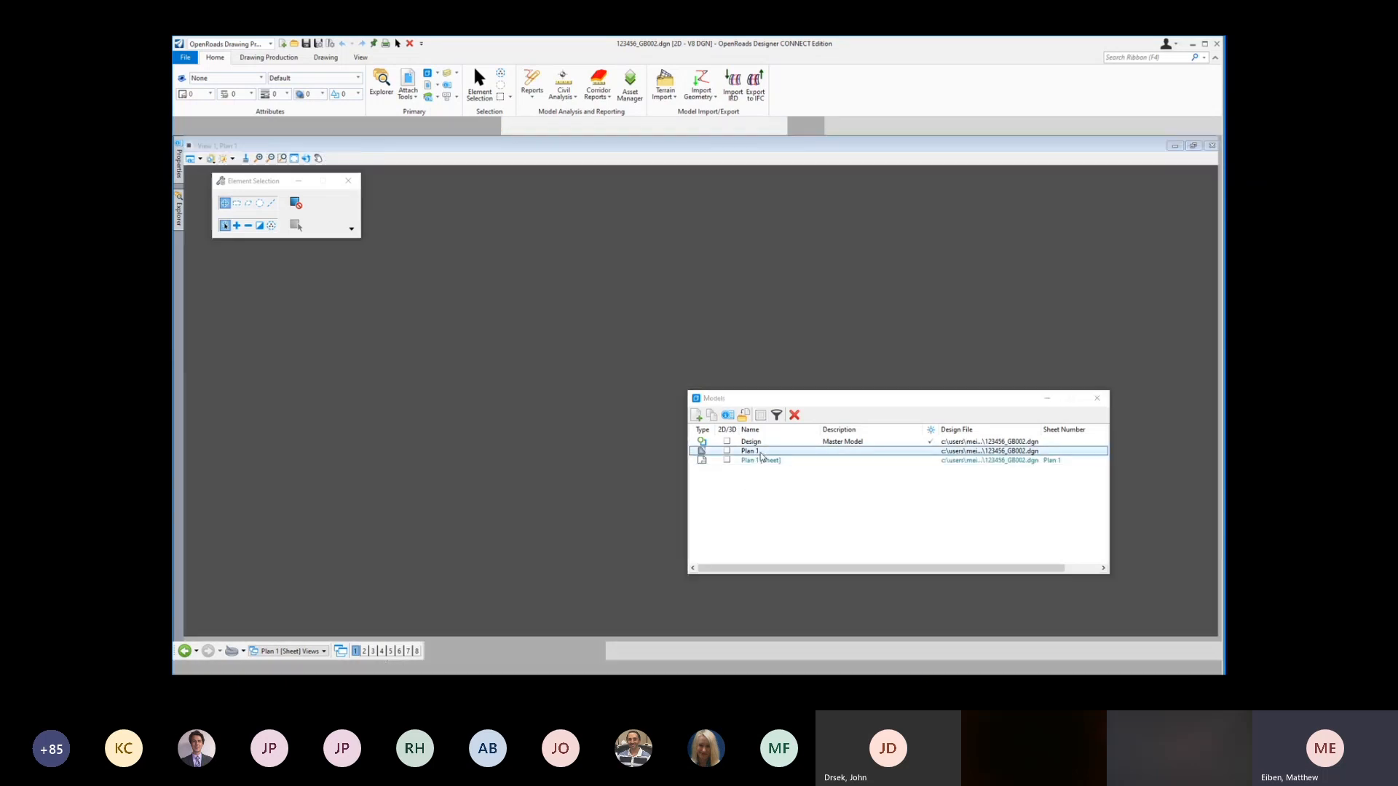
scroll(480, 375, down, 4)
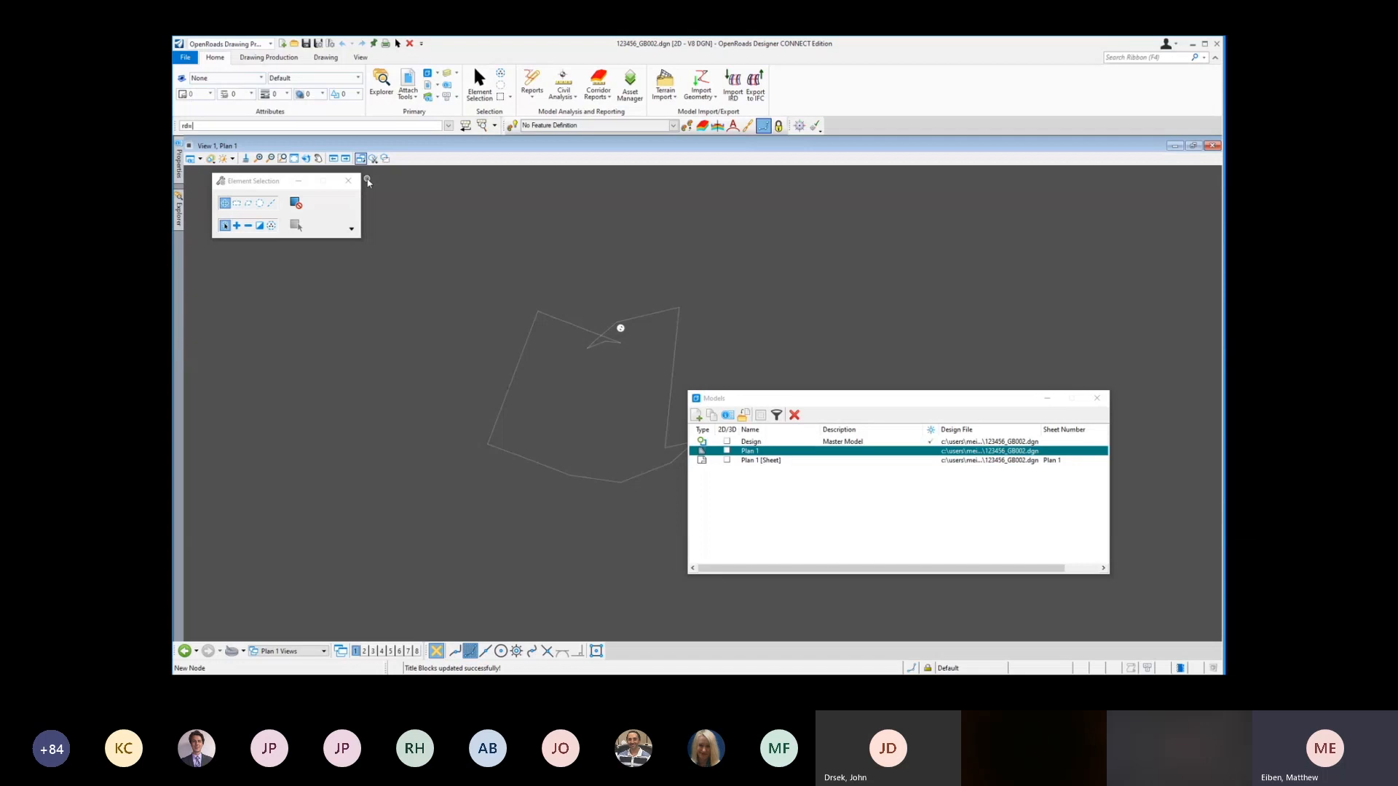
key(Return)
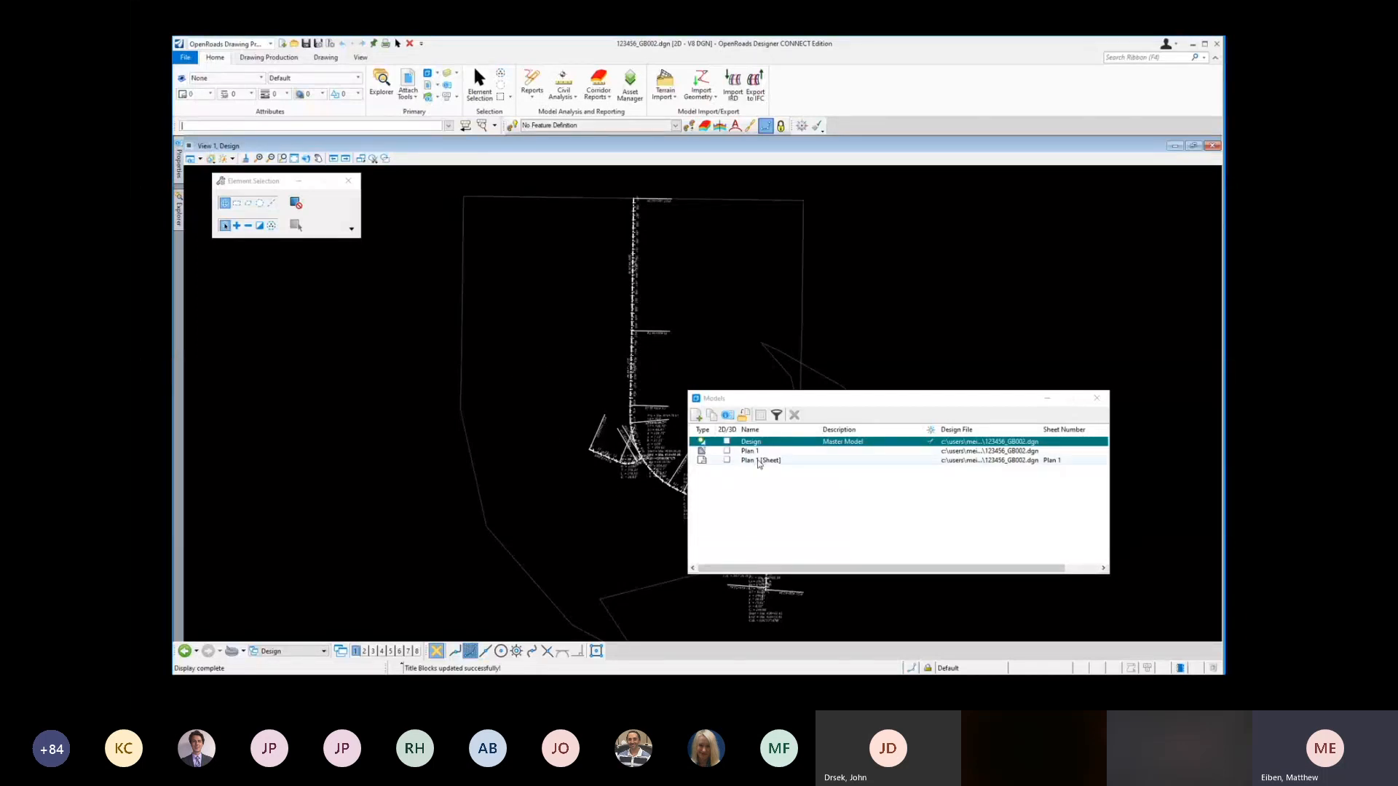
double_click(749, 451)
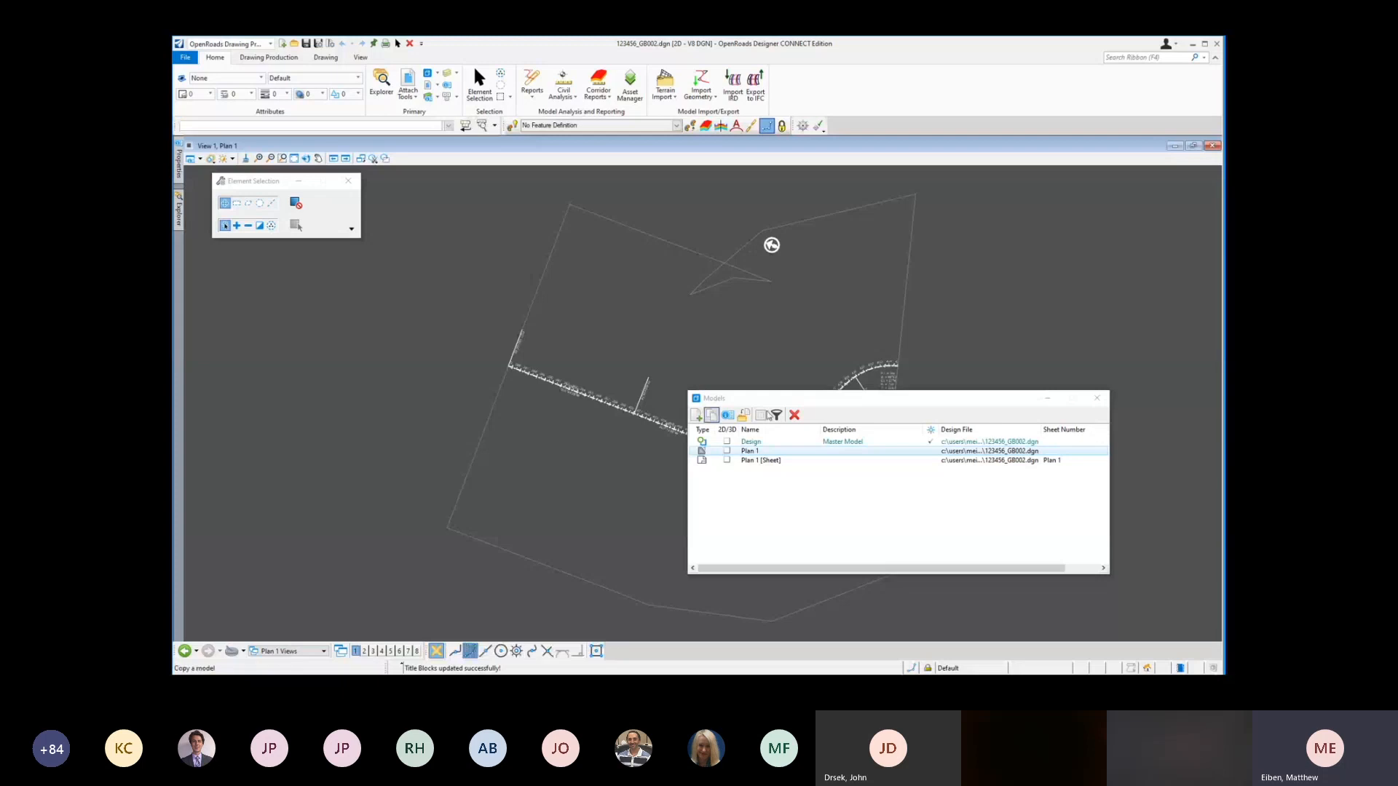
Step: Open the References list for the Plan 1 drawing model and examine its Design attachment's nesting and display override settings
mouse_move(844, 398)
mouse_down()
mouse_move(883, 290)
mouse_move(906, 140)
mouse_up()
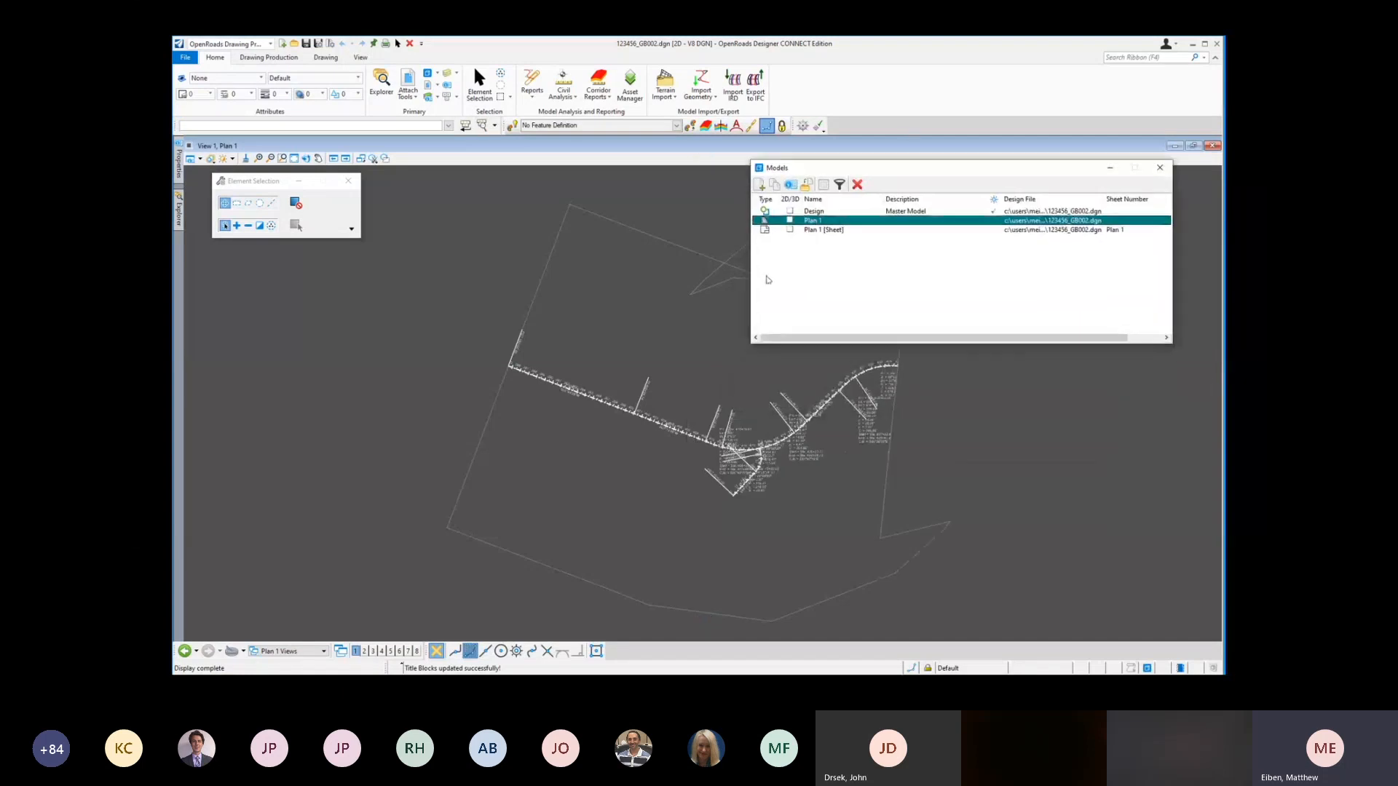
click(407, 82)
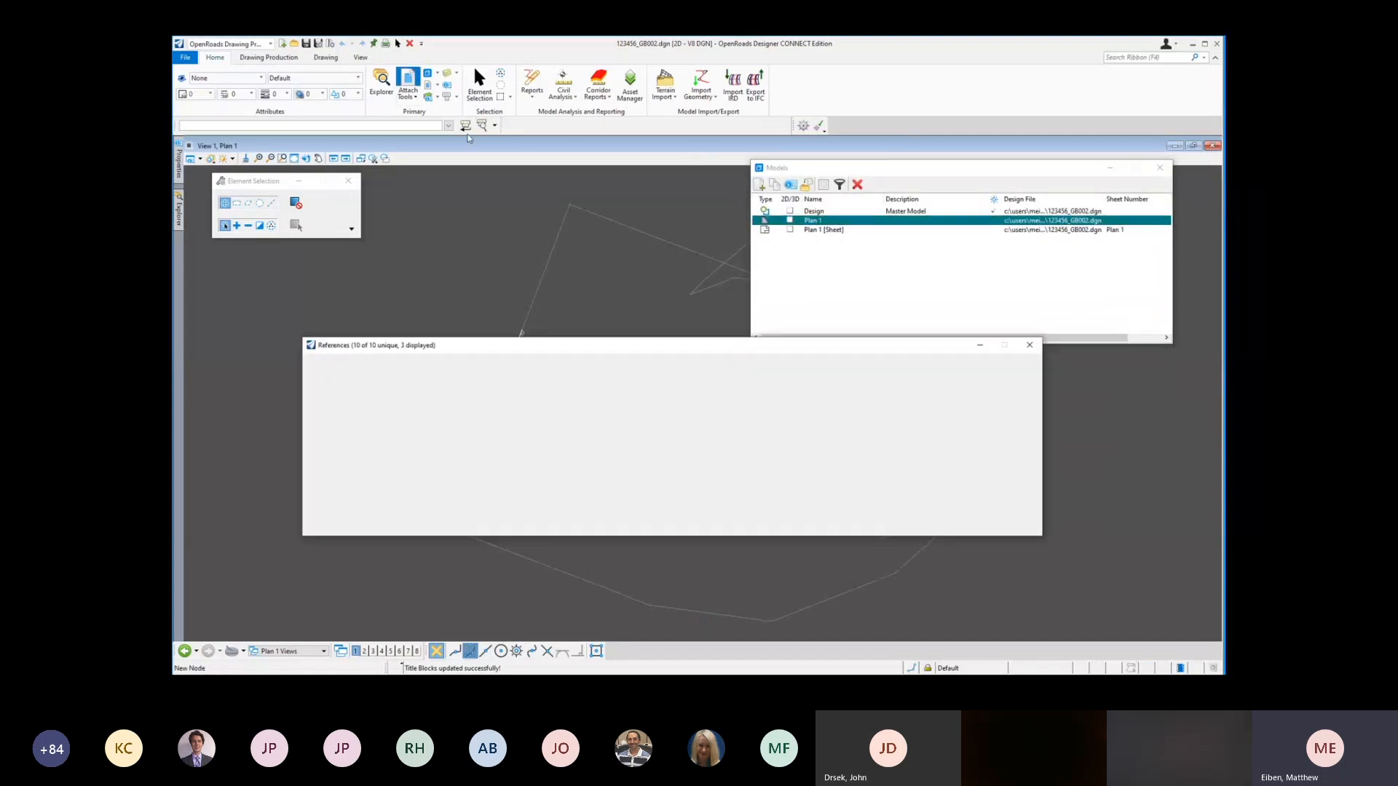
drag(510, 354, 652, 450)
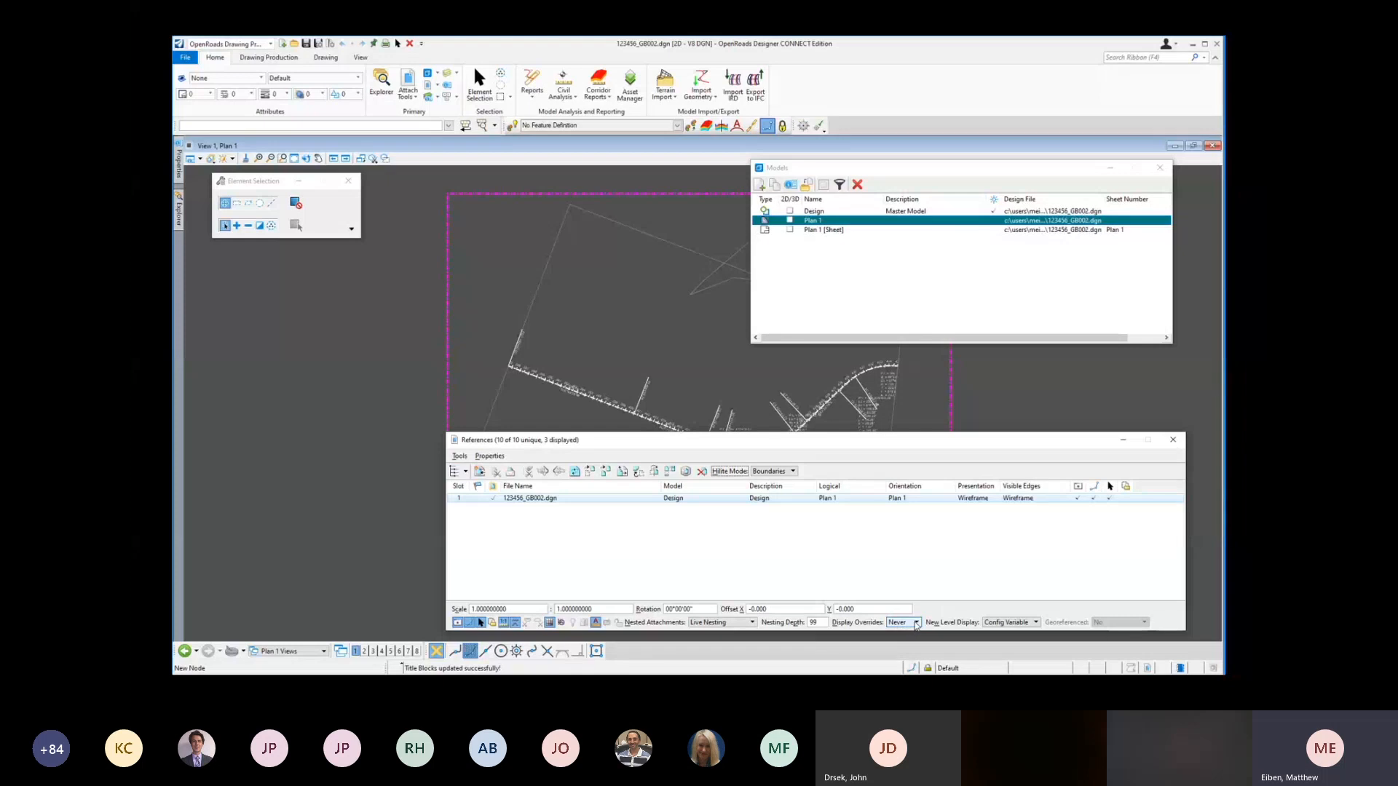
click(916, 623)
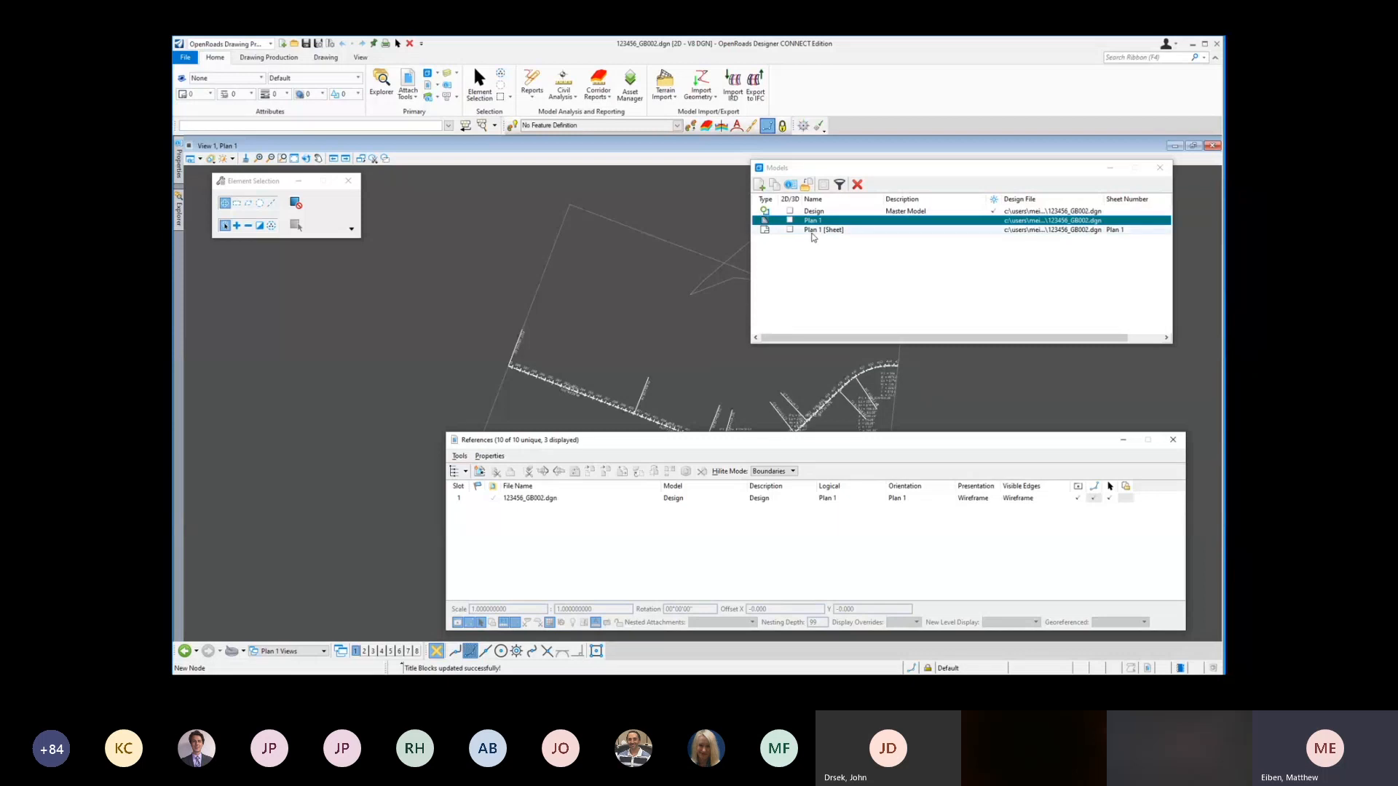
Step: Open the Plan 1 [Sheet] model and examine its Plan 1 reference attachment and the named boundary shown on the sheet
double_click(820, 232)
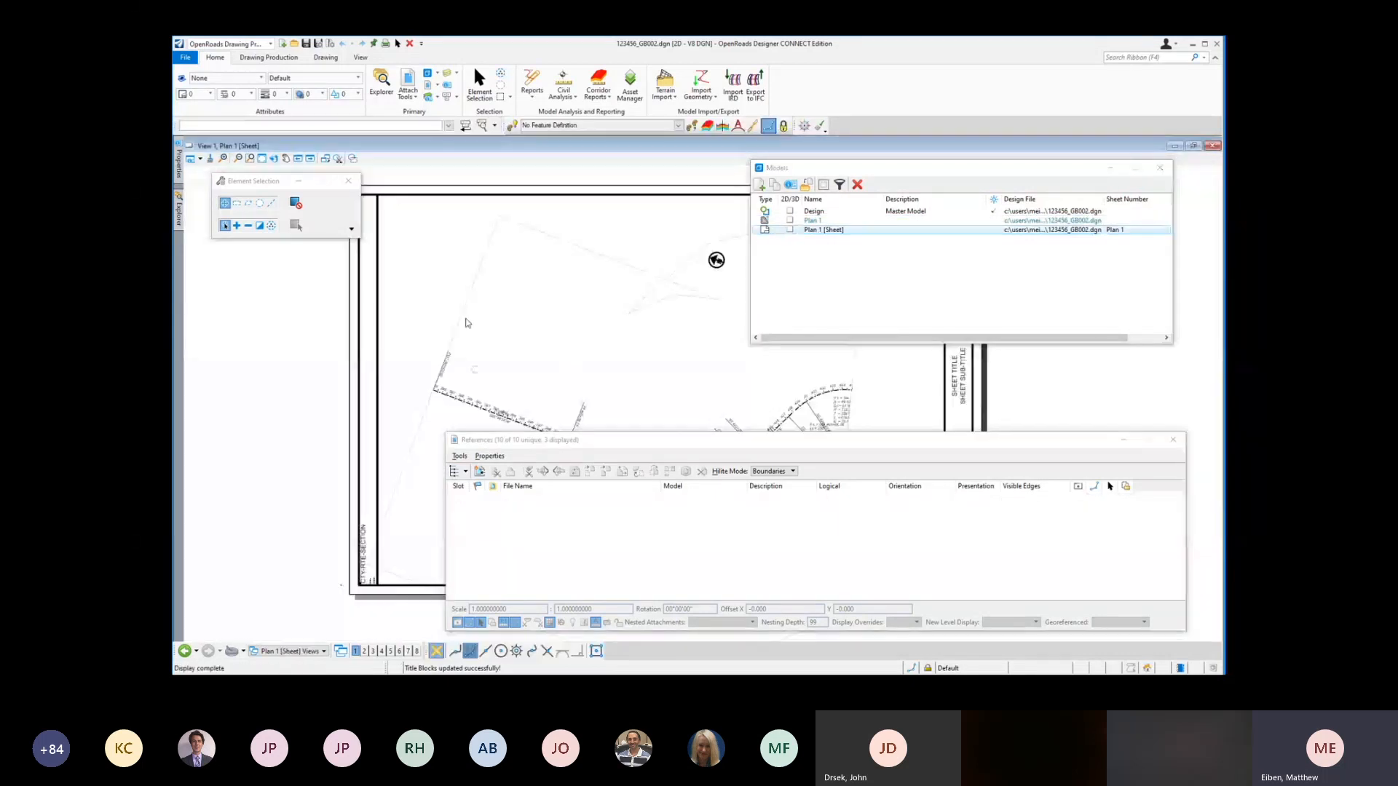
mouse_move(598, 441)
mouse_down()
mouse_move(599, 473)
mouse_move(594, 439)
mouse_up()
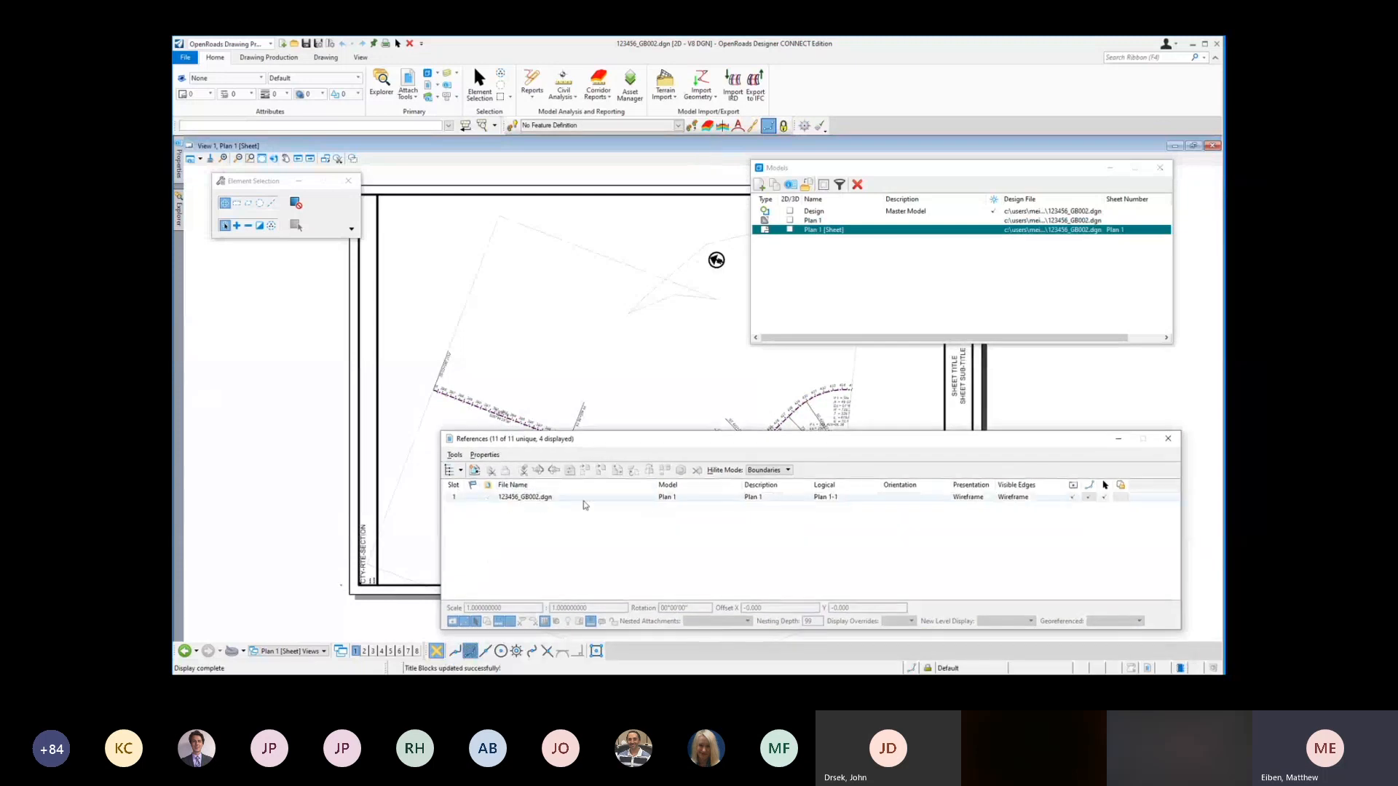
click(616, 500)
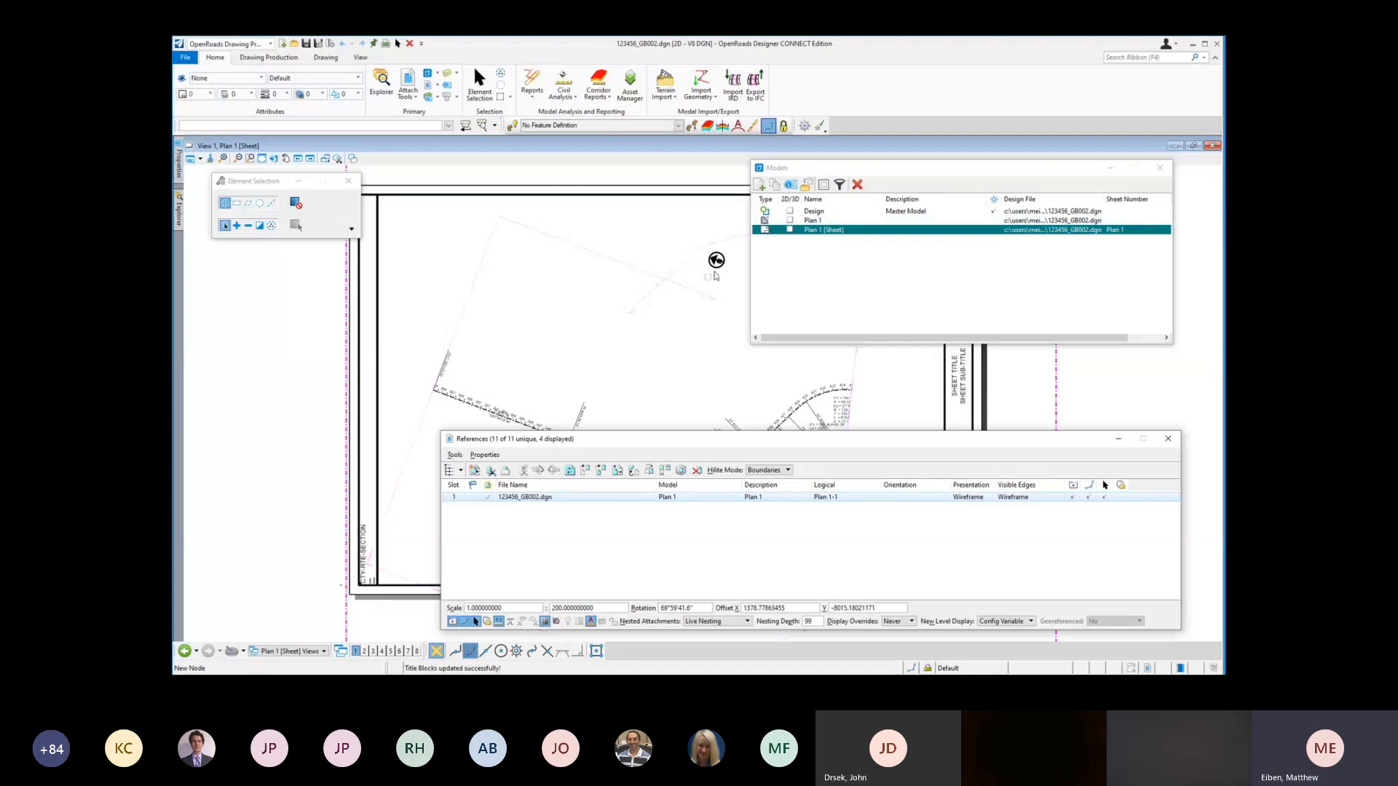
mouse_move(720, 266)
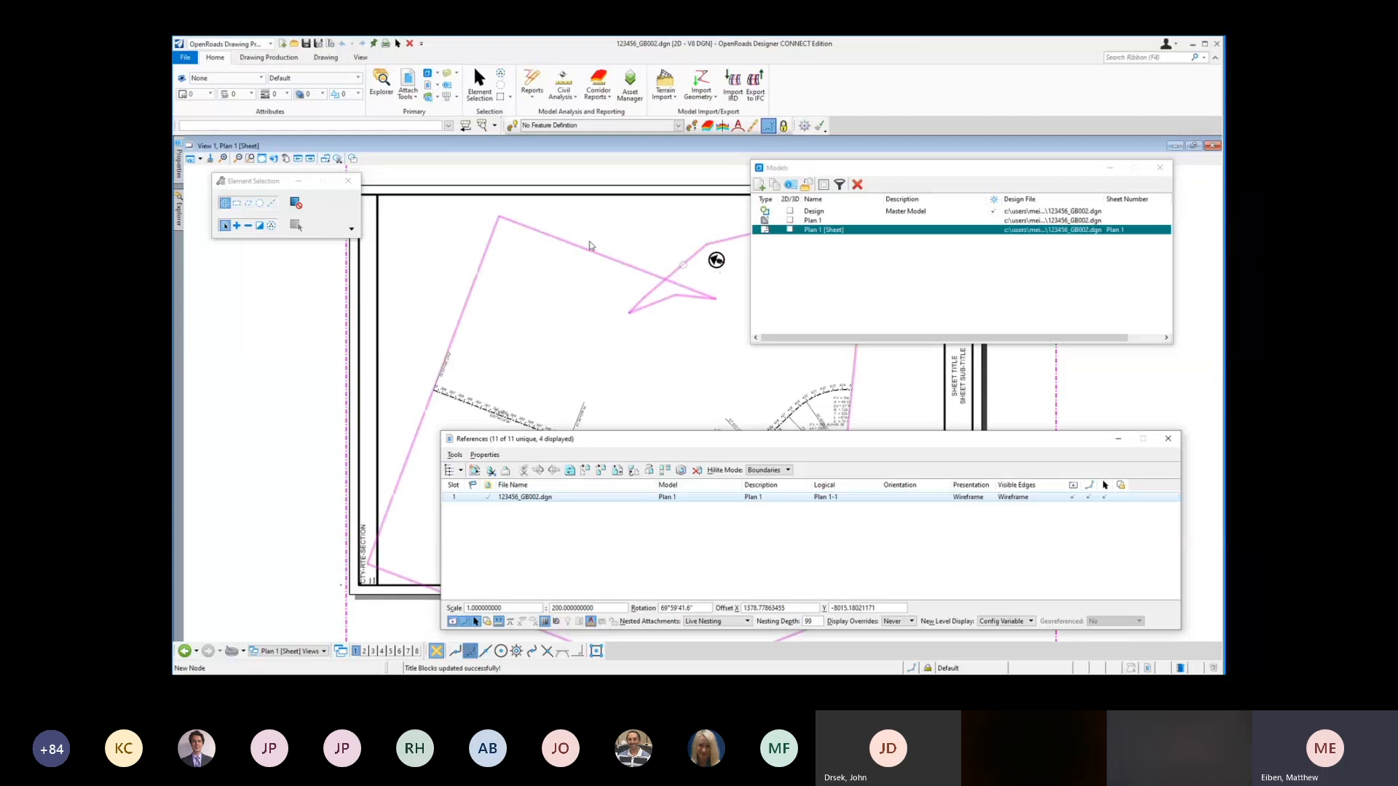
Step: Return to the Plan 1 drawing model and examine the north arrow placed there
double_click(816, 221)
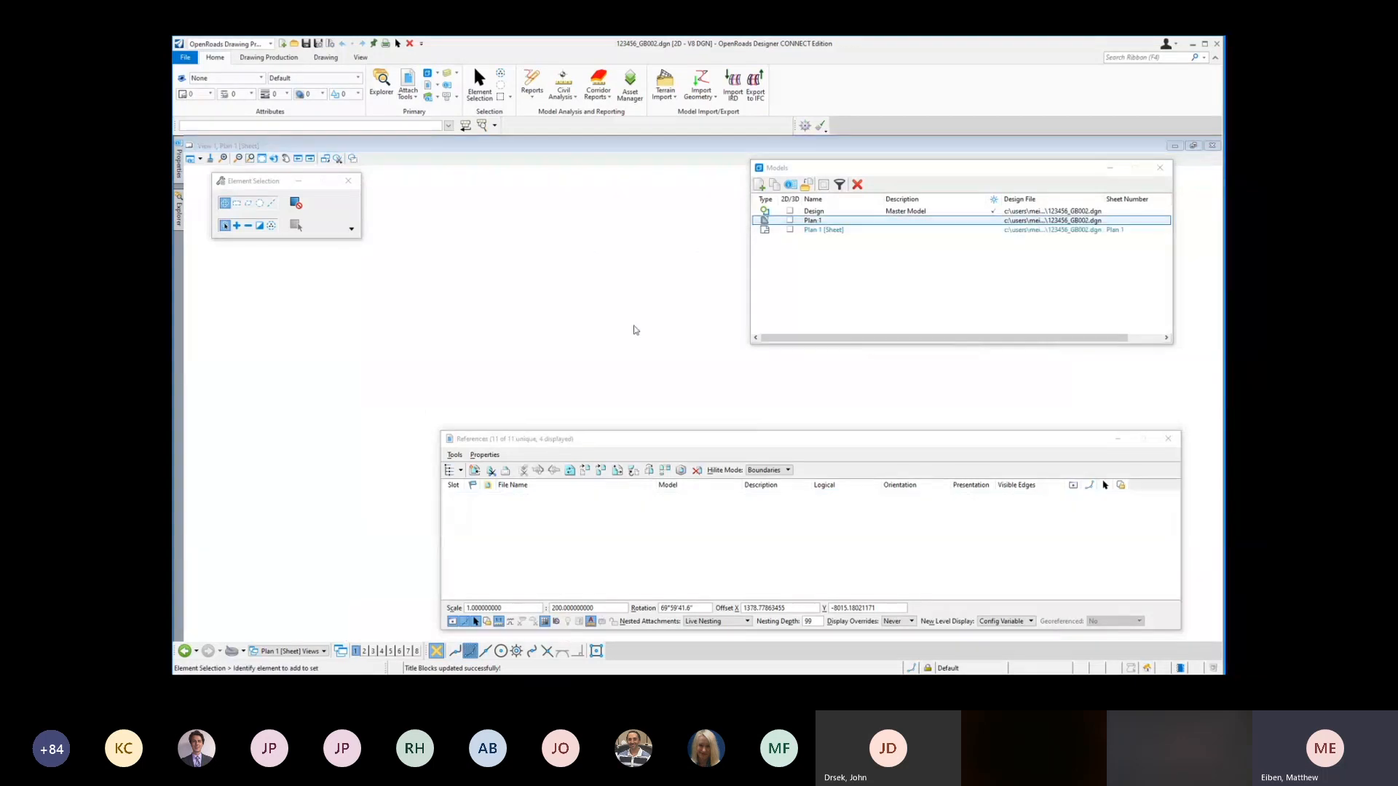
scroll(501, 304, down, 2)
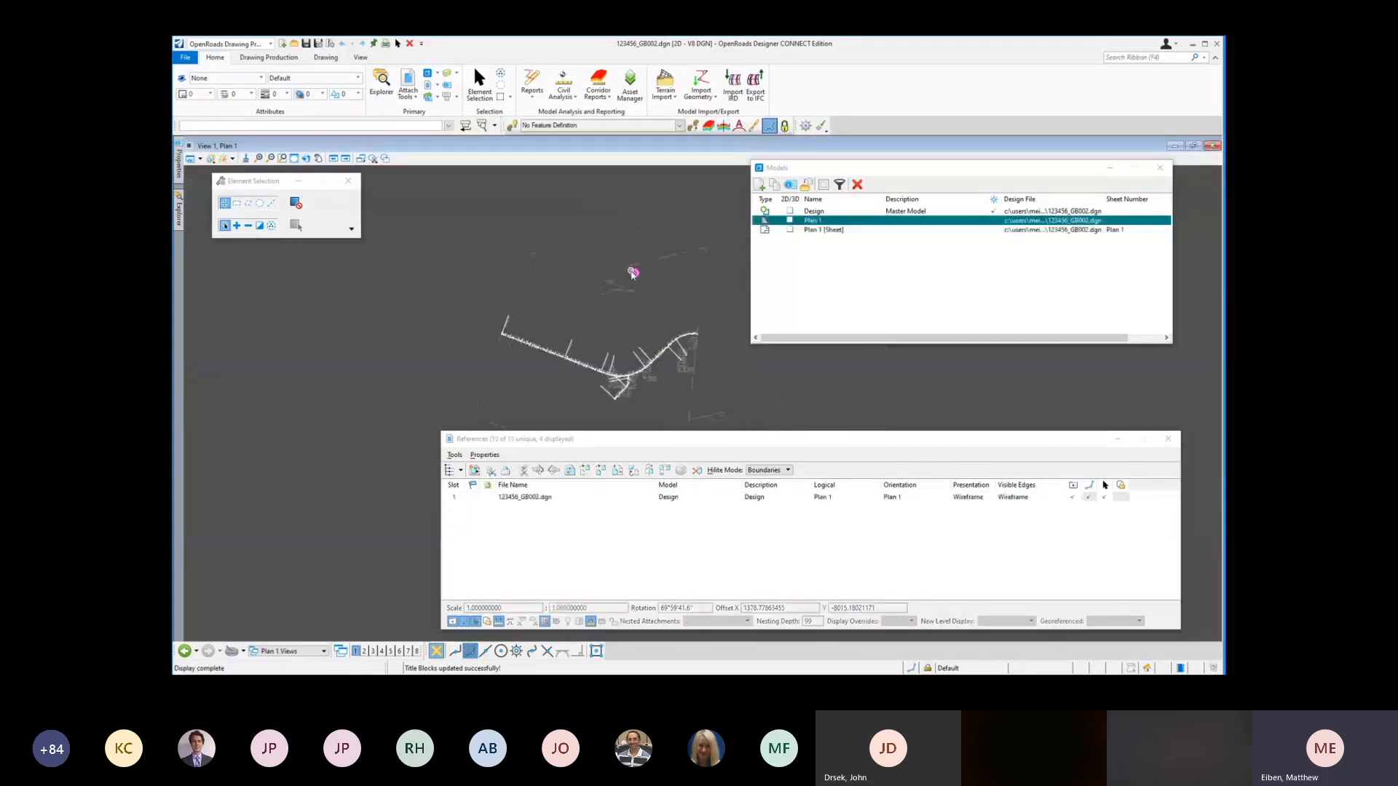
mouse_move(640, 279)
Step: Activate the Design model and turn on display of references FB001, BK001 to BK005, and KM001 to KM003
double_click(814, 212)
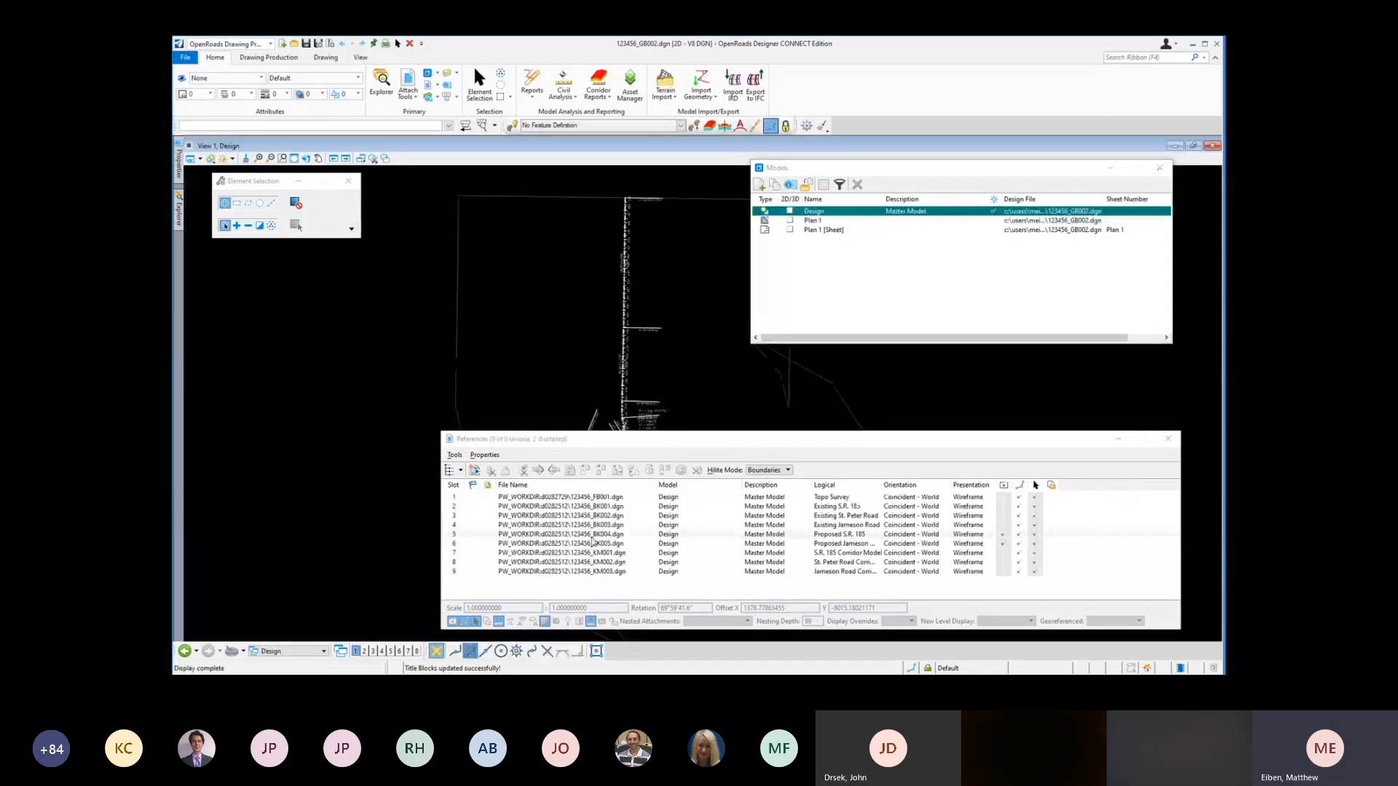
click(1002, 498)
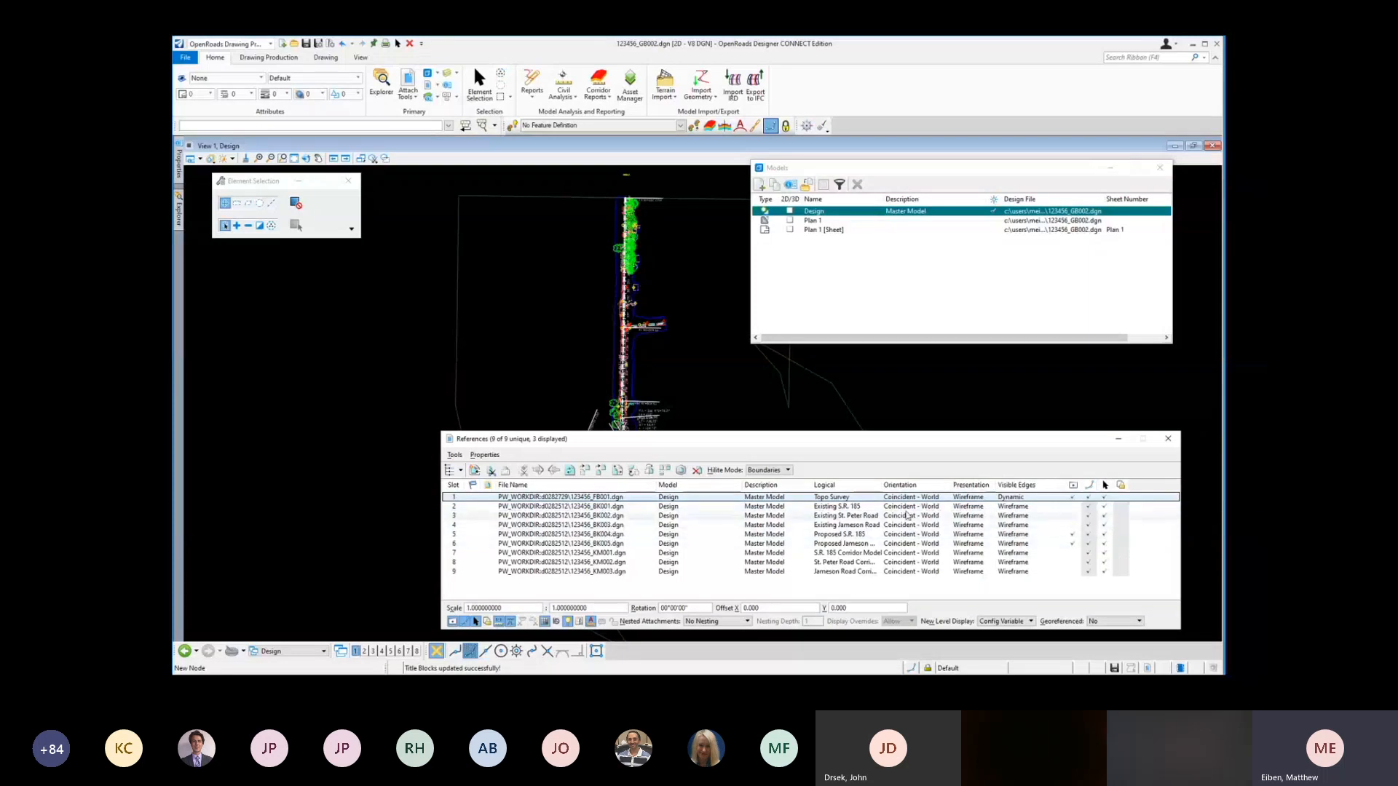
drag(612, 510, 620, 576)
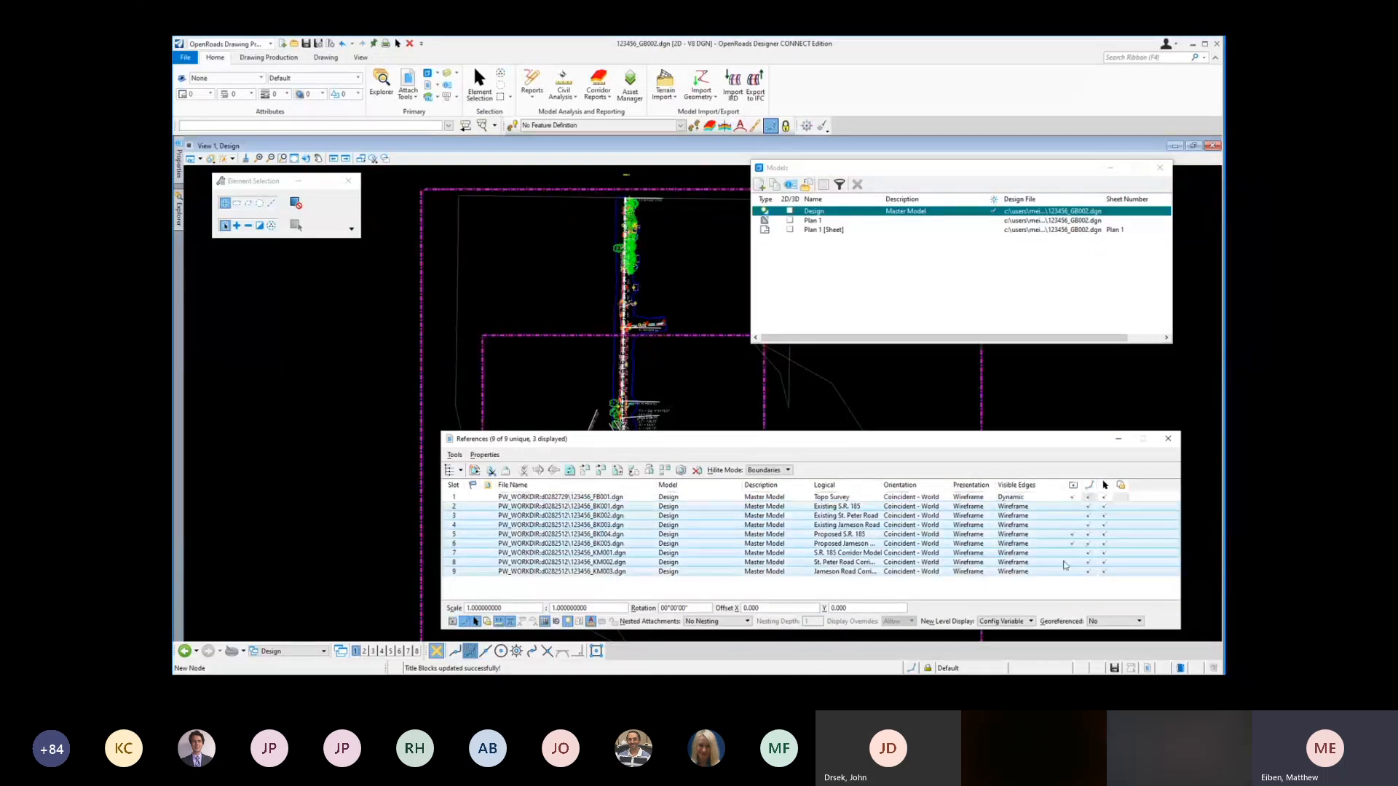
click(1072, 563)
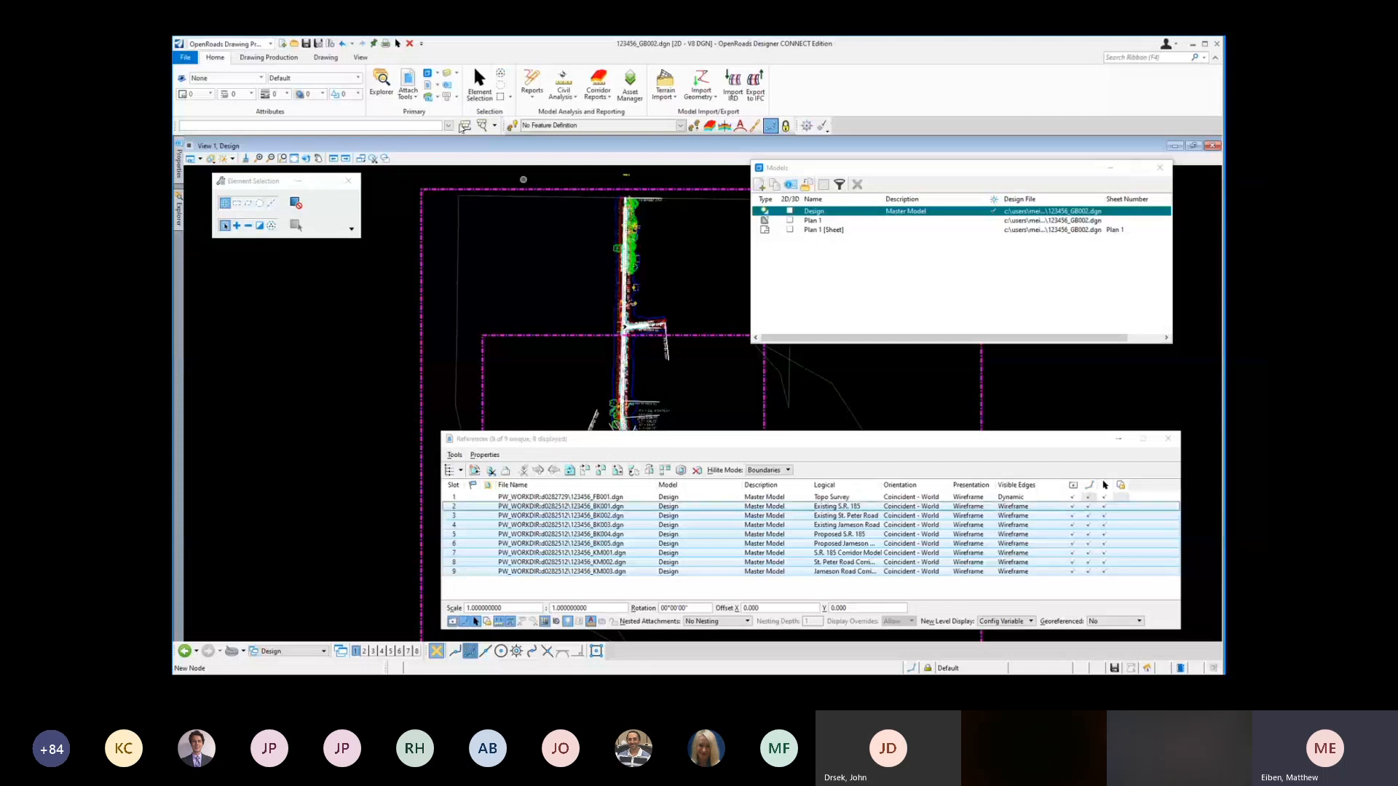
Step: Open Level Display for the Design model and go through the levels of the Topo Survey reference
click(448, 85)
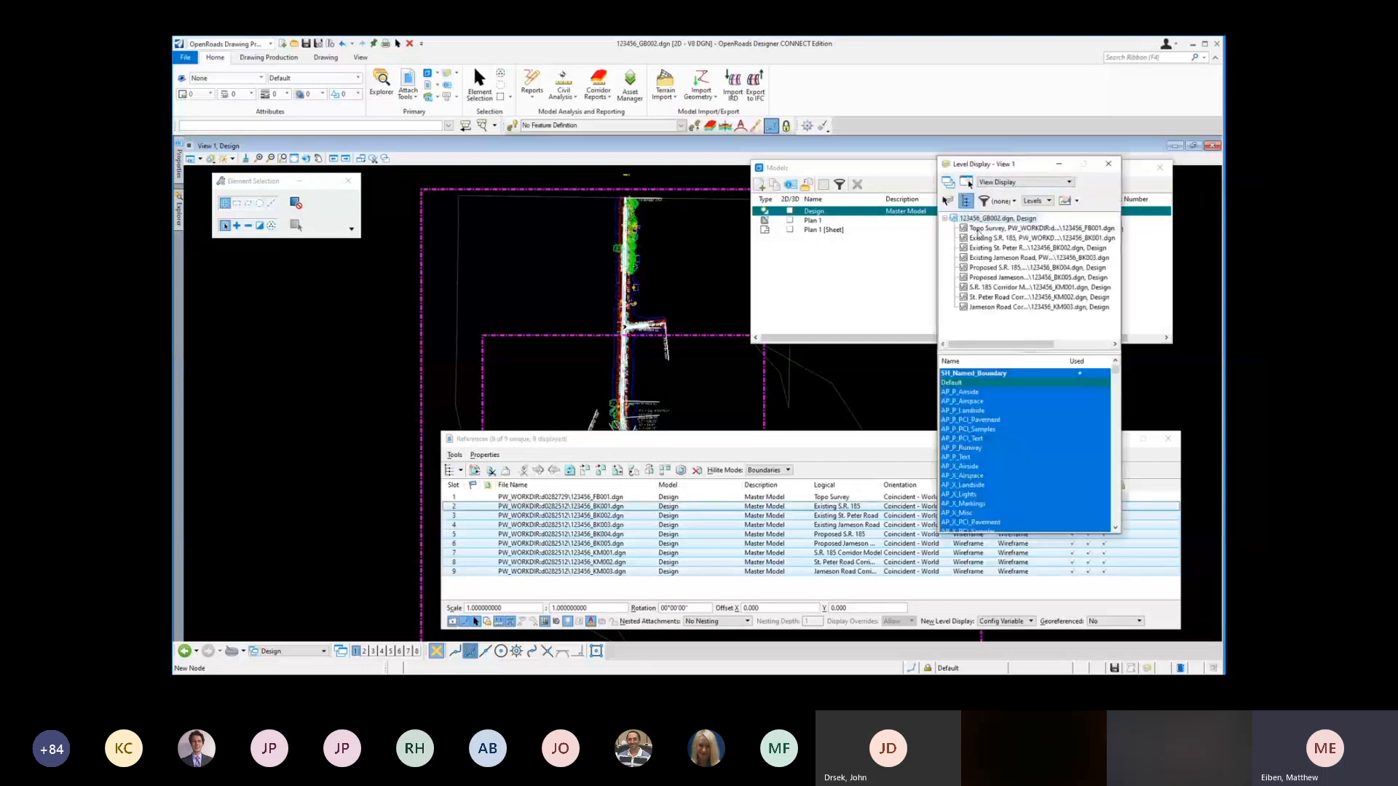
scroll(1004, 504, down, 15)
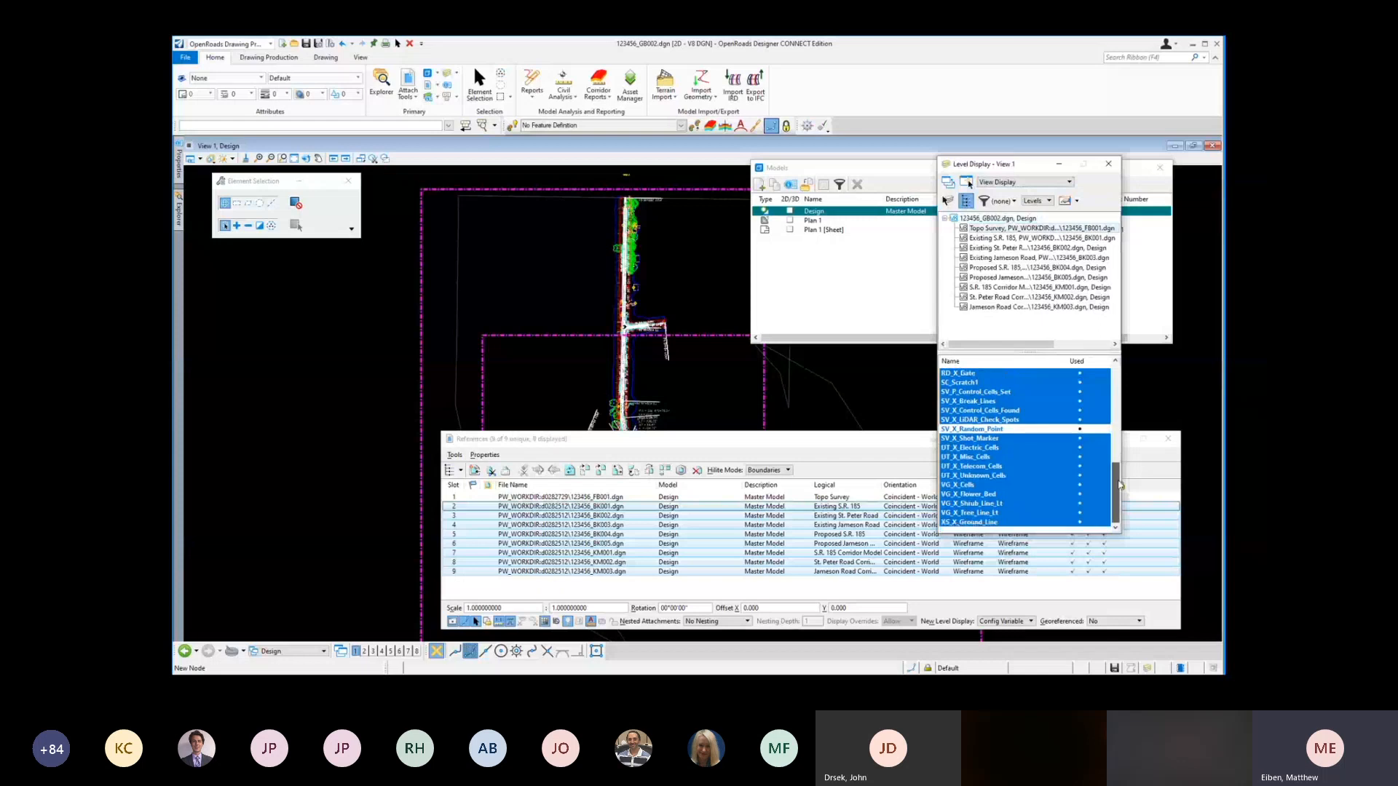
Step: Turn off the topo survey levels from SC_Scratch1 to RS_Ground_Line and the alignment annotation levels in the five existing and proposed alignment references
drag(979, 526, 965, 388)
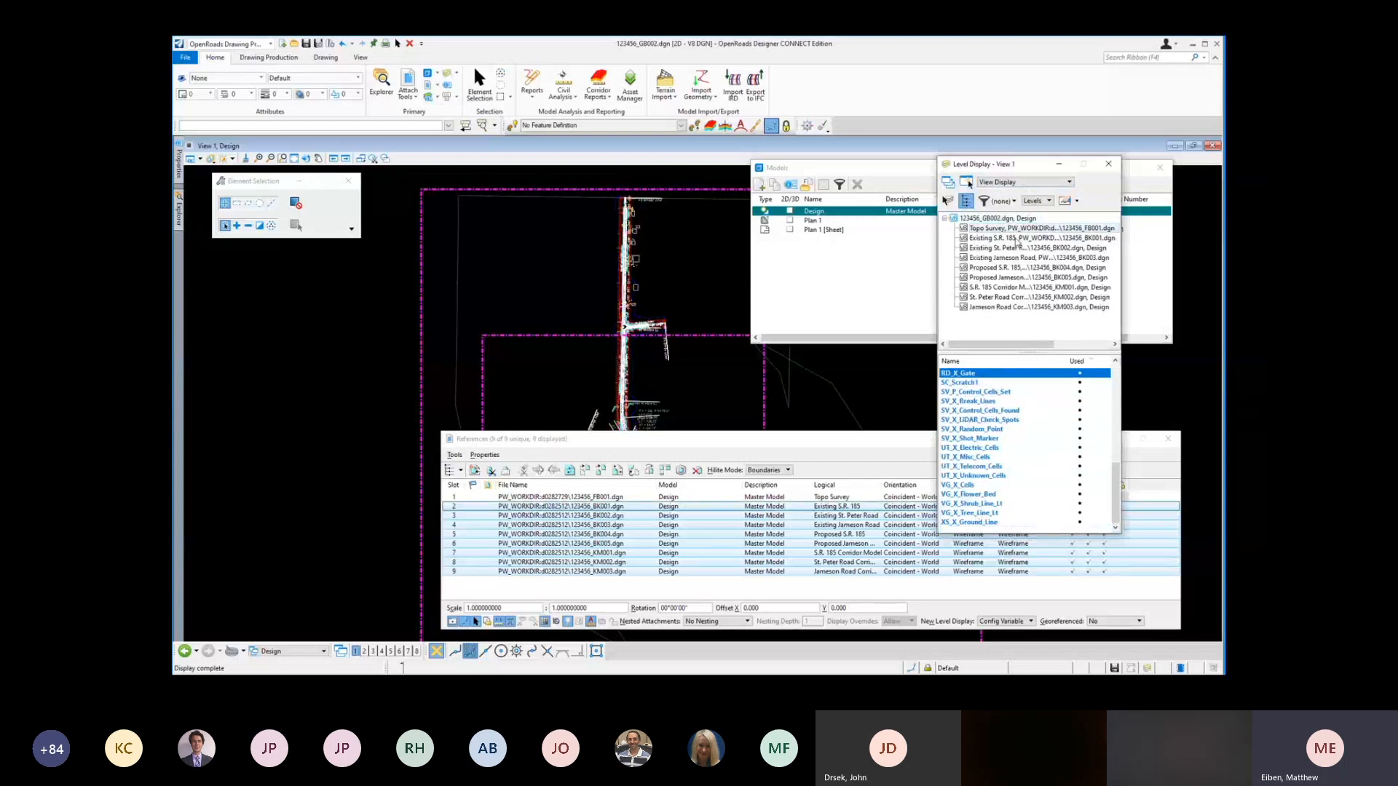
drag(1014, 238, 1012, 279)
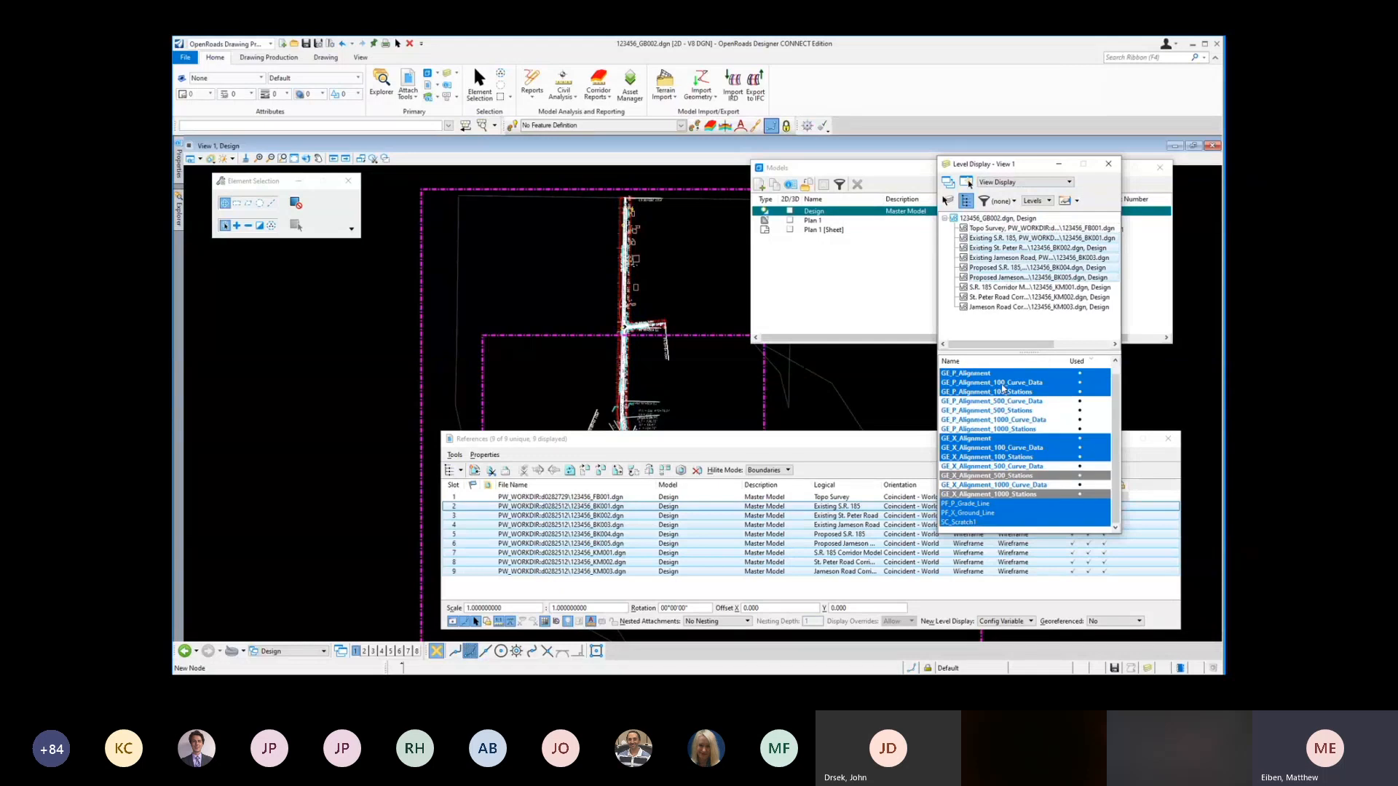
drag(1004, 389, 1006, 496)
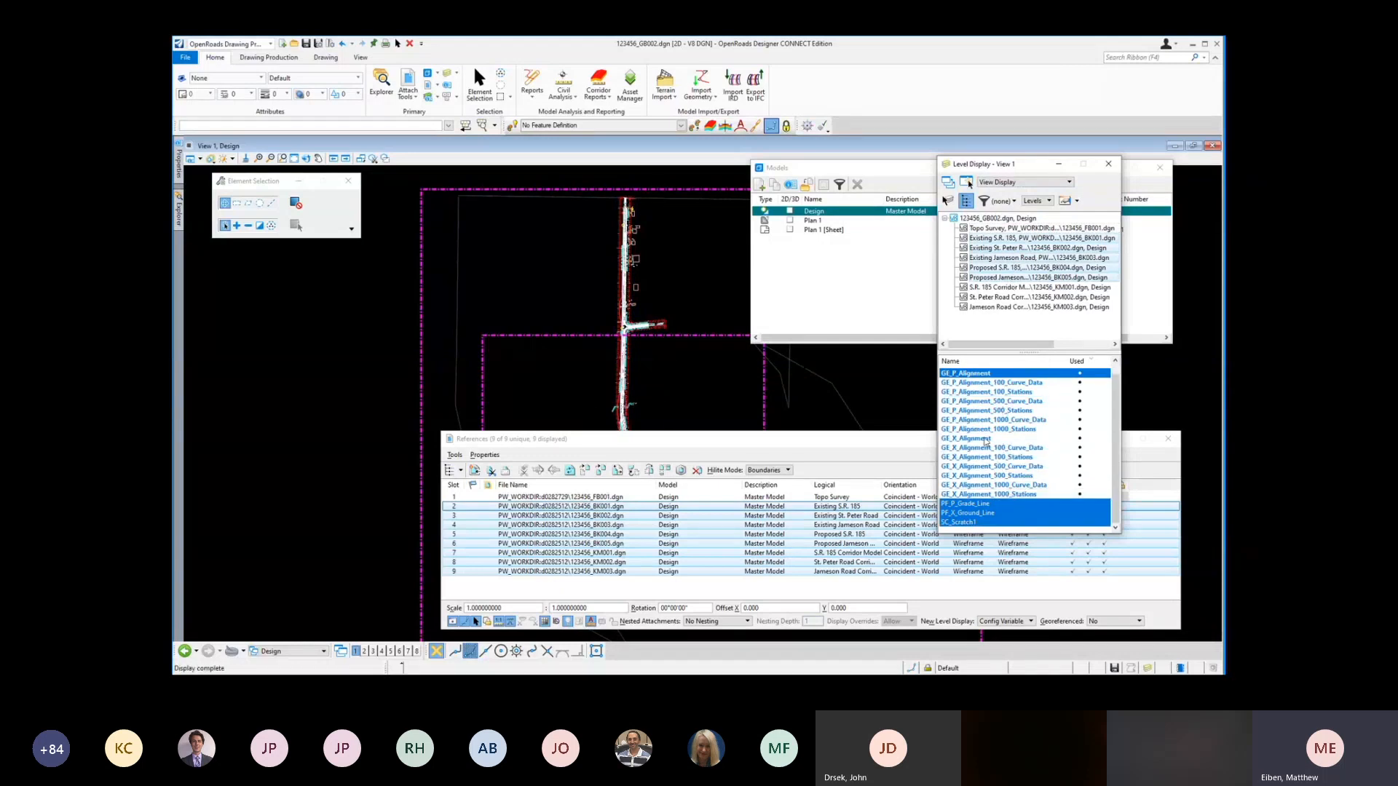
Step: Turn on GE_X_Alignment plus the 500-scale curve data and stations levels for both existing and proposed alignments
click(985, 439)
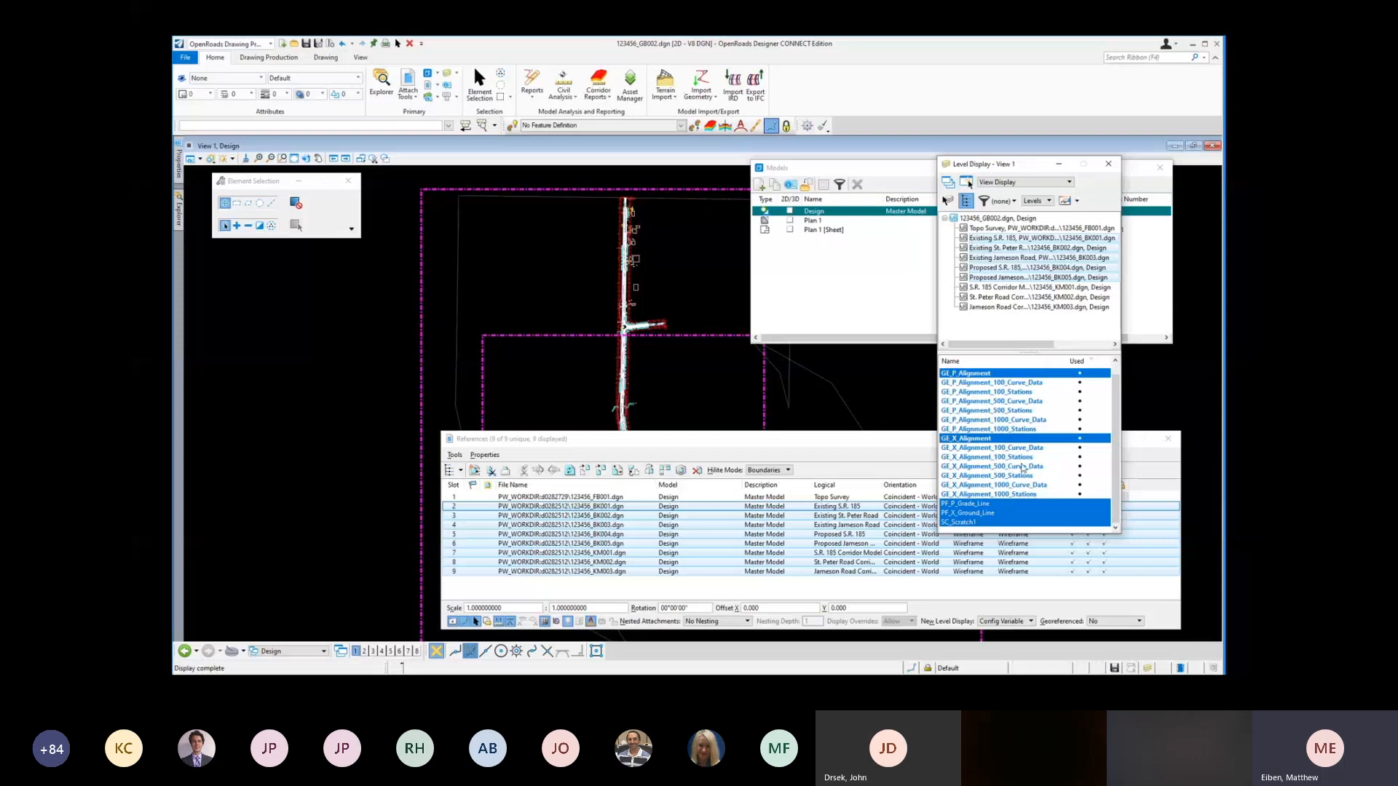
click(1021, 467)
click(1019, 476)
click(1012, 402)
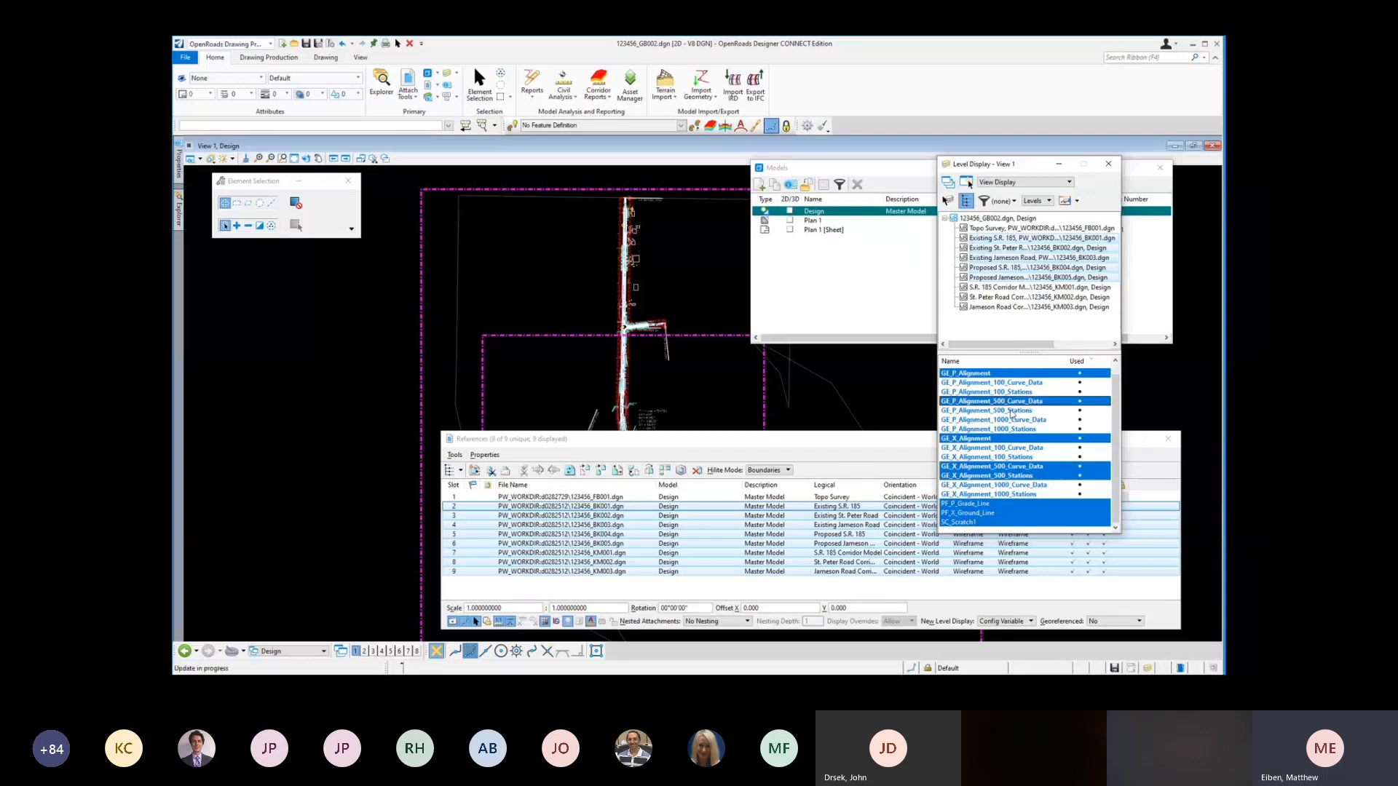
click(1012, 411)
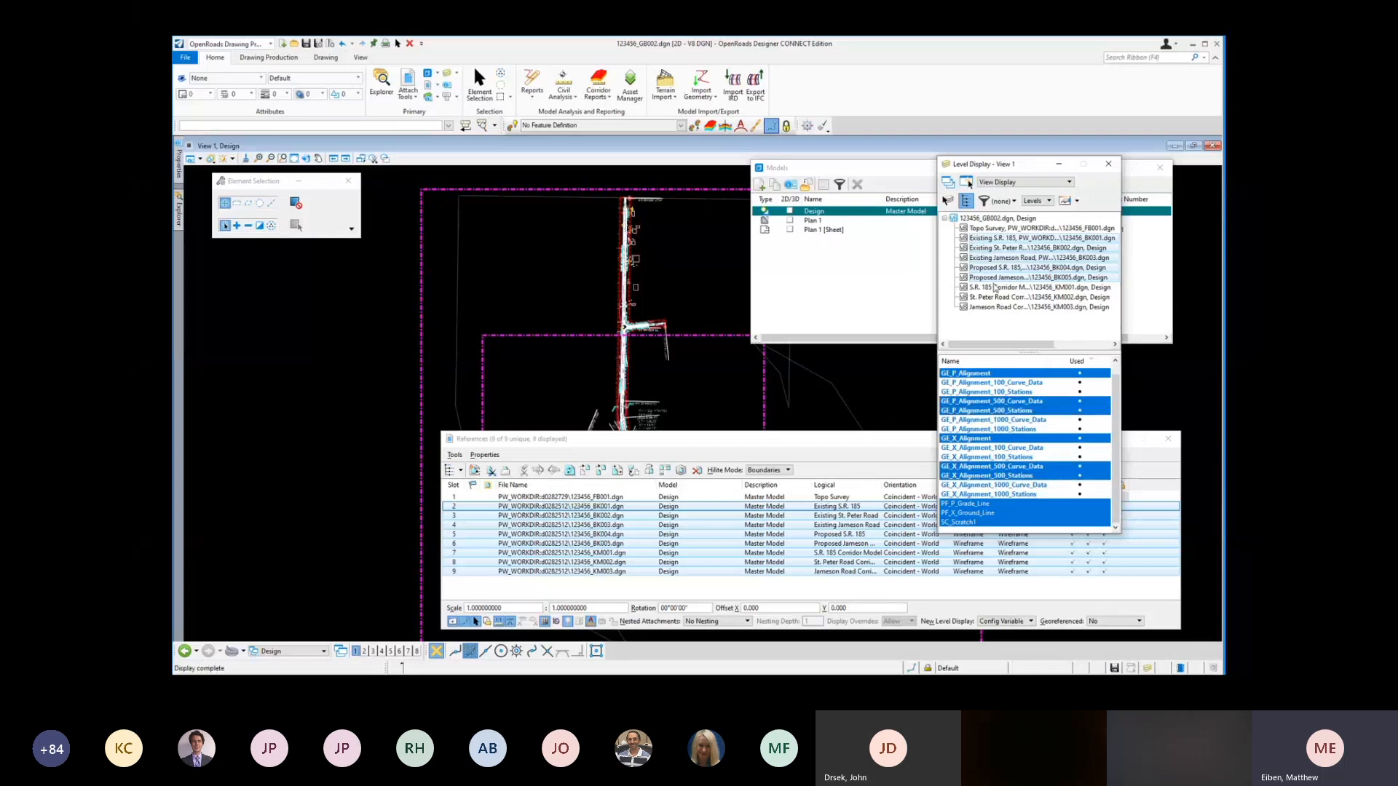
Step: Turn off the levels from CM_Corridor_Conceptual to MD_P_Intersection_MatchLine and PV_P_Seamline in the three corridor references, and save the settings
drag(995, 289, 997, 309)
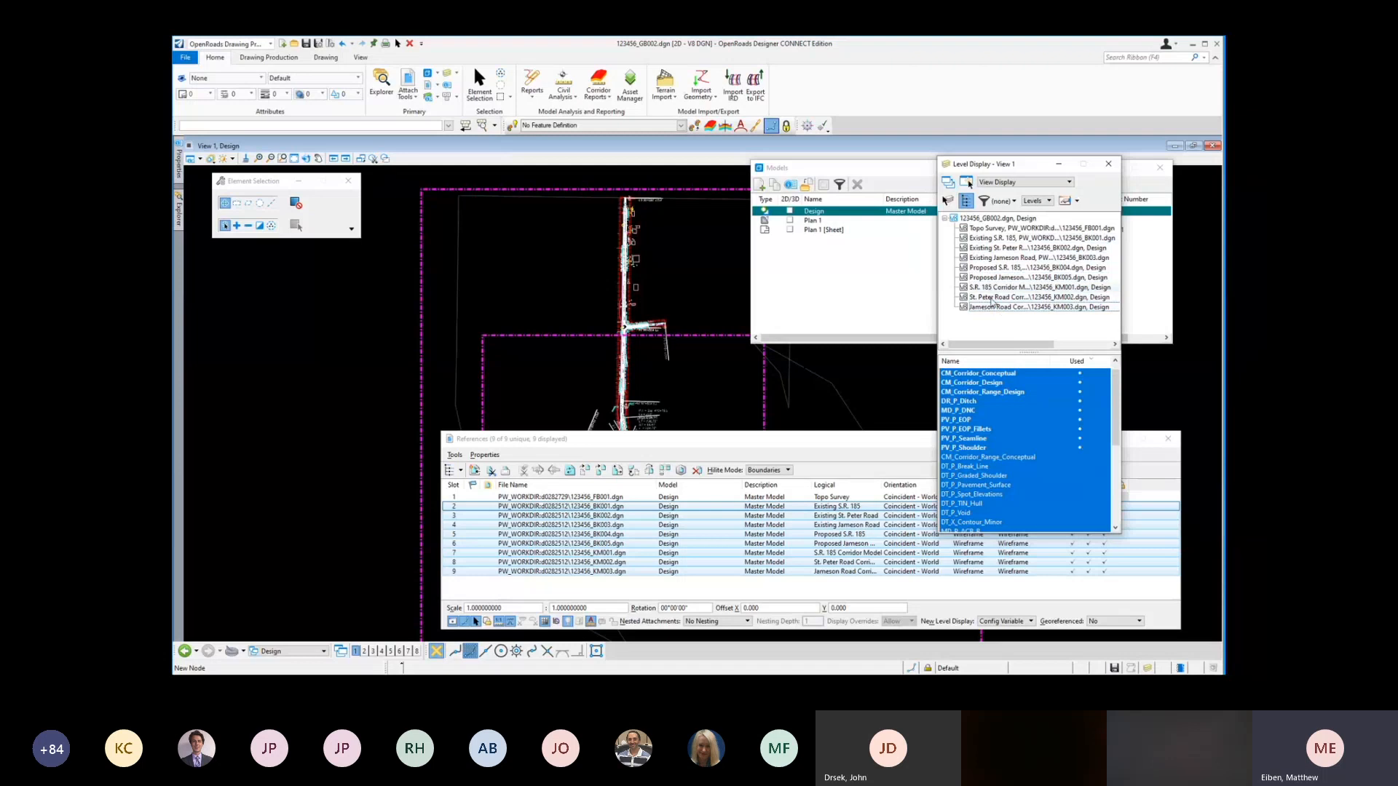
drag(975, 373, 992, 460)
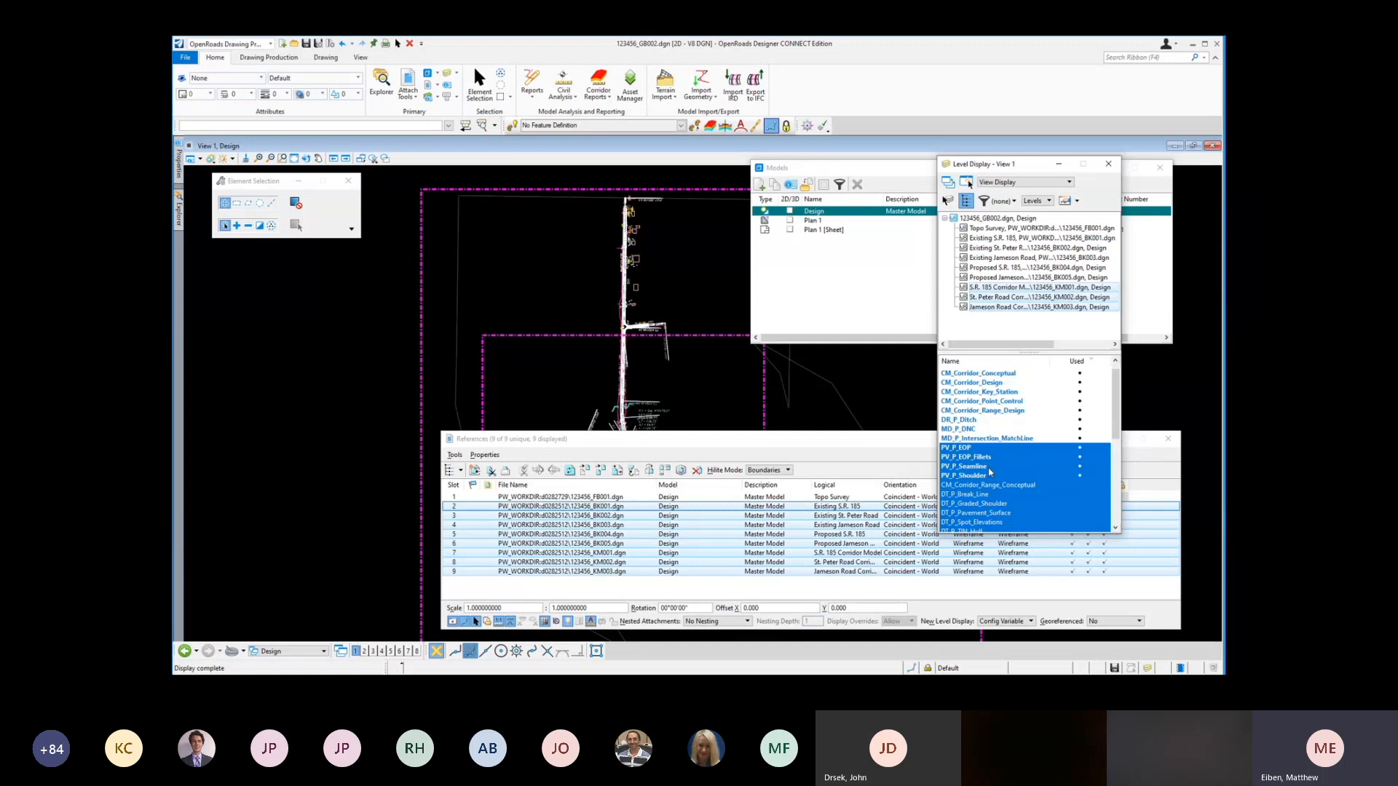
click(989, 468)
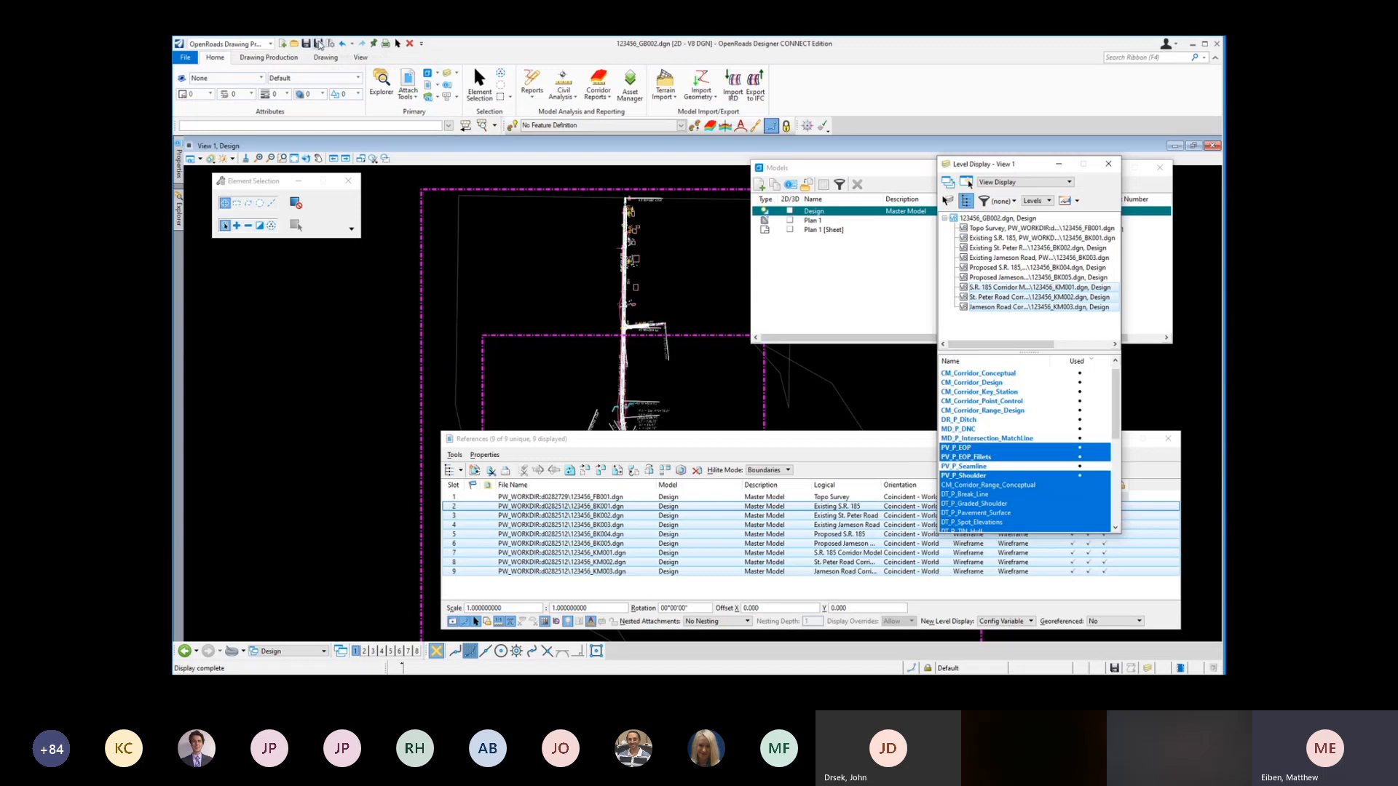
click(319, 44)
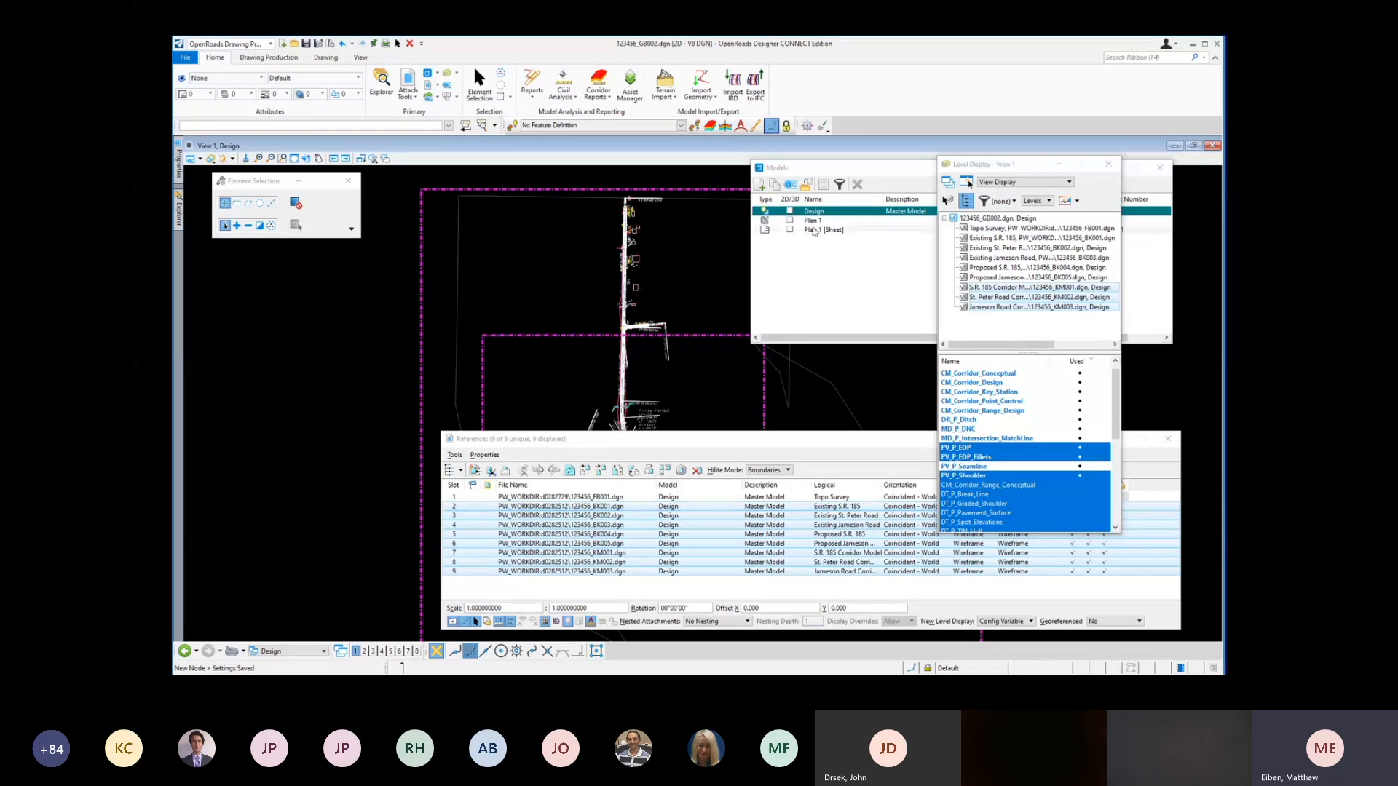
Step: Check the Plan 1 [Sheet] model against the Plan 1 drawing model, leaving Plan 1 as the active model
double_click(813, 230)
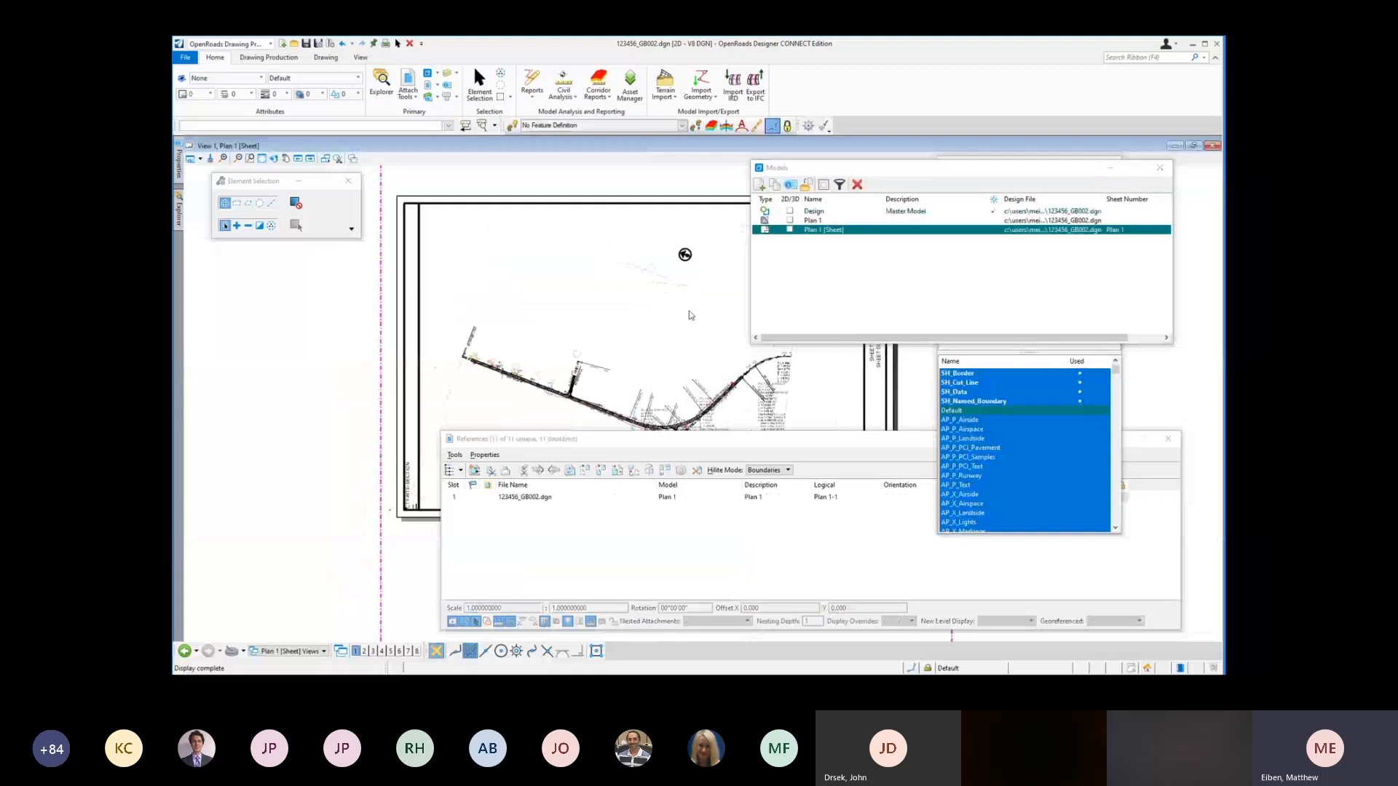
double_click(812, 221)
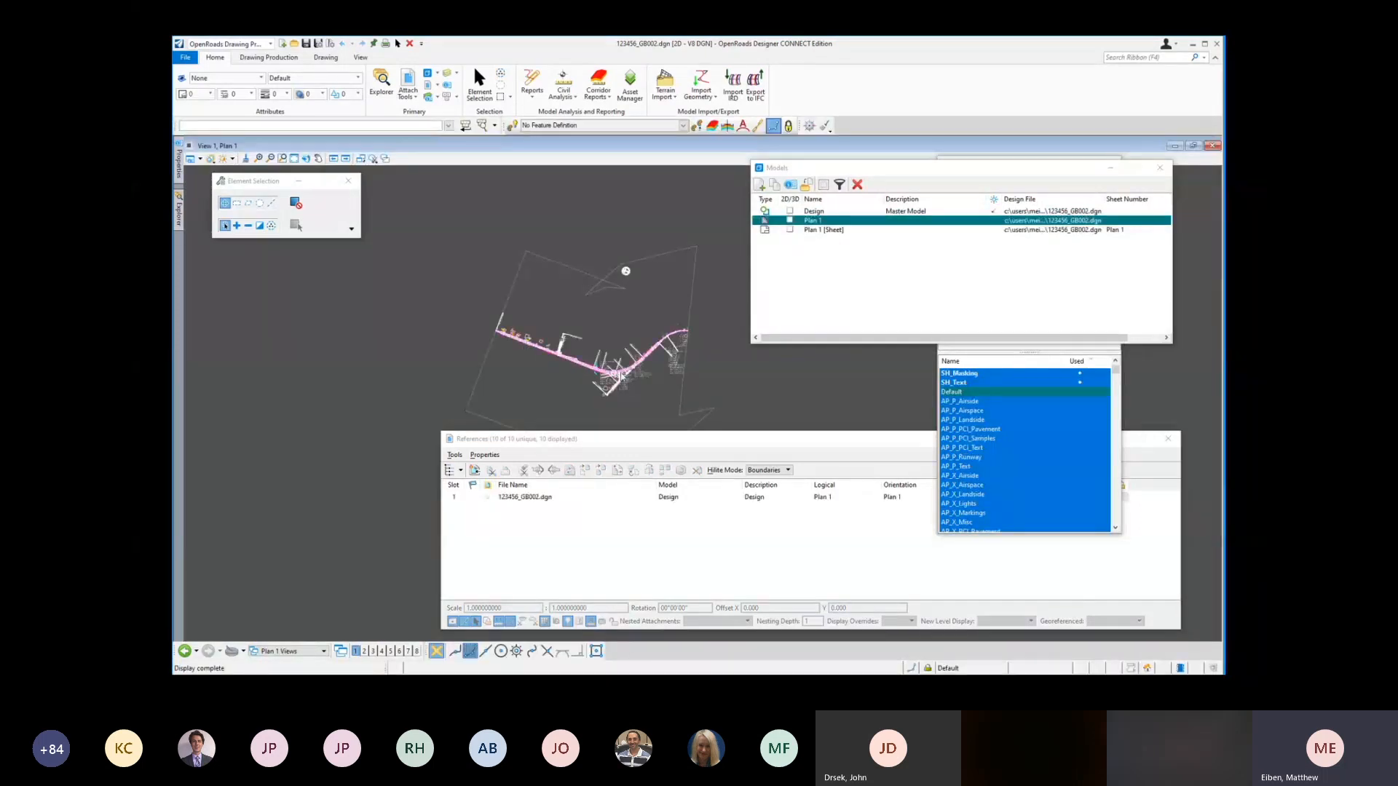
double_click(824, 231)
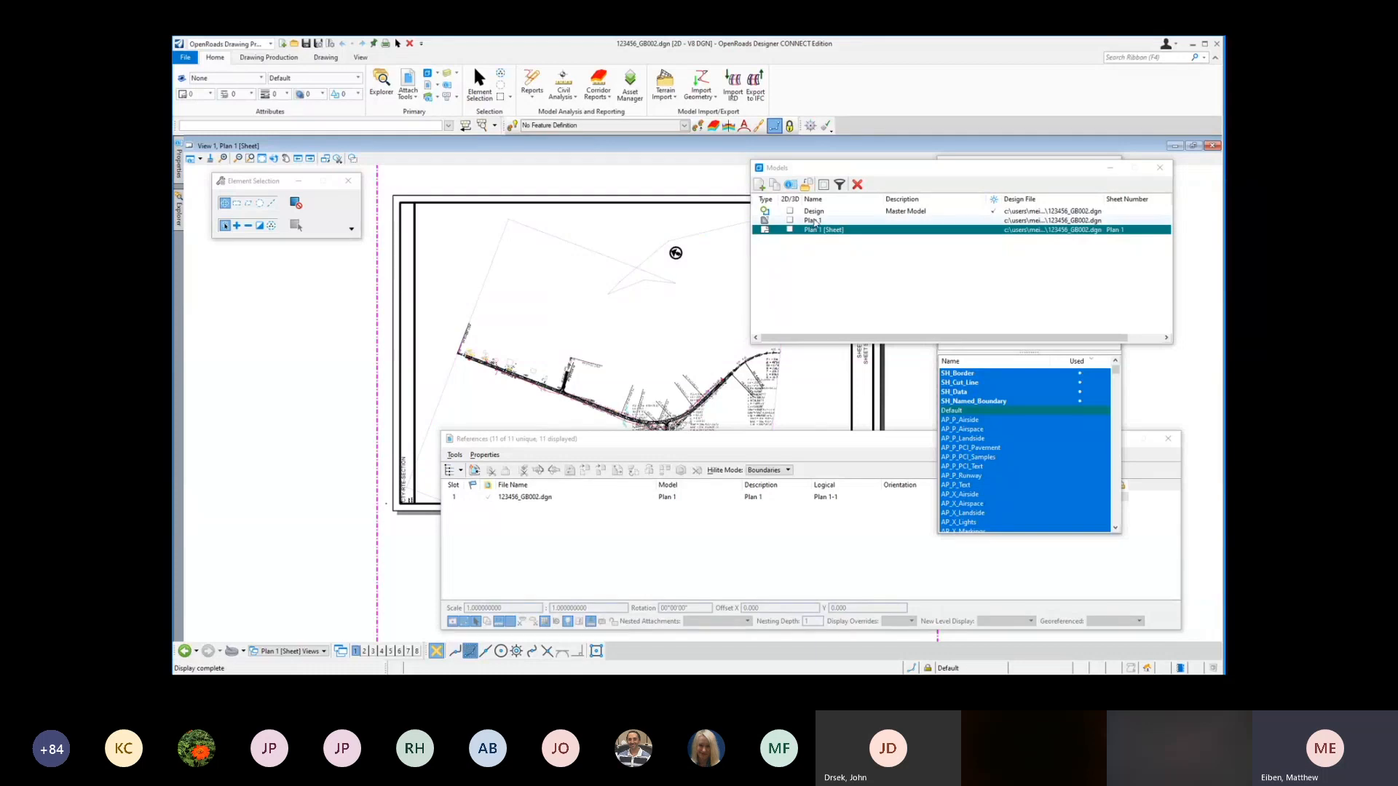
double_click(828, 220)
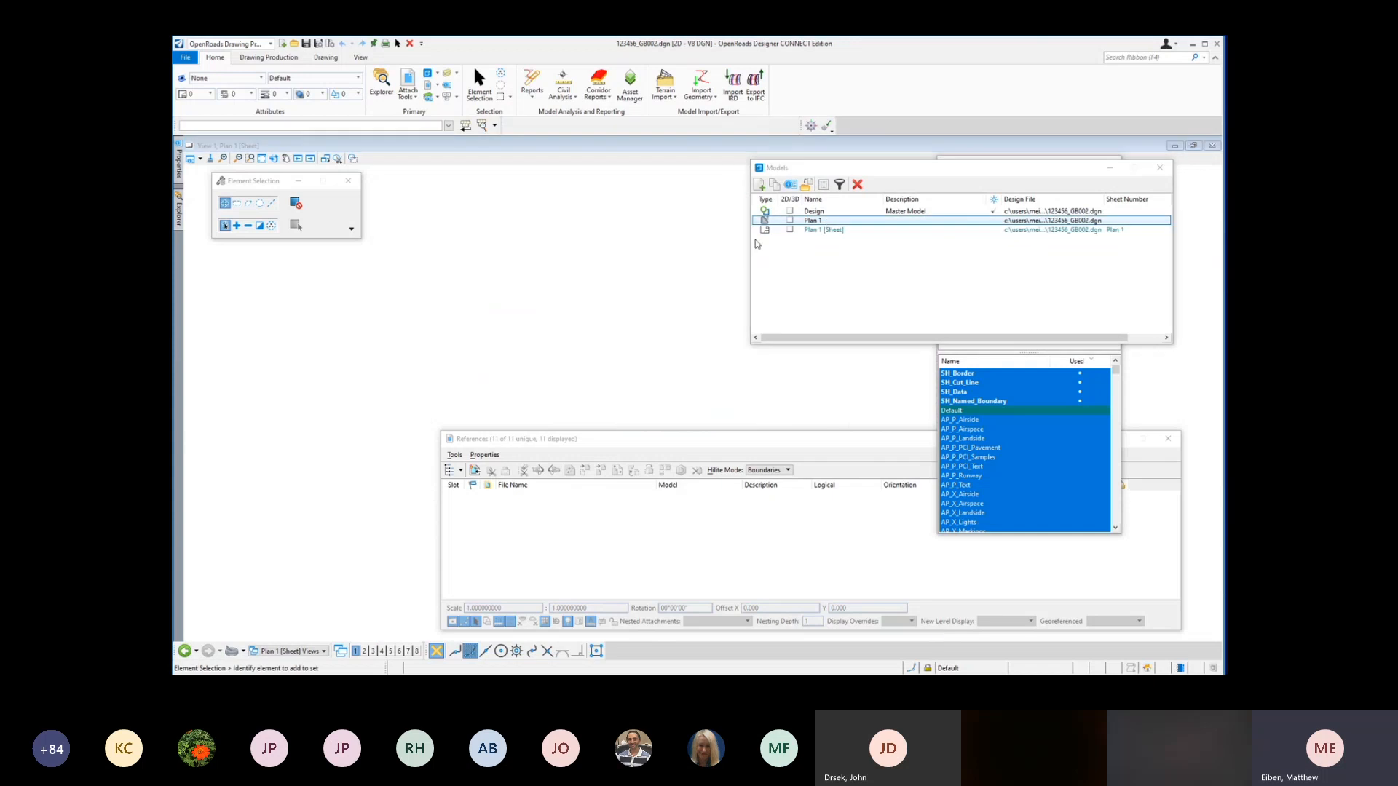
Step: Place a note pointing at the road near station 395, choosing the Label - CenterBottom style and the Plan - Station Full text favorite
scroll(531, 351, up, 6)
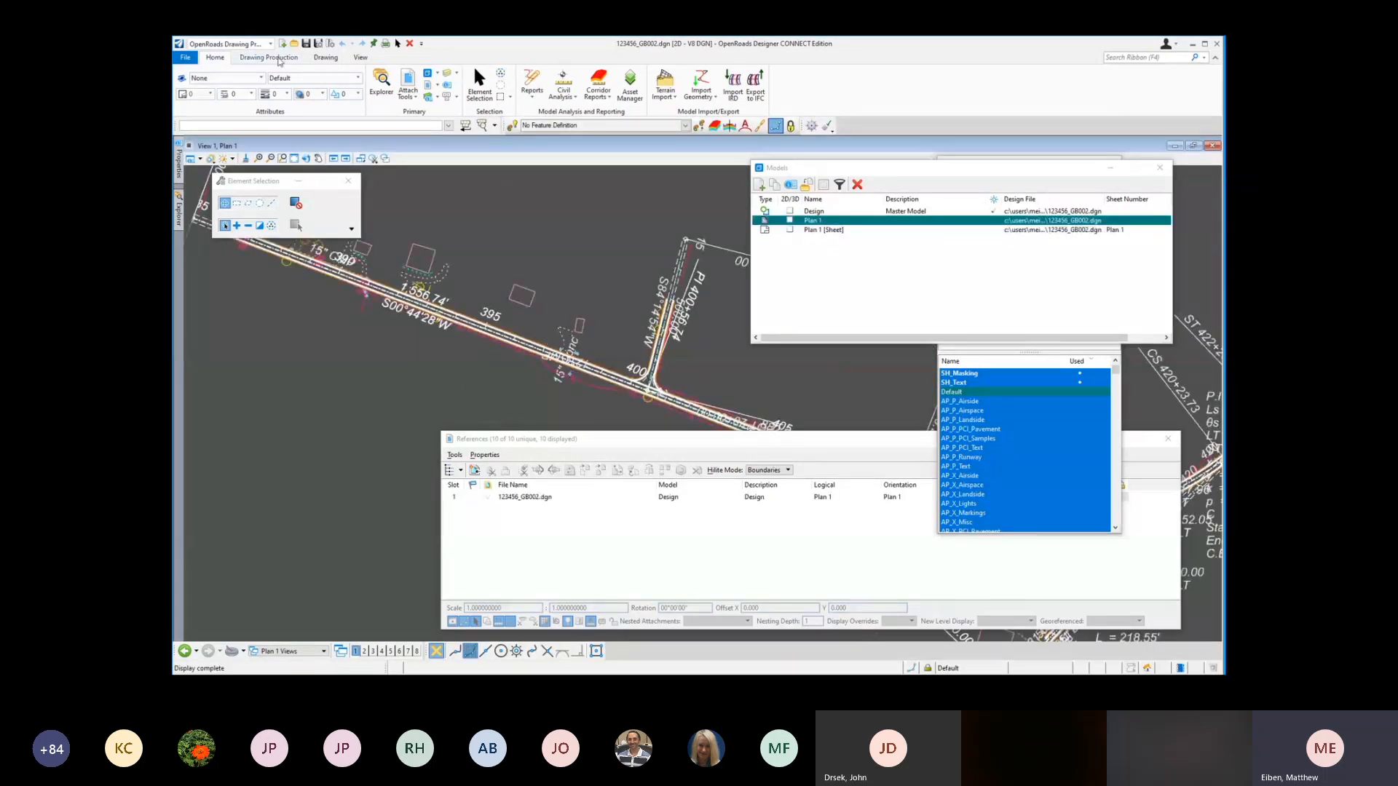
click(268, 57)
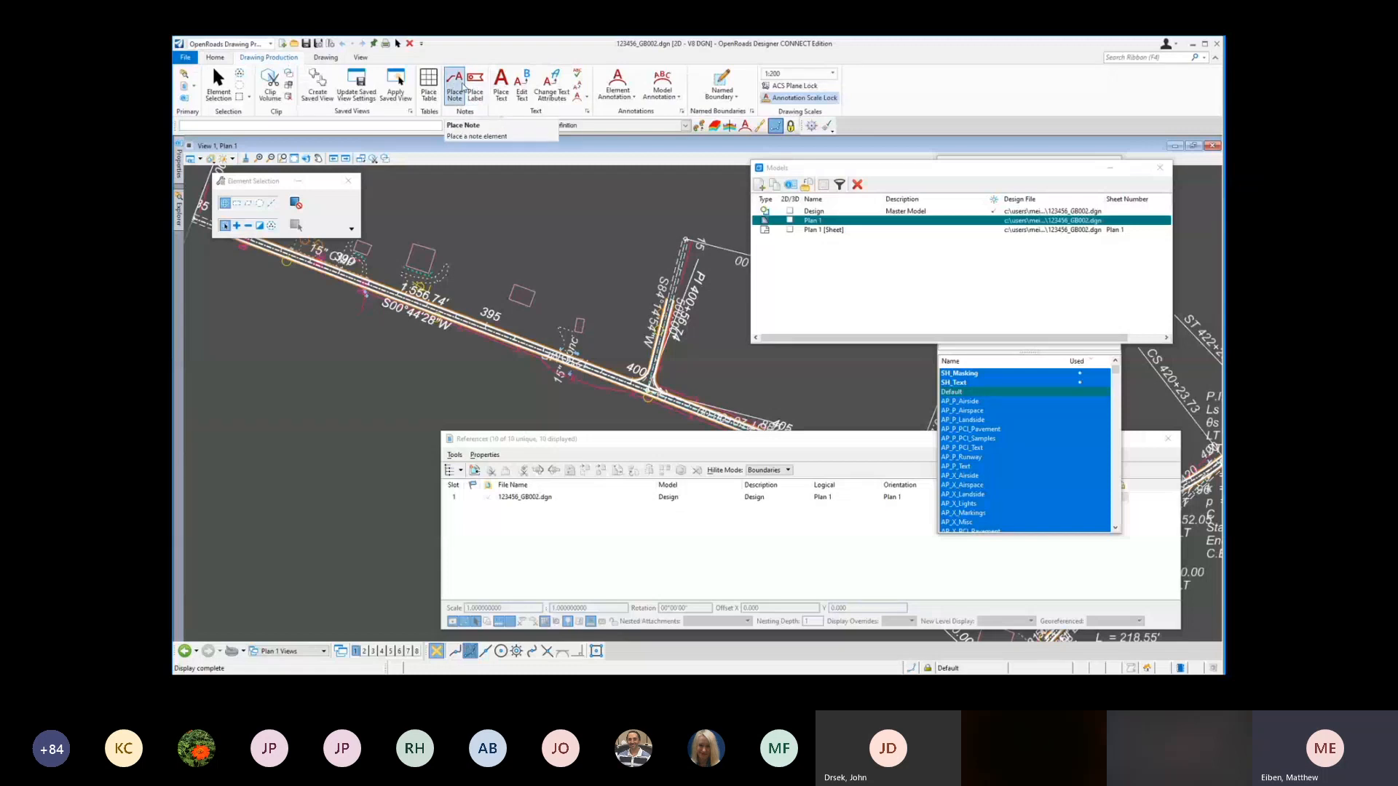
click(454, 85)
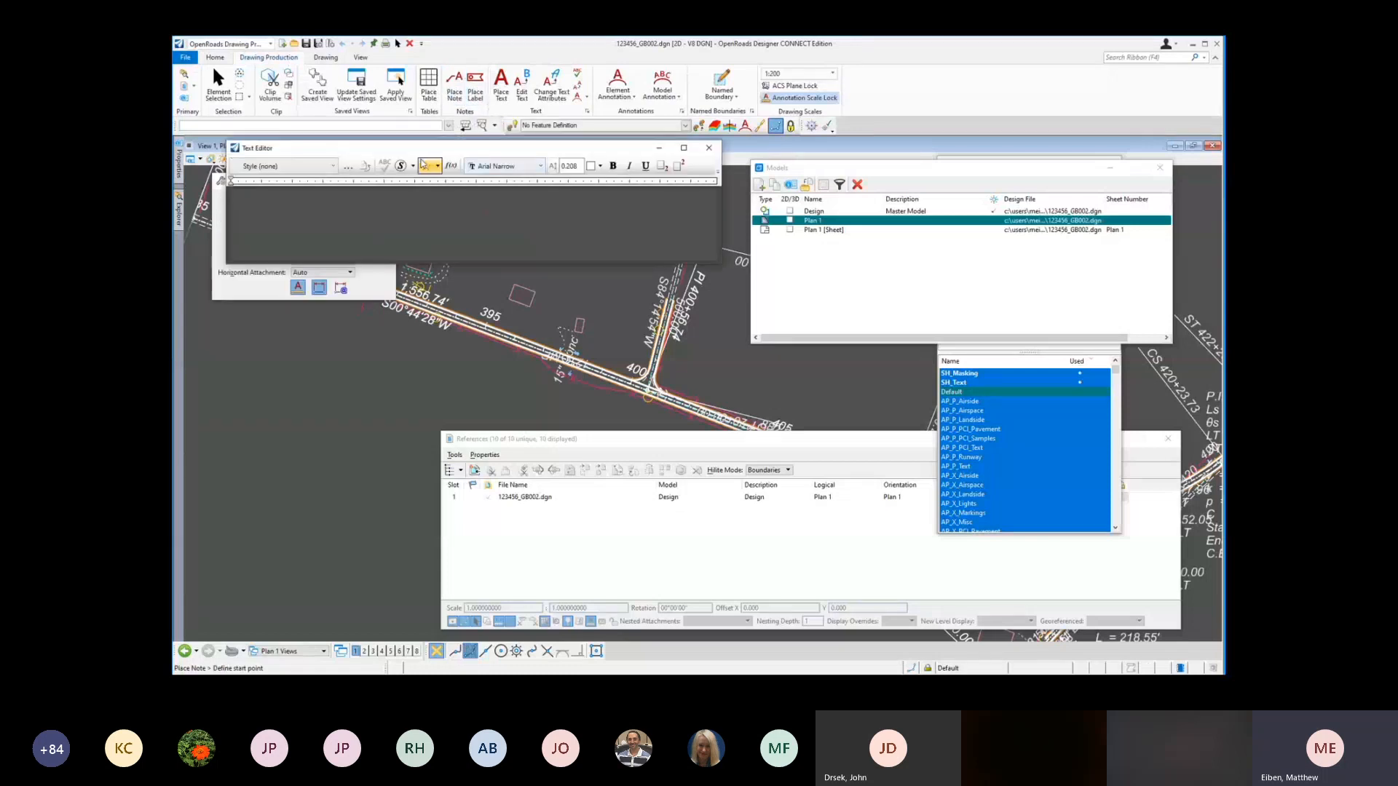
click(312, 166)
click(301, 198)
click(439, 167)
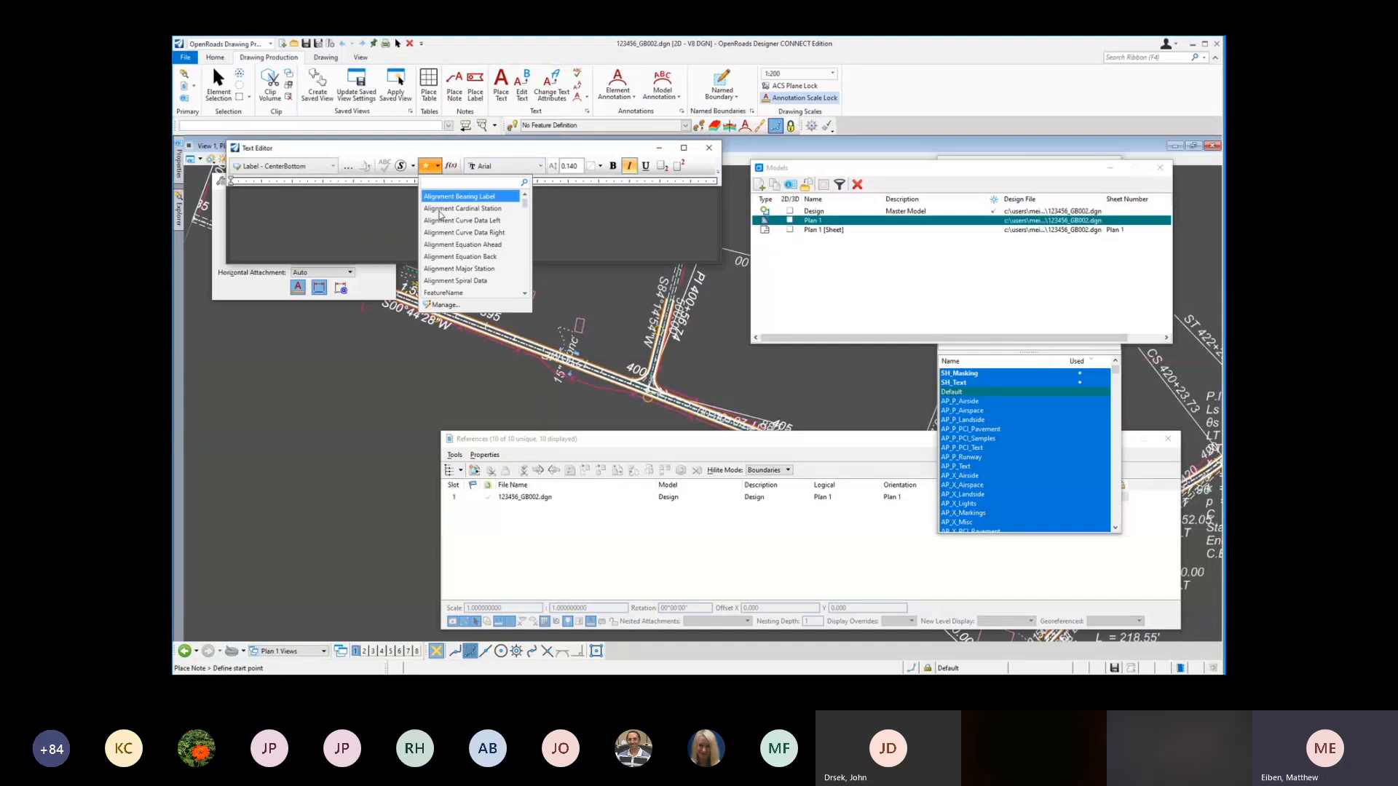
scroll(472, 269, down, 3)
scroll(473, 269, down, 3)
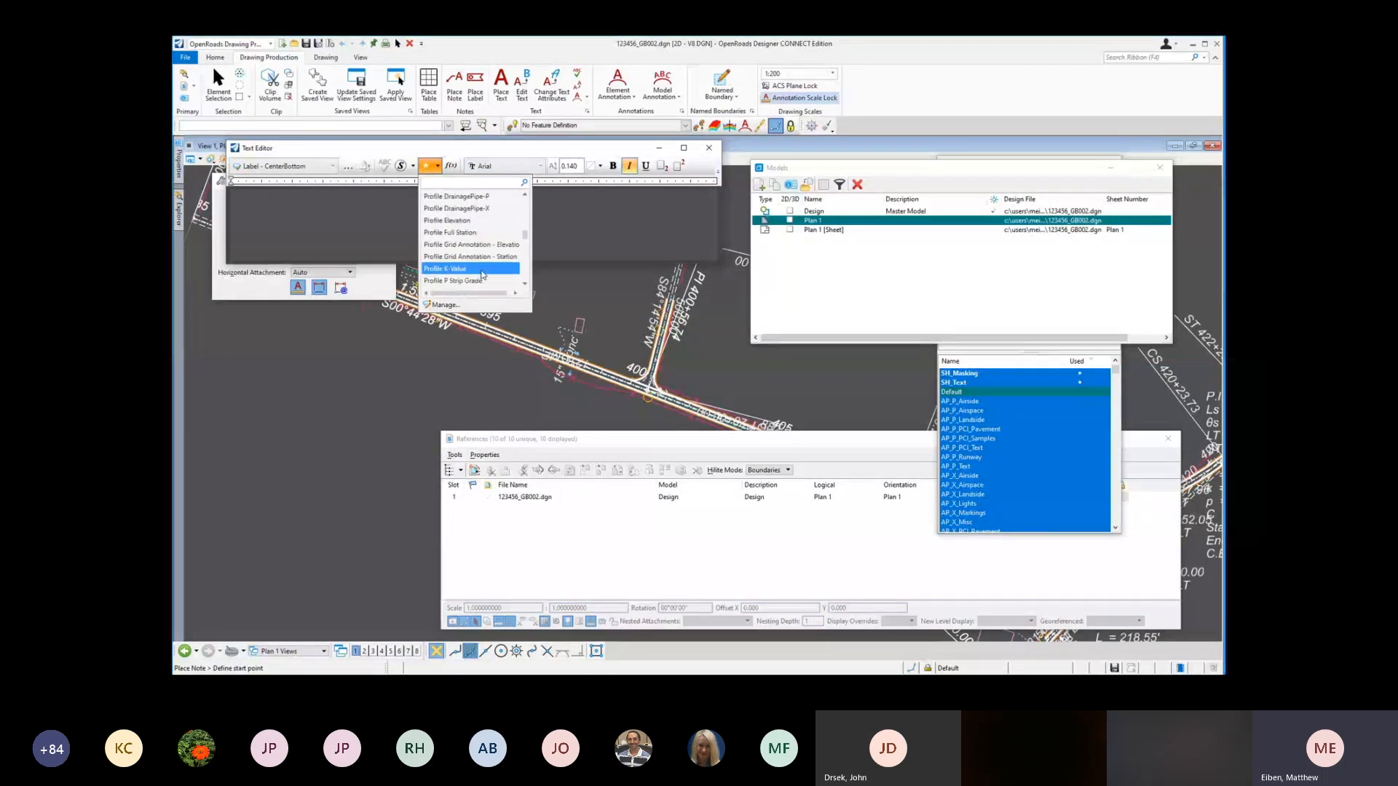
scroll(472, 255, up, 1)
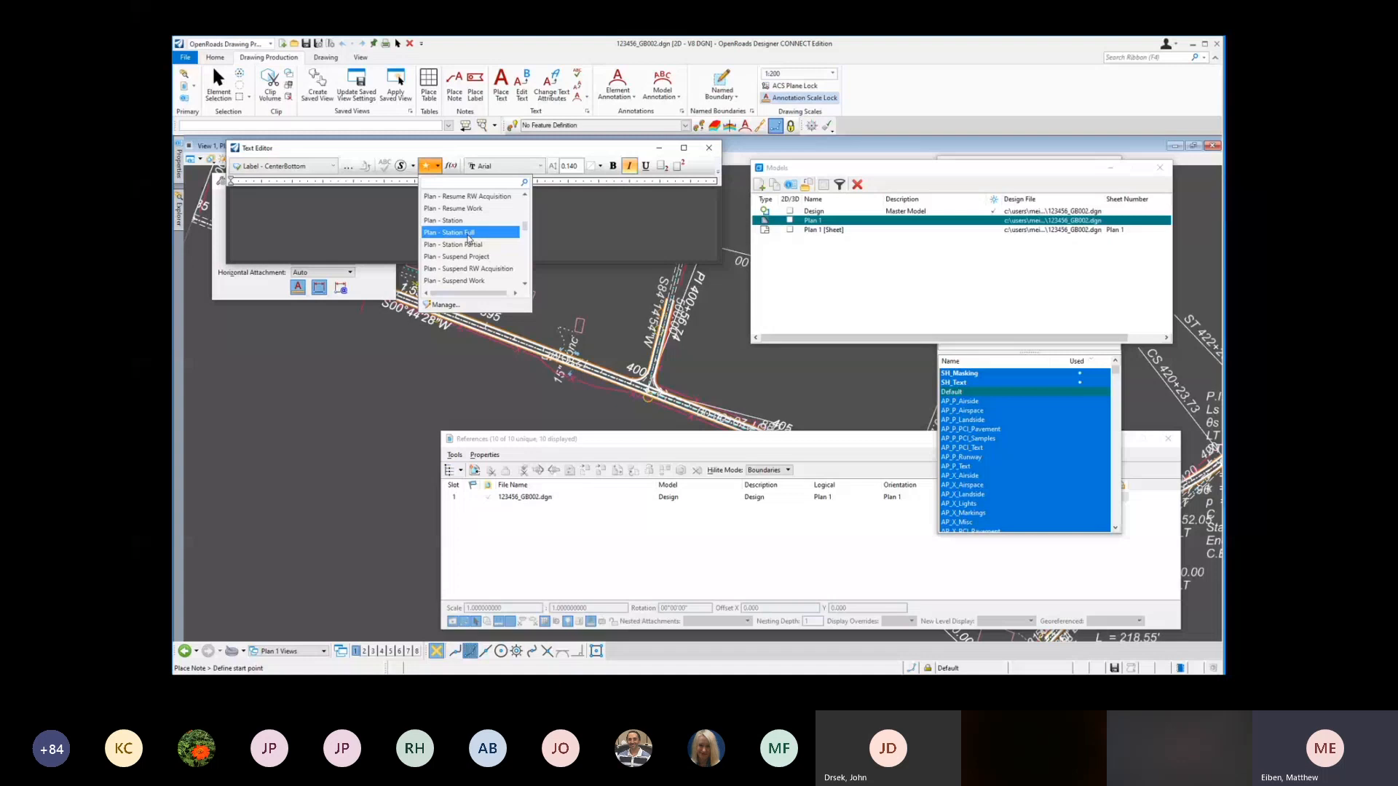
click(469, 233)
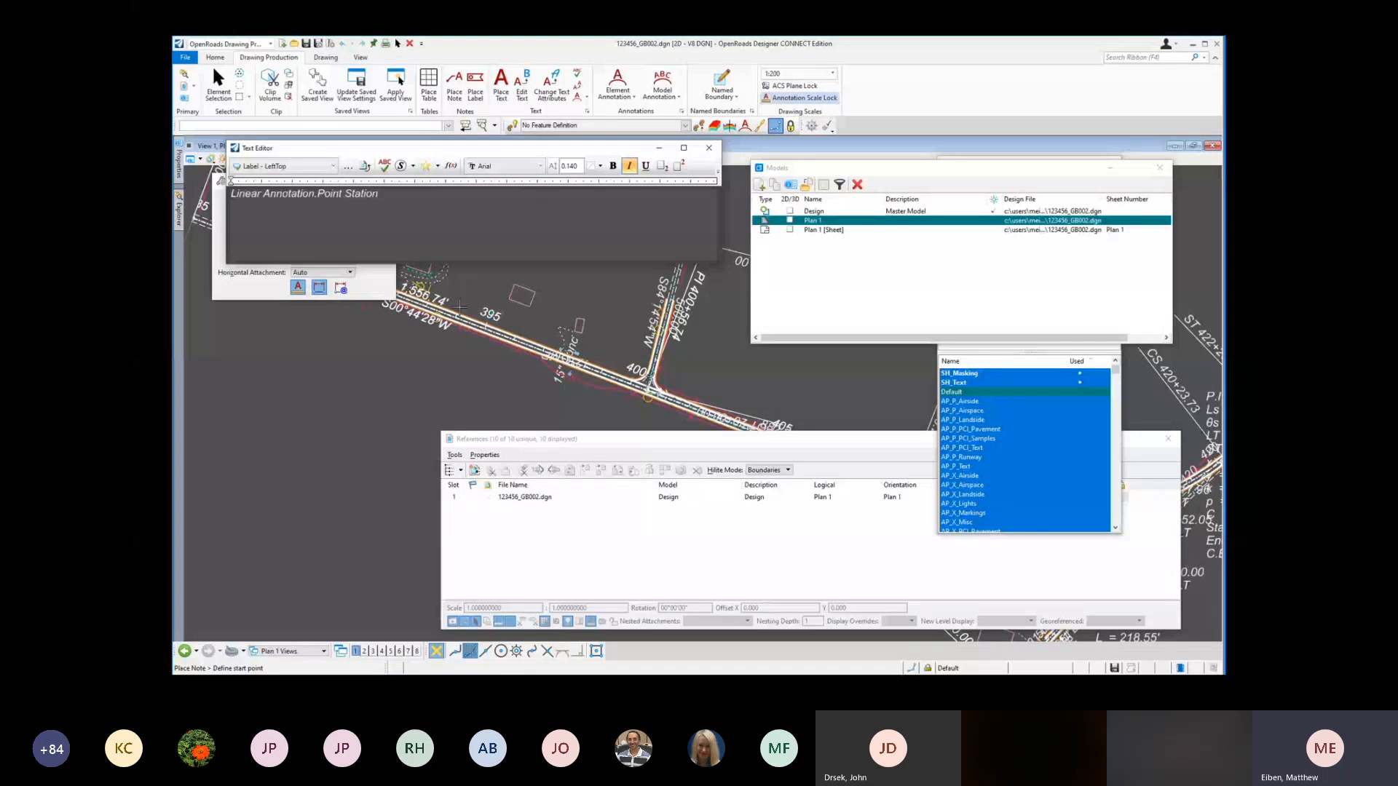
click(458, 315)
click(510, 271)
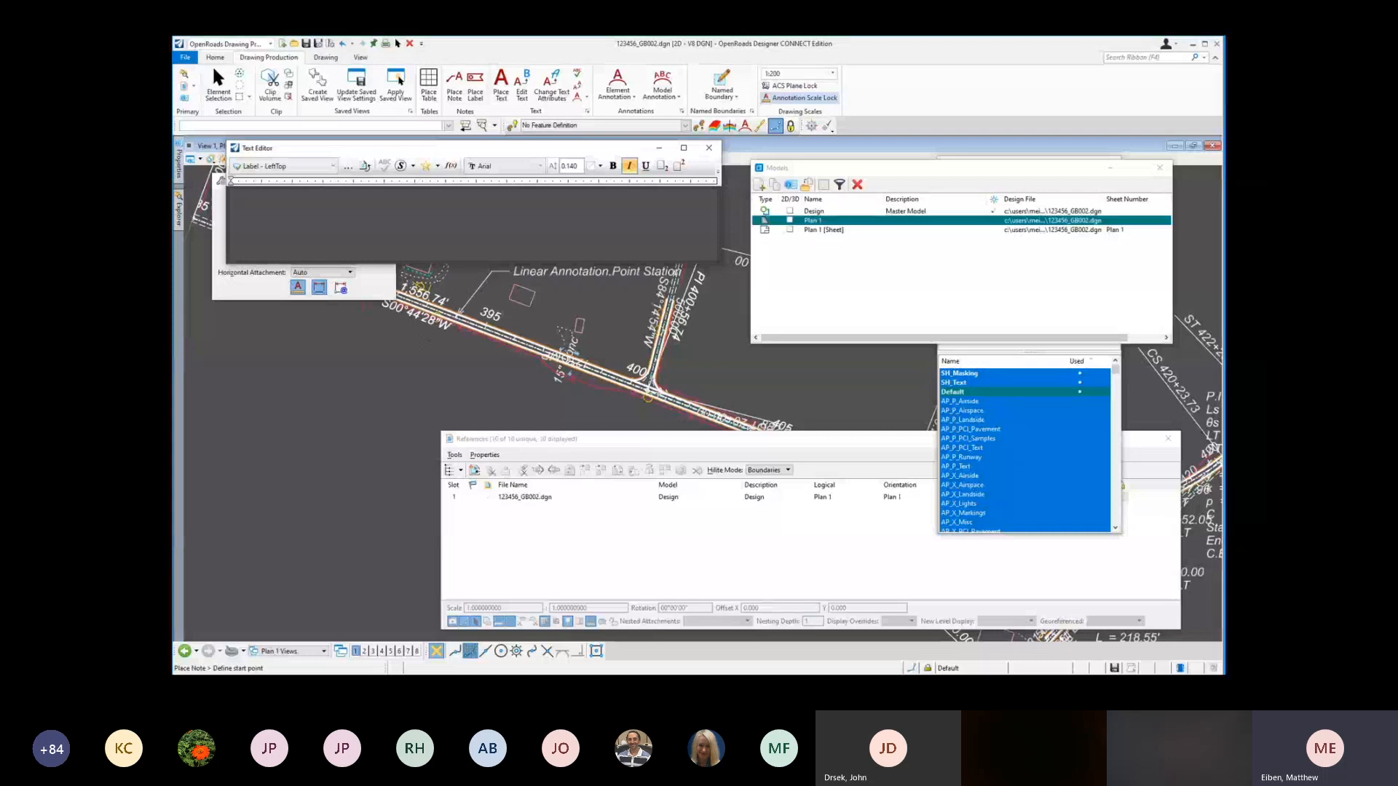
Step: Set up a Place Label of type Cell with the _Lbl_Pln_Sta-Off cell and the _Lbl_Leader_Line dimension style
scroll(529, 380, down, 2)
click(475, 88)
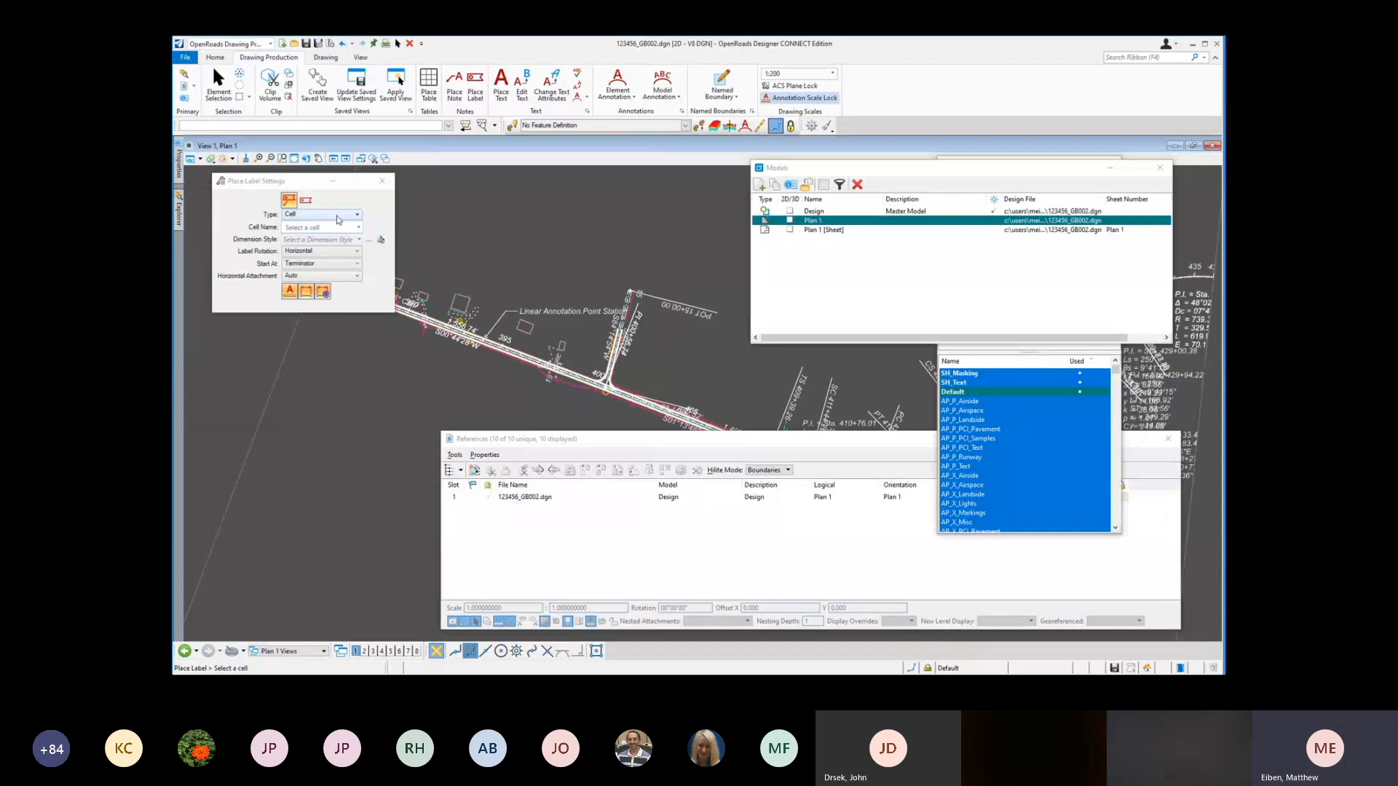
click(346, 217)
click(336, 225)
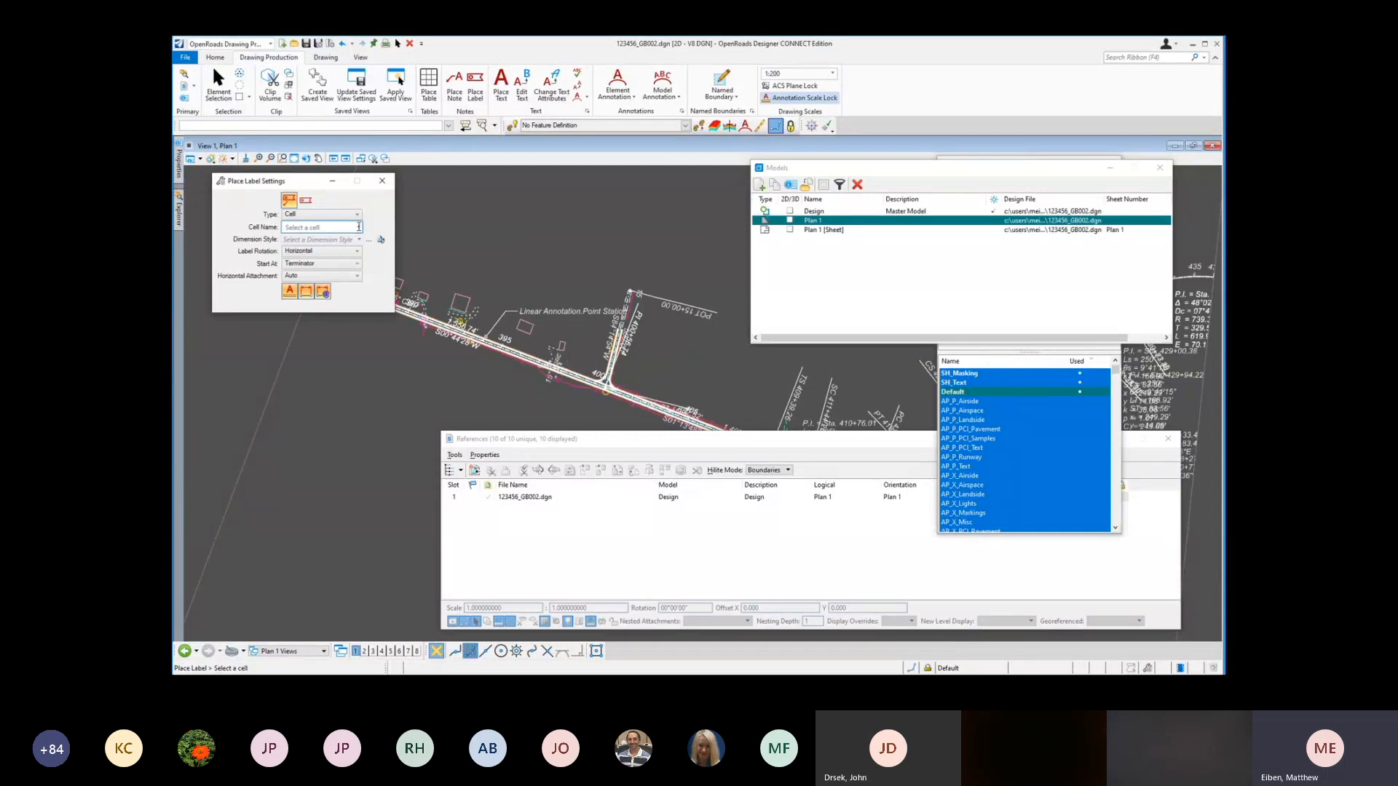
click(358, 226)
scroll(354, 275, down, 10)
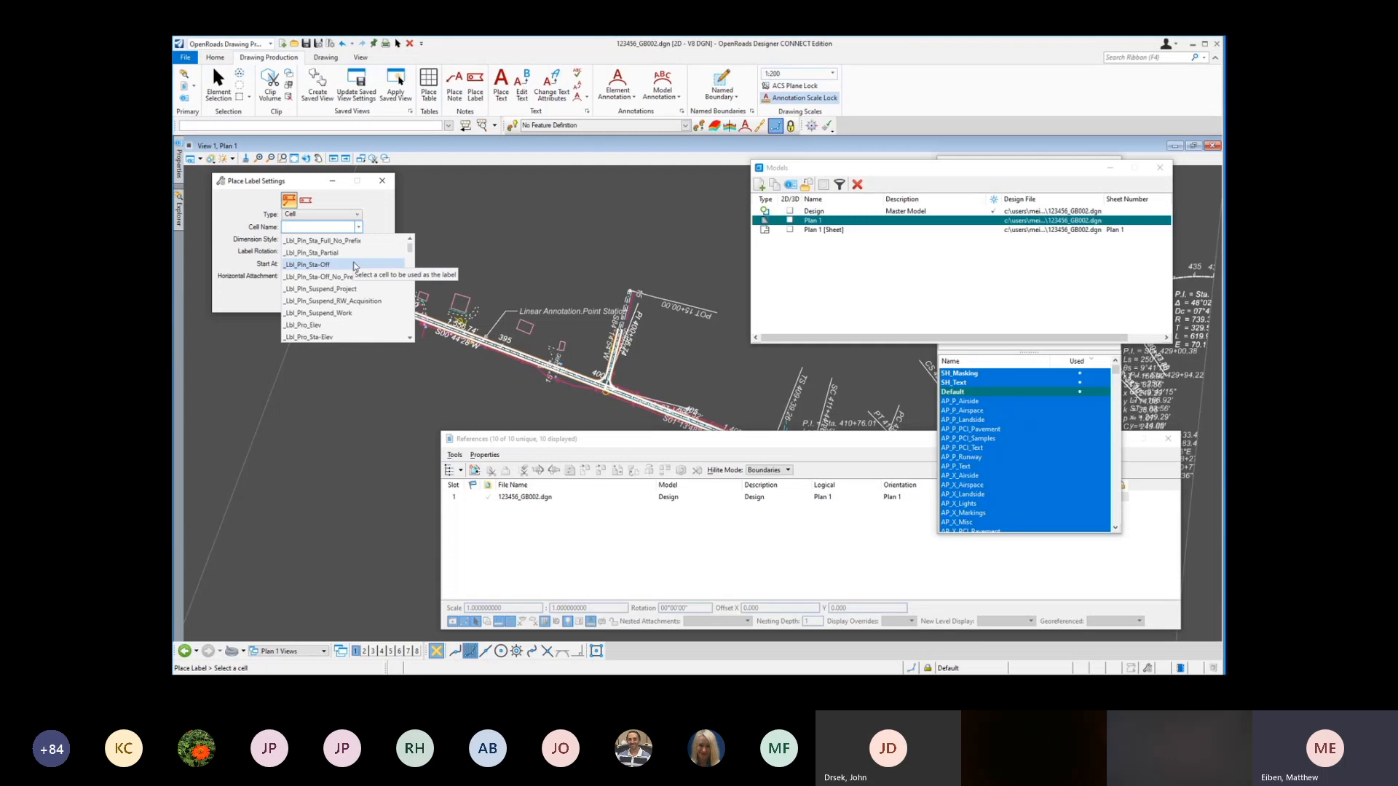
scroll(354, 275, up, 6)
click(335, 264)
click(331, 240)
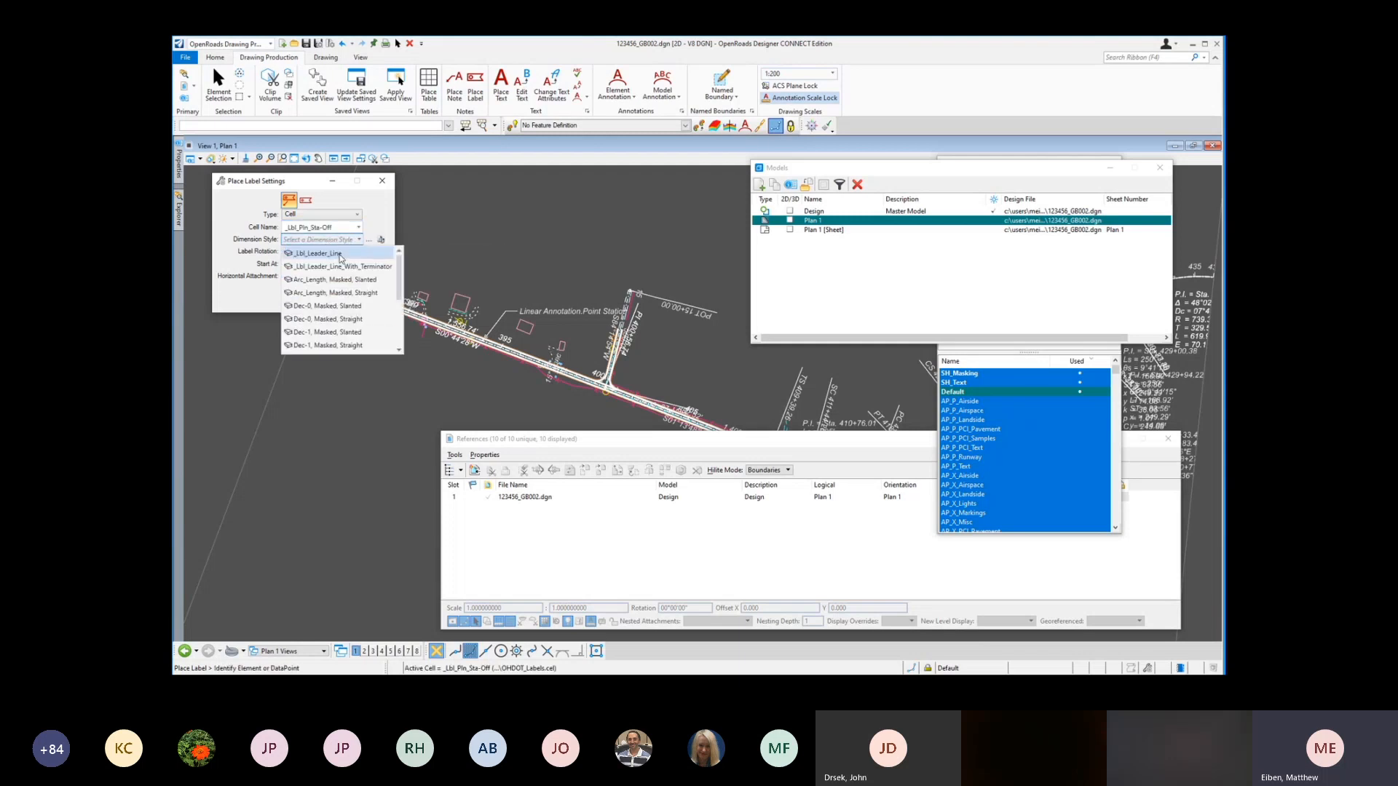
click(340, 253)
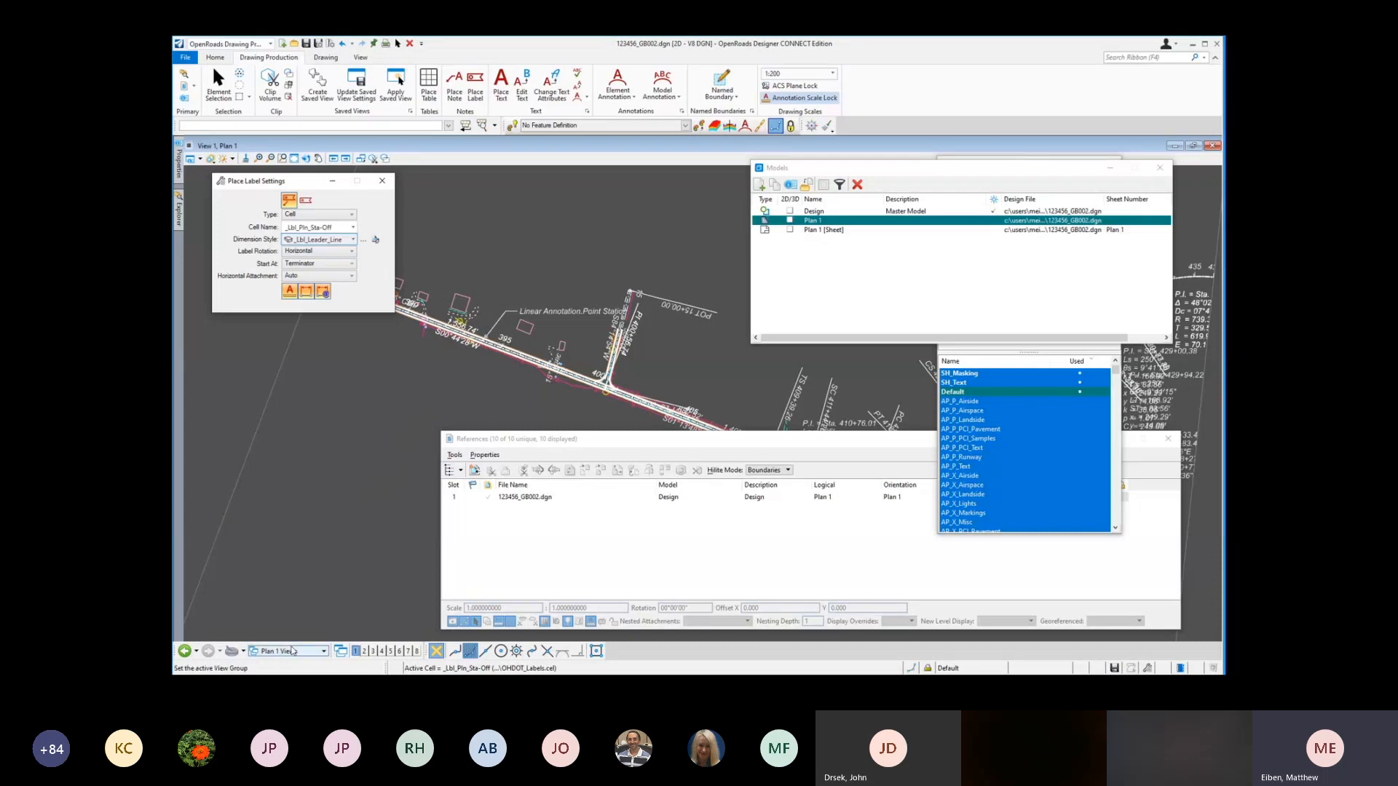
Step: Label a point on the road edge near station 396 relative to the S.R. 185 alignment, placing the station-offset text below the road
scroll(537, 368, up, 5)
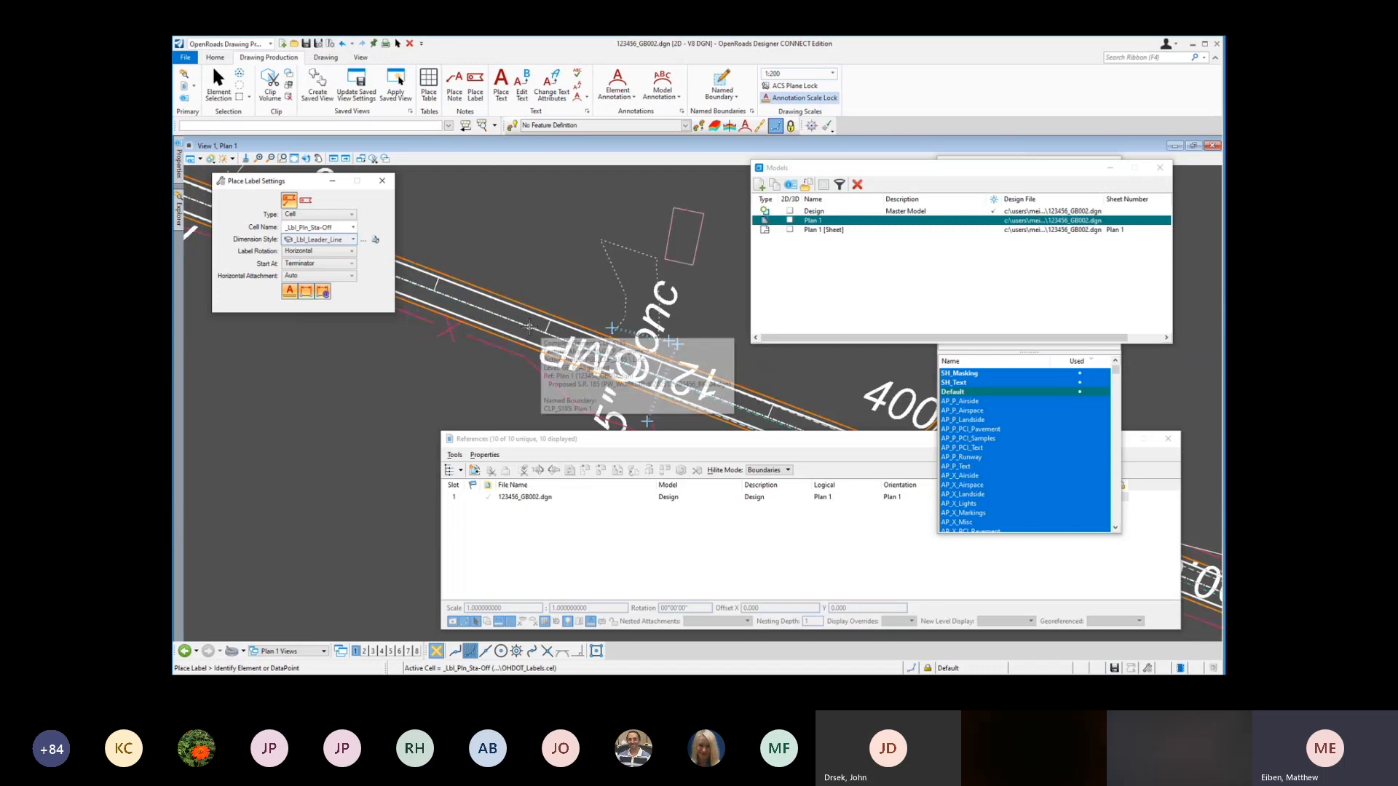
click(530, 325)
scroll(536, 262, down, 3)
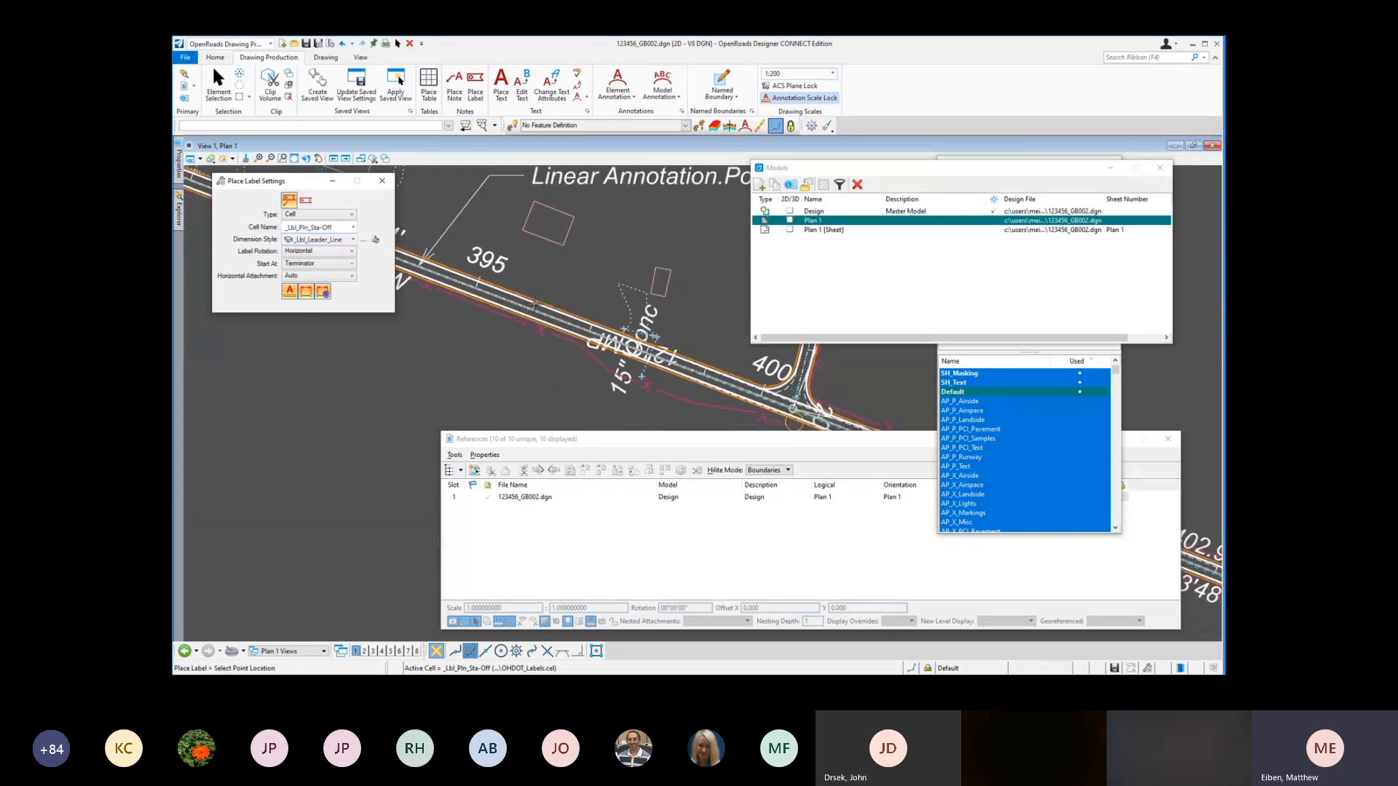
click(536, 304)
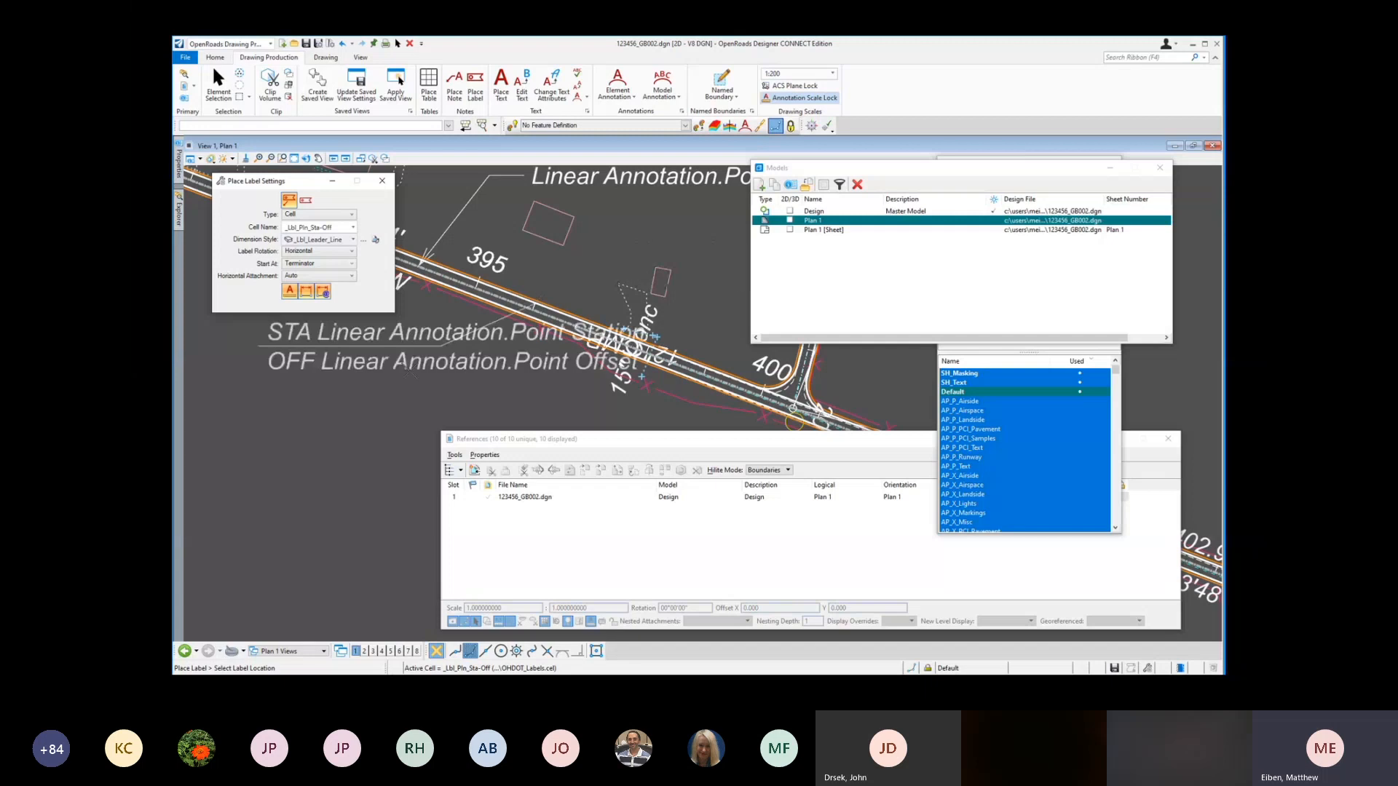
click(392, 386)
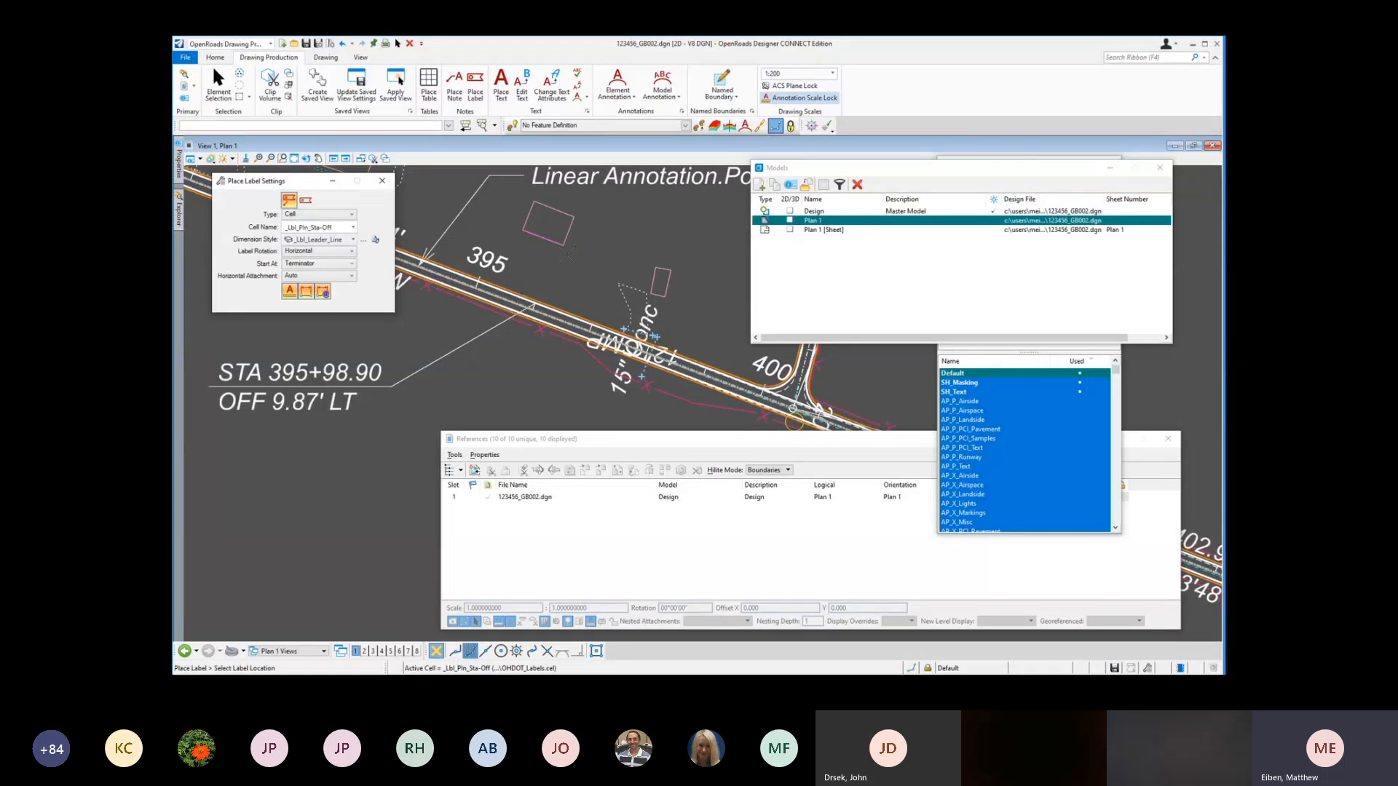
scroll(531, 266, down, 2)
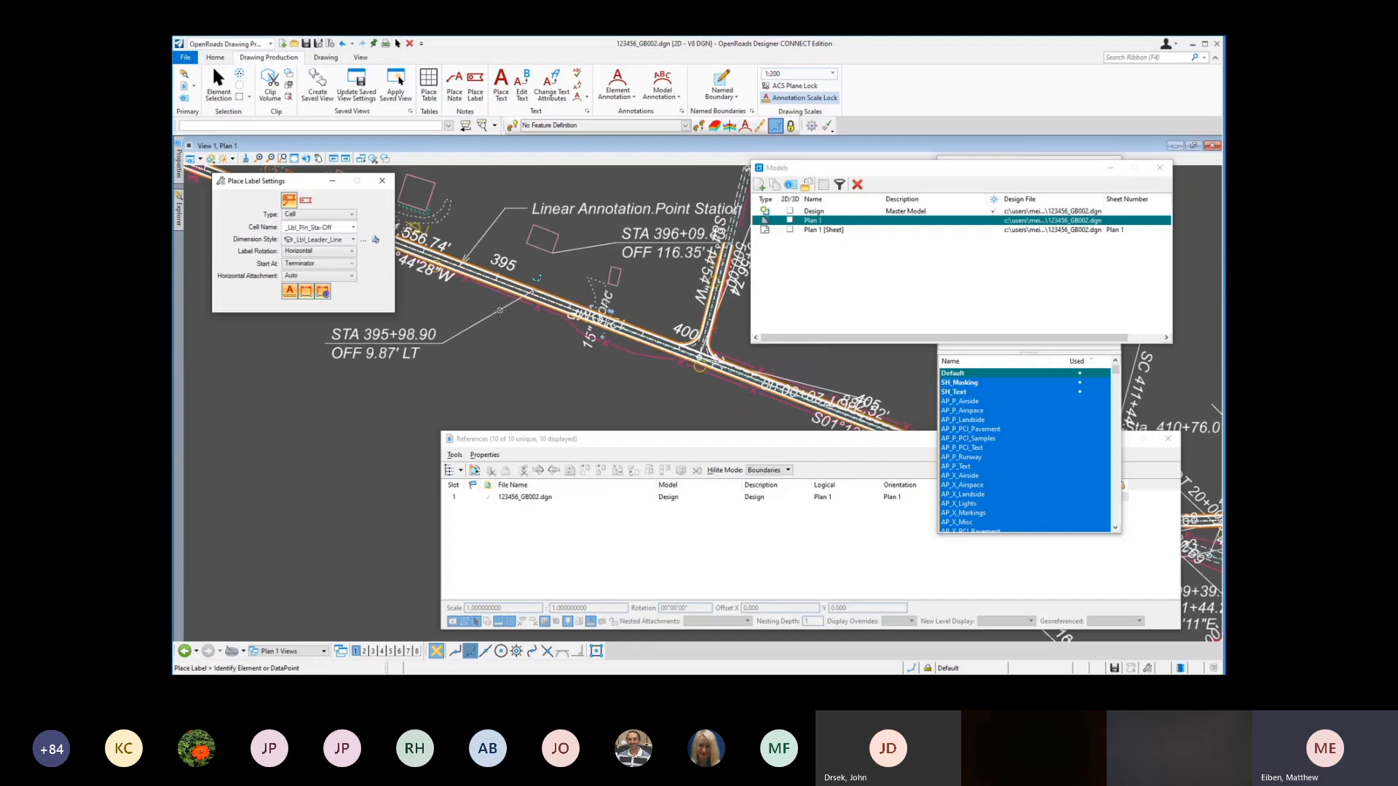
scroll(503, 306, down, 1)
scroll(542, 276, down, 1)
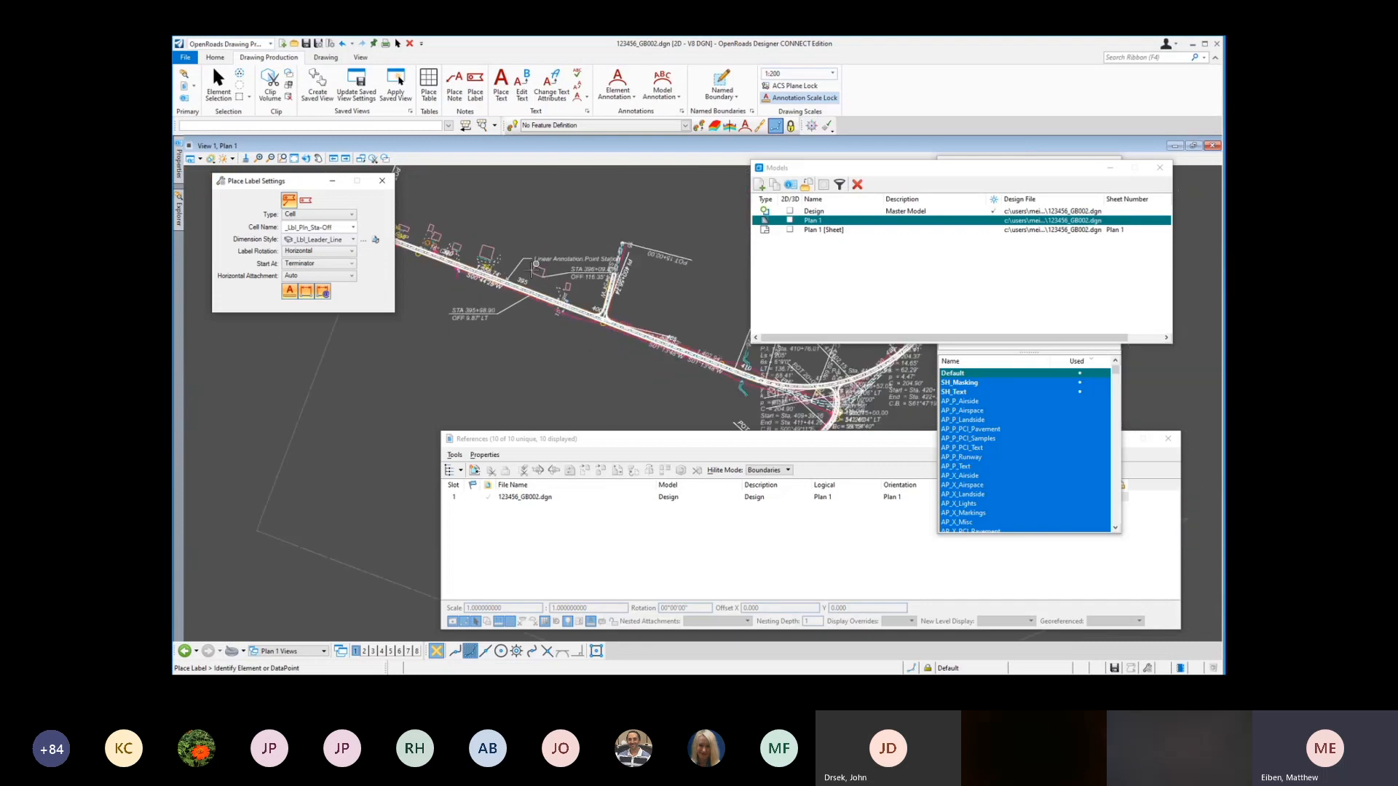
scroll(477, 308, down, 1)
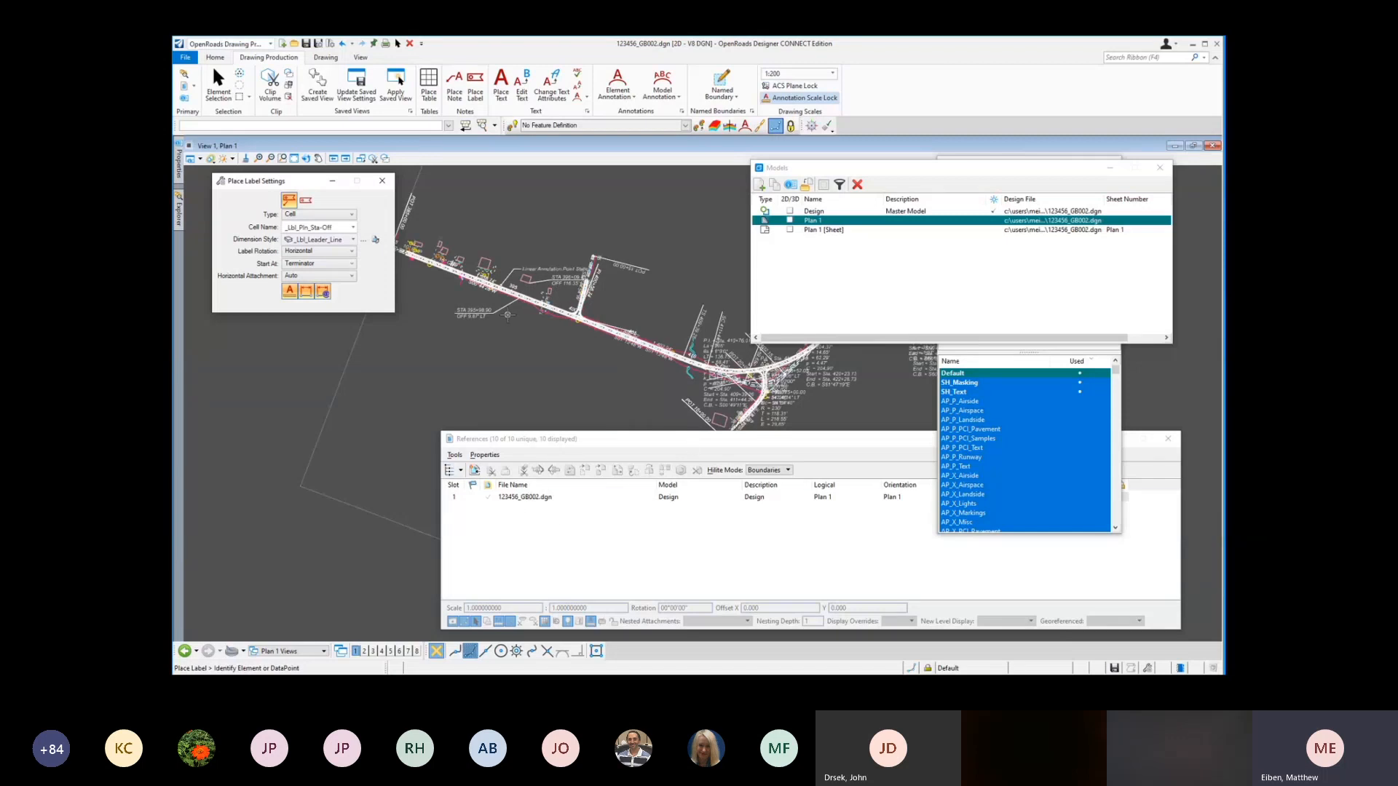
scroll(533, 316, down, 2)
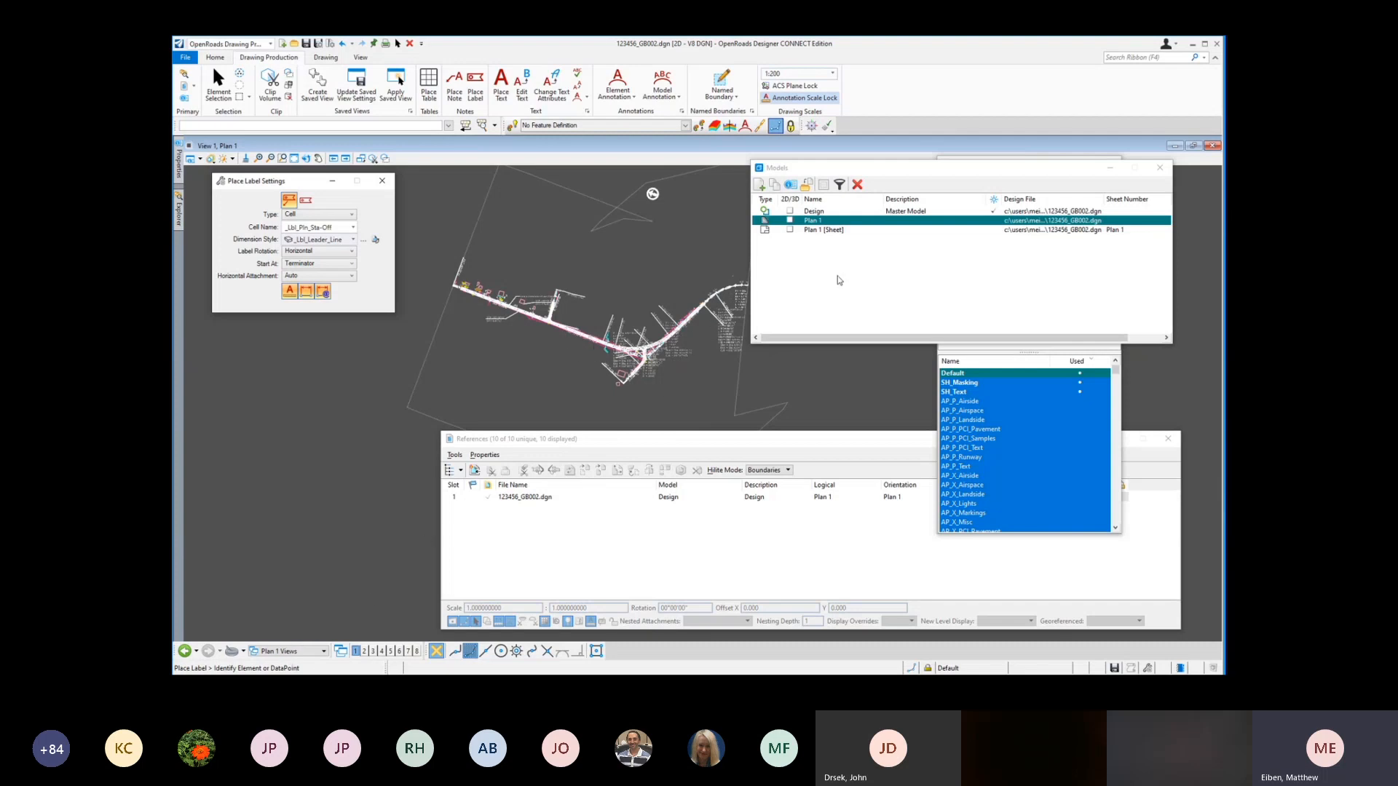
Step: In the Design model, turn off the GE_X_Alignment_500_Curve_Data and GE_X_Alignment_500_Stations levels for the BK001 to BK005 references
double_click(837, 212)
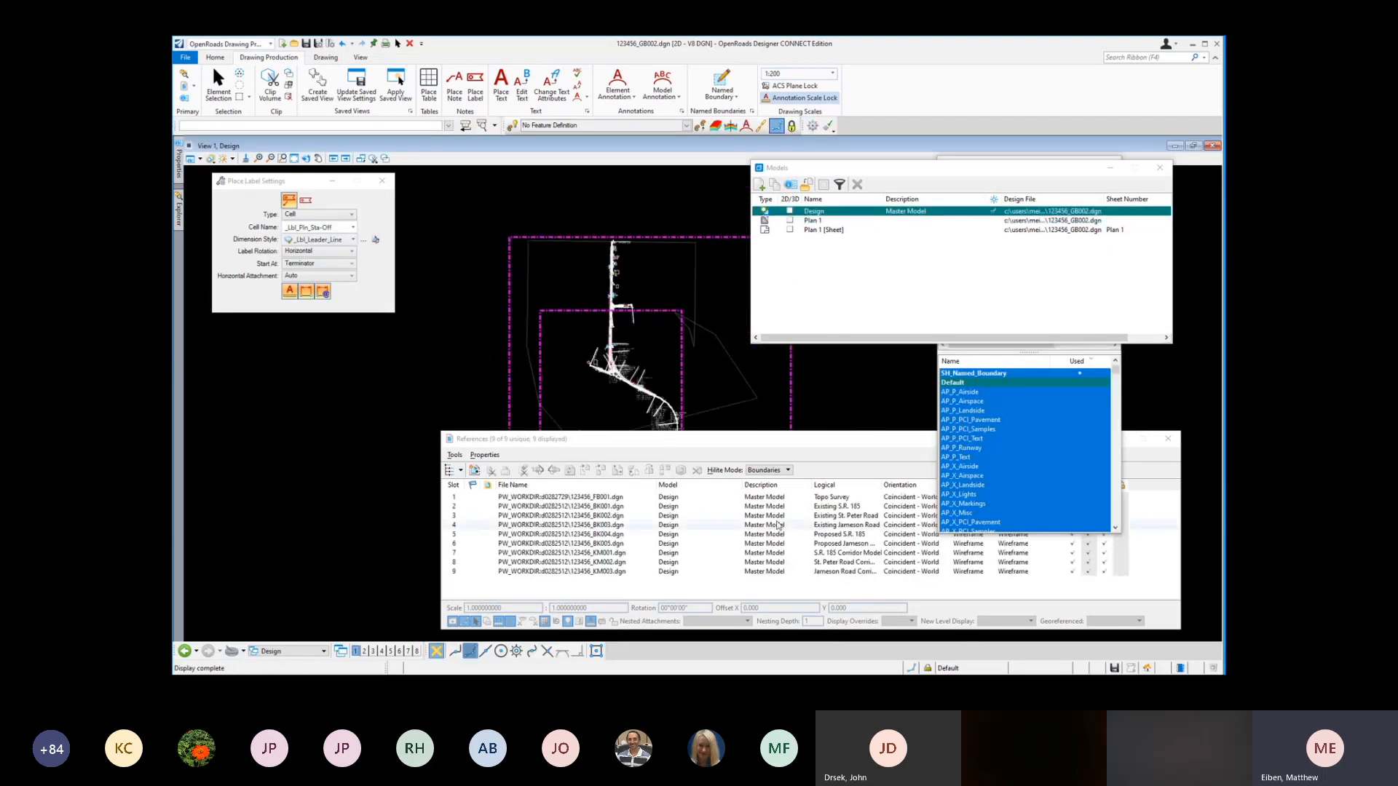
click(976, 362)
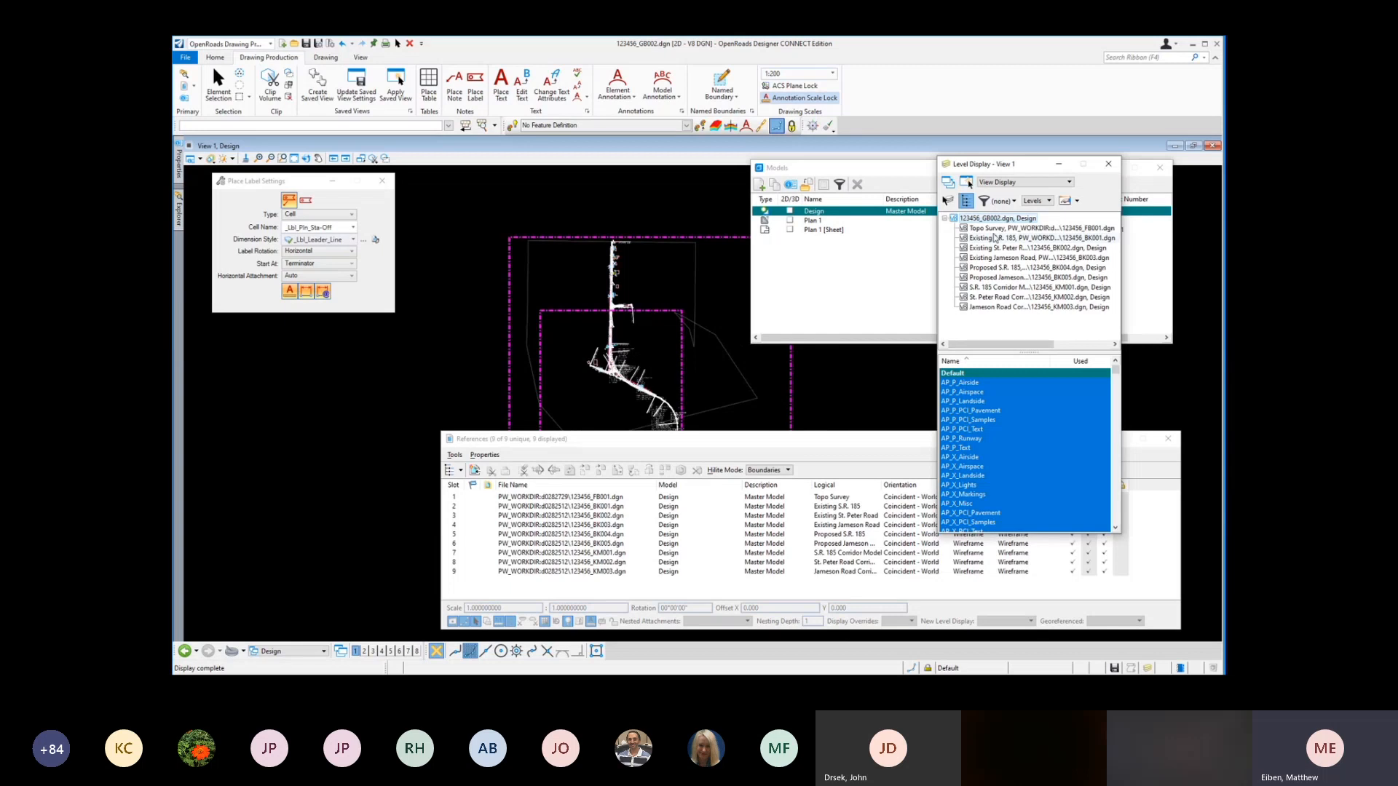
click(1001, 280)
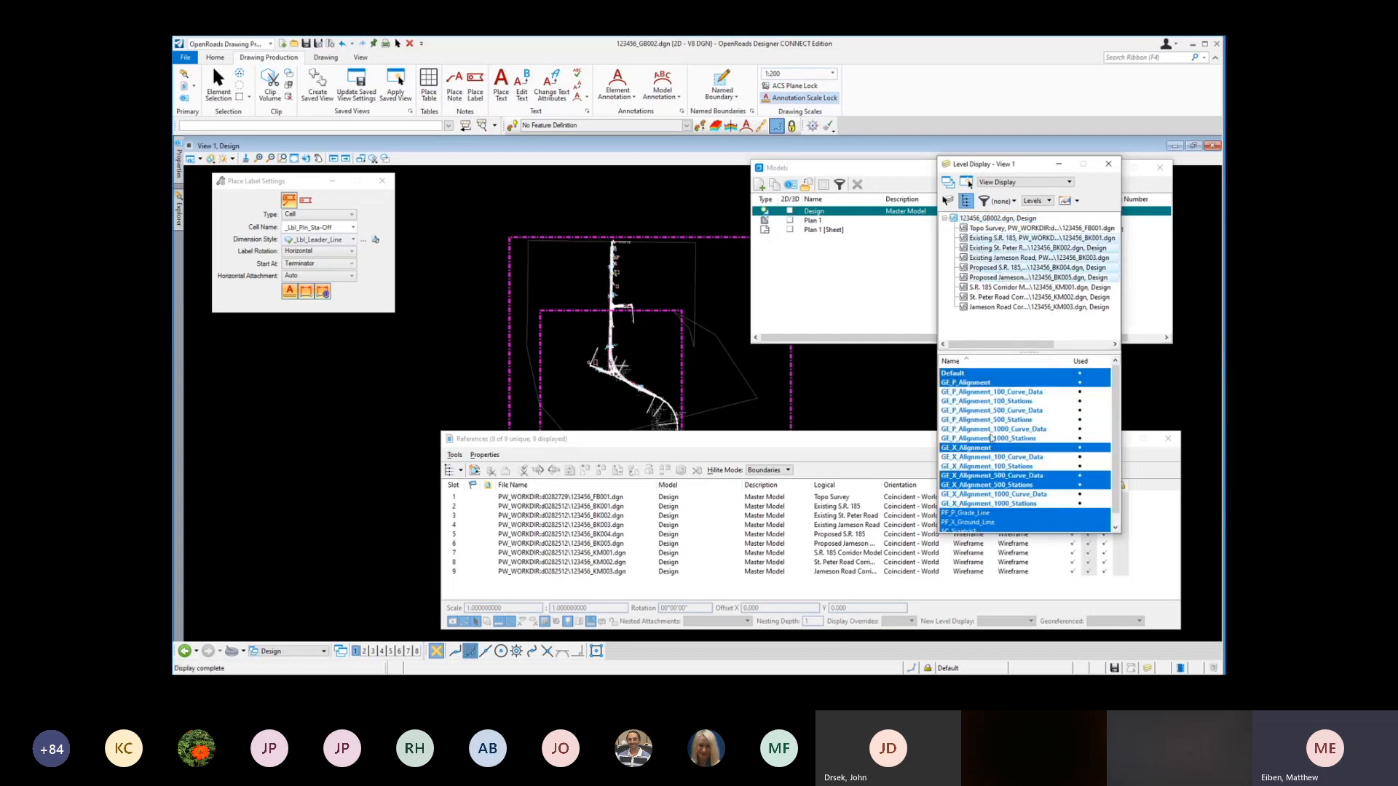
drag(994, 476, 996, 485)
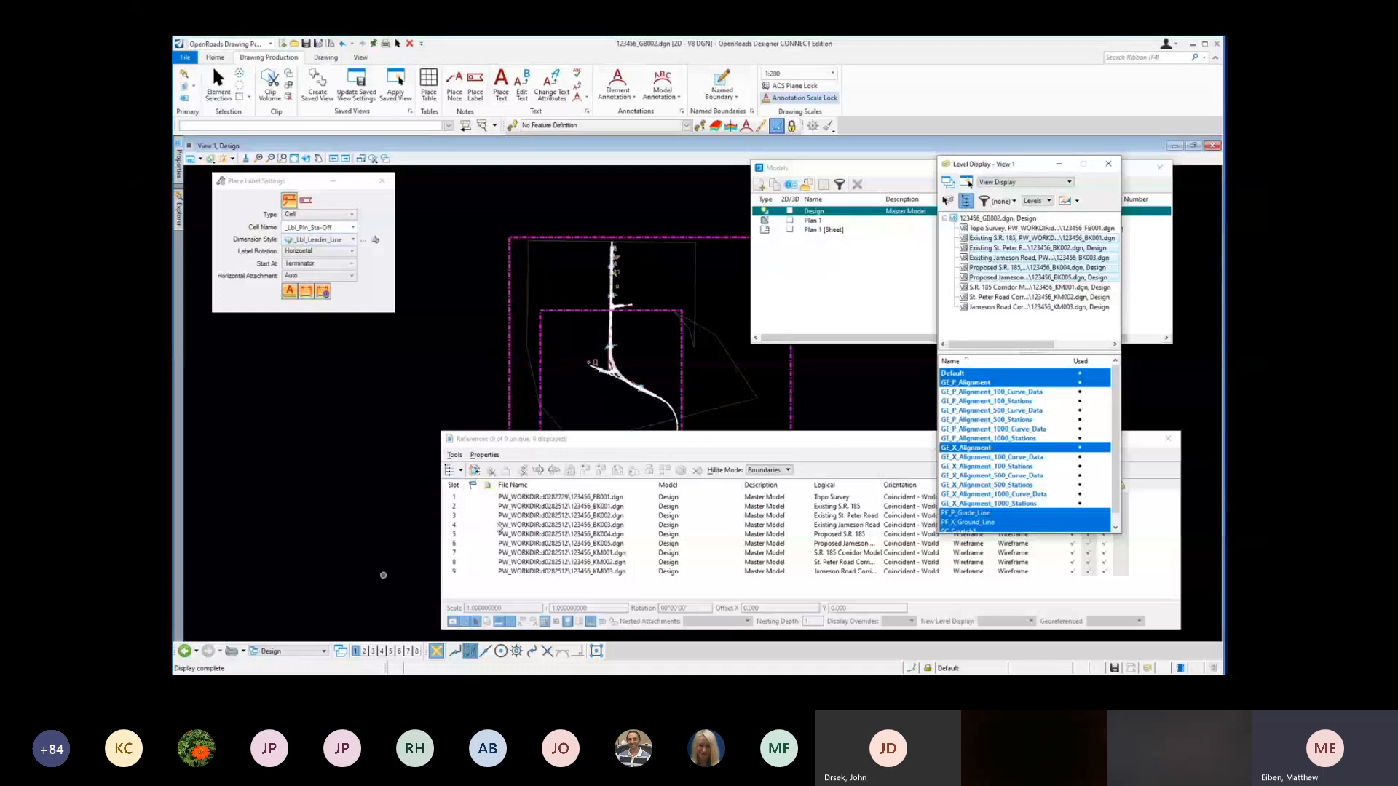
Step: Reactivate the Plan 1 drawing model and annotate its alignments with Element Annotation, adding stationing and curve data
double_click(834, 221)
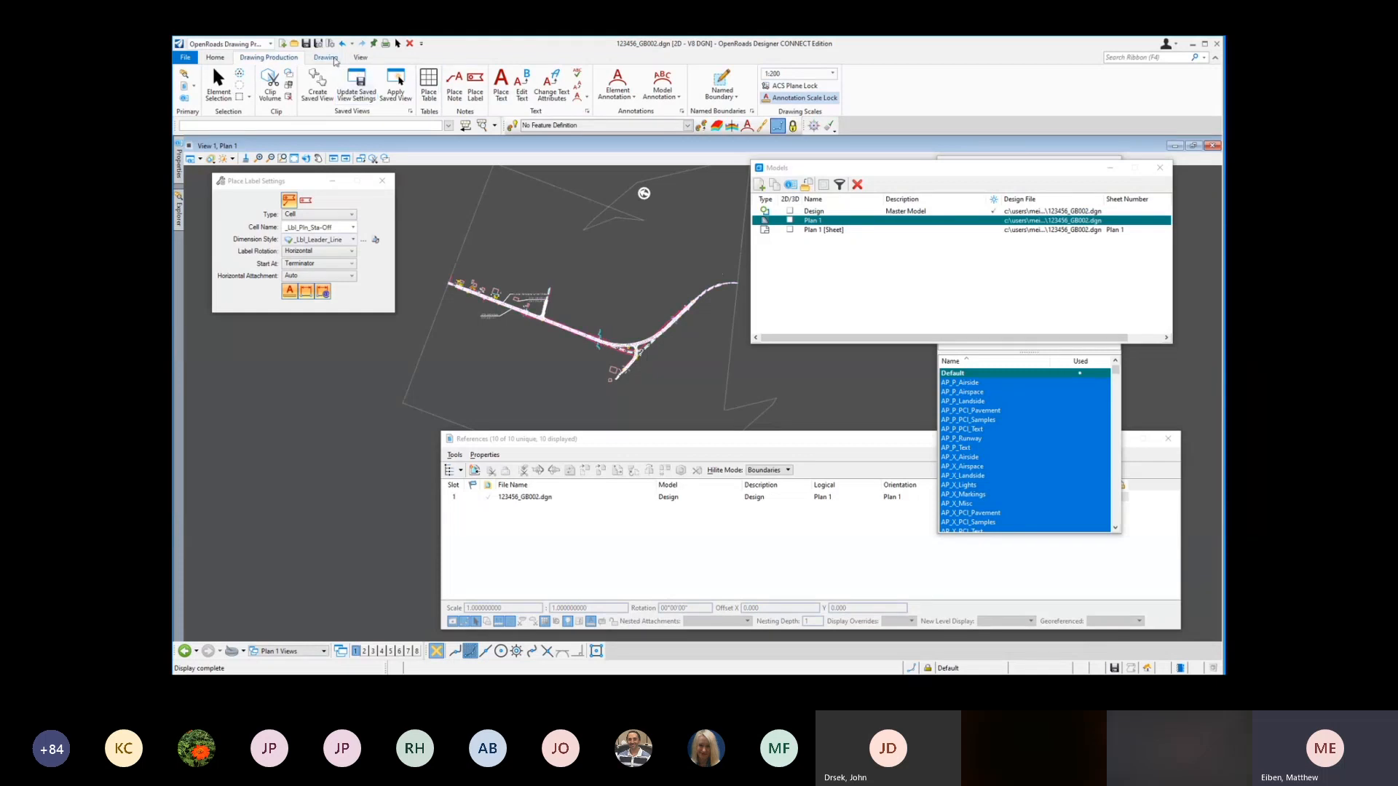
click(620, 83)
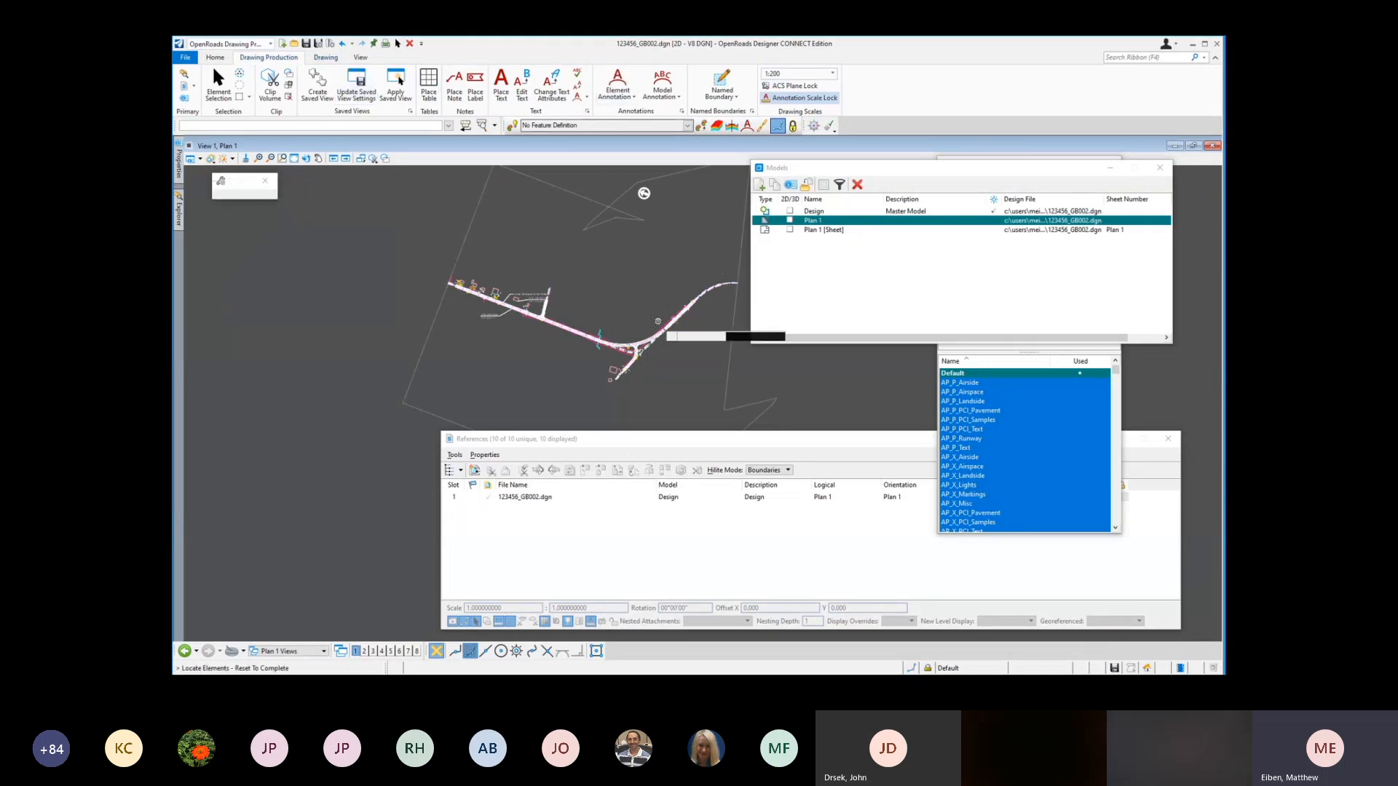
scroll(644, 353, up, 5)
scroll(635, 347, up, 3)
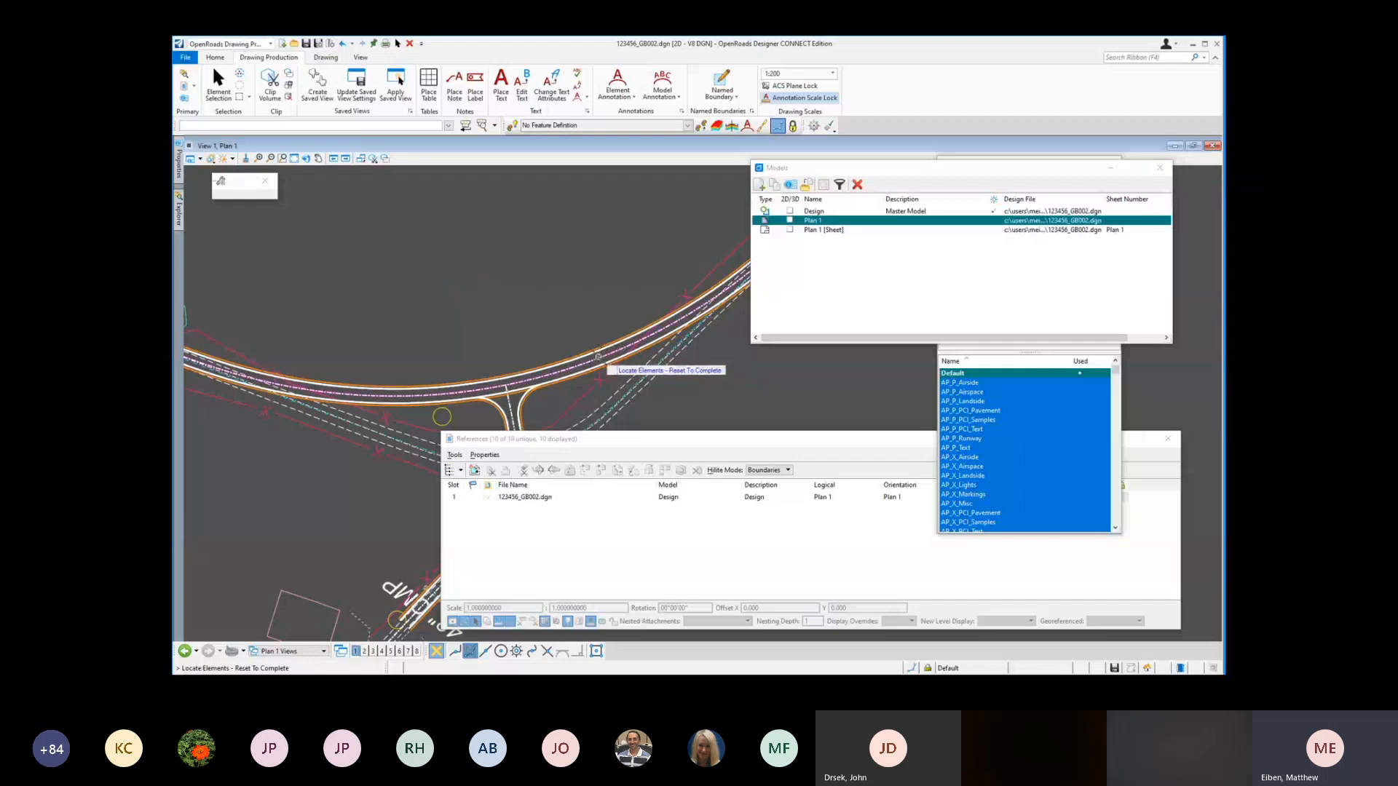
right_click(568, 314)
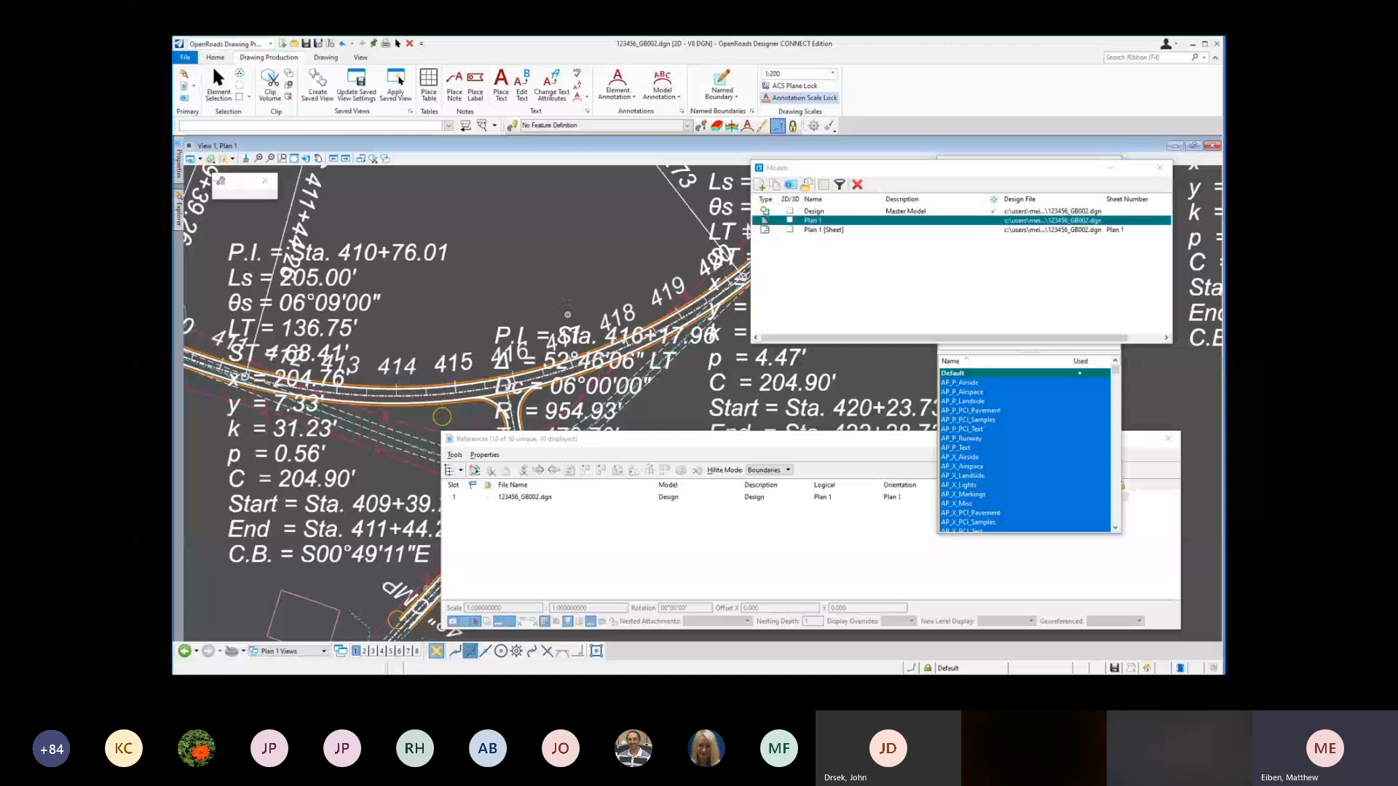
scroll(598, 287, down, 1)
scroll(588, 278, down, 3)
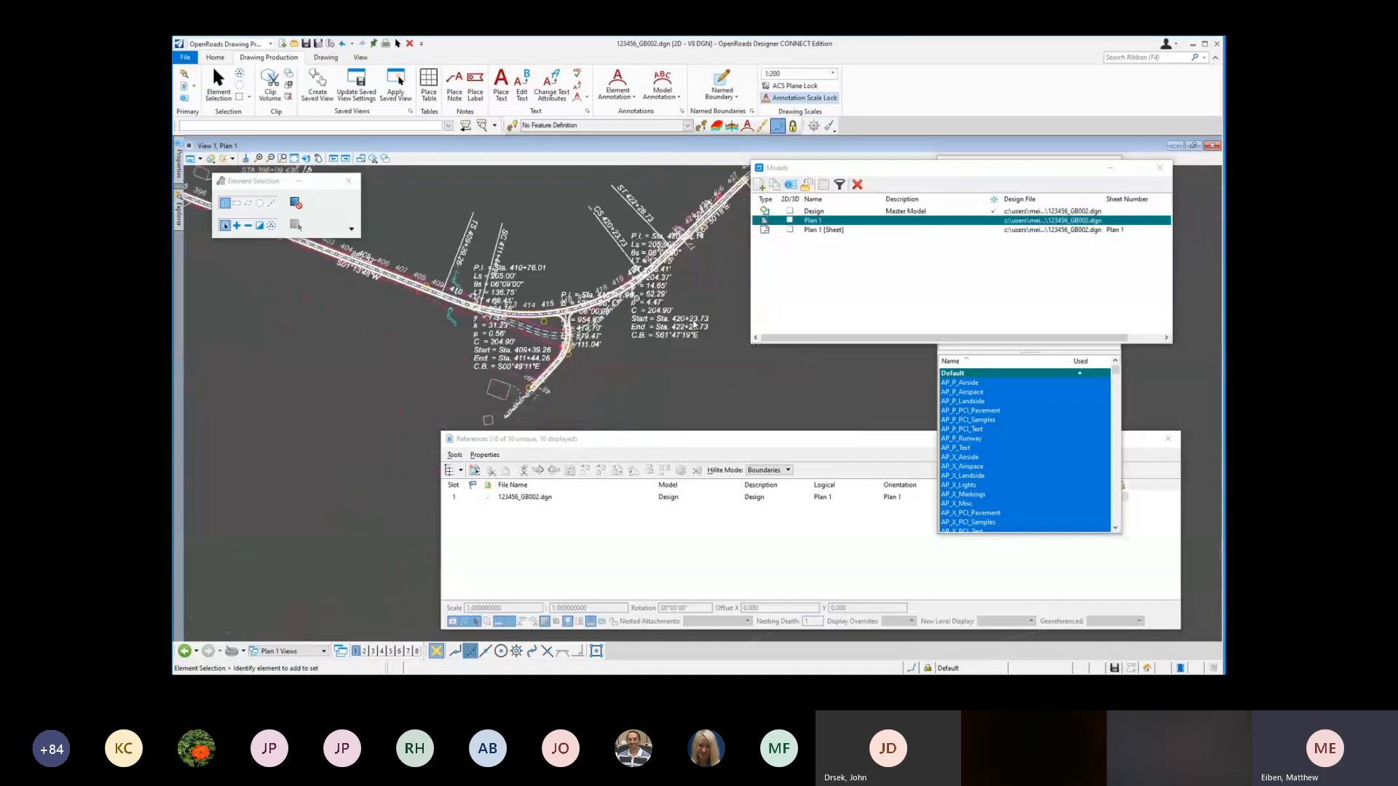
Step: Turn off the GE_P_Alignment 100 and 1000 Curve_Data and Stations levels in the Plan 1 model, leaving the 500 levels displayed
click(1001, 356)
click(993, 229)
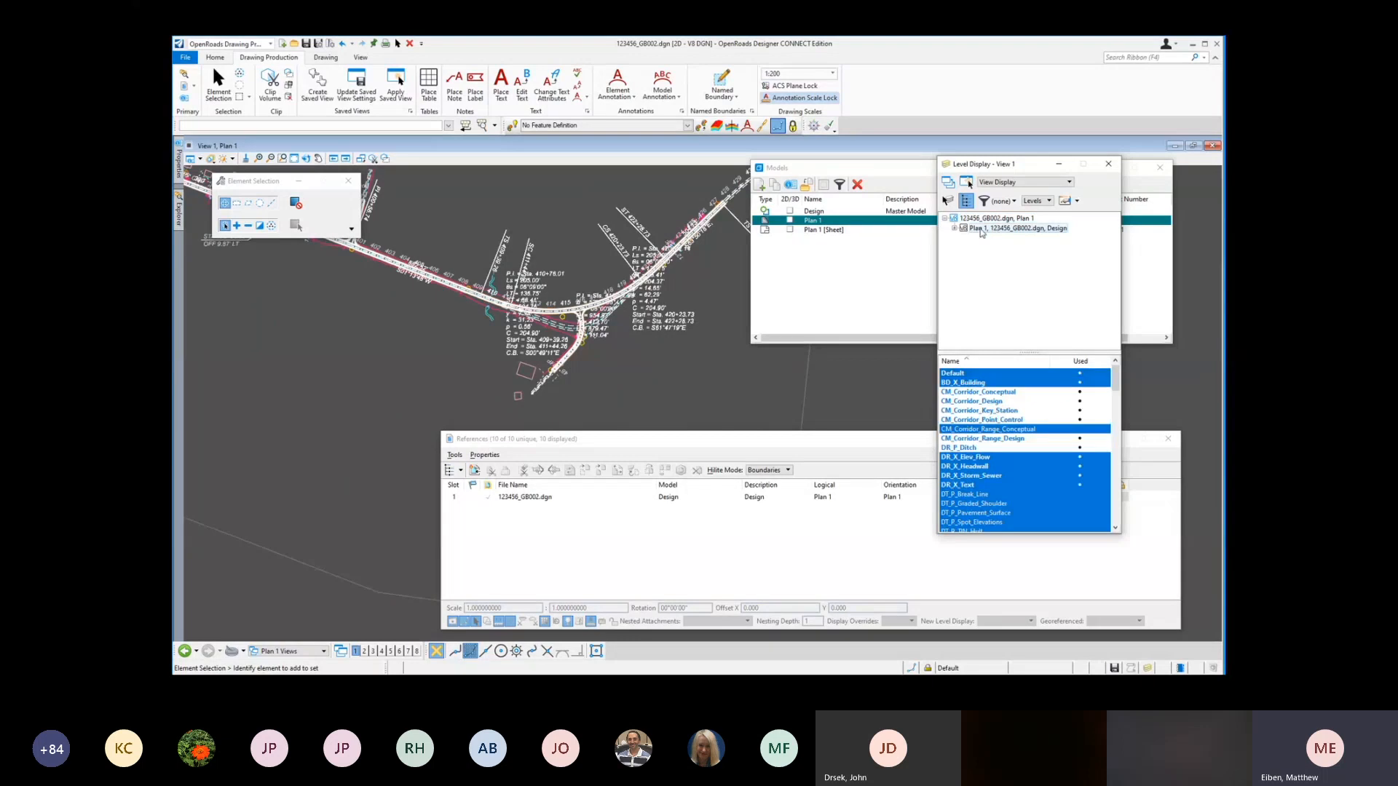
click(971, 219)
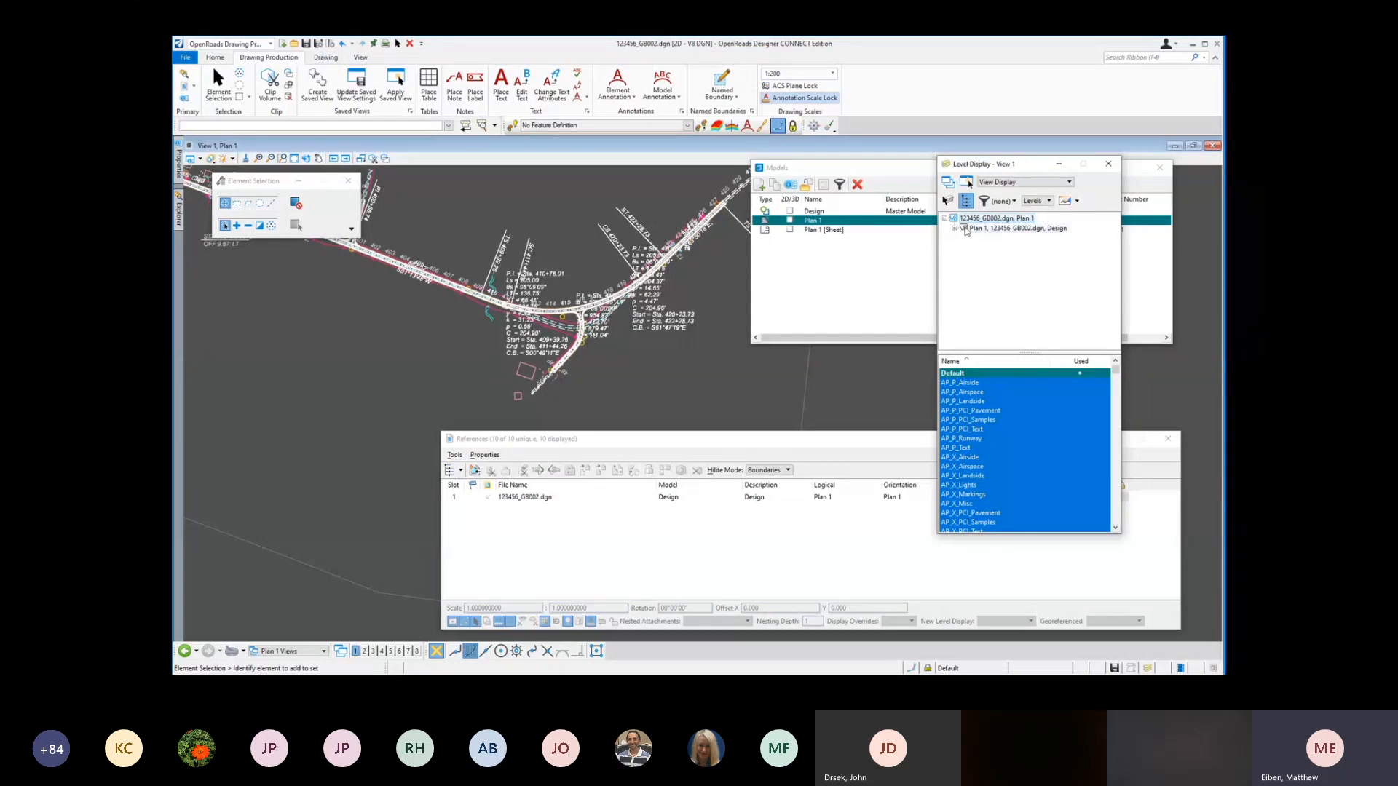
click(1079, 361)
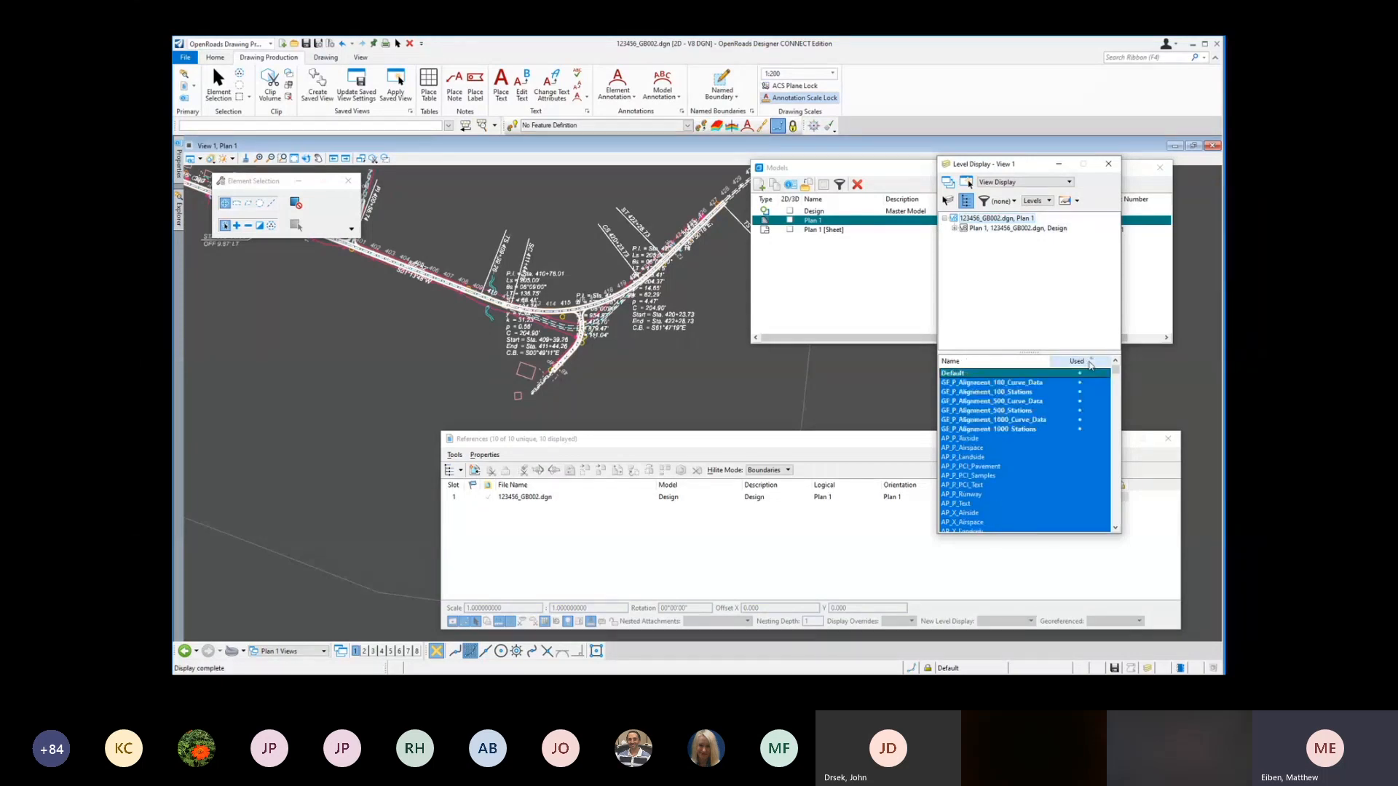
mouse_move(1017, 385)
mouse_down()
mouse_move(1013, 429)
mouse_move(1013, 412)
mouse_up()
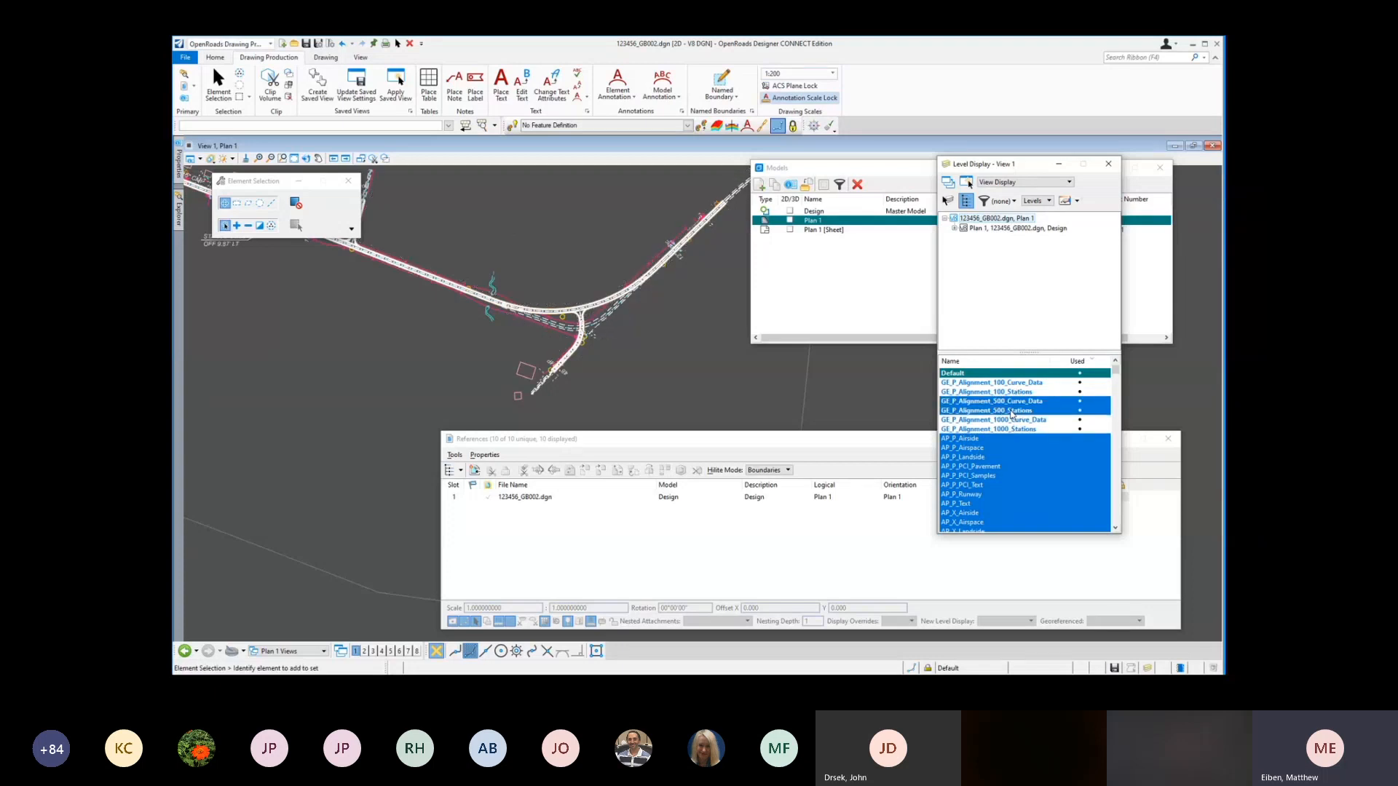
Step: Move the curve data text blocks along the alignment into a row in the blank area below the road
scroll(637, 294, down, 4)
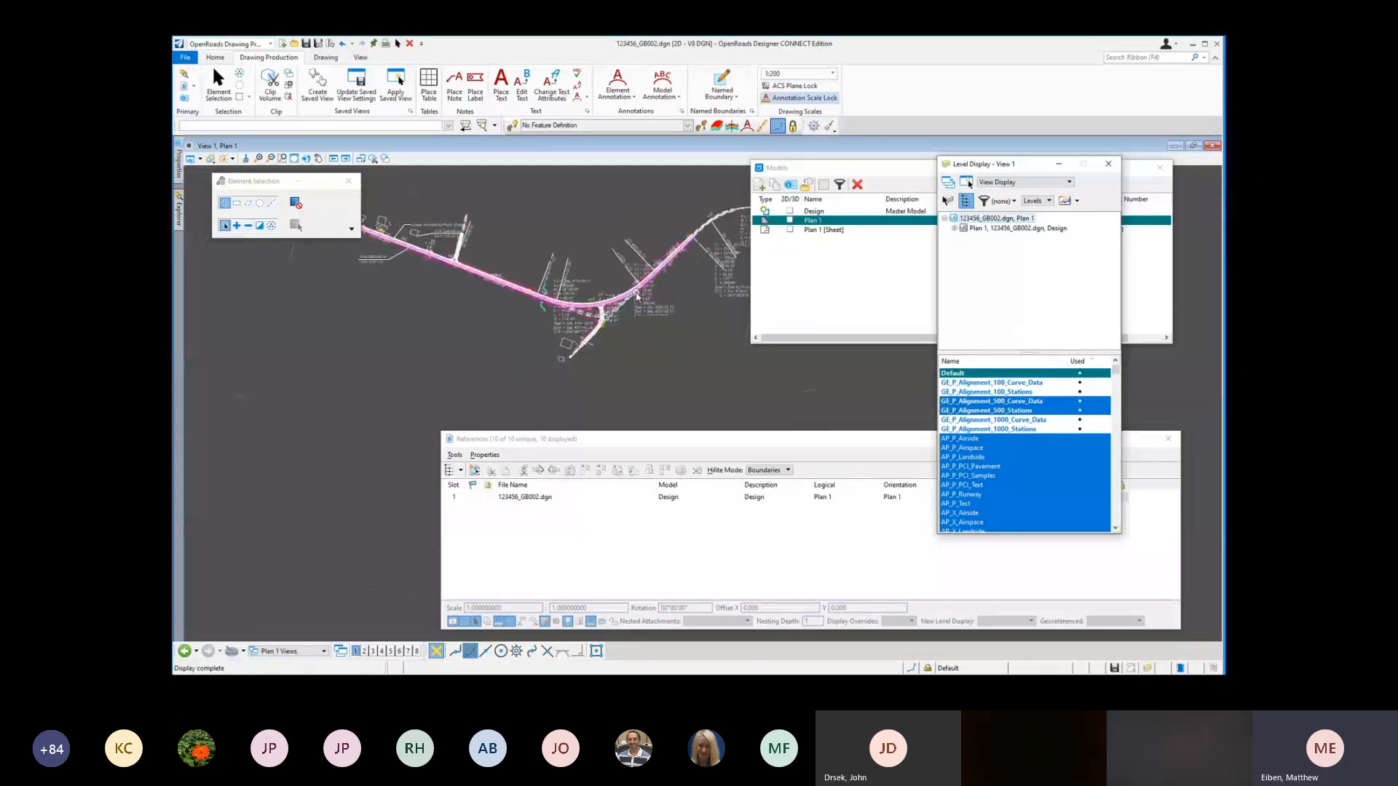
click(322, 125)
text(m)
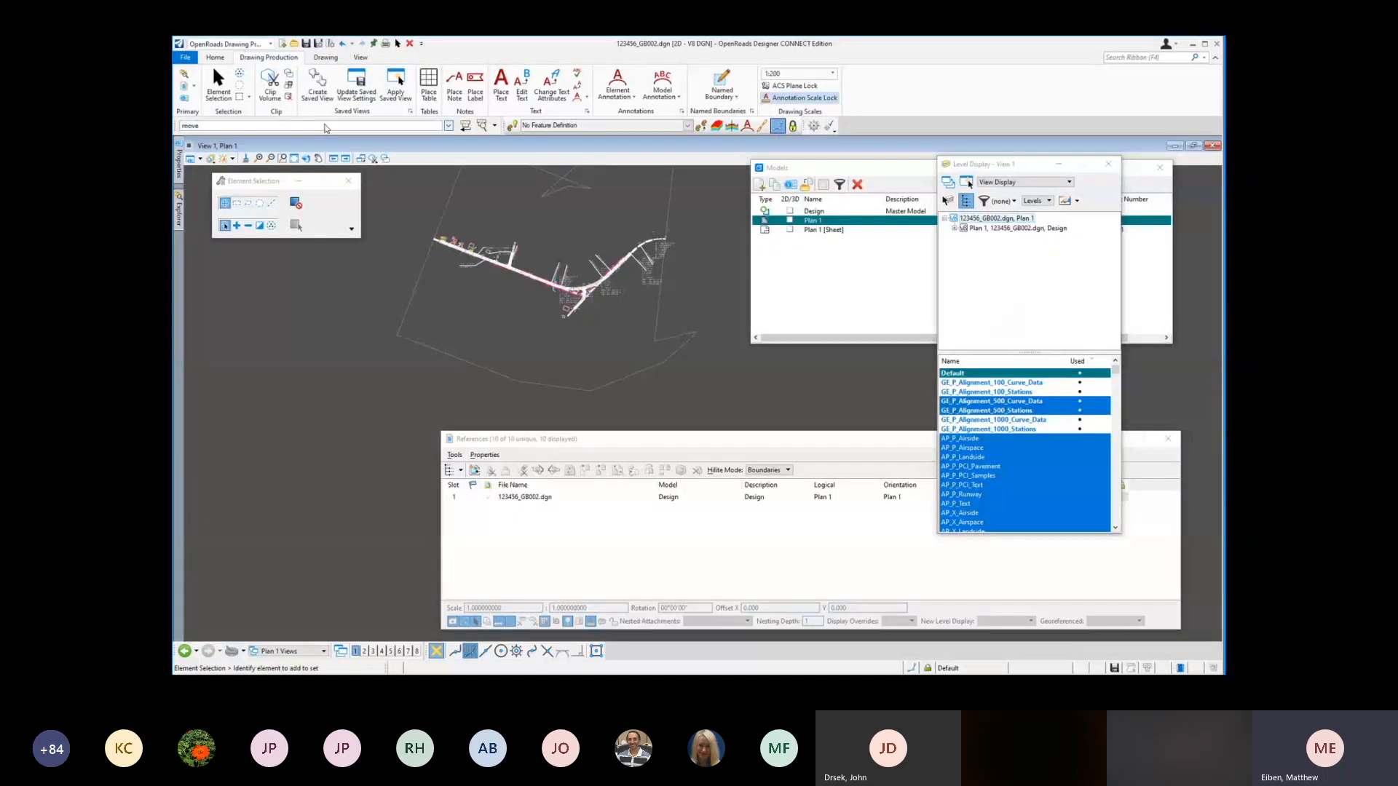
text(ove)
key(Return)
scroll(572, 306, up, 2)
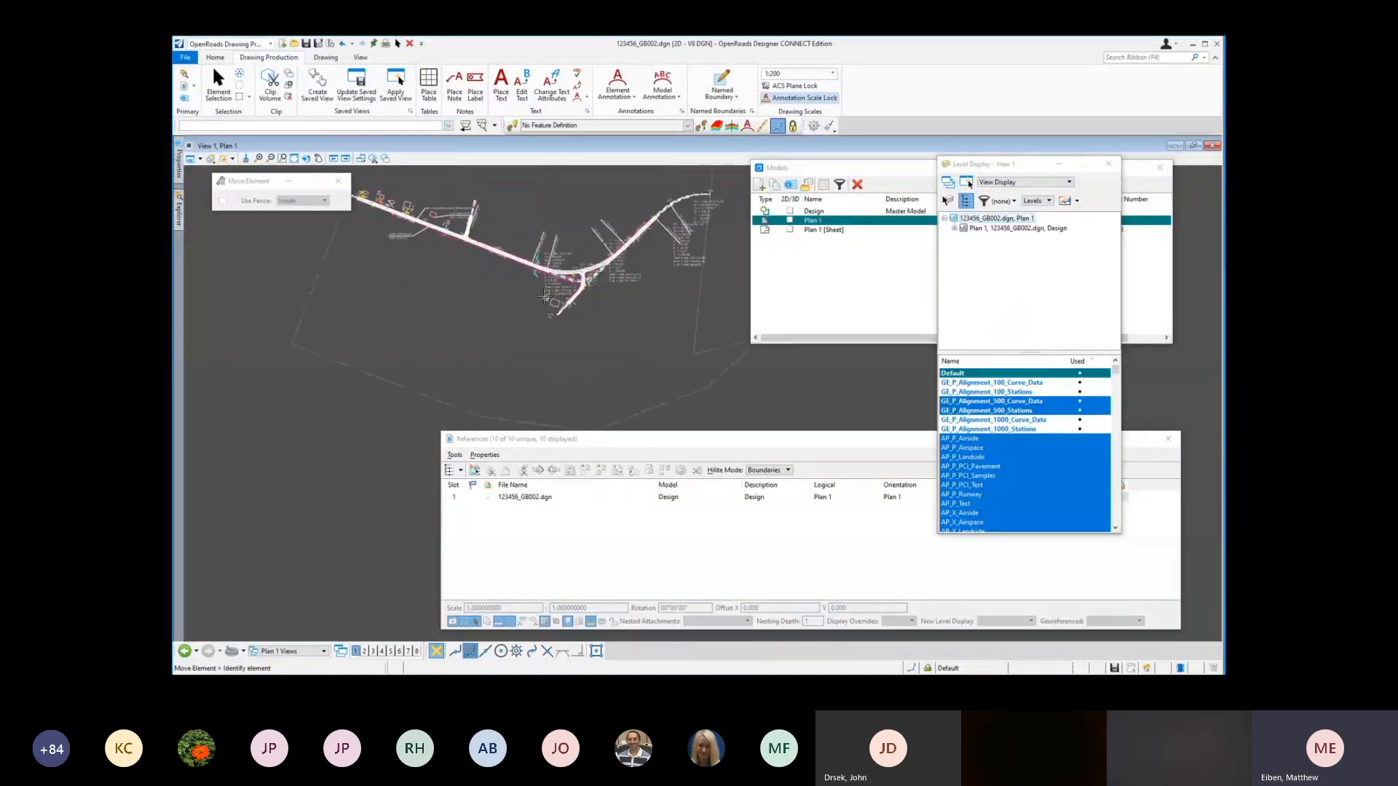
click(468, 351)
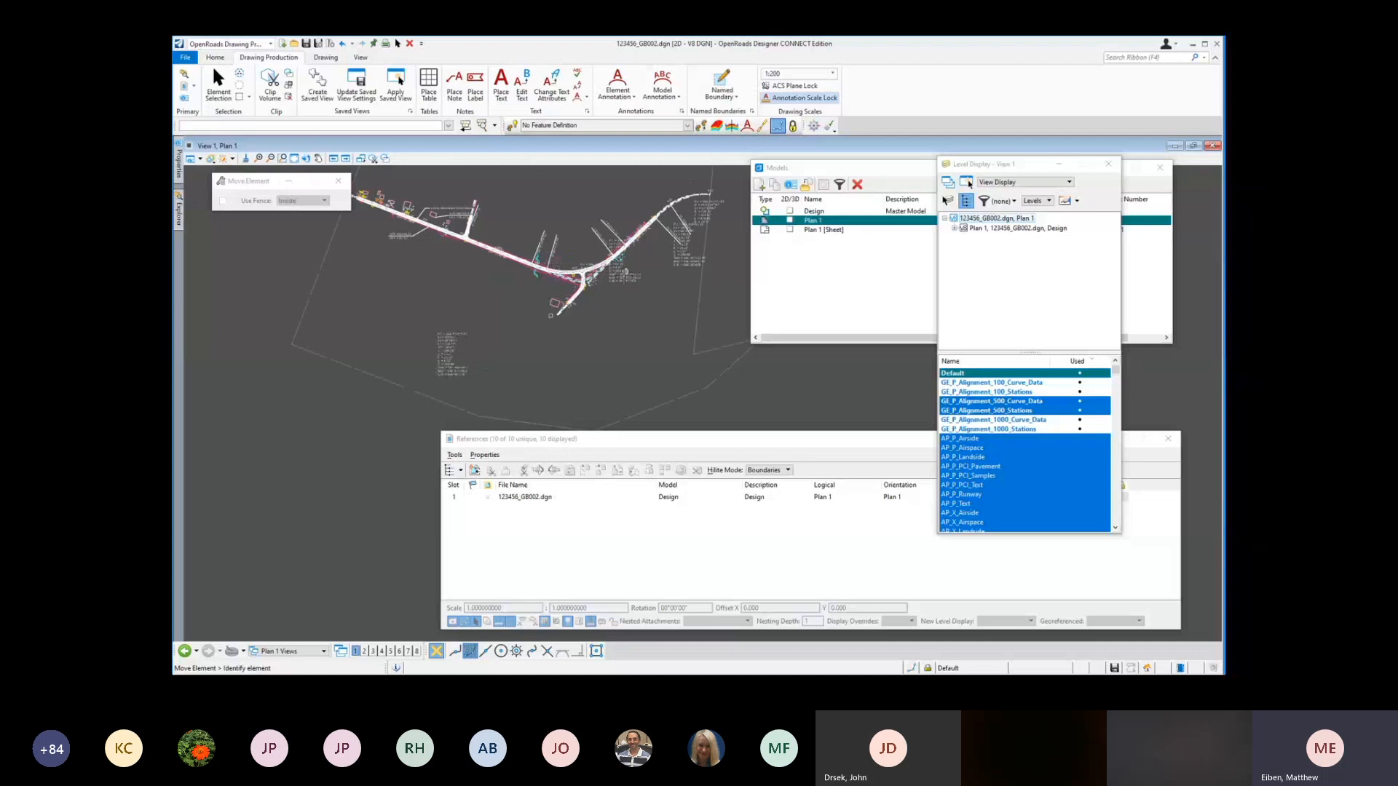
click(455, 353)
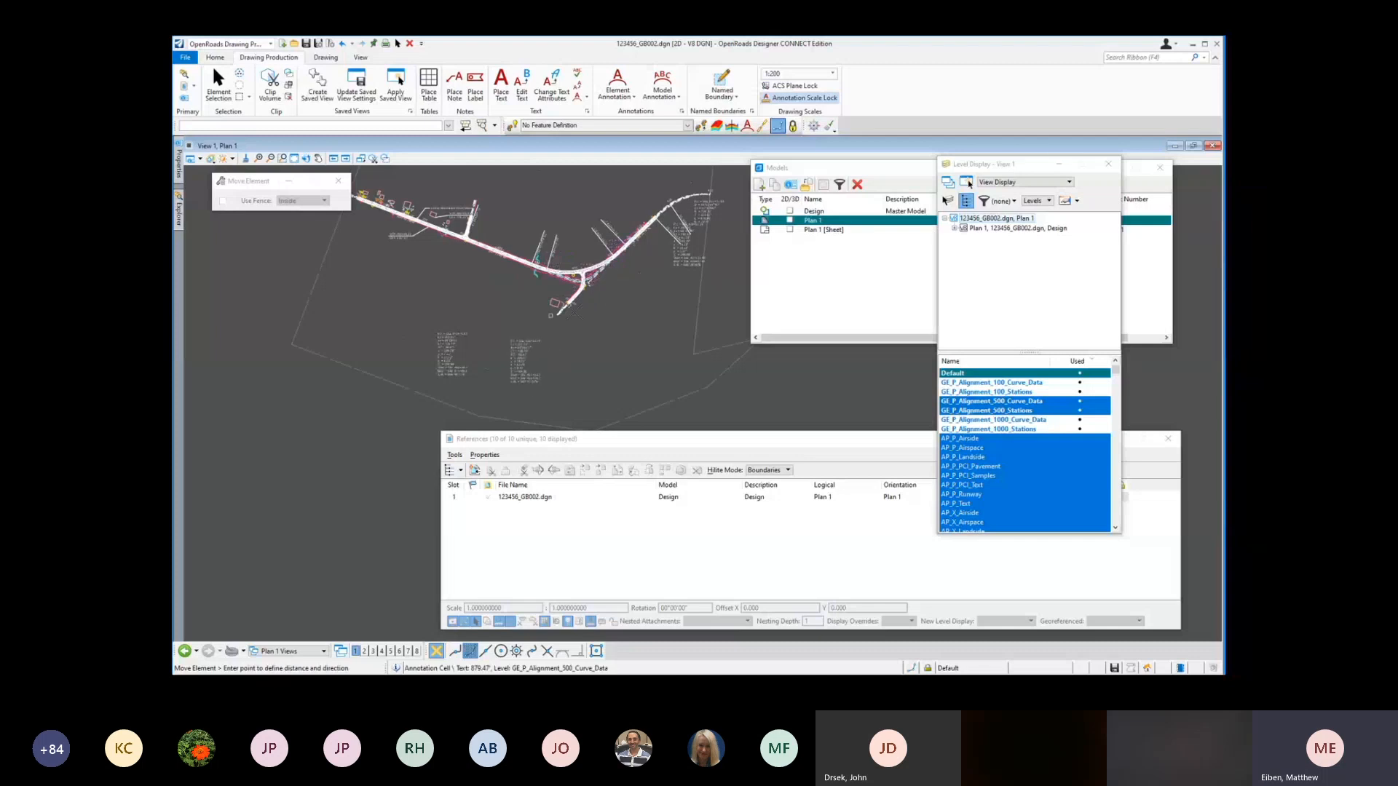
click(490, 344)
click(687, 256)
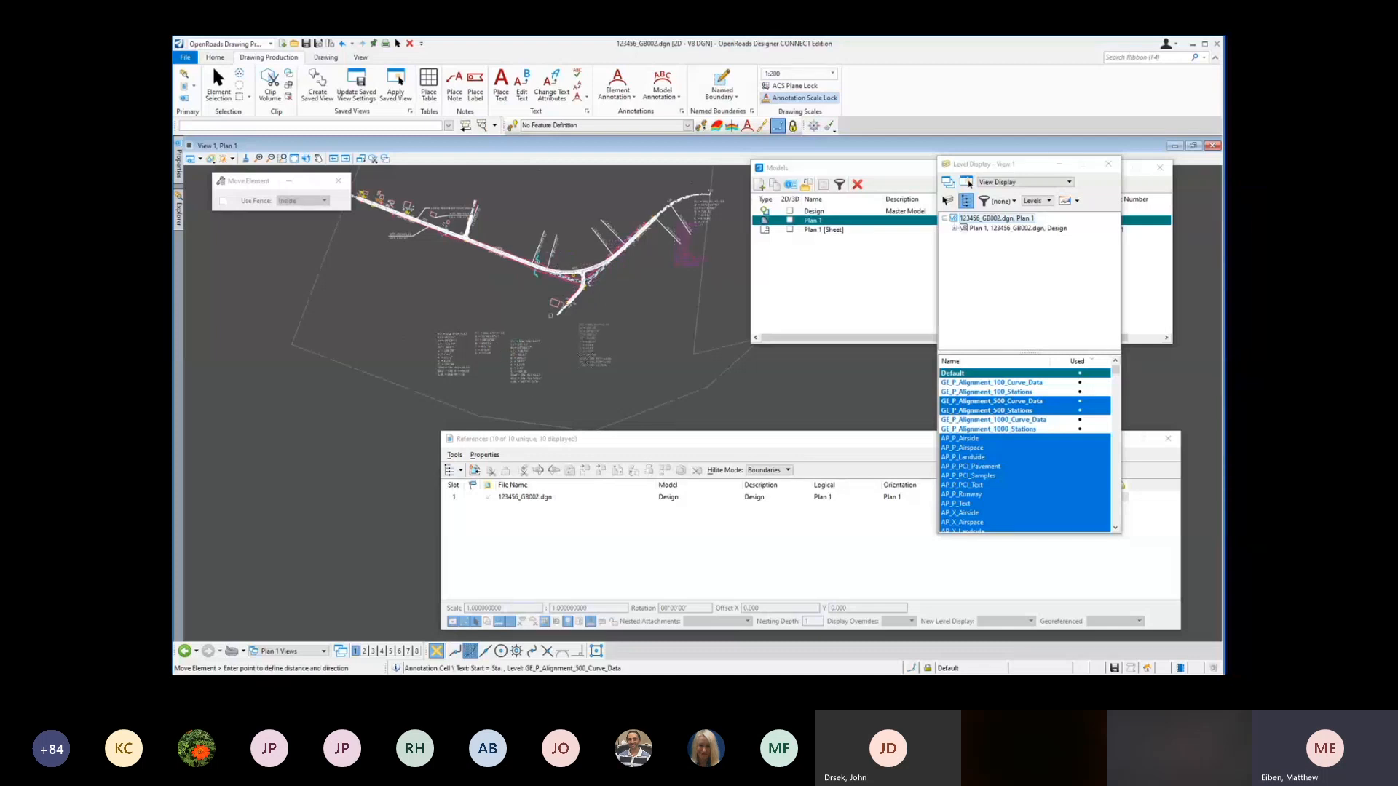
click(571, 366)
click(704, 209)
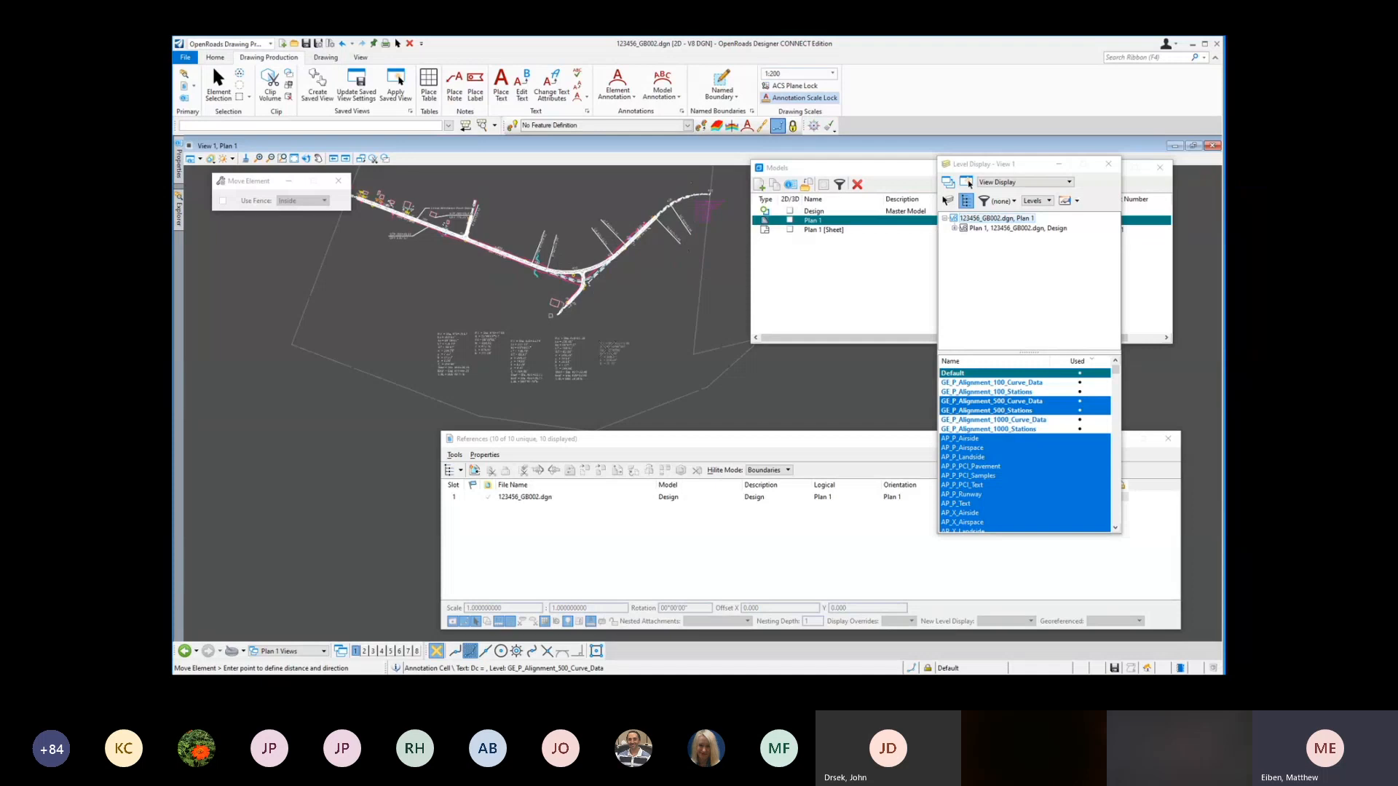
click(614, 359)
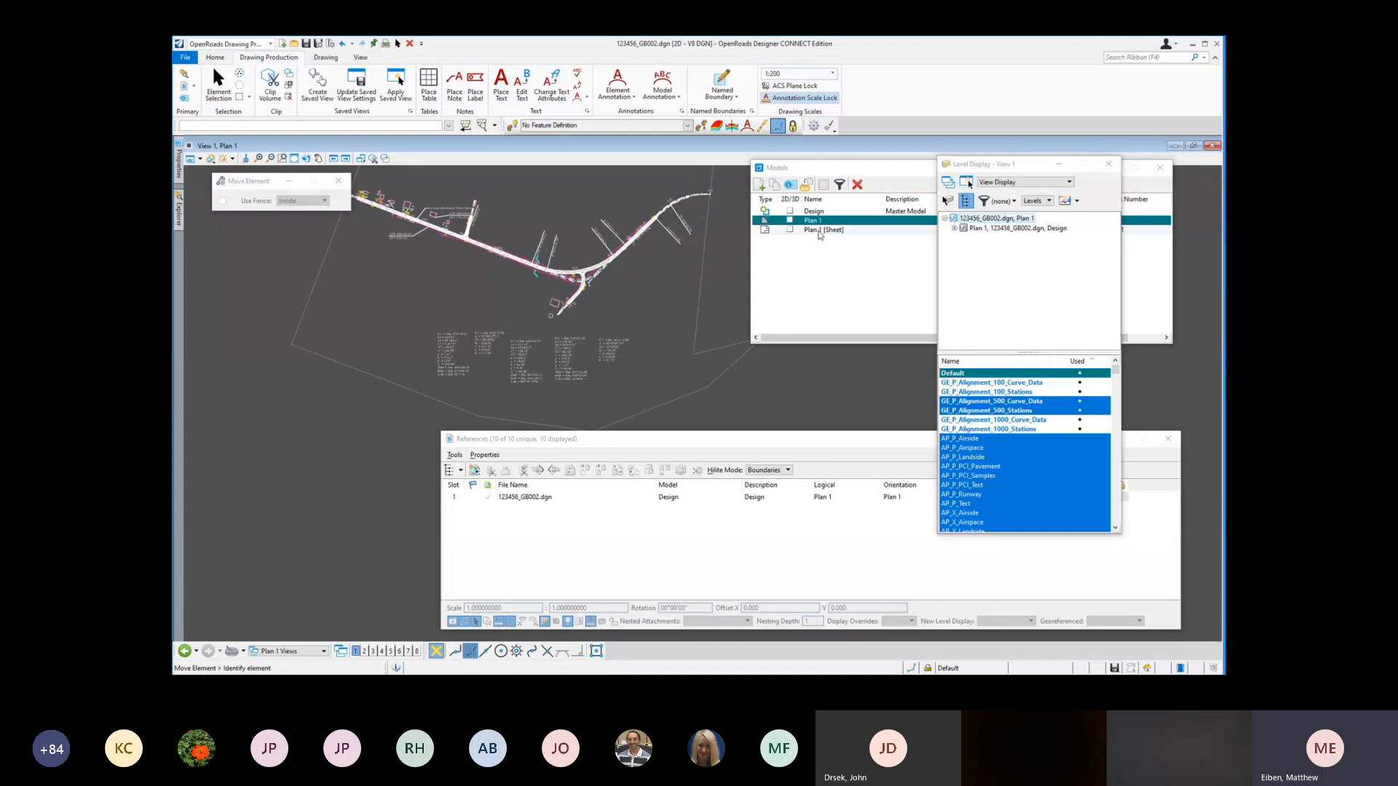
Step: Activate the Plan 1 [Sheet] model and examine the relocated curve data against the sheet border
double_click(820, 230)
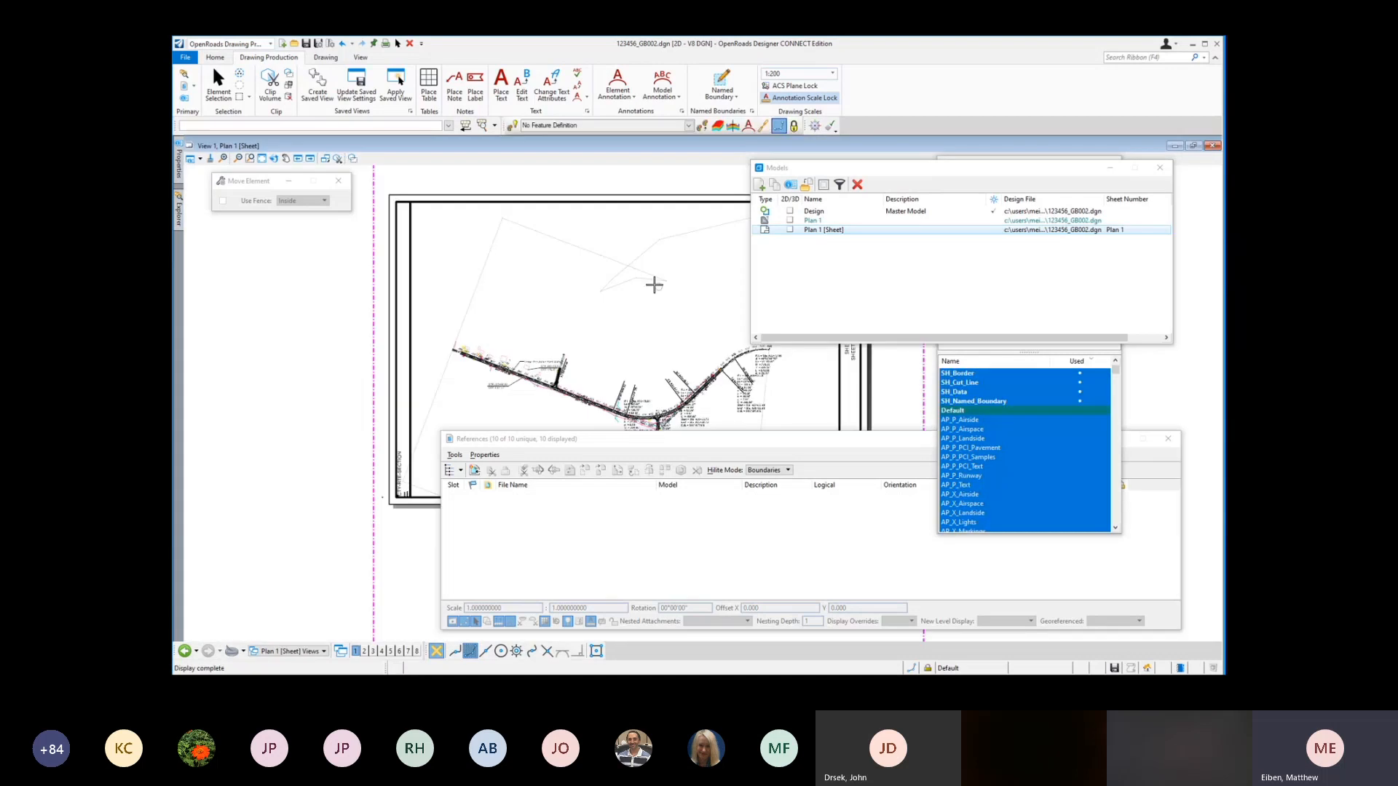
scroll(626, 258, down, 2)
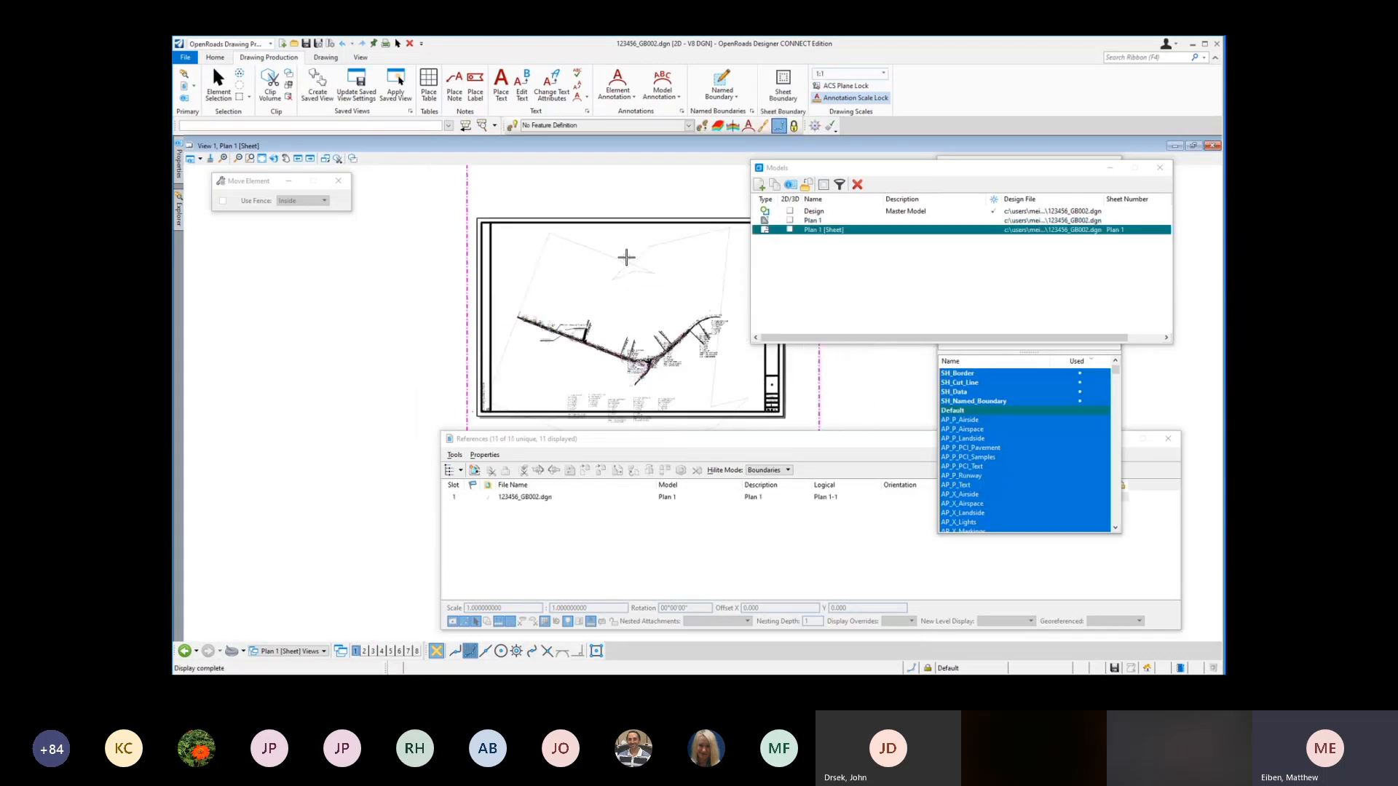
scroll(656, 412, up, 1)
scroll(555, 347, up, 1)
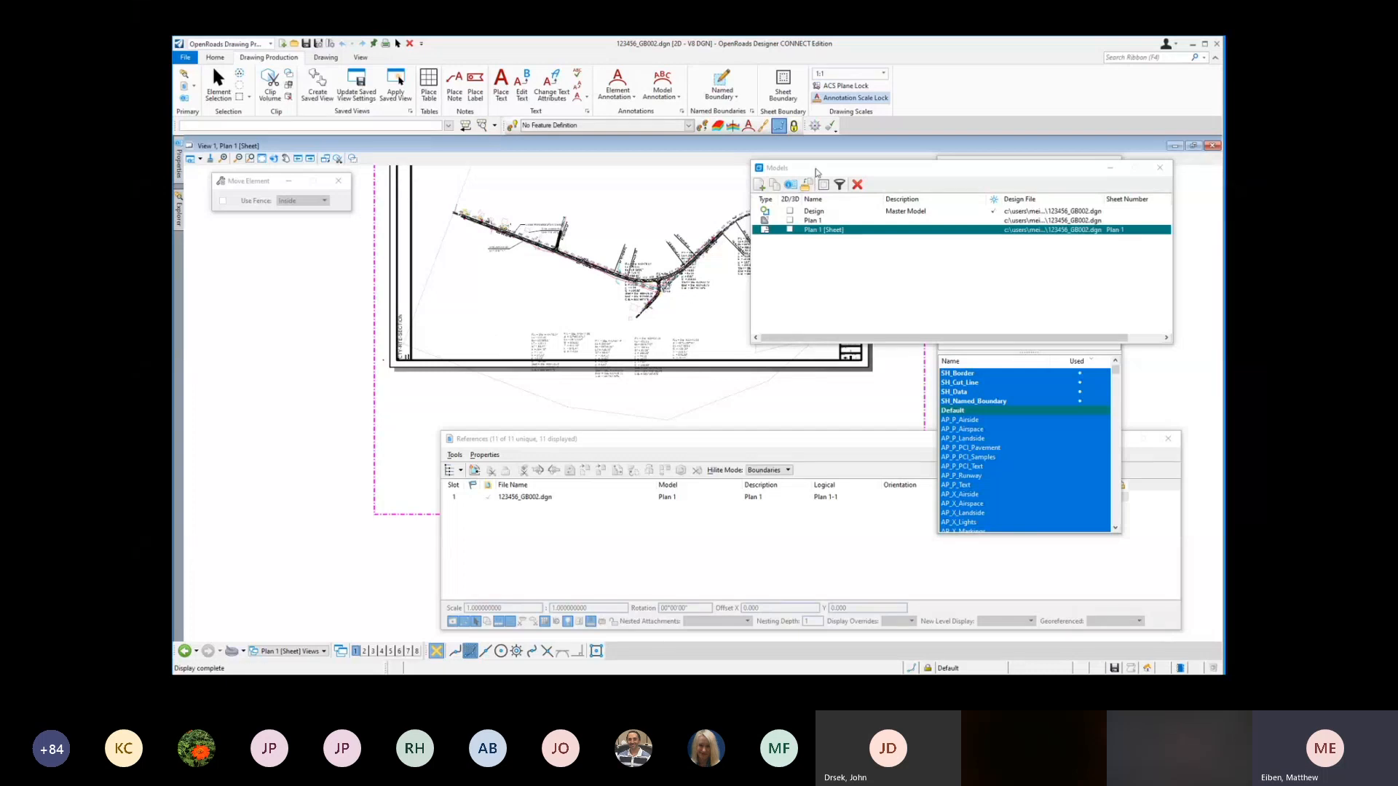
drag(815, 167, 856, 159)
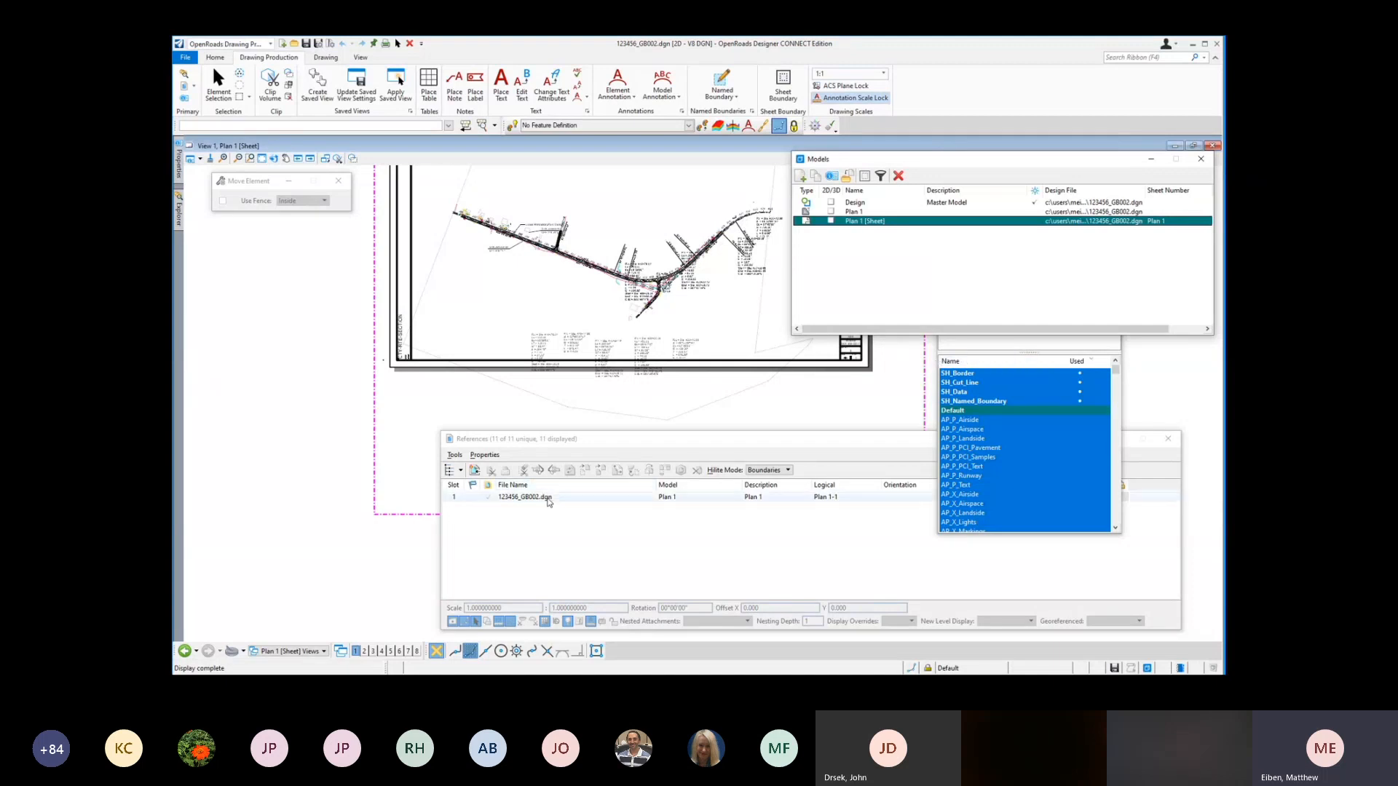
Step: Set the nested attachments of the sheet's Plan 1 reference to No Nesting
click(575, 497)
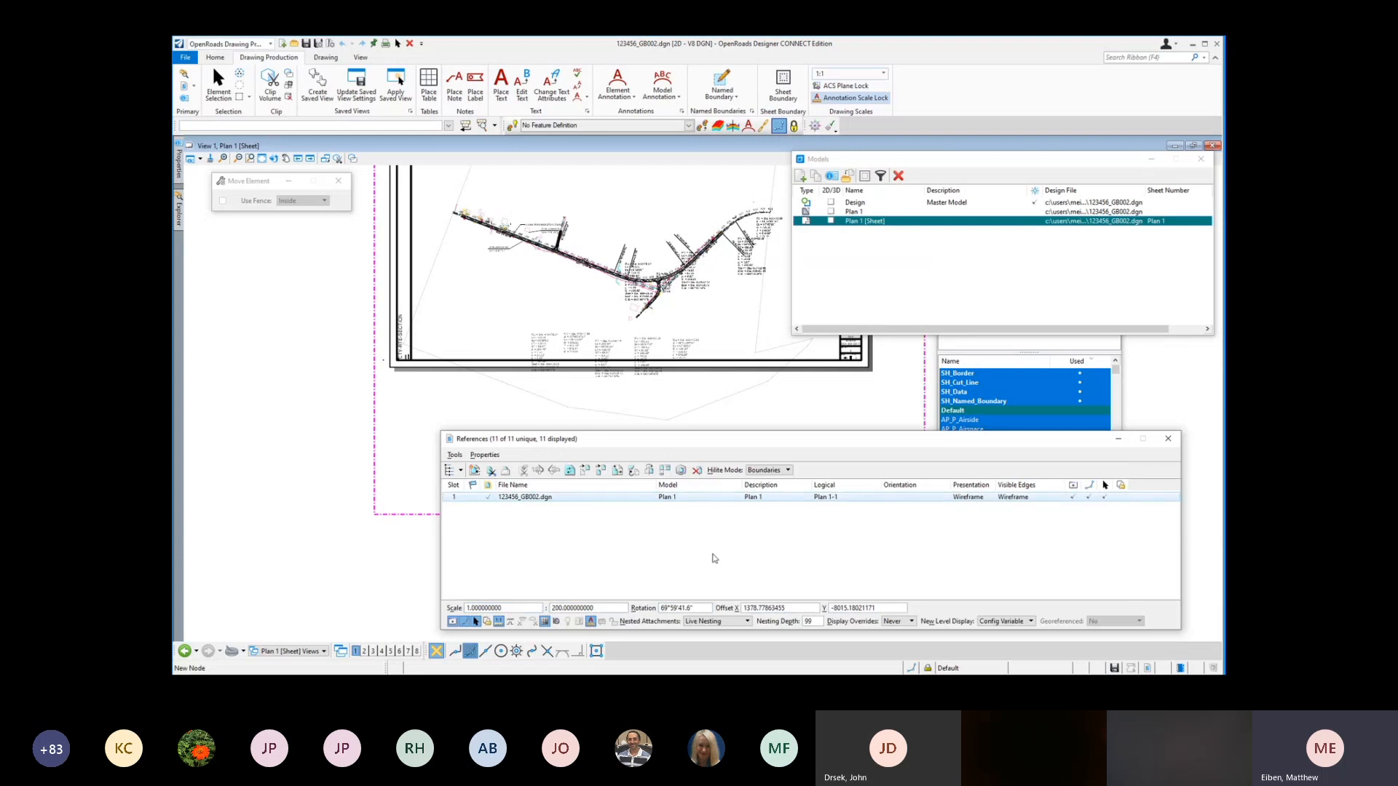
click(710, 623)
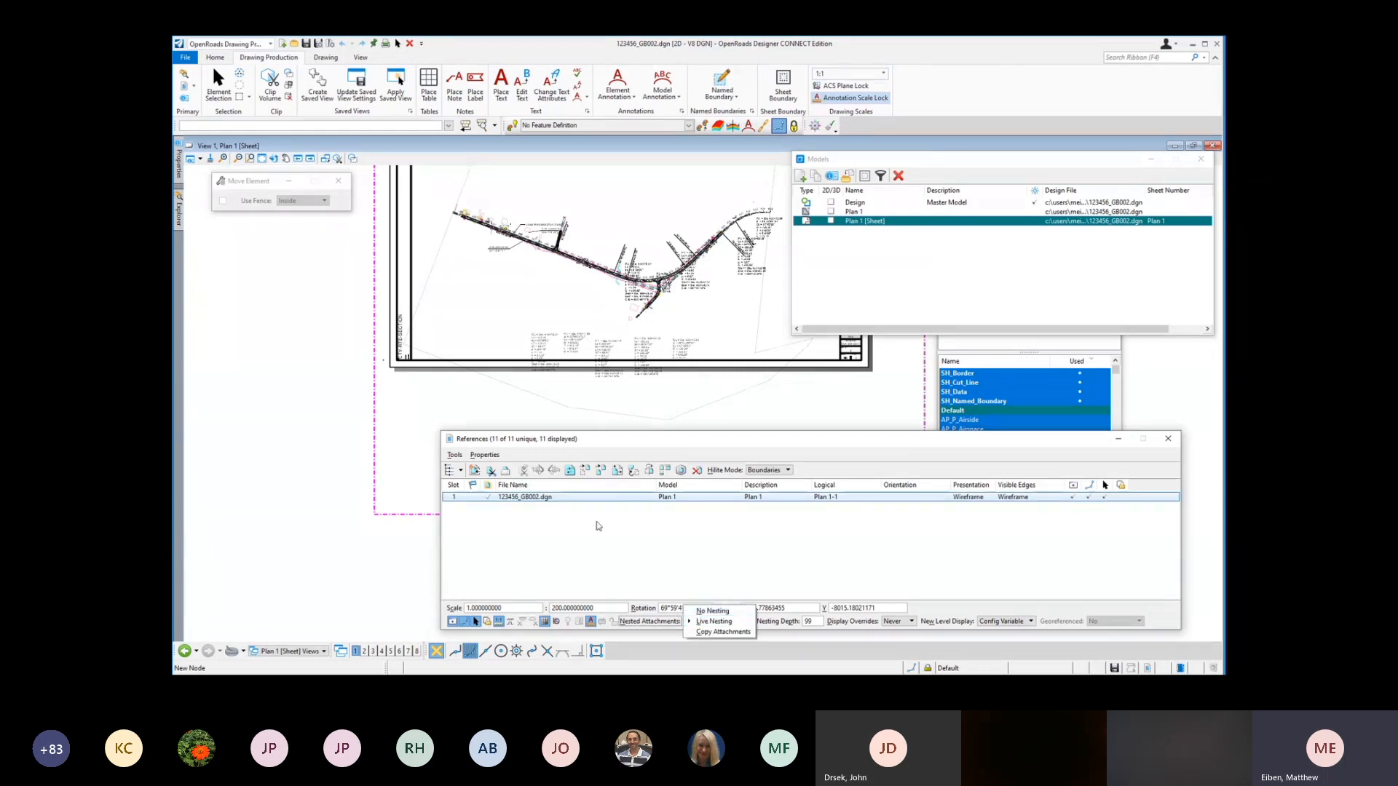
click(713, 611)
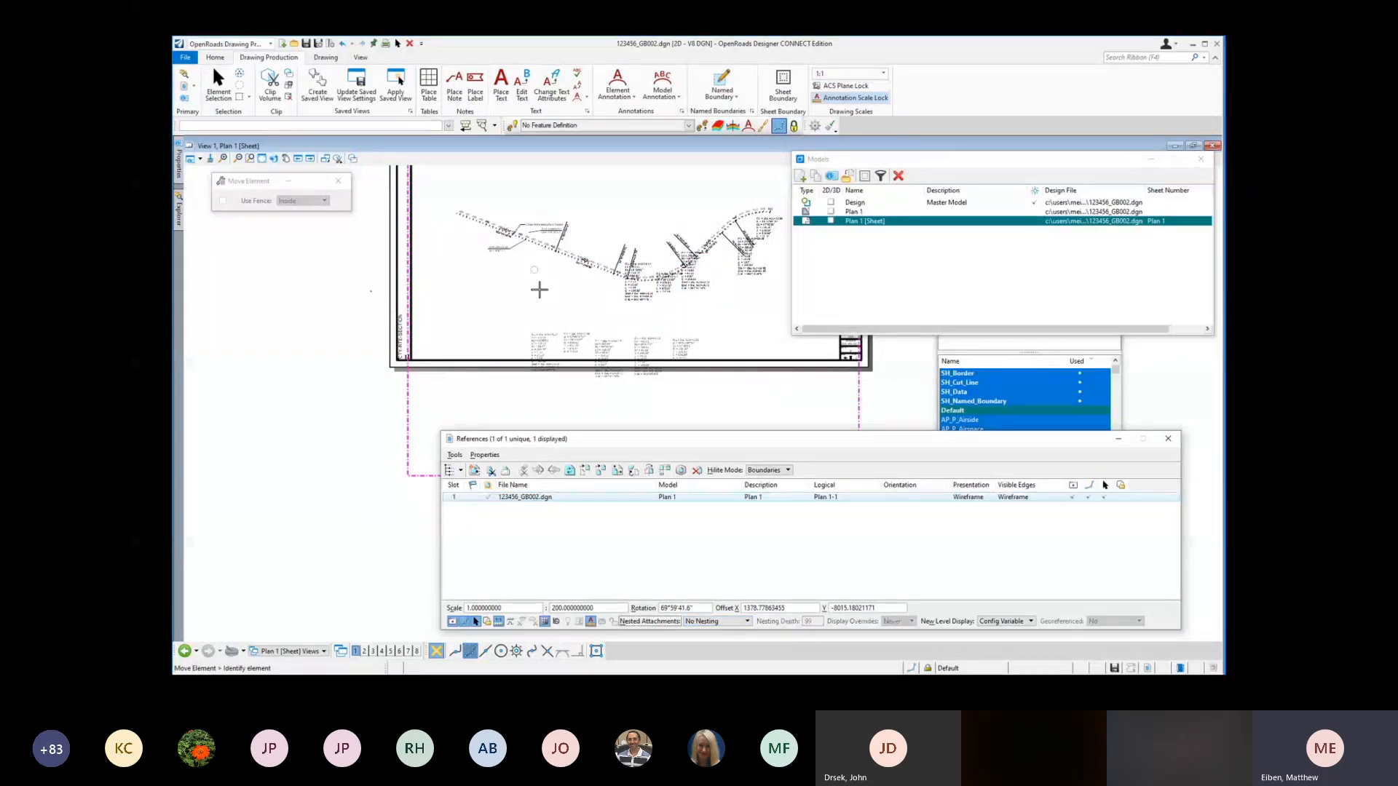
scroll(567, 380, down, 1)
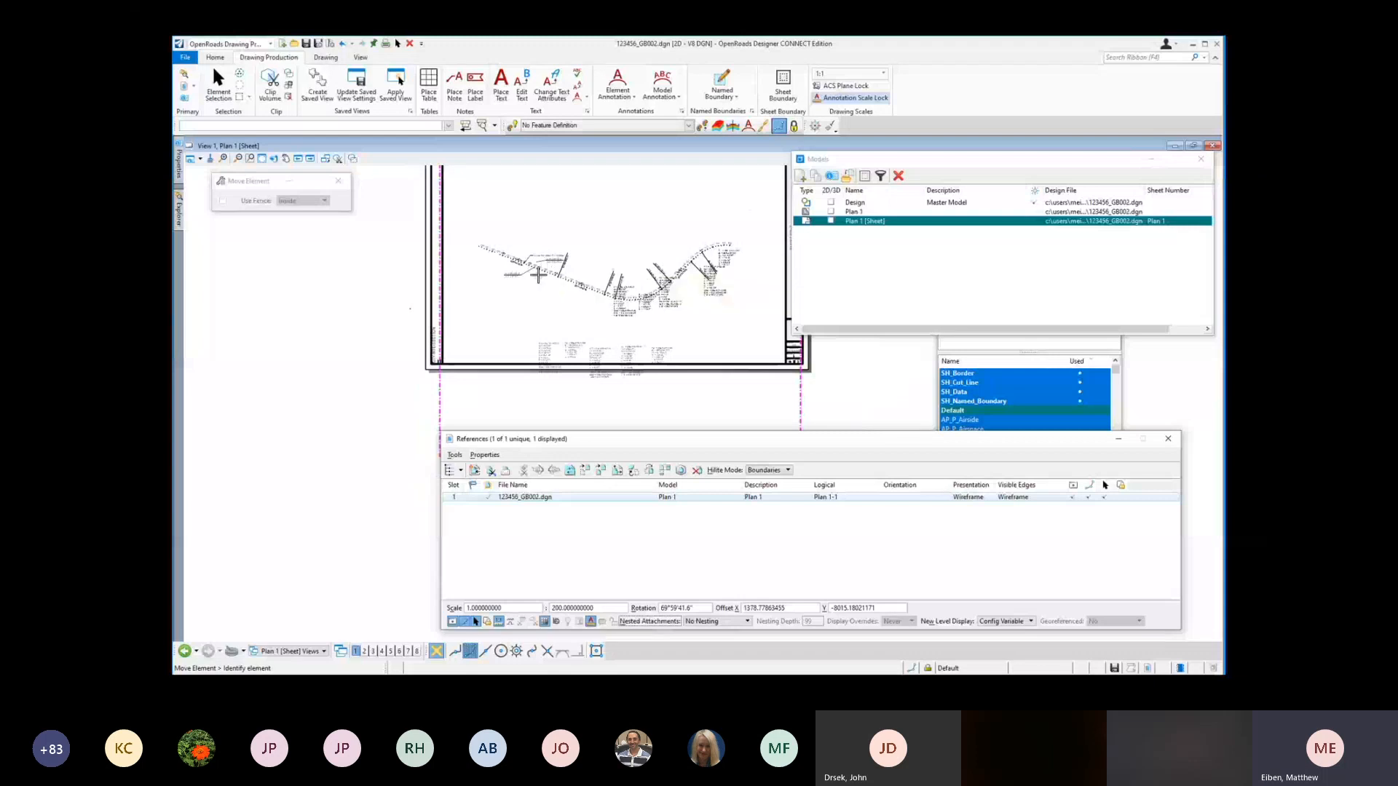
scroll(617, 327, up, 2)
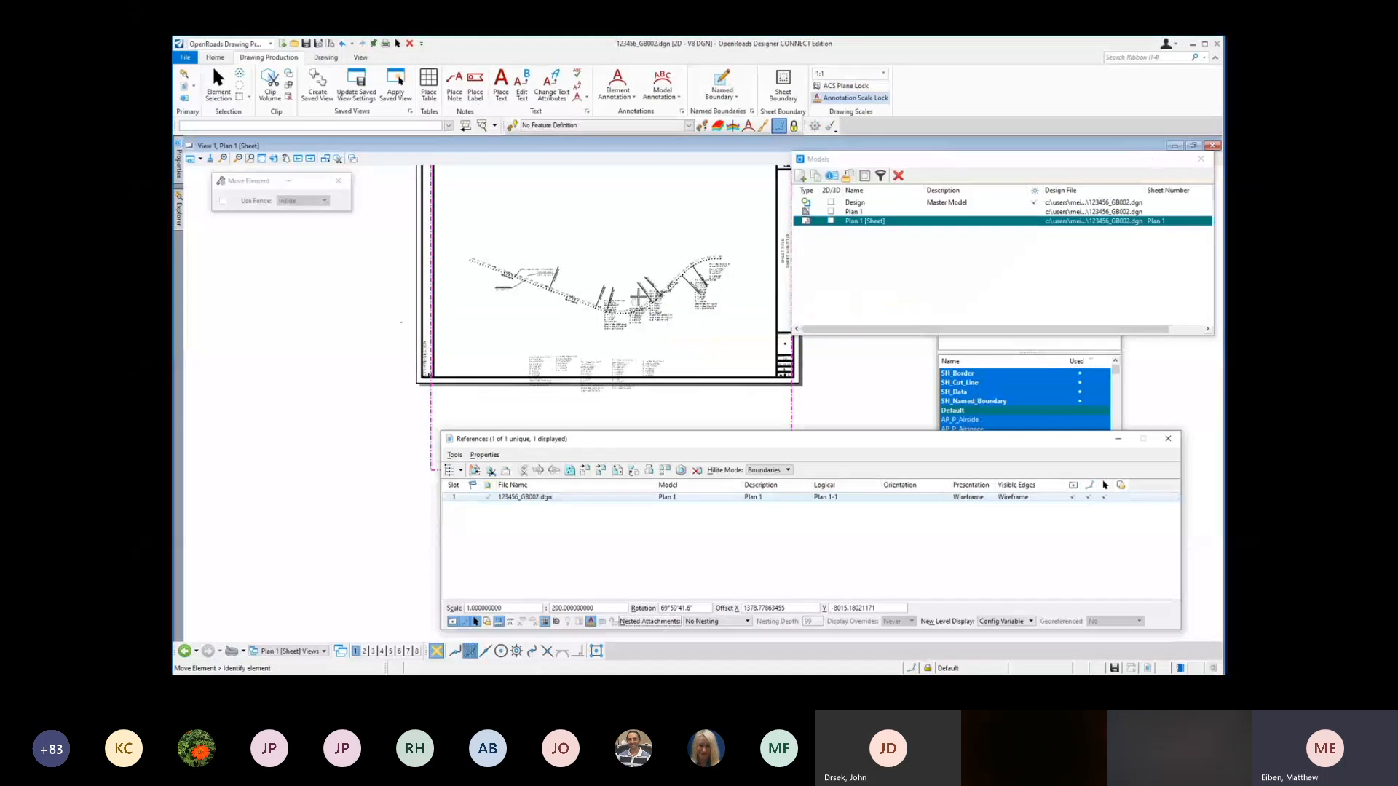
Step: Turn off the GE_P_Alignment 100 and 1000 Curve_Data and Stations levels of the Plan 1-1 reference in the sheet
click(980, 350)
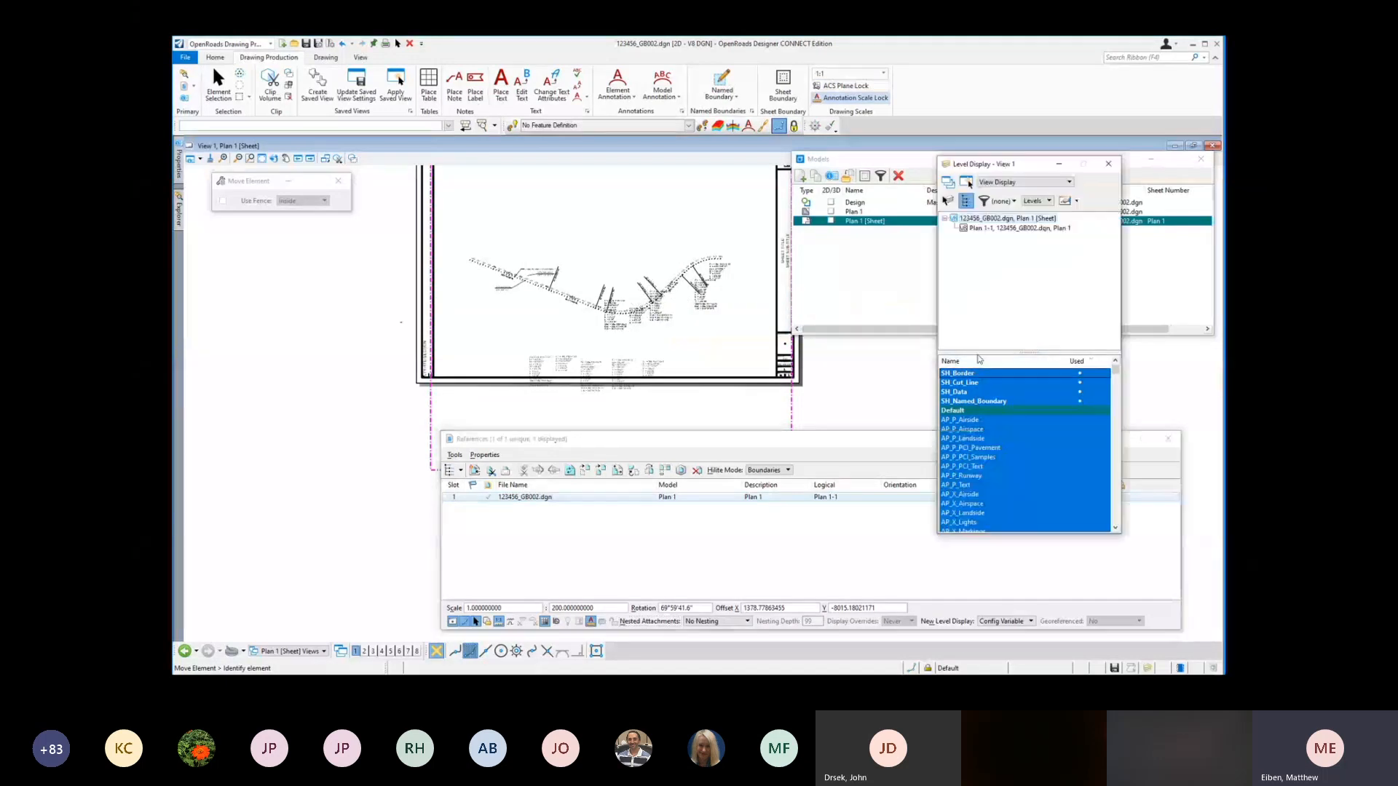
click(992, 228)
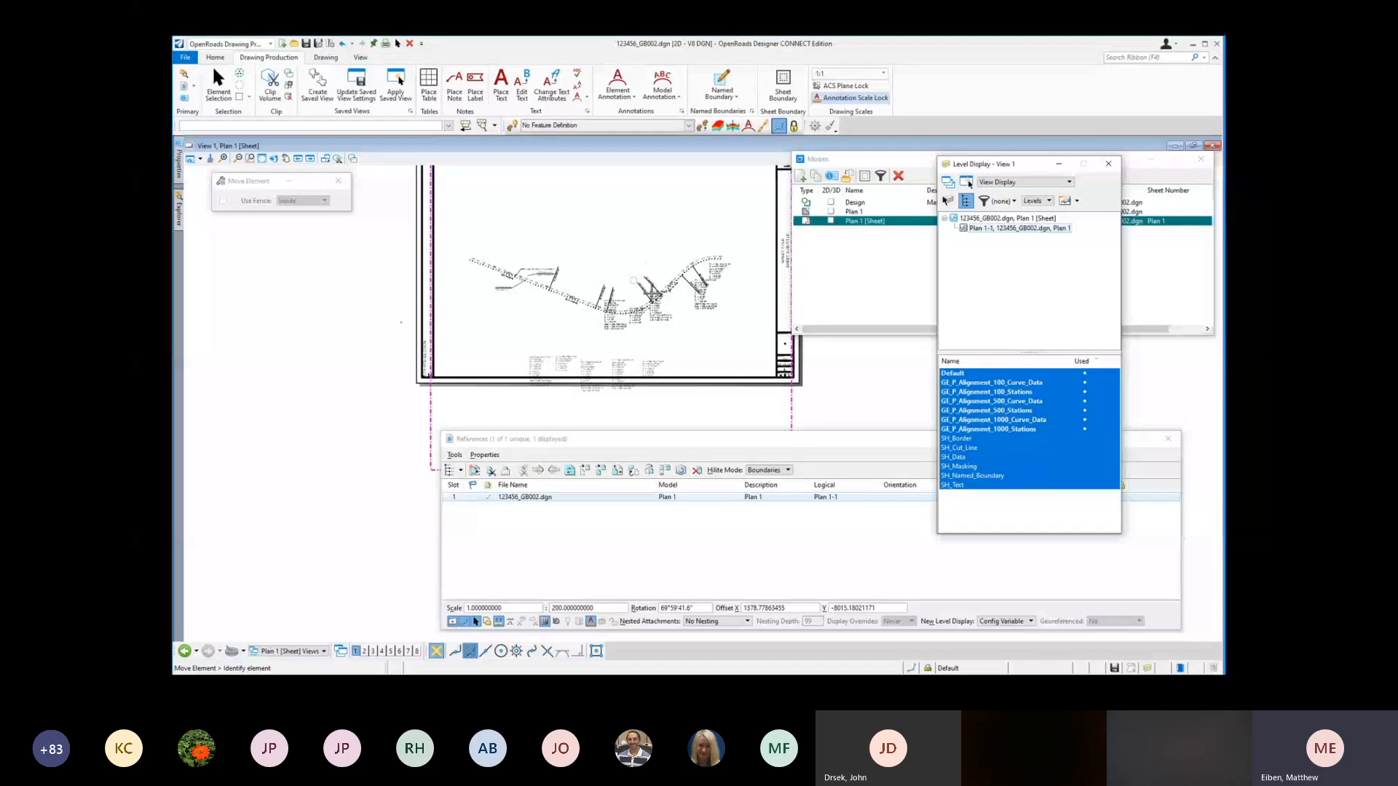
ctrl+click(1007, 384)
ctrl+click(1010, 393)
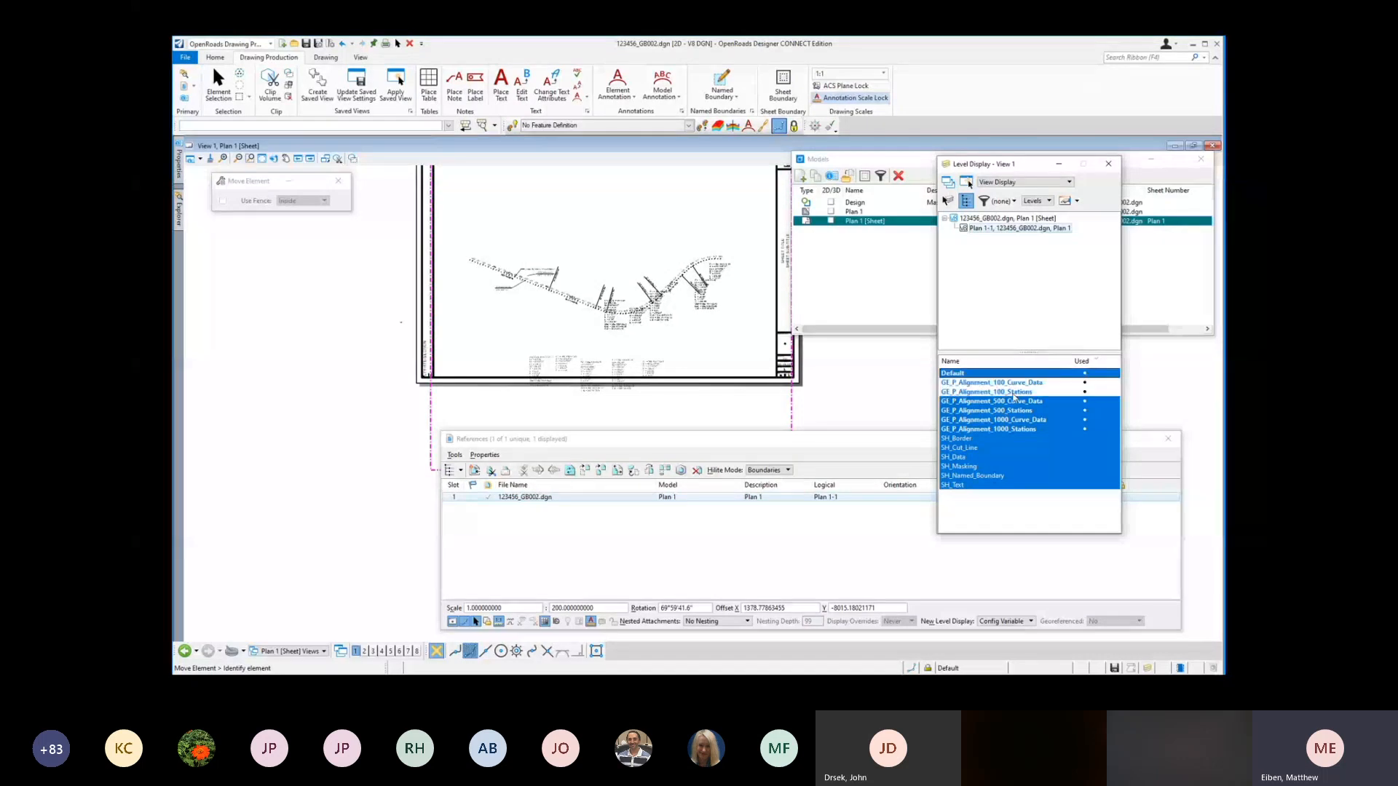
ctrl+click(1010, 421)
ctrl+click(1011, 430)
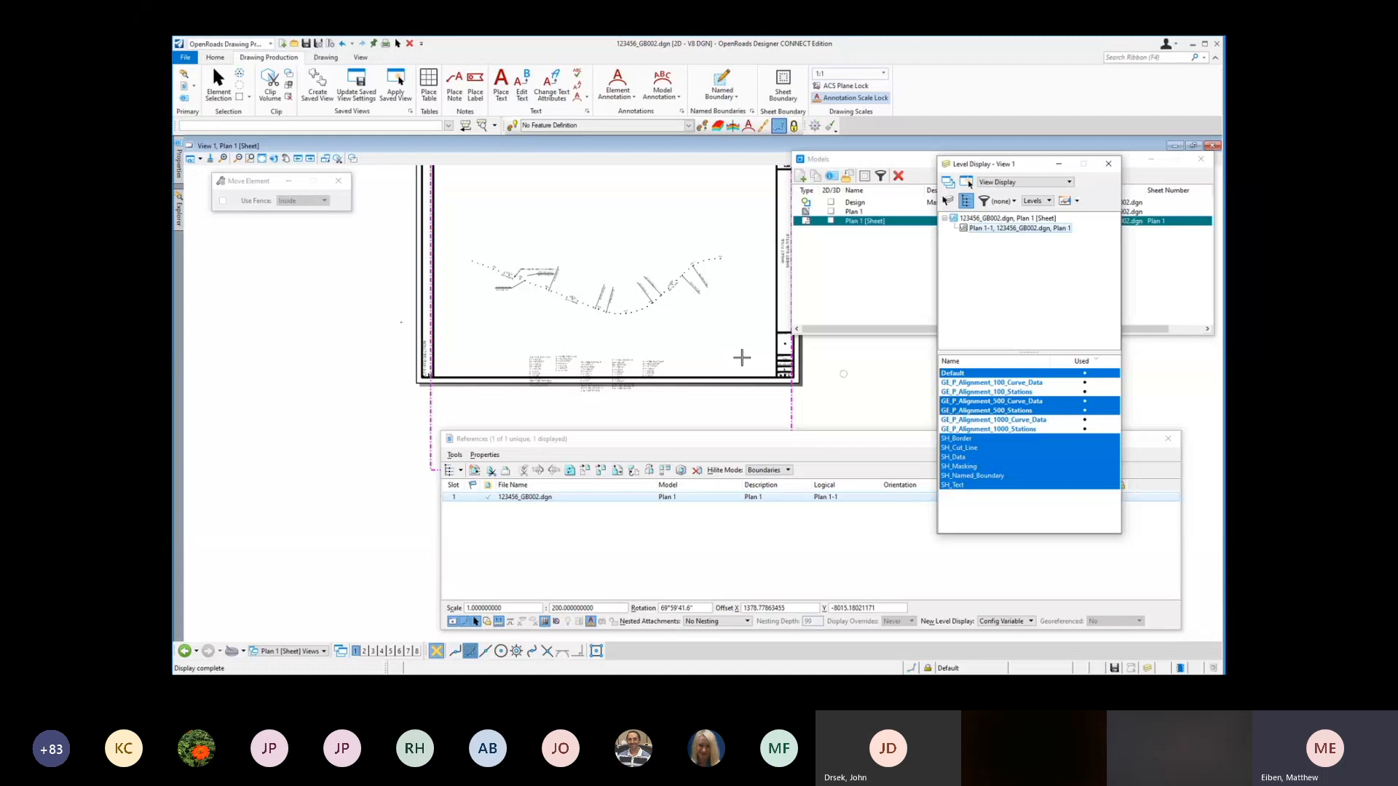
Step: Set the nested attachments of the sheet's Plan 1 reference back to Live Nesting
click(717, 621)
click(723, 635)
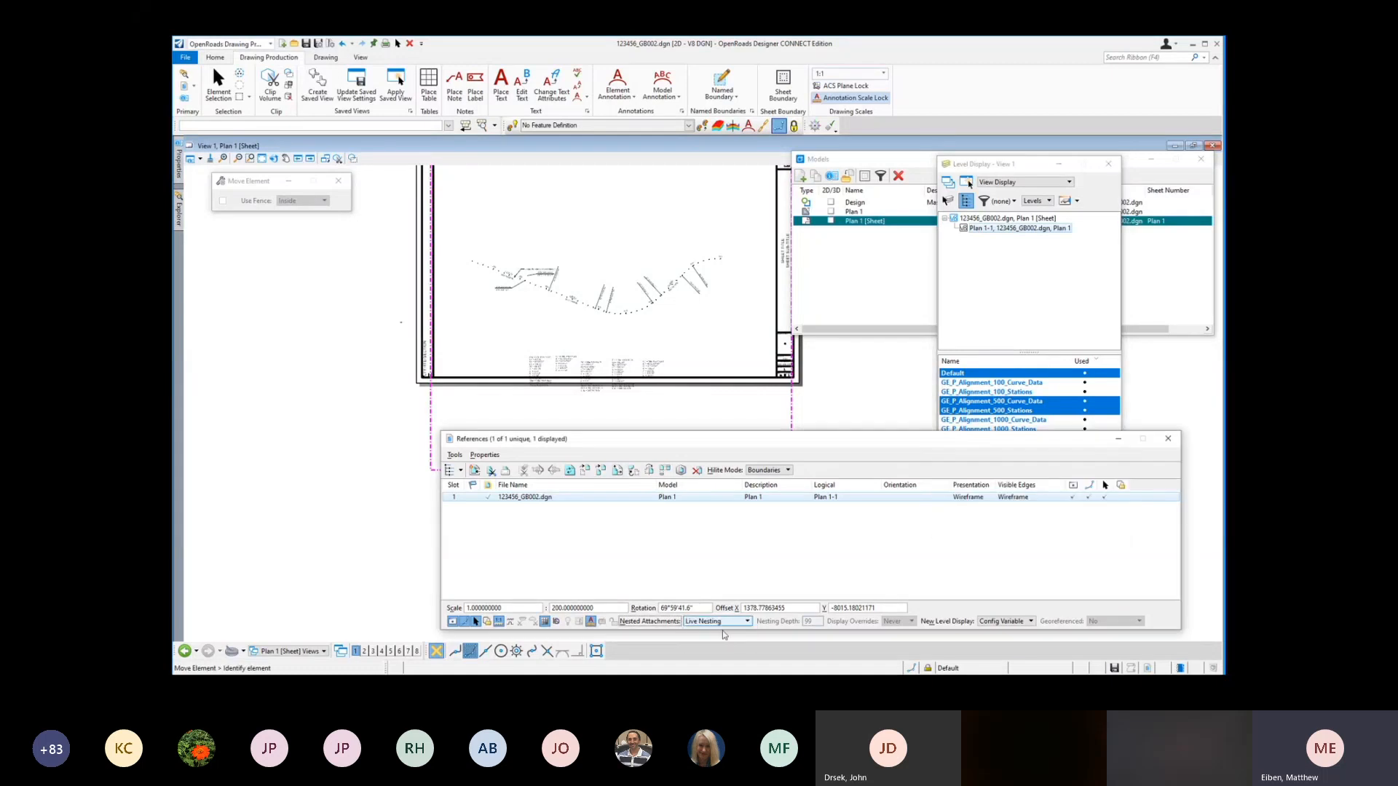
Step: Save the file's settings and reload the active drawing 123456_GB002.dgn
mouse_move(630, 307)
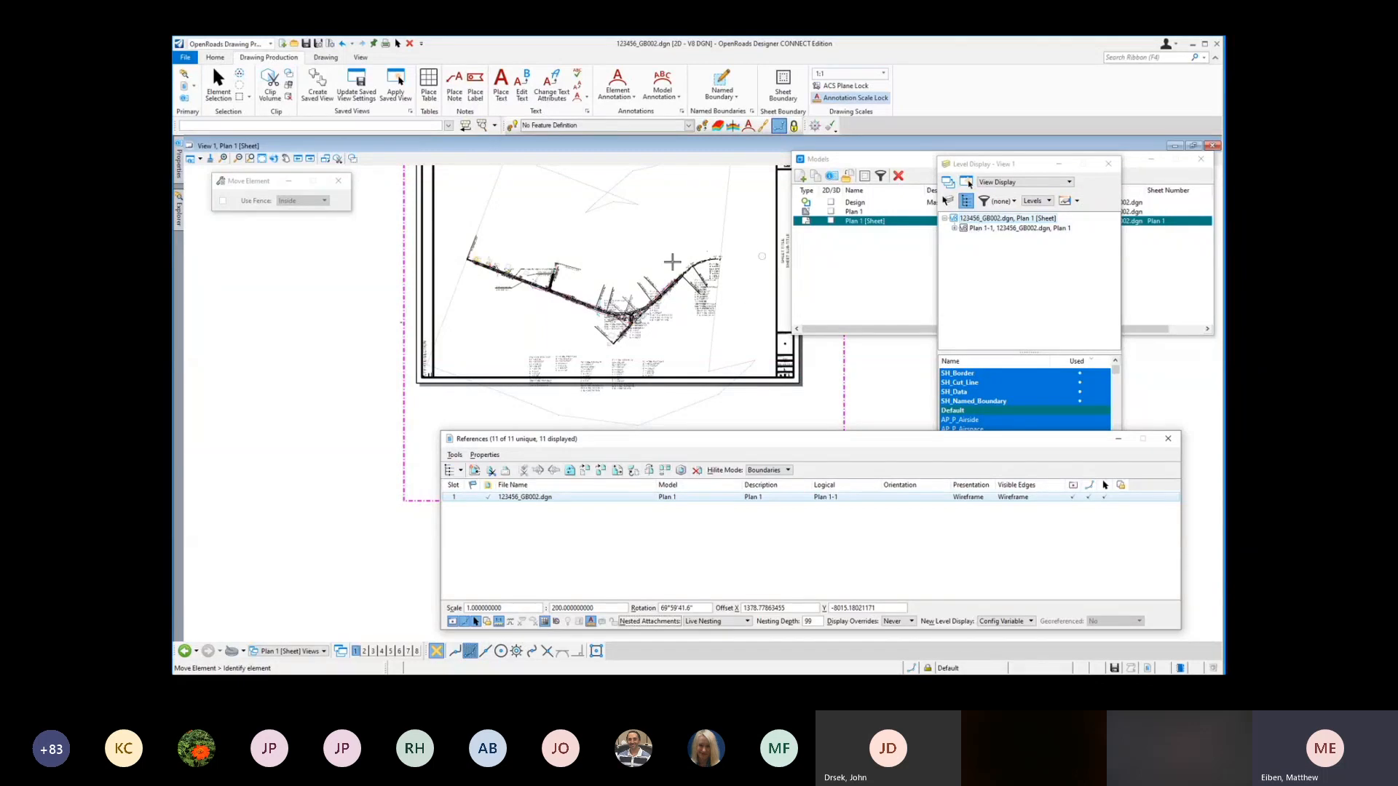
click(318, 45)
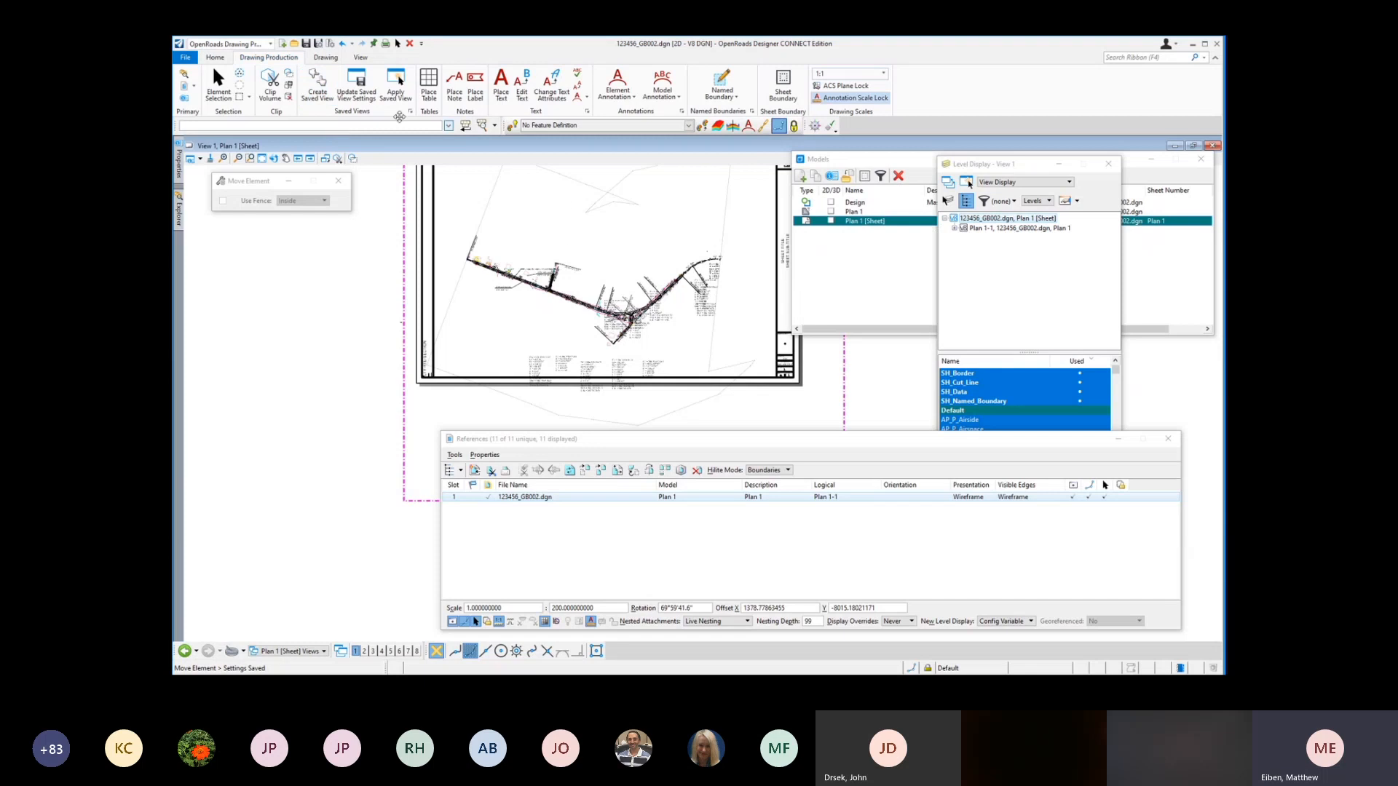
click(368, 129)
text(rd=)
key(Return)
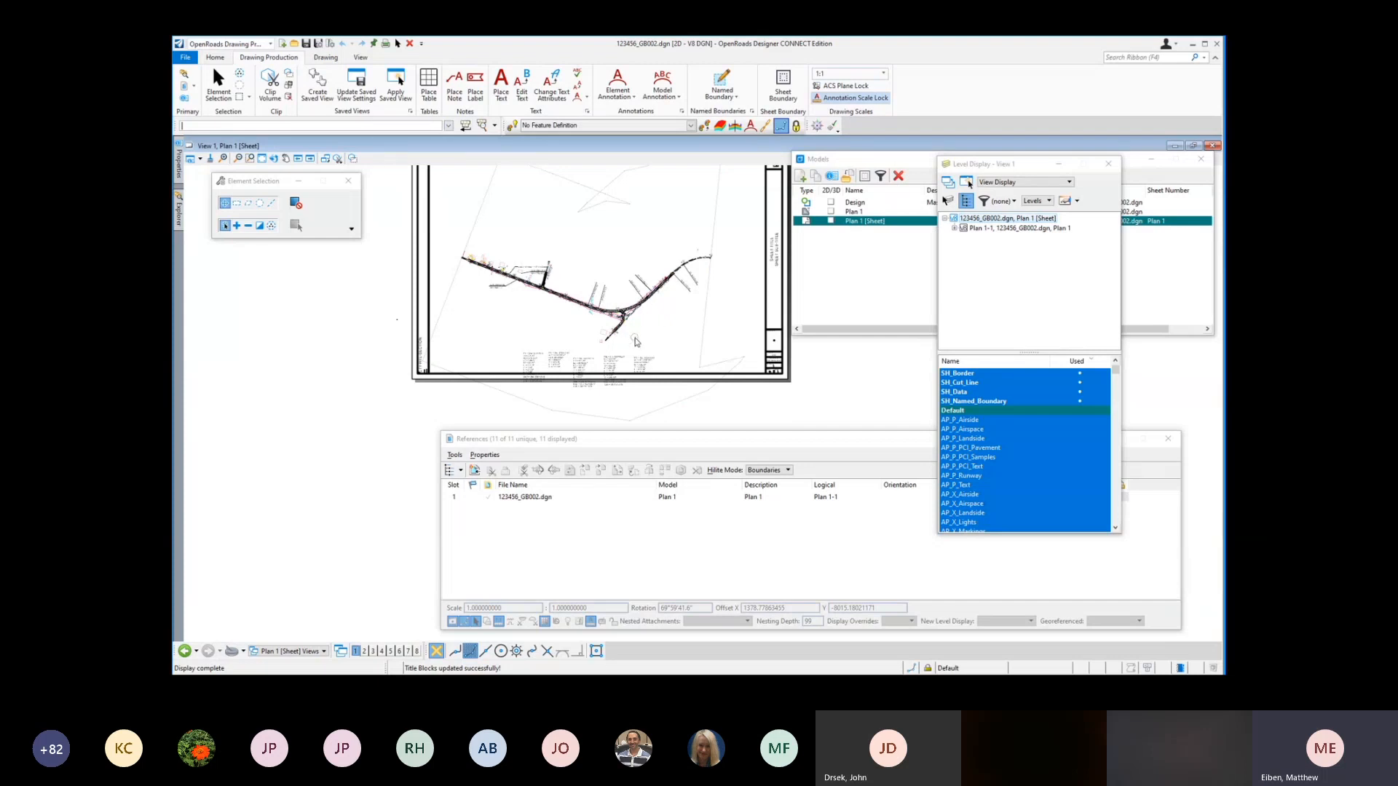
scroll(652, 337, down, 1)
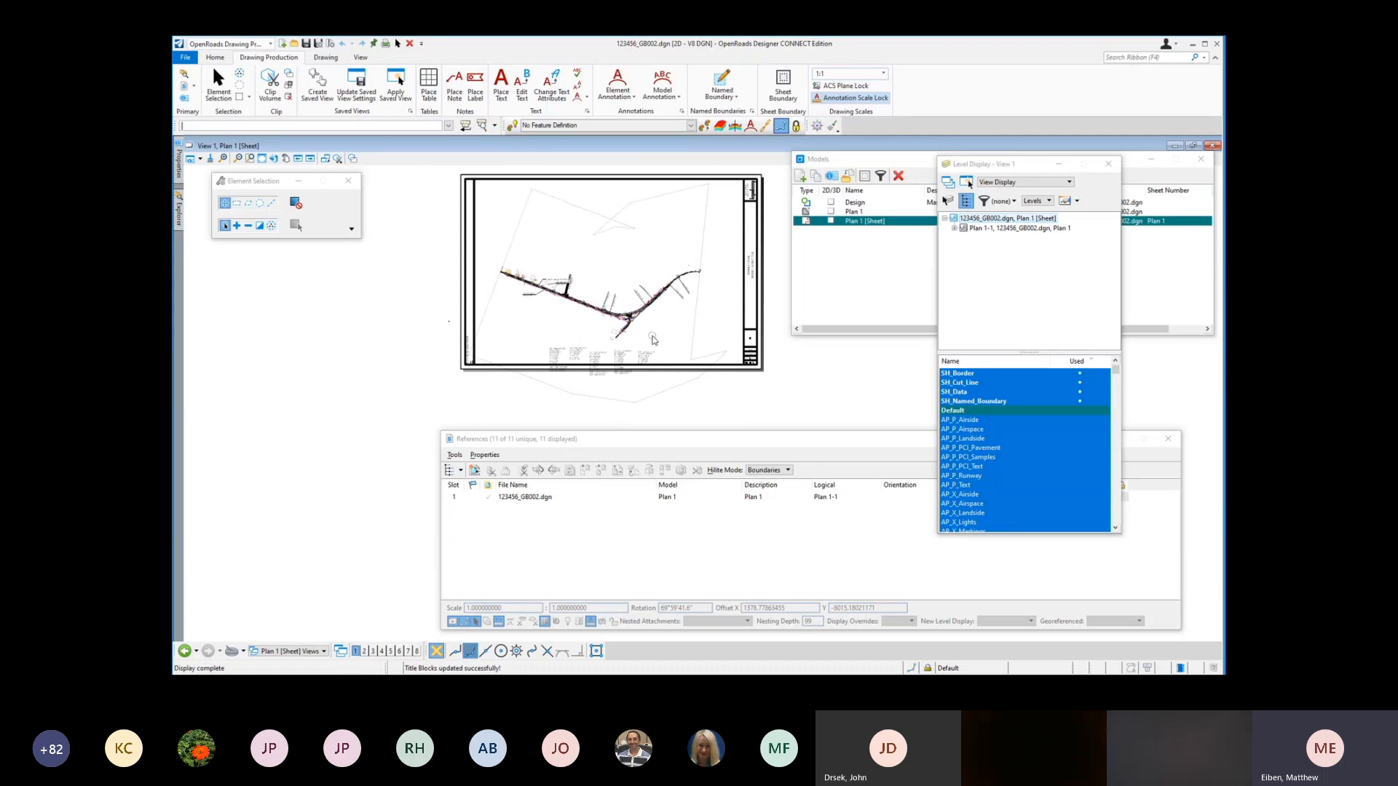
Step: Open the intersection details drawing 123456_GI001.dgn from the Sheets folder and check in the previous drawing
click(664, 496)
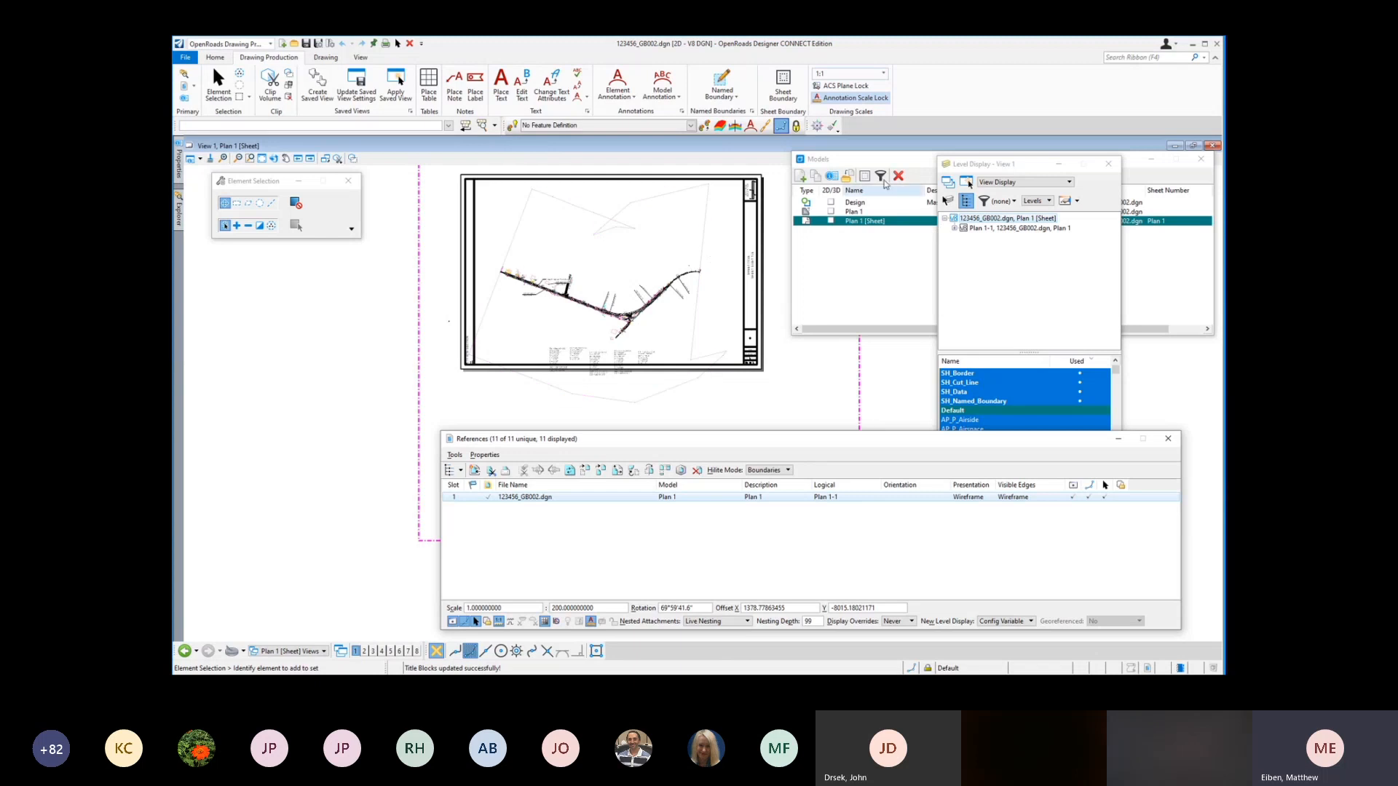
click(883, 161)
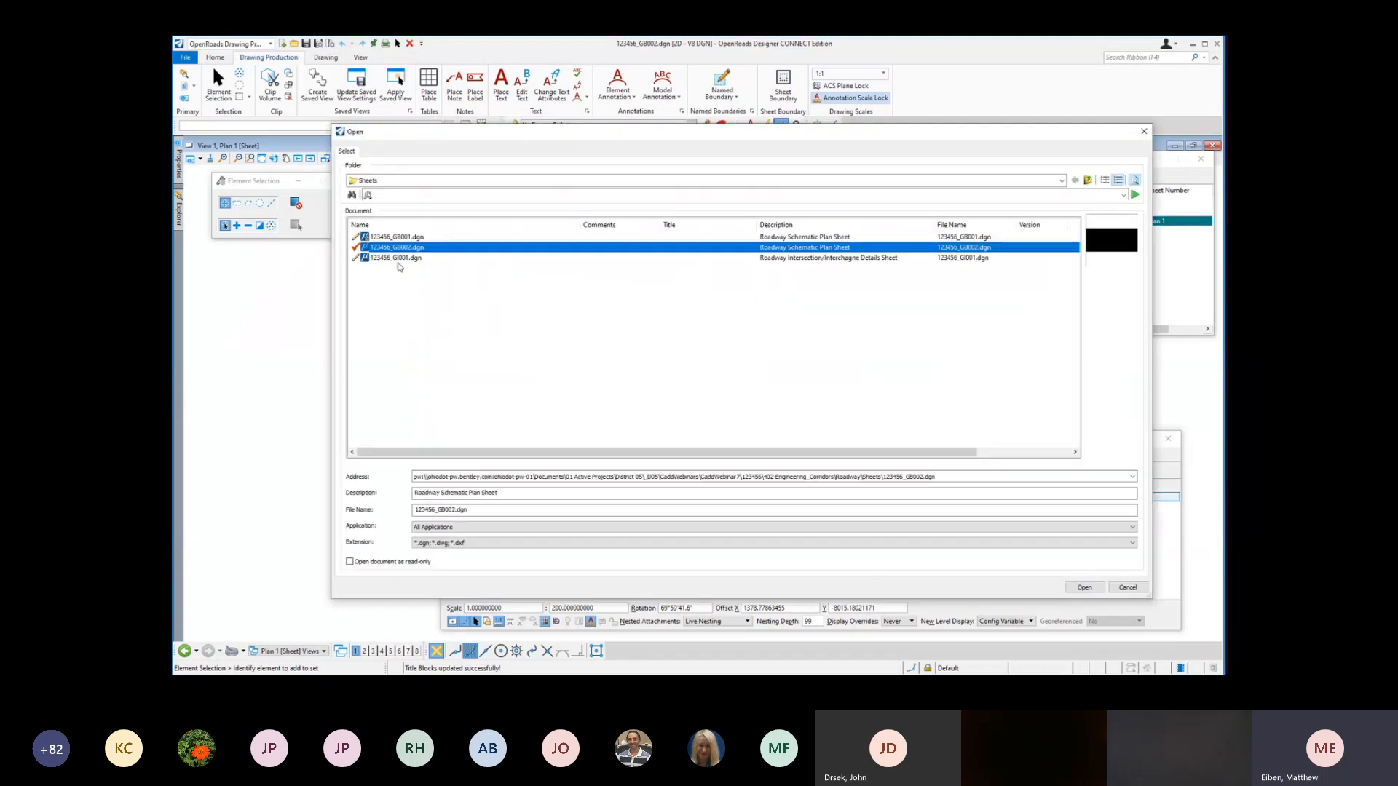
click(398, 258)
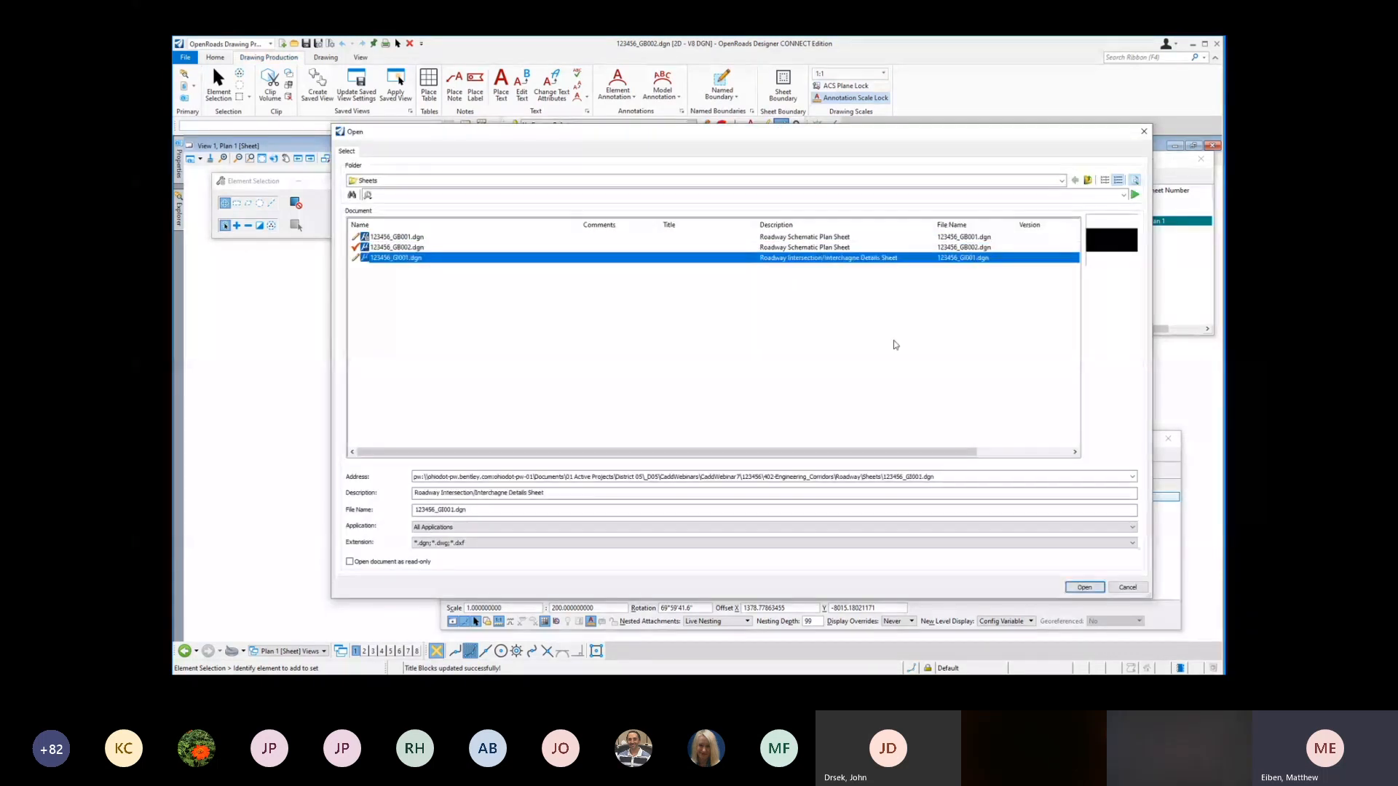
click(1078, 590)
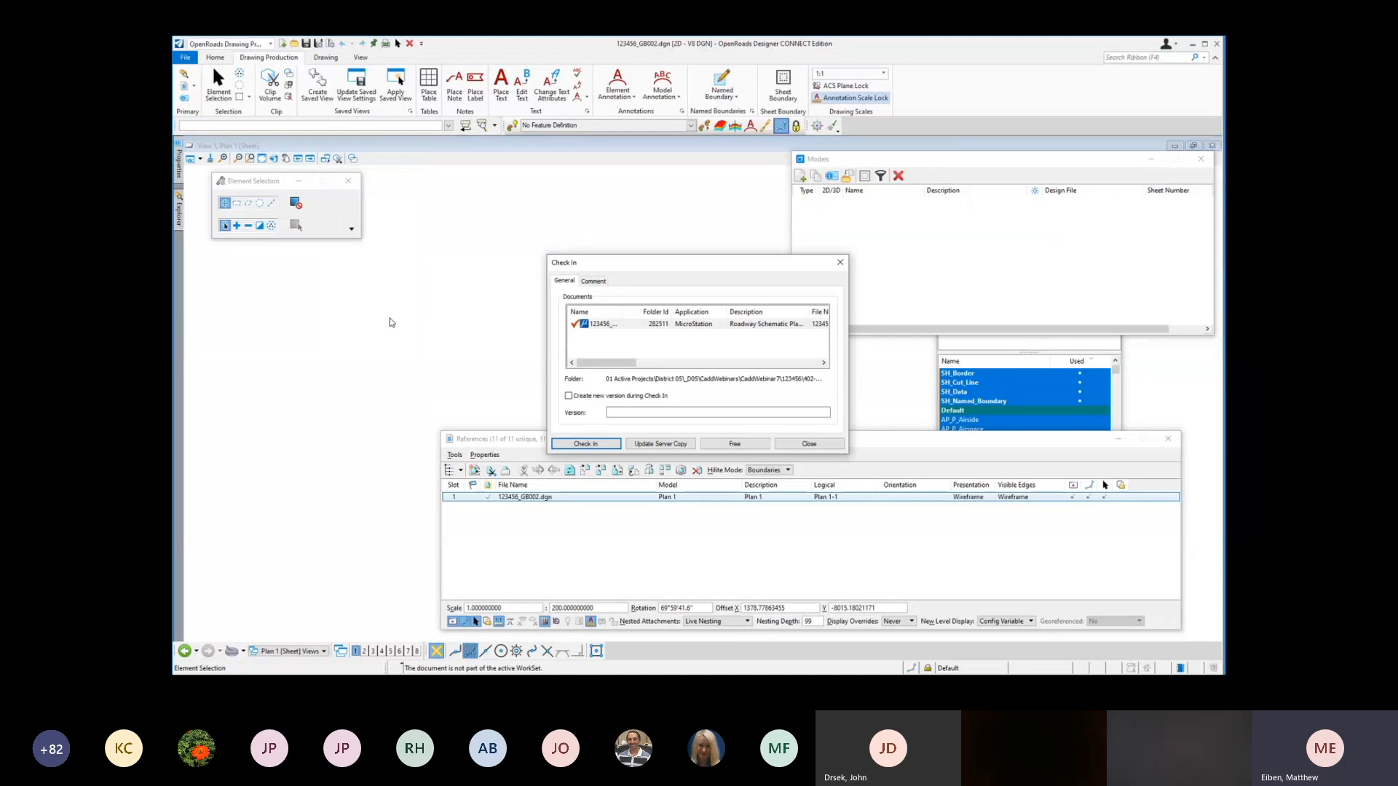
click(599, 444)
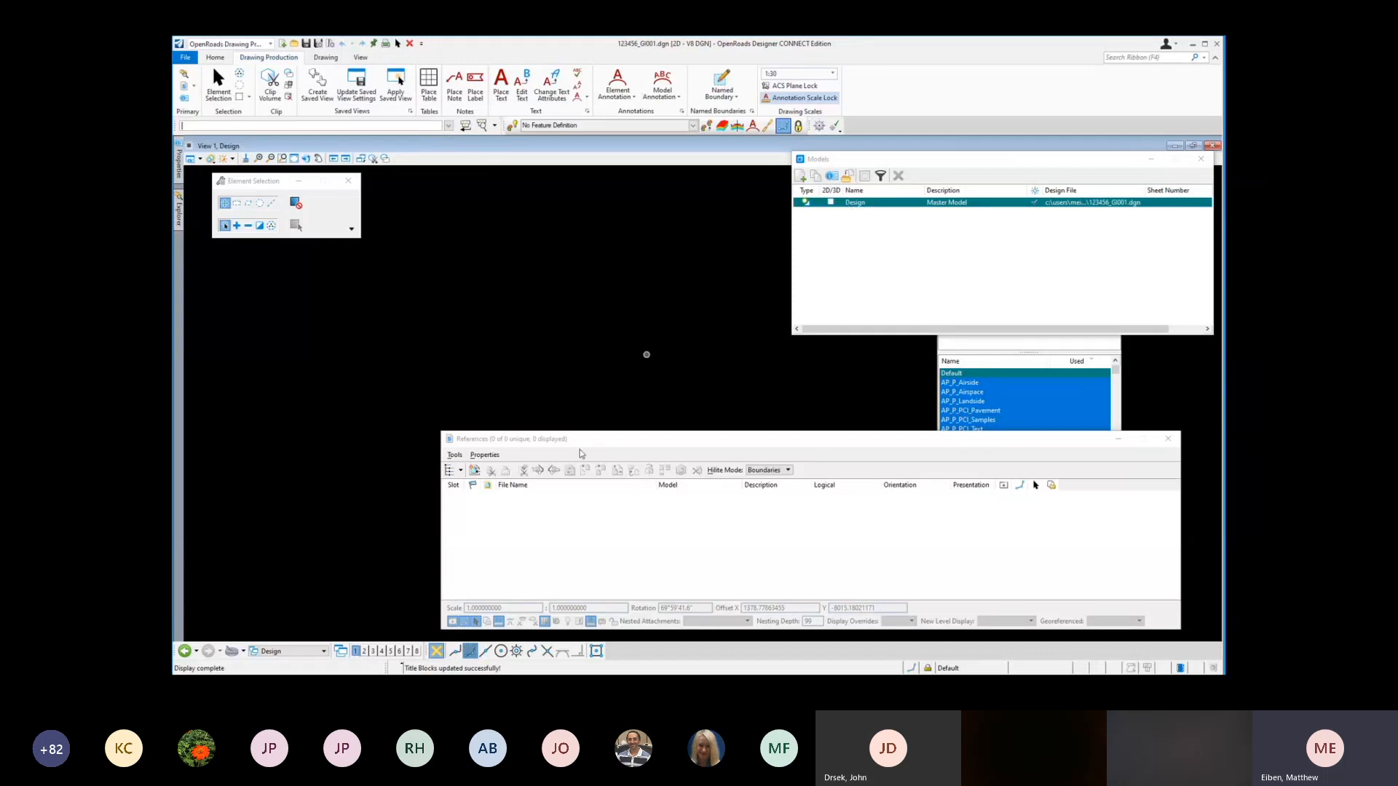
Step: Select basemaps 123456_BK001 to BK005 and KM001 to KM003 from 402-Engineering_Corridors, Roadway, Basemaps for reference attachment
click(474, 470)
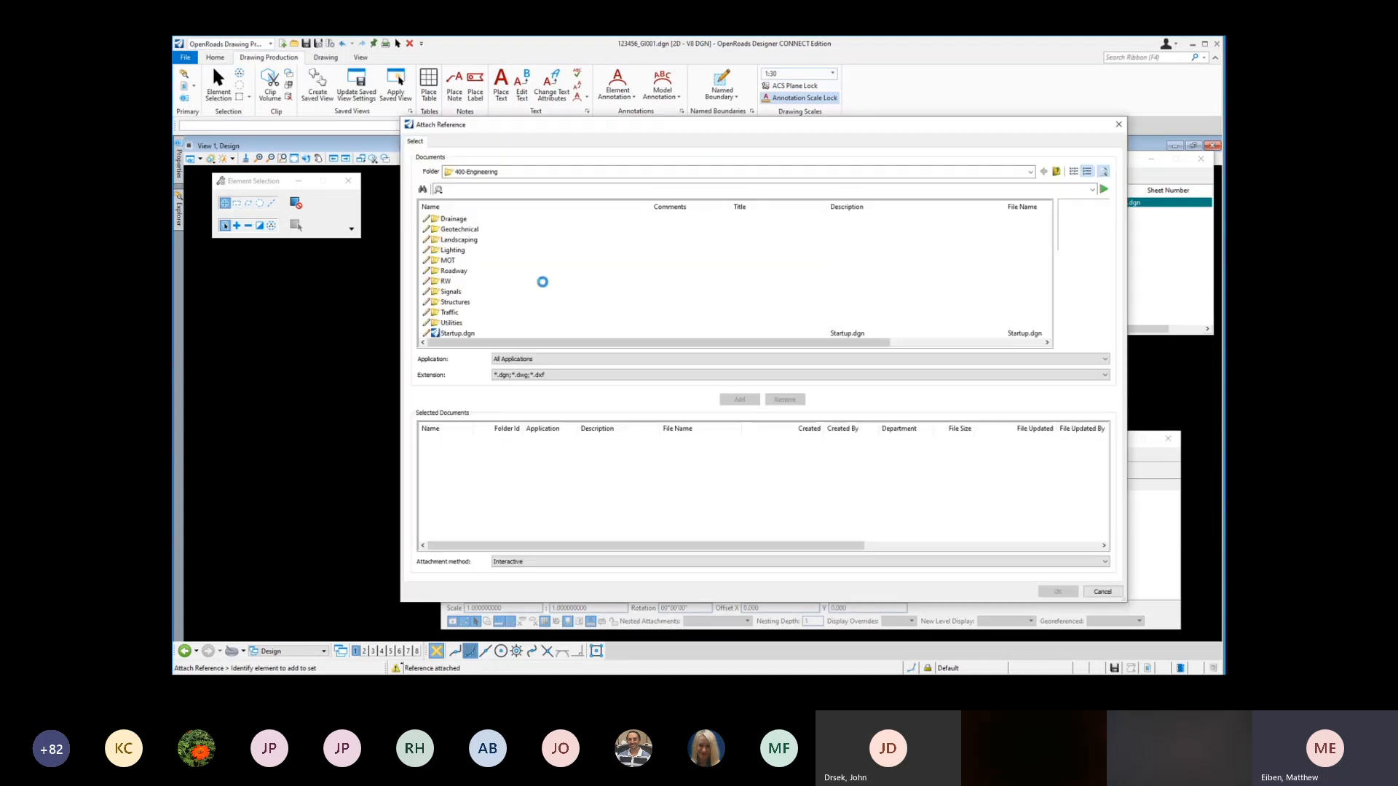
click(1056, 173)
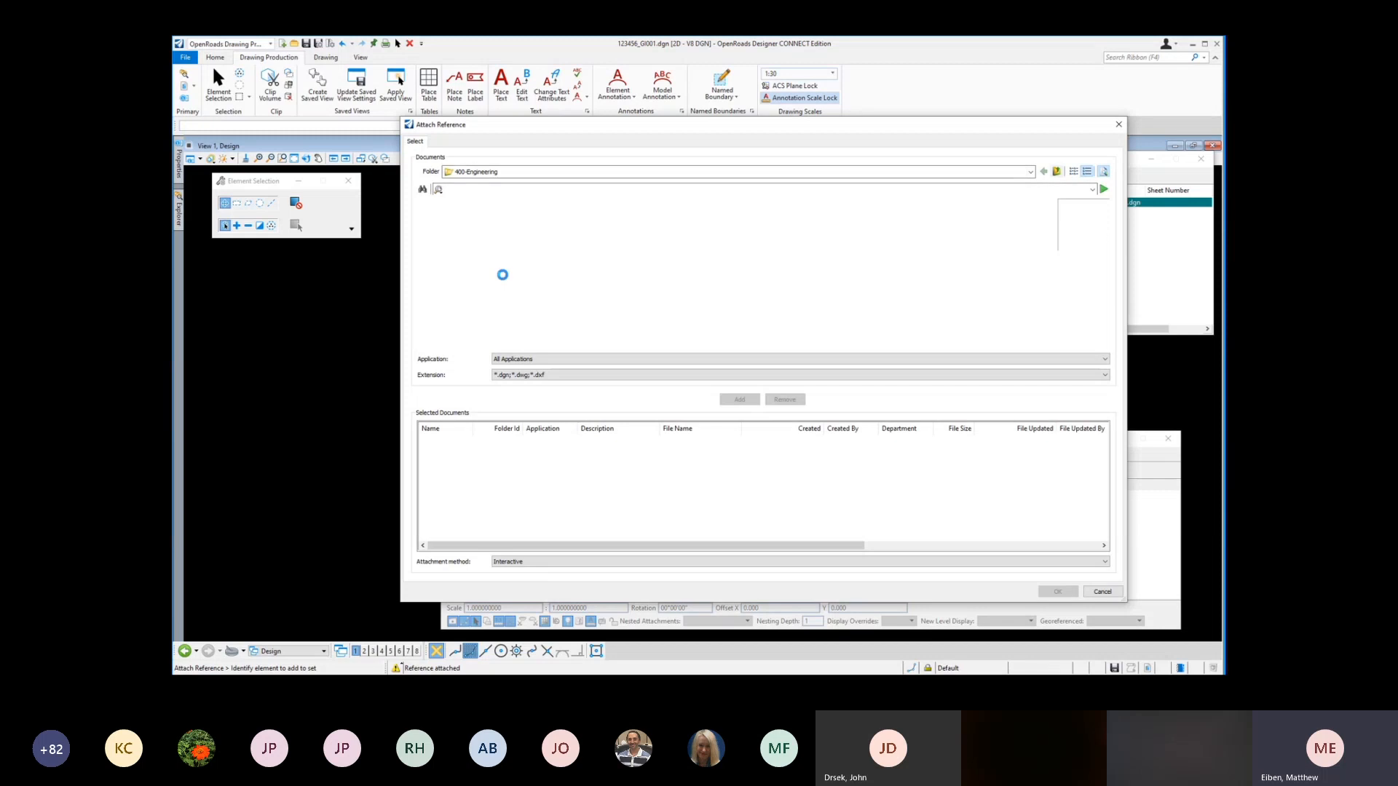
double_click(464, 281)
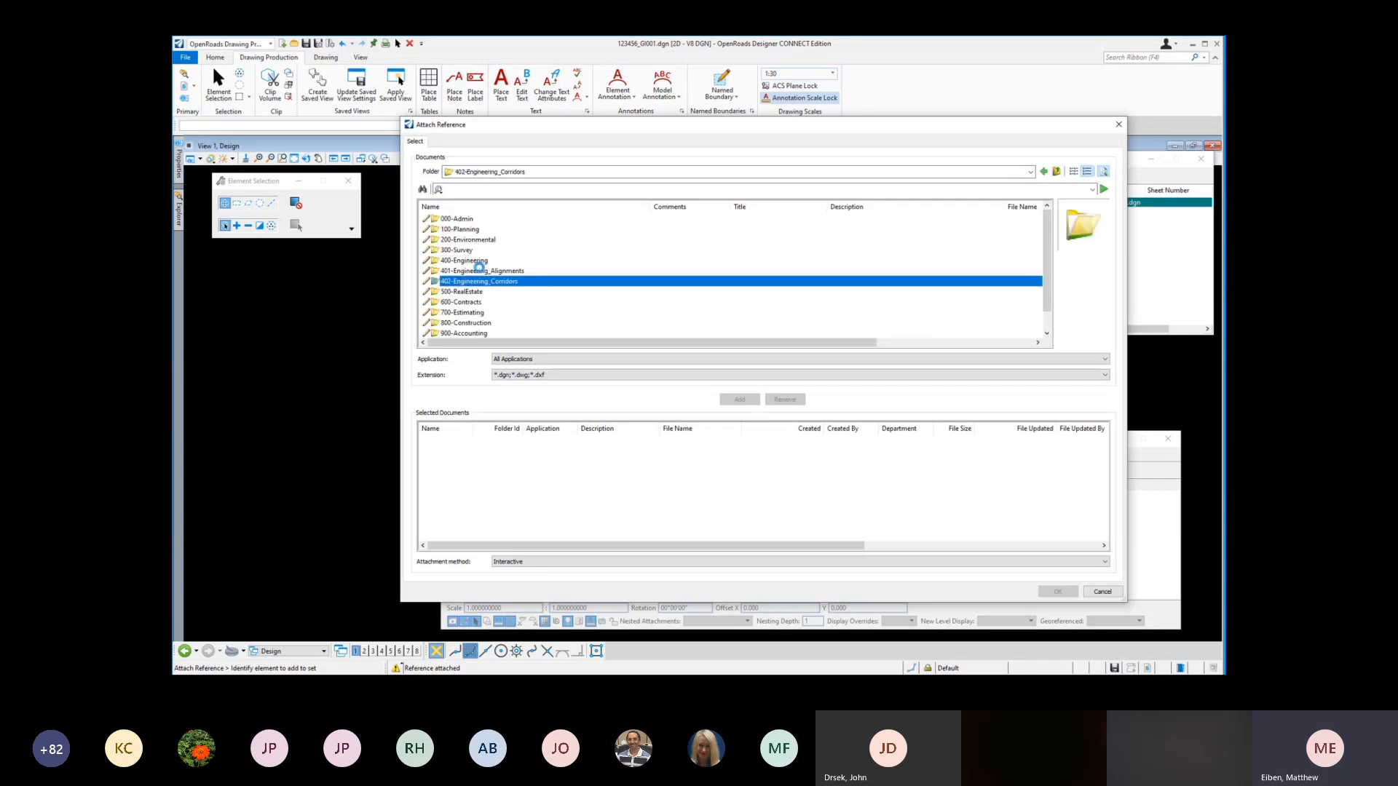
double_click(458, 271)
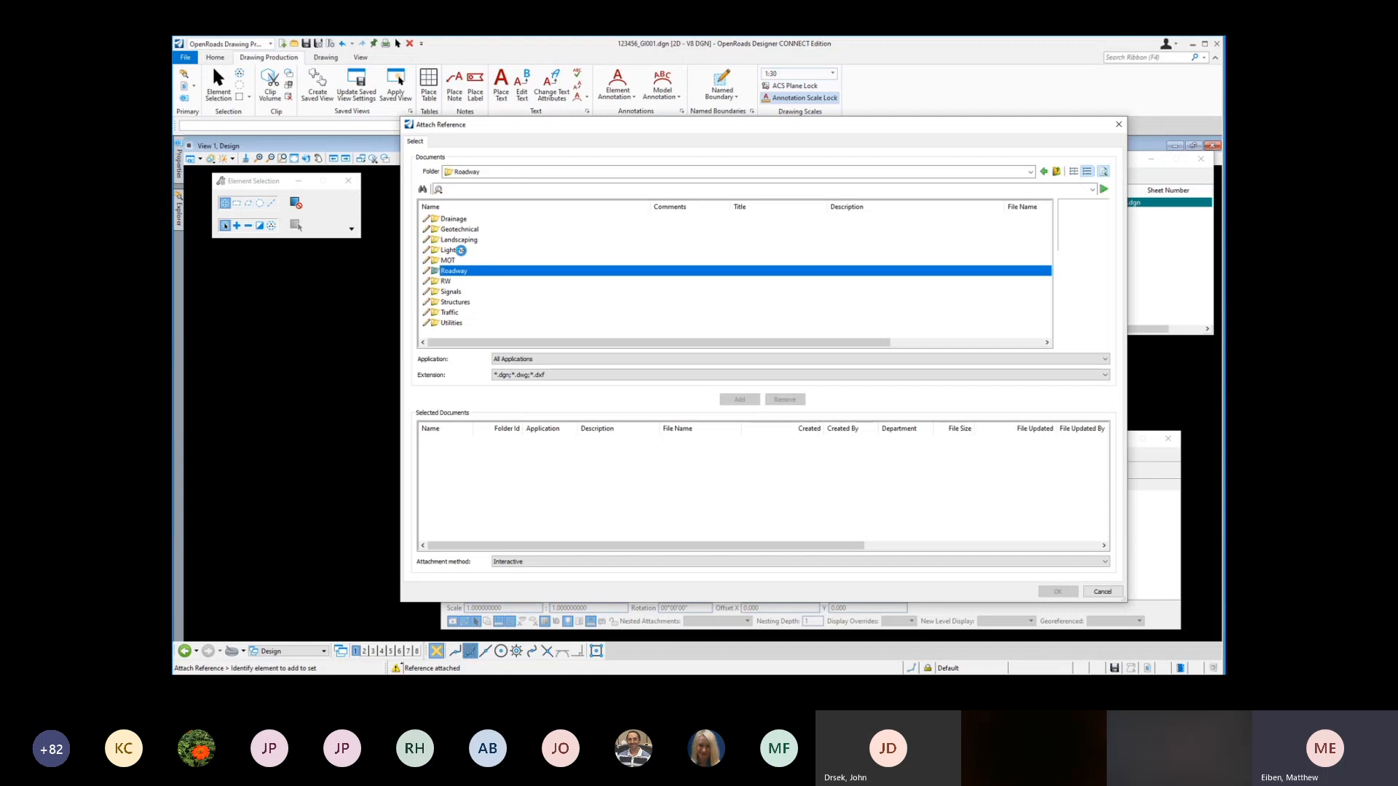
double_click(457, 219)
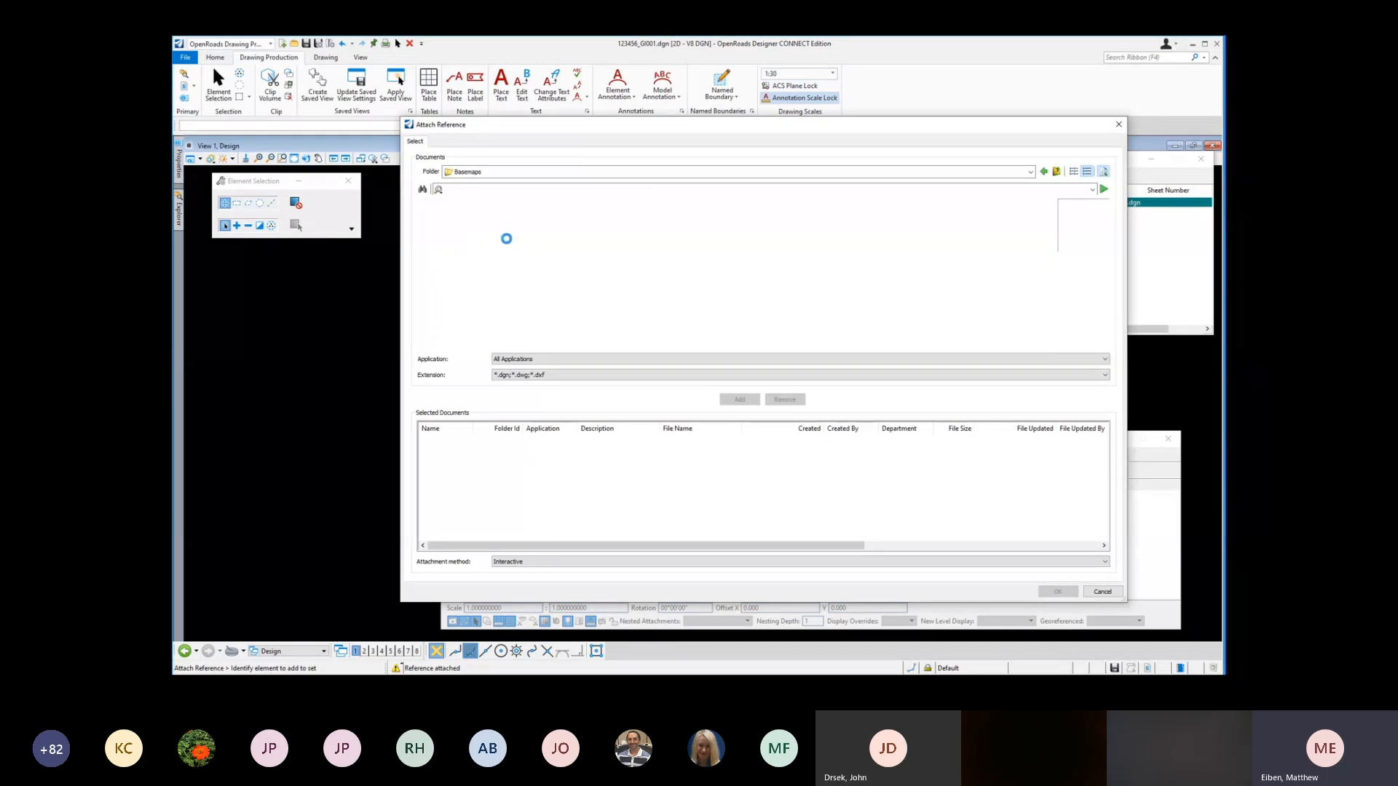
click(463, 230)
shift+click(524, 302)
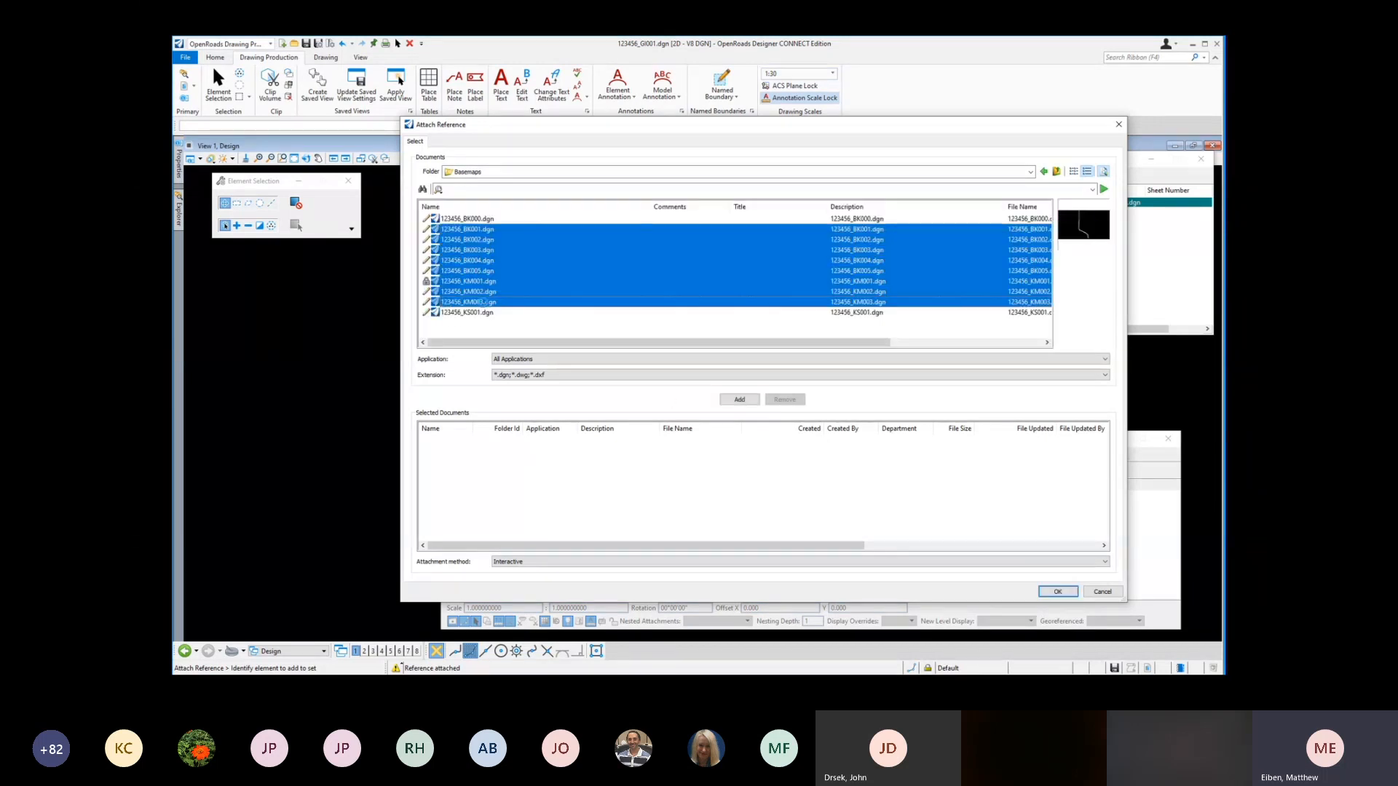
click(739, 400)
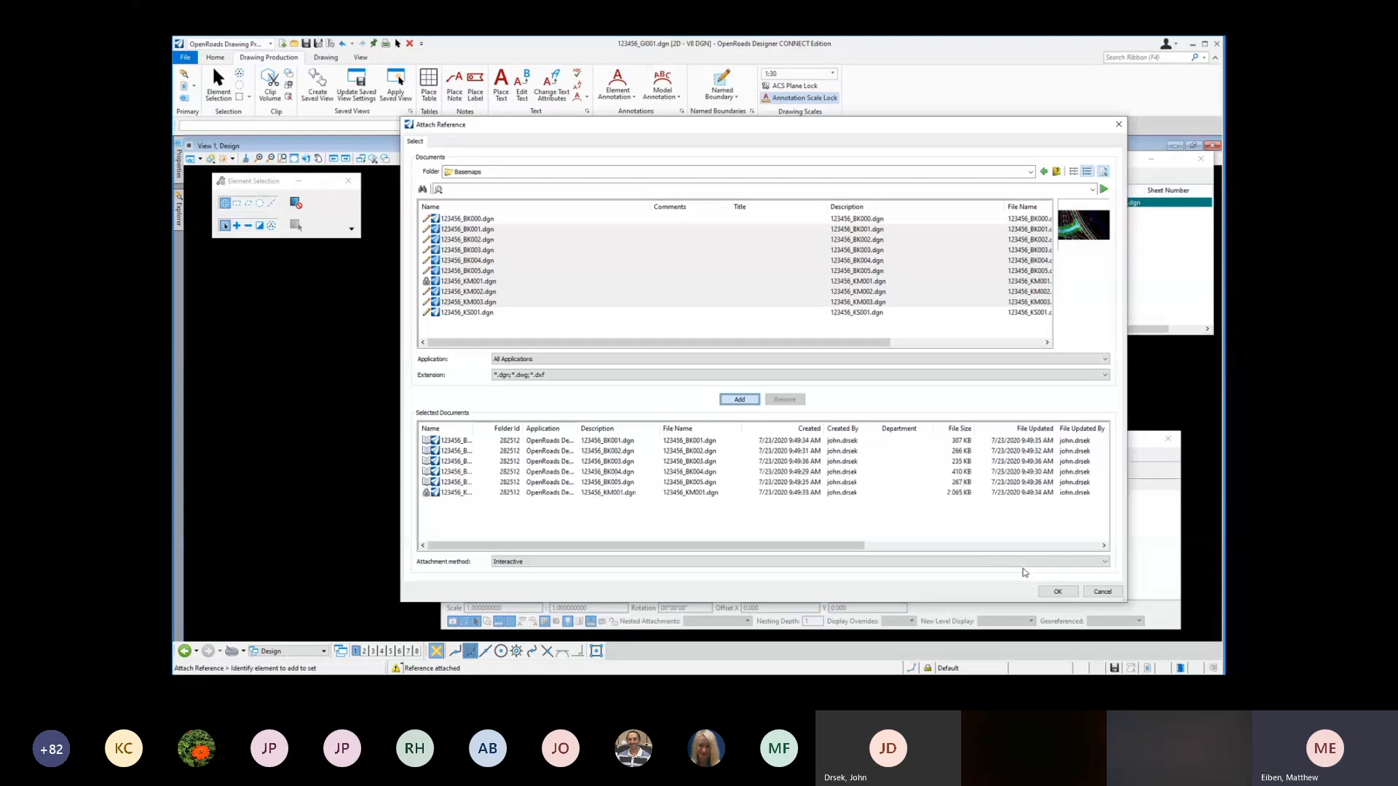
click(1057, 592)
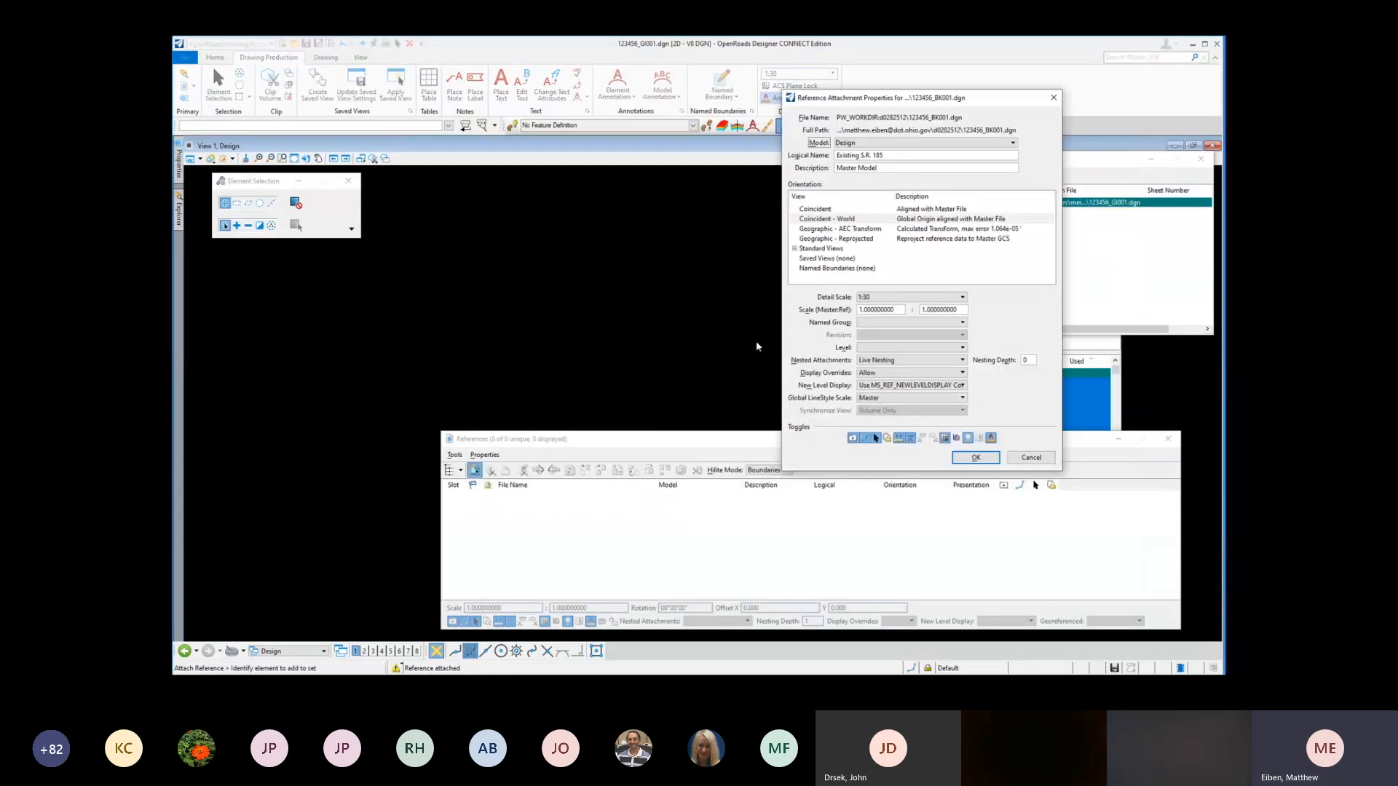
Step: Attach the eight selected basemaps to the Design model with Coincident - World orientation and Live Nesting
click(974, 462)
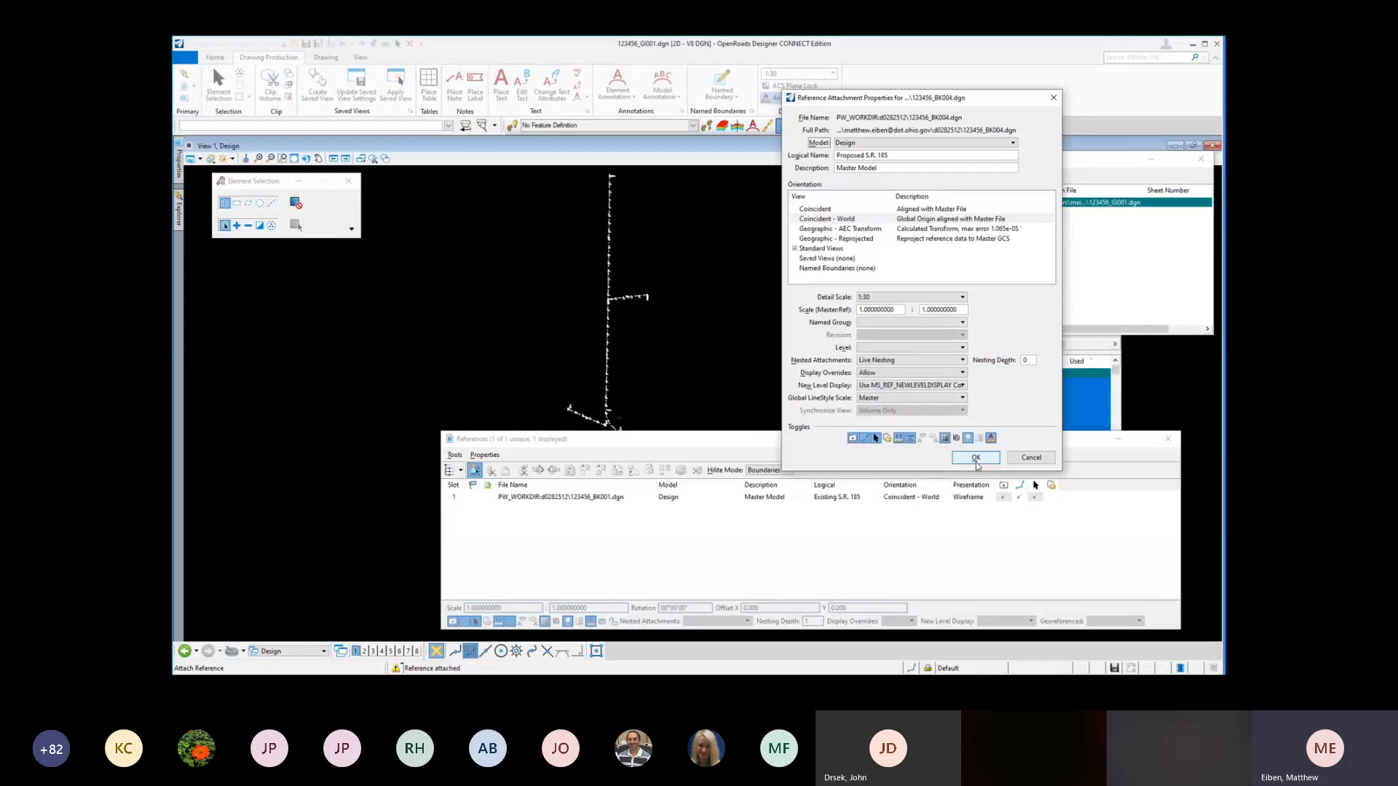
click(976, 459)
click(978, 459)
click(980, 459)
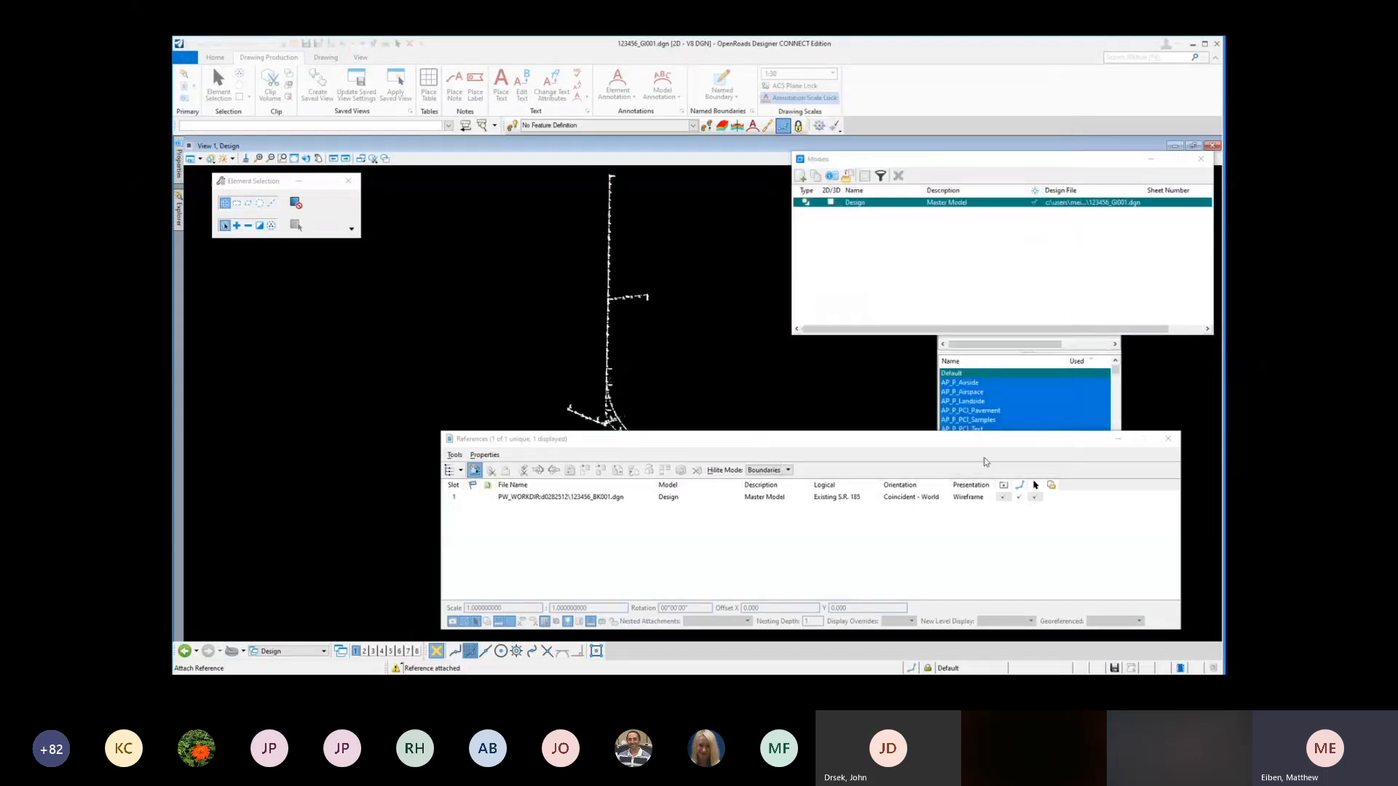
click(977, 458)
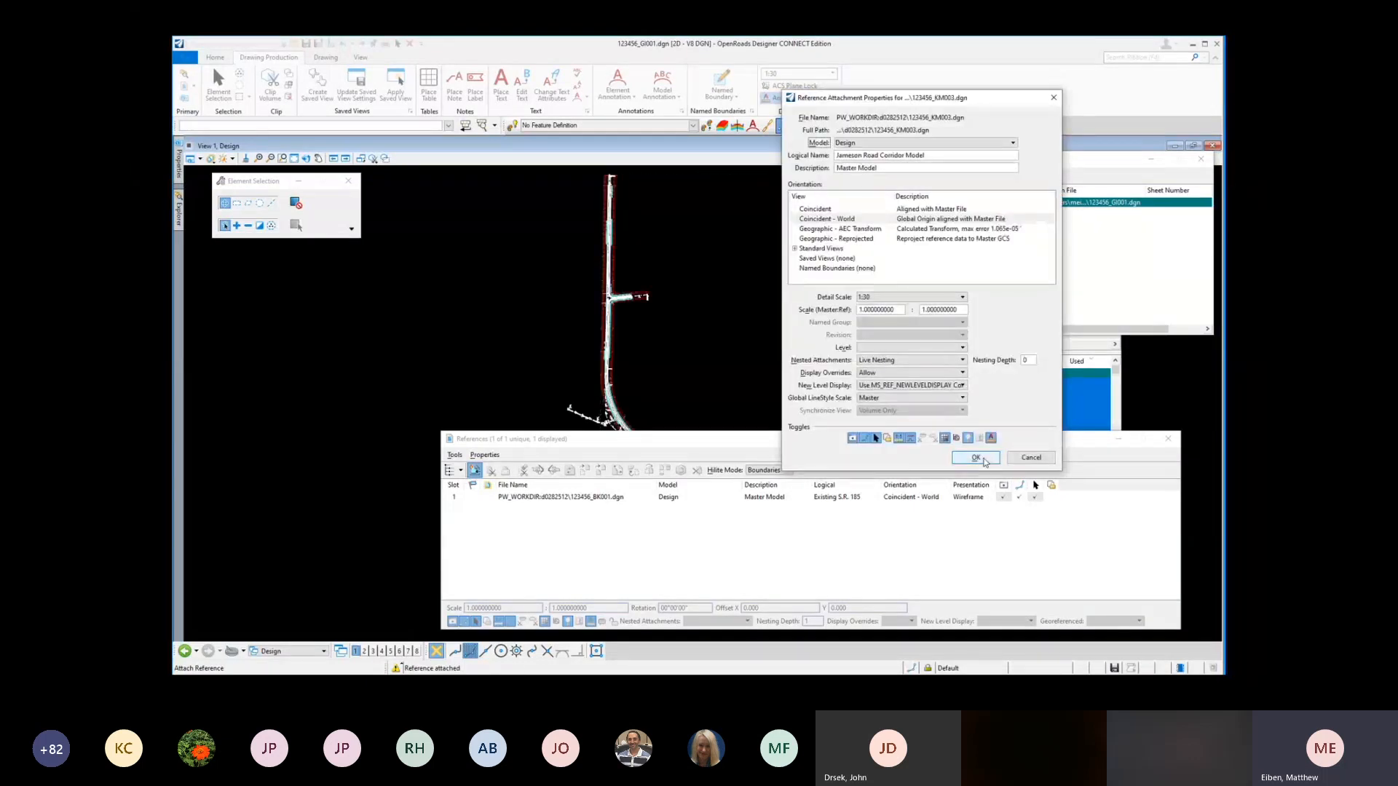
click(977, 458)
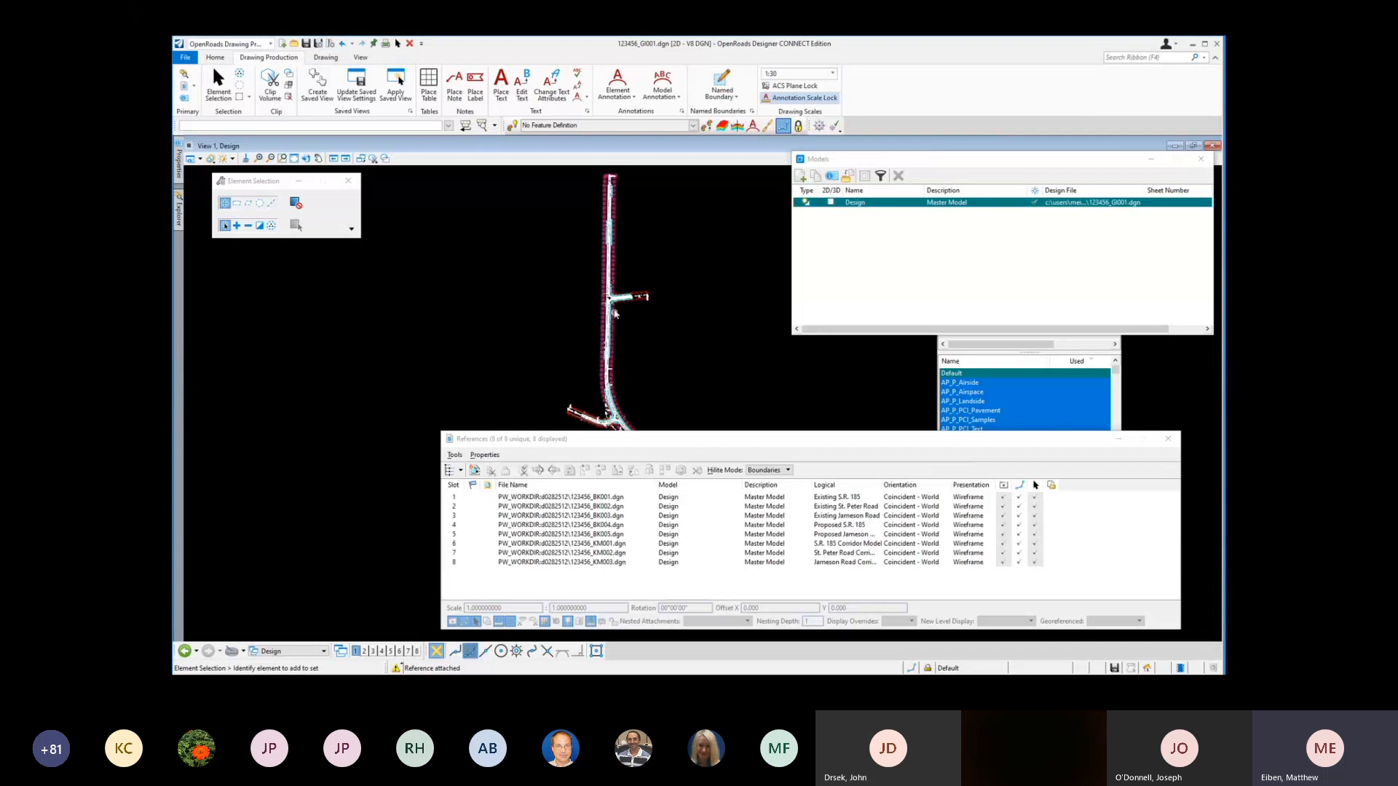
Step: Draw a closed four-sided shape around the side-road intersection using Place Shape
scroll(604, 320, up, 4)
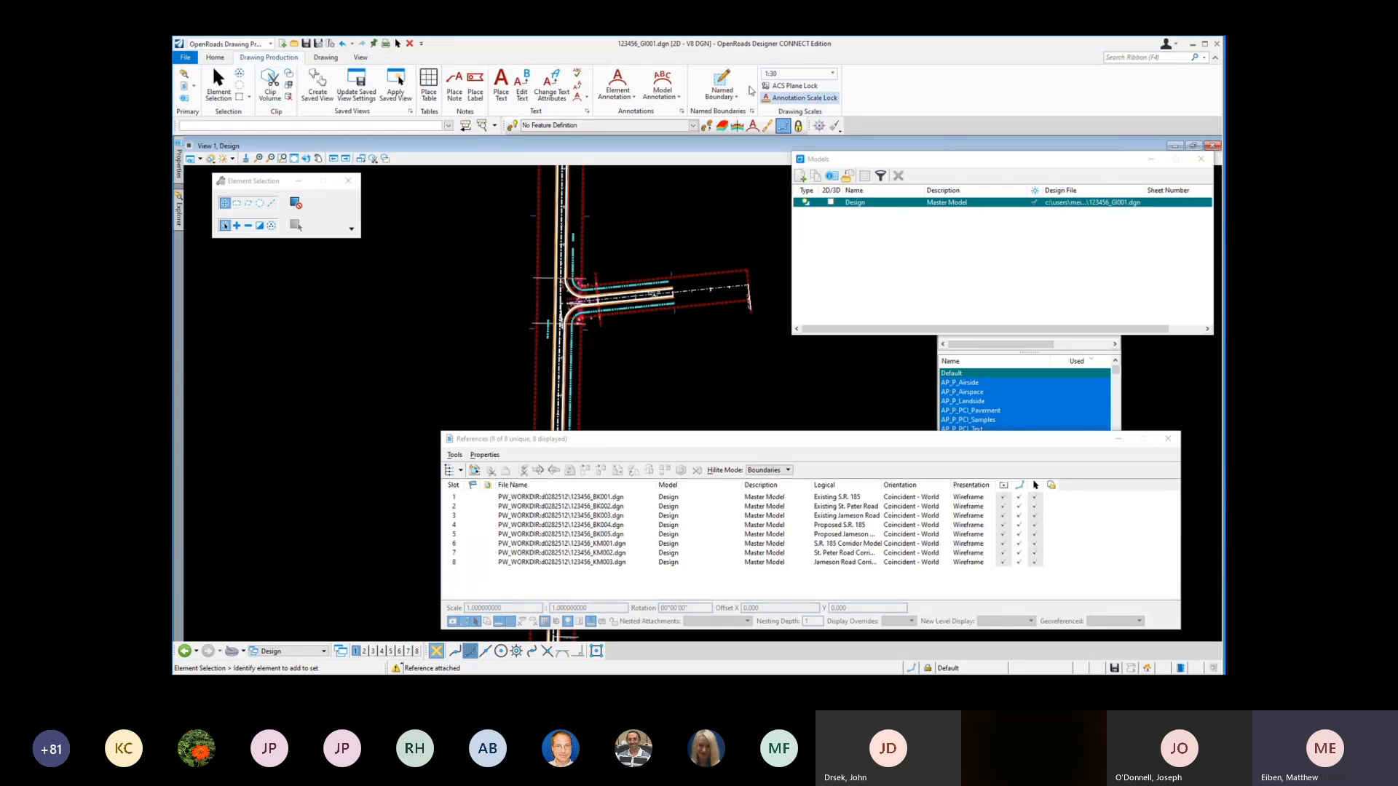
click(723, 83)
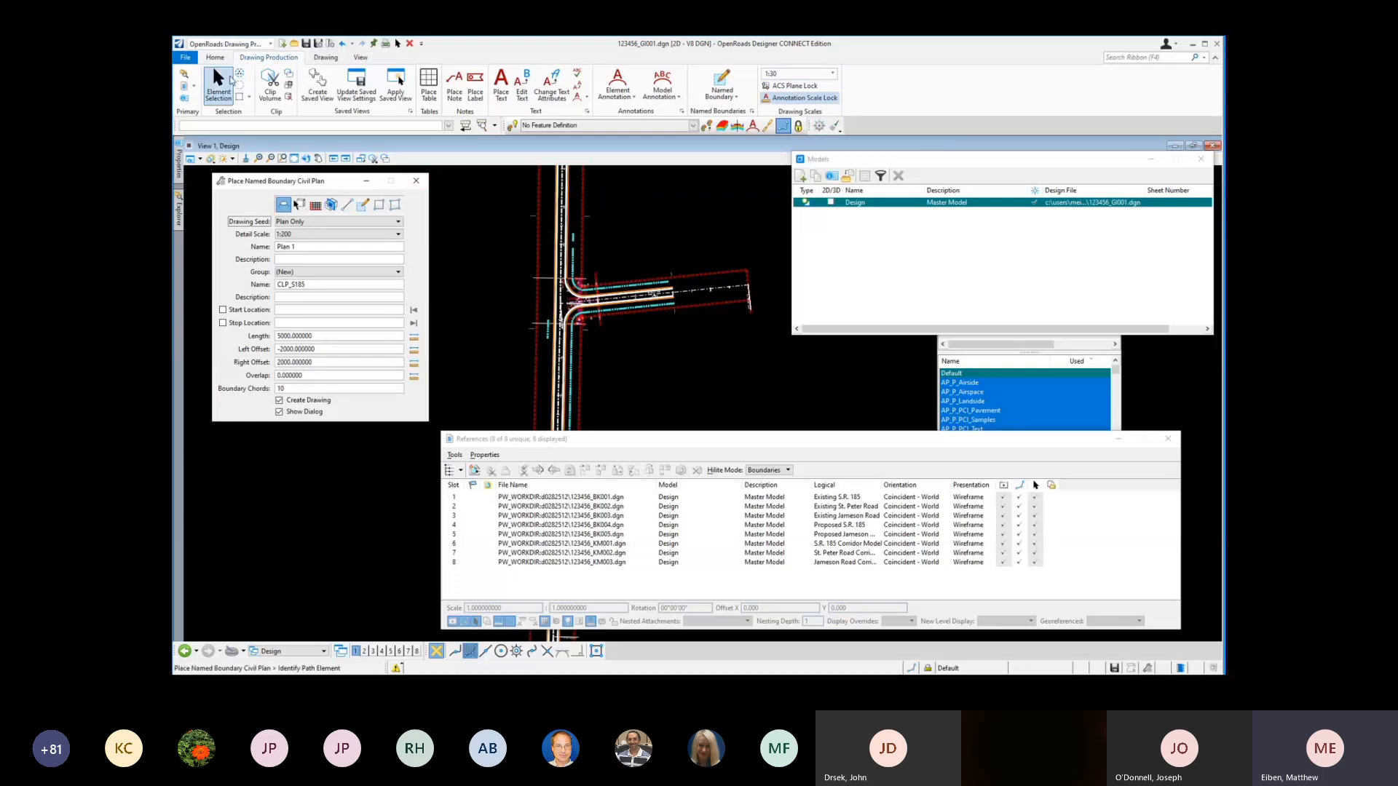
click(287, 128)
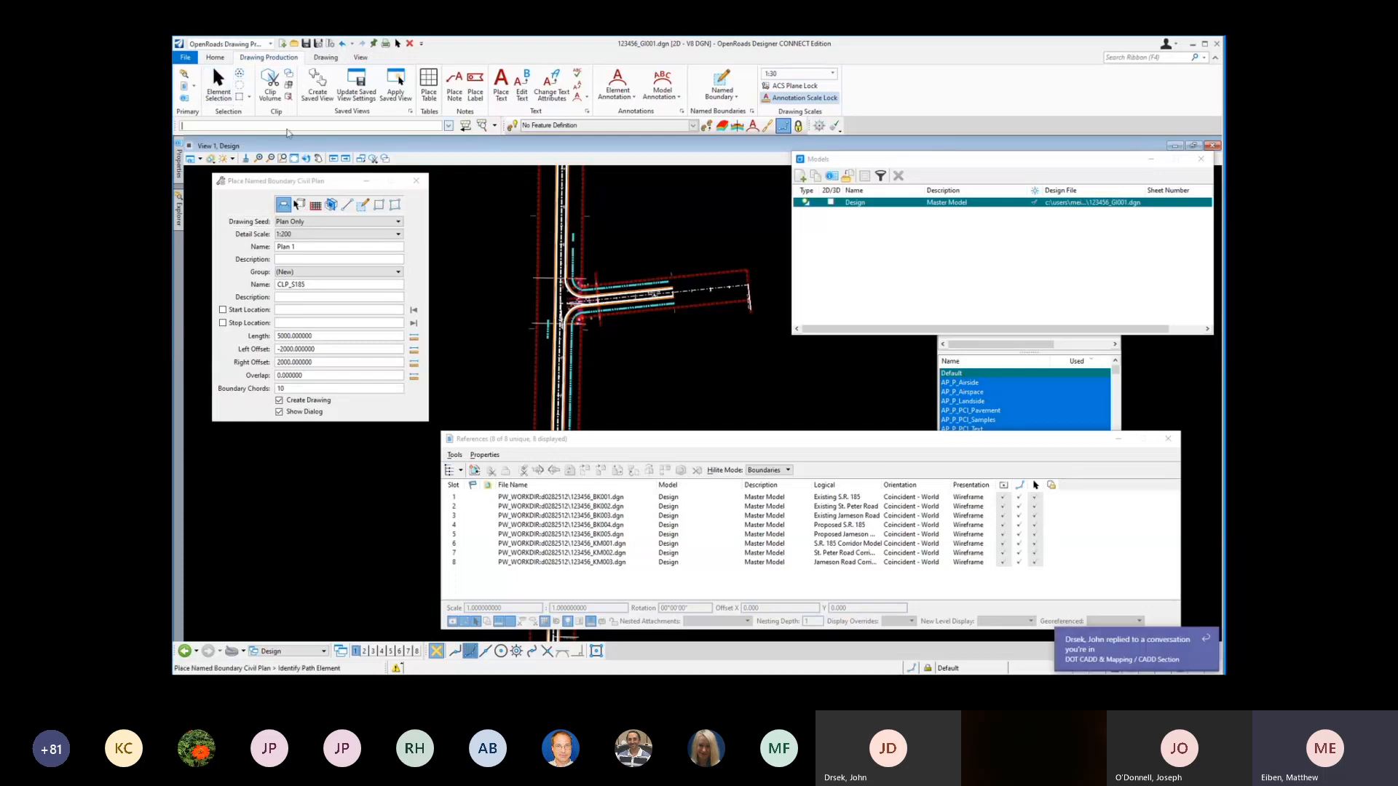
text(place sha)
key(Return)
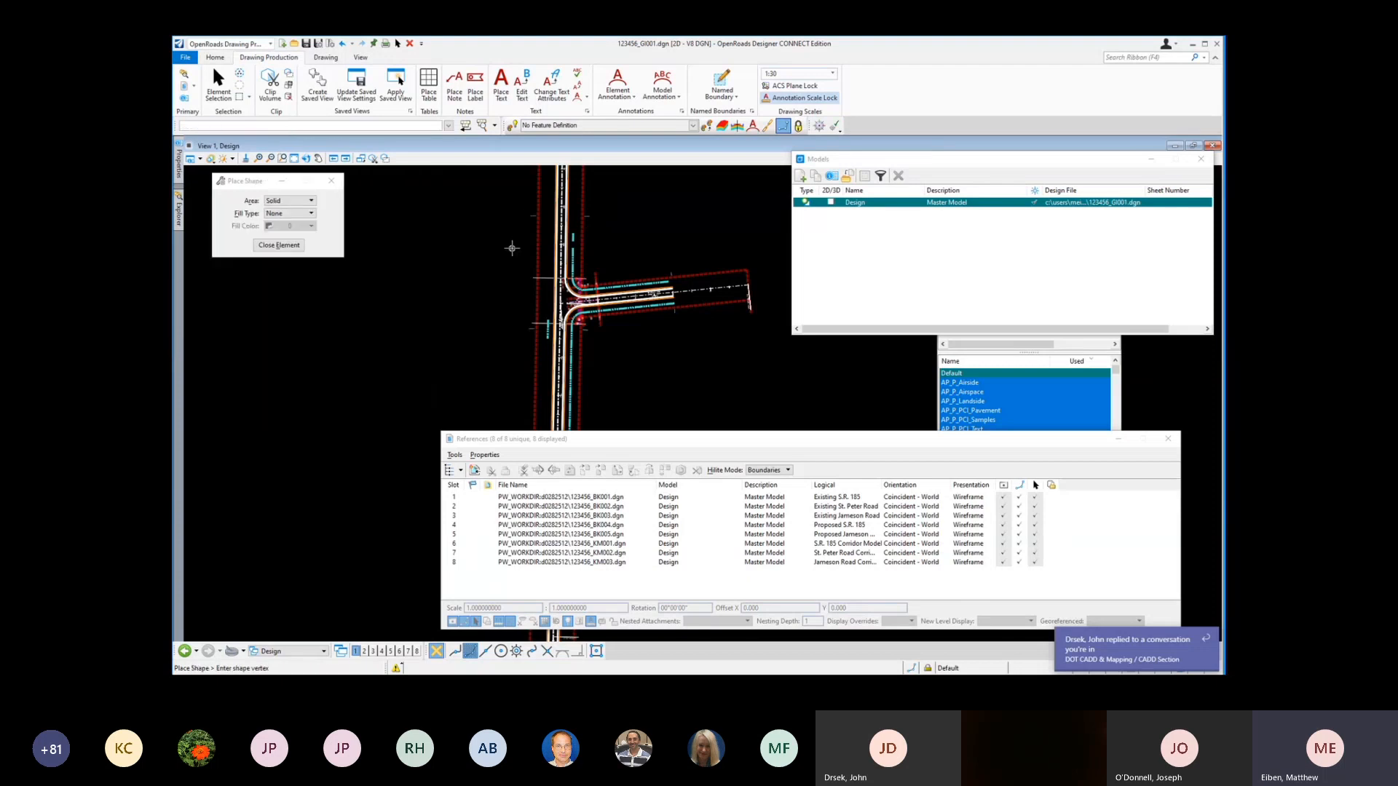
click(512, 246)
click(624, 244)
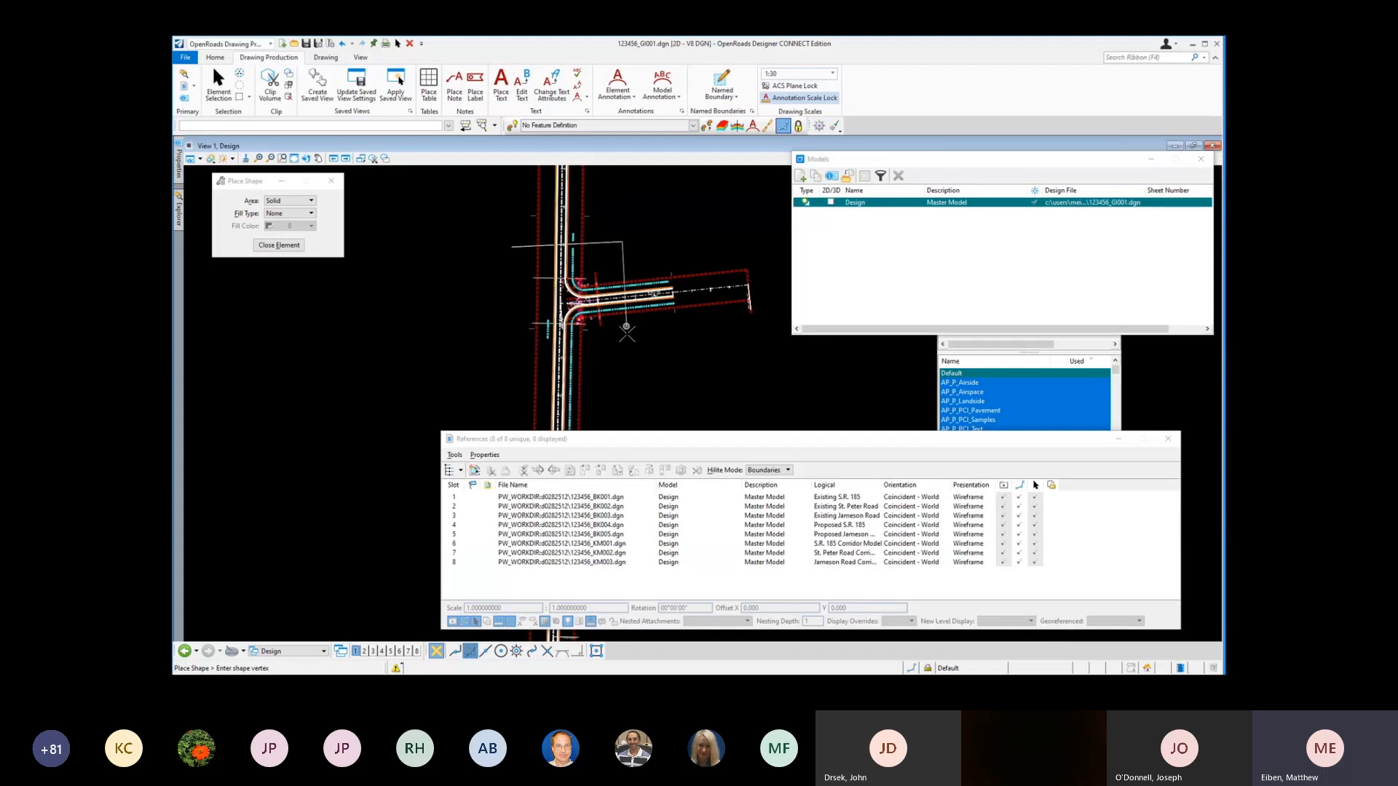
click(629, 380)
click(510, 380)
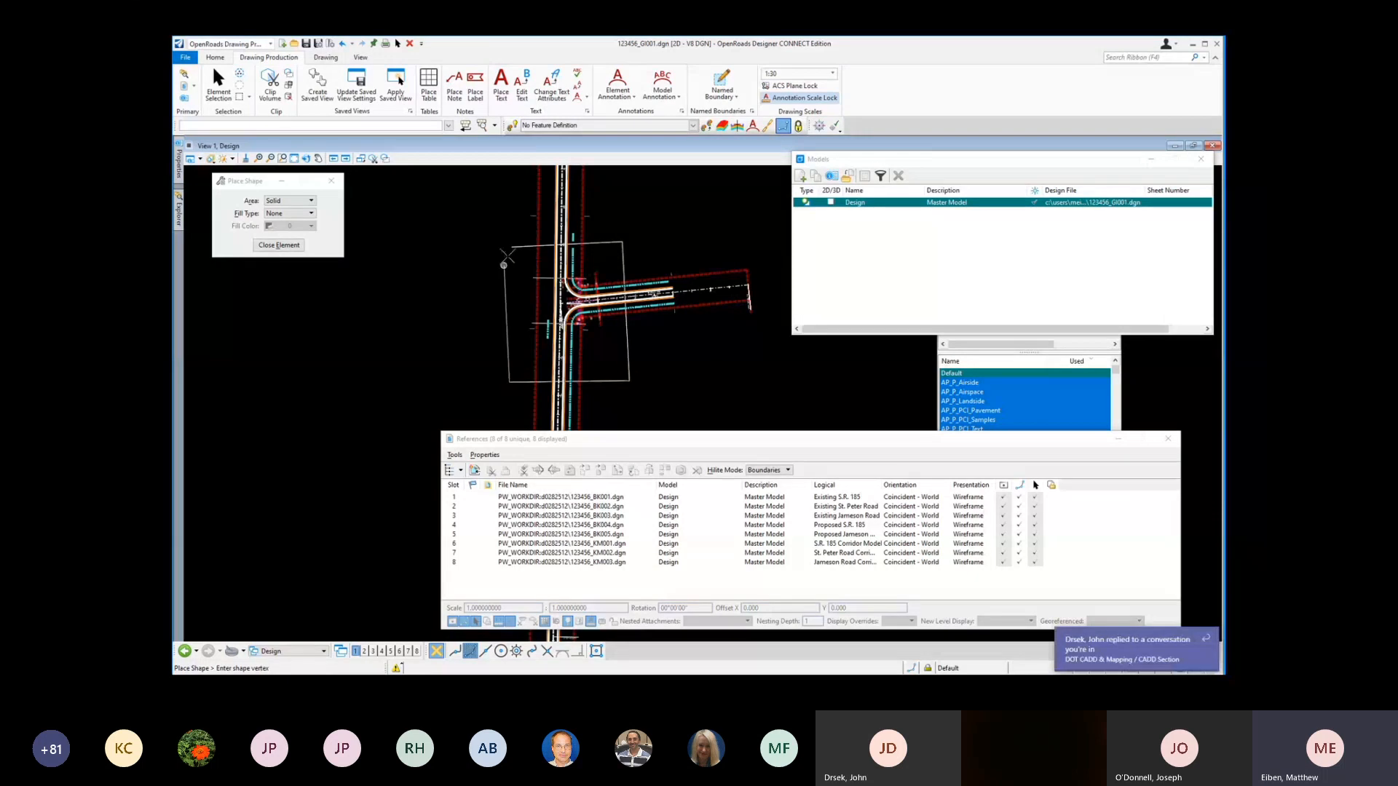
click(512, 247)
Step: Move the four-sided shape slightly upward so it frames the intersection
click(271, 127)
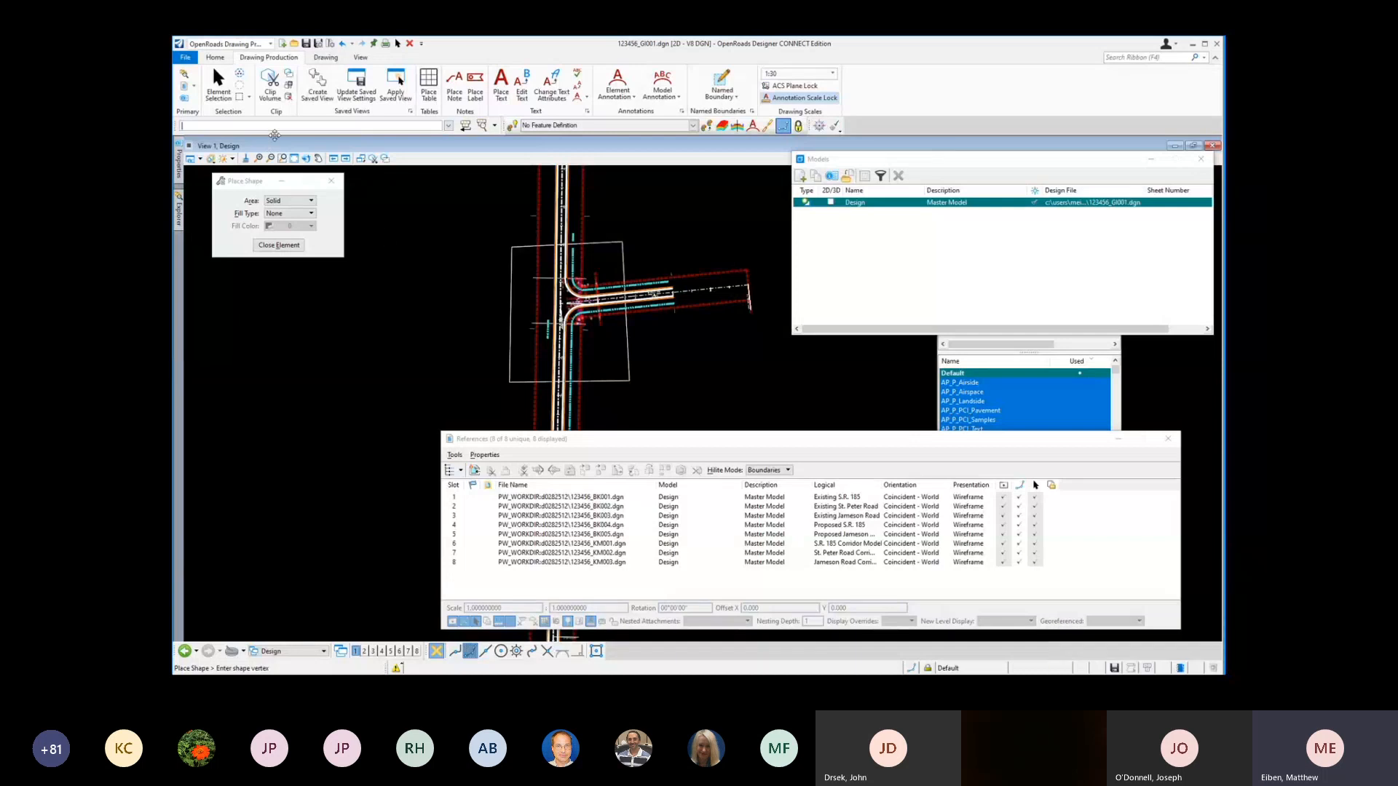
text(move)
key(Return)
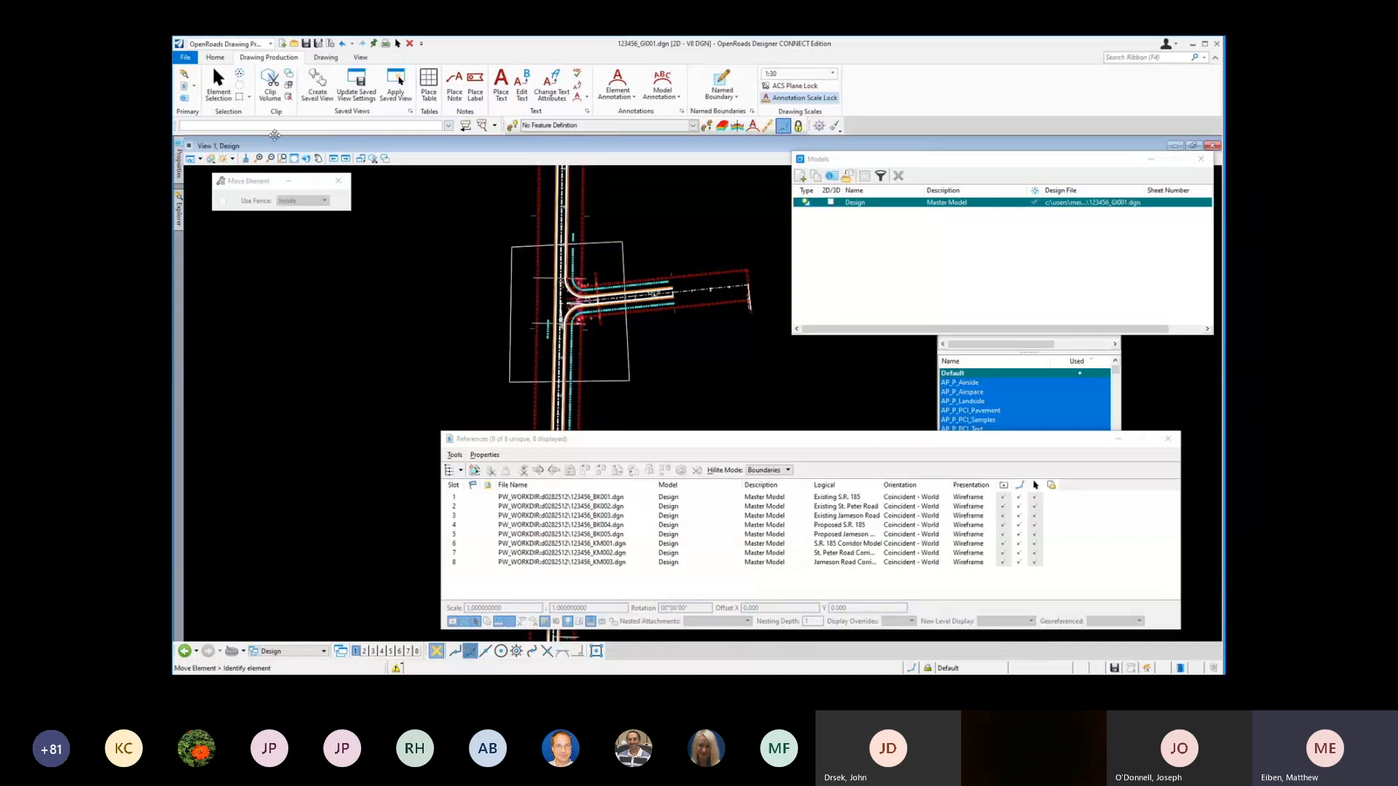
click(511, 245)
right_click(515, 234)
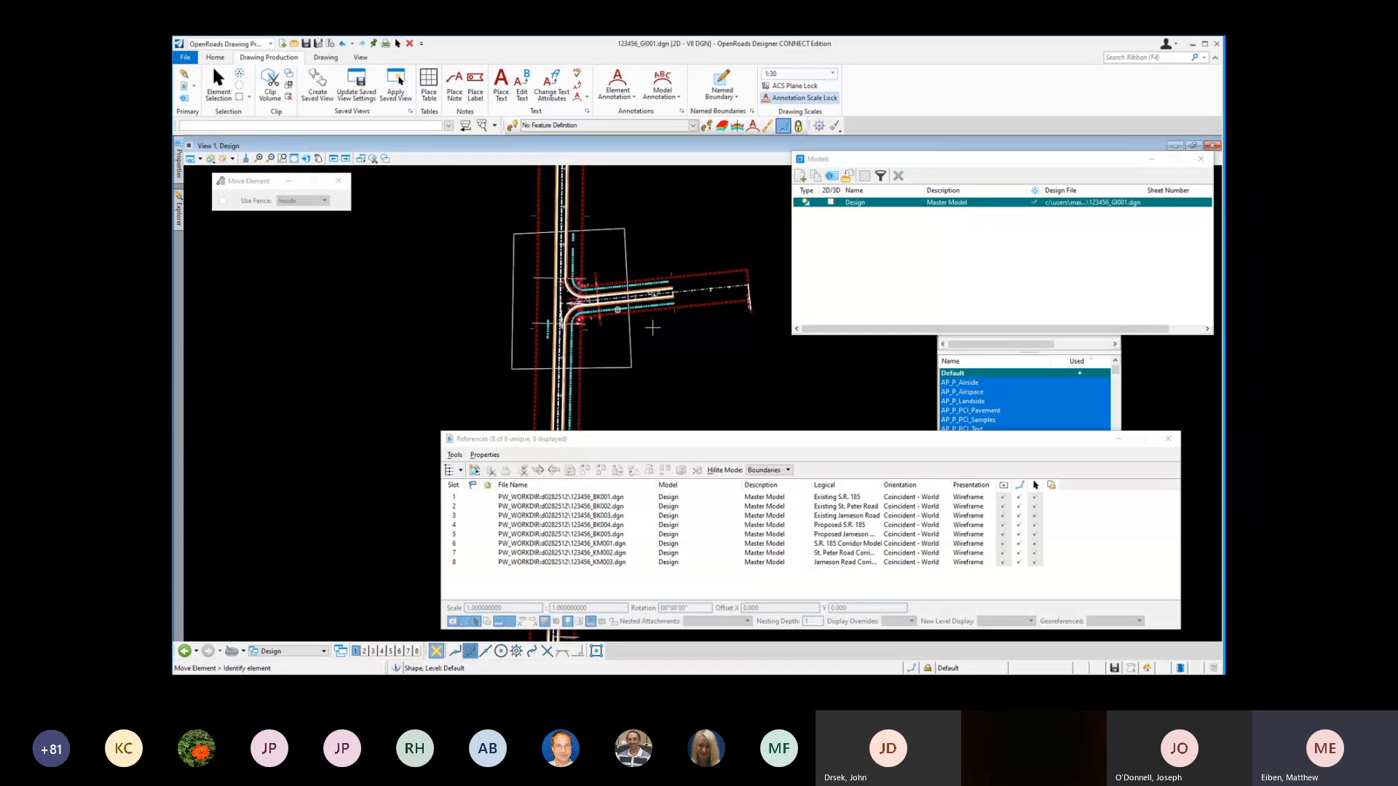
Step: Place a civil plan named boundary by element from the four-sided intersection shape, using the Plan Only seed and group CLP_S185
click(724, 83)
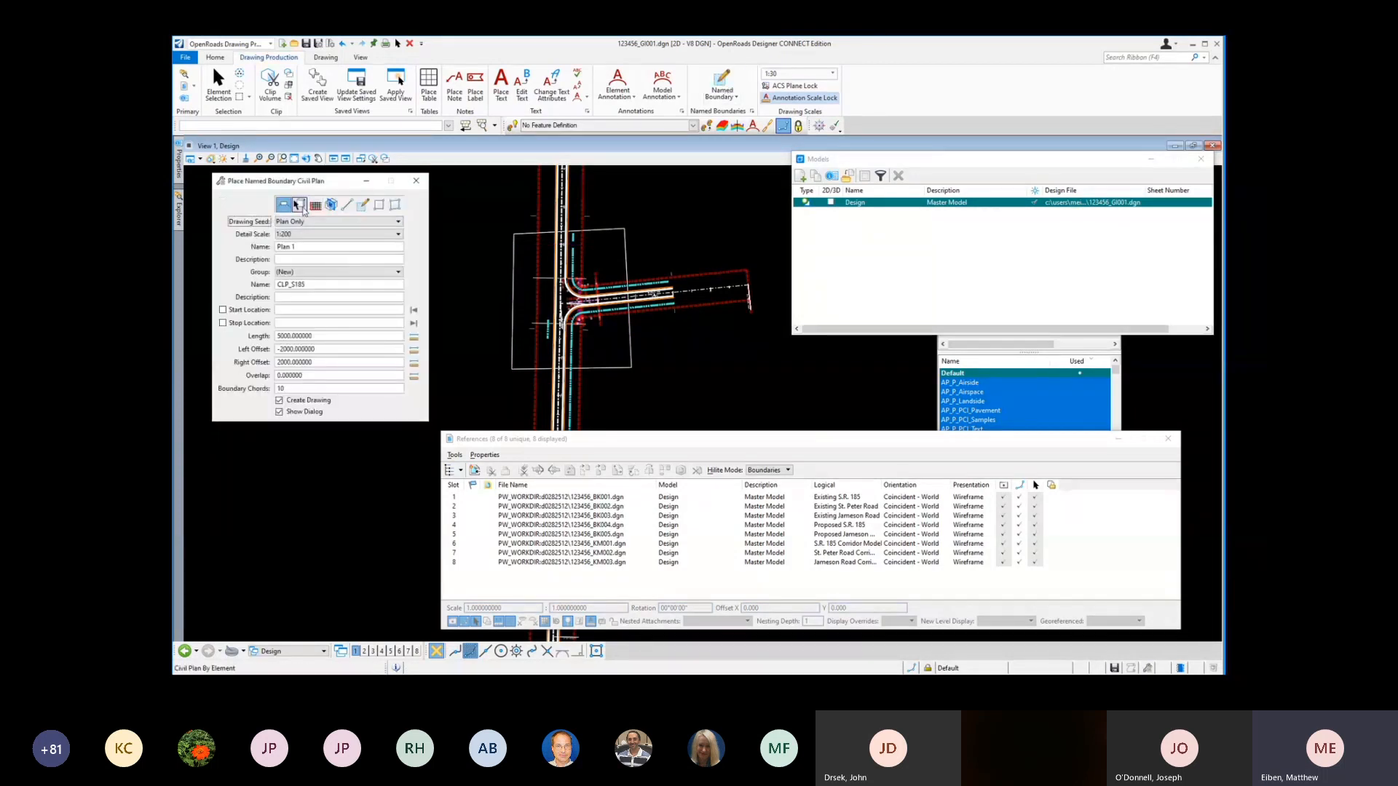
click(299, 205)
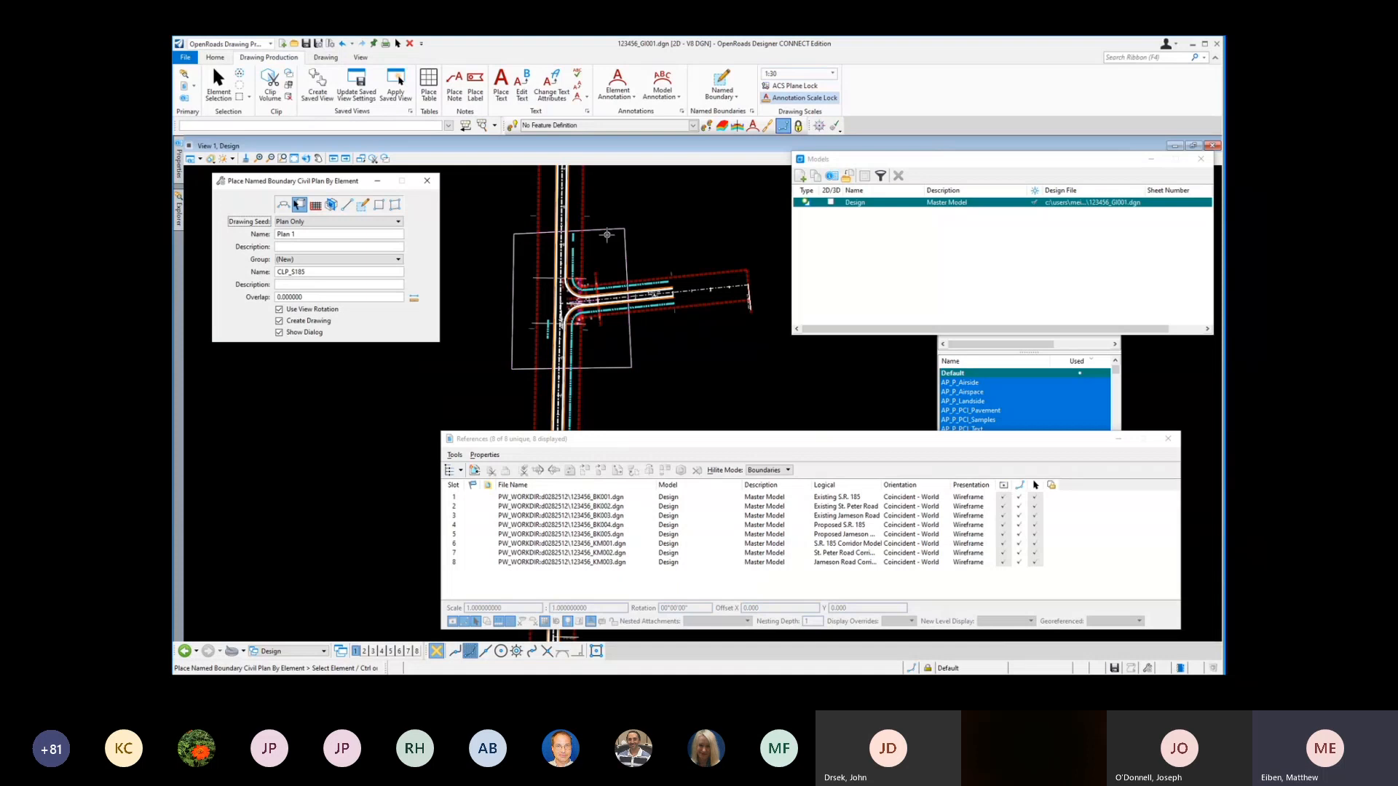
click(608, 231)
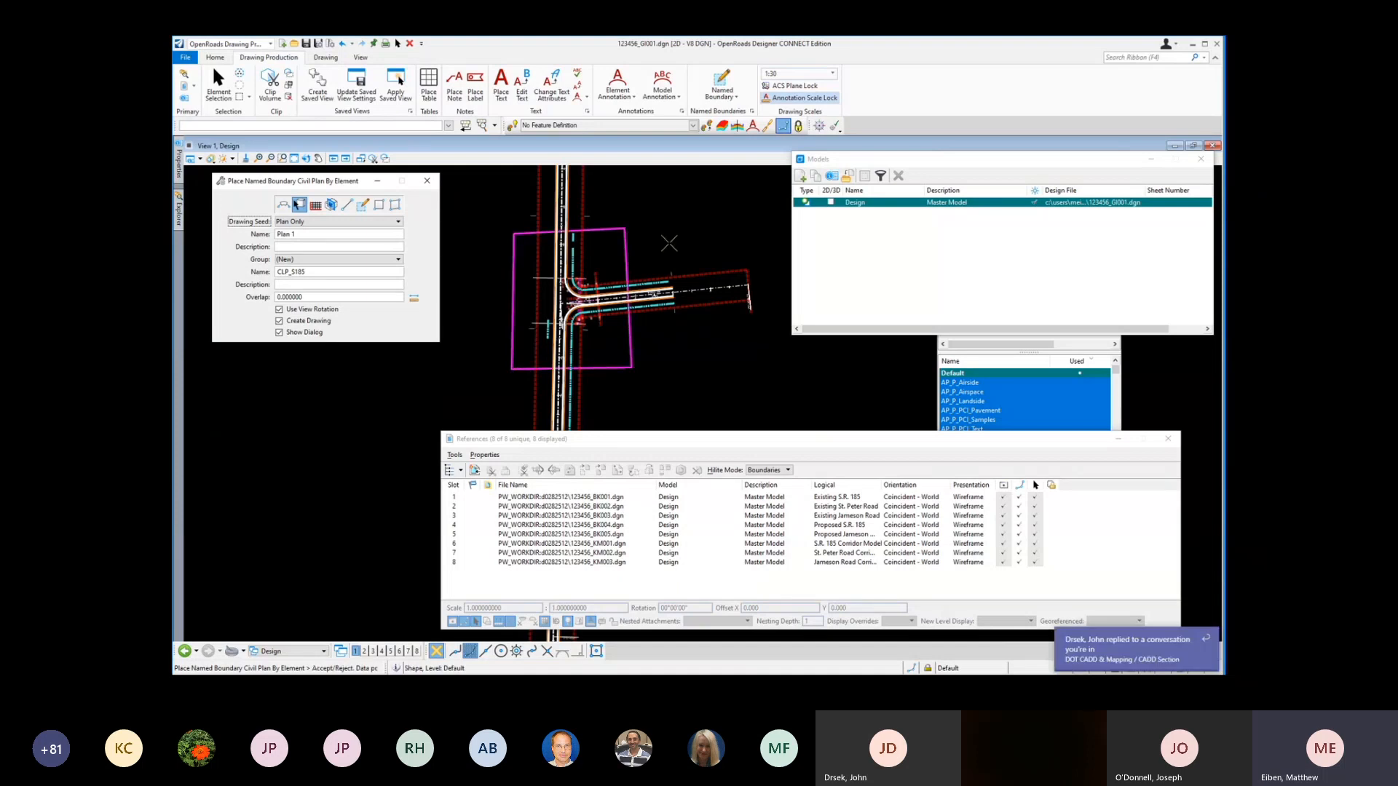
click(683, 243)
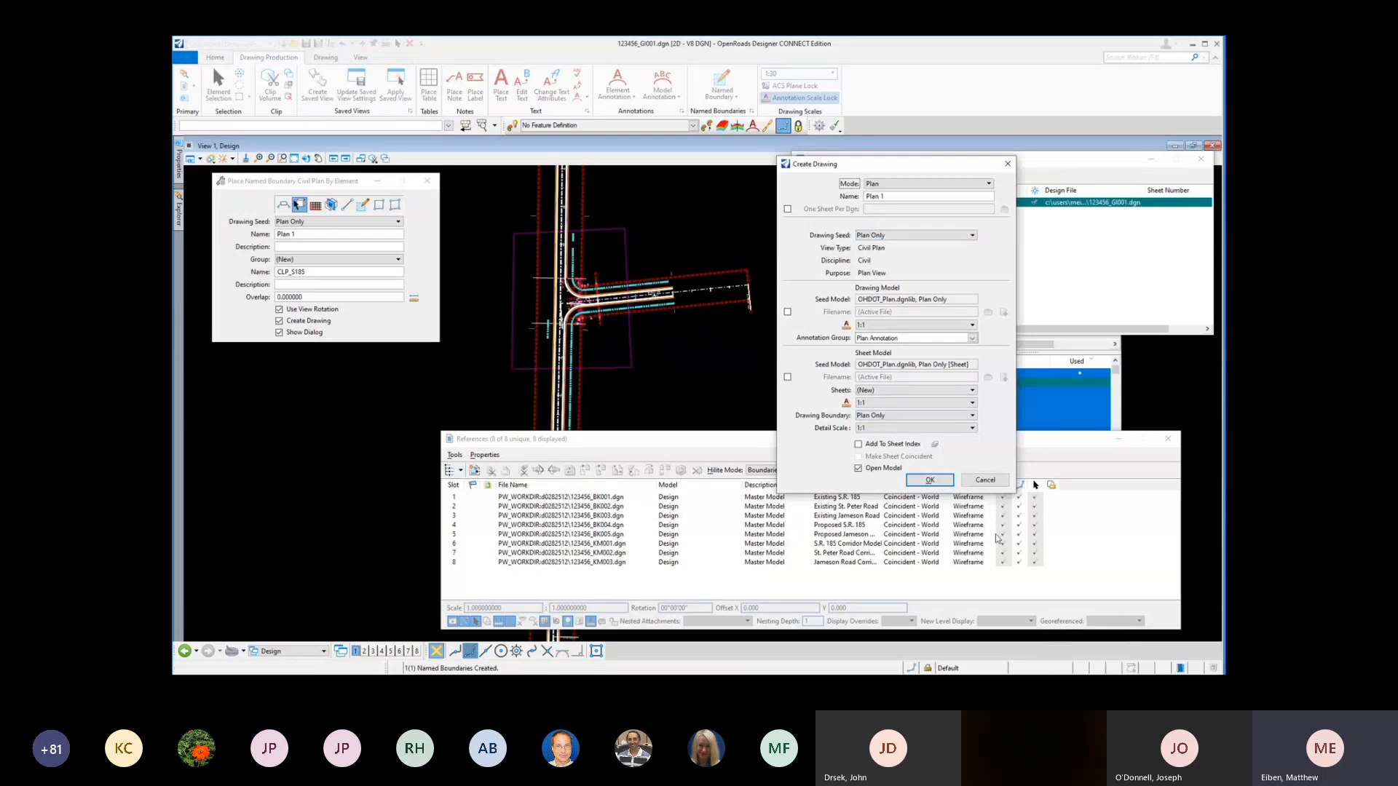
Step: Create the Plan 1 drawing and sheet with the drawing model's annotation scale and the sheet's detail scale both at 1:30
click(877, 325)
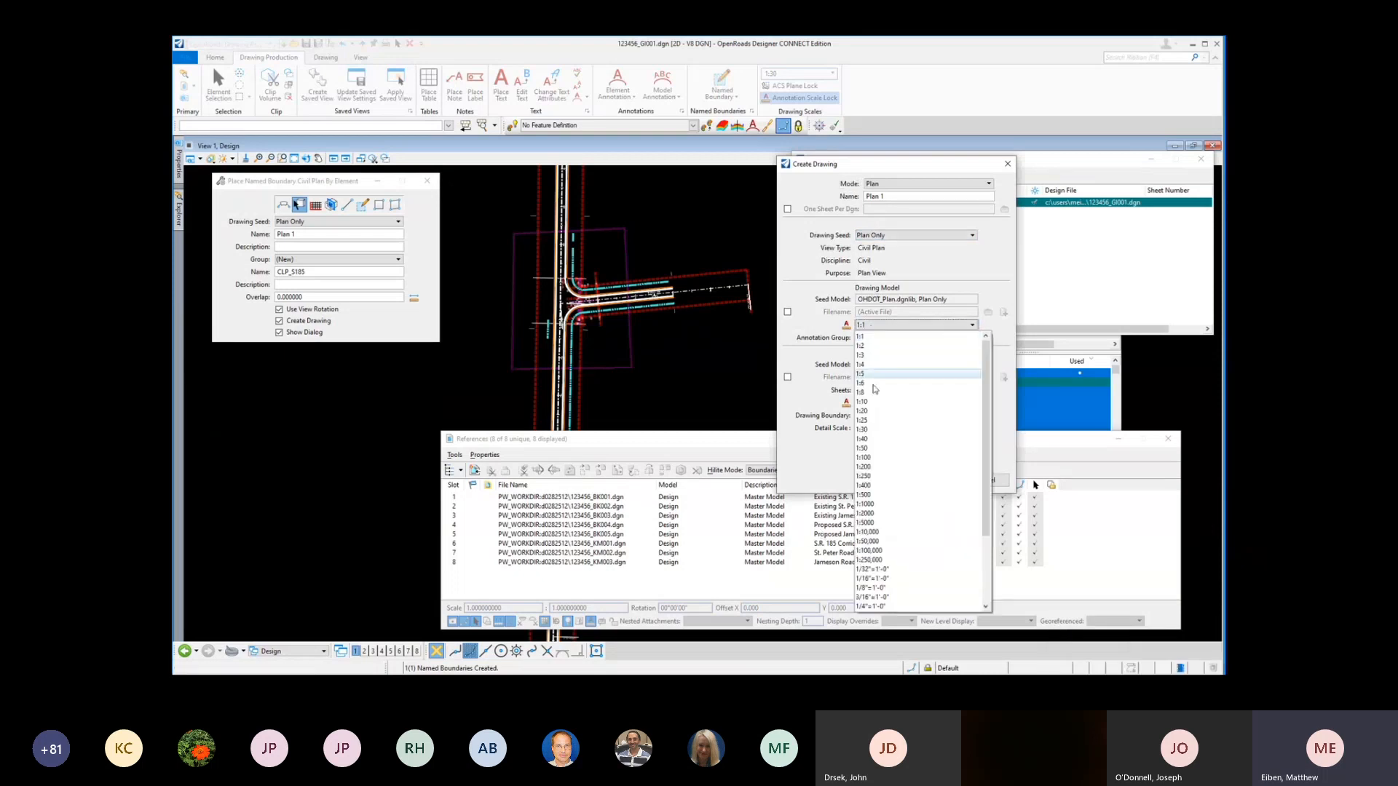
click(870, 430)
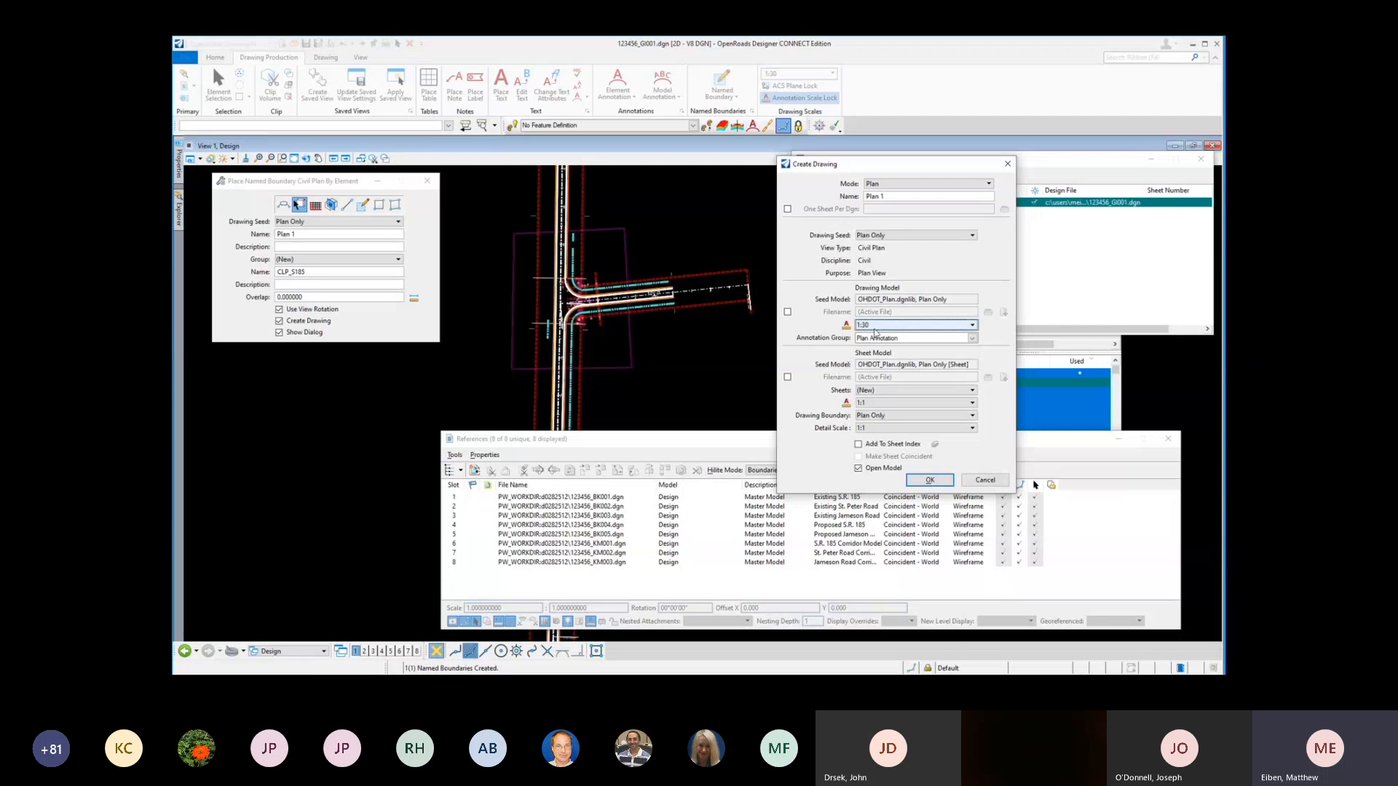
click(877, 429)
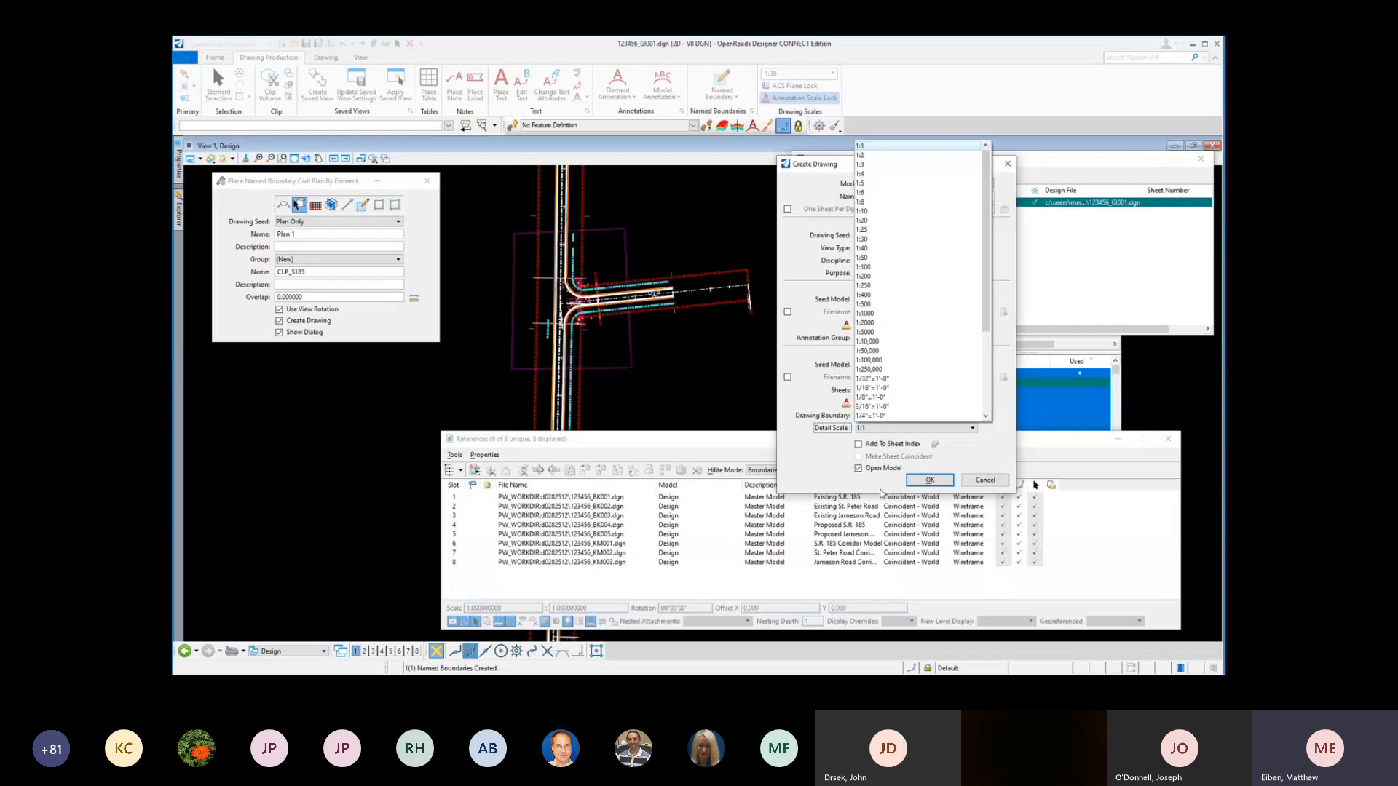
click(874, 239)
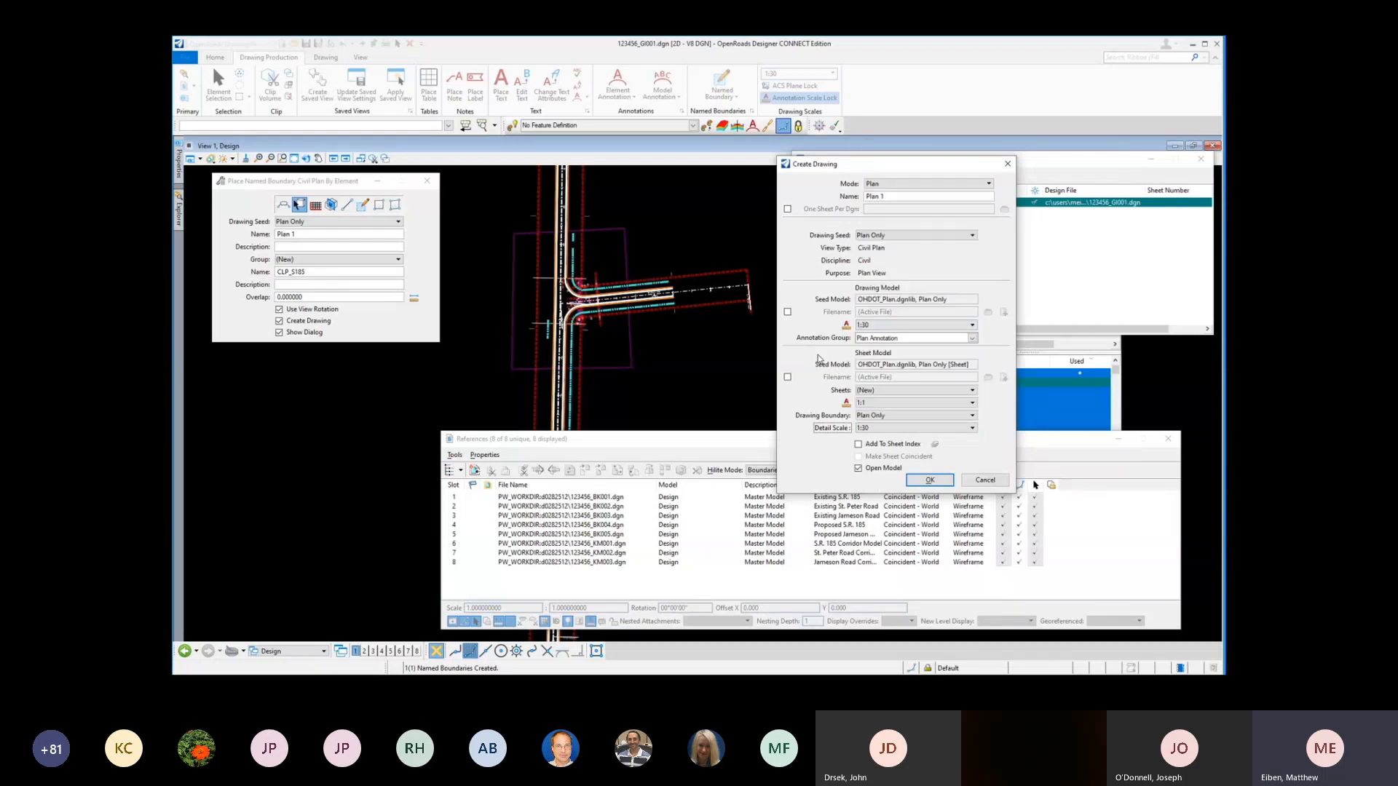
click(930, 481)
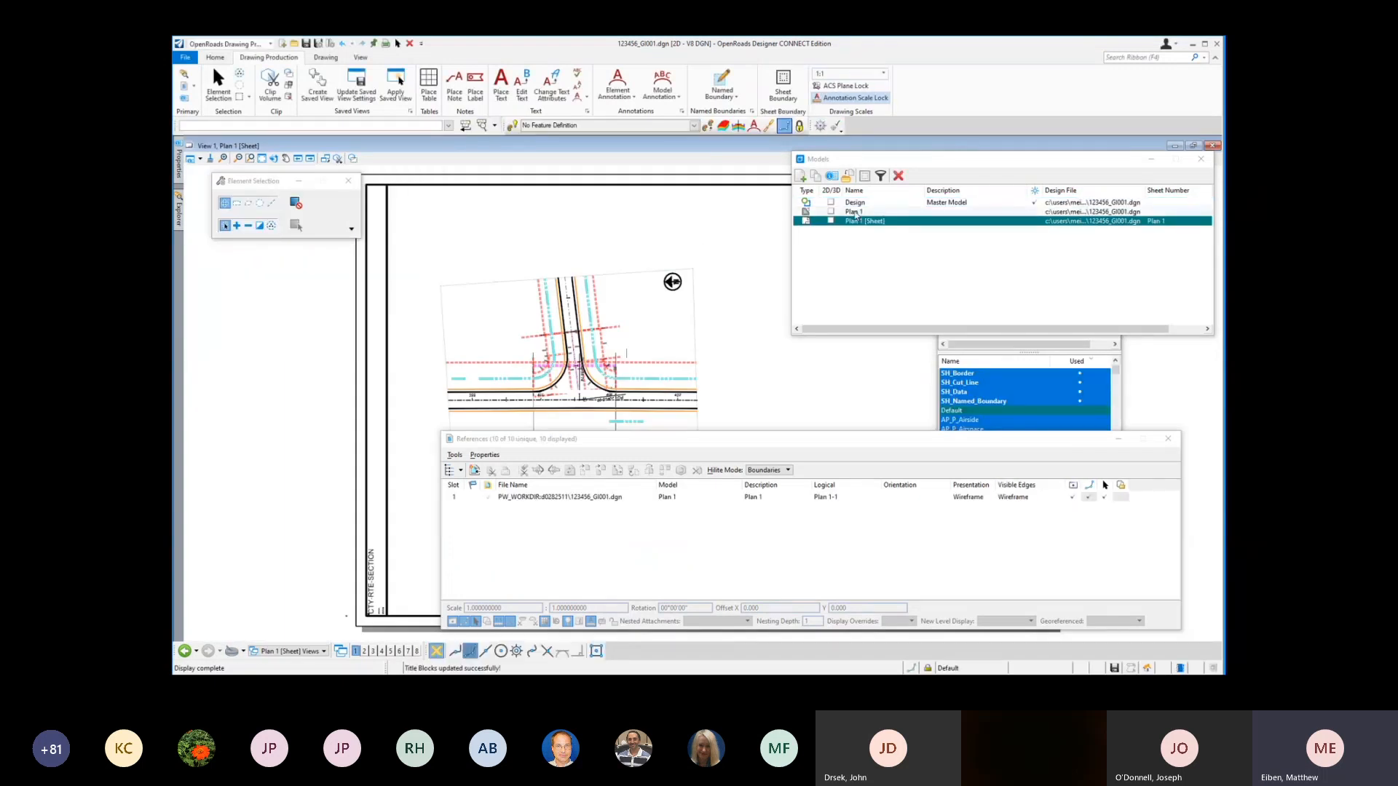
Step: Set the scale of the Plan 1 reference on the sheet to 1:20
click(854, 212)
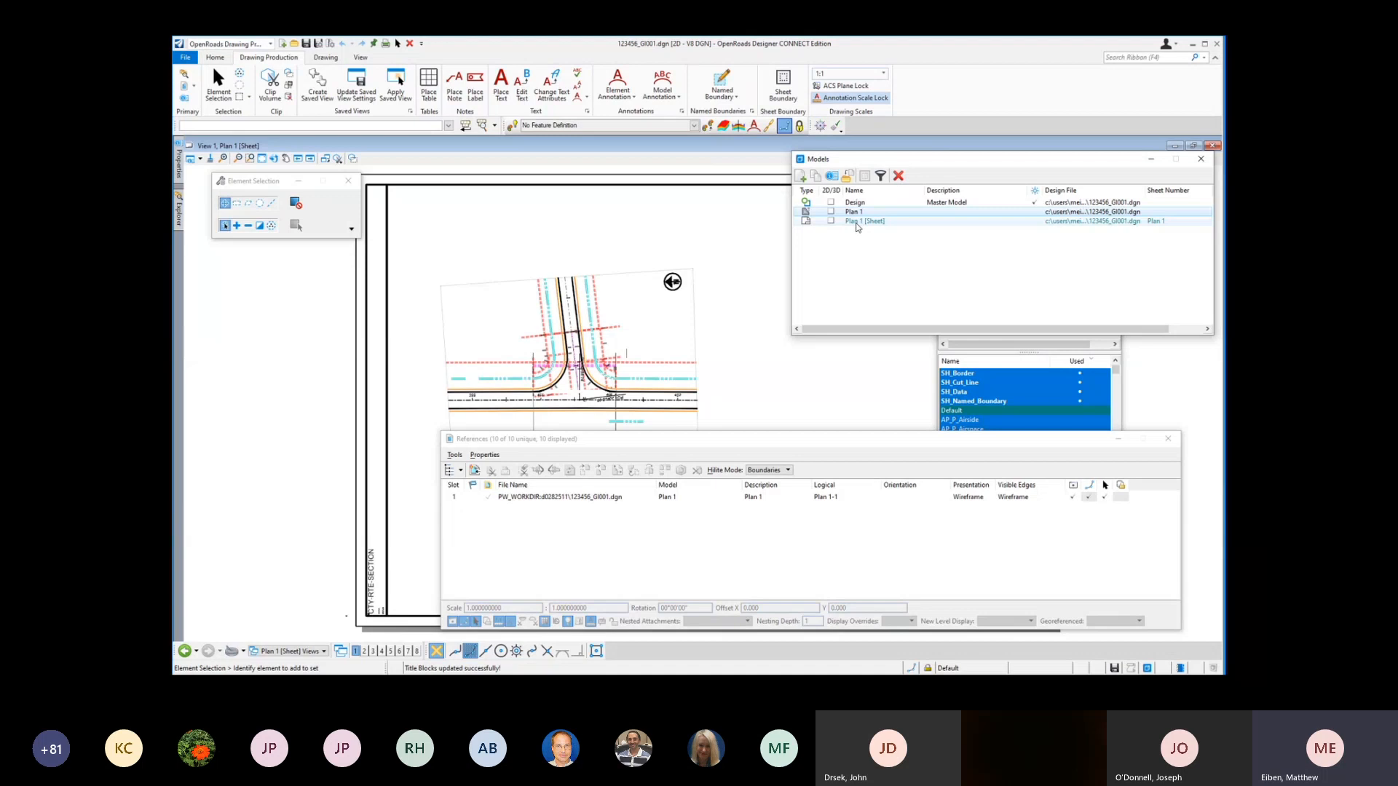
click(857, 222)
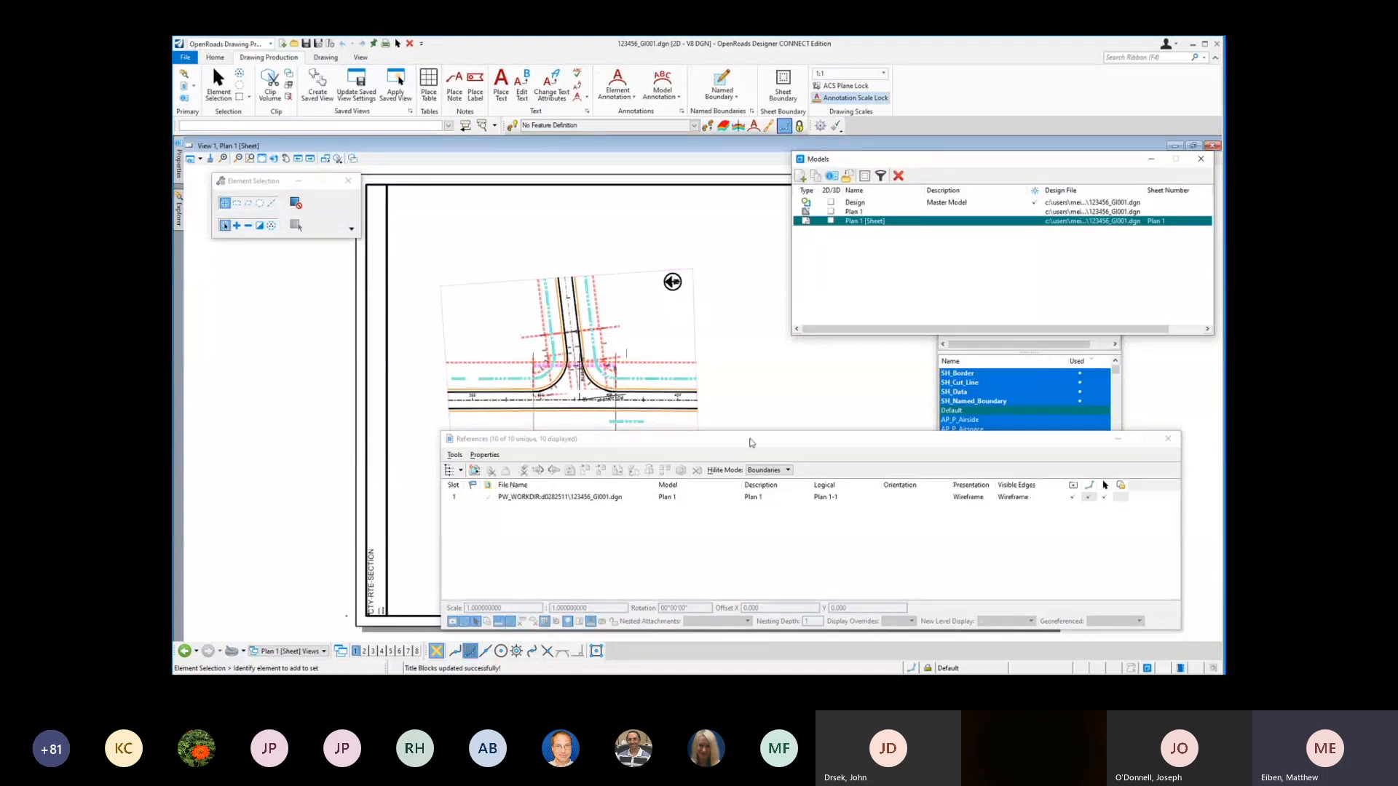
click(1151, 441)
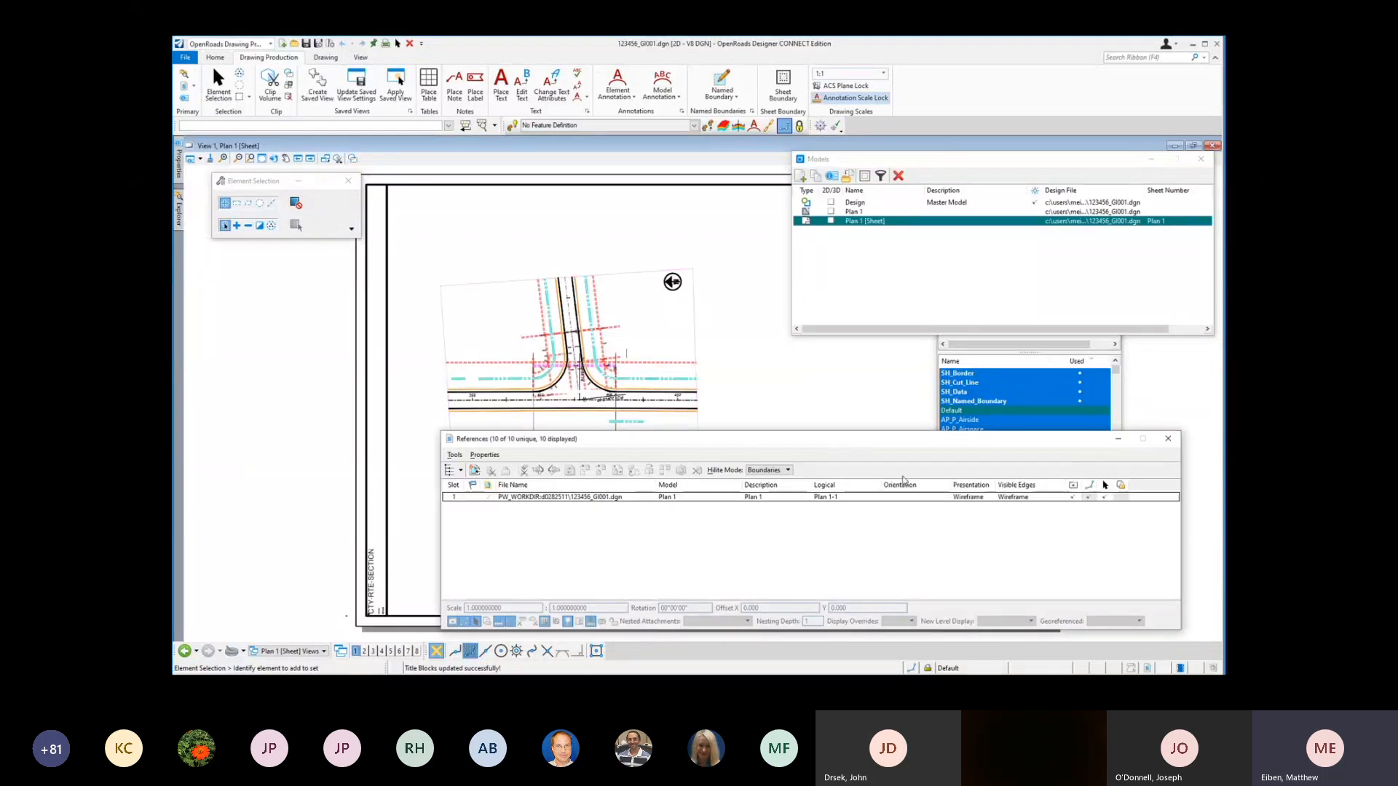
click(587, 498)
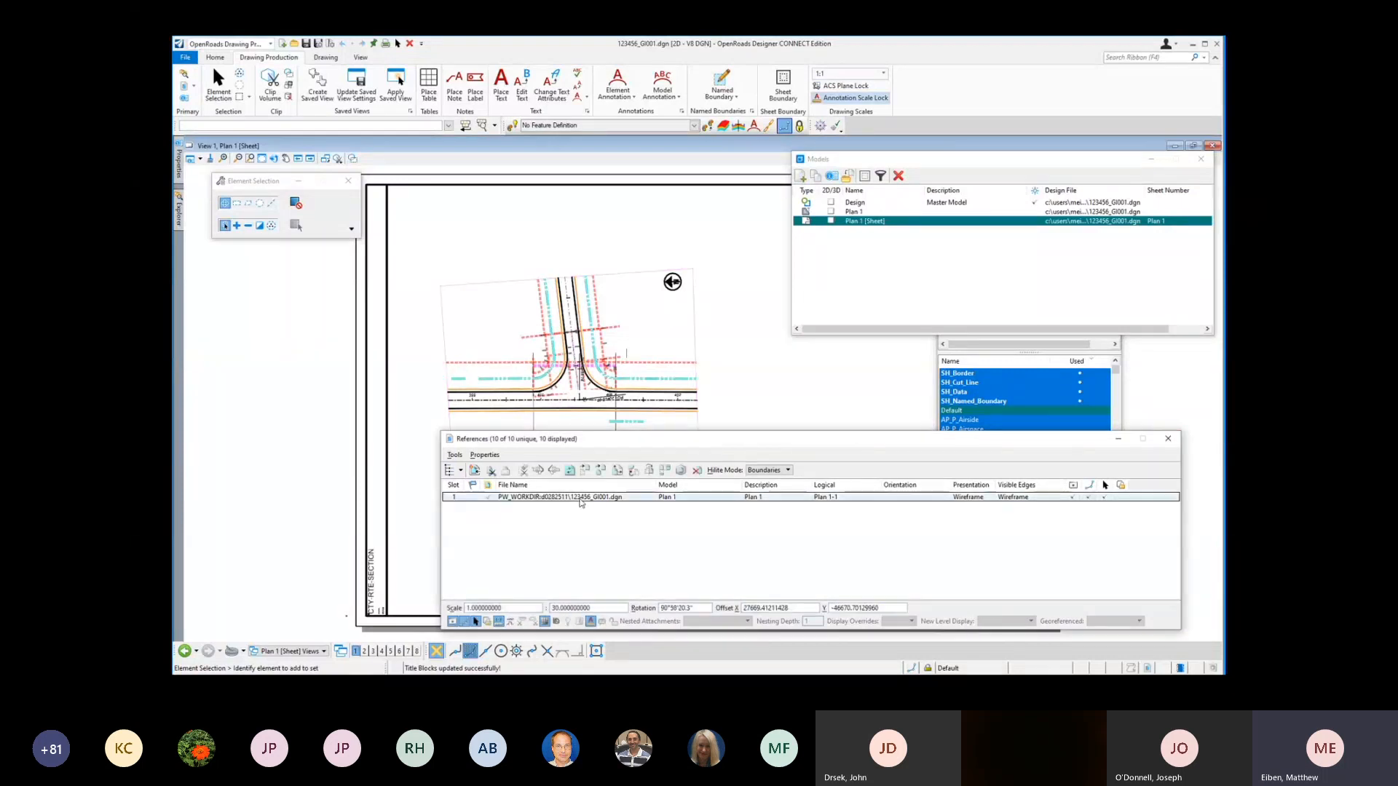
double_click(582, 608)
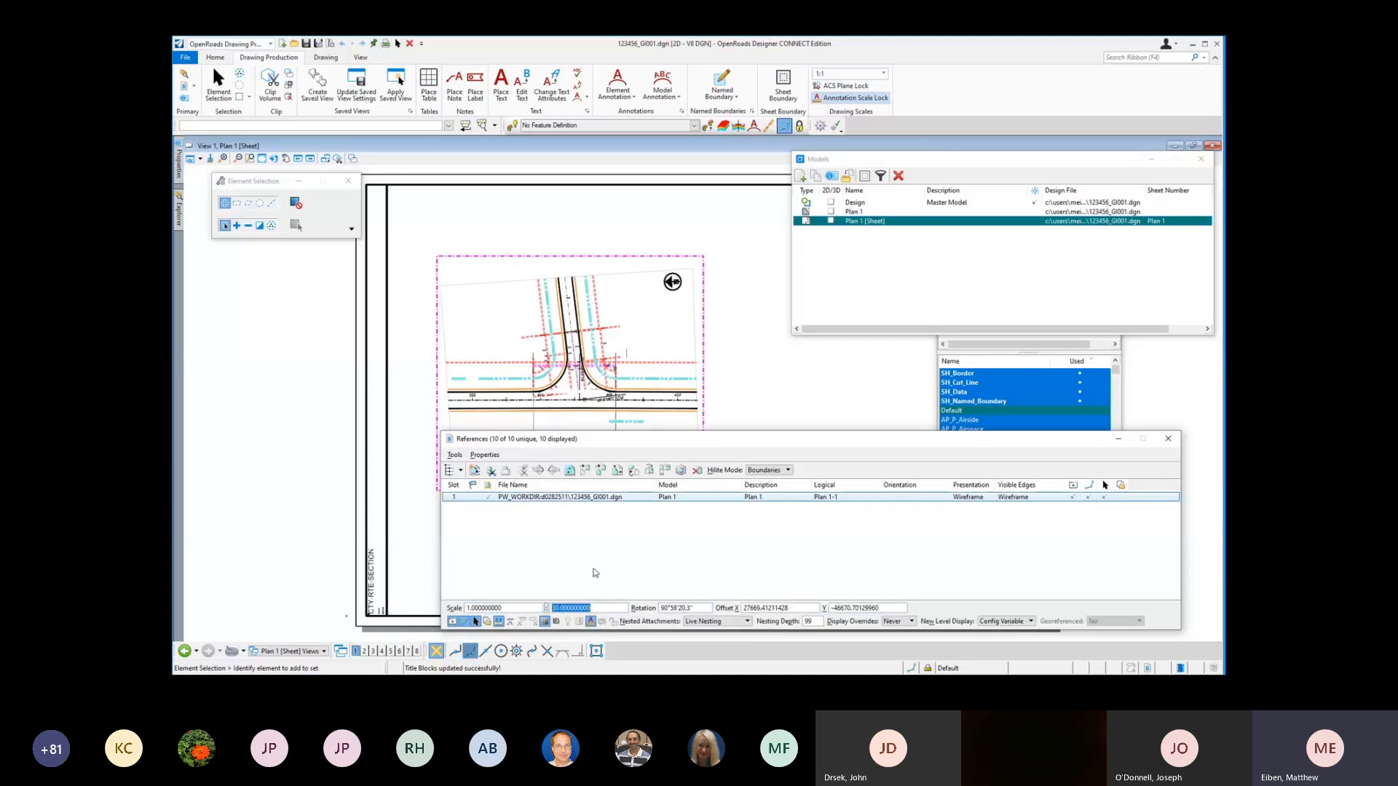
click(1201, 159)
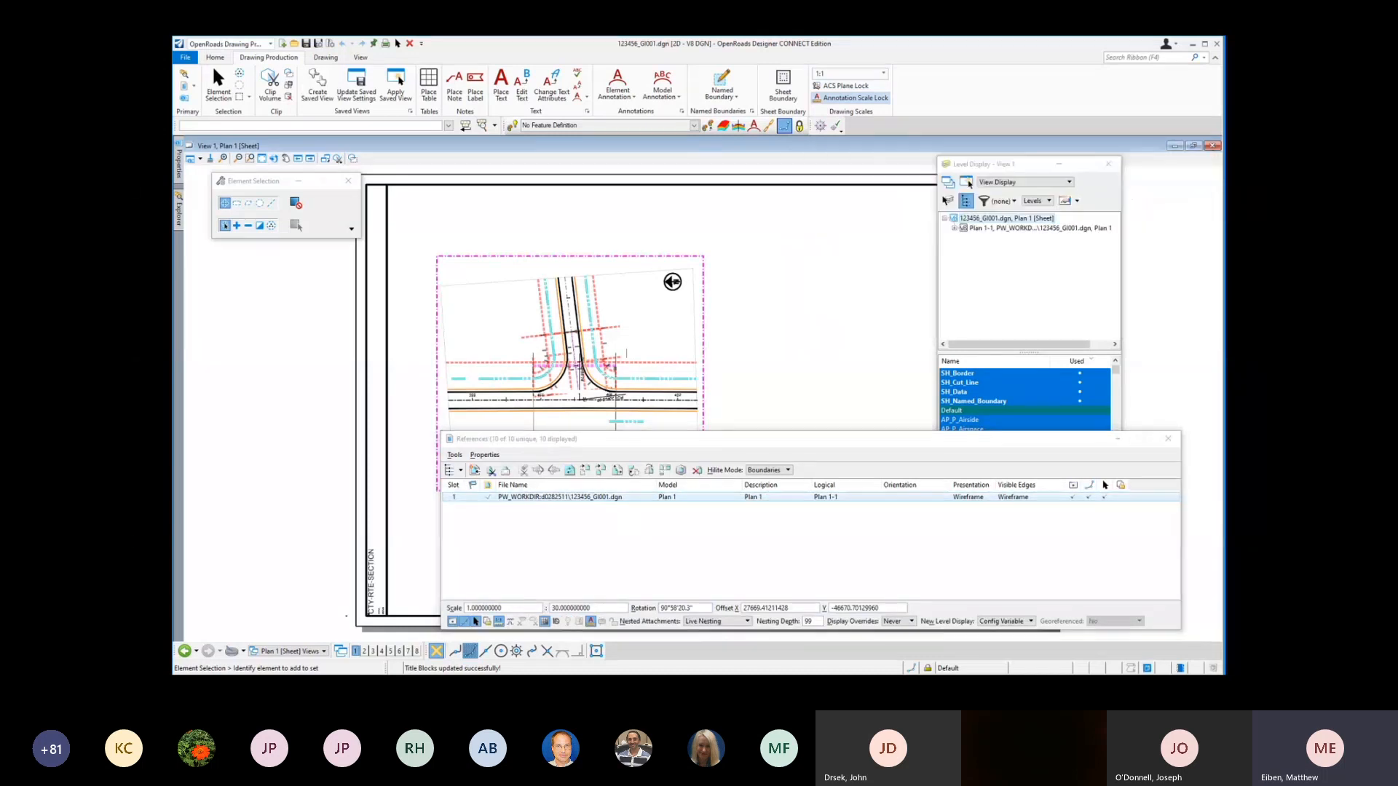
drag(1005, 166, 1231, 185)
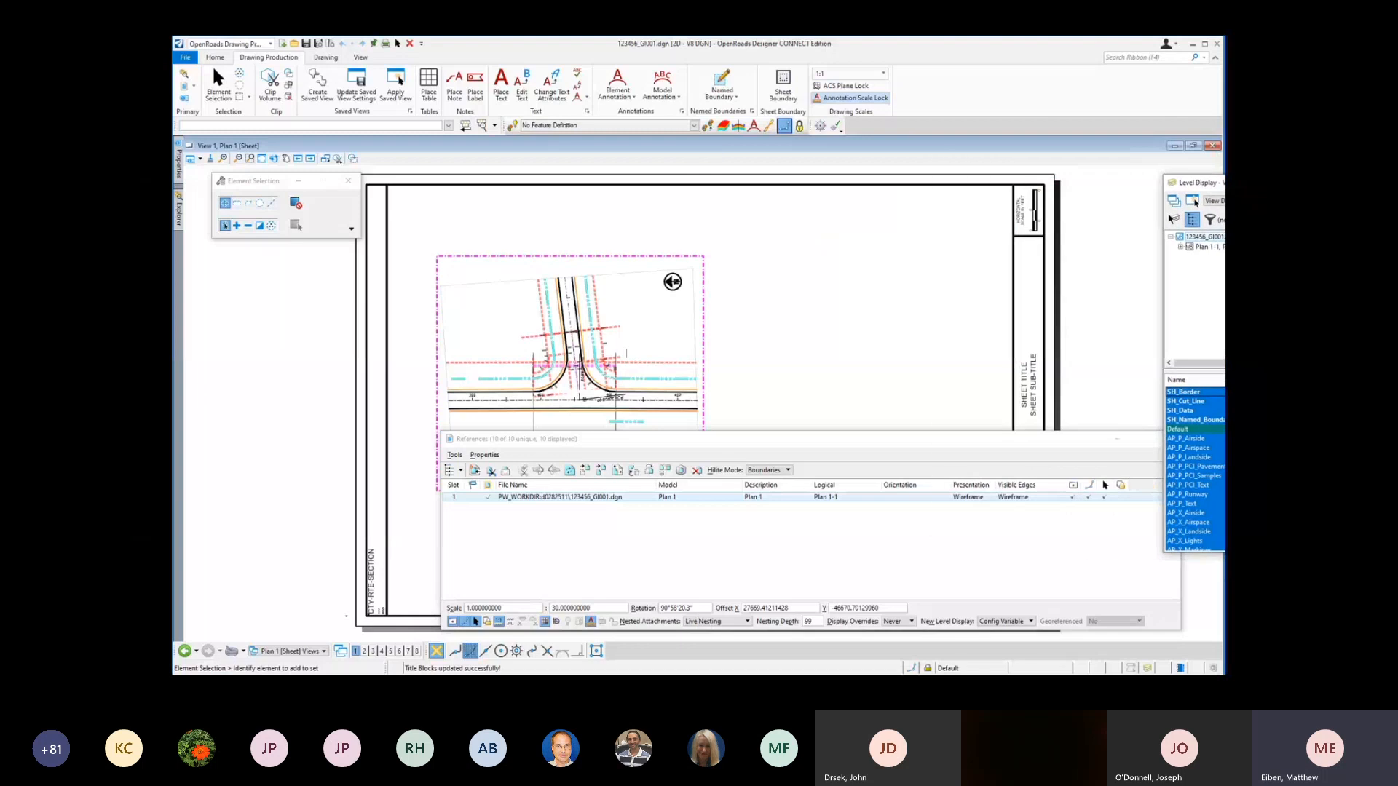
click(601, 610)
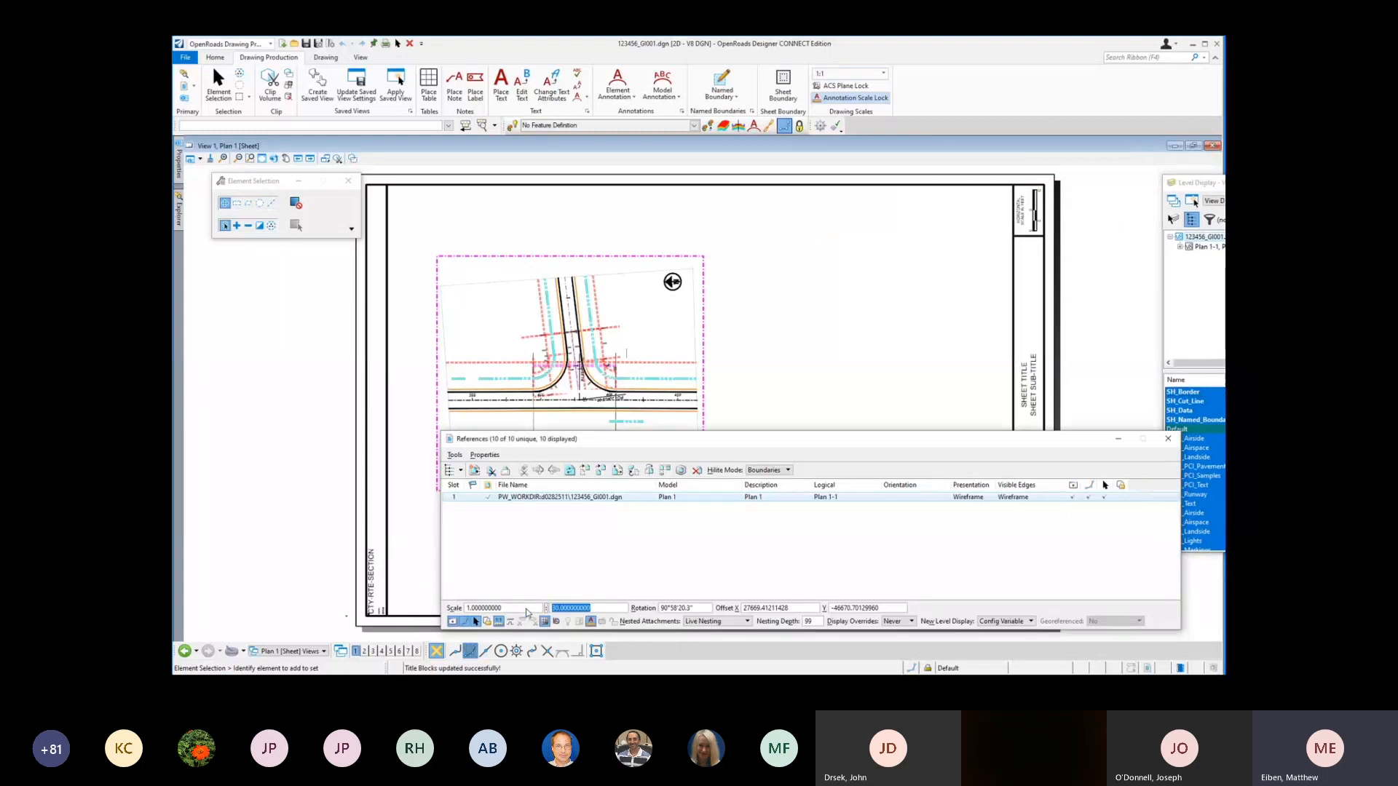
text(20)
key(Tab)
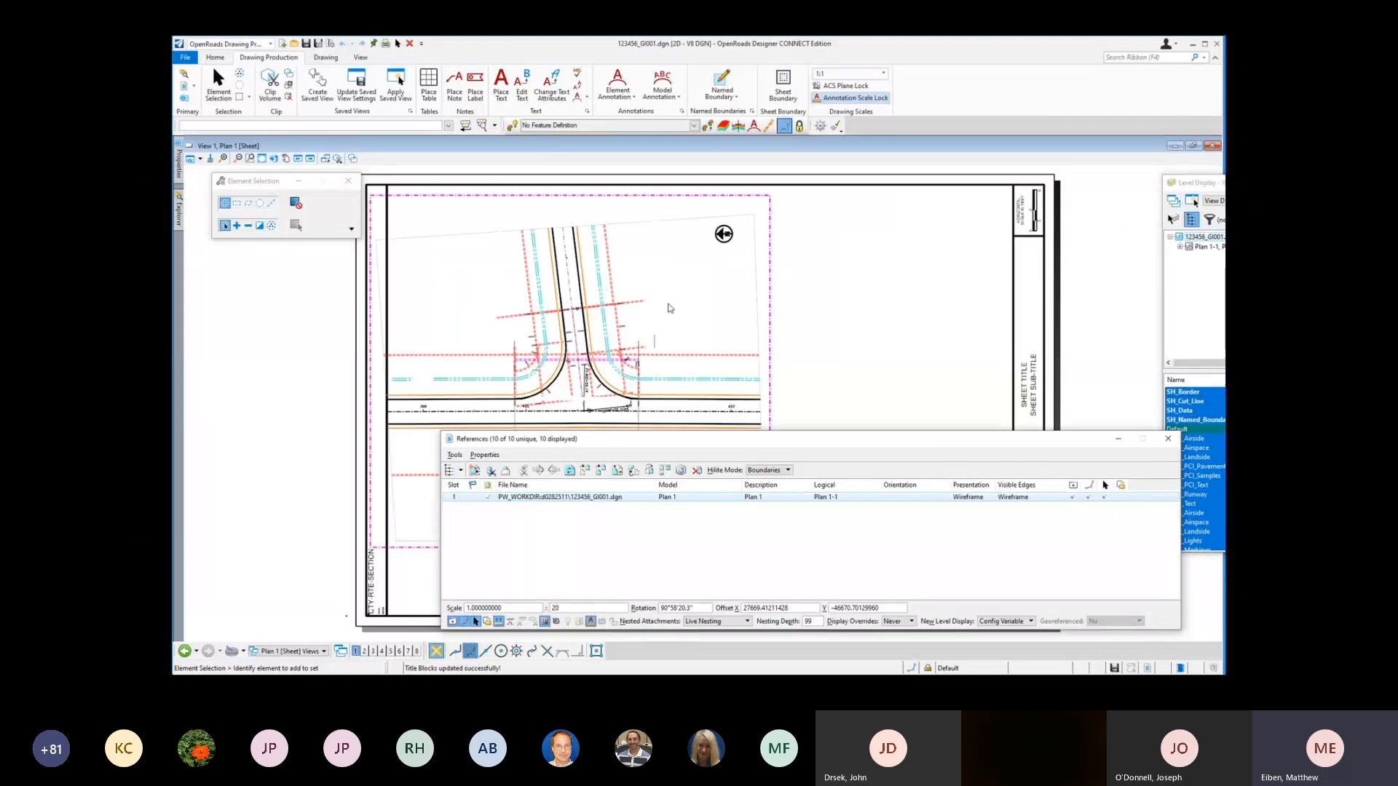
Step: Move the Plan 1 reference together with its boundary to the right so it sits inside the sheet border
click(584, 469)
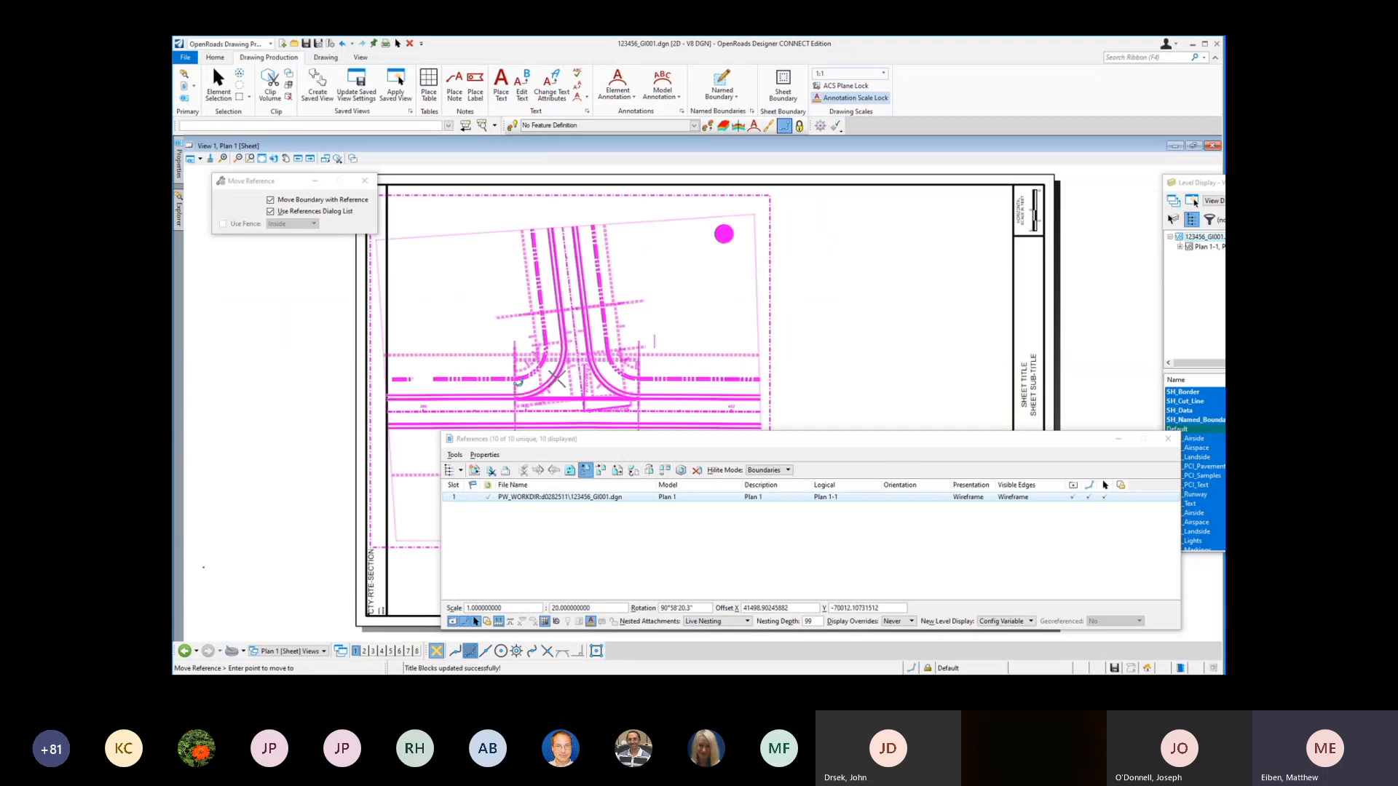
click(724, 234)
click(588, 341)
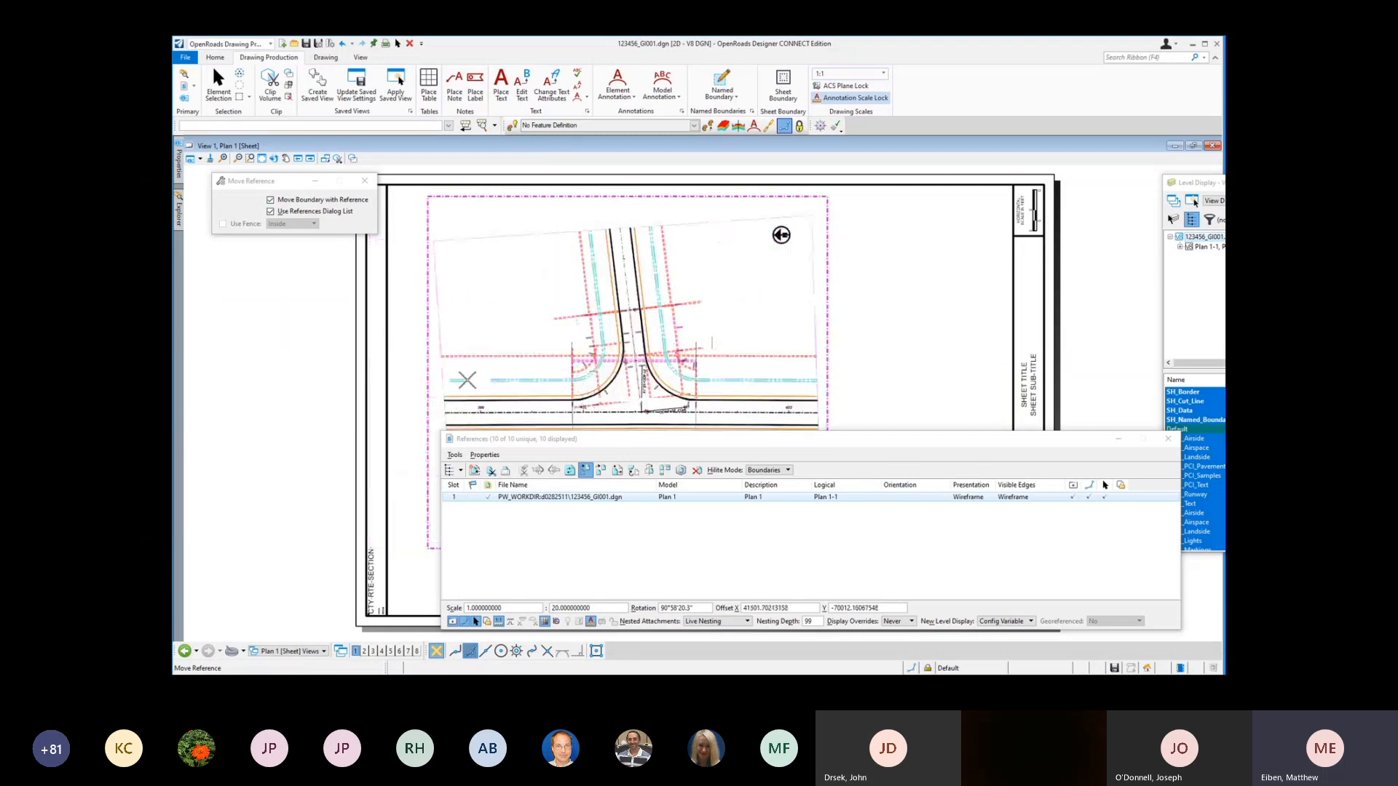
key(Escape)
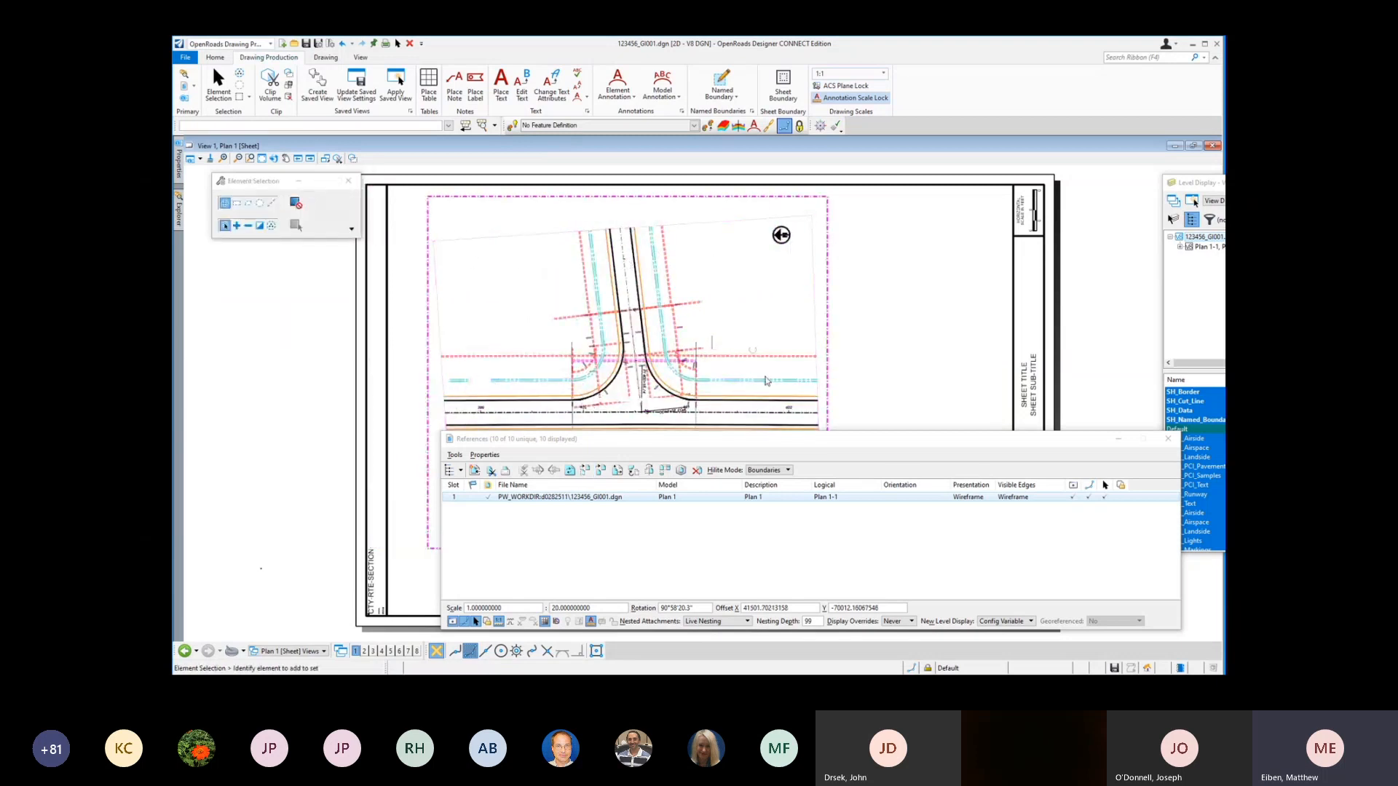
drag(765, 442, 750, 492)
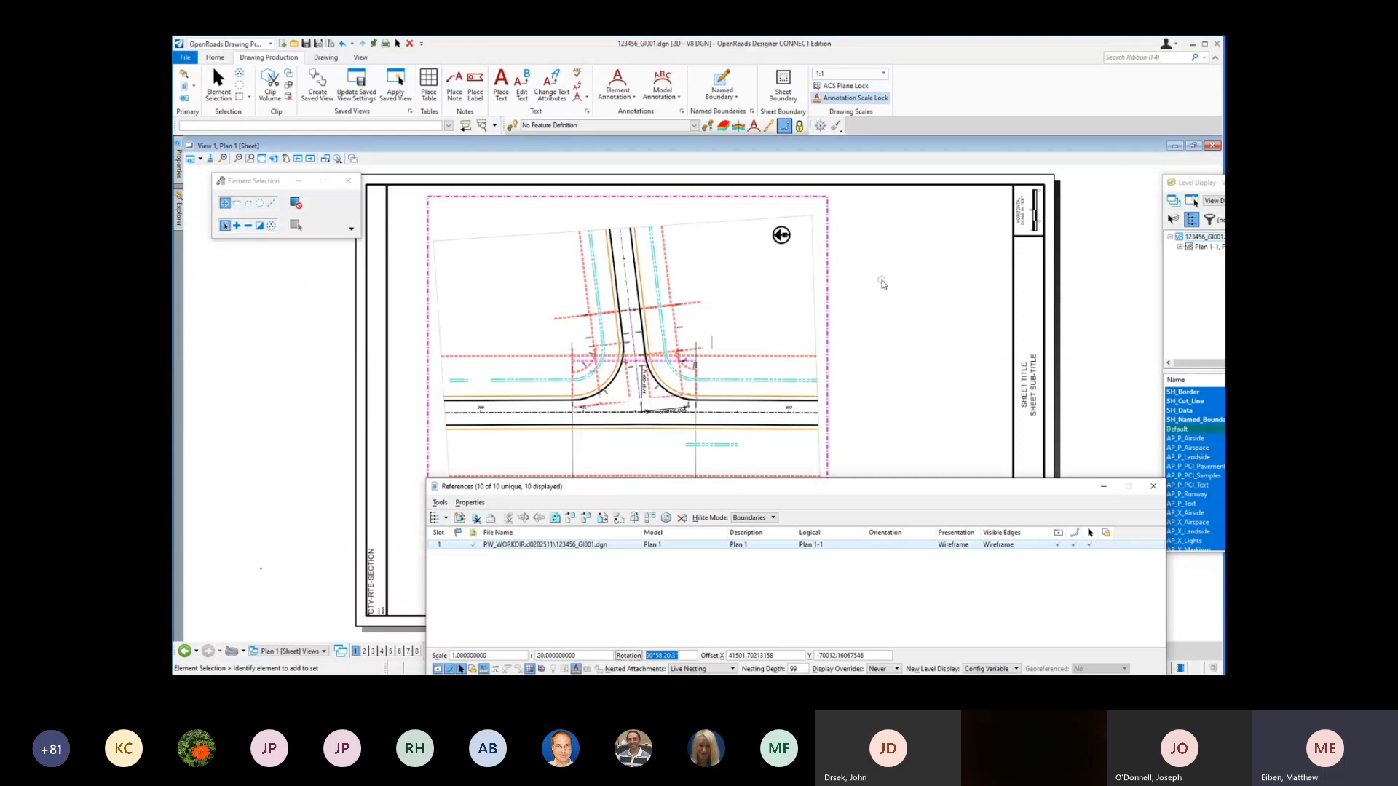
scroll(882, 283, down, 1)
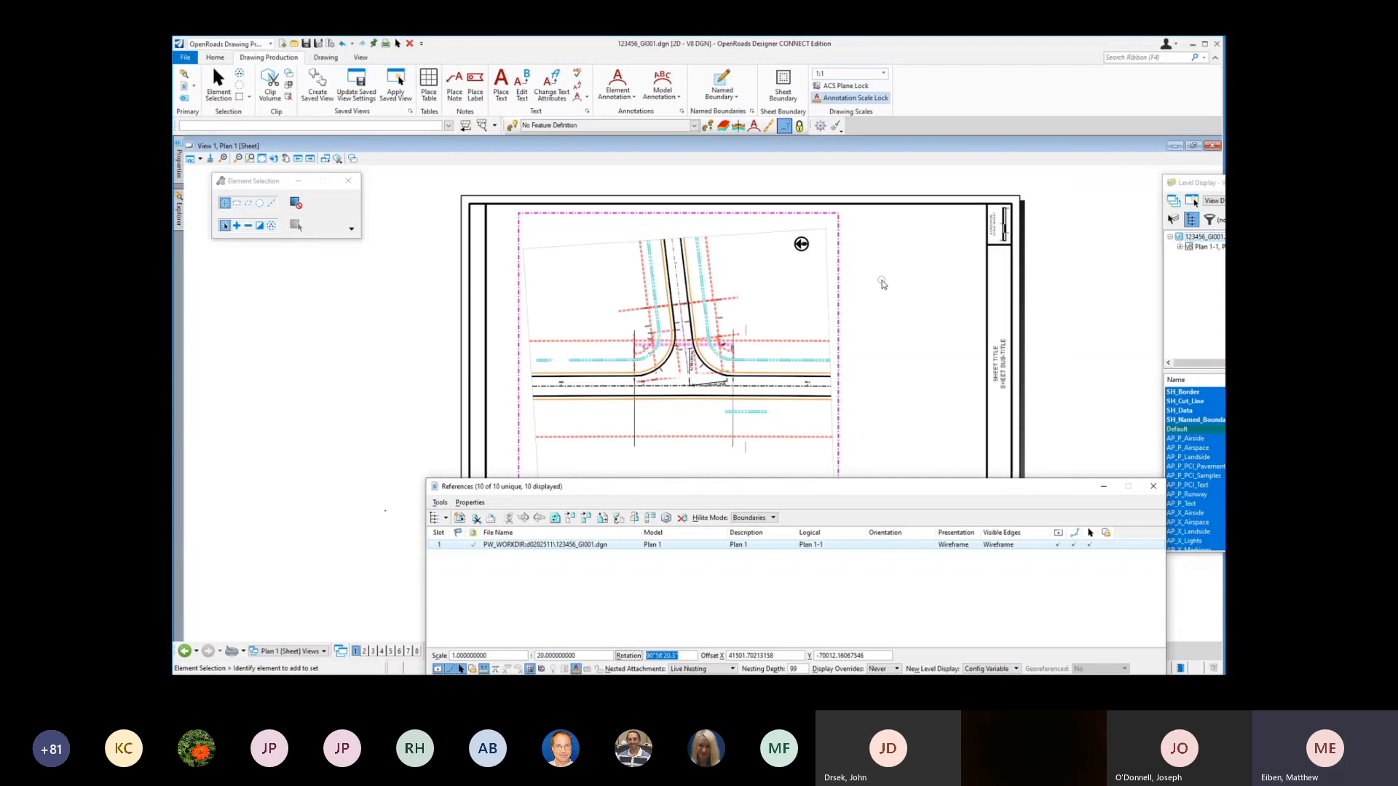
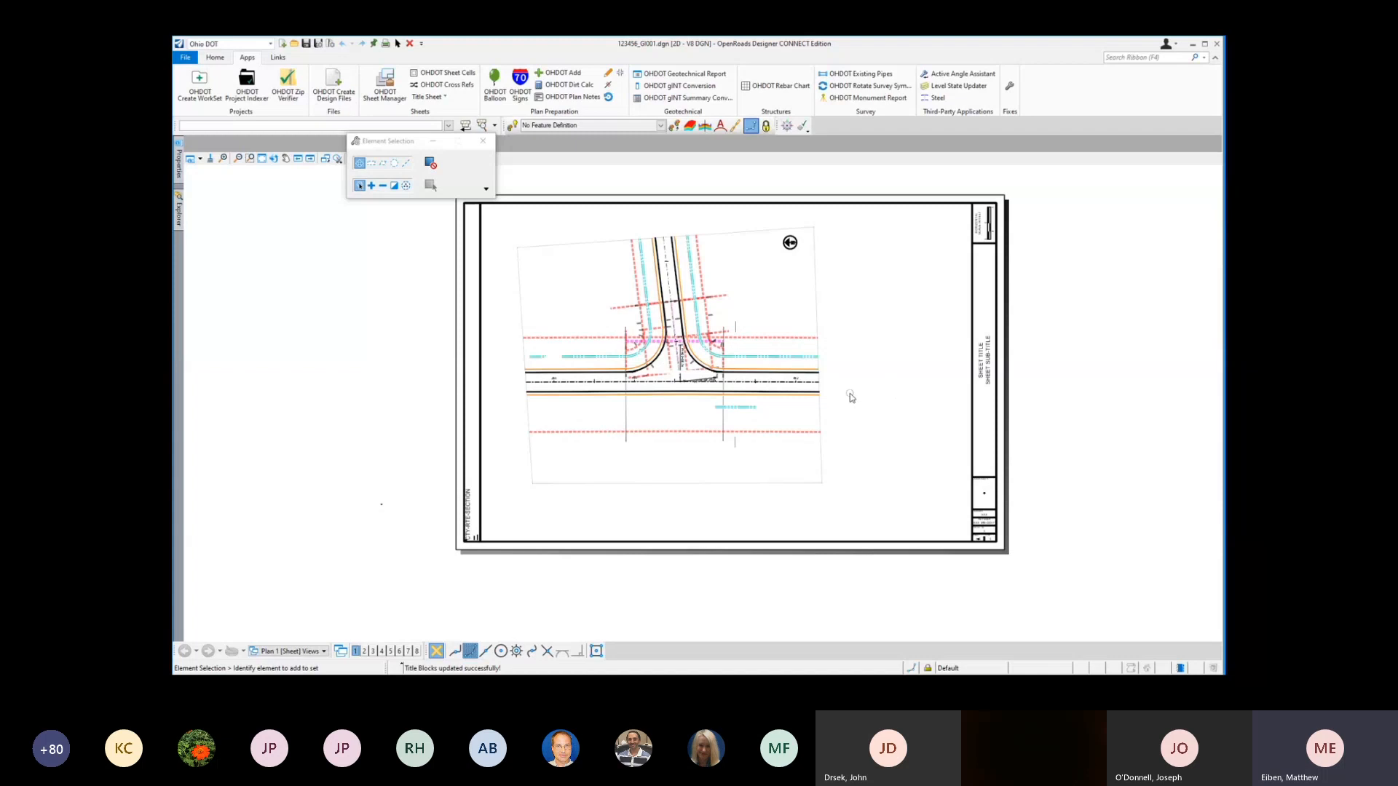
Step: Set up a Plan and Profile or Plan sheet file, code GP, in OHDOT Create Design Files with suffix 000 and seed 123456_DesignSeed2d.dgn
click(337, 86)
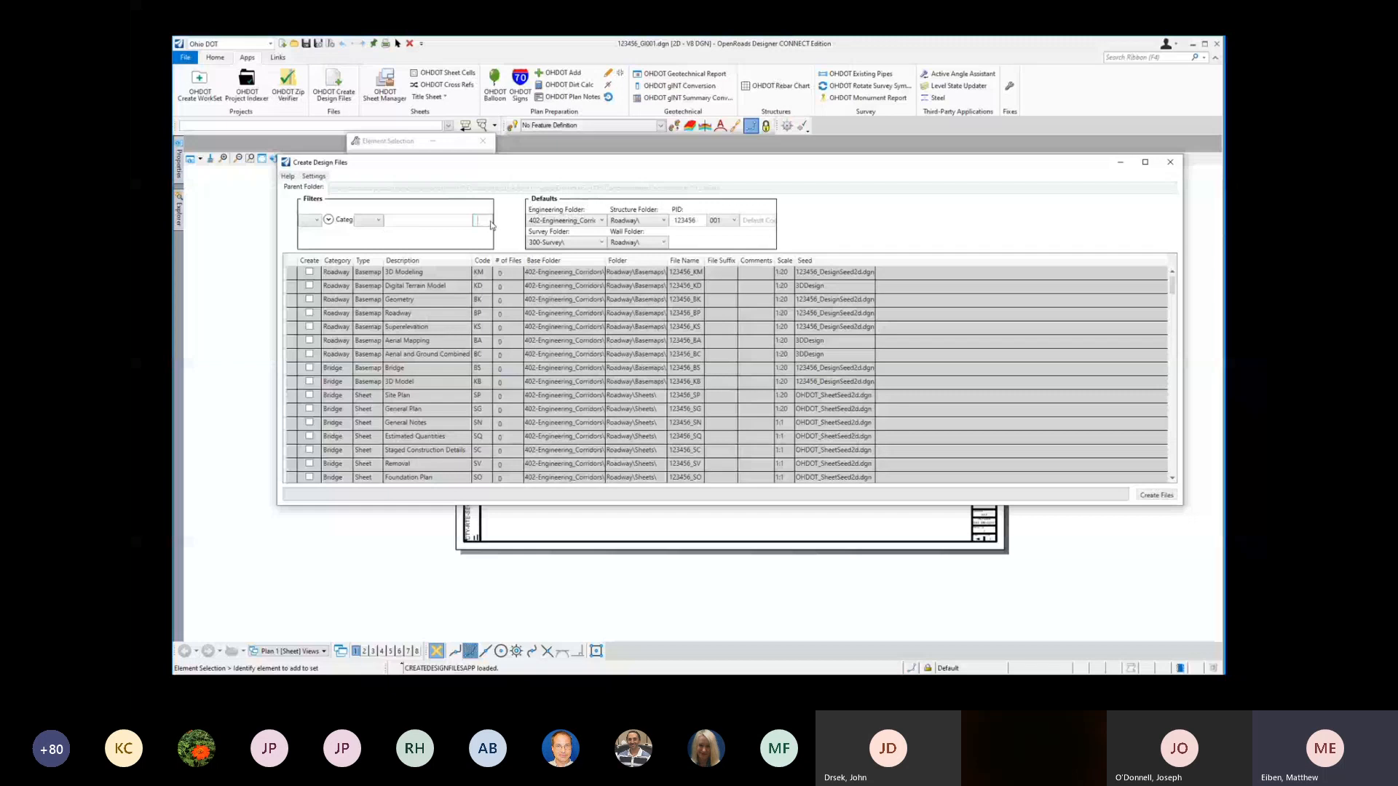
click(492, 225)
text(gp)
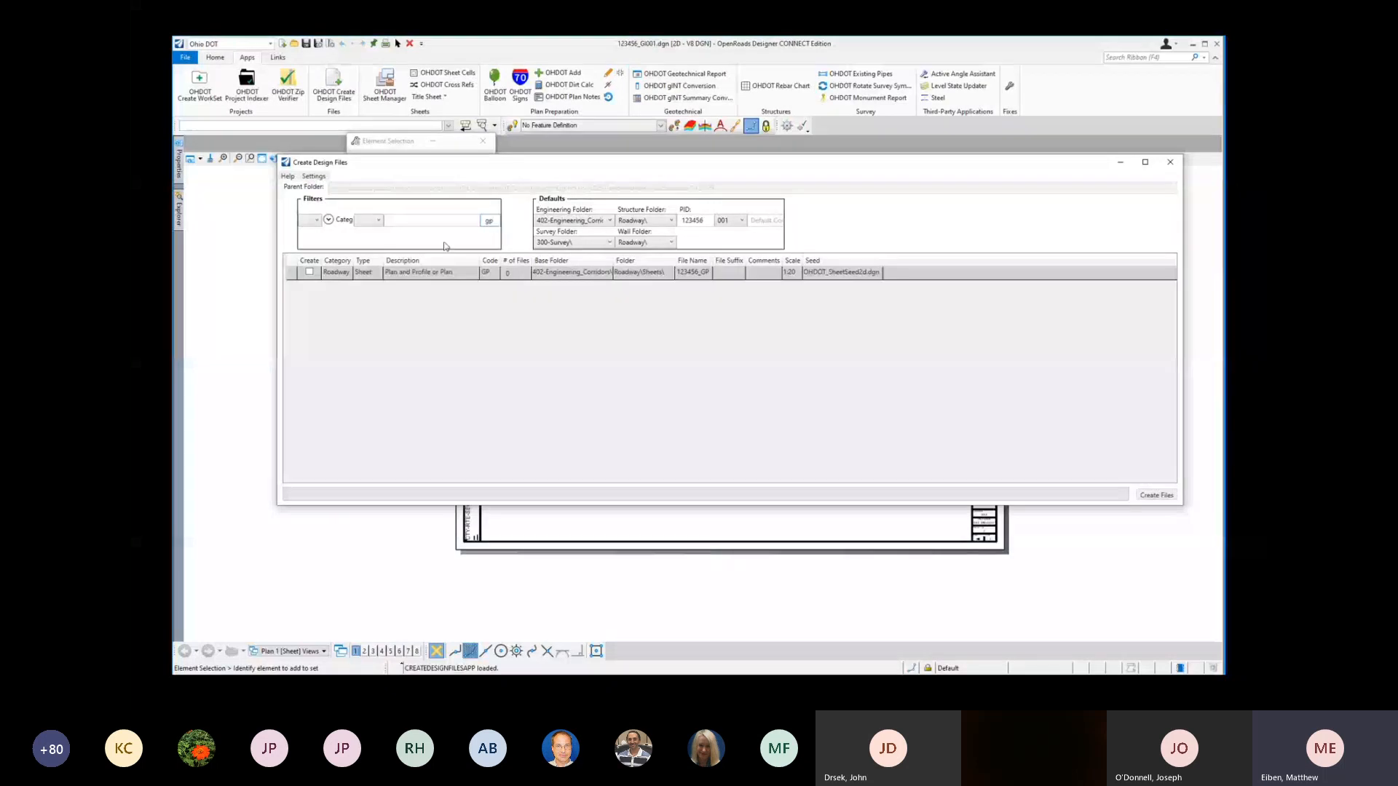
click(309, 273)
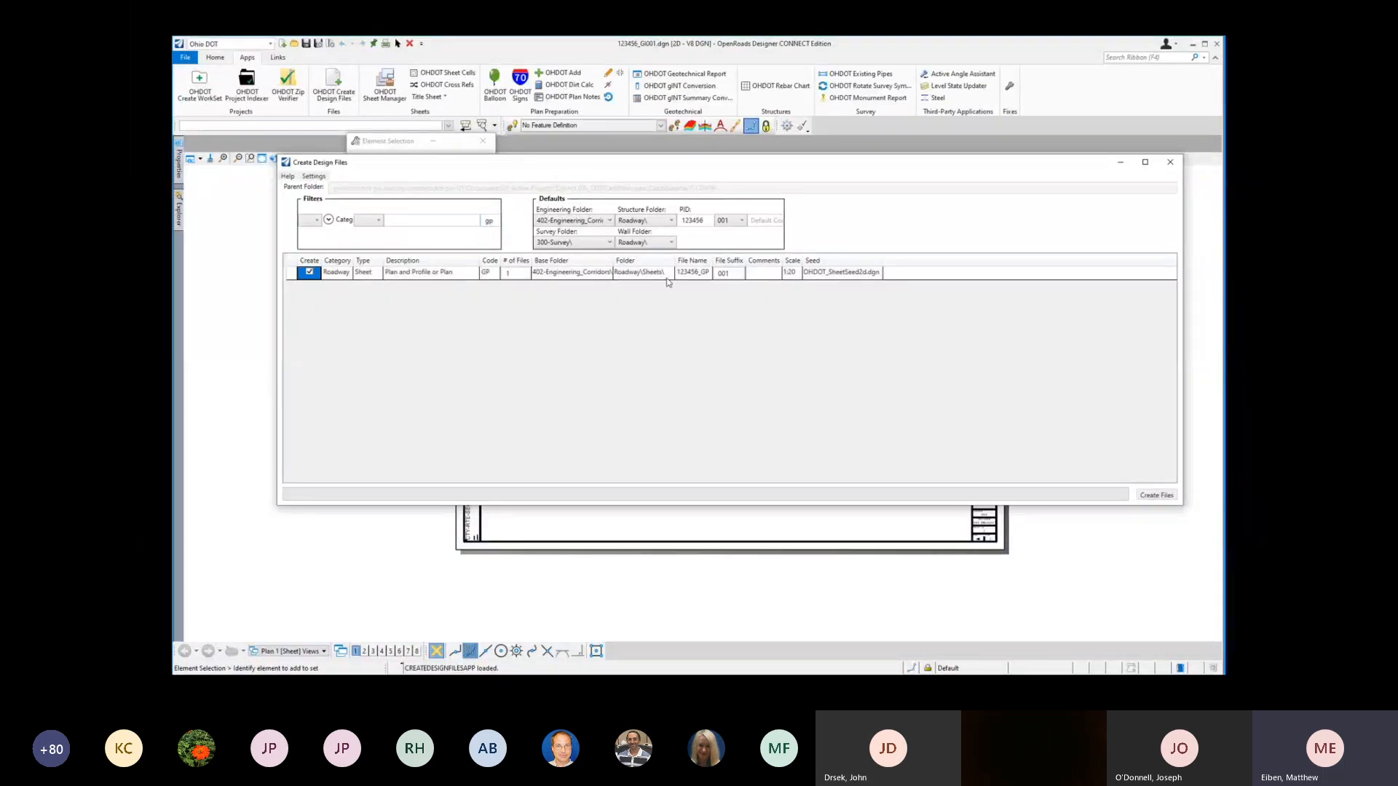
click(730, 273)
click(734, 273)
text(0)
Step: Create 123456_GP000.dgn with Open Last Created File enabled and close the Create Design Files dialog
click(314, 177)
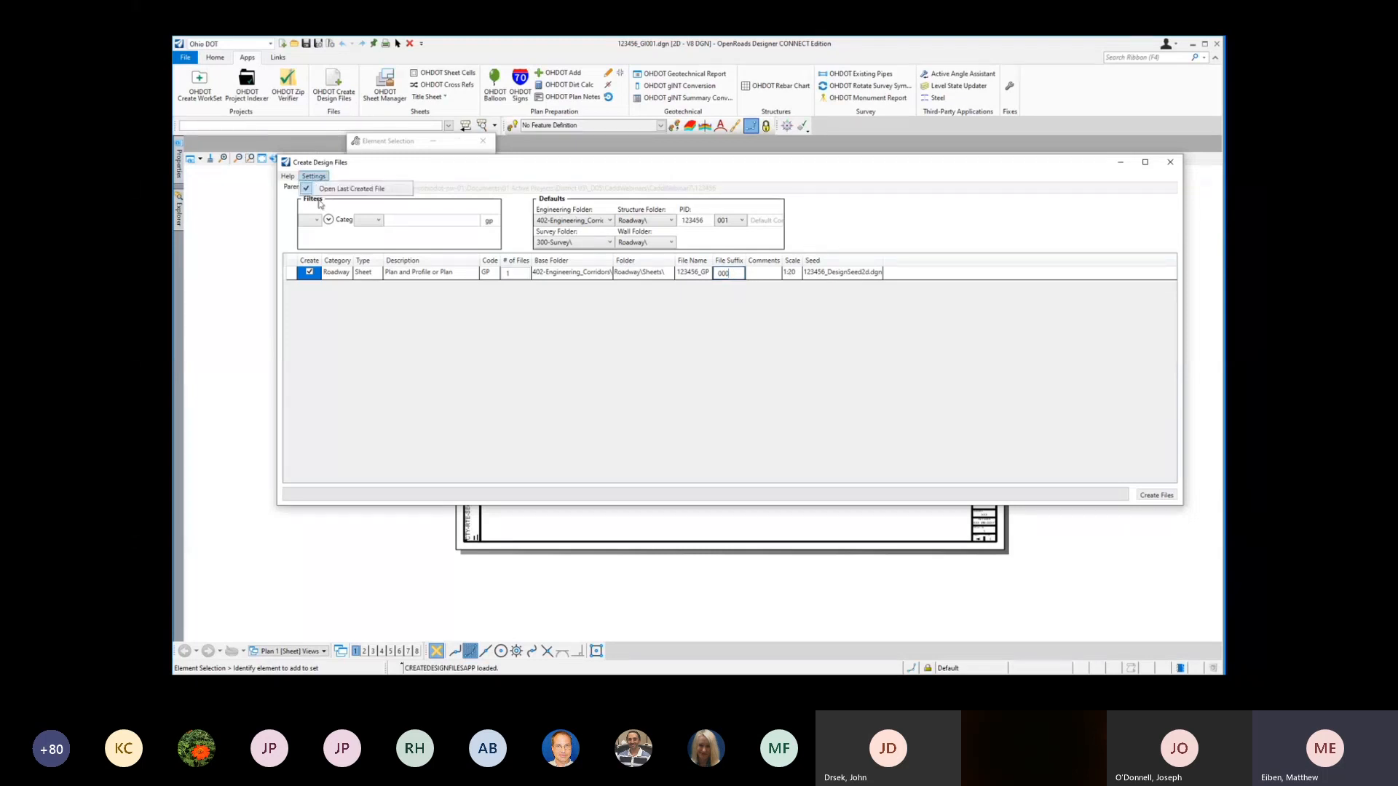
click(417, 337)
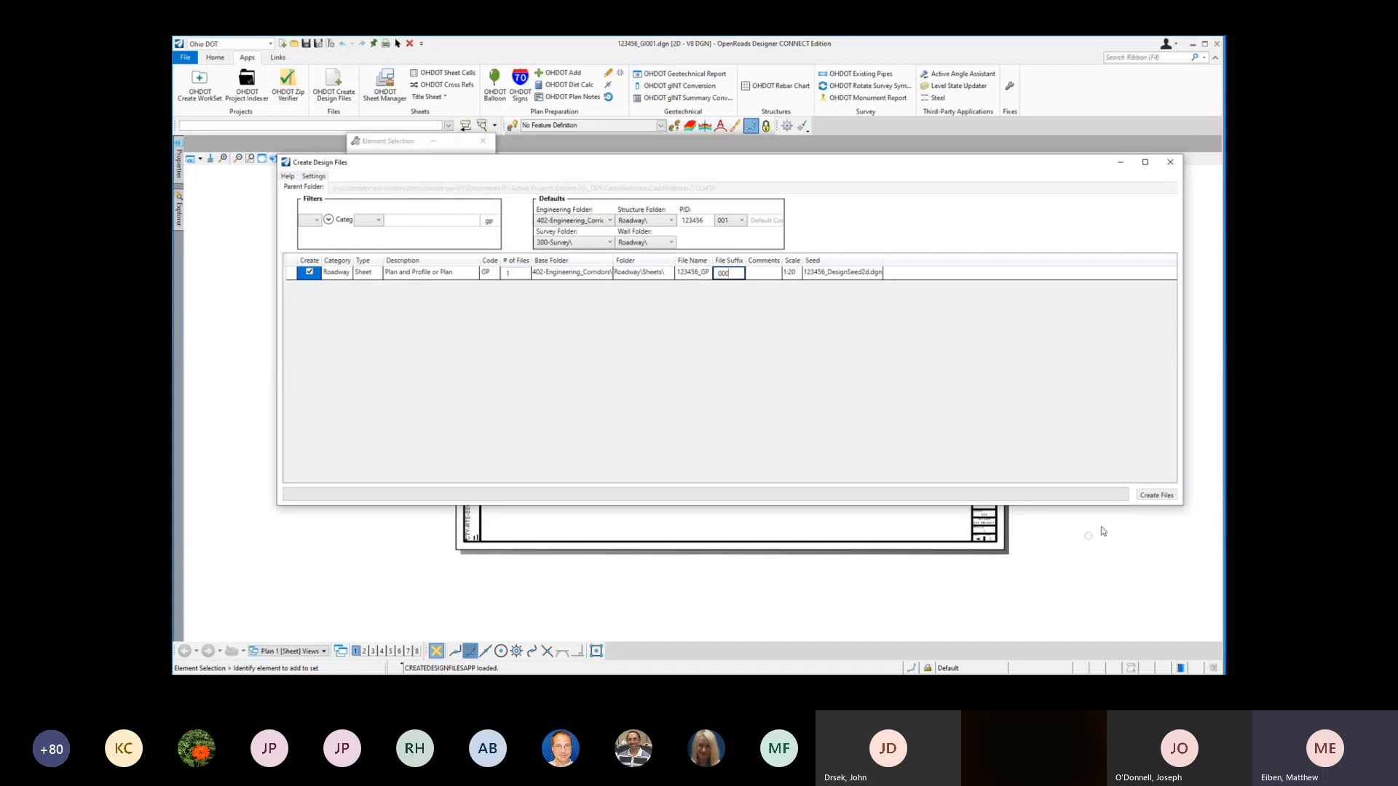
click(1150, 498)
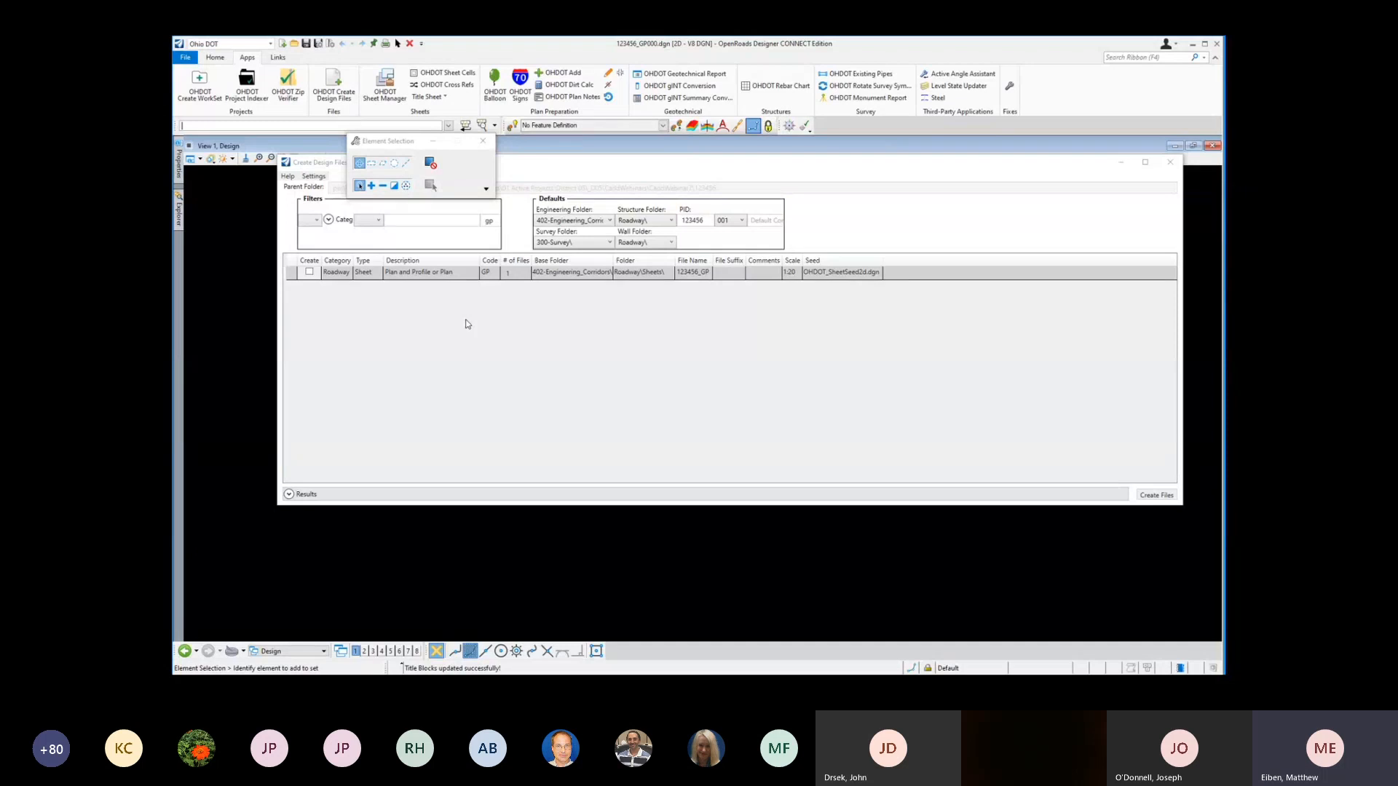
click(1170, 162)
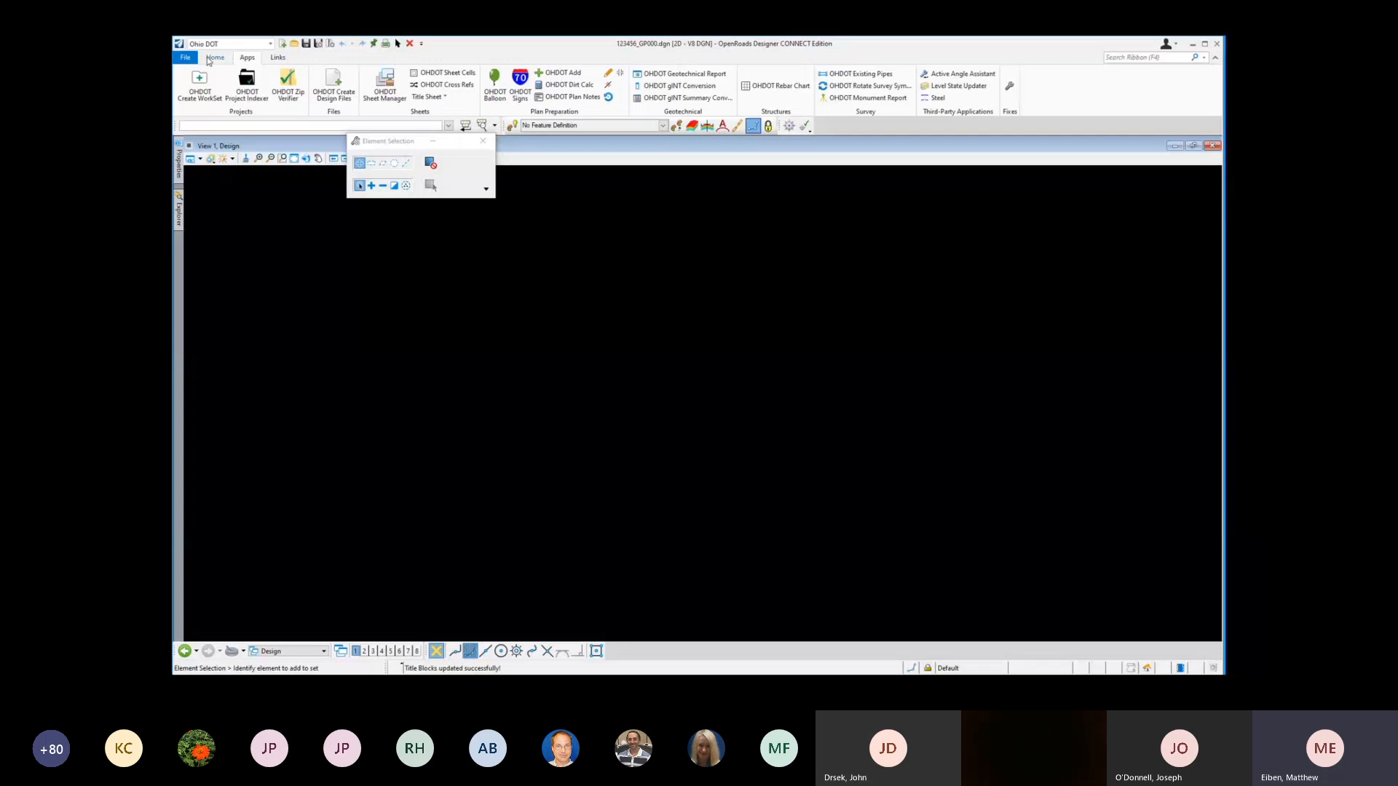
Step: Start attaching references to the design model and add 123456_FB001.dgn from the project's 300-Survey Basemaps folder to the selected documents
click(215, 57)
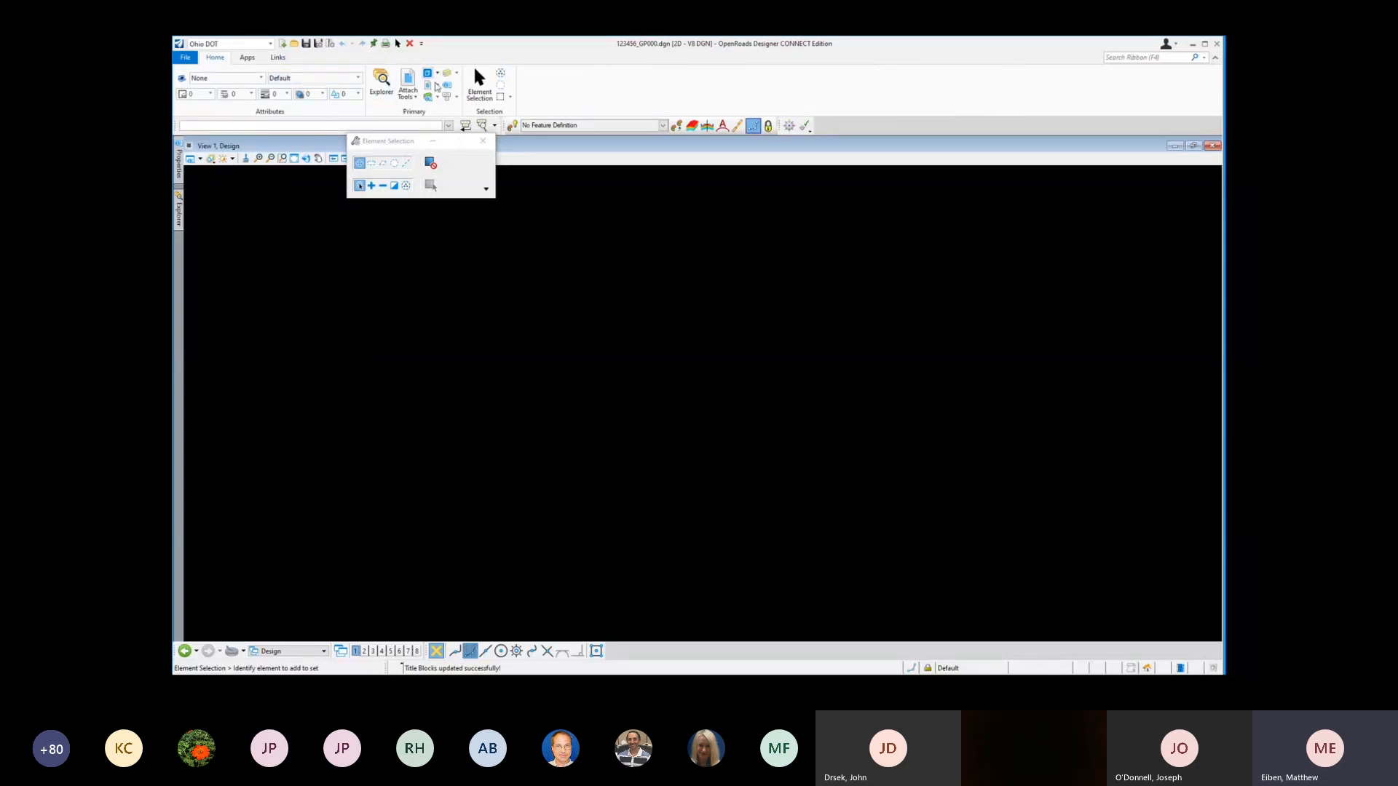
drag(1225, 218, 804, 211)
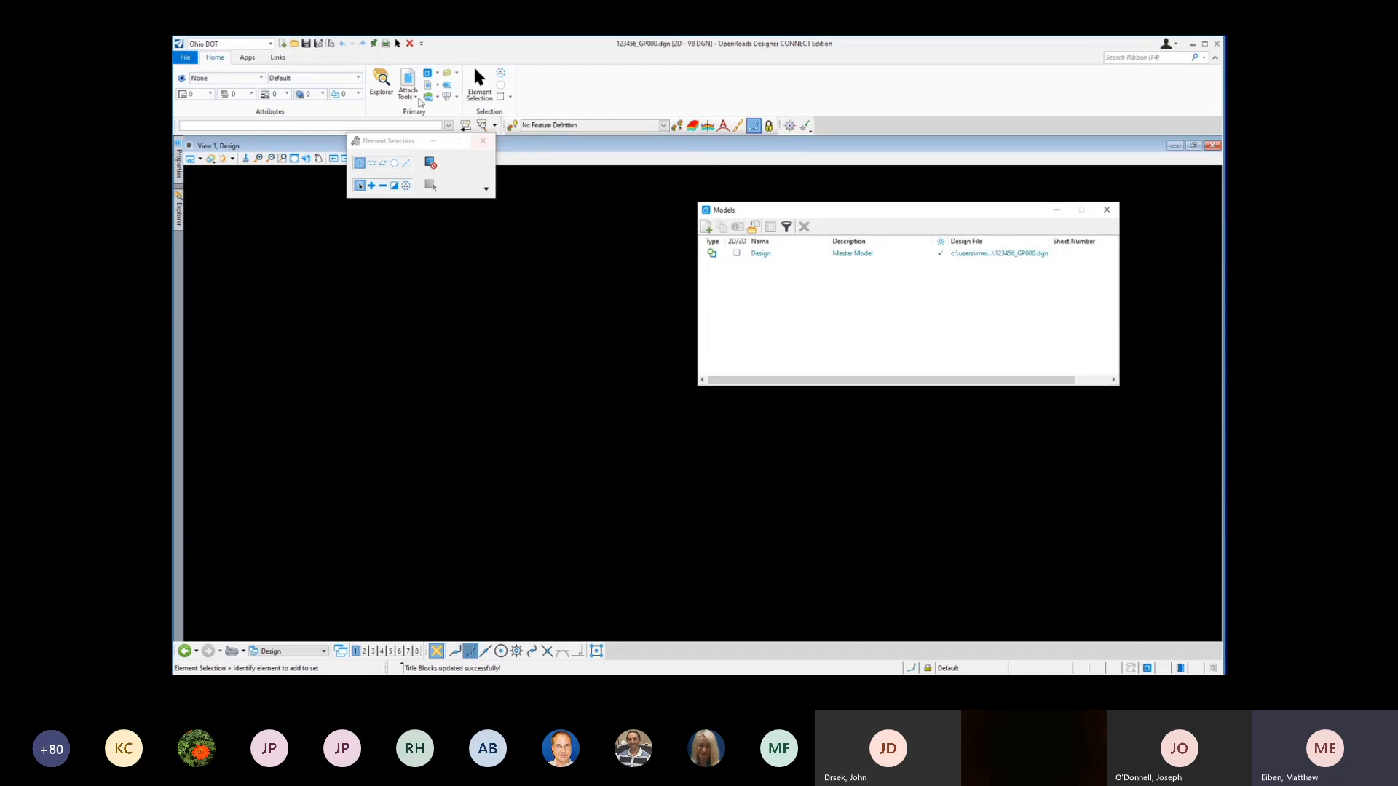
click(410, 81)
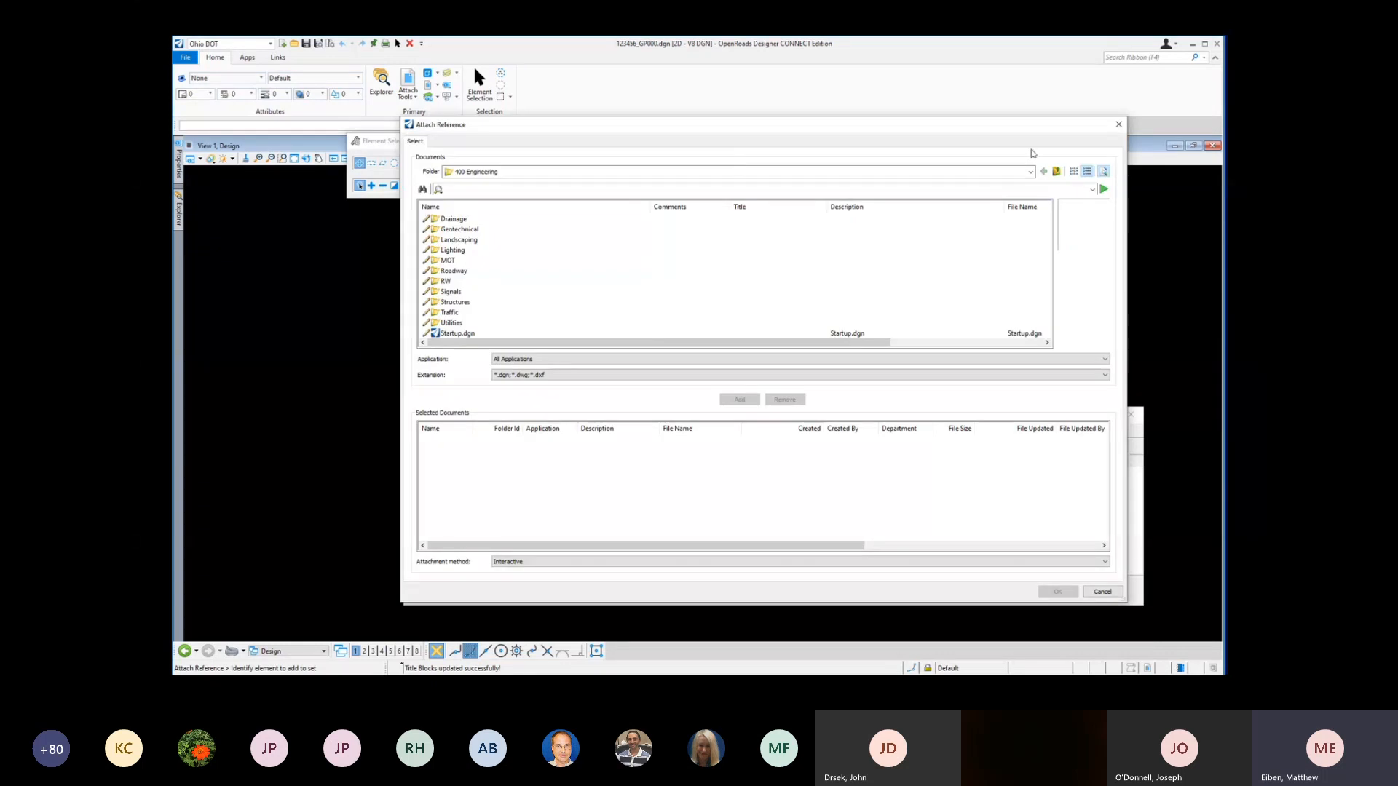
click(1031, 172)
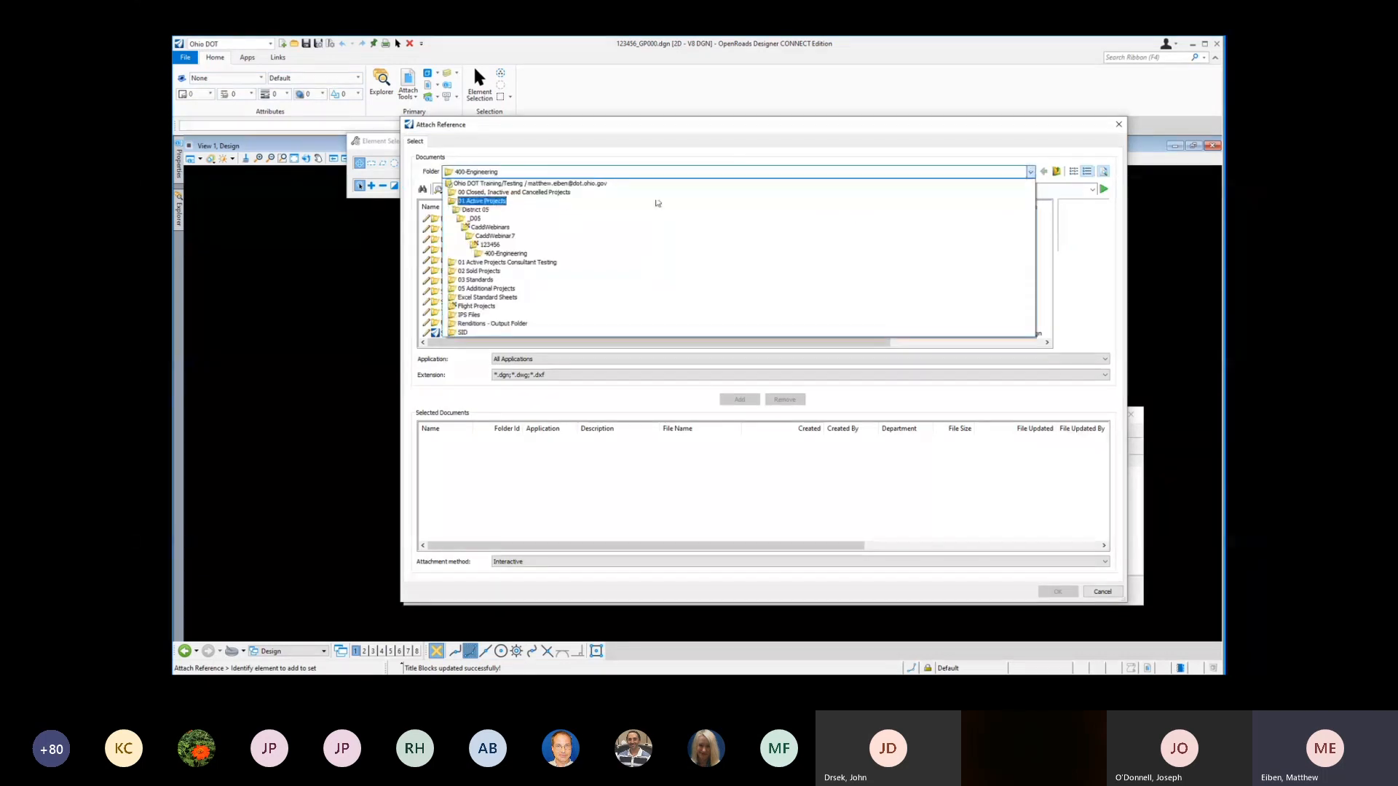
click(622, 244)
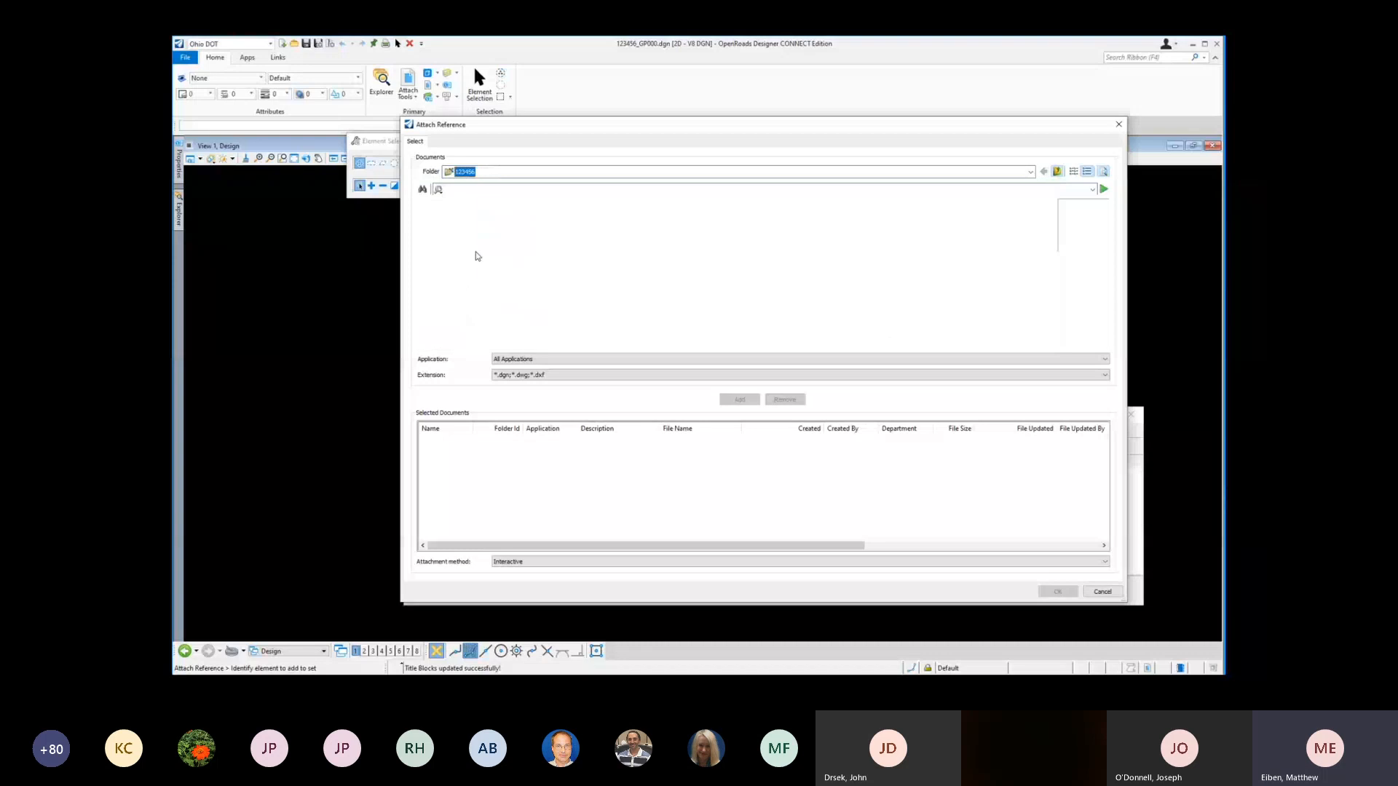
double_click(457, 251)
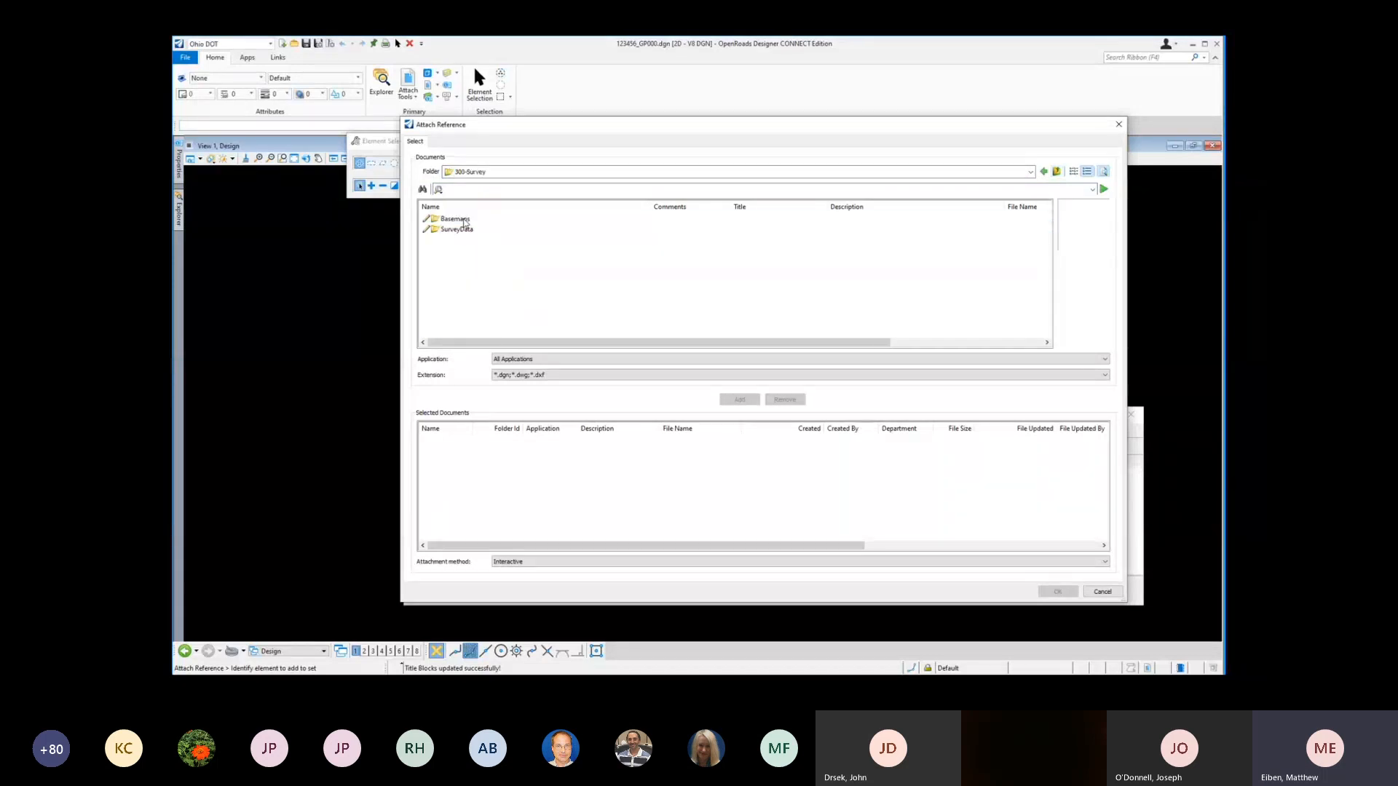
double_click(464, 221)
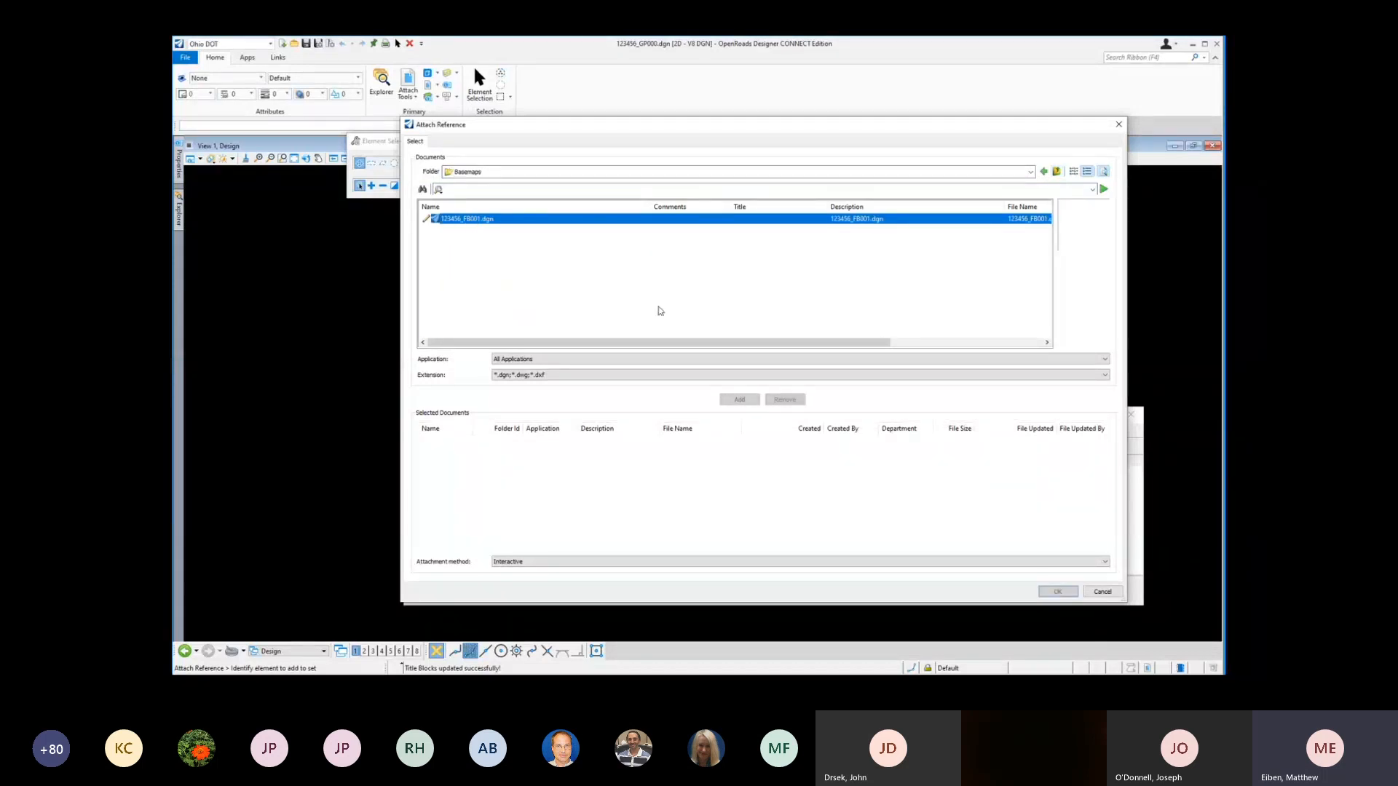
Step: Add basemaps 123456_BK001 to BK005 and corridor files KM001 to KM003 from the 402-Engineering_Corridors Roadway Basemaps folder to the selected documents
click(1058, 170)
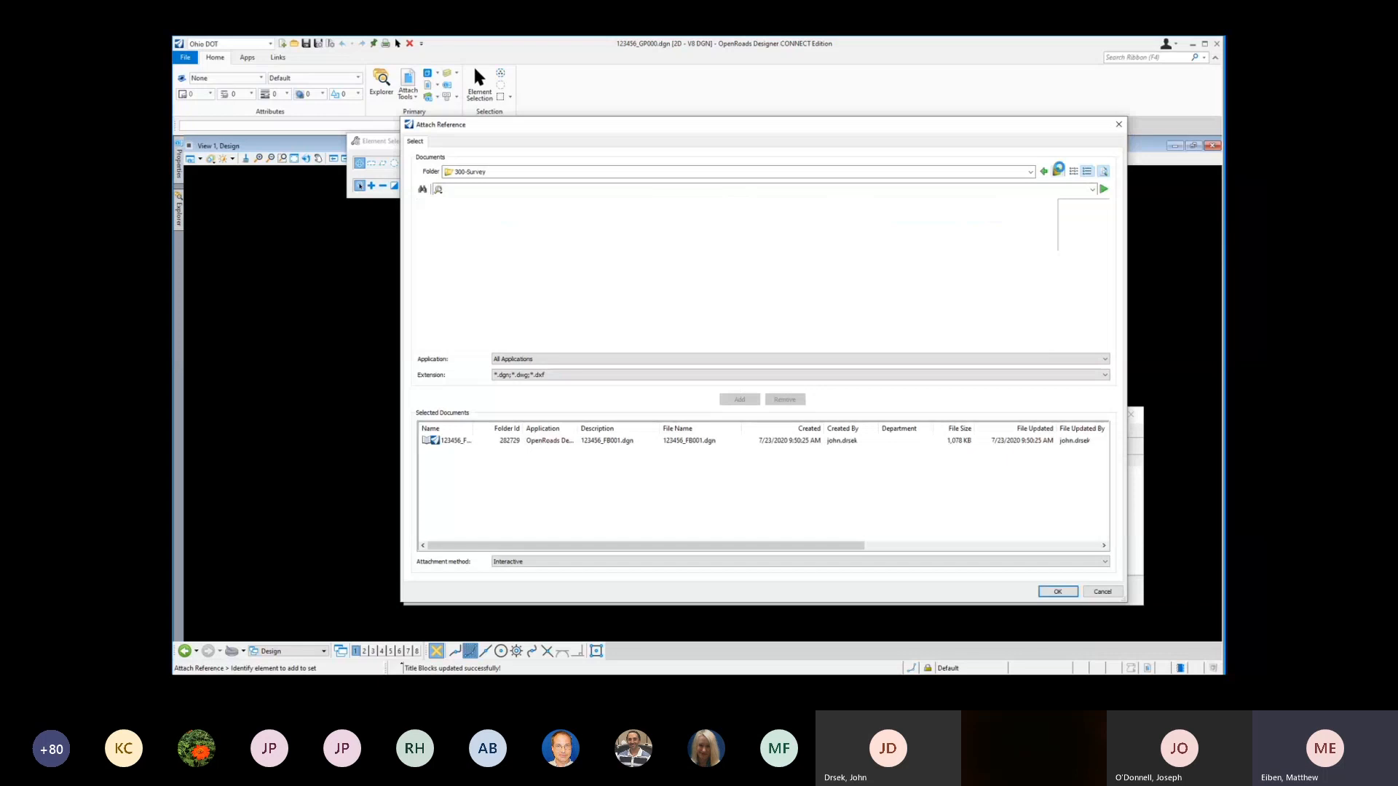
click(1057, 171)
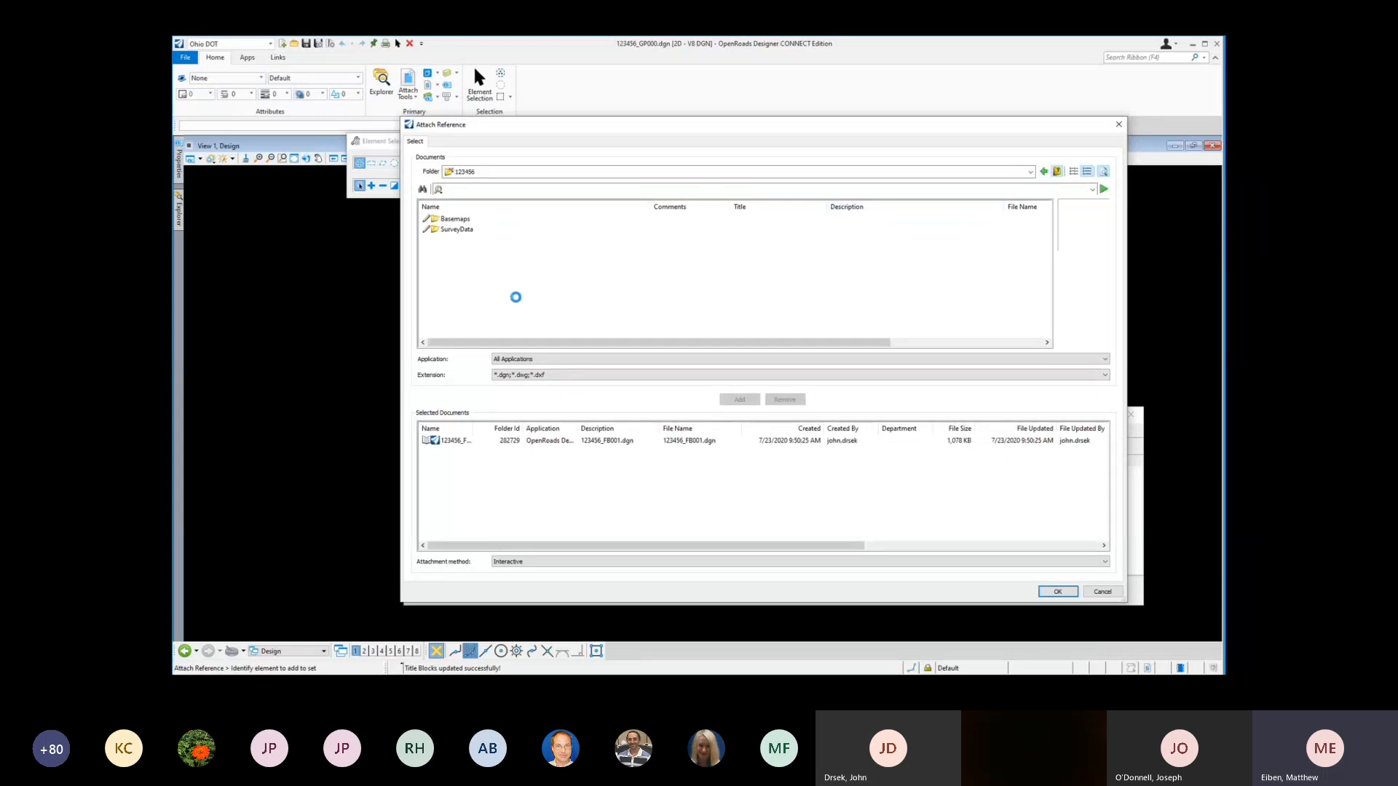
click(467, 282)
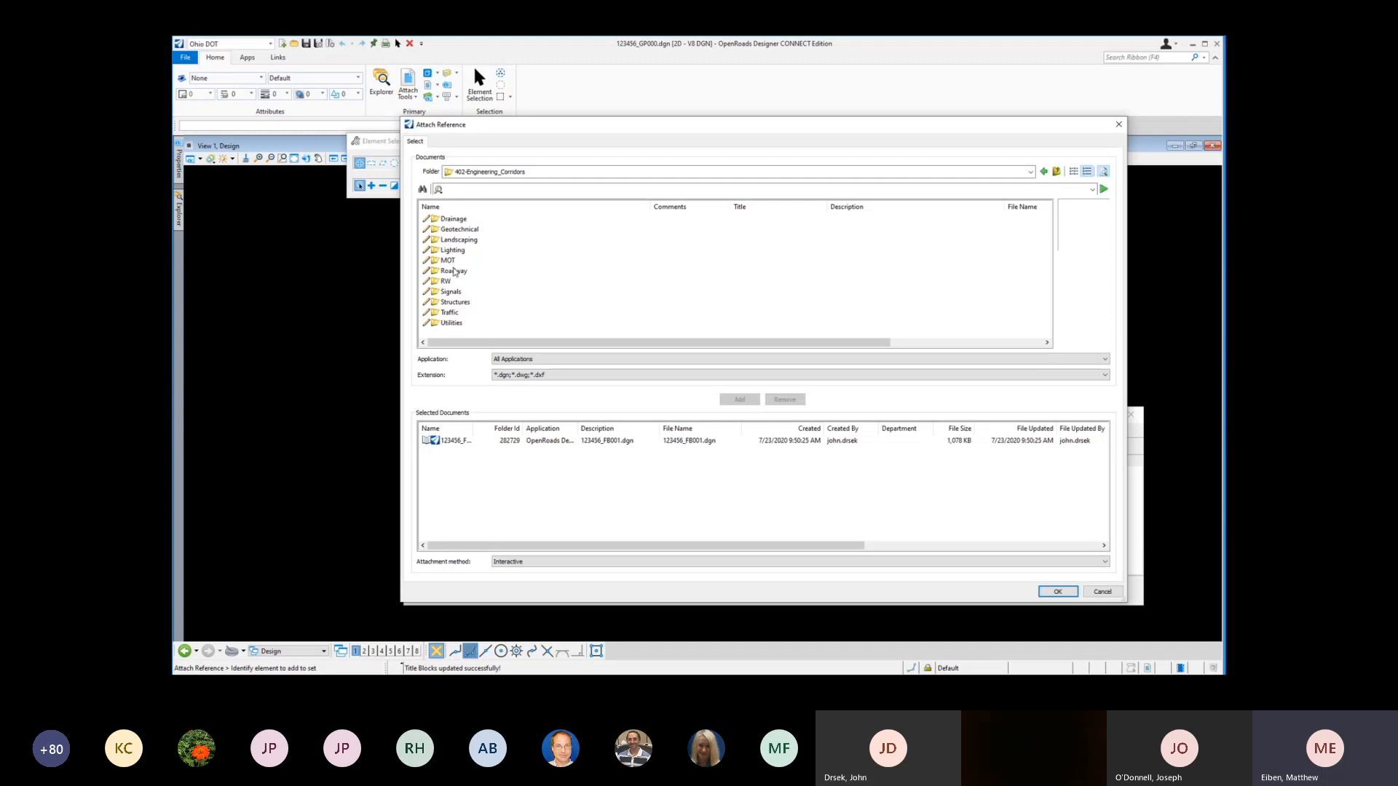
click(454, 270)
click(509, 220)
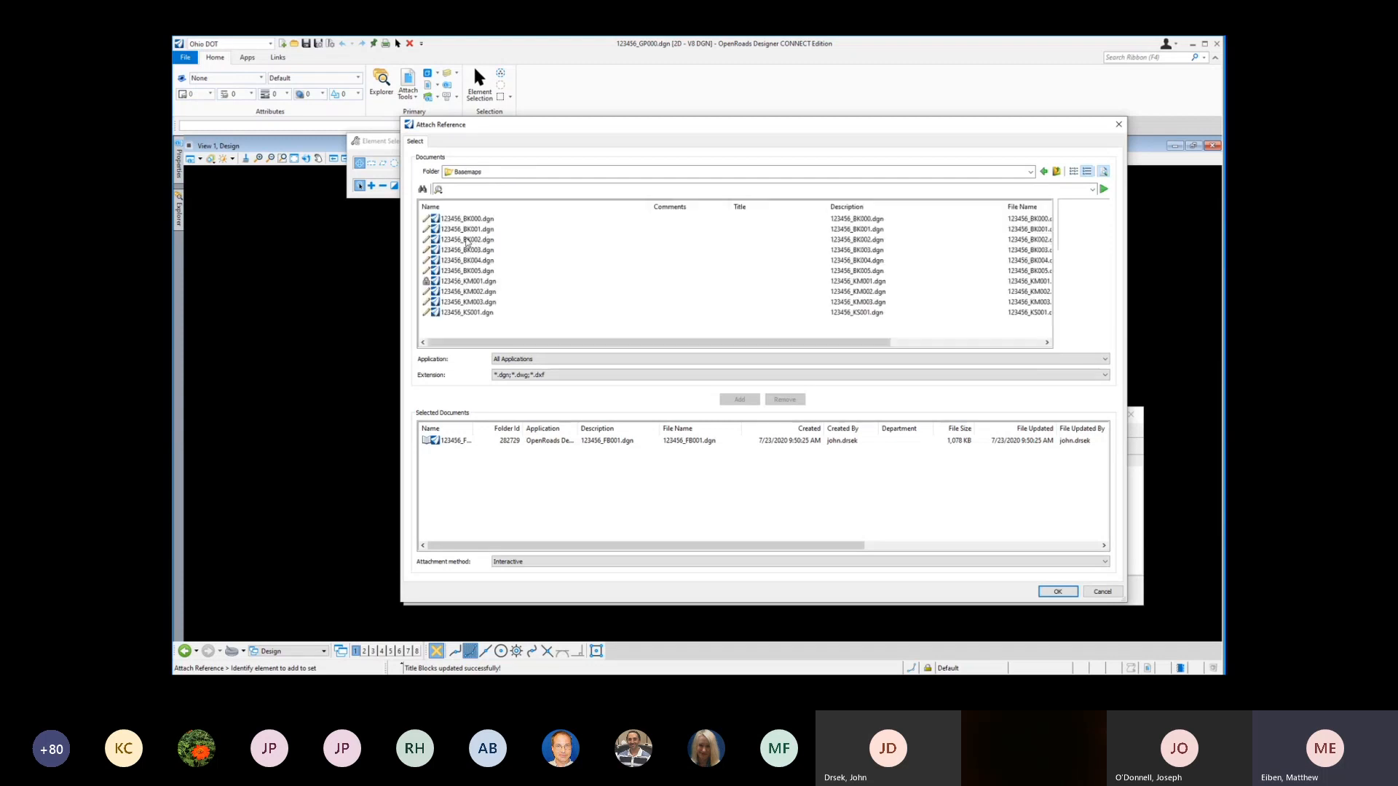
click(469, 229)
shift+click(479, 303)
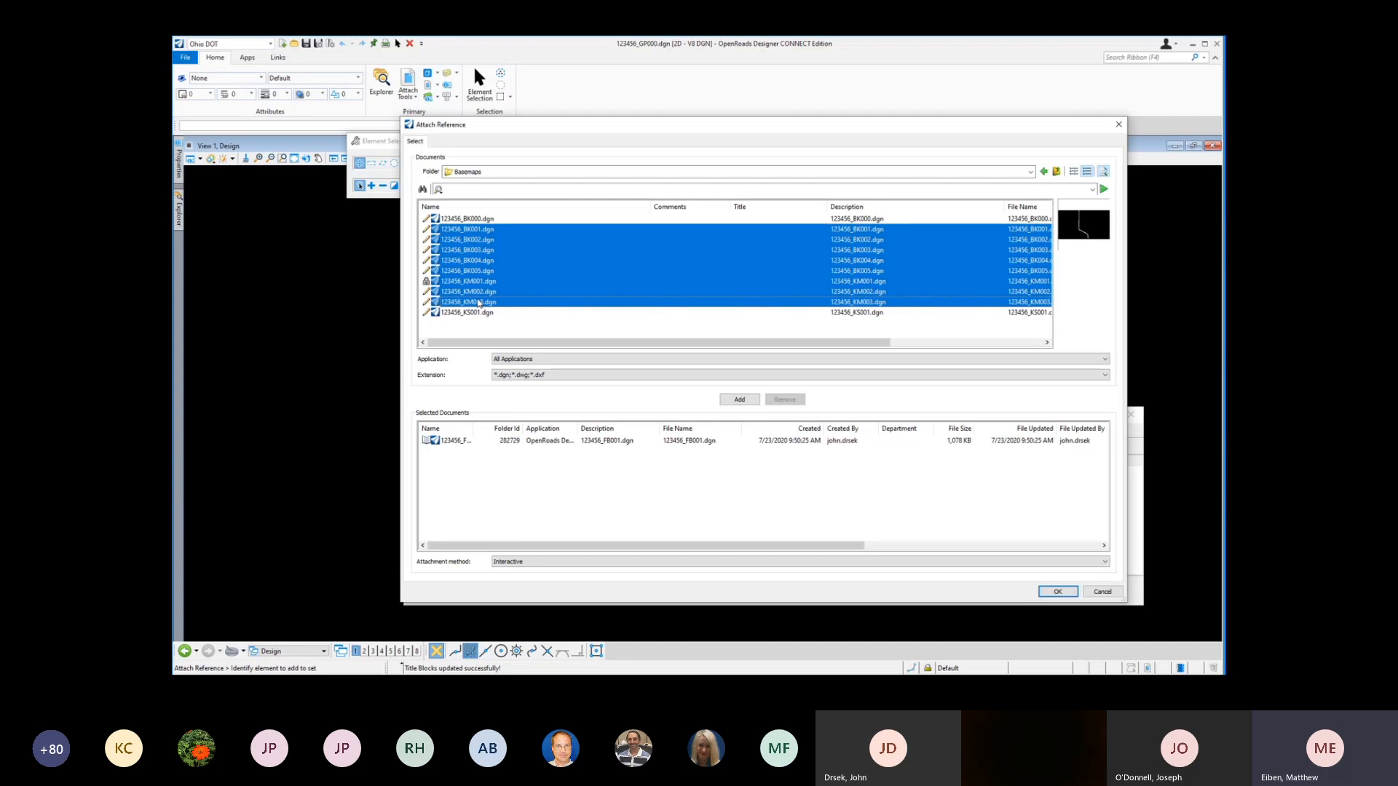
click(739, 400)
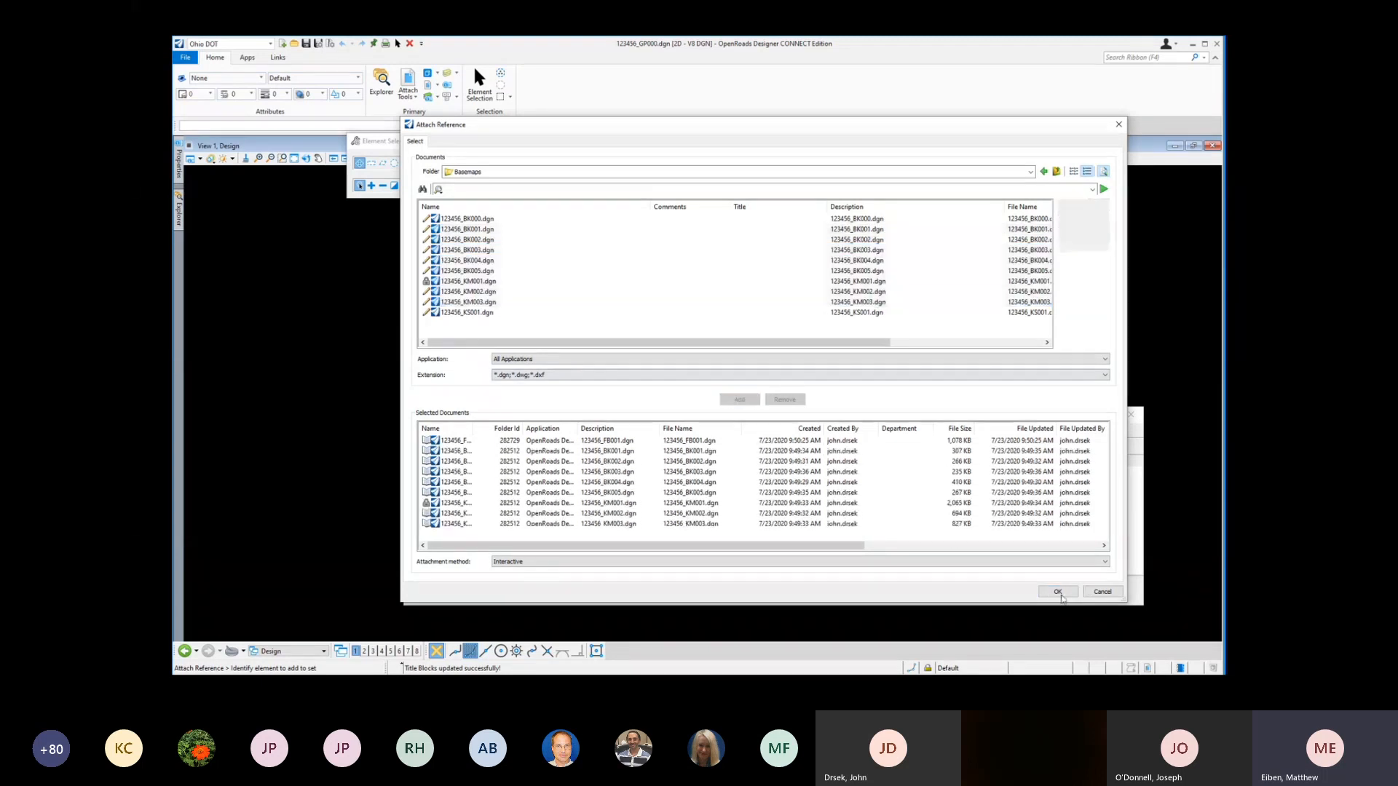
Step: Attach all selected files as references with Coincident - World orientation, 1:20 detail scale and Live Nesting at depth 0
click(1058, 592)
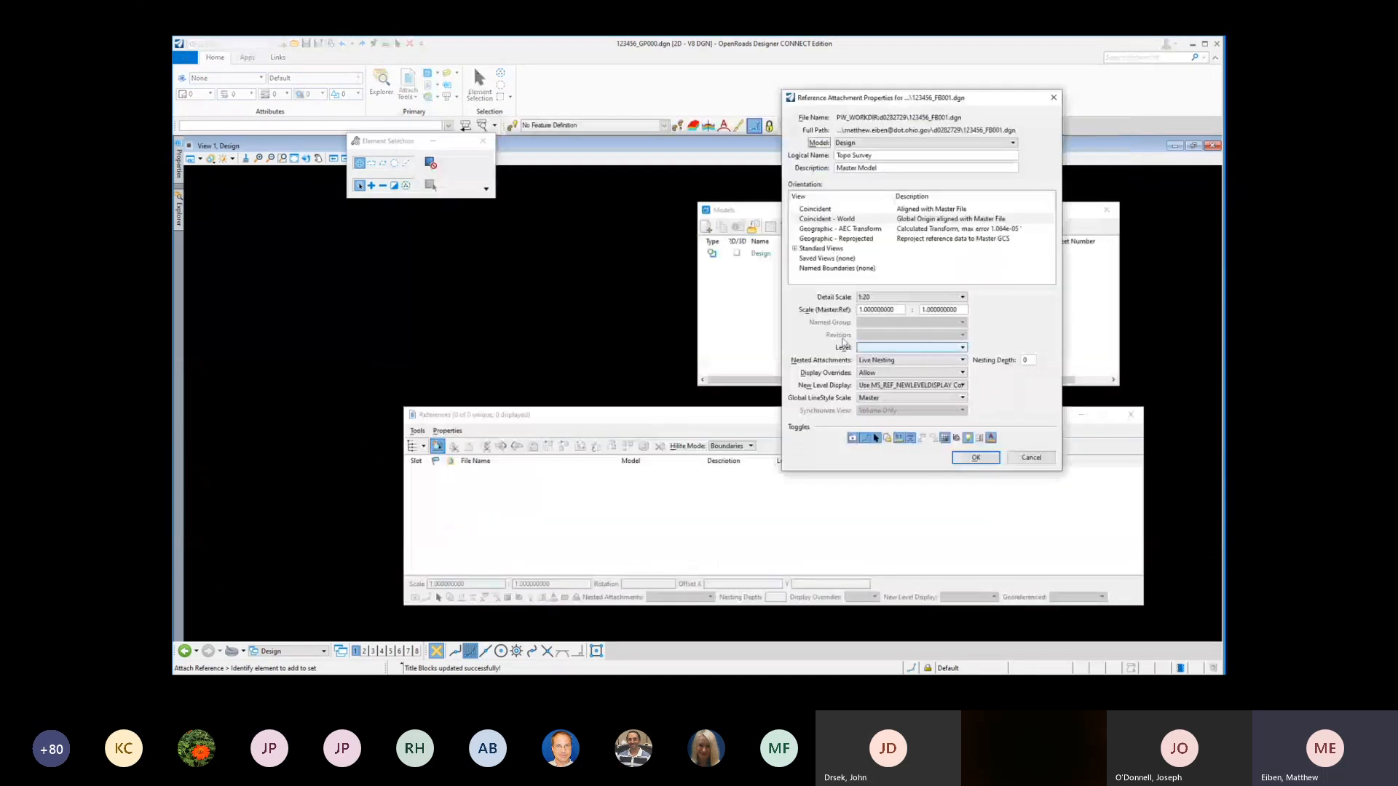
click(975, 458)
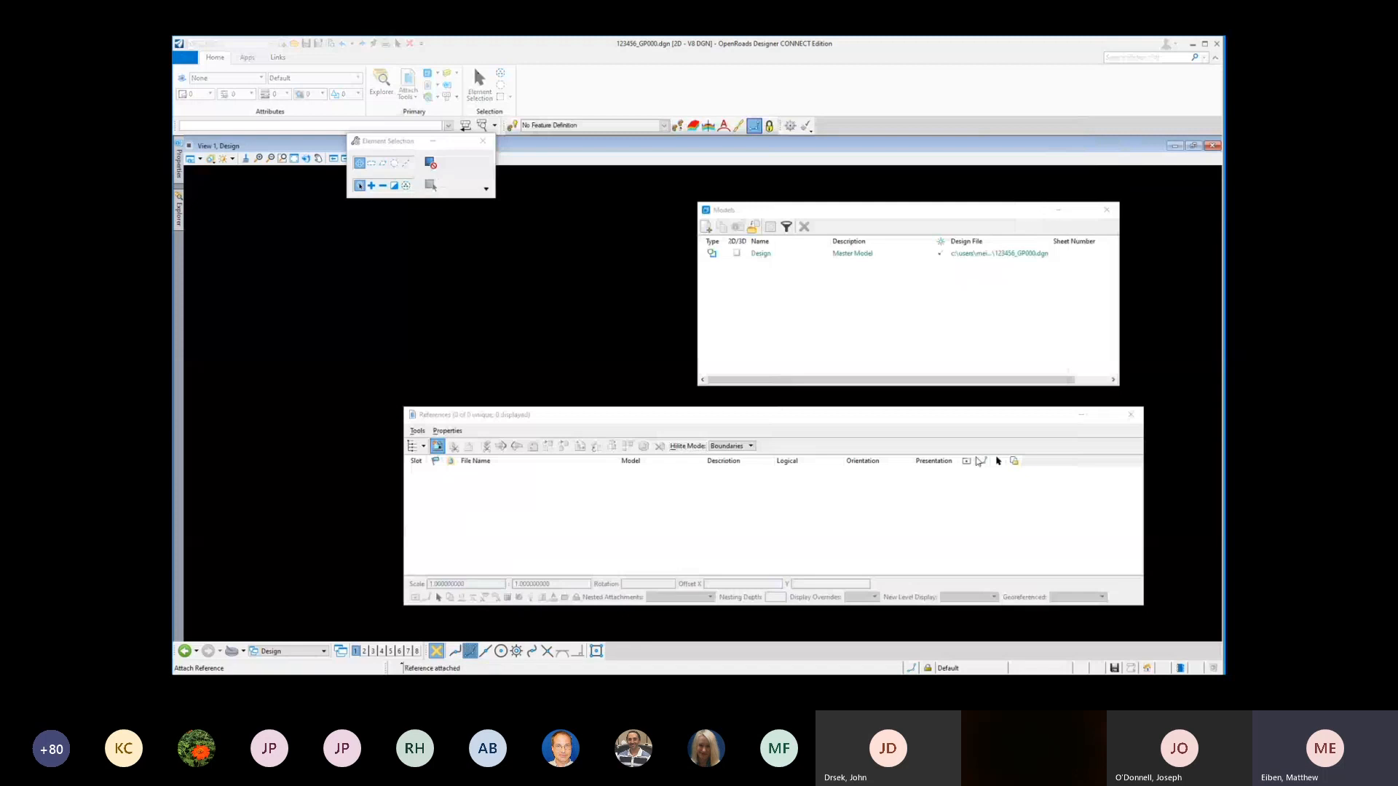
click(978, 459)
click(977, 459)
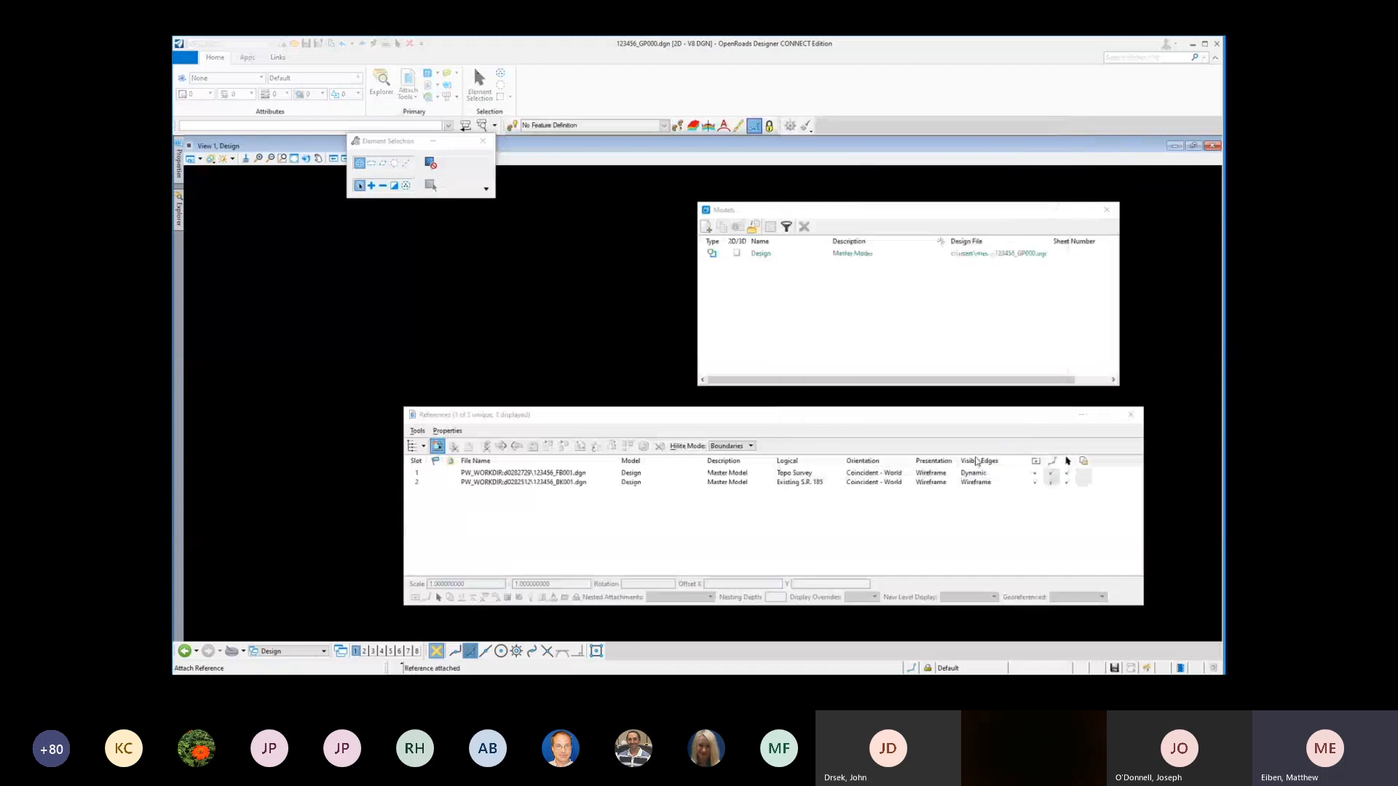
click(976, 459)
click(976, 459)
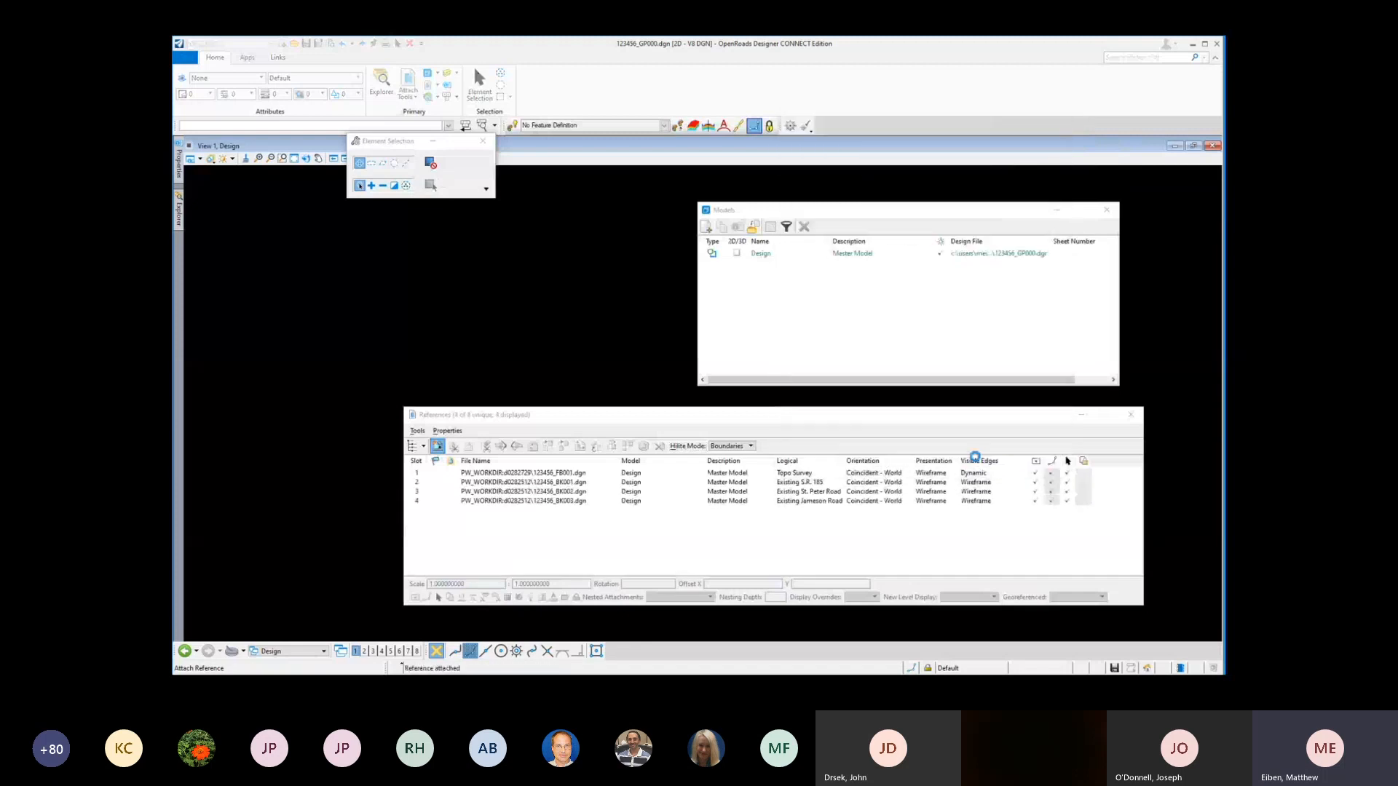
click(976, 458)
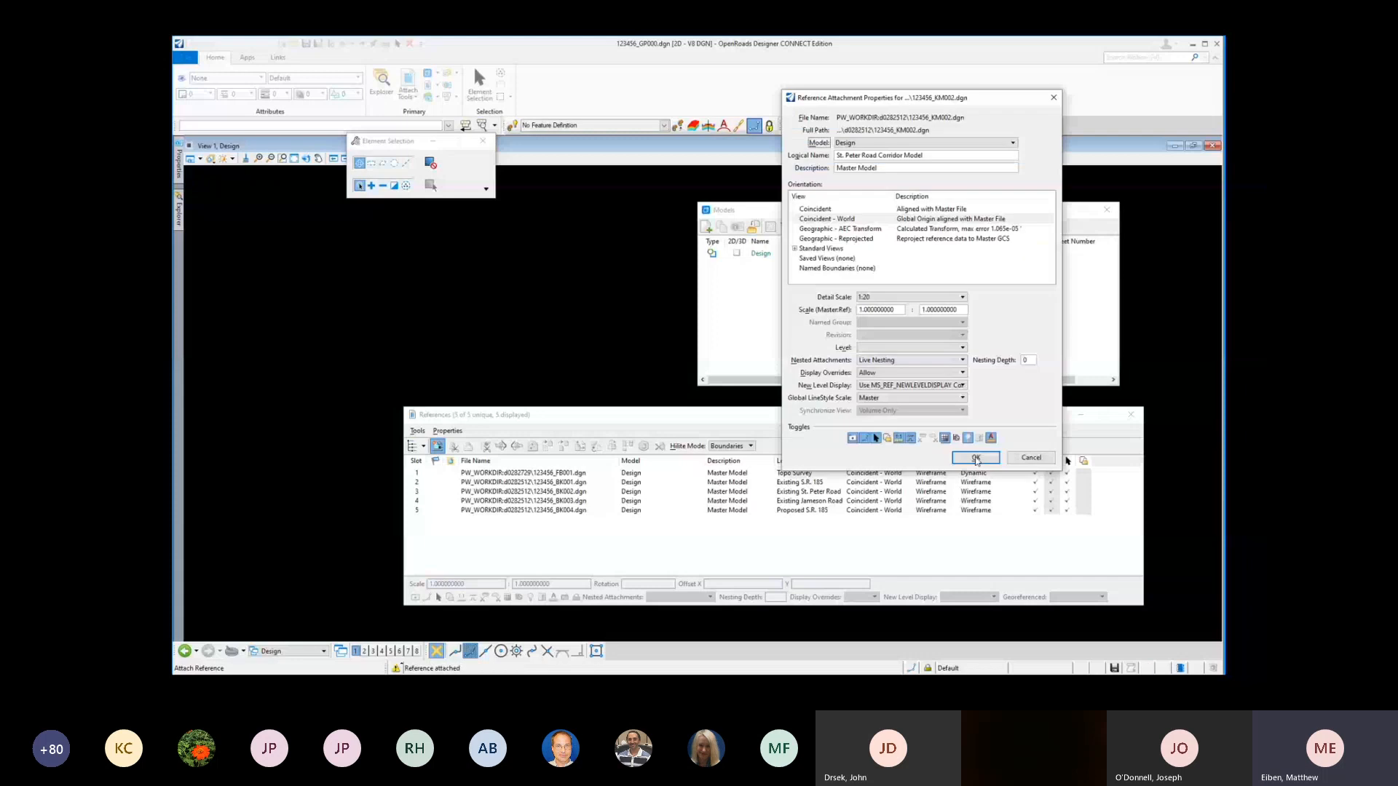
click(976, 459)
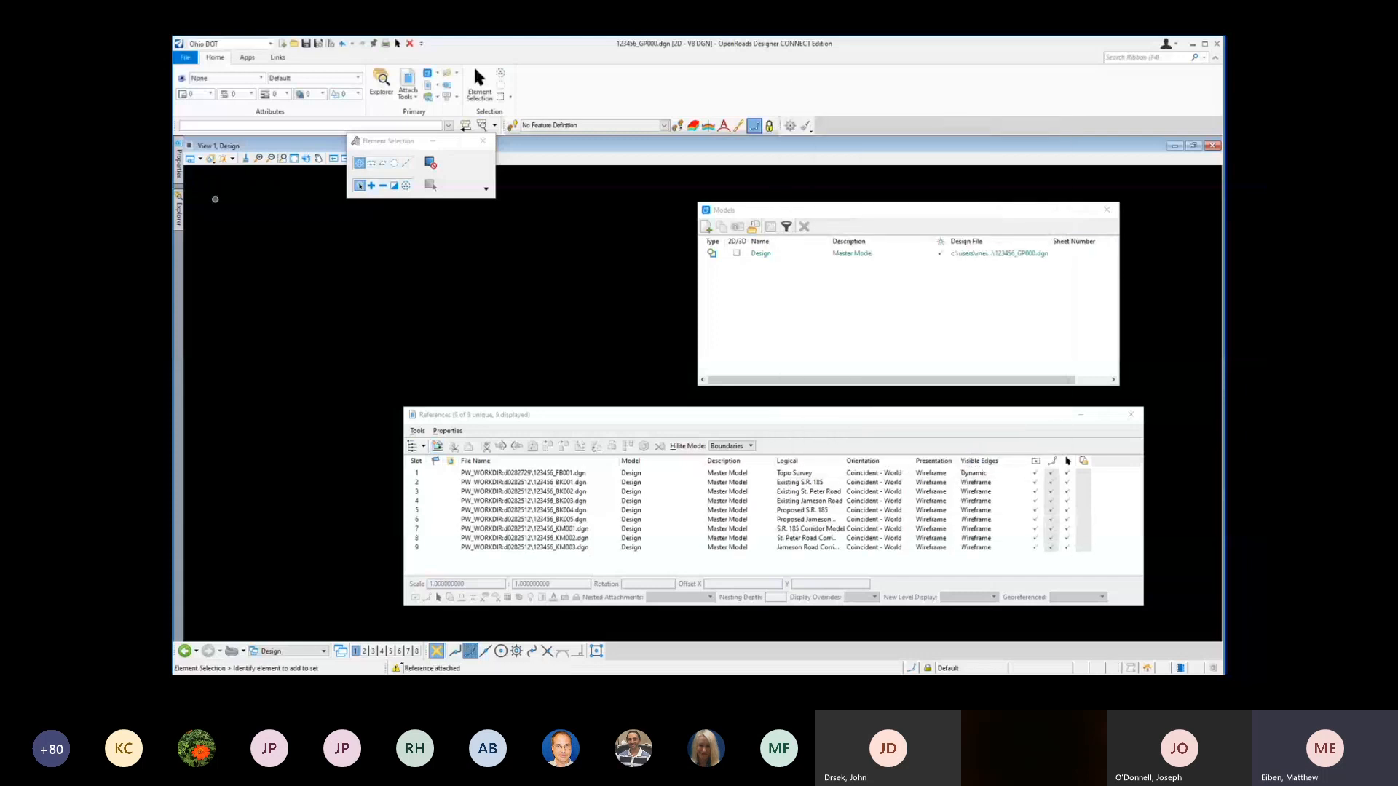
Step: Fit the view to all attached references and close the References and Models dialogs
click(293, 159)
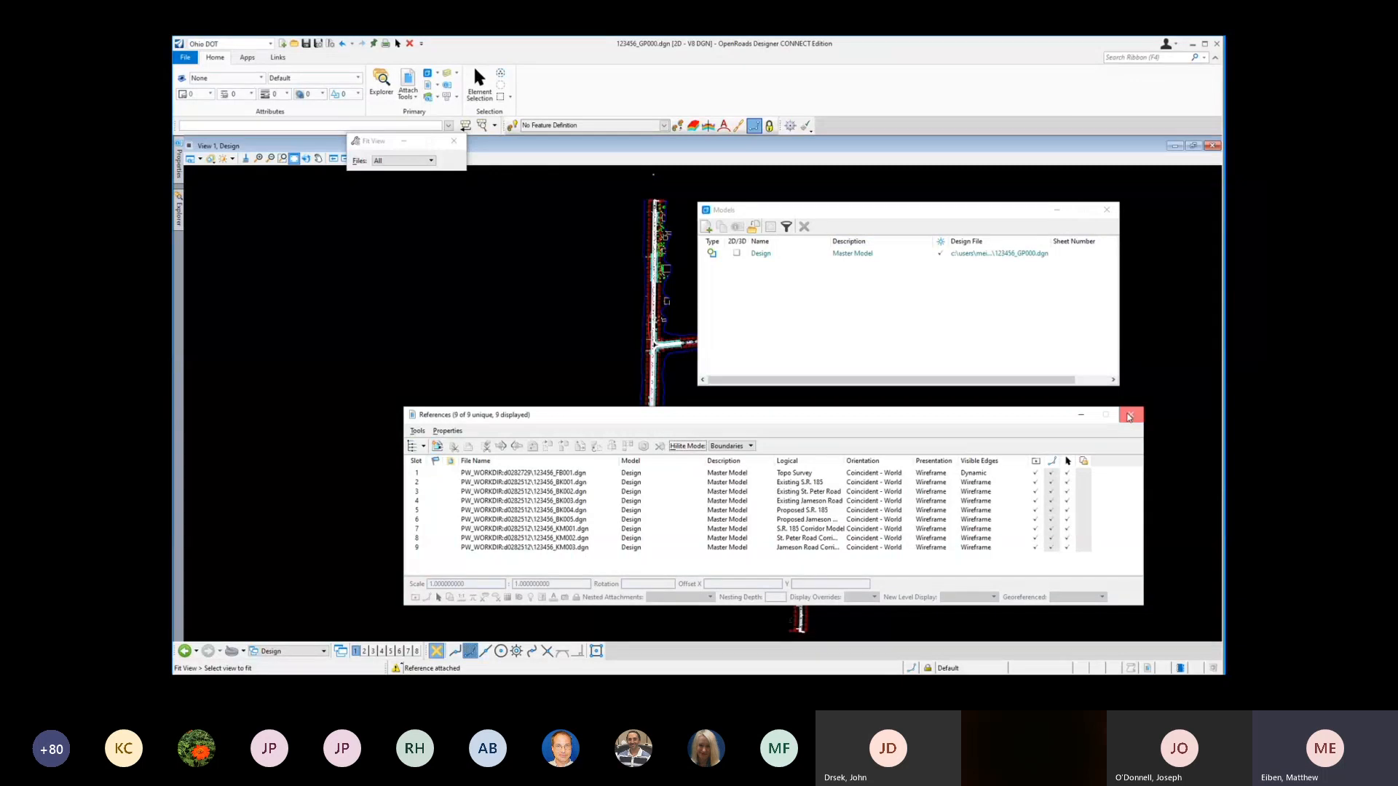
click(1130, 417)
click(1107, 209)
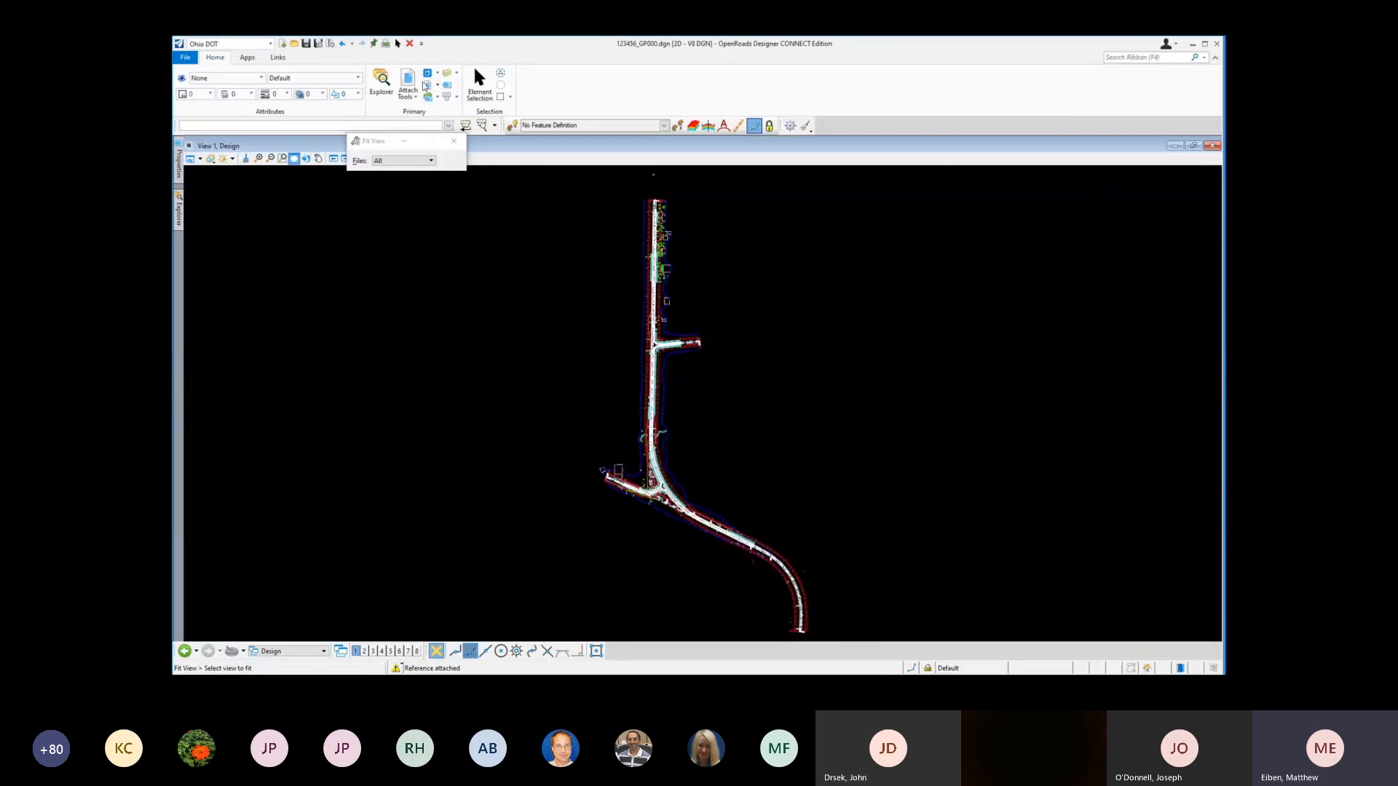
Step: Turn off the SV levels from SV_P_Control_Cells_Set to SV_X_Shot_Marker and SC_Scratch1 in the Topo Survey reference
click(427, 85)
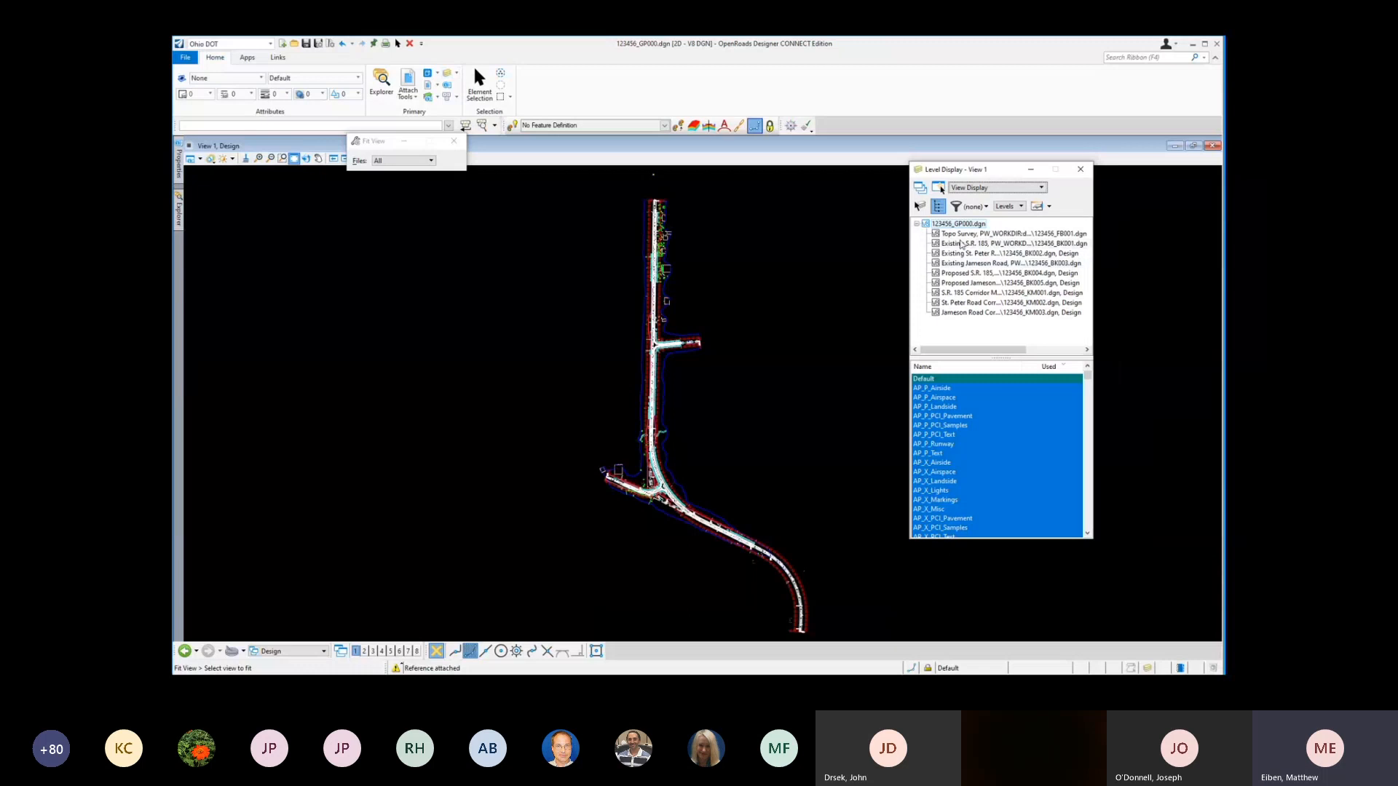
click(961, 235)
scroll(965, 519, down, 10)
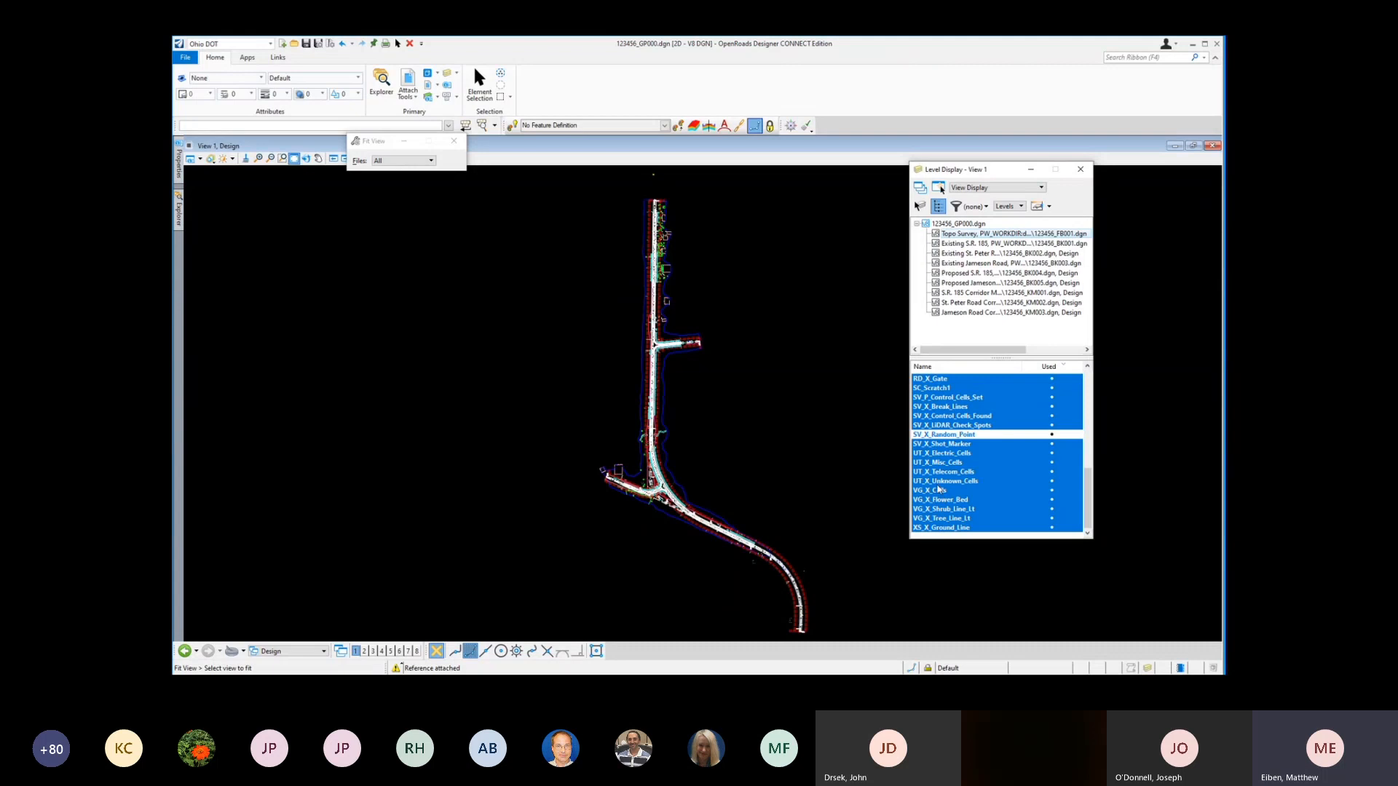
scroll(944, 442, up, 1)
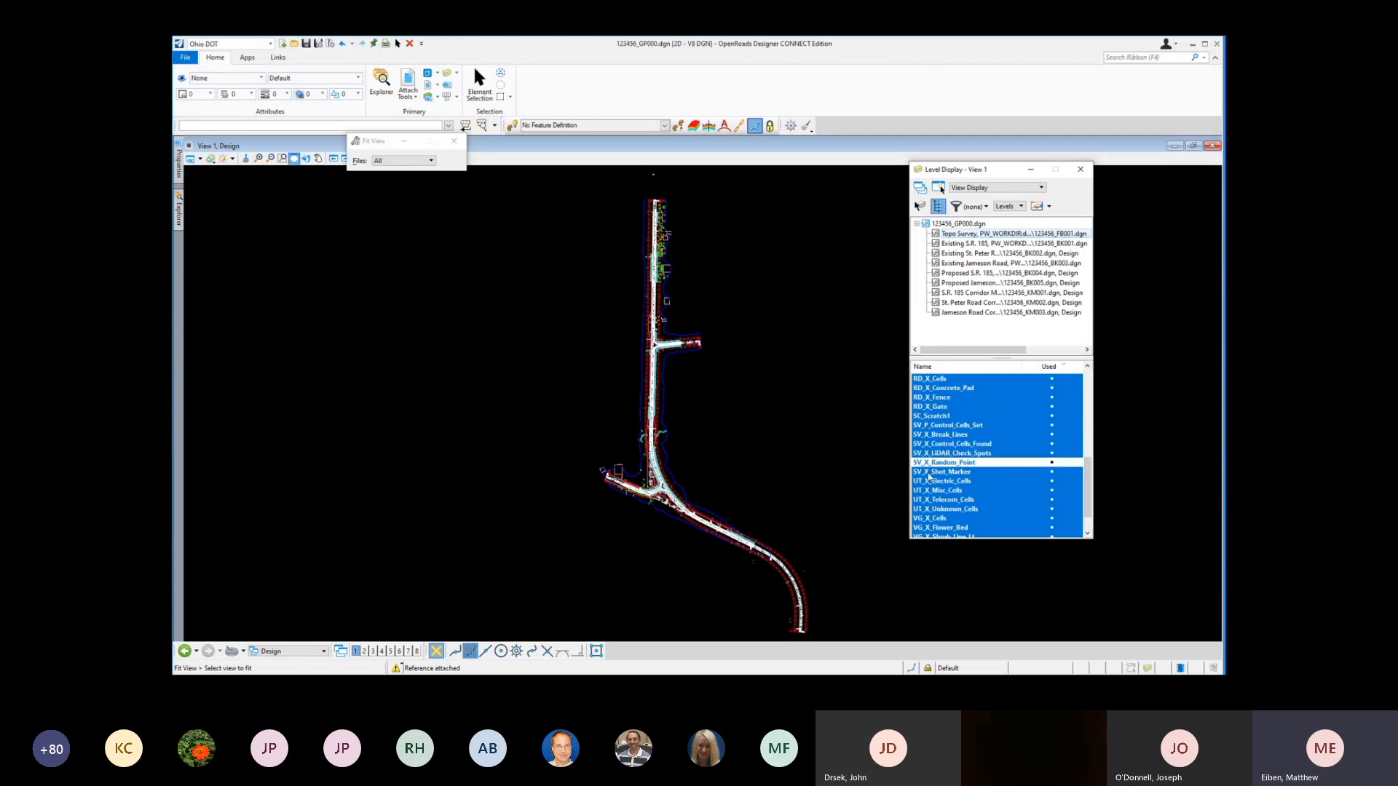
drag(928, 476, 933, 430)
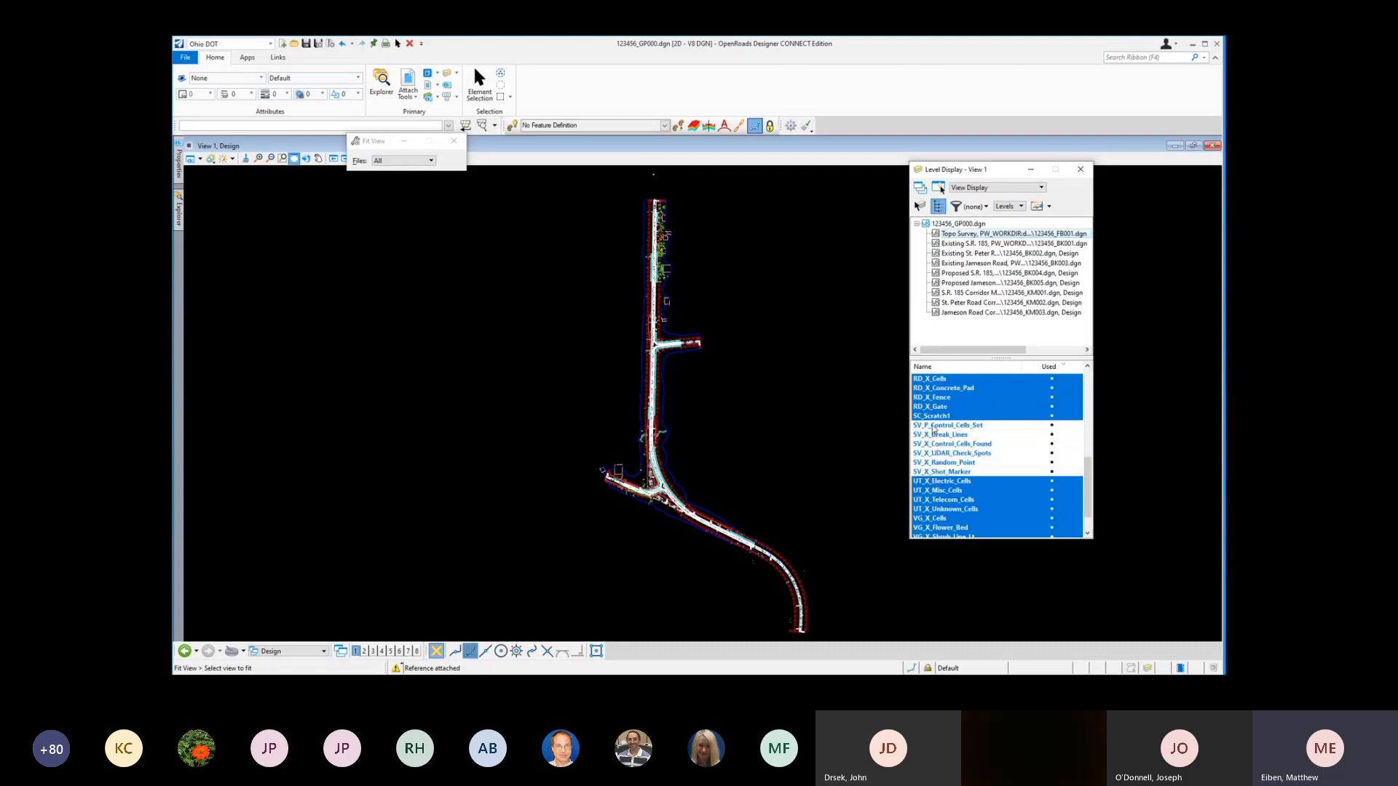
click(937, 417)
Step: Turn off the terrain levels from DT_X_Break_Line to DT_X_Void and the PV_X_COP level in the Topo Survey reference
scroll(950, 432, up, 4)
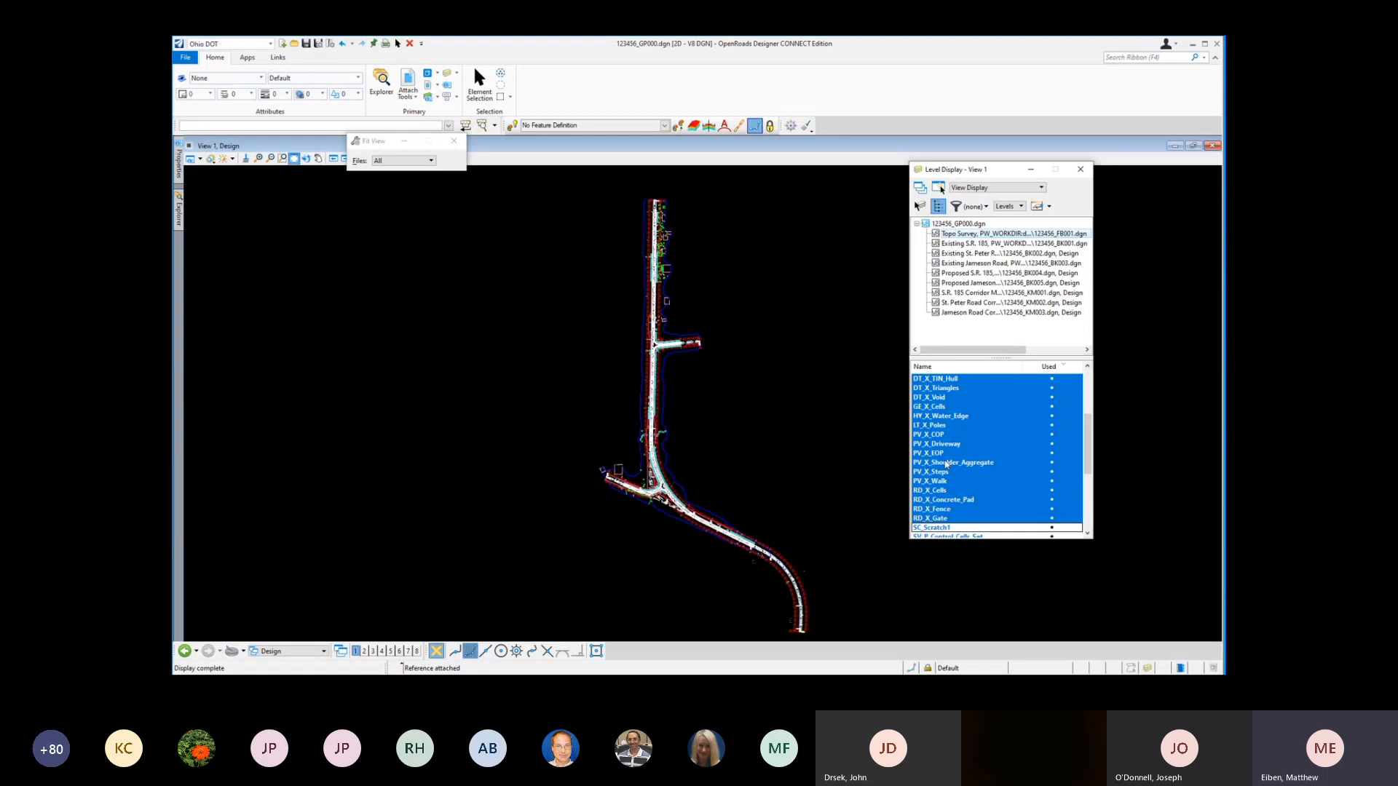
scroll(954, 463, up, 3)
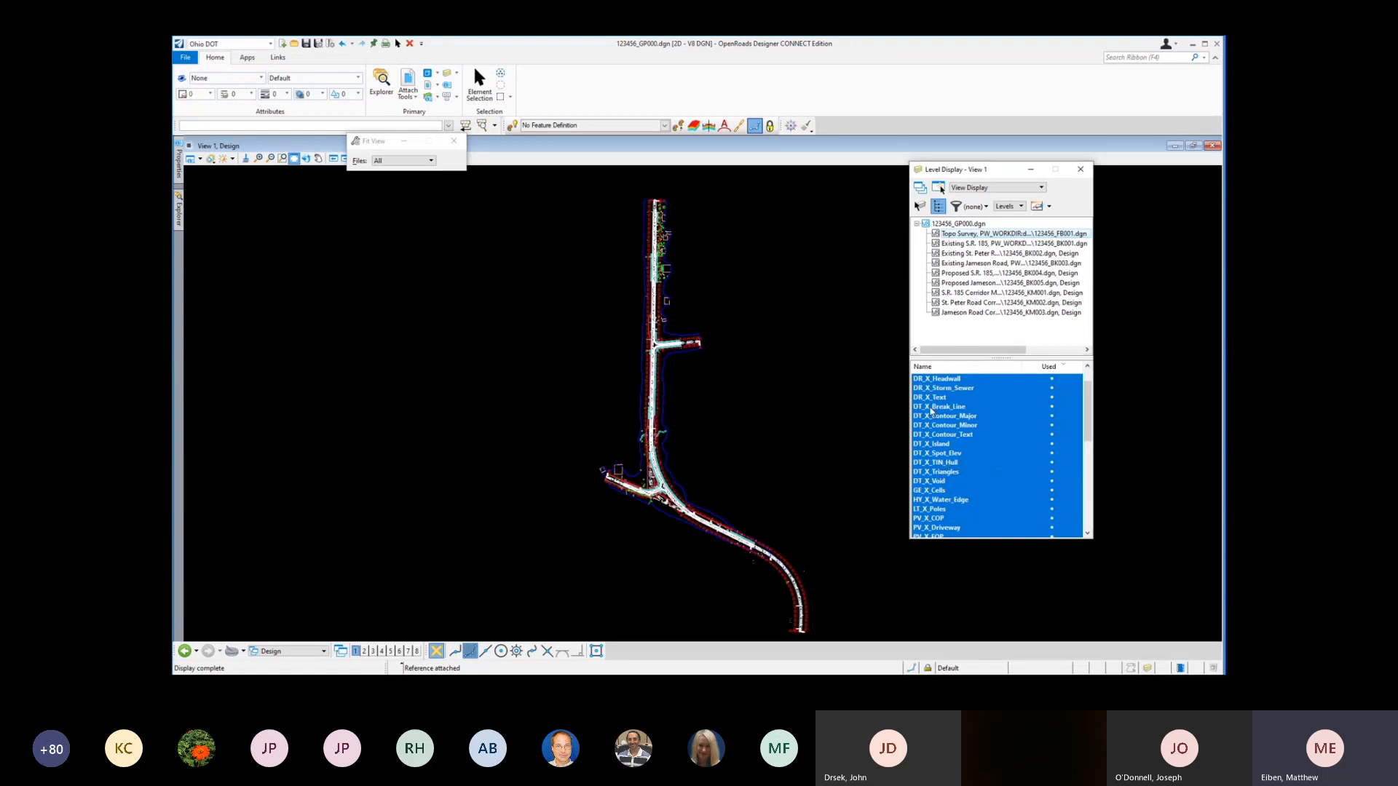
drag(930, 410, 937, 482)
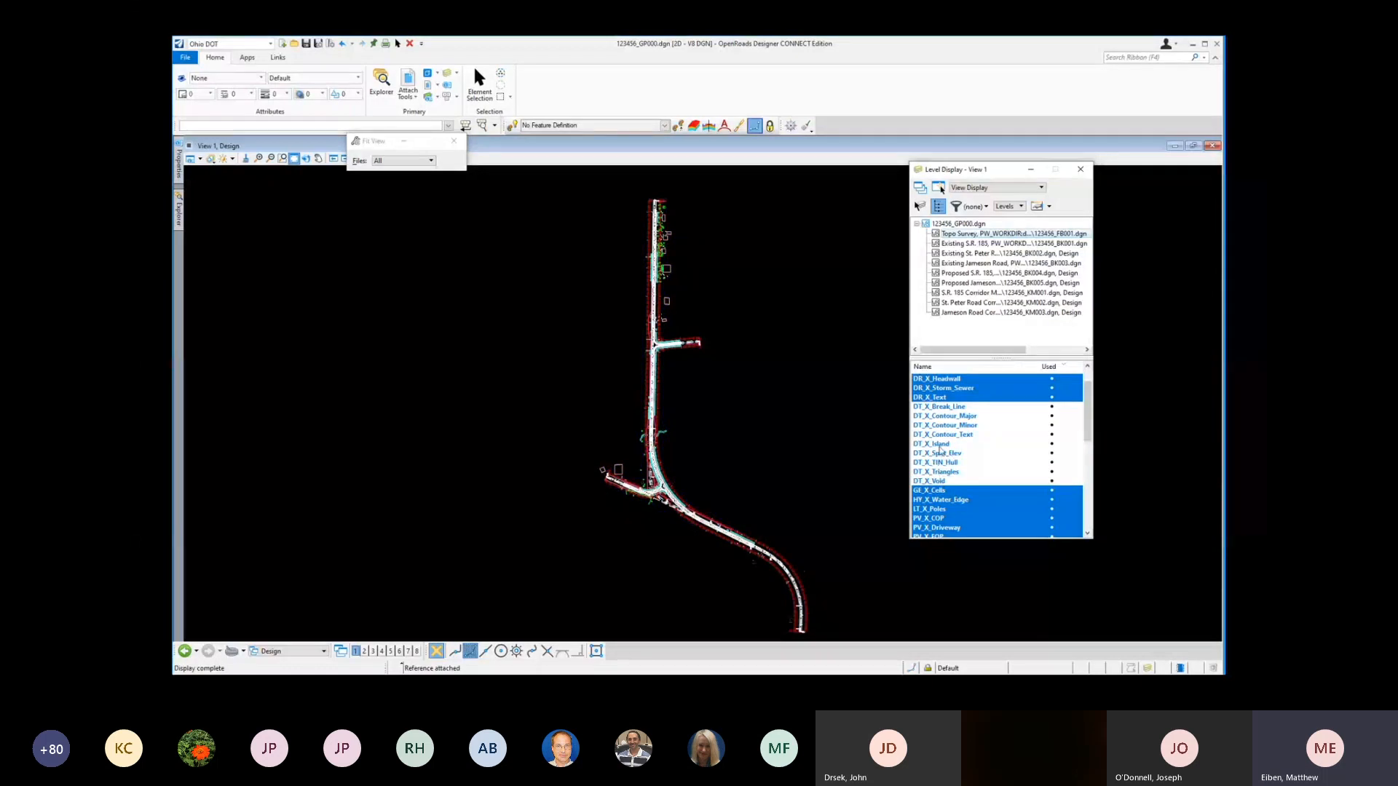
scroll(946, 444, up, 1)
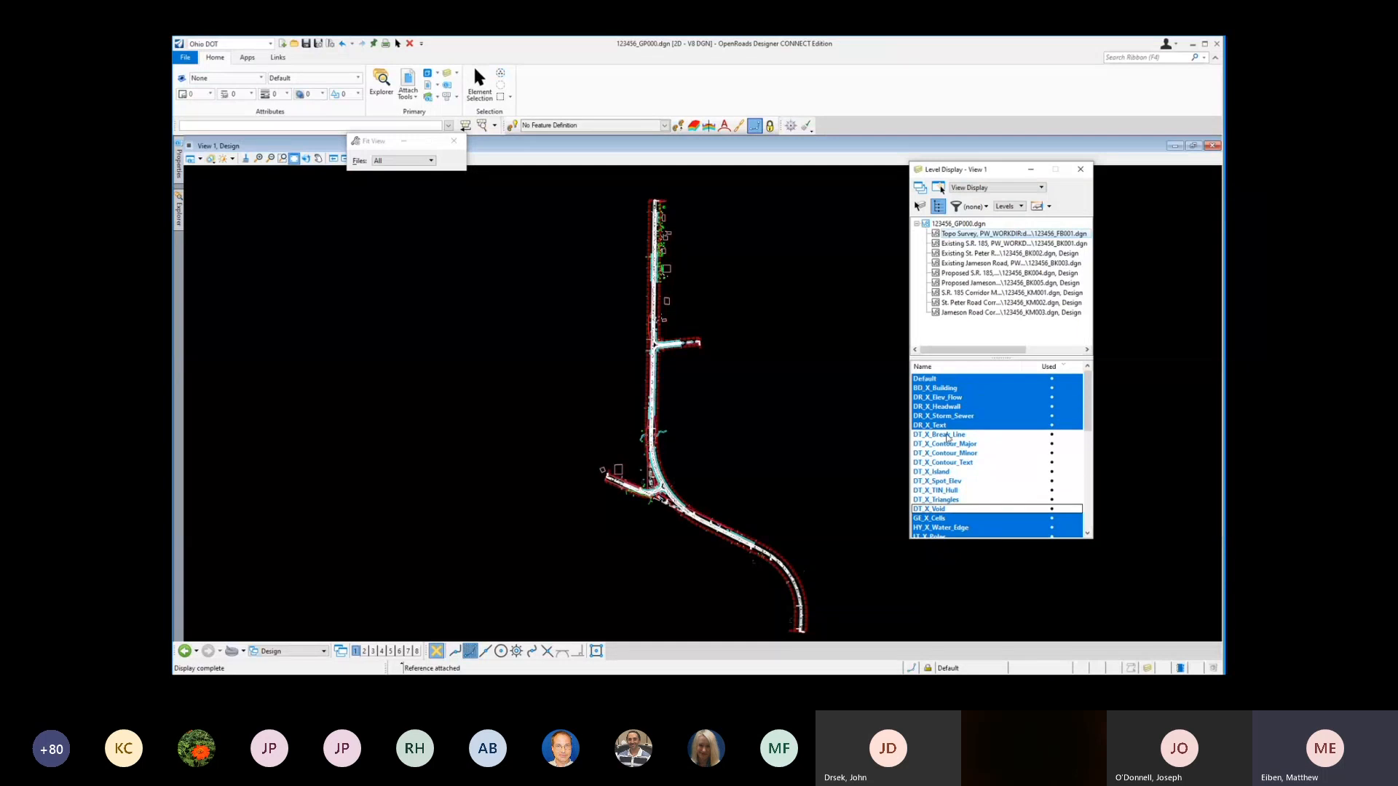
scroll(948, 437, down, 3)
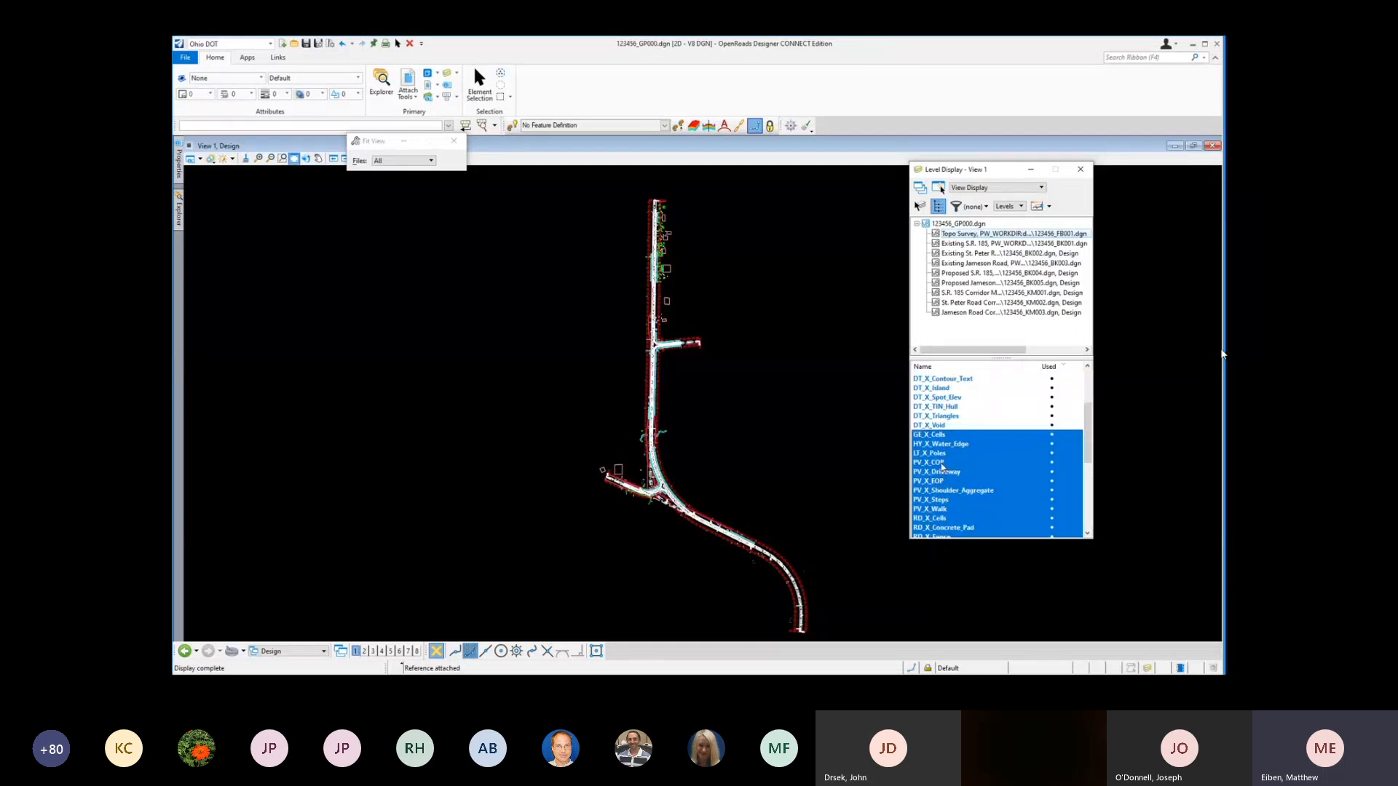
click(942, 464)
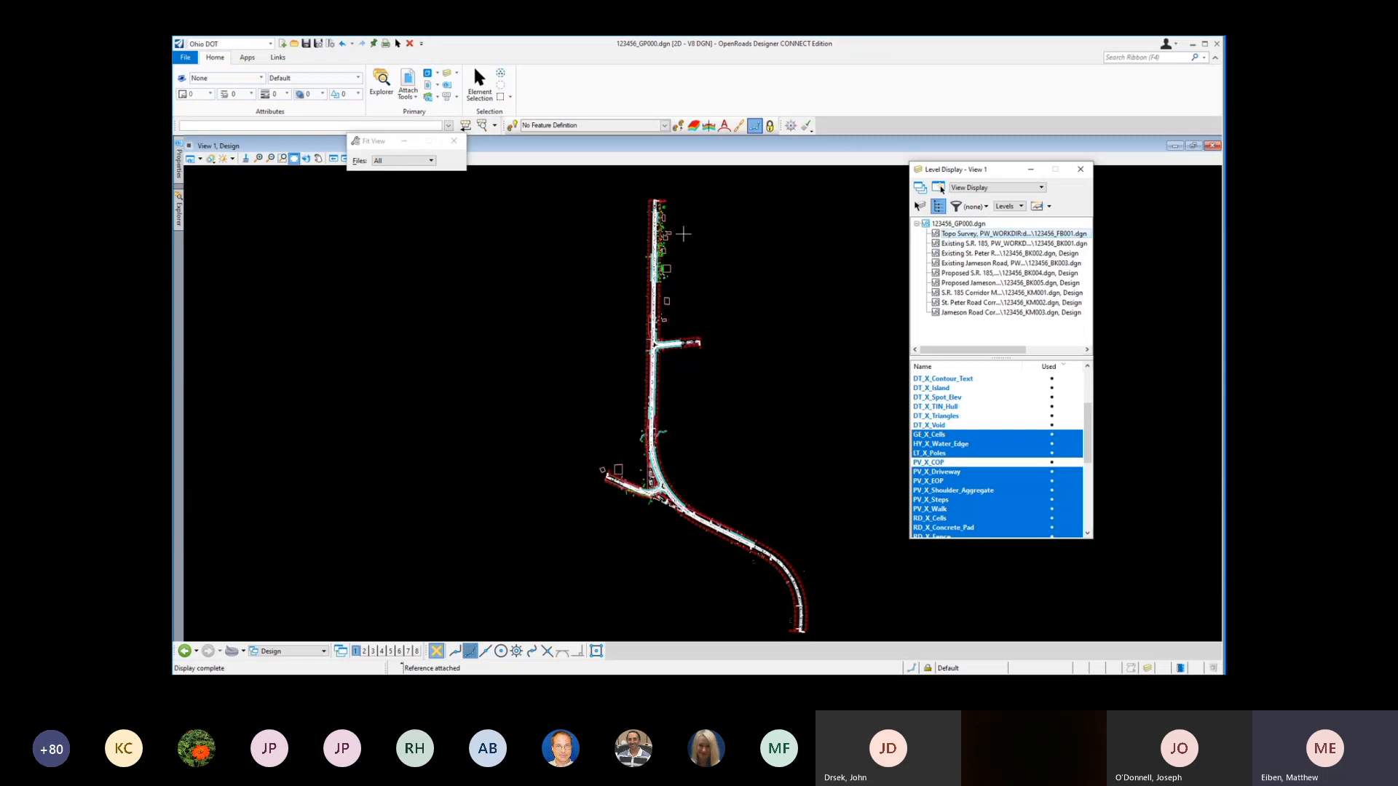
Step: Save the file settings and switch to the Drawing Production tools of the OpenRoads Drawing Production workflow
click(319, 44)
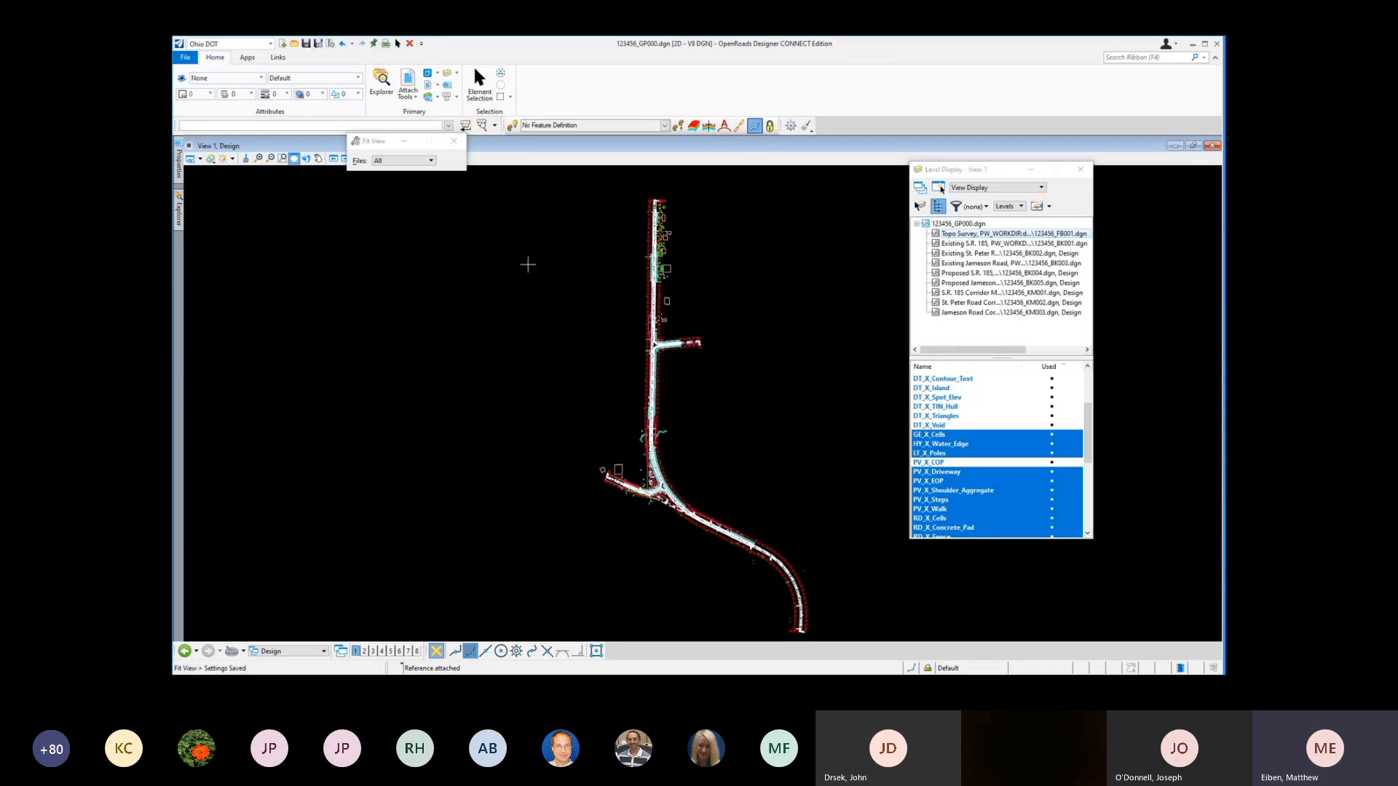
click(230, 44)
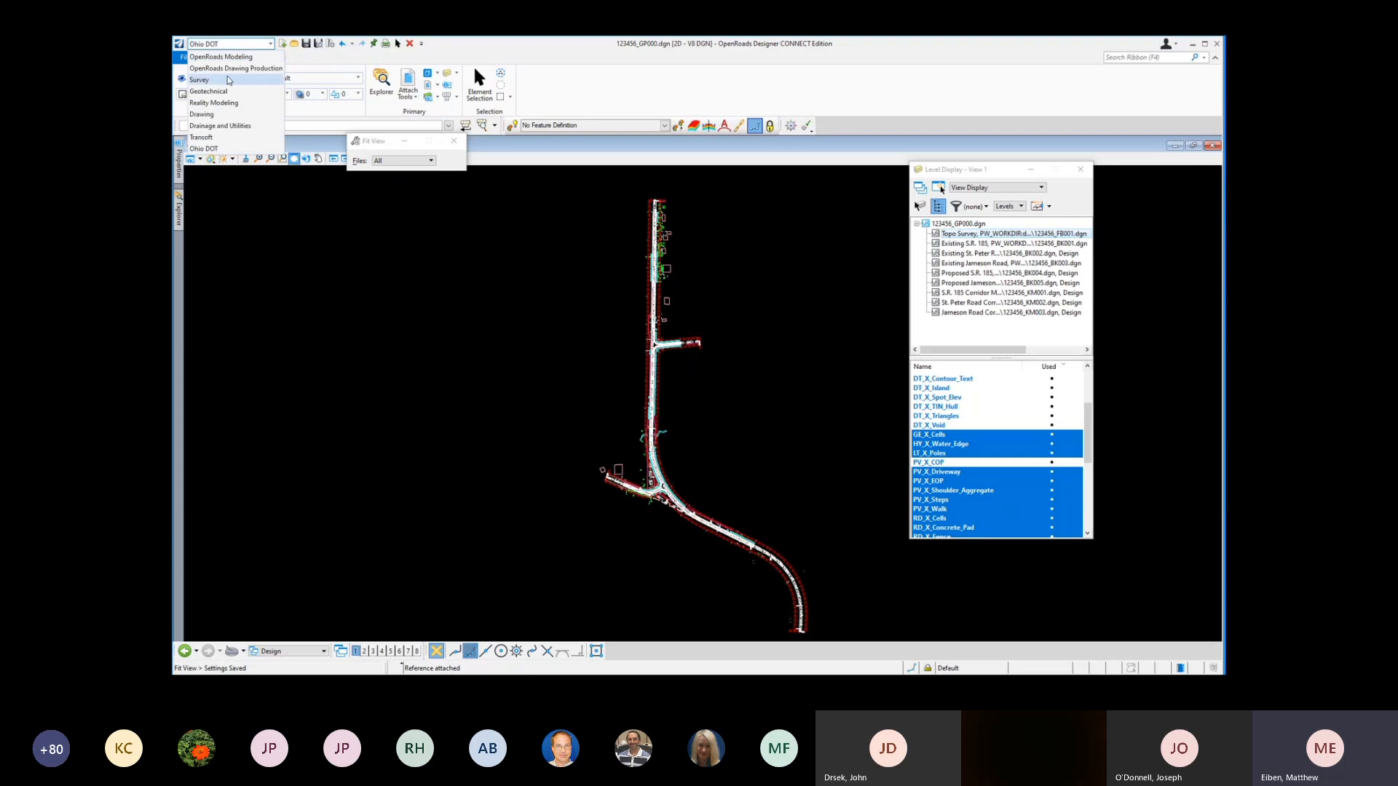
click(230, 76)
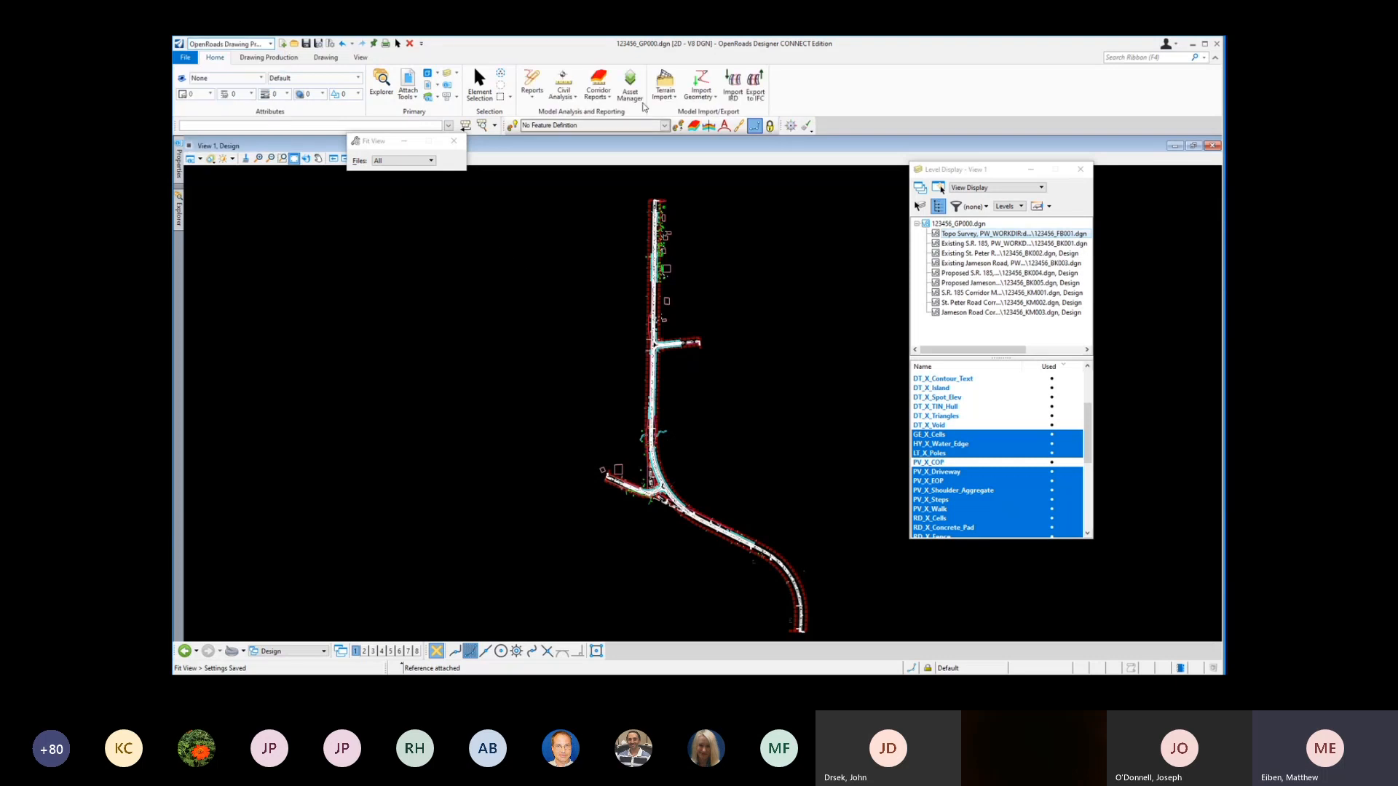
click(277, 59)
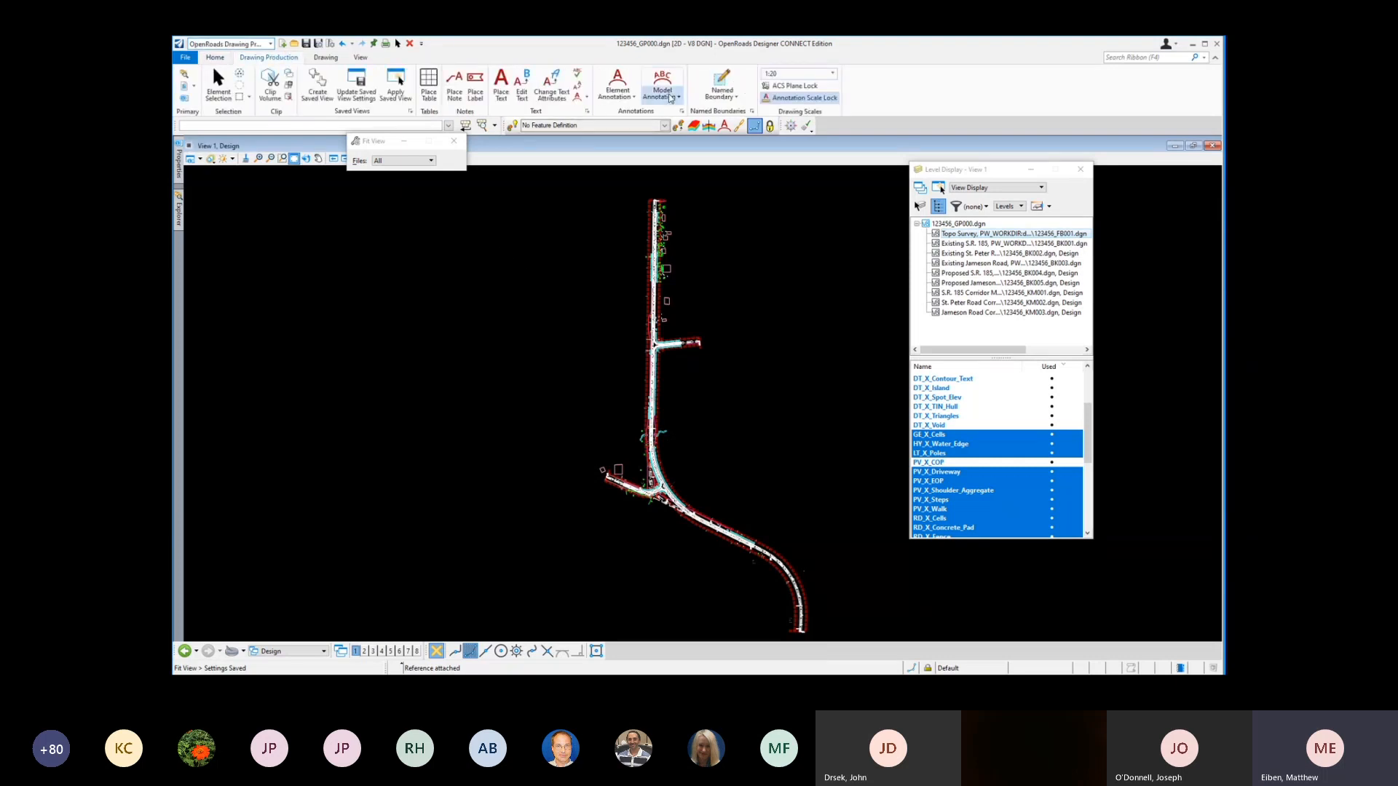
Step: Start placing a civil plan named boundary and turn off the Create Drawing option
click(722, 82)
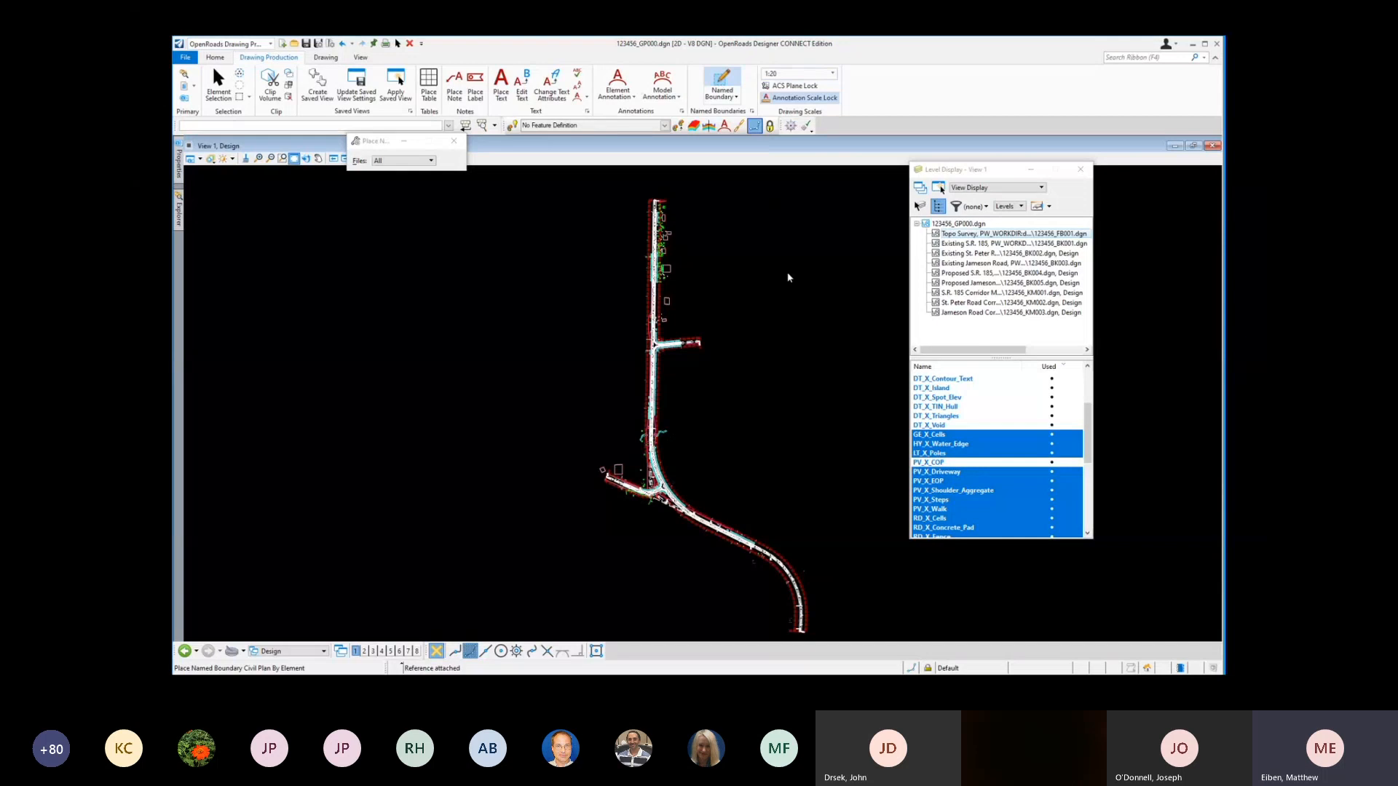
click(418, 165)
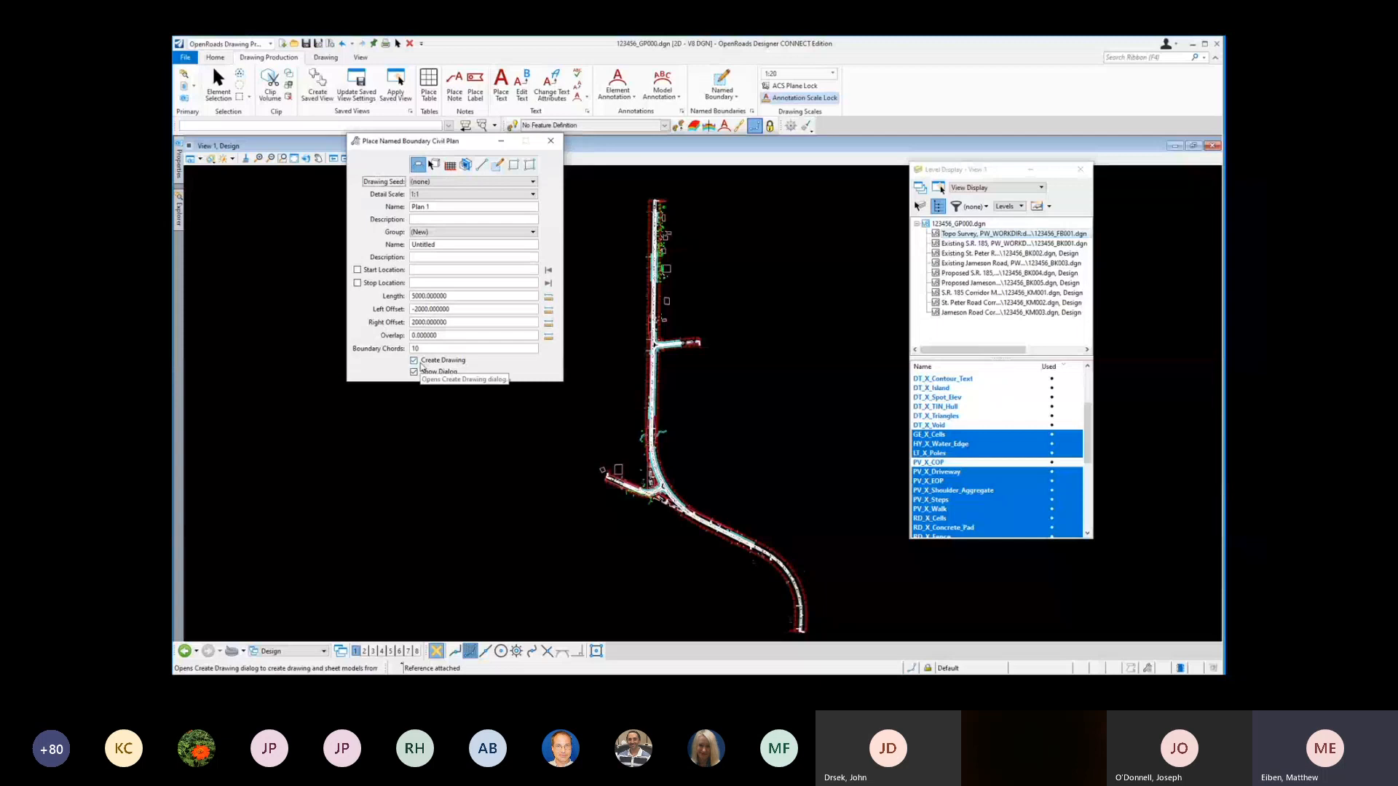
click(414, 361)
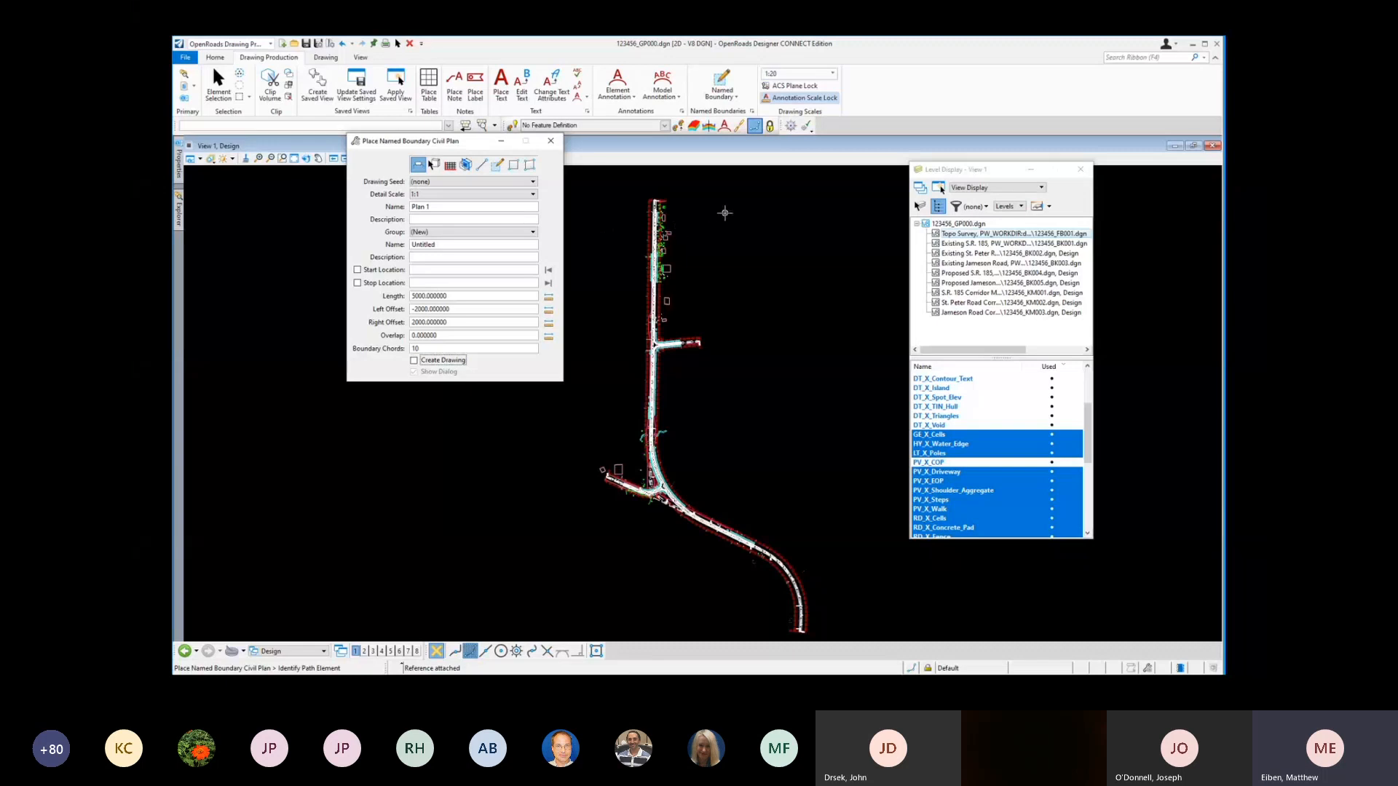
Step: Set up the 2 Views Plan/Profile layout and show the profile of the S.R. 185 centerline in the second view
right_click(734, 220)
mouse_move(784, 227)
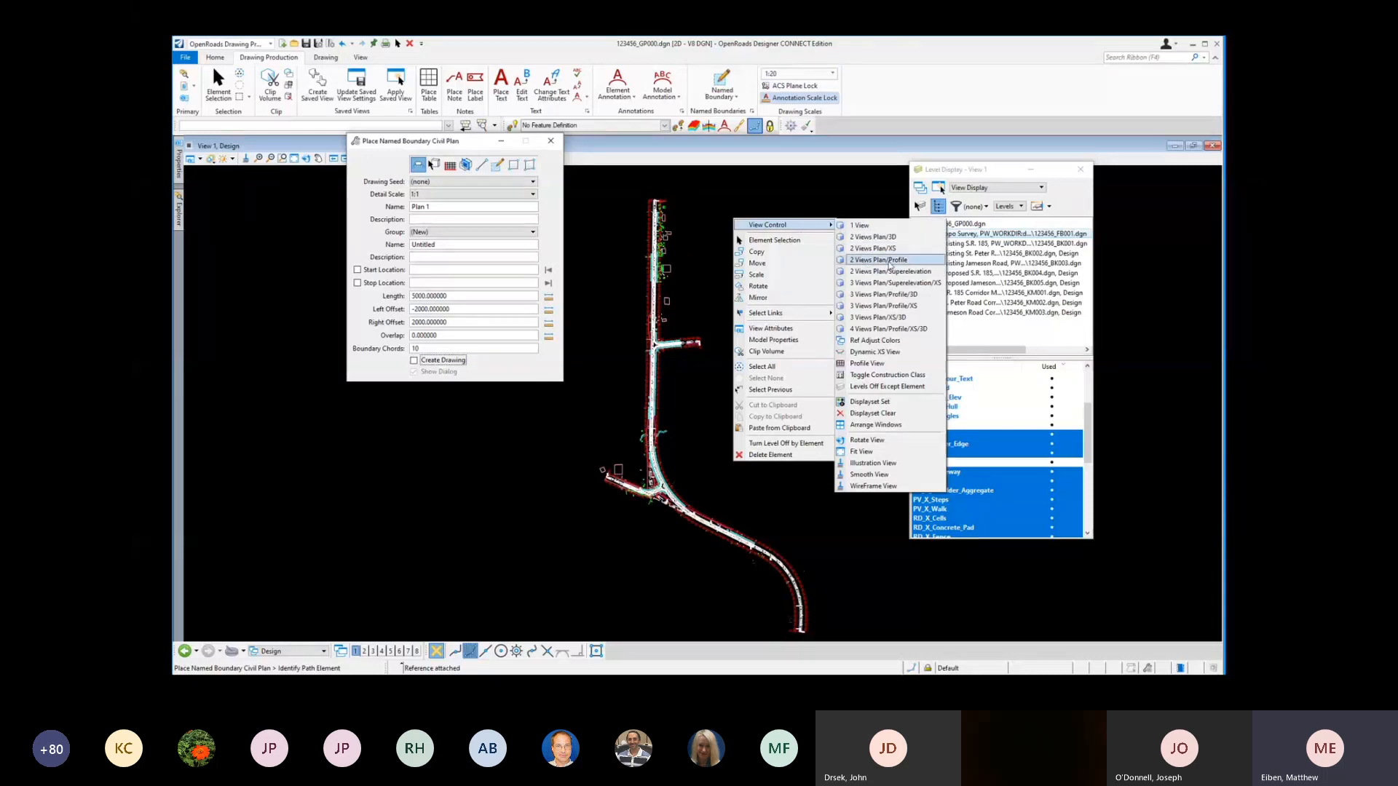
click(876, 261)
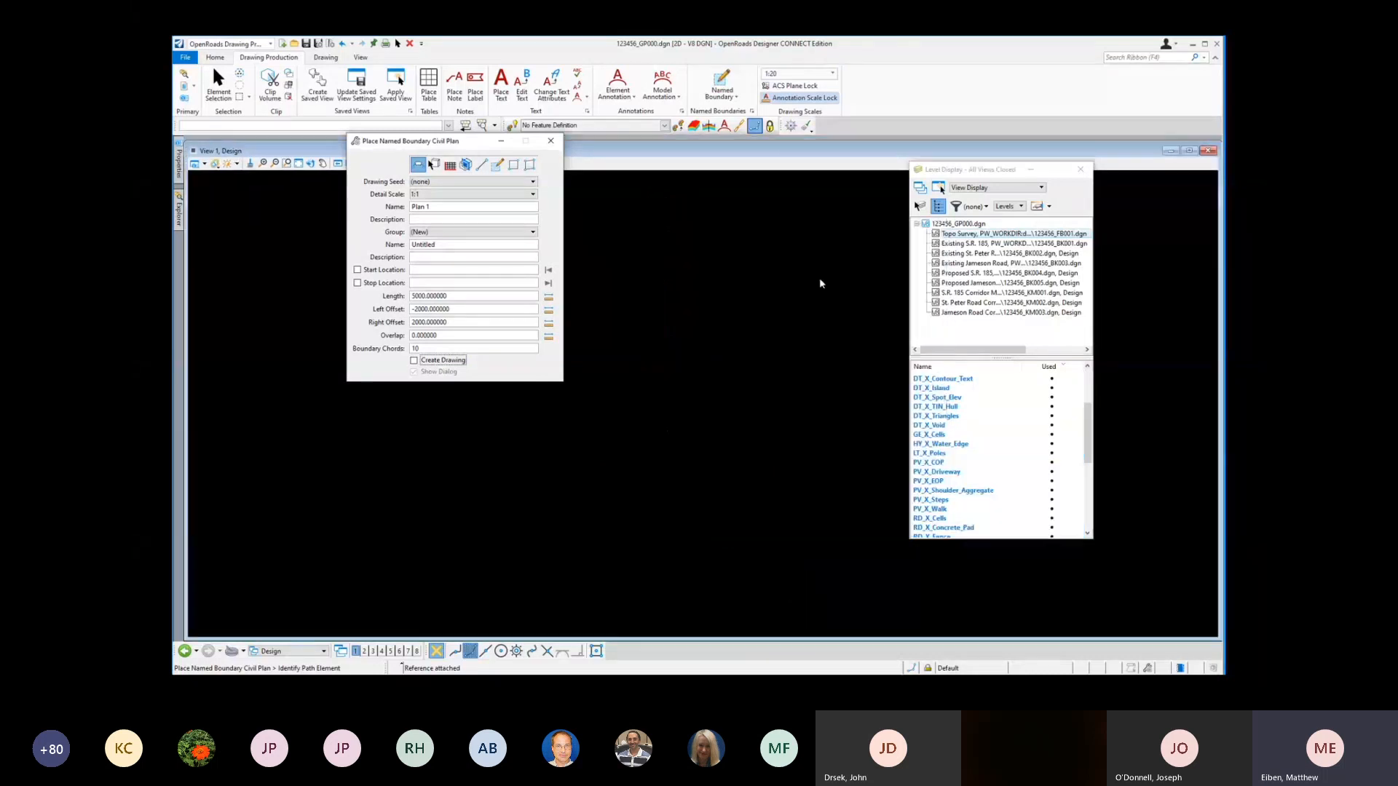
click(717, 394)
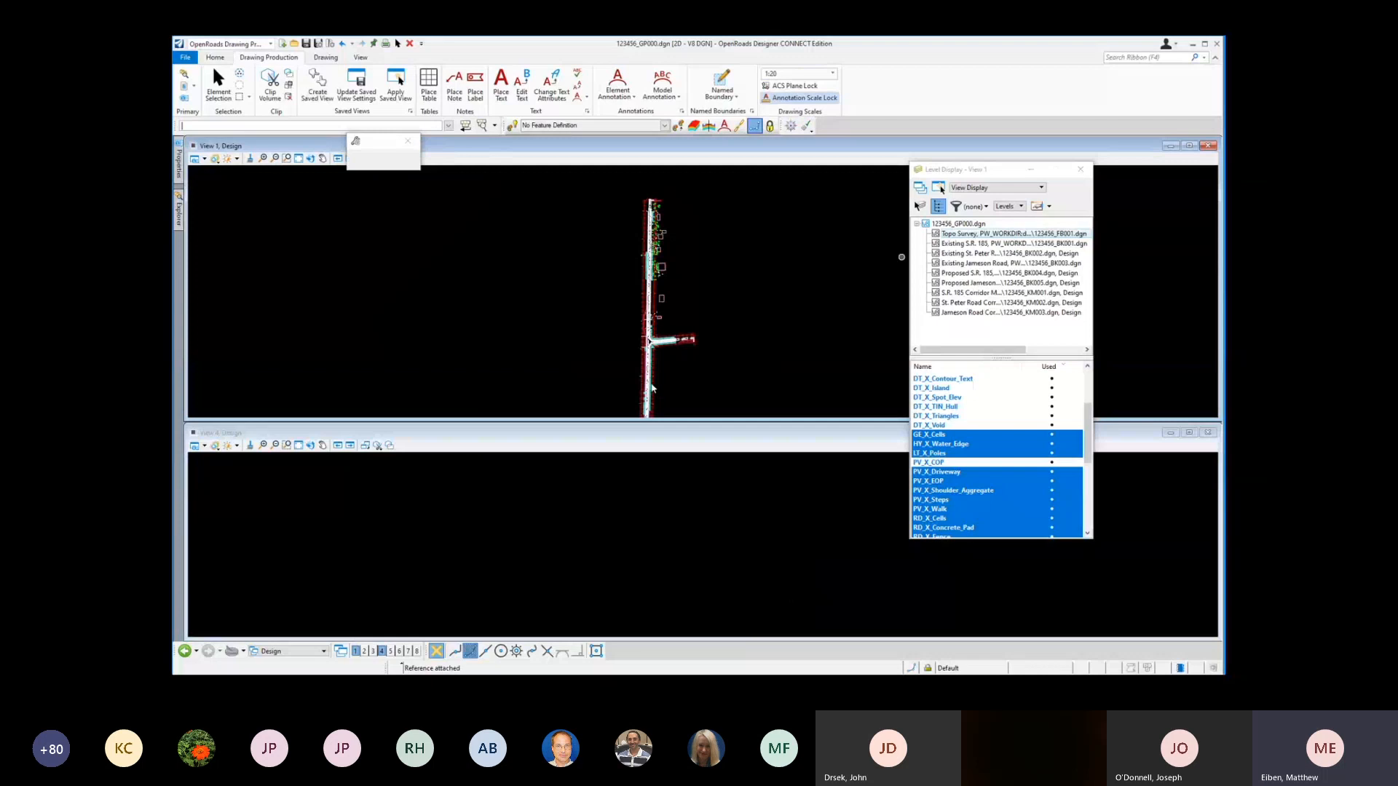
scroll(650, 328, up, 5)
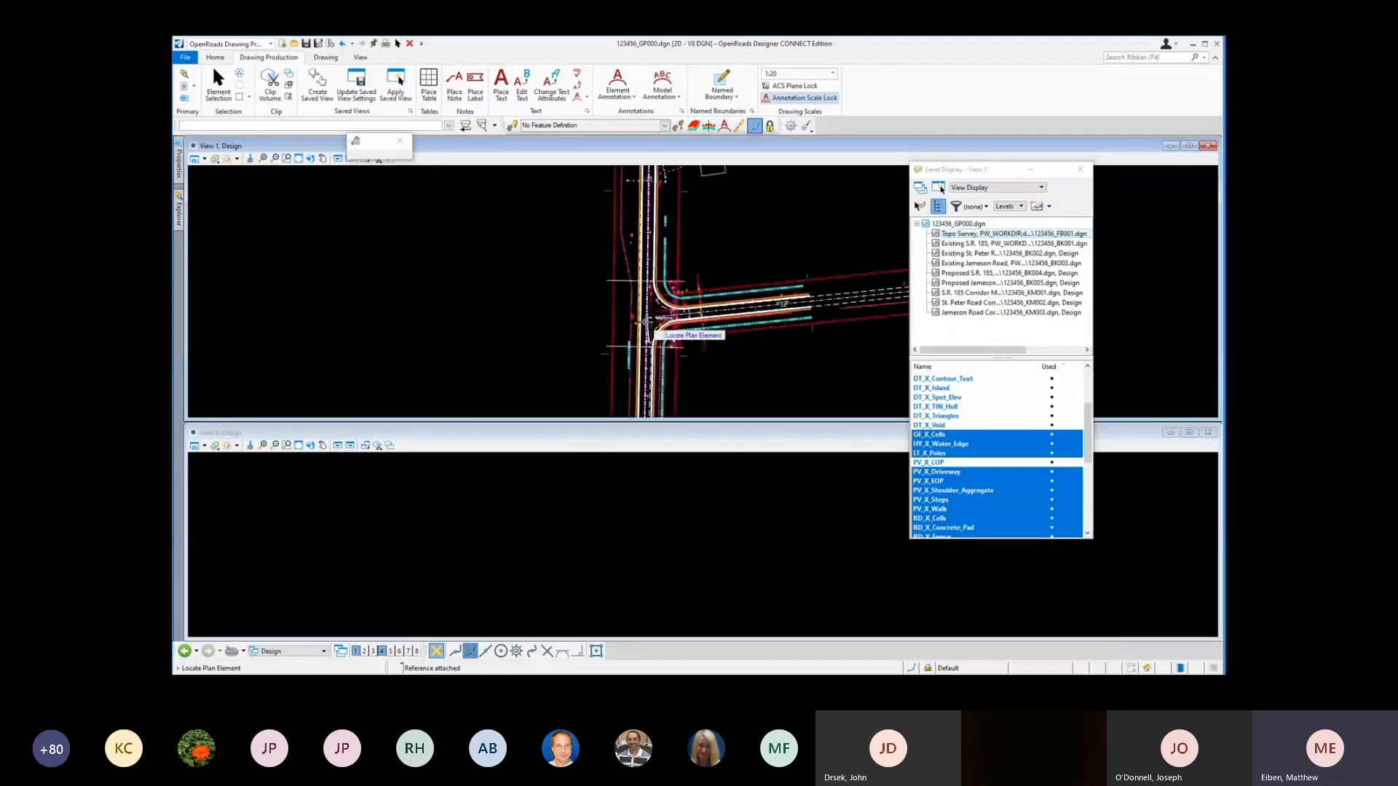
scroll(647, 321, up, 3)
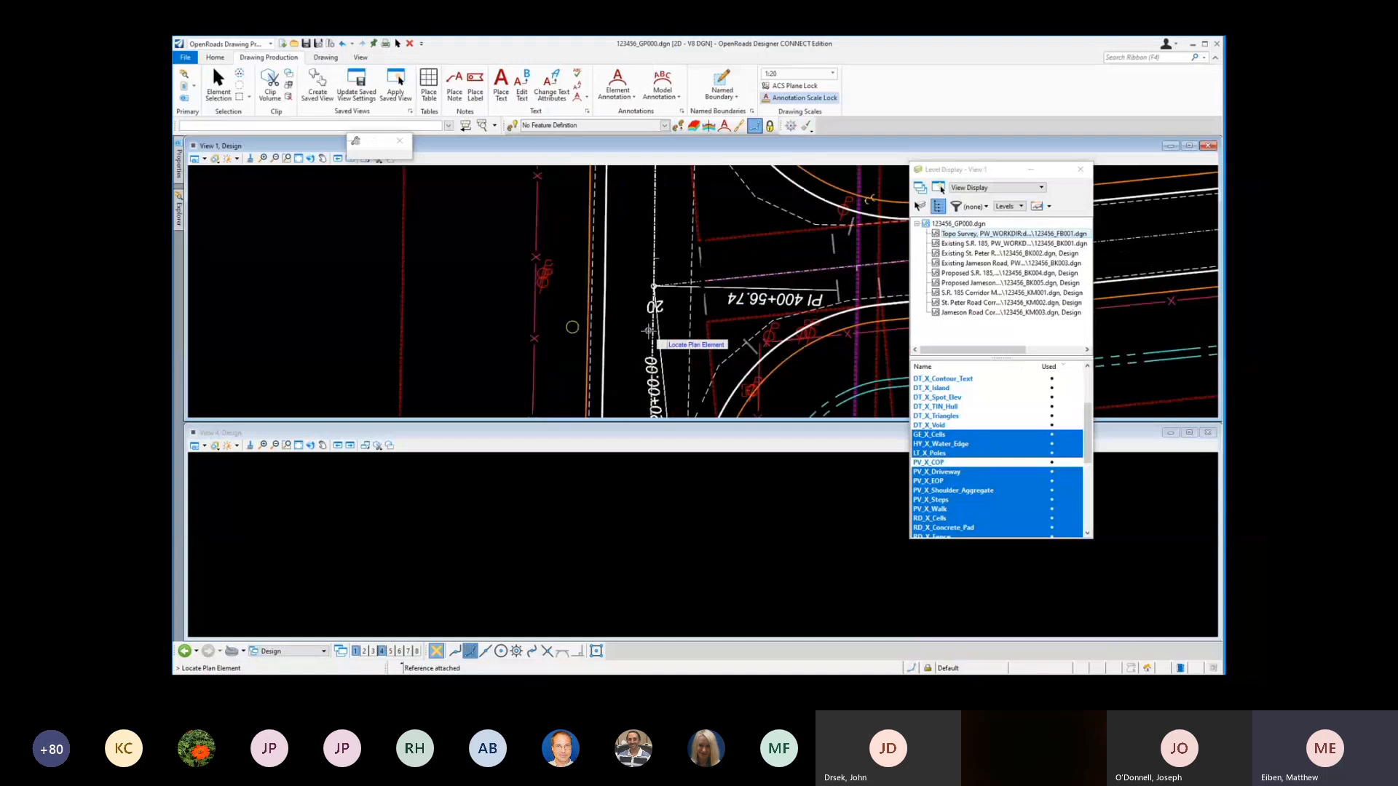
click(643, 336)
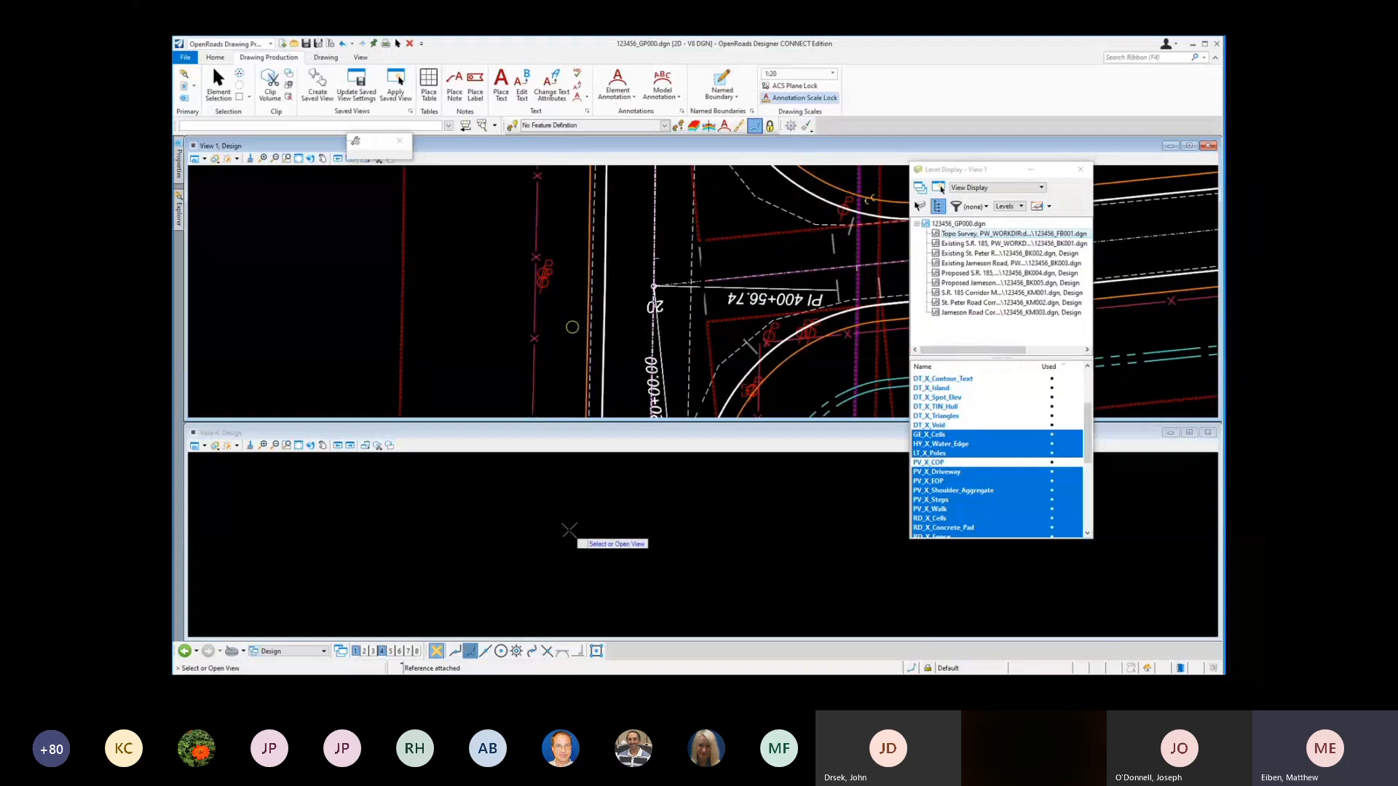
click(611, 510)
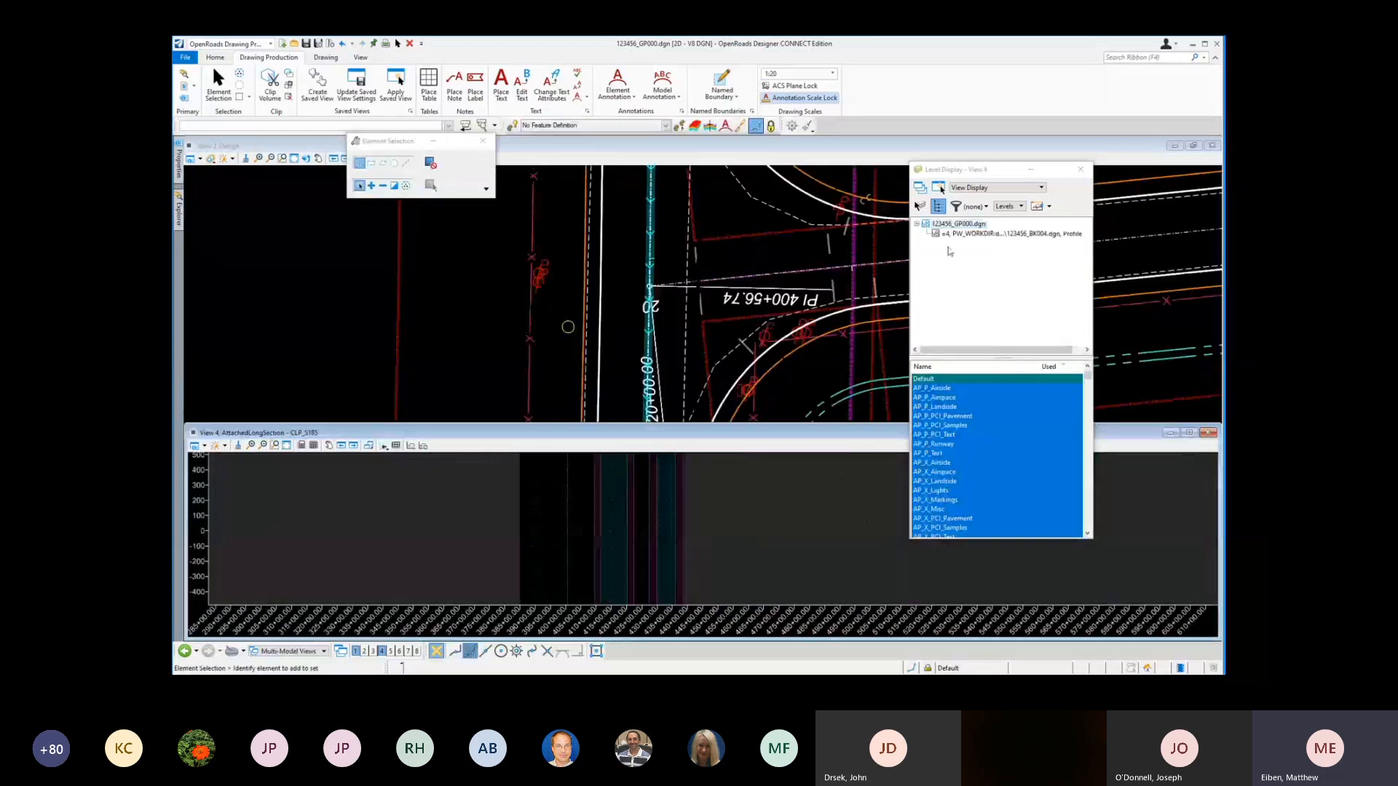
Step: Turn on the levels from PF_P_Grade_Line to GE_P_Alignment_100_Curve_Data in the profile view's 123456_BK004.dgn reference
click(962, 234)
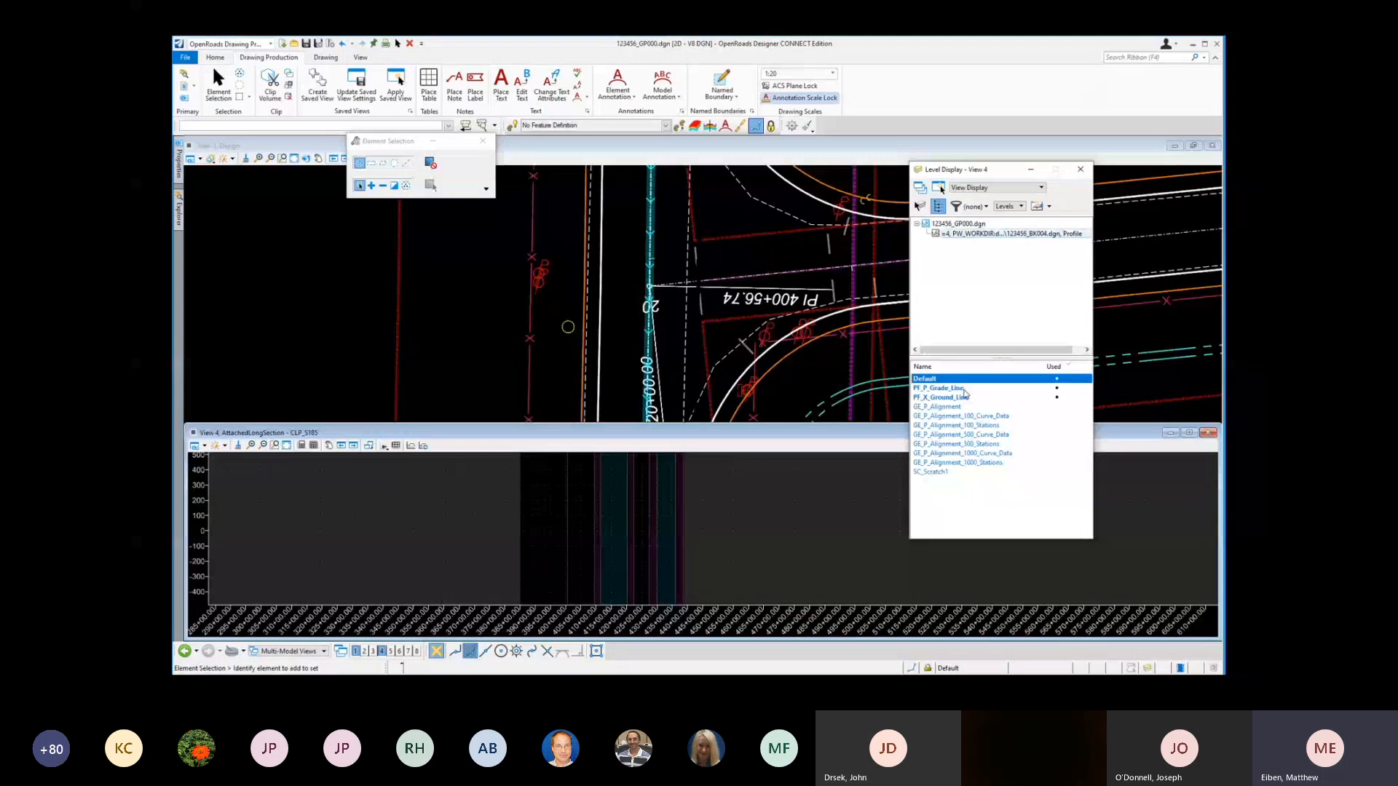
ctrl+click(963, 397)
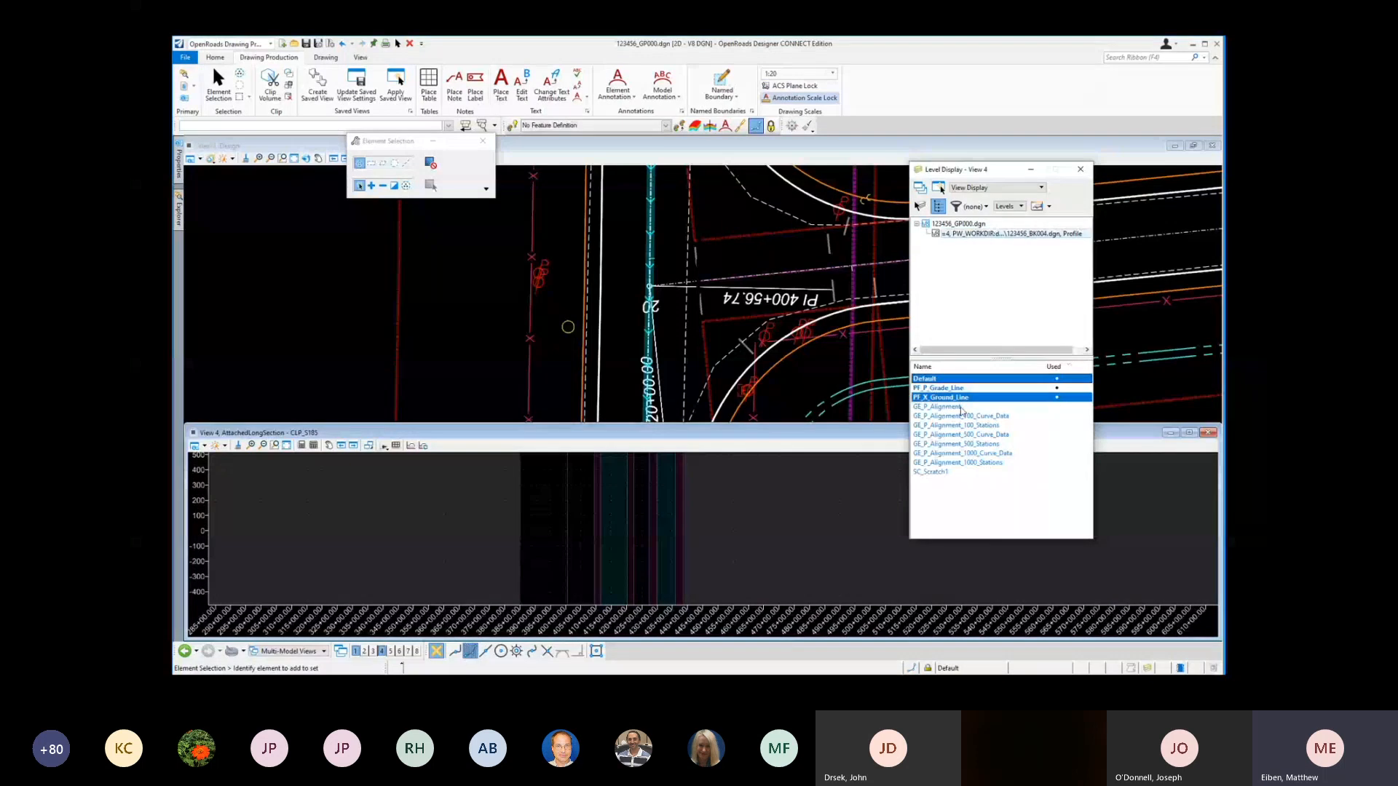
shift+click(962, 416)
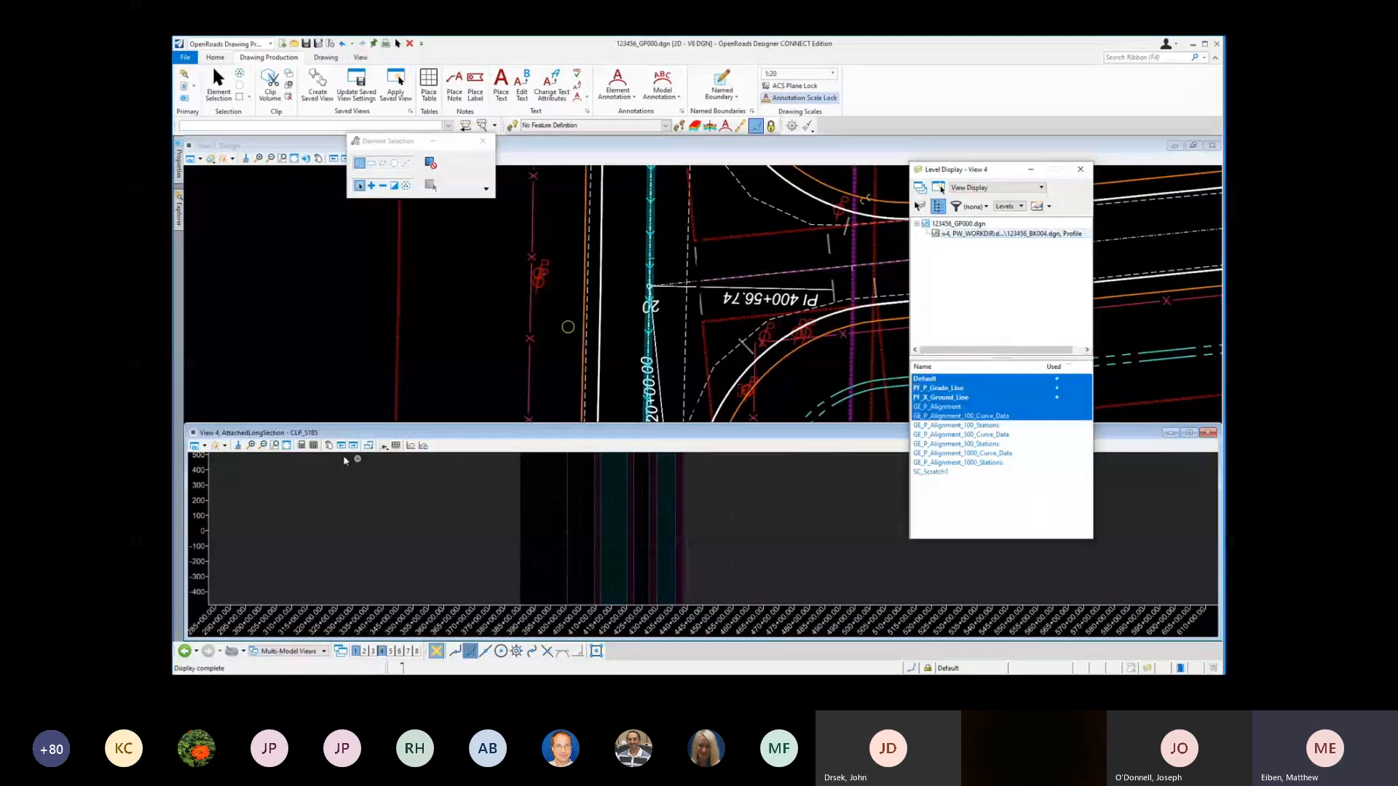
Step: Fit the profile view to the S.R. 185 profile and bring the whole project into the plan view
click(287, 445)
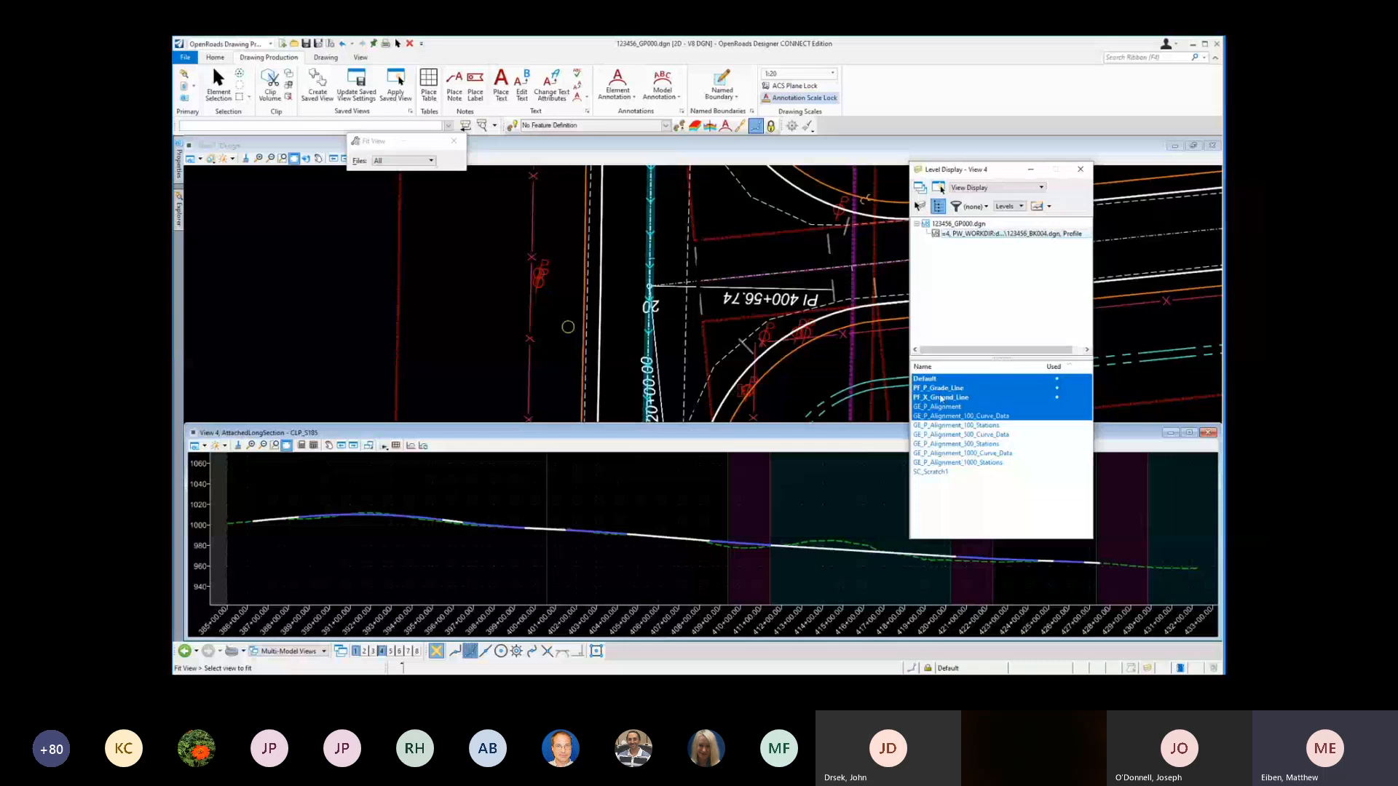
click(731, 225)
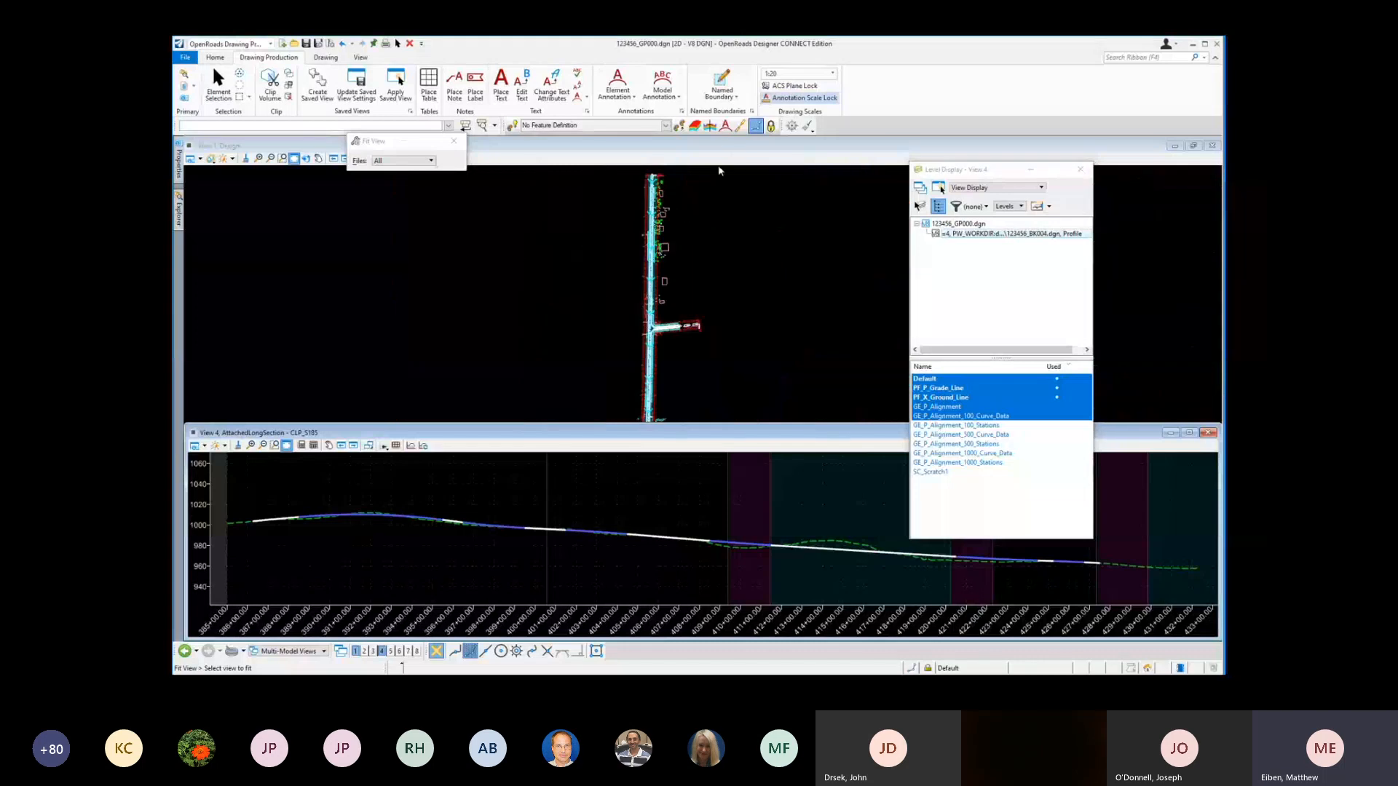
click(716, 145)
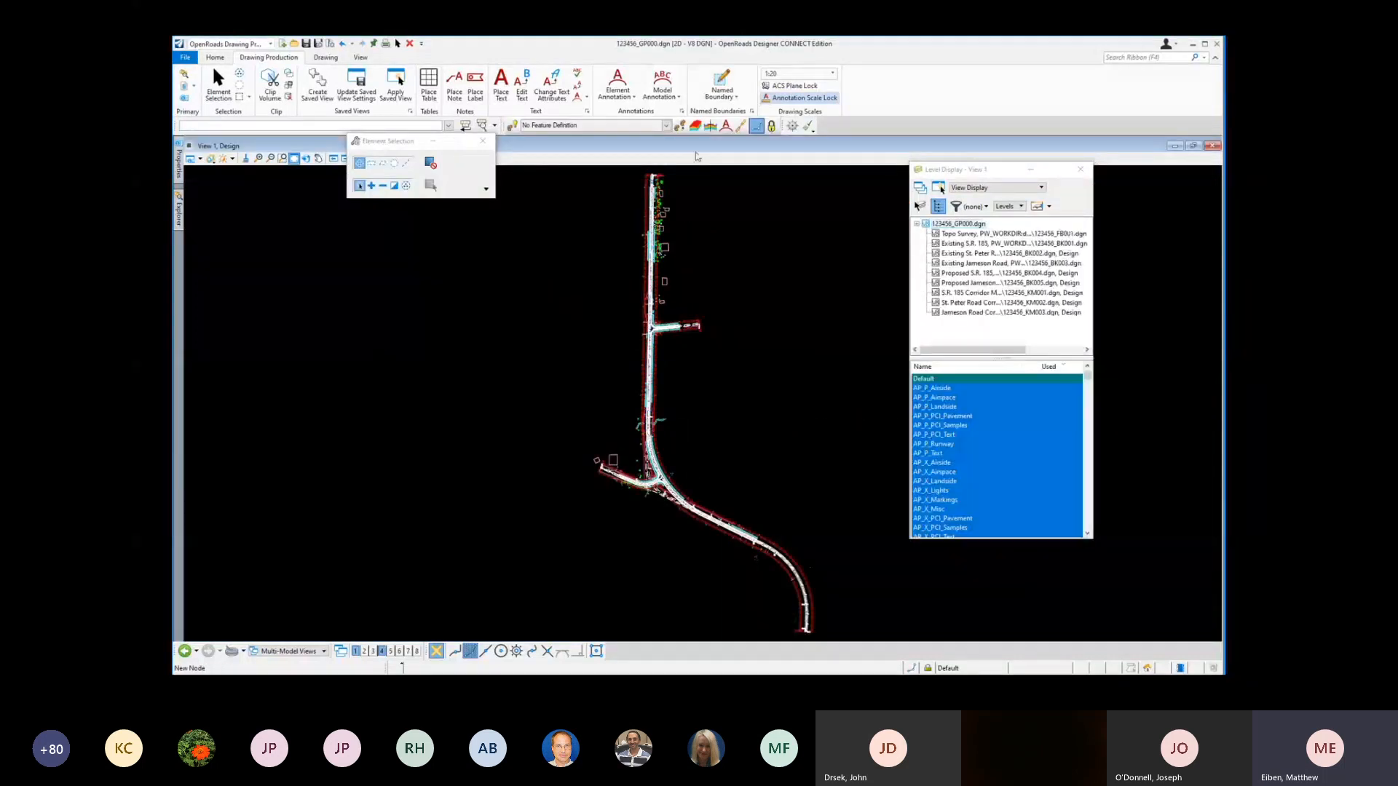
double_click(696, 150)
scroll(616, 320, down, 2)
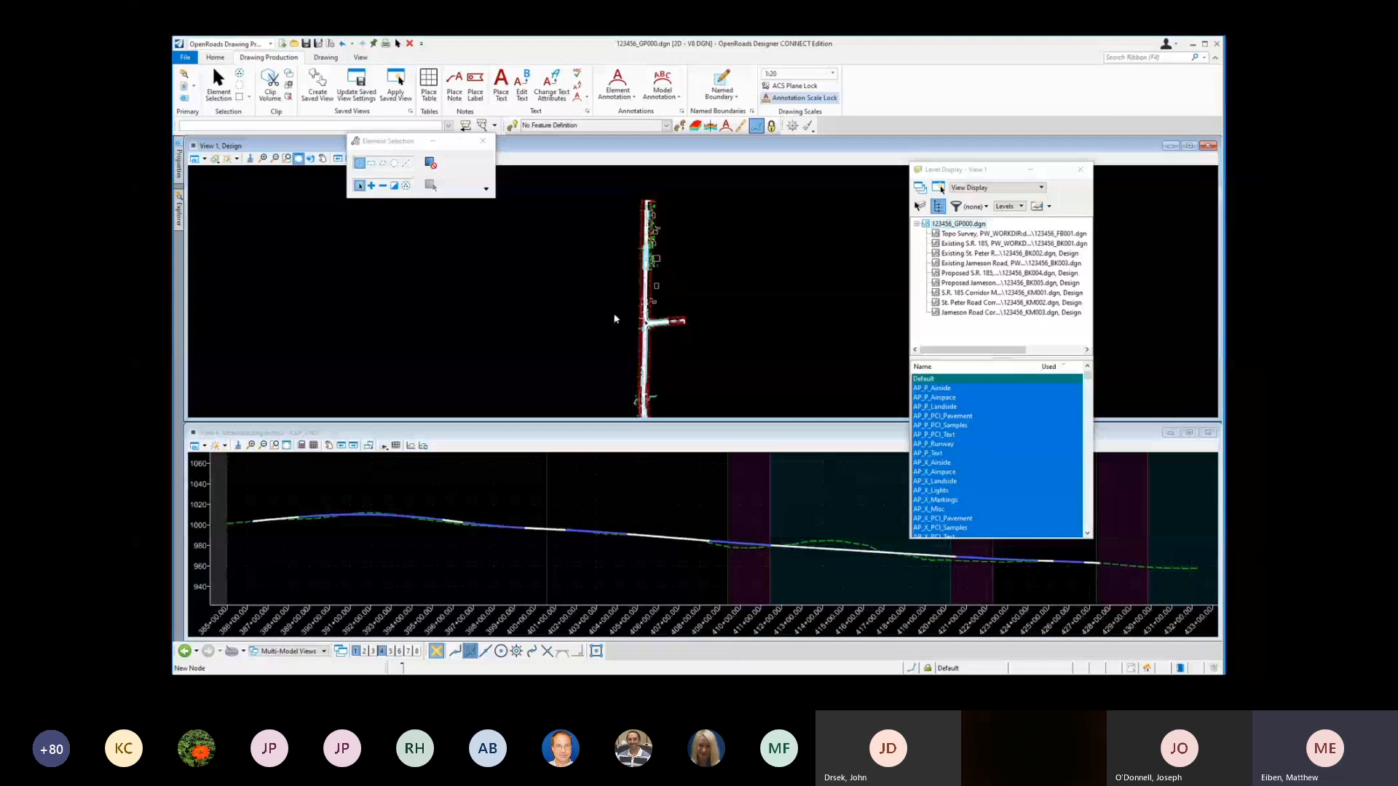
scroll(569, 246, down, 1)
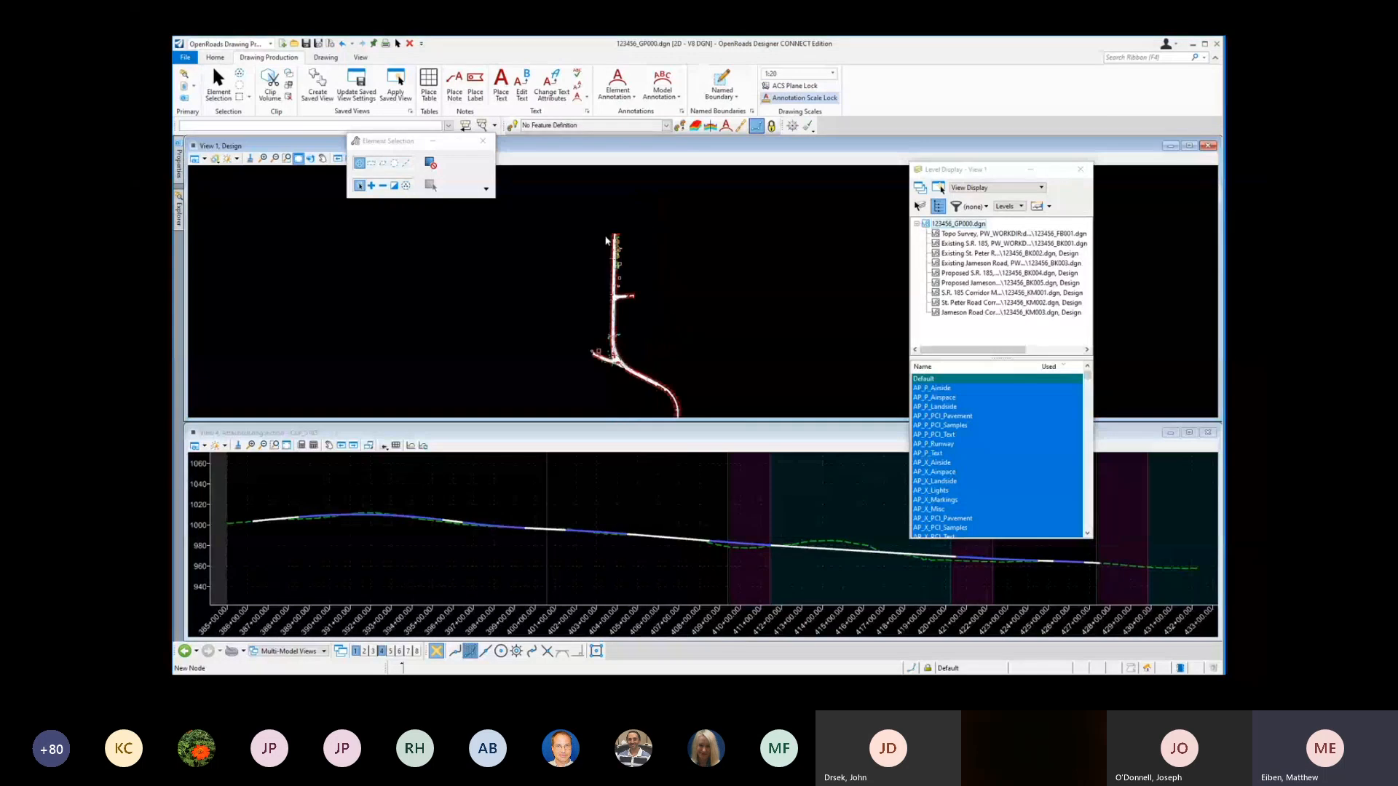
Step: Restart the civil plan named boundary with the Plan-Pro - PLAN drawing seed and a 1:20 detail scale
click(722, 82)
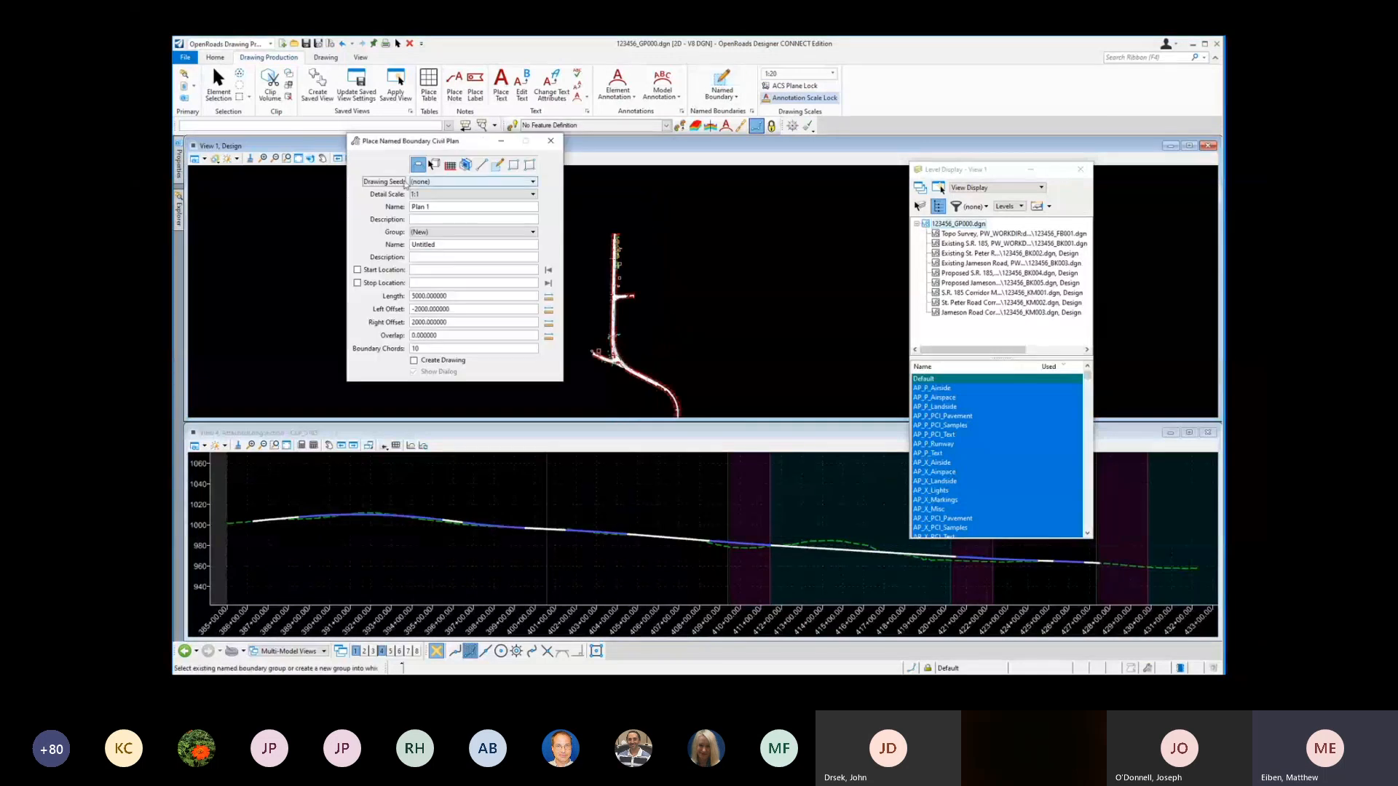
click(426, 182)
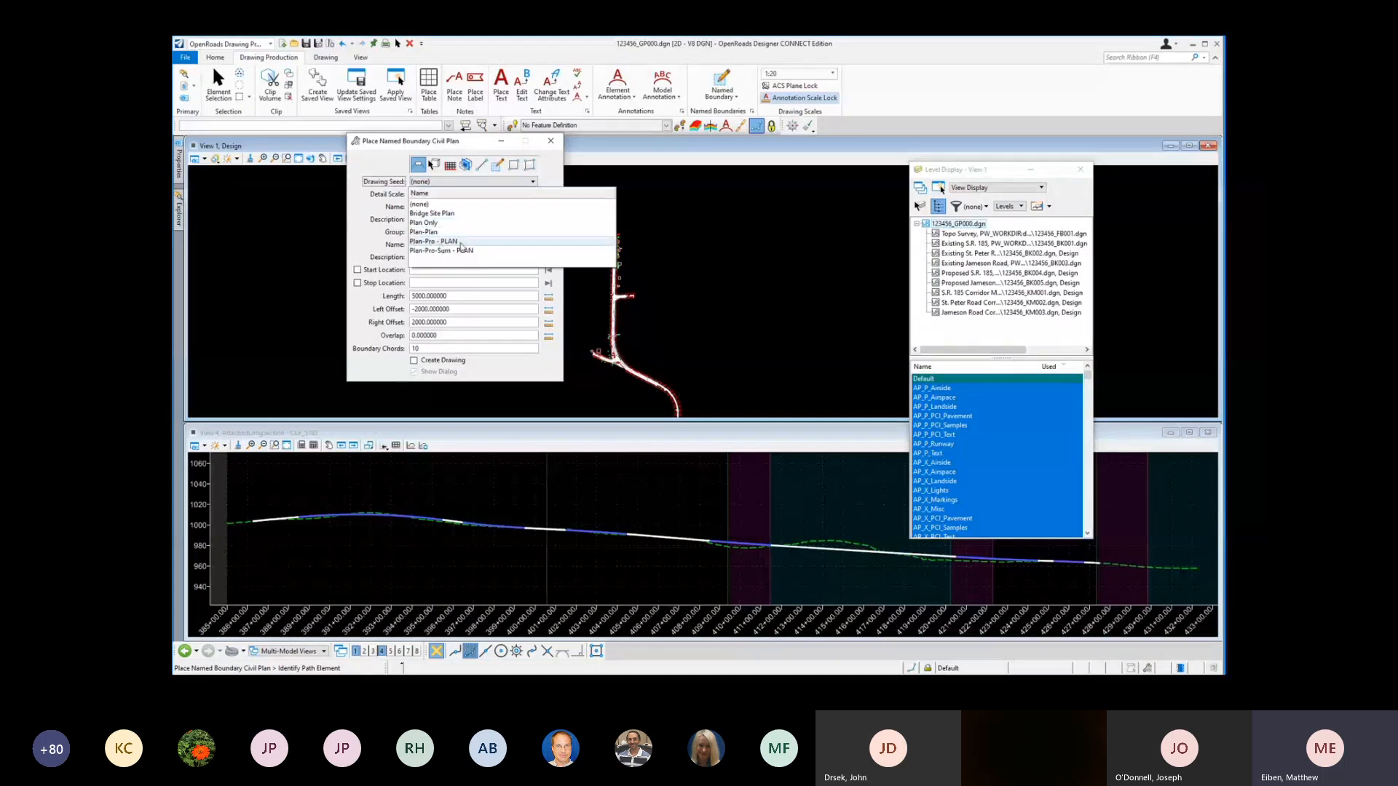
click(461, 241)
click(437, 194)
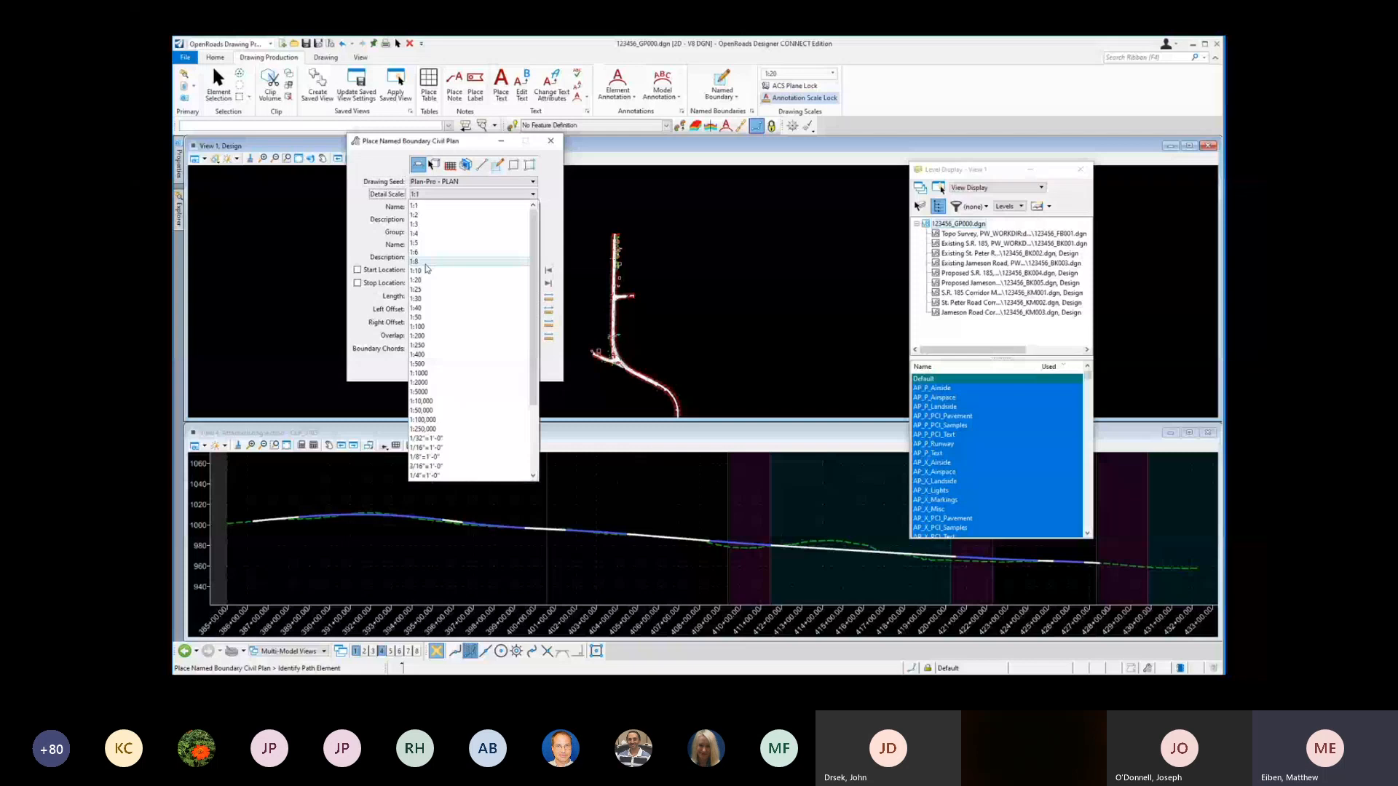
click(422, 281)
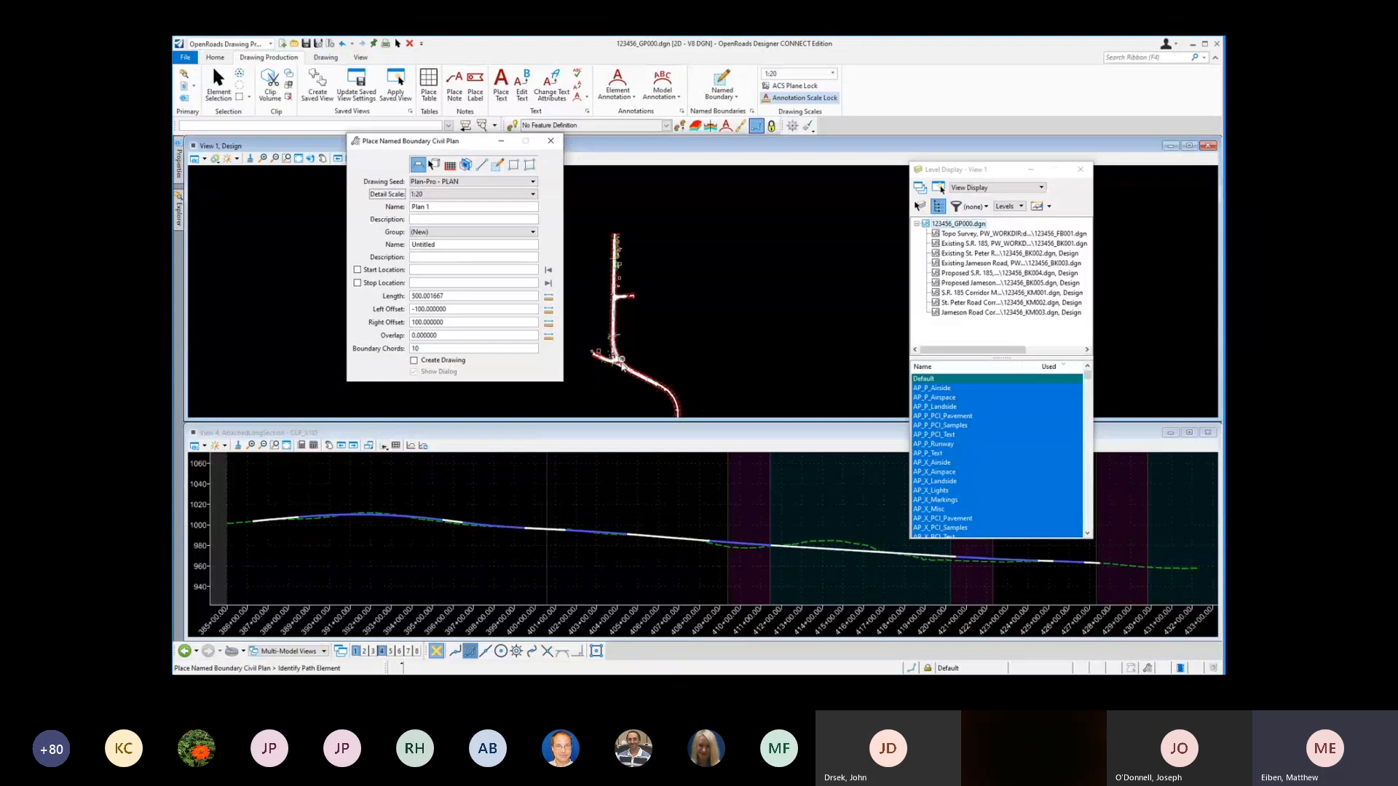
Step: Pick the S.R. 185 centerline as the boundary path and lock the start location to the path start
scroll(603, 364, up, 2)
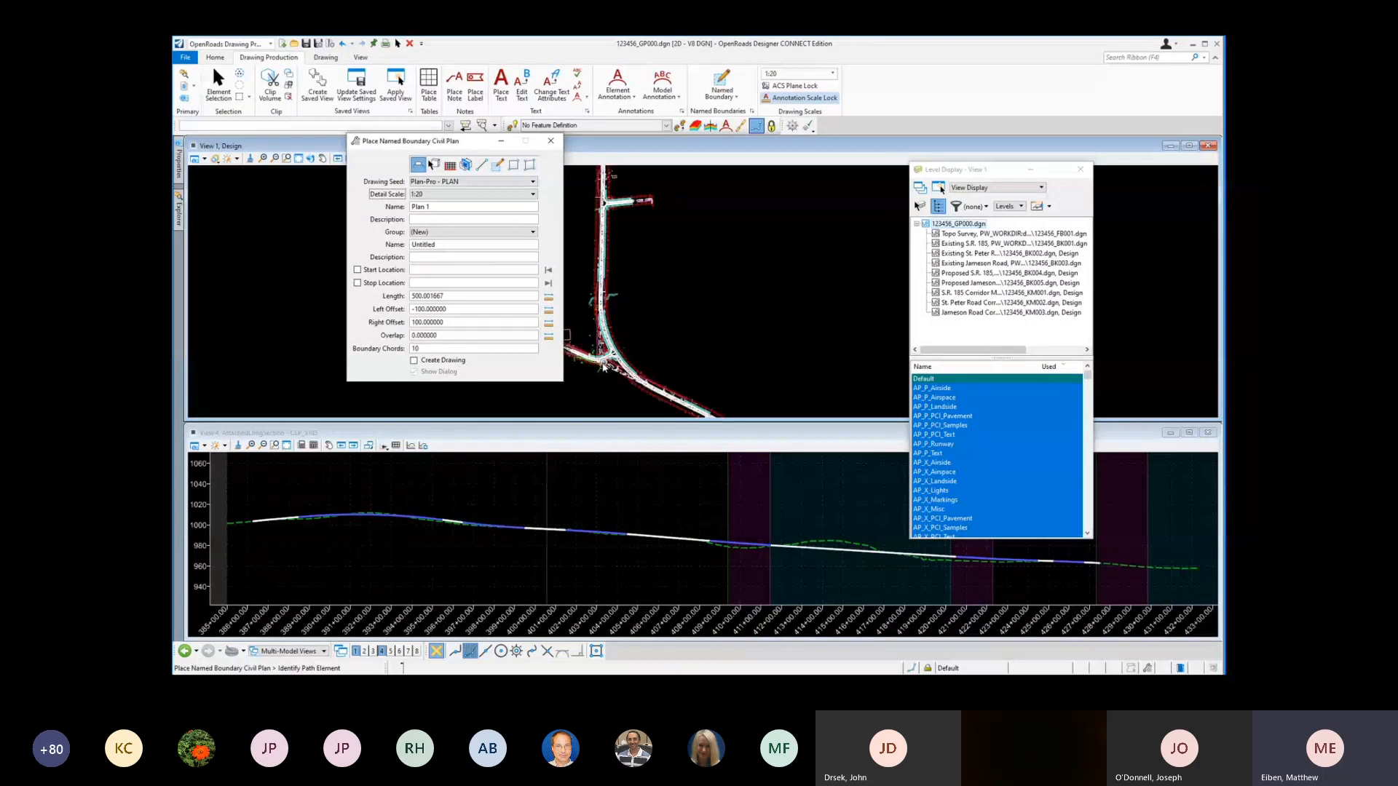
scroll(604, 367, up, 4)
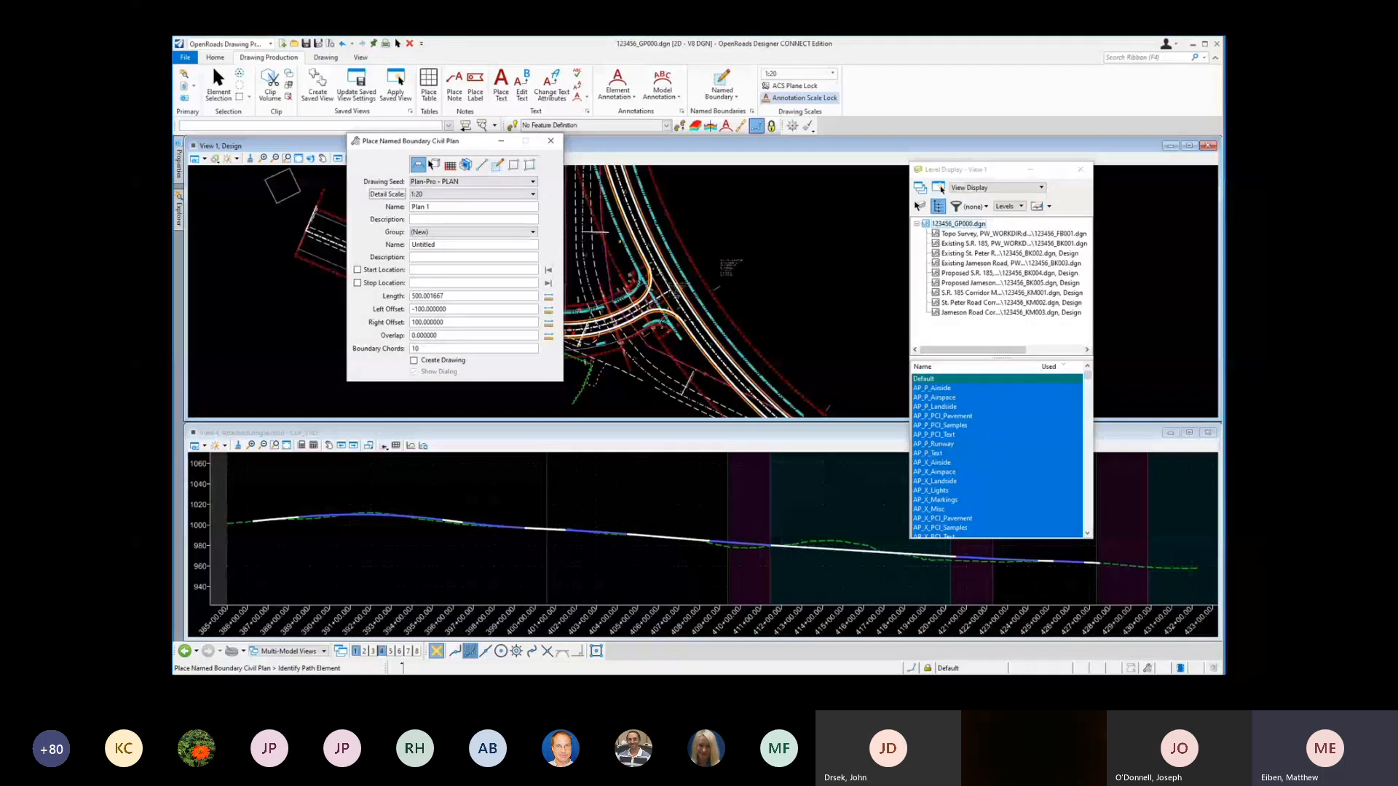
click(729, 370)
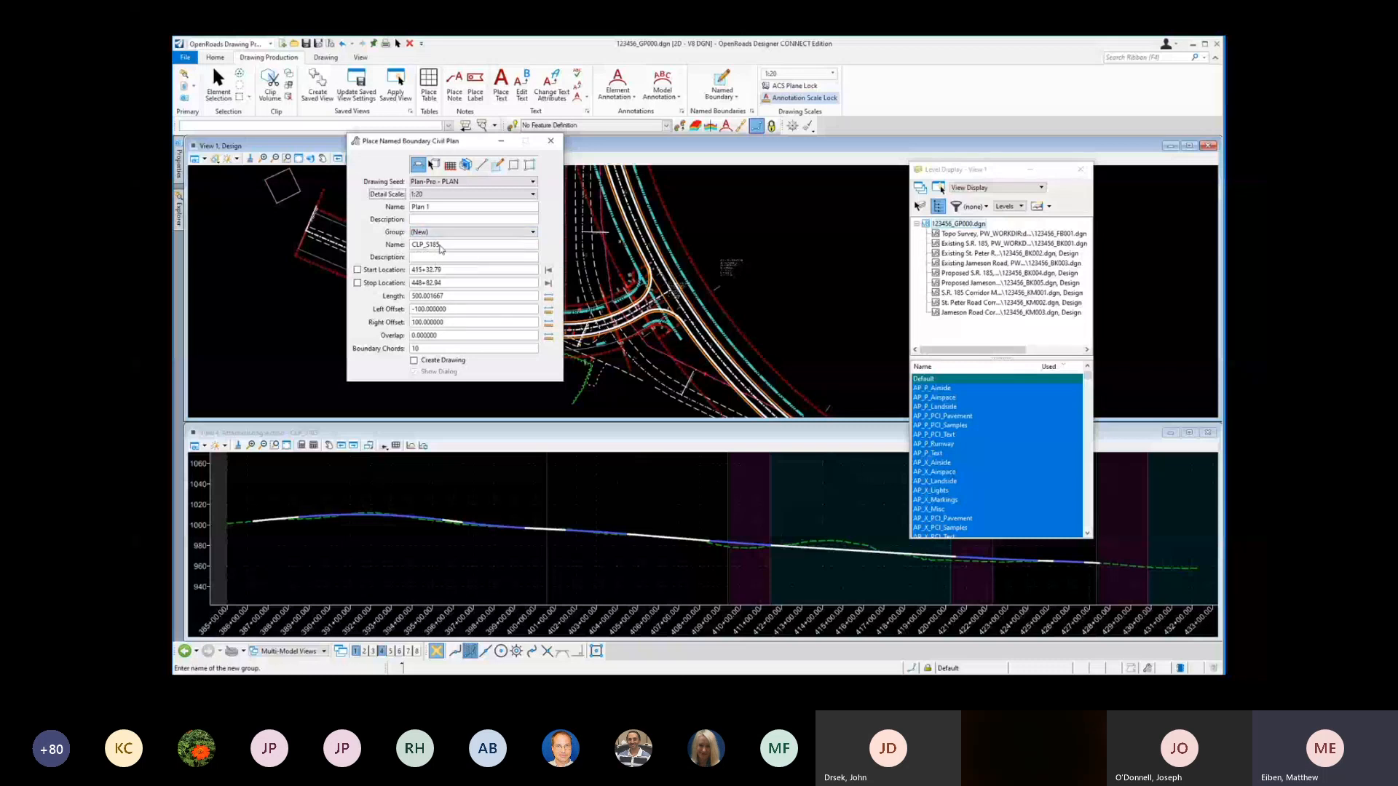
scroll(696, 338, down, 4)
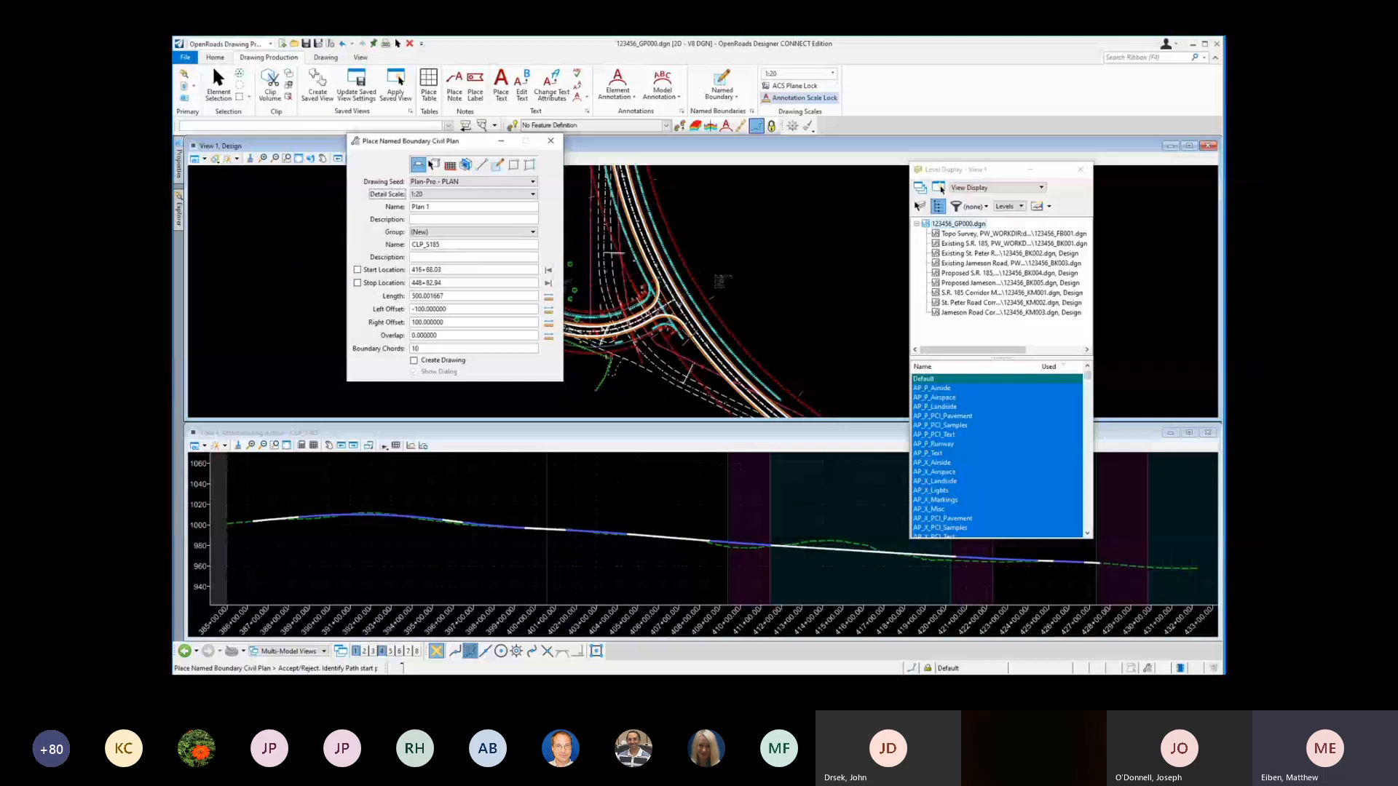
scroll(696, 338, down, 3)
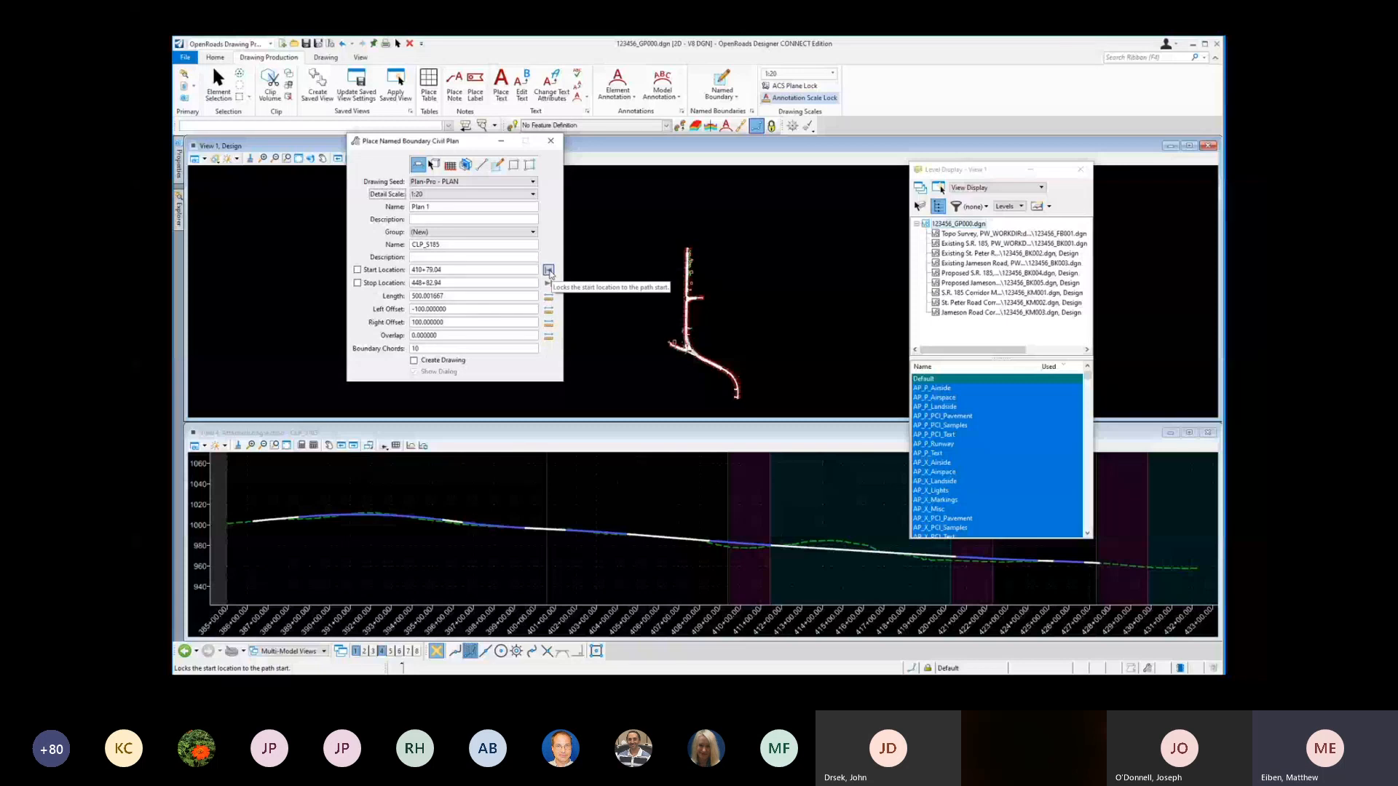
click(549, 271)
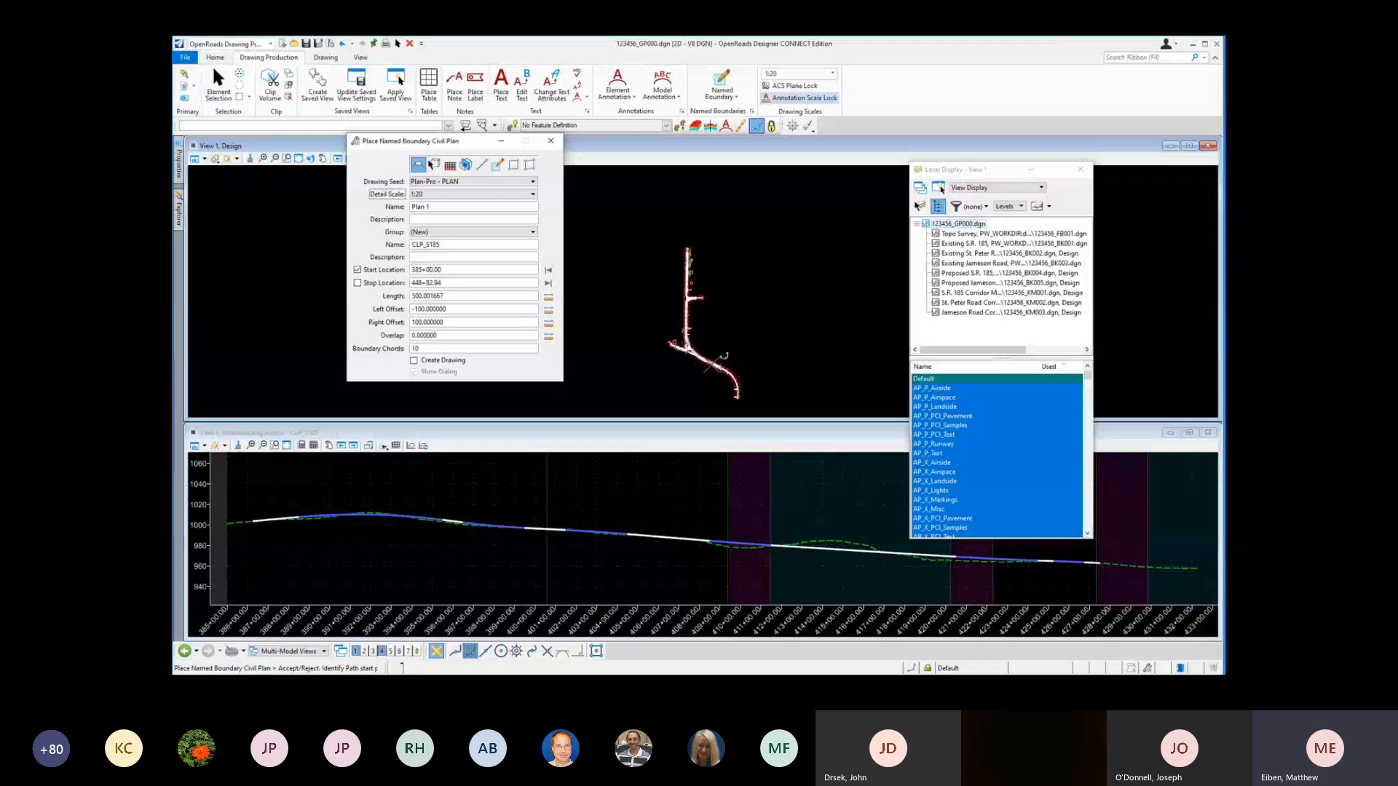
Step: Set the plan boundary's stop location to station 431+00.00 and lock it
scroll(723, 357, up, 4)
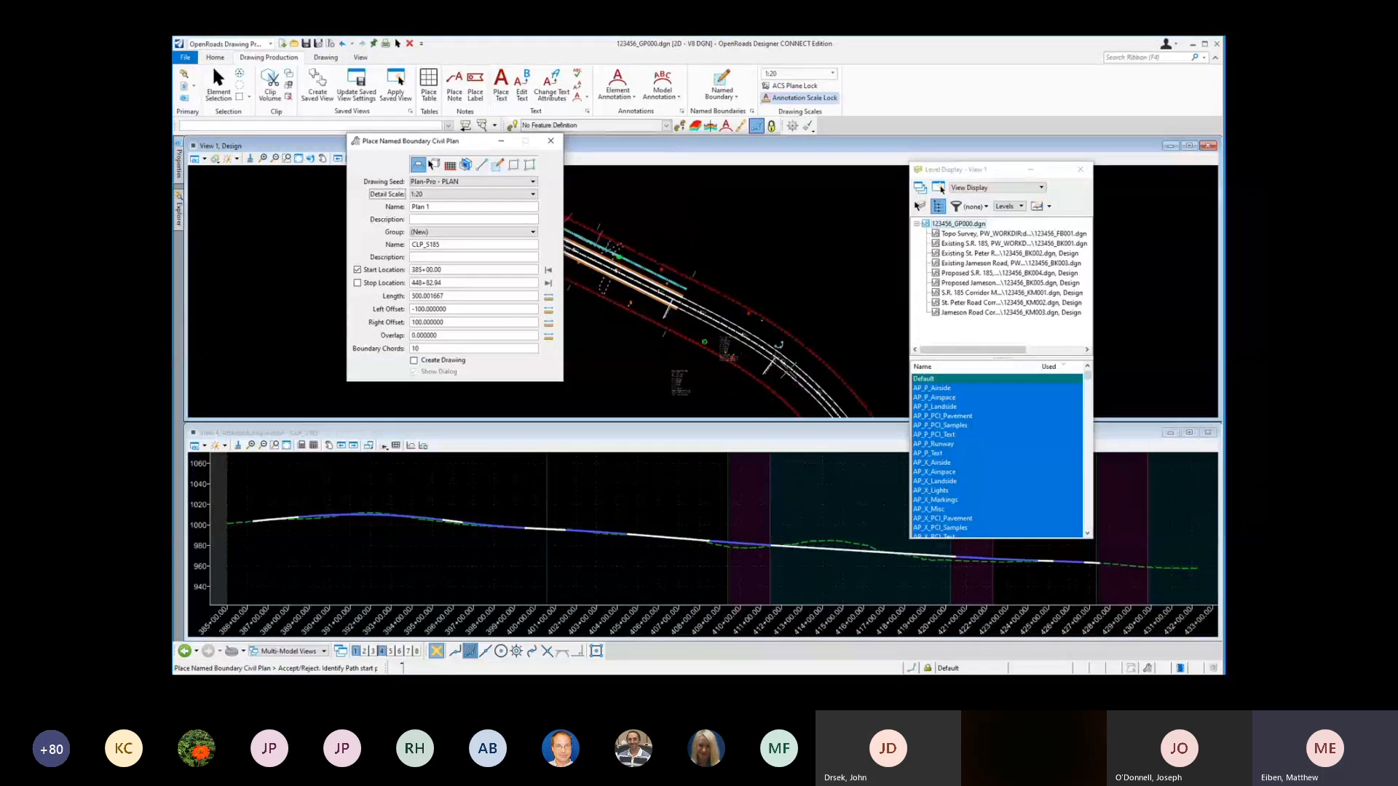
scroll(779, 346, up, 3)
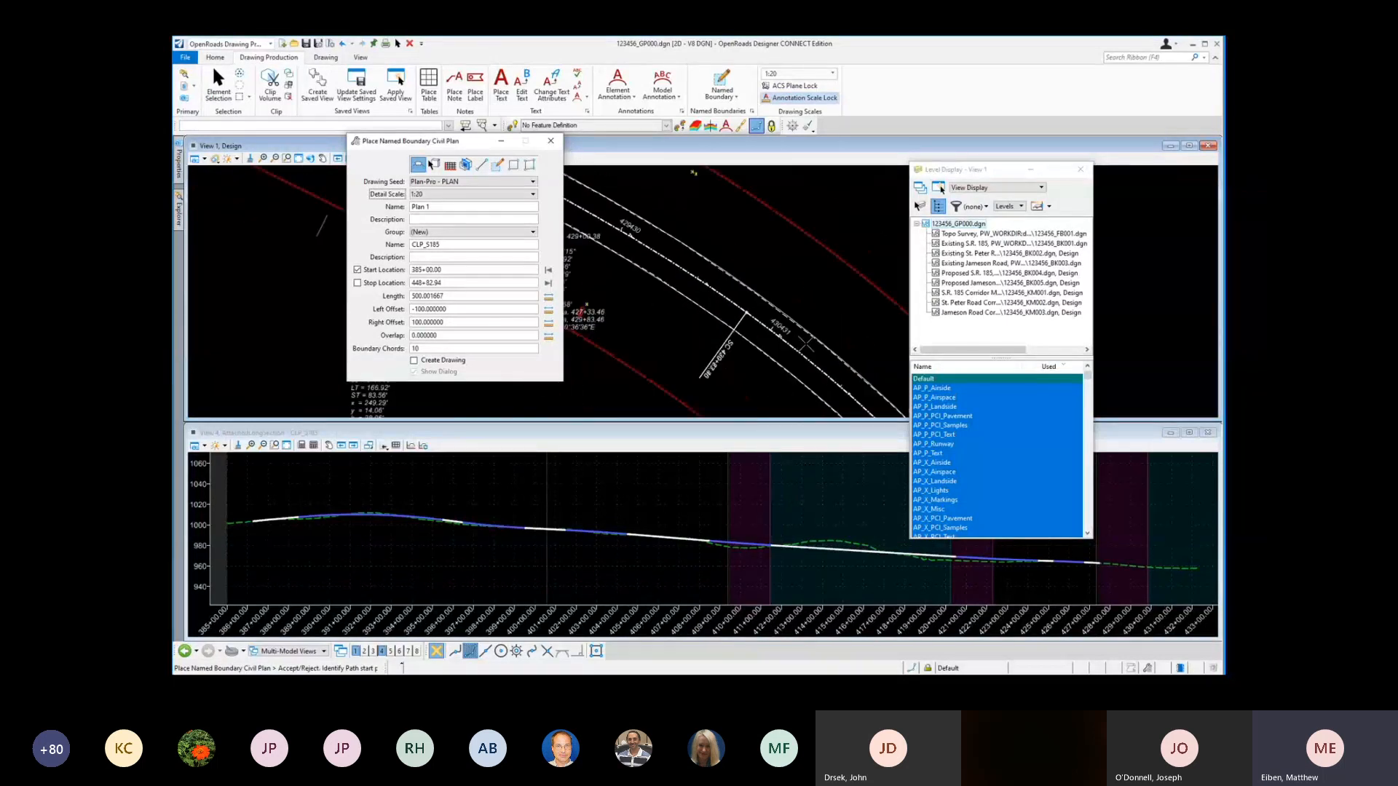
scroll(805, 344, down, 2)
drag(447, 284, 385, 282)
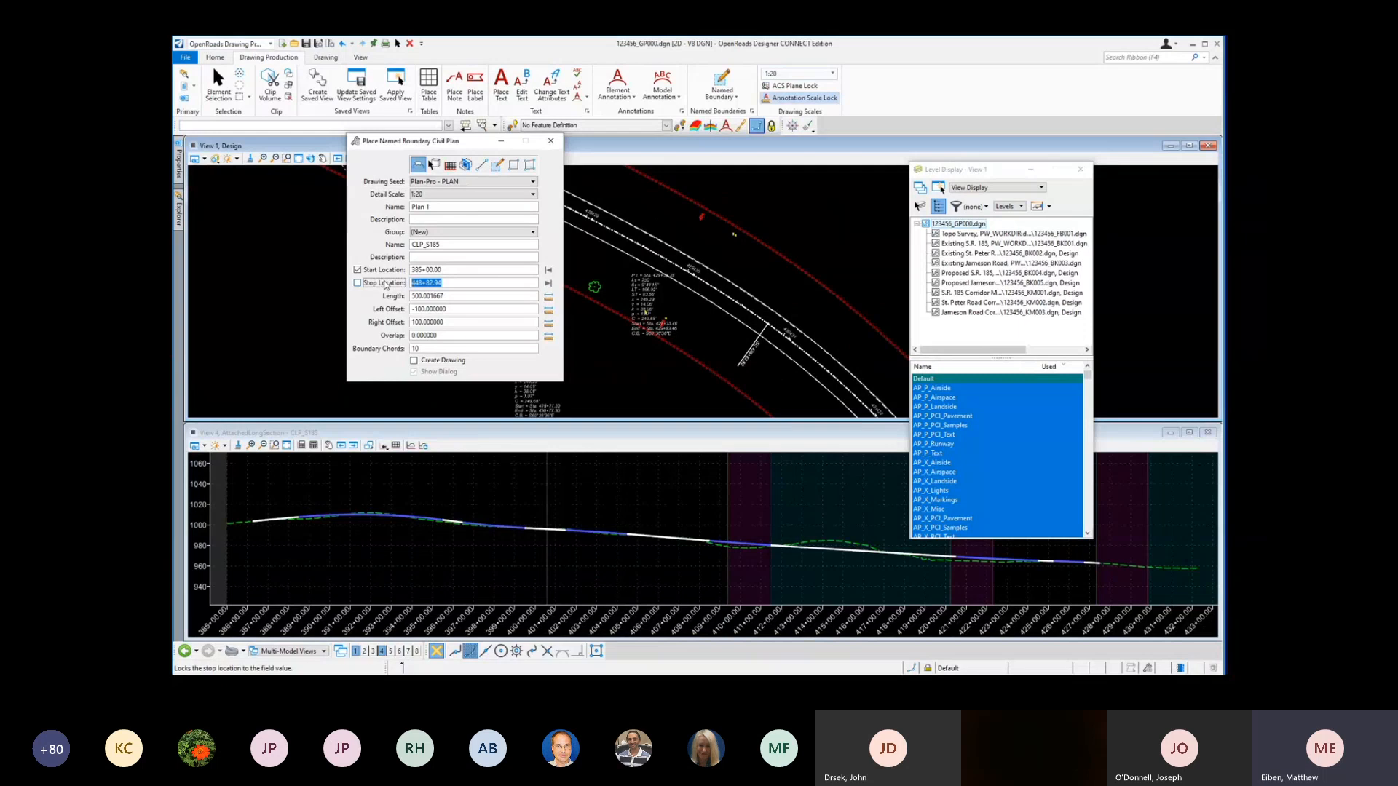
text(431000)
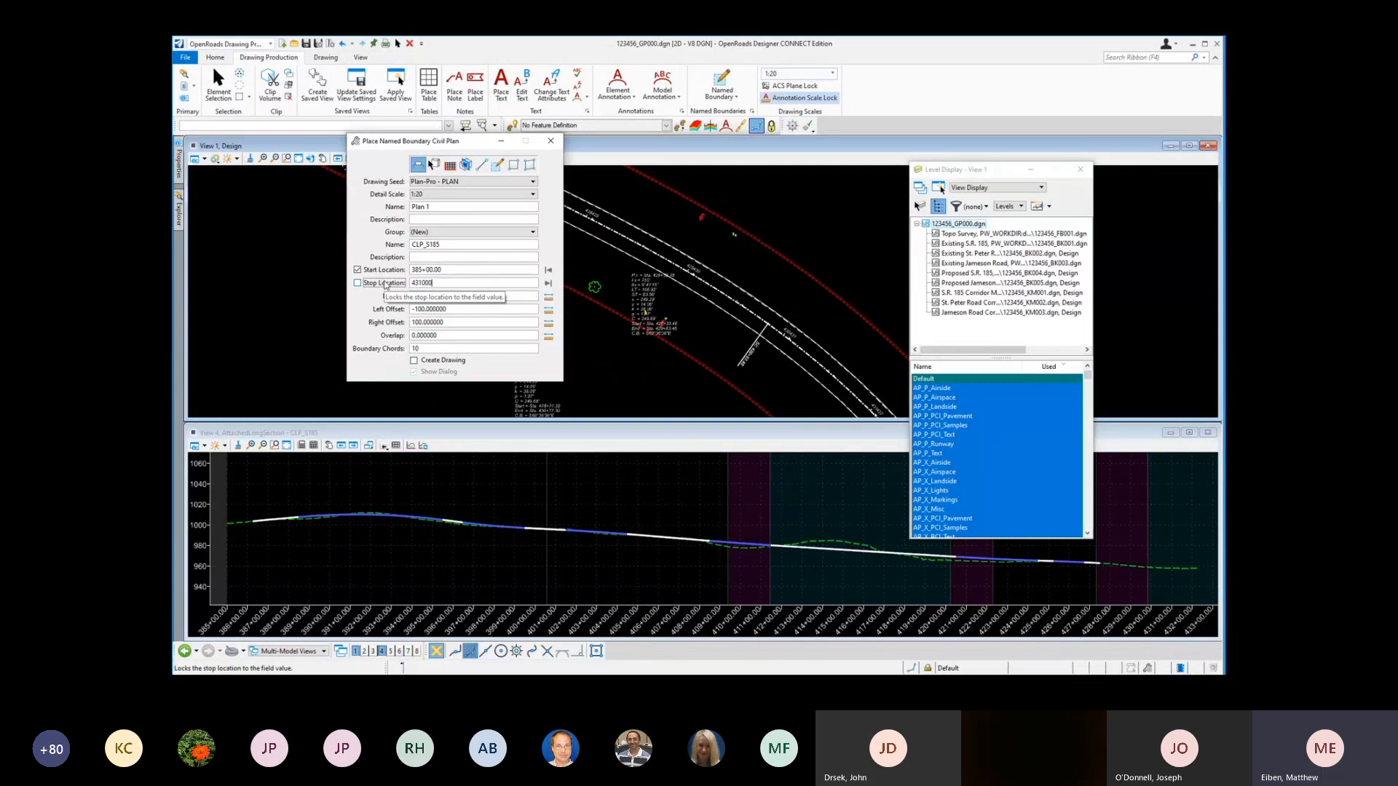
click(385, 284)
scroll(699, 317, down, 3)
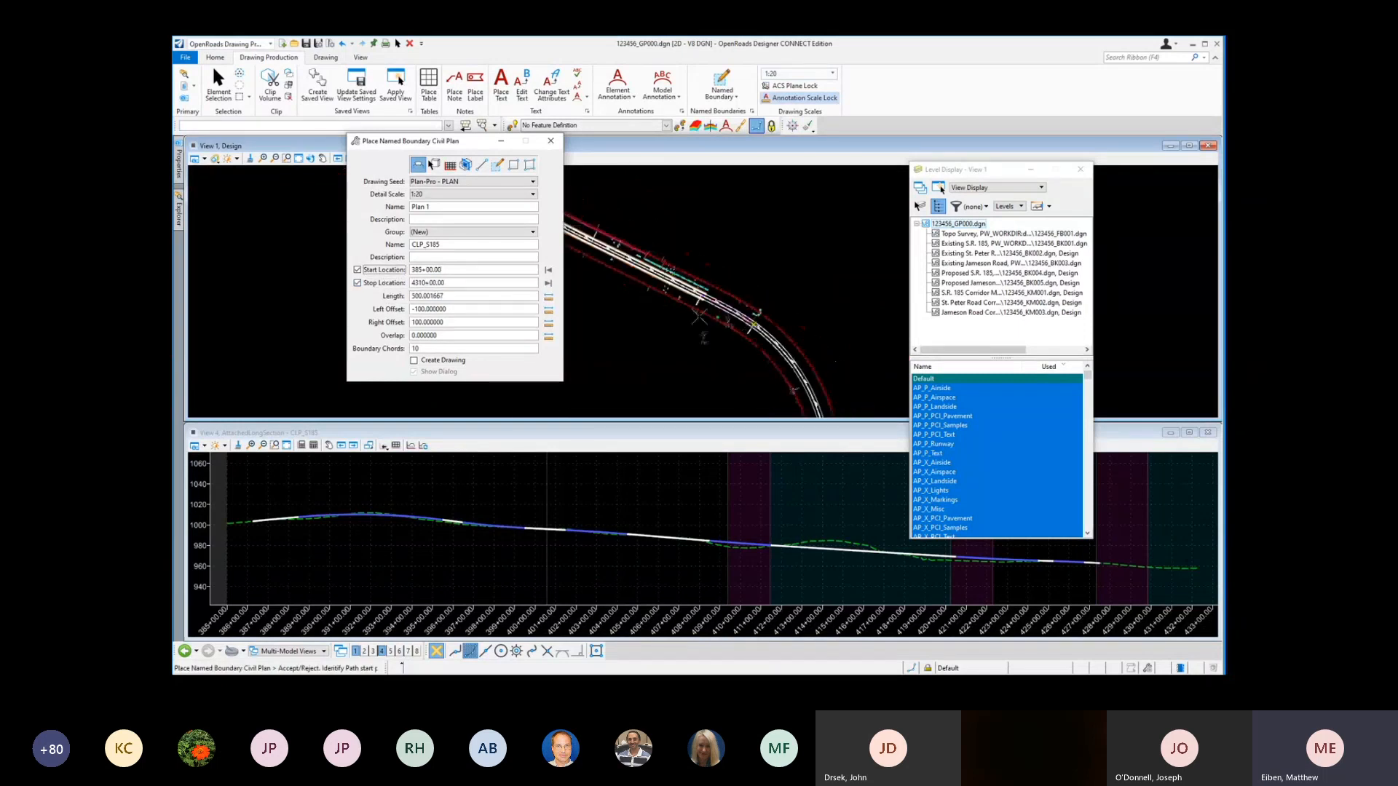
scroll(699, 317, down, 2)
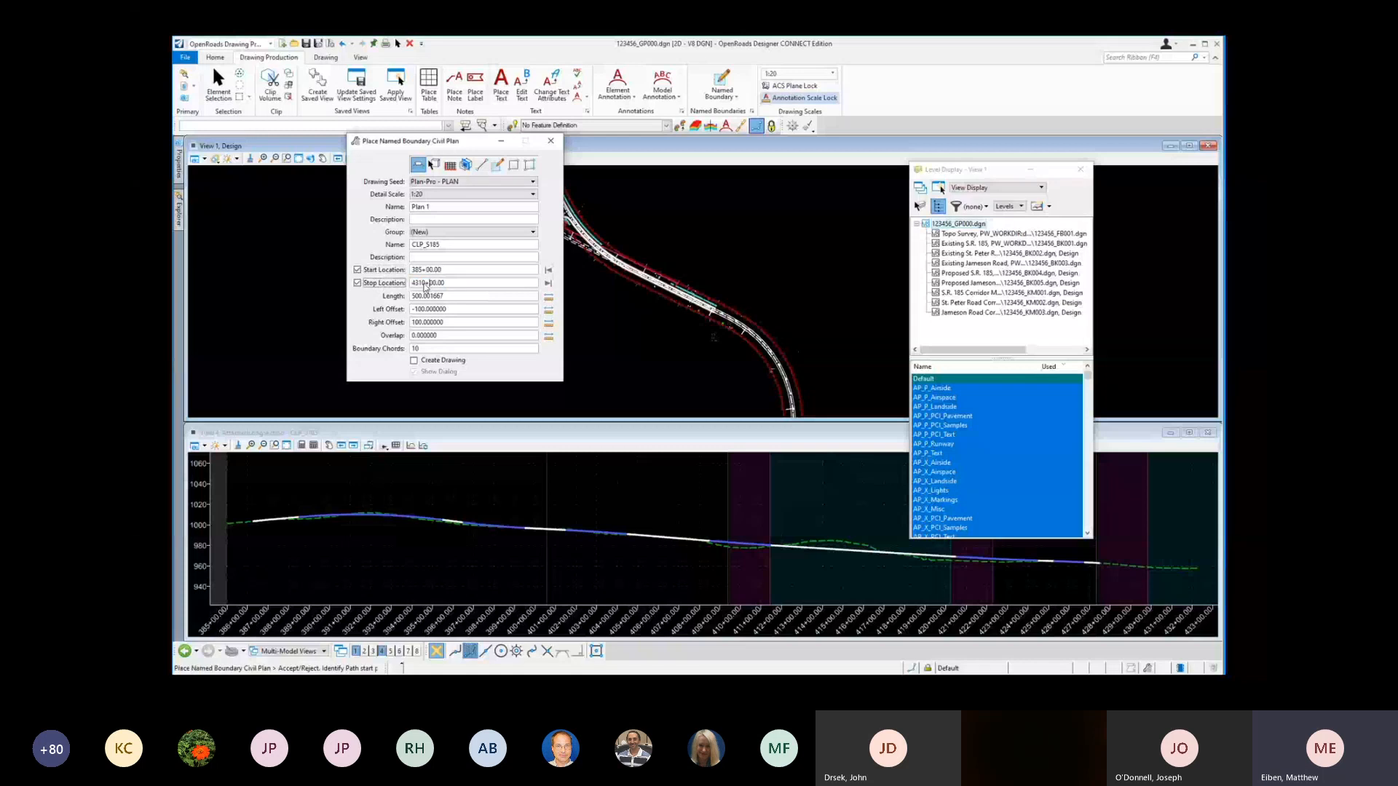
click(426, 284)
key(BackSpace)
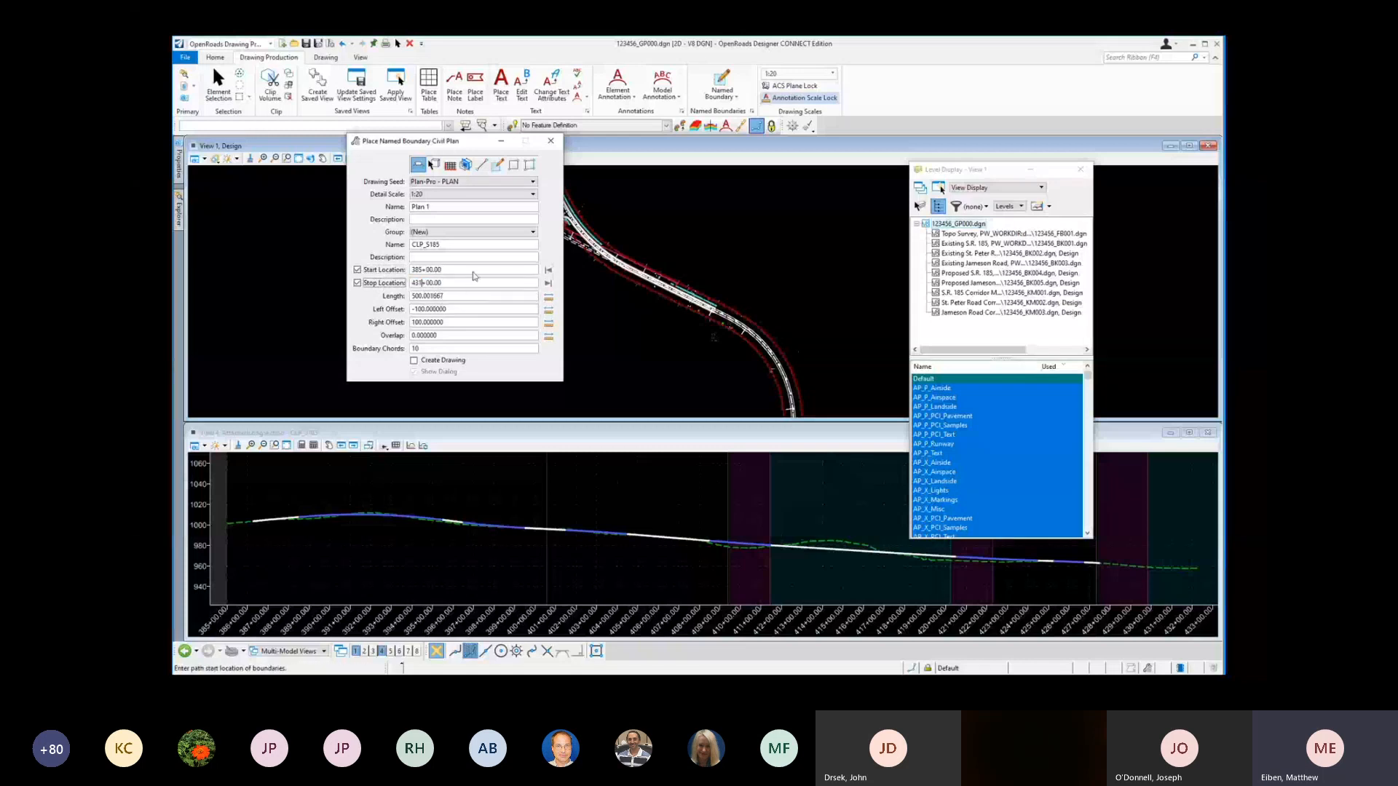
Step: Accept the locked start and stop locations and place the plan named boundaries along S.R. 185 up to station 431+00.00
click(473, 271)
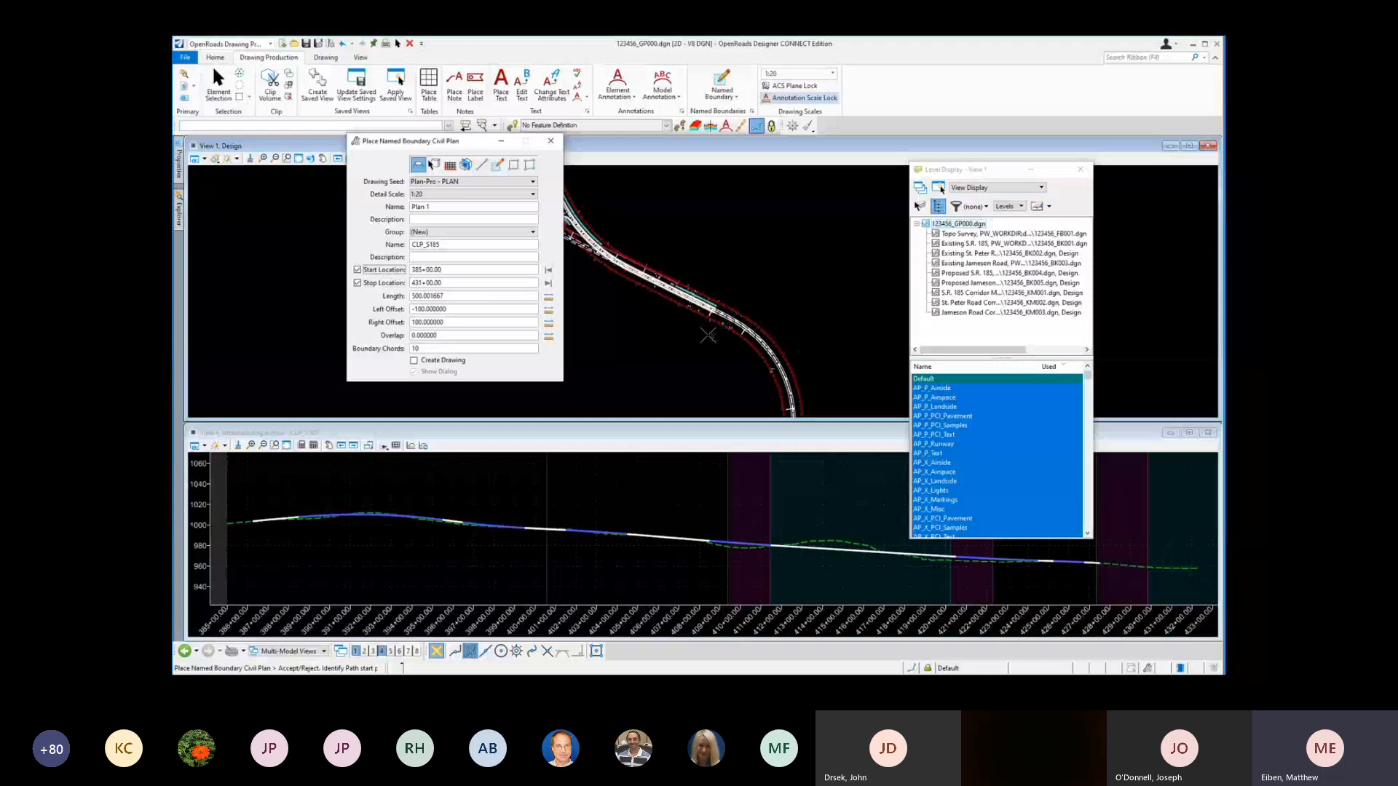
scroll(707, 335, down, 2)
scroll(675, 336, down, 2)
click(643, 334)
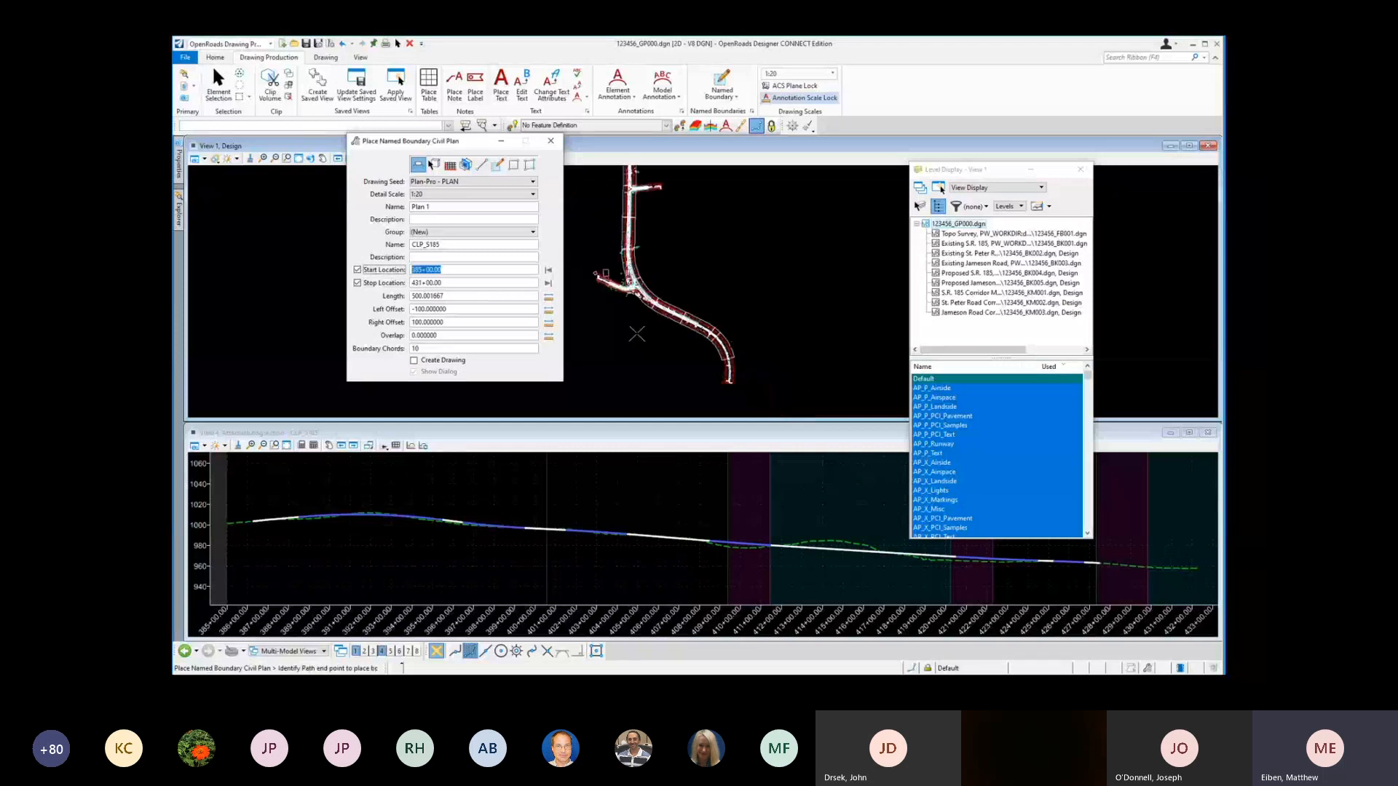
scroll(633, 291, down, 1)
scroll(632, 271, up, 2)
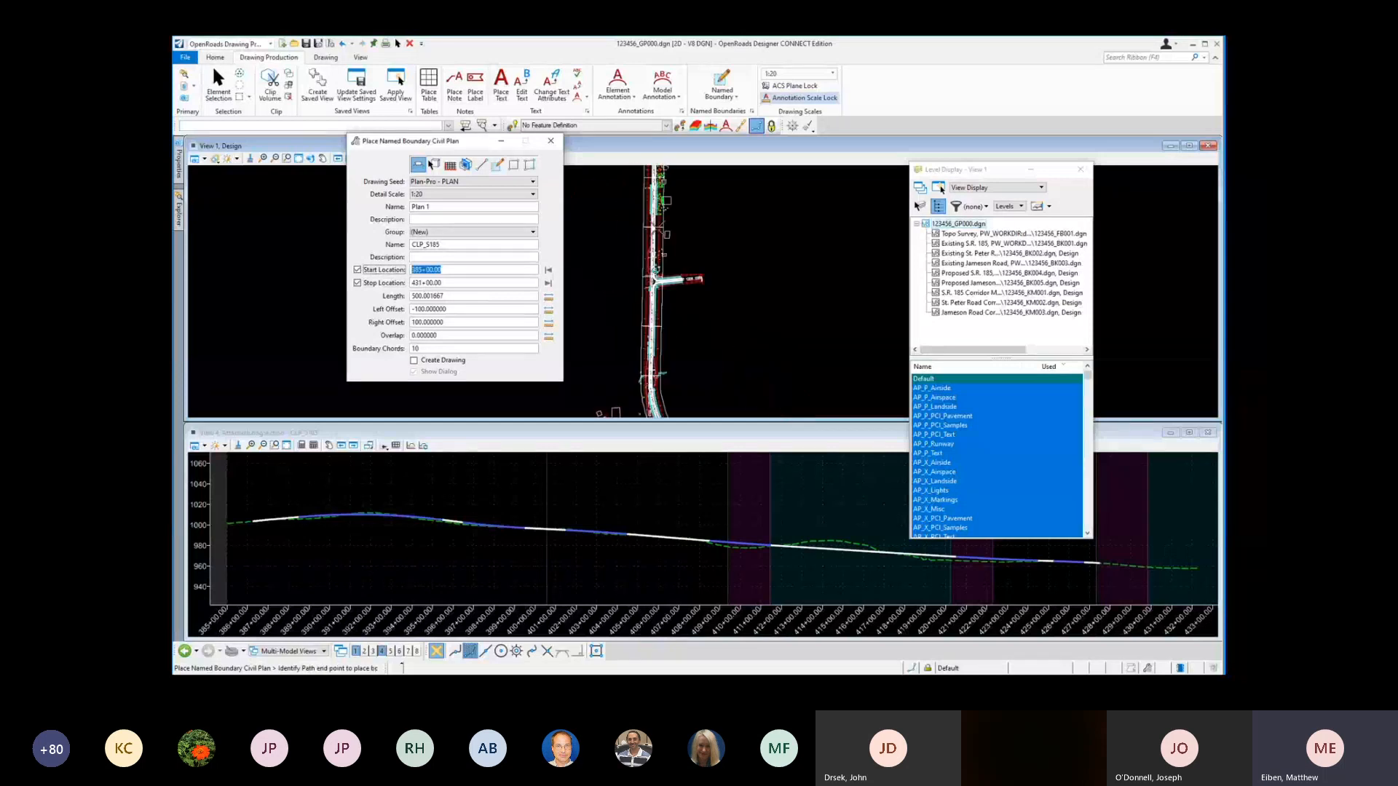
scroll(639, 293, up, 1)
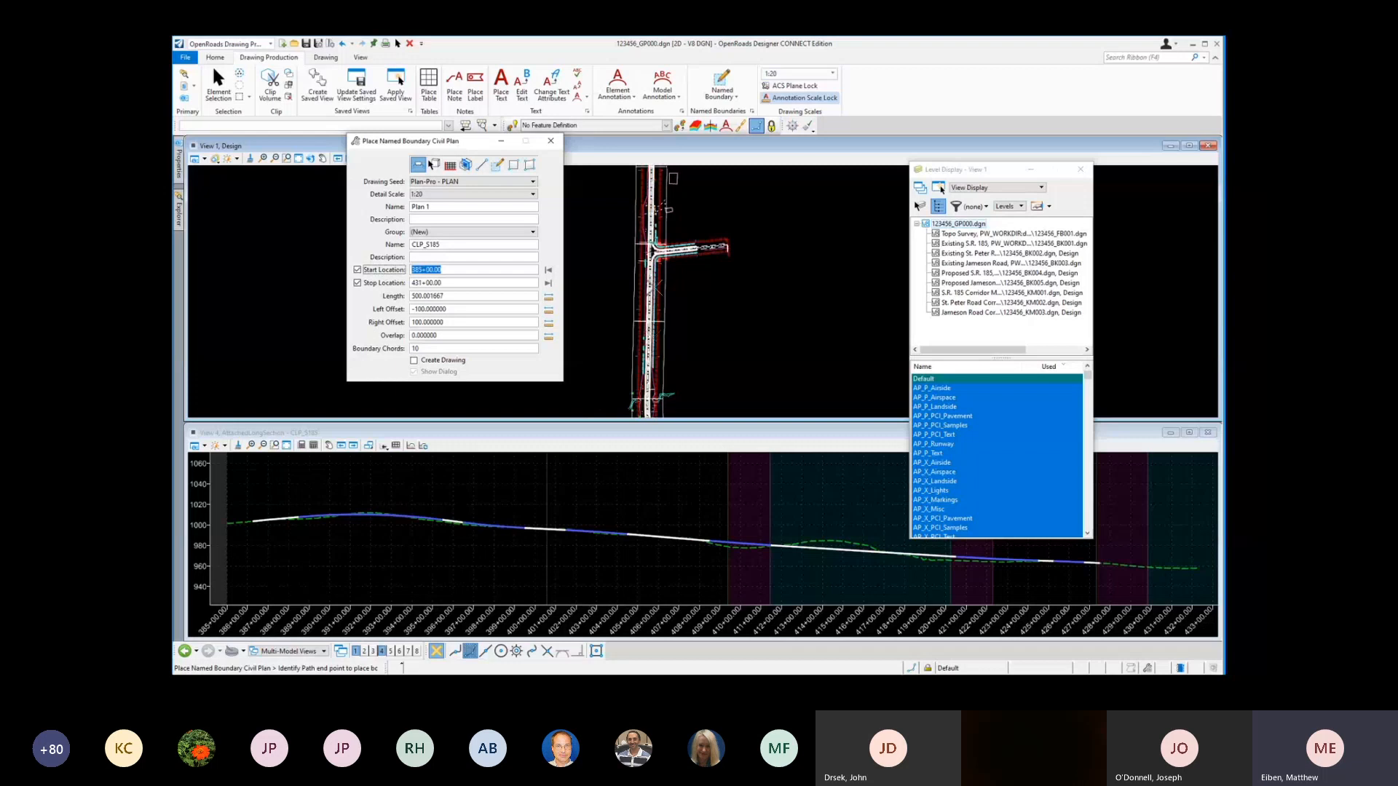
scroll(688, 267, down, 2)
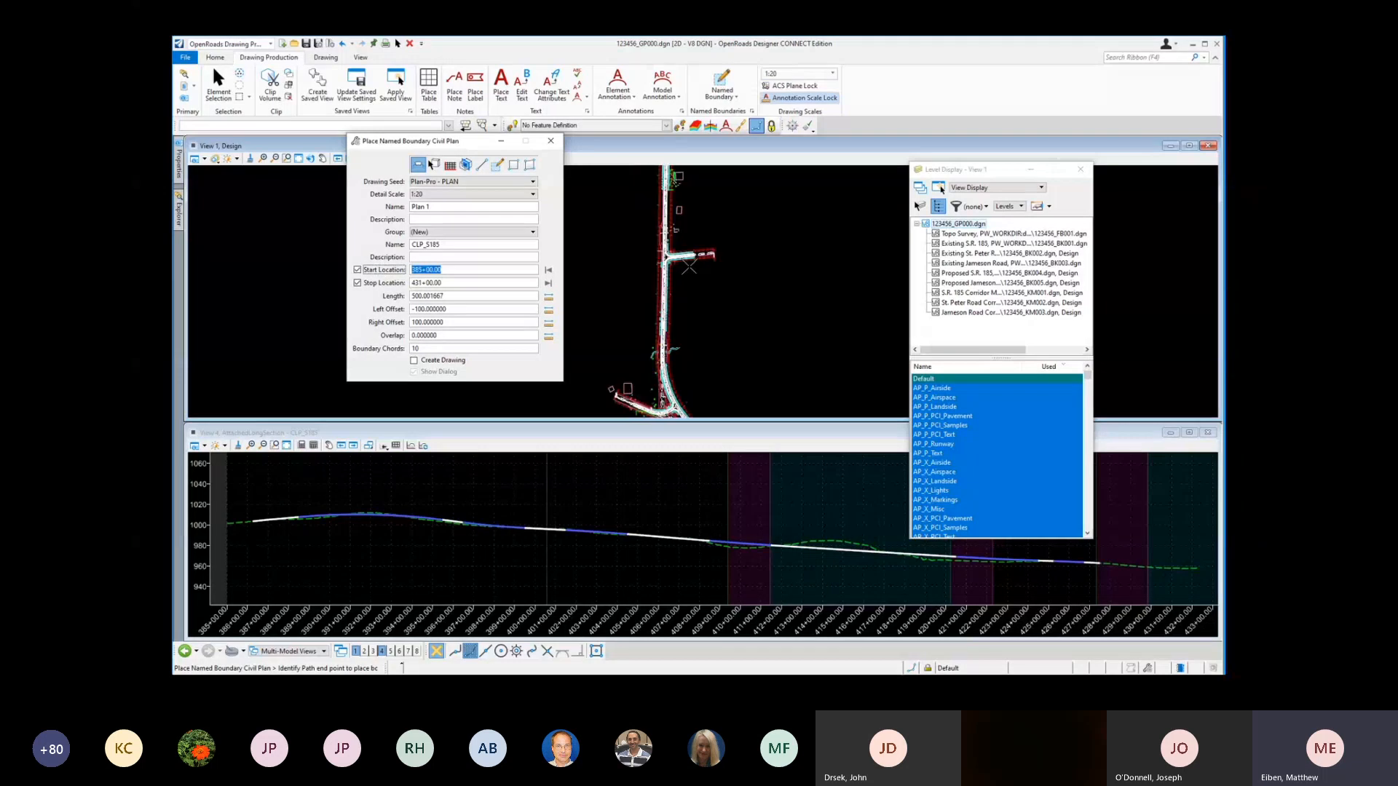
click(740, 325)
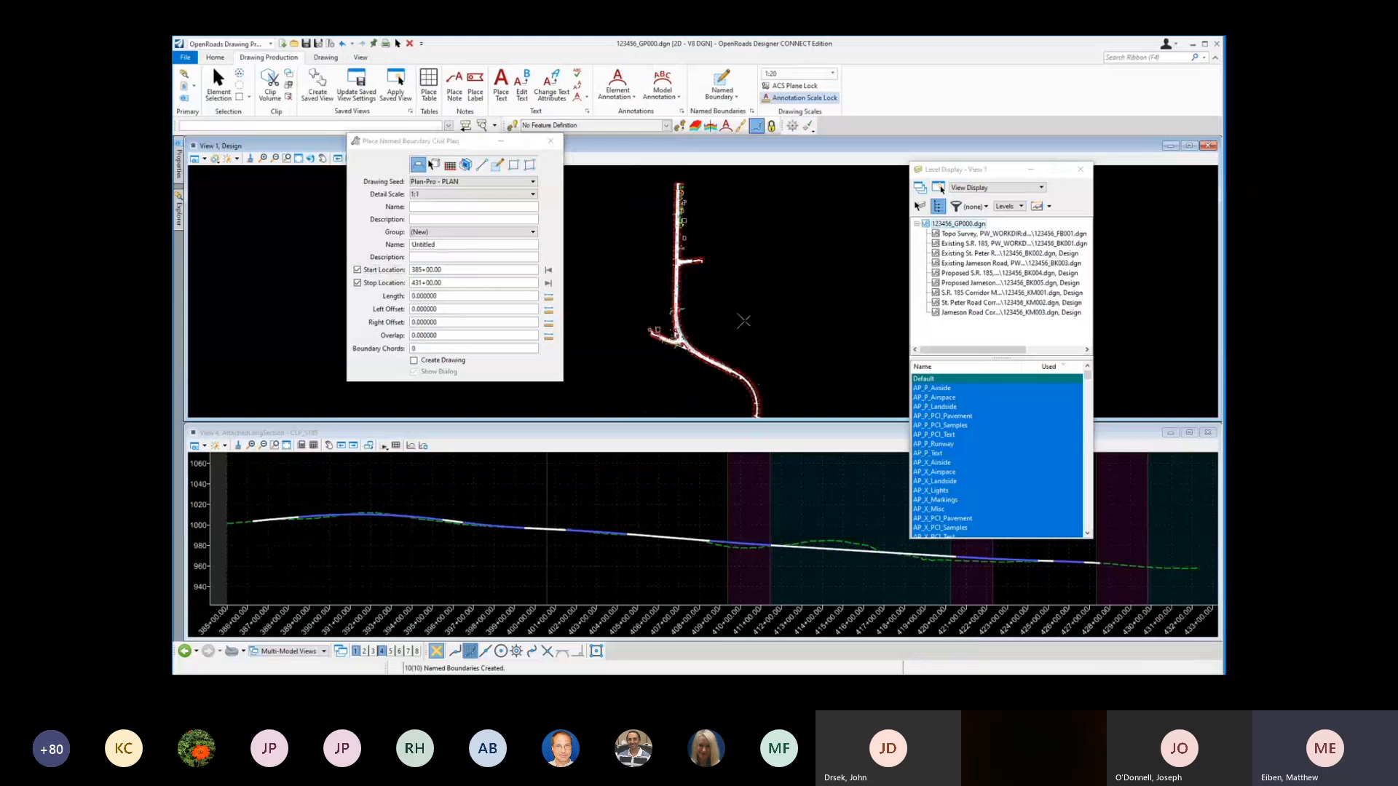
scroll(731, 369, up, 2)
scroll(731, 369, up, 1)
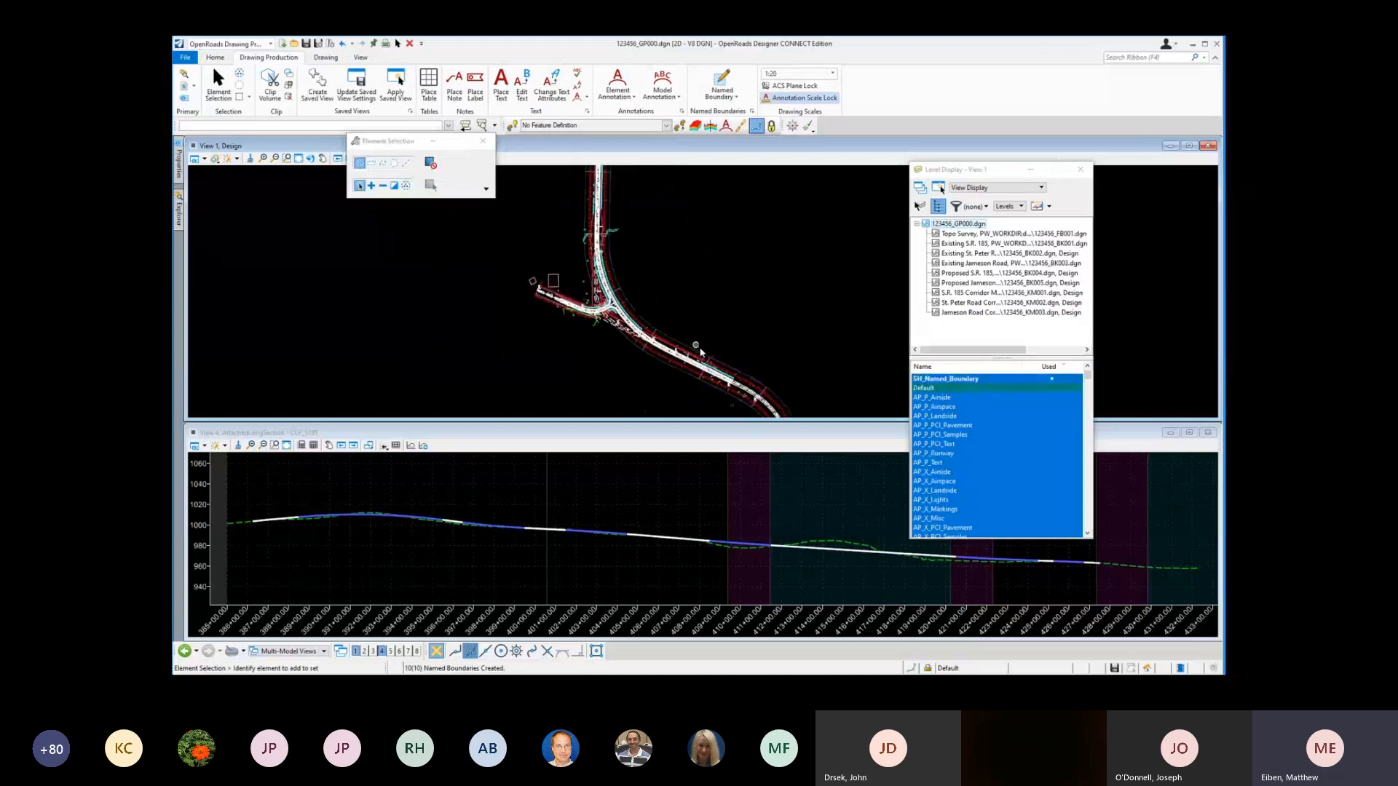
Step: Start a civil profile named boundary in the S.R. 185 profile view with the Plan-Pro - PROFILE drawing seed and a 1:20 detail scale
click(581, 435)
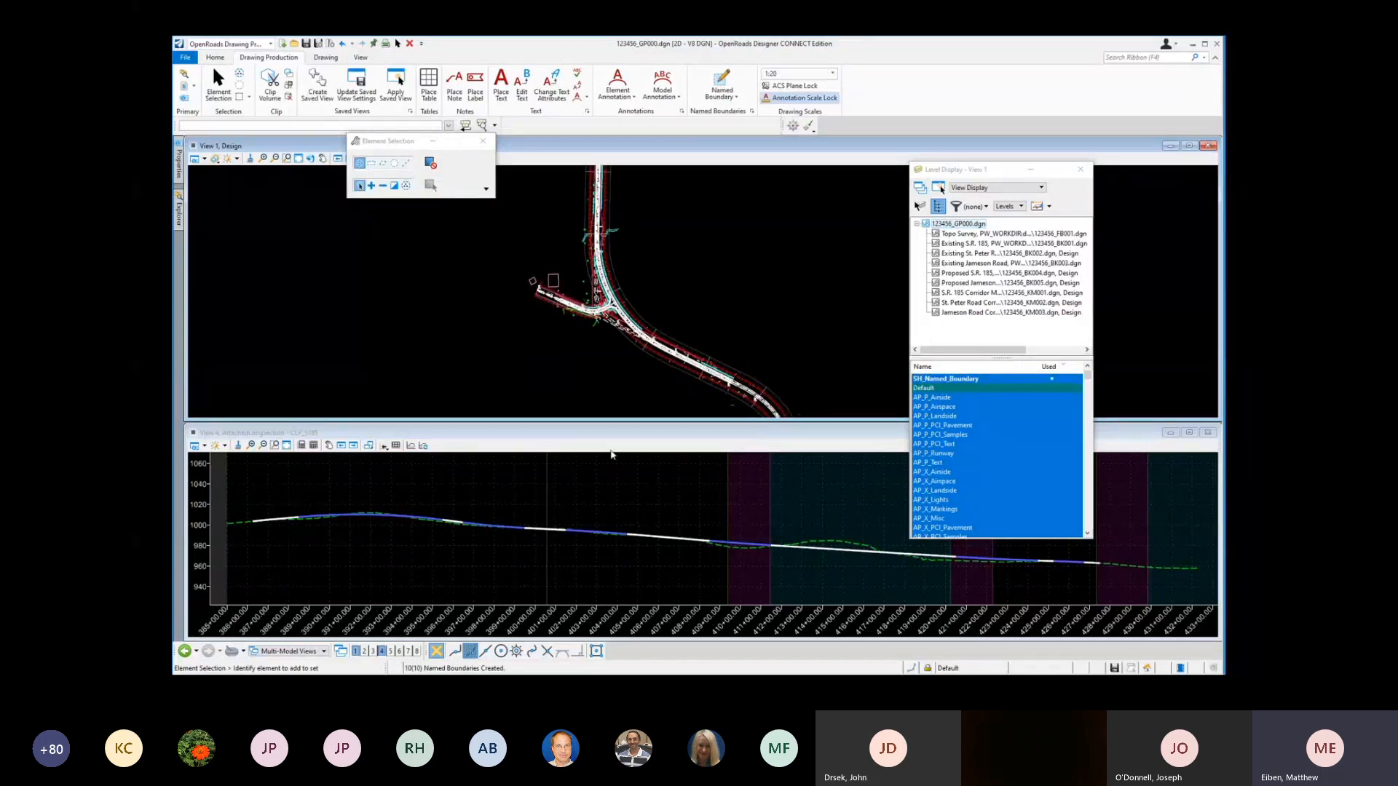
click(715, 86)
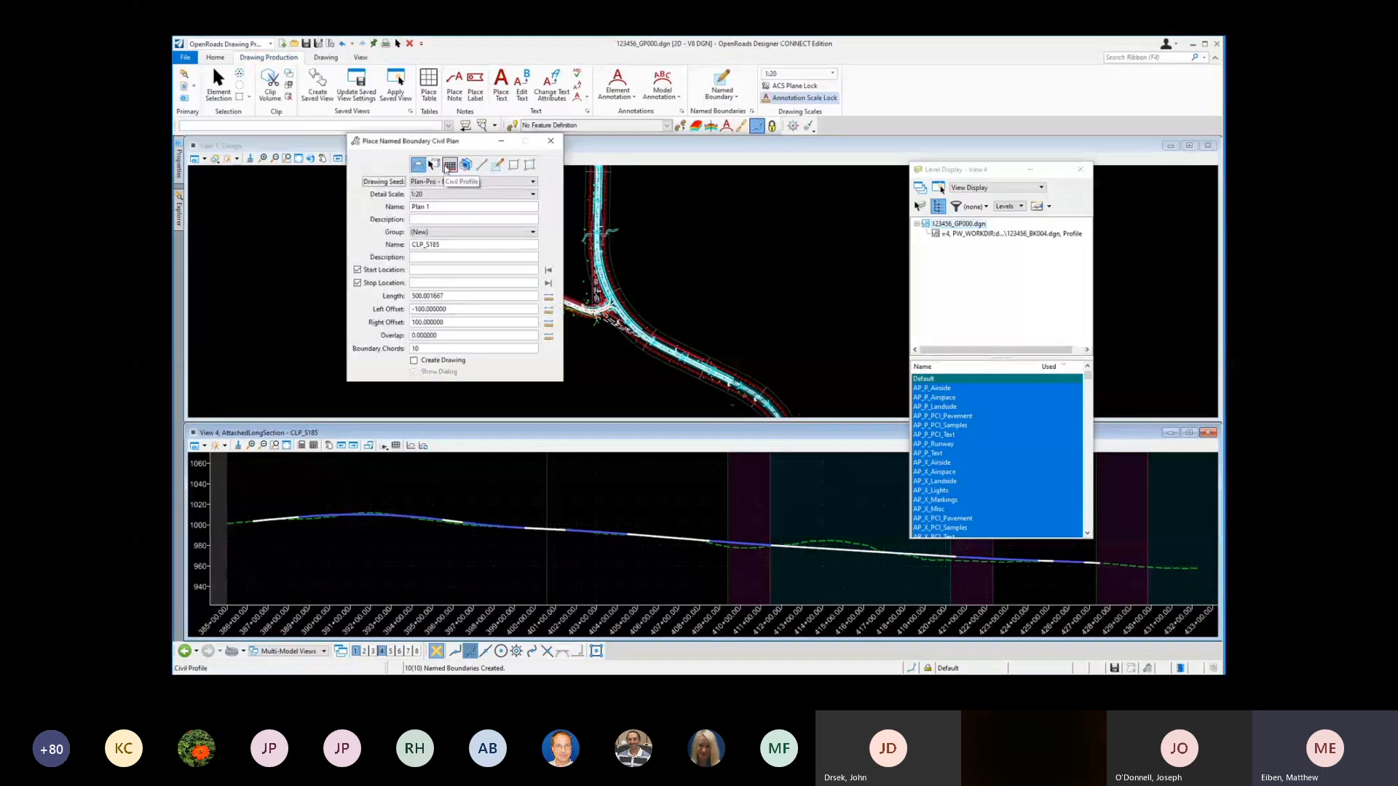
click(449, 166)
click(437, 182)
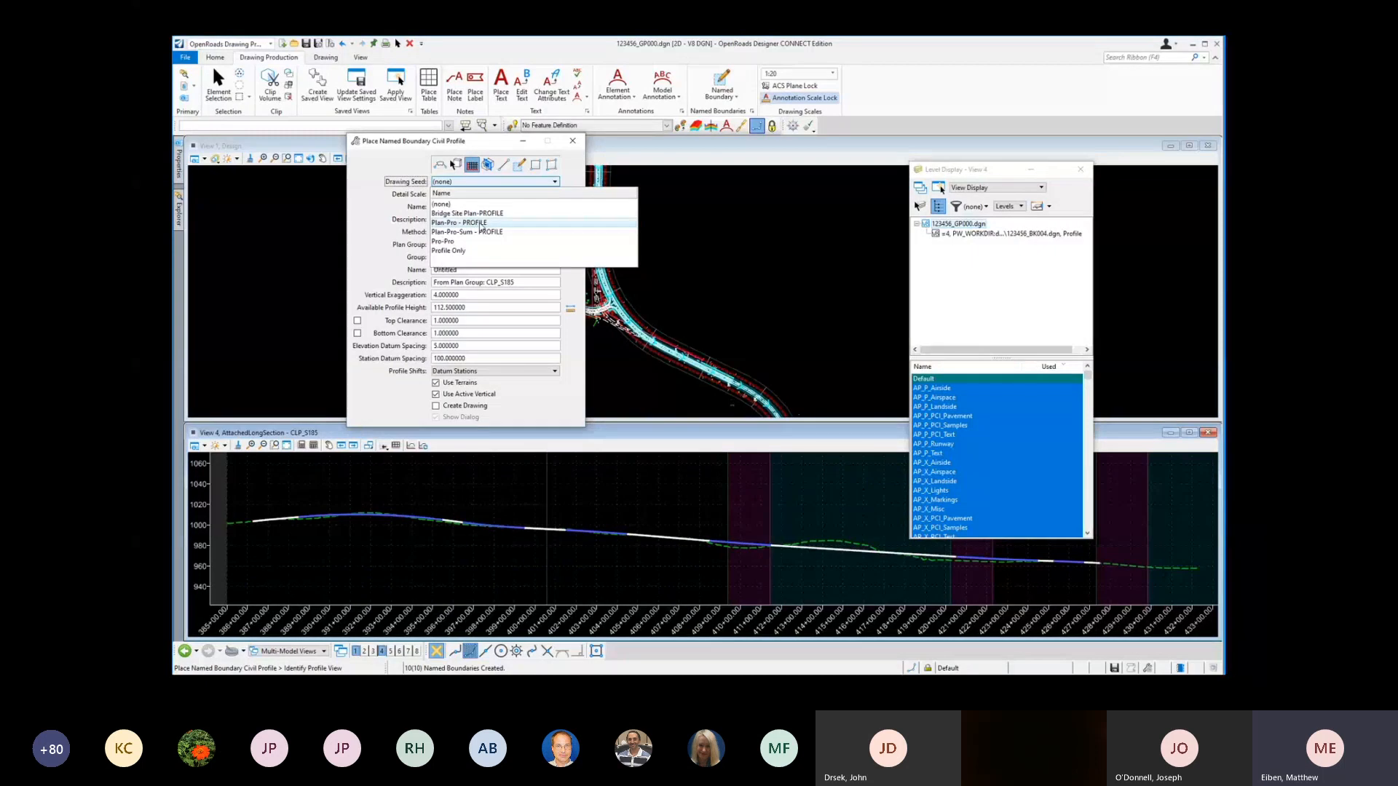
click(481, 224)
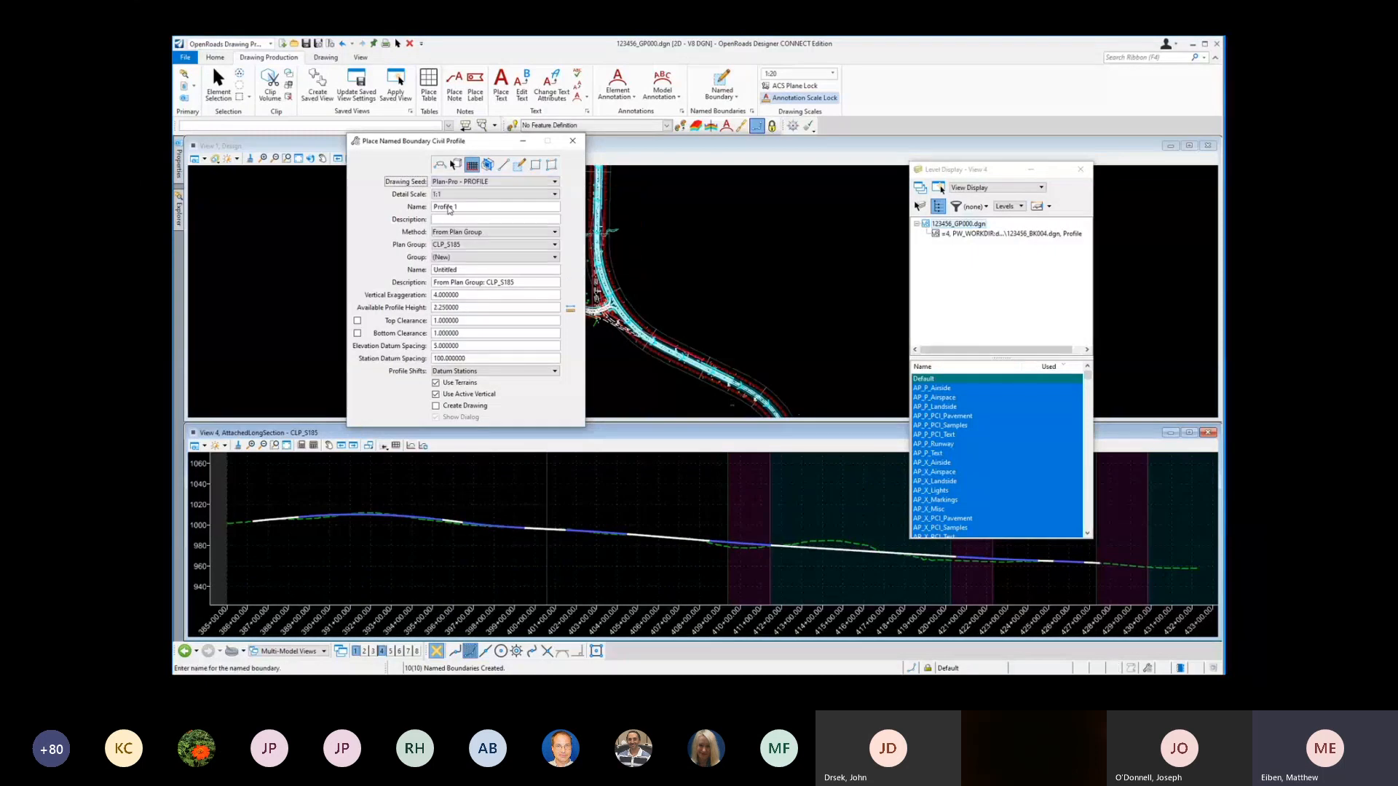
click(503, 194)
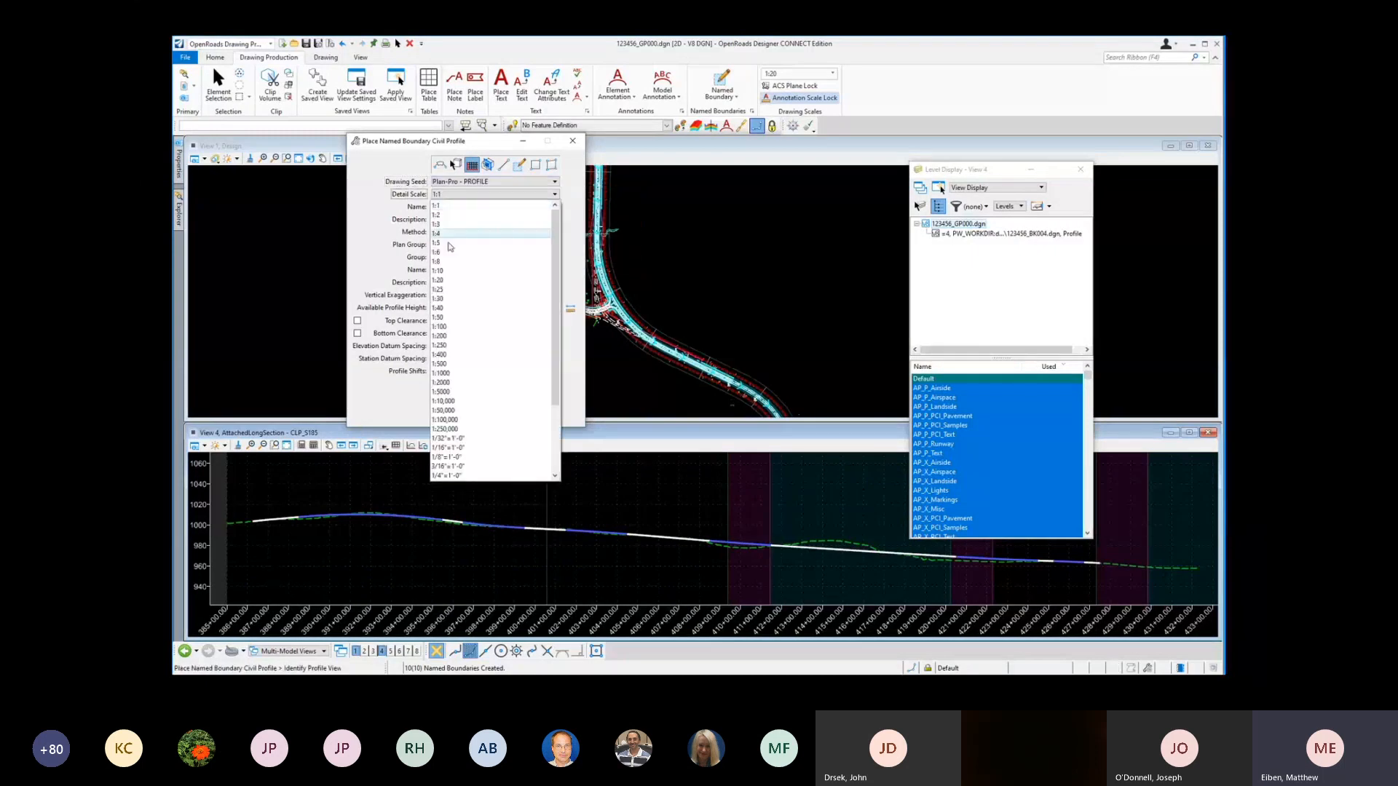
click(451, 282)
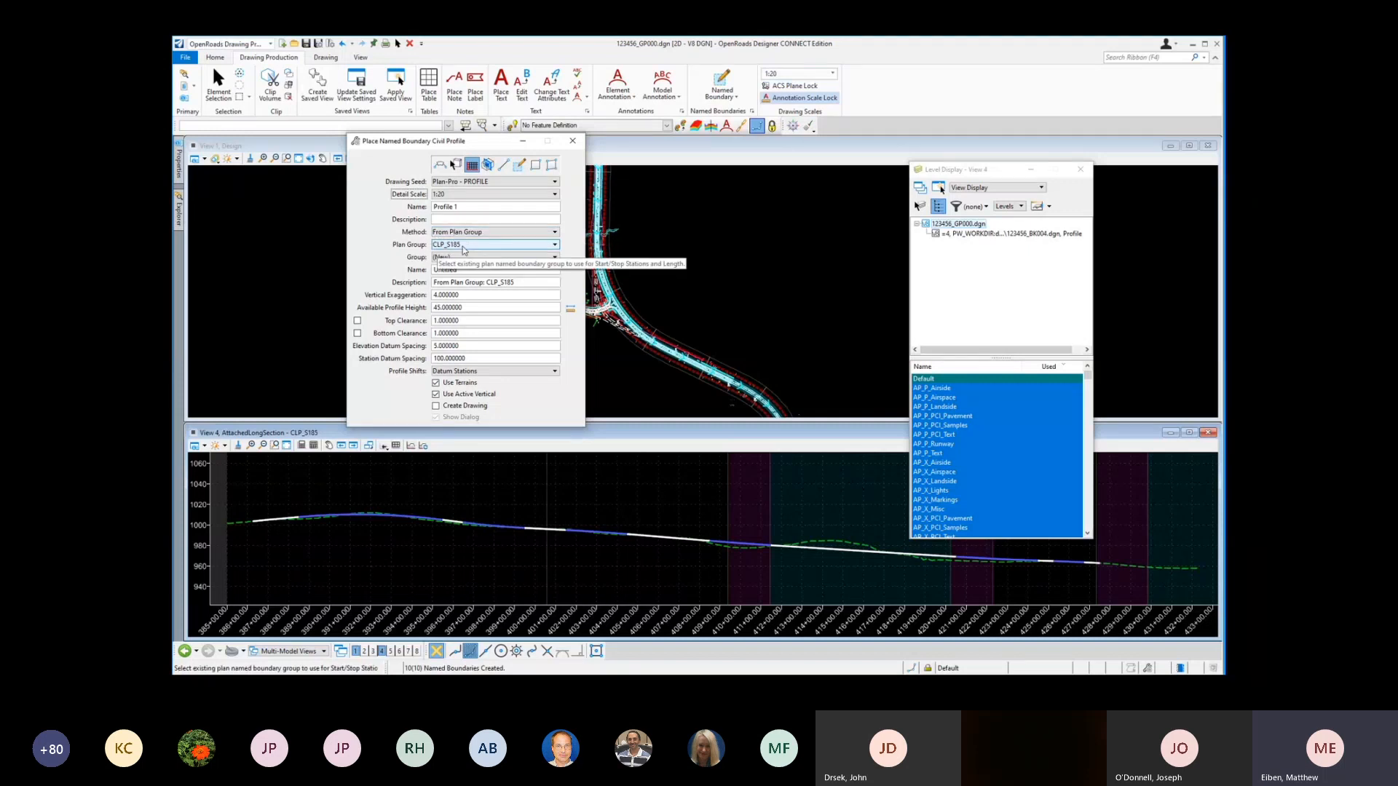
Step: Place the profile named boundaries on the S.R. 185 profile from plan group CLP_S185 with drawing creation enabled
click(457, 246)
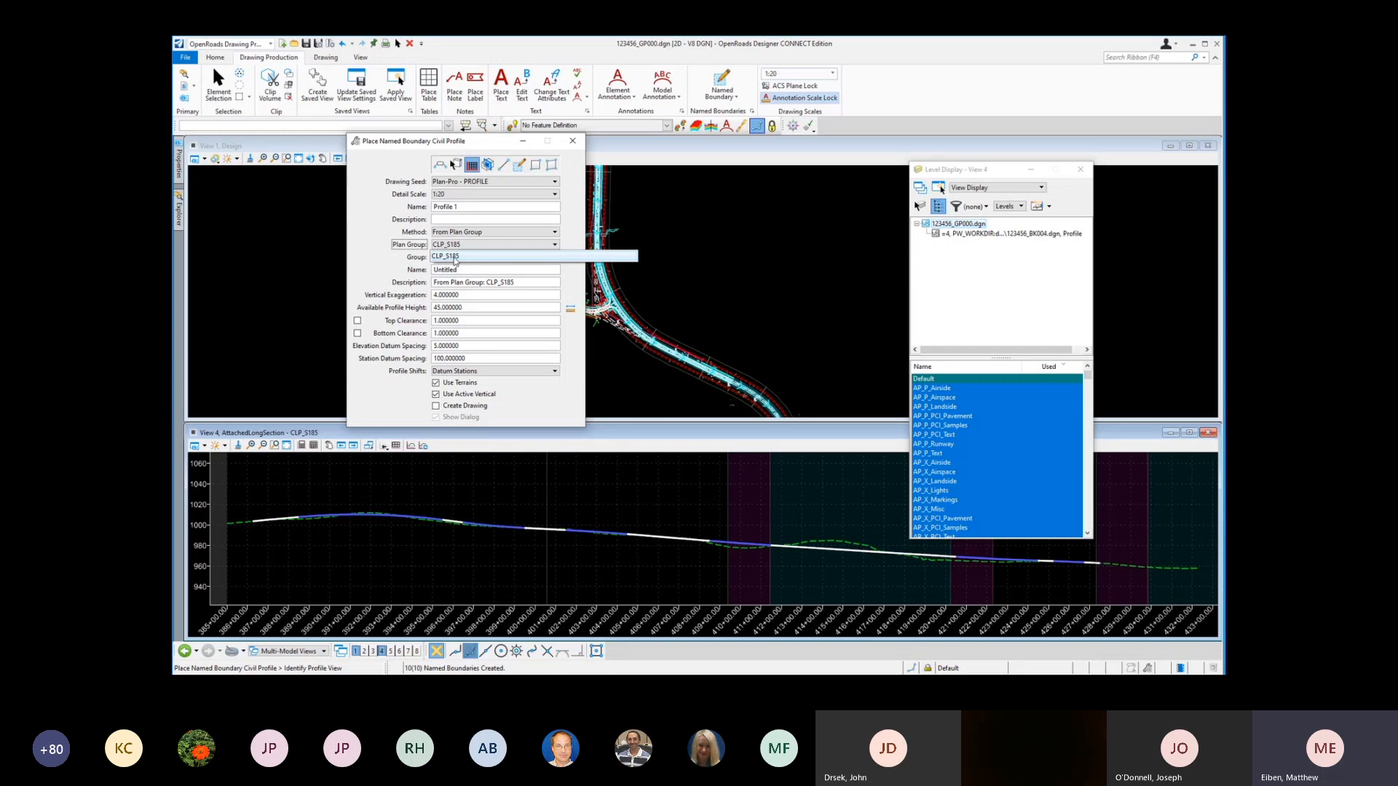
click(409, 259)
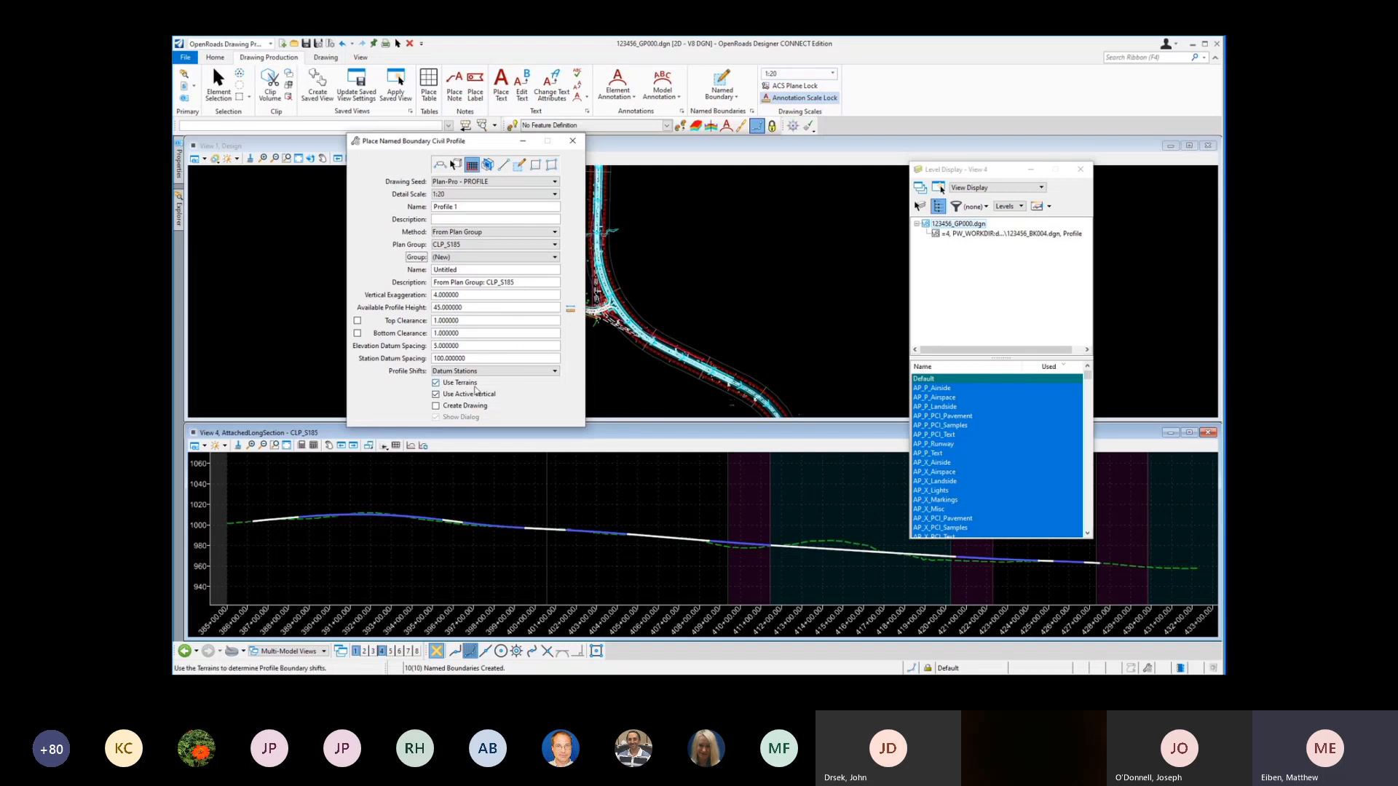
click(435, 407)
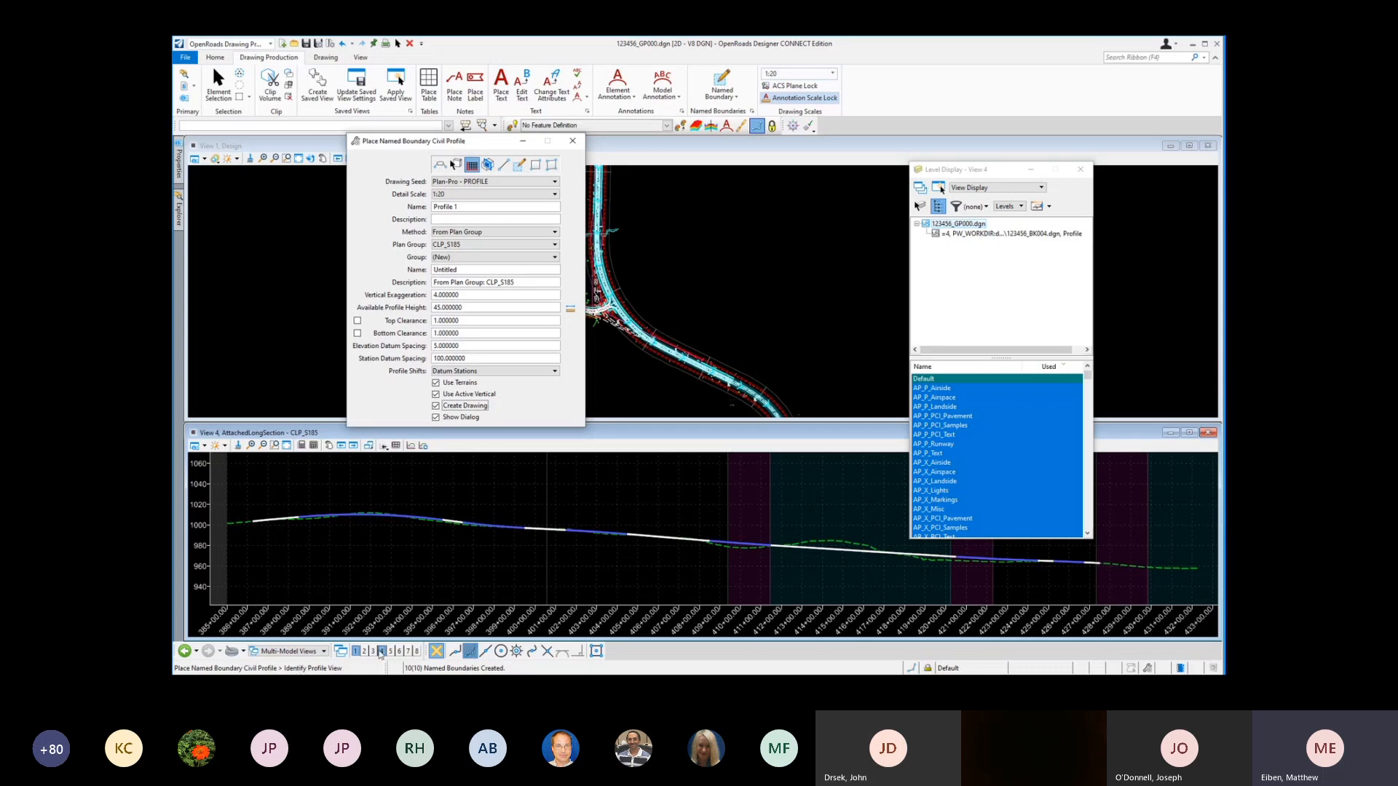
click(595, 495)
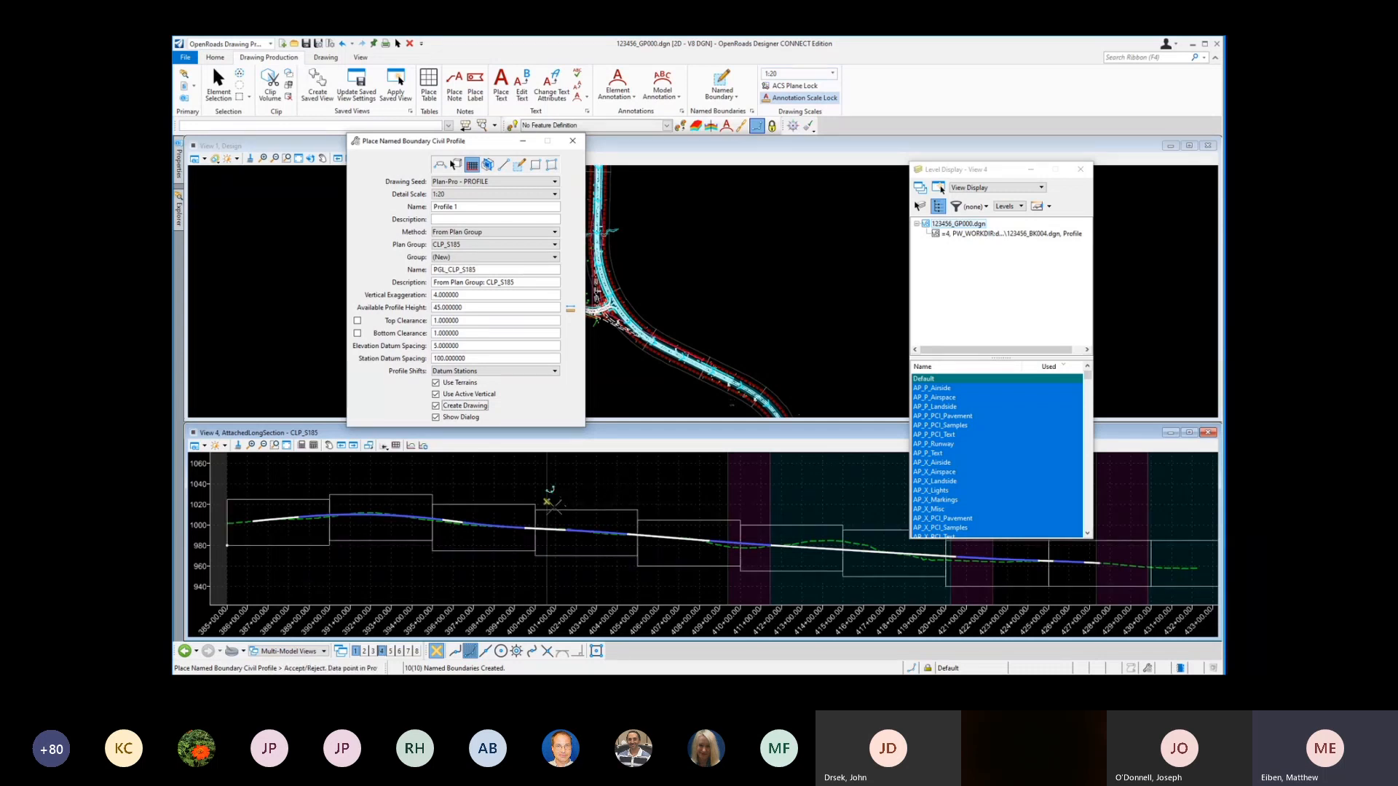
scroll(548, 502, down, 3)
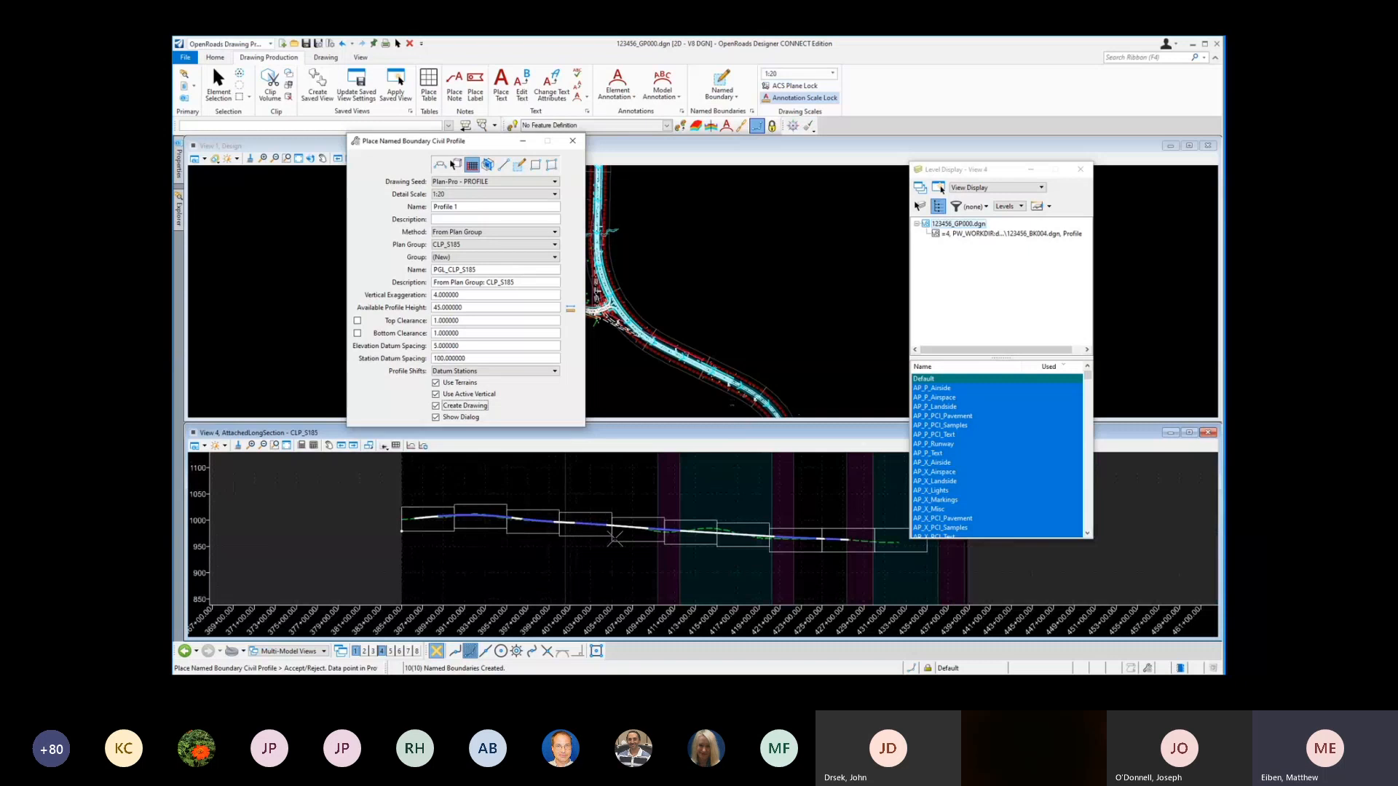
click(730, 472)
click(680, 491)
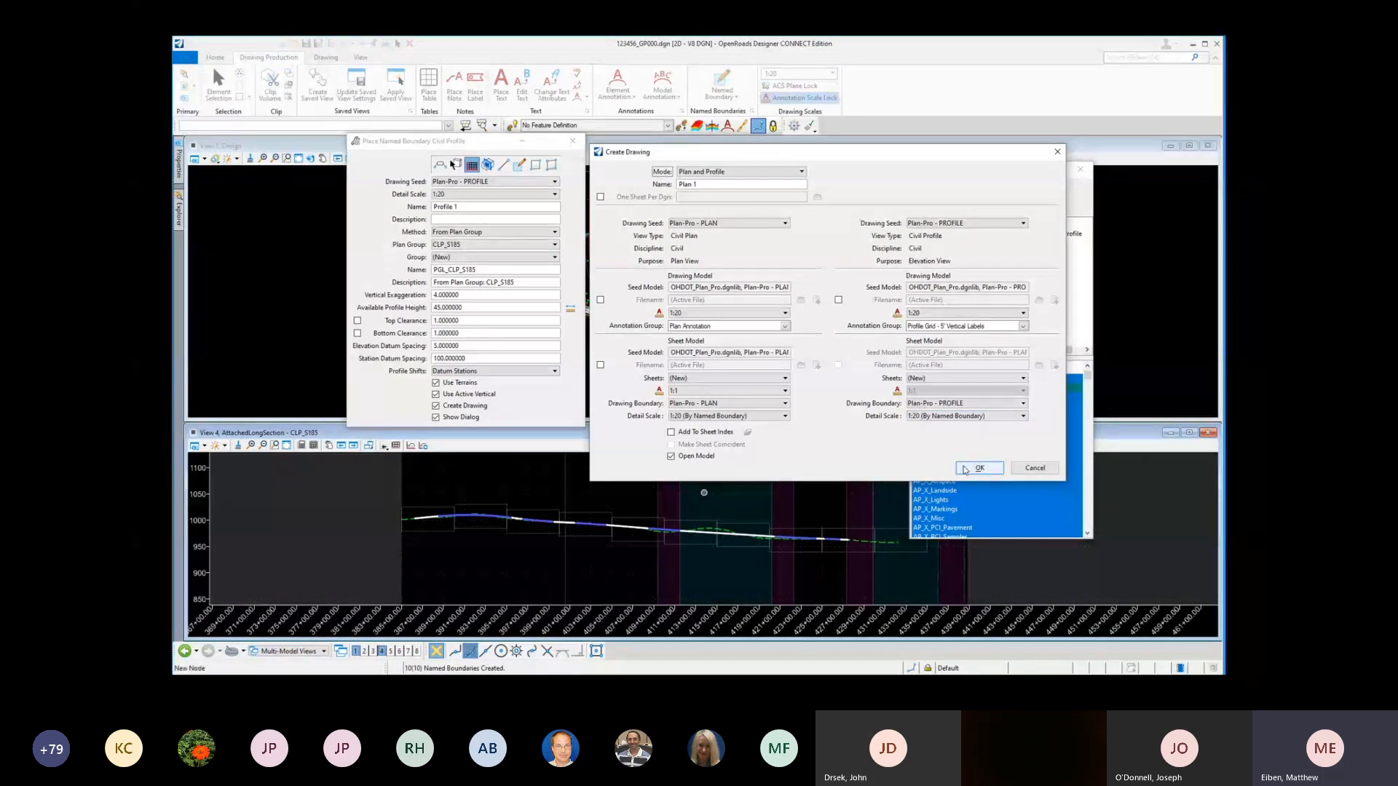
Step: Create the plan and profile drawings as one sheet per DGN in the Roadway Sheets folder, starting with the name 123456_GP1
click(601, 197)
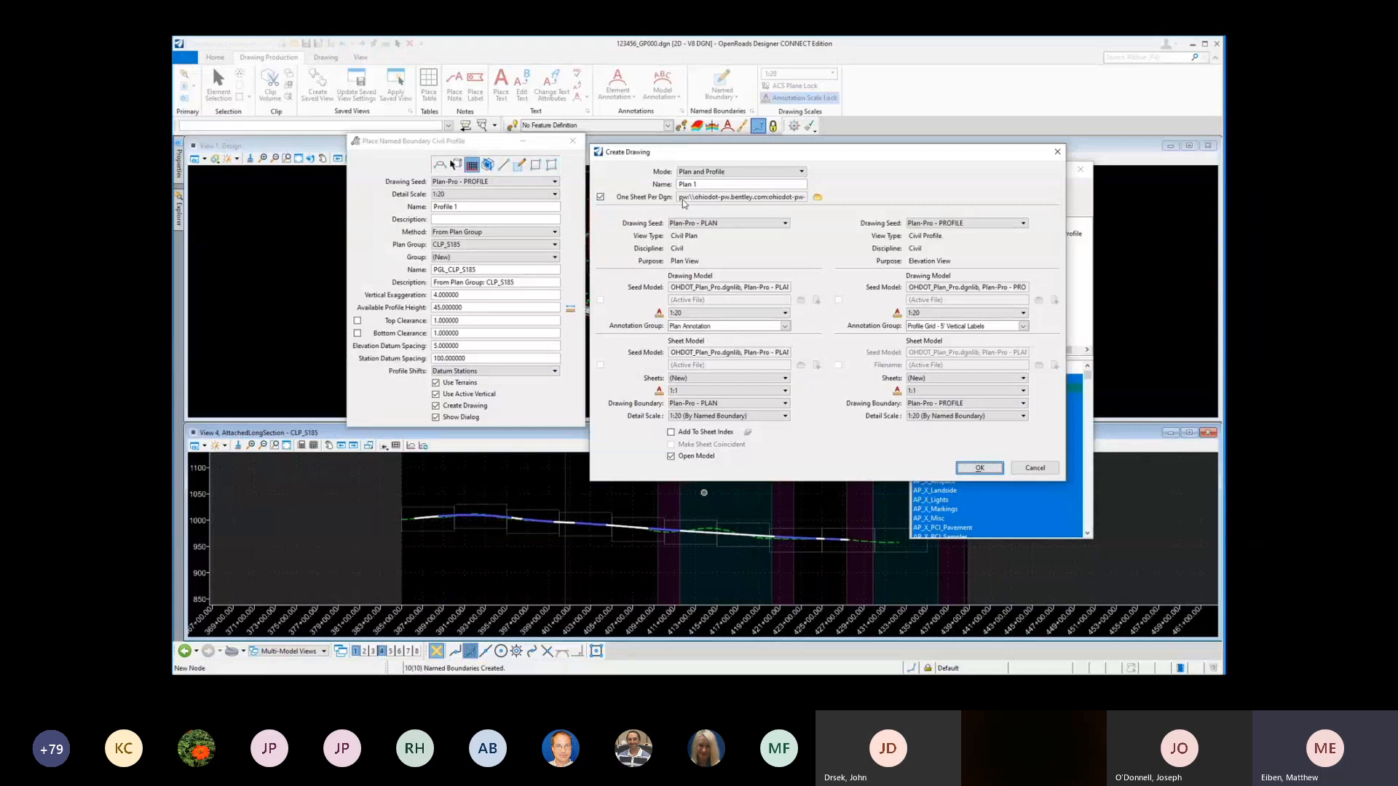
drag(684, 198, 909, 208)
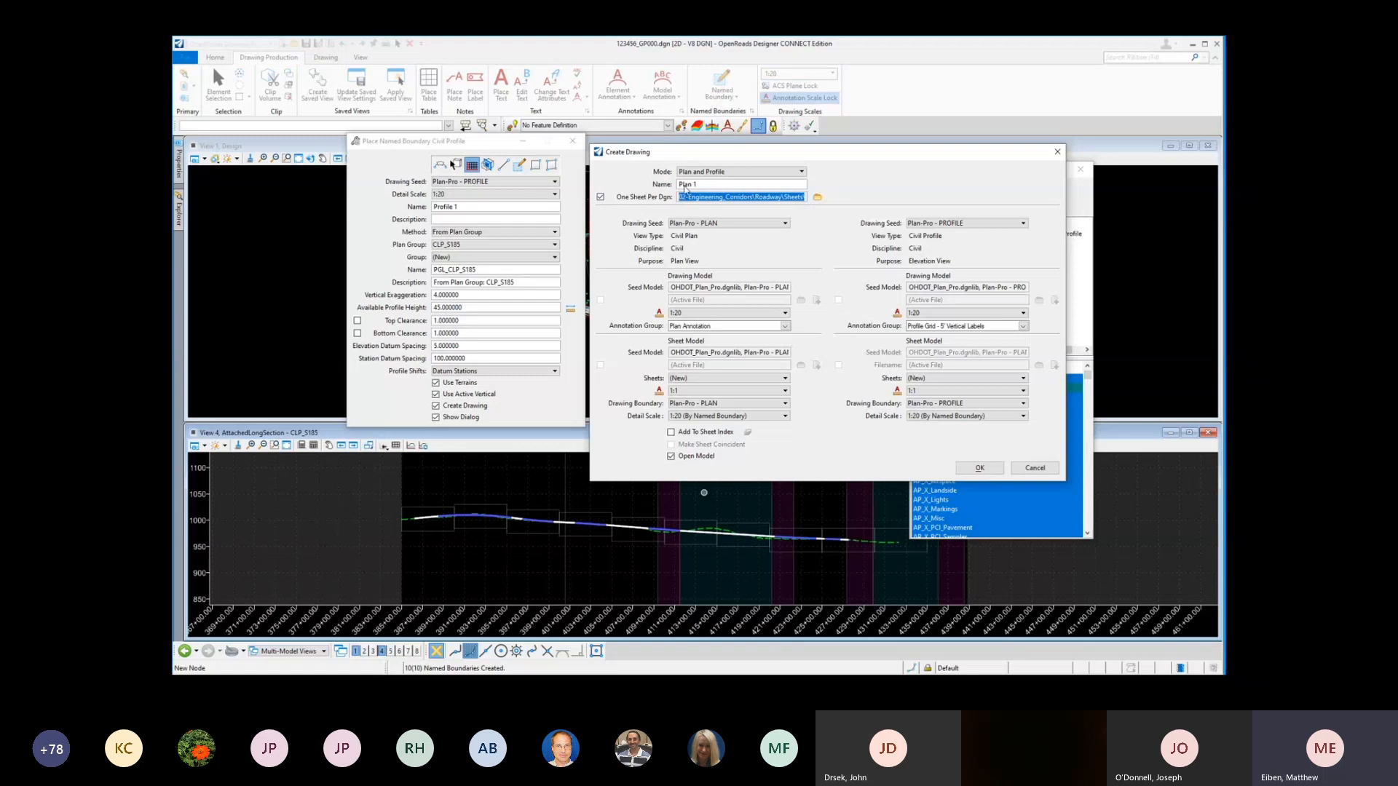
click(704, 187)
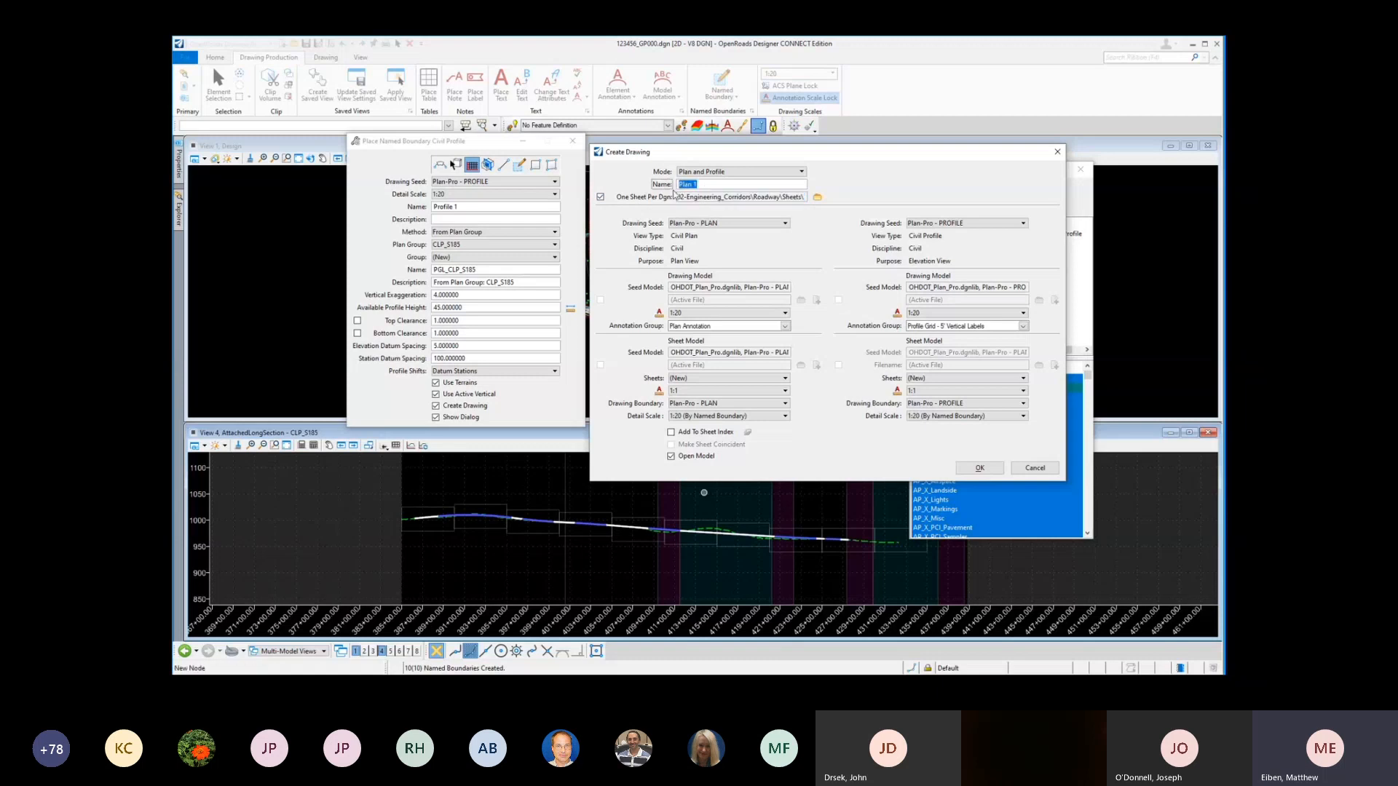
text(123456_GP1)
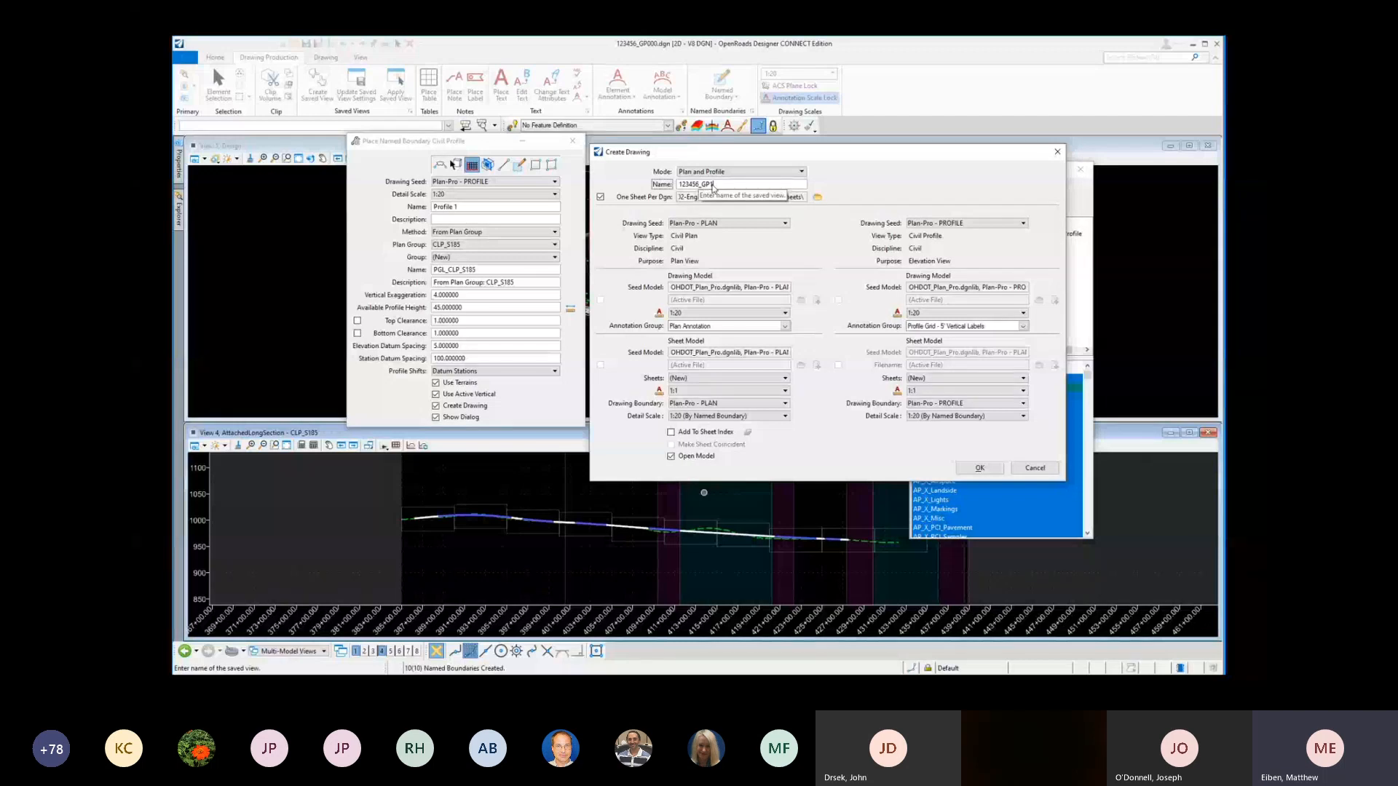
click(969, 472)
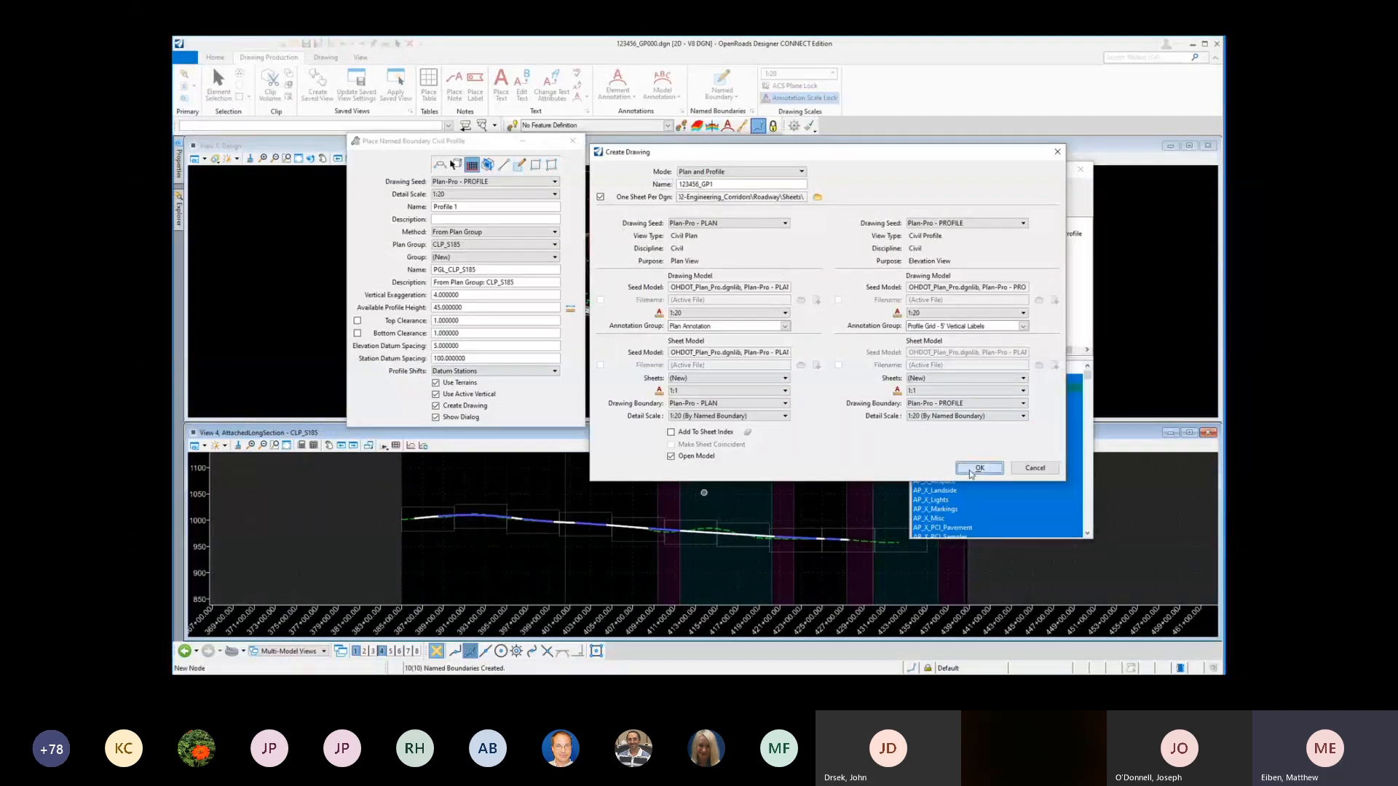
click(976, 470)
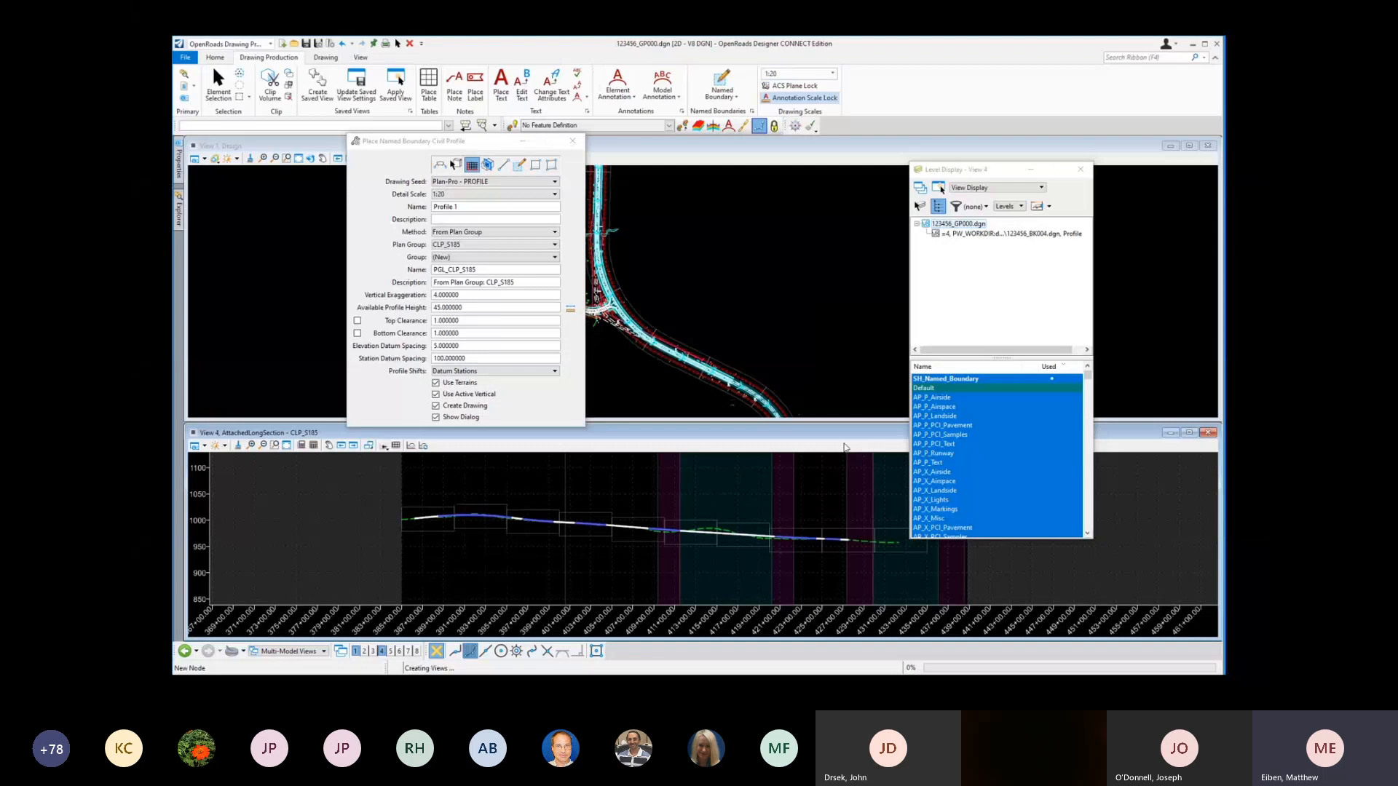
Step: Switch to ProjectWise Explorer, check the Sheets folder for the generated sheet files, and return to OpenRoads Designer
mouse_move(448, 684)
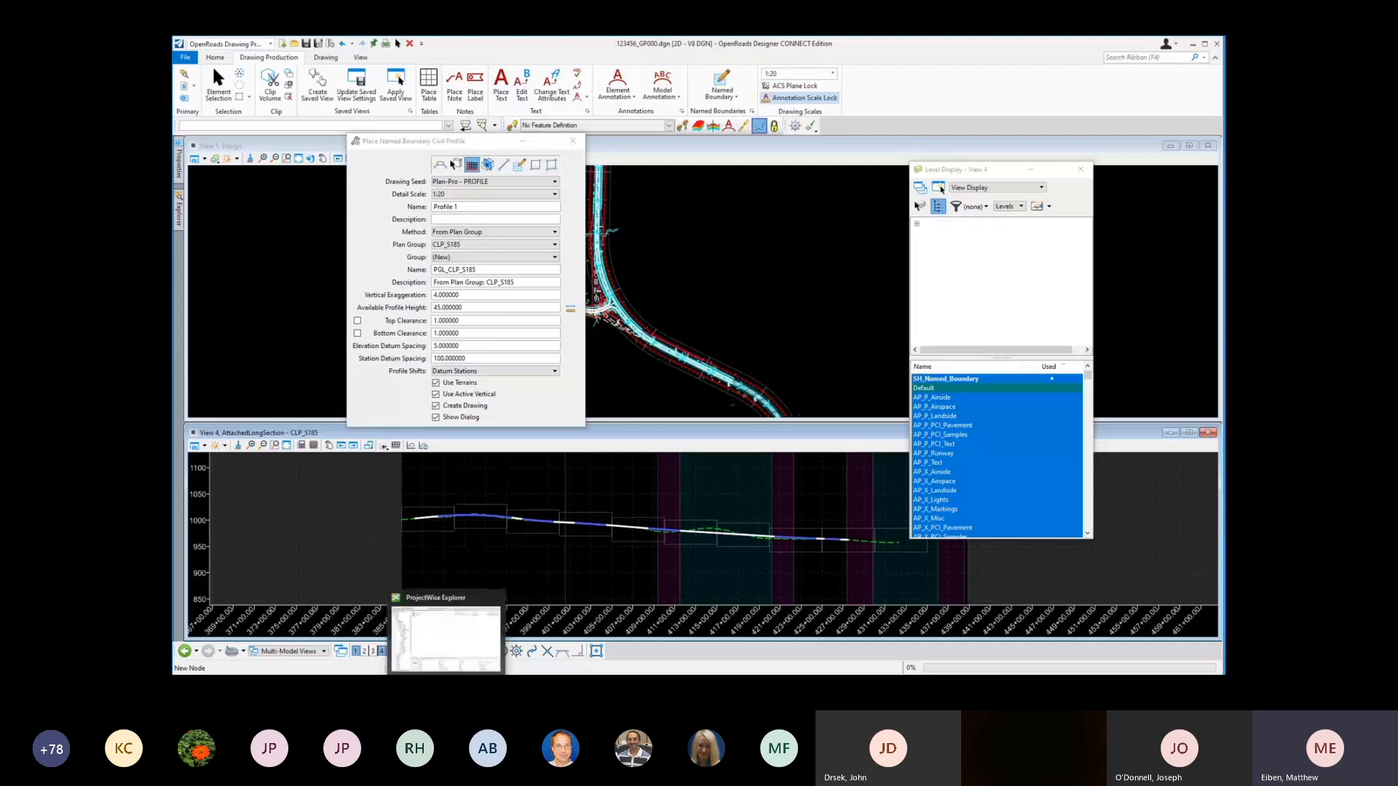
click(447, 635)
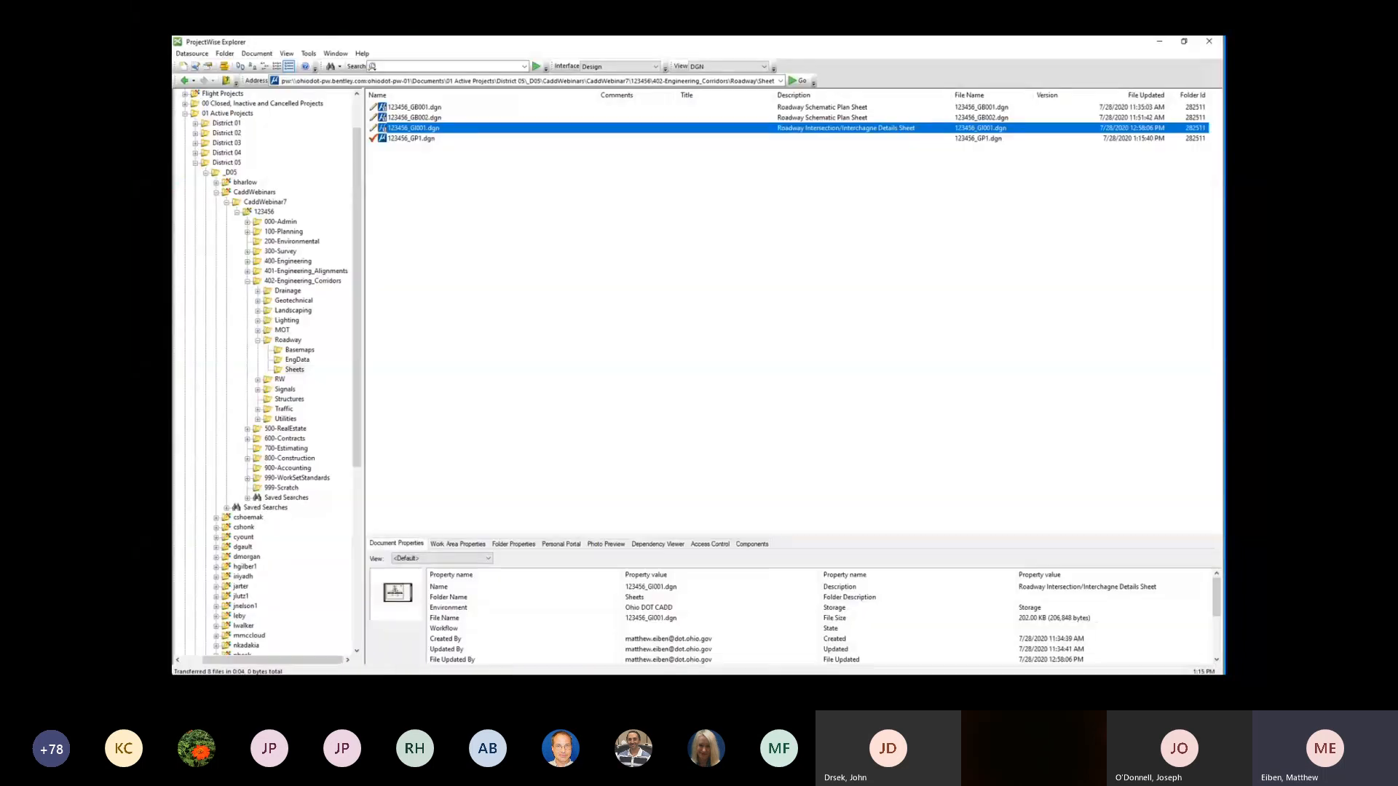
click(415, 139)
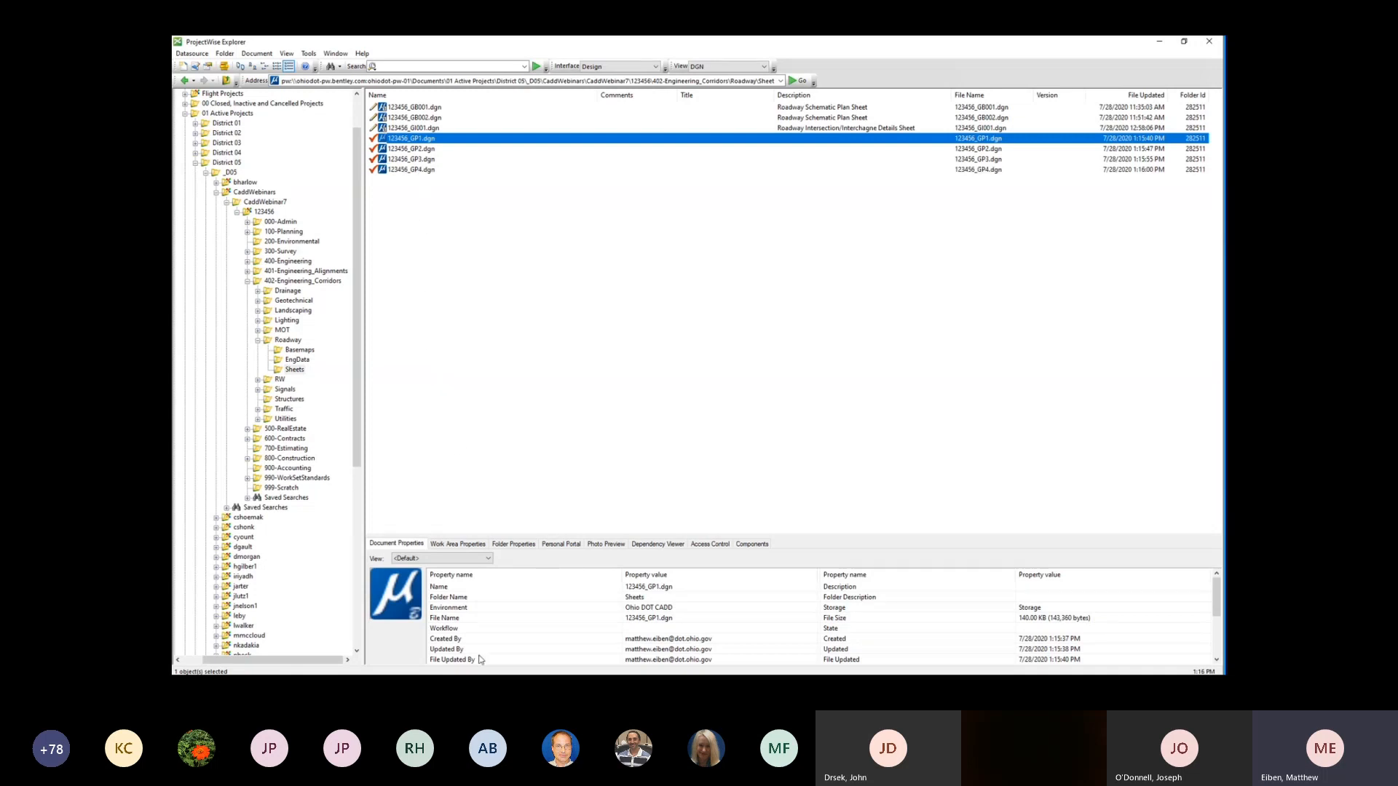
click(485, 683)
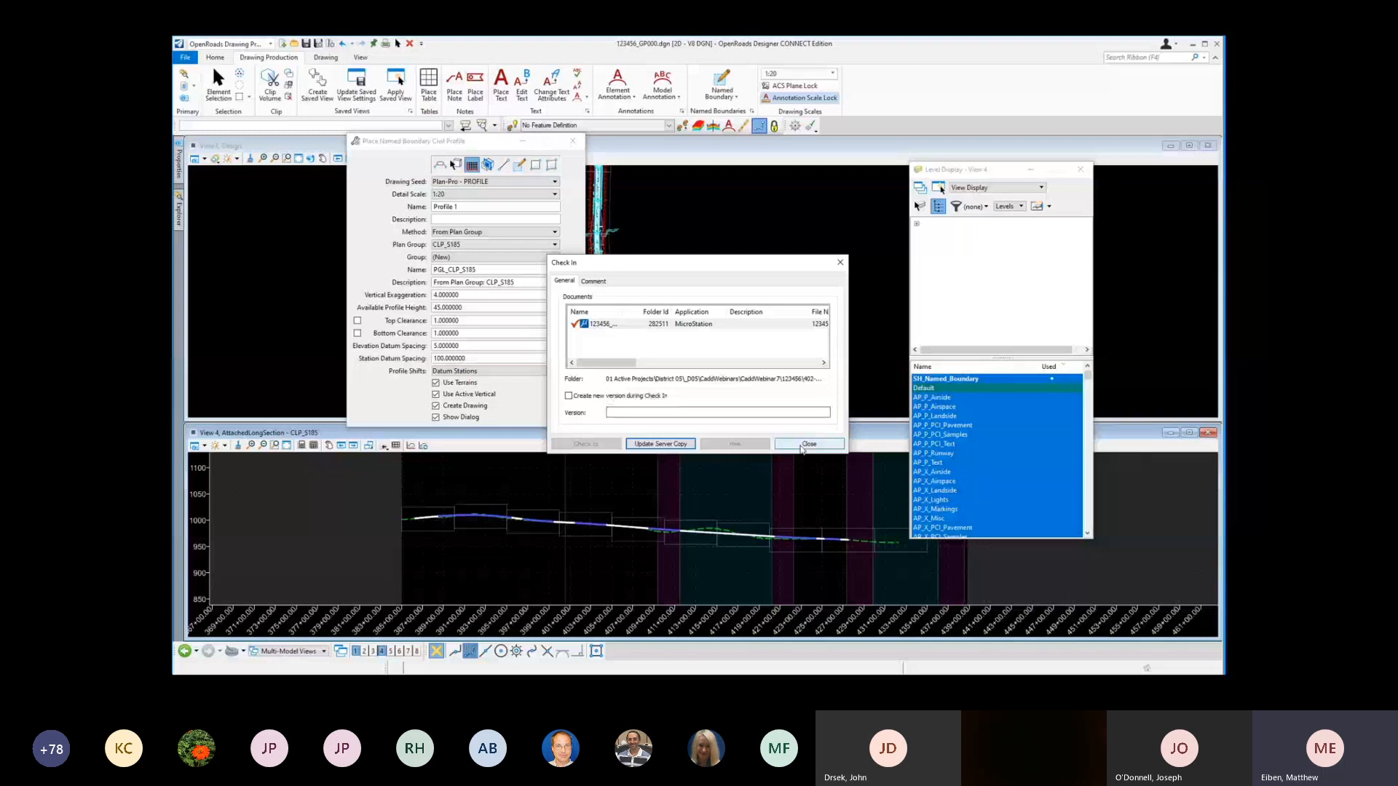
Step: Dismiss the check-in requests for the generated sheet files without checking them in
click(801, 446)
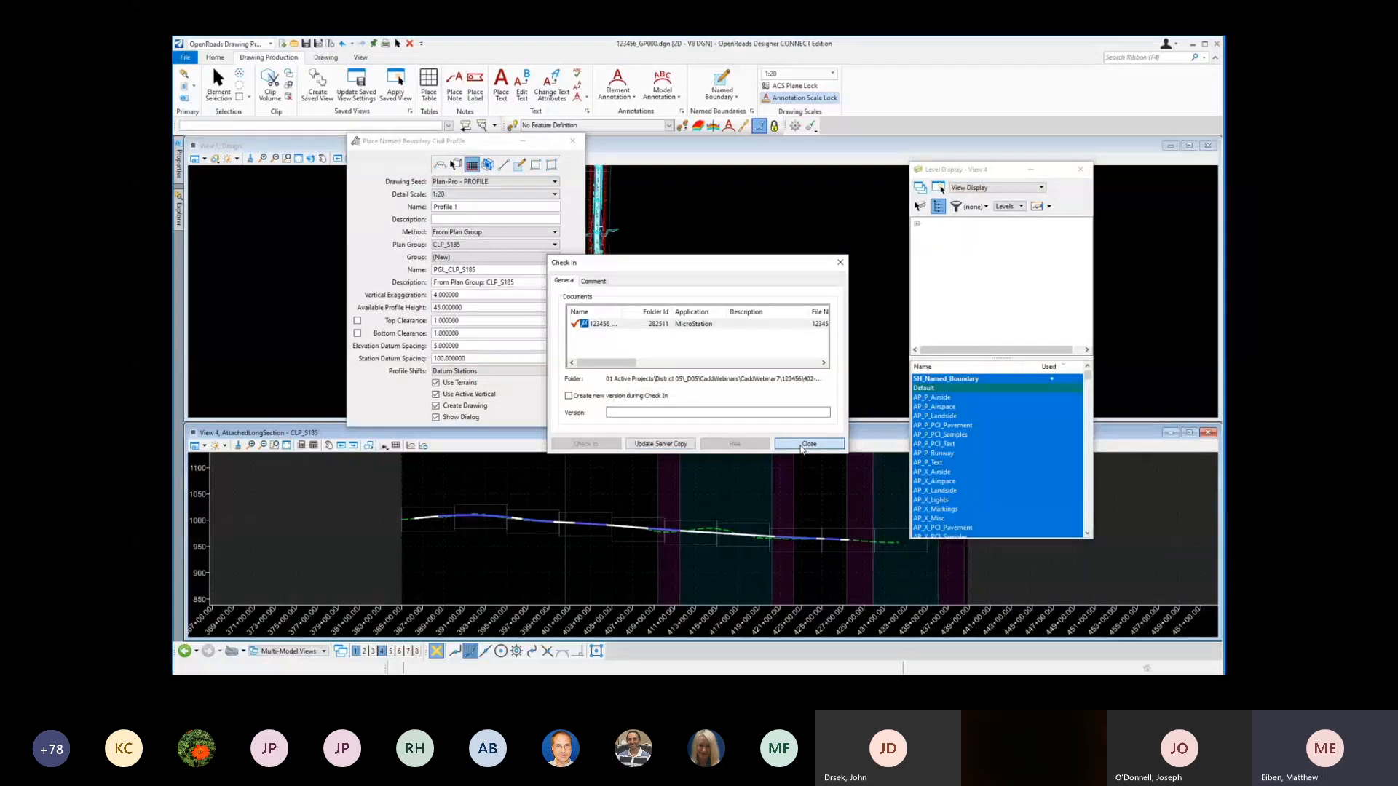
click(801, 445)
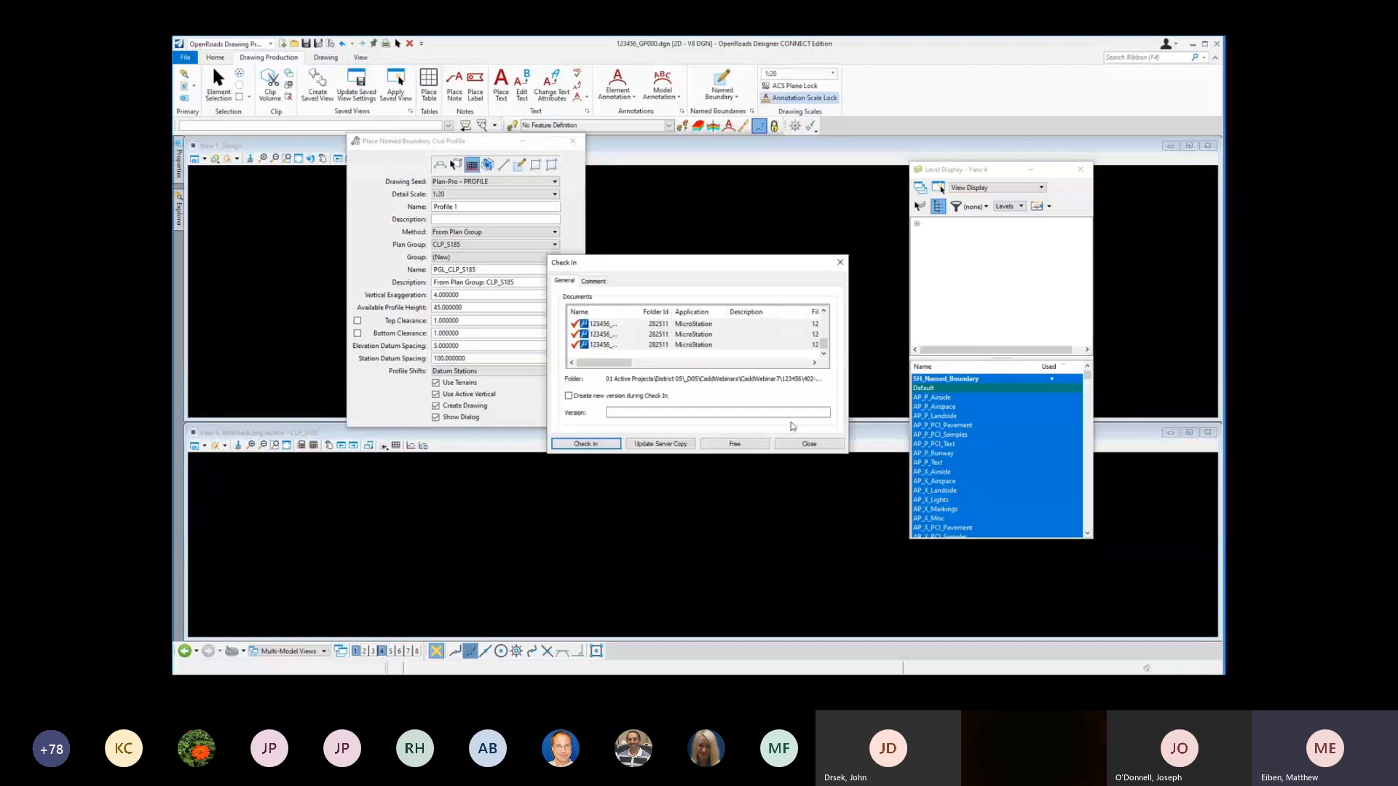
click(808, 446)
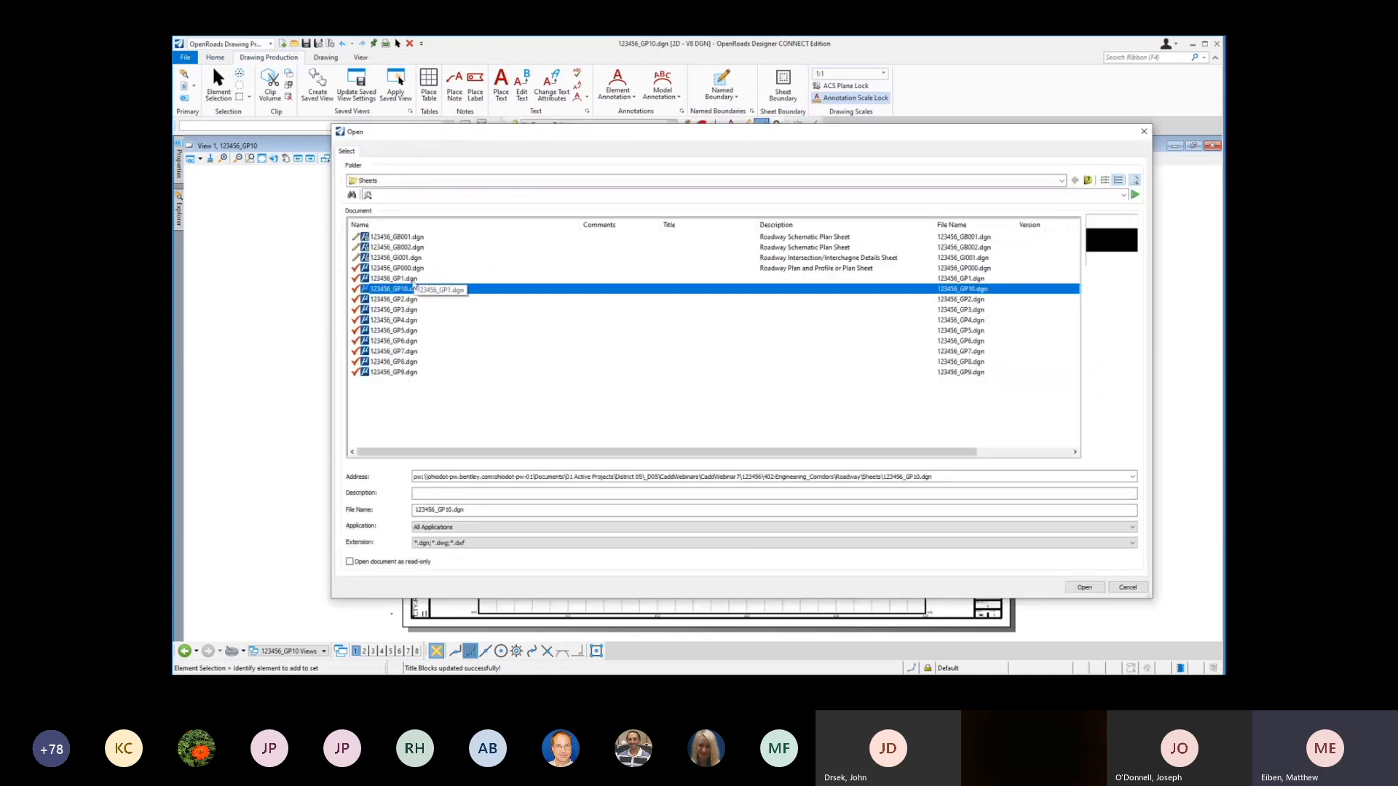
Step: Open 123456_GP1.dgn without checking in the current file and move the level display clear of the sheet
double_click(413, 282)
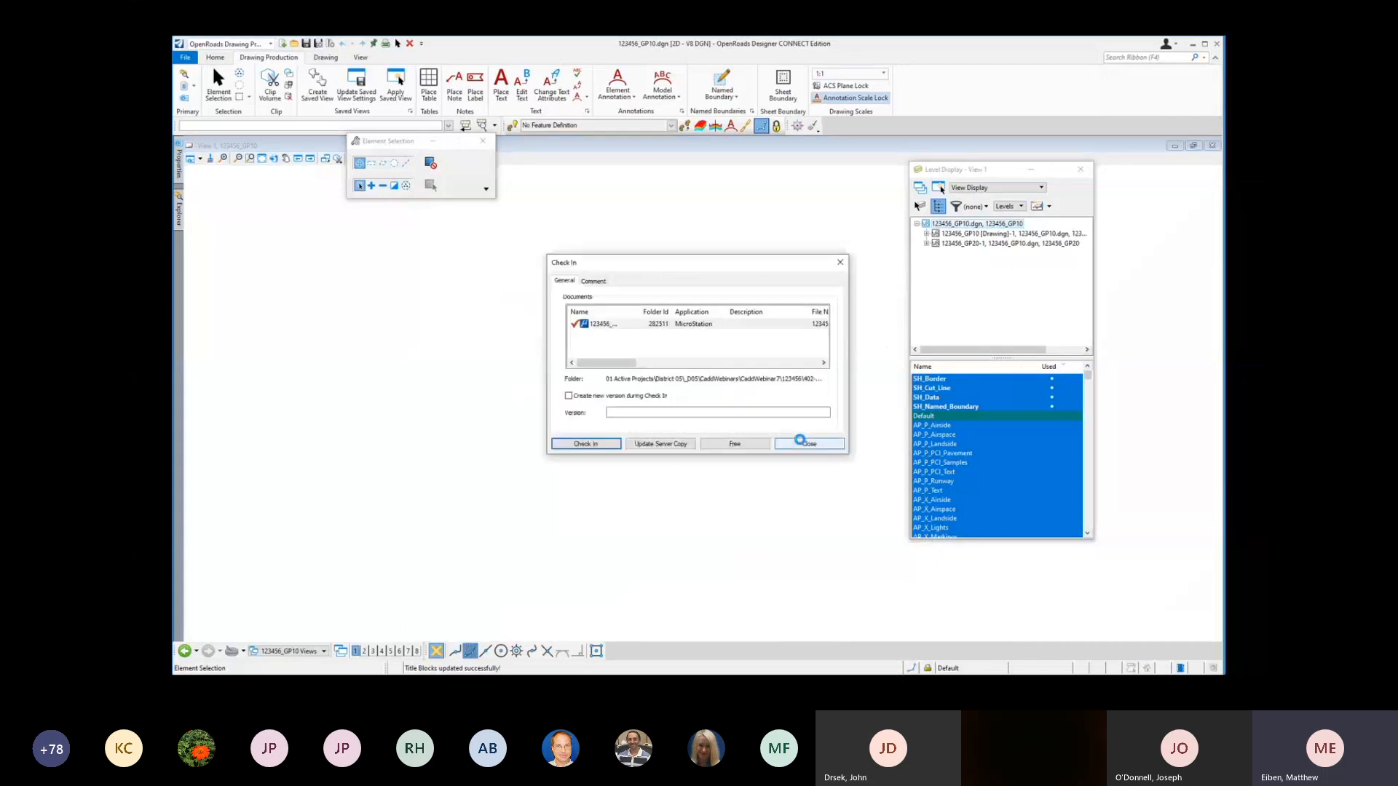
click(804, 443)
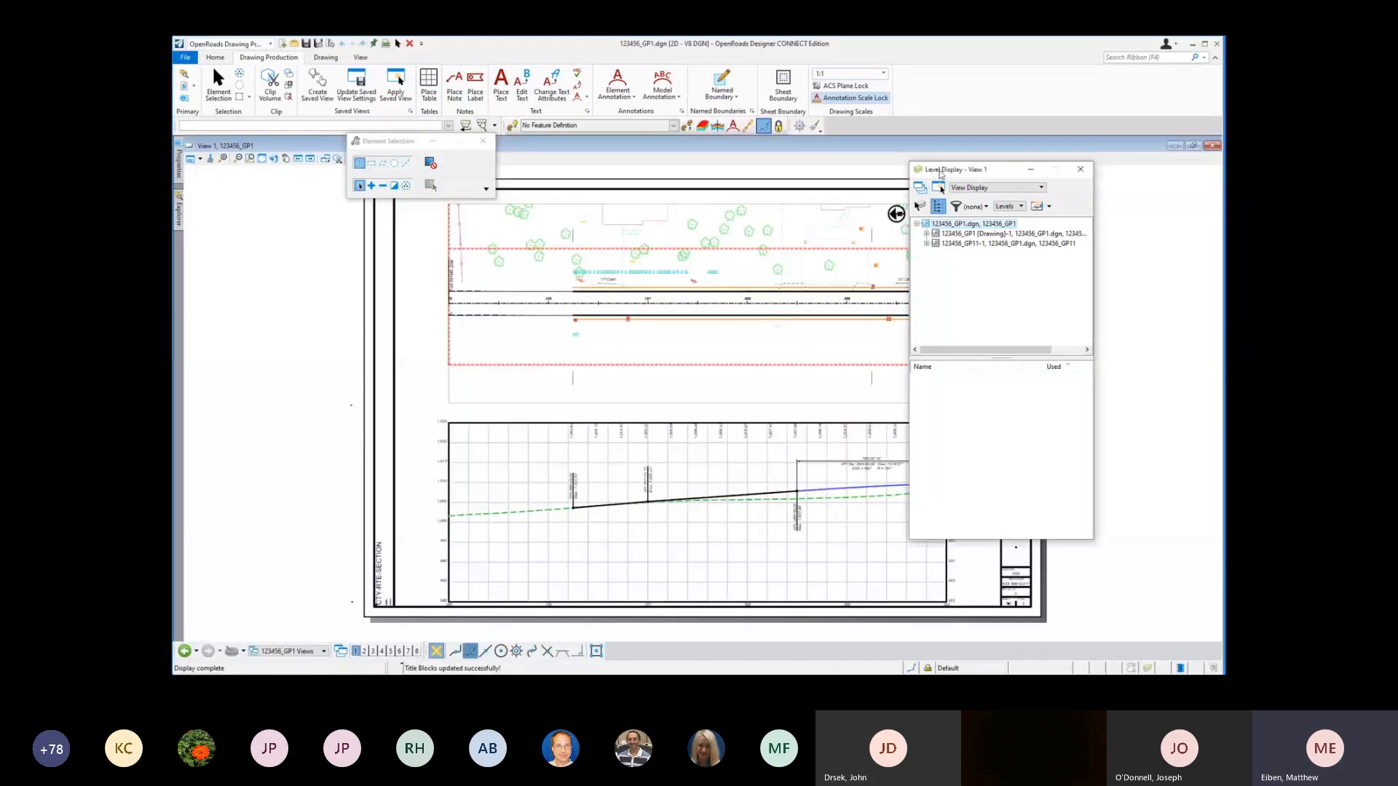
drag(941, 174, 1067, 172)
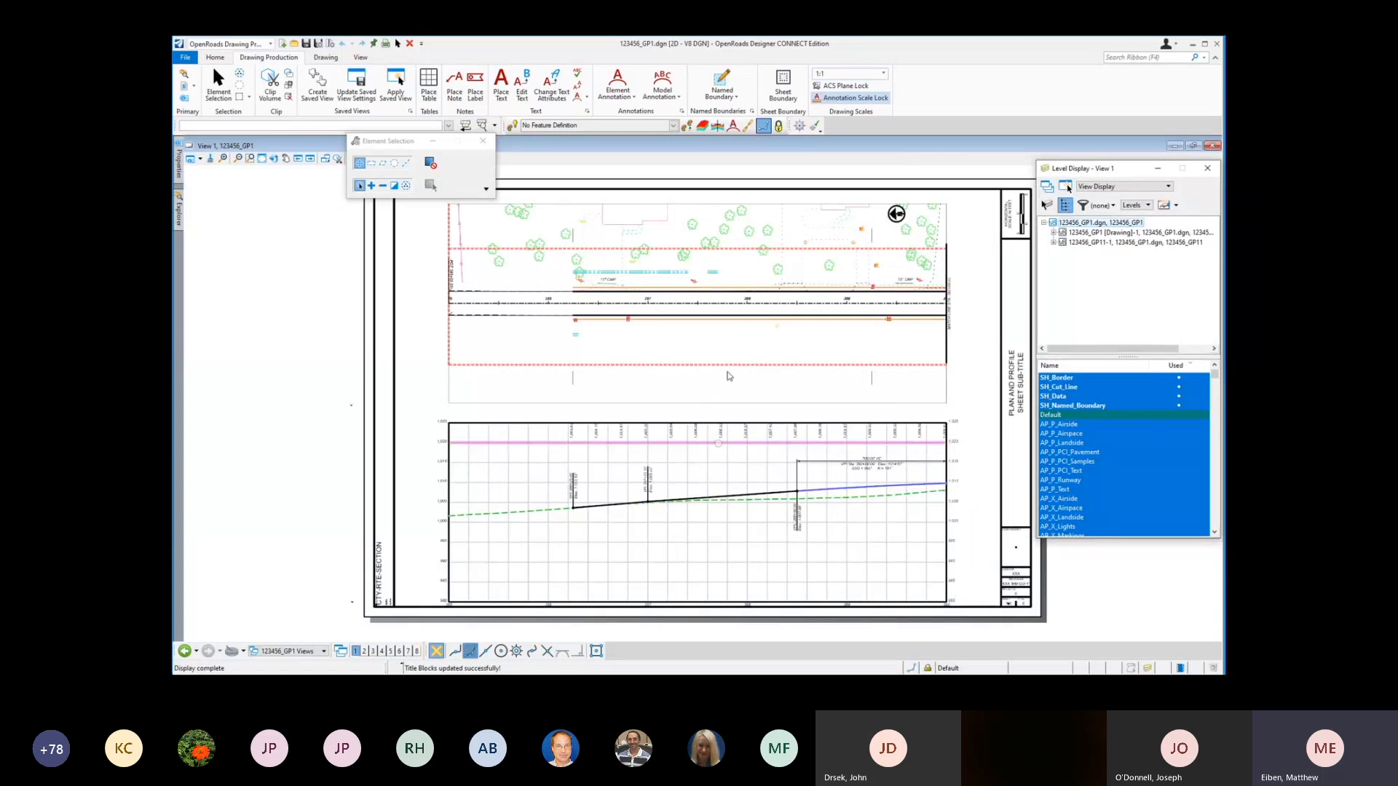
Step: List the models in 123456_GP1.dgn and view the plan drawing model 123456_GP1 [Drawing] and the profile model 123456_GP11
click(215, 57)
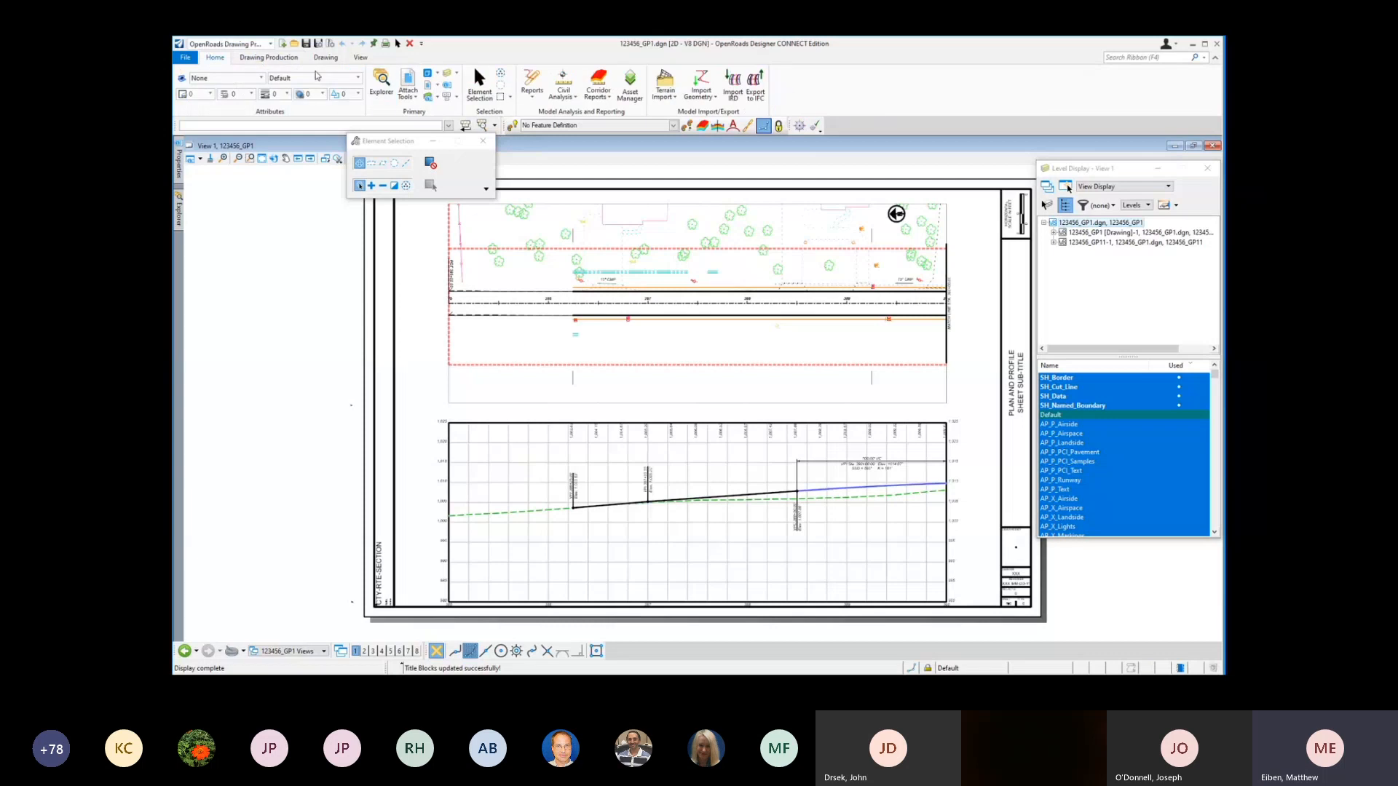
click(428, 73)
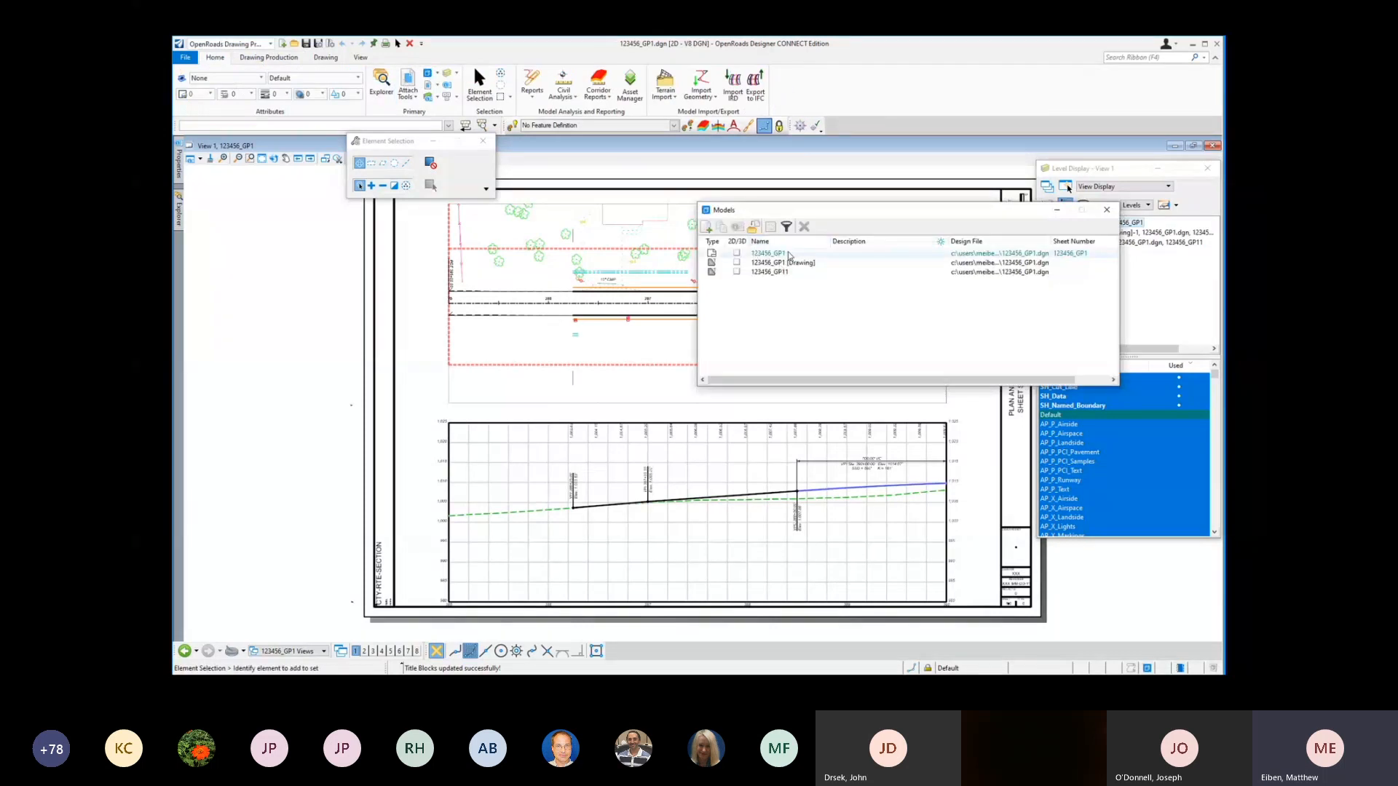
click(770, 255)
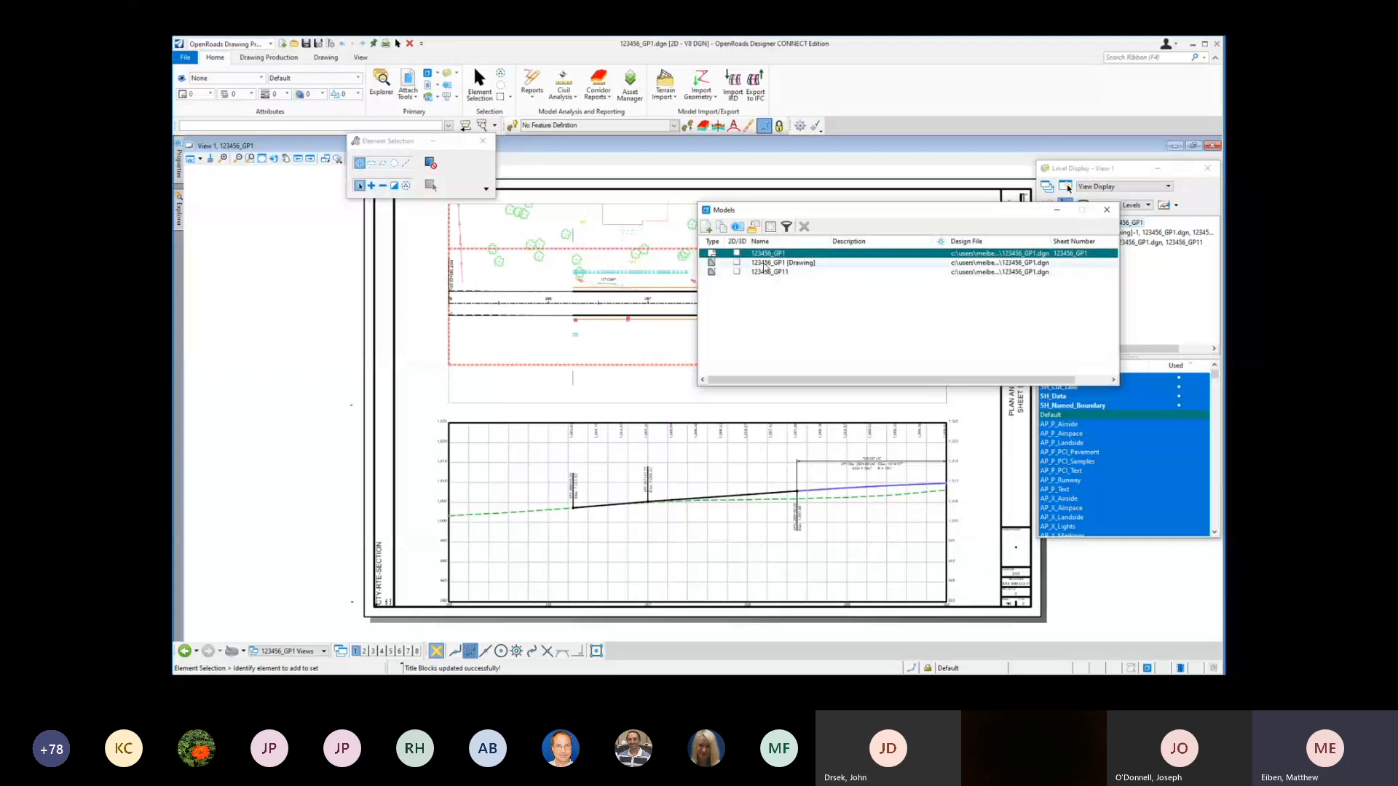
click(764, 264)
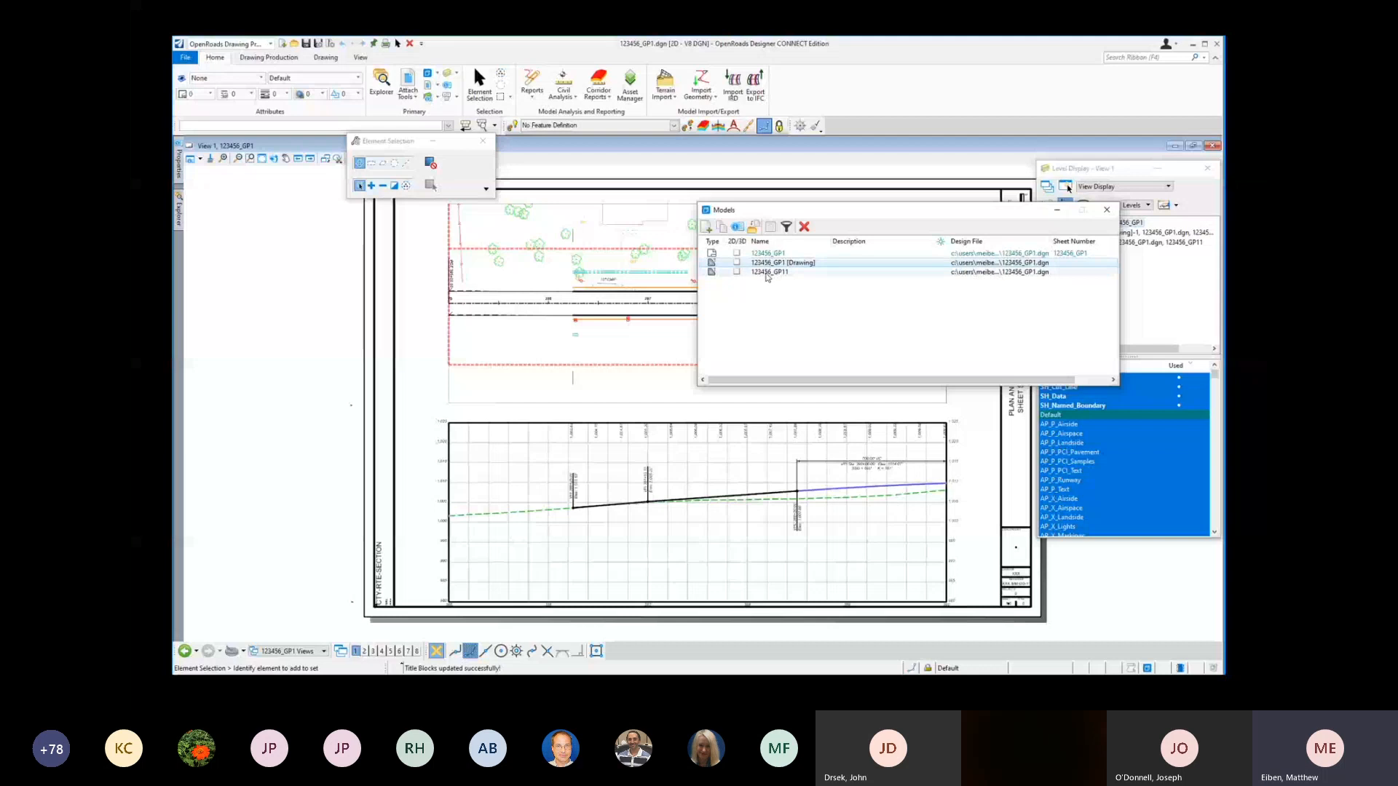
click(775, 274)
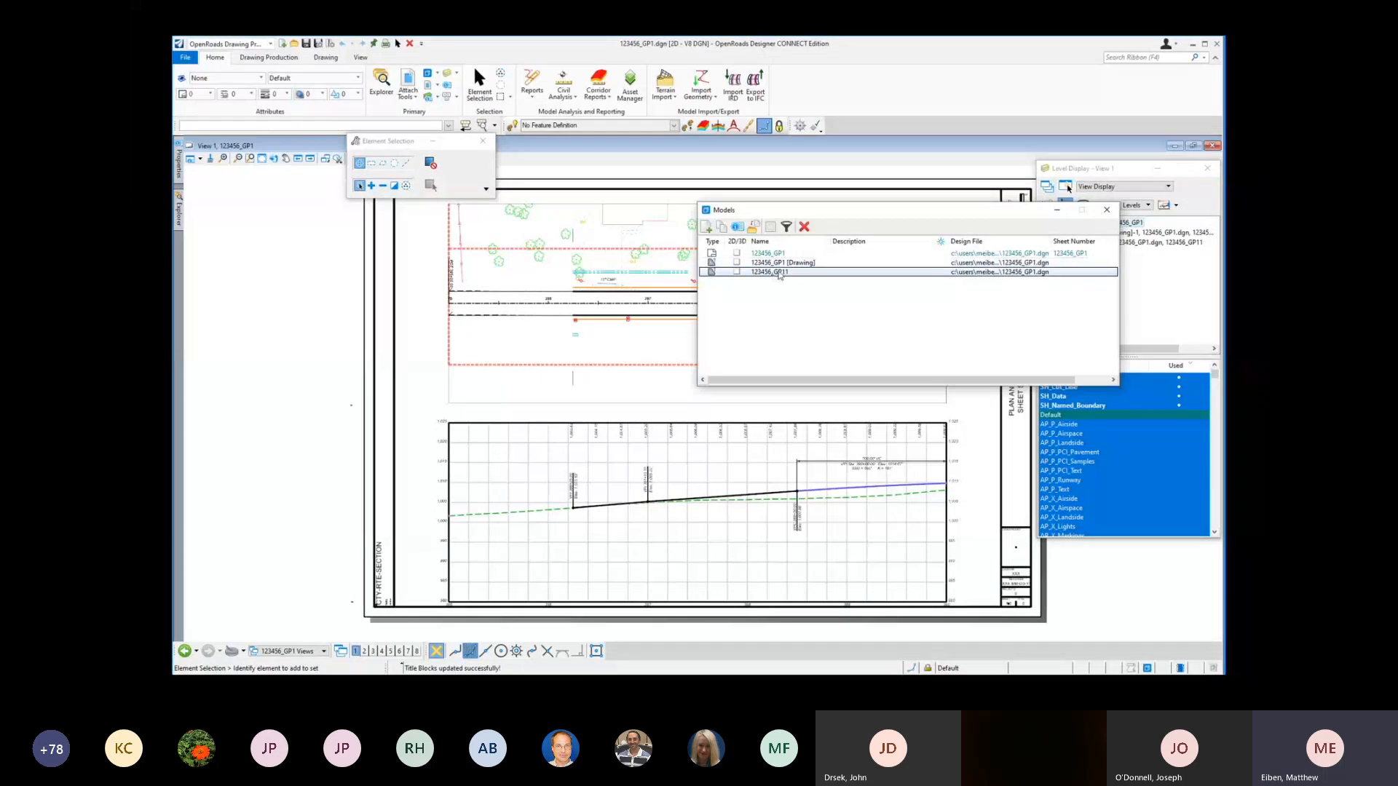
double_click(772, 263)
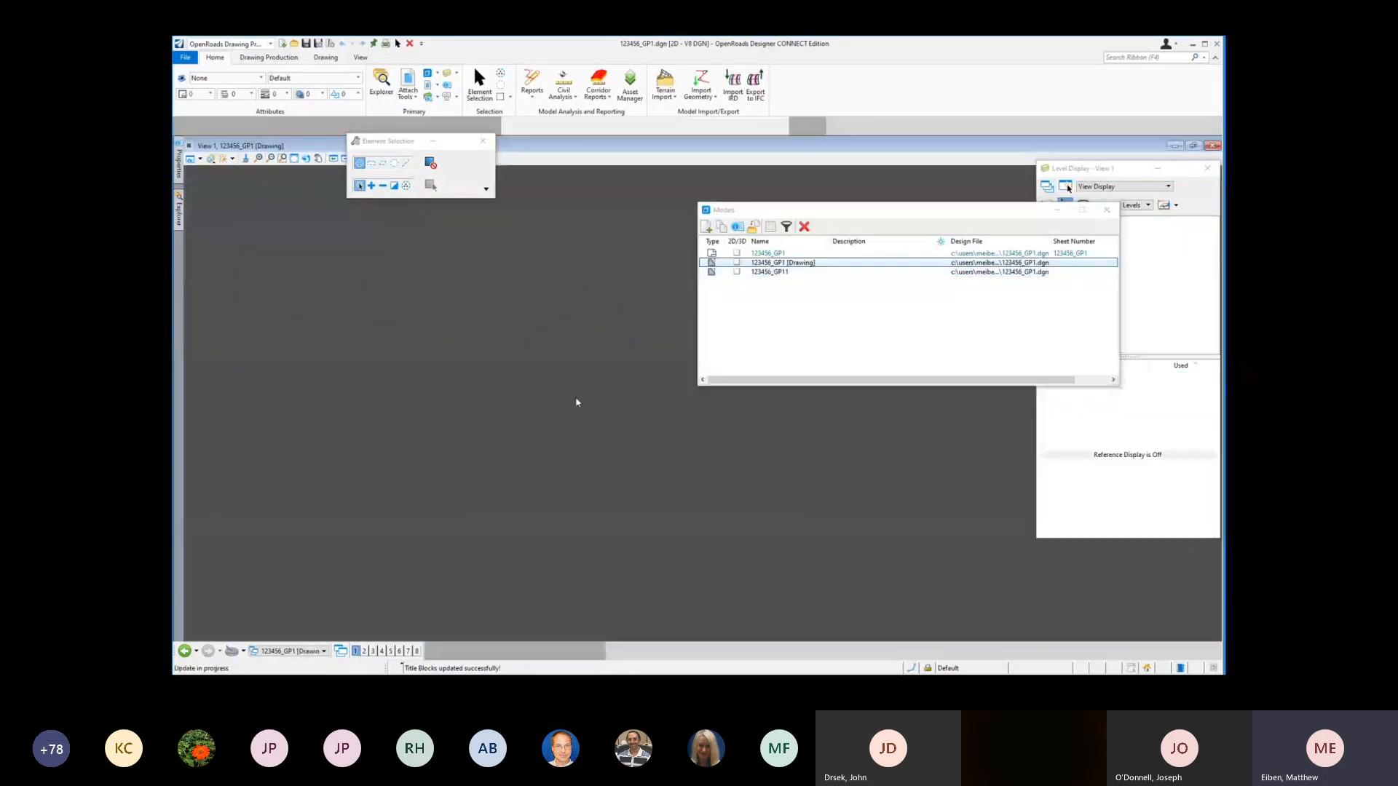
scroll(536, 354, down, 2)
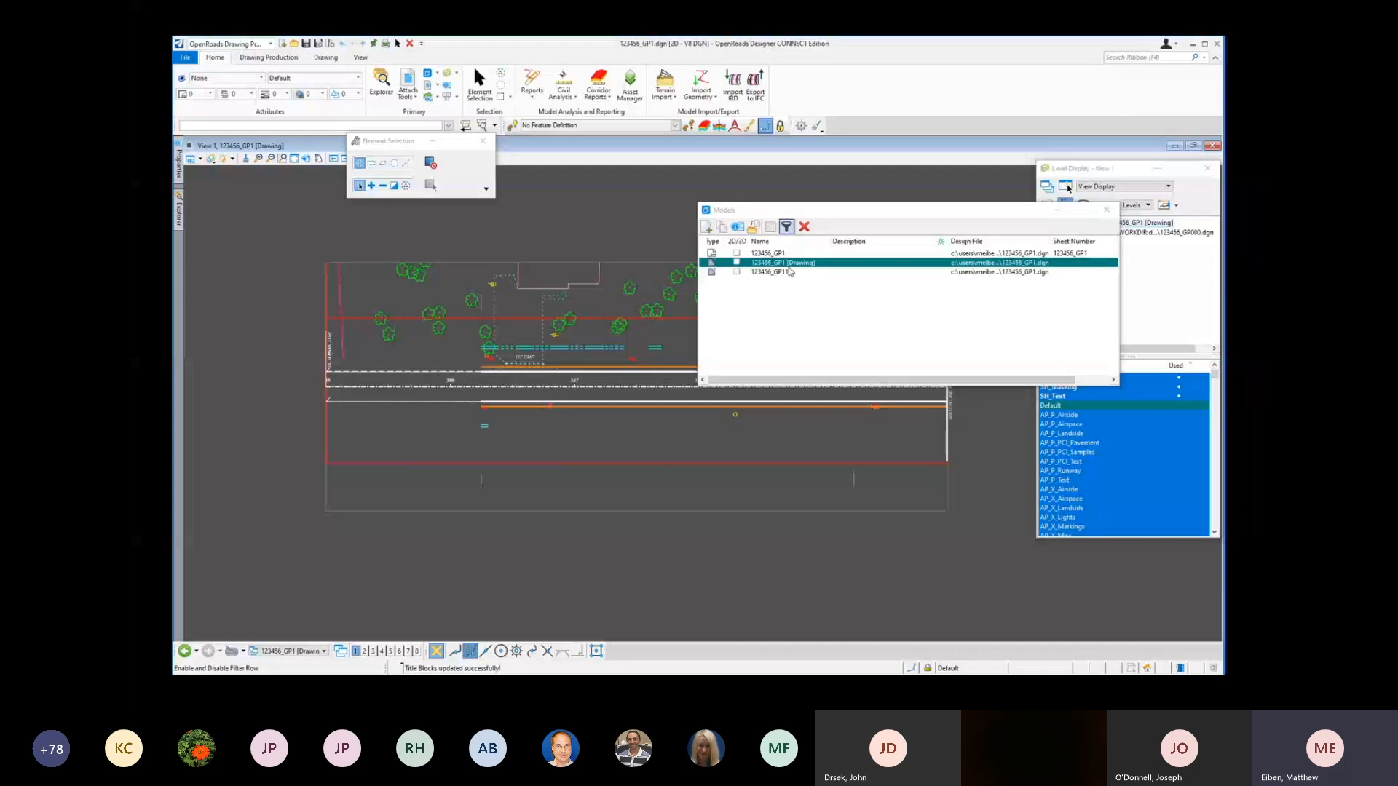
double_click(771, 272)
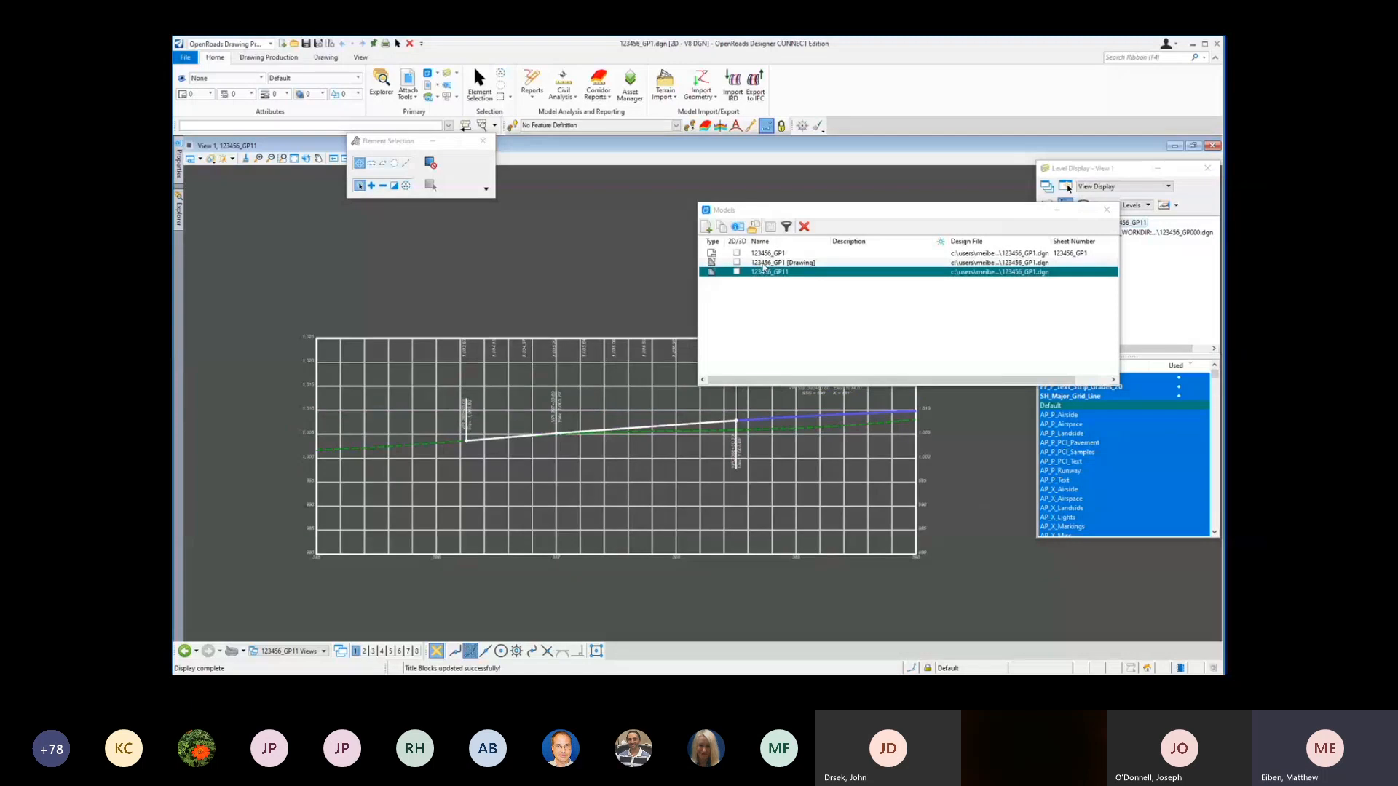
Step: Reopen the 123456_GP1 [Drawing] model, examine its plan view clear of the models list, and return to the 123456_GP1 sheet model
double_click(764, 263)
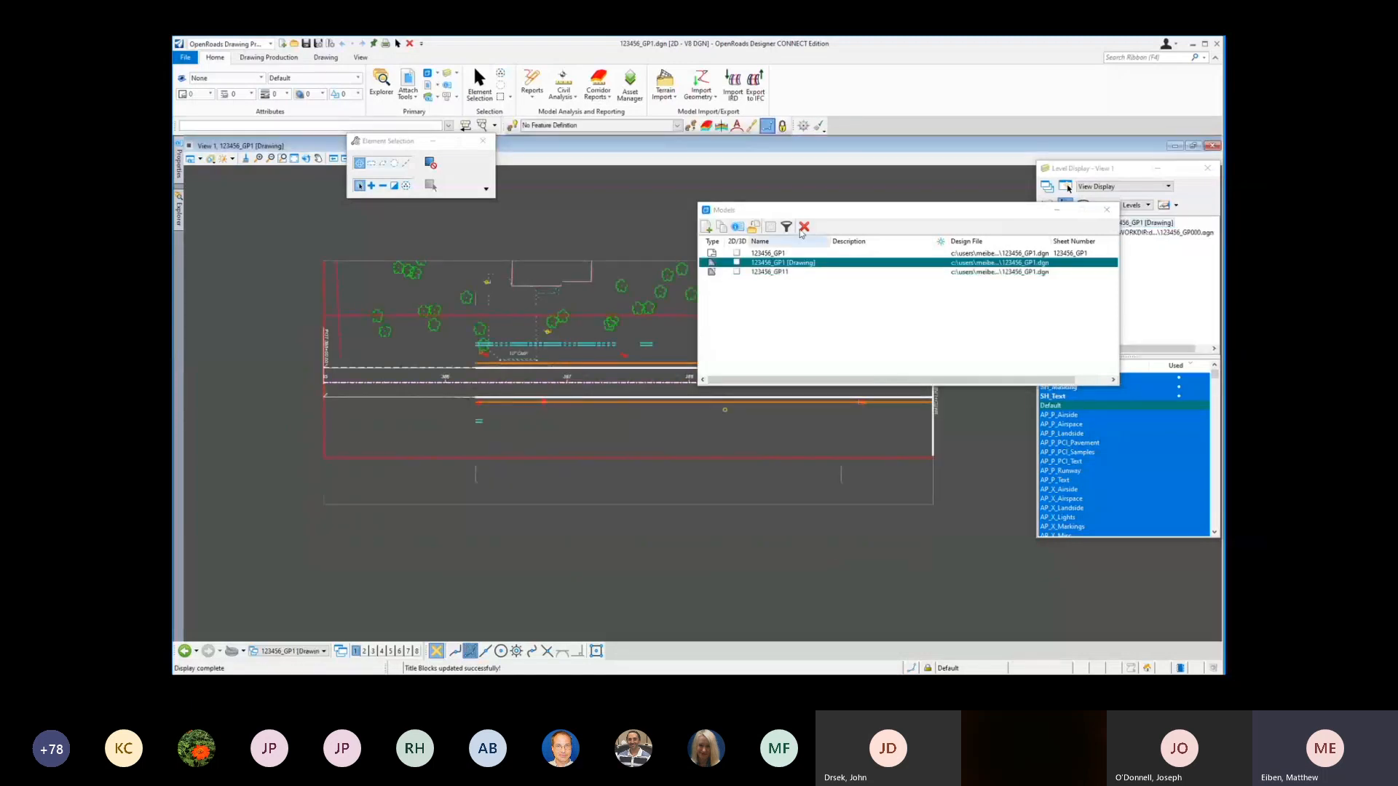
mouse_move(815, 211)
mouse_down()
mouse_move(795, 158)
mouse_move(728, 96)
mouse_up()
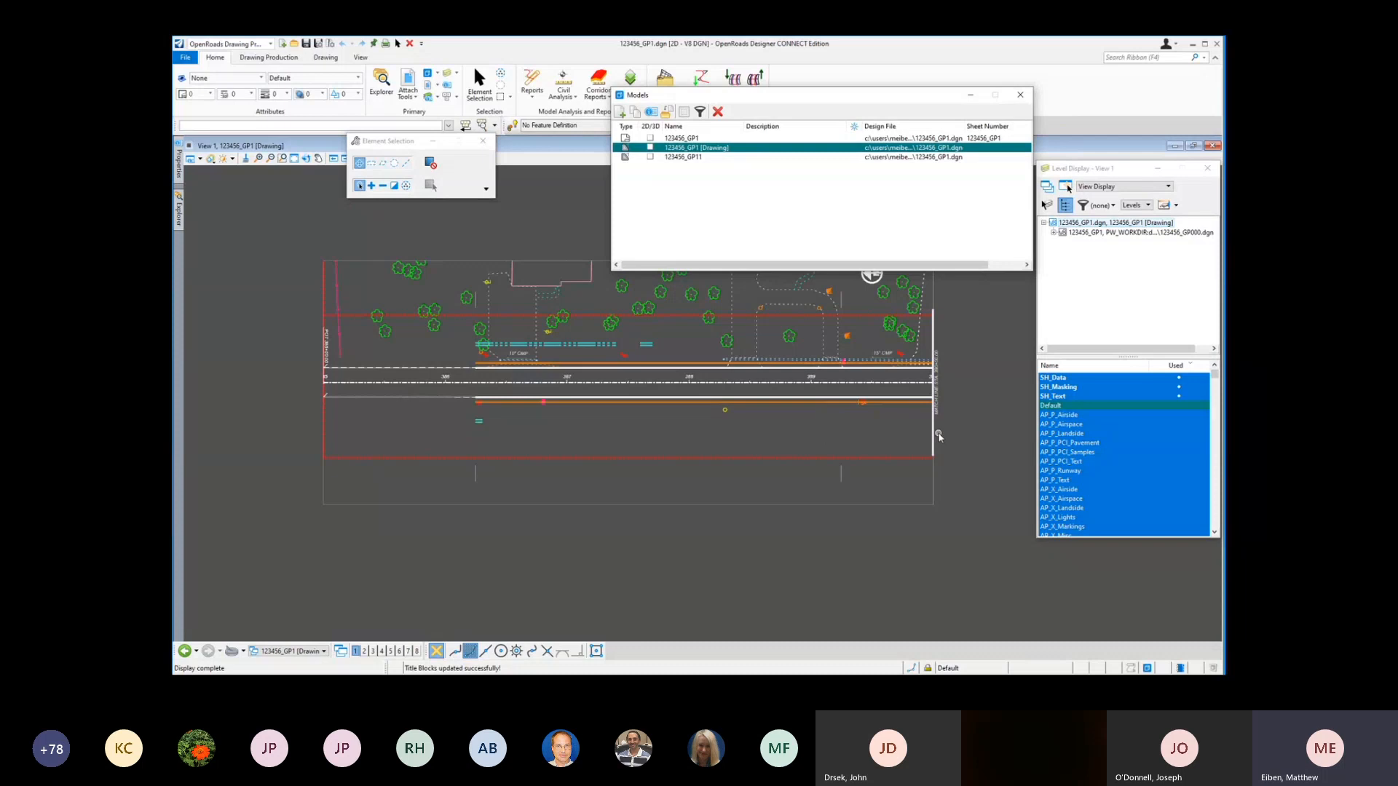
scroll(767, 545, down, 1)
scroll(843, 335, up, 2)
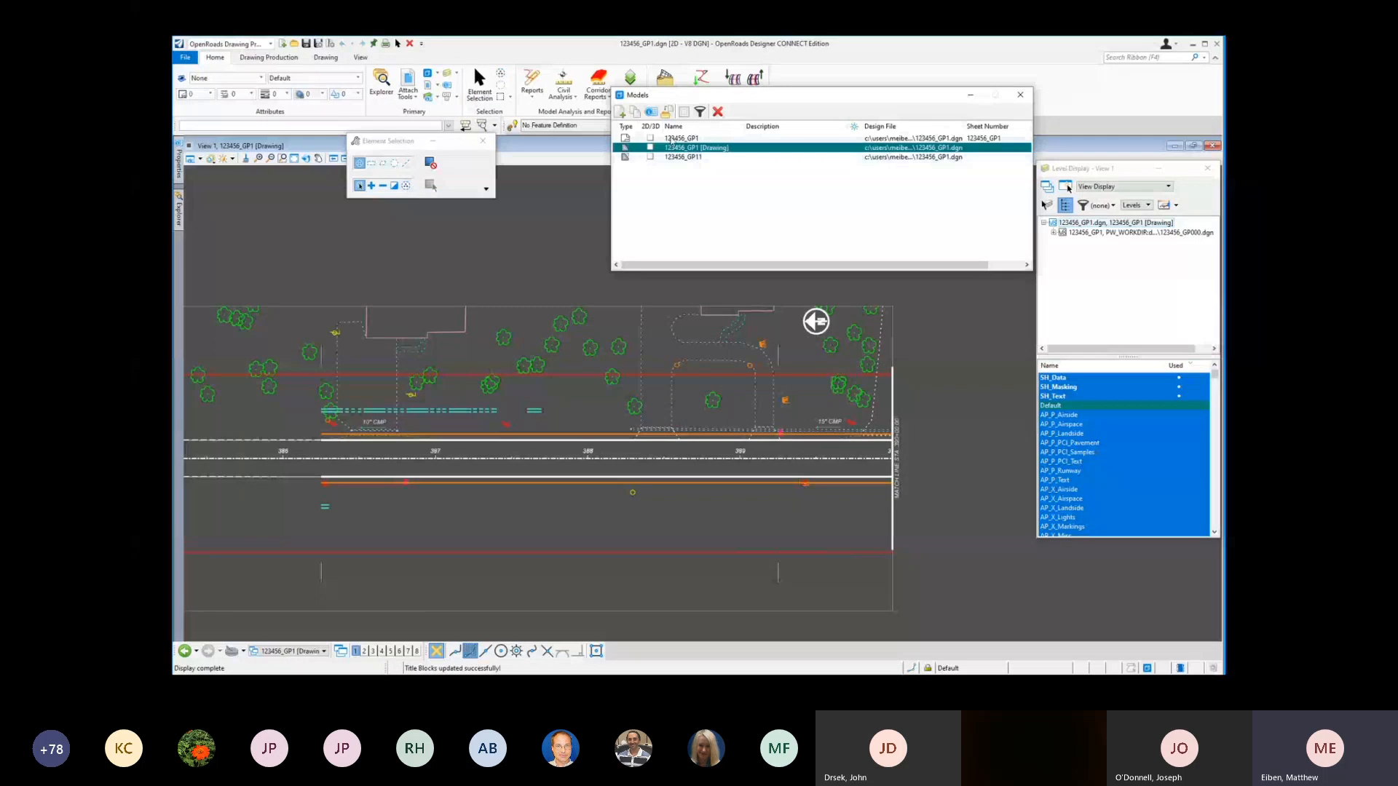
double_click(672, 139)
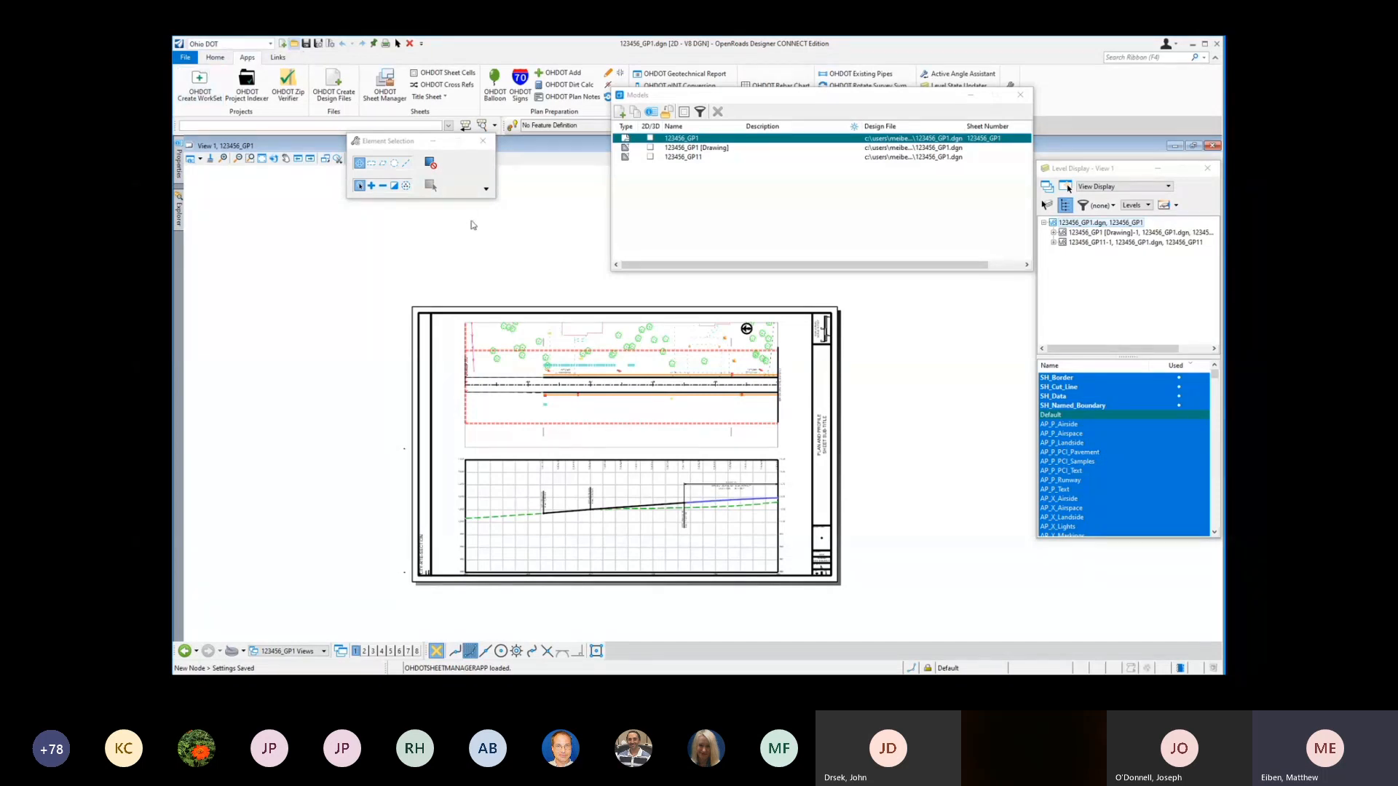
Step: Open 123456_GP000.dgn without checking in the current sheet file
double_click(412, 278)
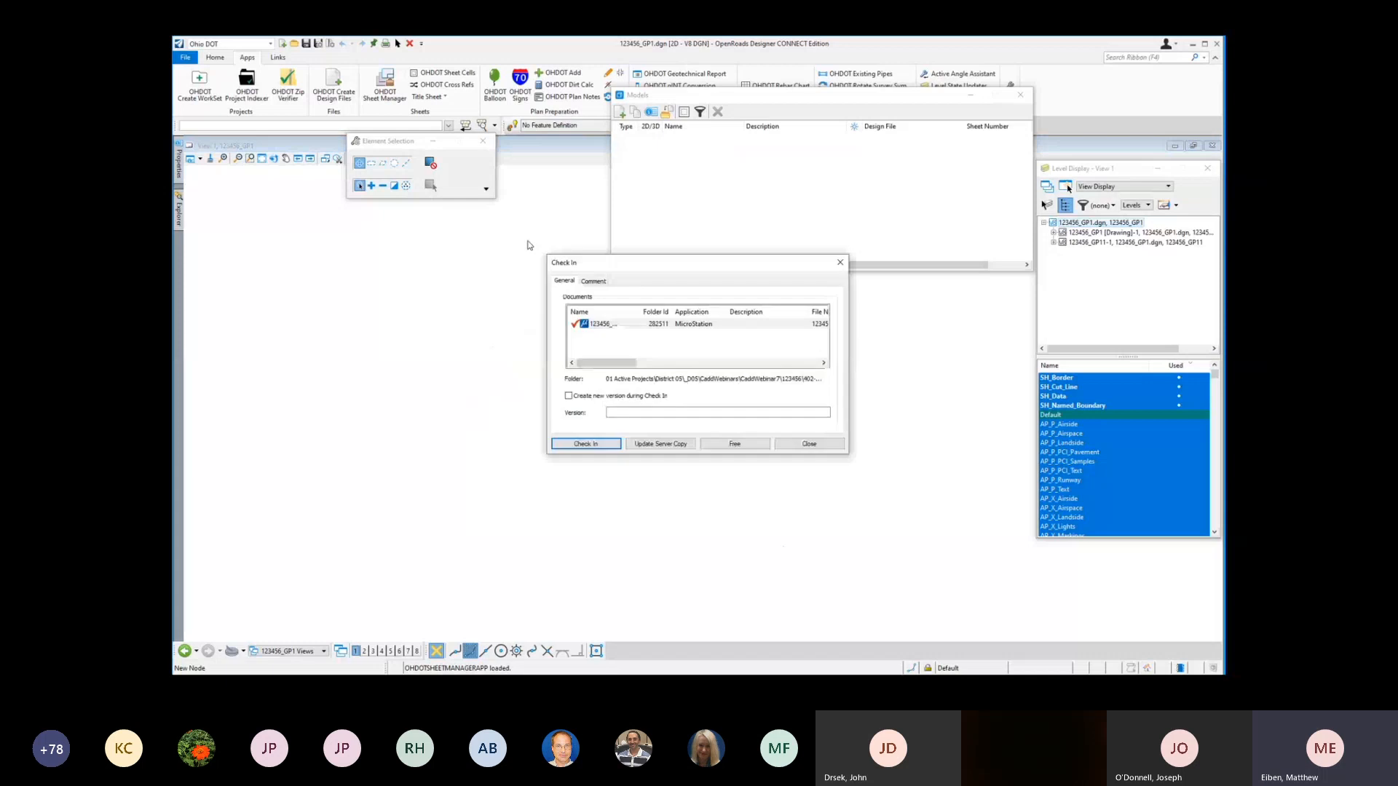
click(810, 445)
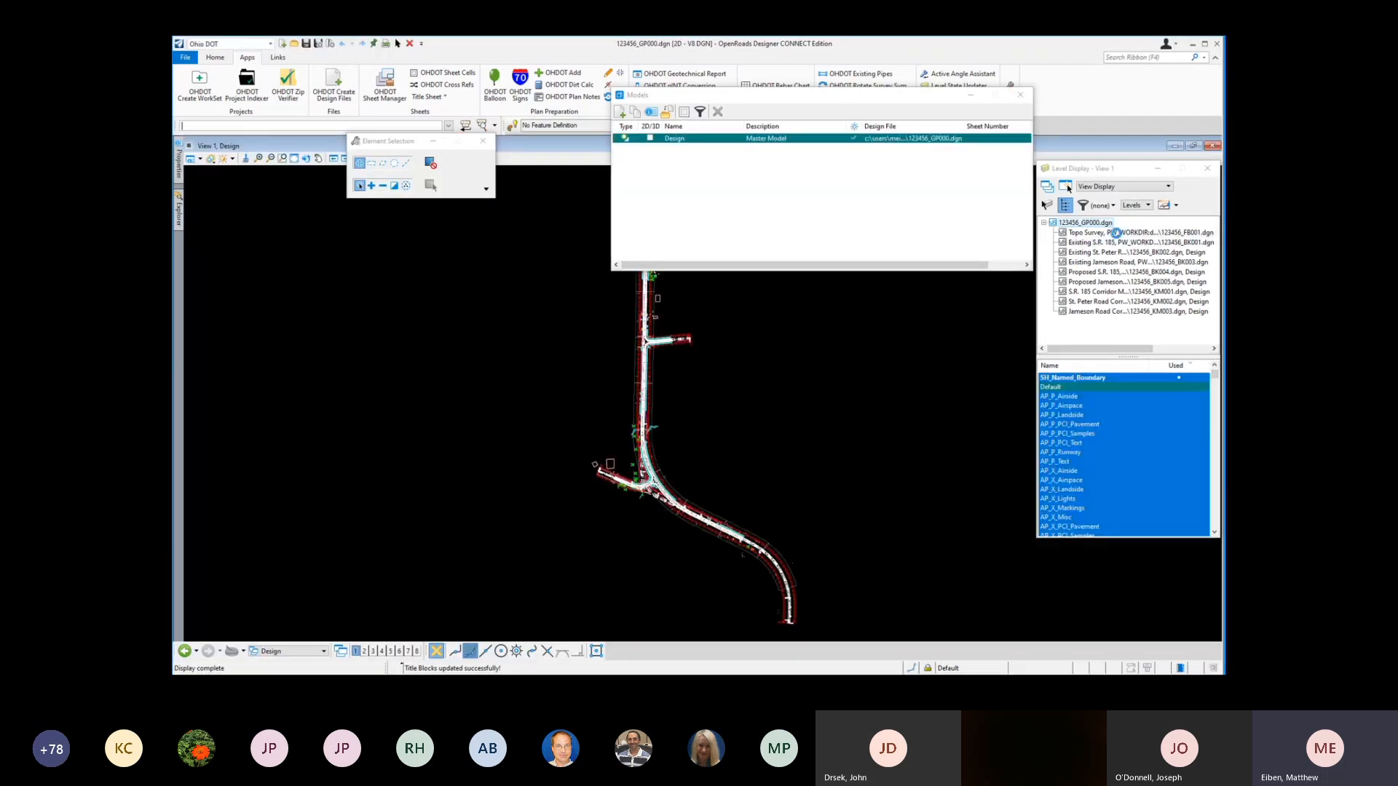
Step: Turn off the vegetation levels from VG_X_Cells to VG_X_Tree_Line_Lt in the Topo Survey reference
scroll(437, 369, down, 3)
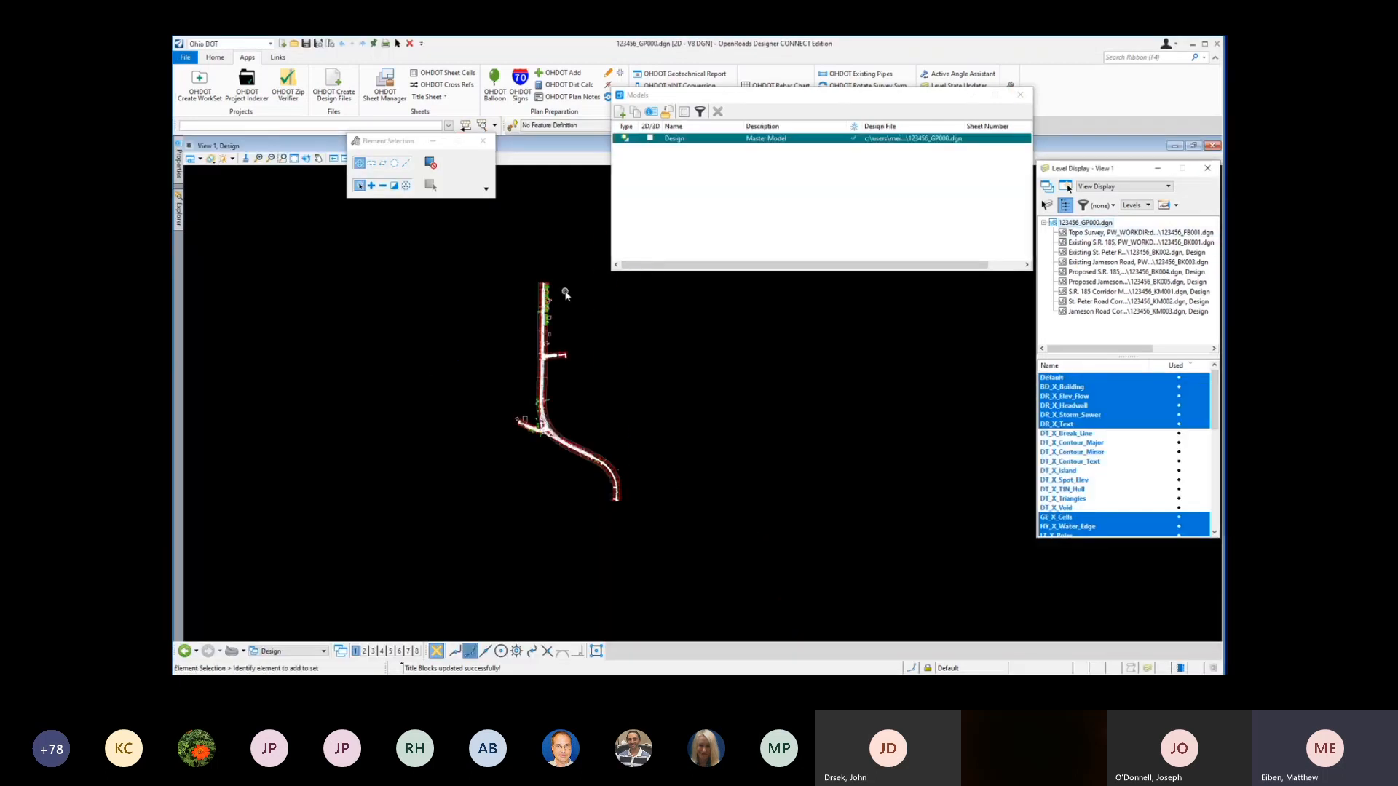
scroll(561, 290, up, 5)
scroll(511, 298, up, 3)
scroll(501, 324, up, 2)
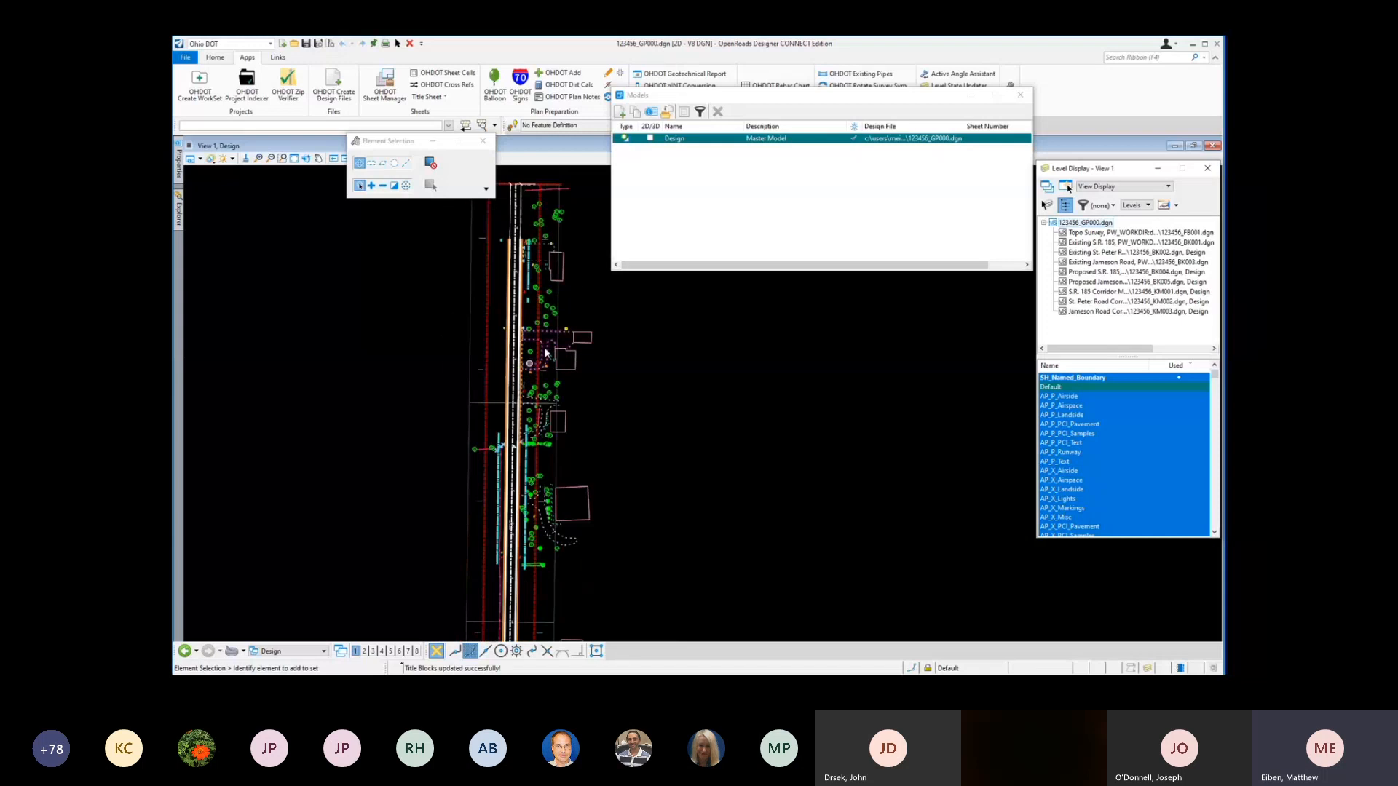
scroll(502, 324, up, 1)
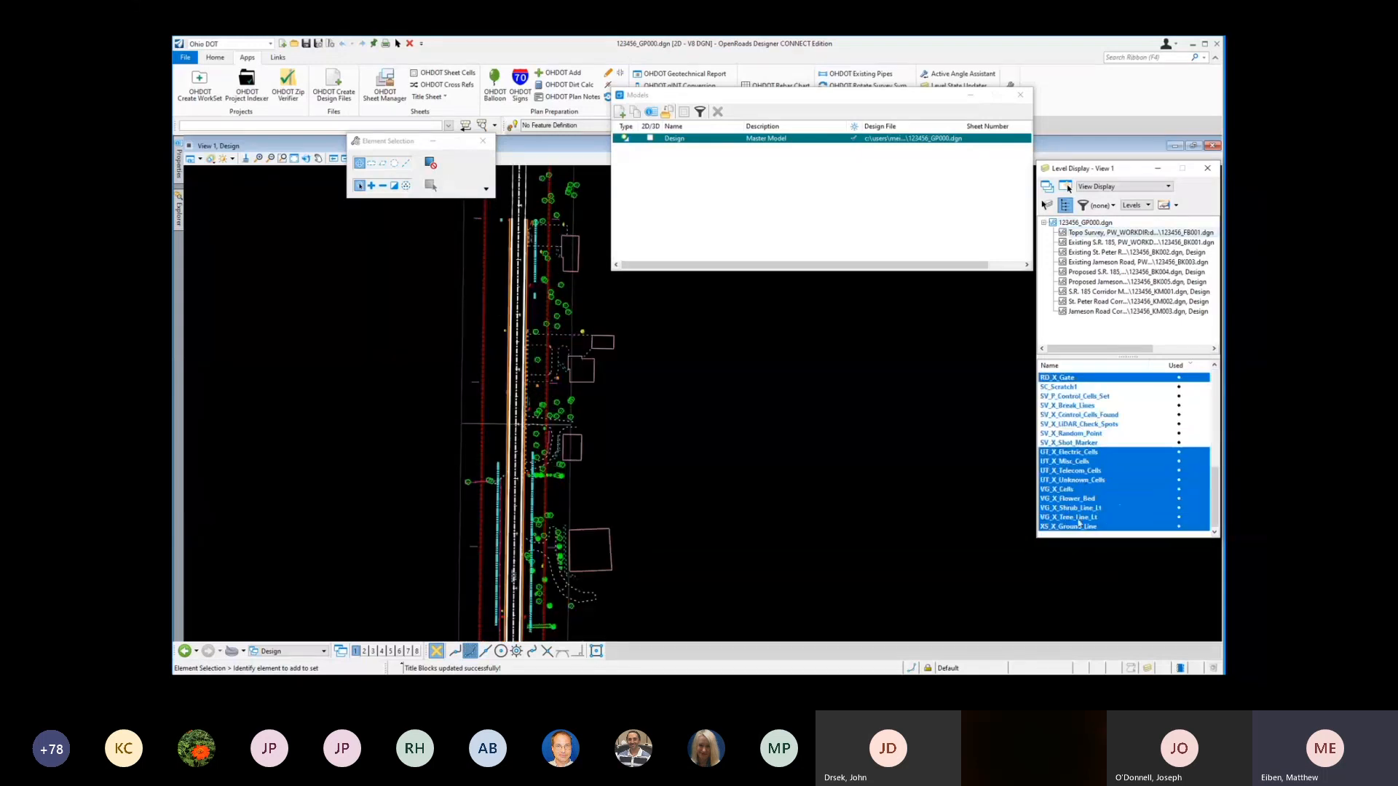
drag(1066, 490, 1067, 517)
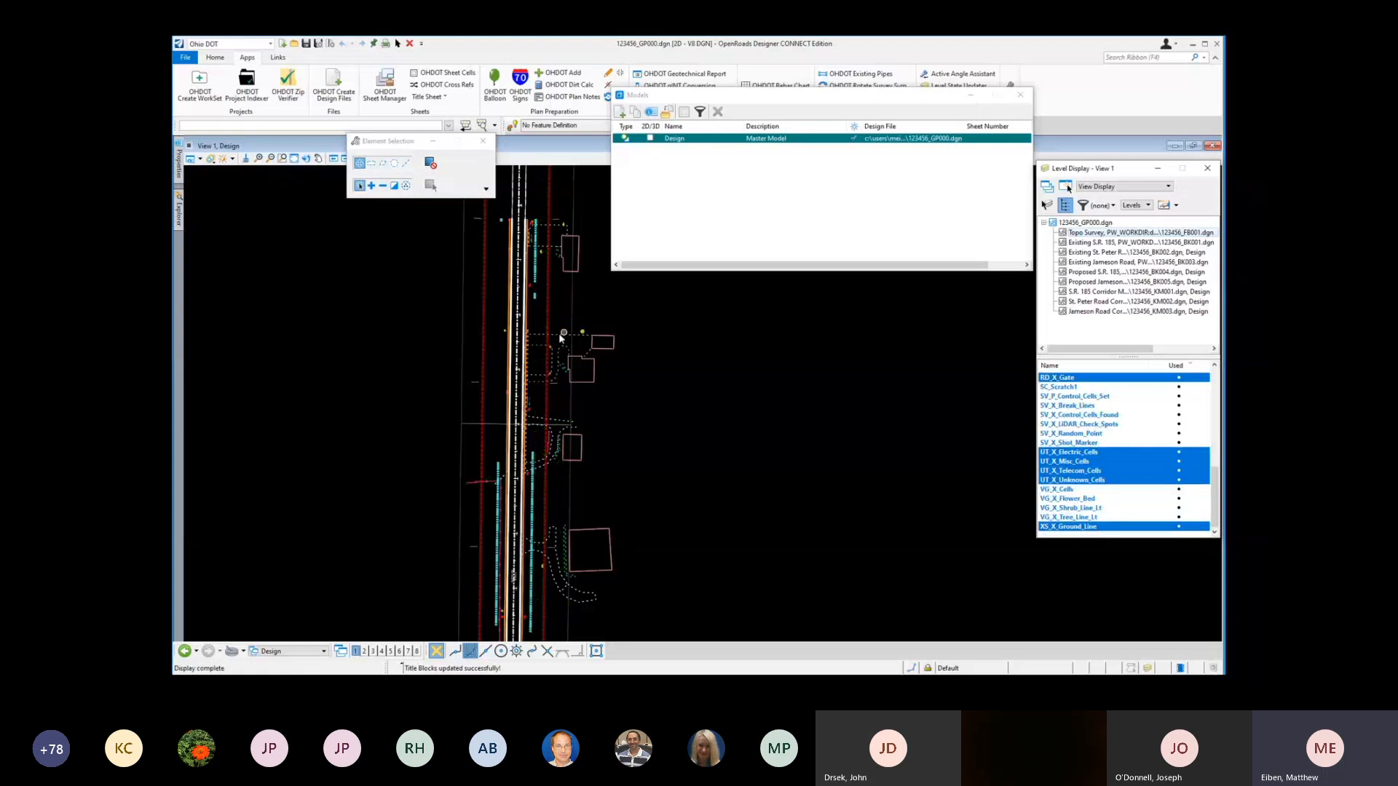
Step: Turn off levels CM_Corridor_Conceptual to CM_Corridor_Range_Design in the S.R. 185, St. Peter Road and Jameson Road corridor references, and save the settings
drag(1099, 292, 1099, 311)
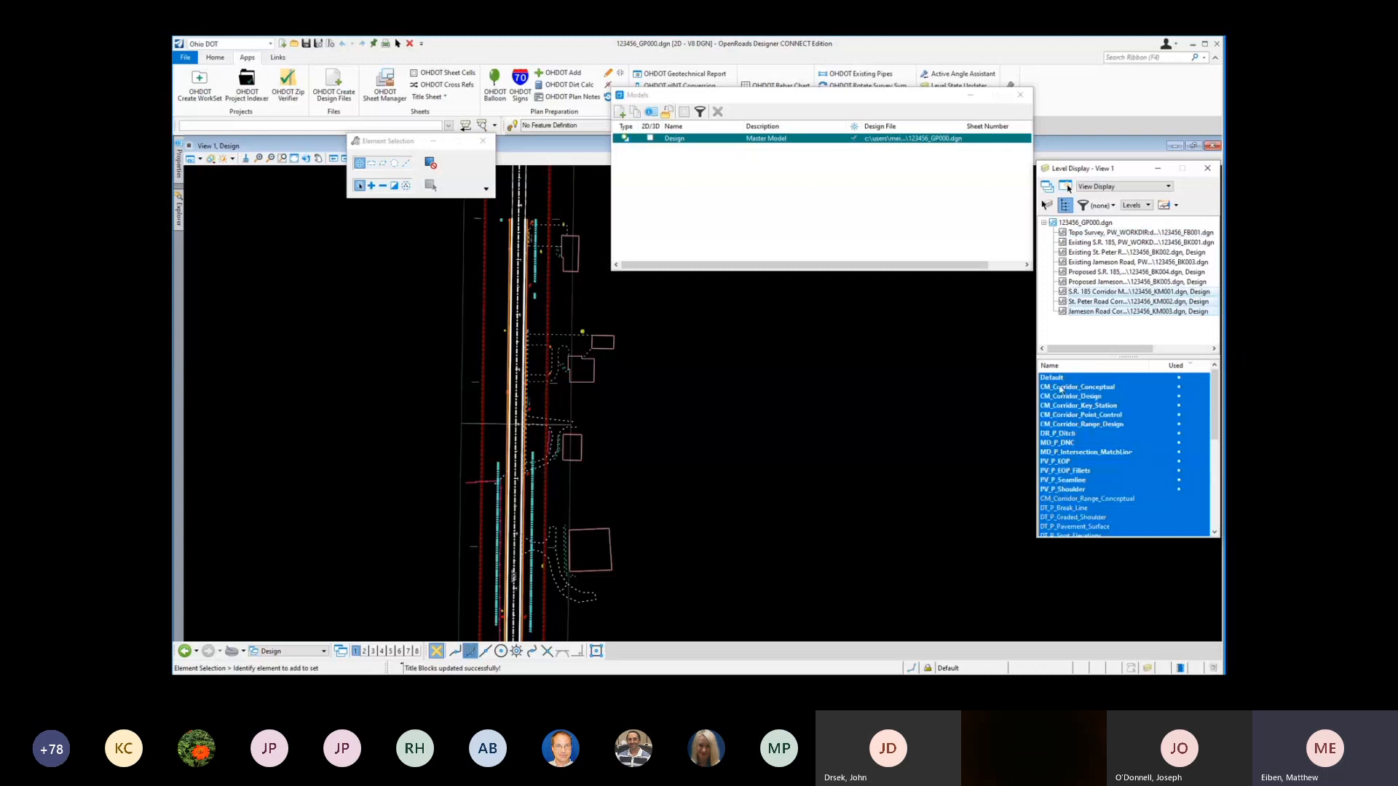
drag(1061, 388, 1063, 424)
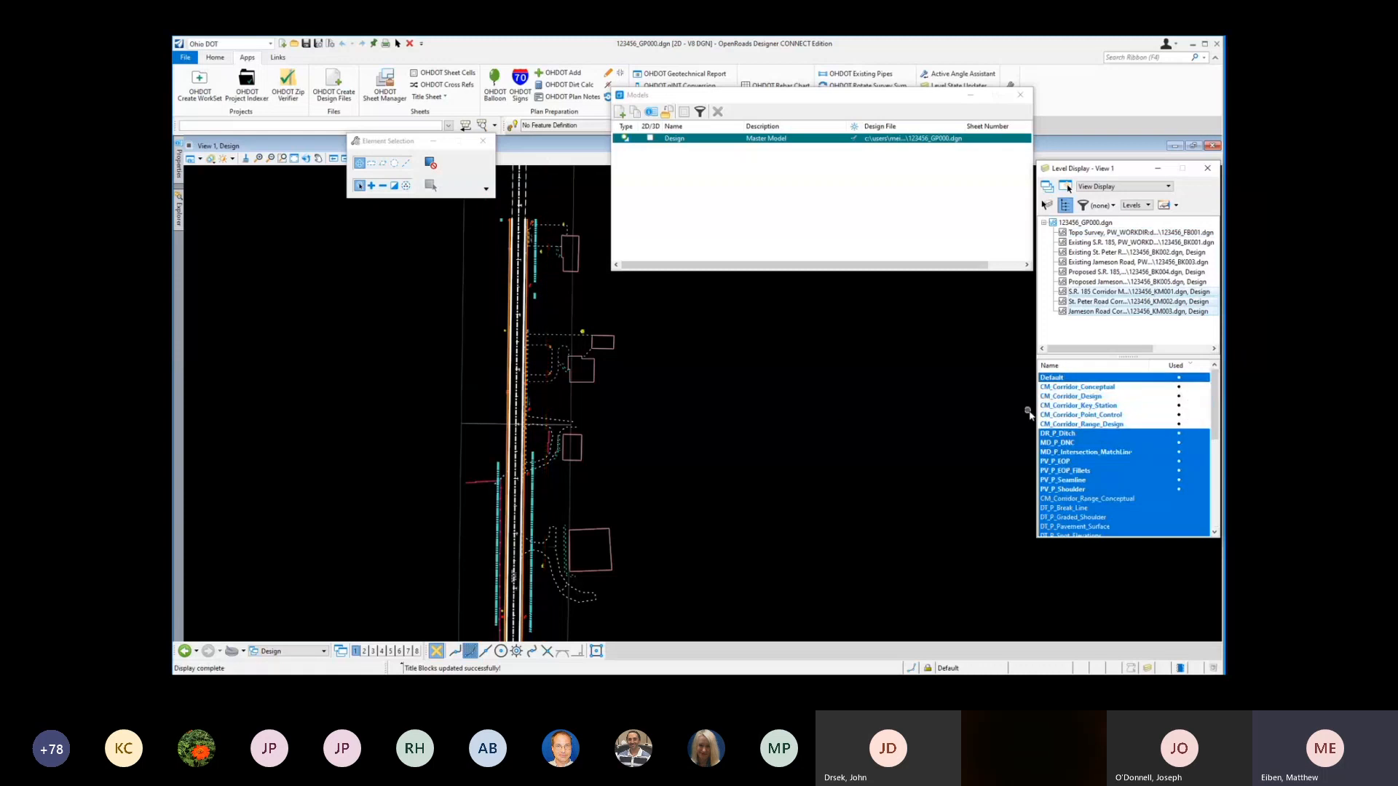
click(318, 45)
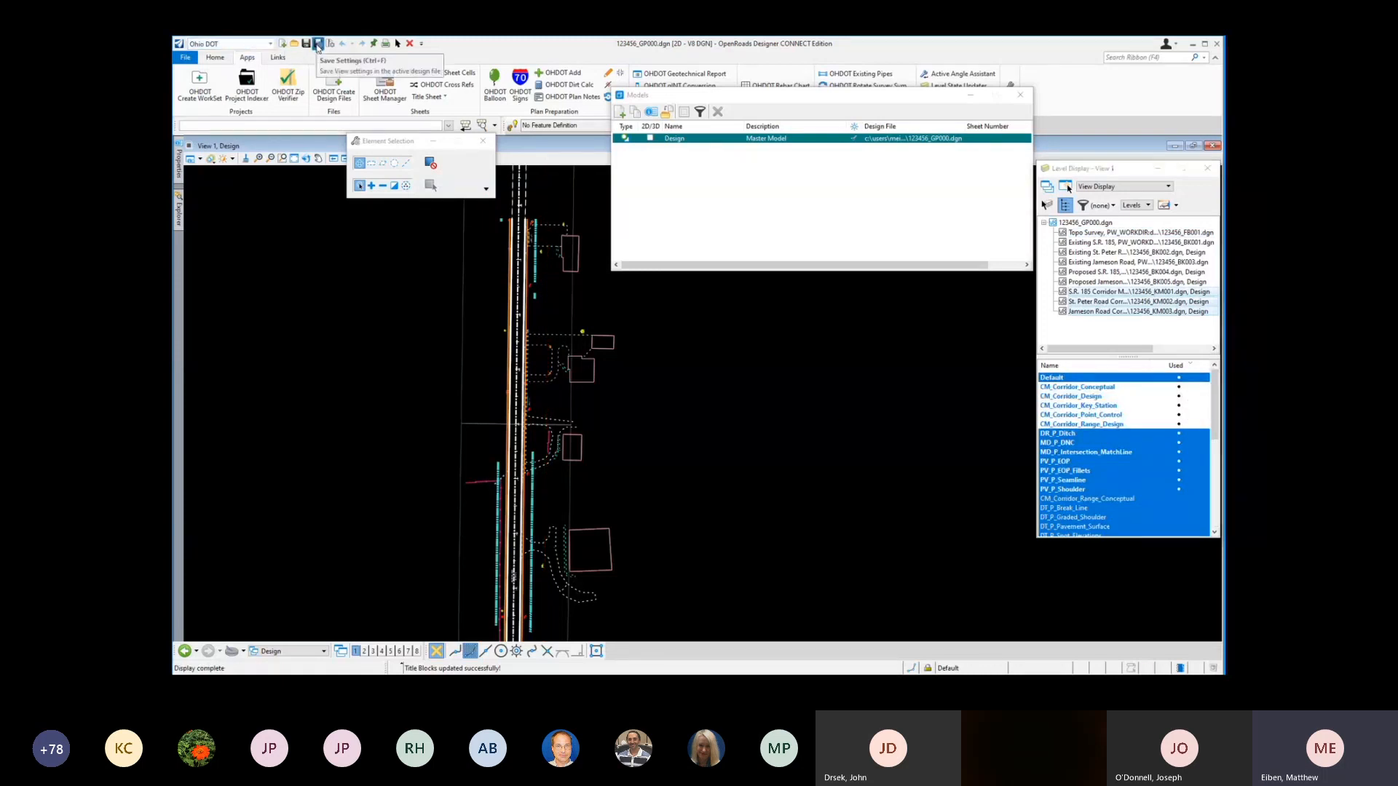
Step: Reopen 123456_GP1.dgn without checking in the current file and examine the plan and profile sheet for the level changes
click(185, 59)
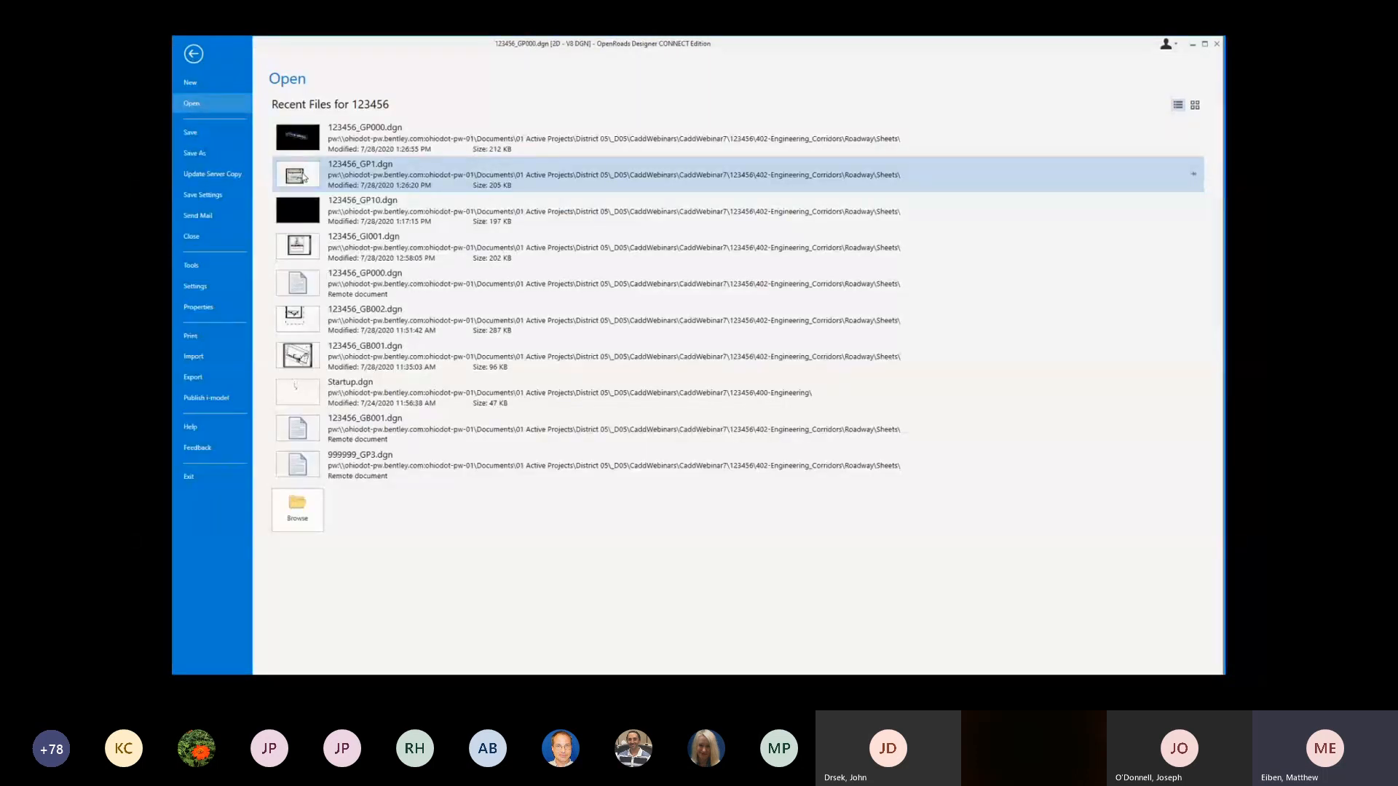
click(304, 177)
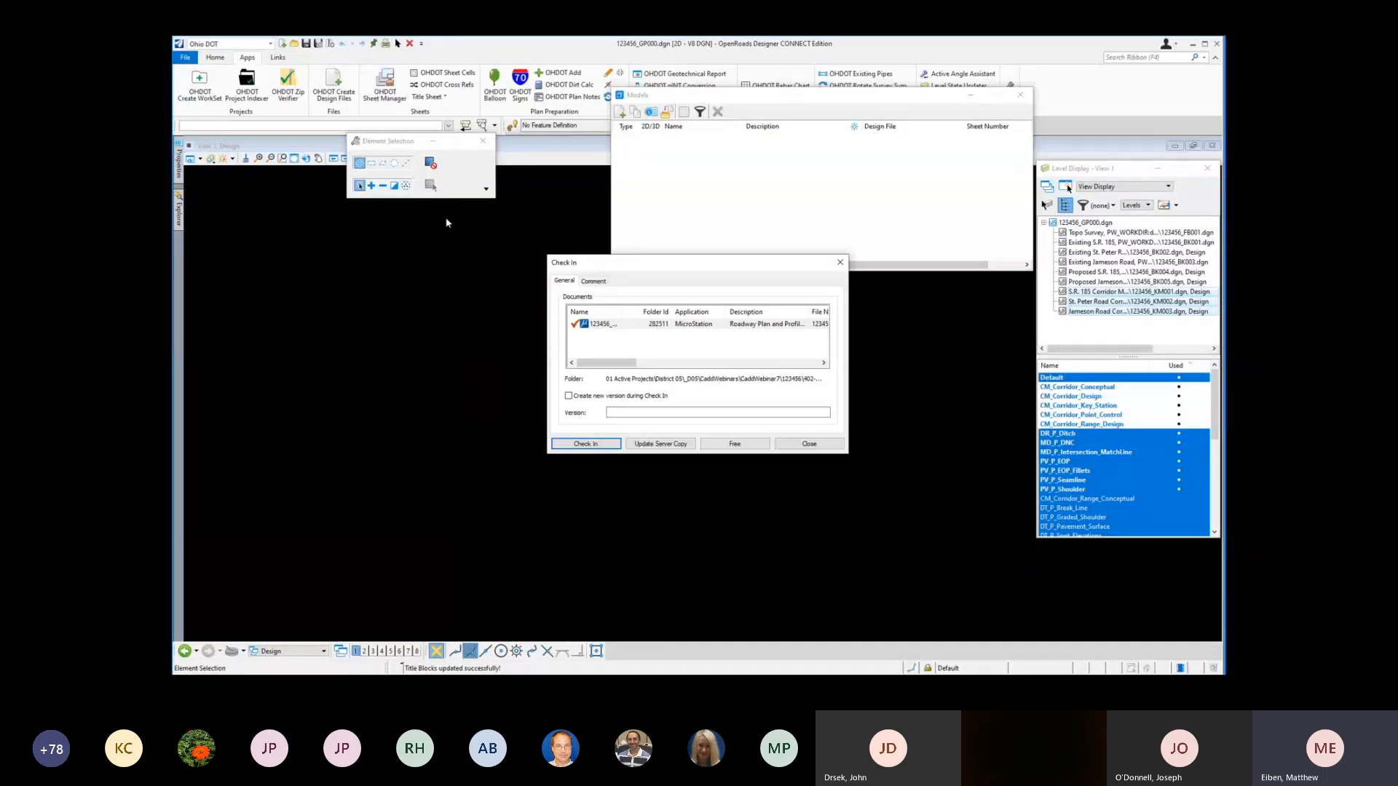
click(786, 446)
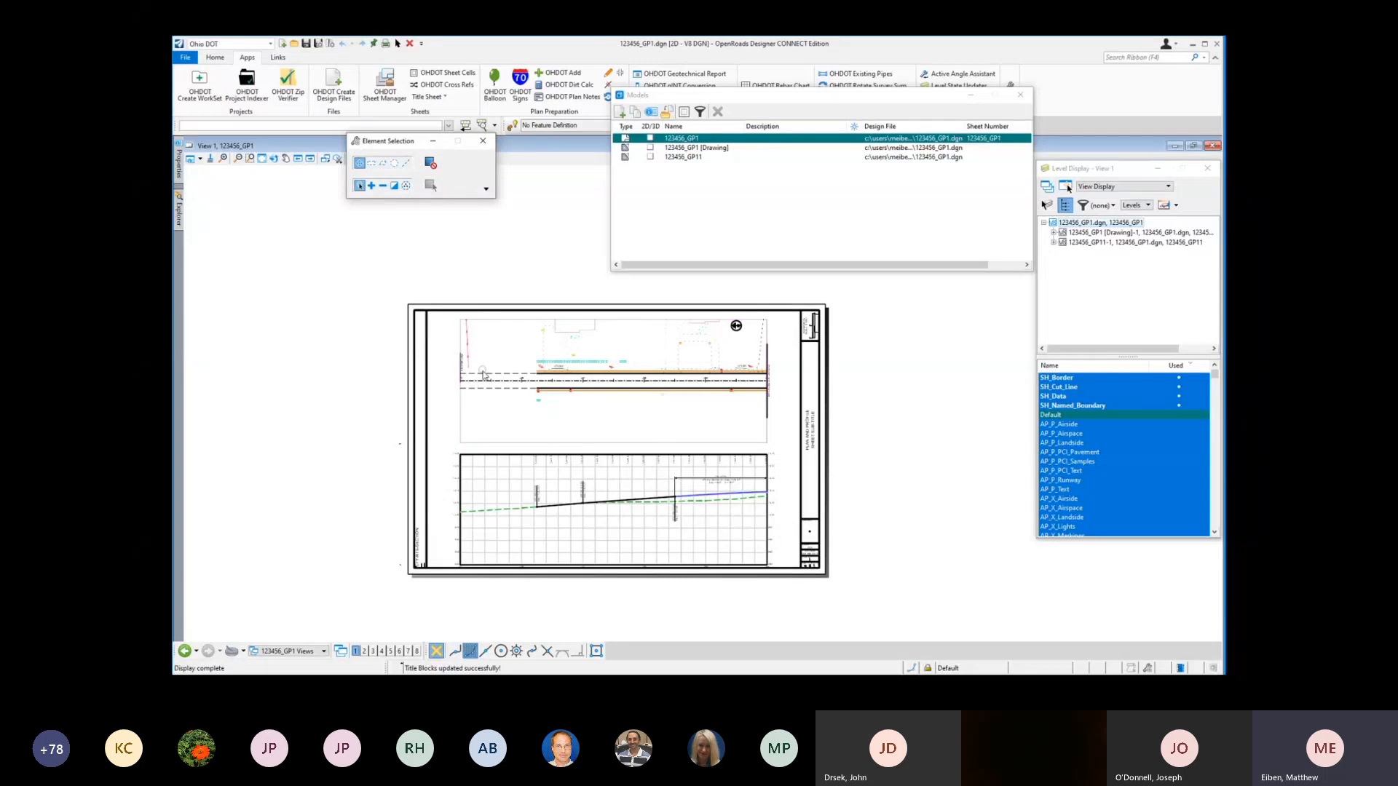
mouse_move(484, 375)
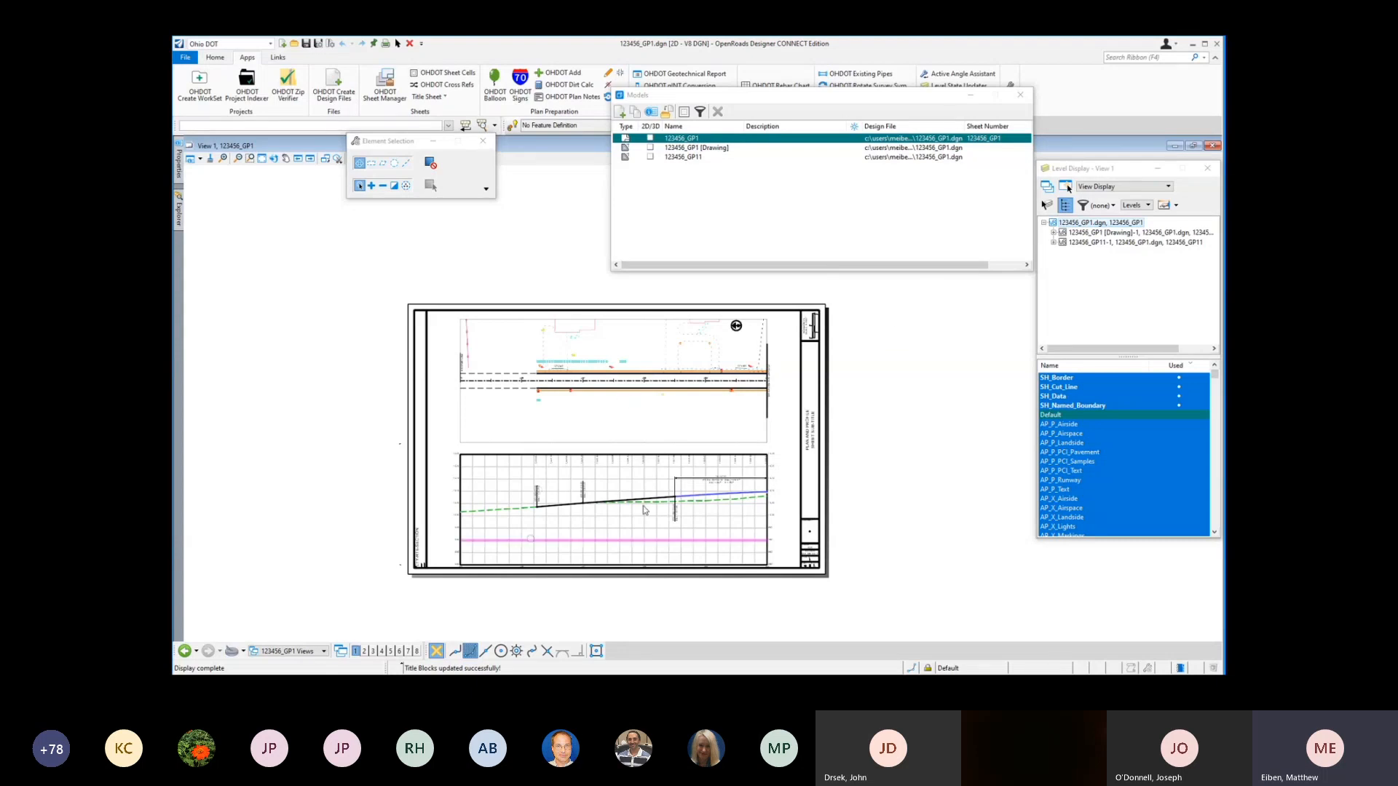
Step: Close OpenRoads Designer and the exported sheet spreadsheet to return to ProjectWise Explorer
click(1216, 46)
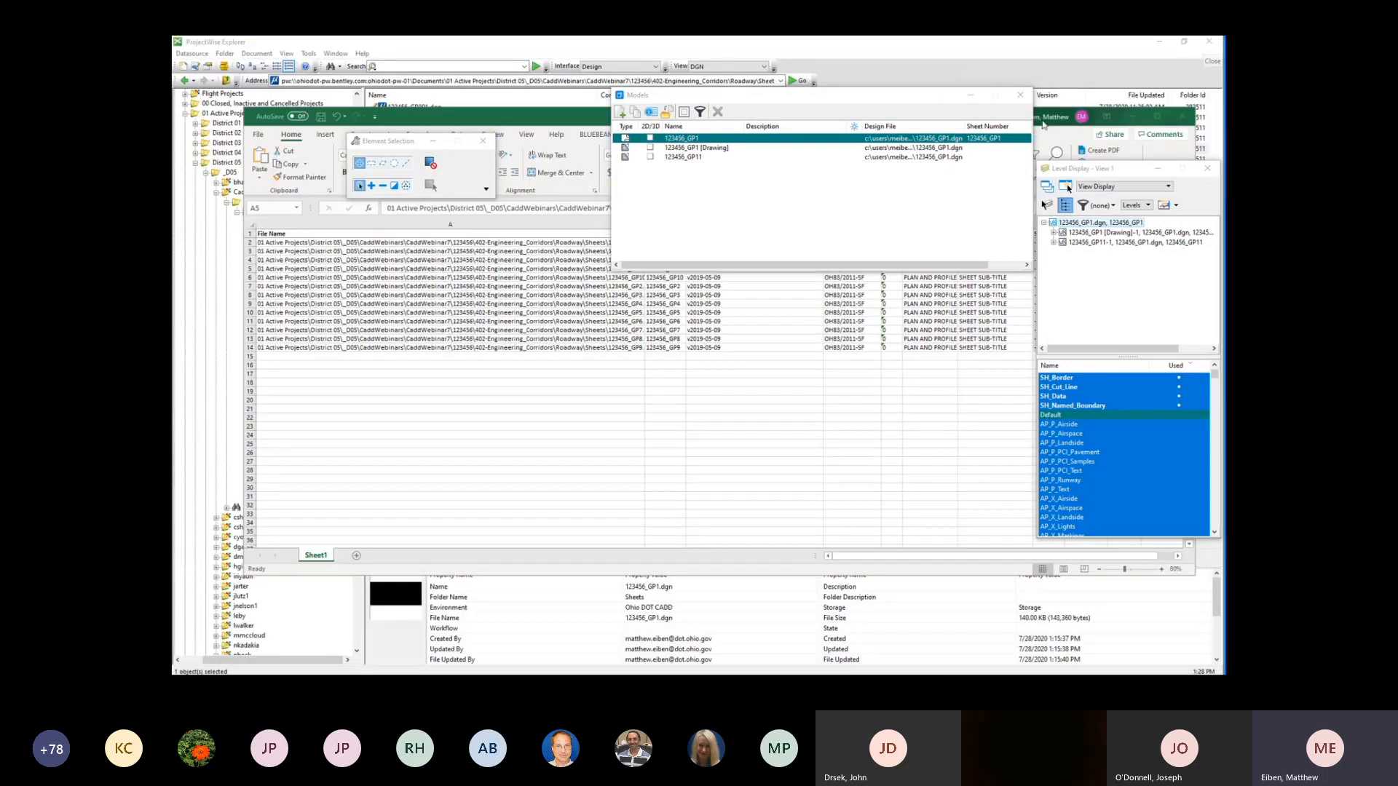
click(1183, 117)
click(697, 374)
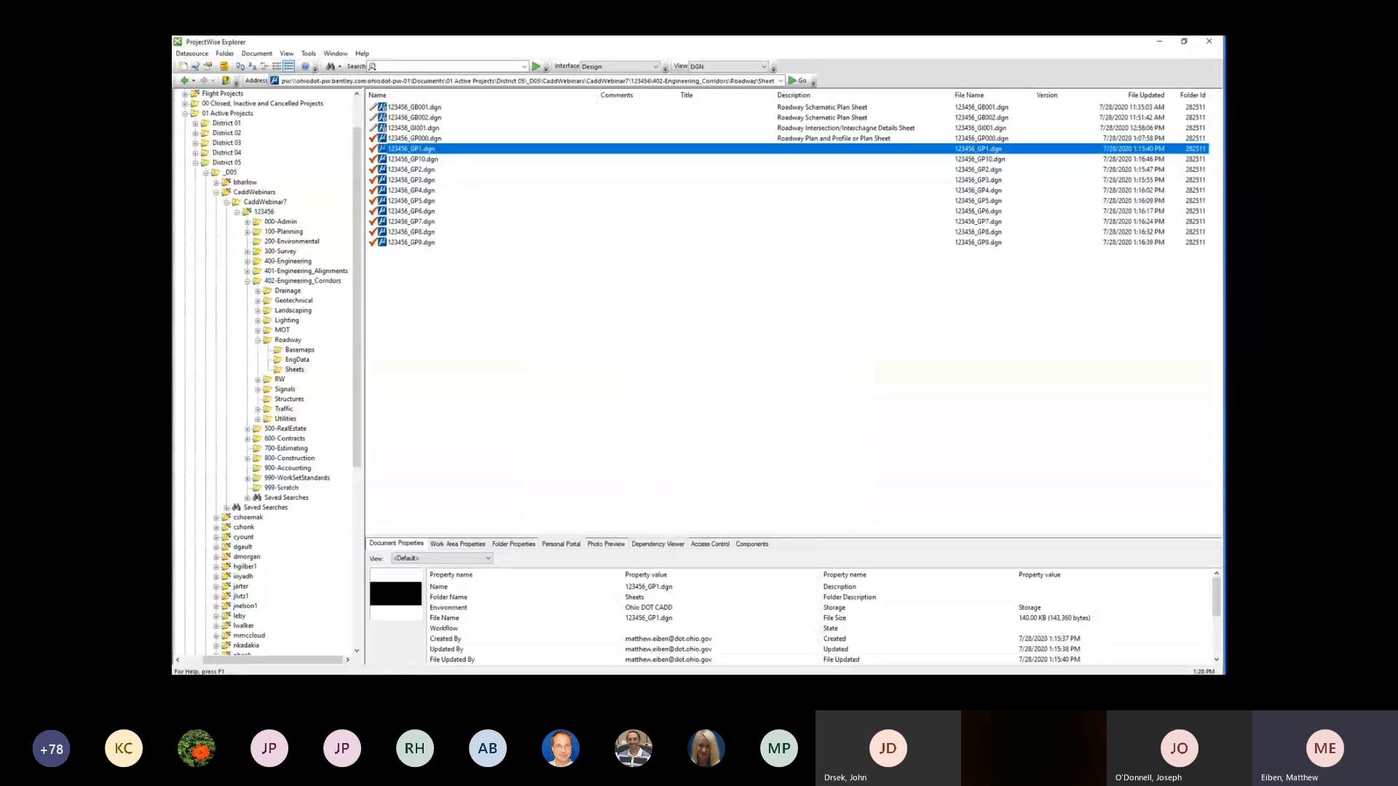
Step: Open and enlarge the Local Document Organizer, cancel the ProjectWise log-in and close the OpenRoads Designer start page
mouse_move(494, 599)
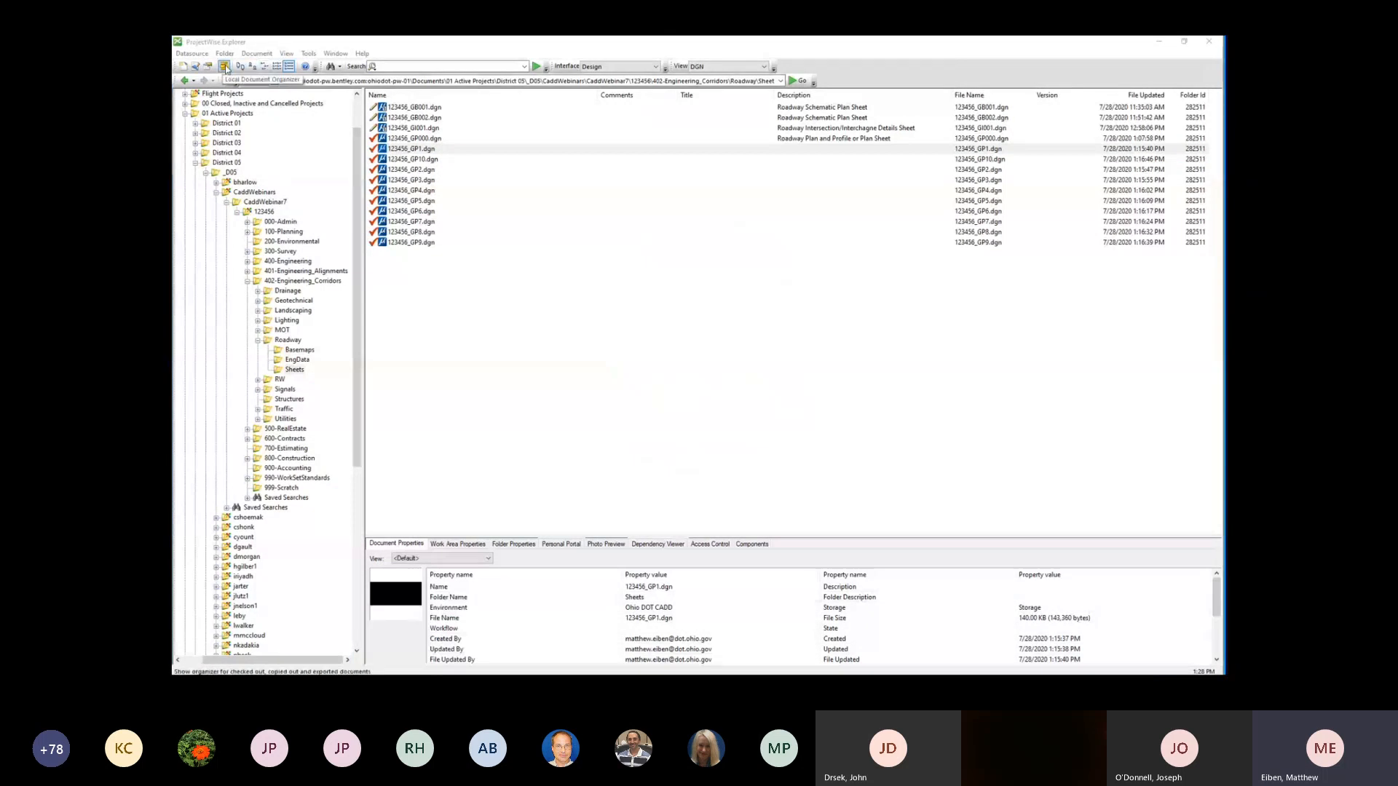
click(226, 68)
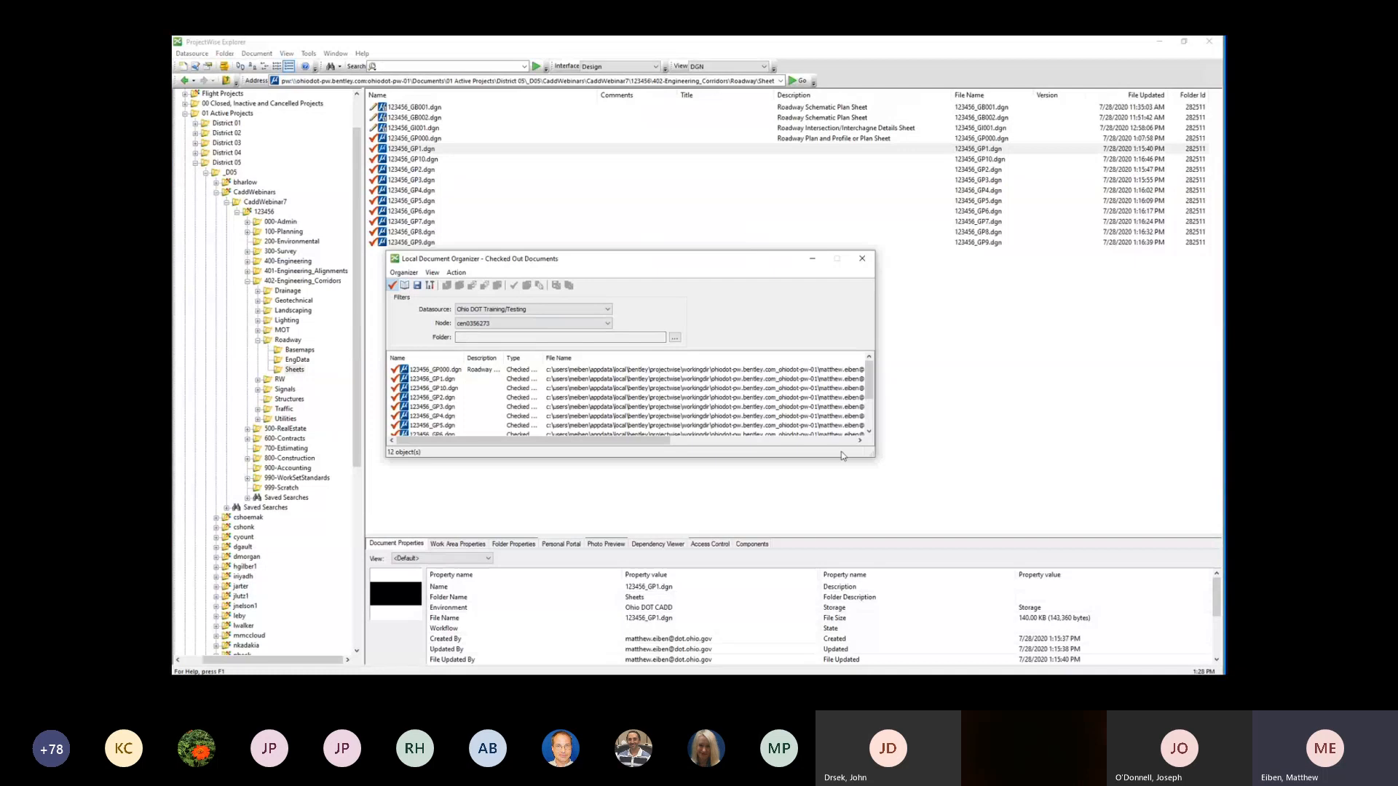
drag(829, 457, 828, 562)
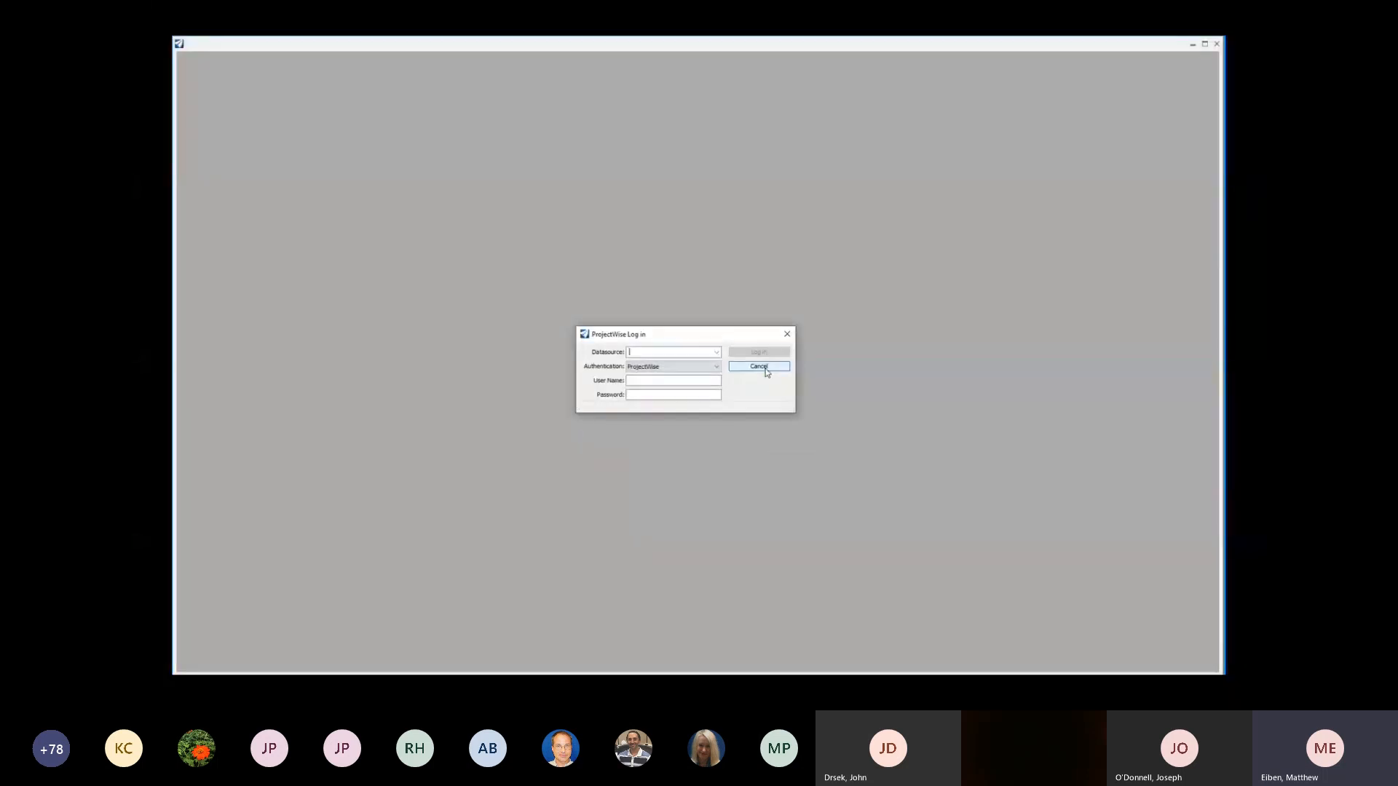
click(765, 369)
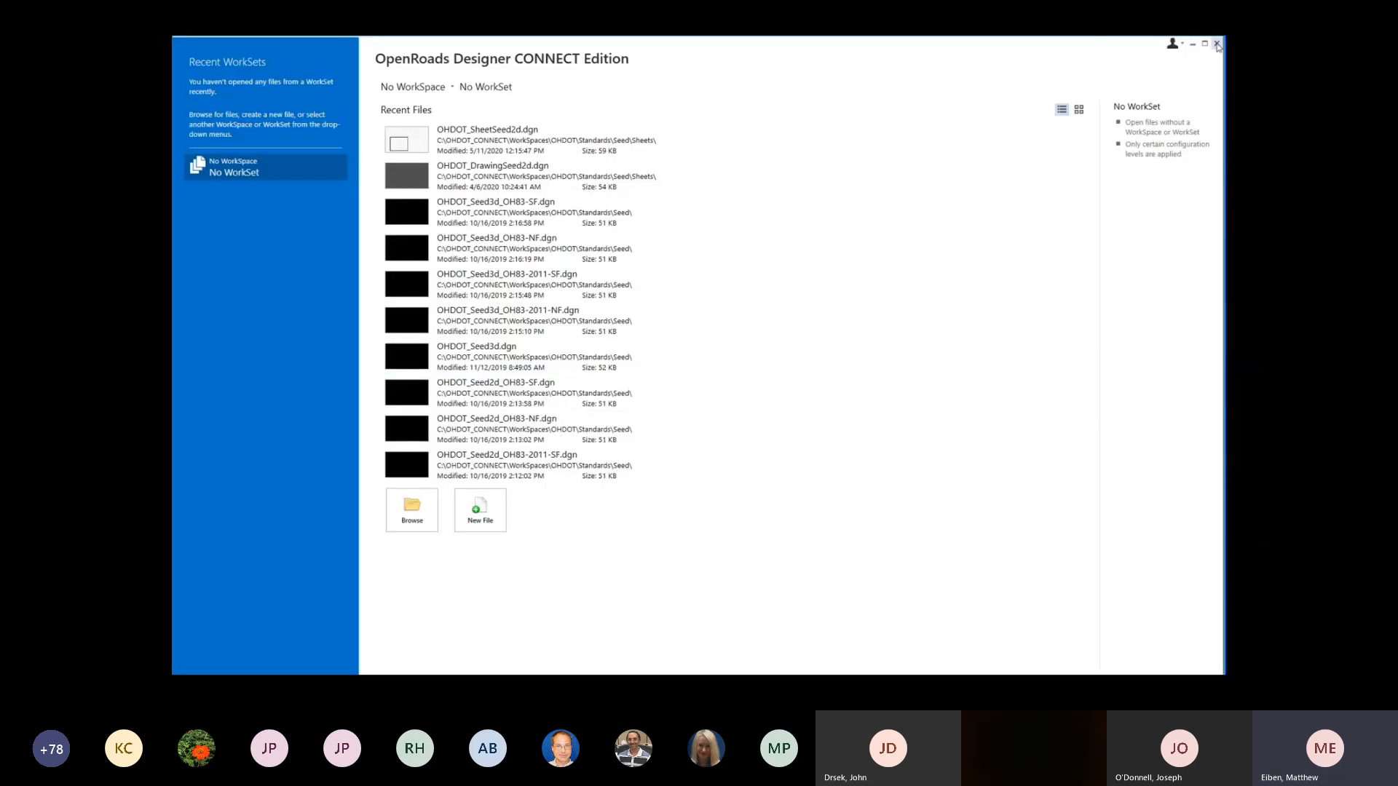
click(1217, 44)
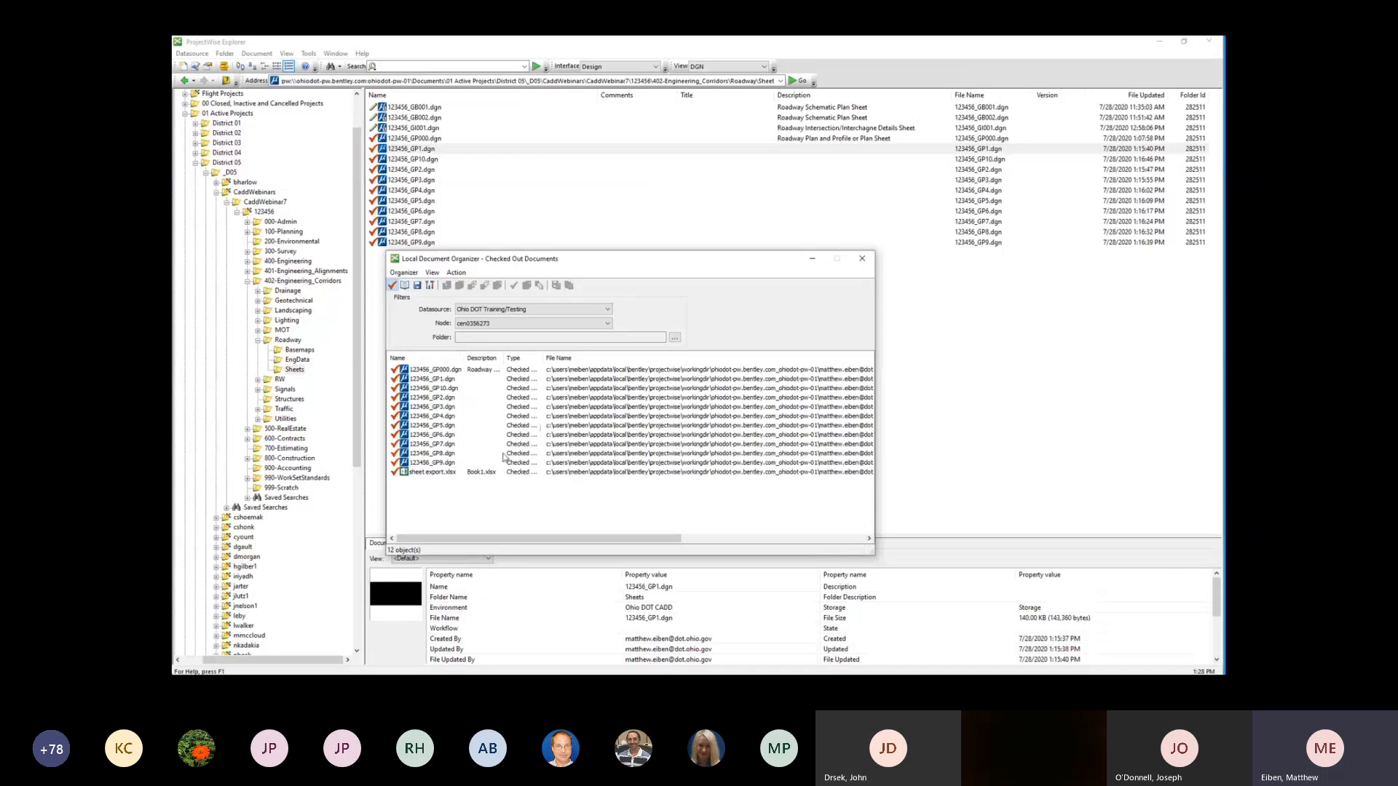
Step: Check in all the files listed in the Local Document Organizer without a comment, including the open sheet export.xlsx, and close the organizer
click(442, 370)
shift+click(440, 473)
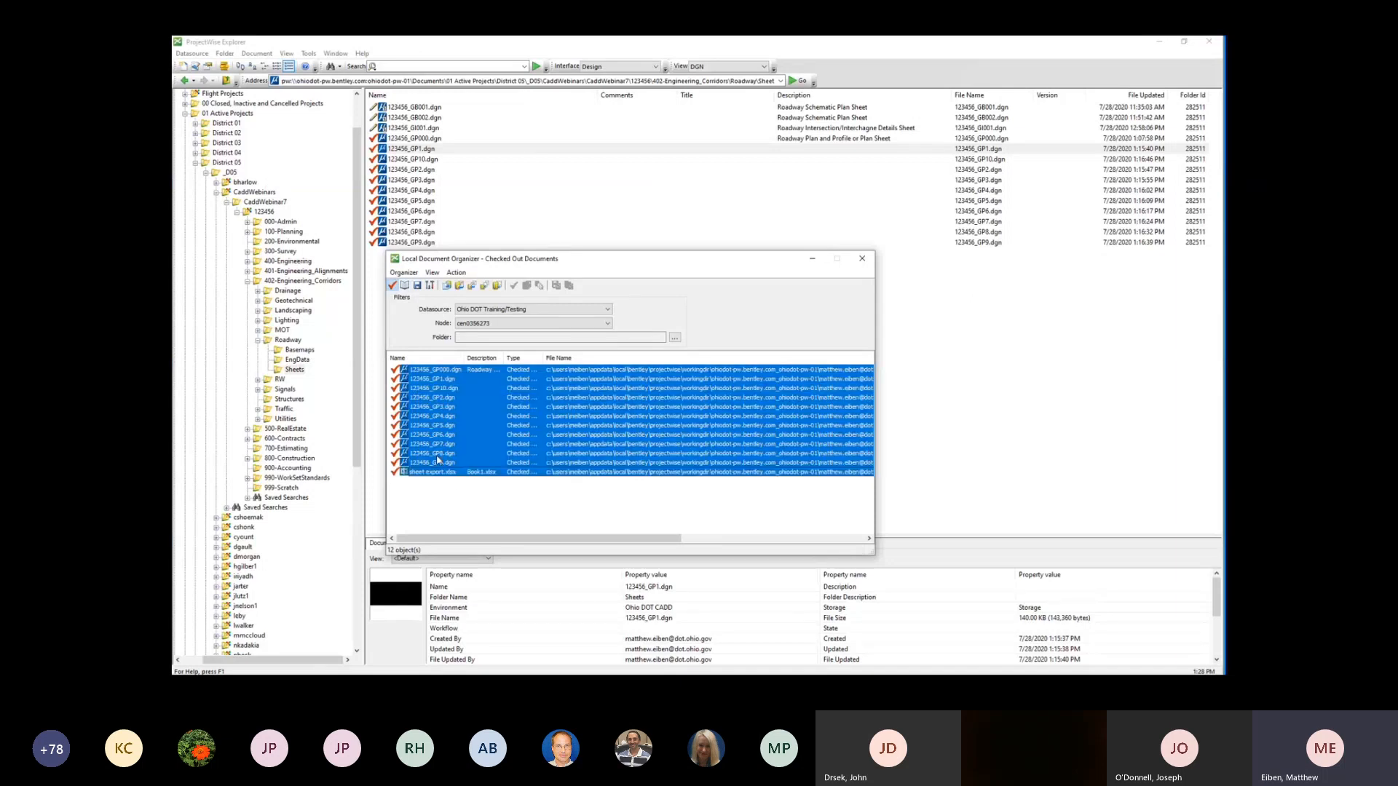
right_click(438, 418)
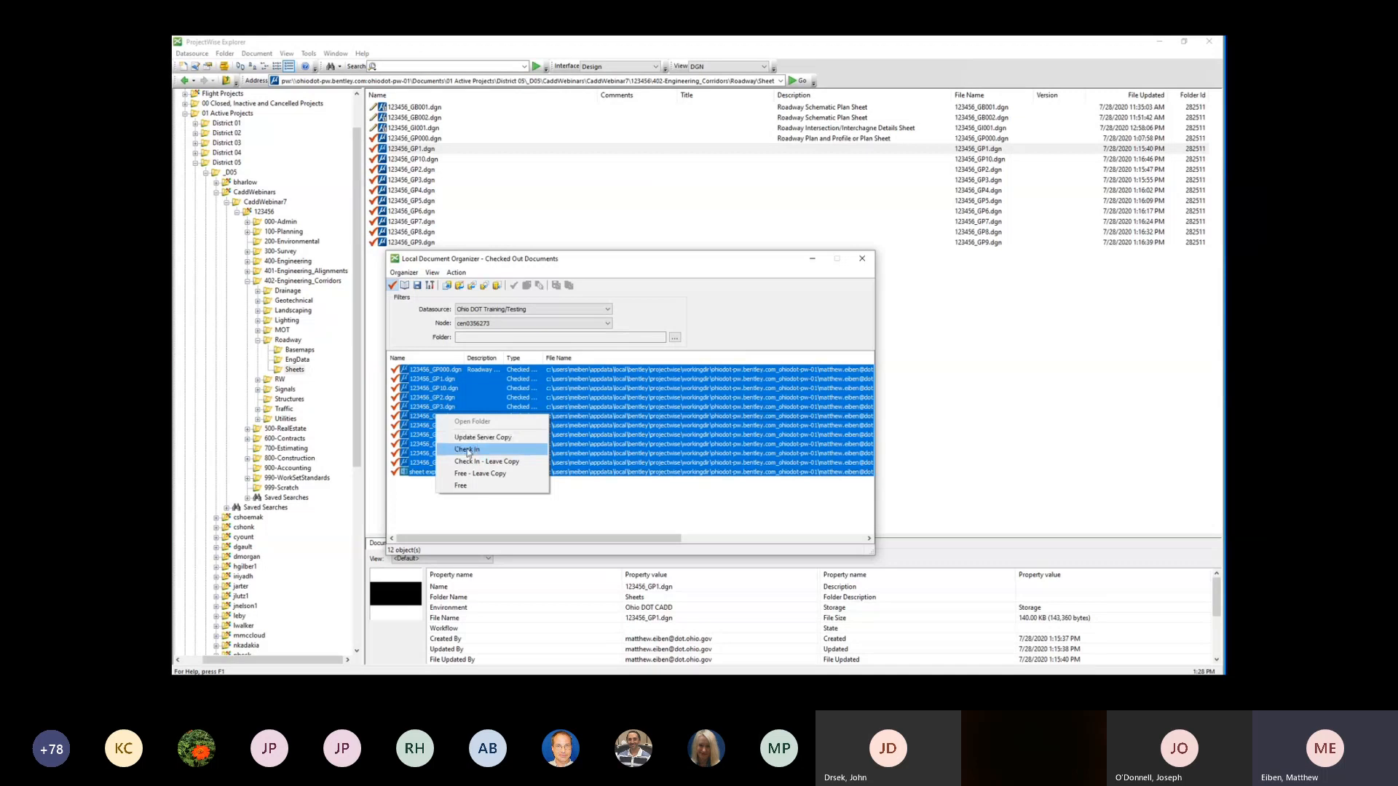
click(469, 451)
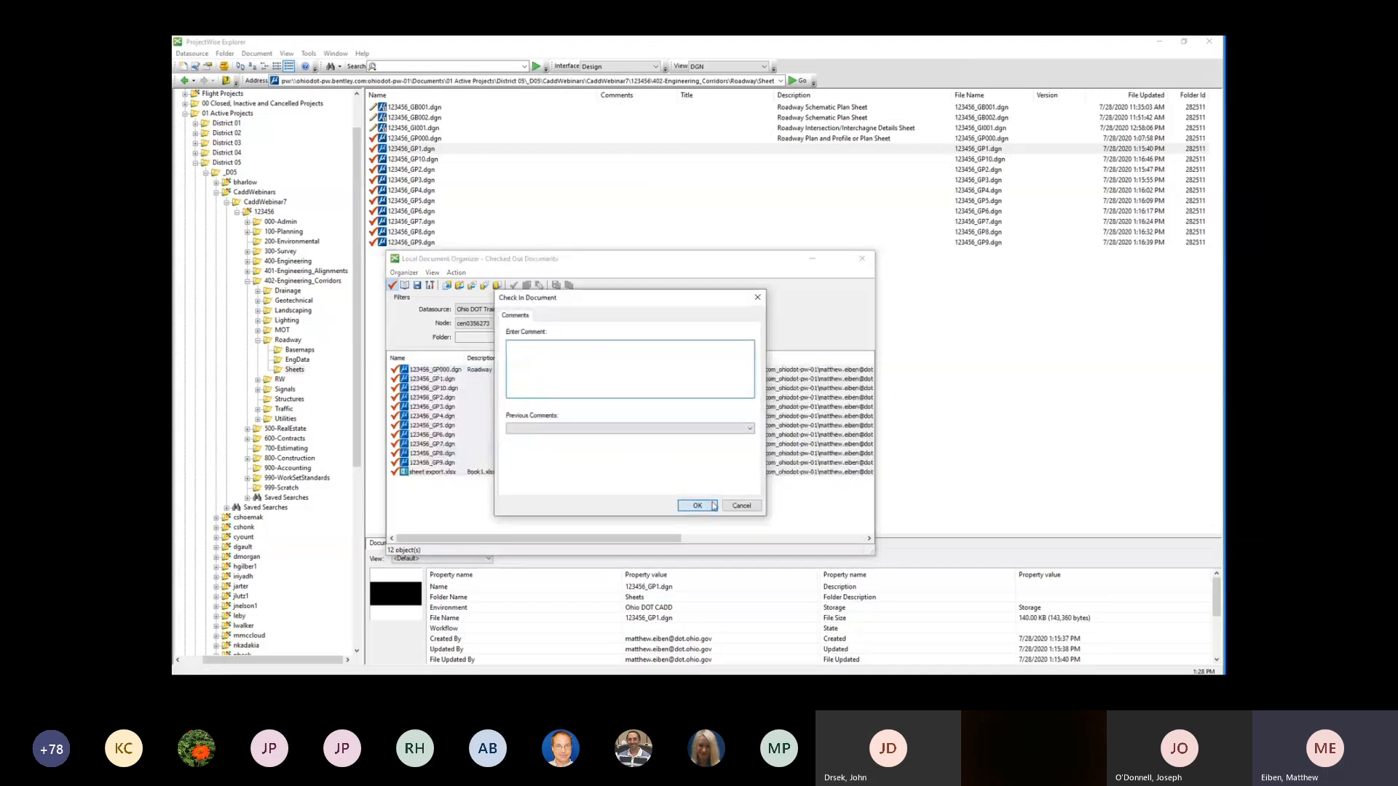
click(697, 505)
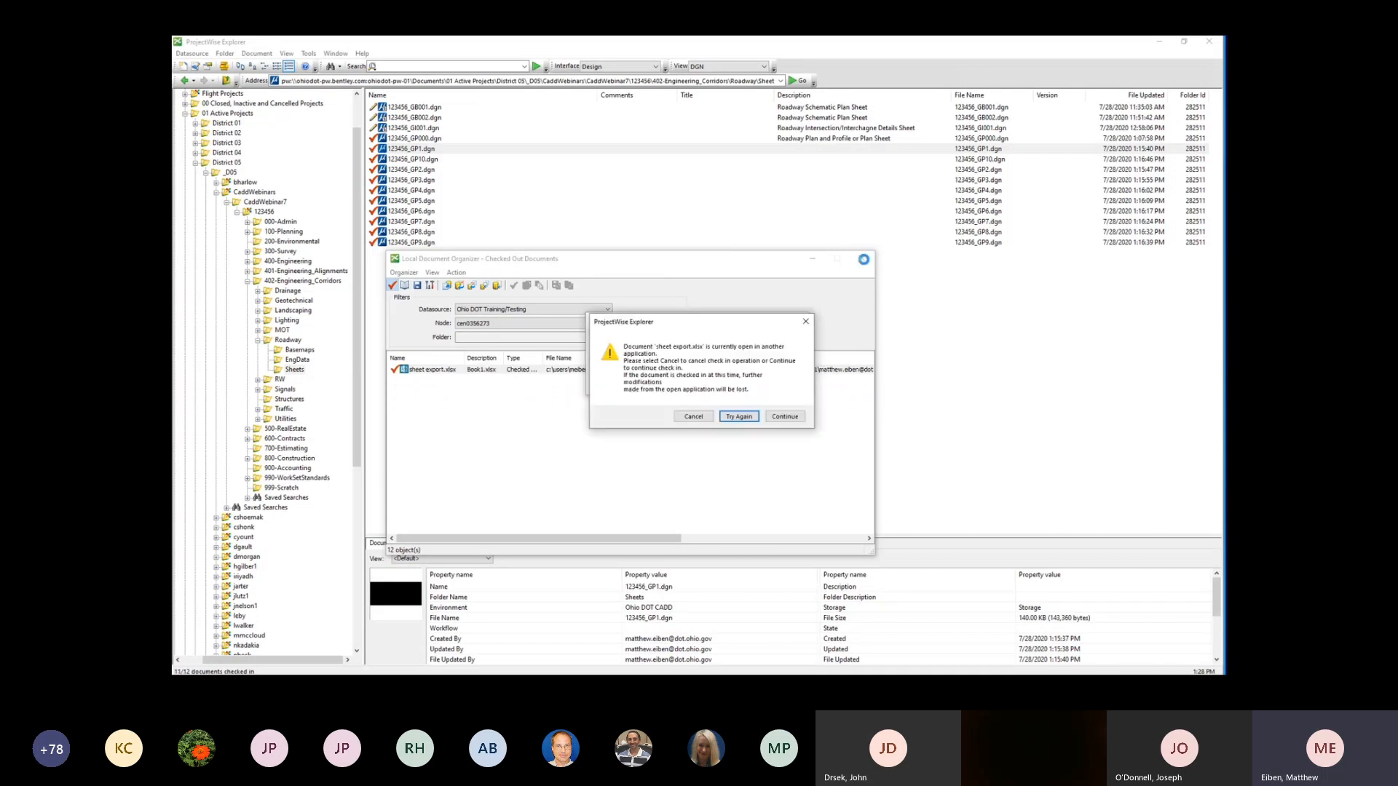
click(784, 416)
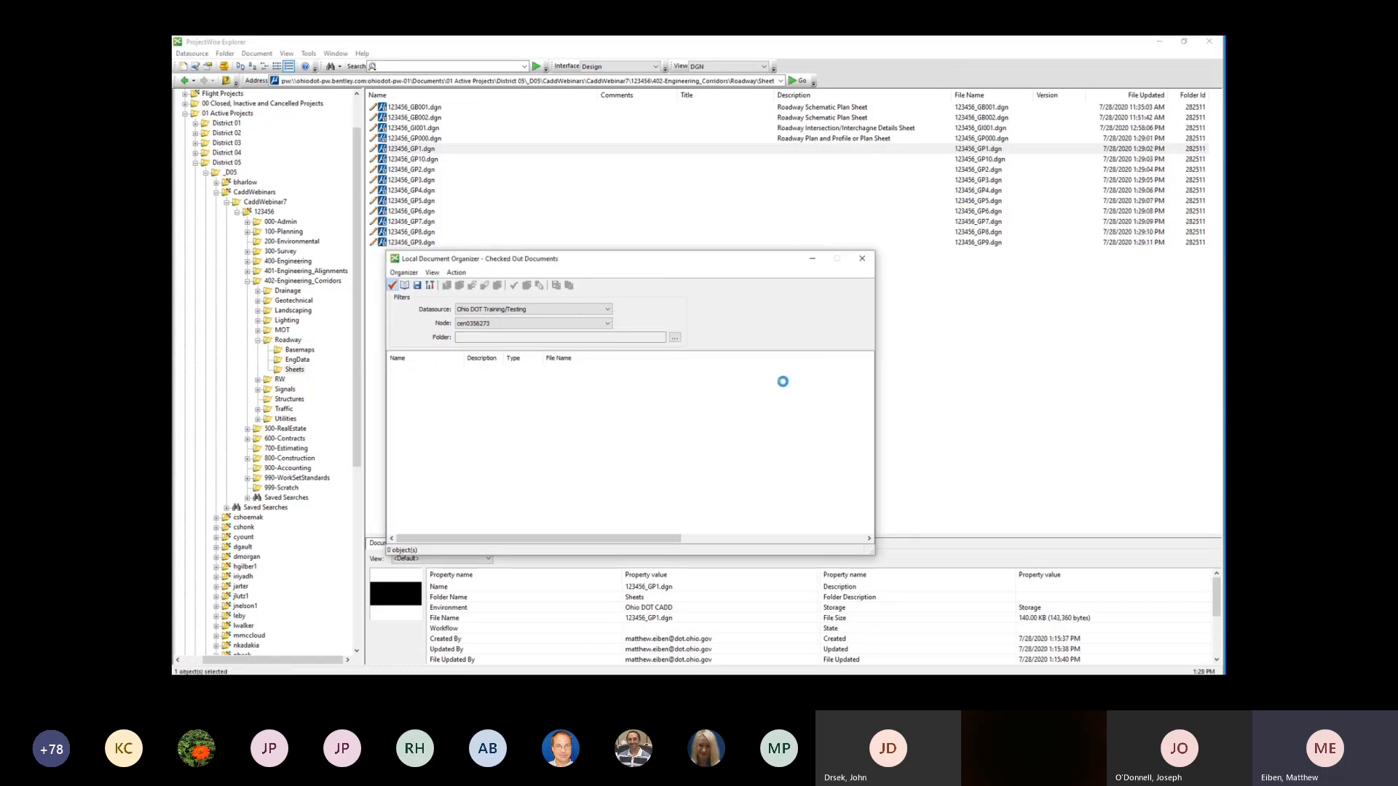
click(863, 258)
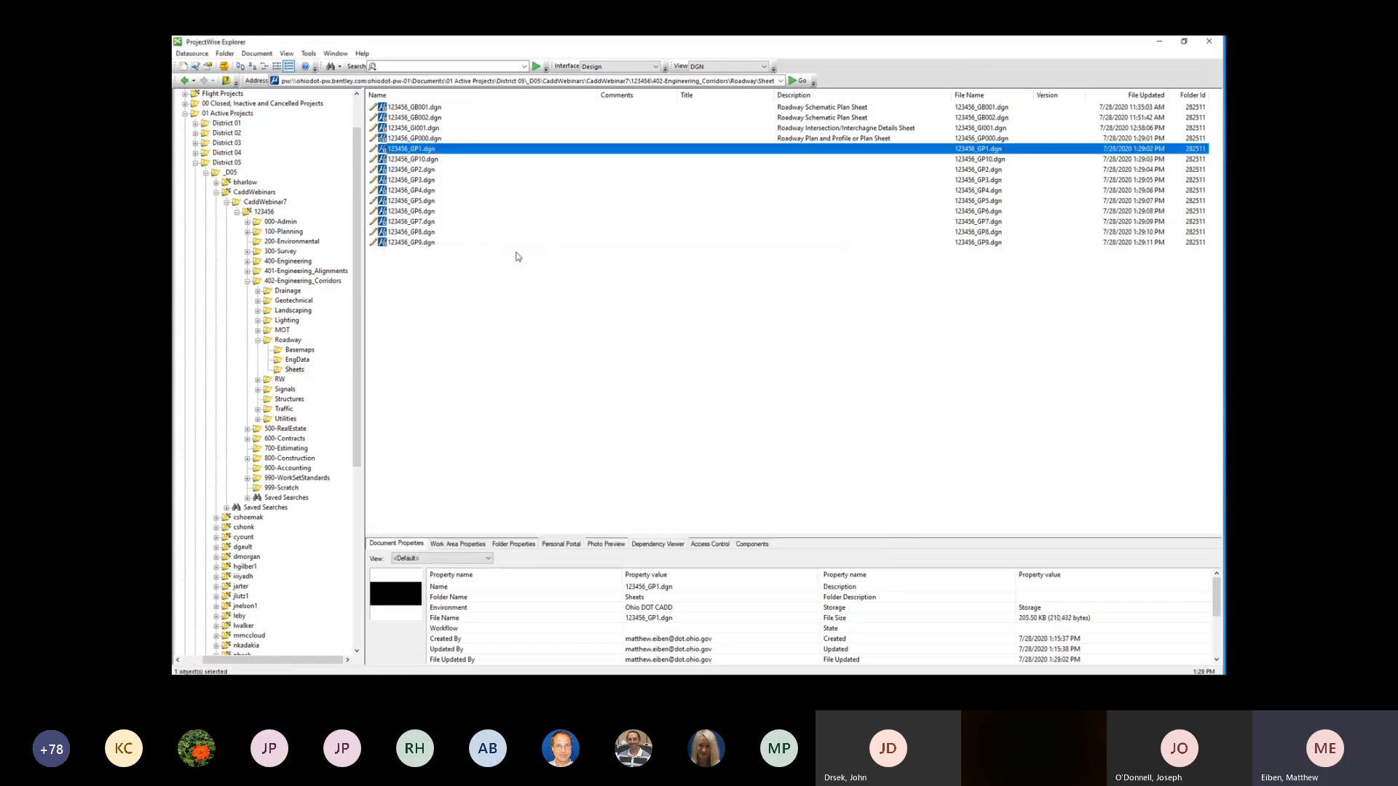
right_click(422, 154)
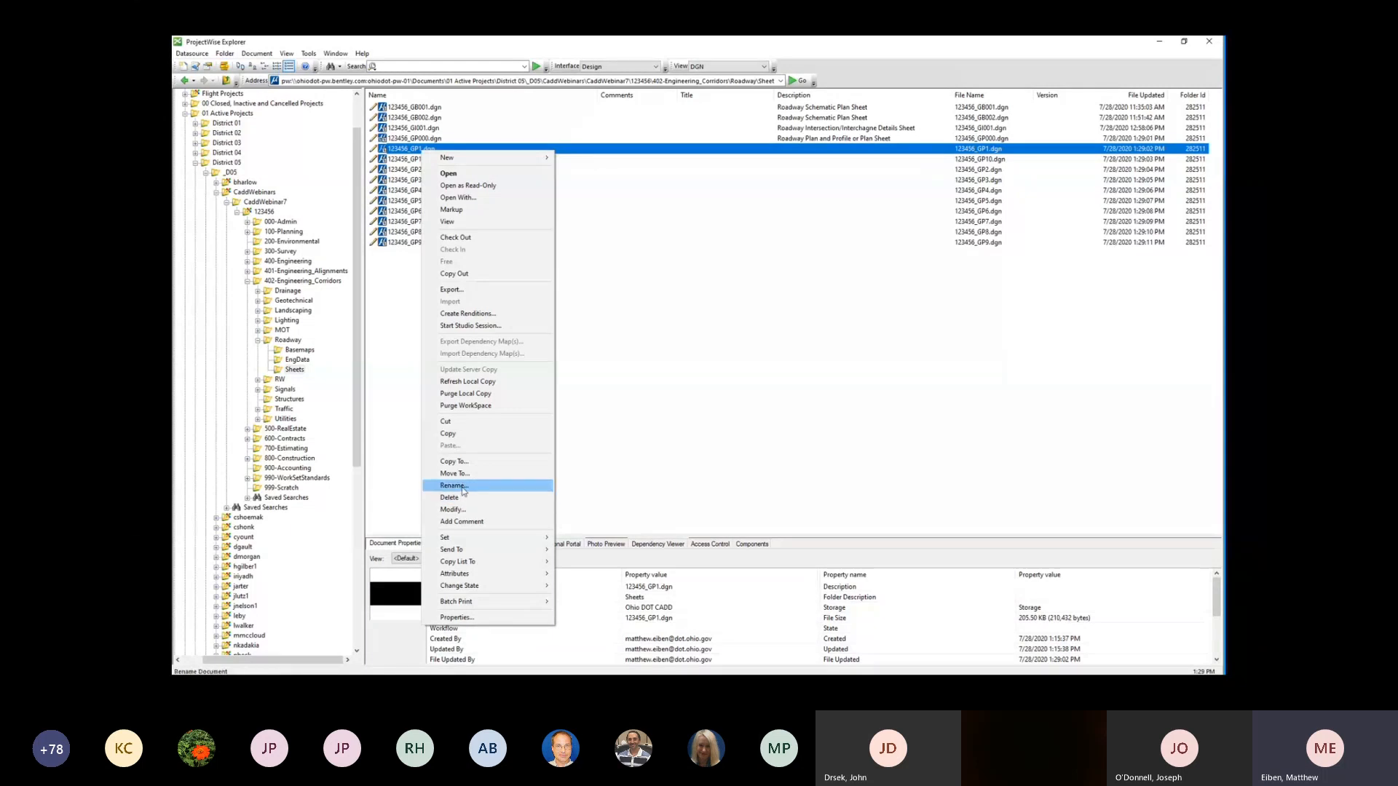
click(405, 153)
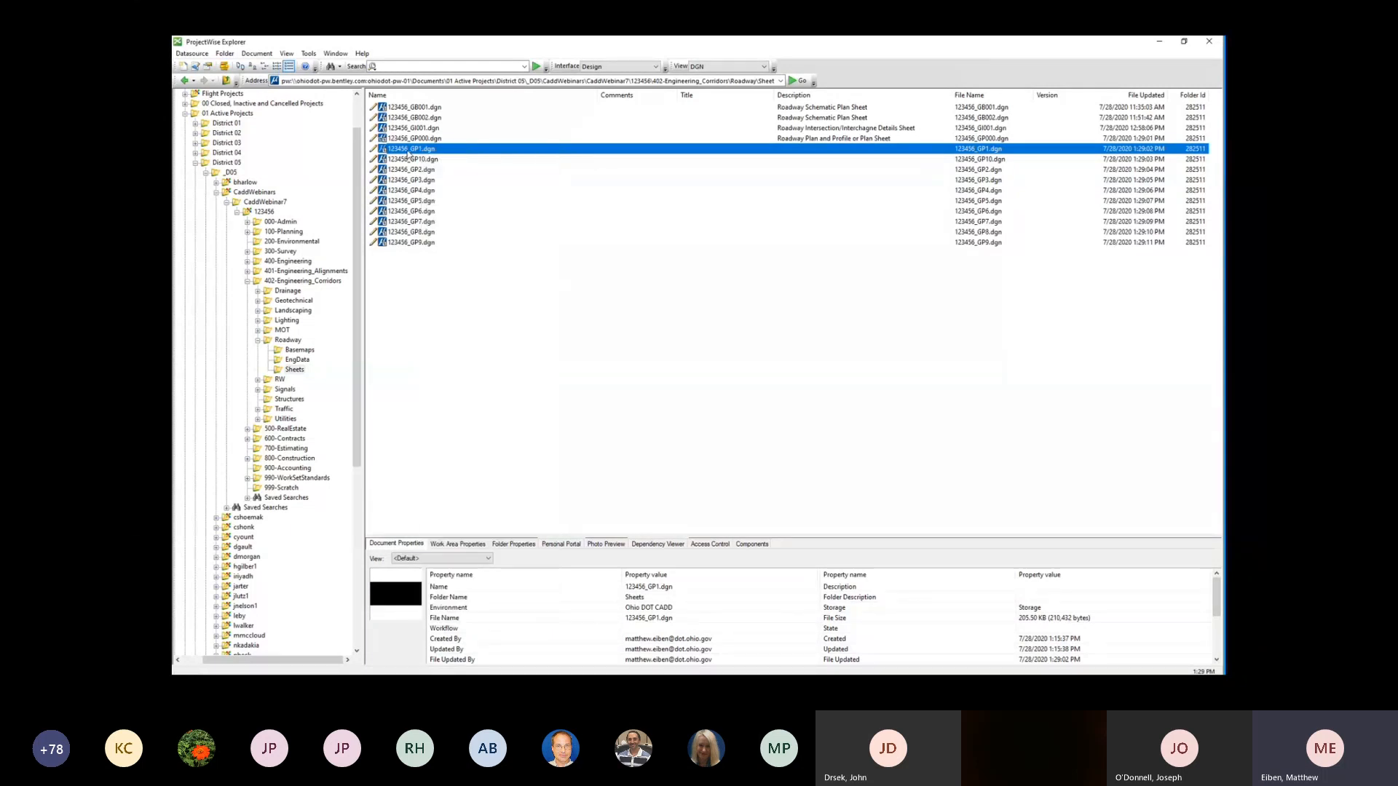
right_click(408, 153)
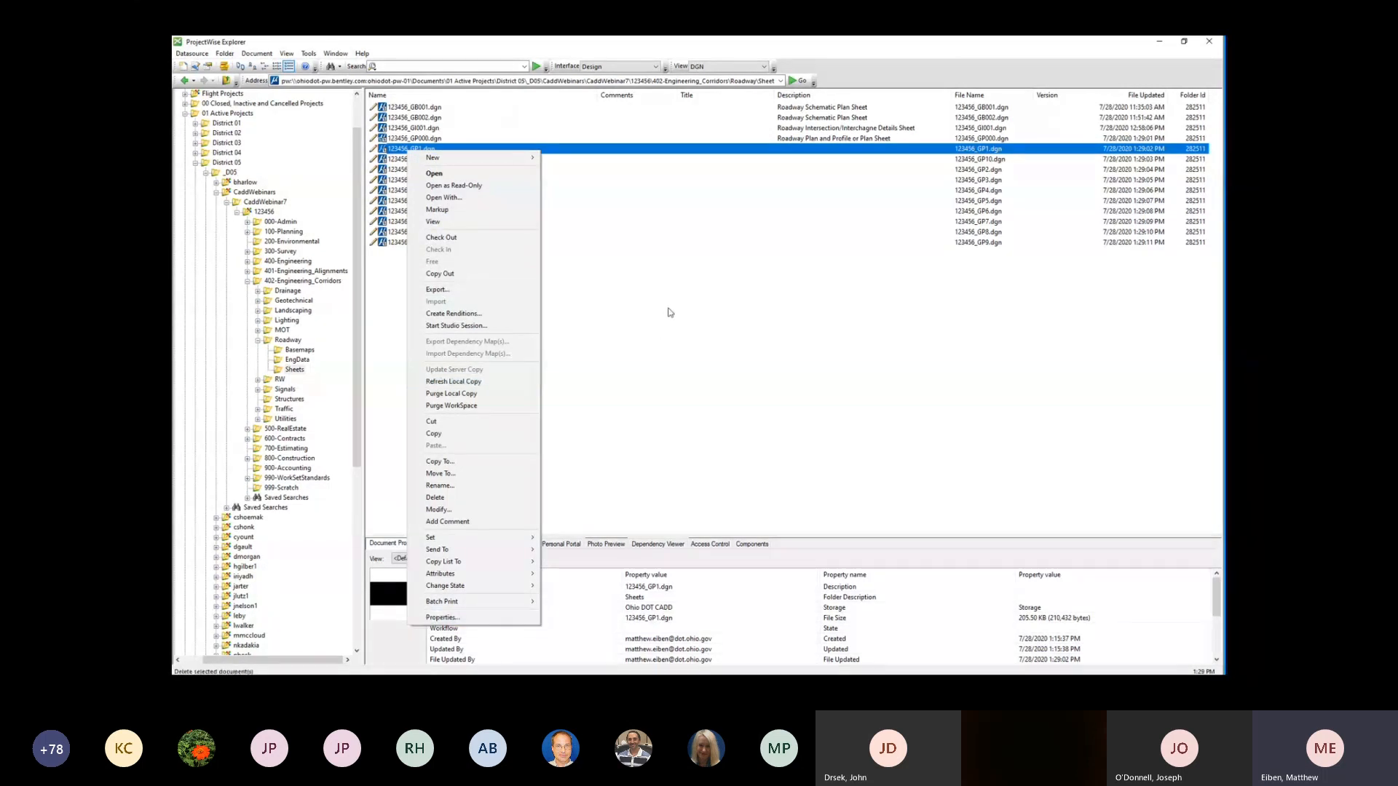
click(529, 237)
Step: Open the document properties of 123456_GP1.dgn and rename it as 123456_GP001.dgn
click(411, 149)
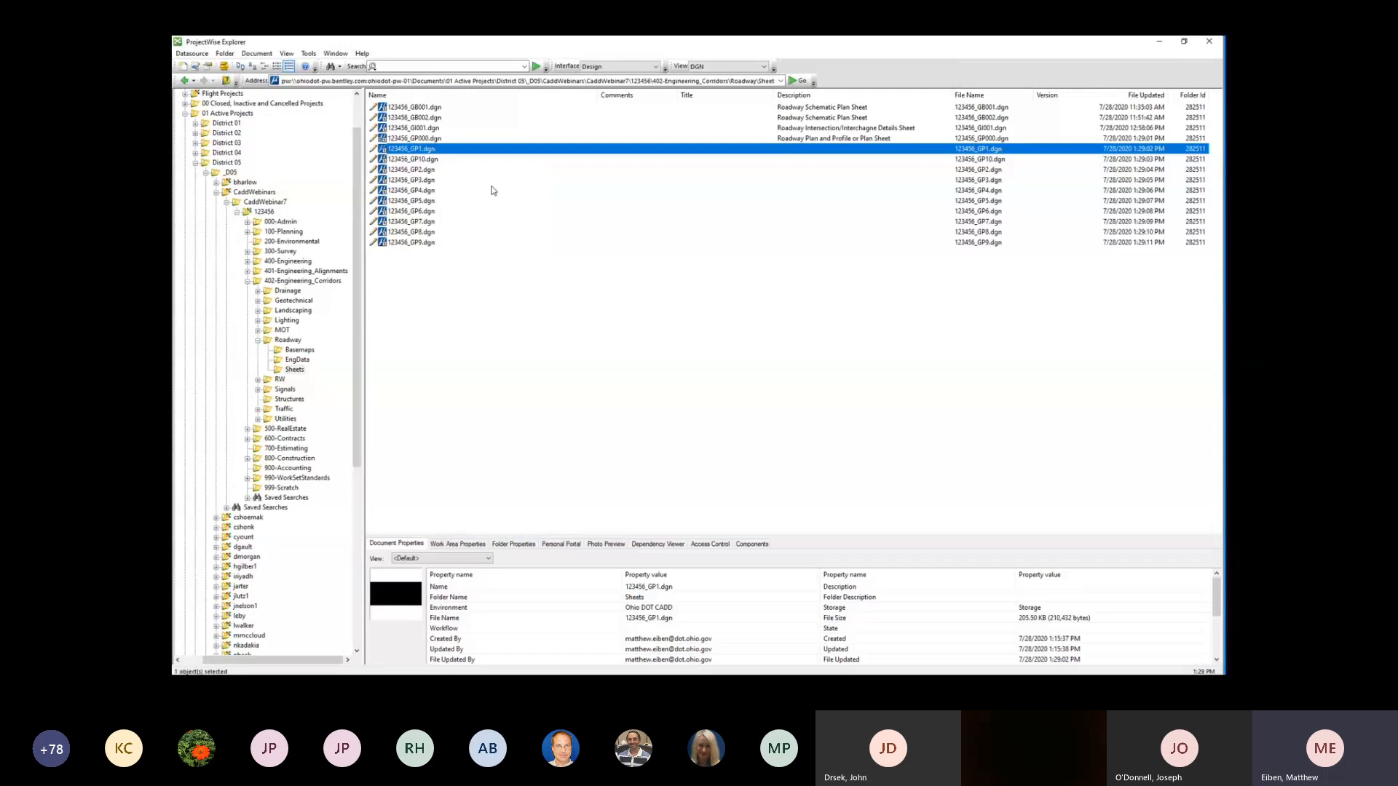
key(space)
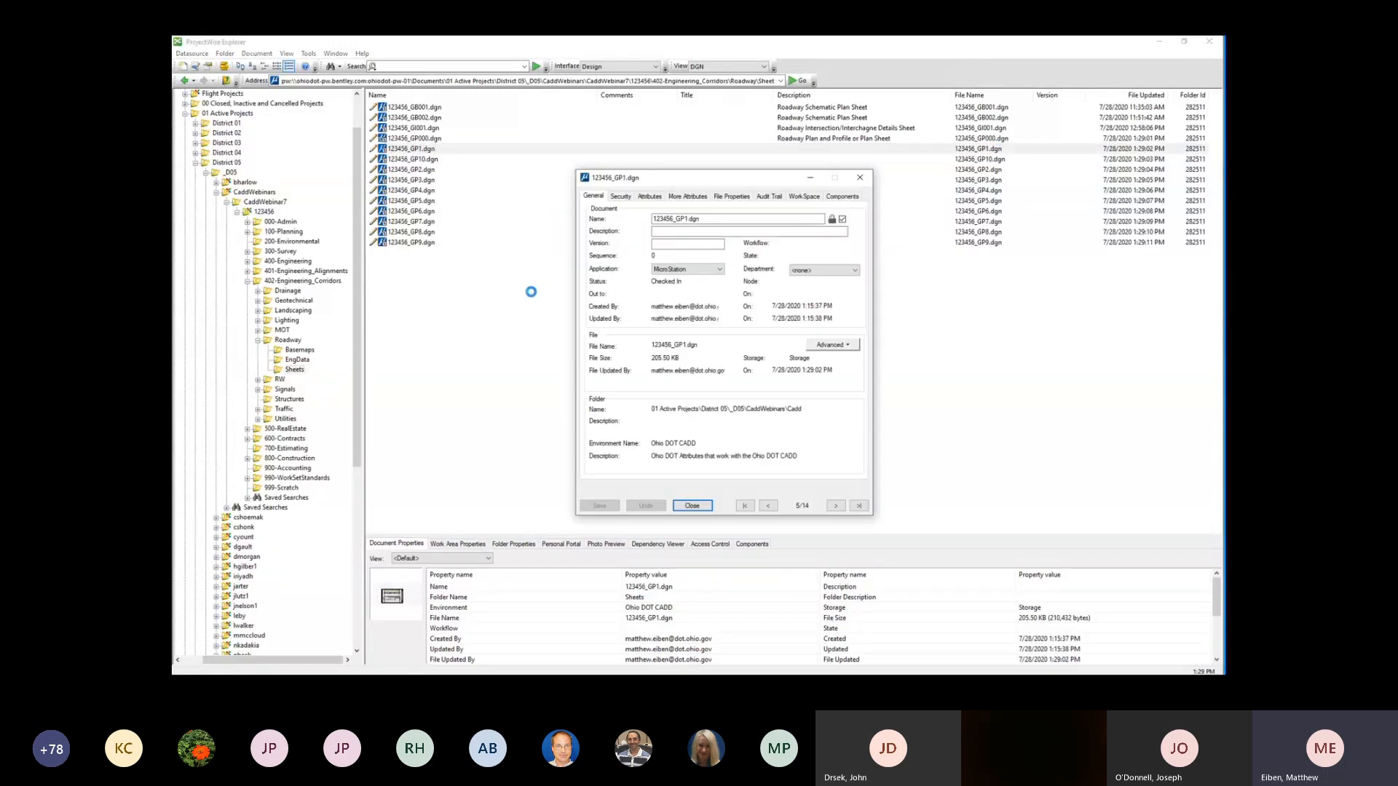
click(687, 218)
text(00)
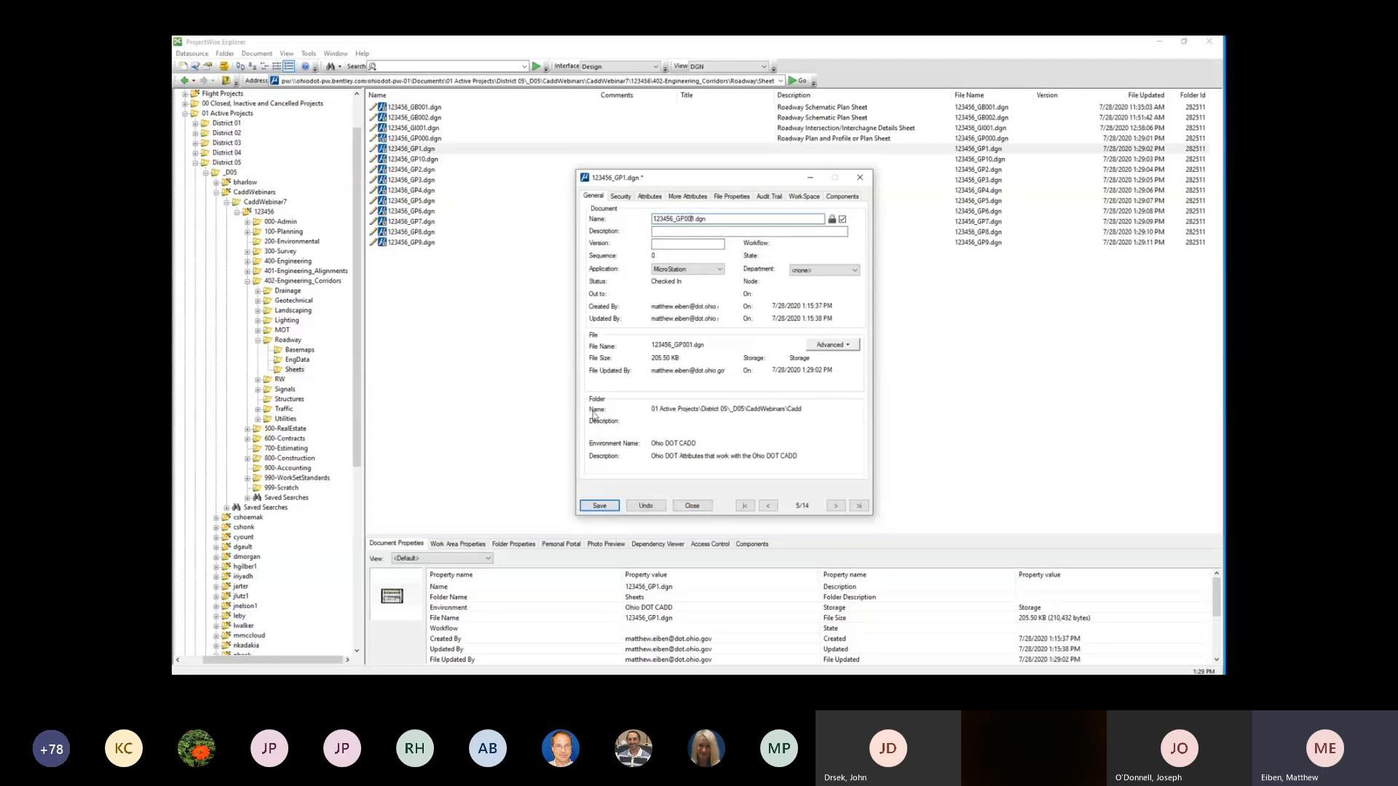
click(599, 506)
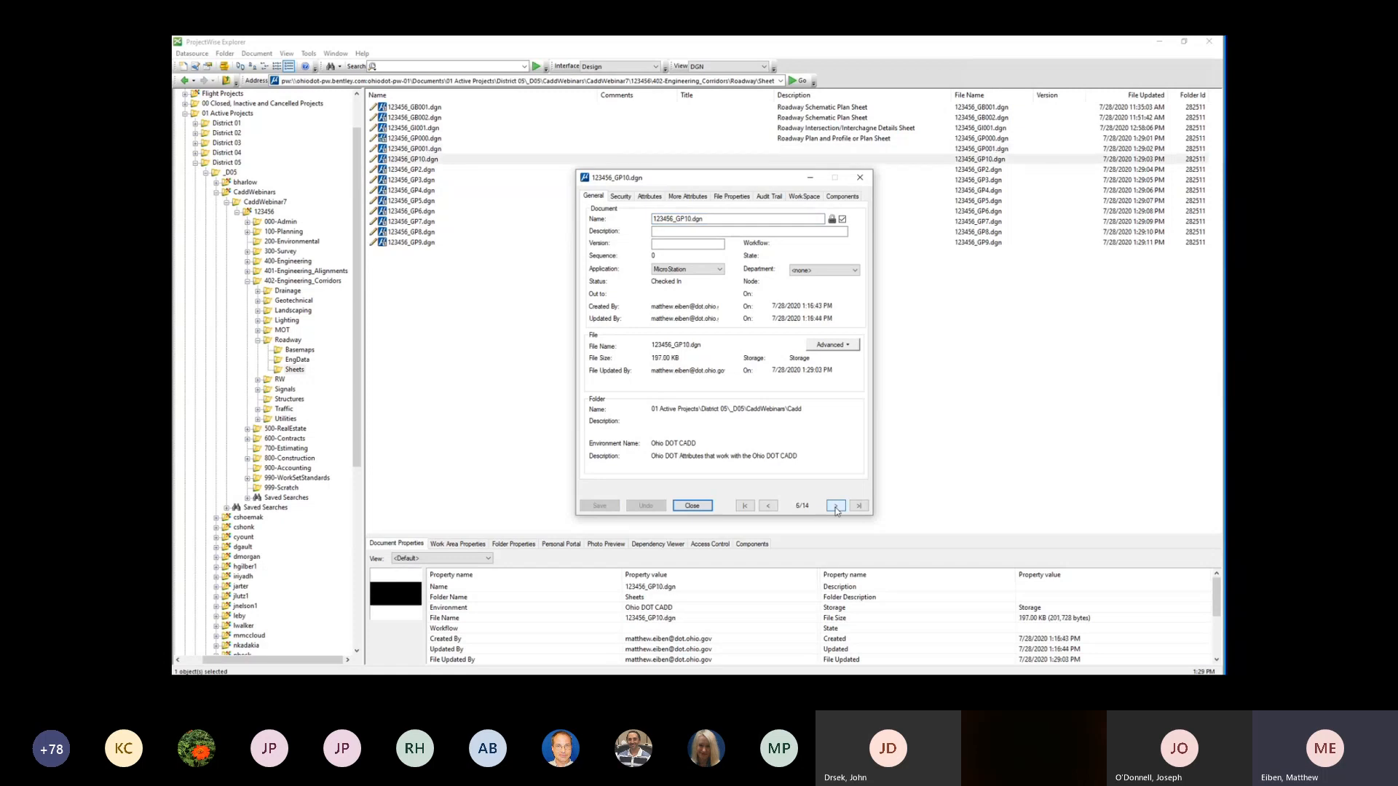
Step: Rename 123456_GP10.dgn as 123456_GP010.dgn and 123456_GP2.dgn as 123456_GP002.dgn
click(685, 219)
text(0)
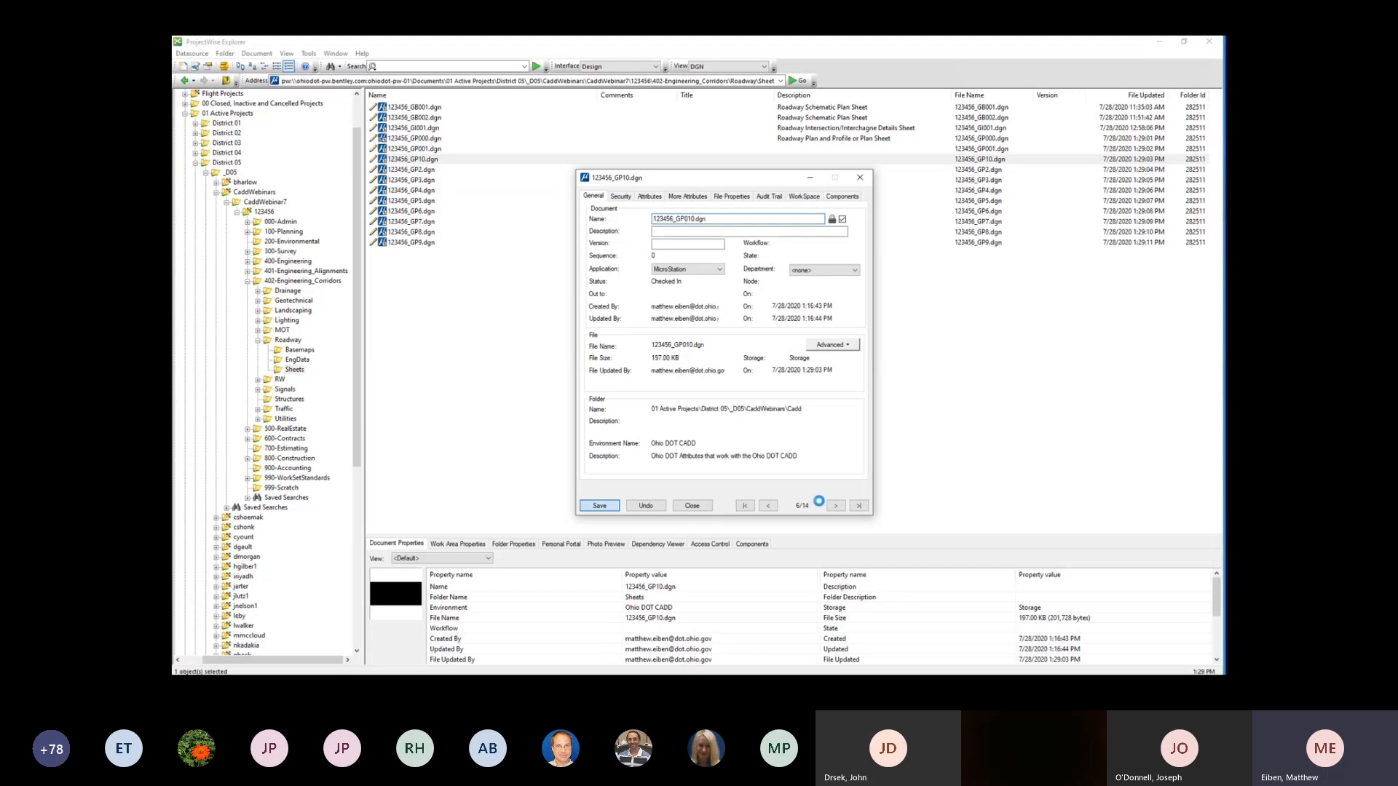
click(836, 506)
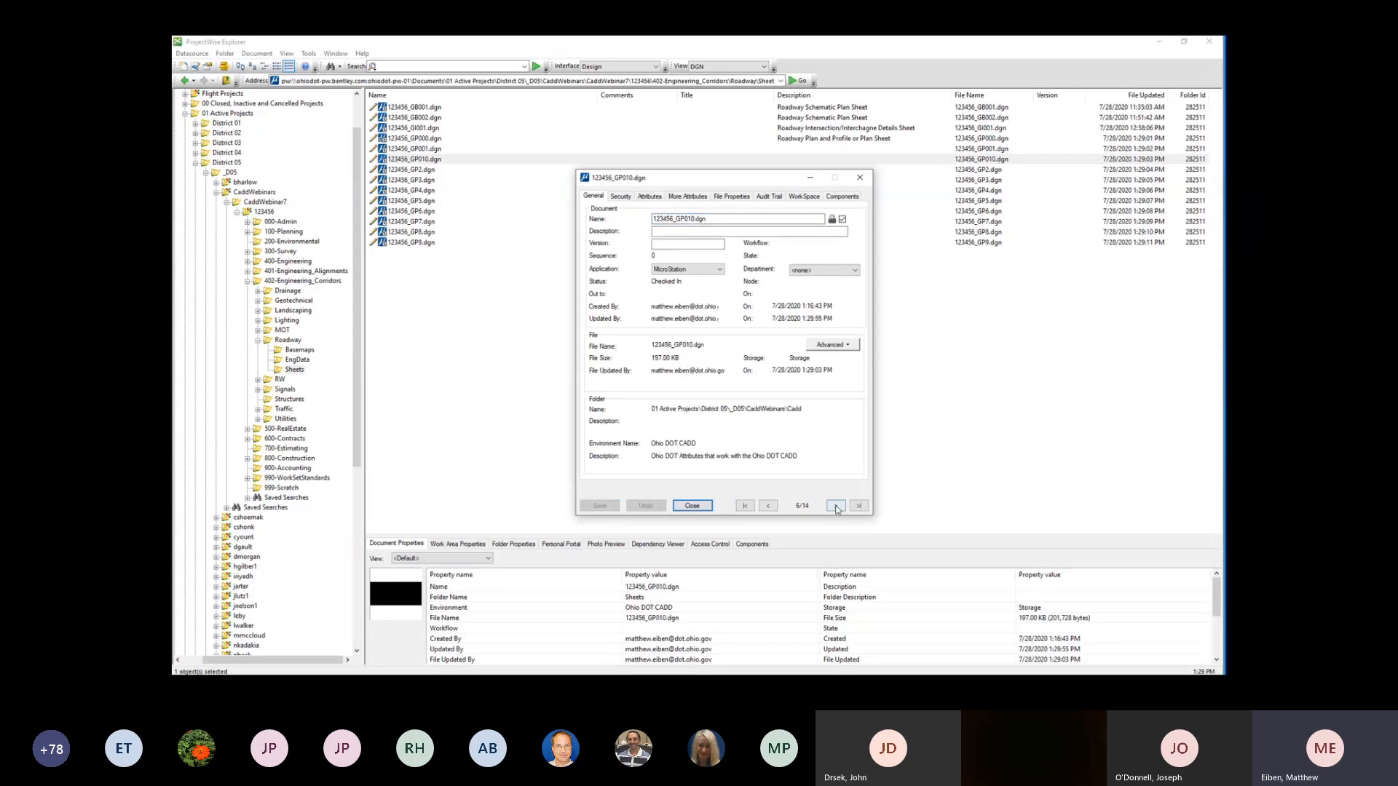
click(697, 220)
text(00)
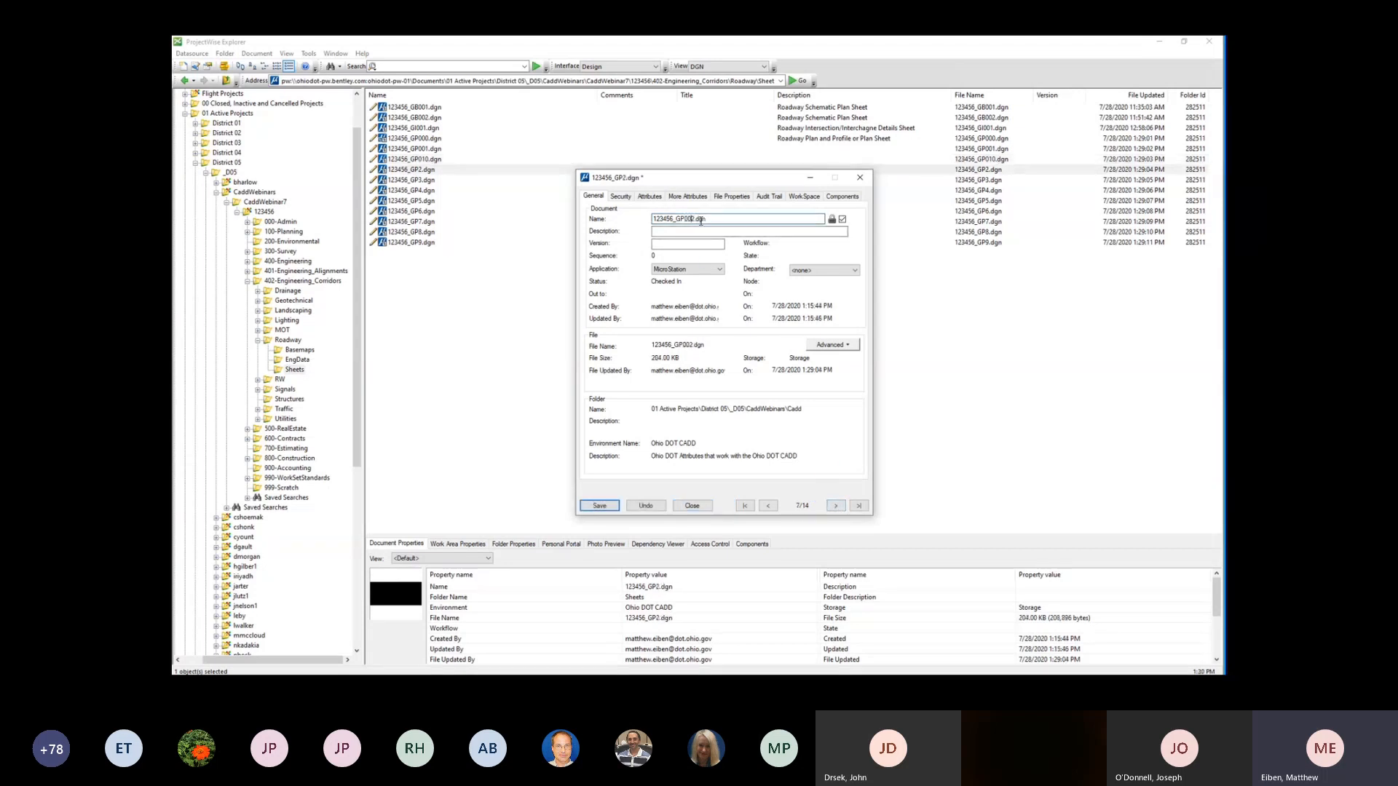
click(608, 505)
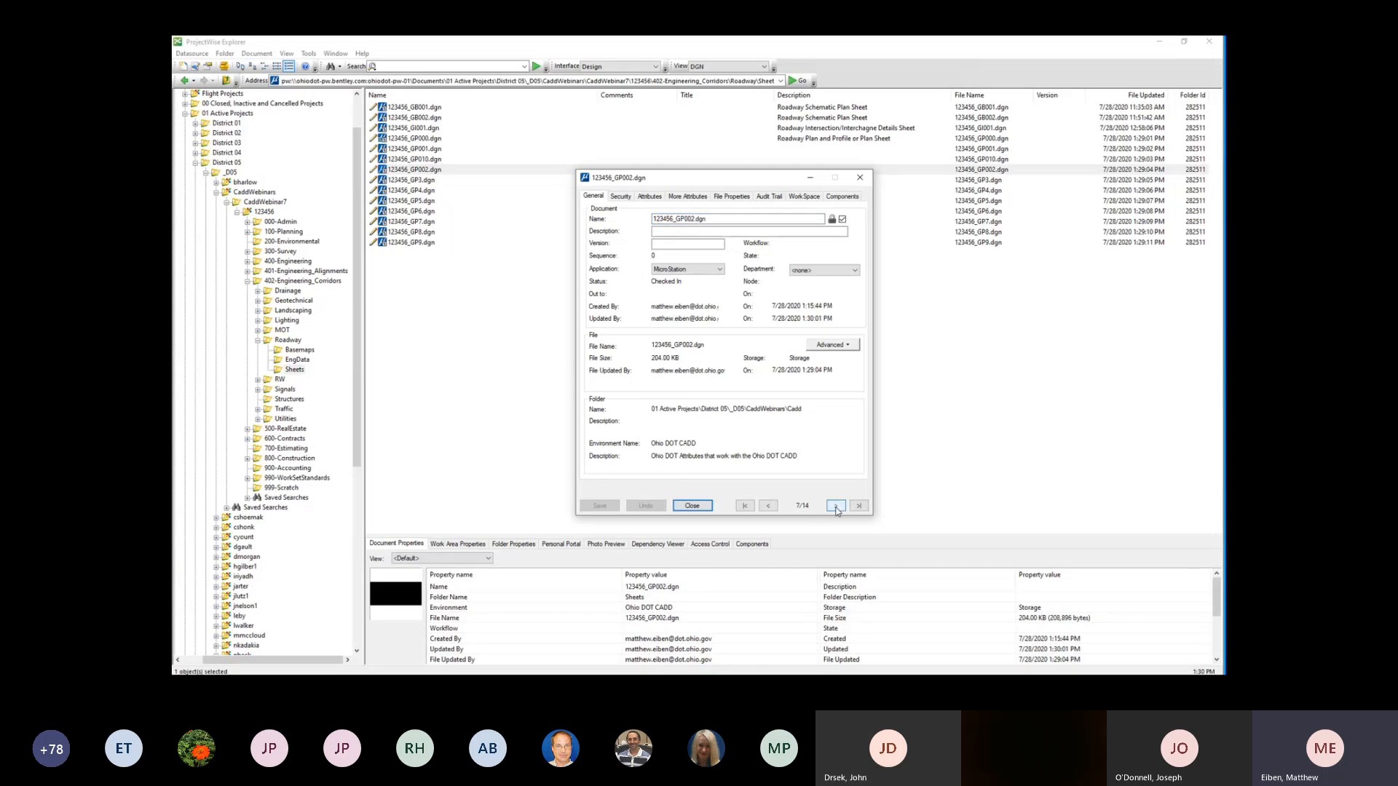
Step: Rename 123456_GP3.dgn as 123456_GP003.dgn and 123456_GP4.dgn as 123456_GP004.dgn
click(836, 505)
click(686, 218)
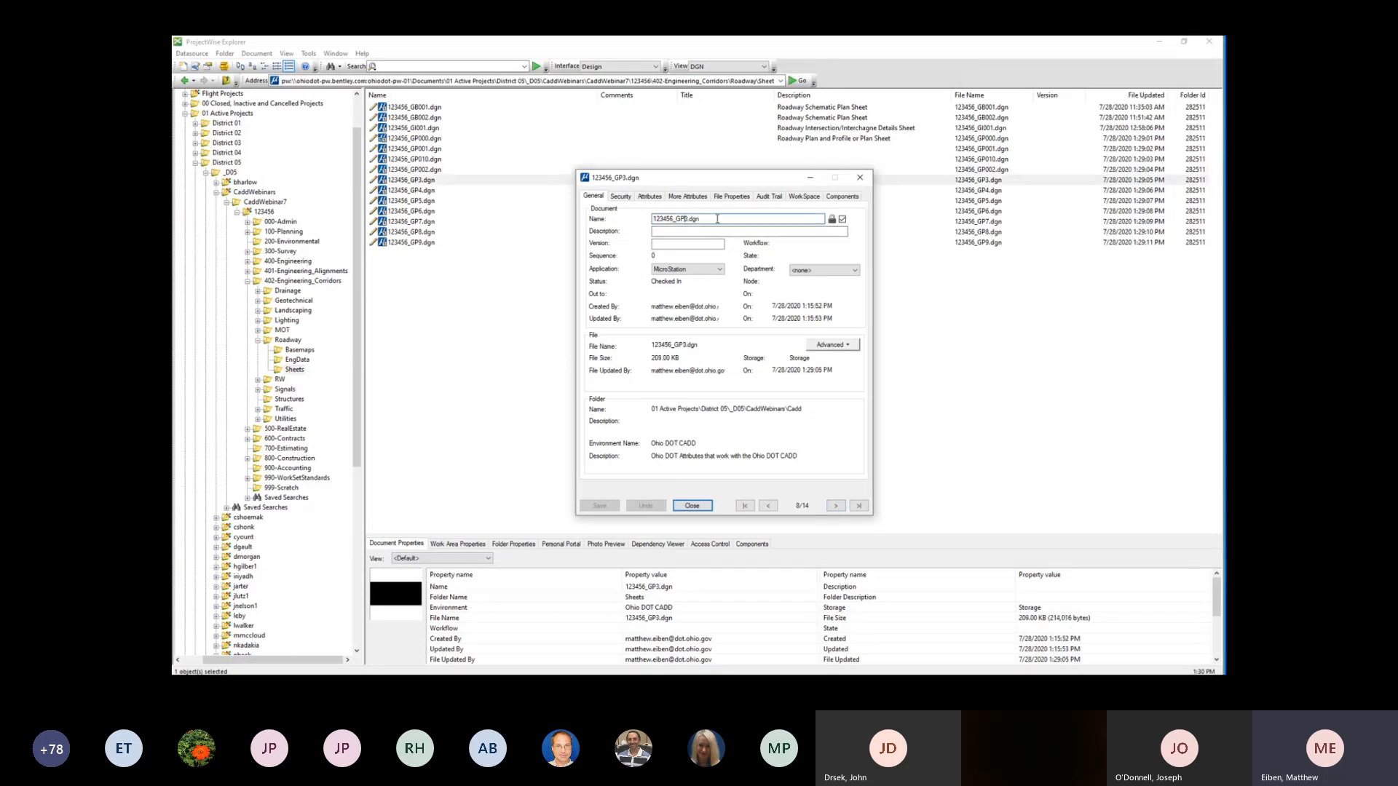
text(00)
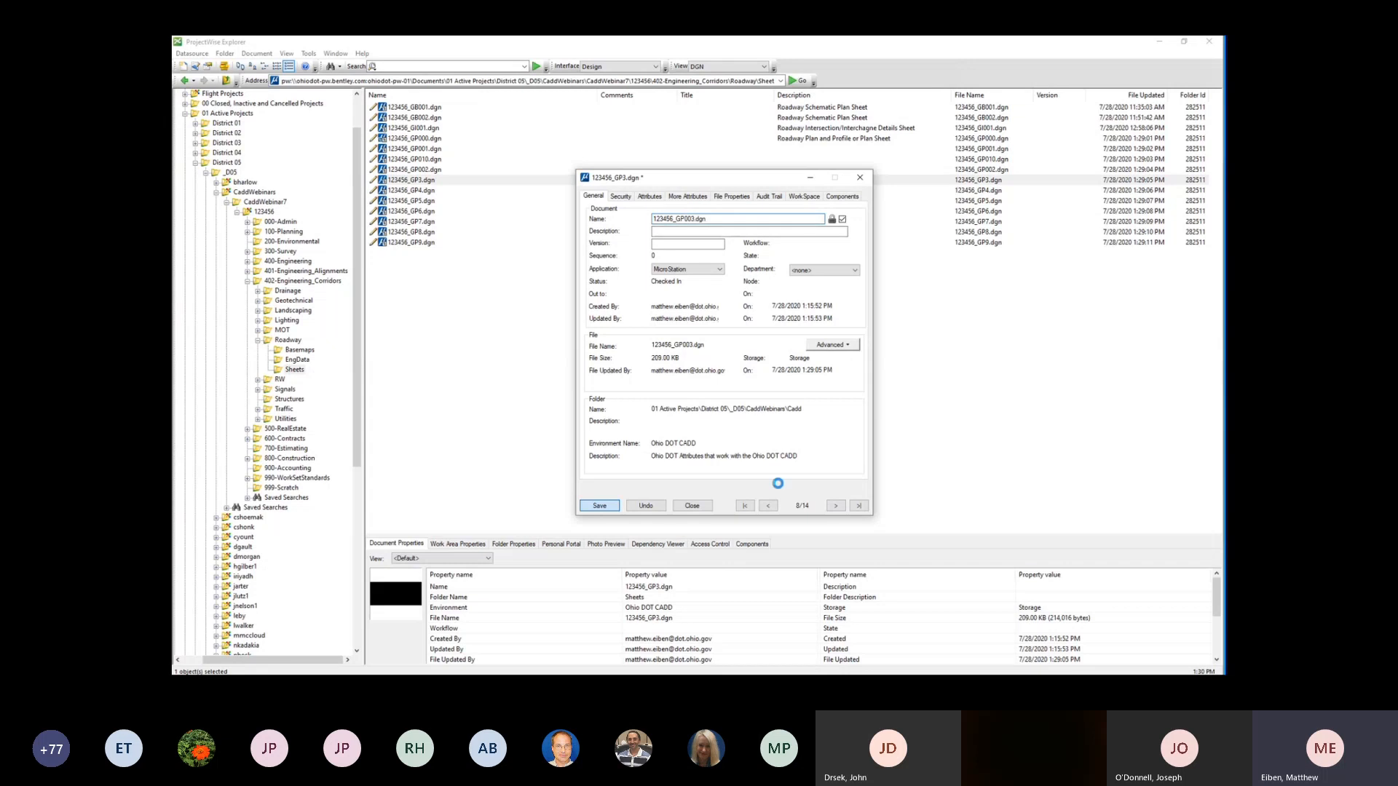
click(836, 505)
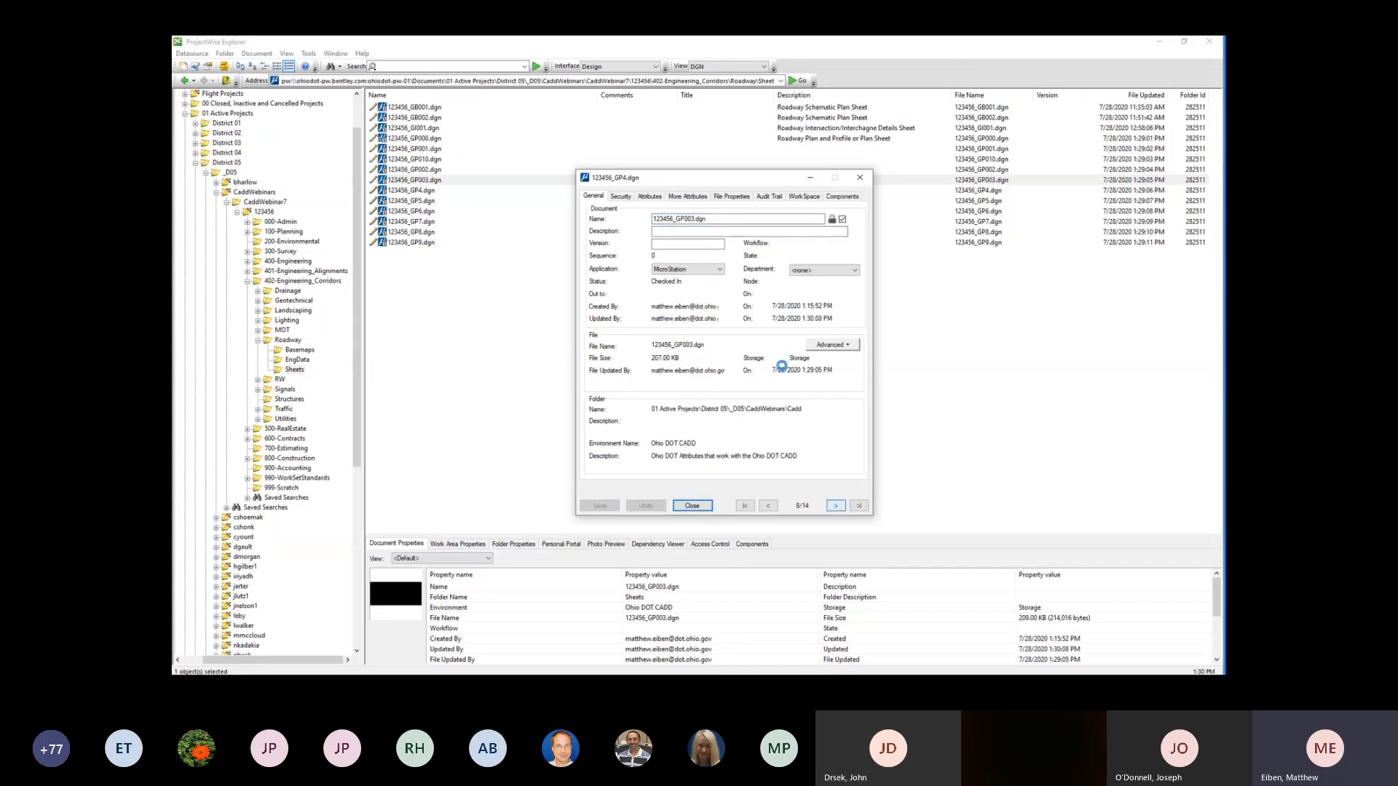
click(678, 219)
text(0)
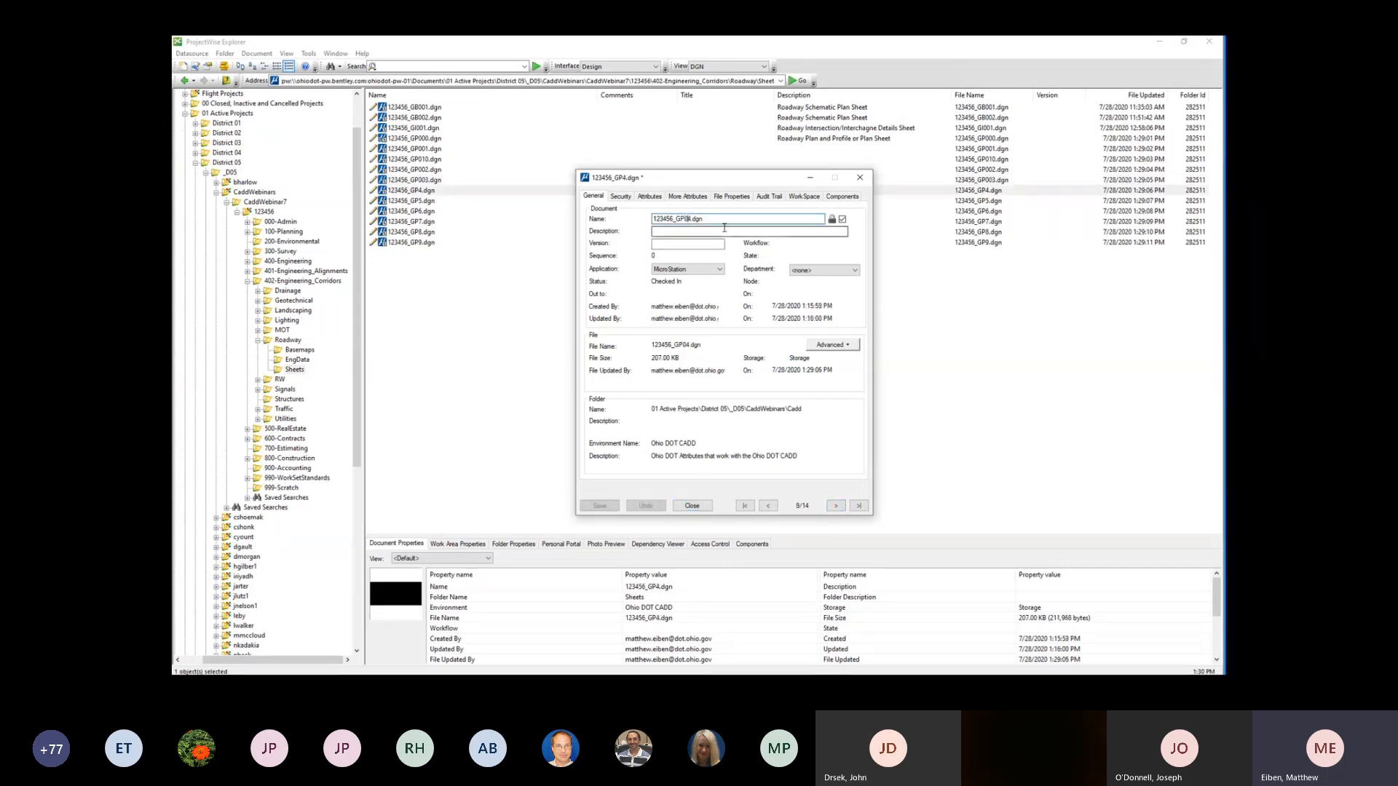
text(0)
Step: Rename 123456_GP5.dgn as 123456_GP005.dgn and 123456_GP6.dgn as 123456_GP006.dgn
click(836, 505)
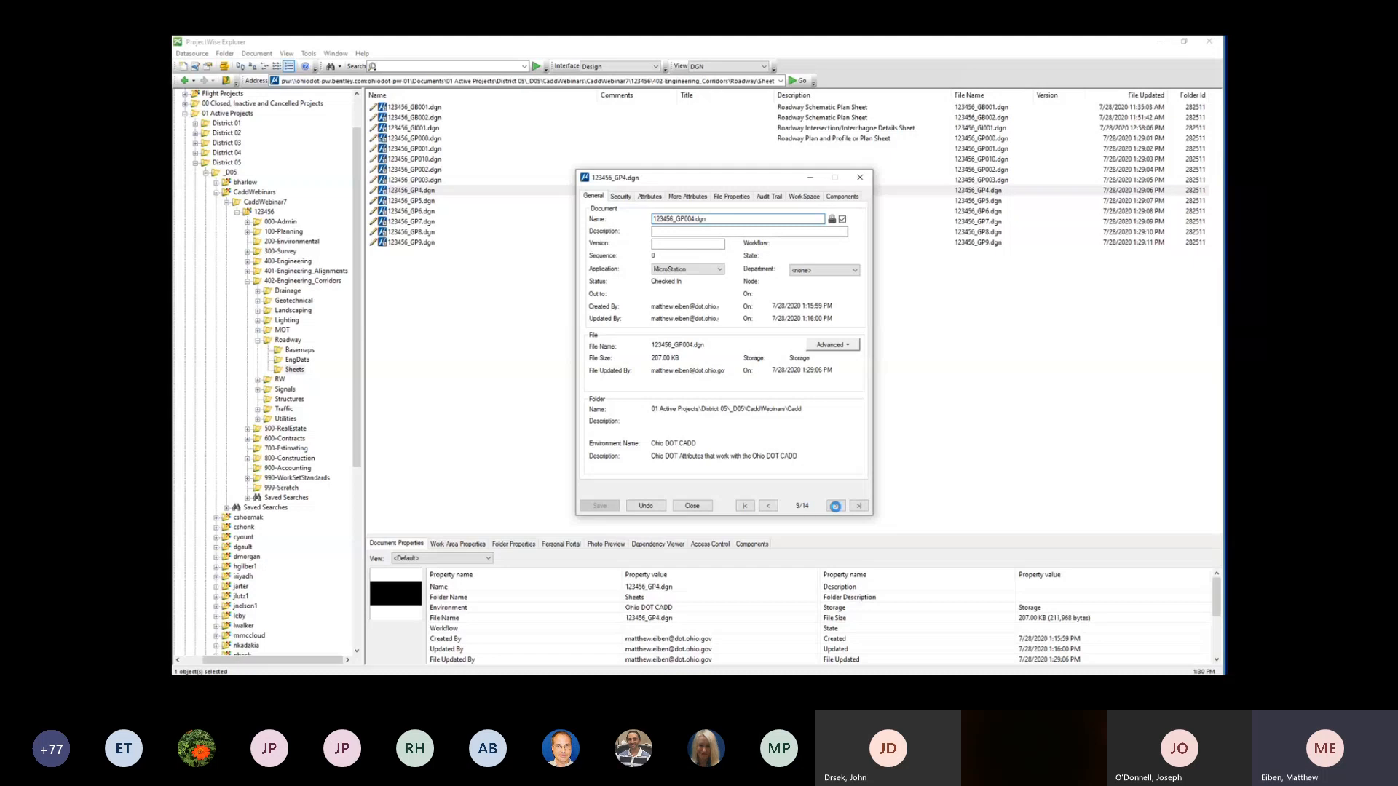
click(685, 219)
text(00)
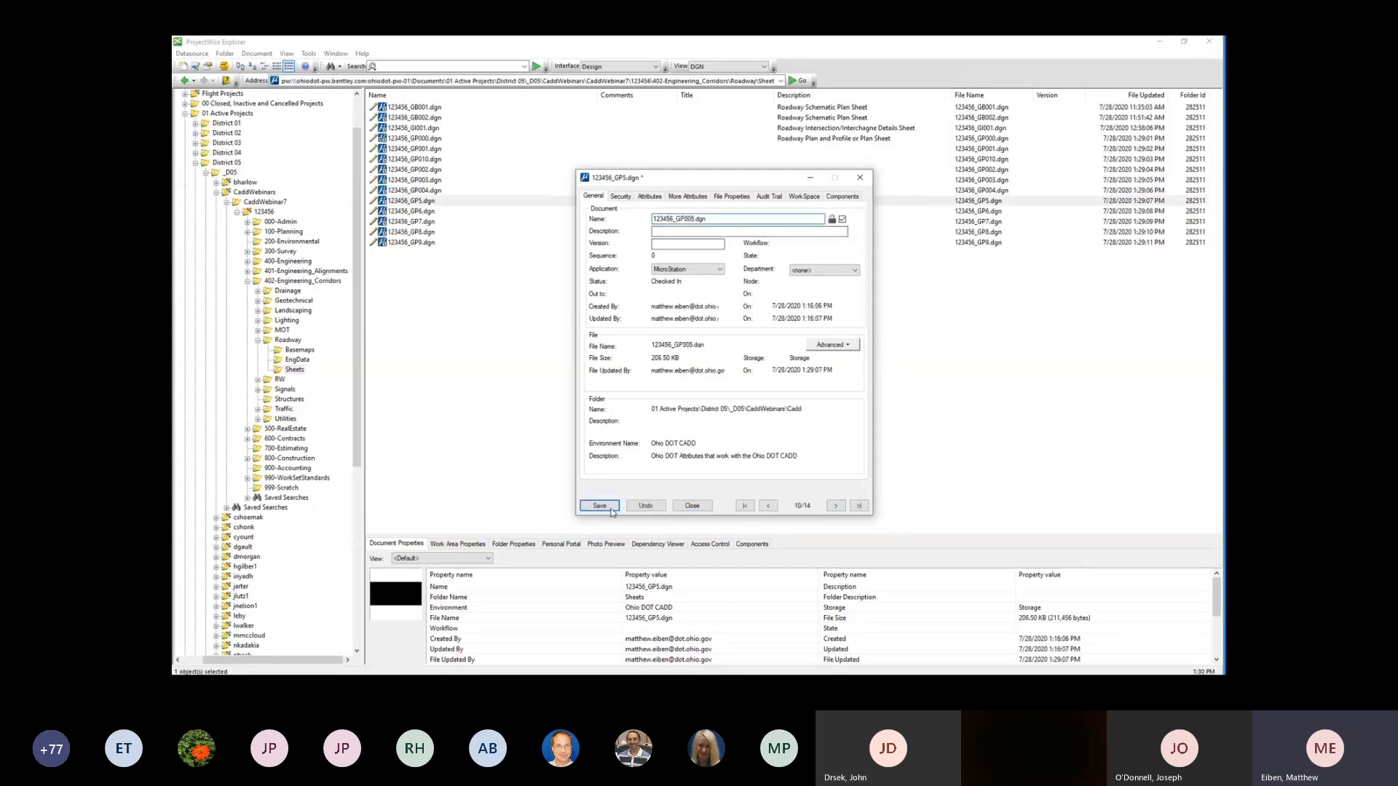
click(836, 505)
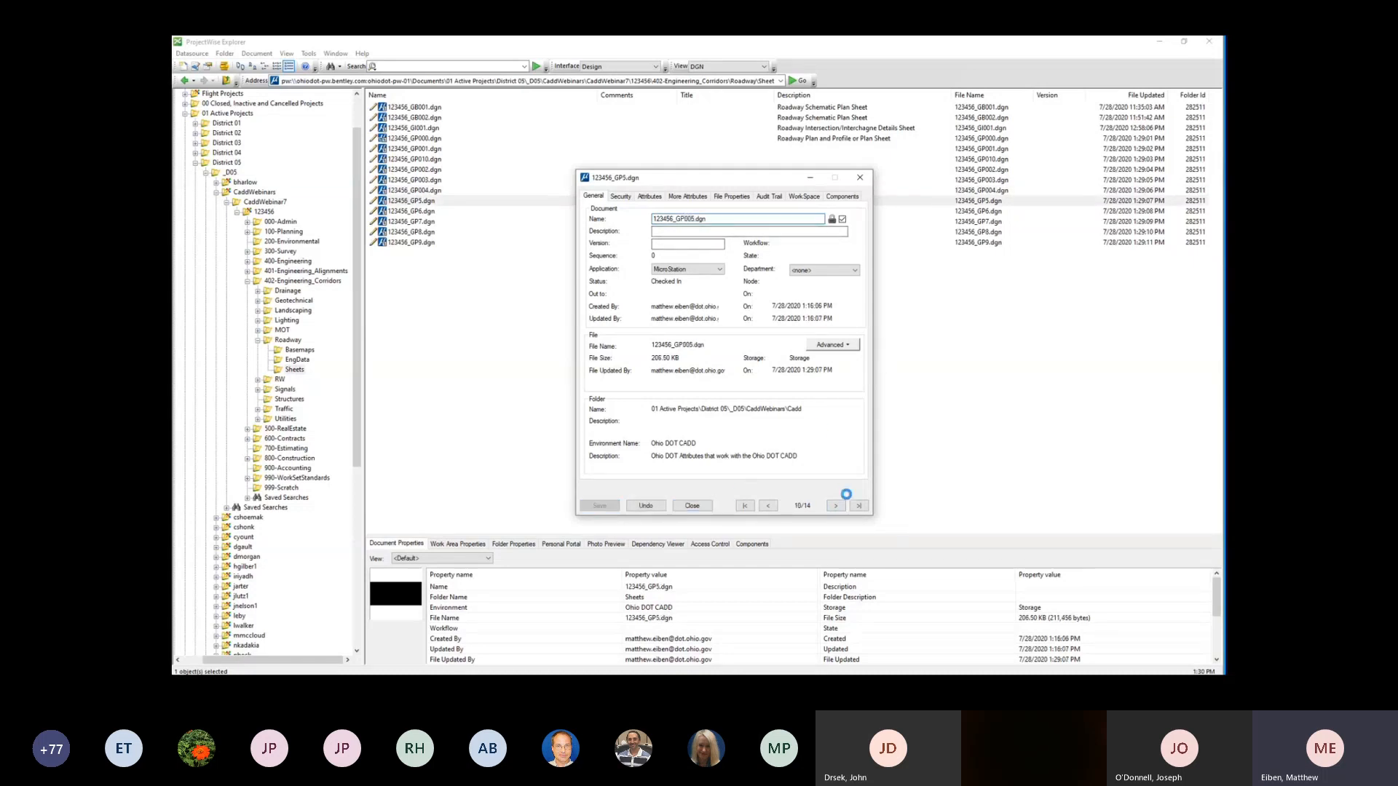
click(692, 221)
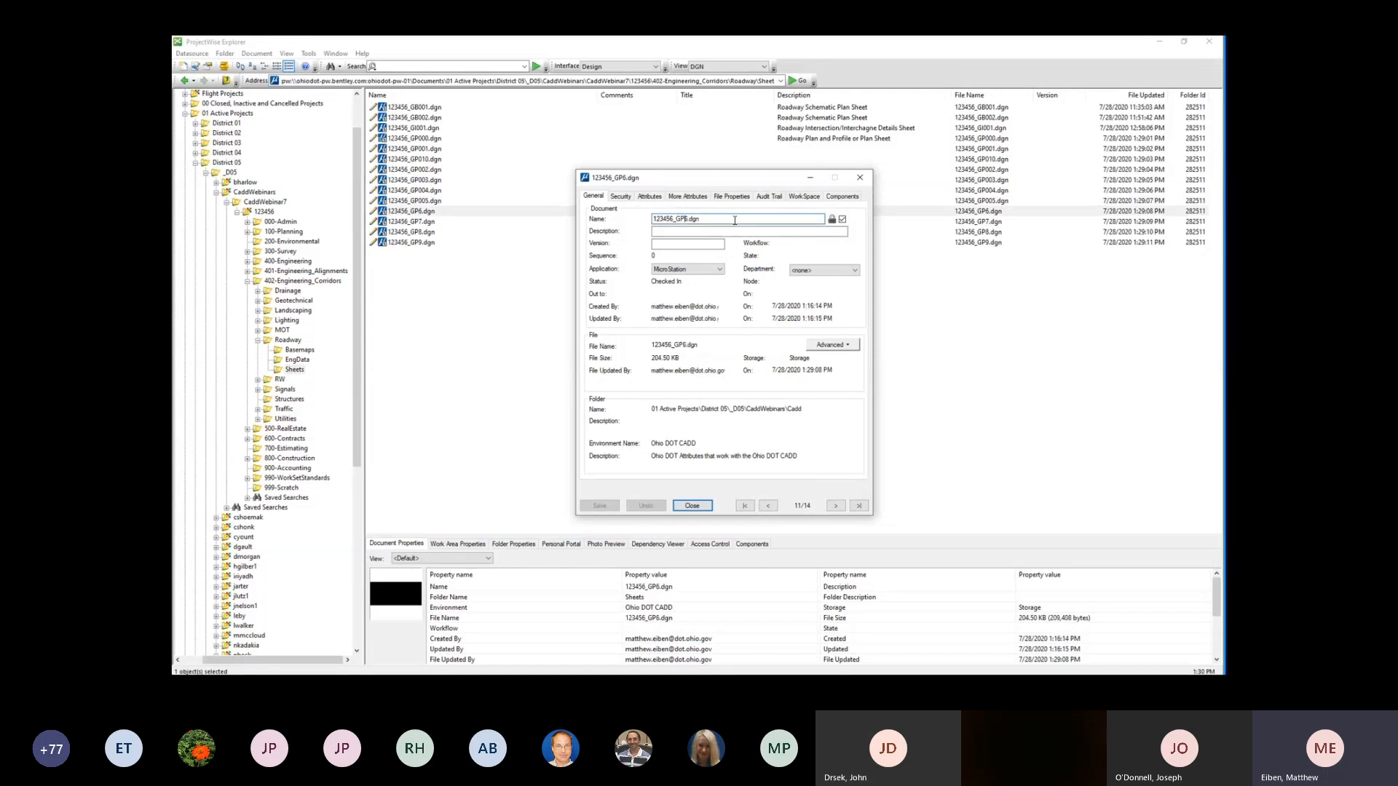
text(00)
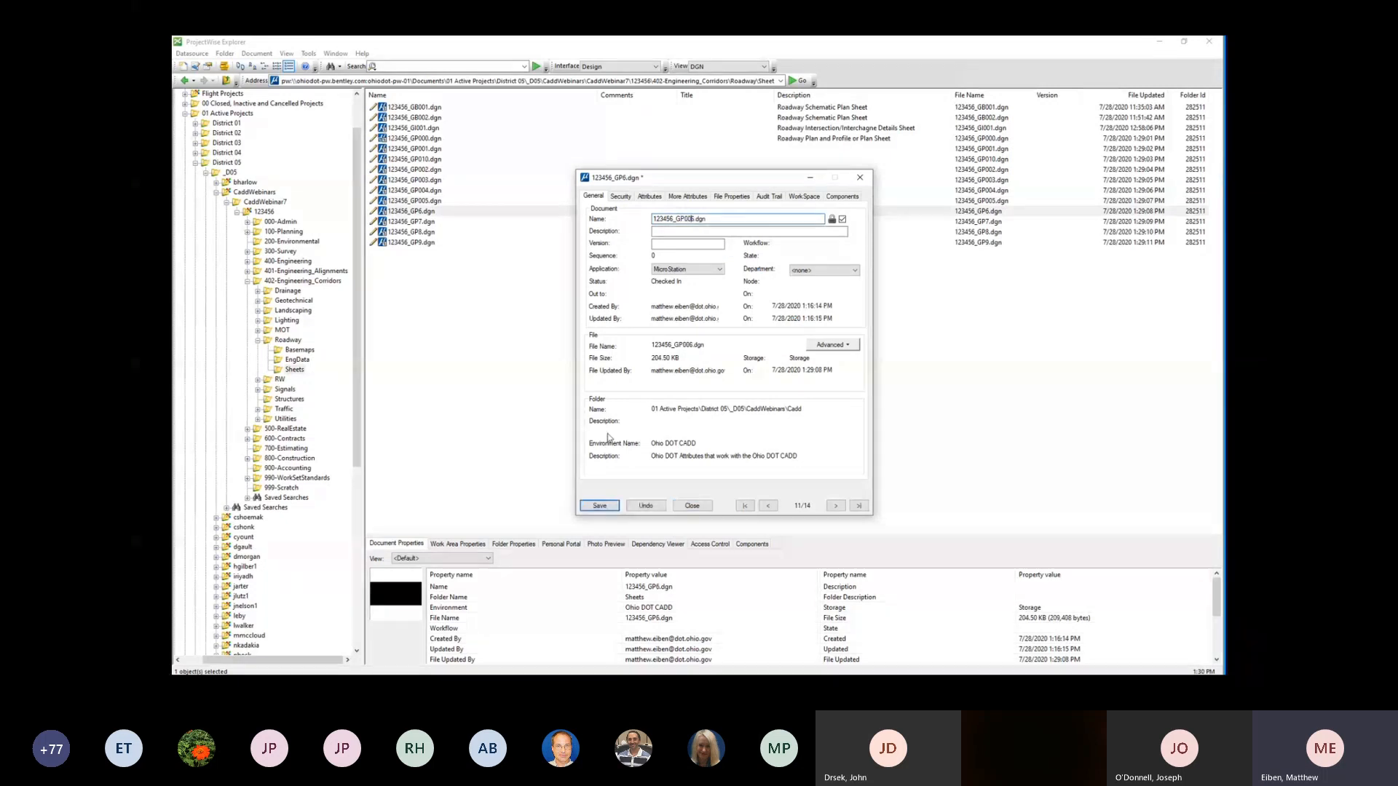
click(596, 509)
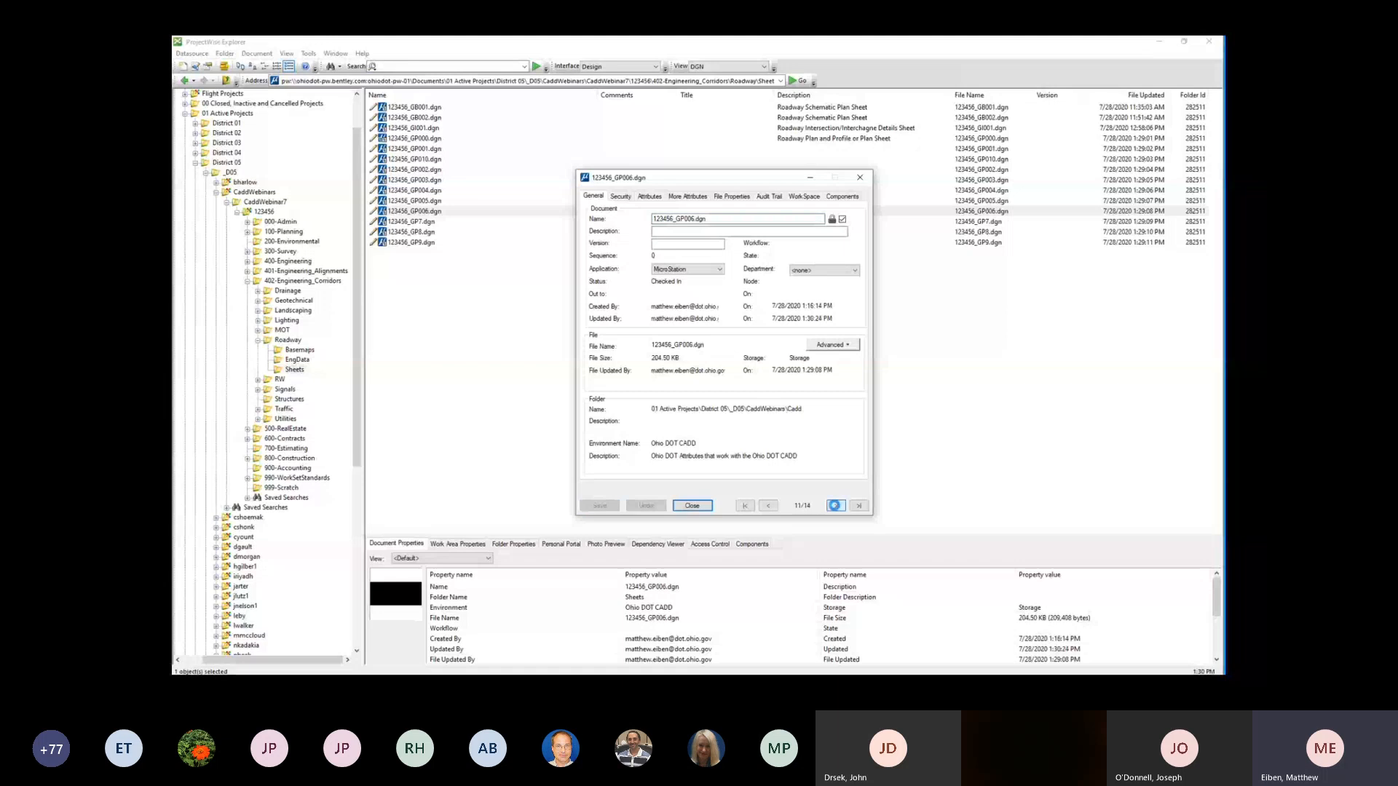
Step: Rename 123456_GP7.dgn as 123456_GP007.dgn and 123456_GP8.dgn as 123456_GP008.dgn
click(835, 506)
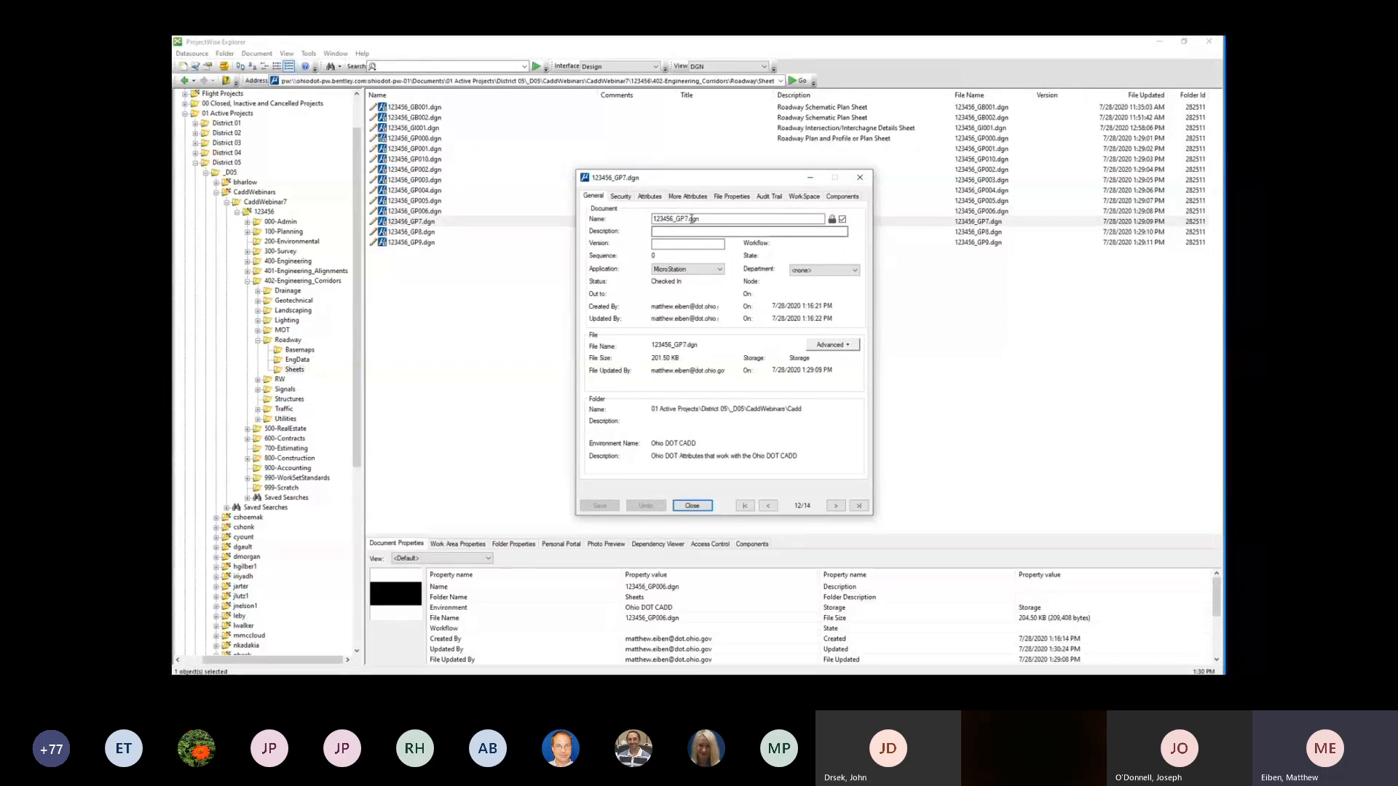
click(691, 219)
text(00)
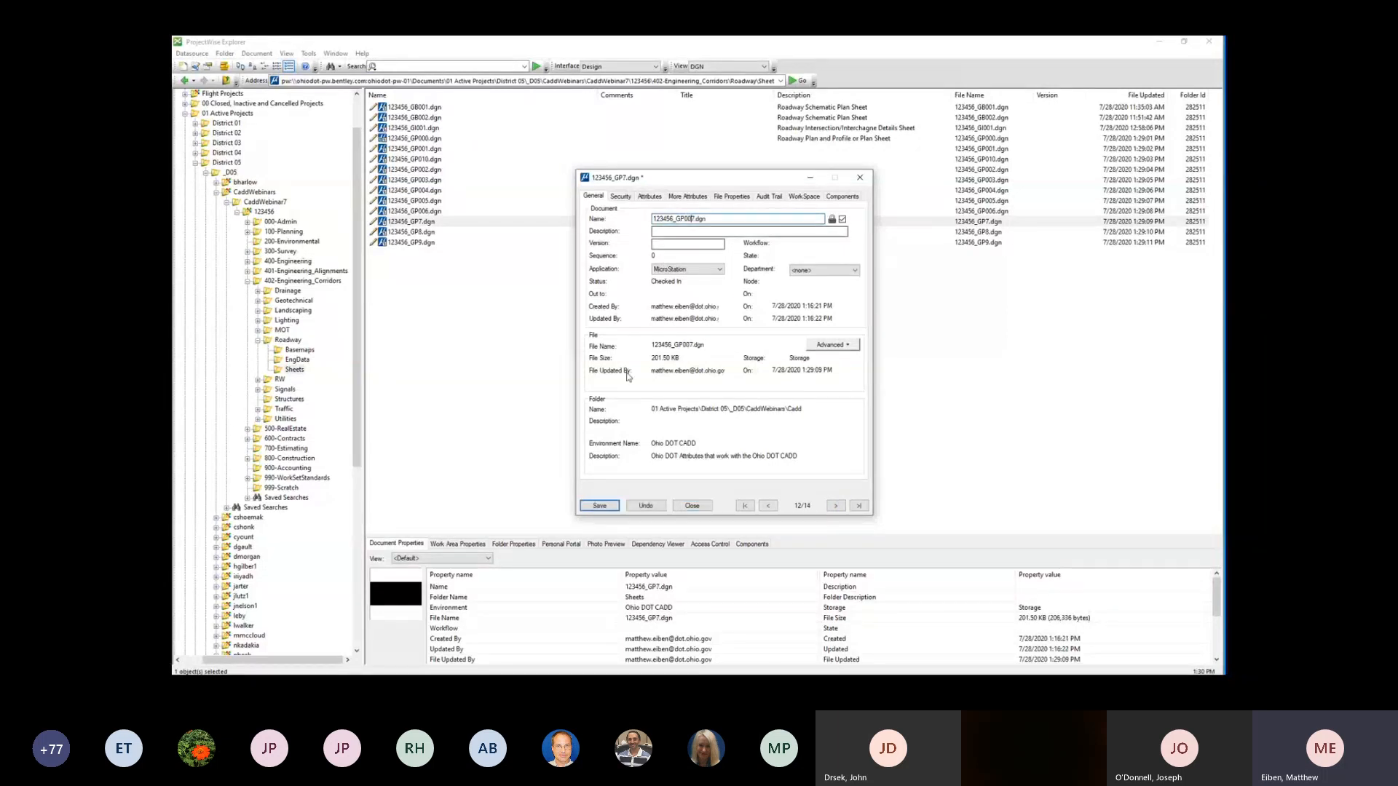
click(597, 506)
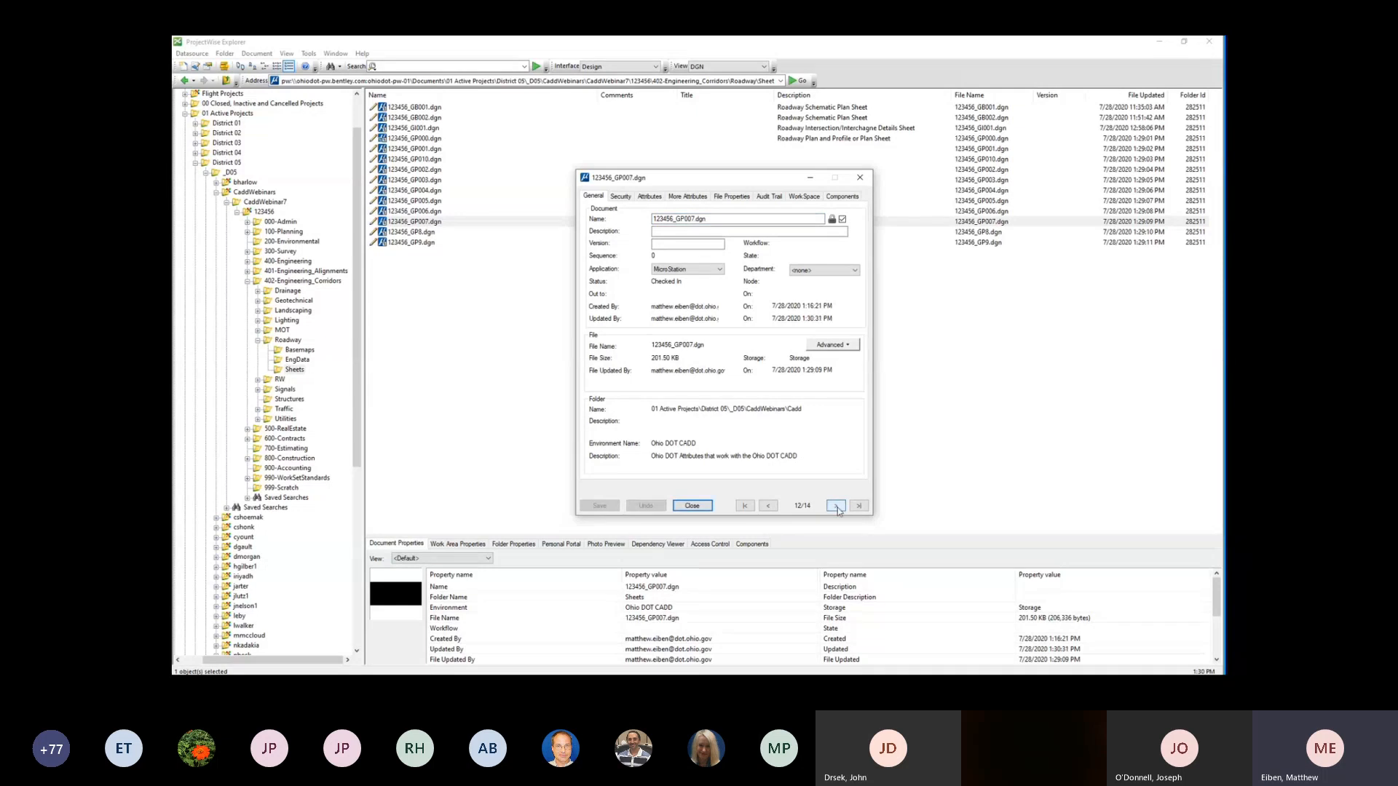
click(836, 506)
double_click(719, 219)
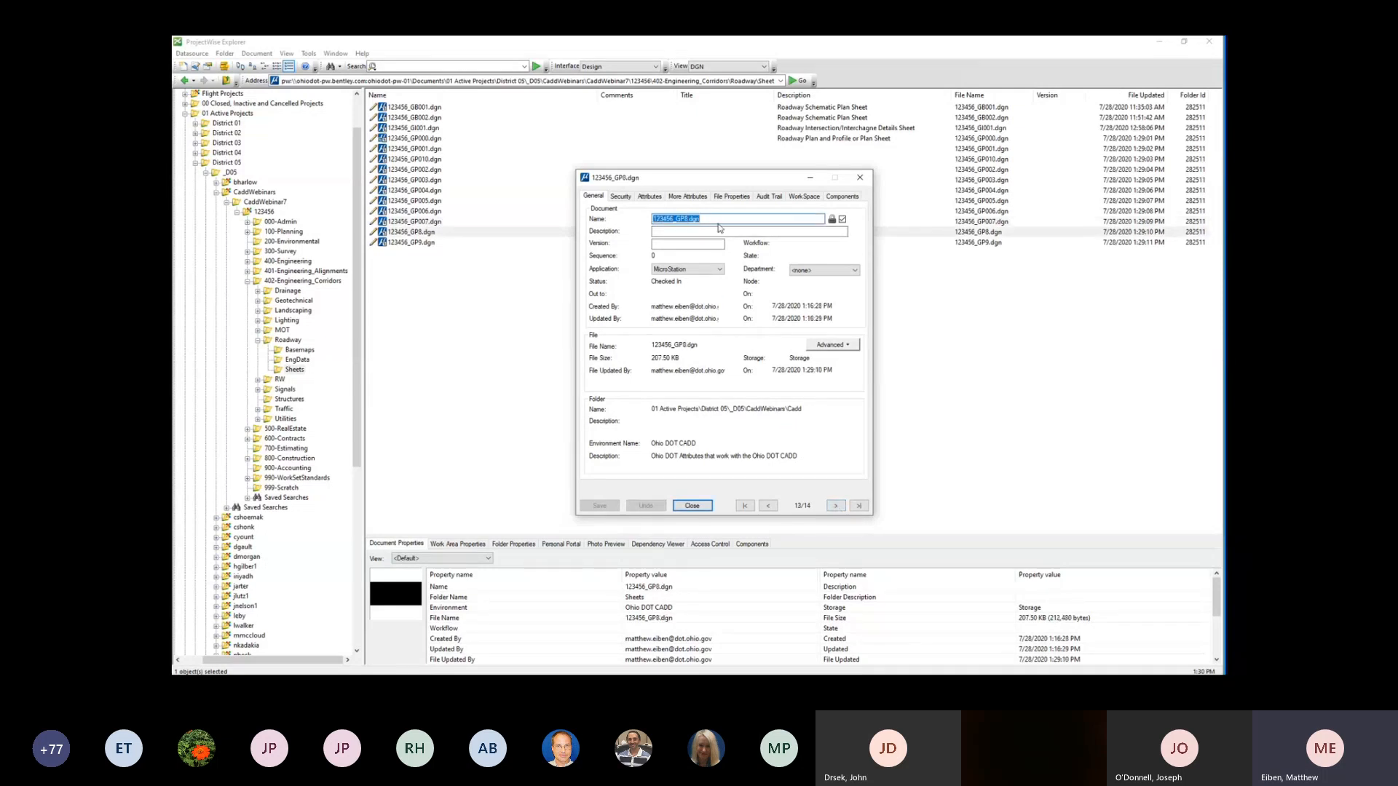
key(Home)
text(00)
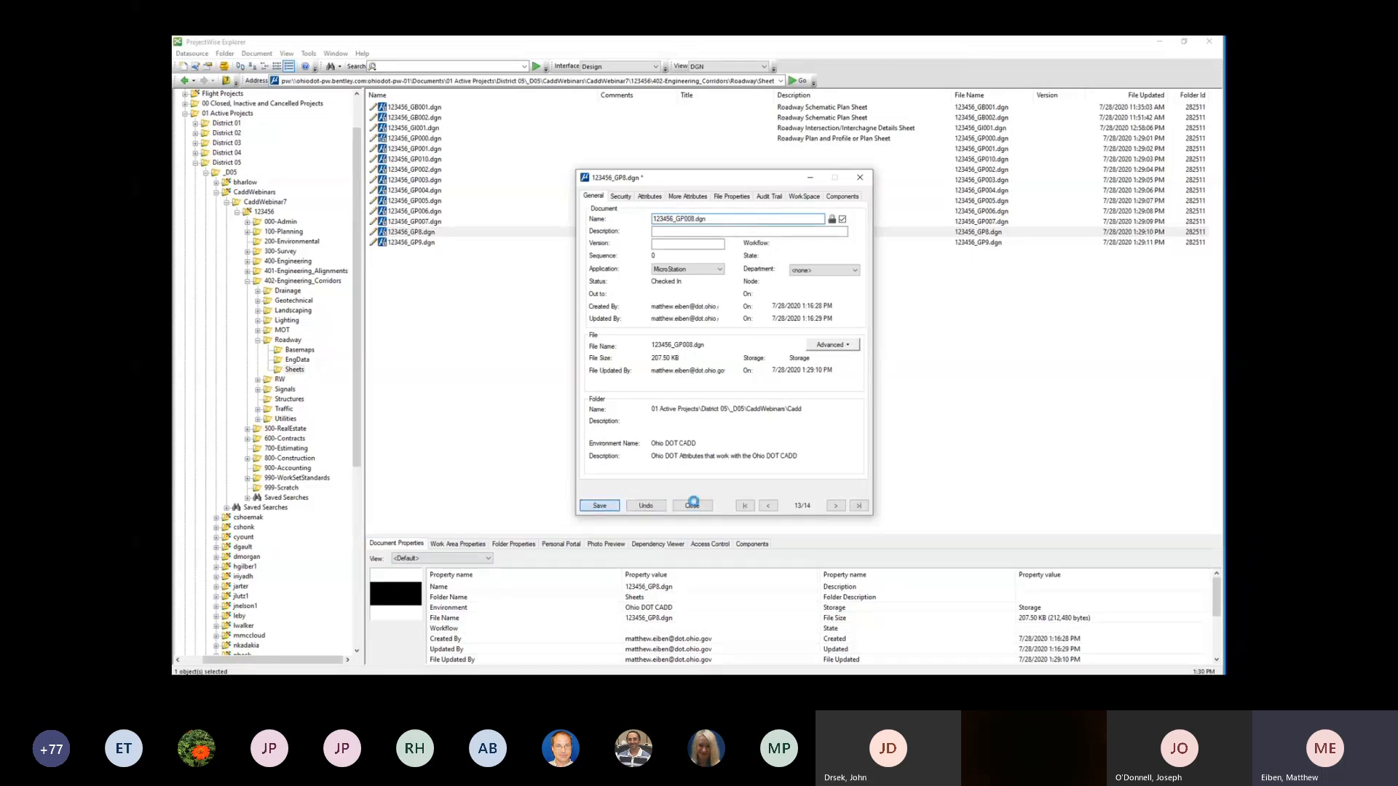
Step: Rename the last sheet file, 123456_GP9.dgn, as 123456_GP009.dgn and save the change
click(838, 506)
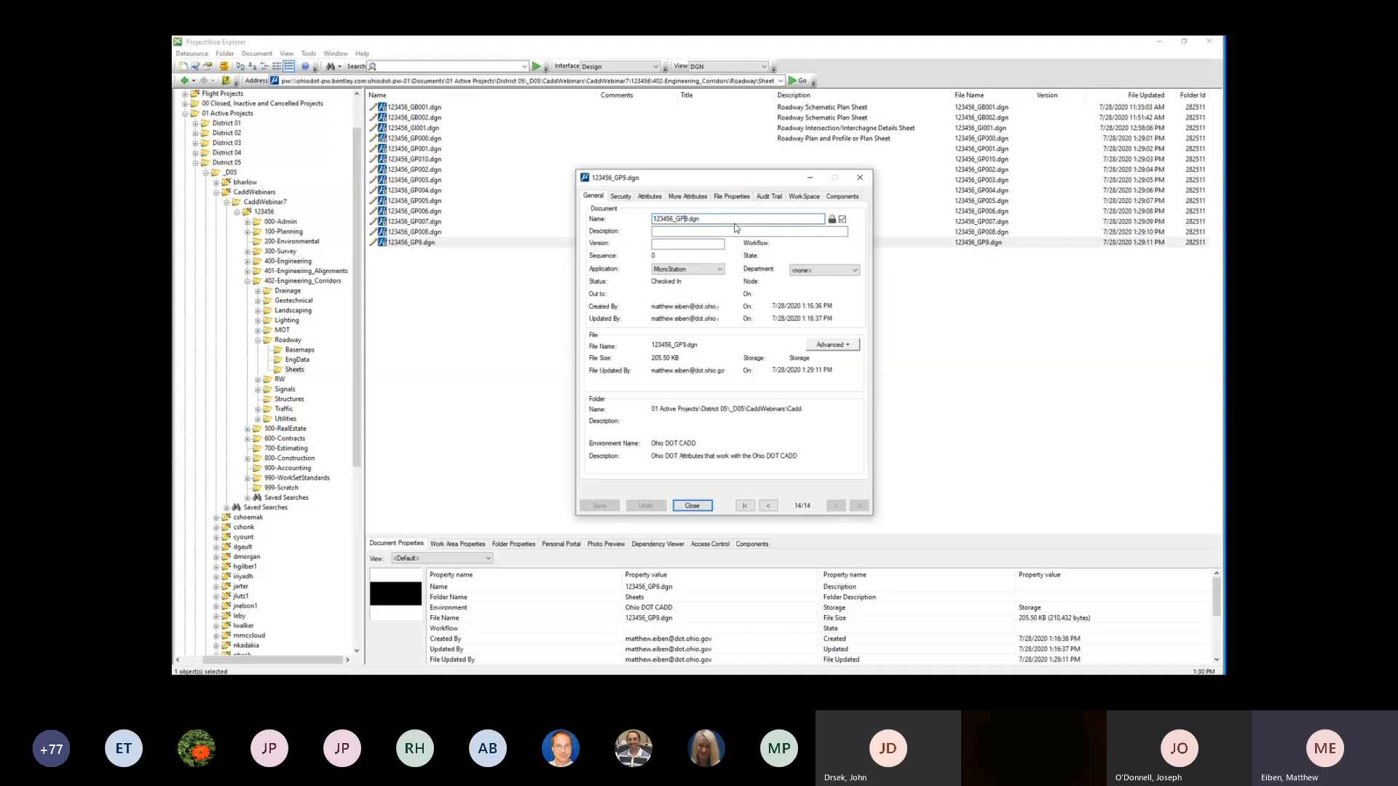
text(00)
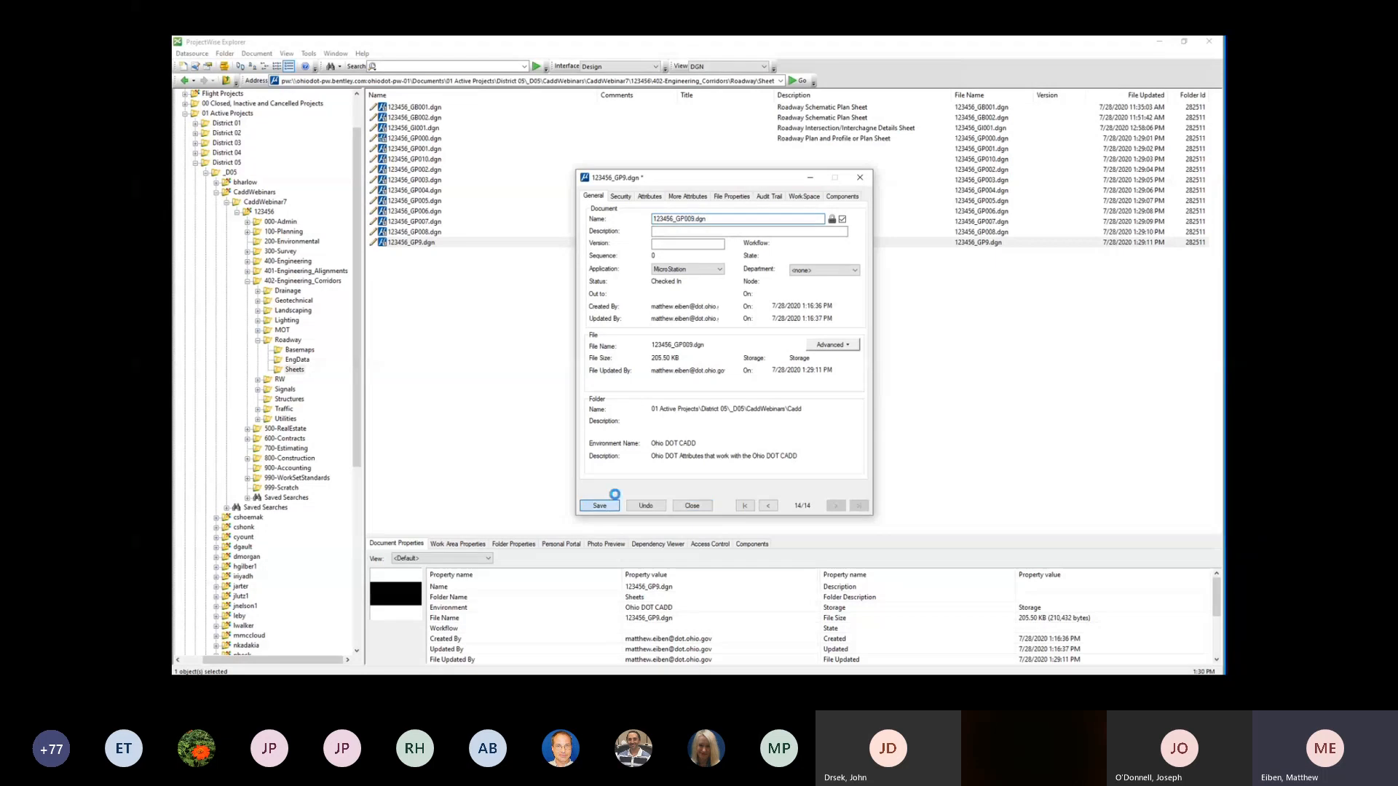
click(610, 504)
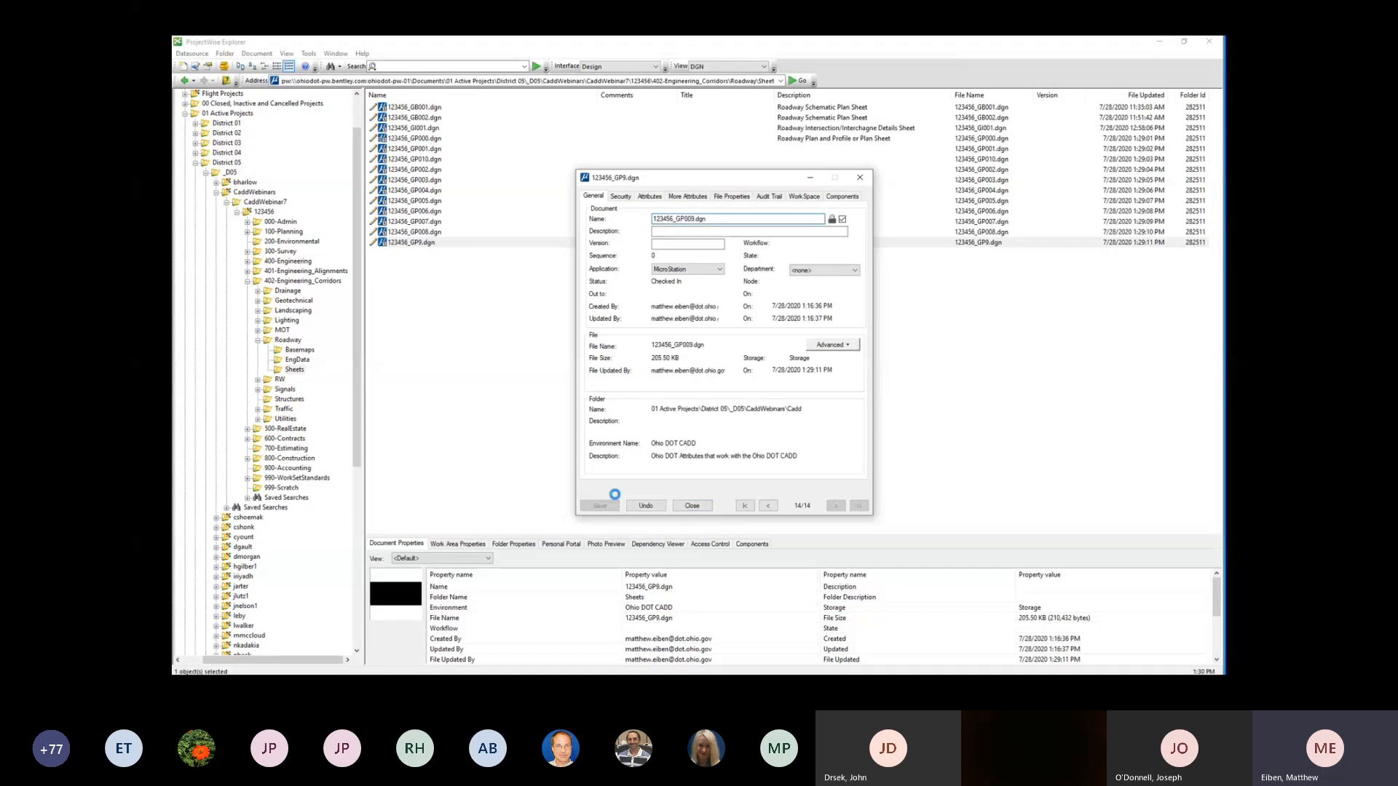
Step: Close the document properties and select the renamed sheet files listed from 123456_GP001.dgn through 123456_GP009.dgn
click(692, 506)
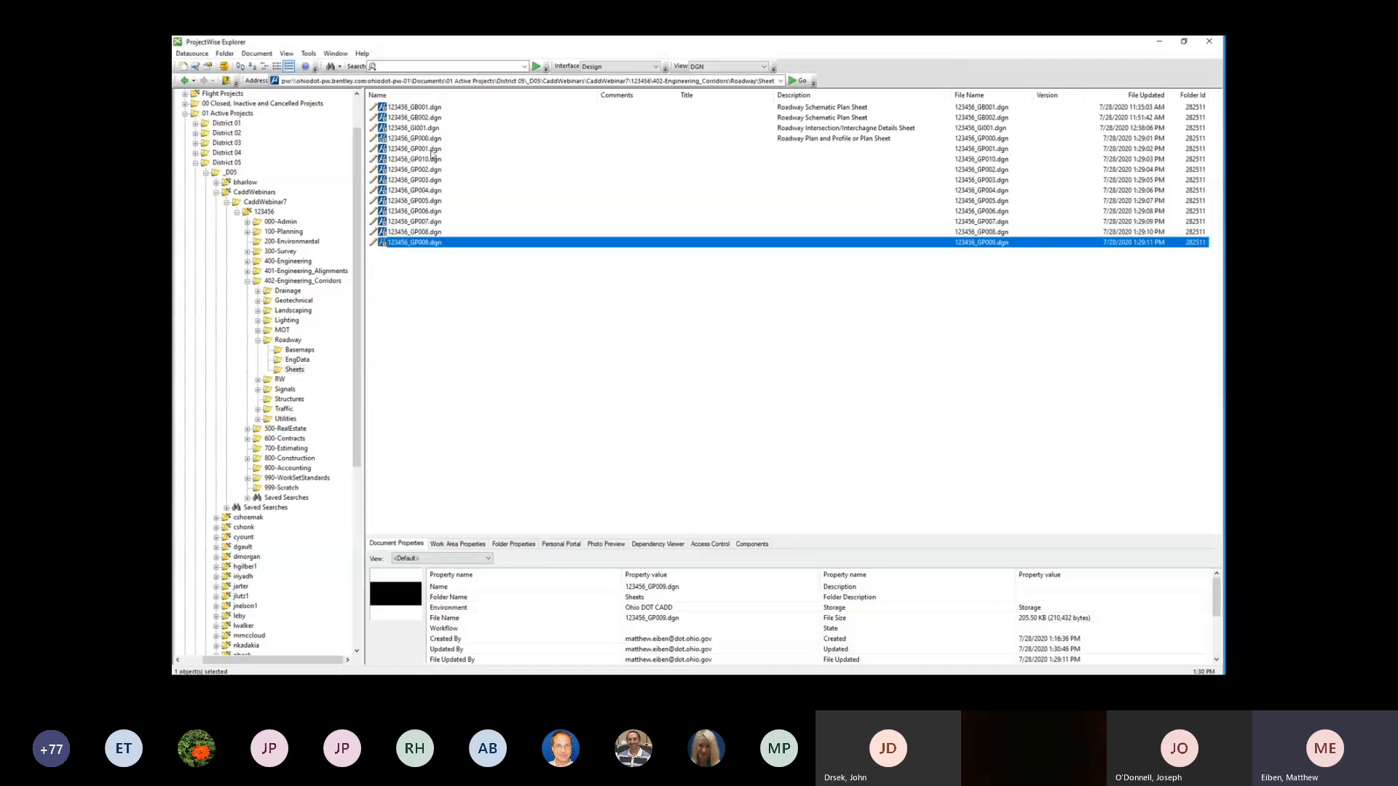
click(430, 140)
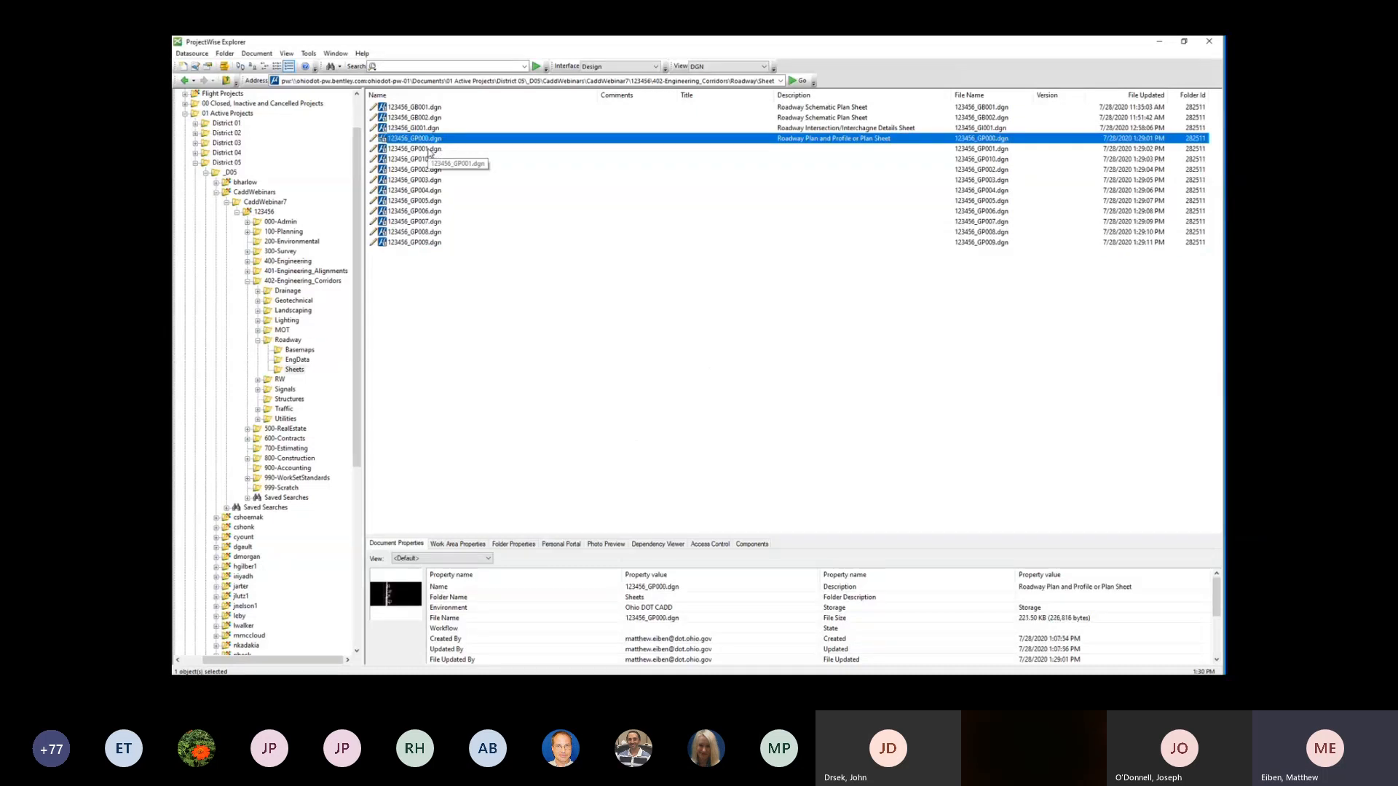
click(430, 150)
shift+click(419, 242)
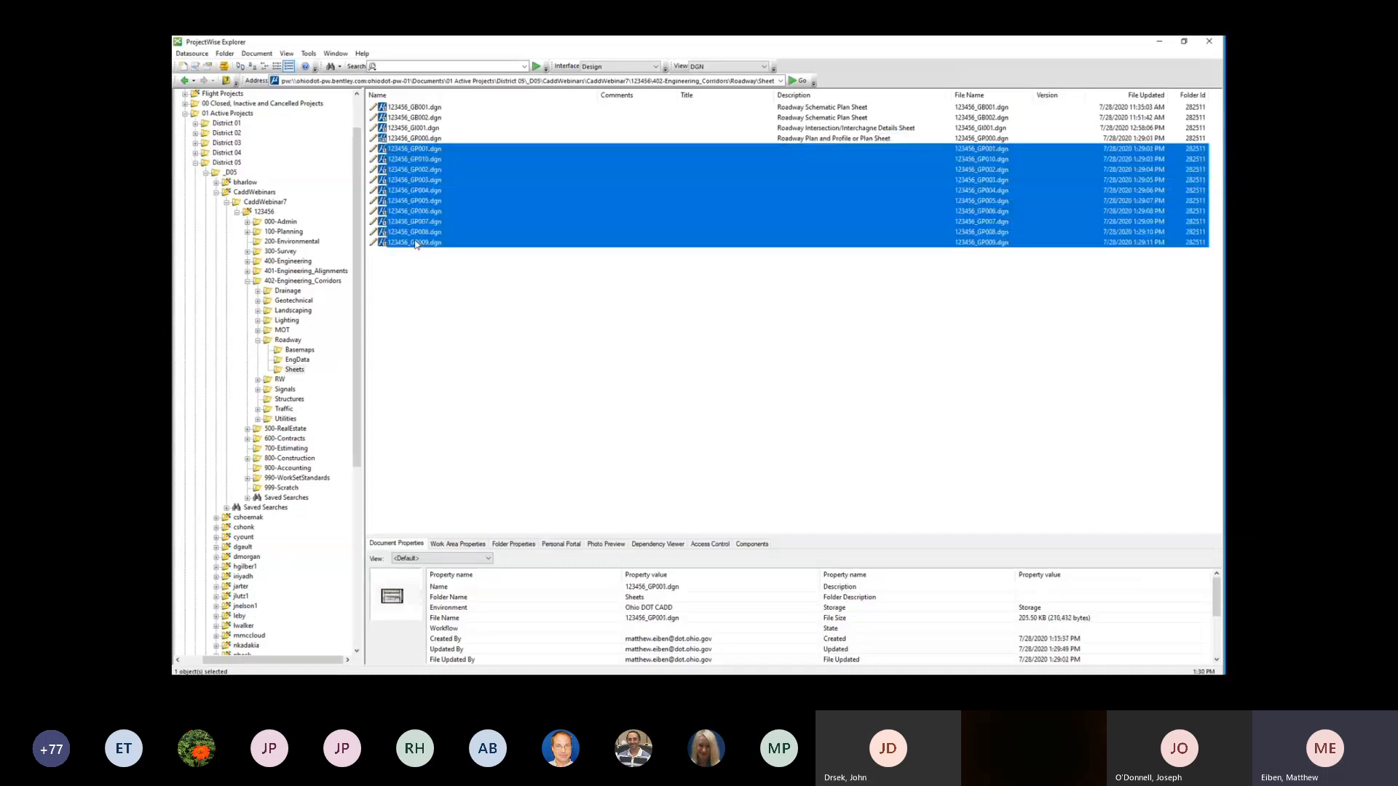
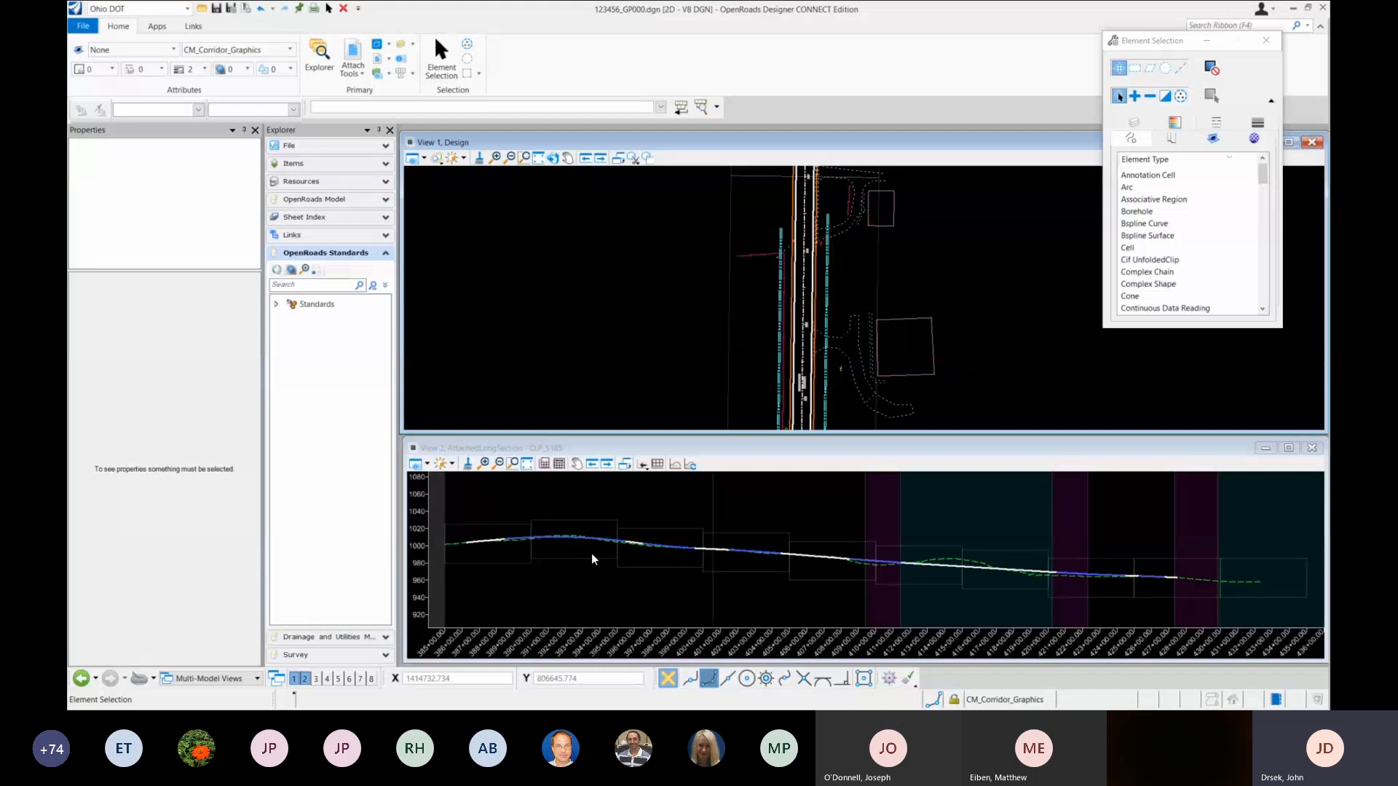
Step: Start attaching a reference to 123456_GP000.dgn and browse to the Basemaps folder under Drainage in 402-Engineering_Corridors
click(624, 464)
click(354, 54)
drag(1397, 286, 966, 110)
click(823, 325)
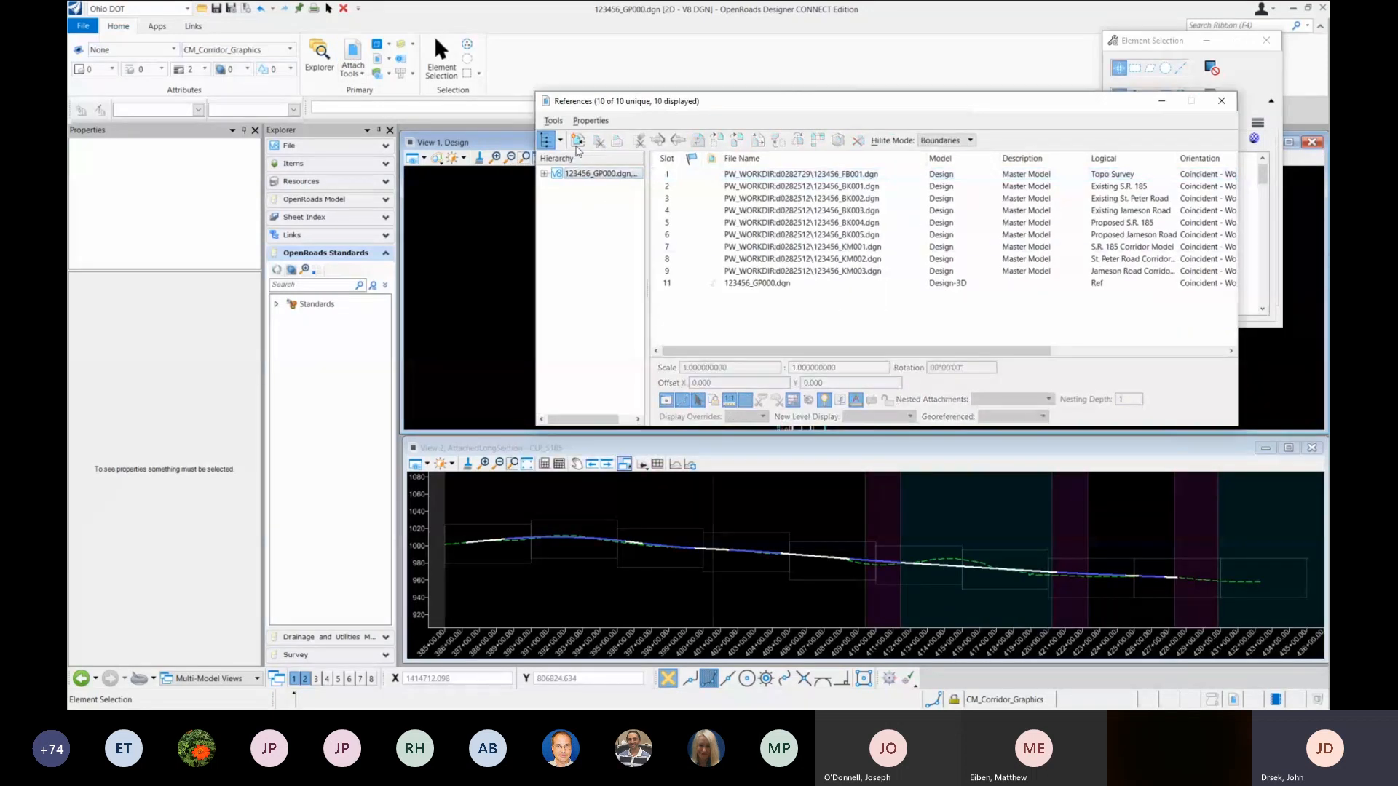
click(577, 139)
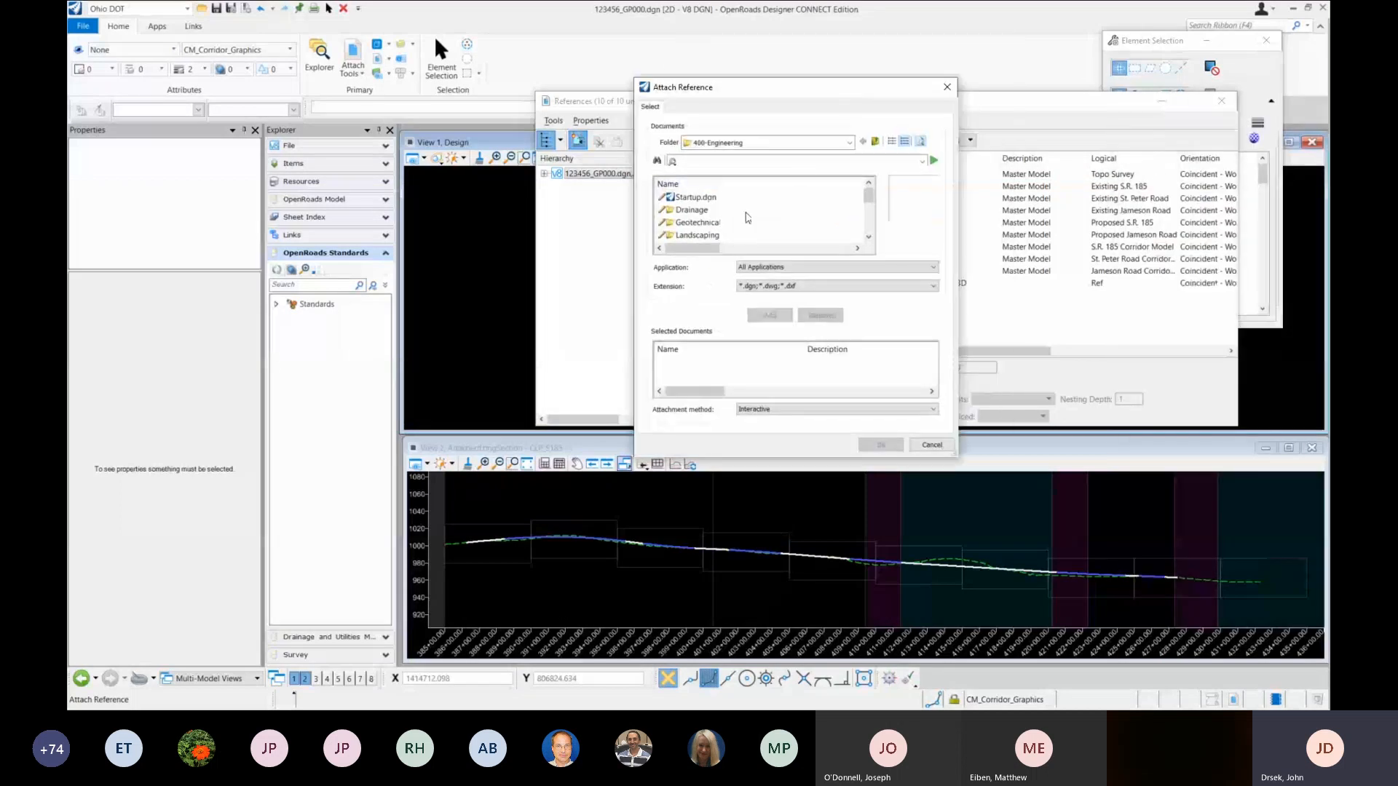
click(876, 142)
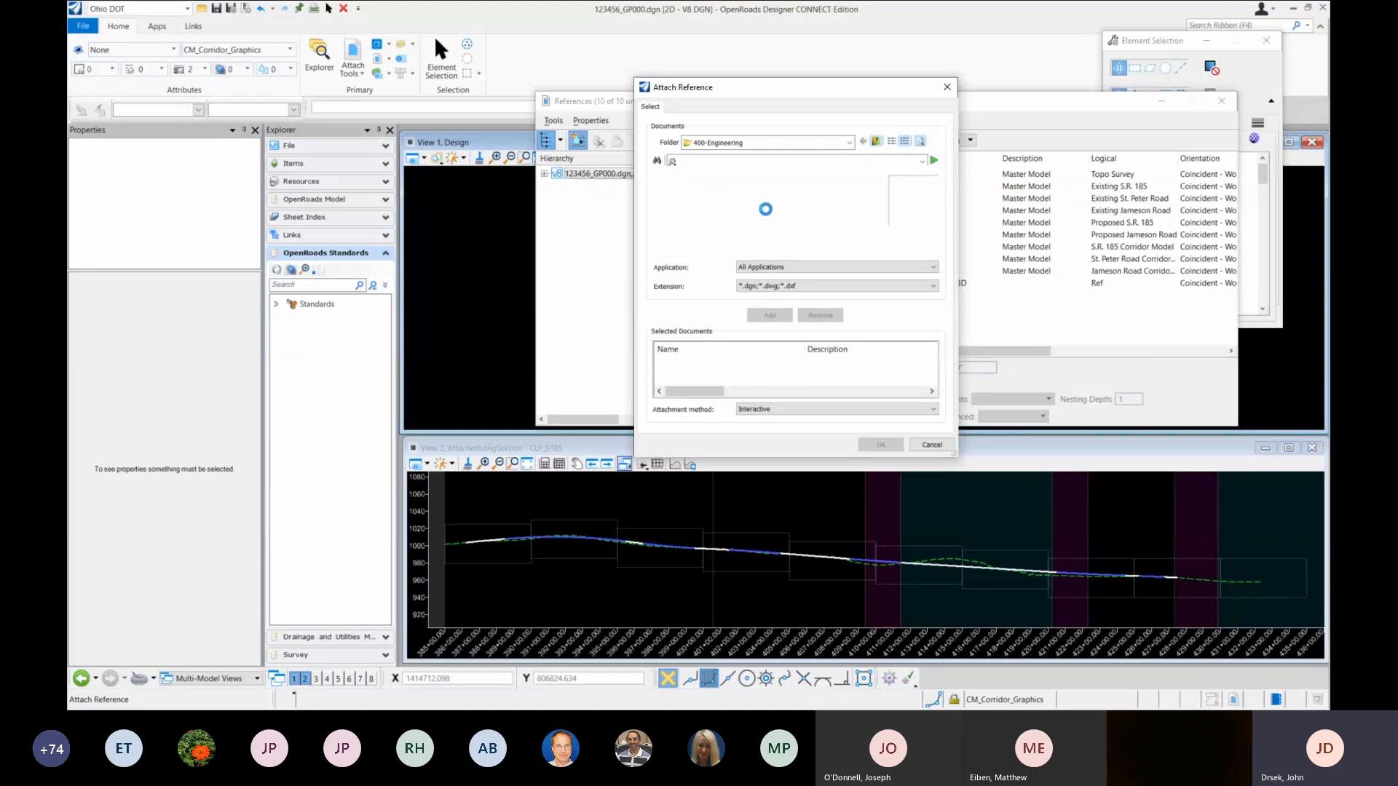
scroll(758, 210, down, 2)
double_click(747, 198)
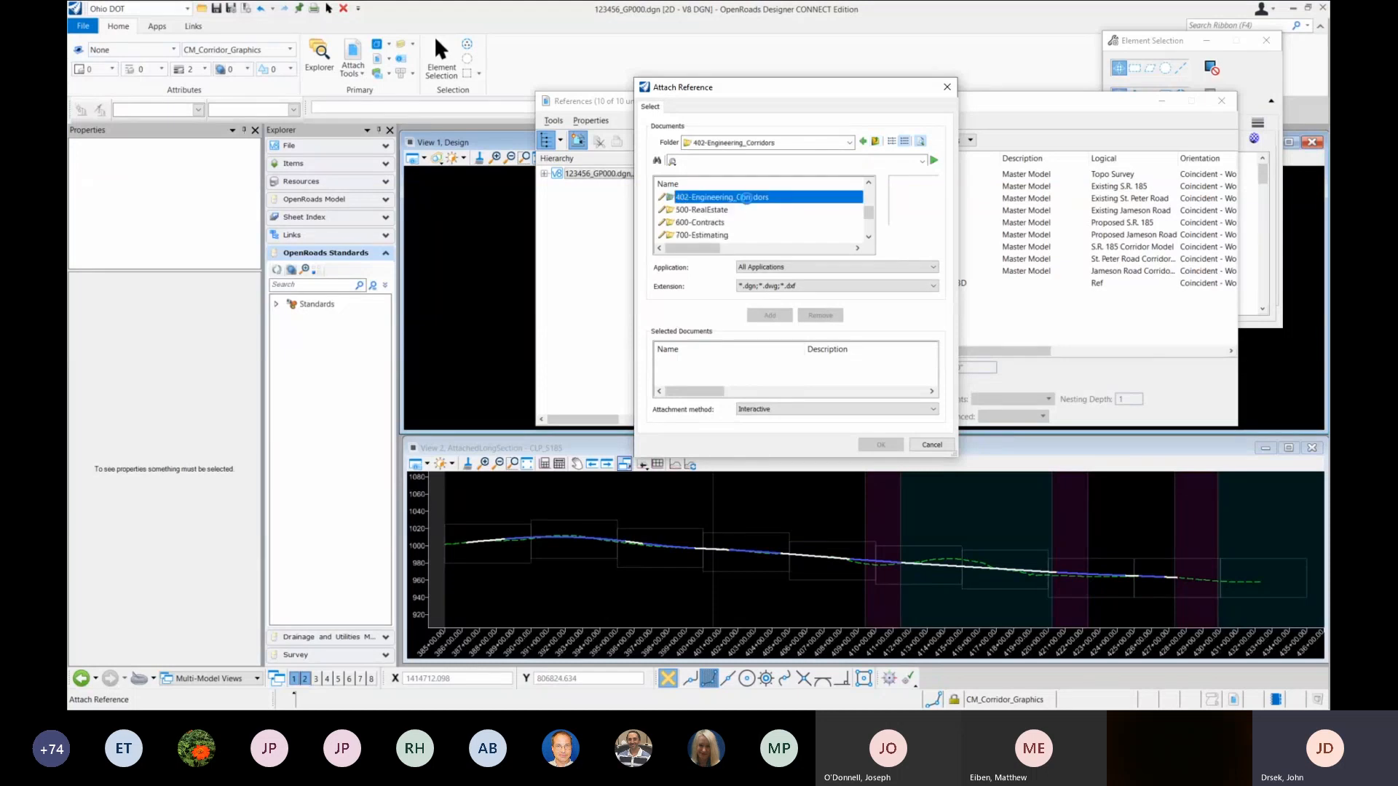
double_click(702, 201)
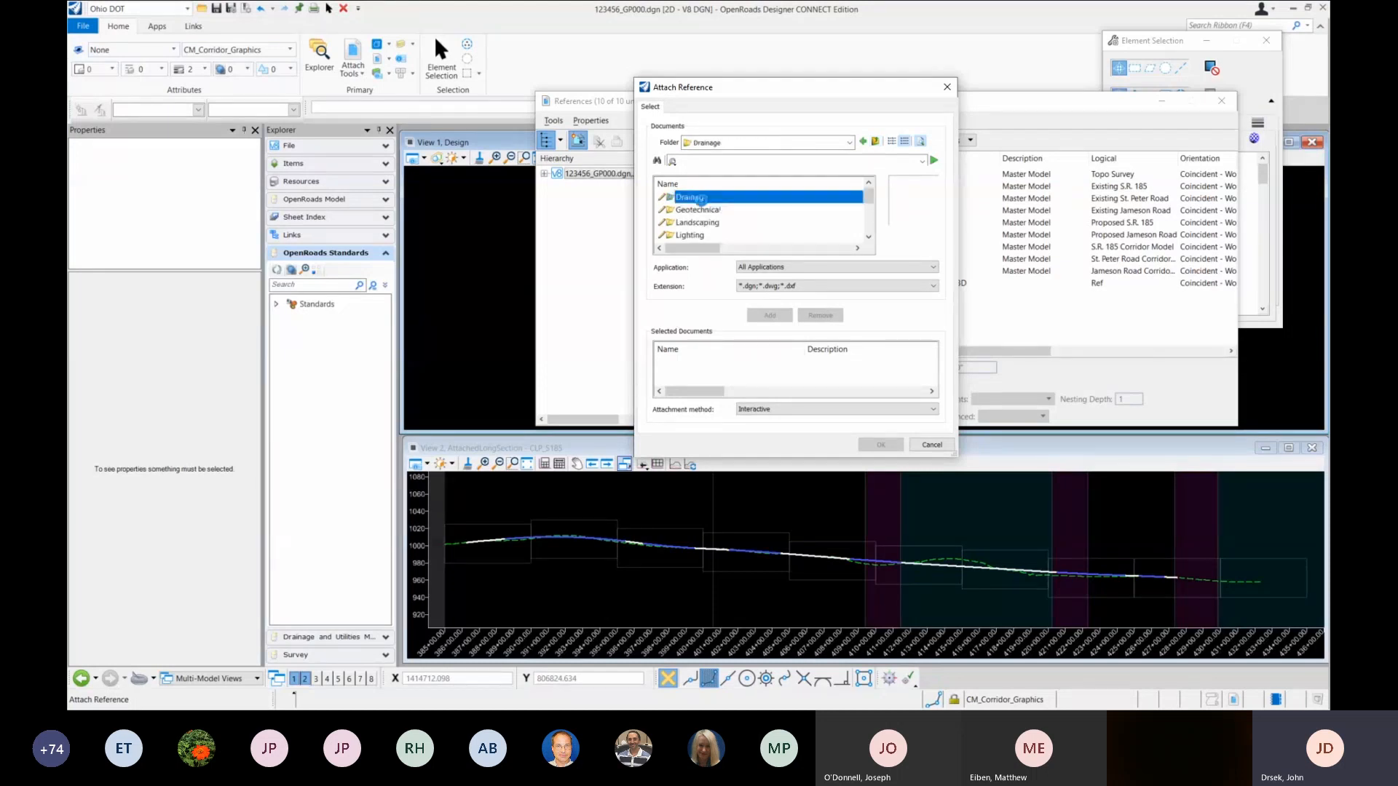
double_click(701, 198)
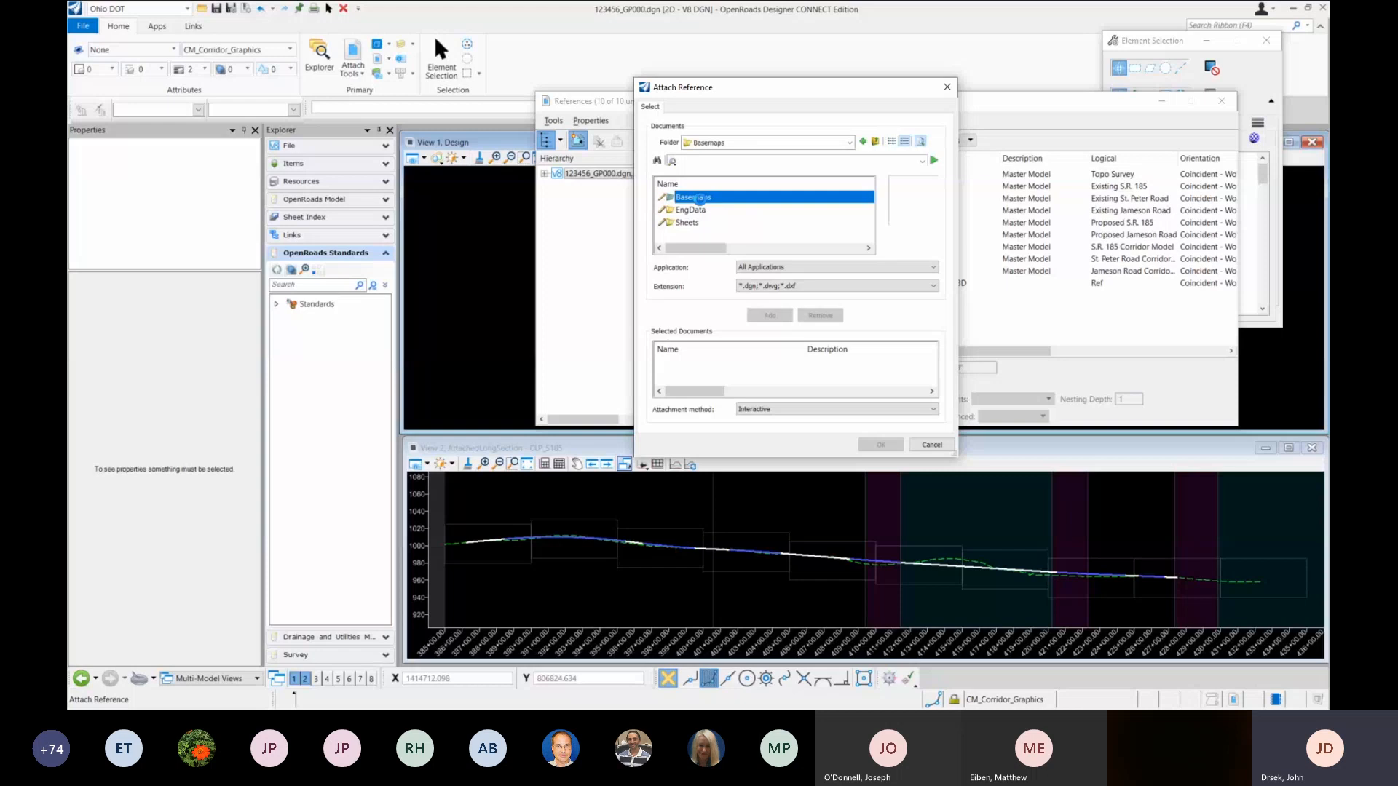
Step: Attach the existing drainage file 123456_BD002.dgn with Coincident - World orientation, close the references and check the drainage in plan
click(735, 211)
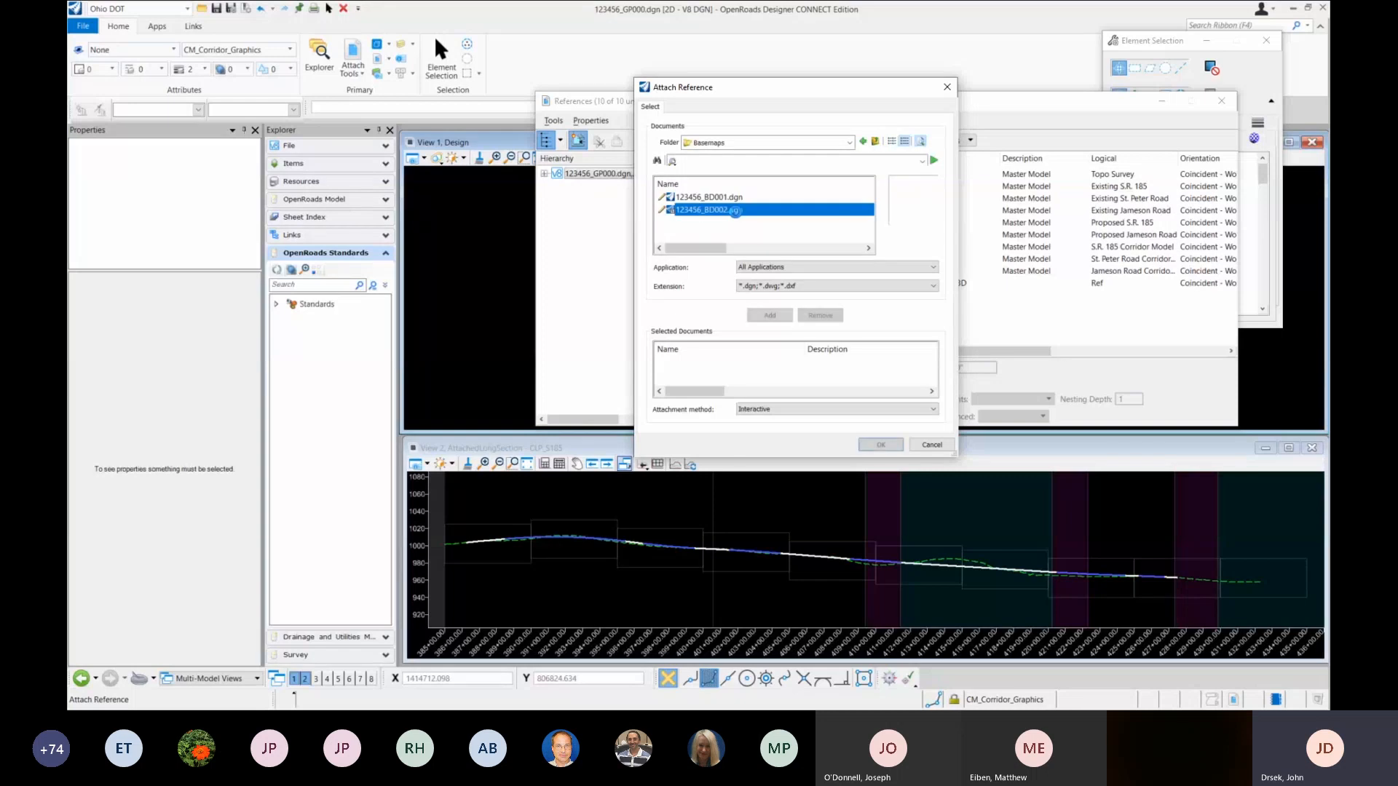
click(871, 443)
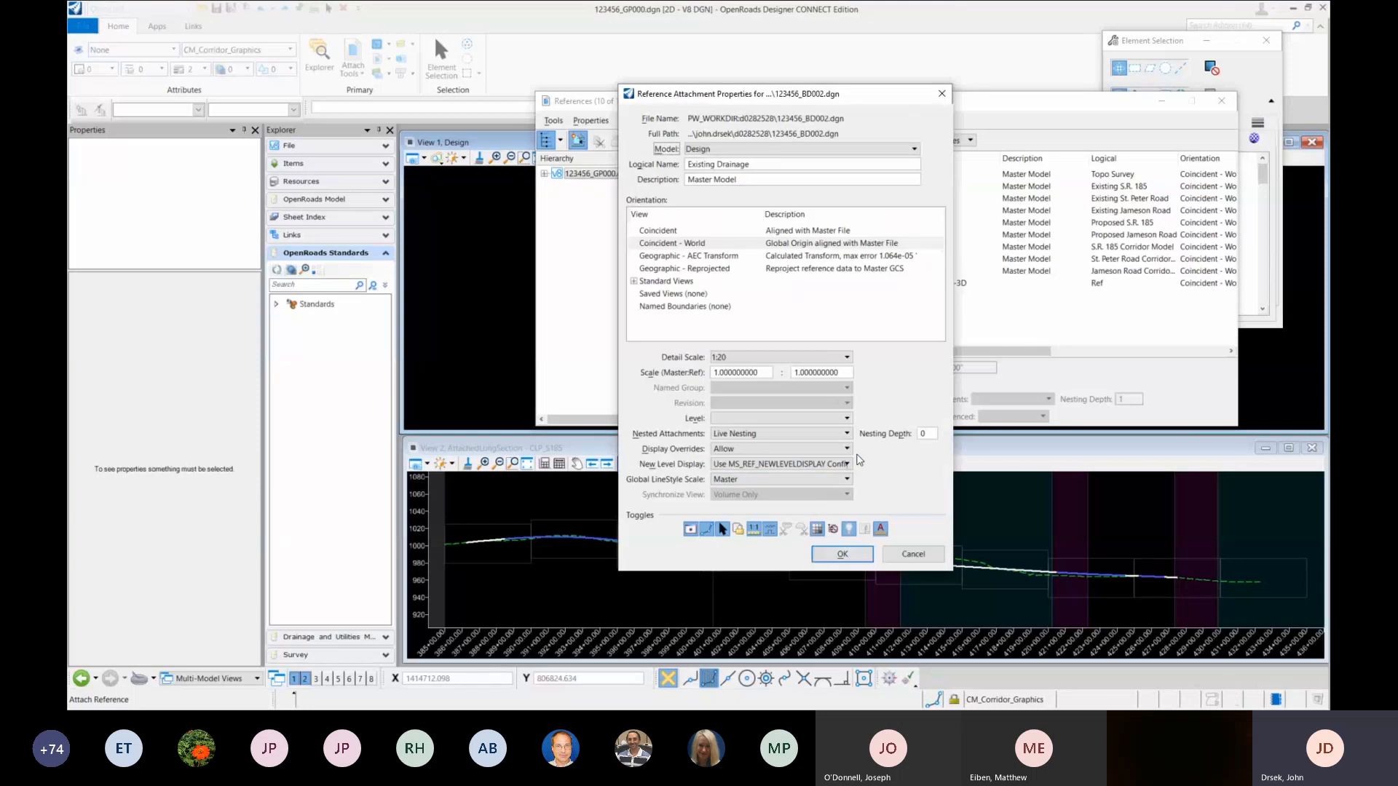
click(842, 554)
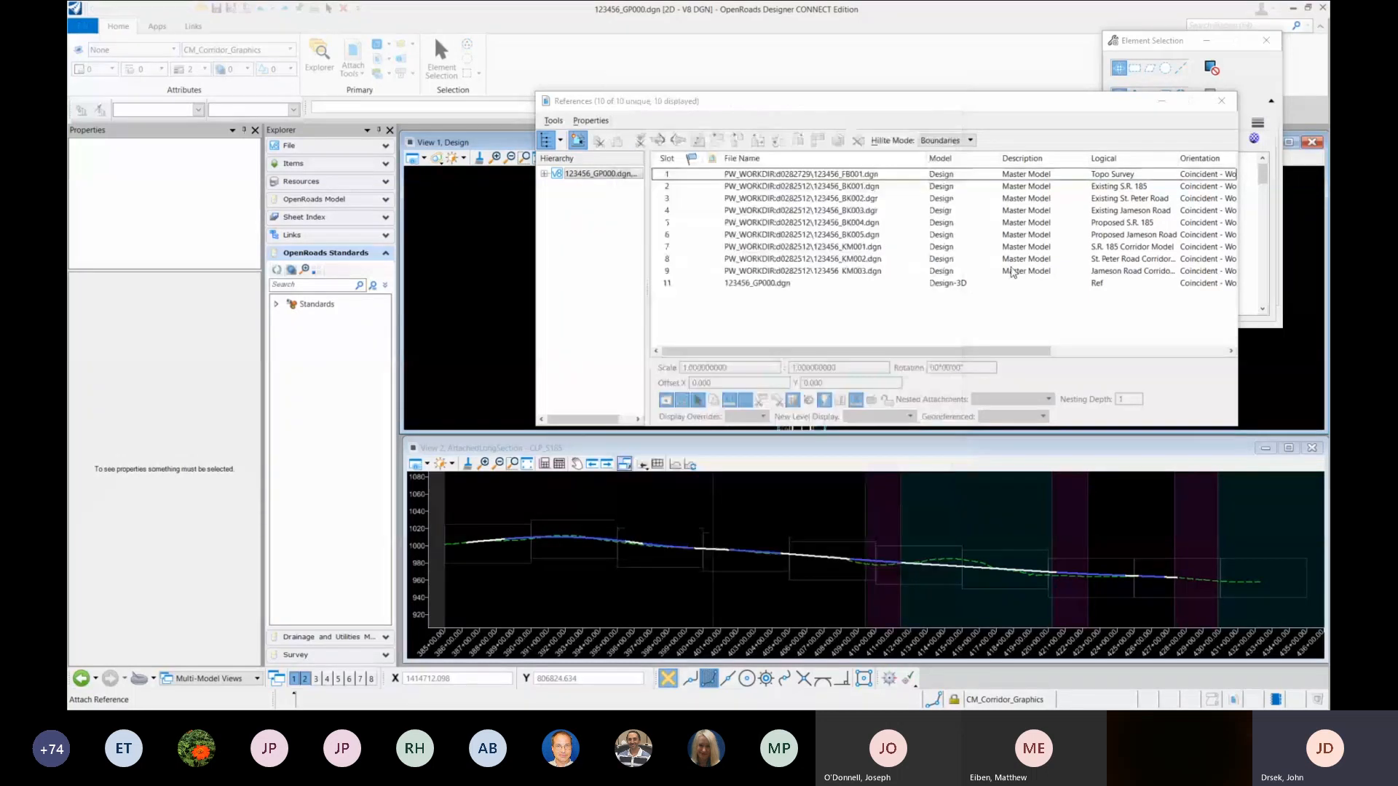
click(1226, 103)
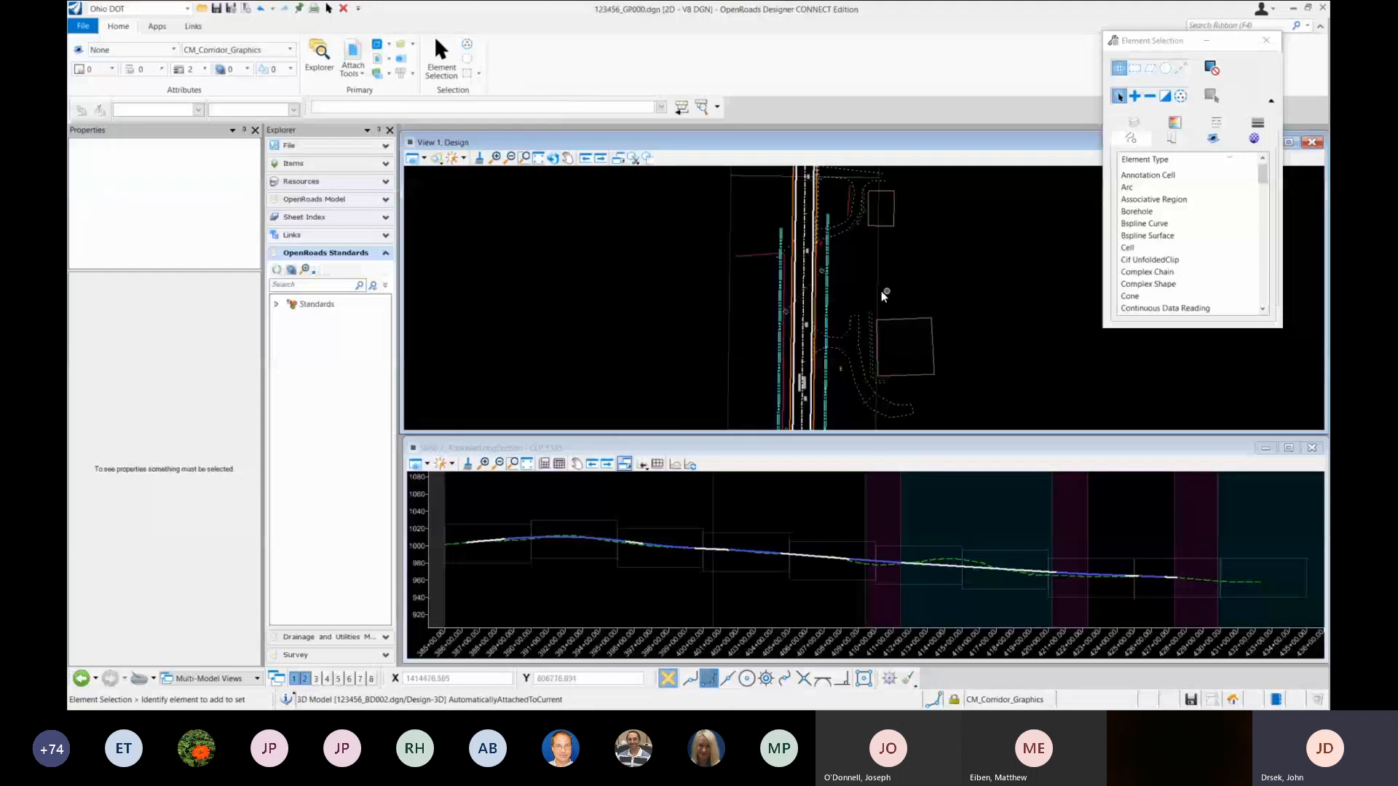
scroll(836, 303, up, 2)
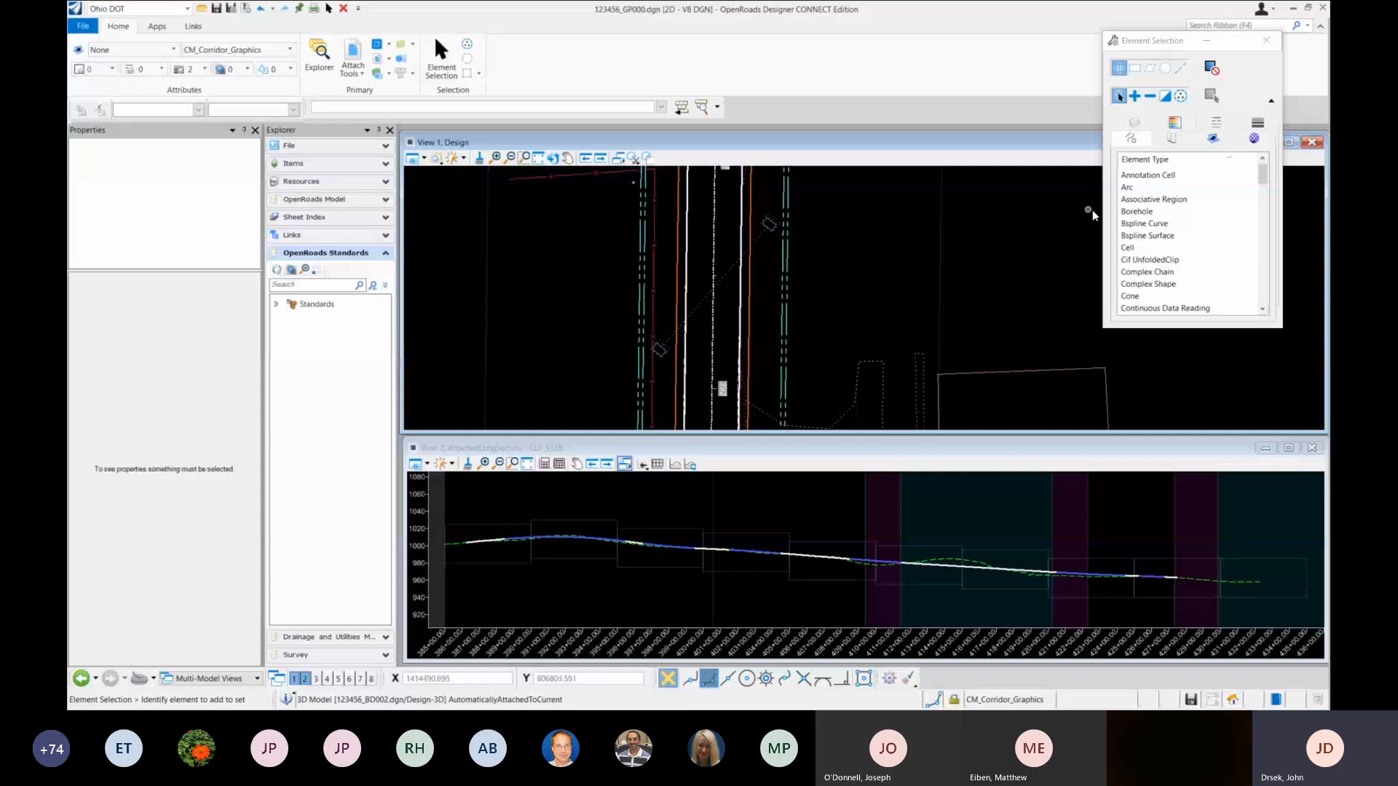
scroll(1088, 214, down, 2)
scroll(1038, 267, up, 2)
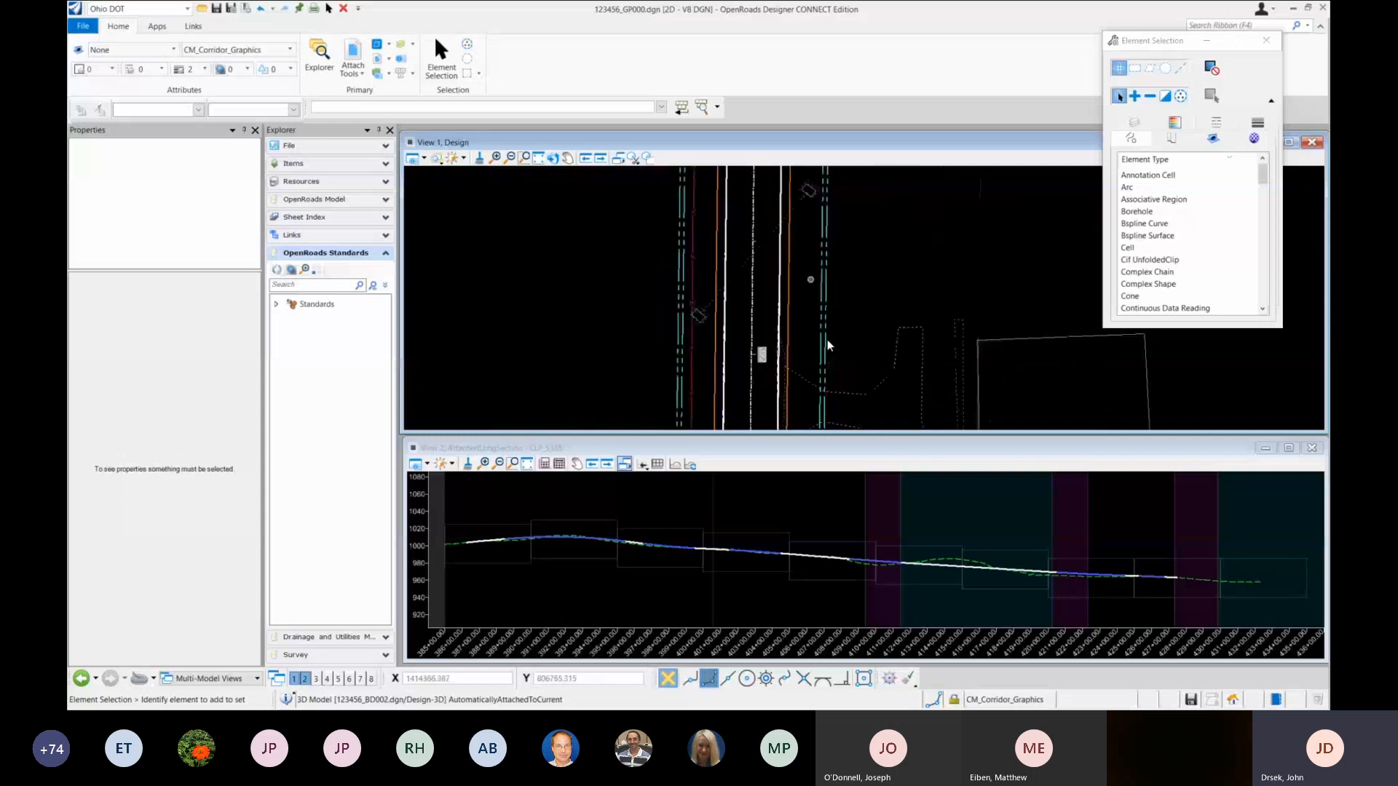
Step: Place a 3D cut by corners around the first crest of the S.R. 185 profile, from about elevation 1020 down to 987
click(754, 450)
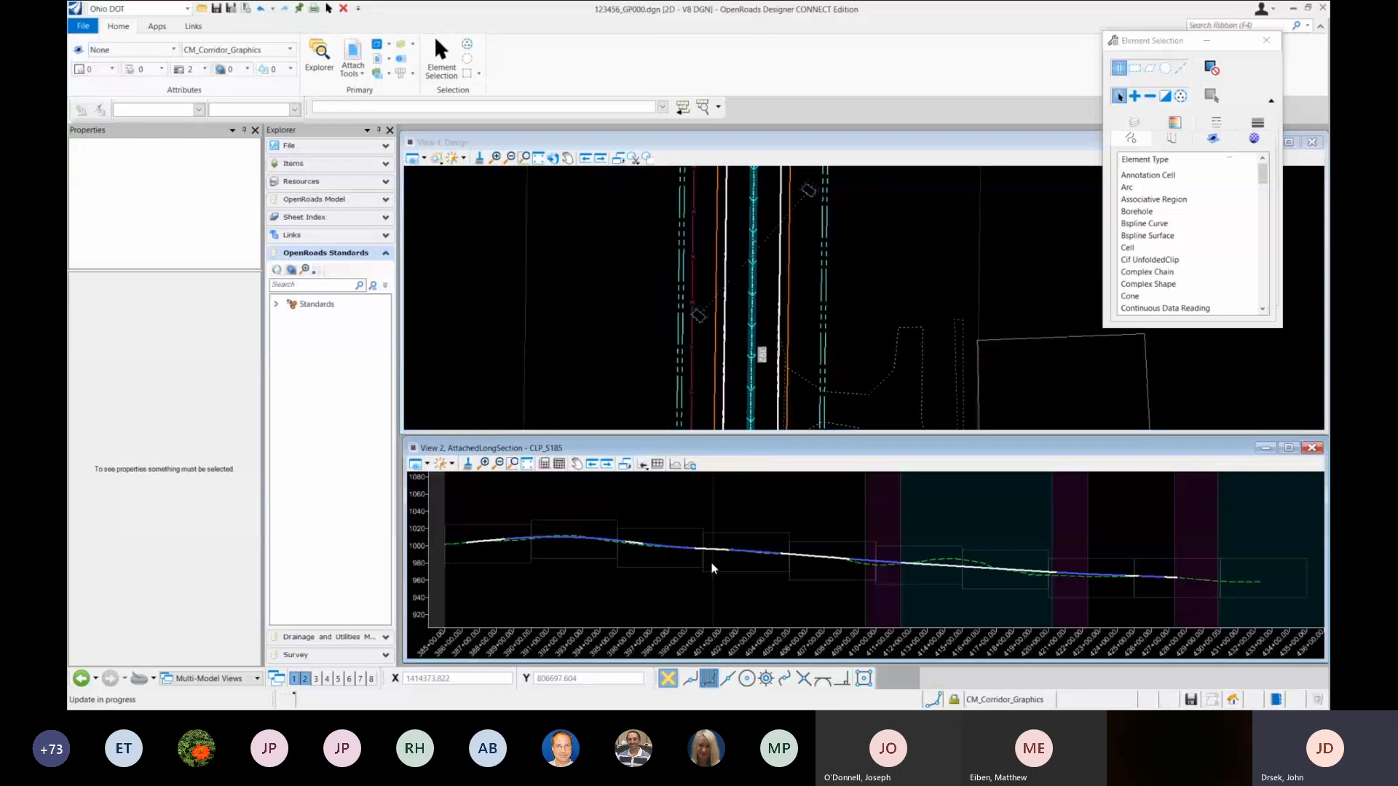
click(676, 465)
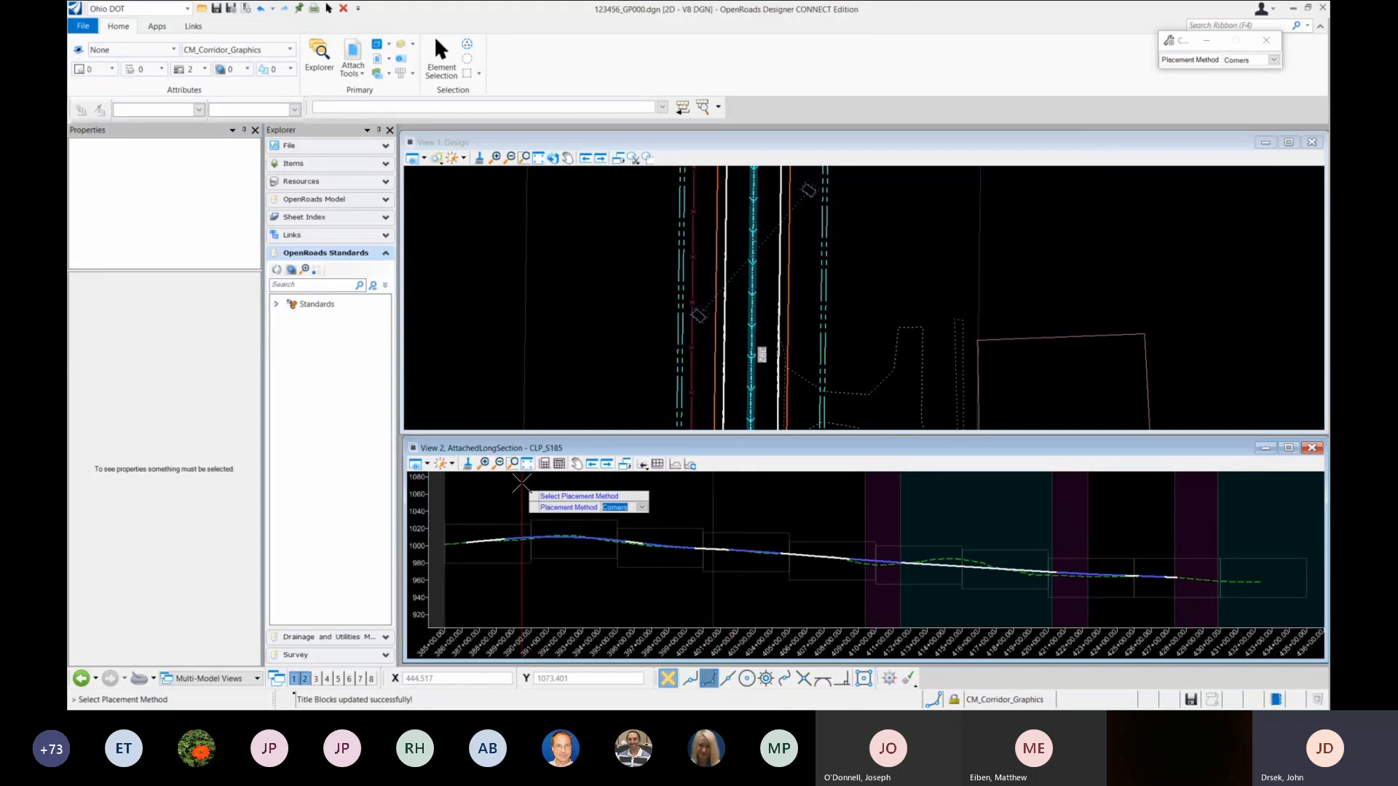
key(Down)
key(Up)
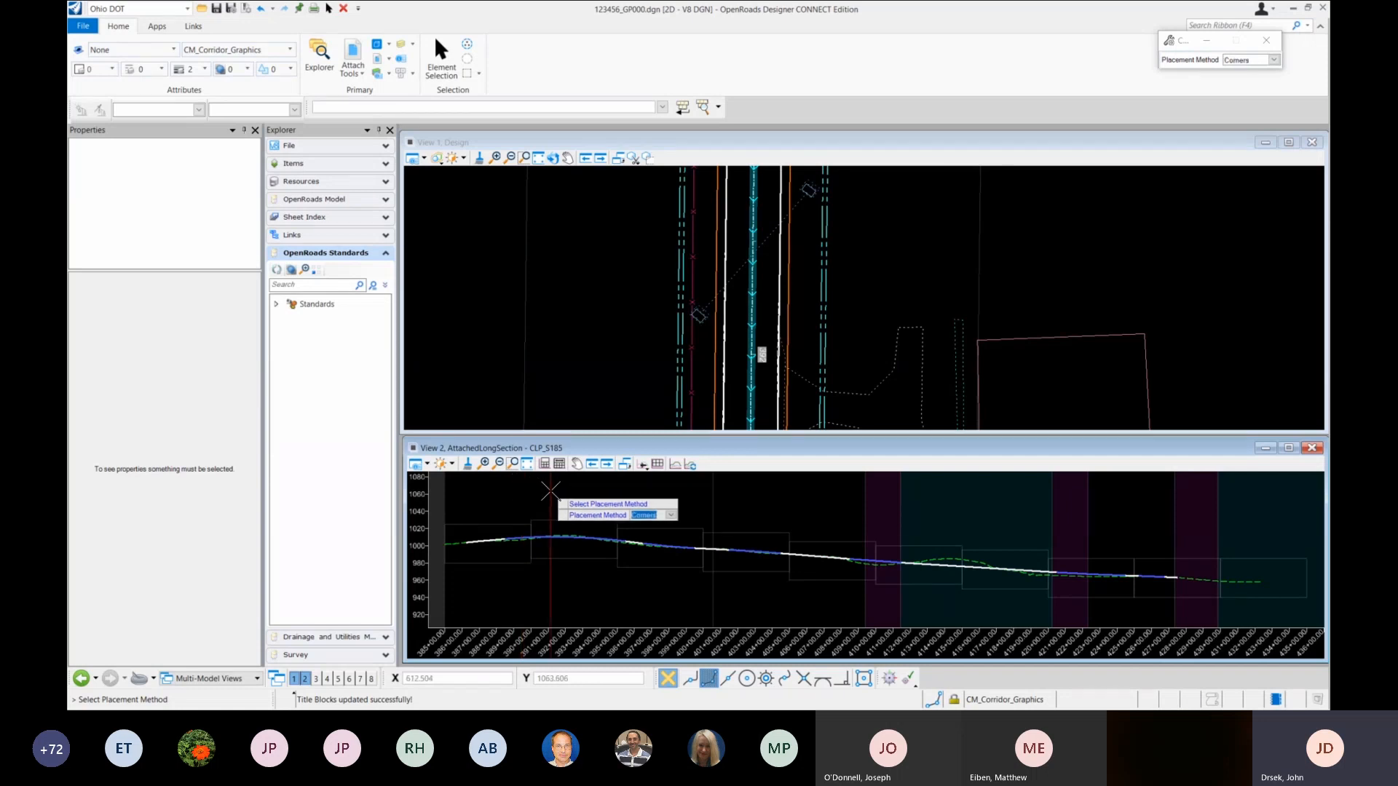
click(550, 492)
scroll(534, 541, up, 2)
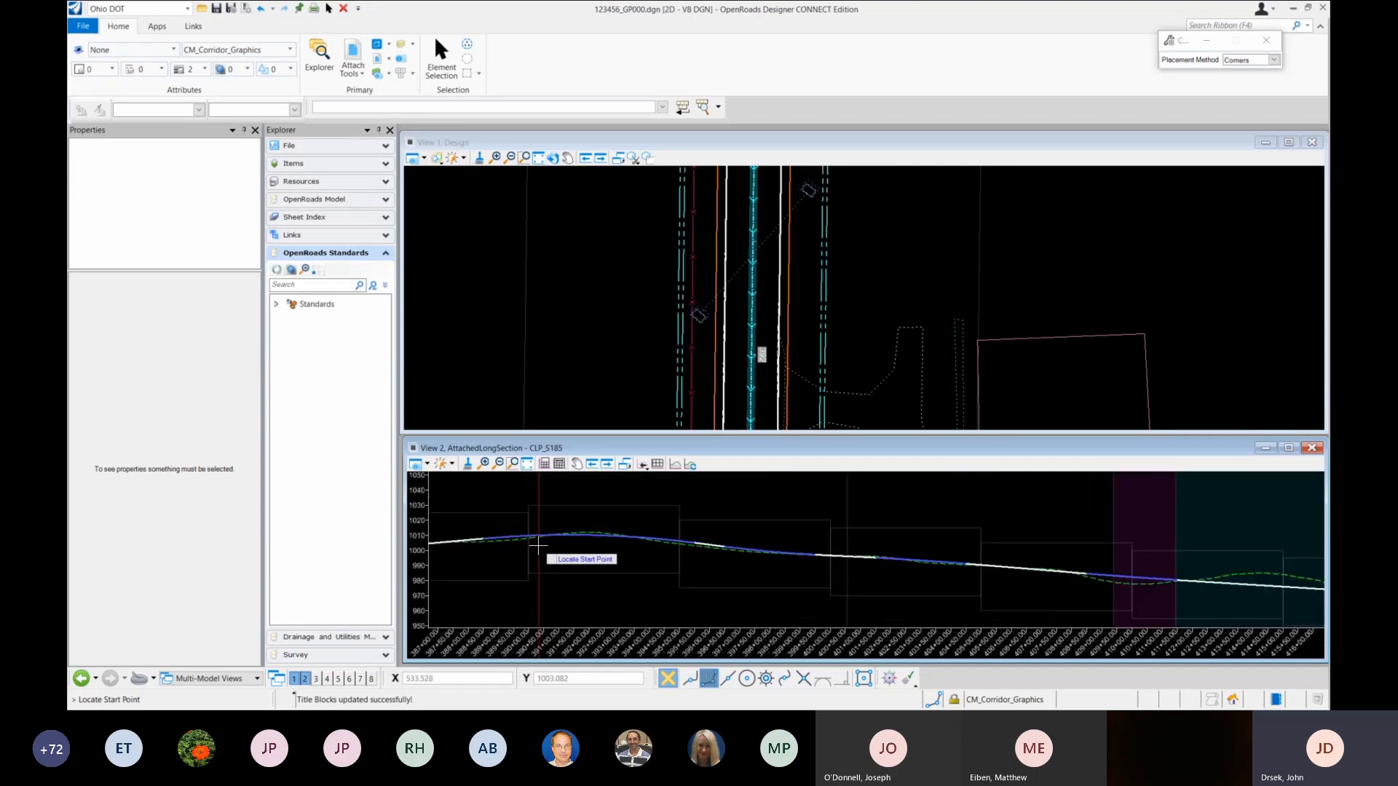
scroll(729, 542, down, 1)
scroll(630, 550, up, 1)
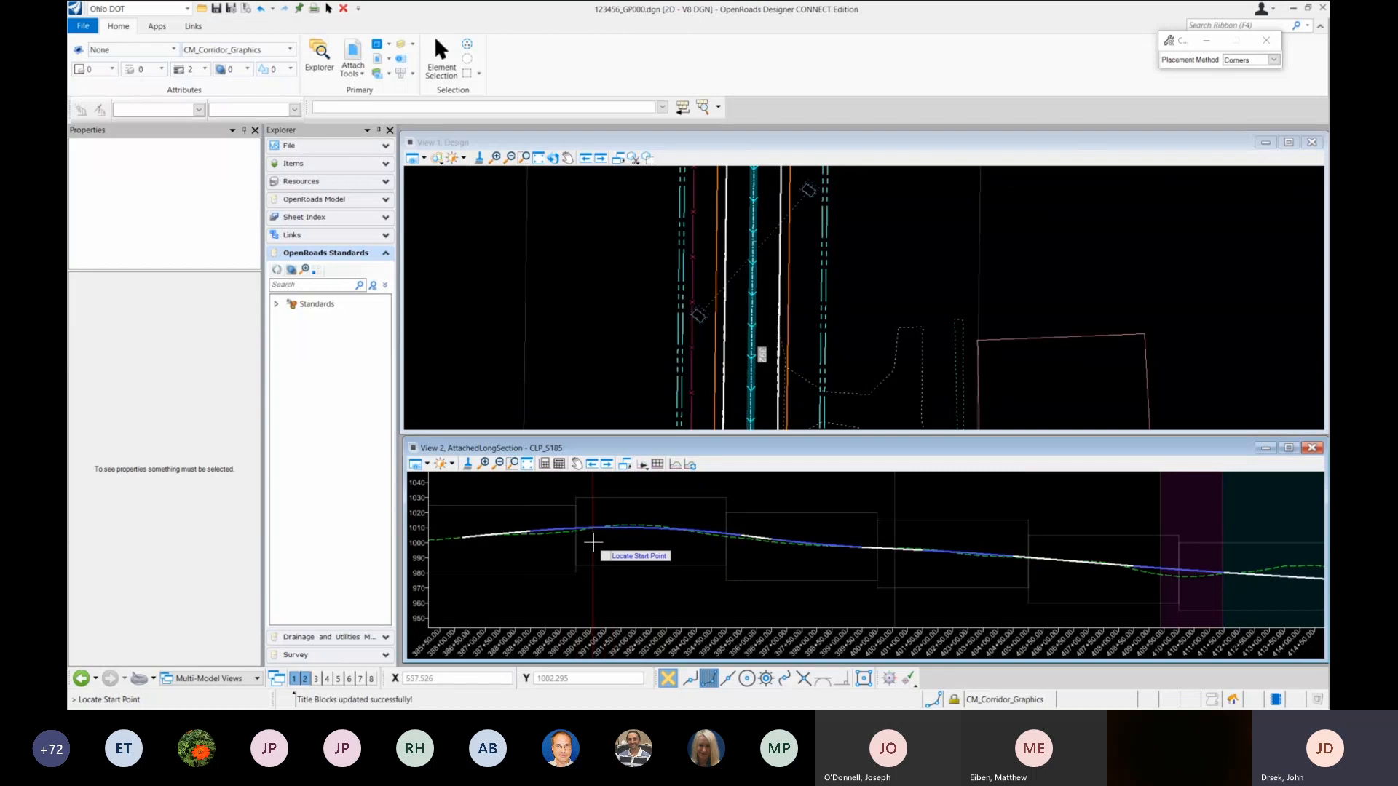
scroll(593, 543, up, 1)
click(589, 497)
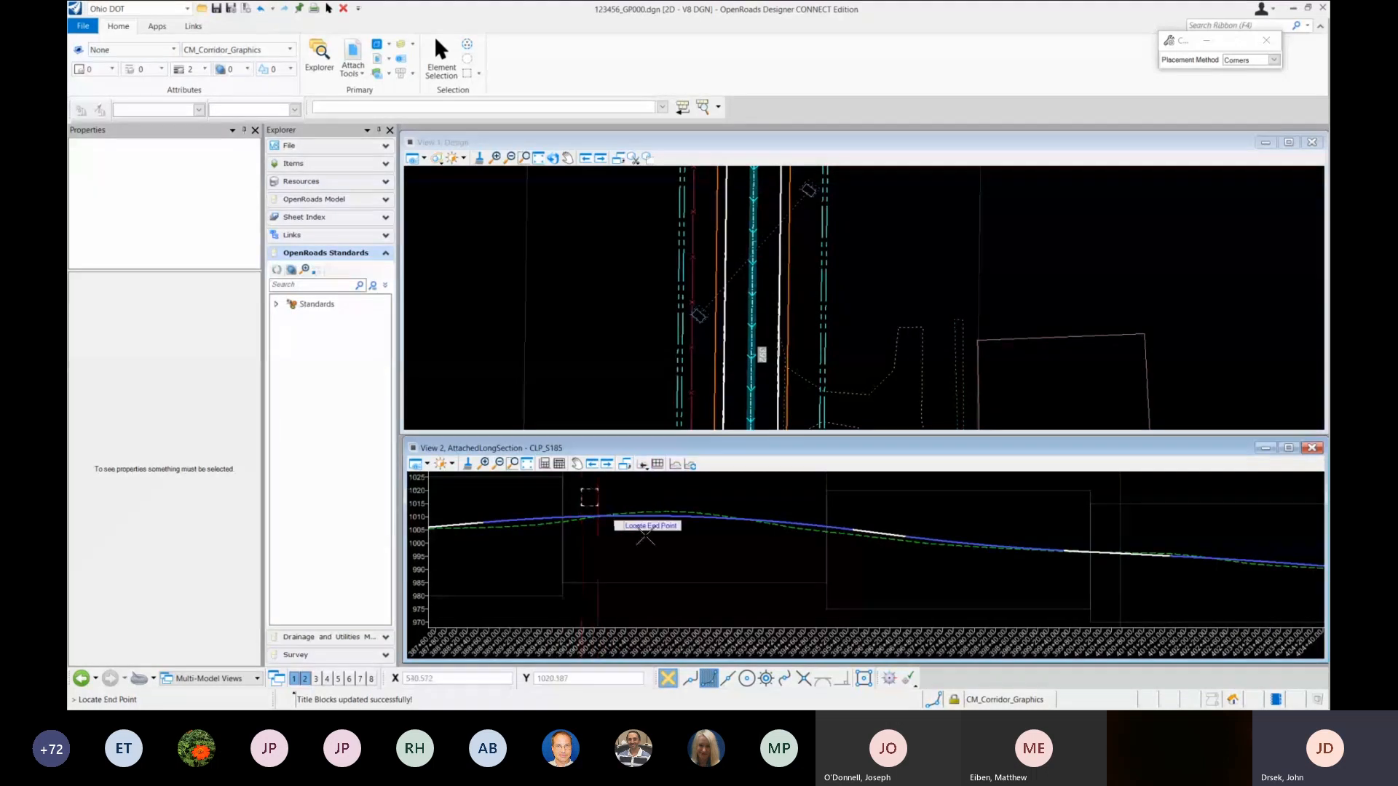
click(816, 577)
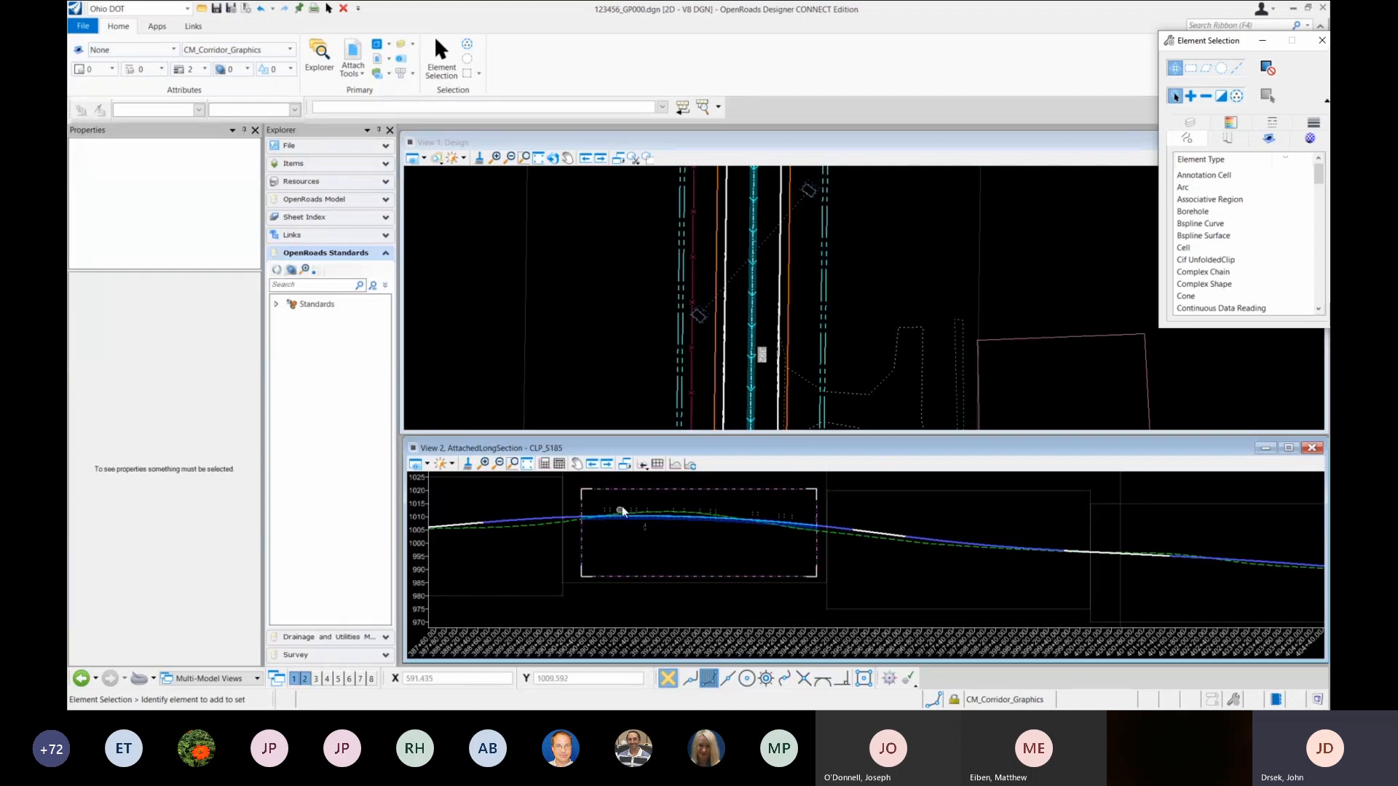
Step: Inspect the drainage inside the 3D cut, then lower its upper edge to about elevation 1015 and move its starting edge inward
scroll(626, 525, up, 3)
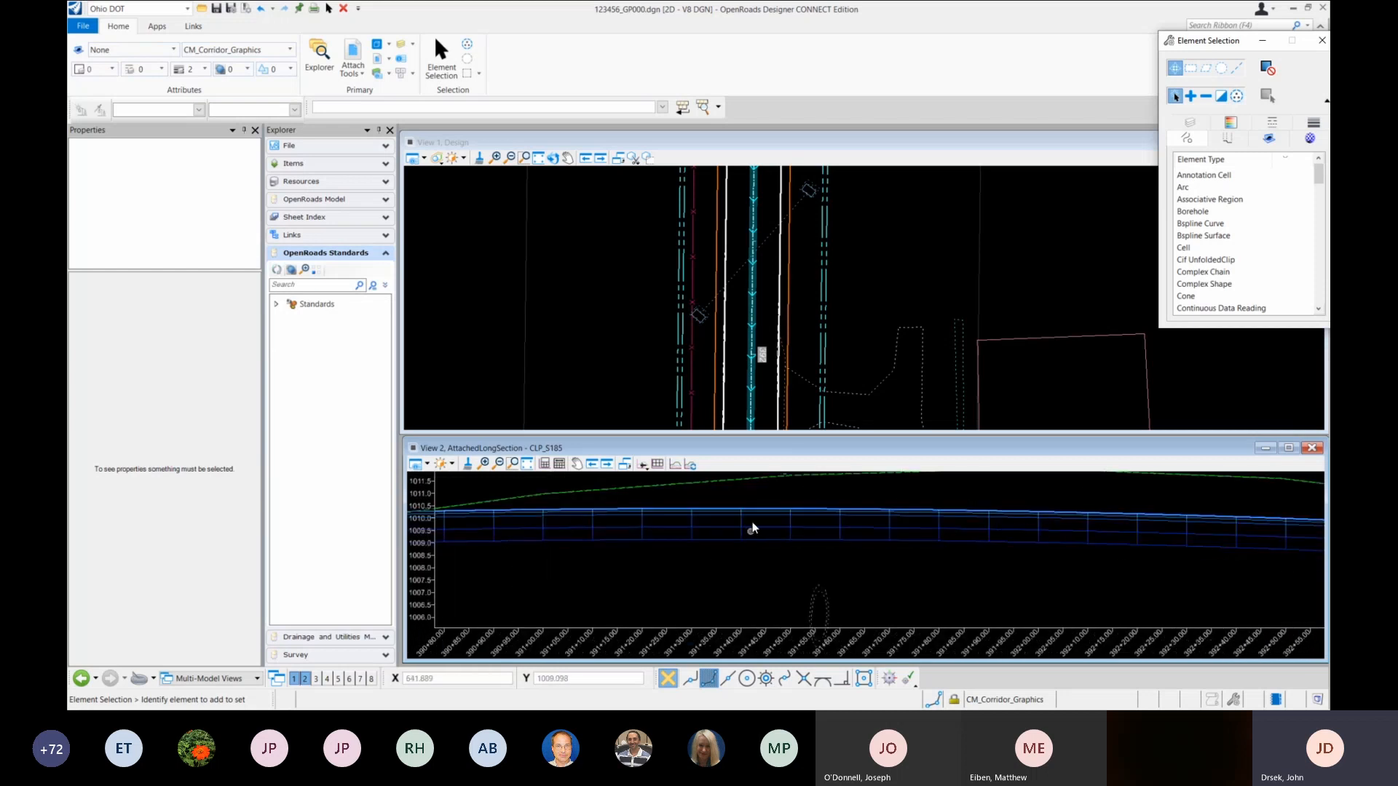
scroll(744, 513, down, 1)
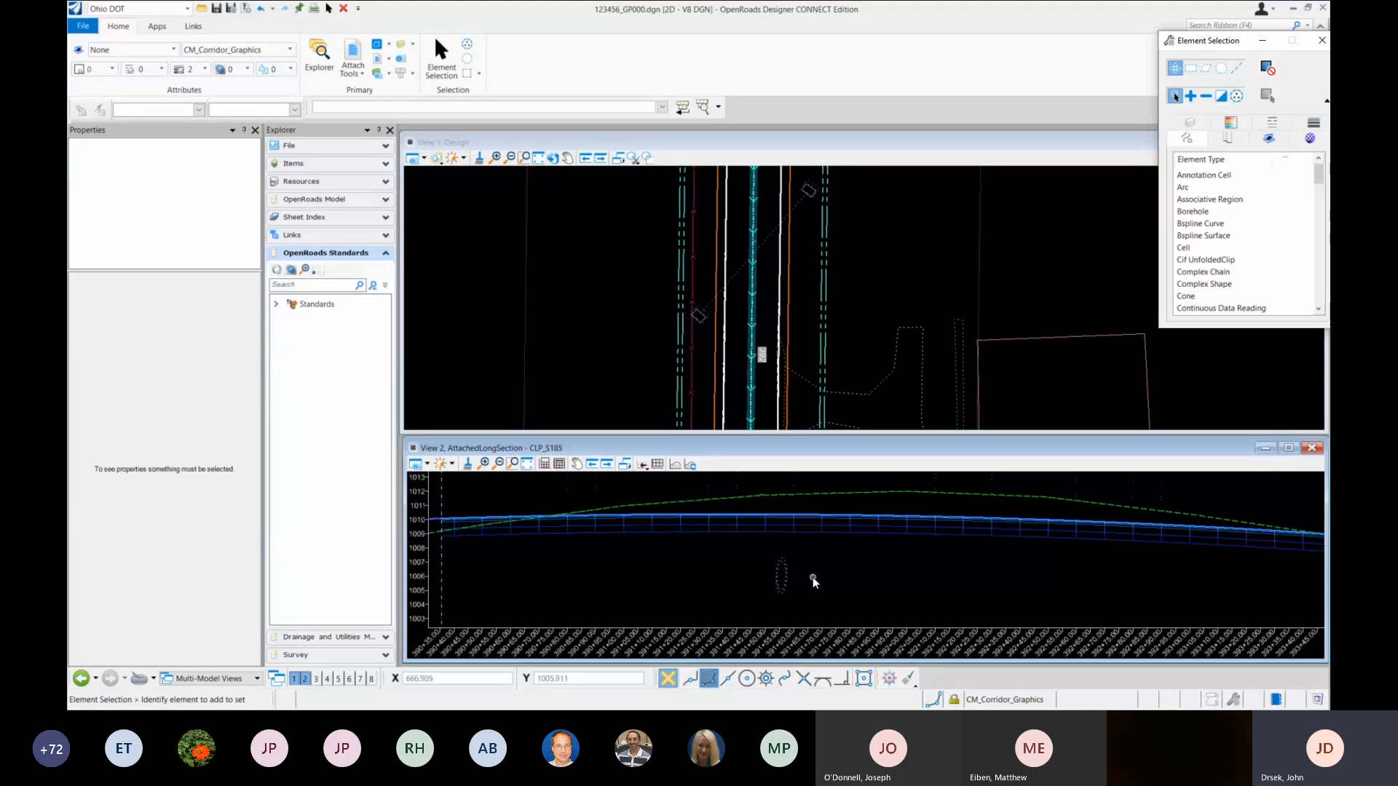
scroll(814, 578, down, 1)
scroll(819, 573, up, 1)
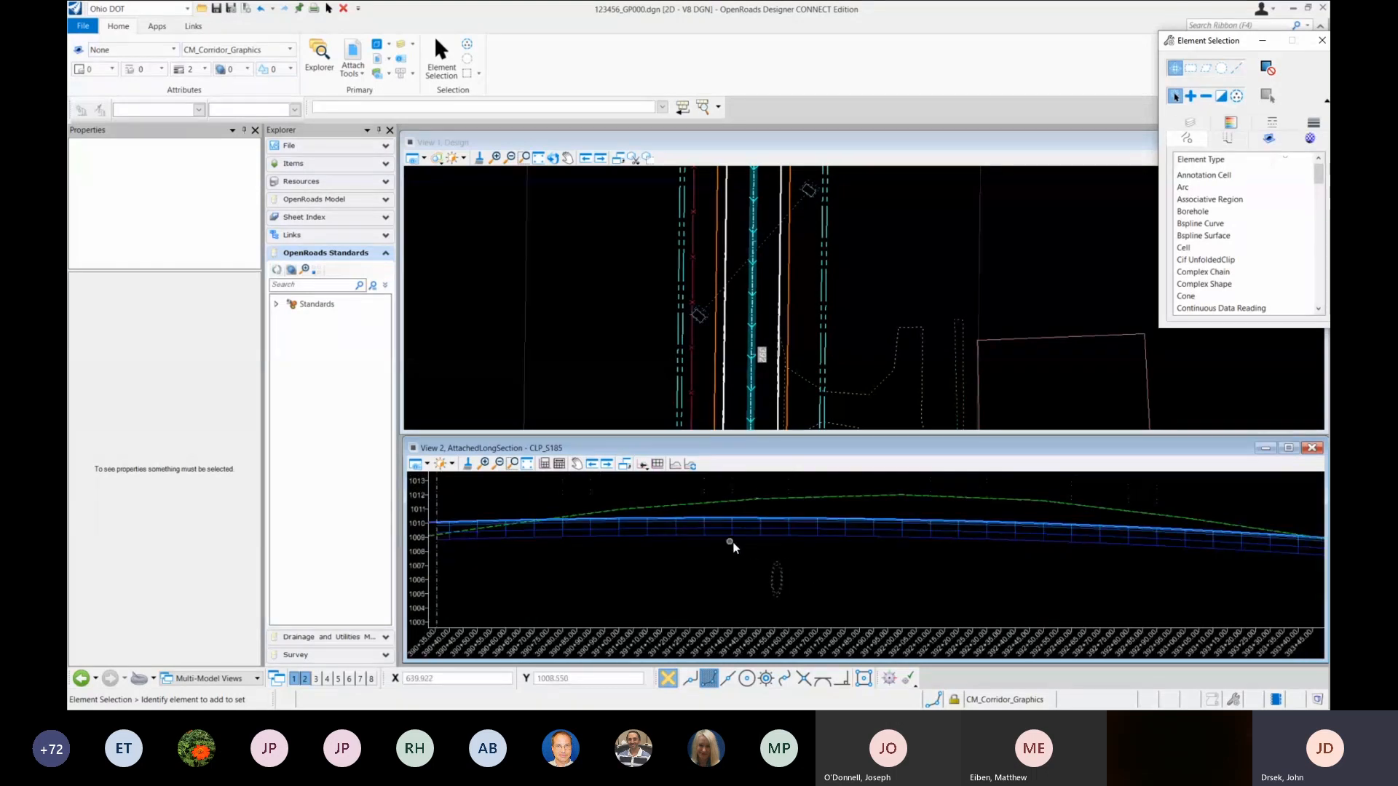
scroll(732, 546, down, 2)
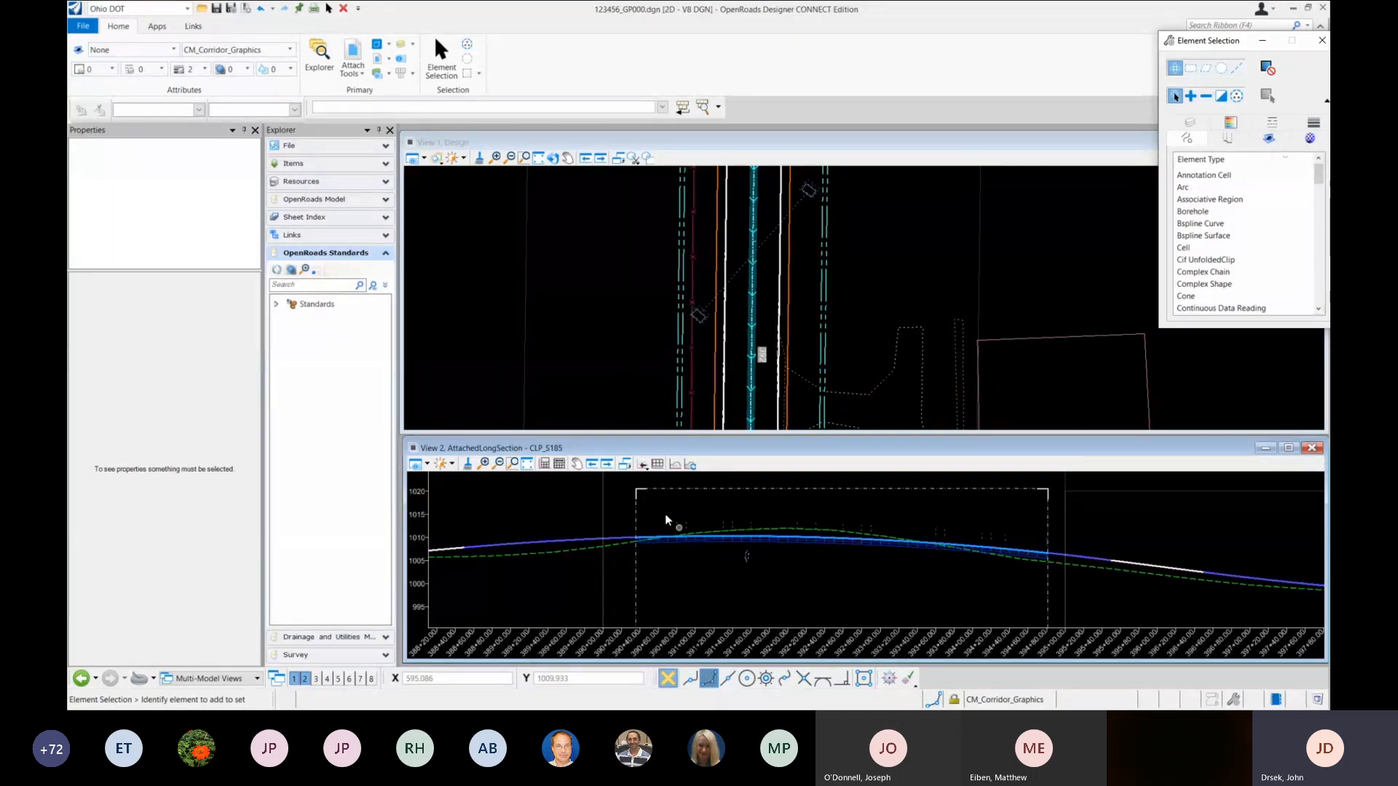
click(637, 505)
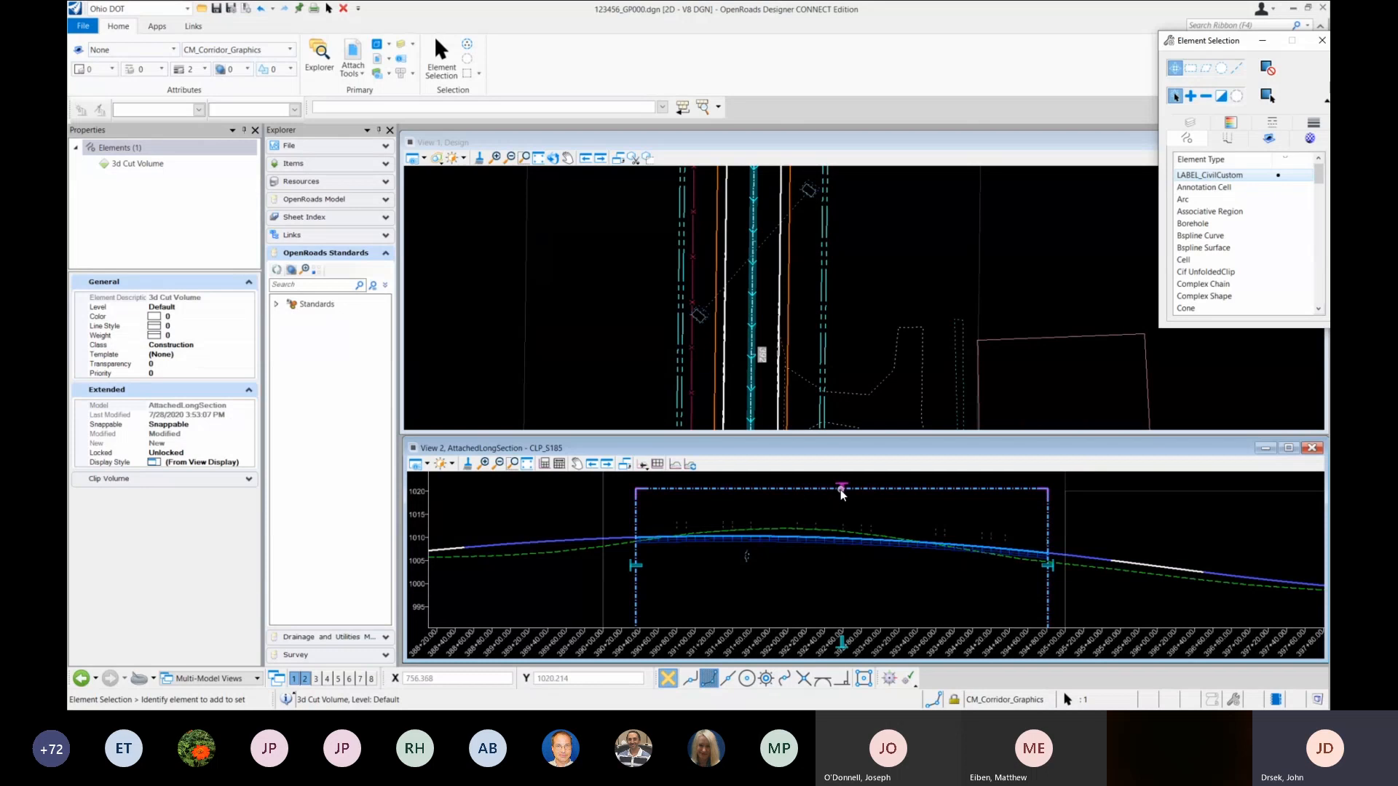
drag(842, 493, 842, 512)
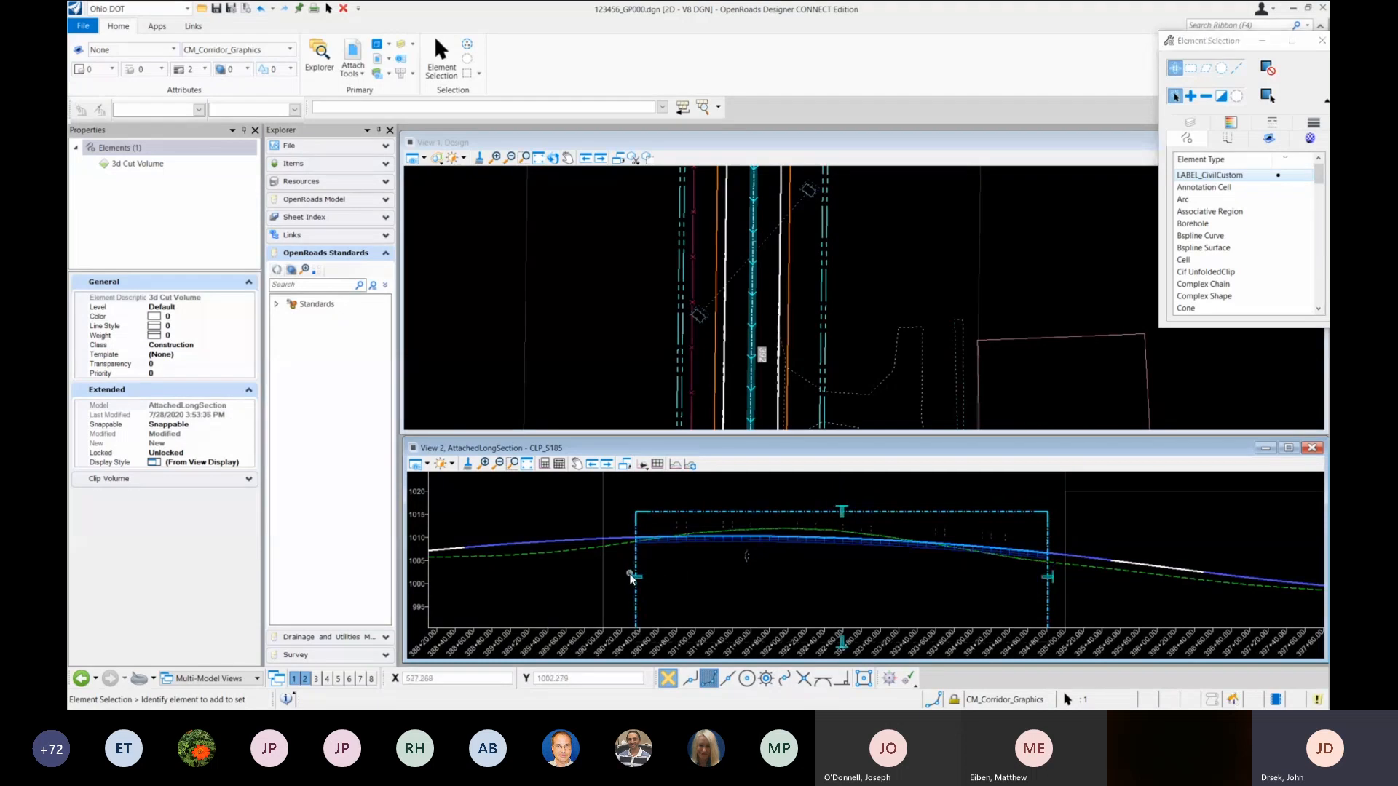
drag(630, 578, 670, 576)
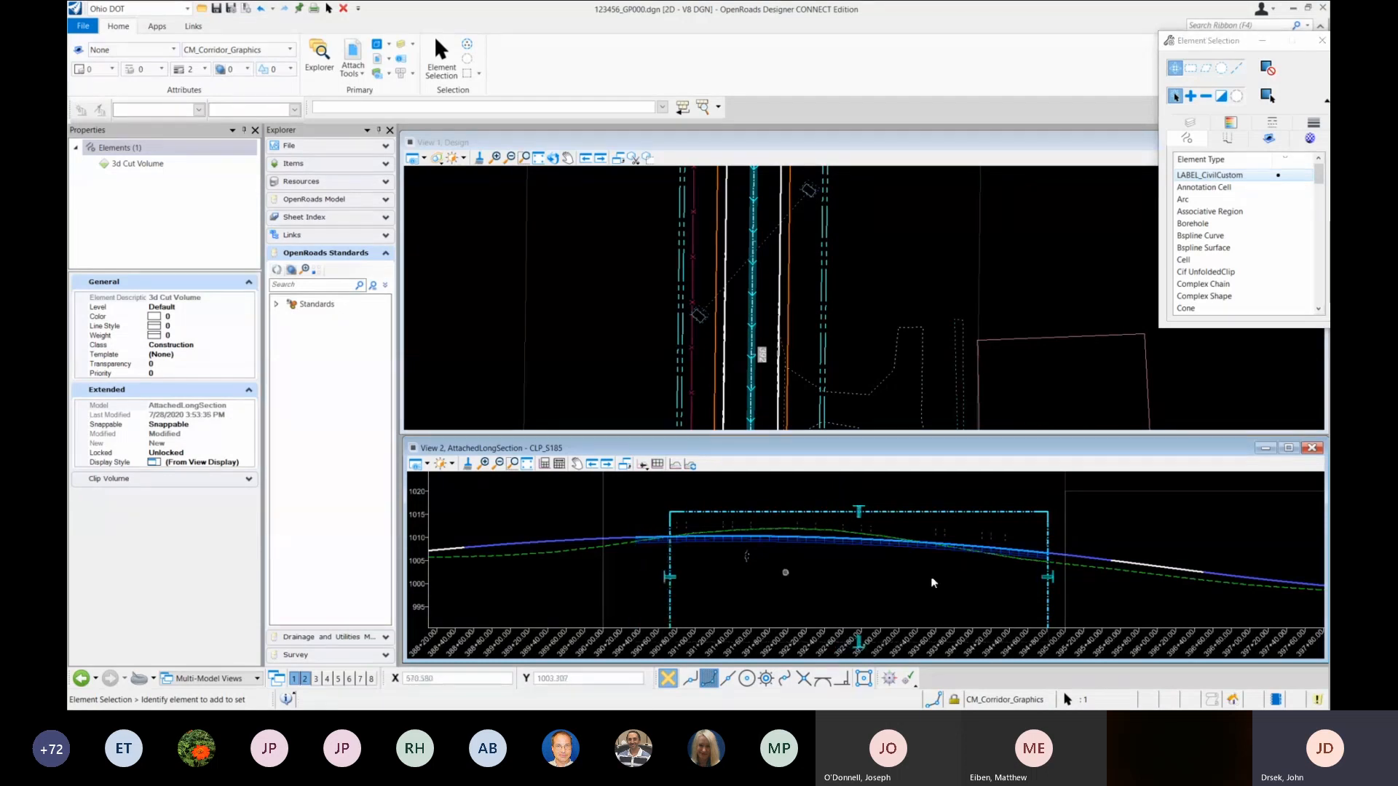
click(1049, 576)
click(988, 491)
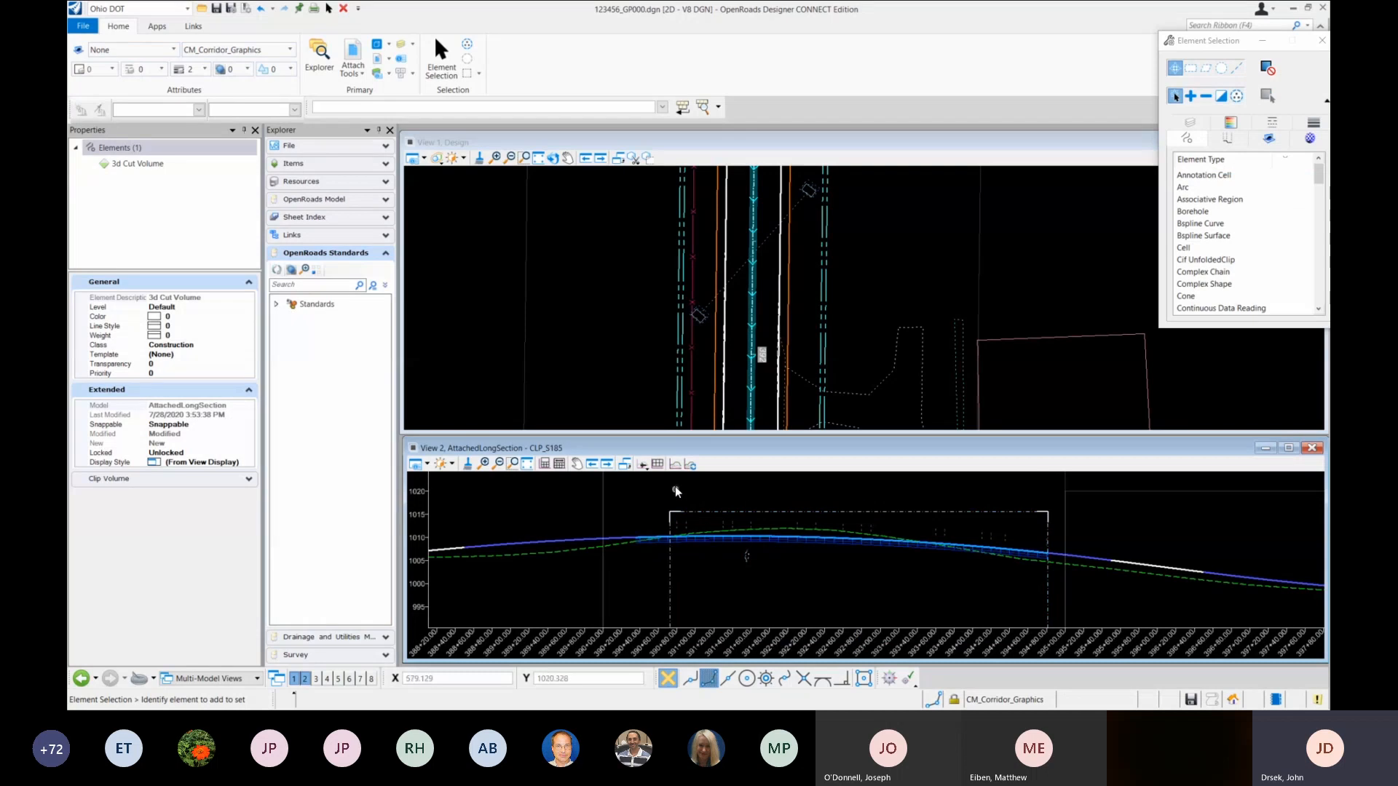
Step: Place a second, smaller 3D cut by corners near the start of the S.R. 185 profile
click(676, 465)
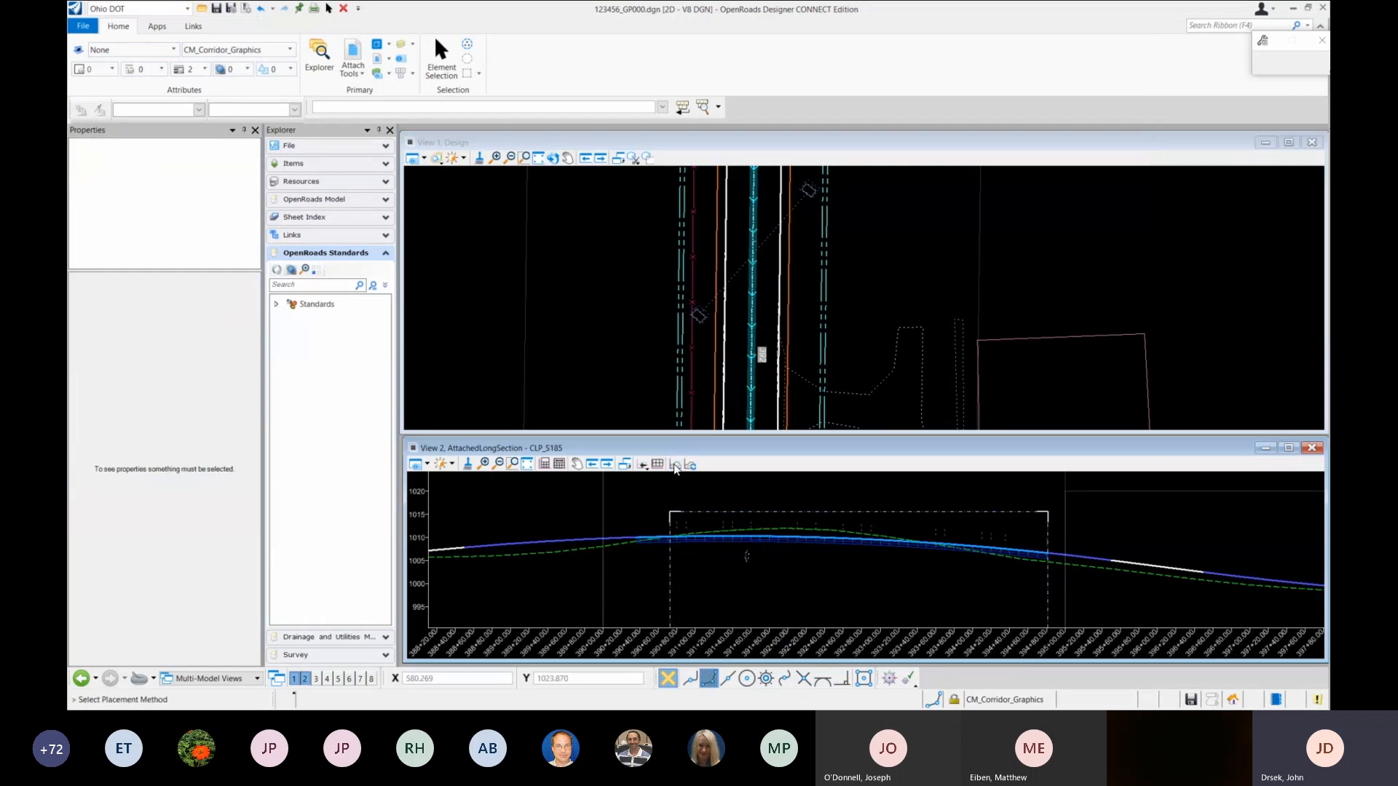
scroll(749, 508, down, 2)
scroll(749, 507, down, 1)
click(613, 508)
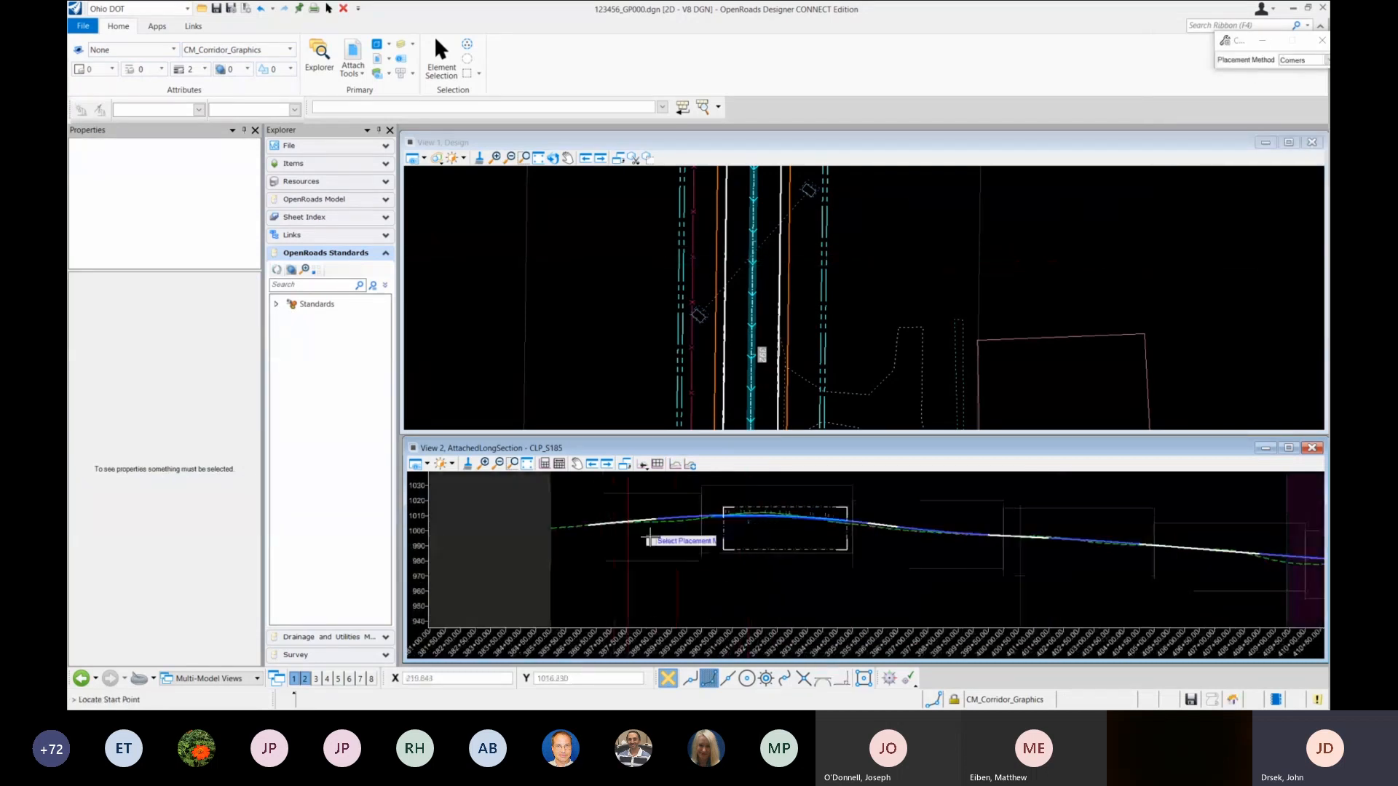
click(601, 508)
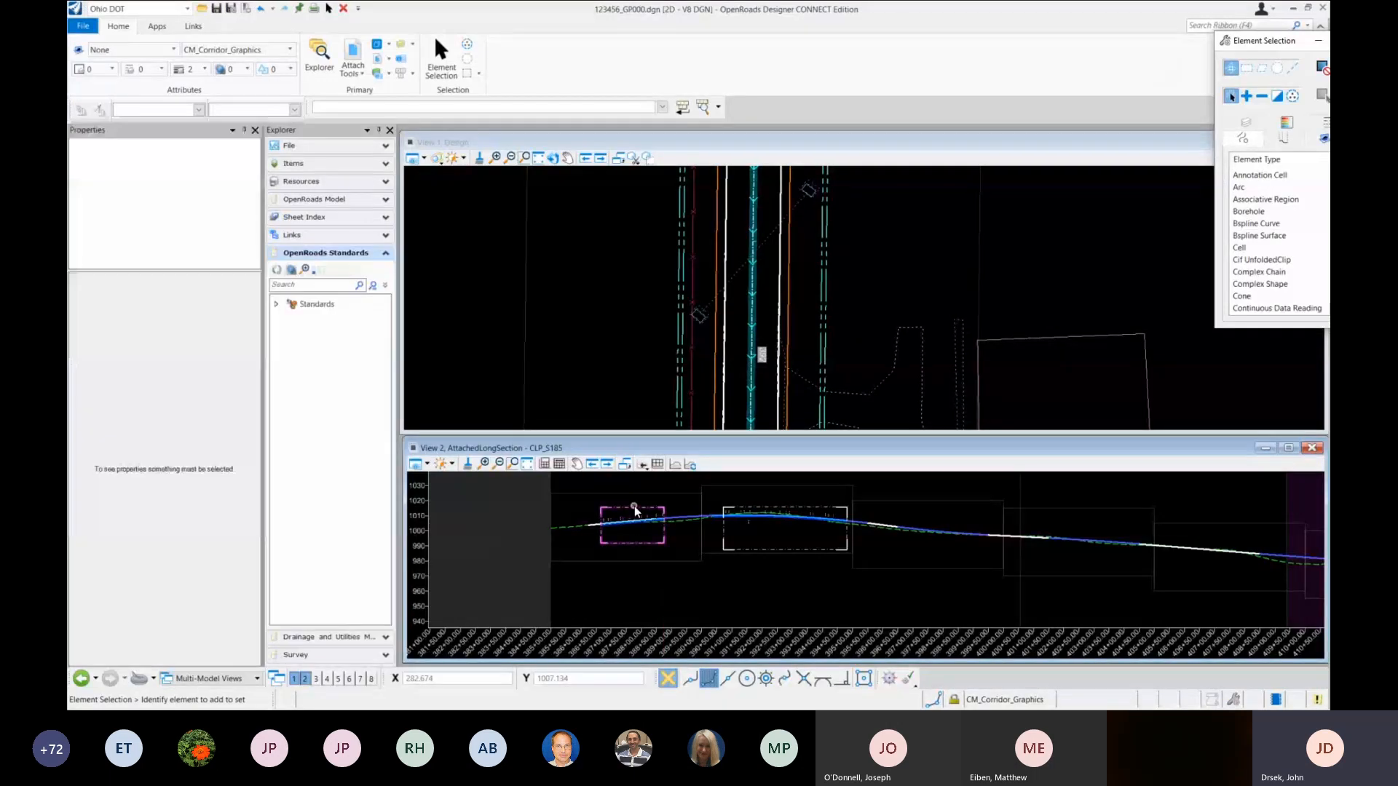
Step: Delete the smaller 3D cut near the start of the profile and return to the cut around the crest
click(635, 509)
key(Delete)
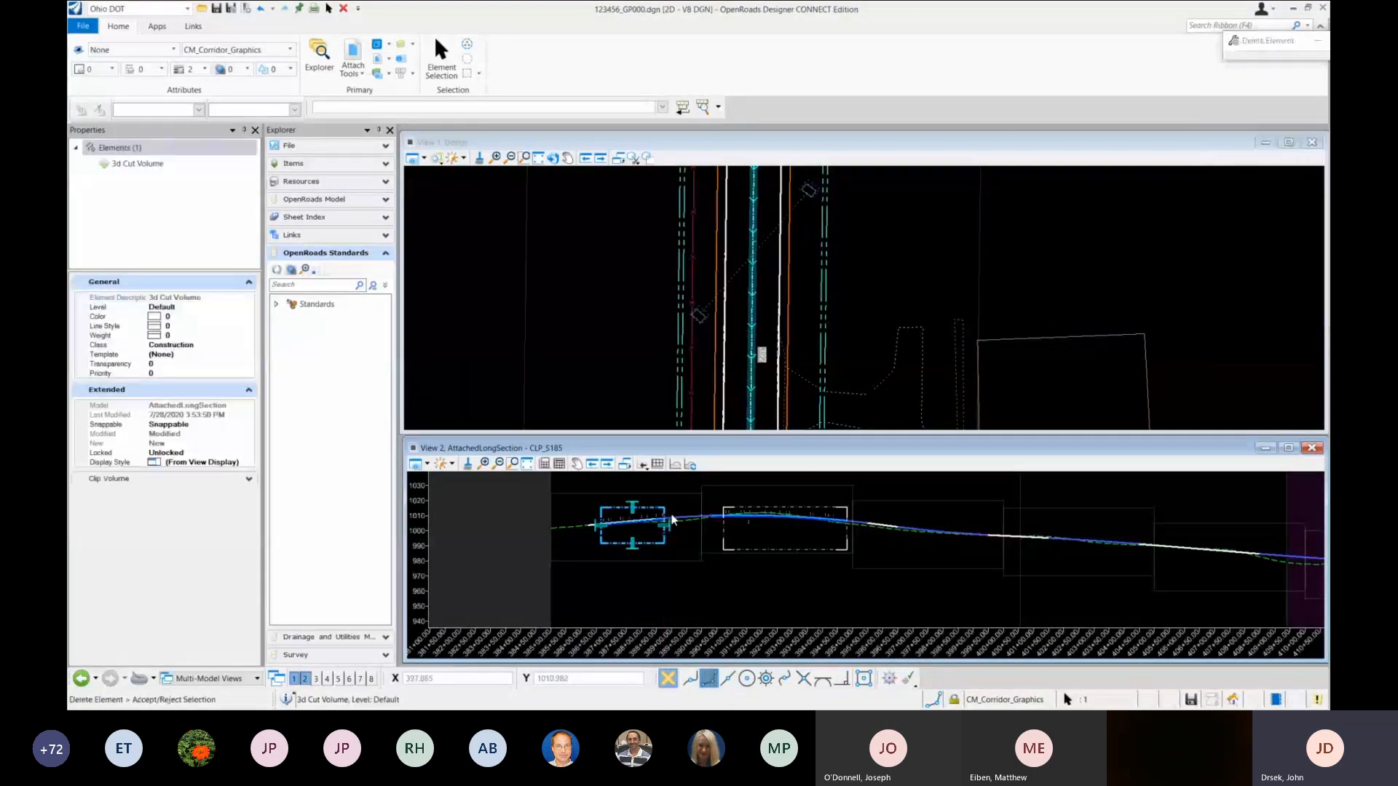
click(672, 517)
scroll(731, 528, up, 2)
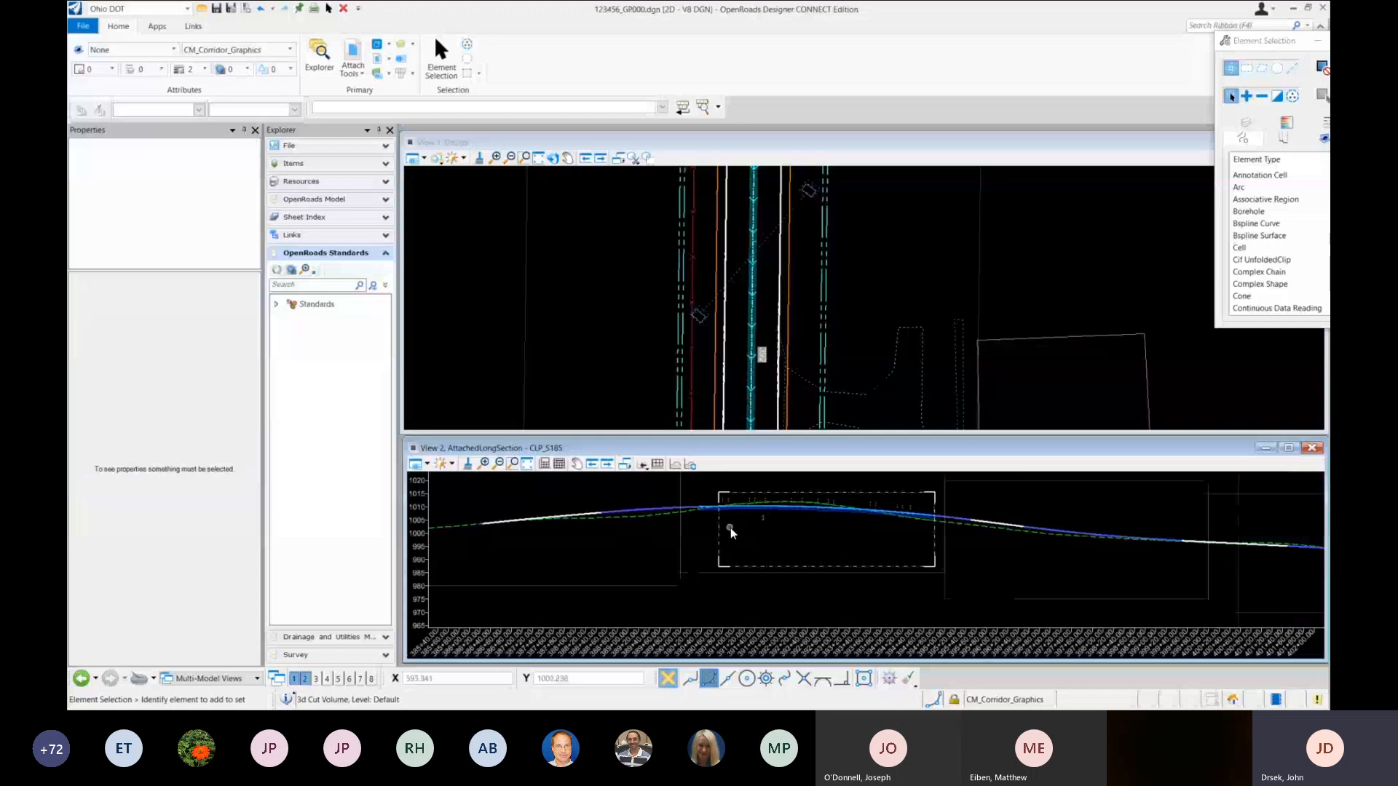
scroll(781, 524, up, 2)
mouse_move(781, 526)
middle_down()
mouse_move(787, 539)
mouse_move(774, 532)
middle_up()
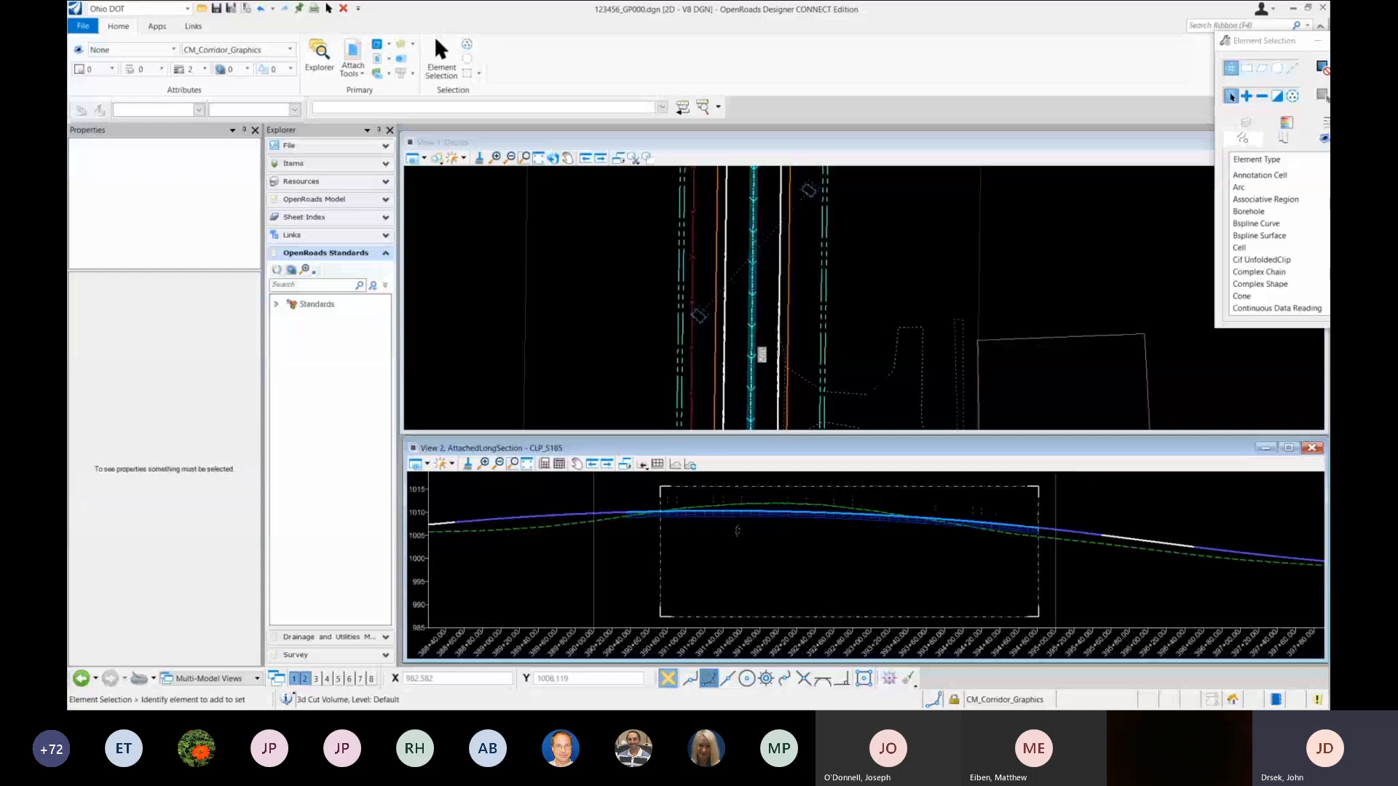
Step: Turn off the display of the aggregate base and asphalt concrete surface levels in the nested 123456_KM001.dgn reference of the long section view
drag(1329, 190, 1165, 238)
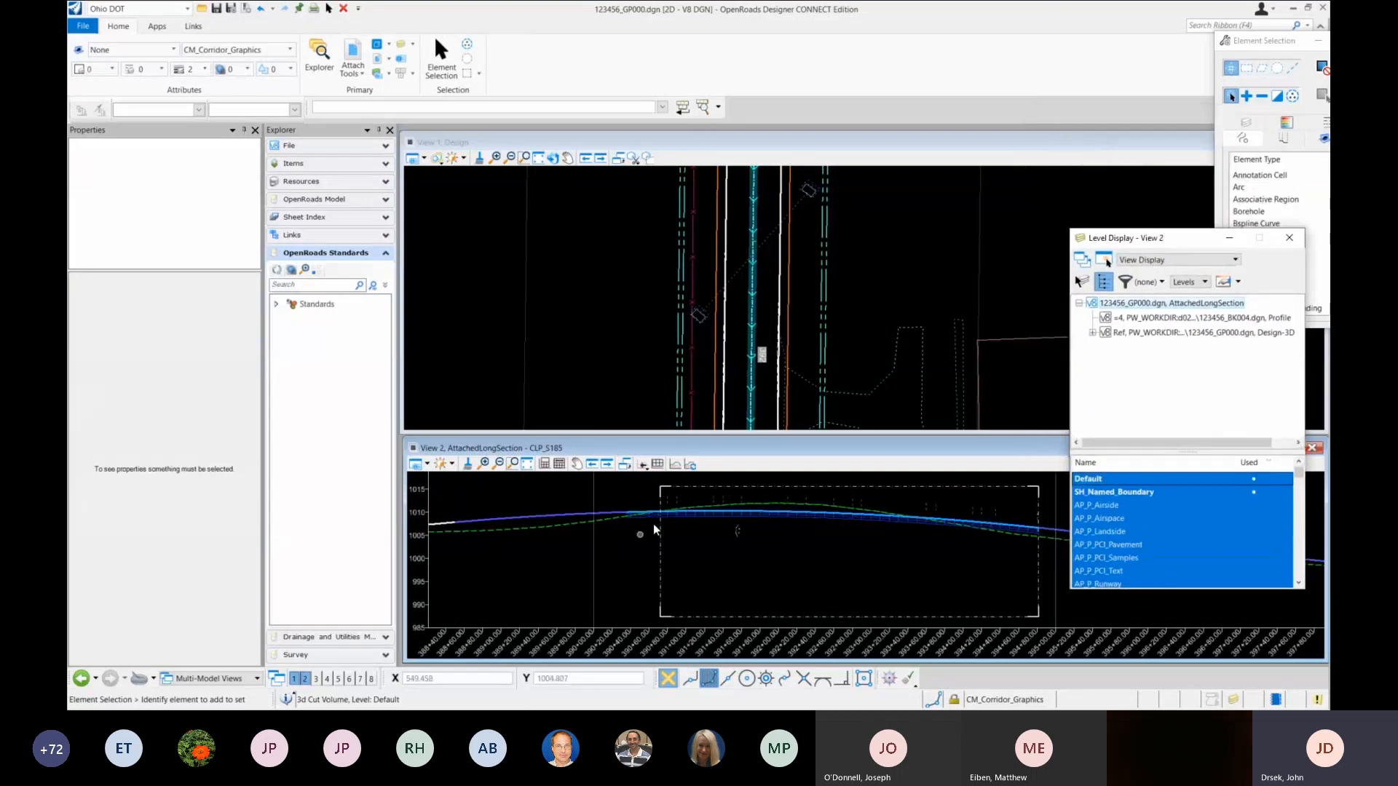
scroll(731, 514, up, 2)
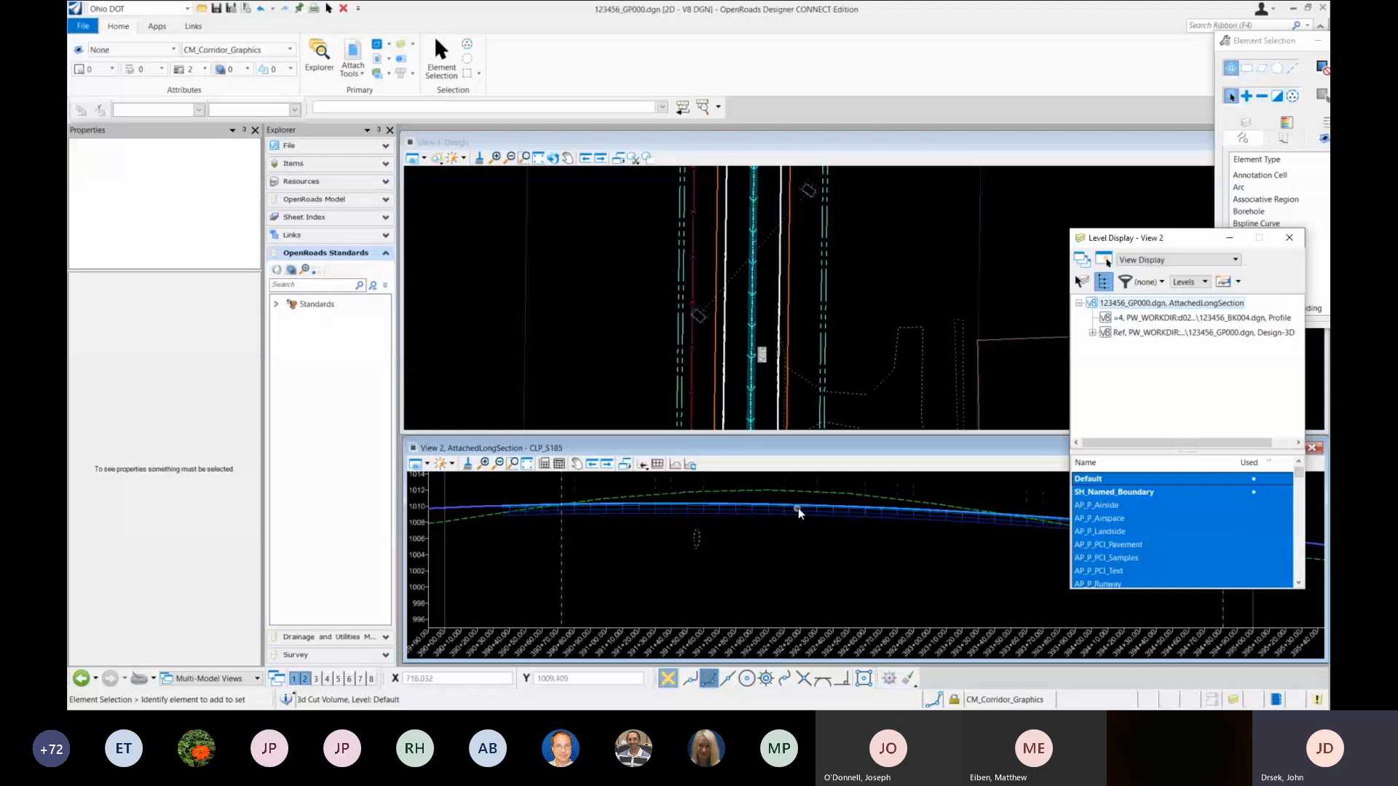
click(1092, 332)
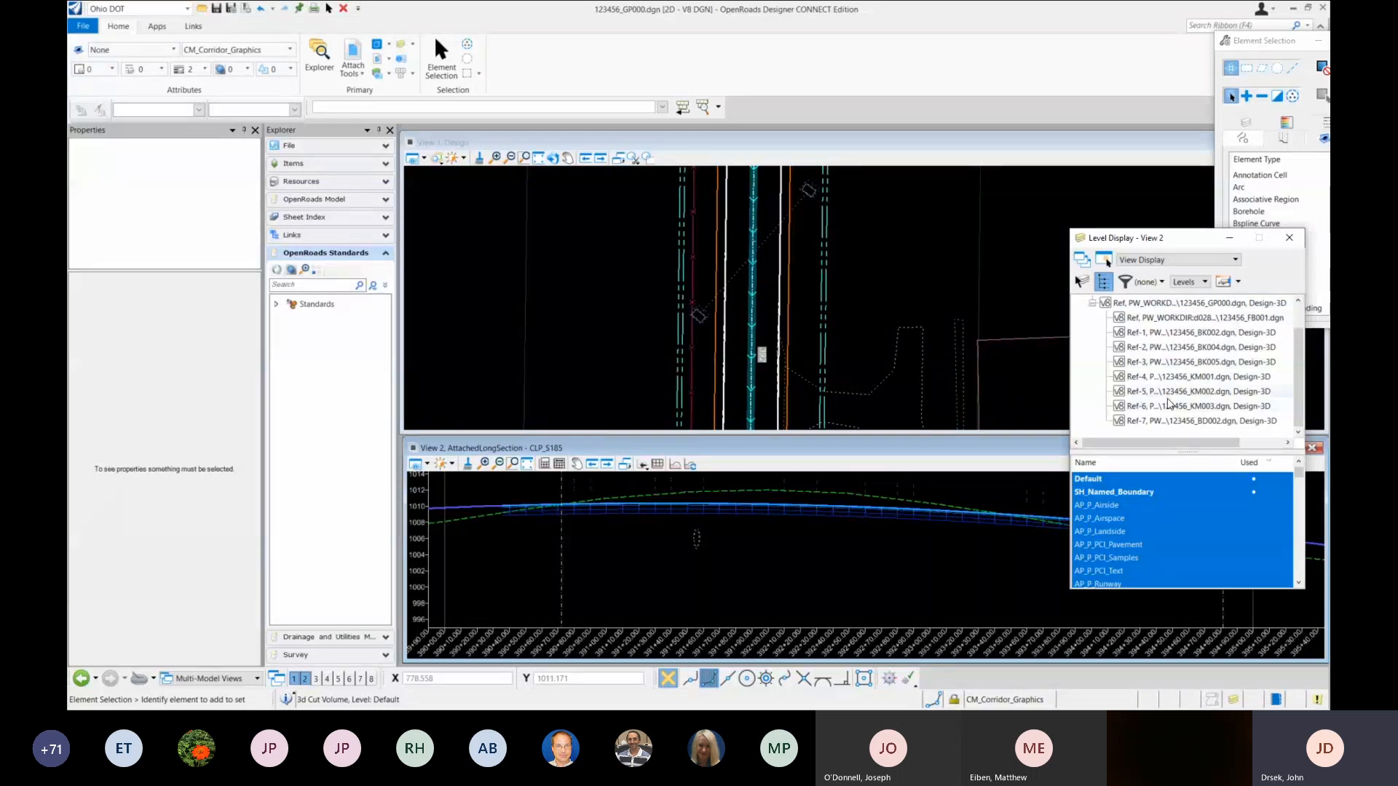
click(1168, 379)
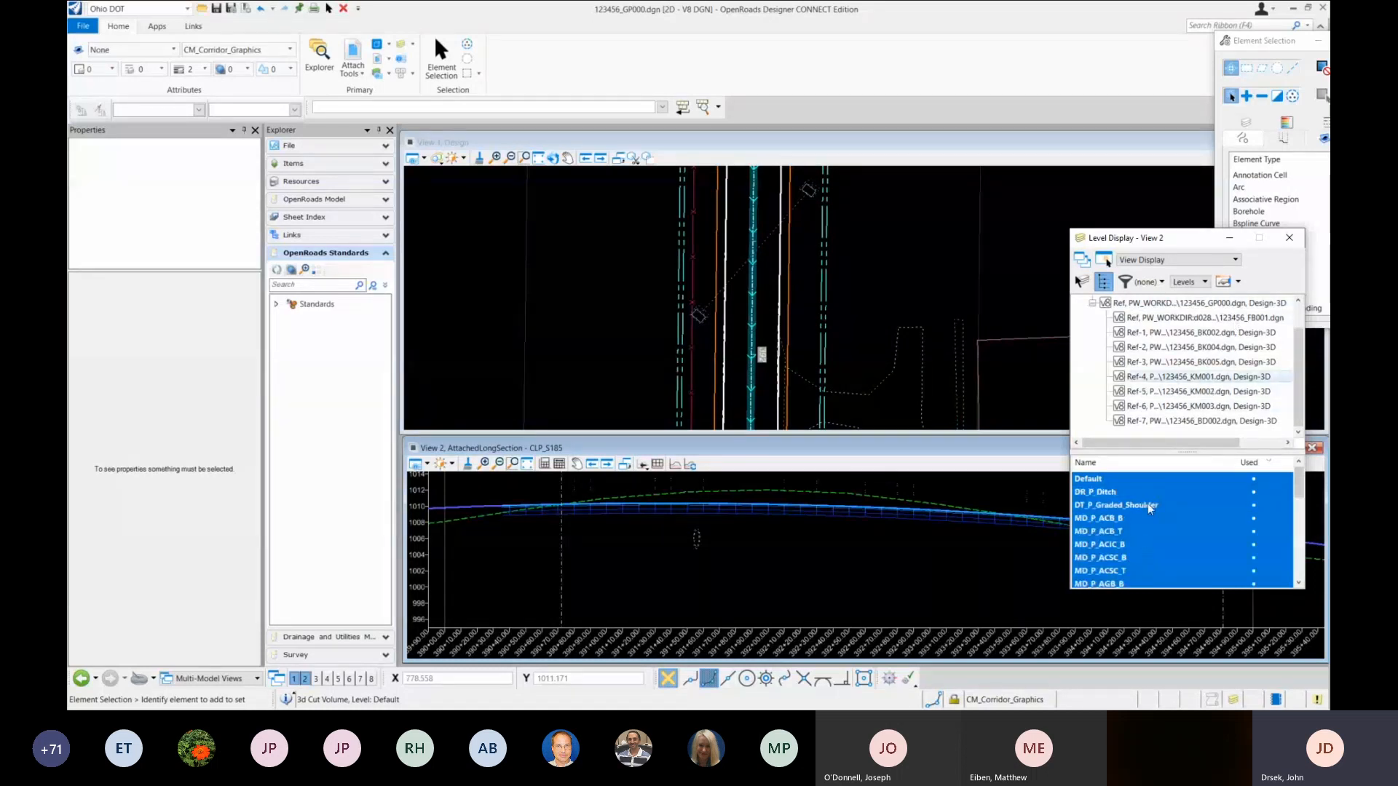
scroll(1148, 510, down, 3)
drag(1165, 519, 1169, 558)
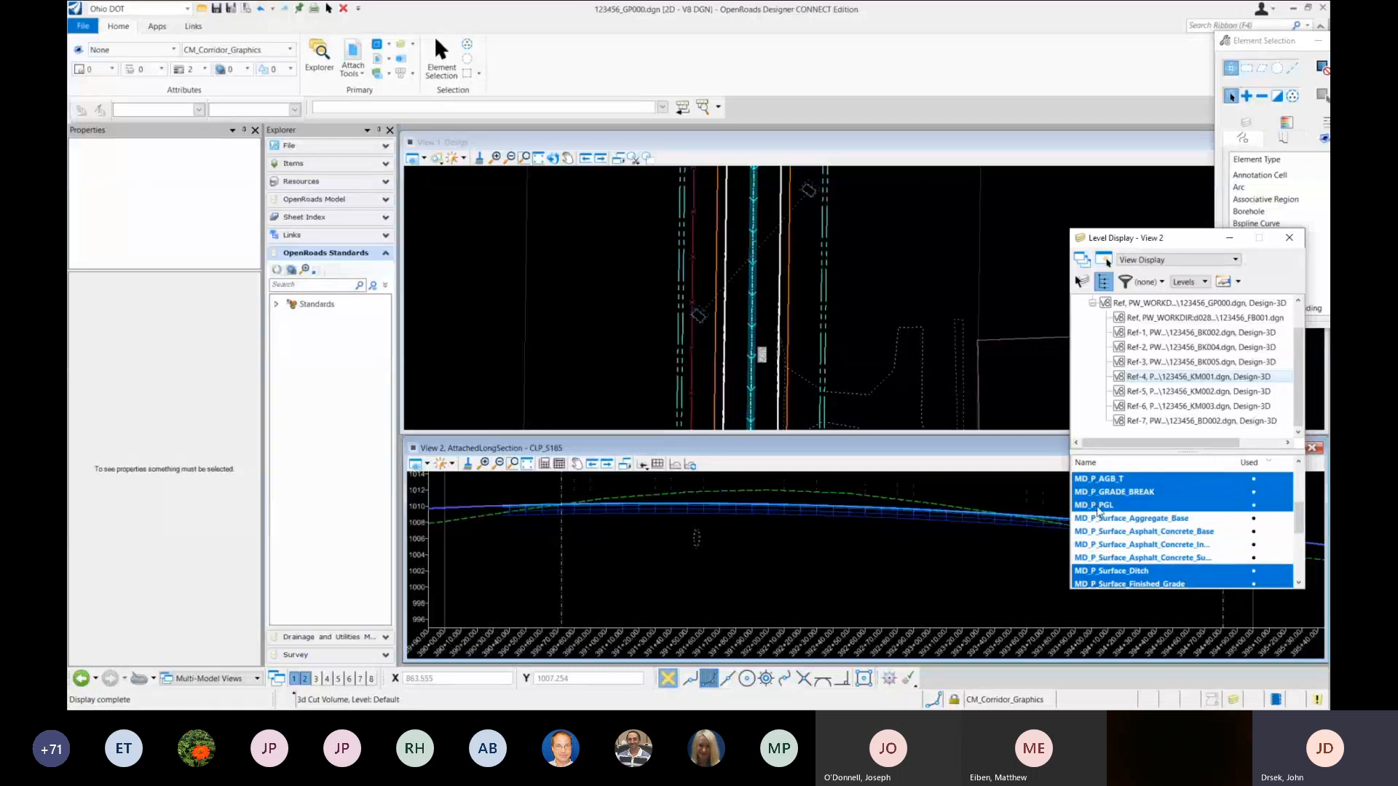
Step: Refresh the 3D cut in the long section view
click(801, 451)
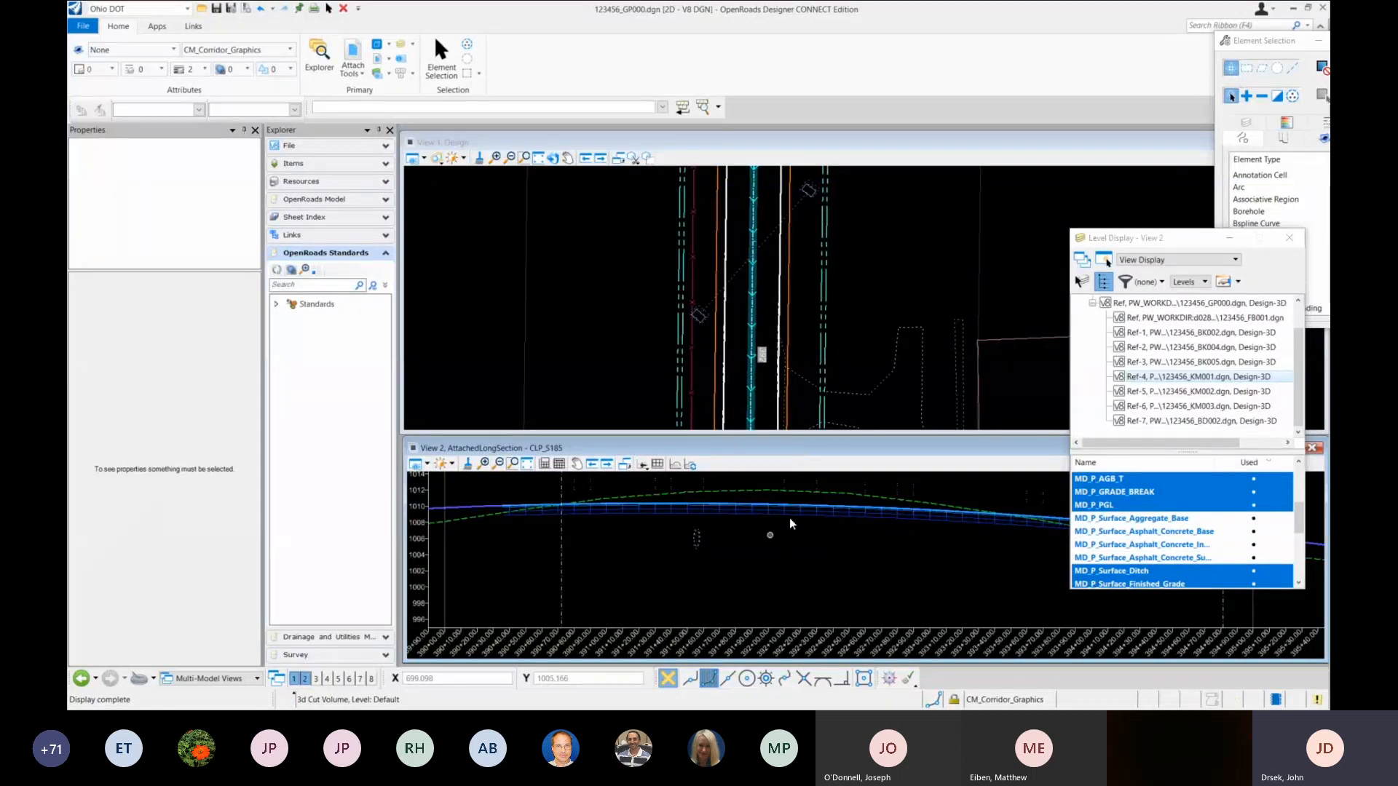
scroll(846, 515, down, 1)
scroll(845, 517, up, 1)
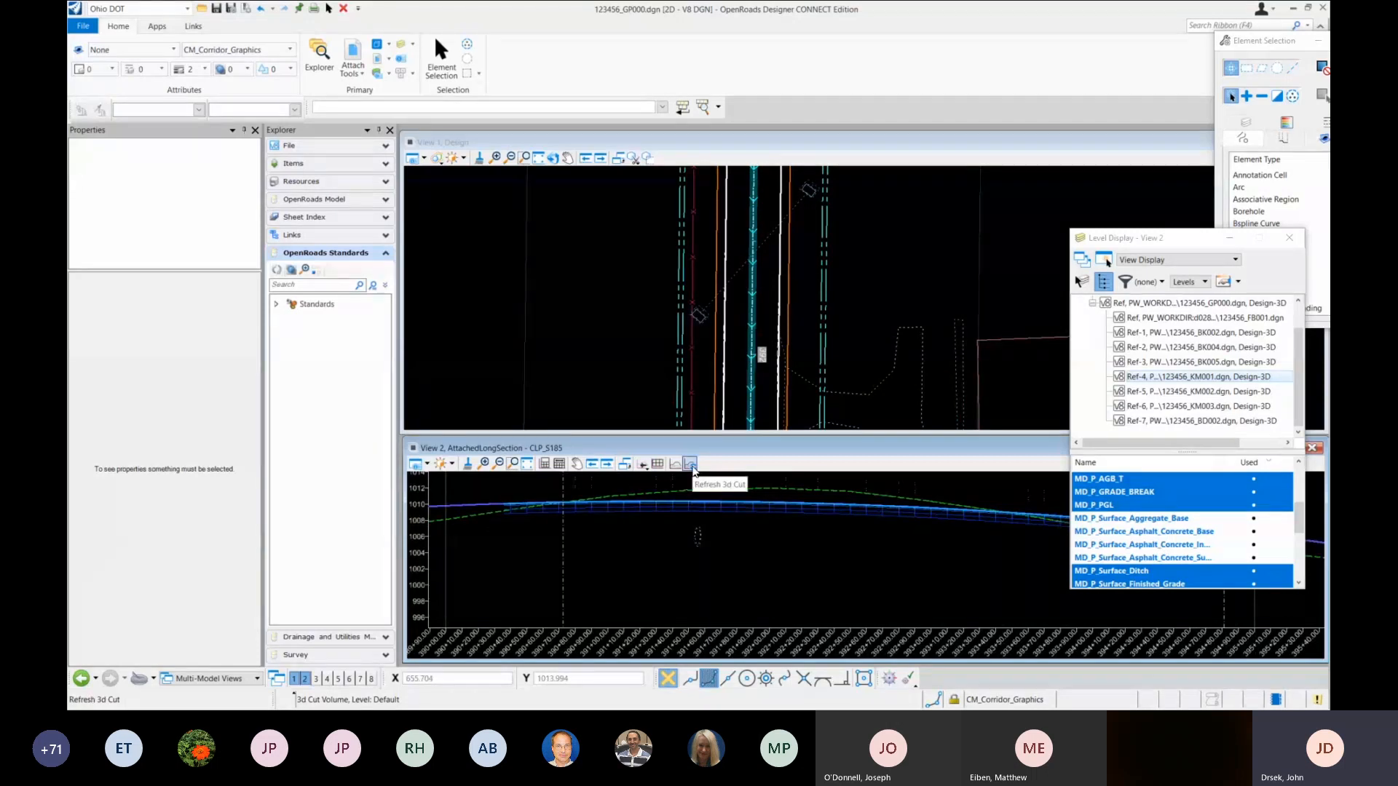
click(692, 466)
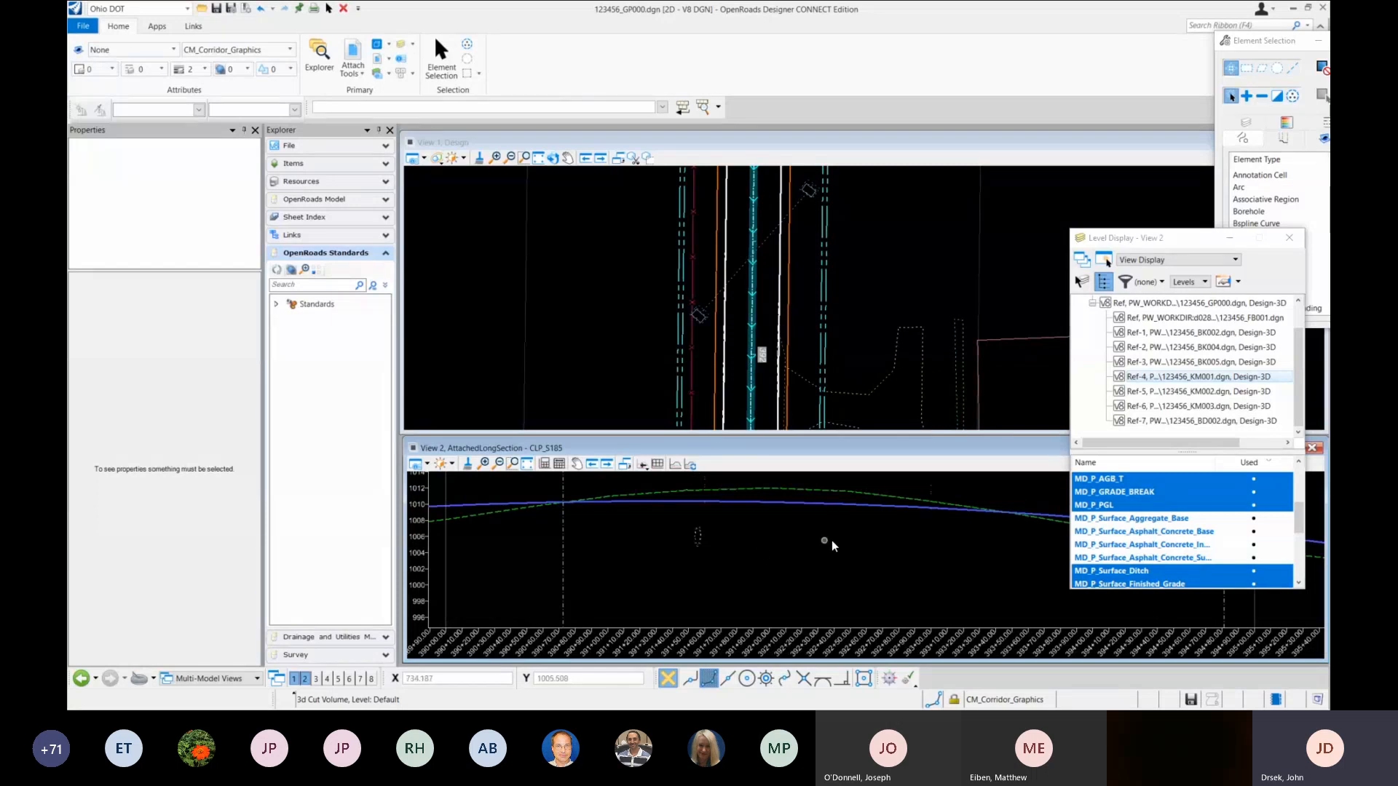
Step: Examine the long section inside and around the 3D cut boundary, and identify the element drawn along the proposed grade
scroll(831, 525, up, 1)
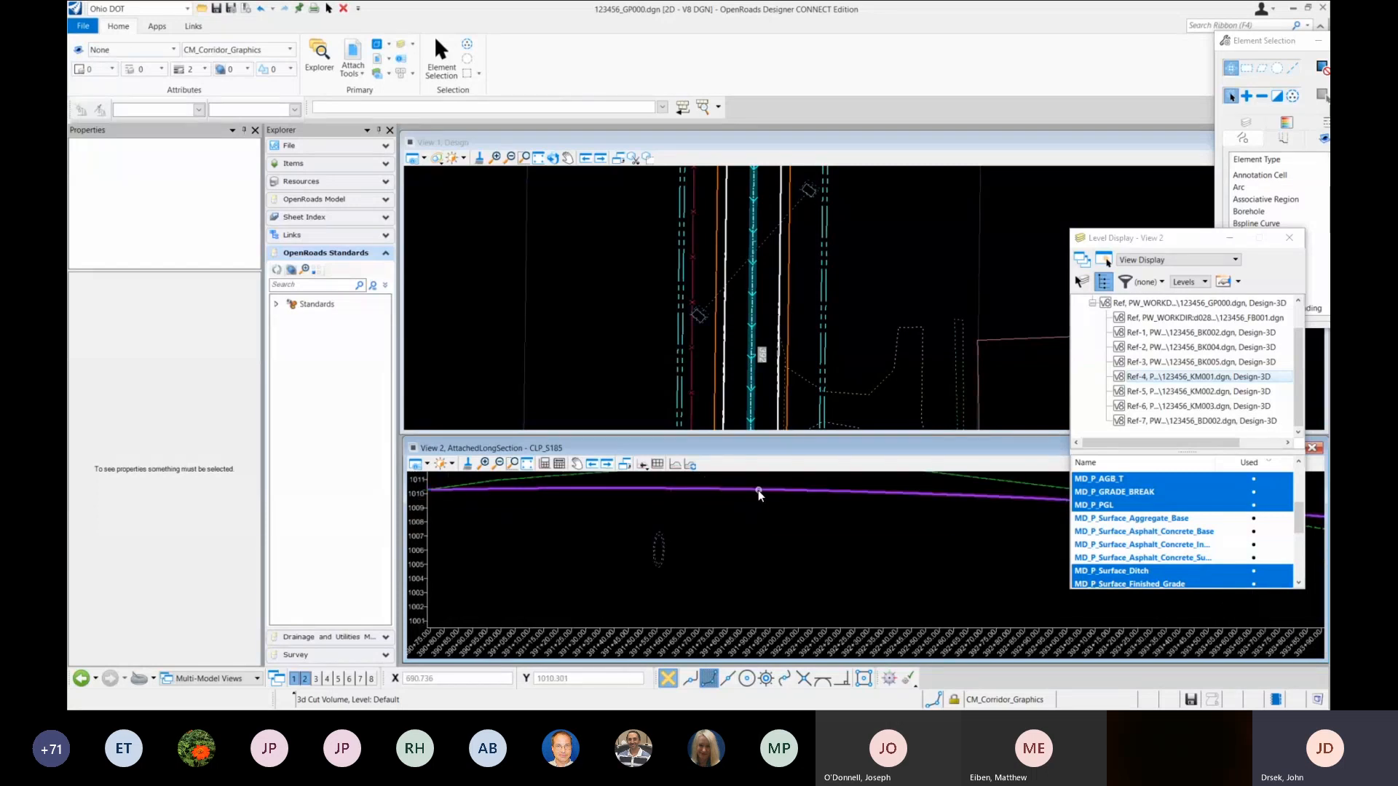
mouse_move(758, 491)
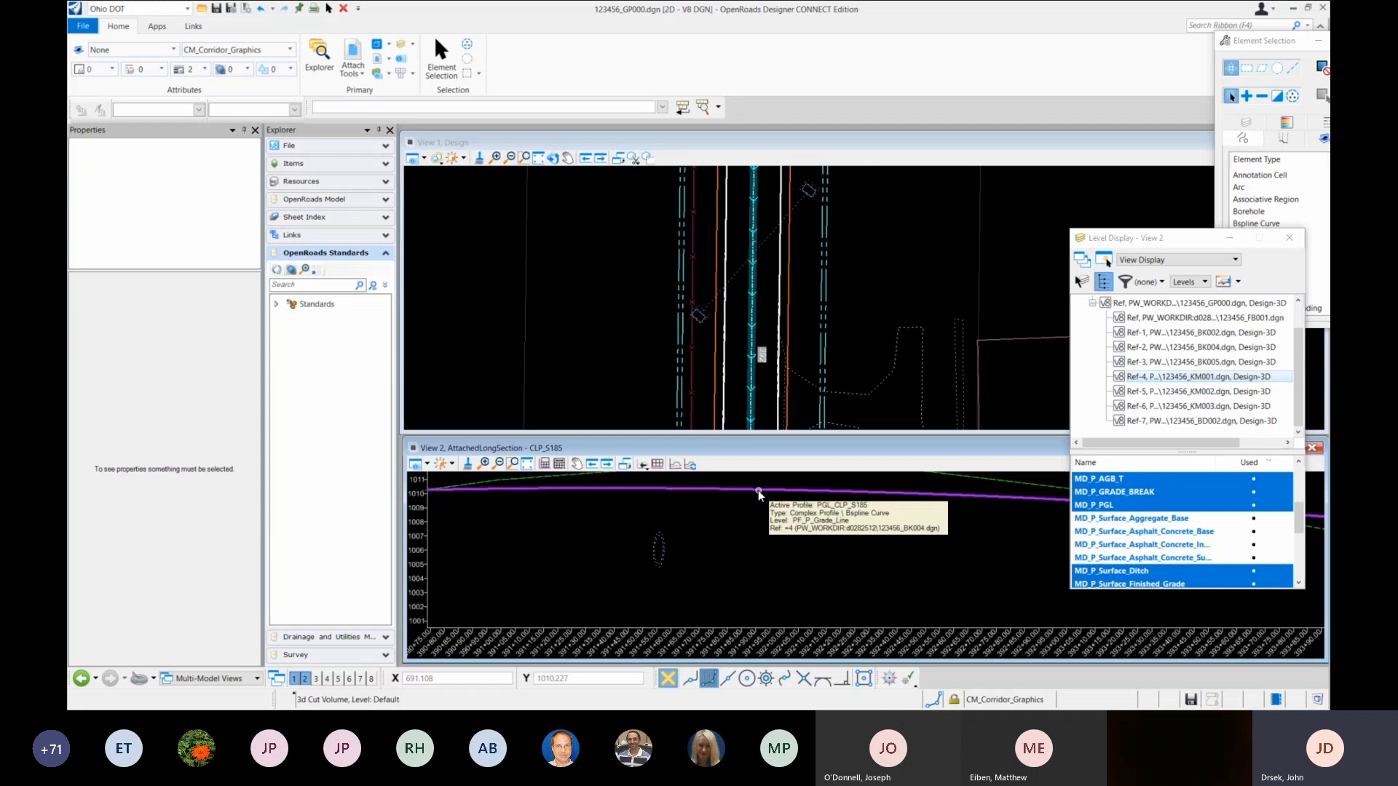
scroll(932, 562, down, 1)
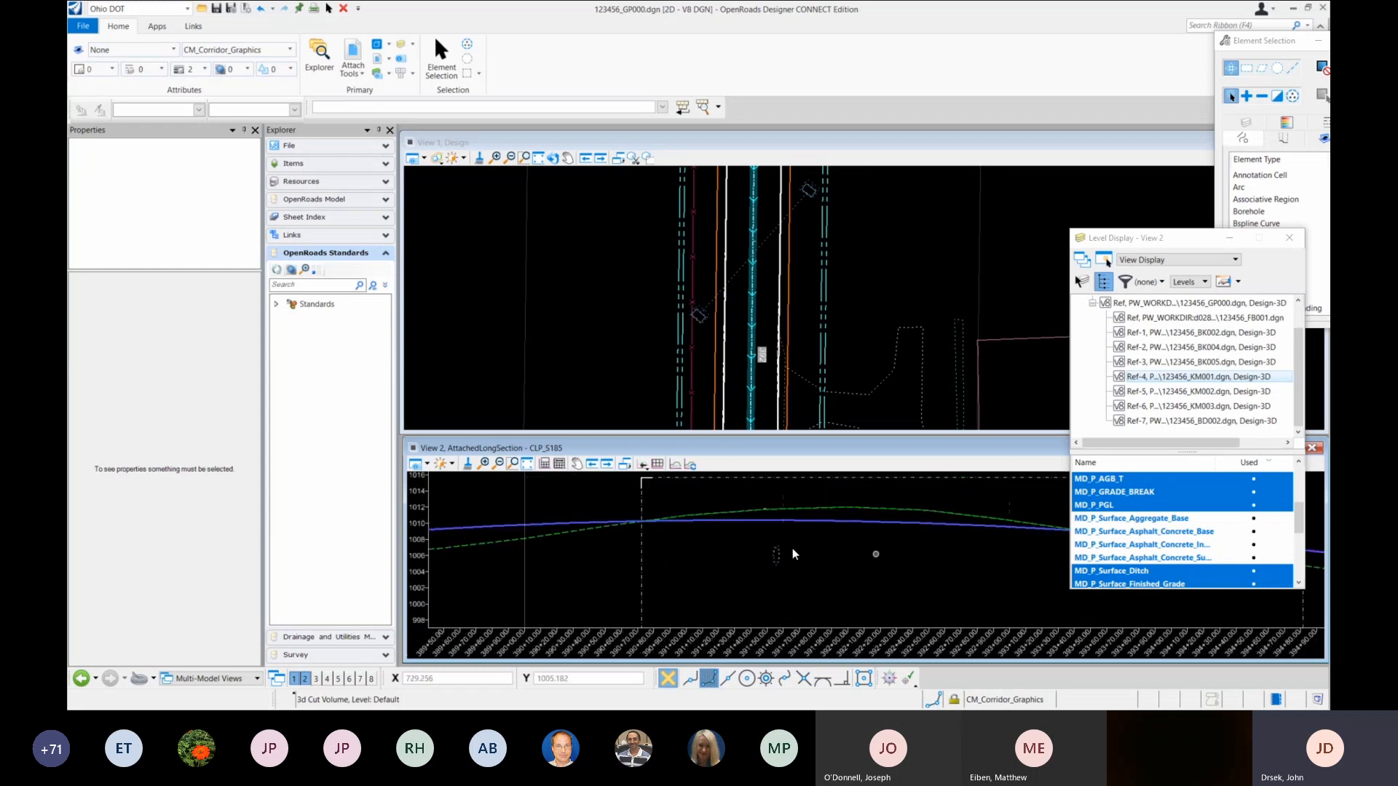
scroll(794, 555, down, 1)
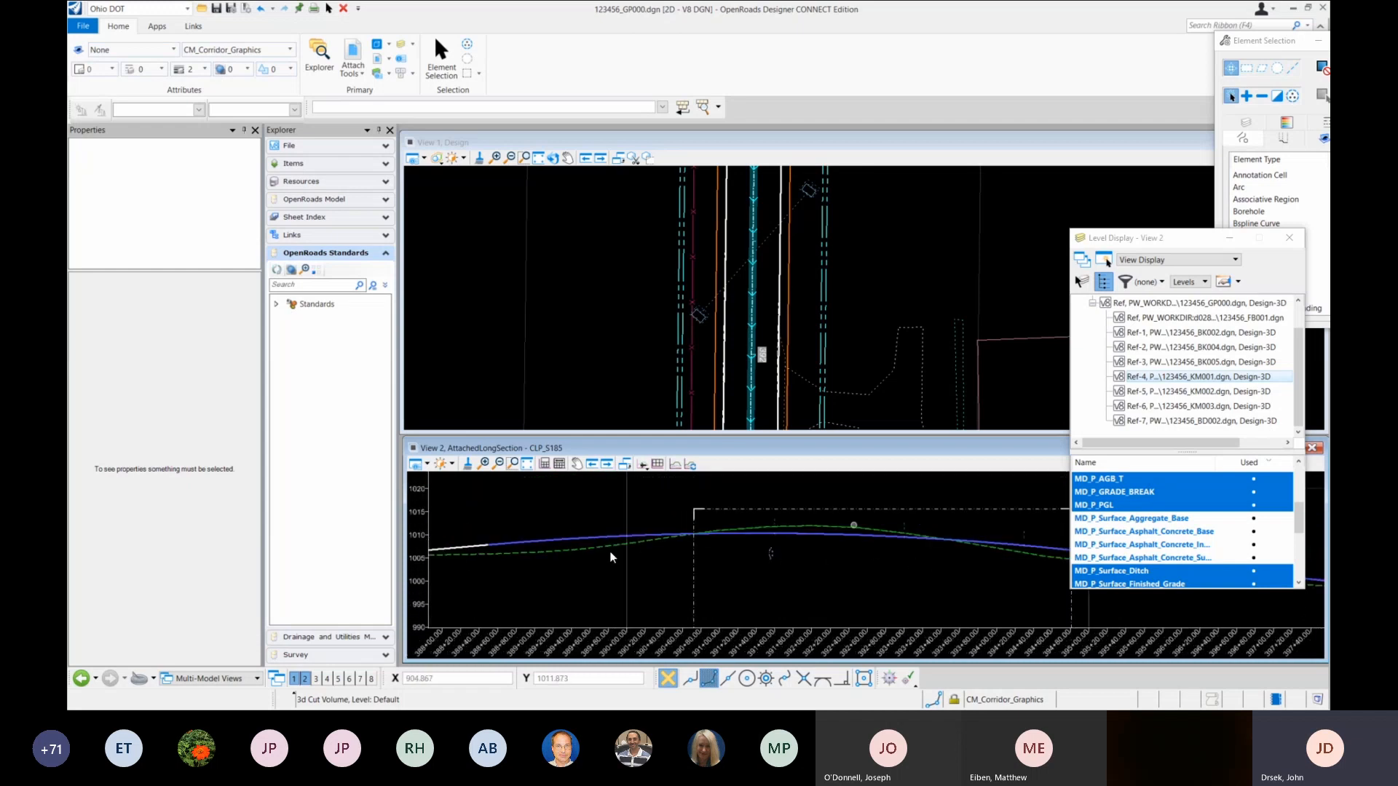
scroll(825, 555, down, 1)
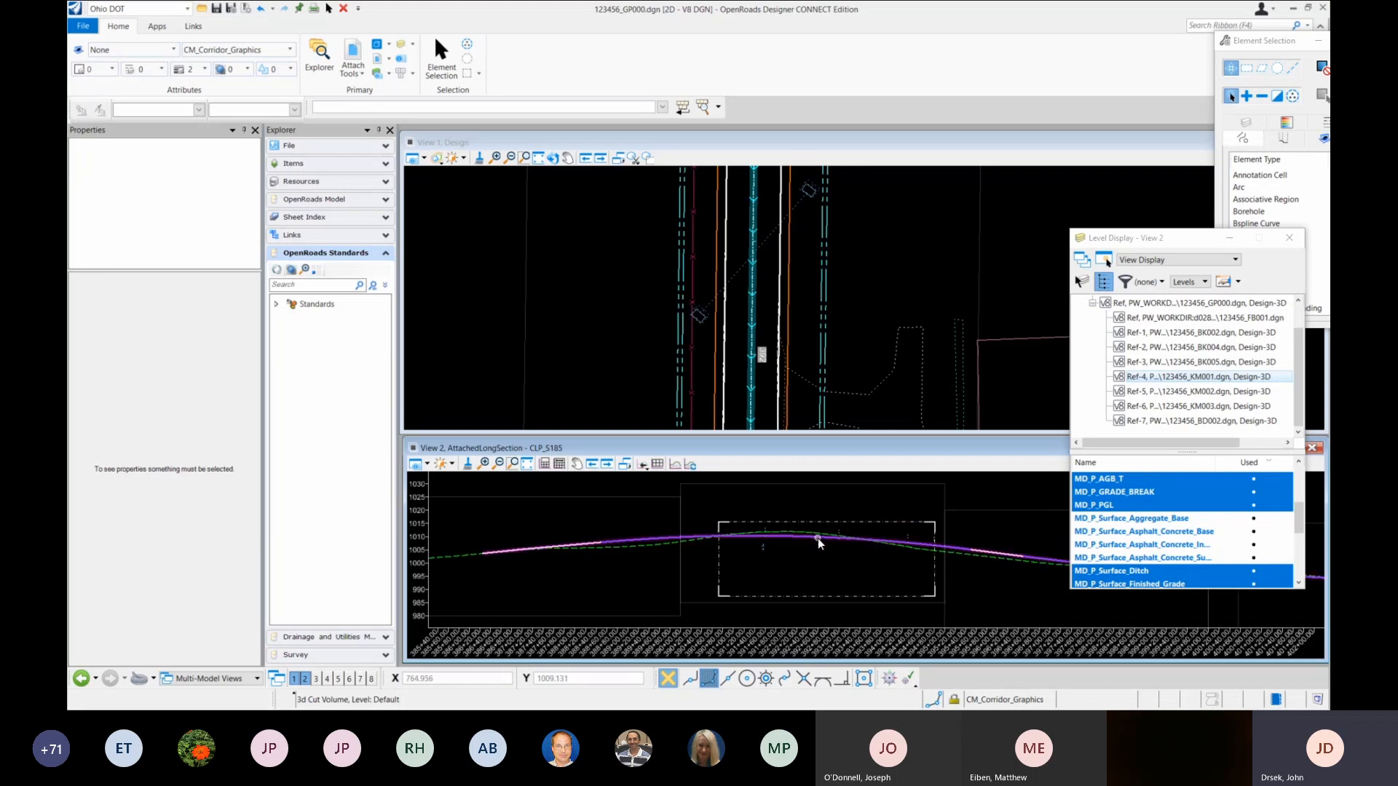
scroll(809, 535, up, 1)
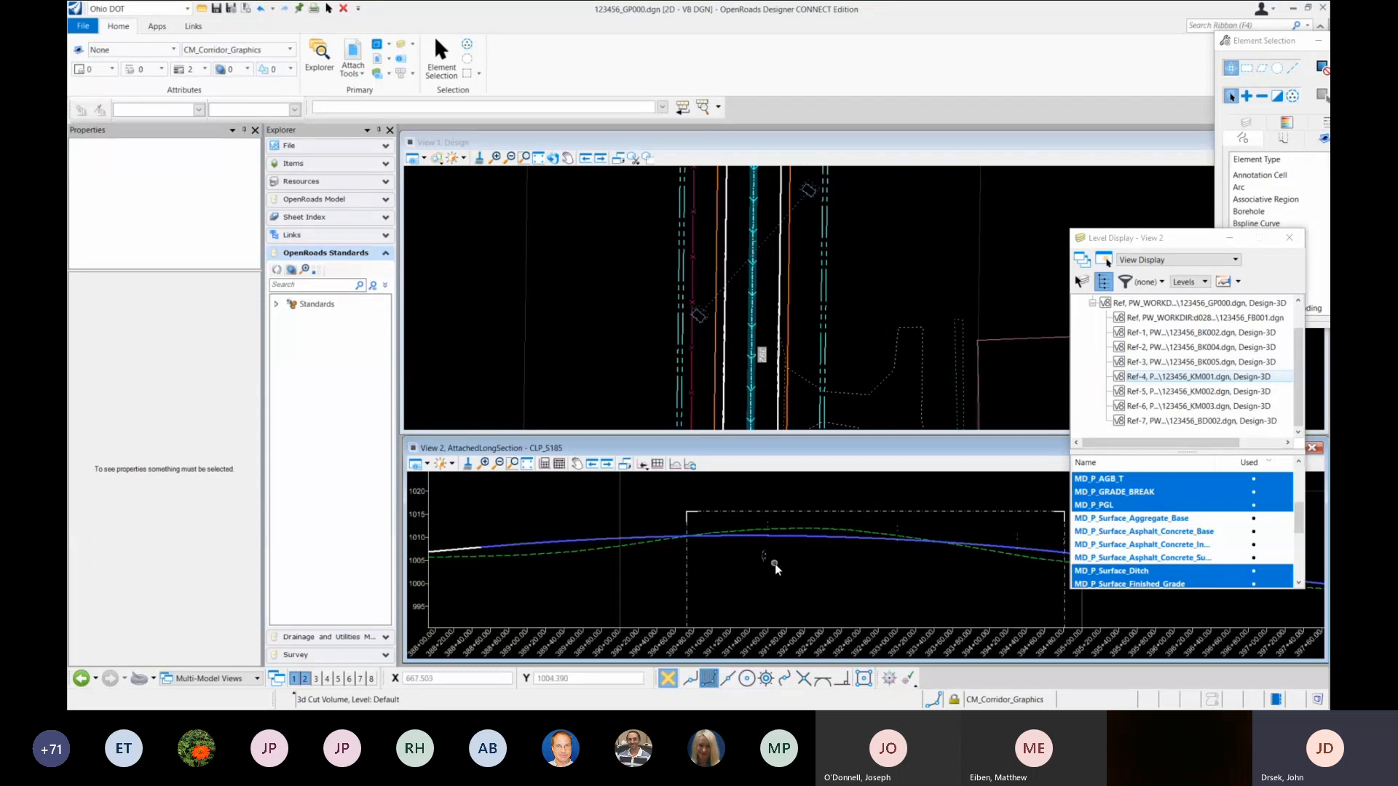
scroll(810, 574, down, 1)
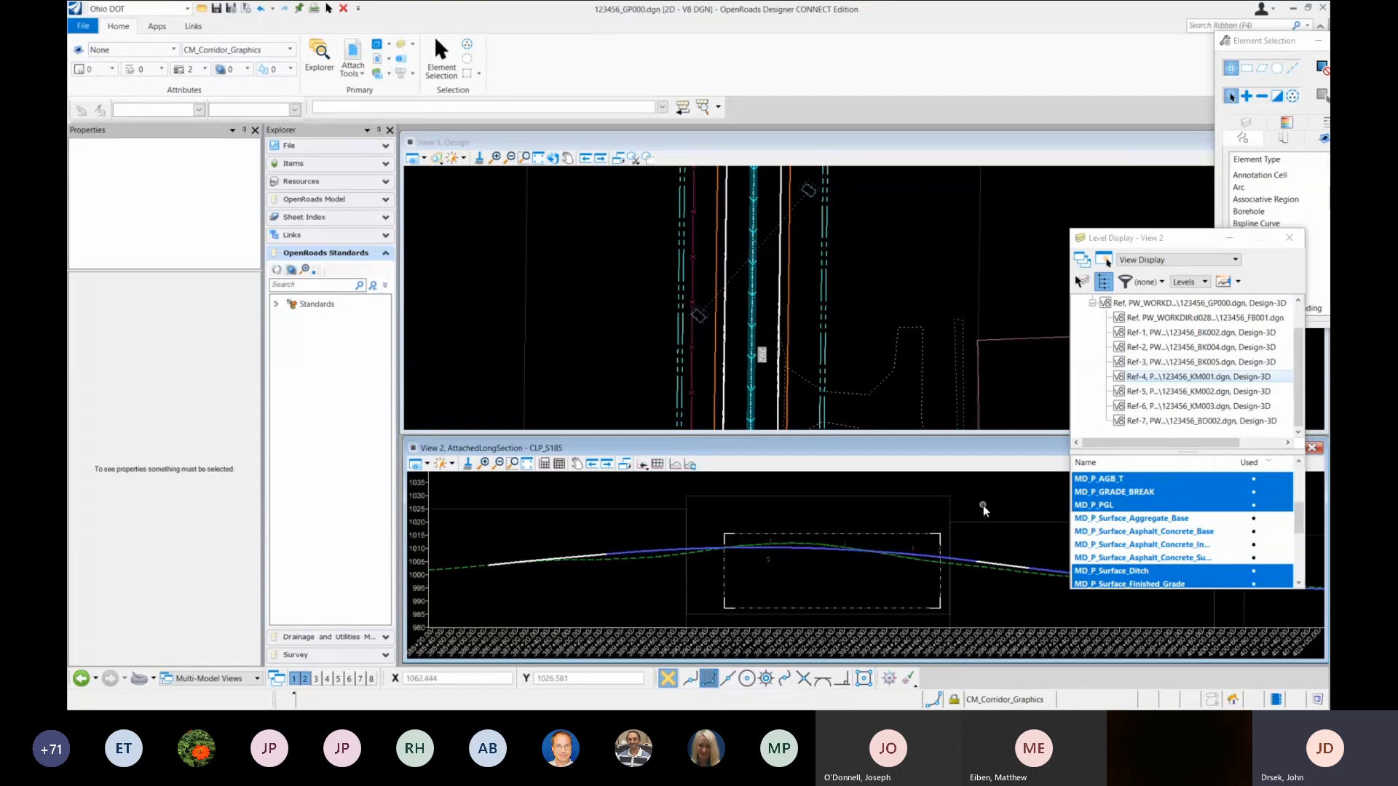
Step: Refresh the long section's 3D cut again and check the area within its boundary
click(691, 466)
click(691, 466)
scroll(771, 582, up, 2)
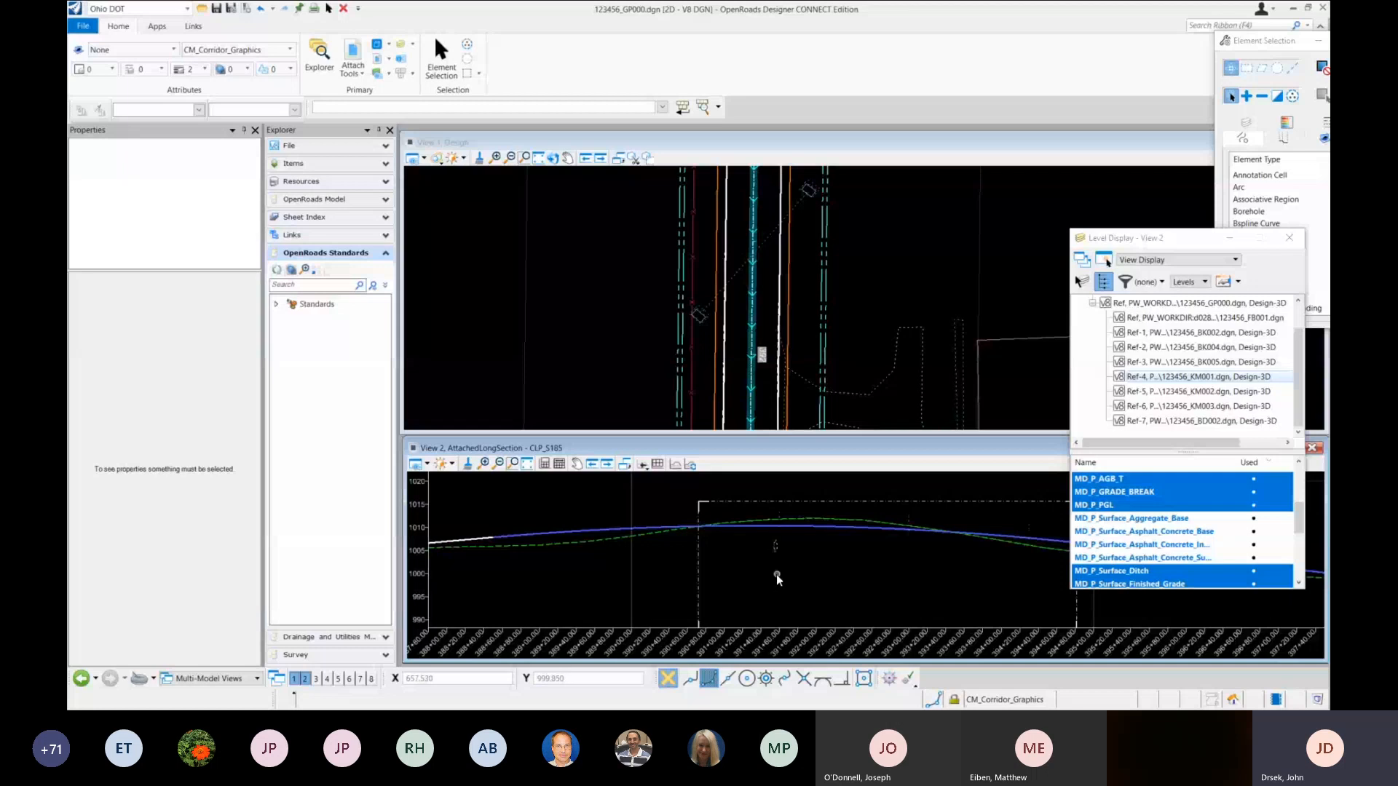
Step: Start attaching a reference to the design model and browse to the 402-Engineering_Corridors folder of project 123456
click(646, 364)
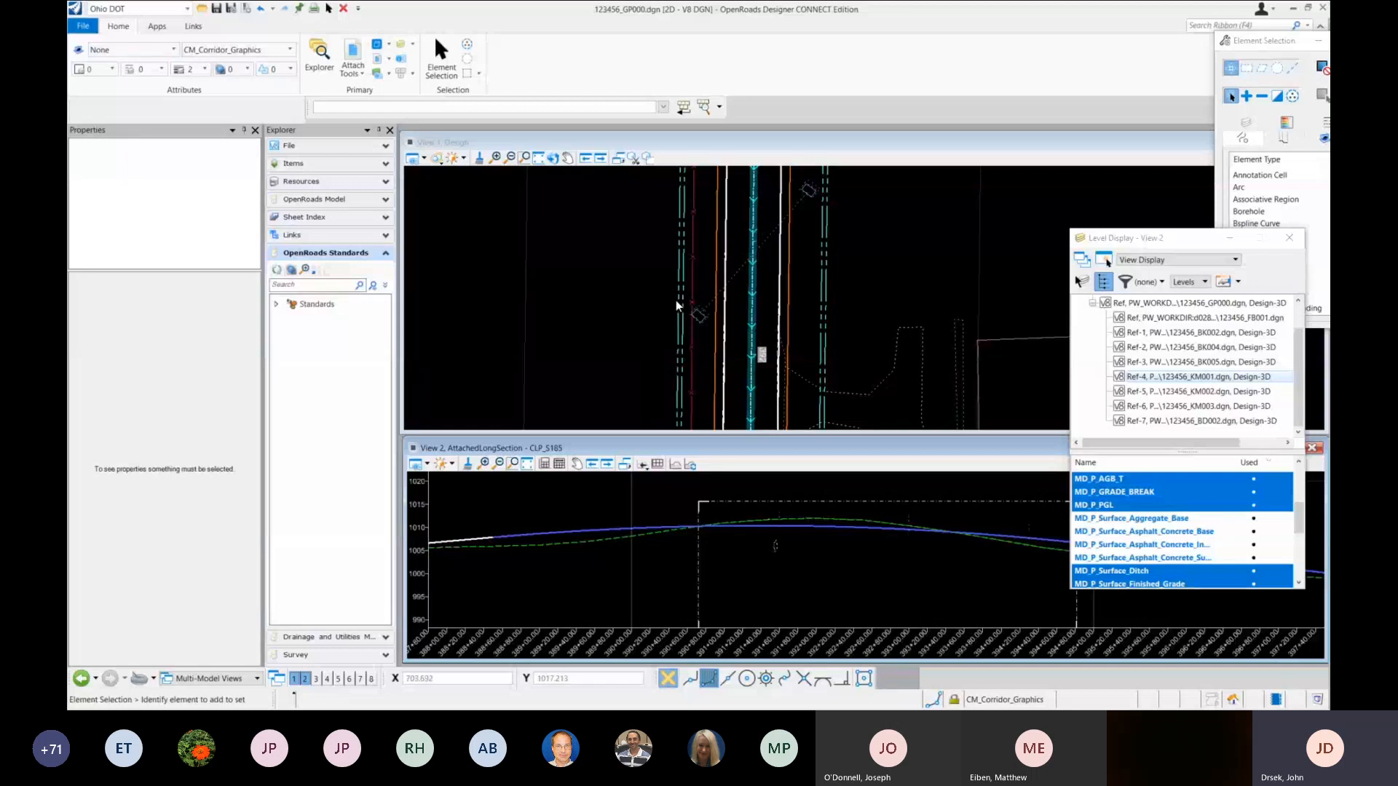
click(355, 69)
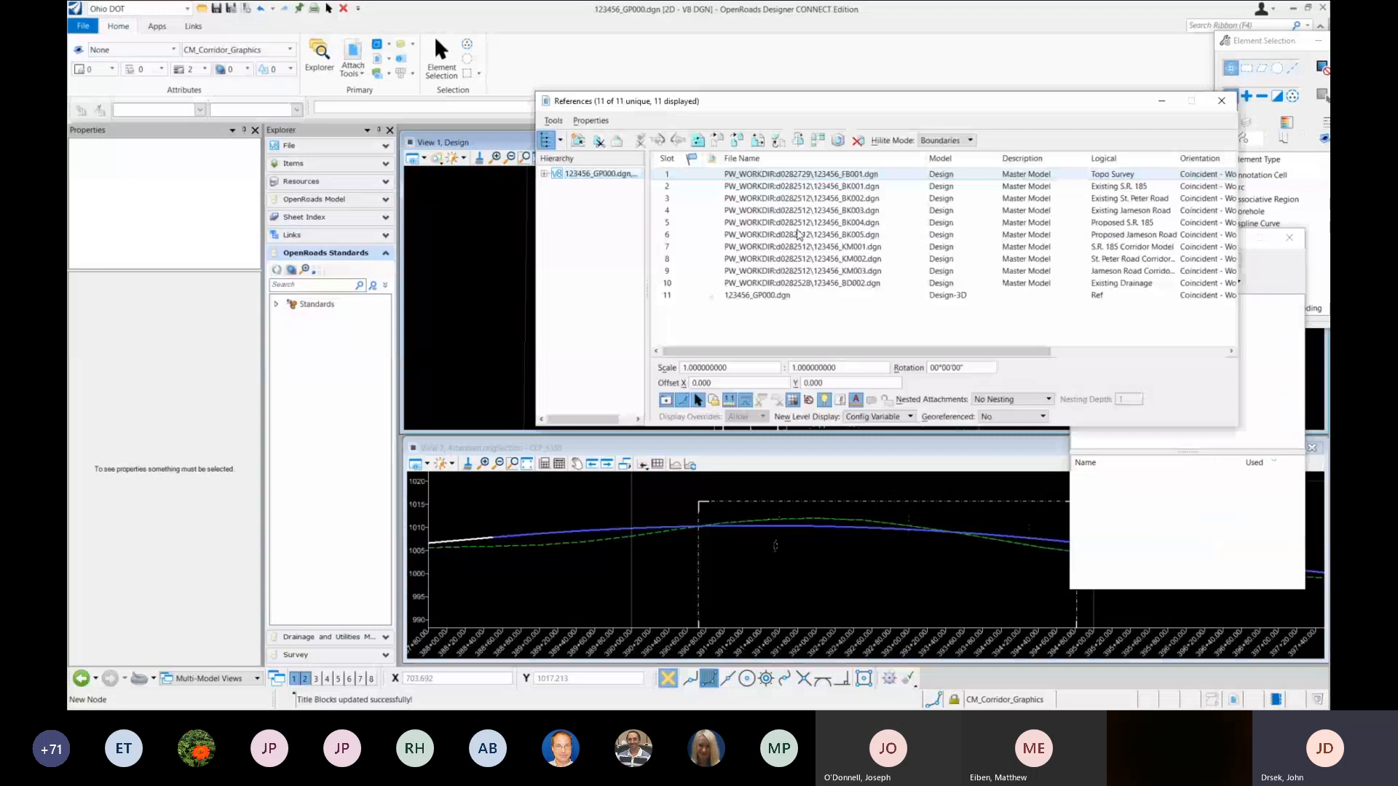
click(578, 139)
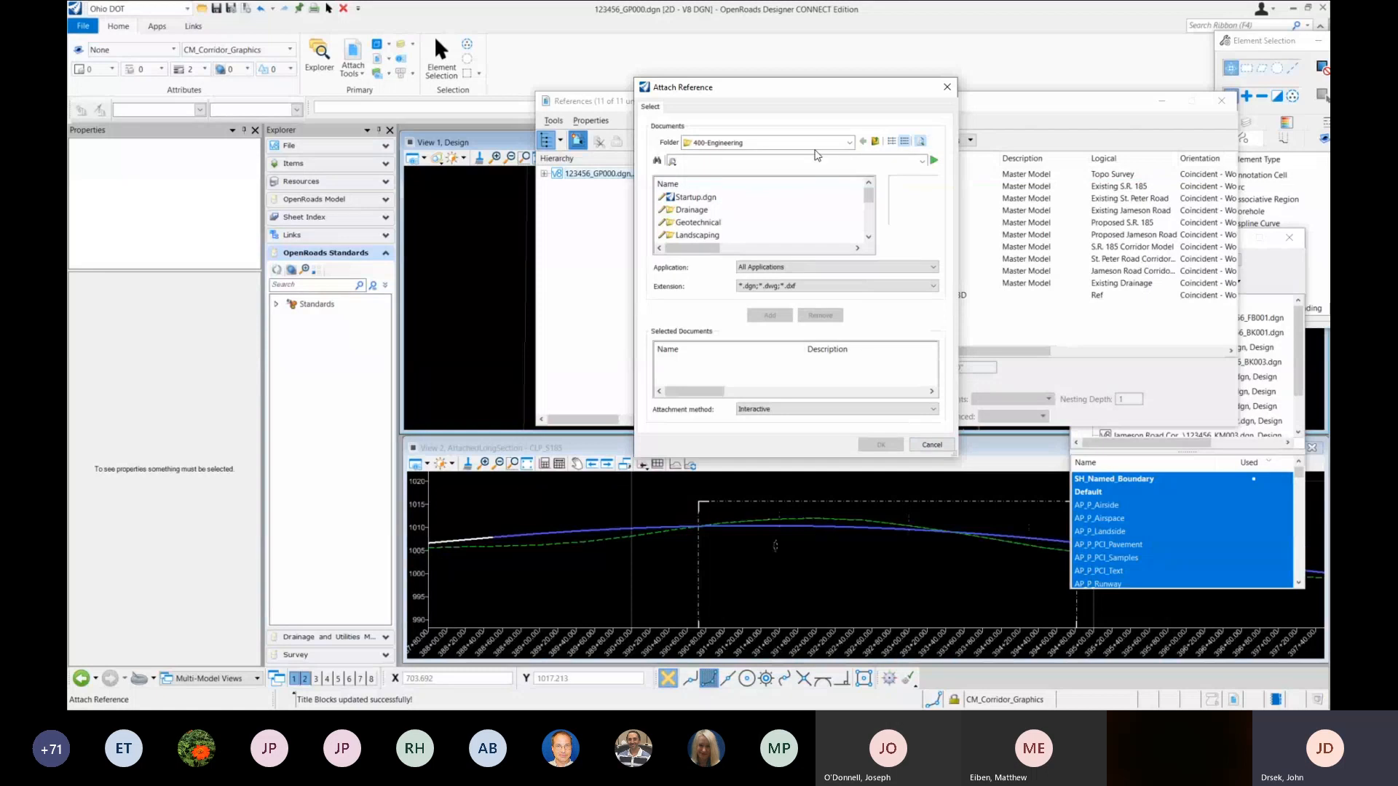
click(875, 141)
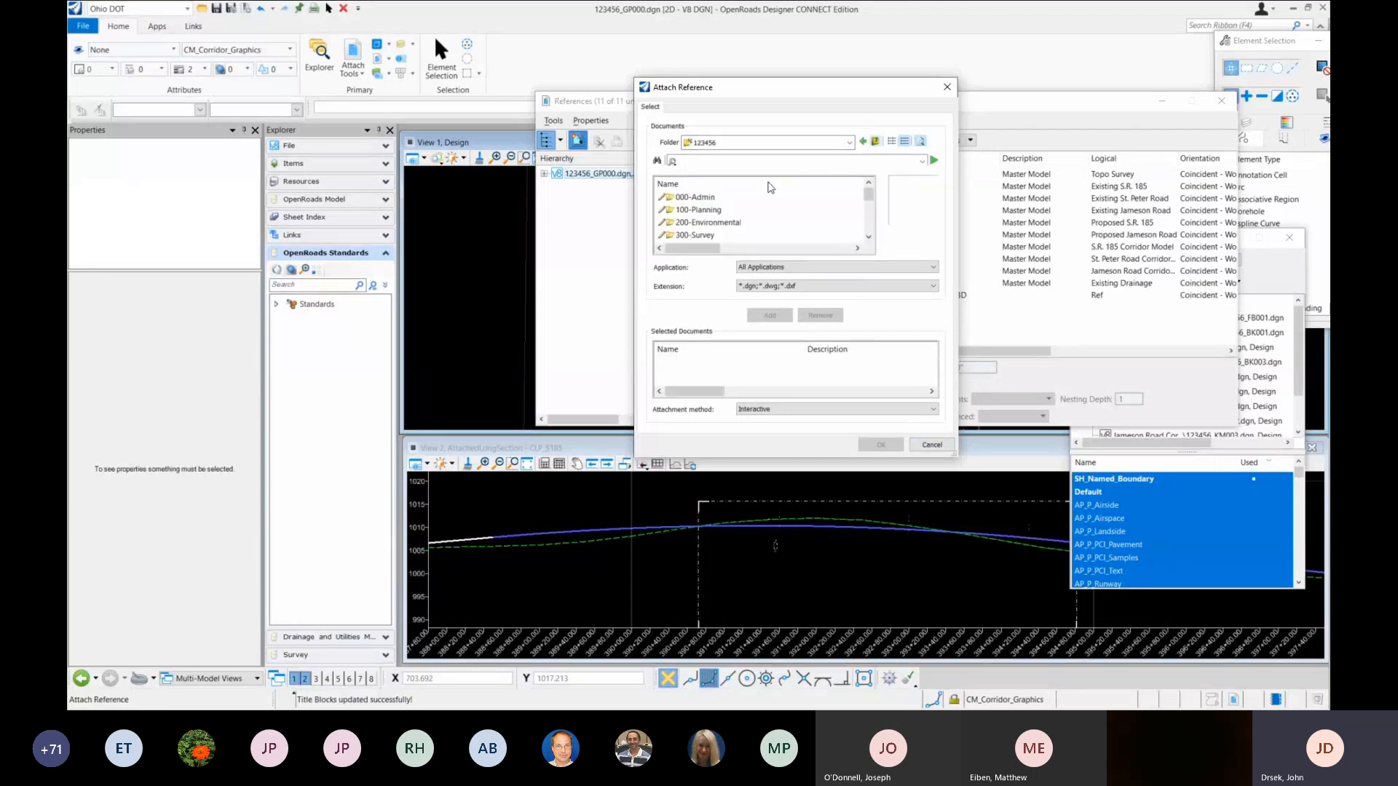
scroll(734, 229, down, 3)
scroll(734, 232, up, 3)
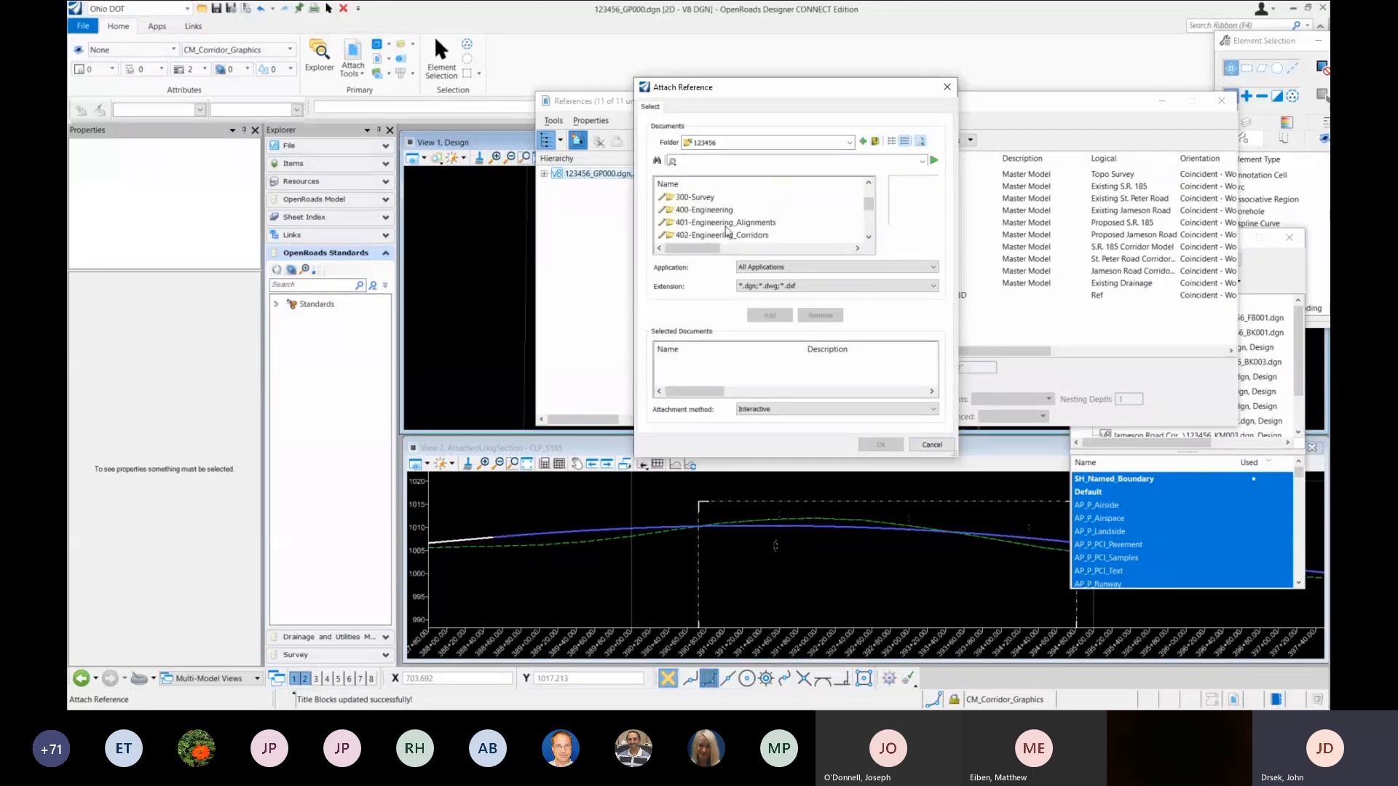
click(729, 234)
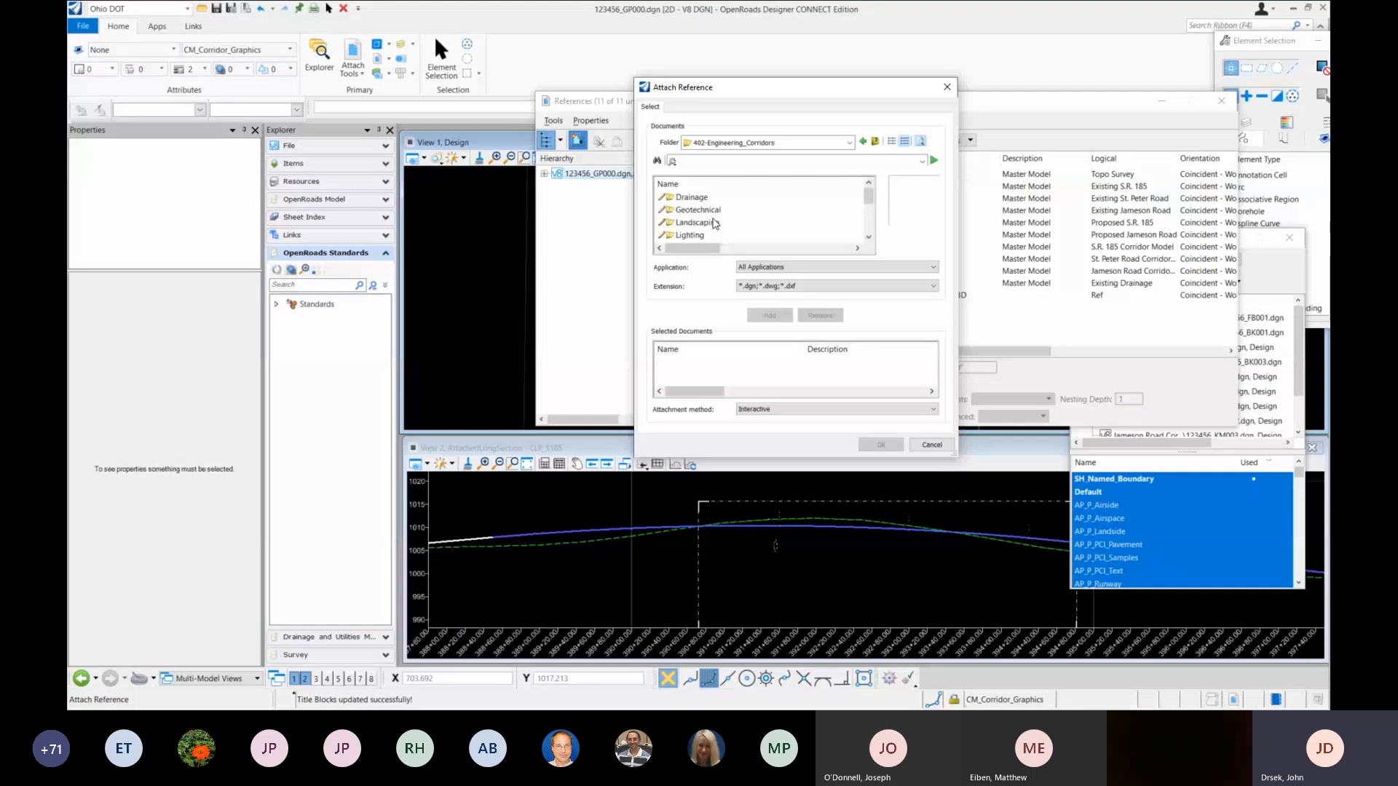
Step: Attach the existing utilities file 123456_BU001.dgn from the Utilities Basemaps folder with Coincident - World orientation and close the references dialog
scroll(691, 227, down, 3)
double_click(692, 234)
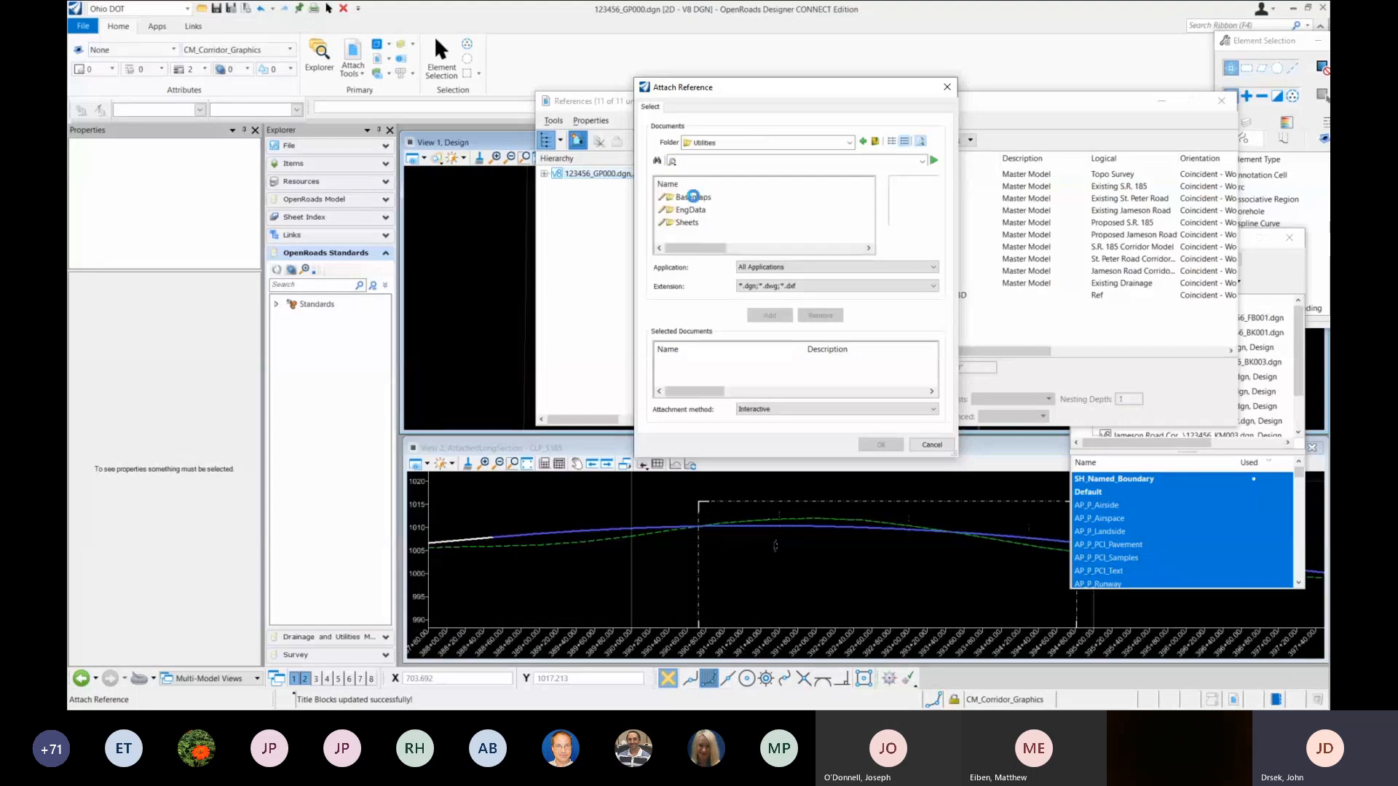
double_click(692, 197)
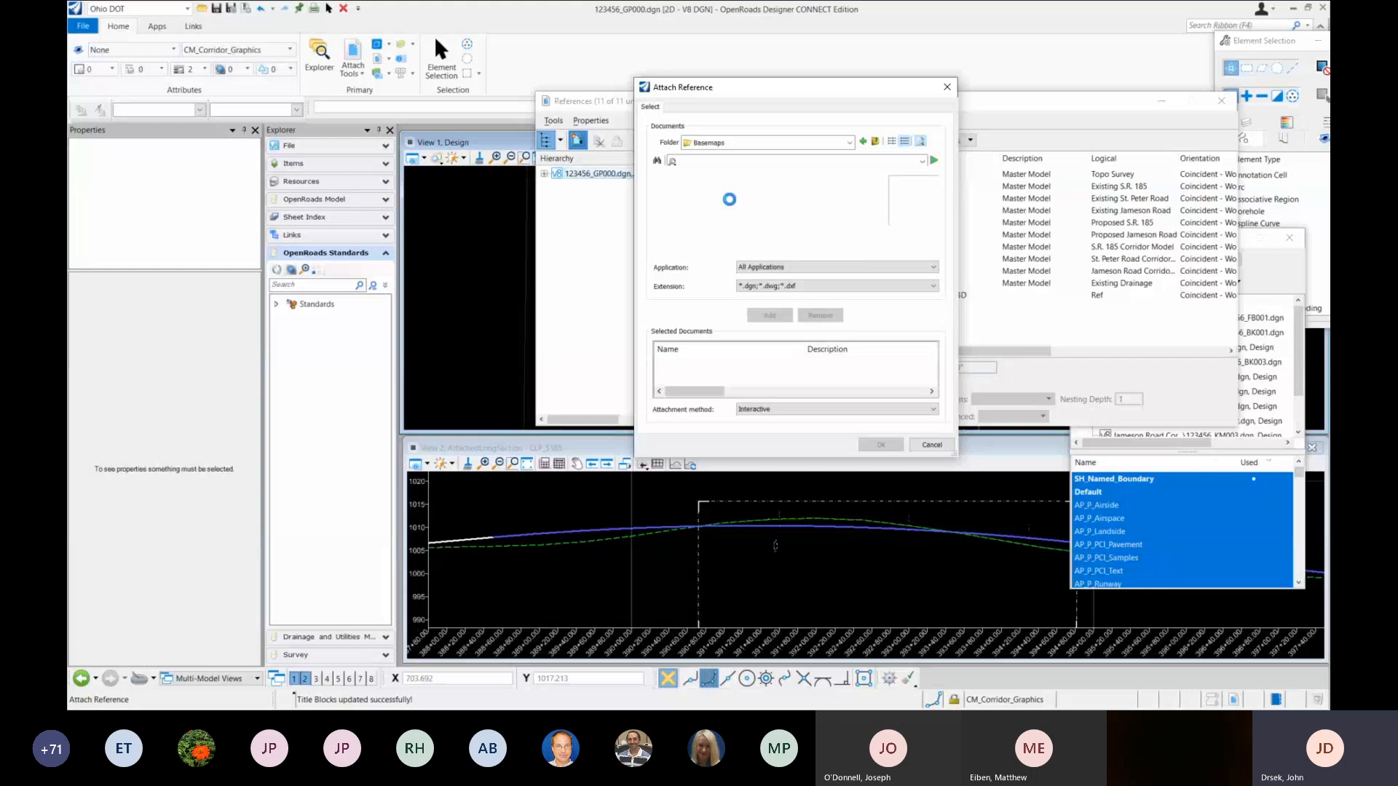
click(881, 444)
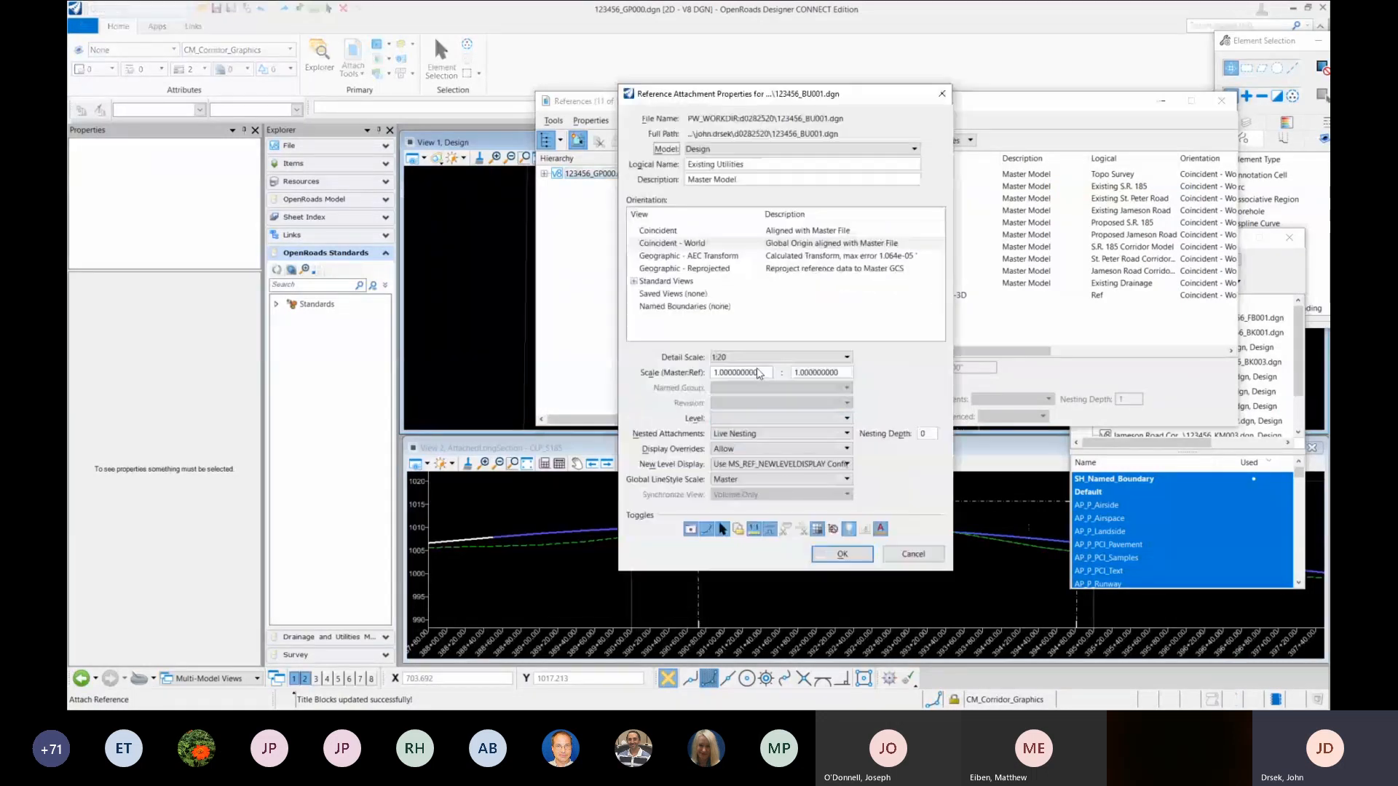
click(856, 559)
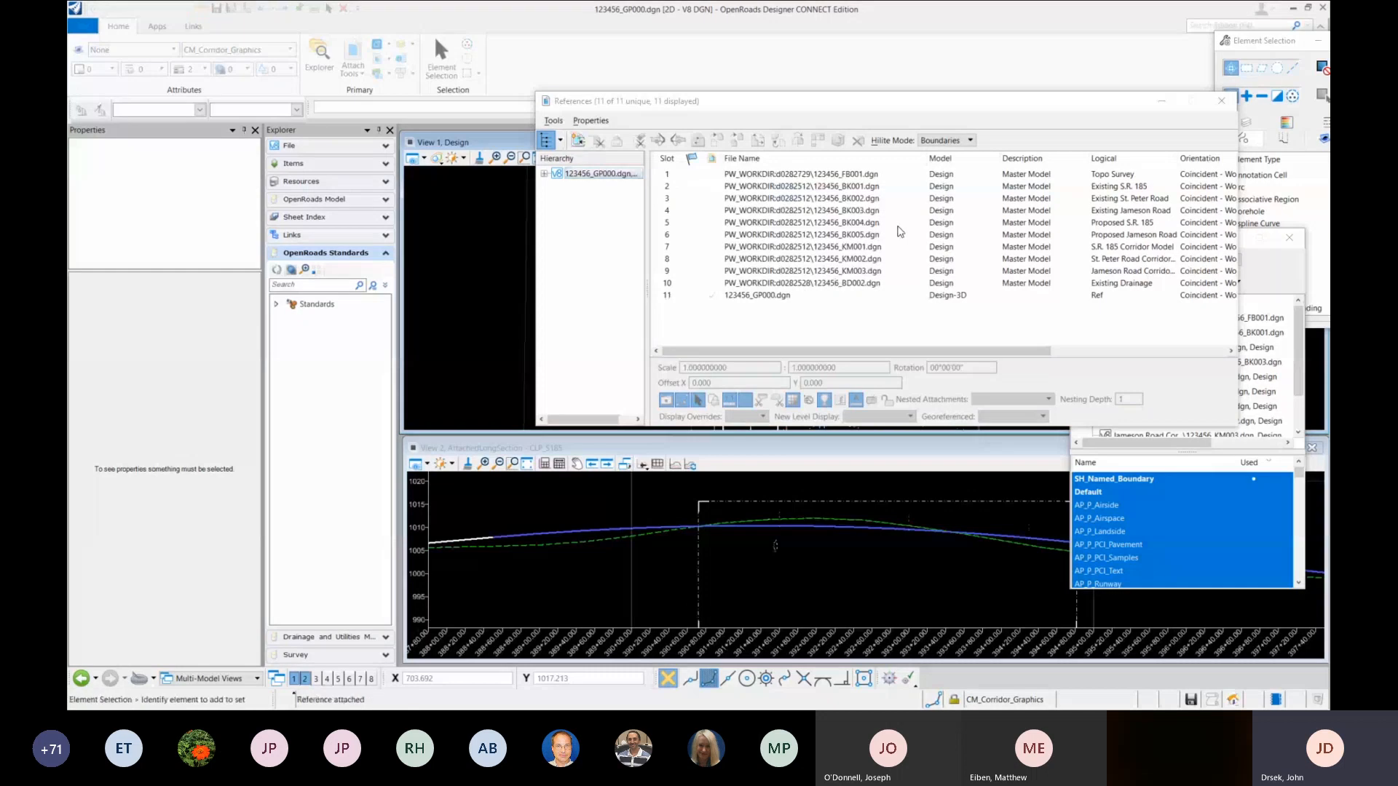
click(1222, 102)
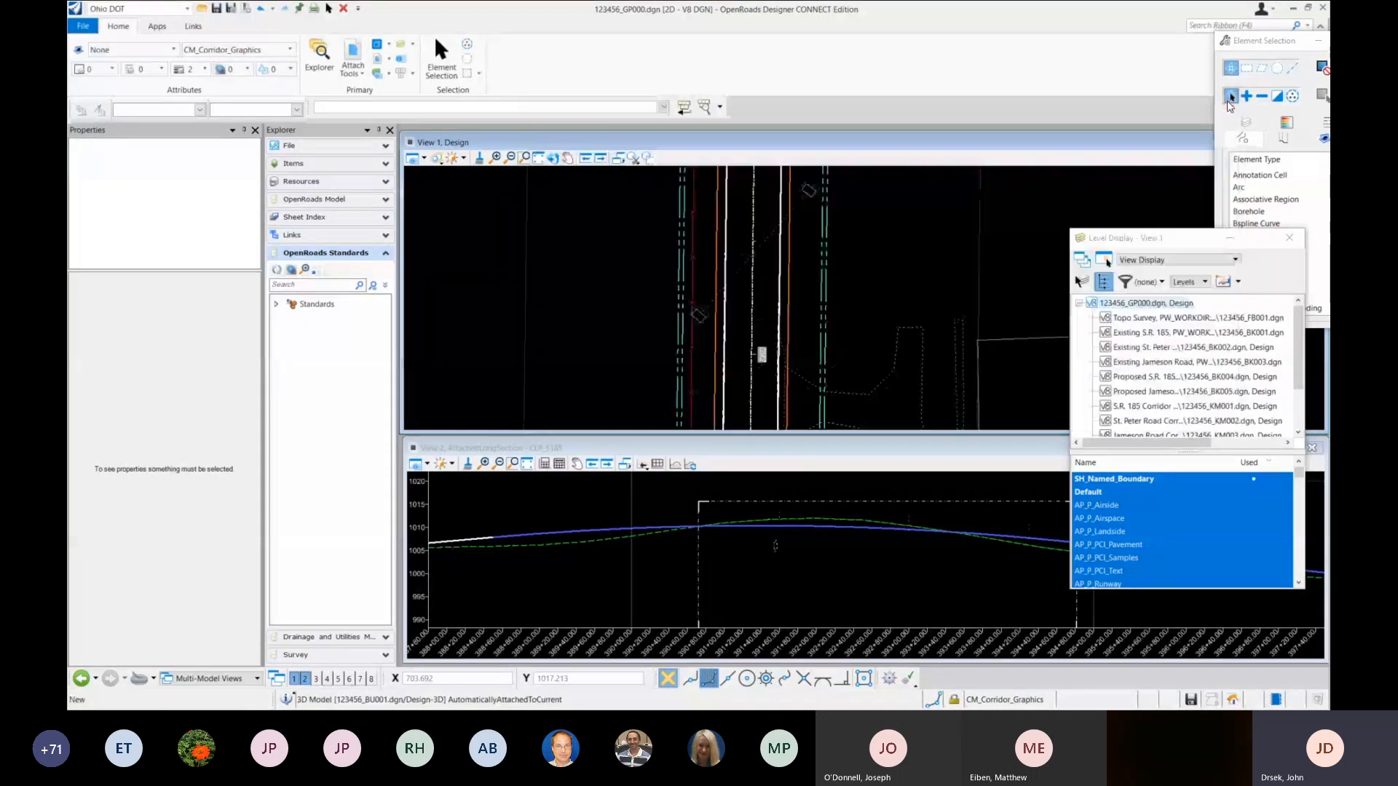
Step: Delete the 3D cut volume around the crest of the long section
scroll(877, 265, down, 1)
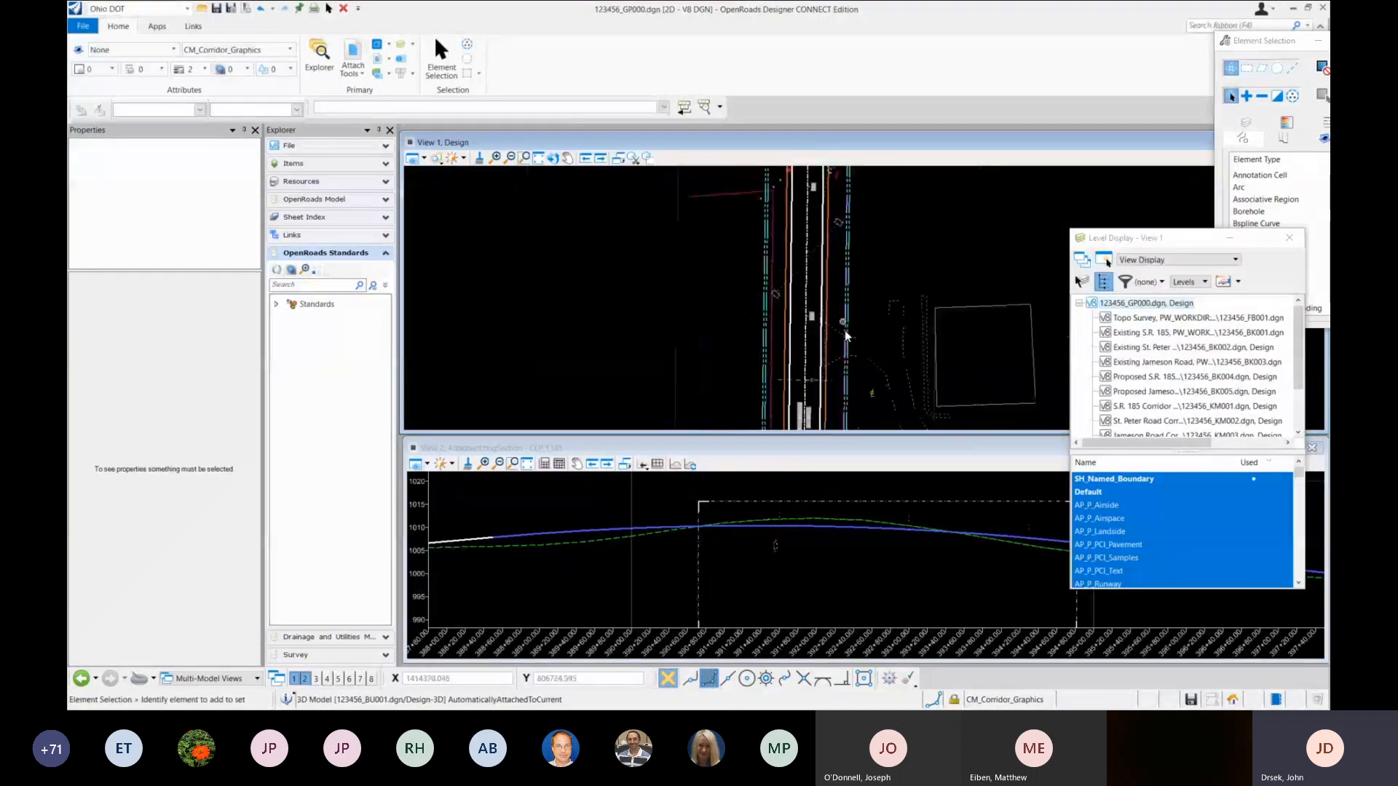
scroll(836, 339, up, 1)
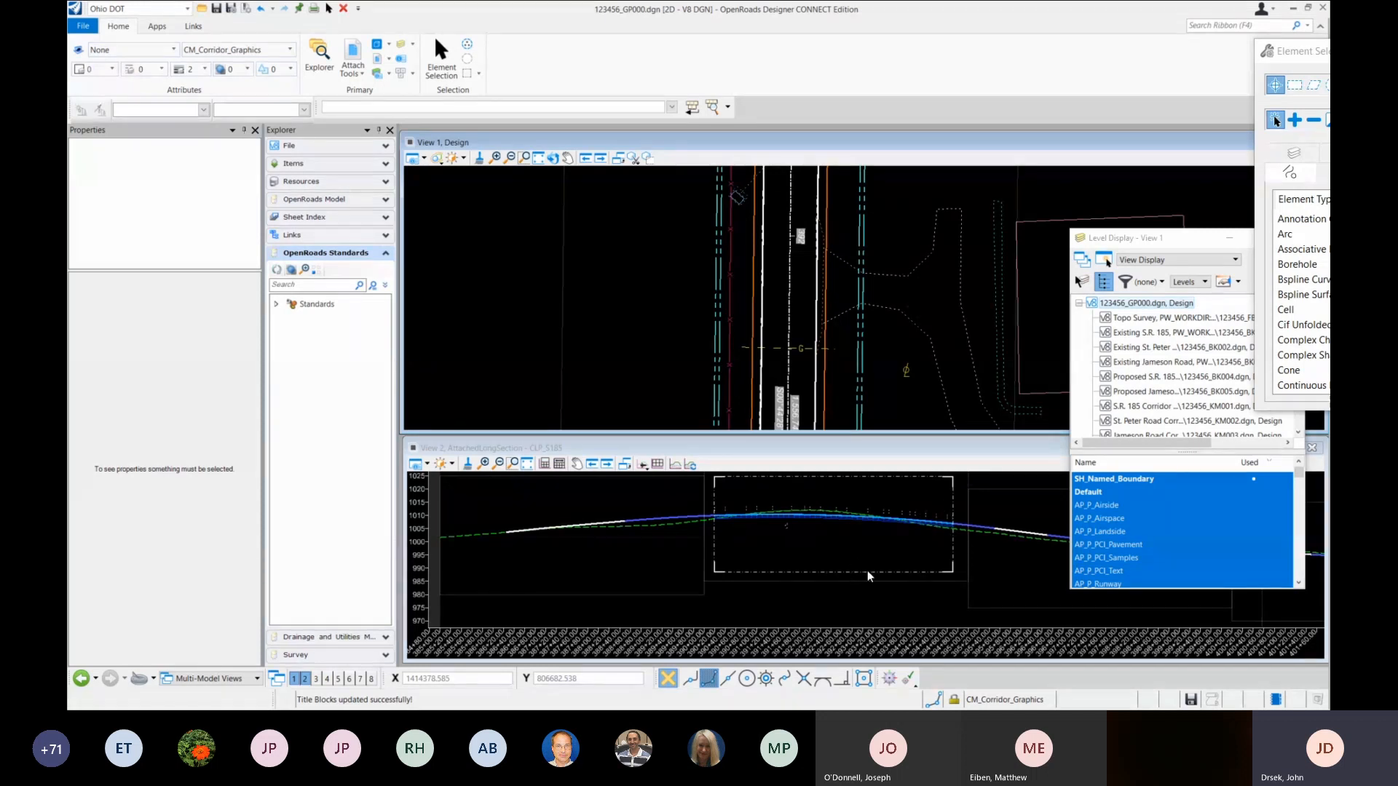
click(952, 499)
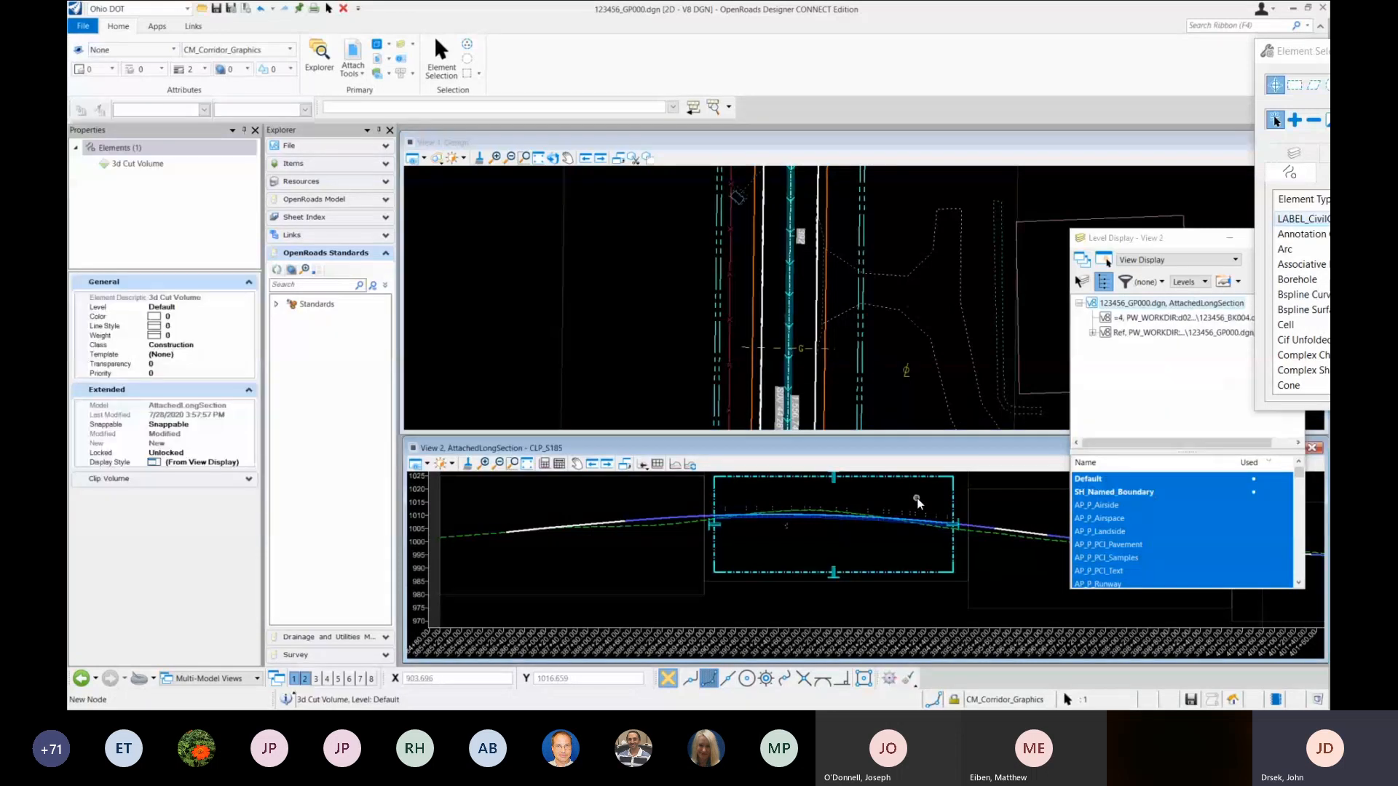
key(Delete)
click(919, 504)
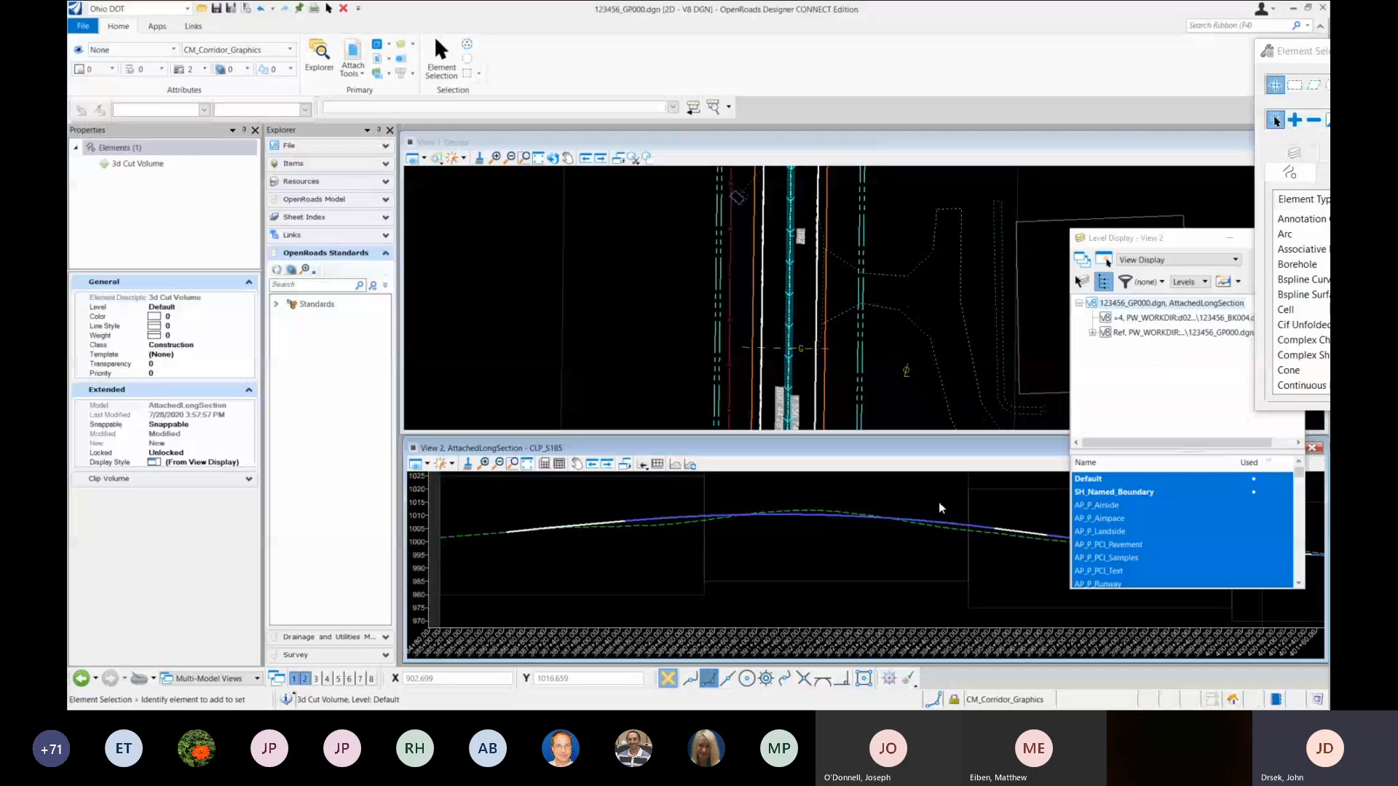
Step: Place a new 3D cut over the crest of the long section by corners, spanning elevations from about 1023 down to about 990
click(675, 464)
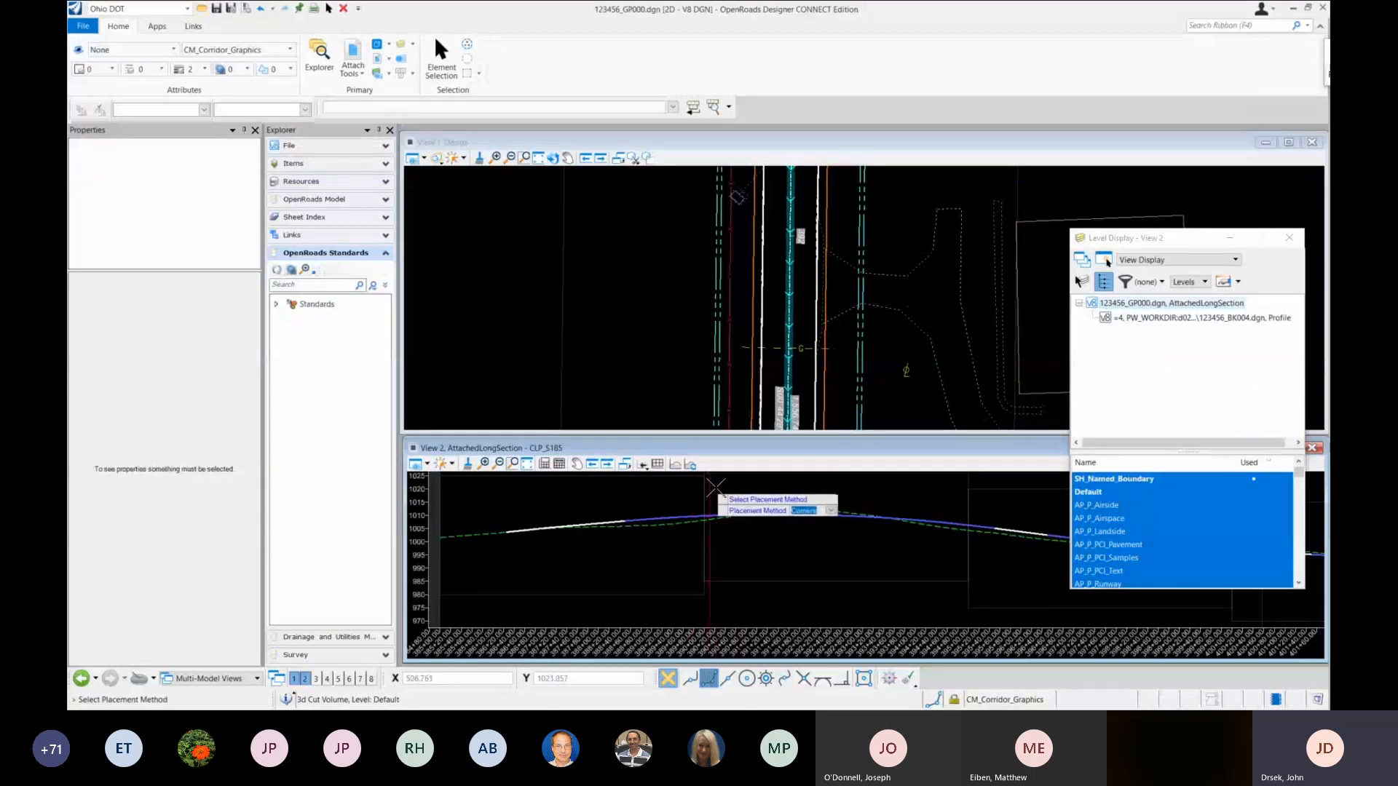
click(706, 481)
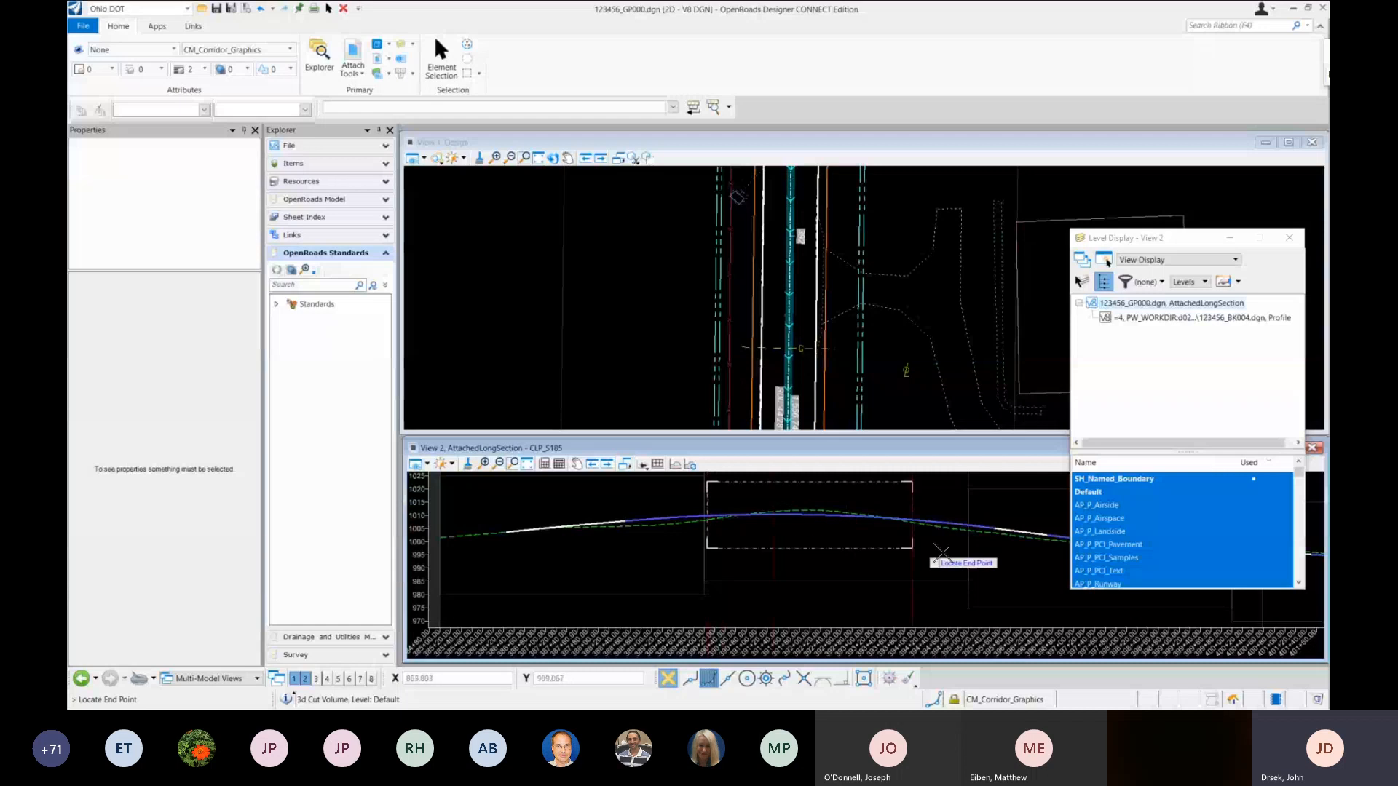
click(959, 567)
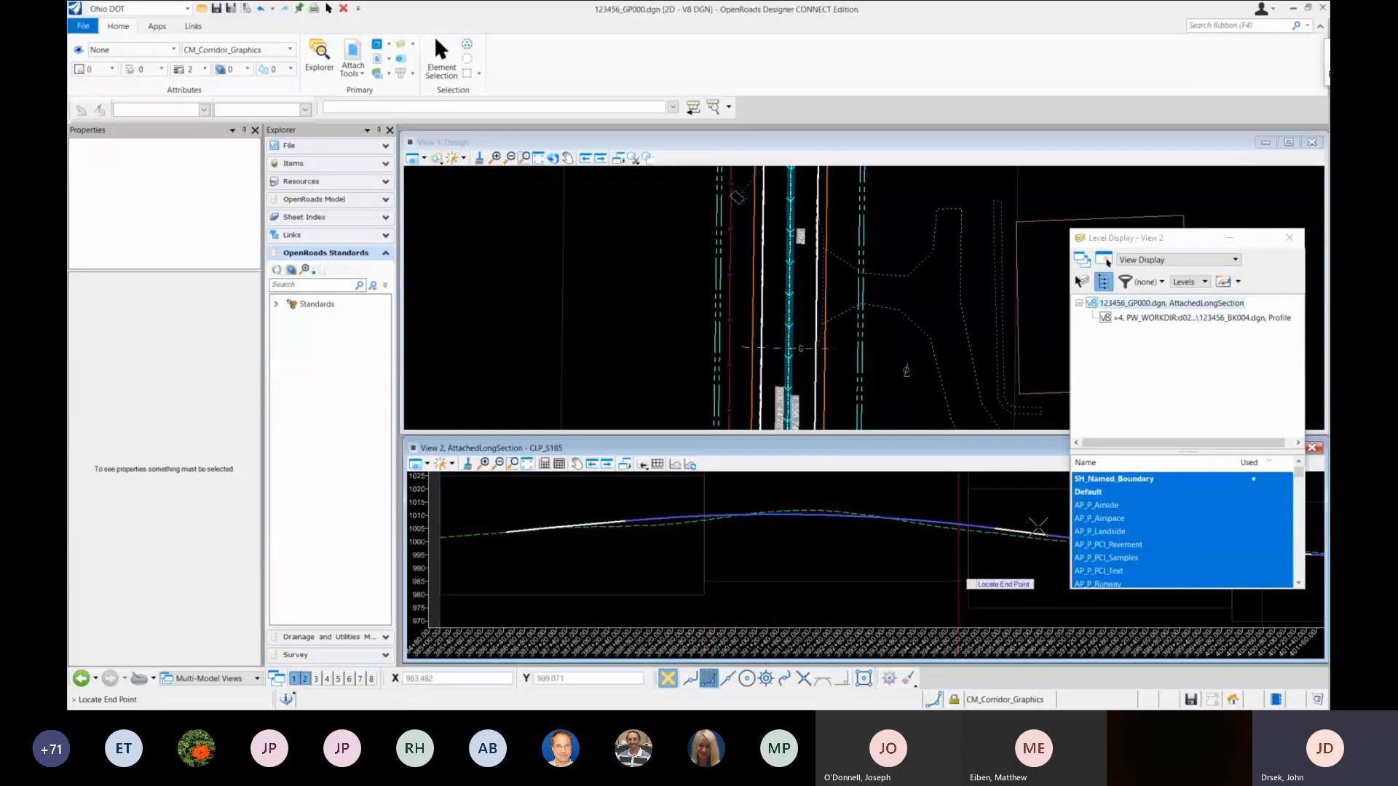
click(971, 540)
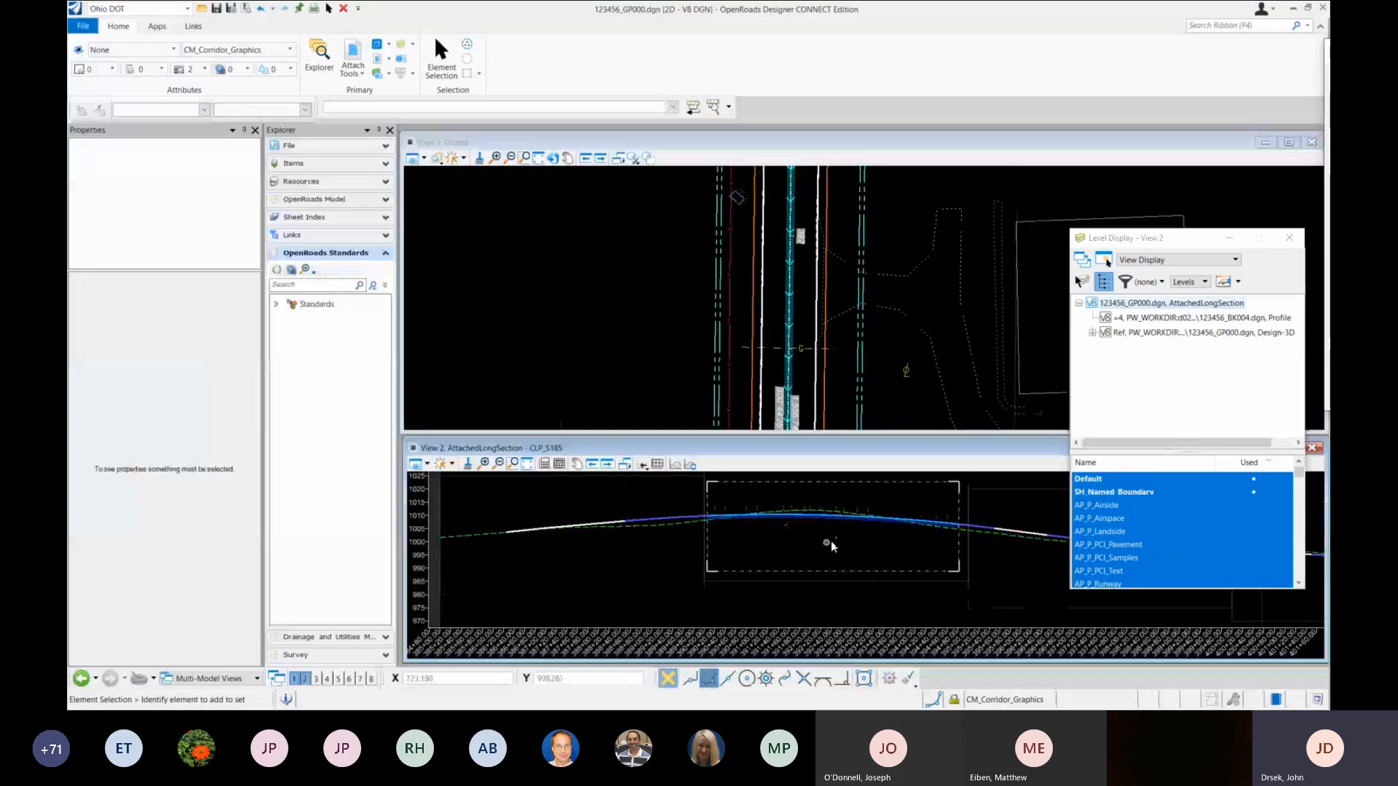
Step: Open the sheet file 123456_GP002.dgn and check in 123456_GP000.dgn without creating a new version
scroll(831, 540, up, 5)
scroll(851, 527, down, 3)
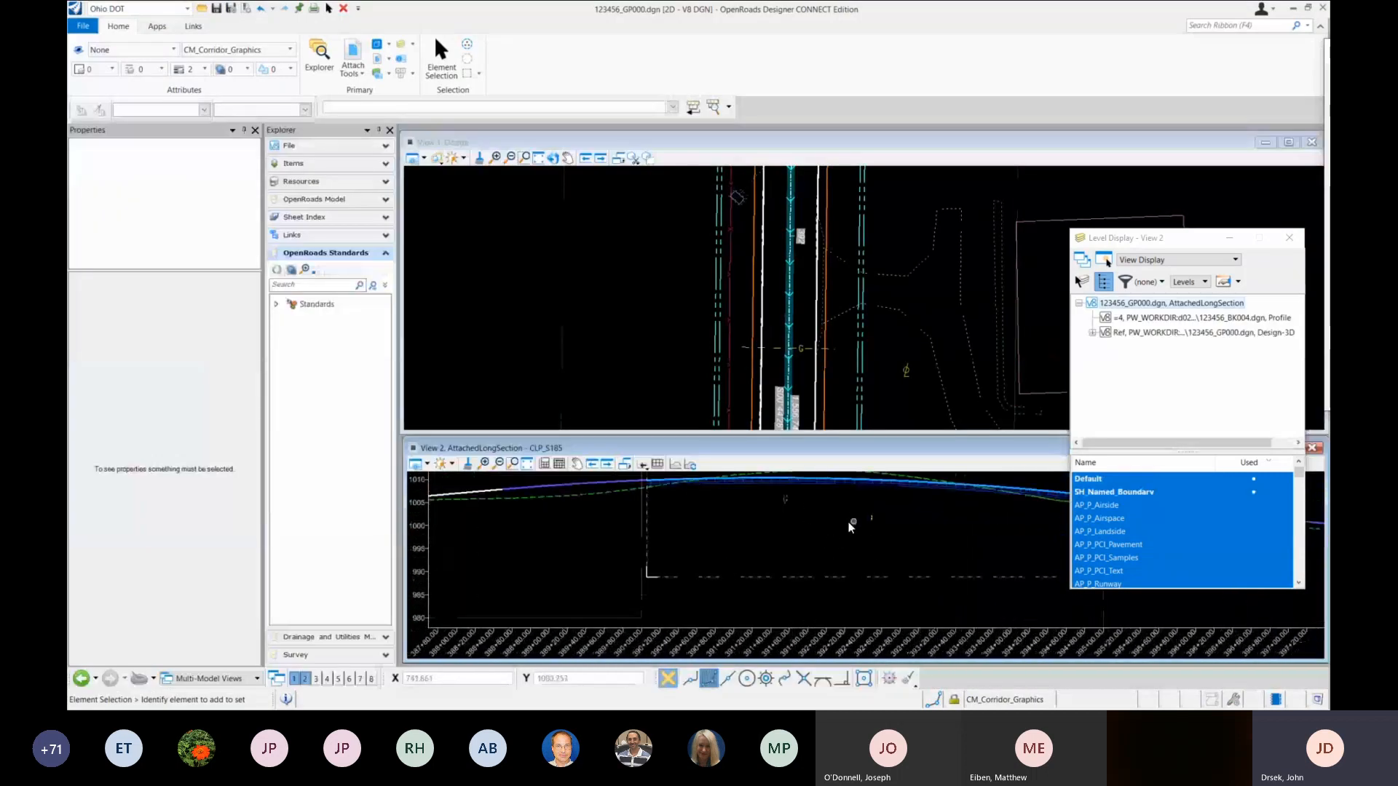
scroll(838, 517, down, 3)
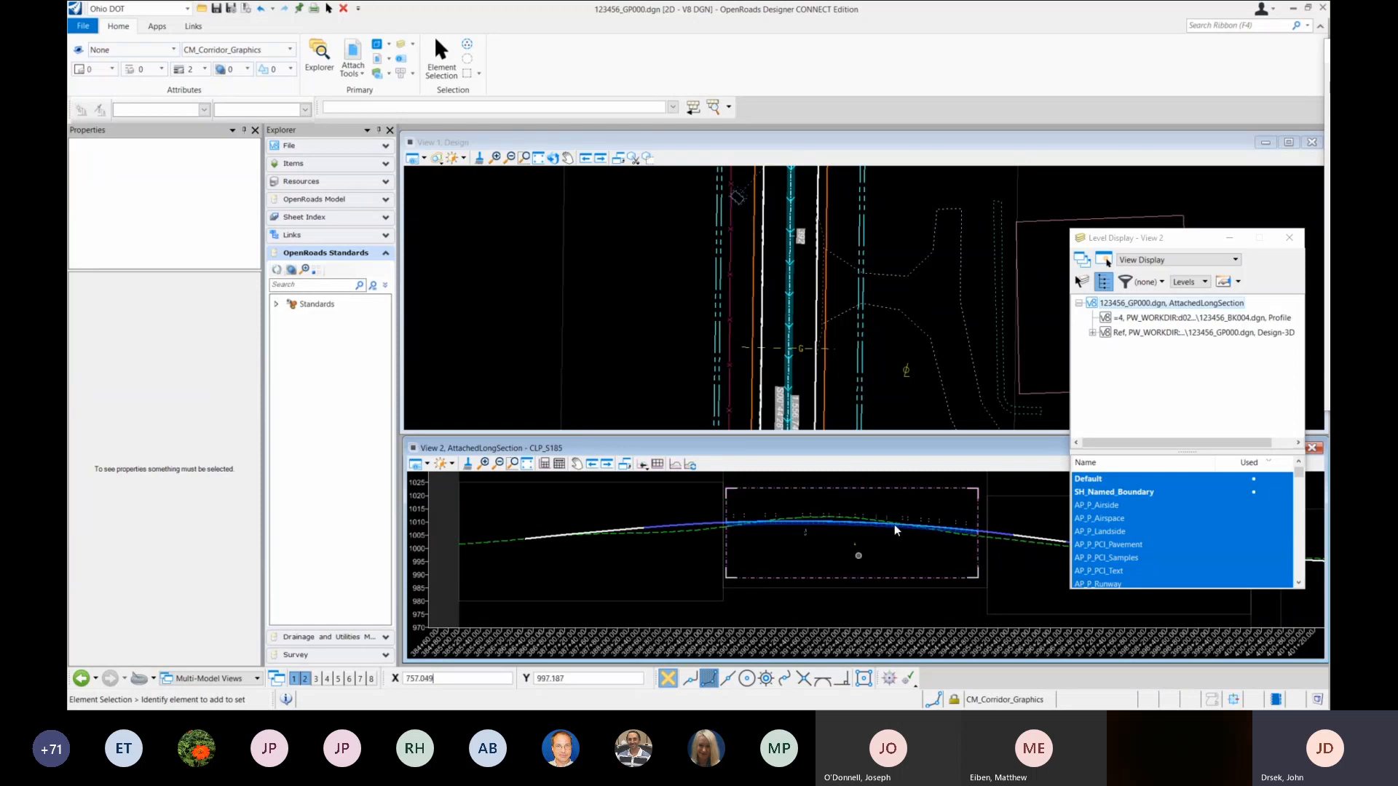
click(86, 30)
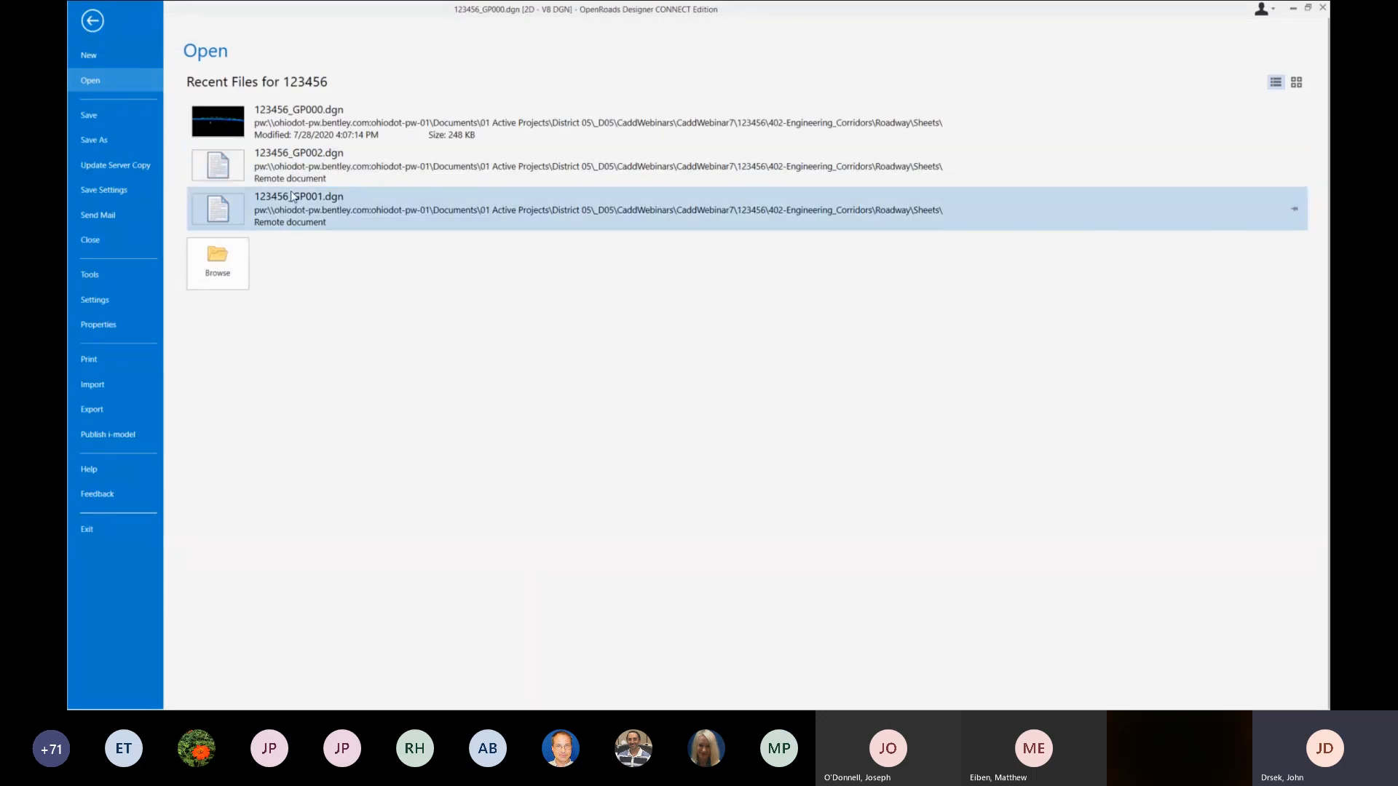
click(318, 157)
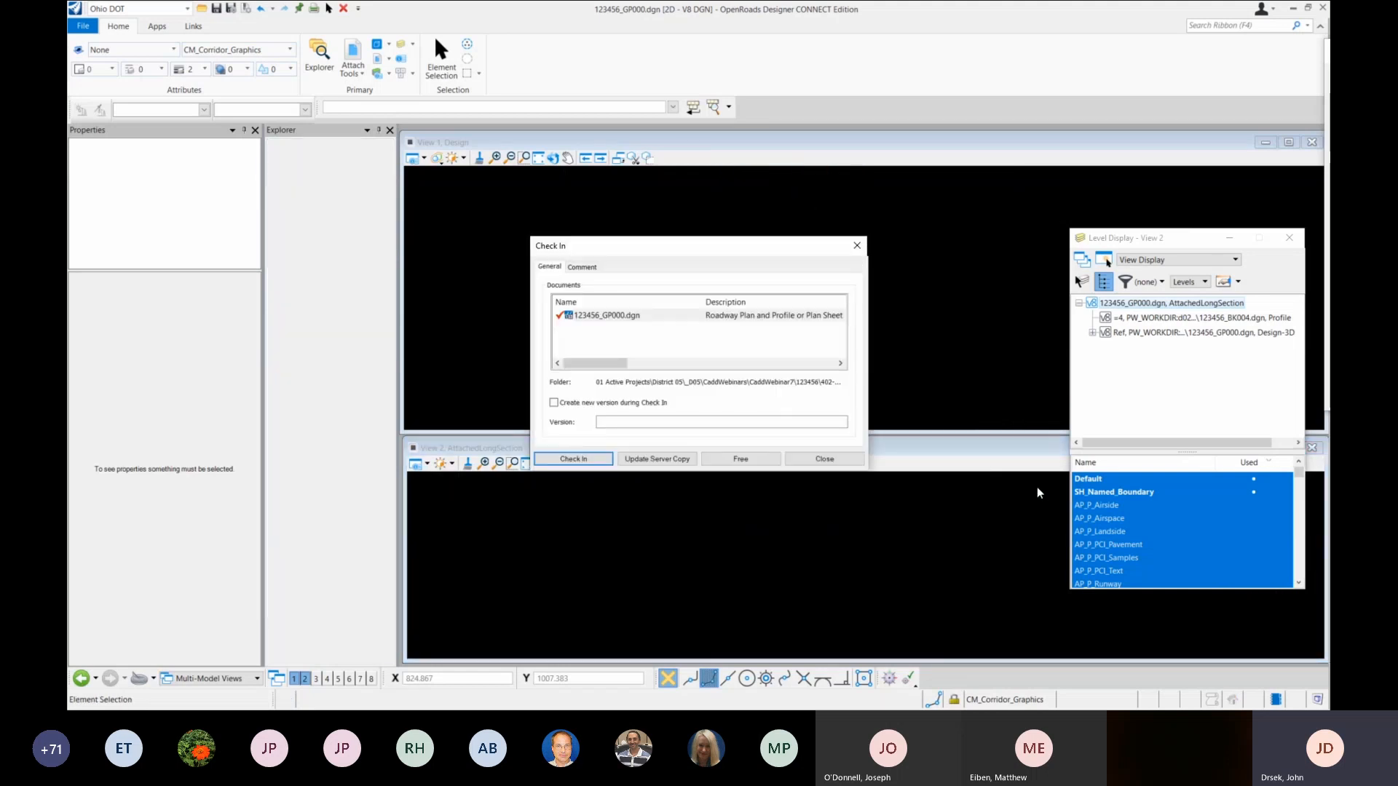
click(584, 460)
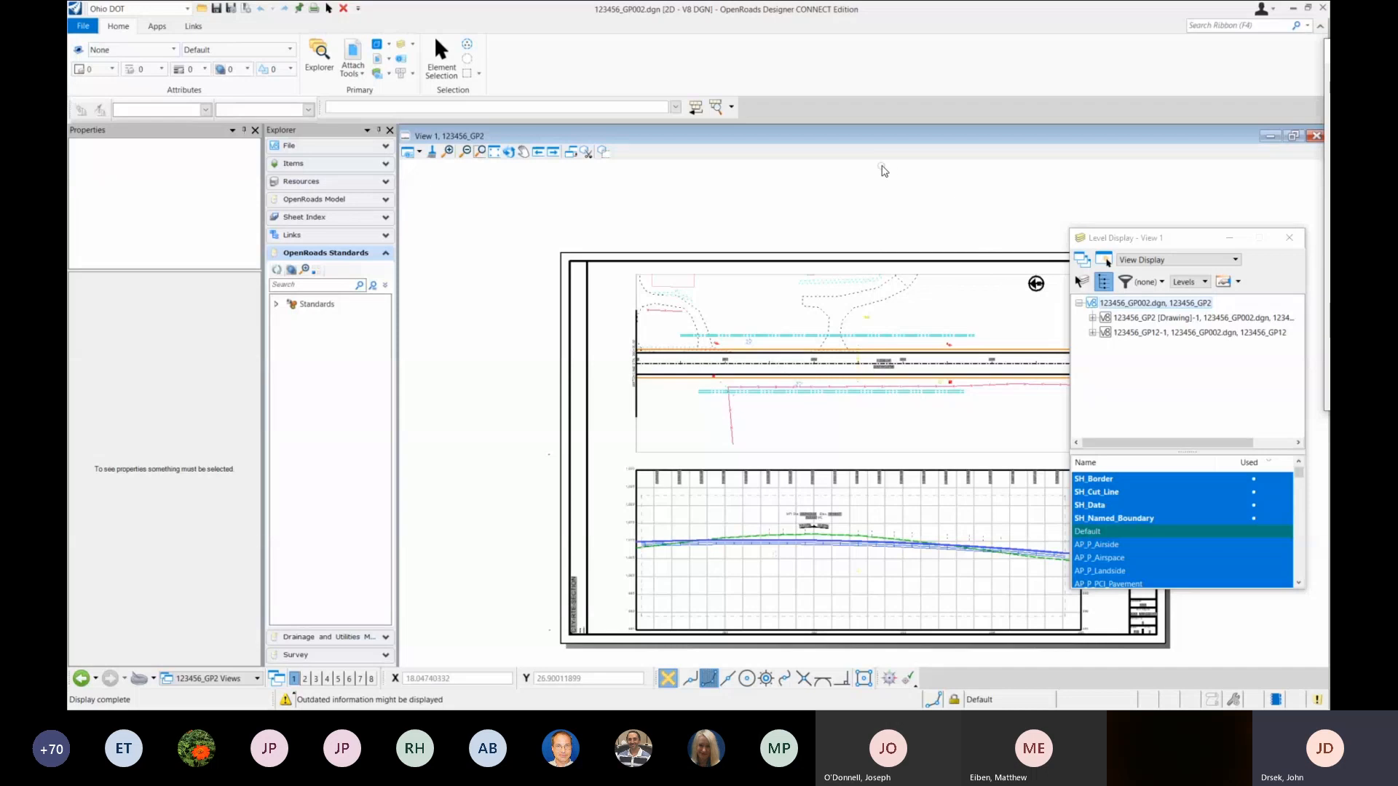
Step: Examine the existing storm sewer and gas line crossings below the roadway in the sheet's profile
click(508, 152)
scroll(783, 560, up, 3)
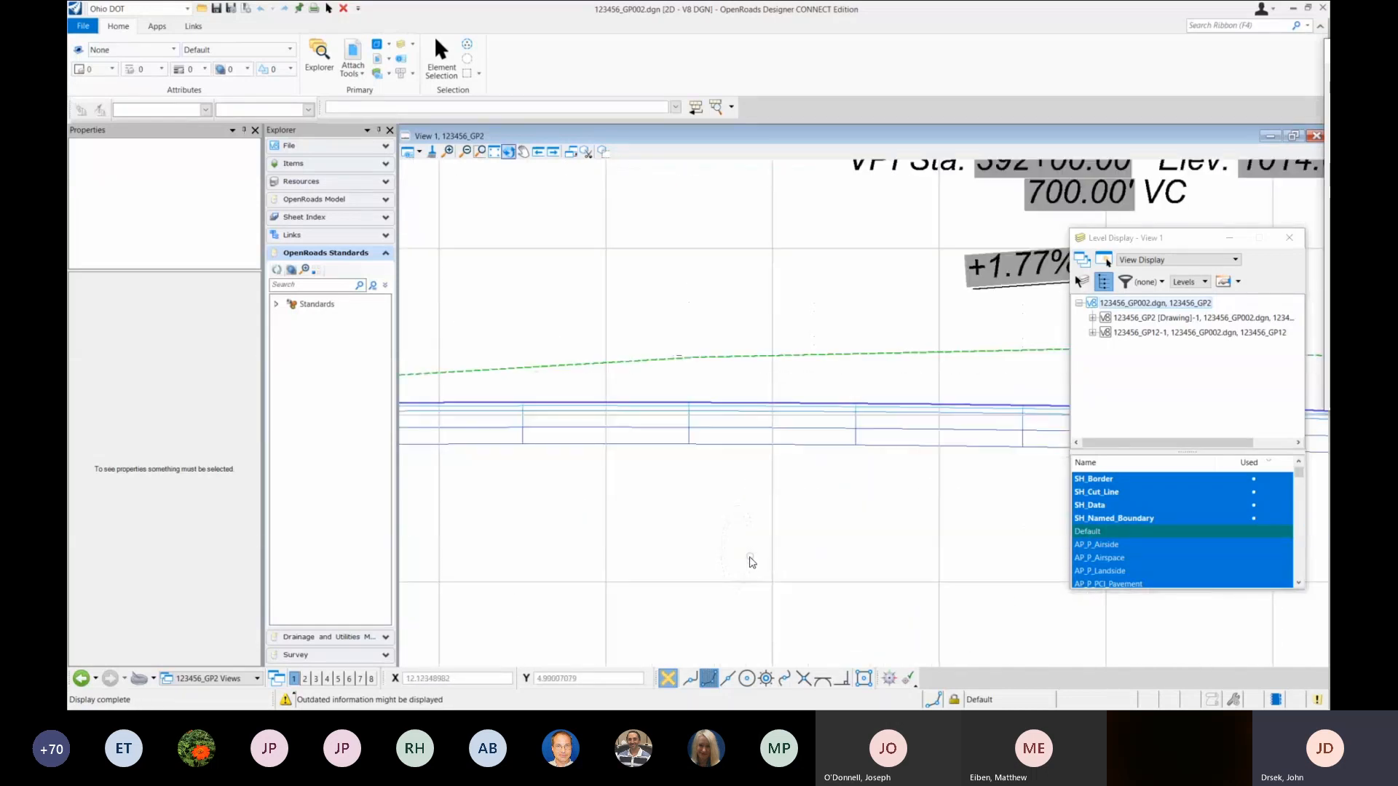
click(755, 544)
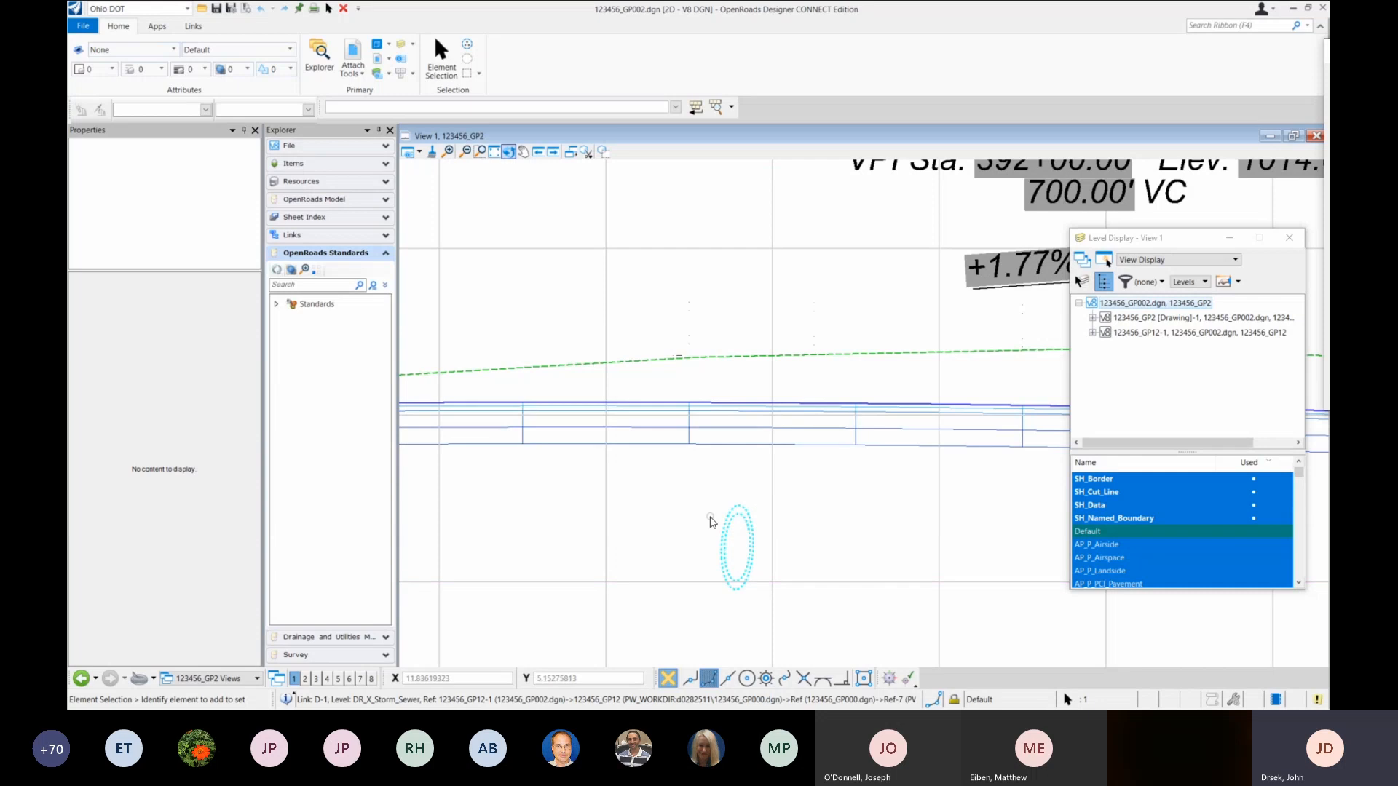
scroll(671, 500, down, 4)
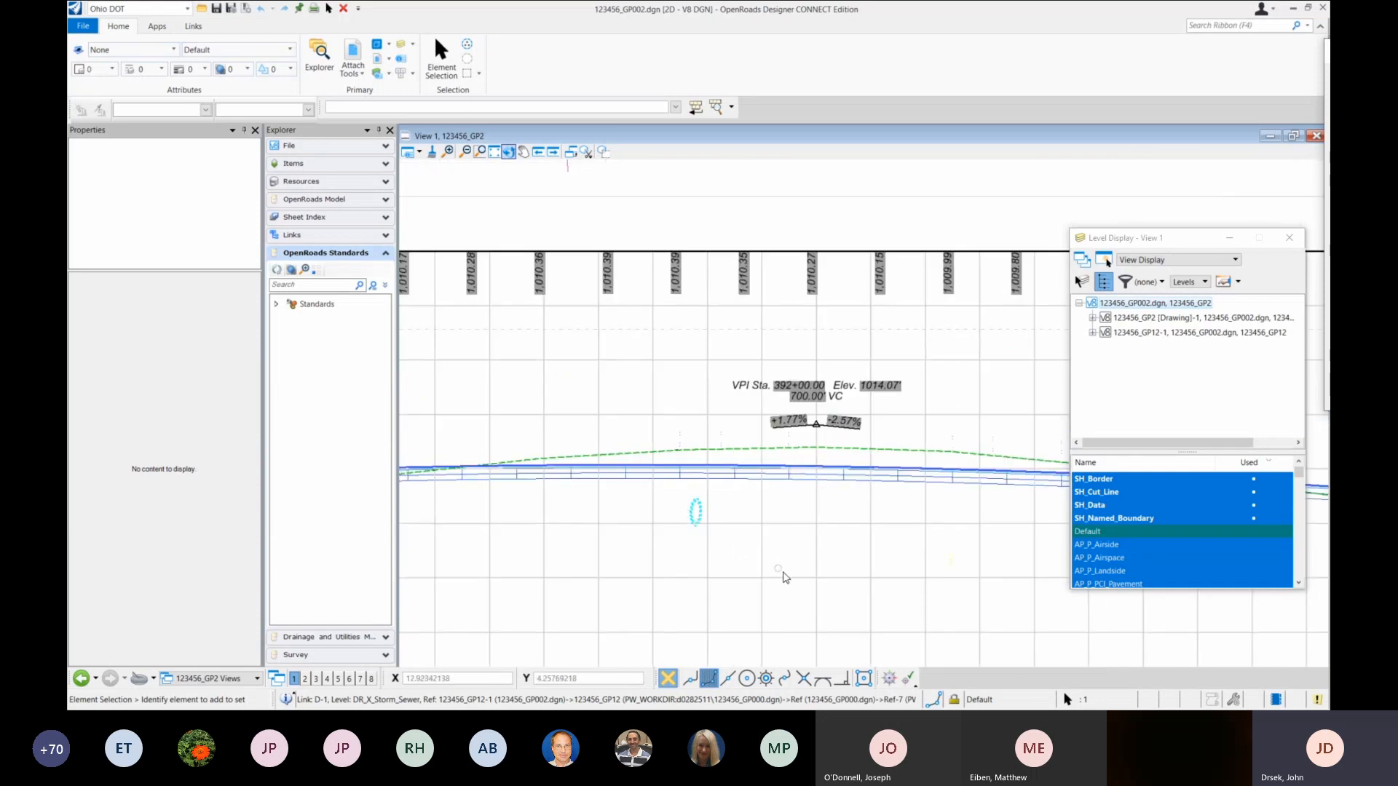
scroll(954, 568, up, 3)
scroll(955, 572, up, 3)
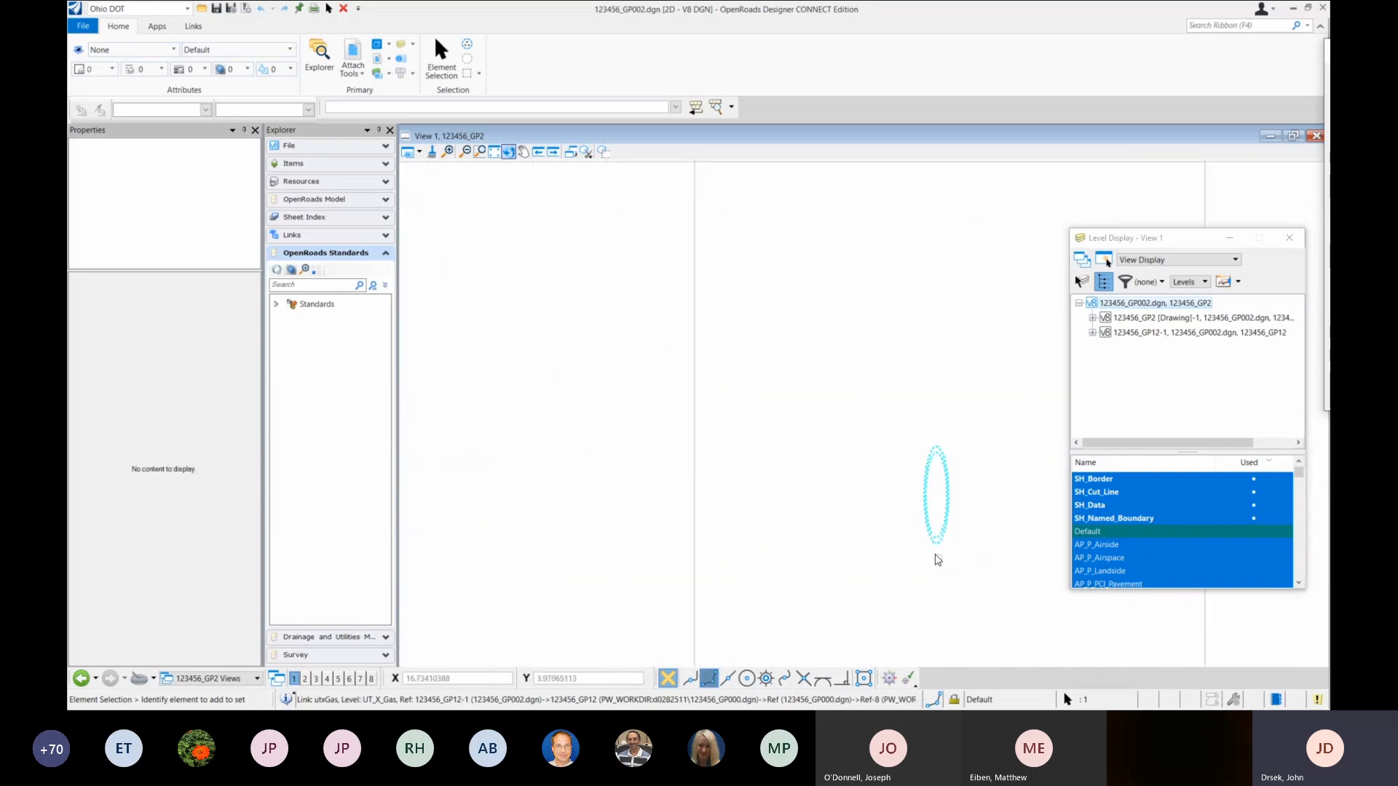
click(970, 466)
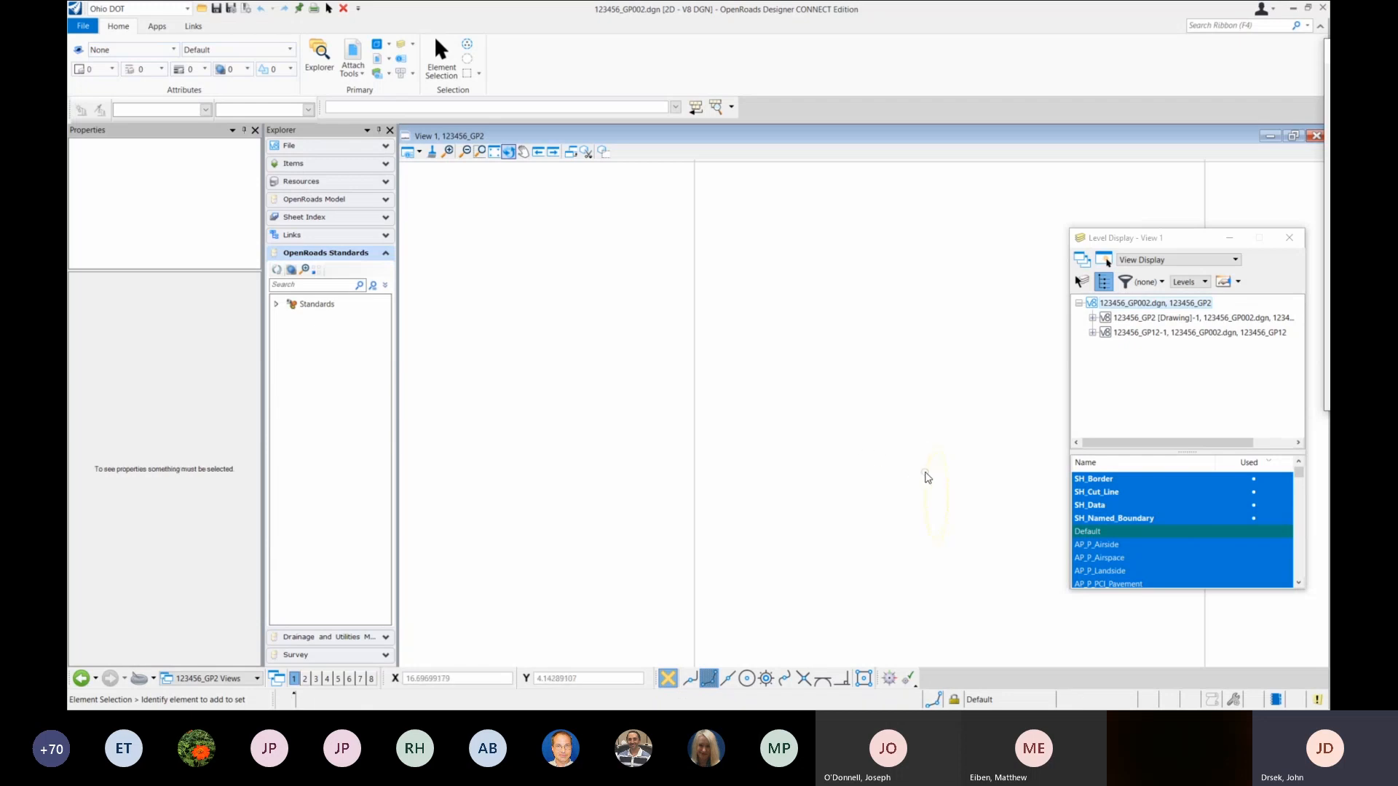
scroll(927, 476, down, 5)
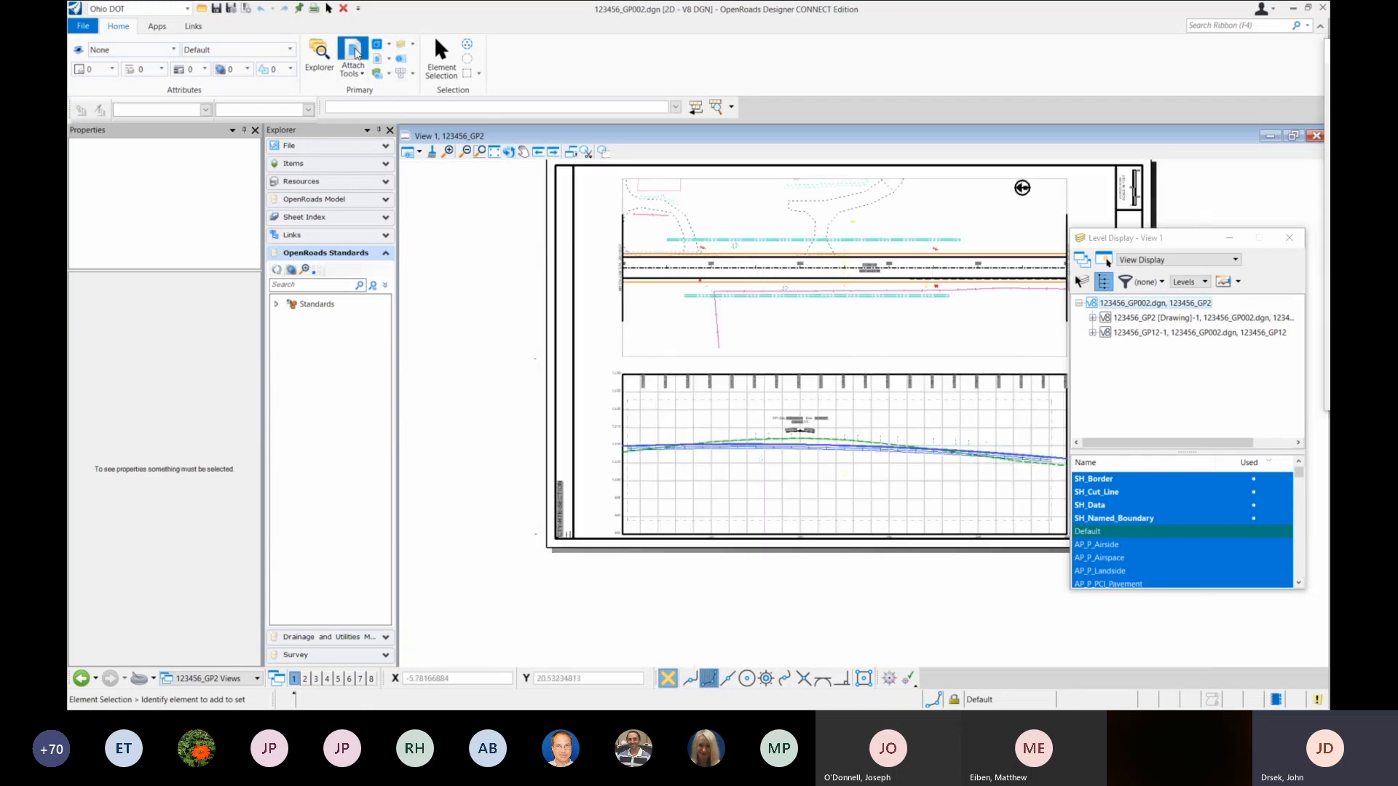
Step: Open the profile drawing model 123456_GP12 from the model list and move the Models dialog clear of the profile
click(376, 45)
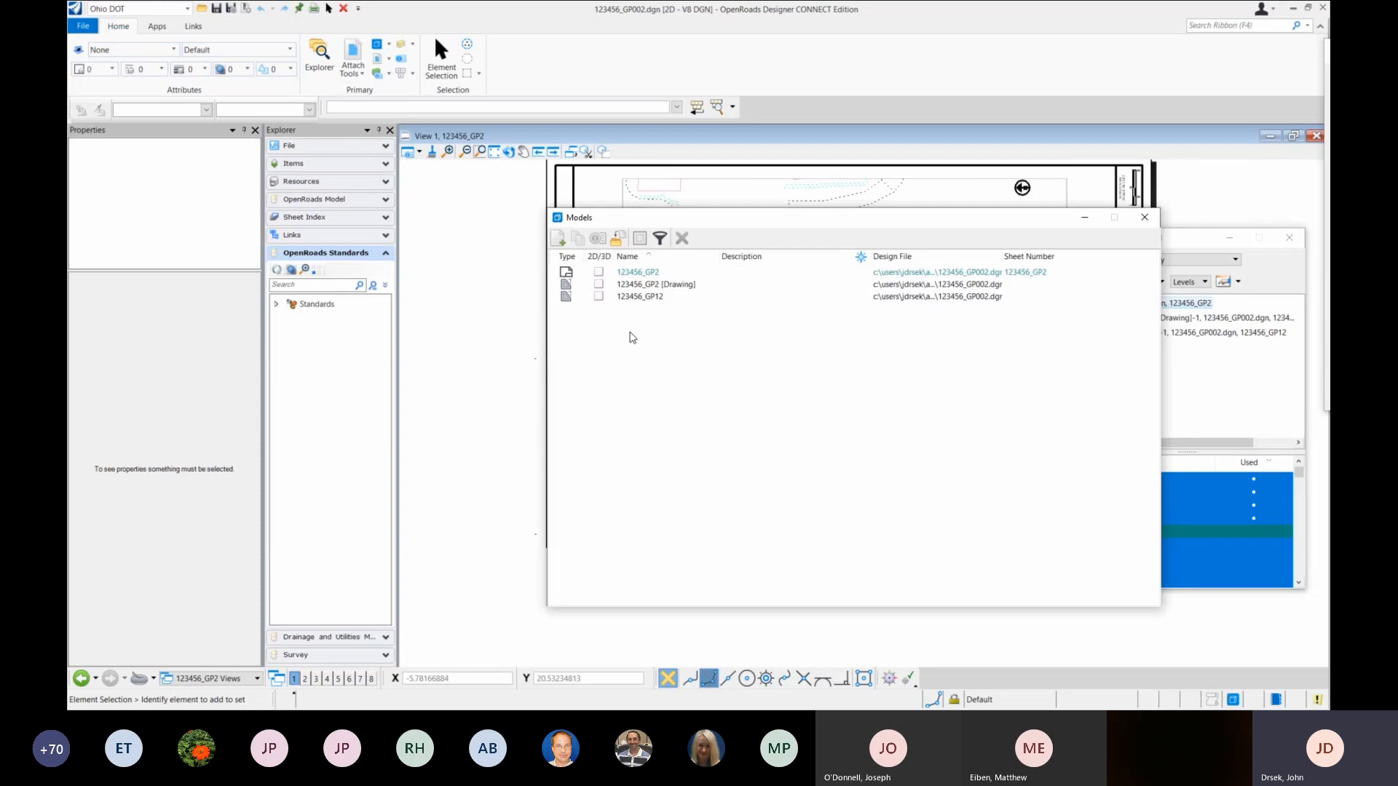
double_click(638, 296)
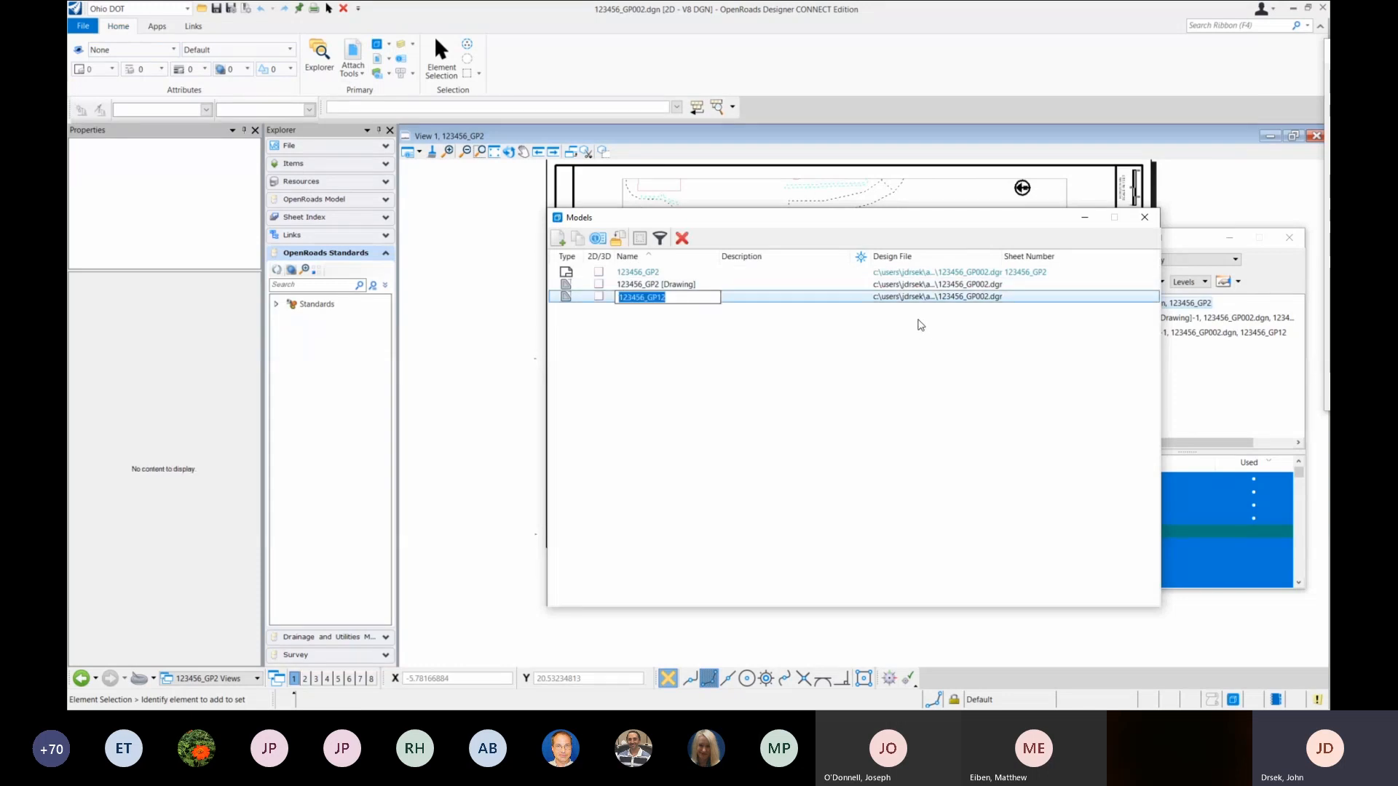
double_click(765, 297)
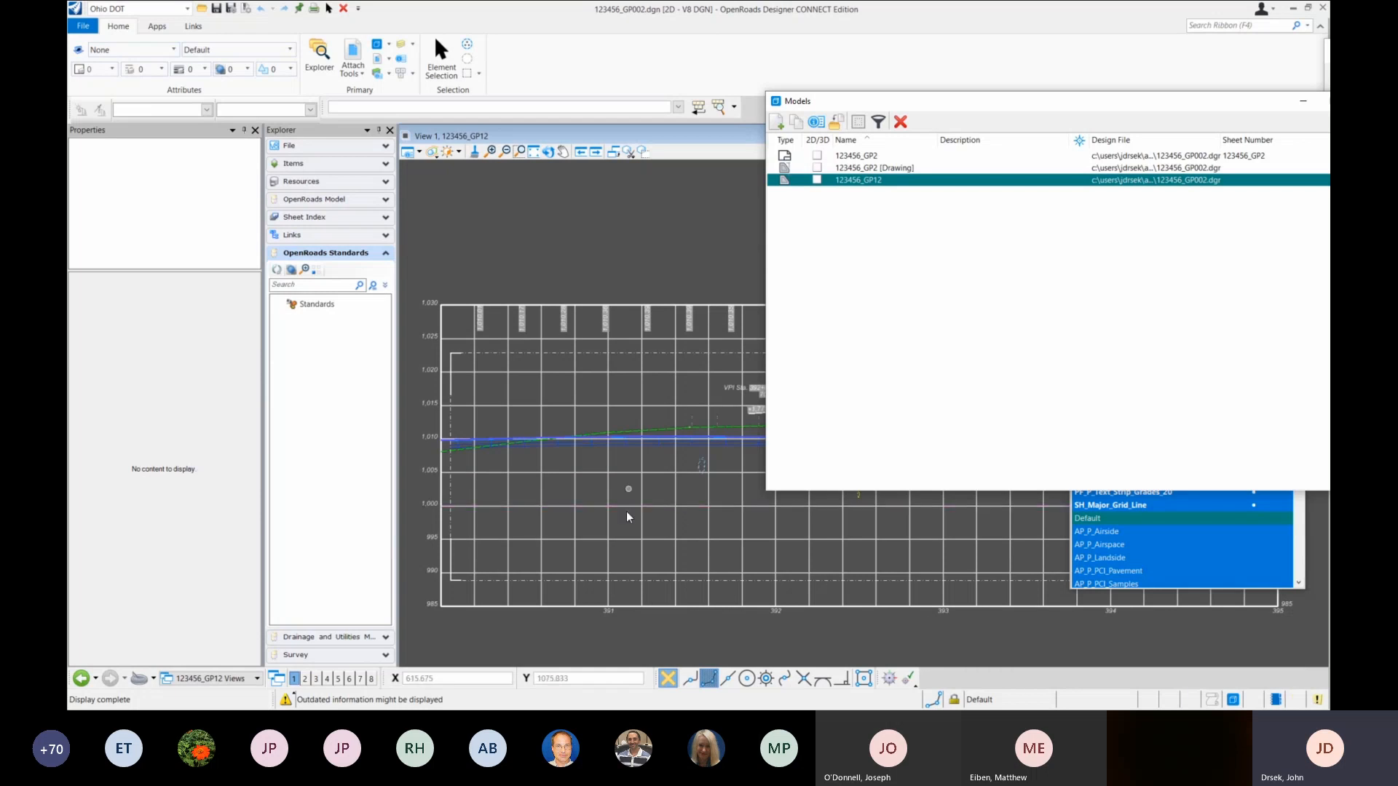
drag(943, 101, 888, 155)
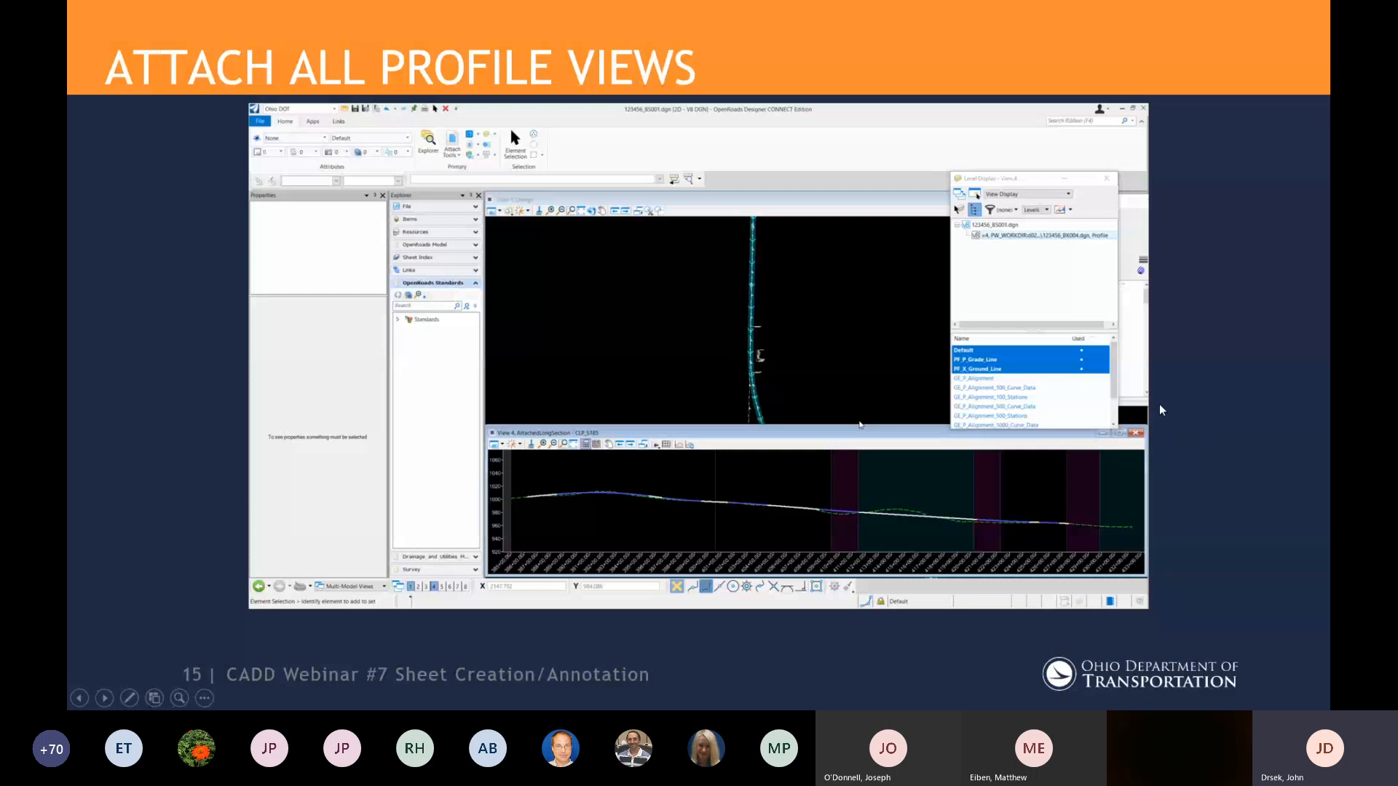
mouse_move(1092, 418)
mouse_move(553, 104)
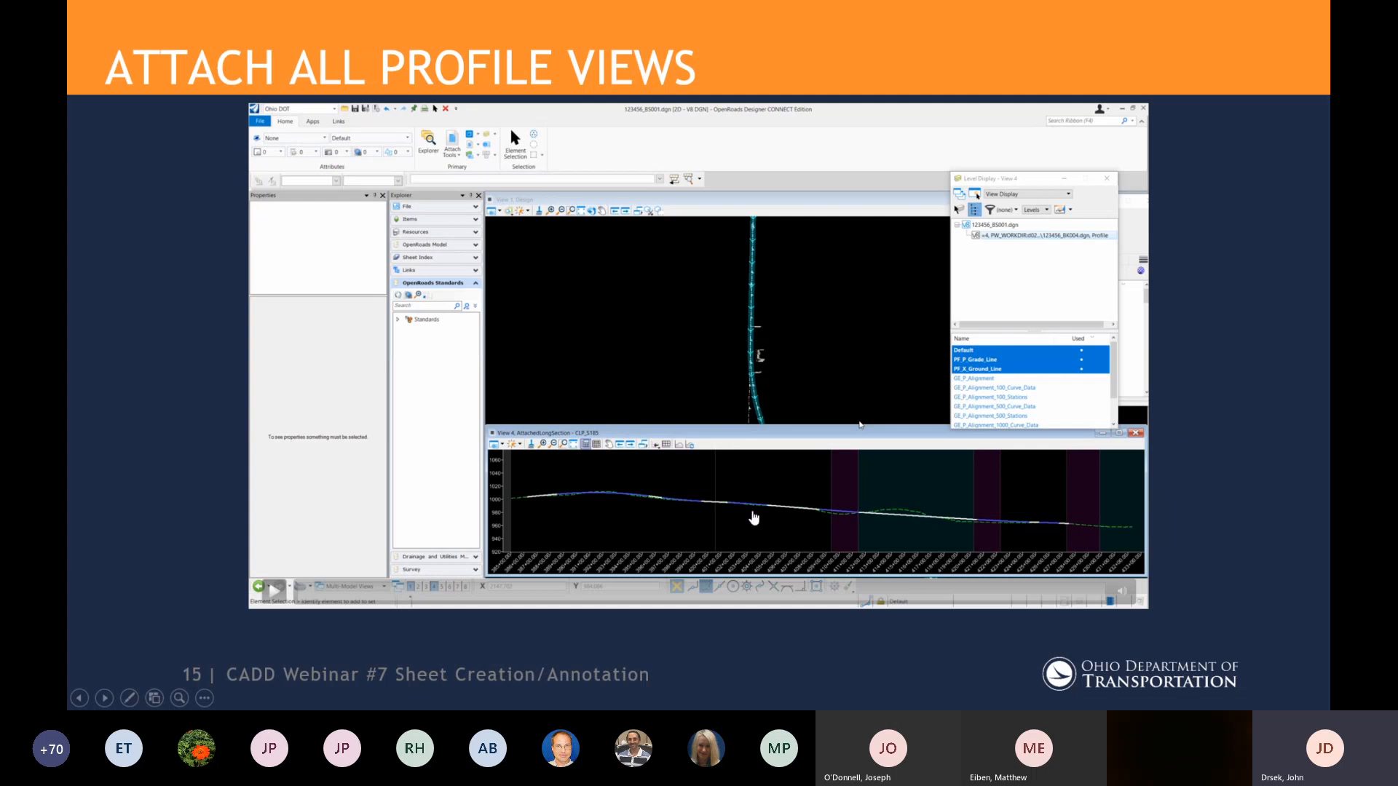
click(273, 592)
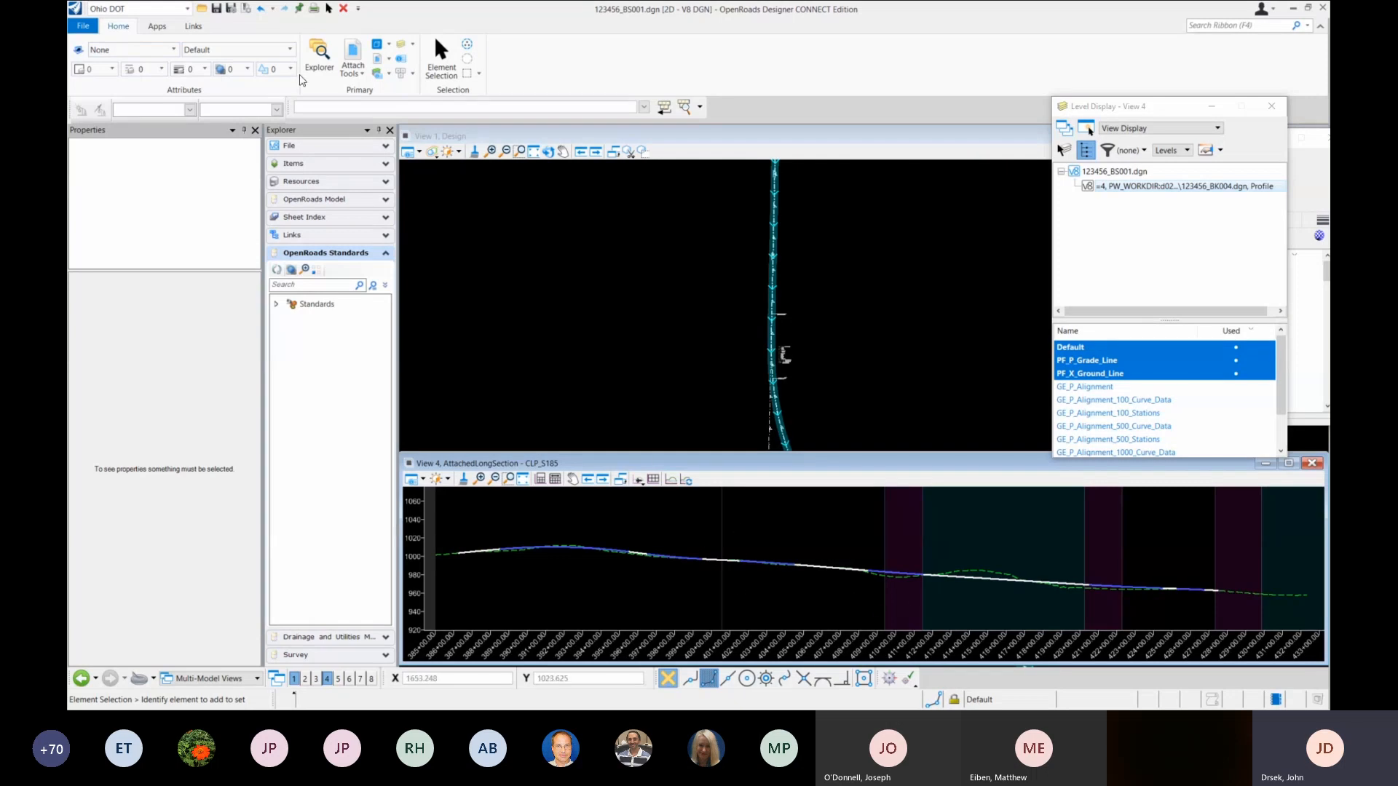
Step: Switch to the Drawing workflow and draw a seven-vertex zigzag SmartLine across the profile in the attached long section
click(149, 9)
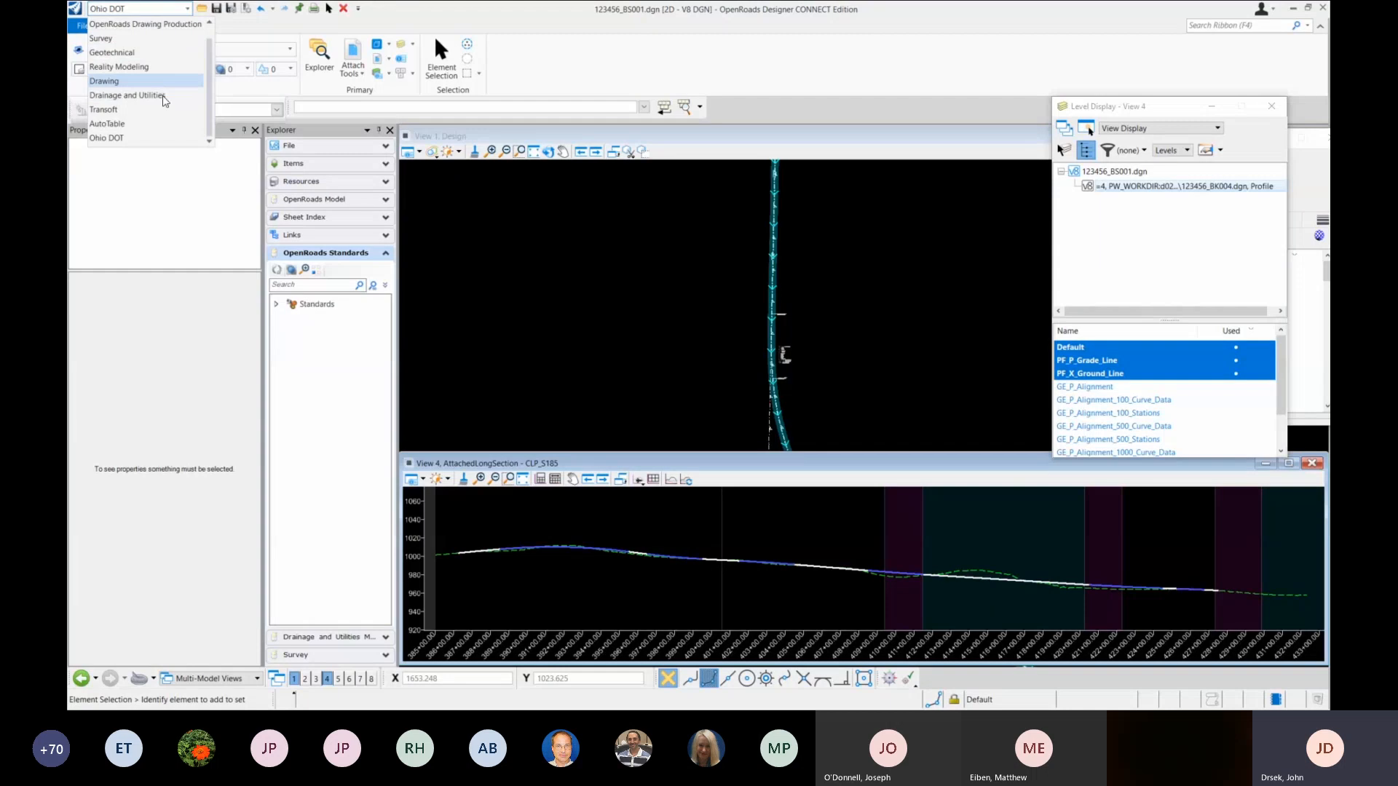
click(146, 81)
click(572, 57)
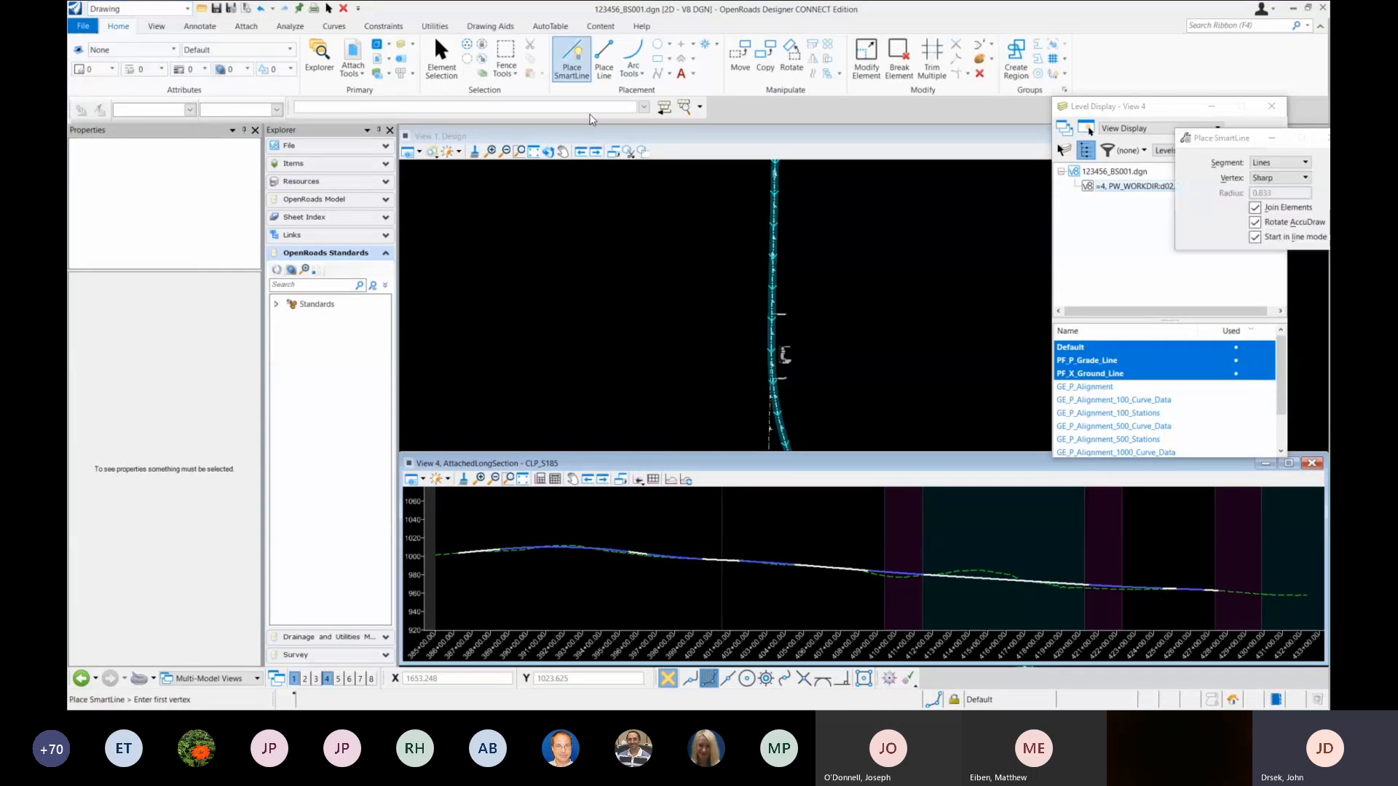
click(751, 589)
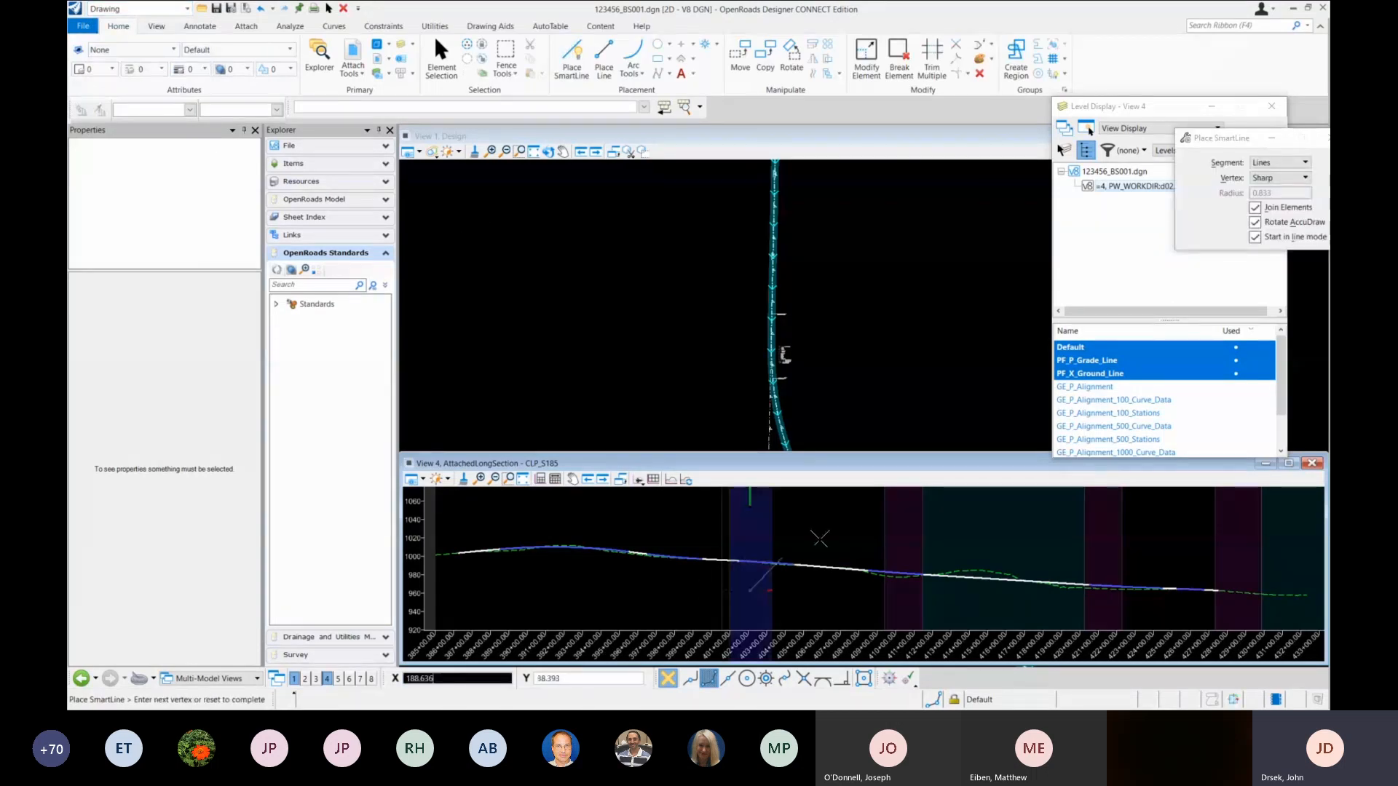
click(821, 539)
click(860, 616)
click(936, 535)
click(969, 621)
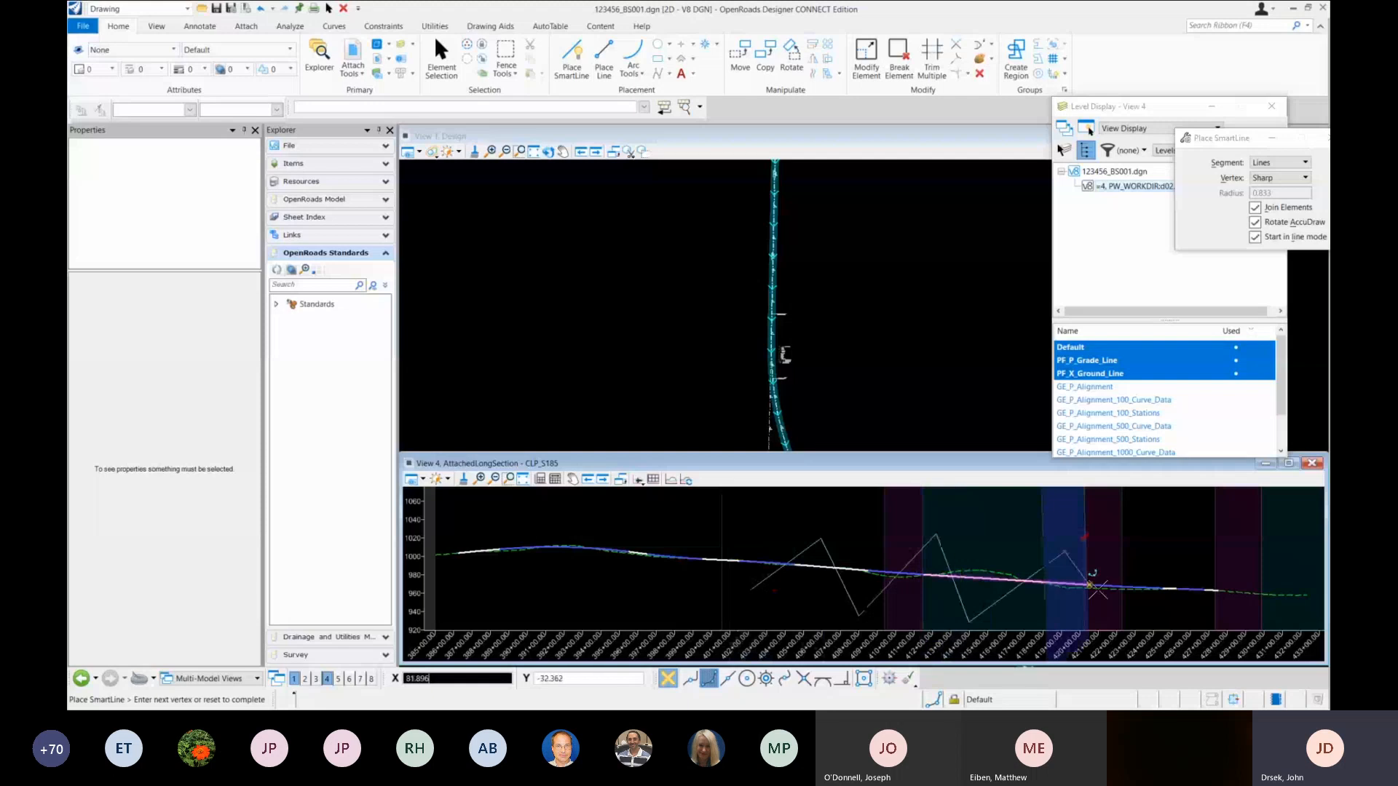
click(1064, 552)
click(1122, 611)
right_click(966, 538)
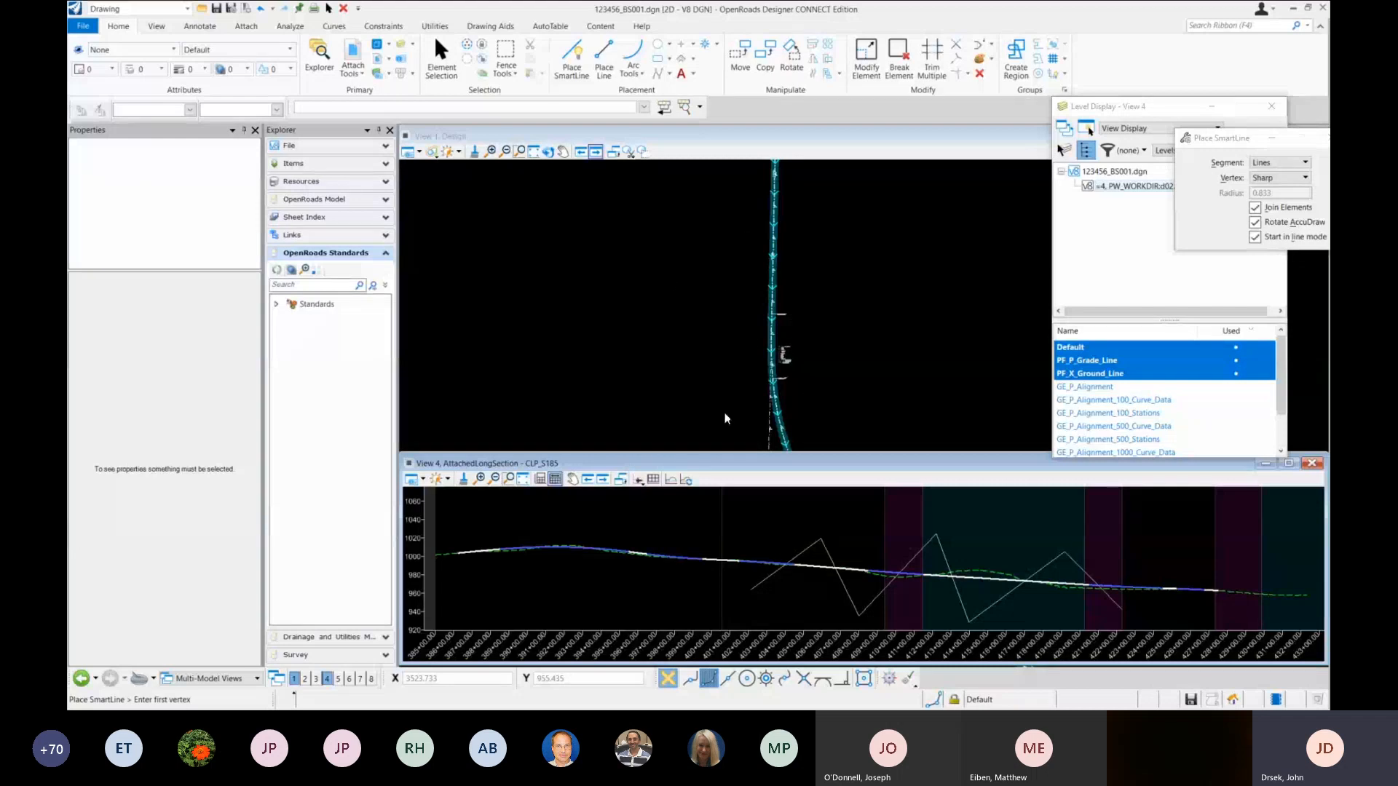
Step: Save the bridge basemap 123456_BS001.dgn, then open 123456_SS001.dgn and check in the basemap
click(77, 28)
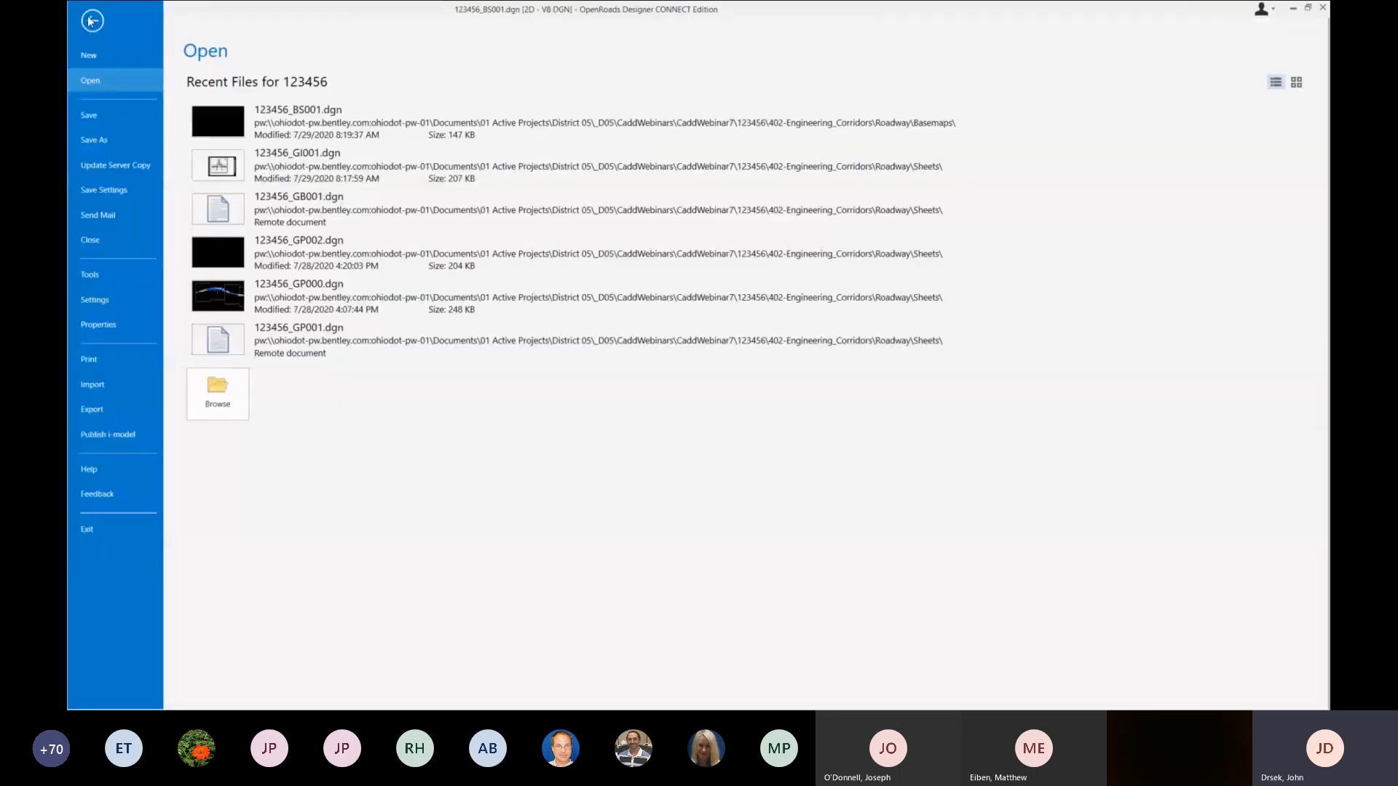
click(88, 18)
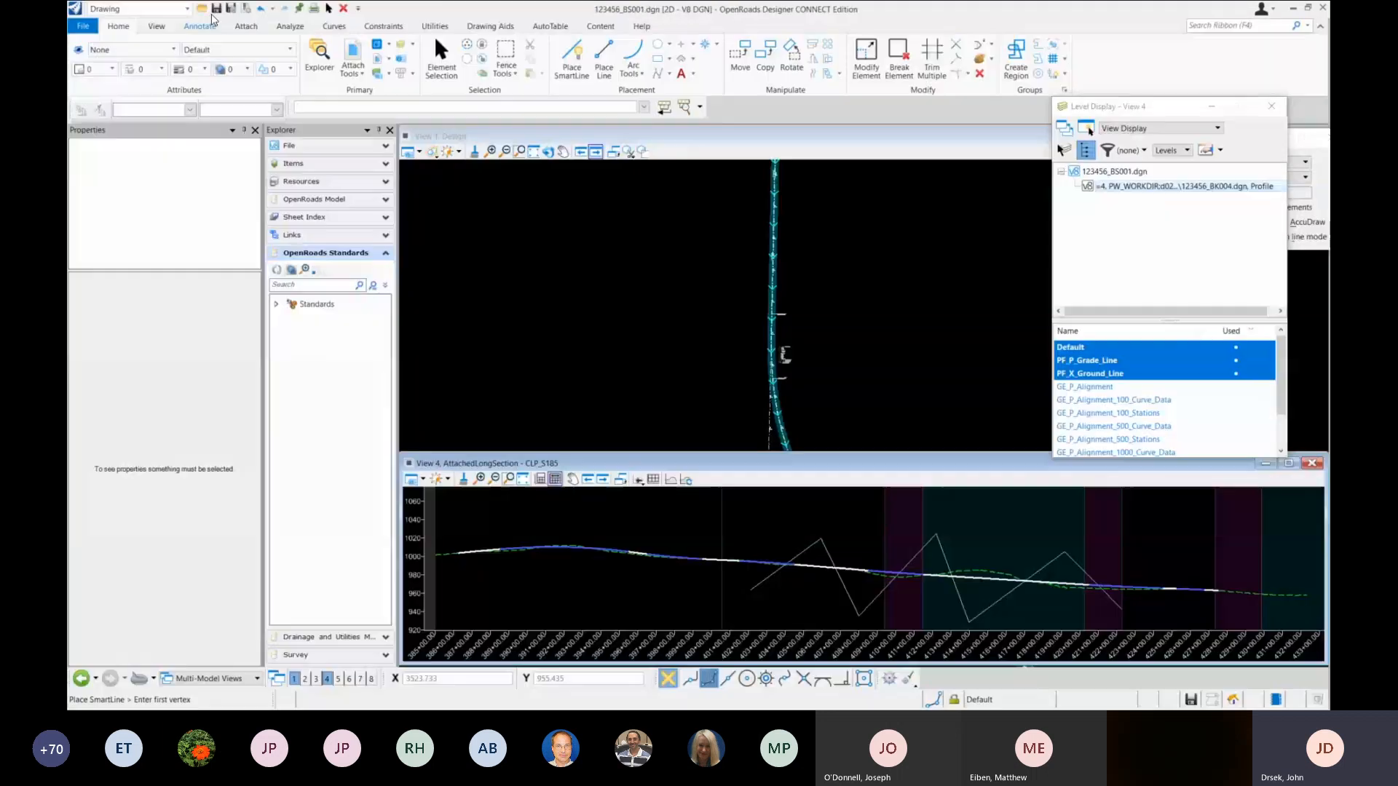
click(228, 9)
click(82, 25)
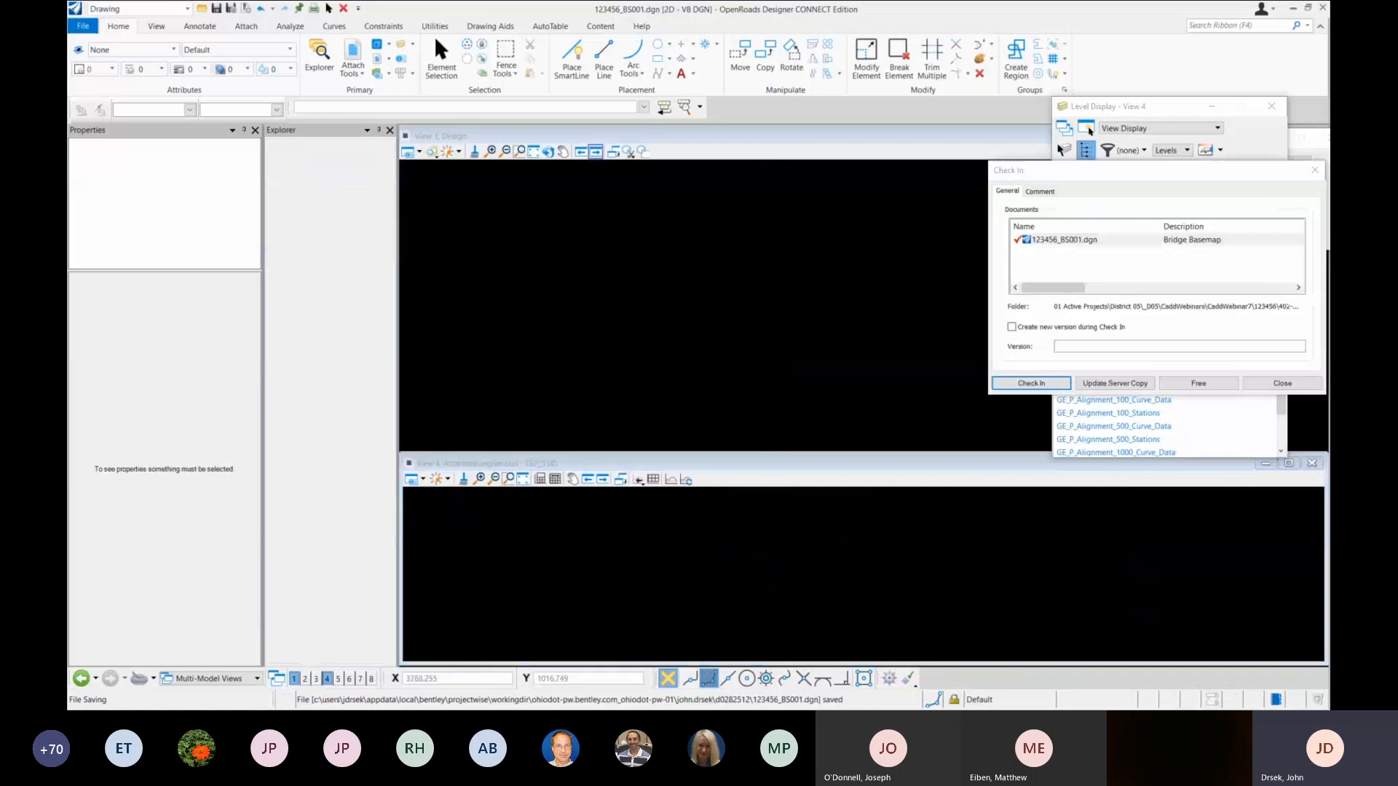
click(1032, 383)
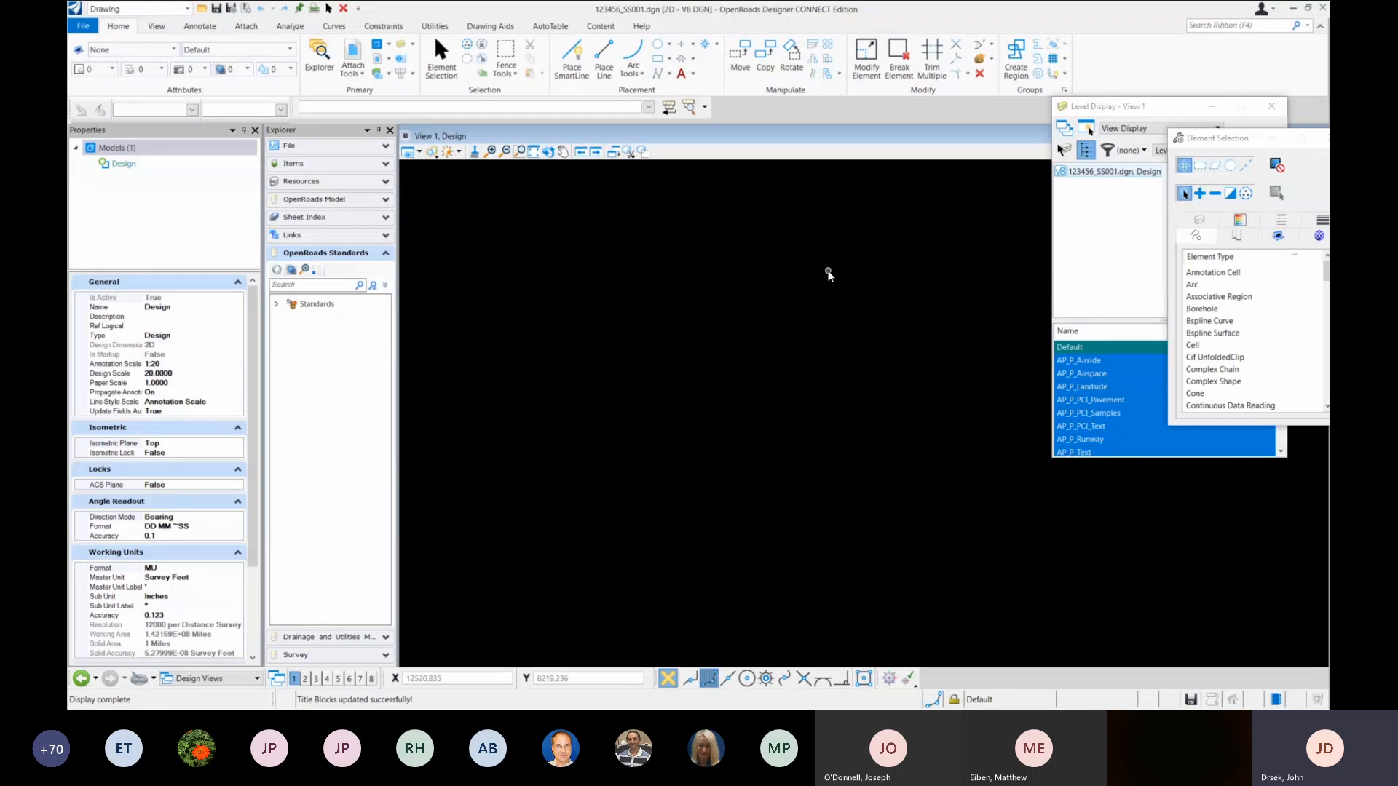
Step: Start attaching a reference to the design model and browse to the Roadway Basemaps folder under 402-Engineering_Corridors
click(352, 52)
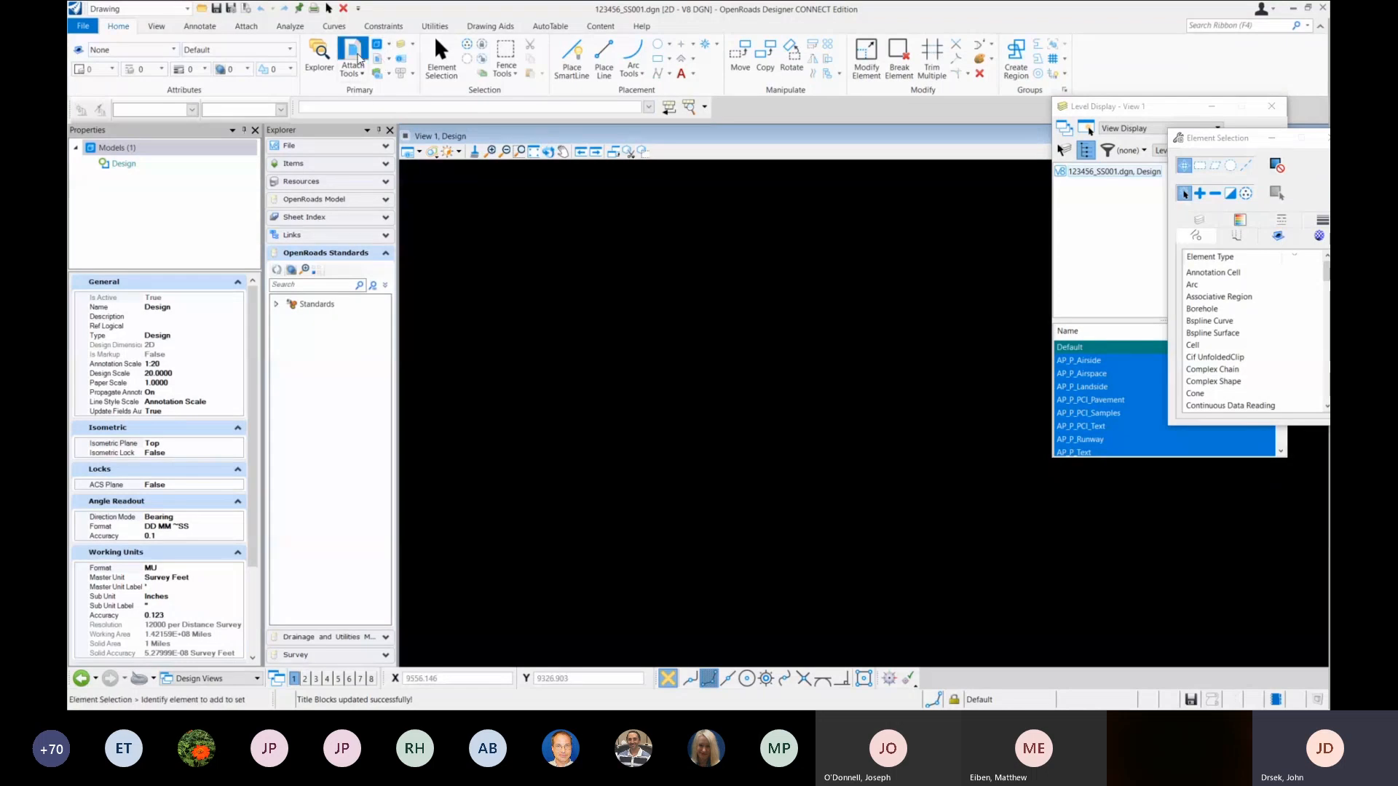
click(491, 300)
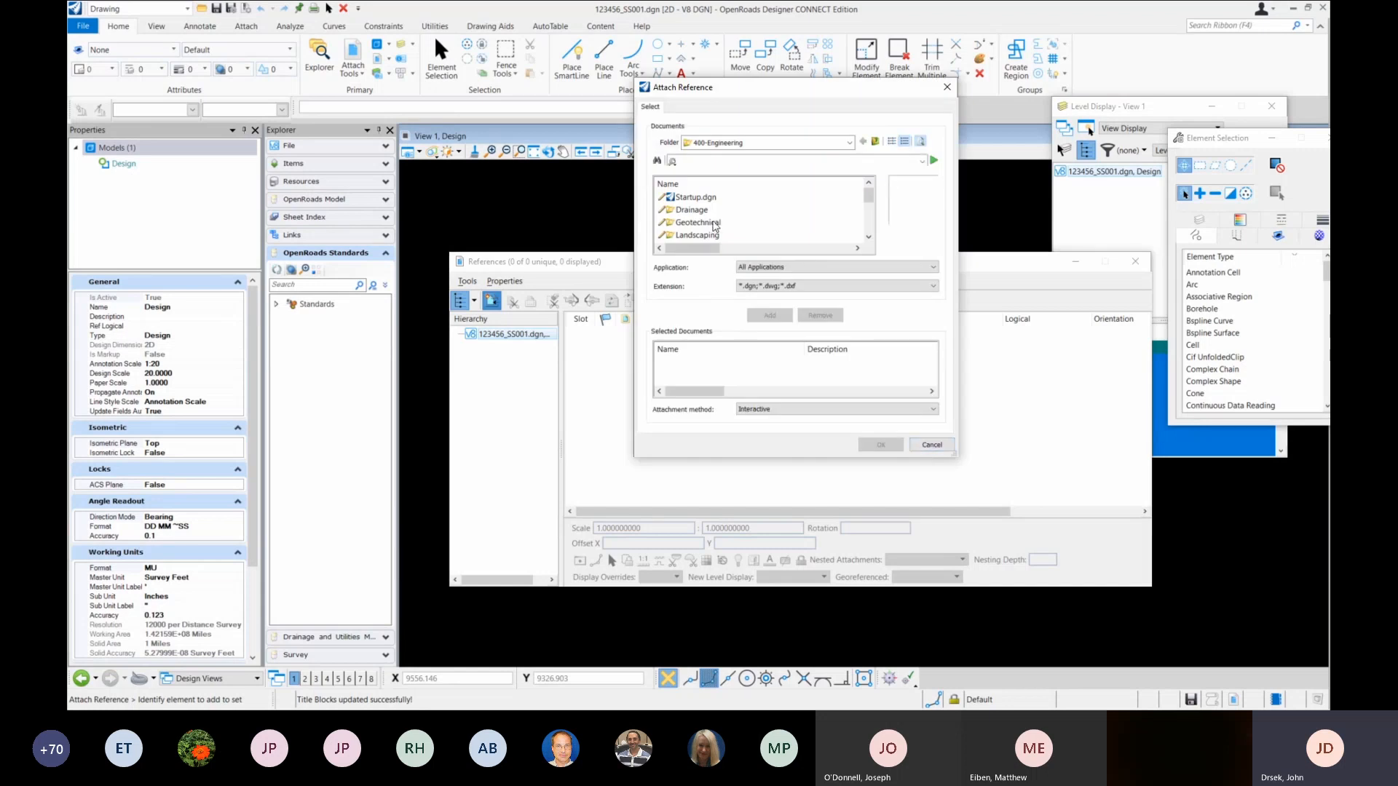
scroll(738, 216, down, 1)
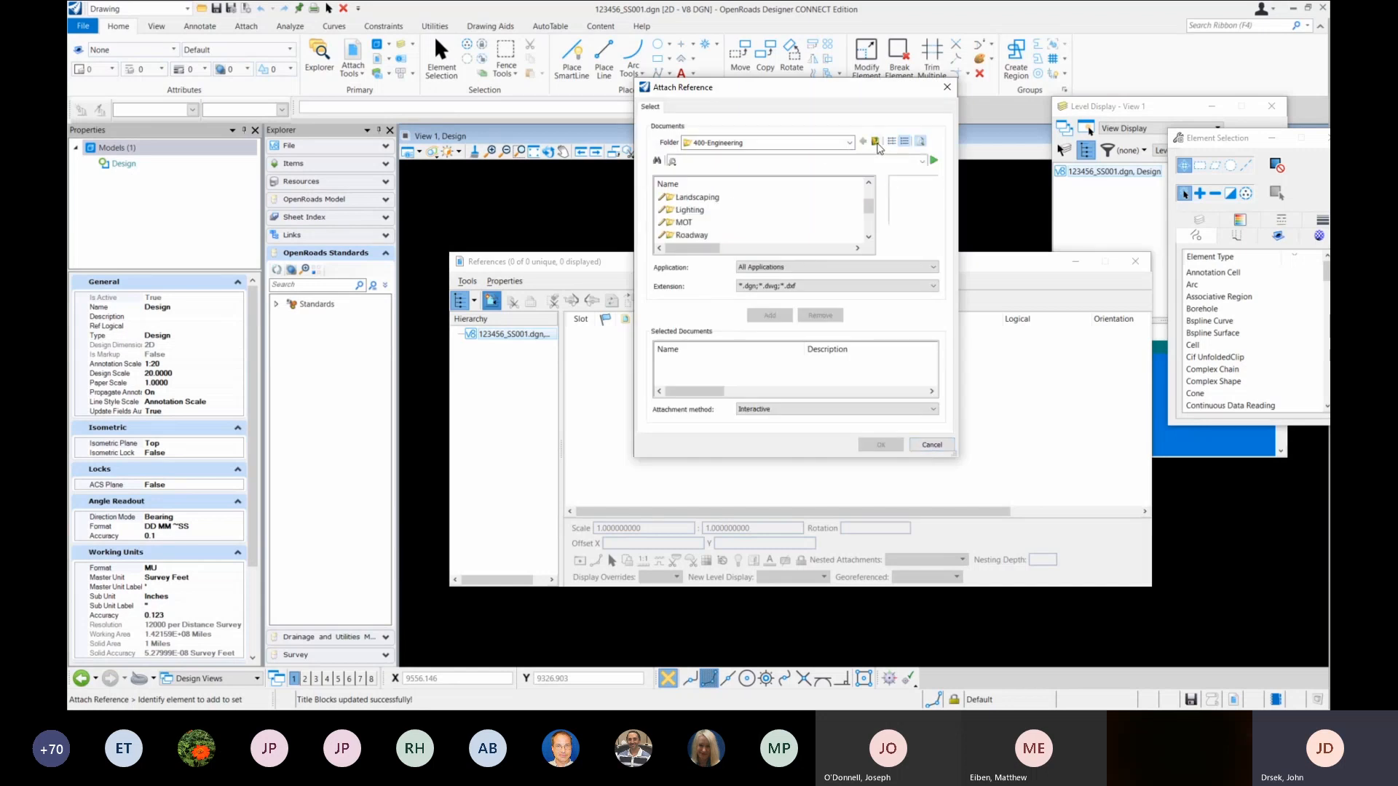
click(876, 142)
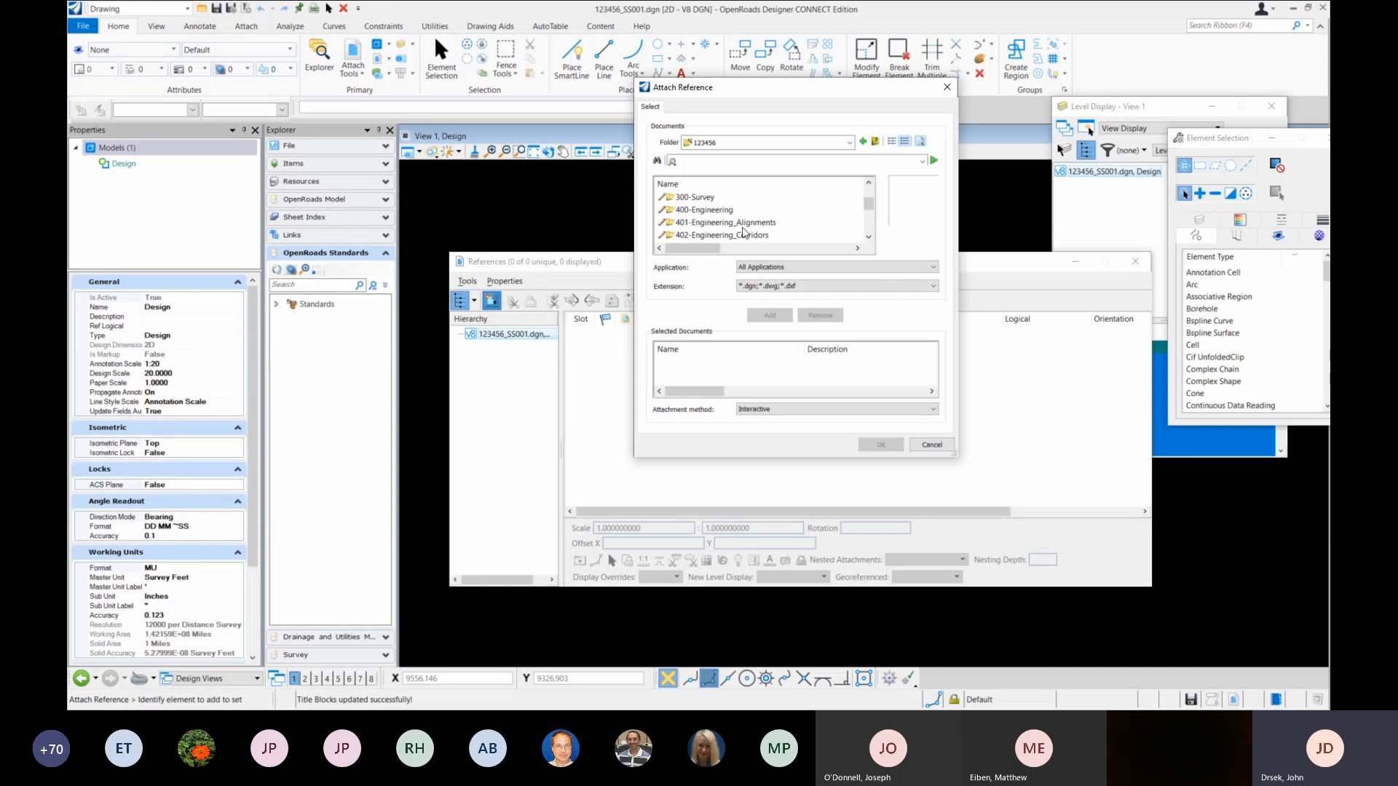
double_click(742, 231)
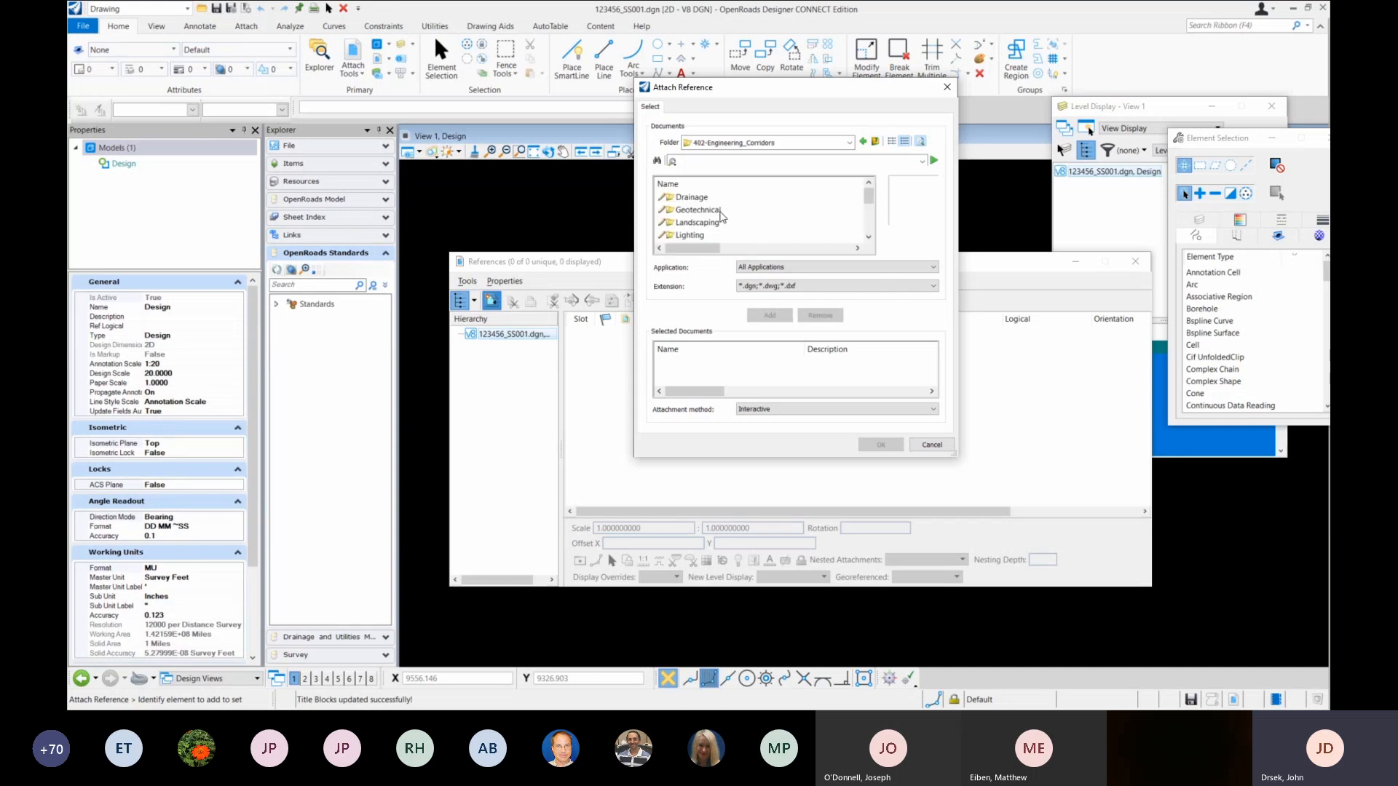
scroll(697, 201, down, 1)
double_click(708, 221)
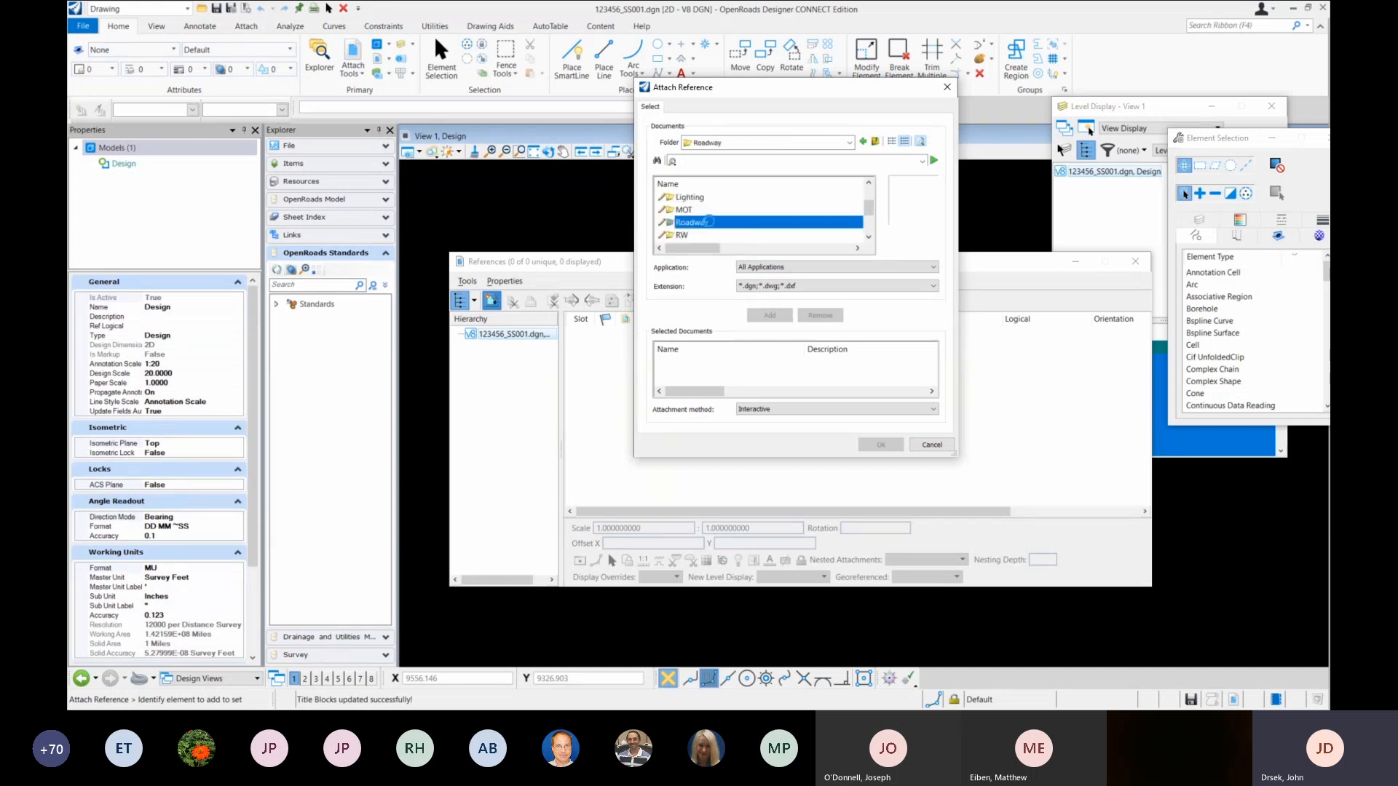
double_click(692, 197)
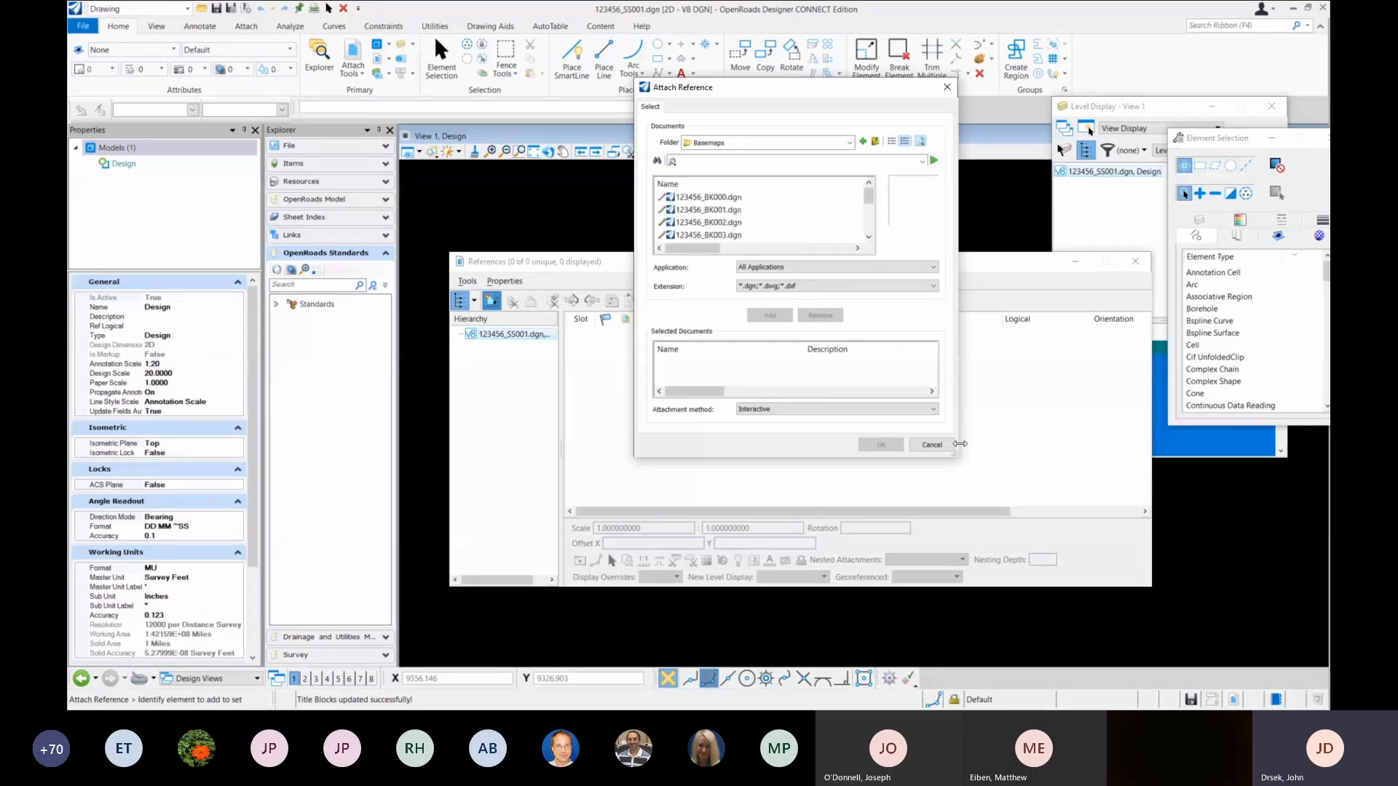
Step: Attach the five roadway basemaps 123456_BK001.dgn through 123456_BK005.dgn as references with Coincident - World orientation
drag(958, 457, 1038, 456)
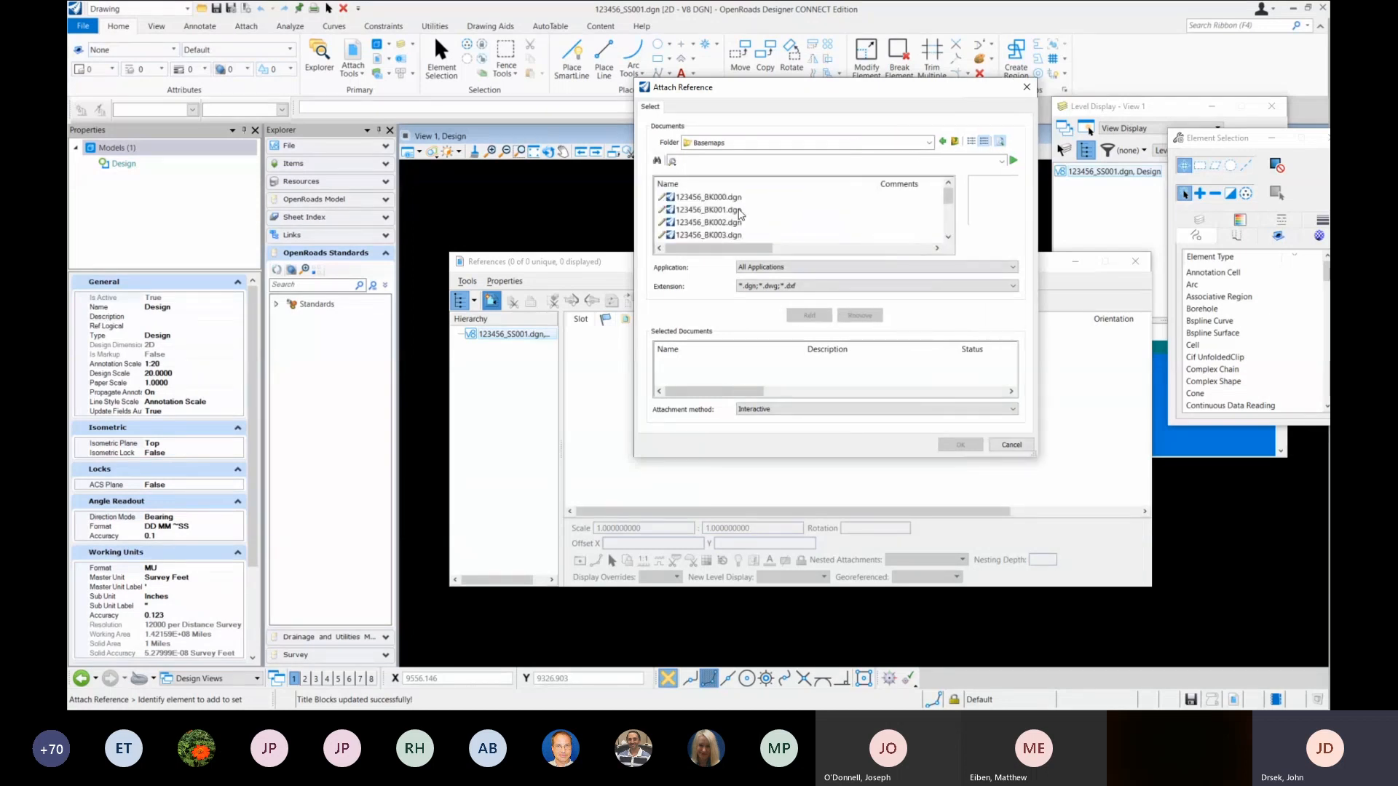
click(739, 210)
scroll(752, 218, down, 1)
scroll(751, 219, down, 1)
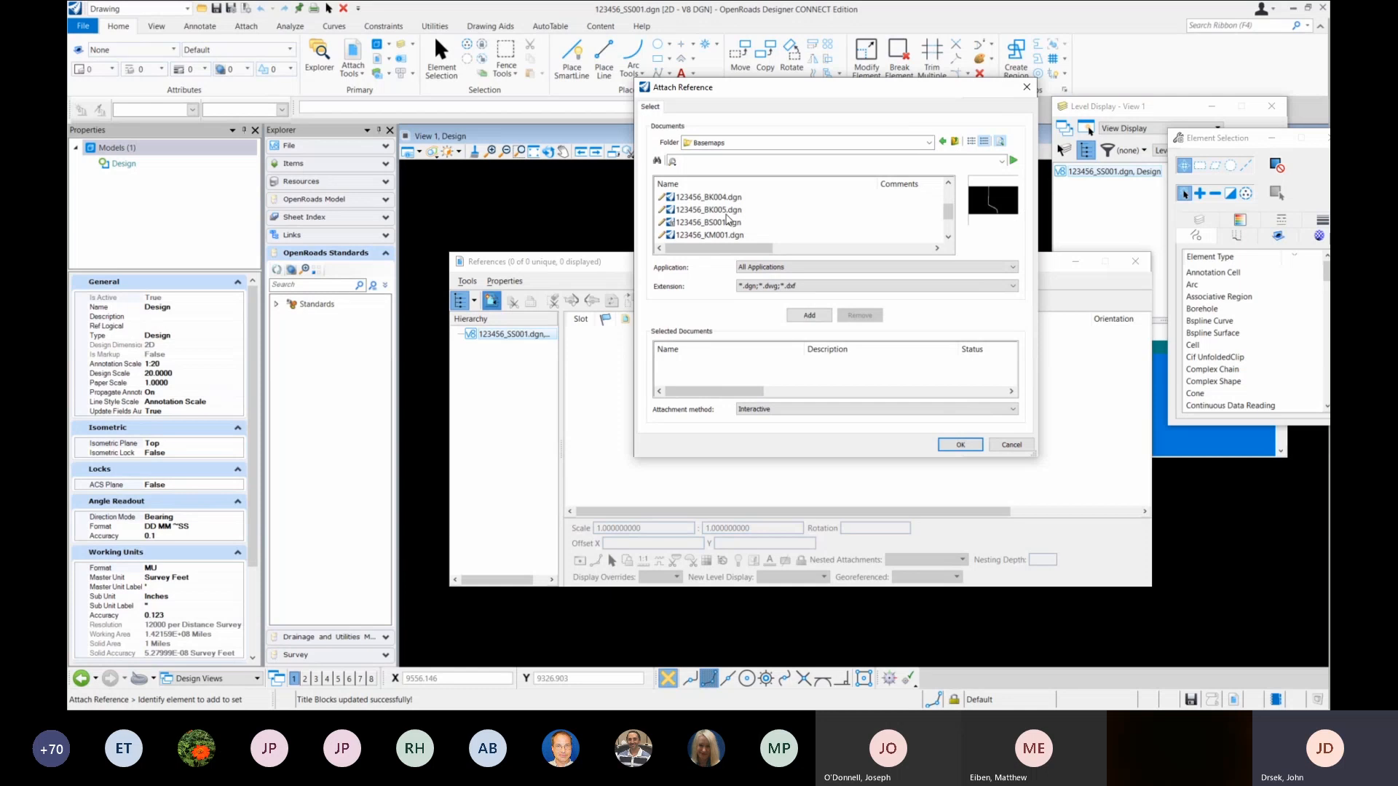
shift+click(726, 210)
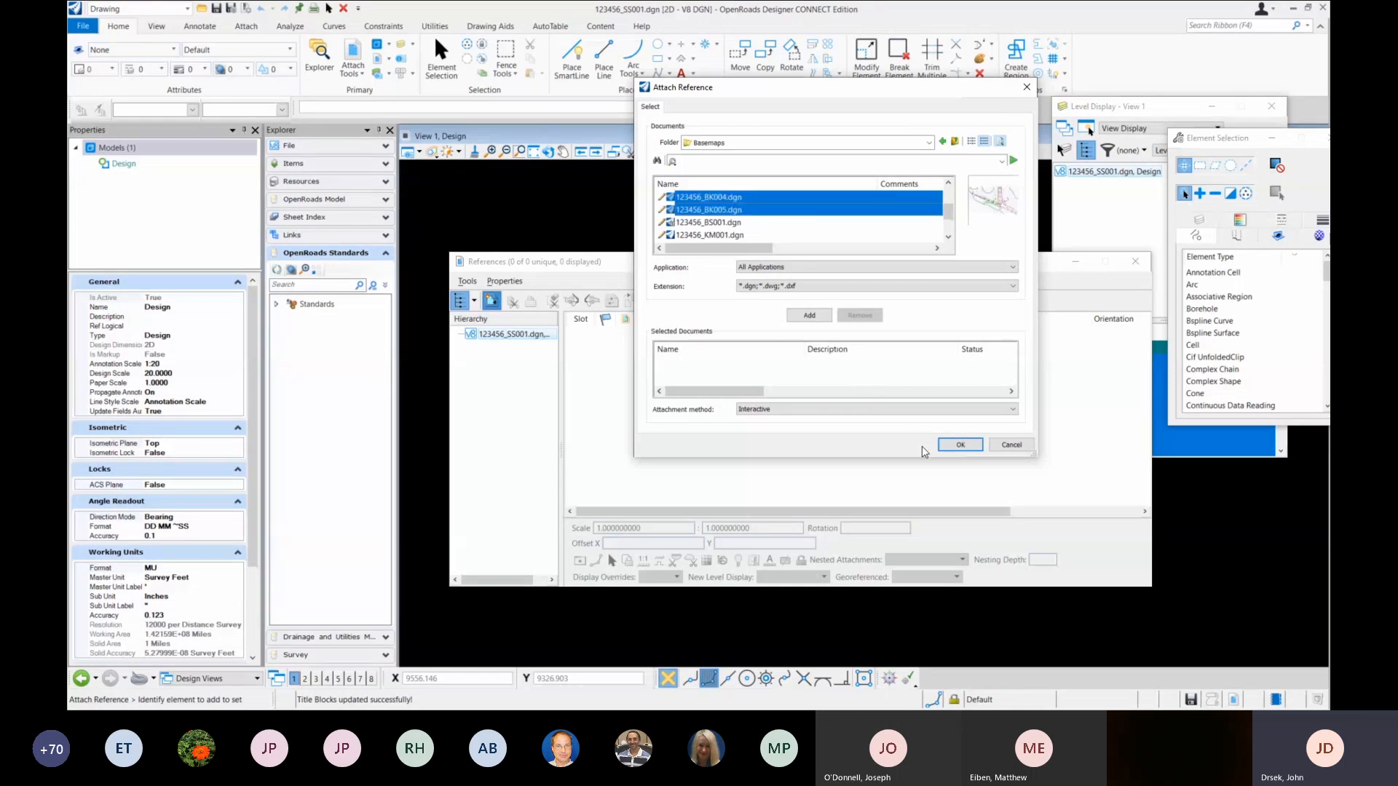
click(959, 445)
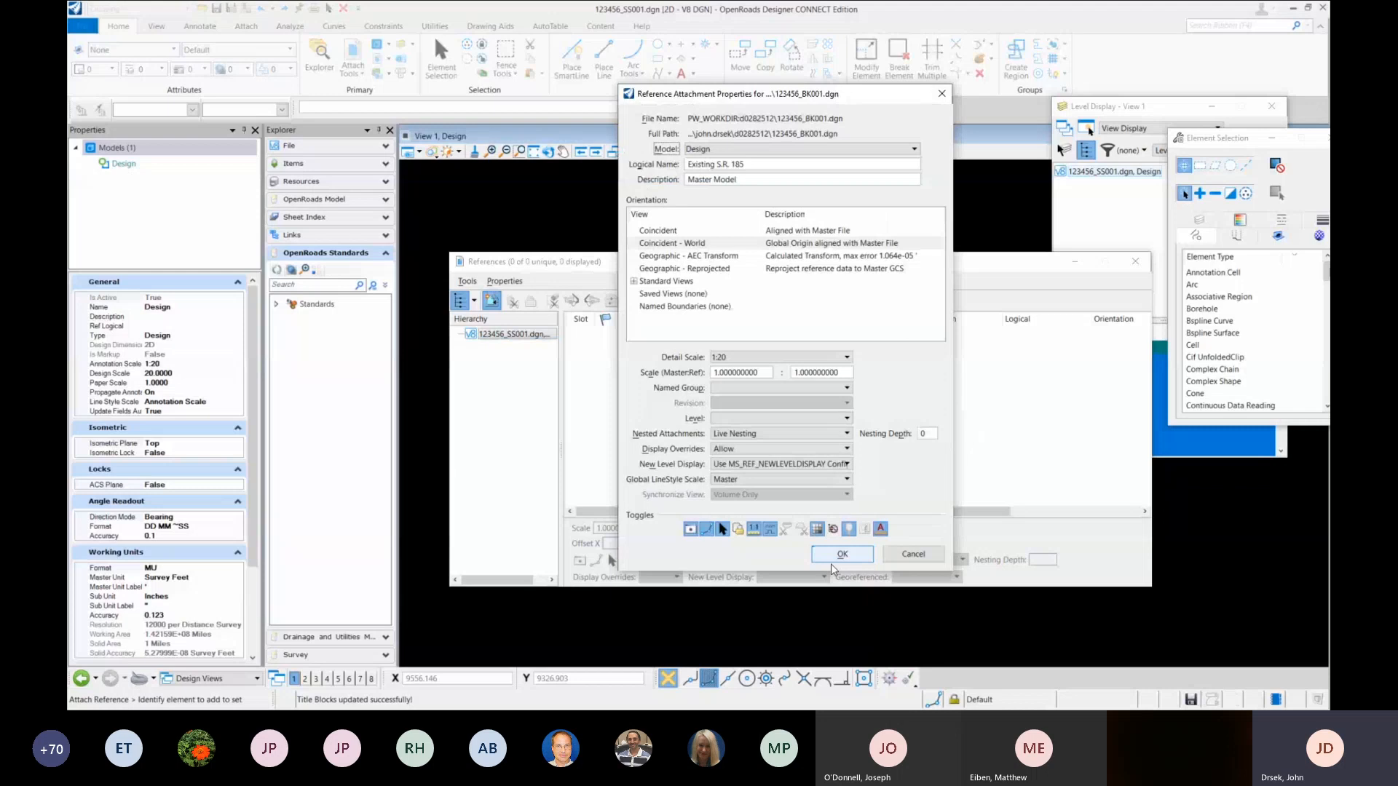
click(833, 559)
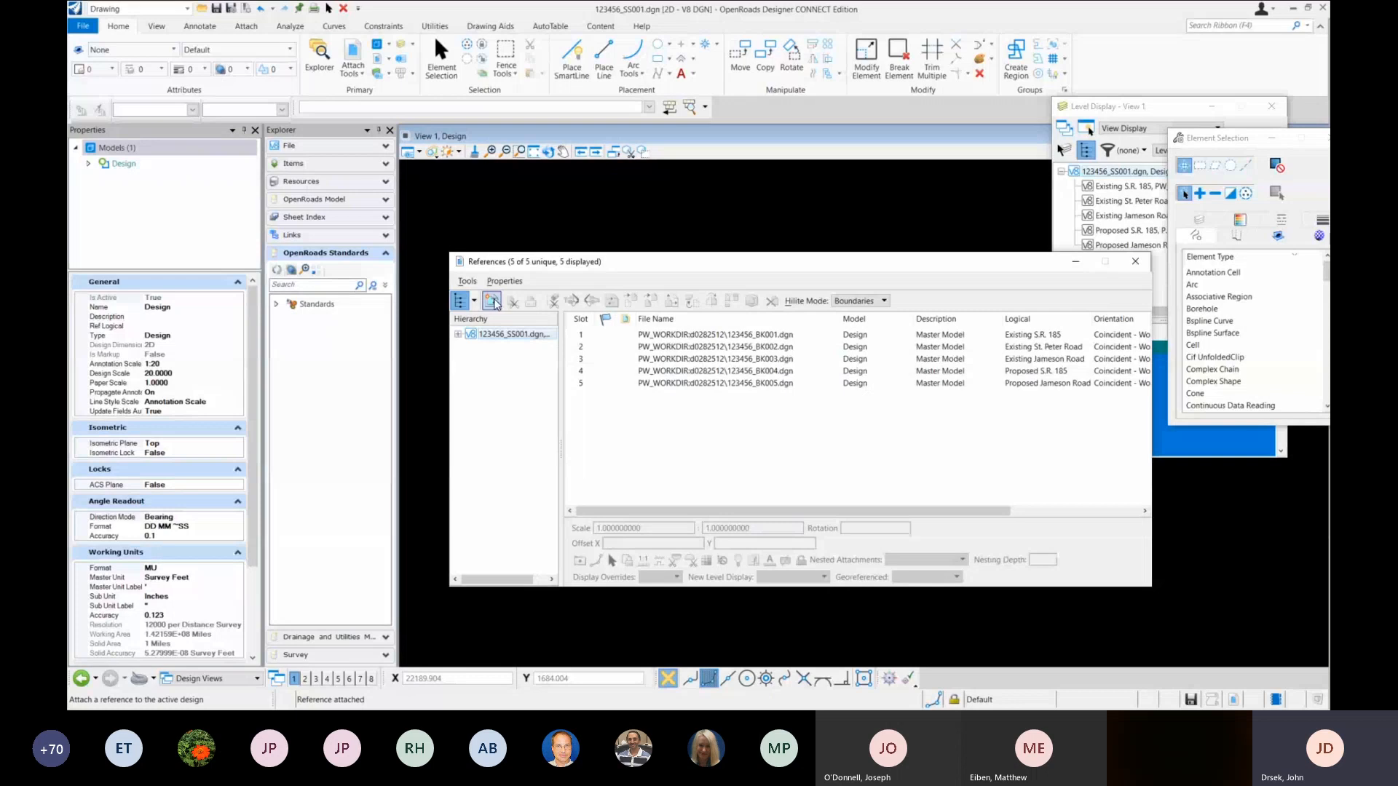
Step: Start attaching another reference and browse to the Roadway Basemaps folder under 402-Engineering_Corridors
click(492, 301)
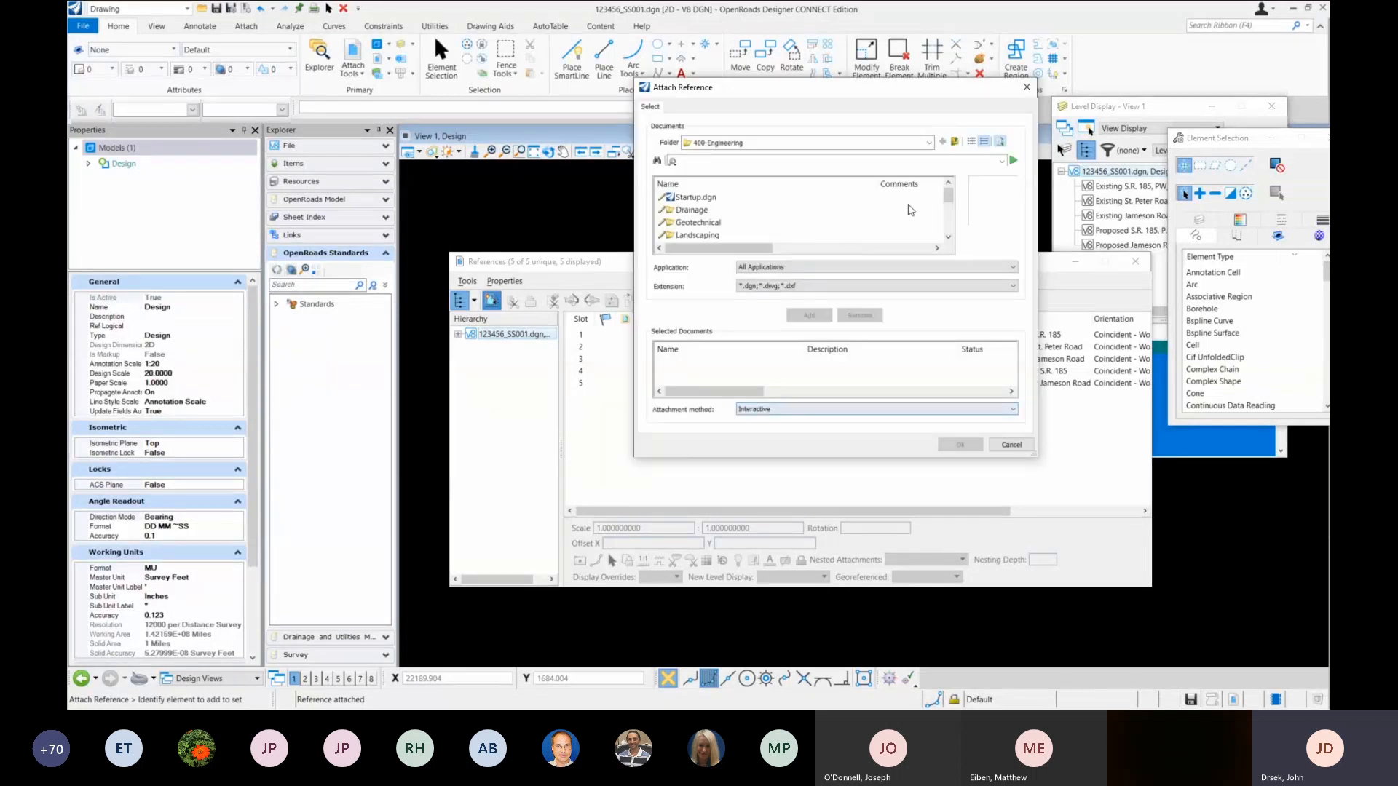
scroll(874, 211, down, 3)
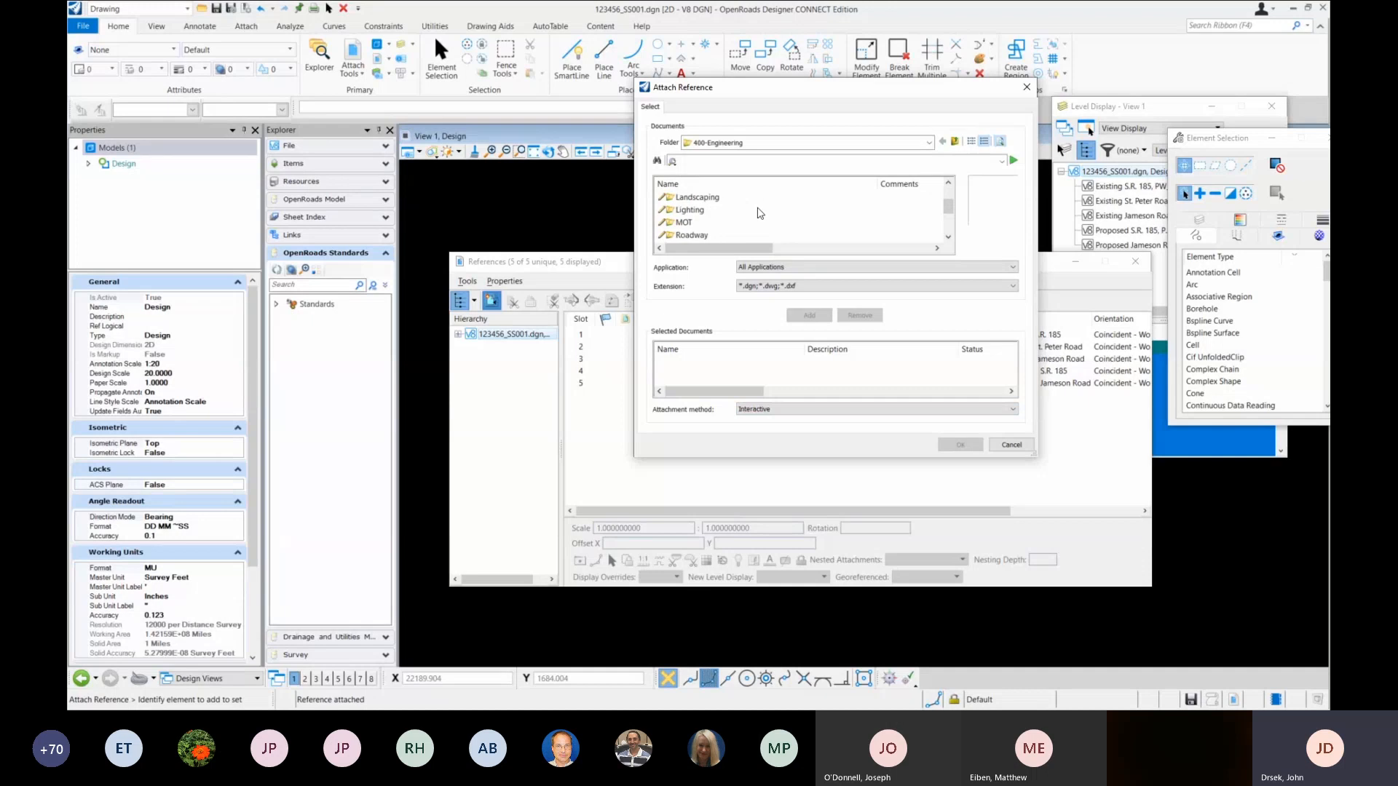
click(955, 143)
scroll(724, 229, down, 1)
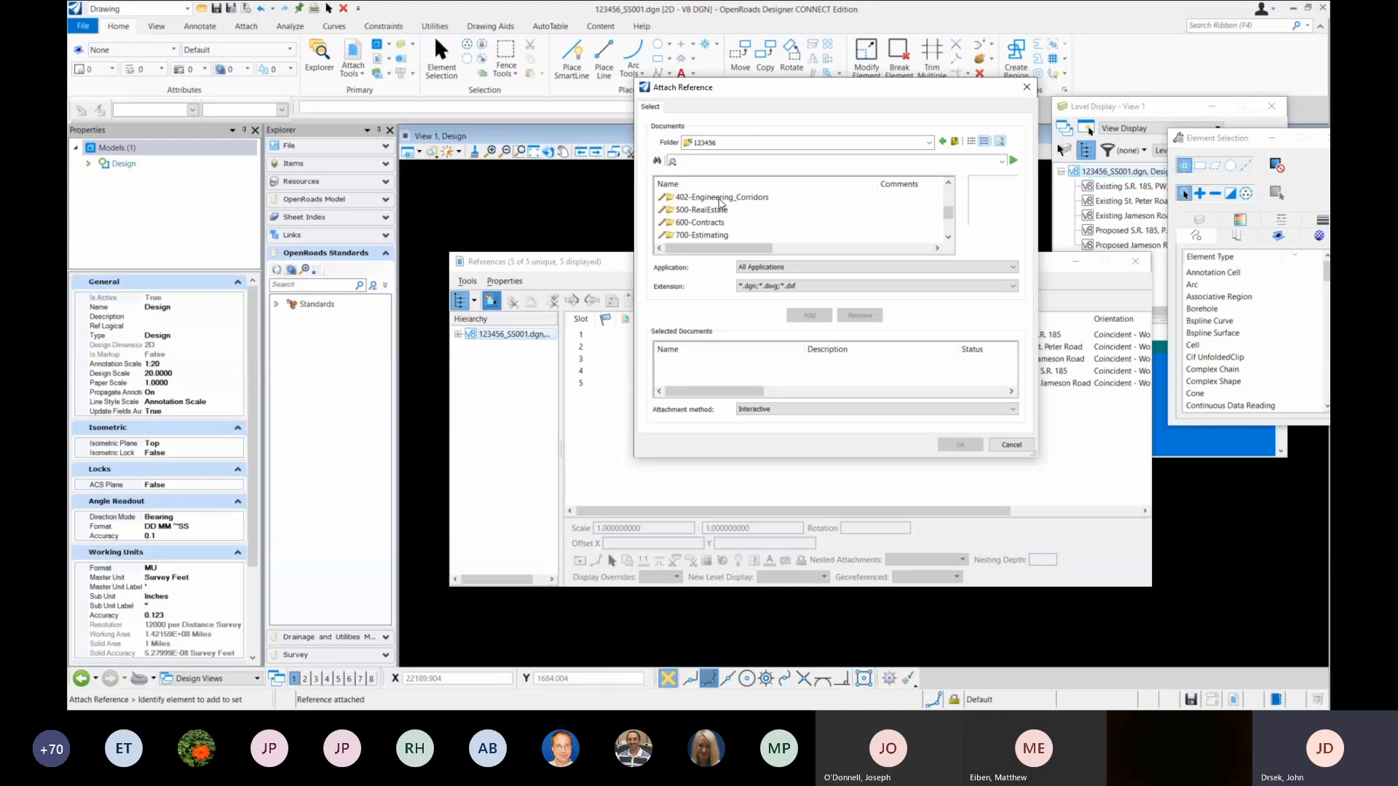
double_click(719, 198)
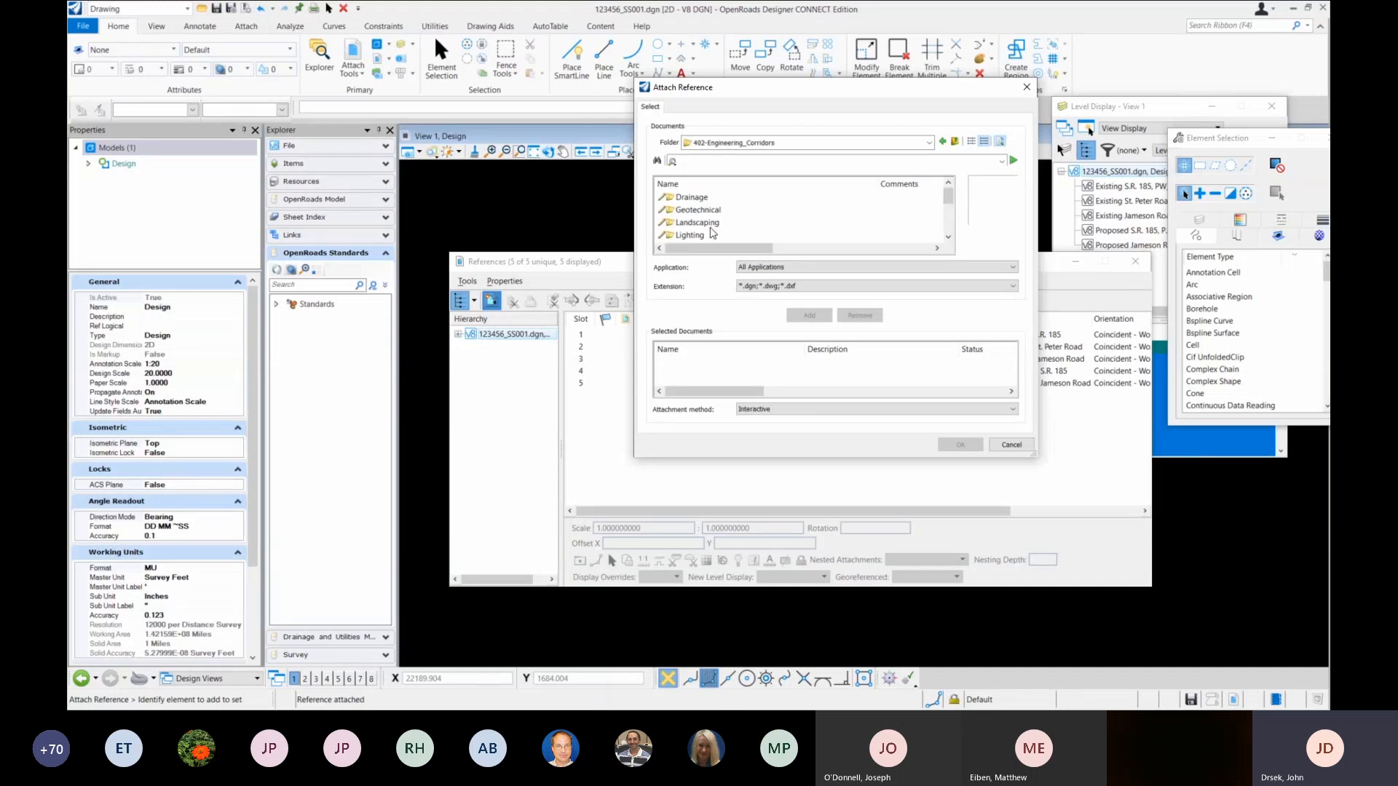
double_click(700, 223)
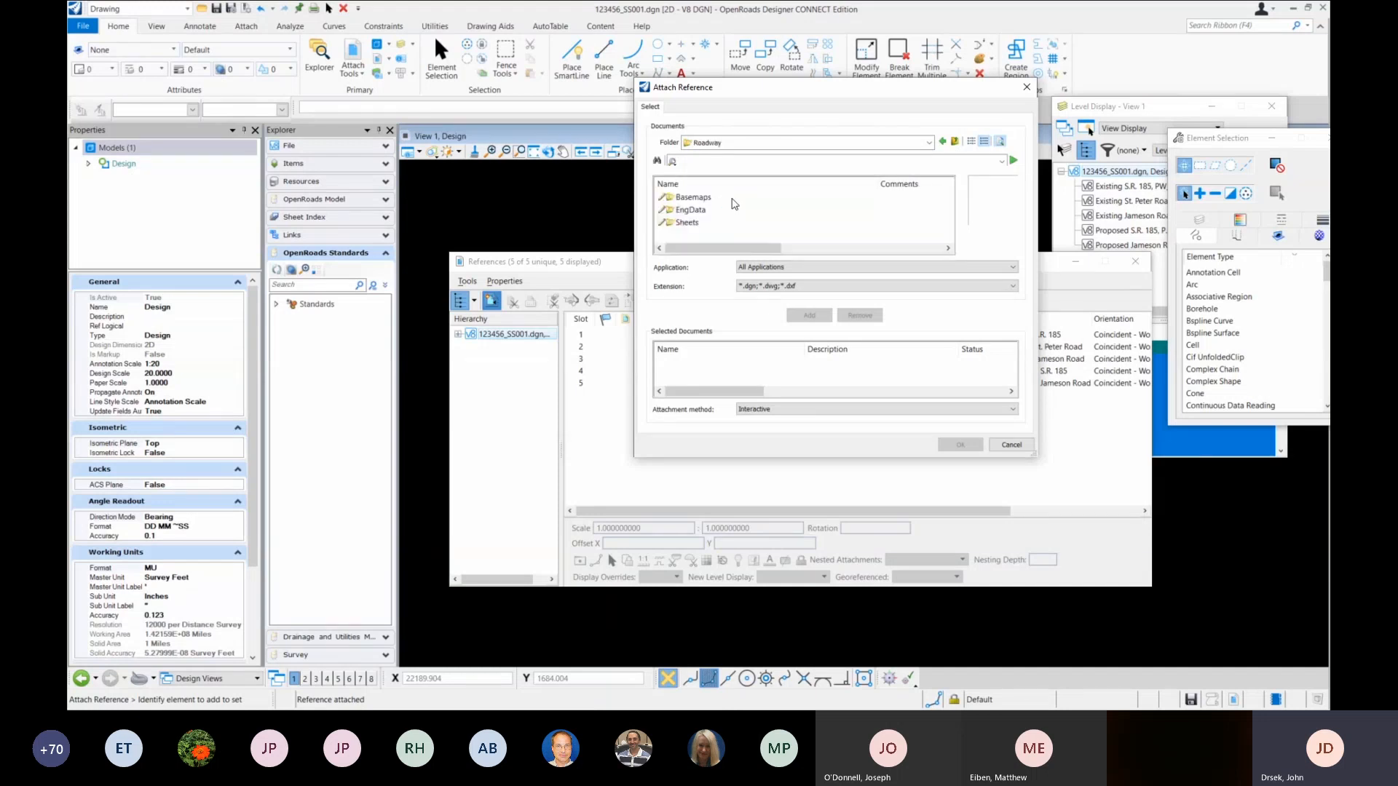
double_click(733, 201)
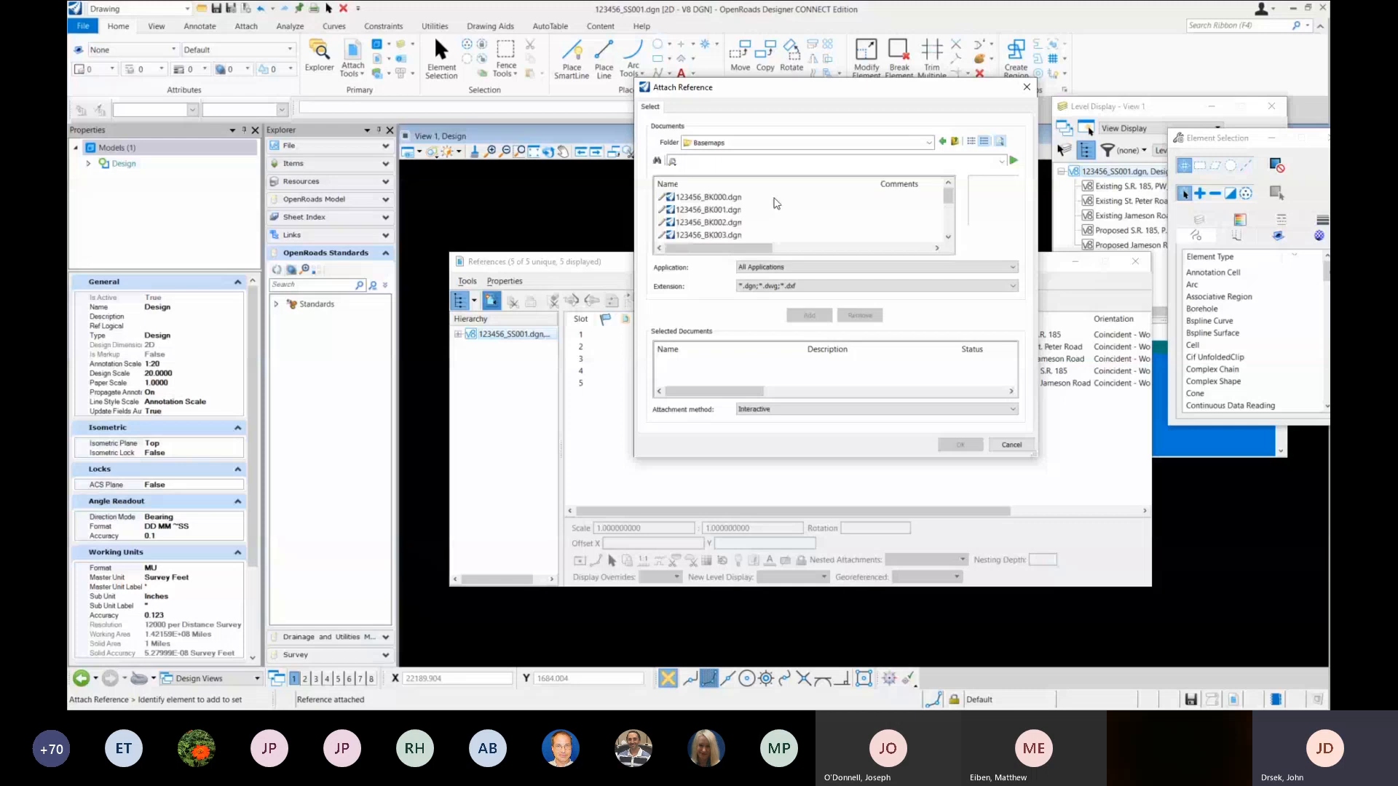
Step: Attach the bridge basemap 123456_BS001.dgn with Coincident - World orientation and close the References dialog
scroll(776, 203, down, 1)
scroll(770, 213, down, 1)
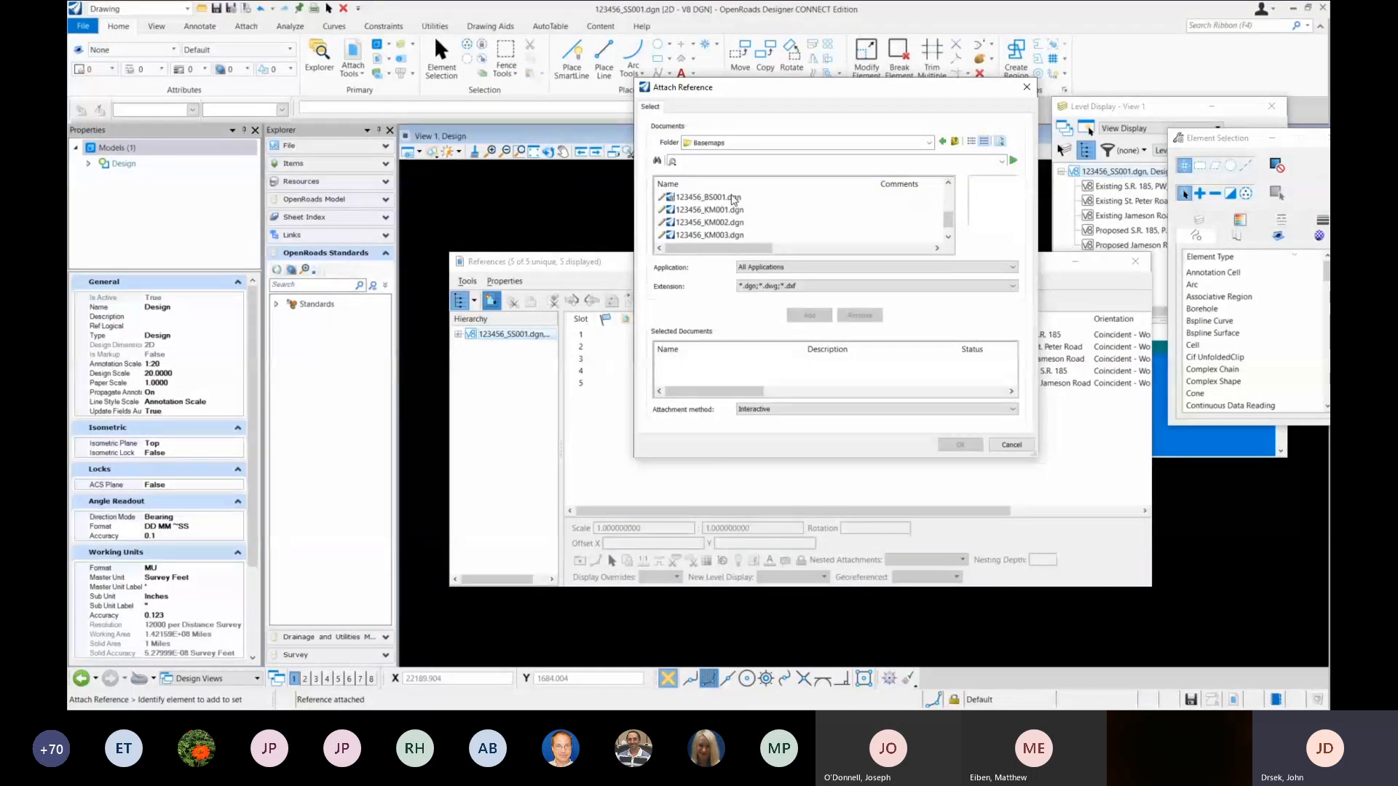
click(734, 198)
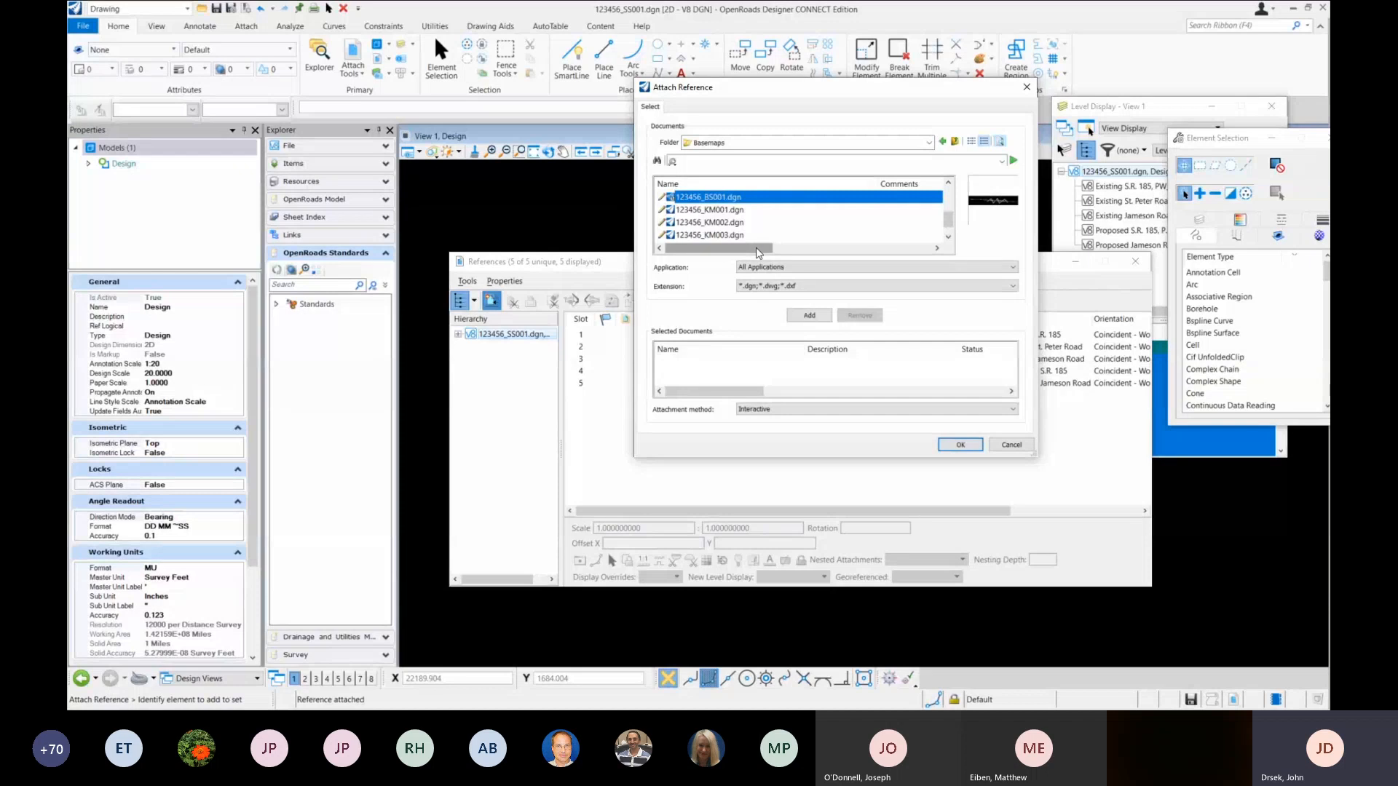
drag(756, 248, 703, 241)
click(960, 445)
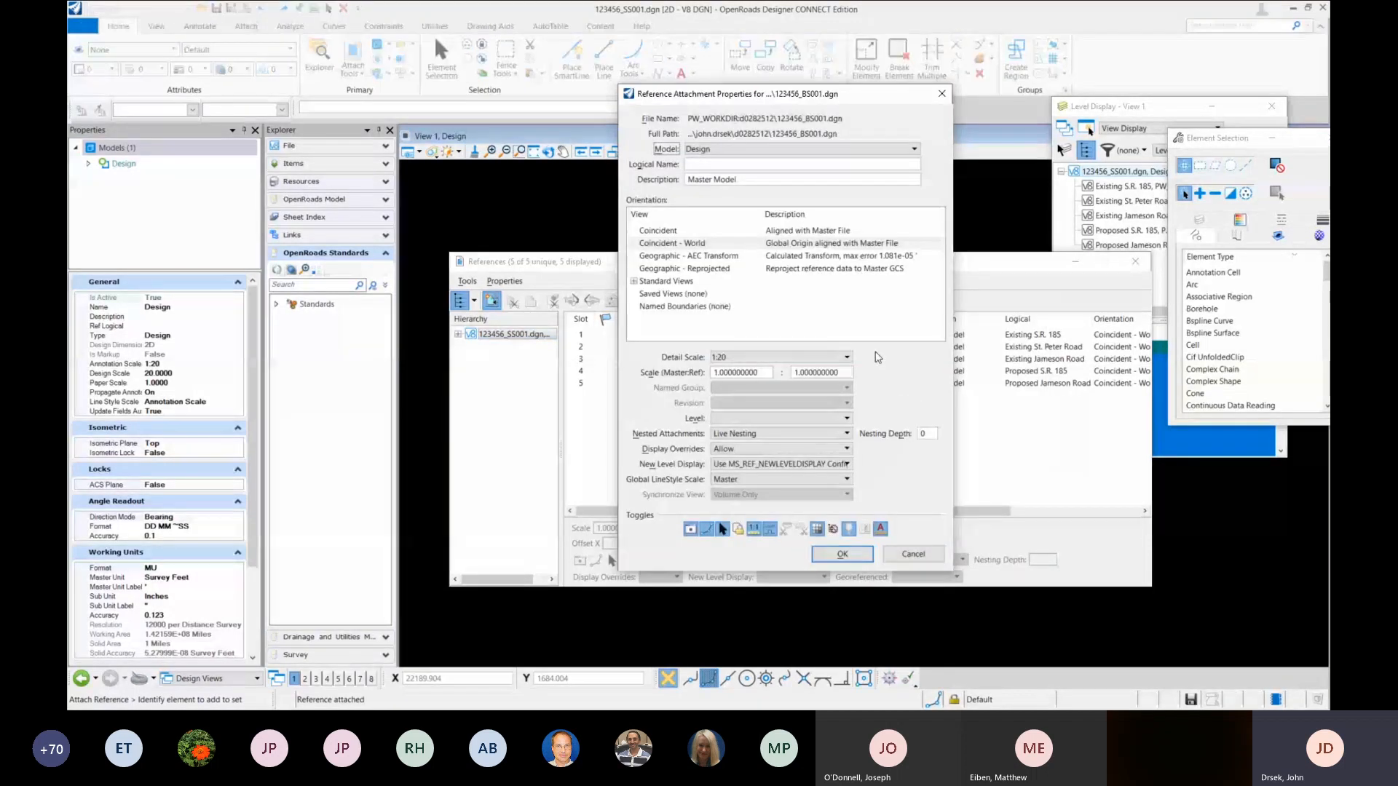
click(842, 554)
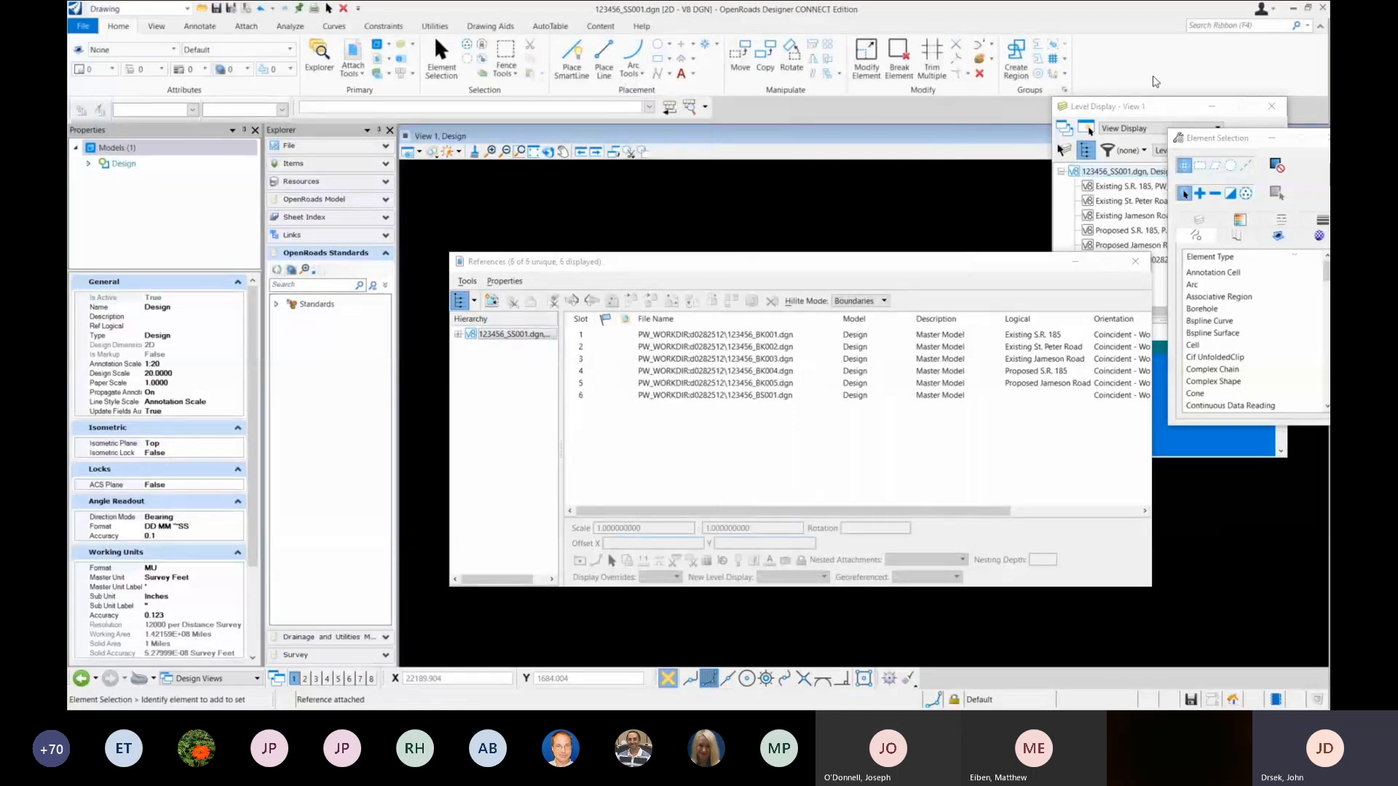
click(539, 153)
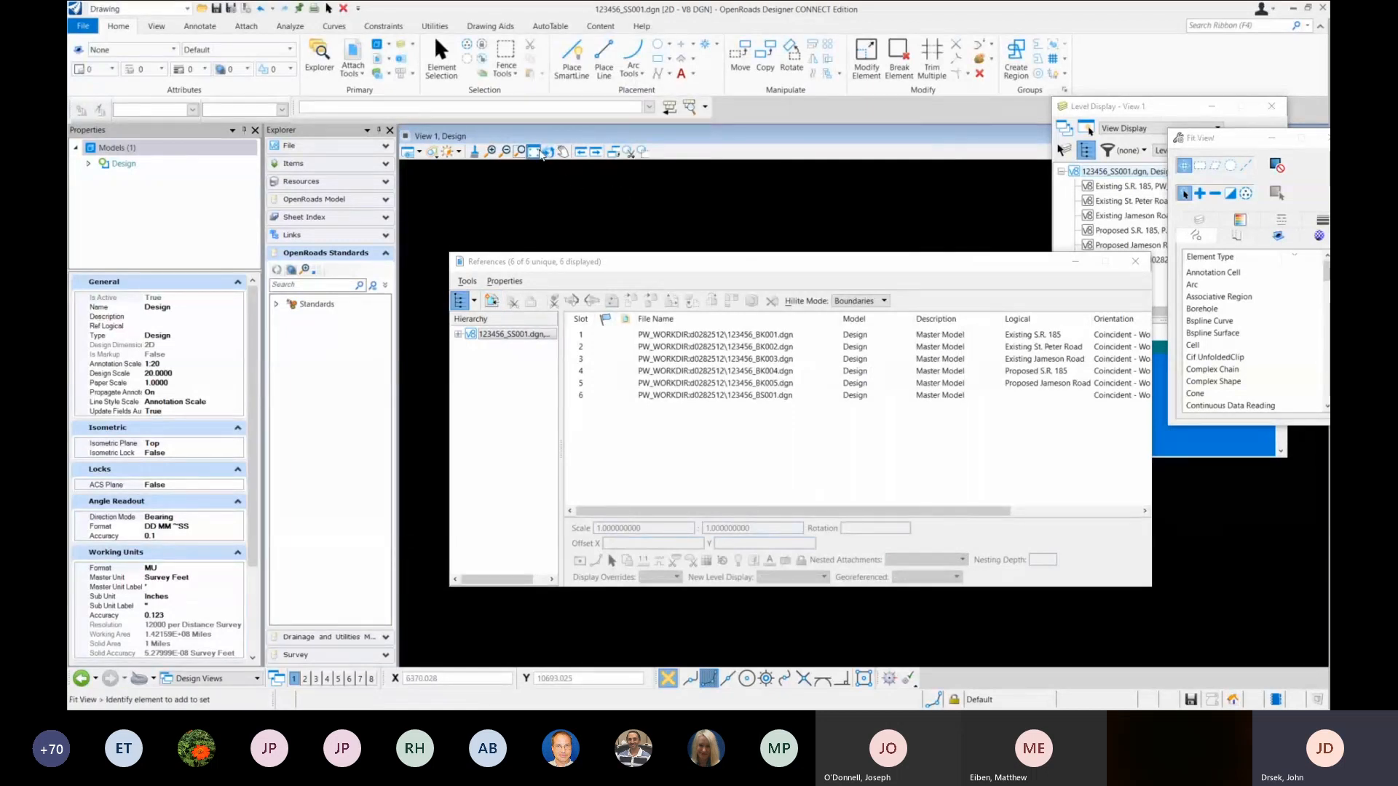
click(1135, 262)
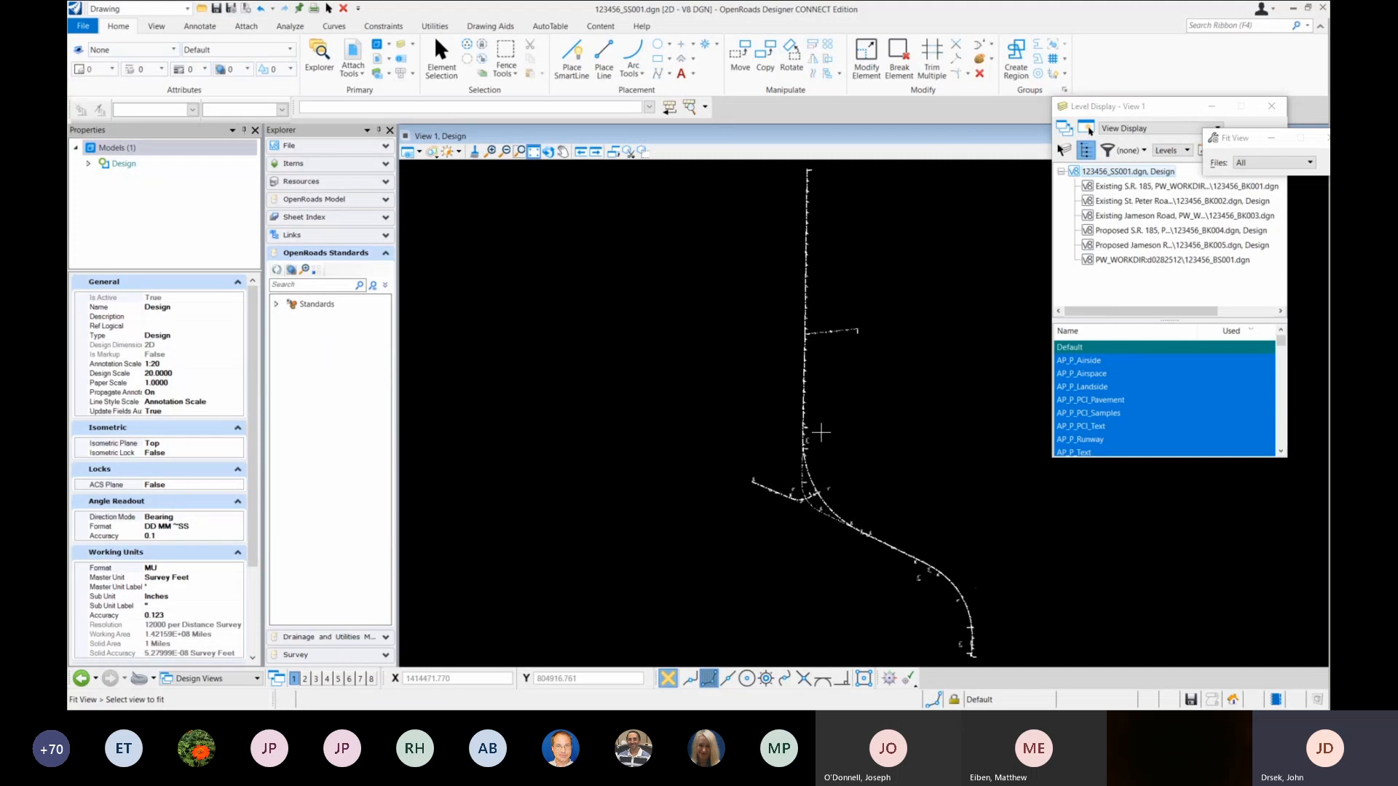
Step: Select the proposed S.R. 185 alignment CLP_S185 in plan and open its profile model in View 4
click(441, 58)
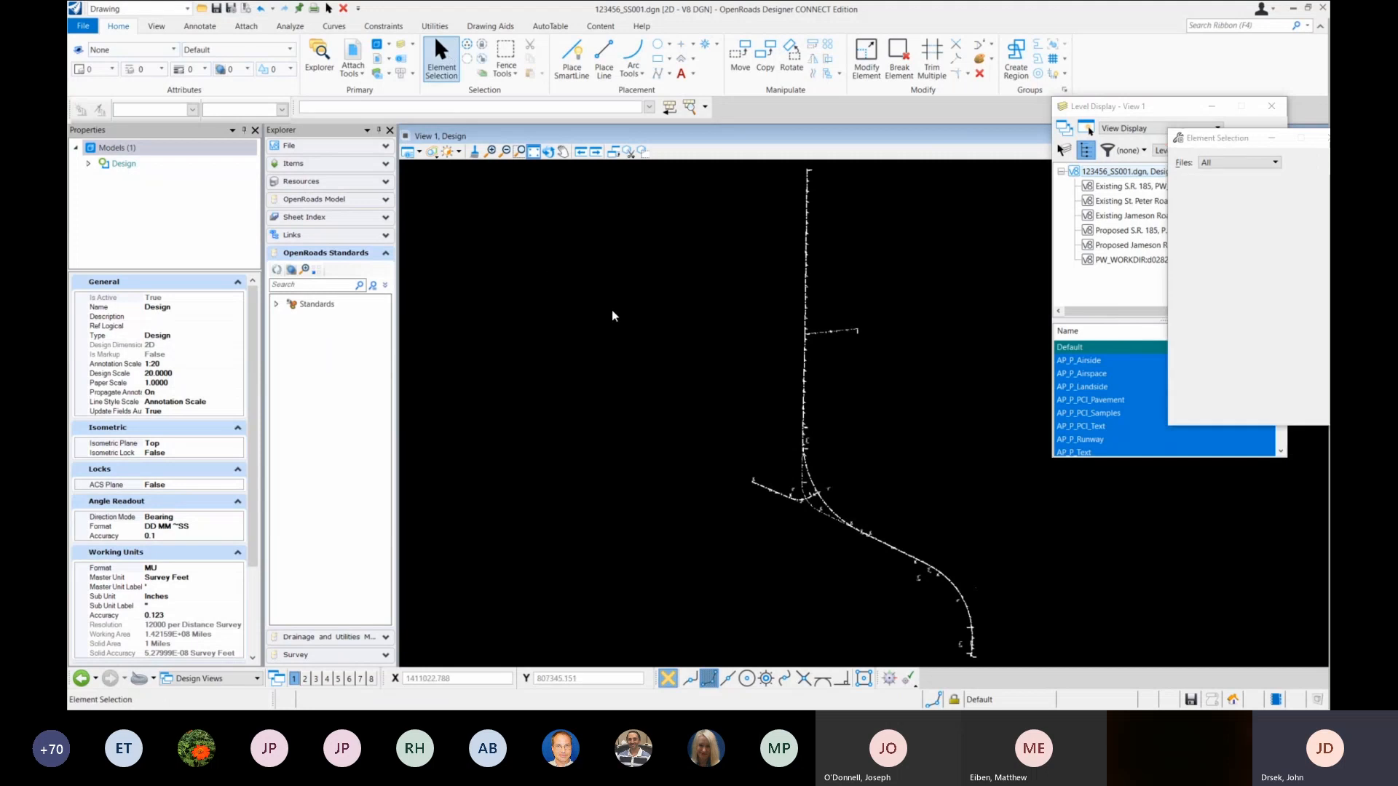
click(809, 478)
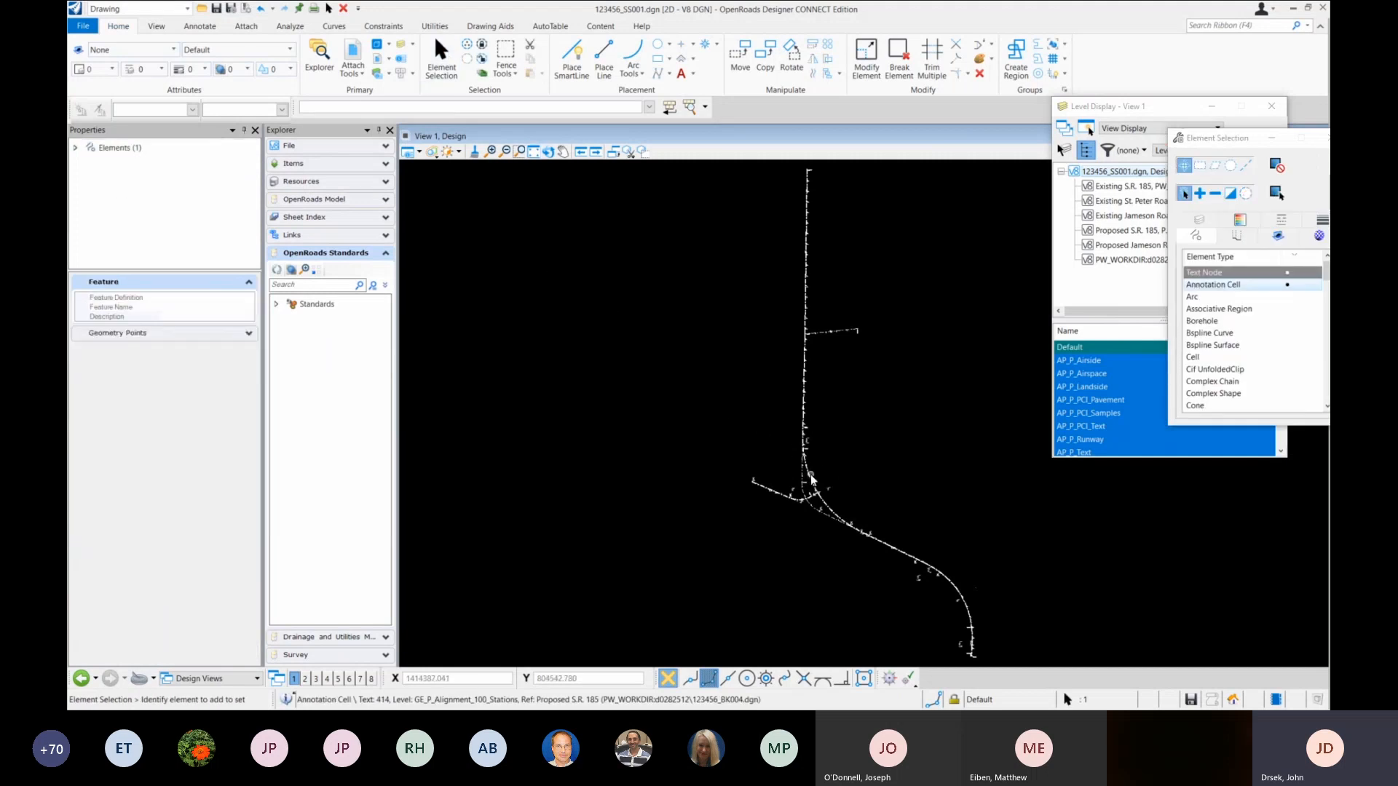
scroll(811, 474, up, 2)
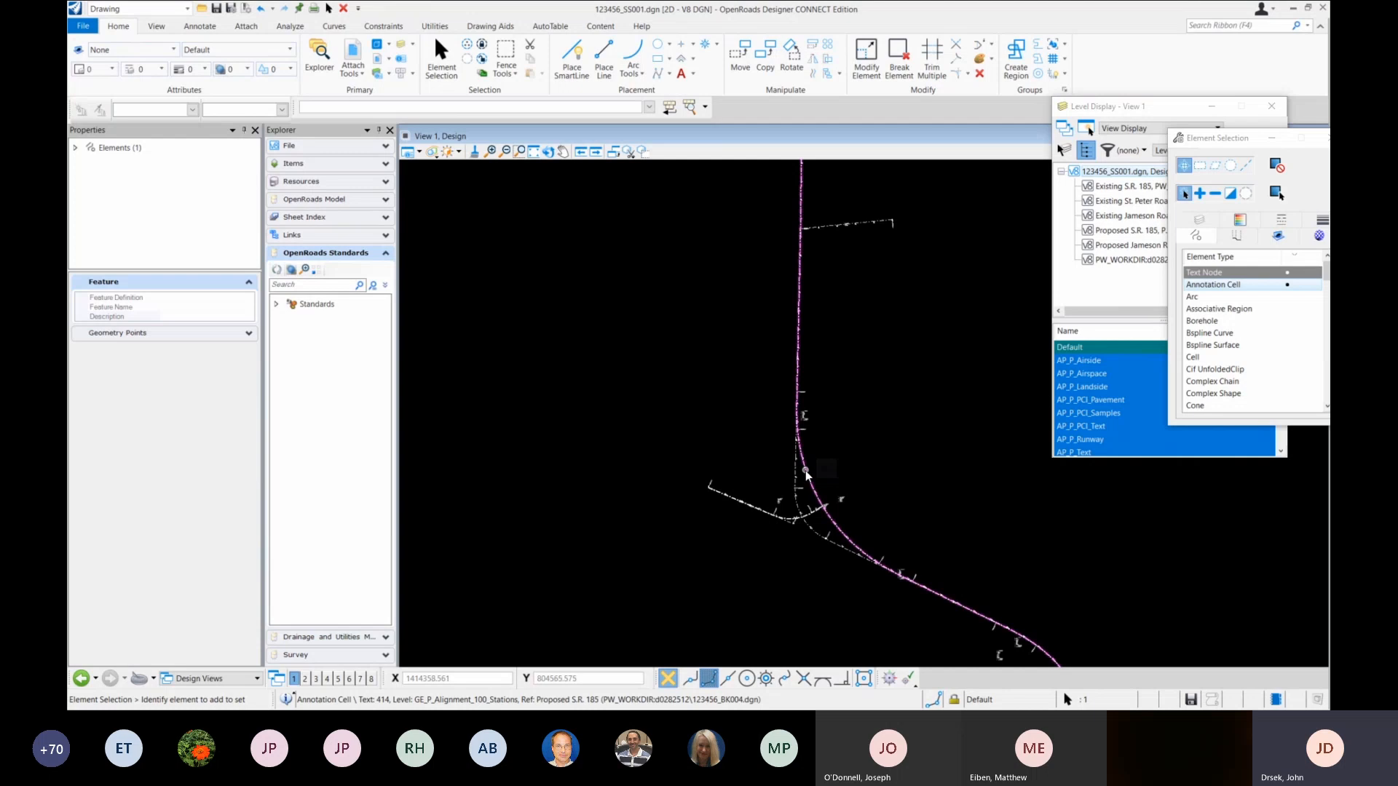
click(806, 471)
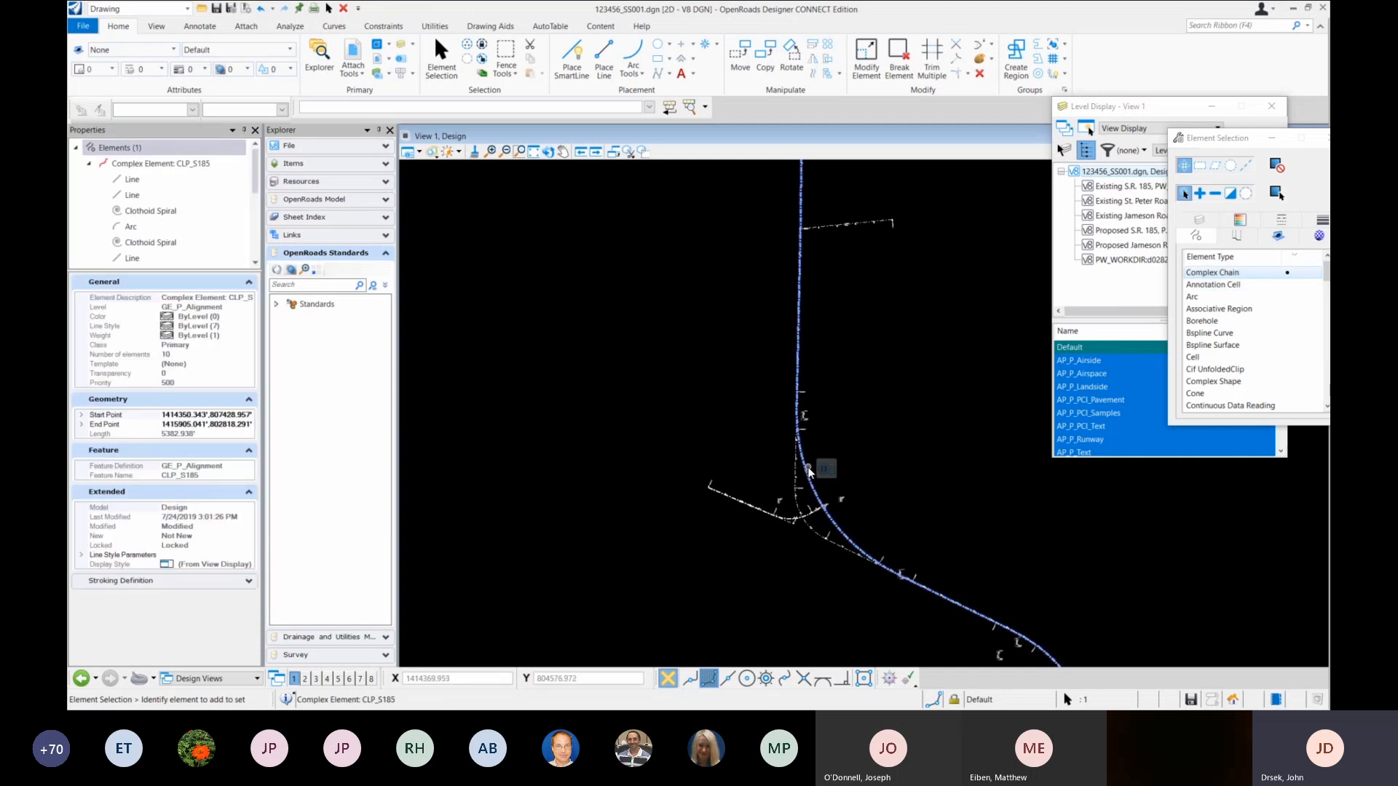
click(842, 465)
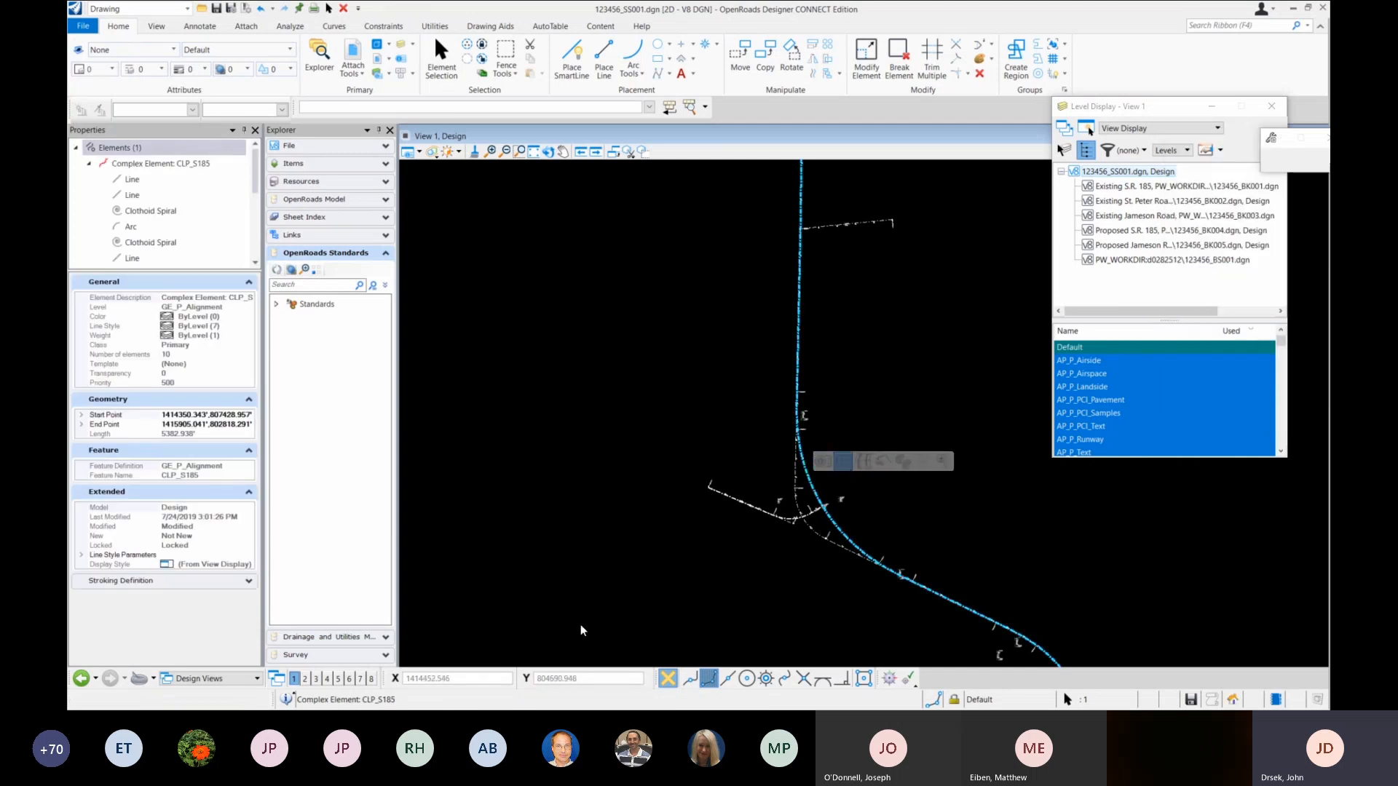
click(327, 679)
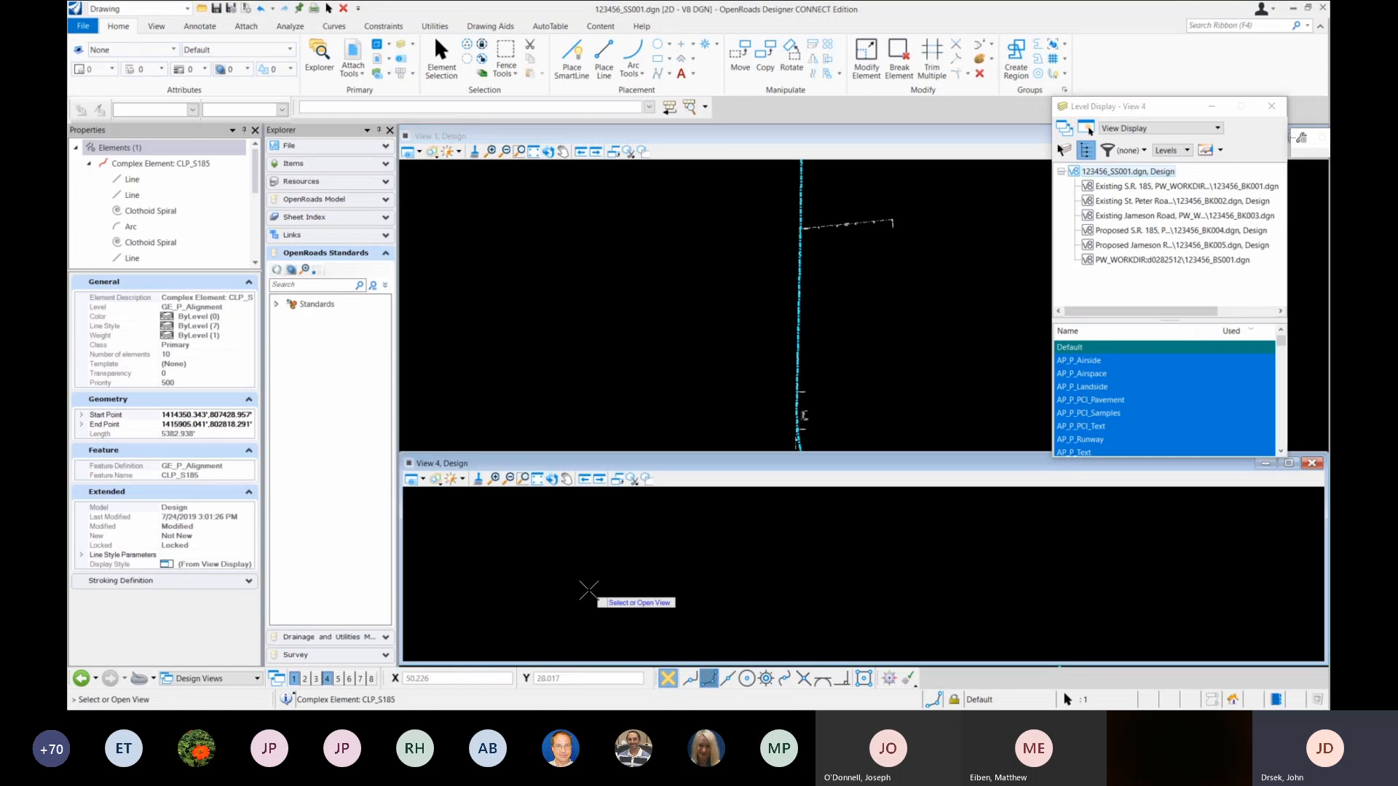
click(785, 518)
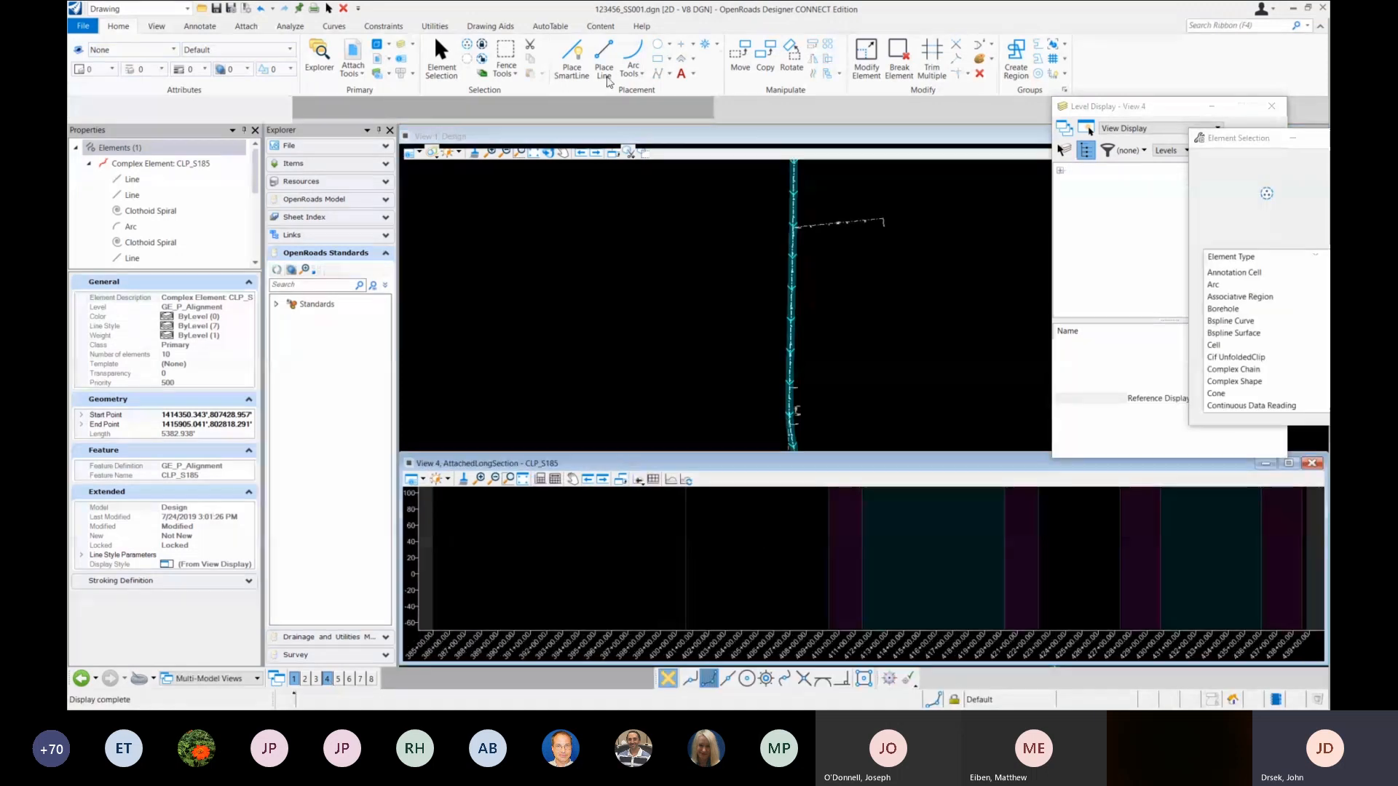
Step: Turn on the PF_P_Grade_Line and PF_X_Ground_Line levels of the 123456_BK004.dgn profile reference in View 4
click(398, 48)
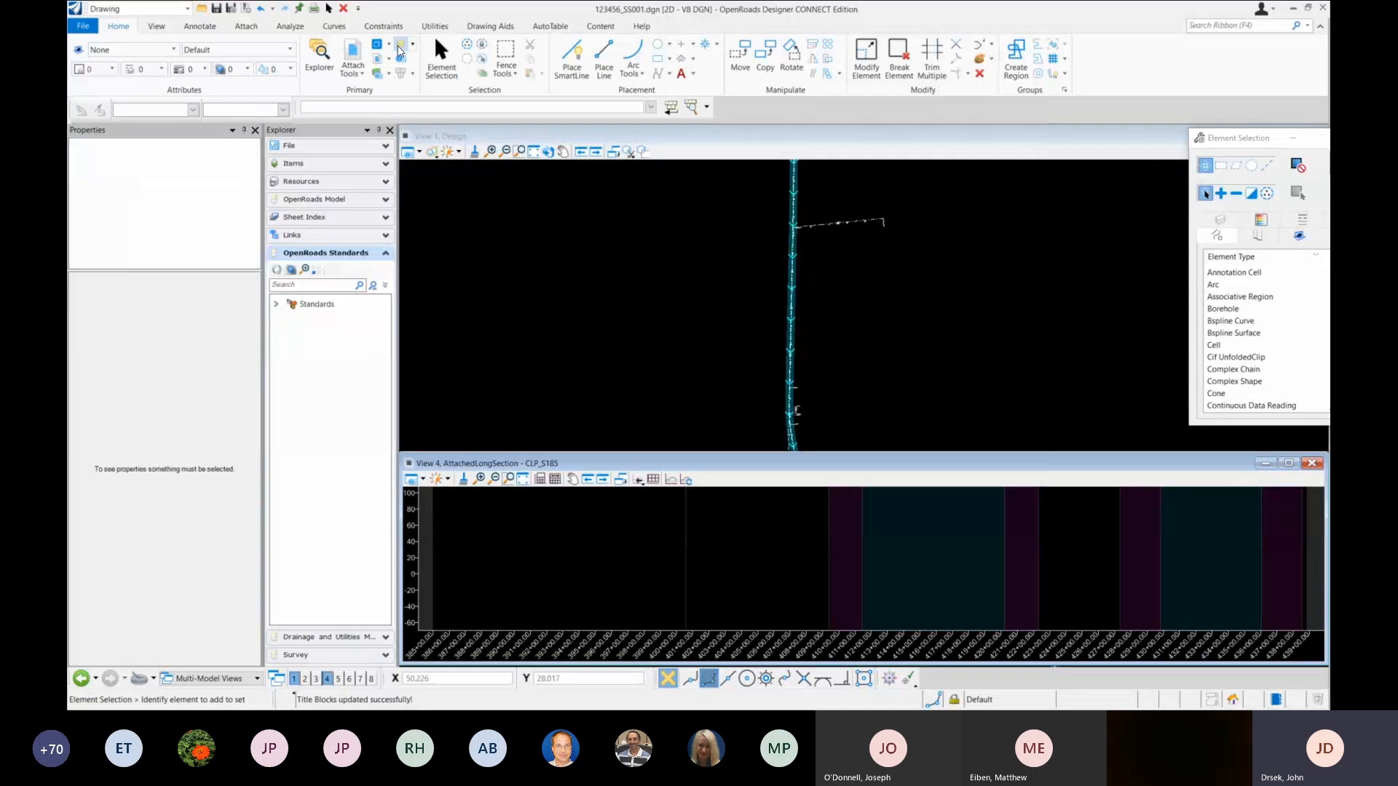
click(398, 50)
click(1137, 187)
click(1132, 361)
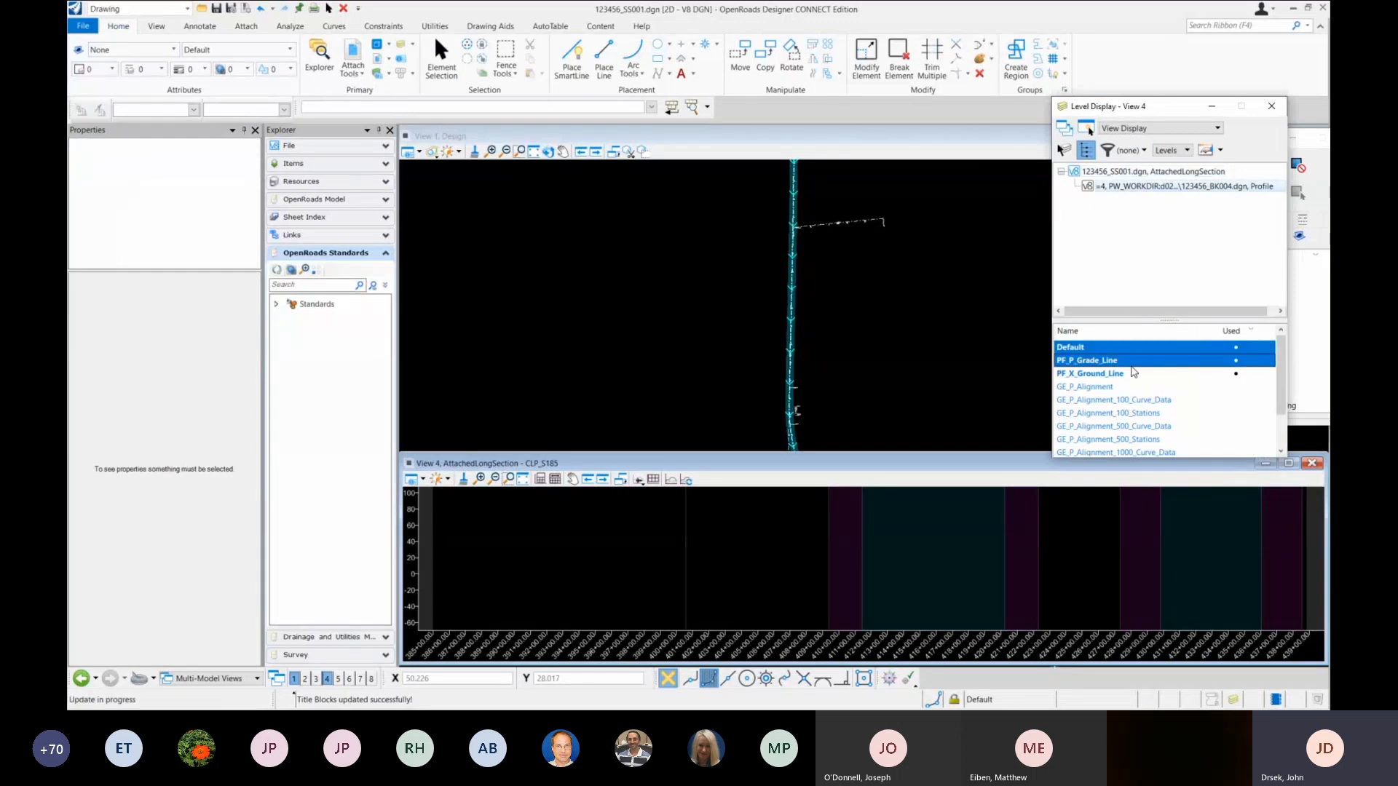
click(1134, 373)
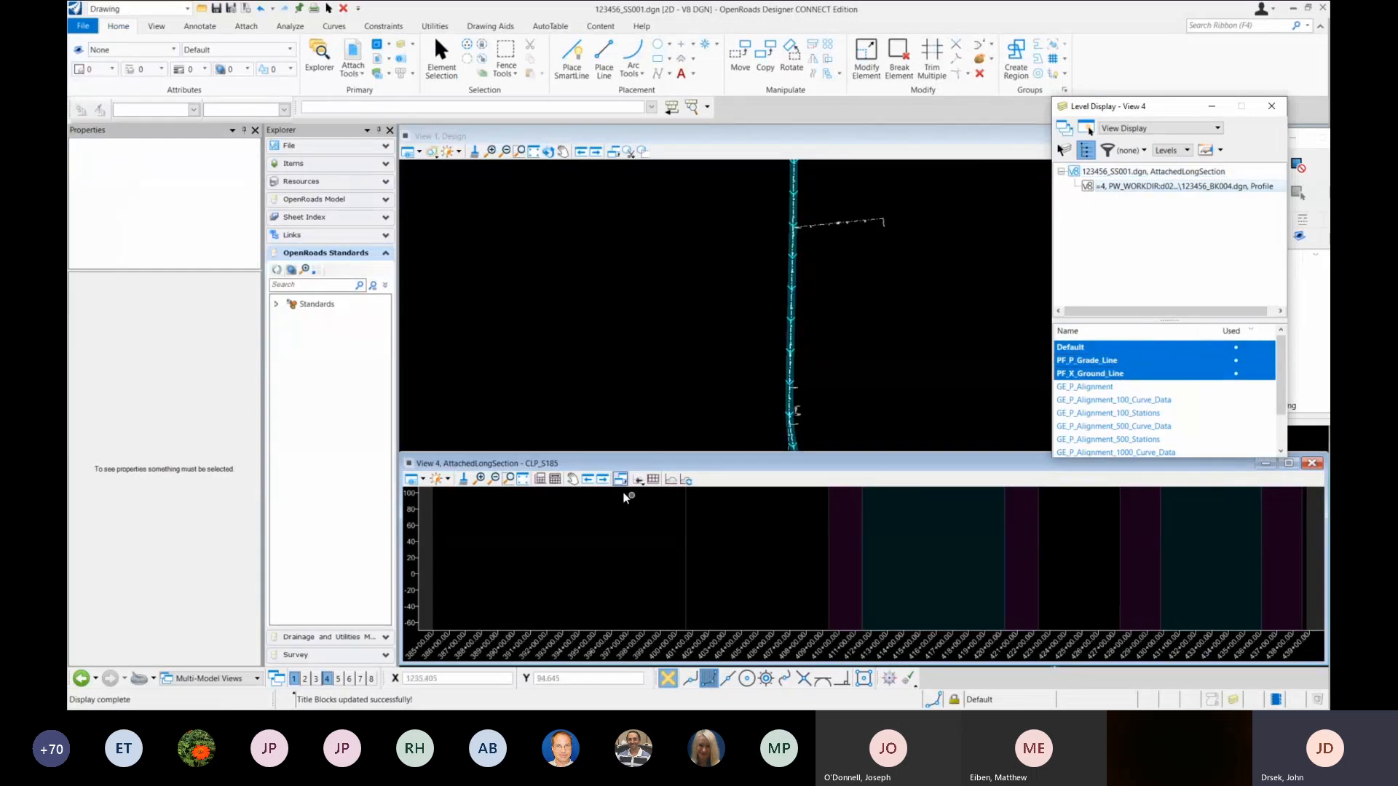
click(523, 479)
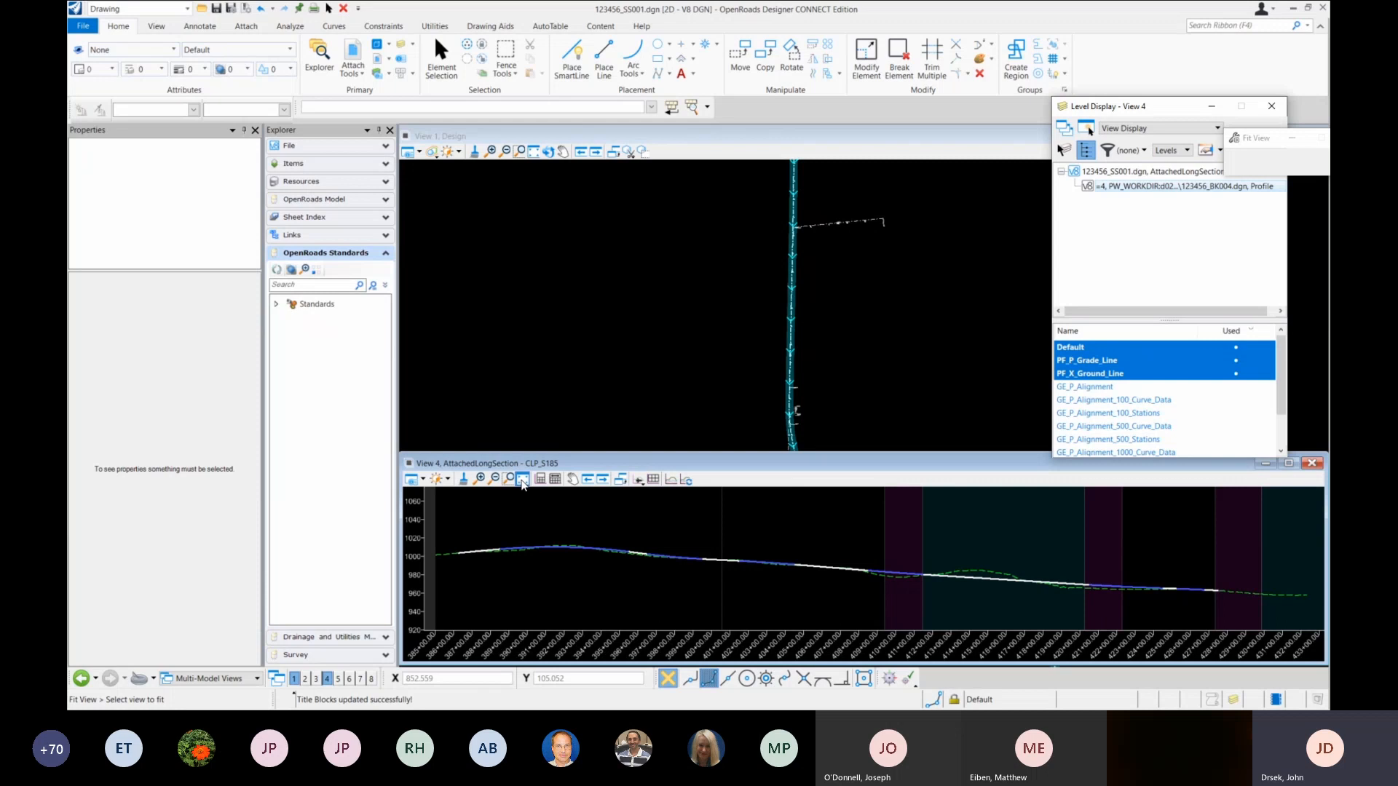
right_click(691, 552)
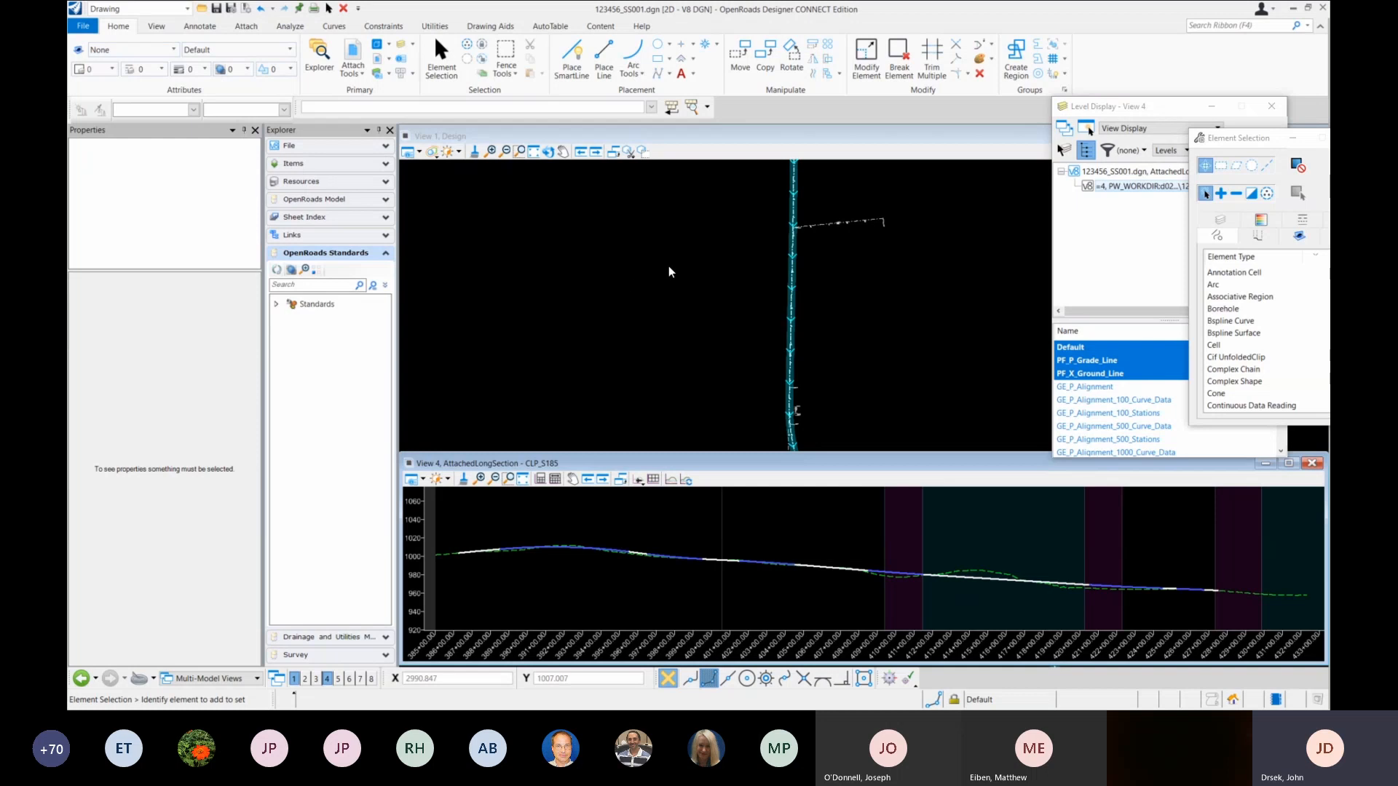
Step: Attach all profile views to the S.R. 185 long section in View 4 and move the Element Selection dialog clear of Level Display
click(654, 481)
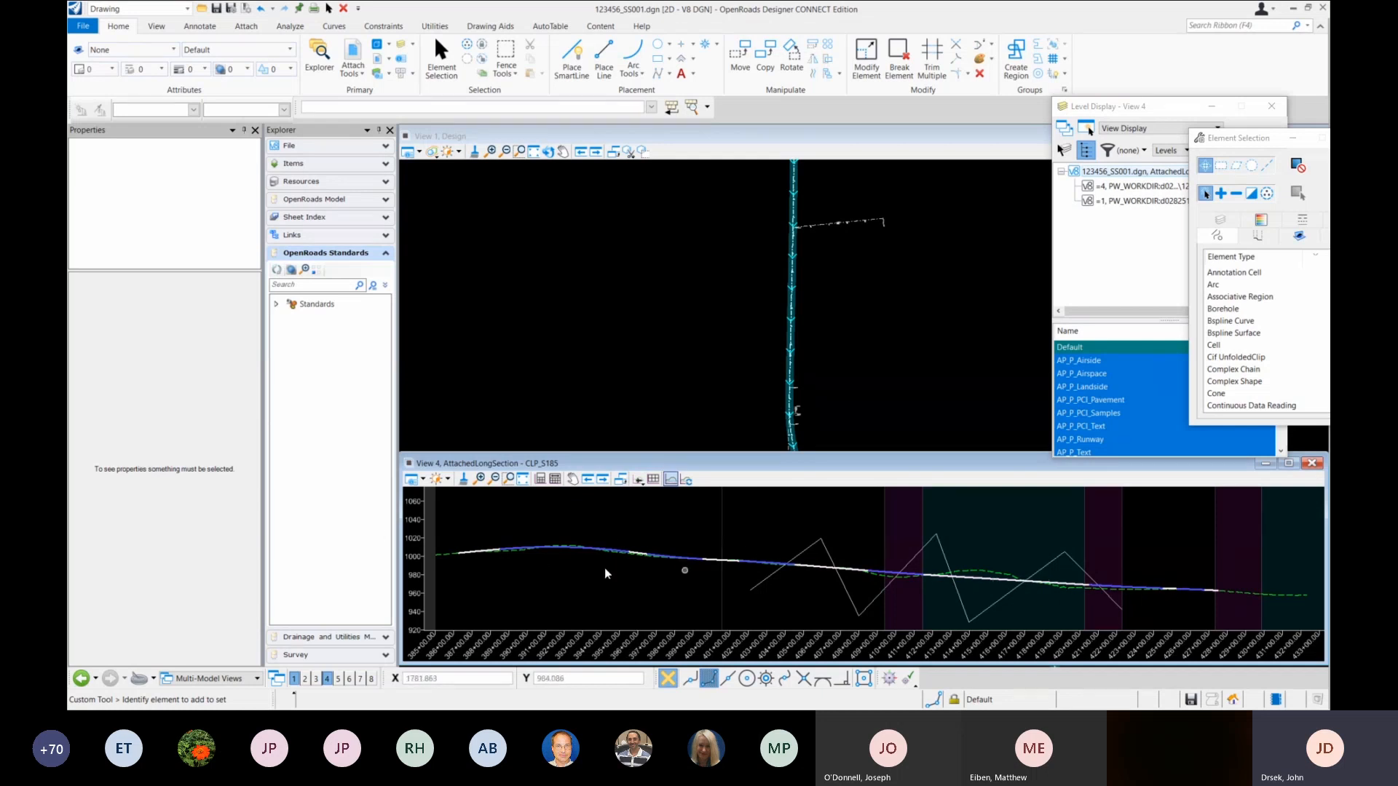
drag(1238, 138, 514, 135)
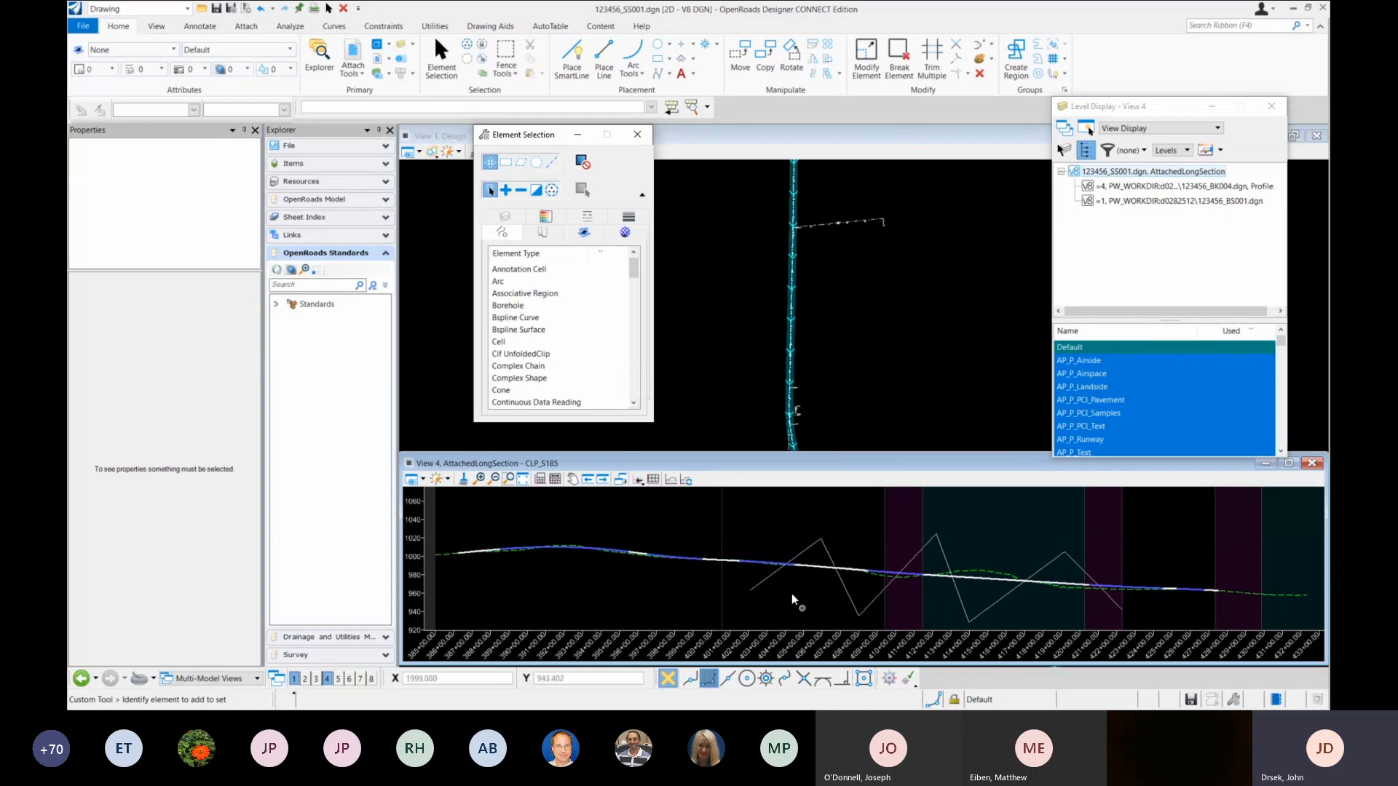
click(650, 486)
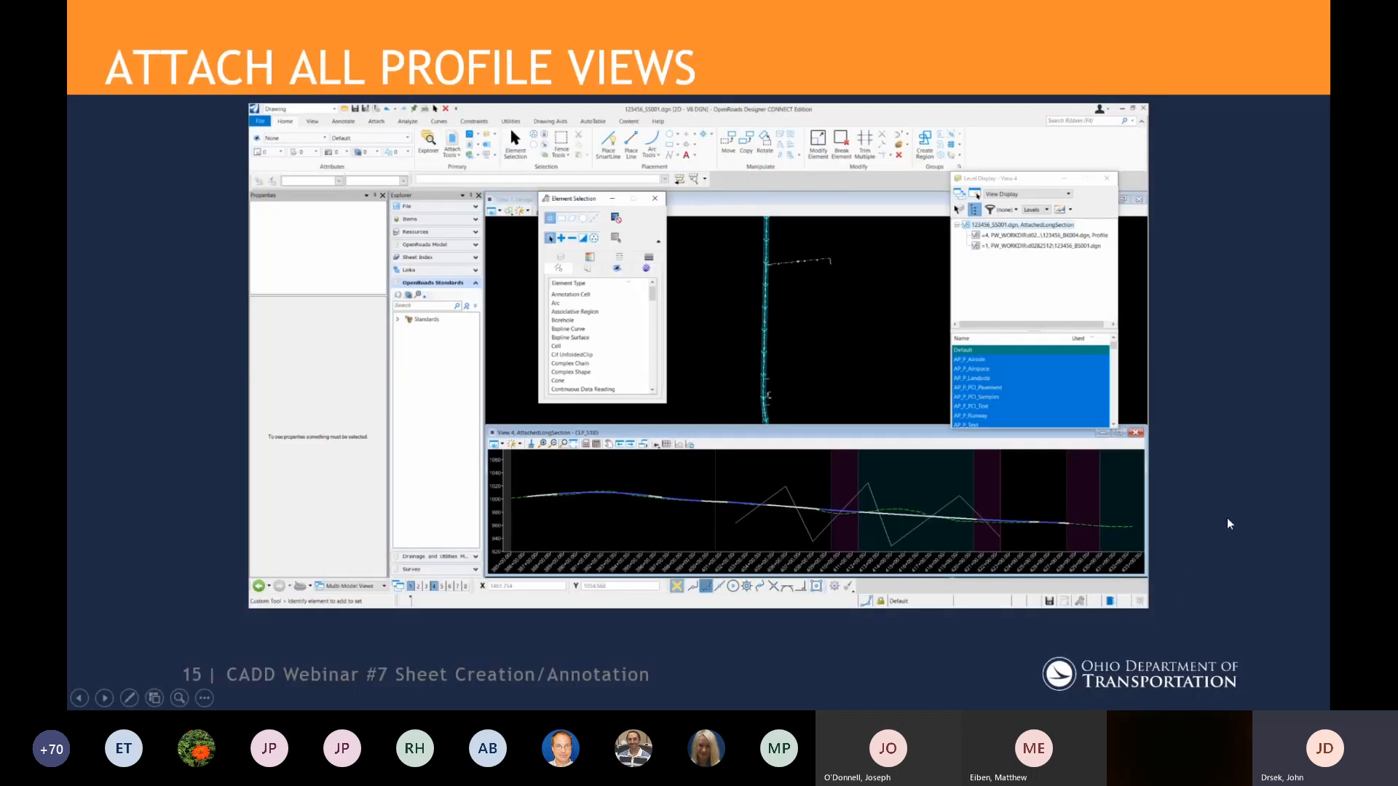
key(Right)
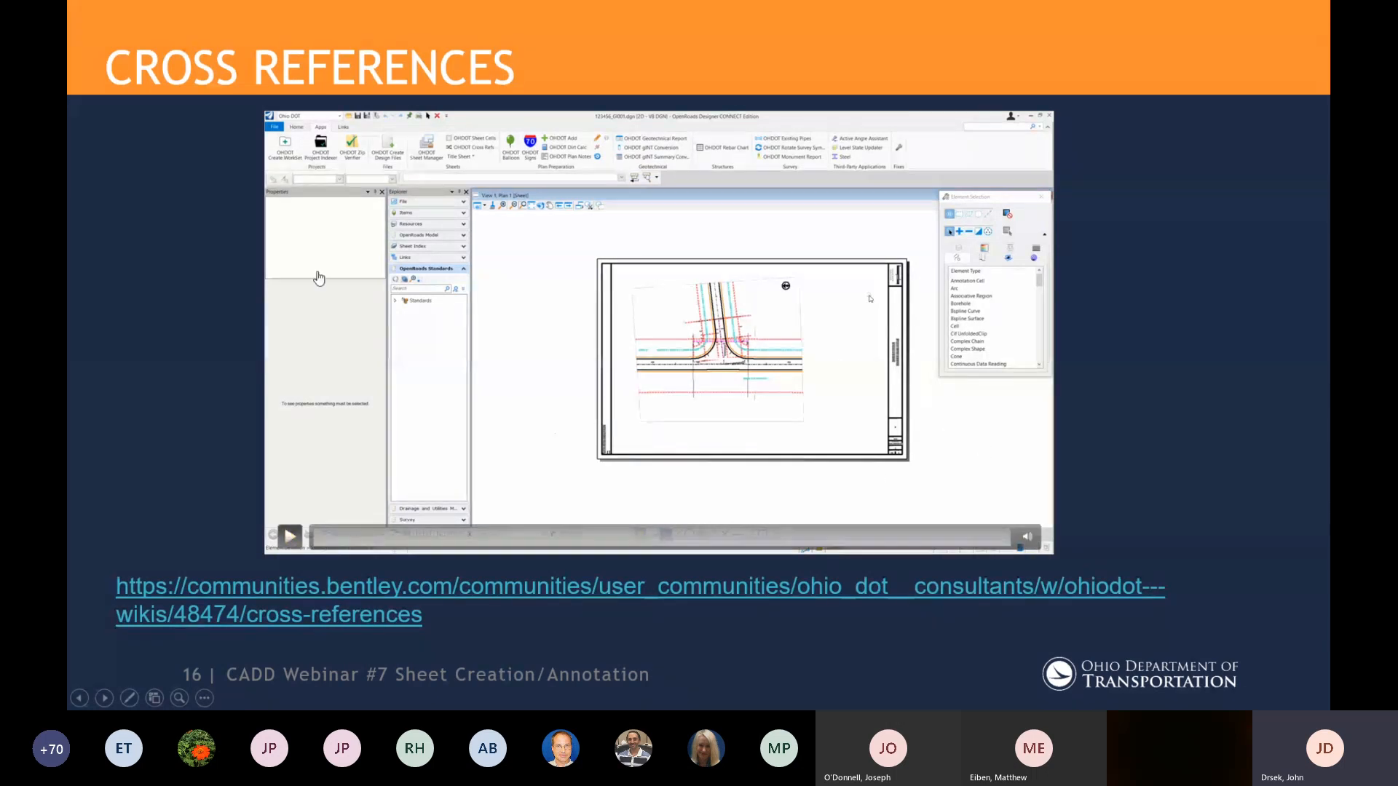
click(291, 537)
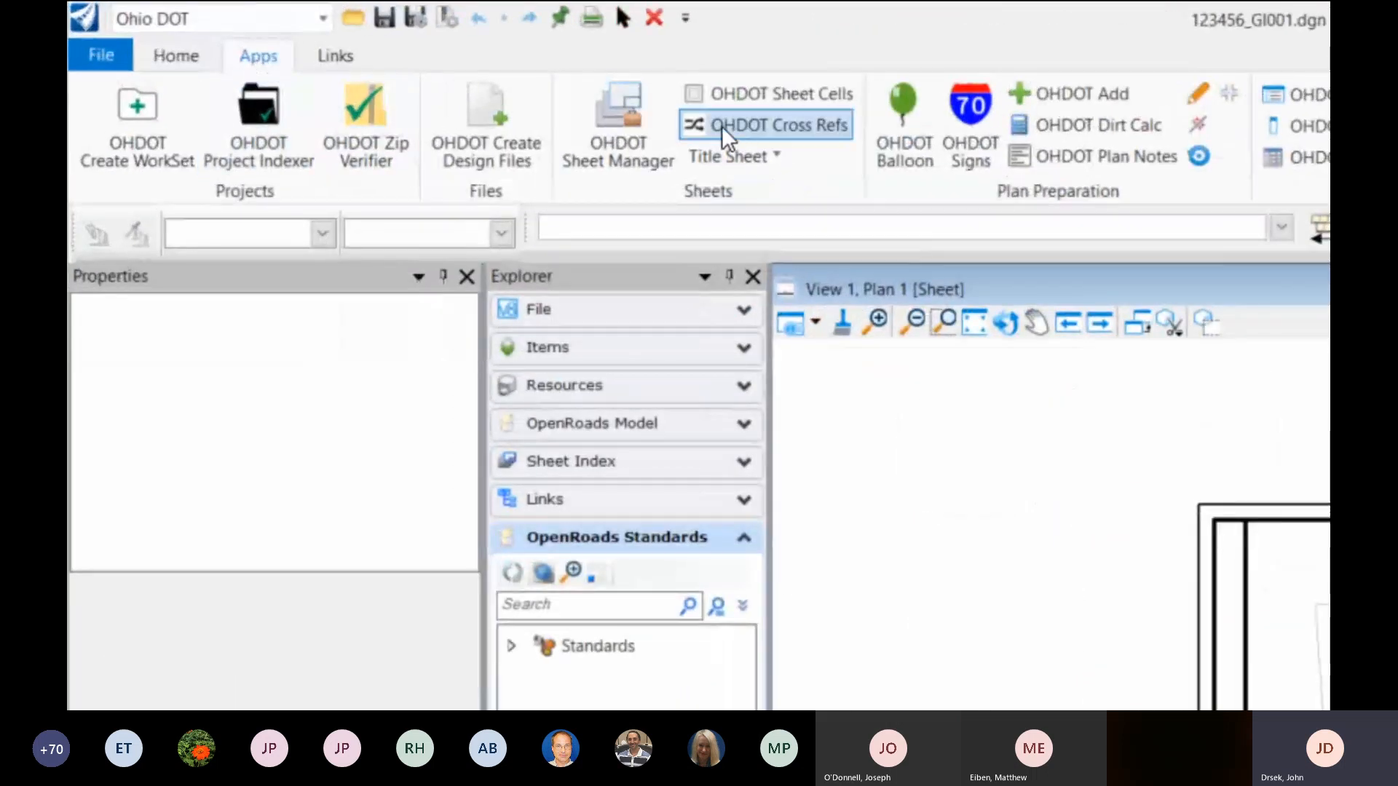
Step: Open the OHDOT Cross References Tool and select the "FOR DETAILS SEE SHEET" note as the text element to link
click(773, 129)
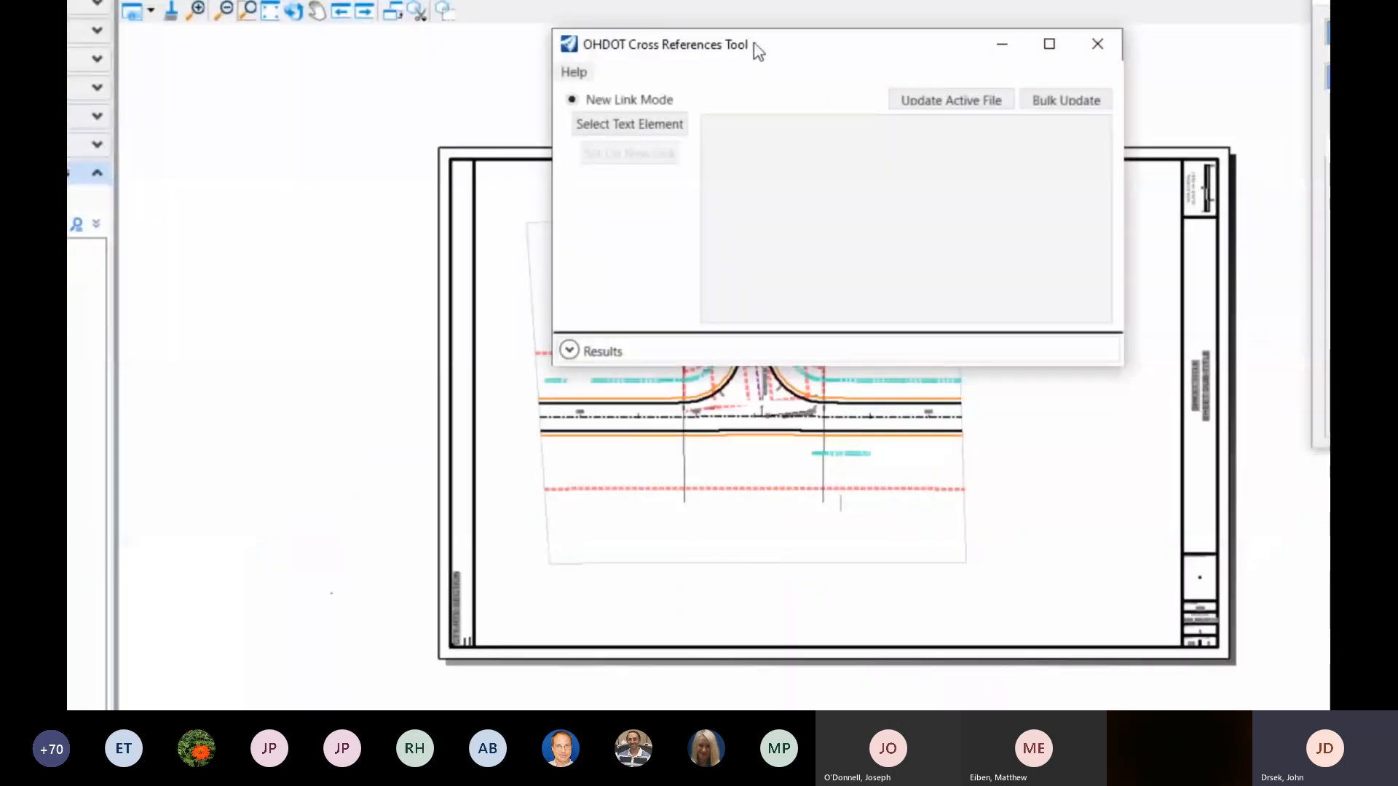
mouse_move(752, 50)
mouse_down()
mouse_move(300, 57)
mouse_move(715, 234)
mouse_move(811, 403)
mouse_move(362, 204)
mouse_move(345, 117)
mouse_move(366, 131)
mouse_up()
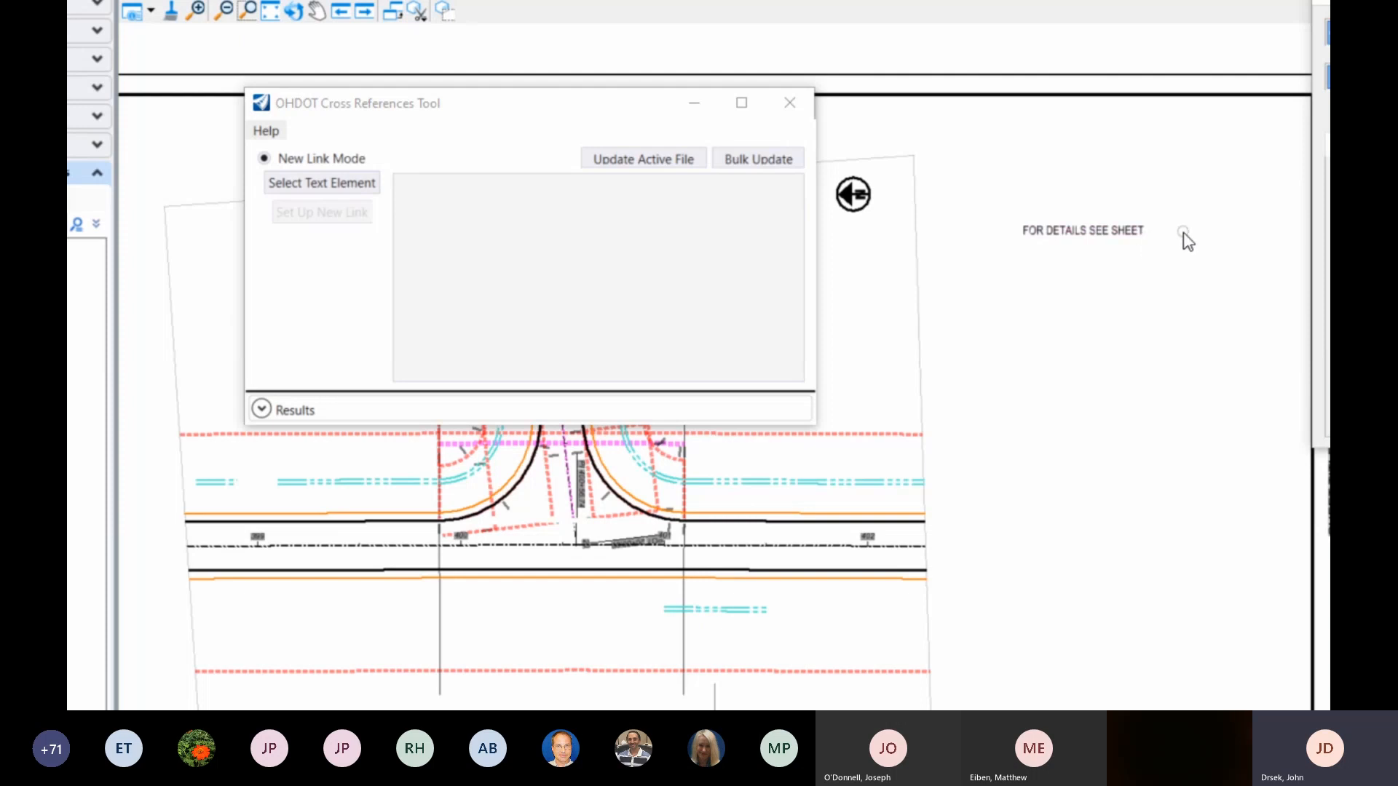
click(492, 109)
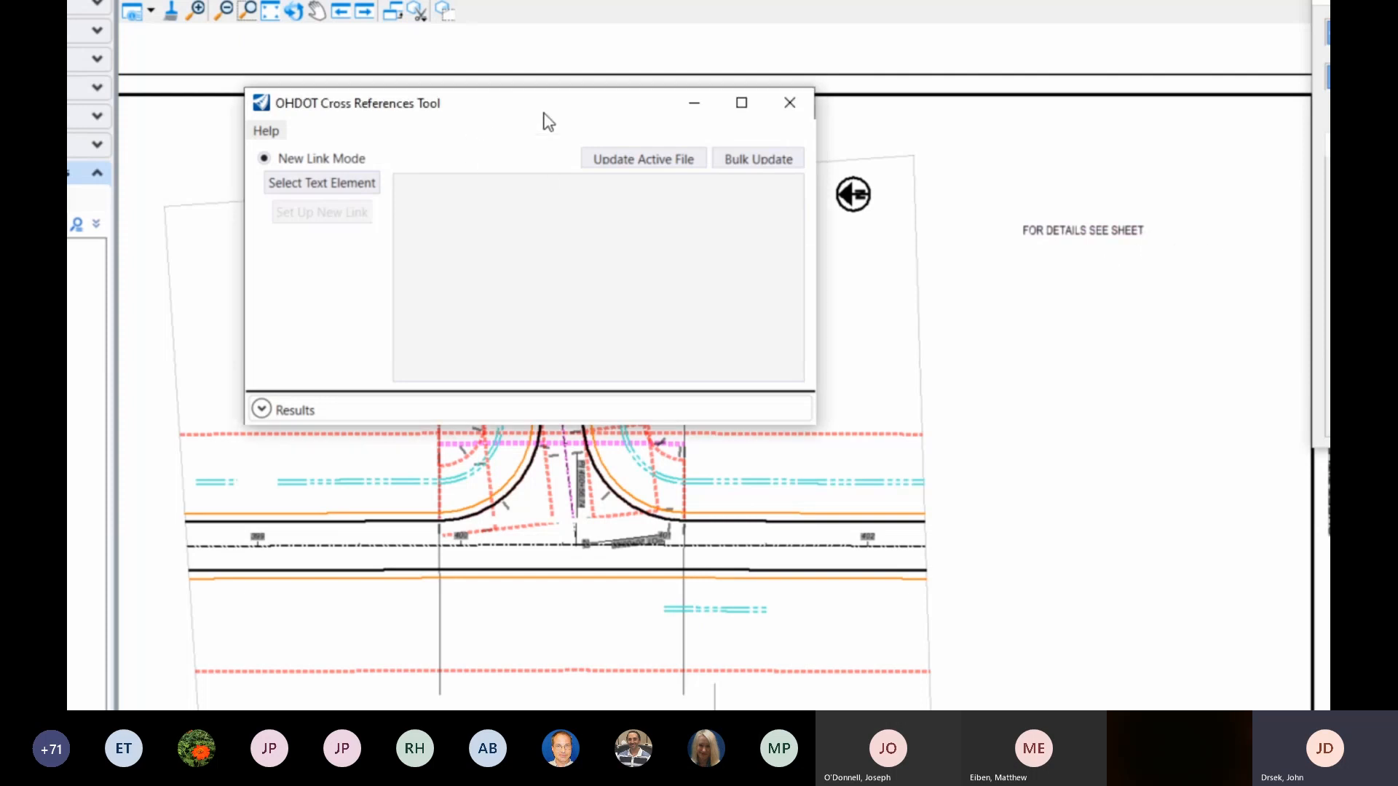
click(314, 185)
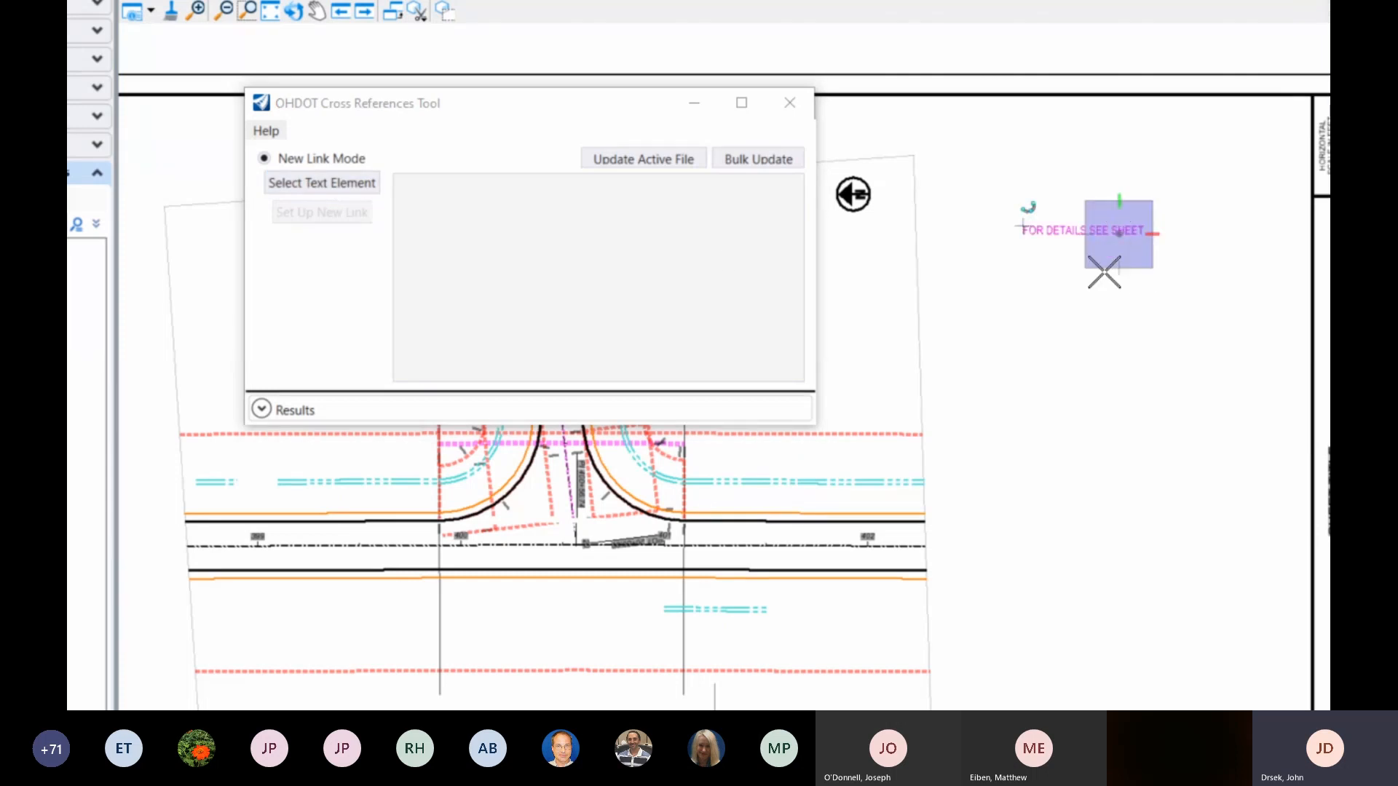
click(1088, 332)
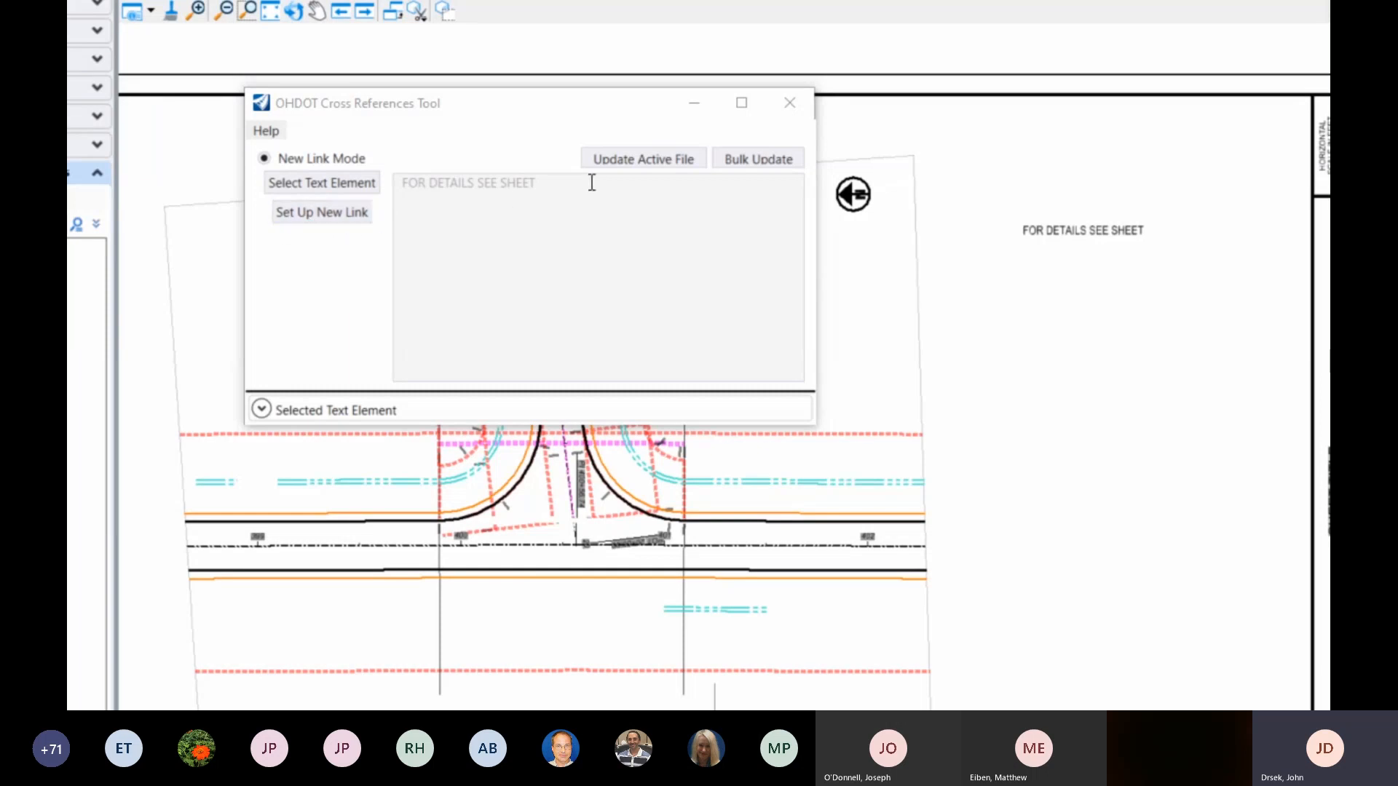
Step: Look over the Cross References Tool's help options and view its About information
click(266, 131)
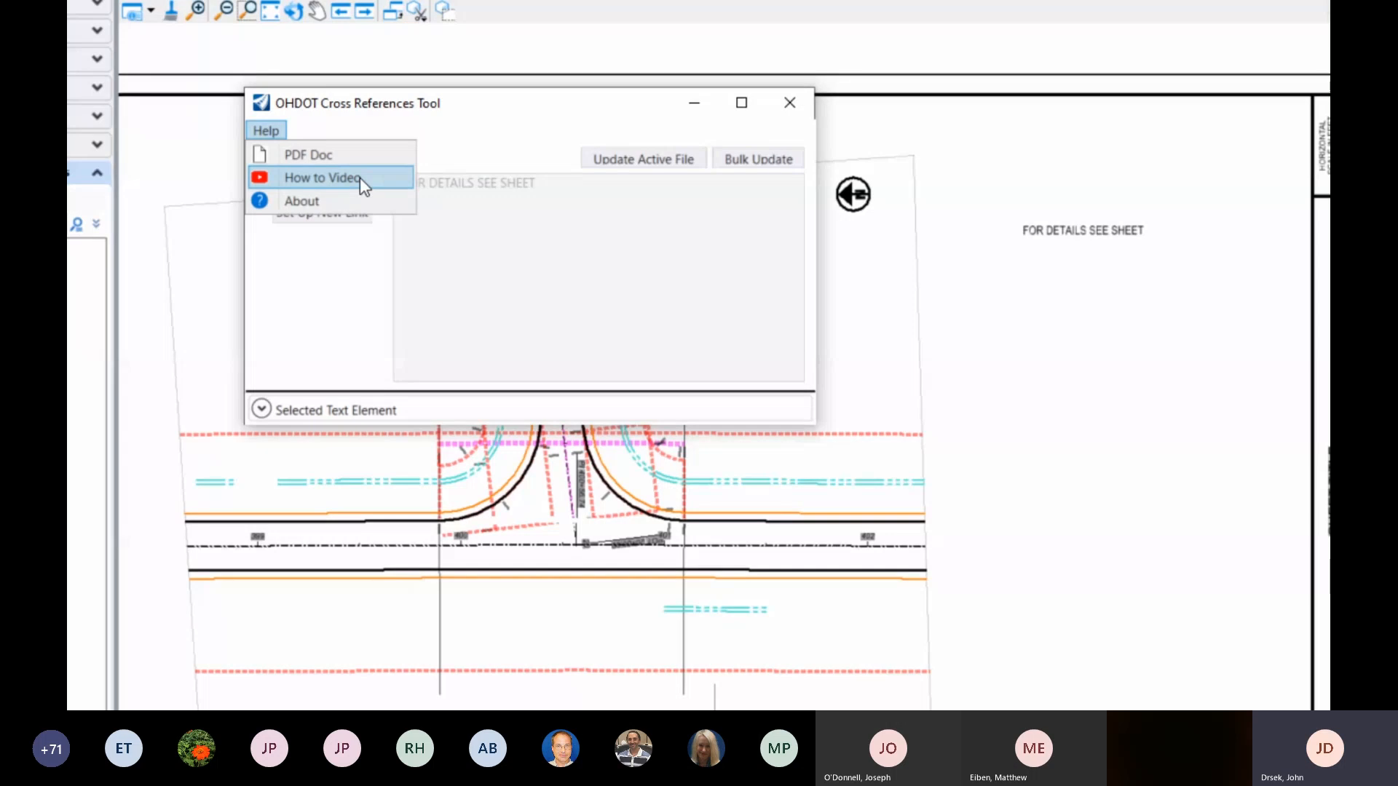
click(303, 203)
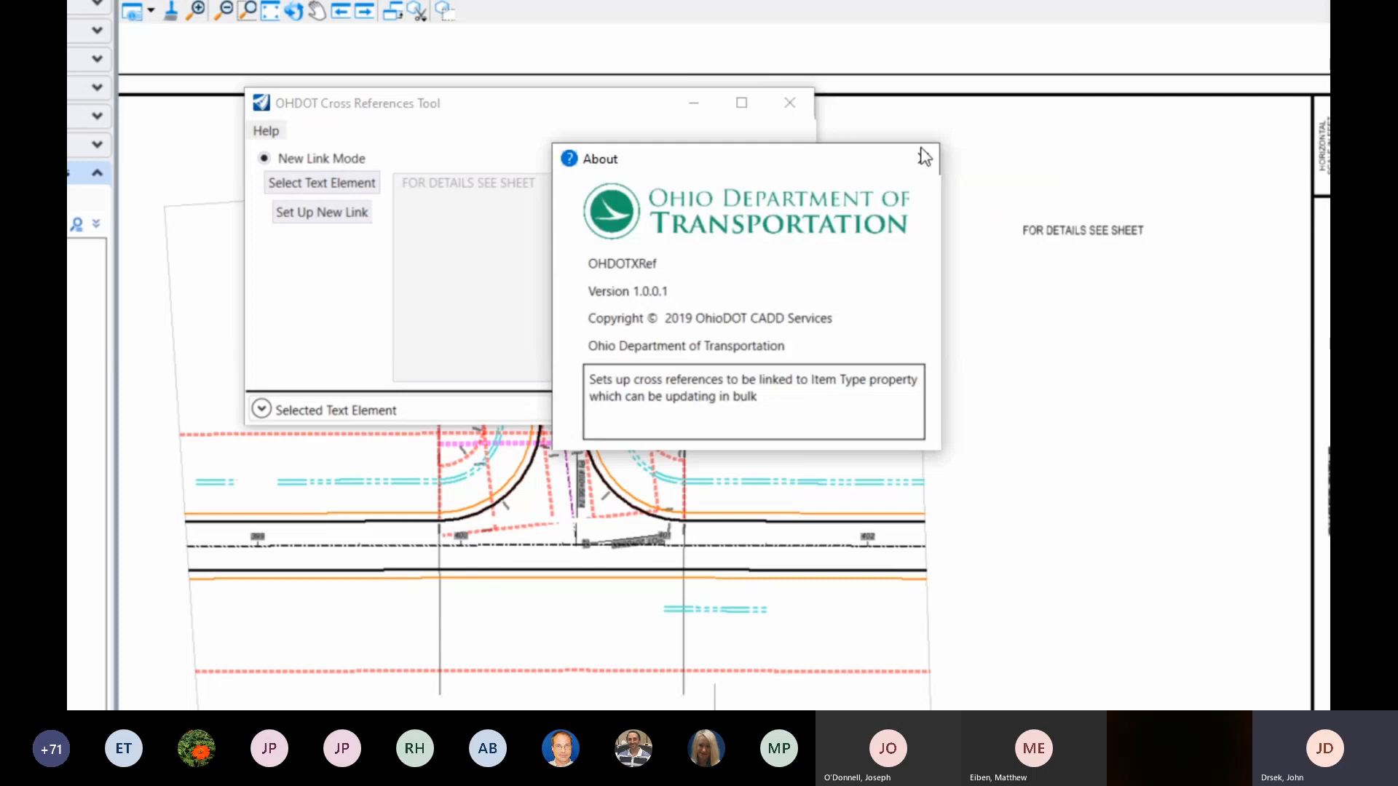
click(925, 157)
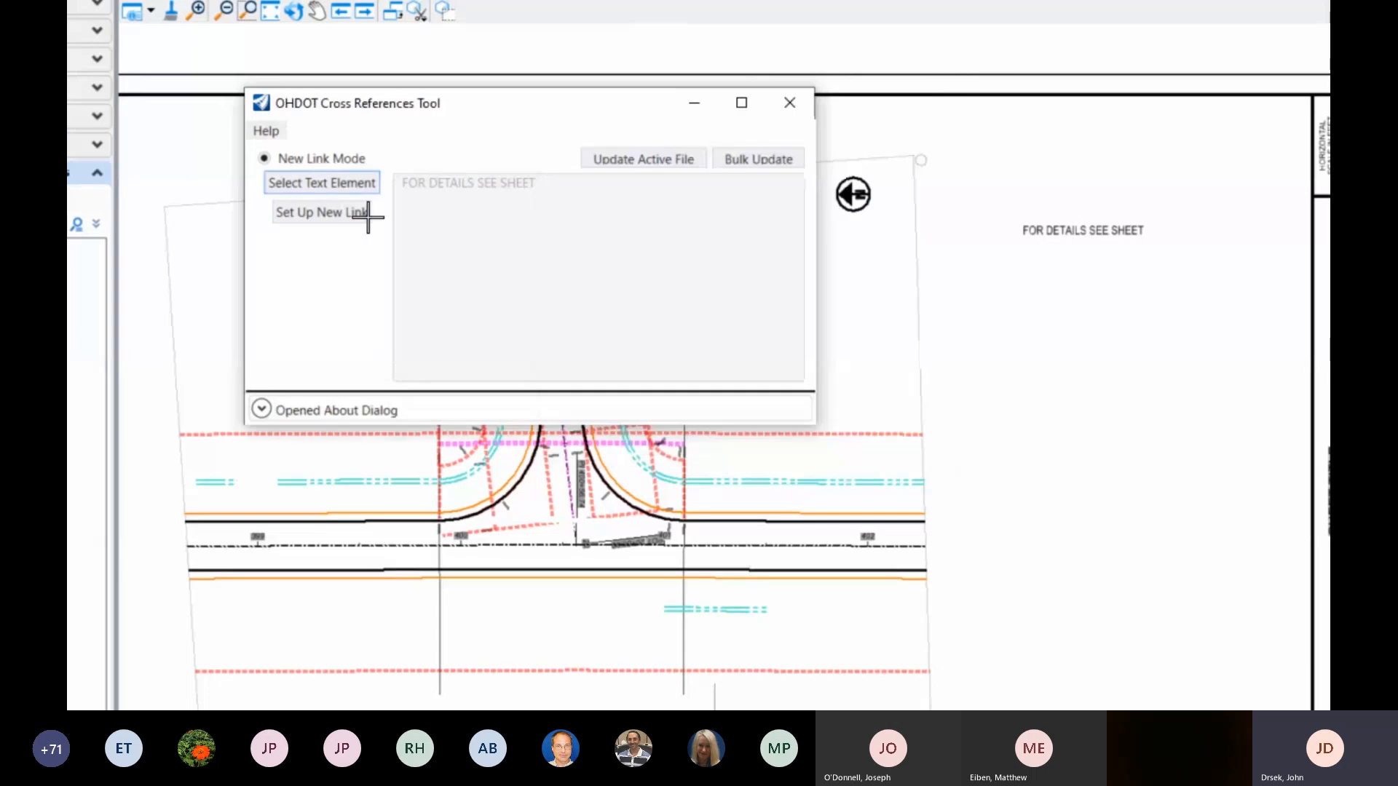
click(264, 132)
click(260, 130)
Step: Expand the Cross References Tool's results log, review its entries, clear the results and collapse the log
click(261, 410)
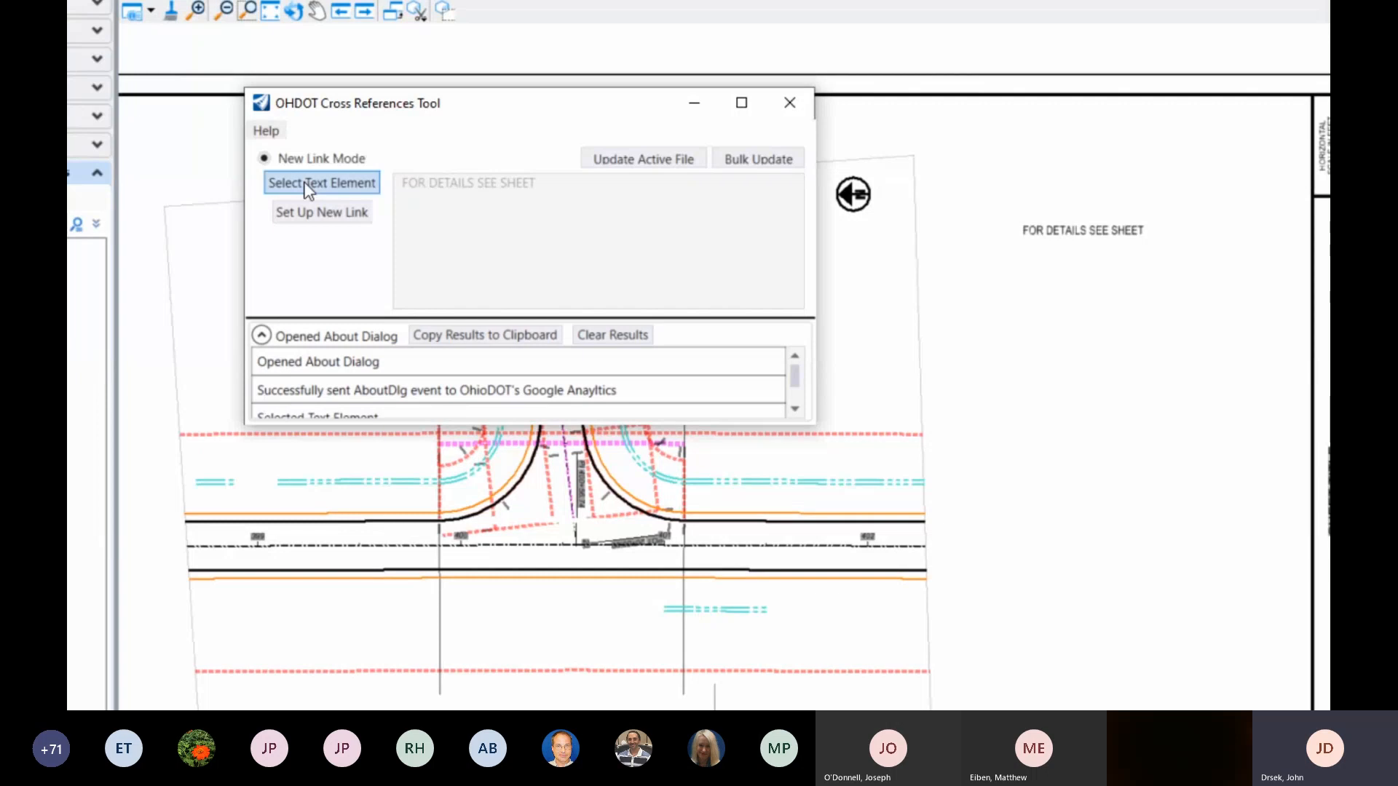
scroll(606, 375, down, 1)
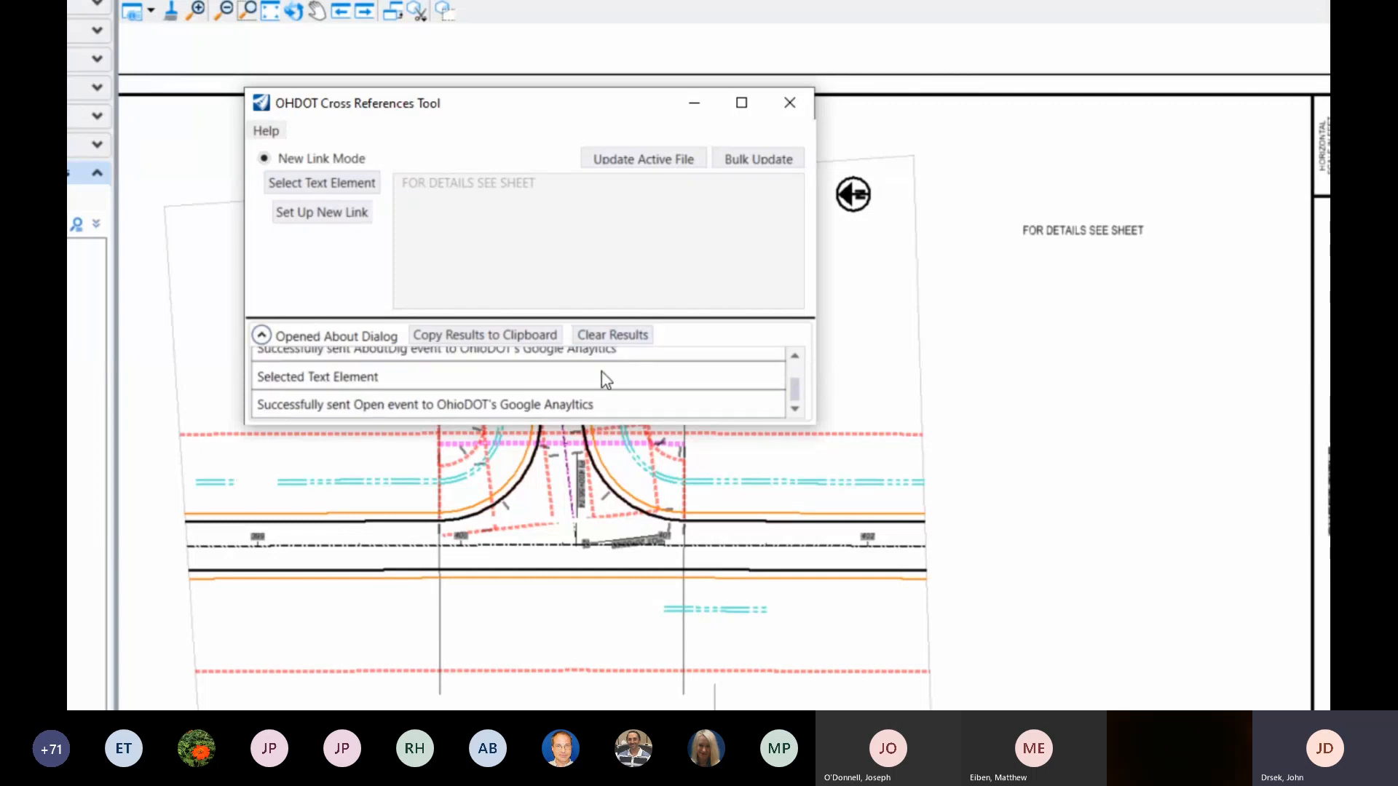
scroll(548, 405, up, 1)
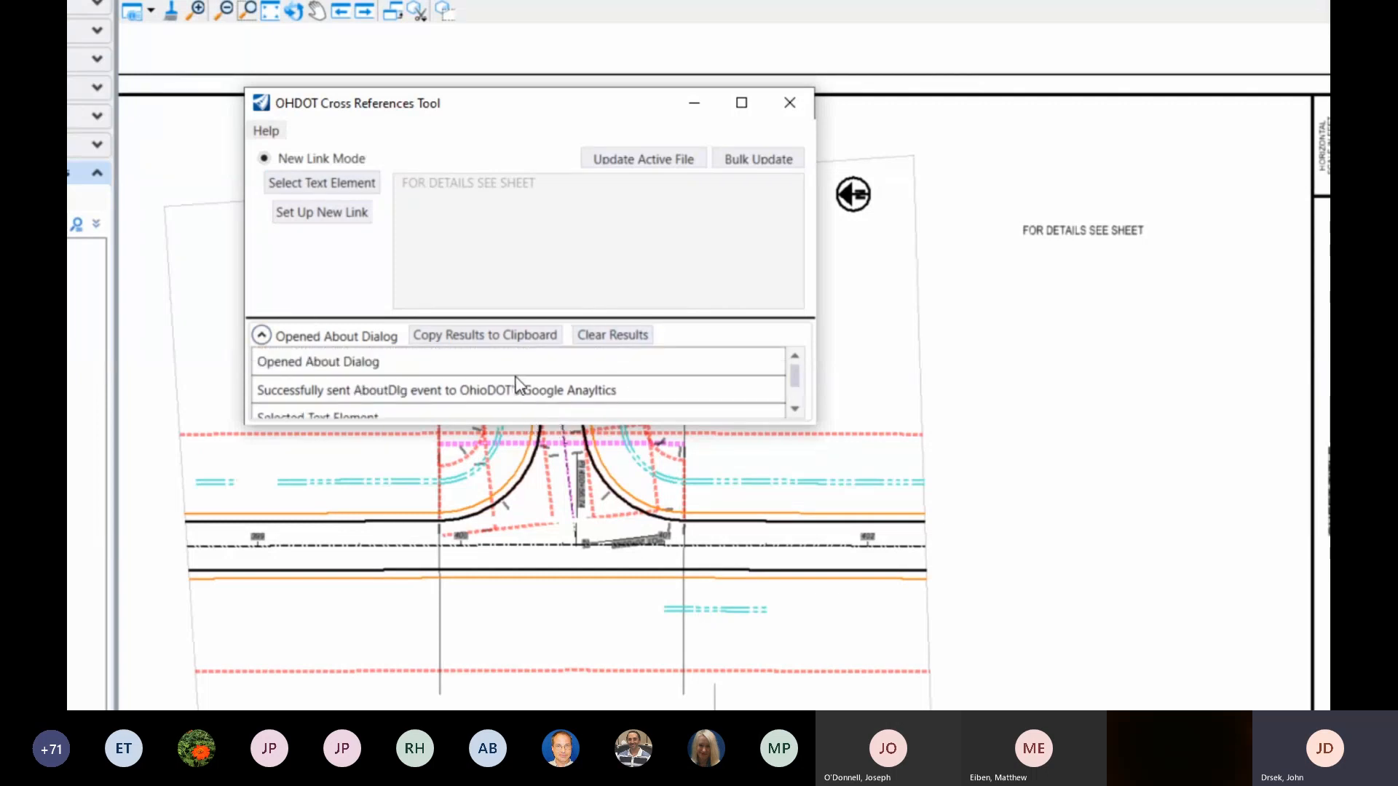
scroll(456, 375, down, 1)
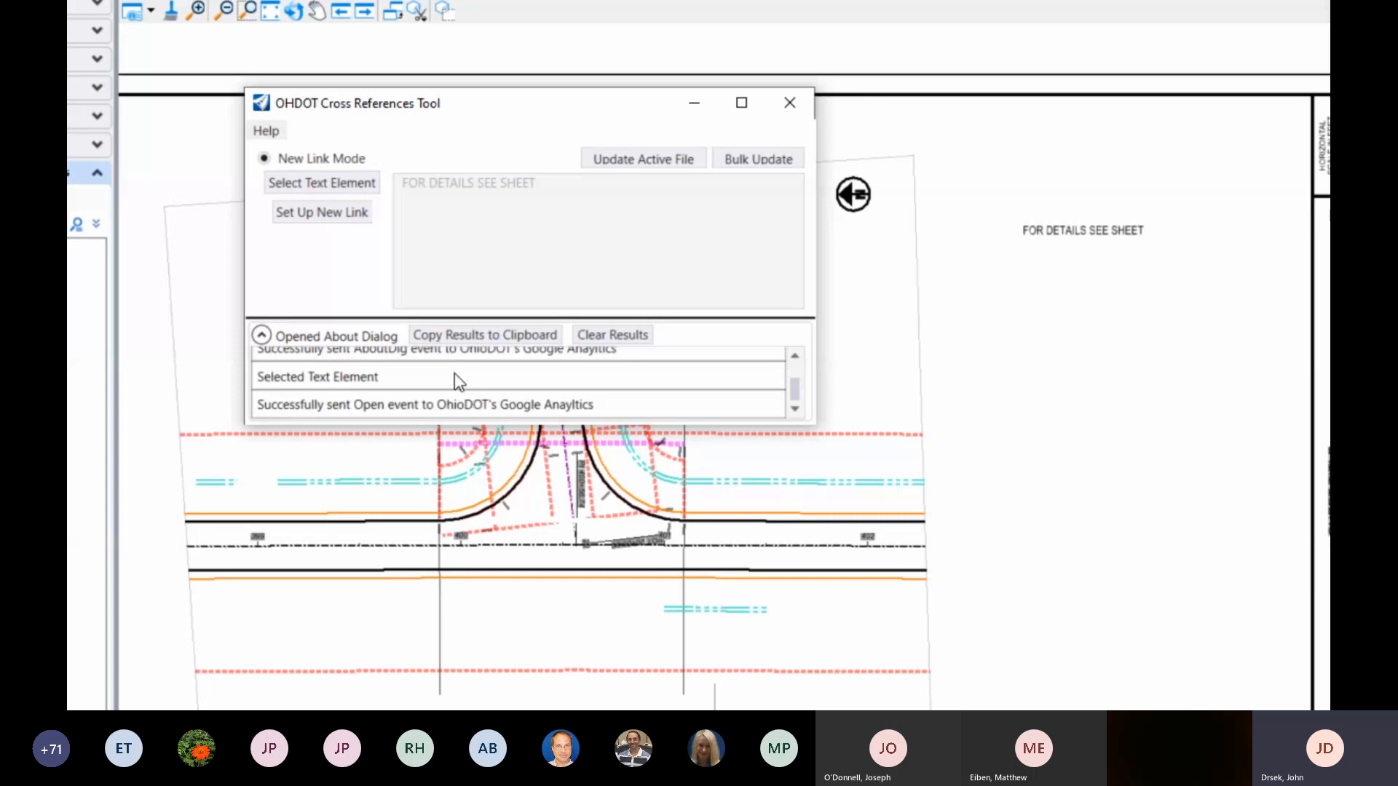
scroll(456, 378, up, 1)
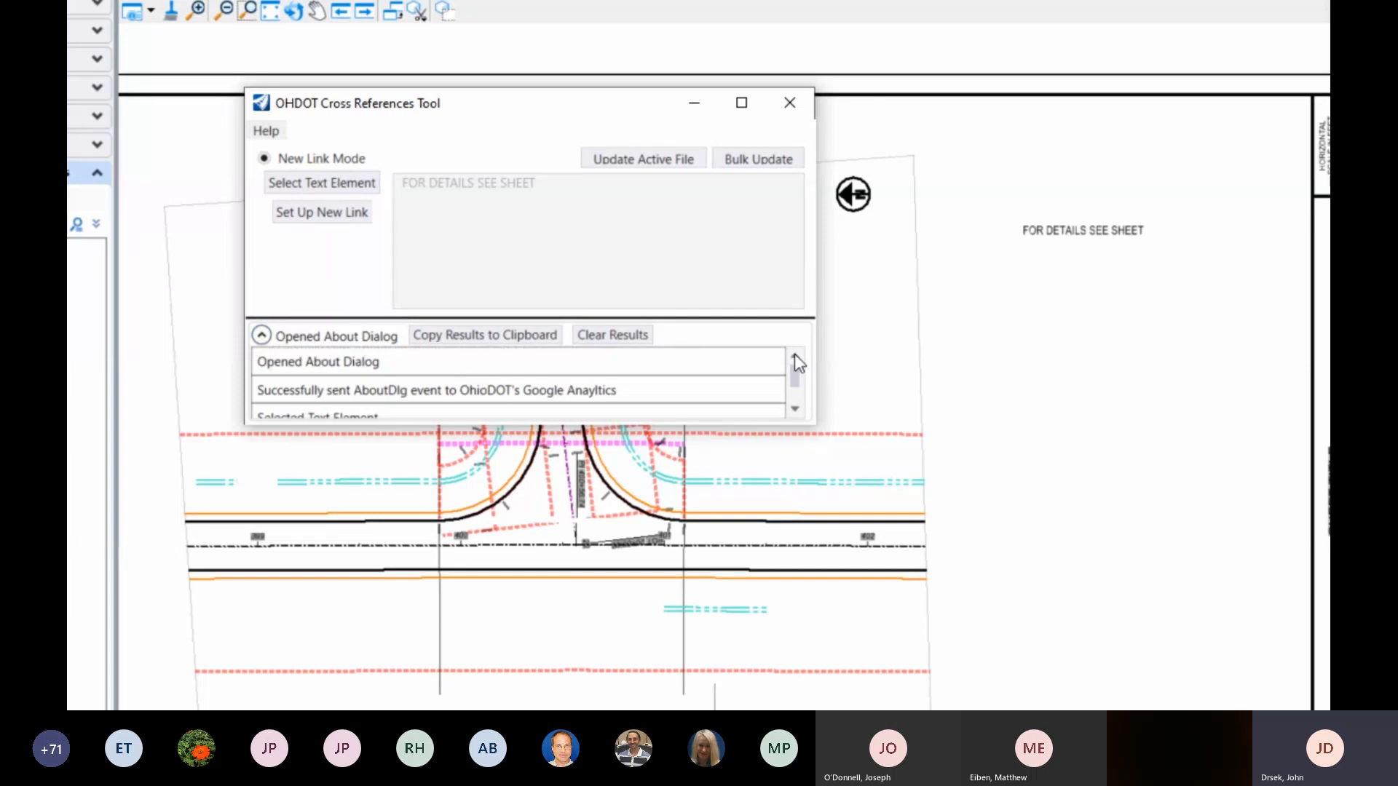
scroll(695, 403, down, 1)
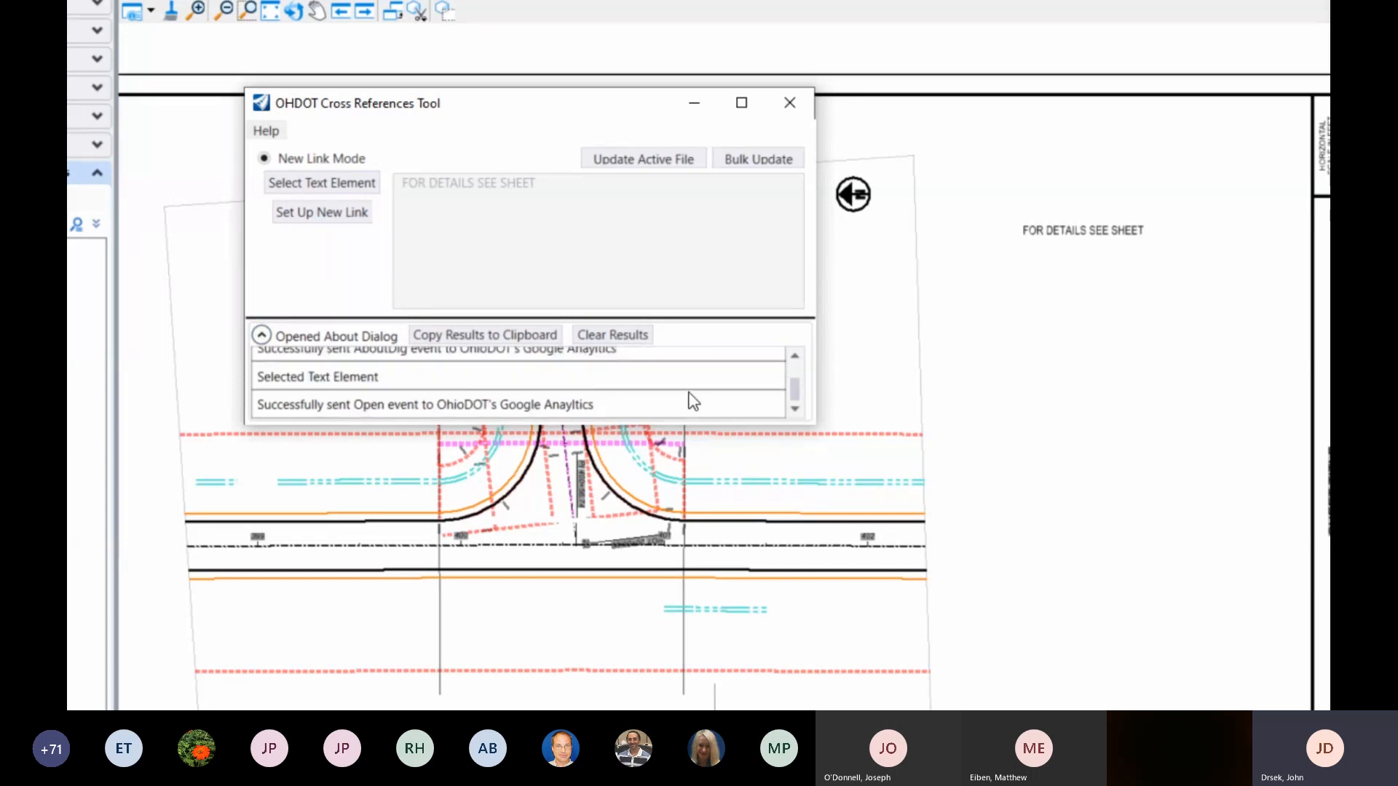
scroll(594, 412, up, 1)
scroll(653, 408, down, 1)
click(636, 336)
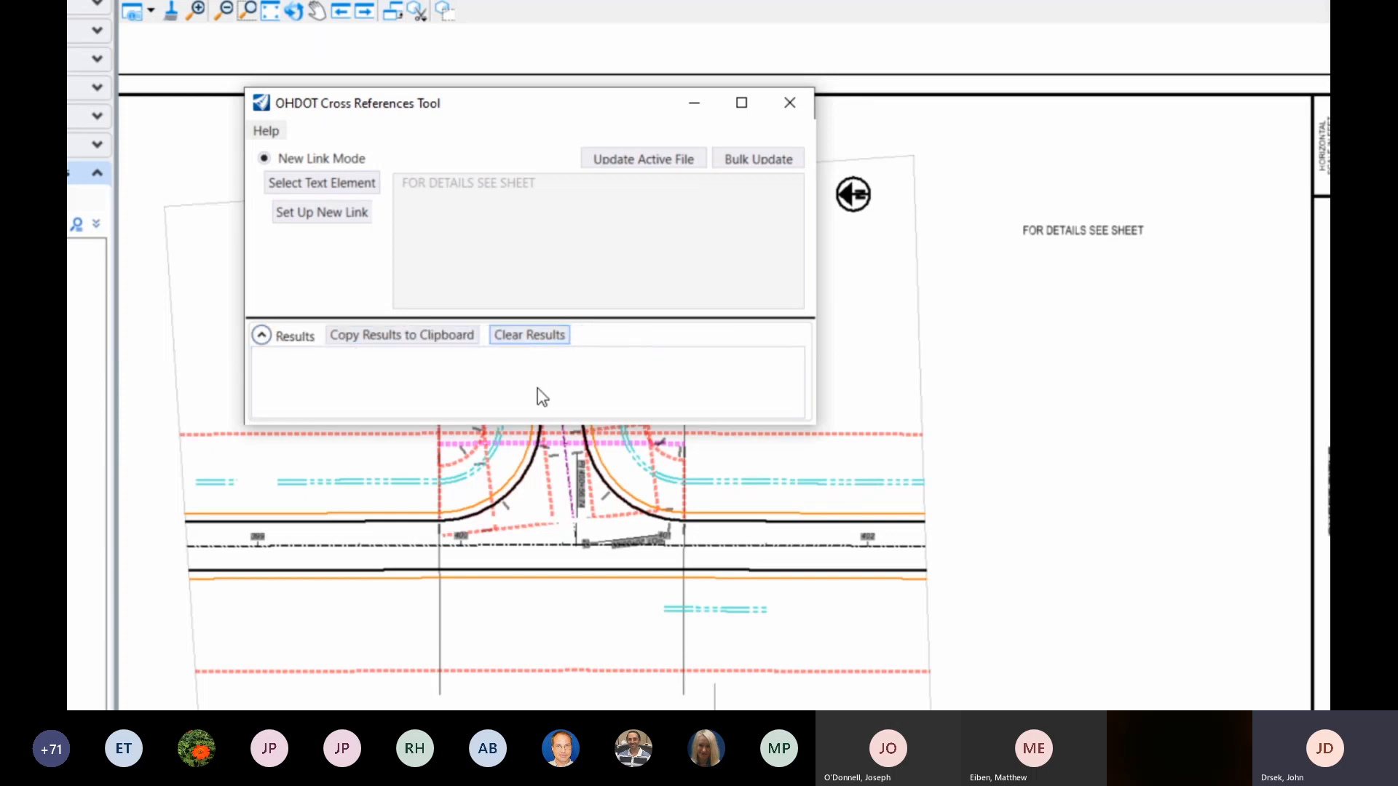
click(261, 335)
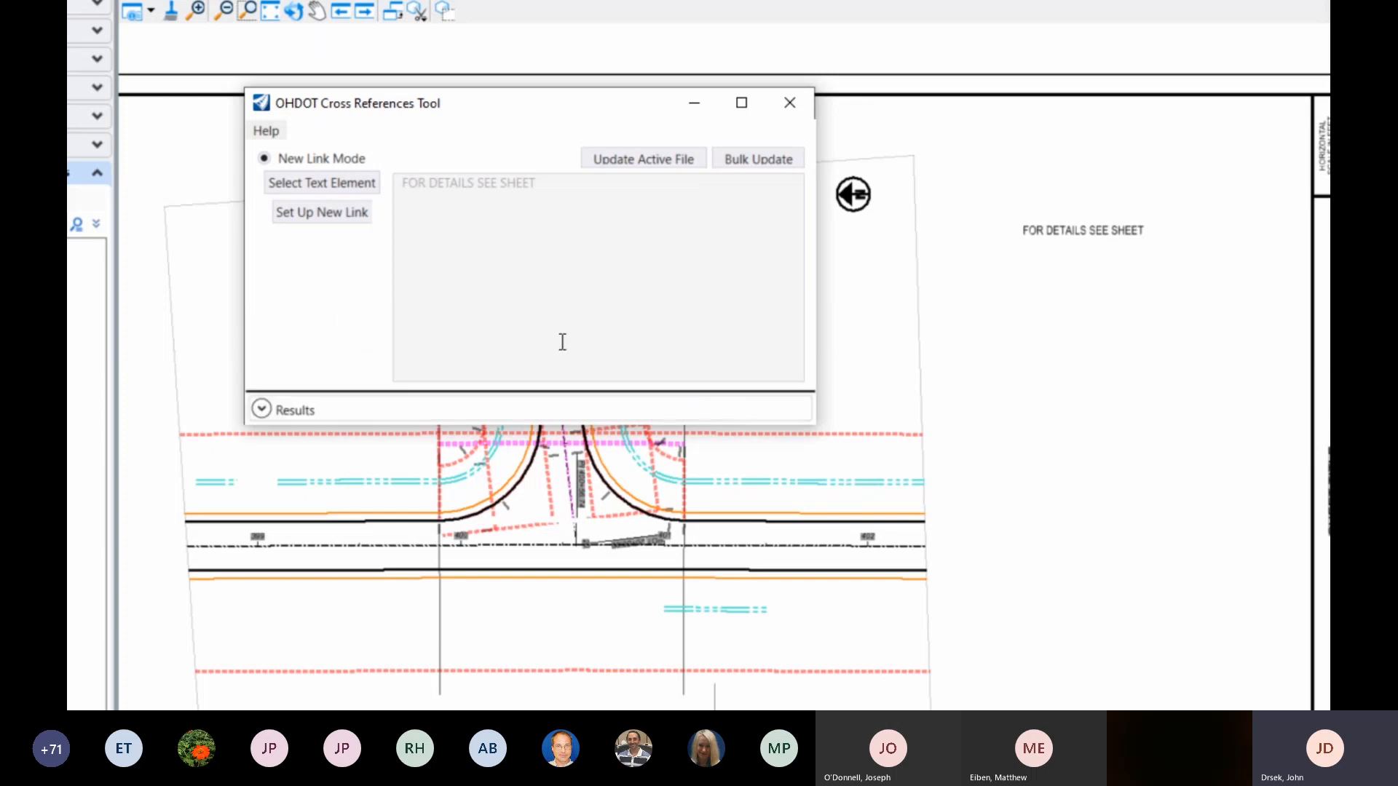
Step: Set up a new link for the selected note and open the DGN file selection, placing the dialogs within view
click(331, 215)
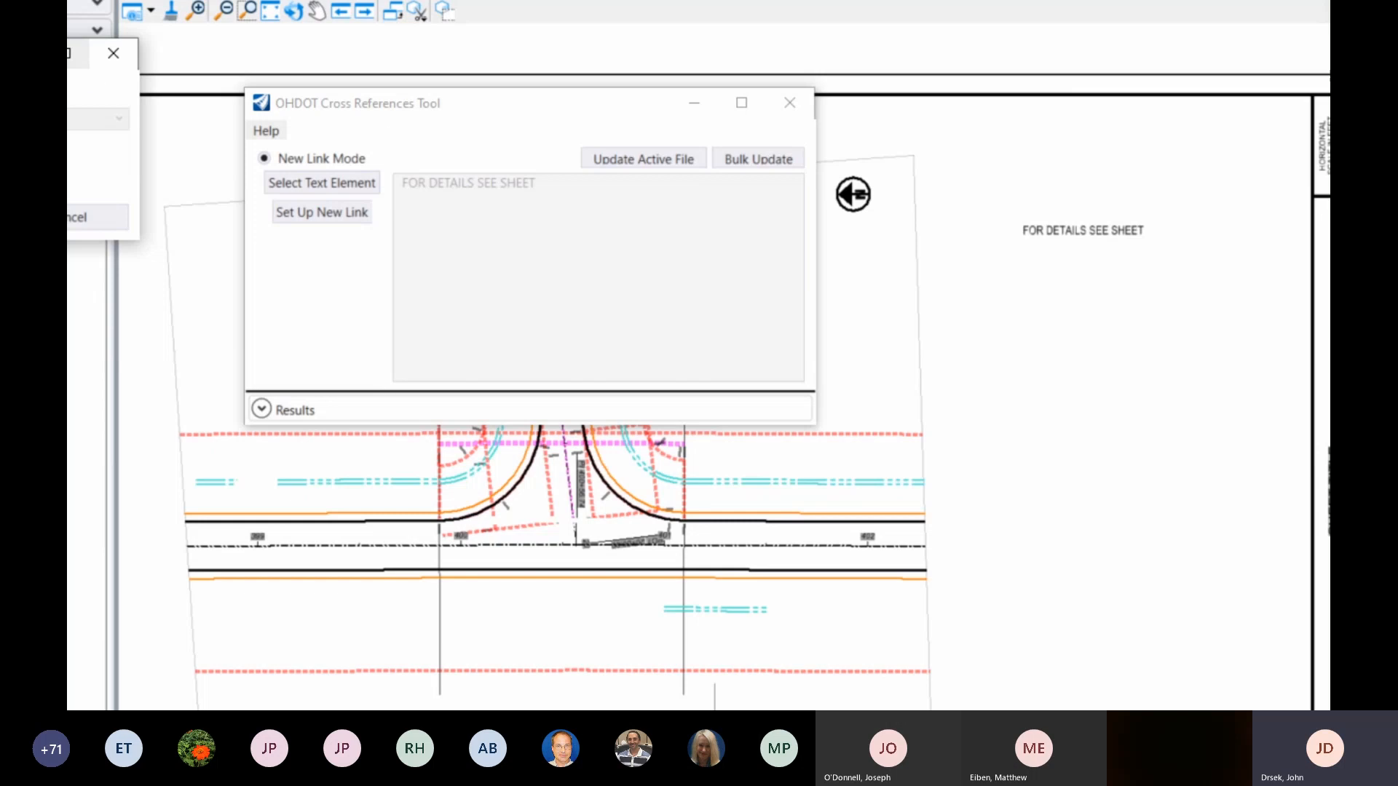
drag(406, 91, 605, 201)
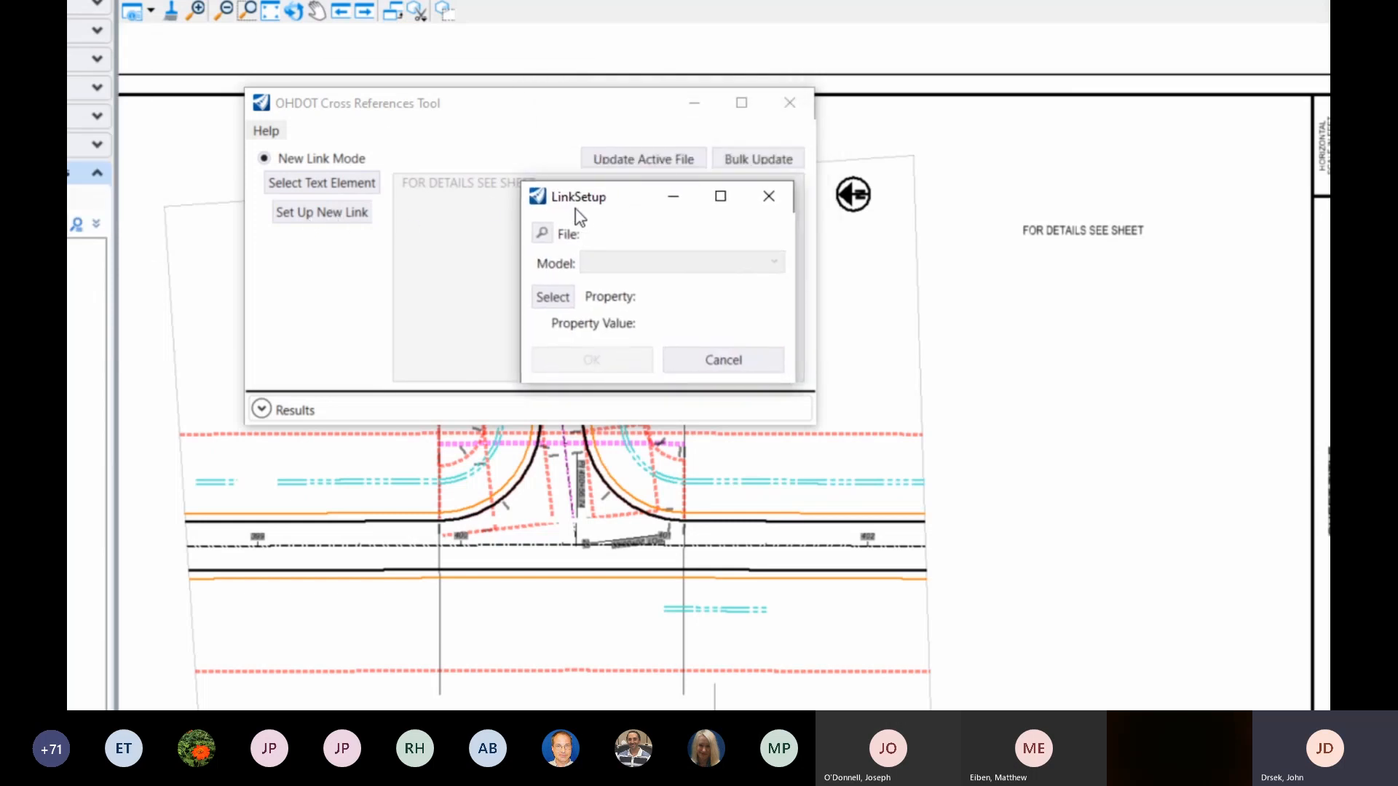
drag(577, 213, 563, 196)
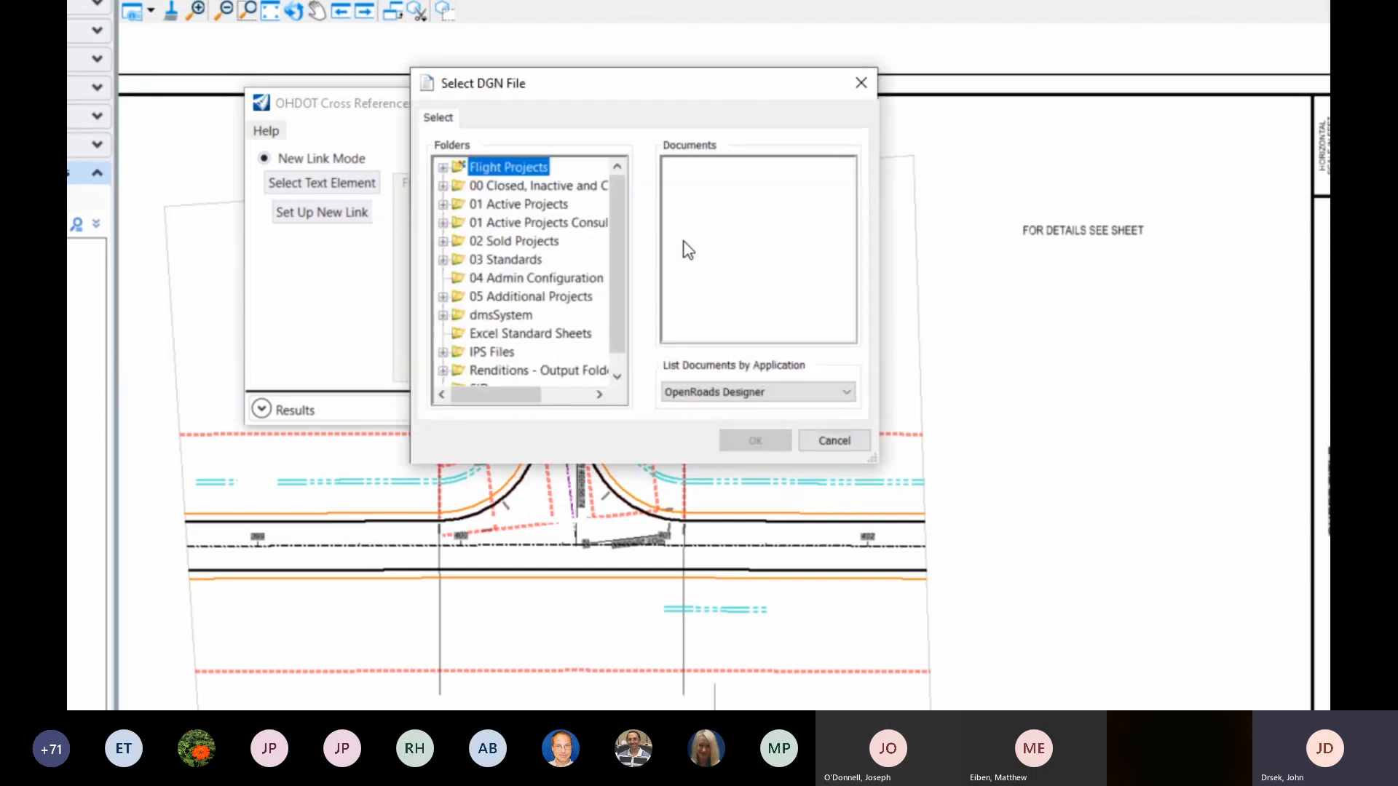
drag(601, 92, 677, 108)
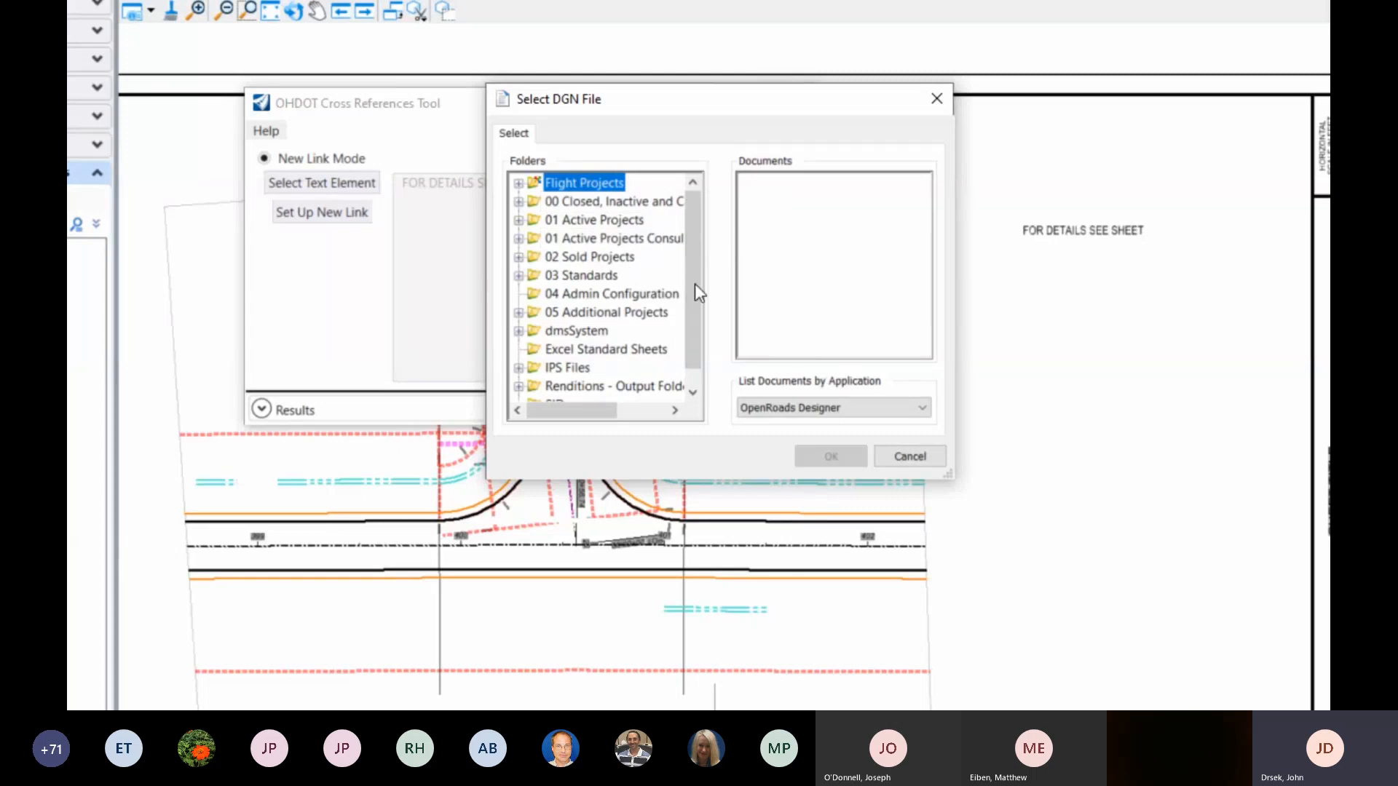
Step: Expand the folder tree through 01 Active Projects, District 05, _D05 and the CaddWebinars folders to project 123456
click(518, 220)
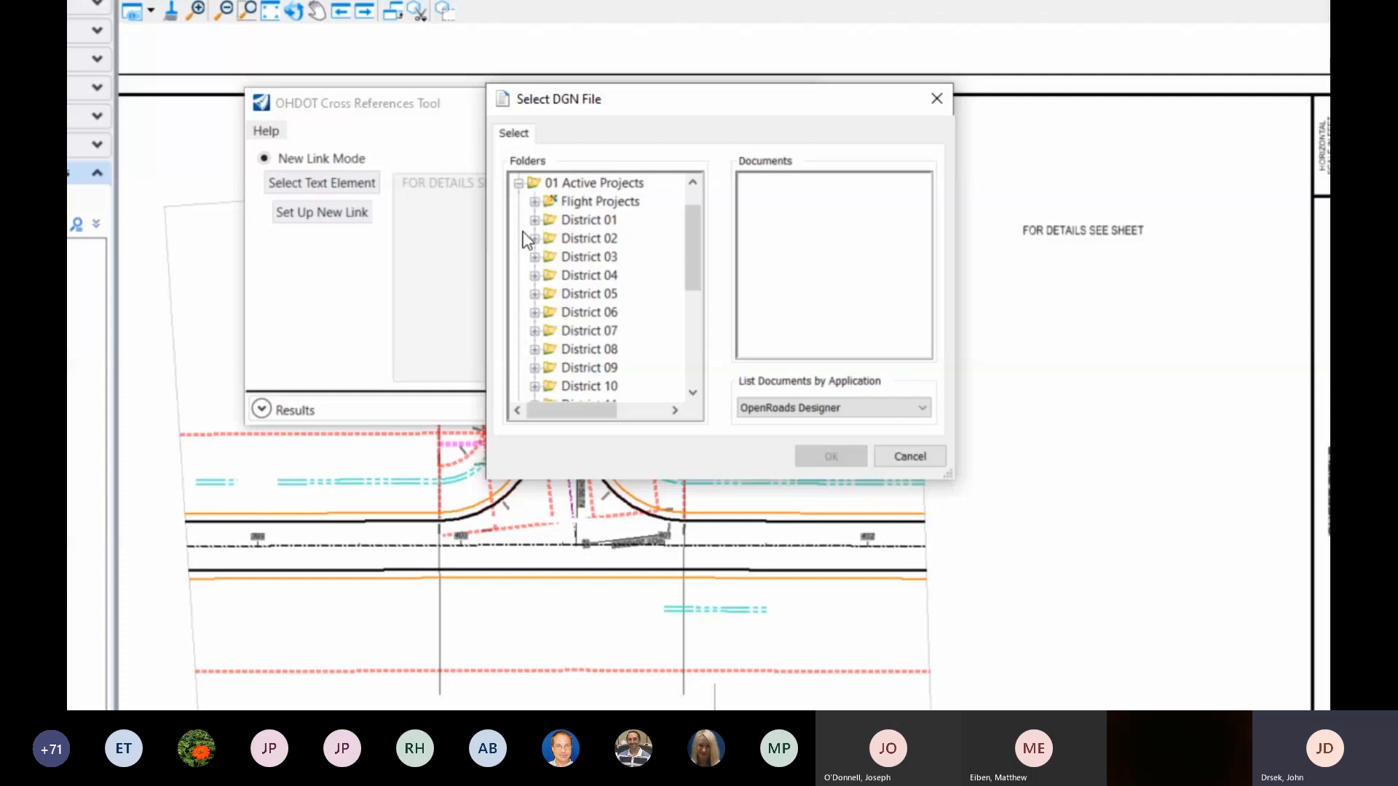
click(534, 295)
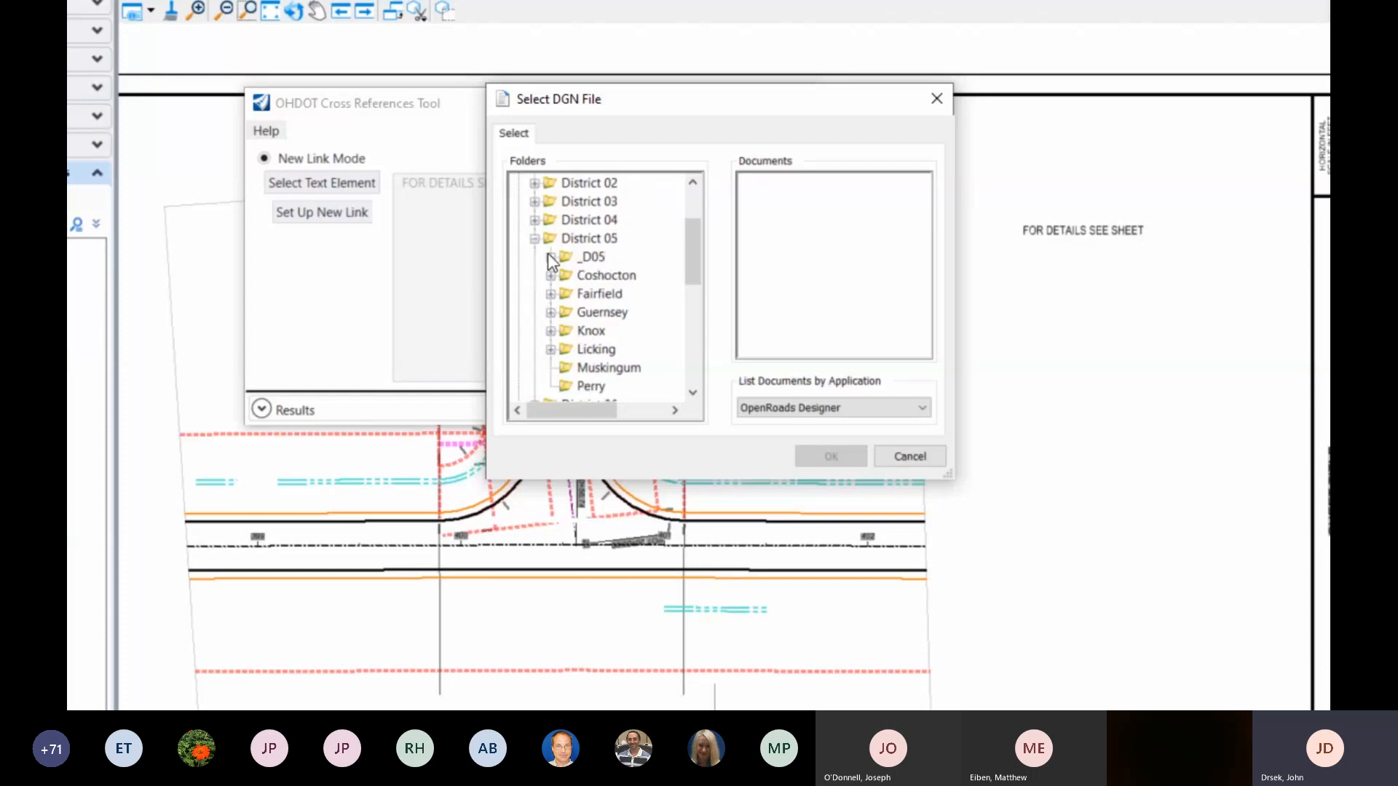
click(544, 255)
click(567, 220)
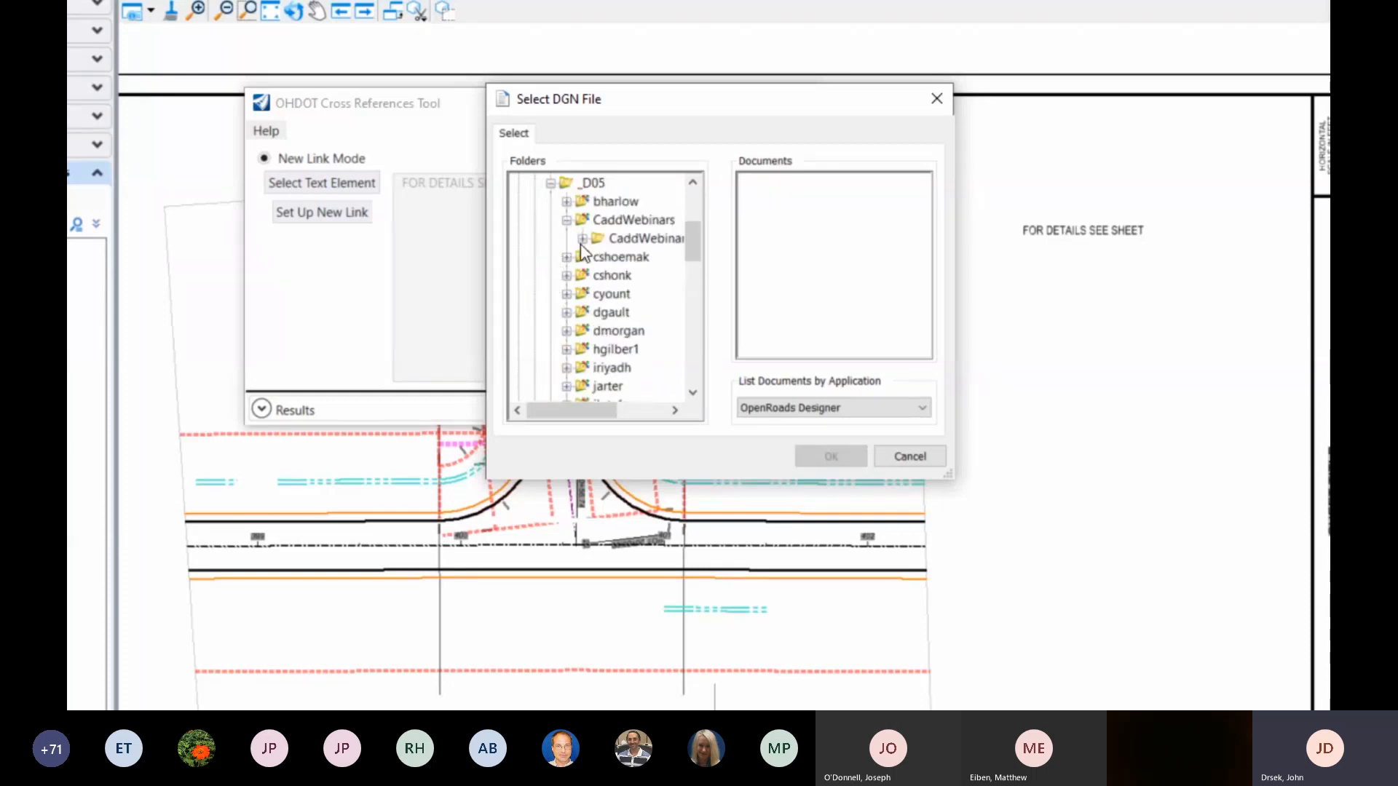
click(582, 239)
click(599, 257)
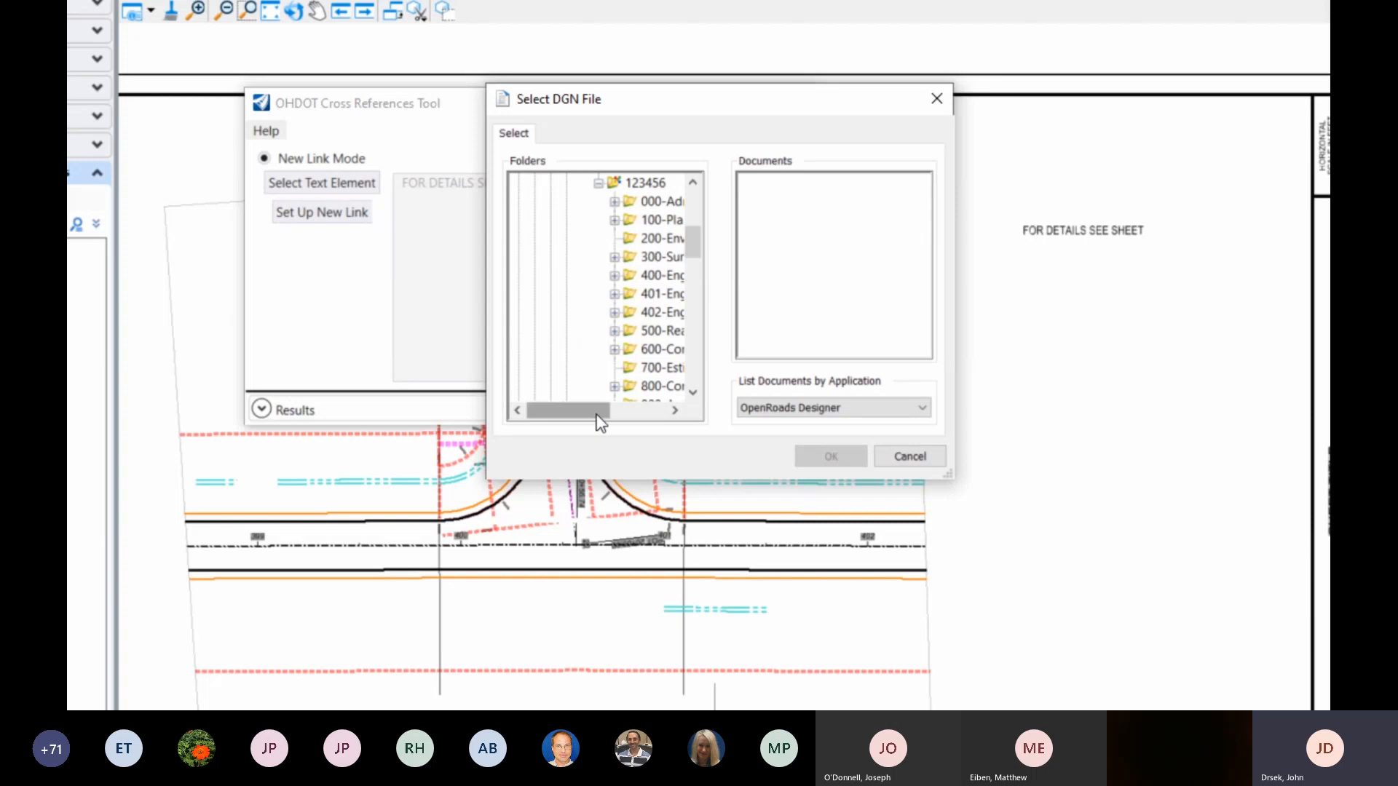
Step: Select the Roadway Sheets folder within the project's 402-Engineering folder
drag(597, 415, 630, 415)
click(545, 313)
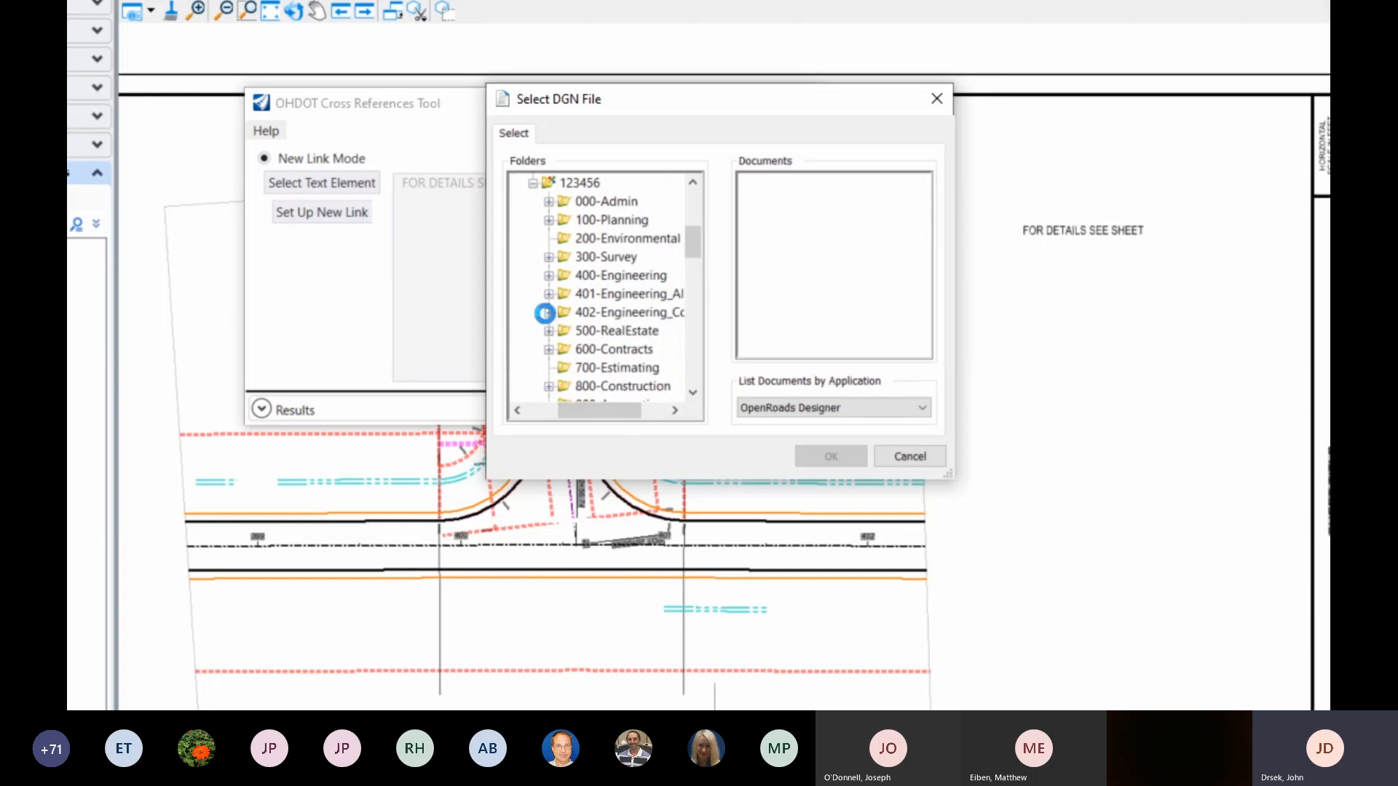
click(564, 294)
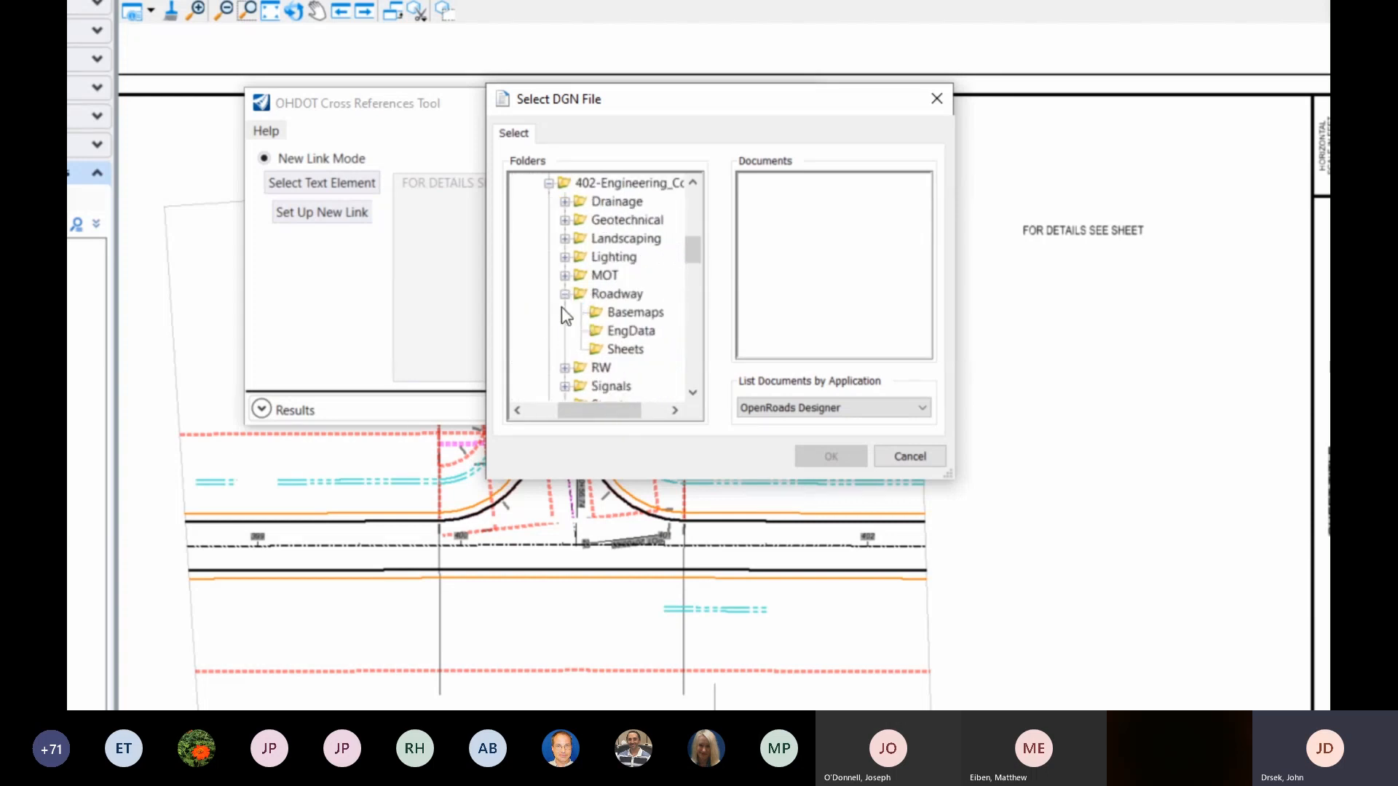
click(625, 351)
scroll(597, 335, down, 1)
drag(591, 415, 597, 414)
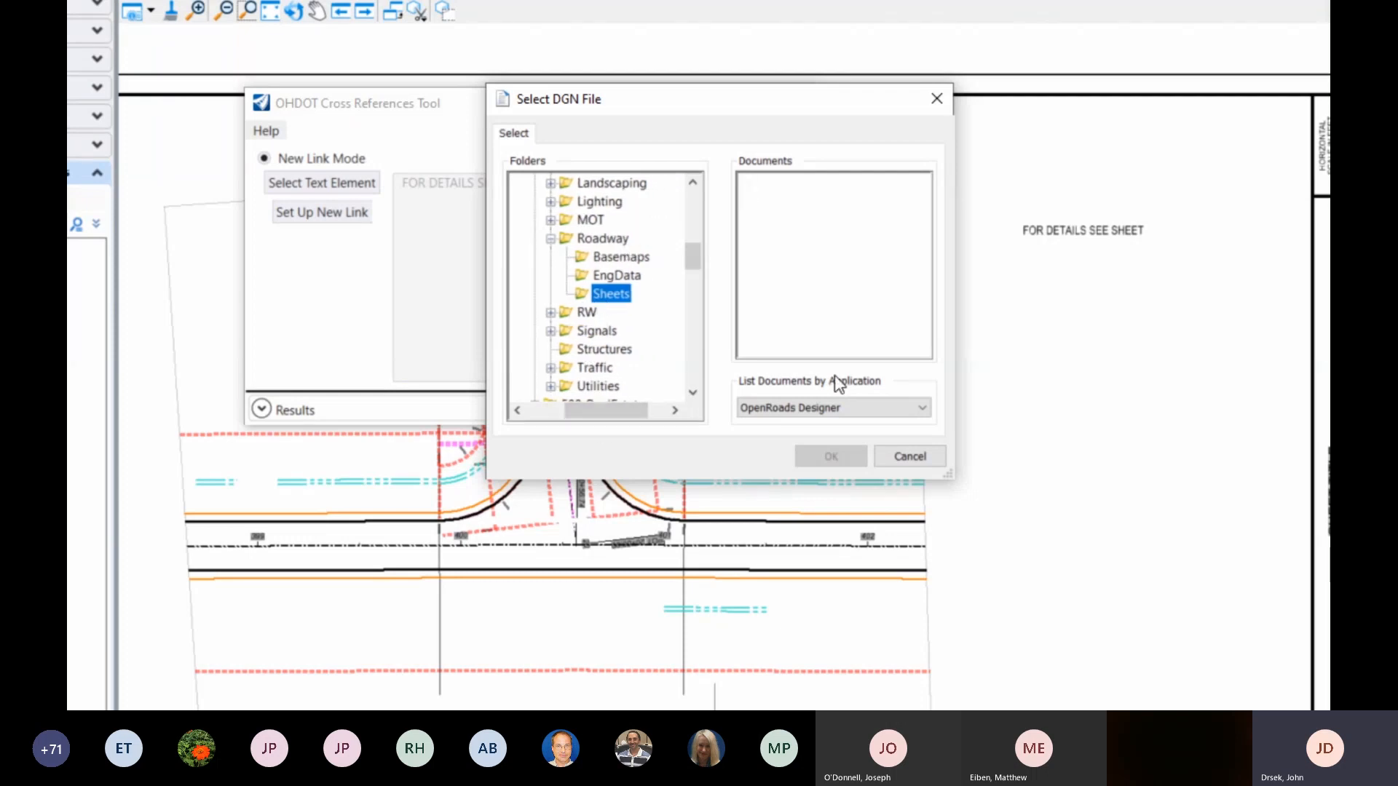
Step: Set the Sheets folder's document list to show files of the MicroStation application
click(908, 408)
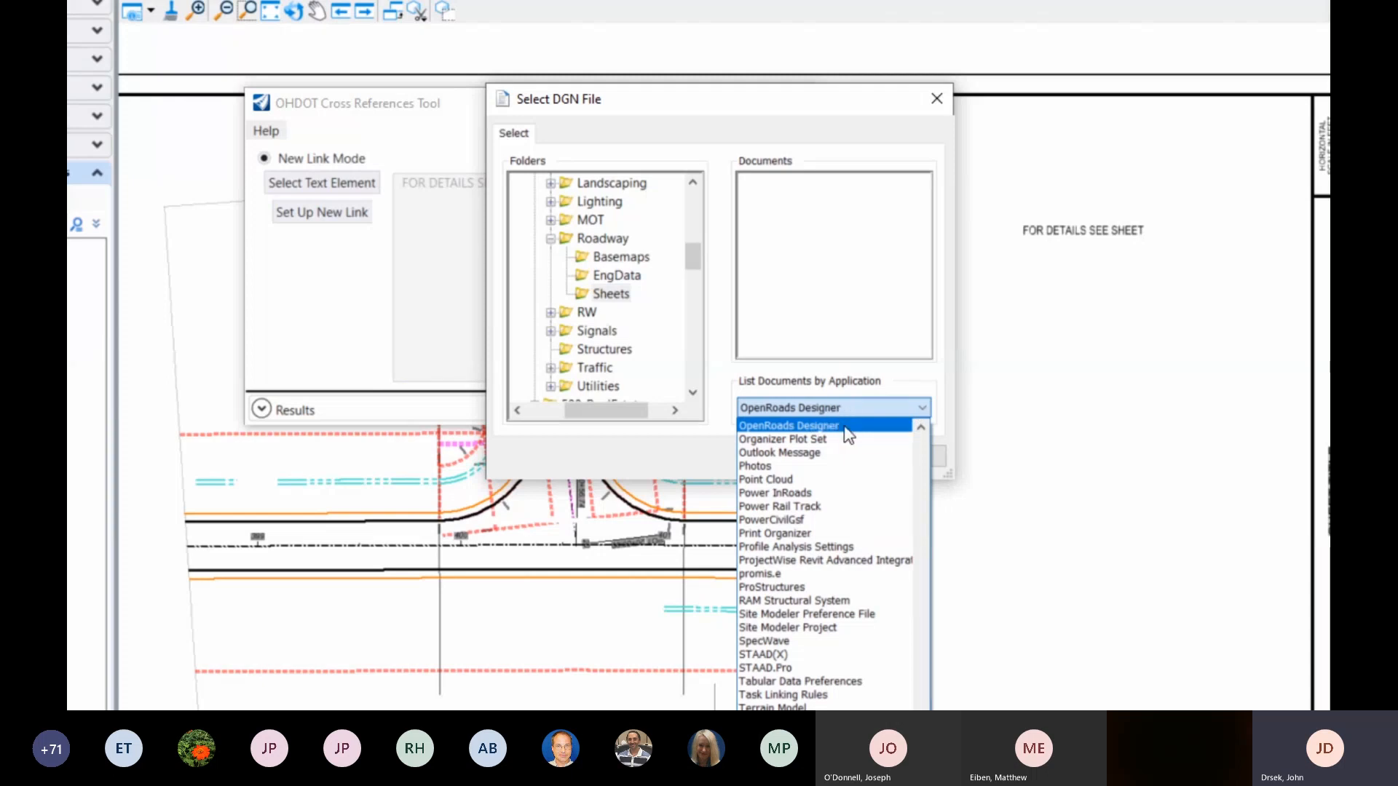
scroll(878, 518, up, 3)
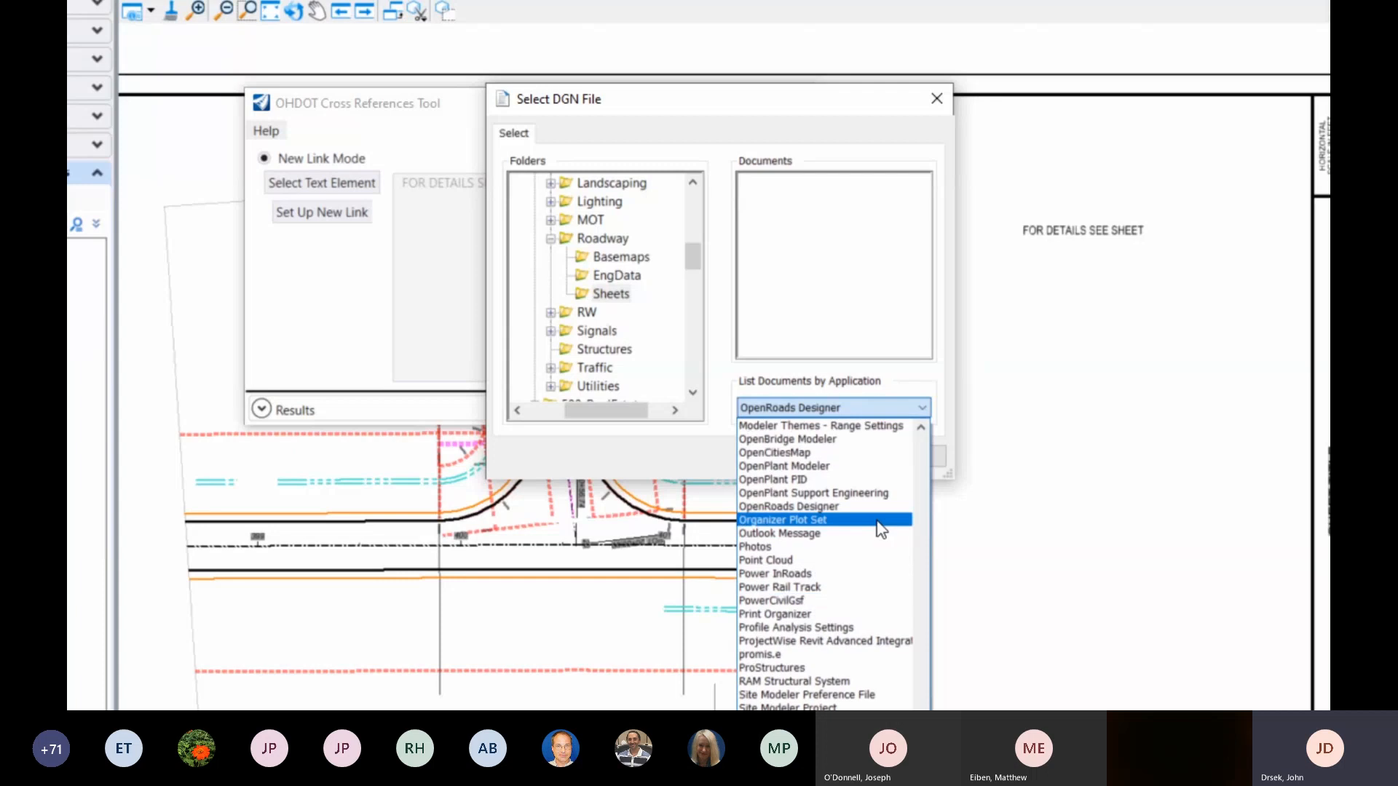
scroll(881, 539, up, 5)
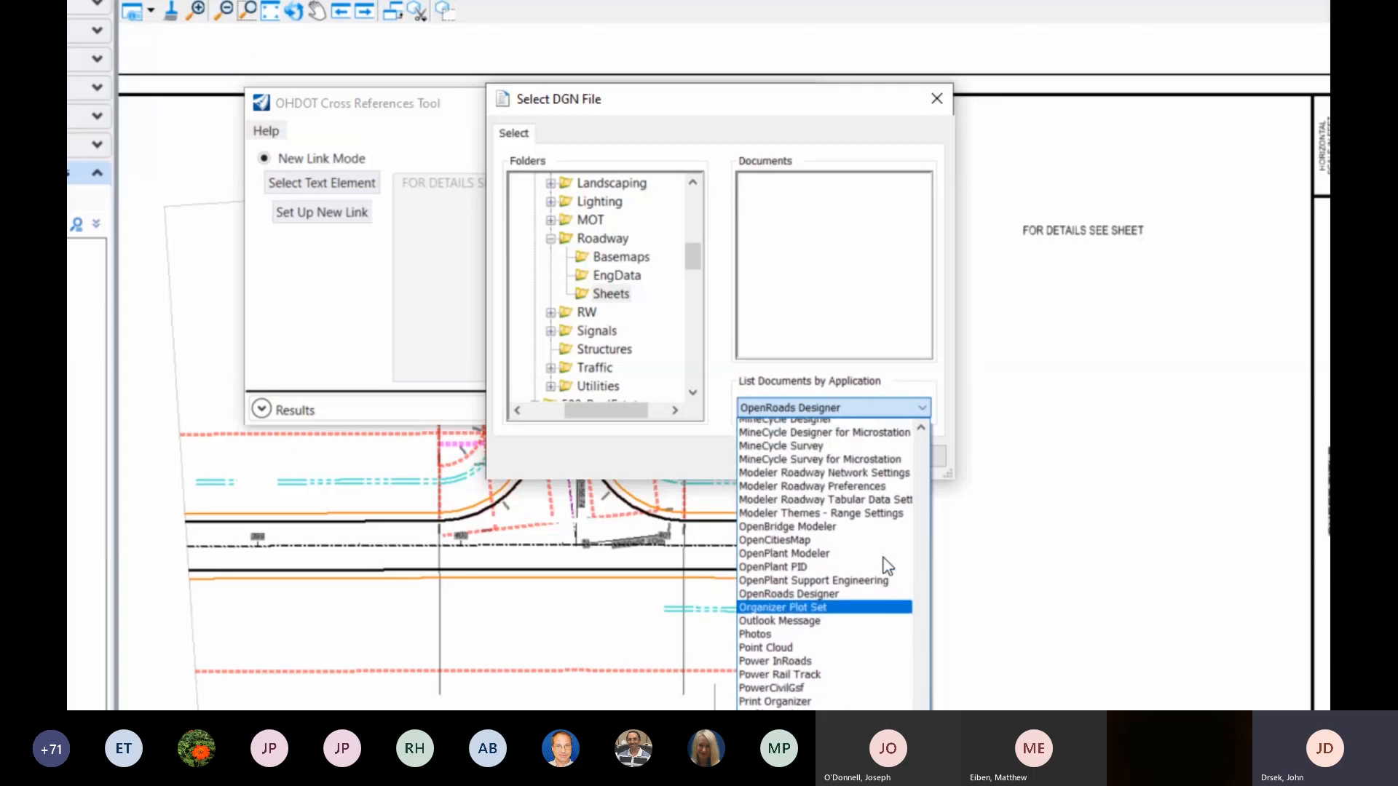
scroll(883, 569, up, 2)
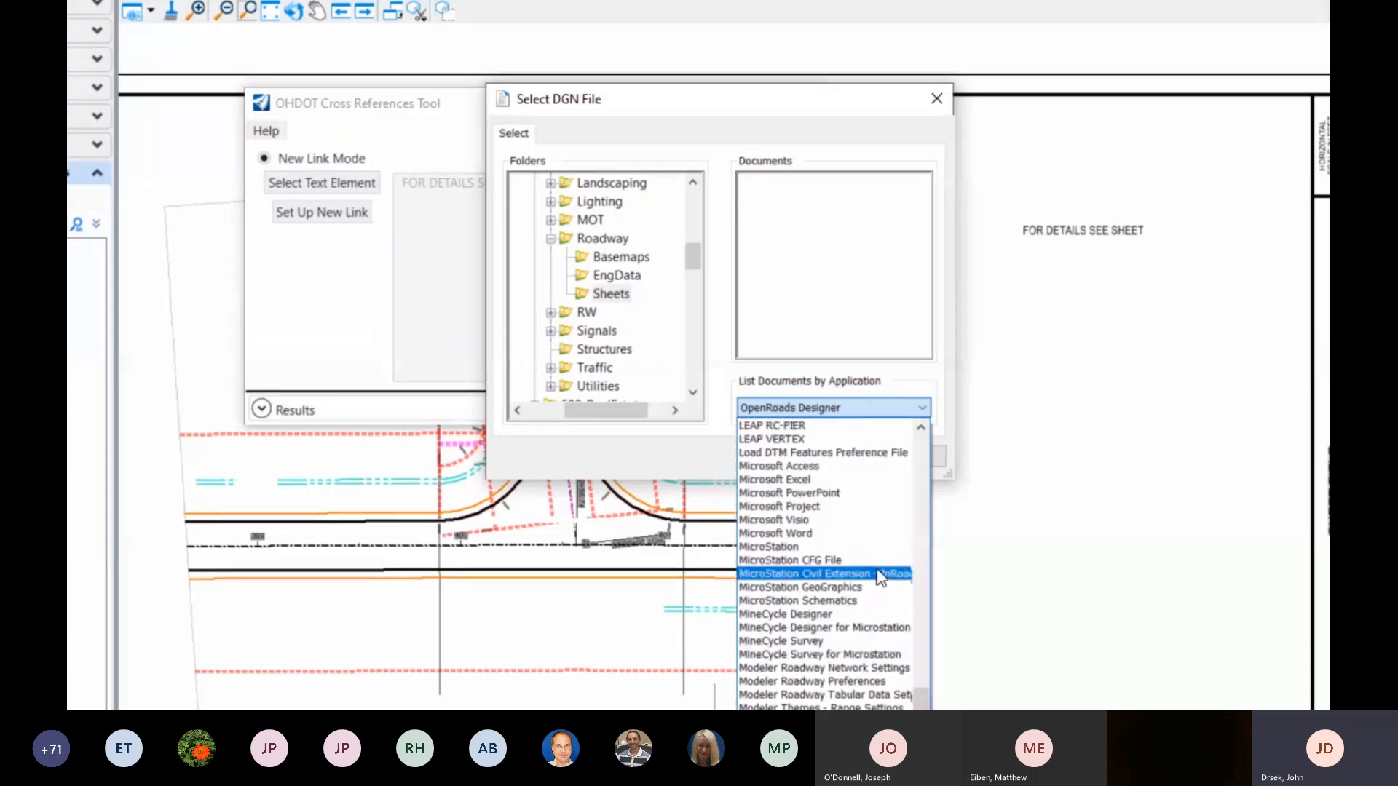
scroll(881, 578, up, 2)
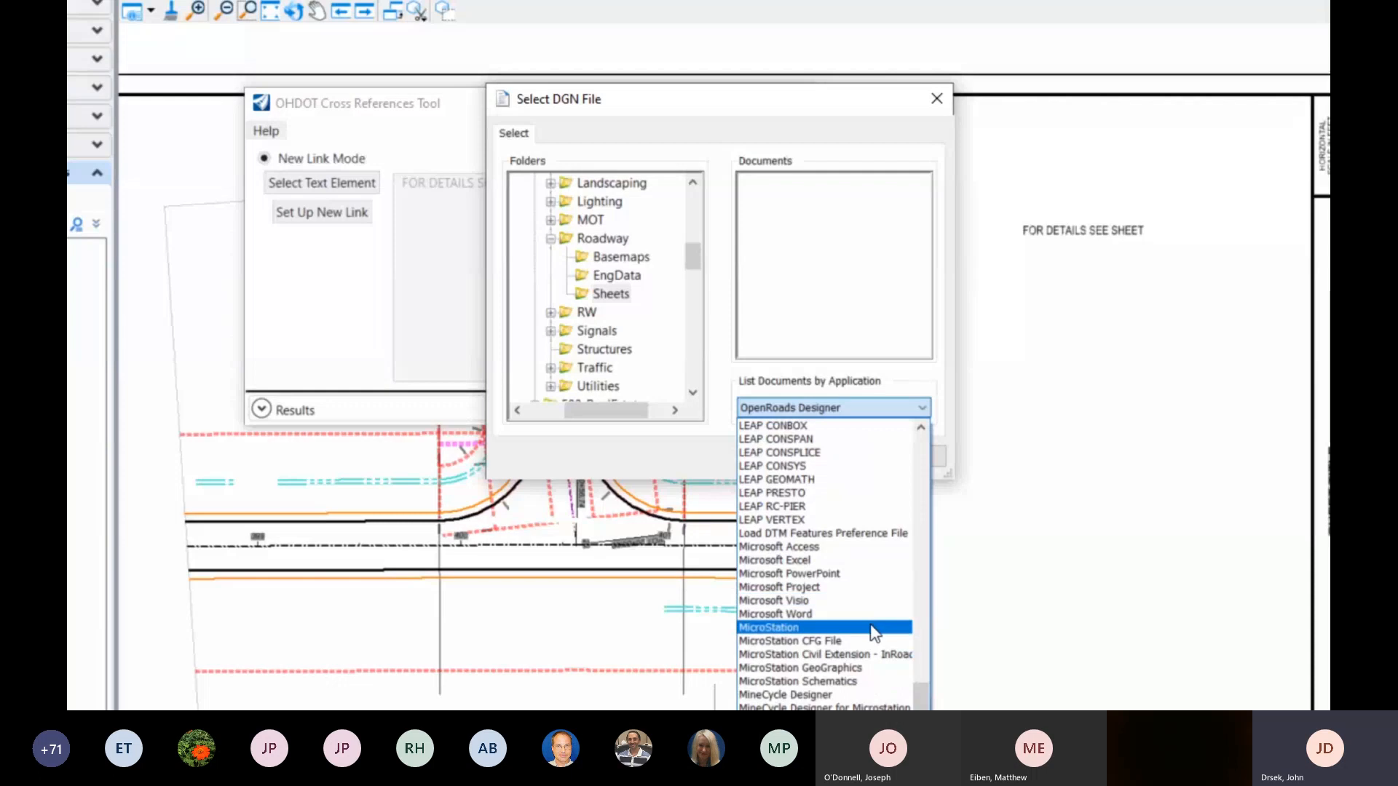
click(874, 629)
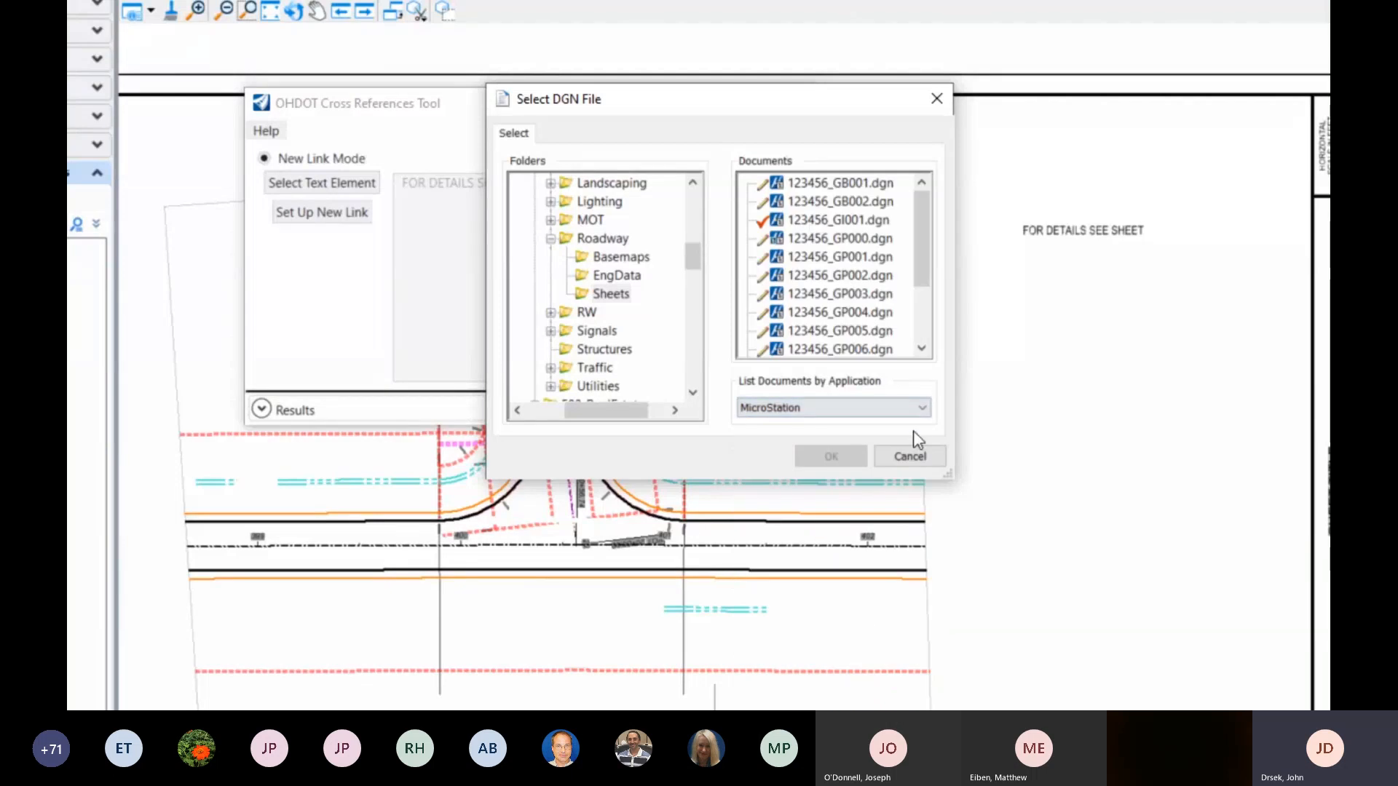
click(916, 411)
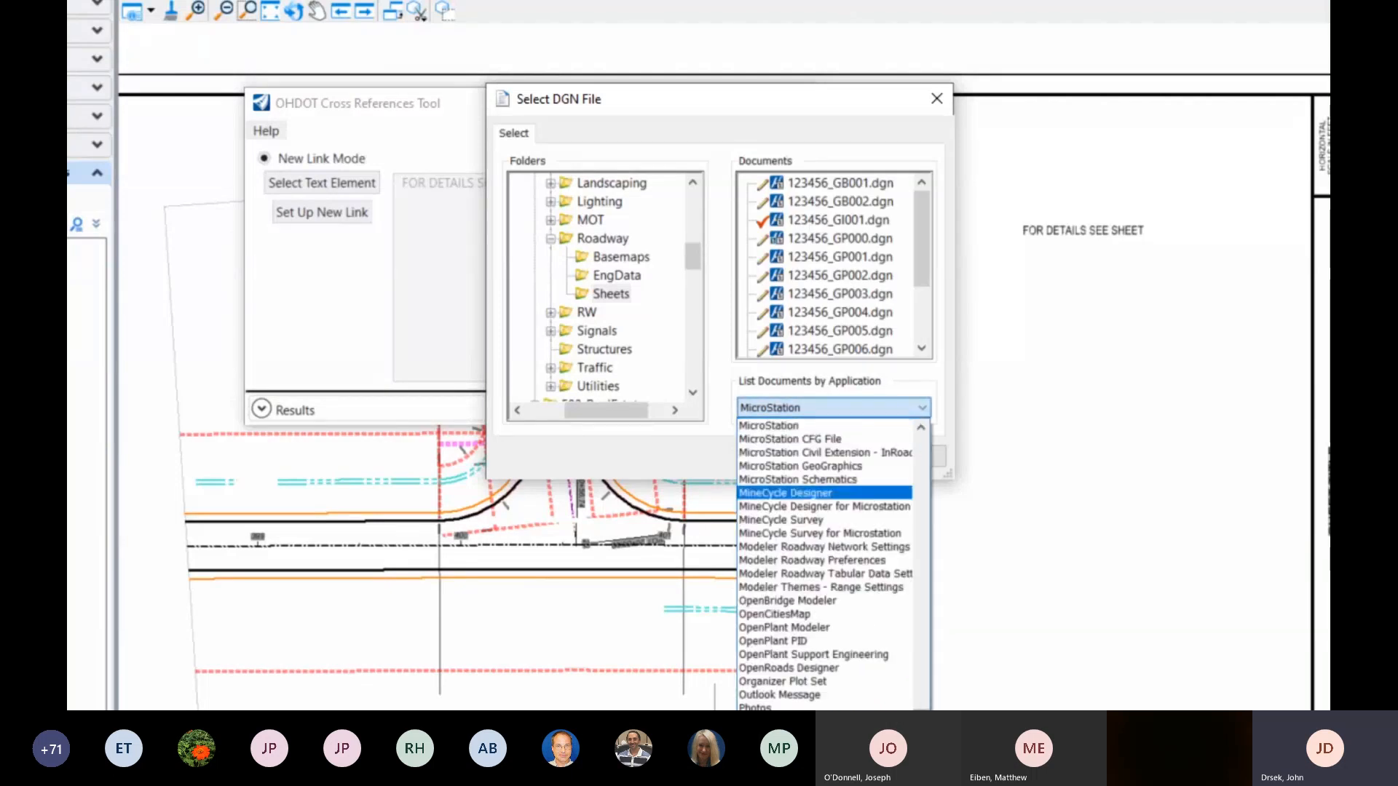
drag(919, 719, 909, 431)
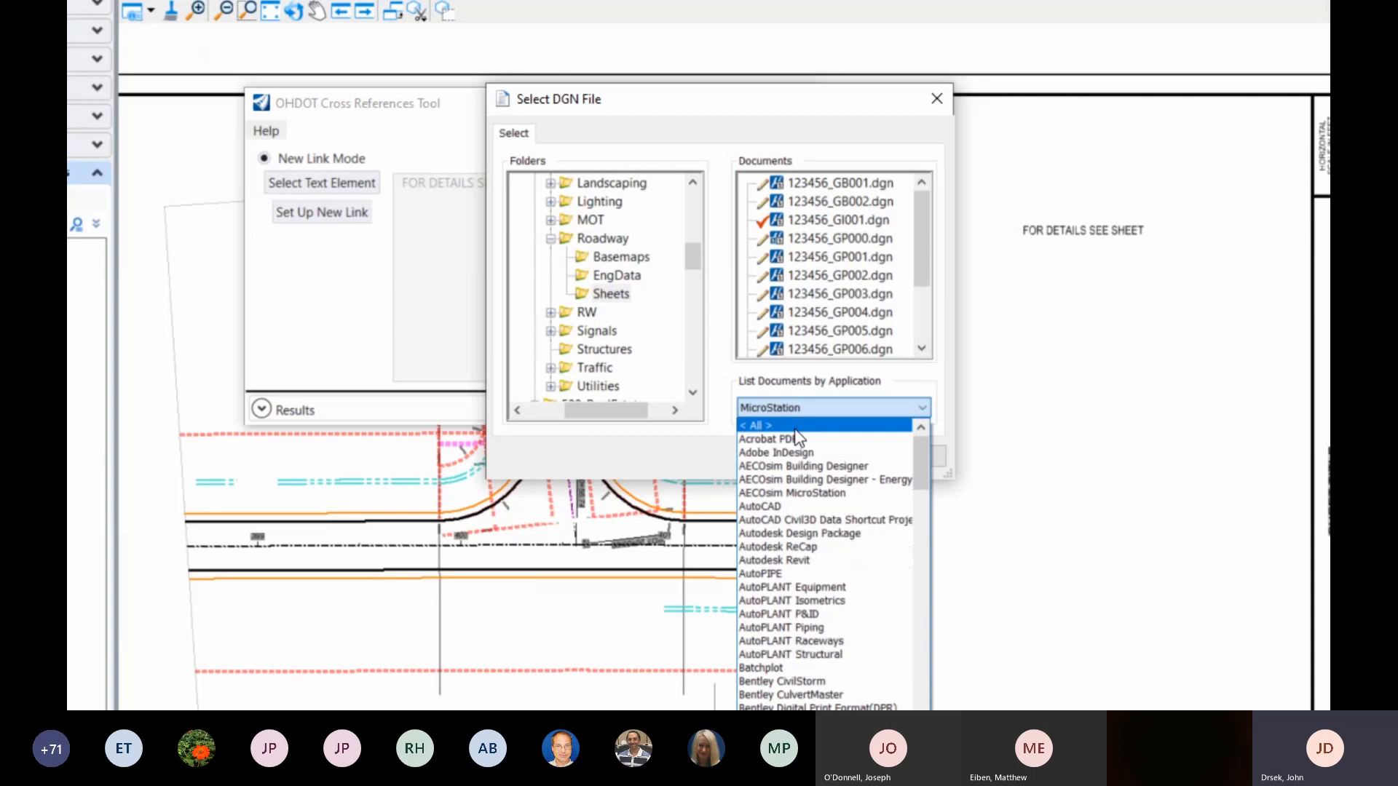
click(920, 408)
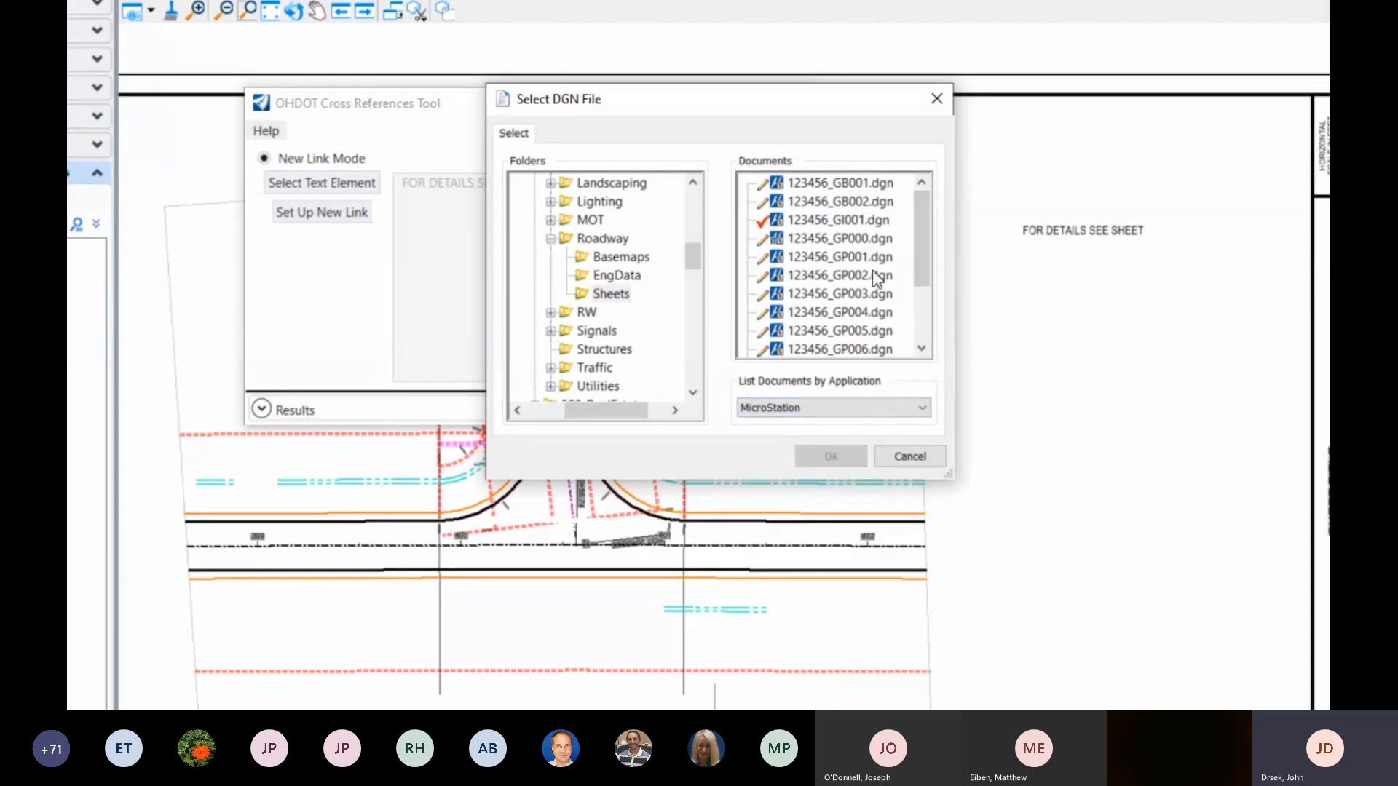
Step: Choose 123456_GP003.dgn as the link's source file and 123456_GP3 as its model
click(856, 295)
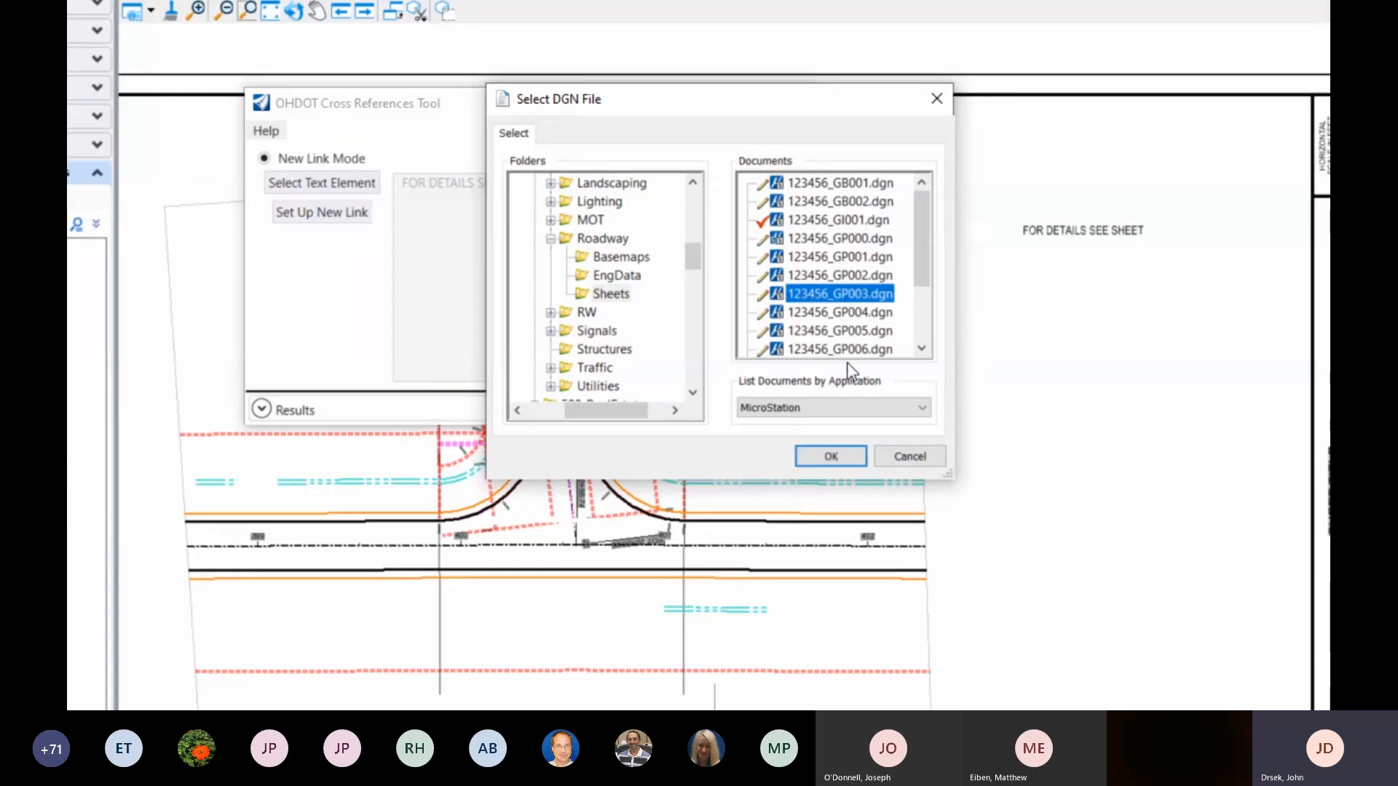
click(831, 457)
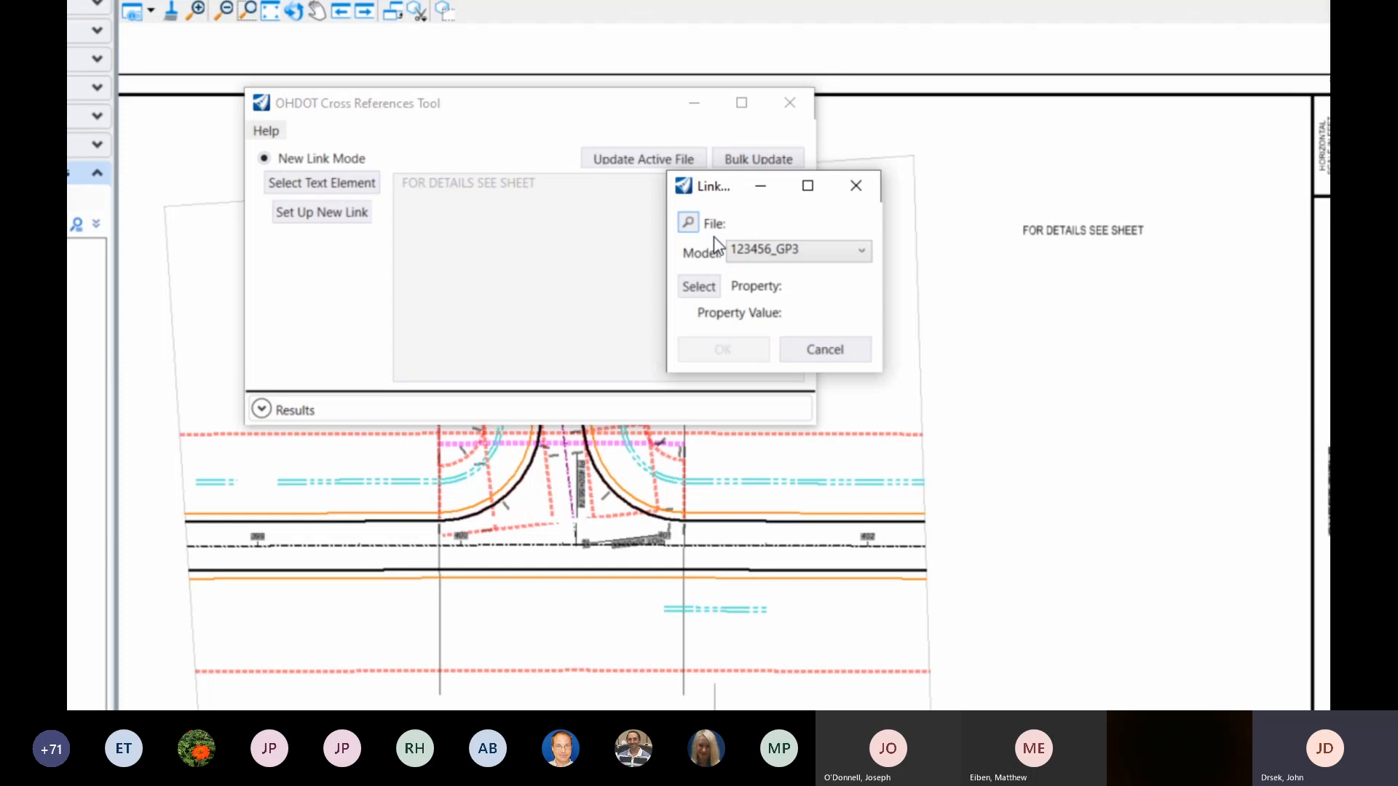
drag(712, 187, 725, 164)
click(772, 227)
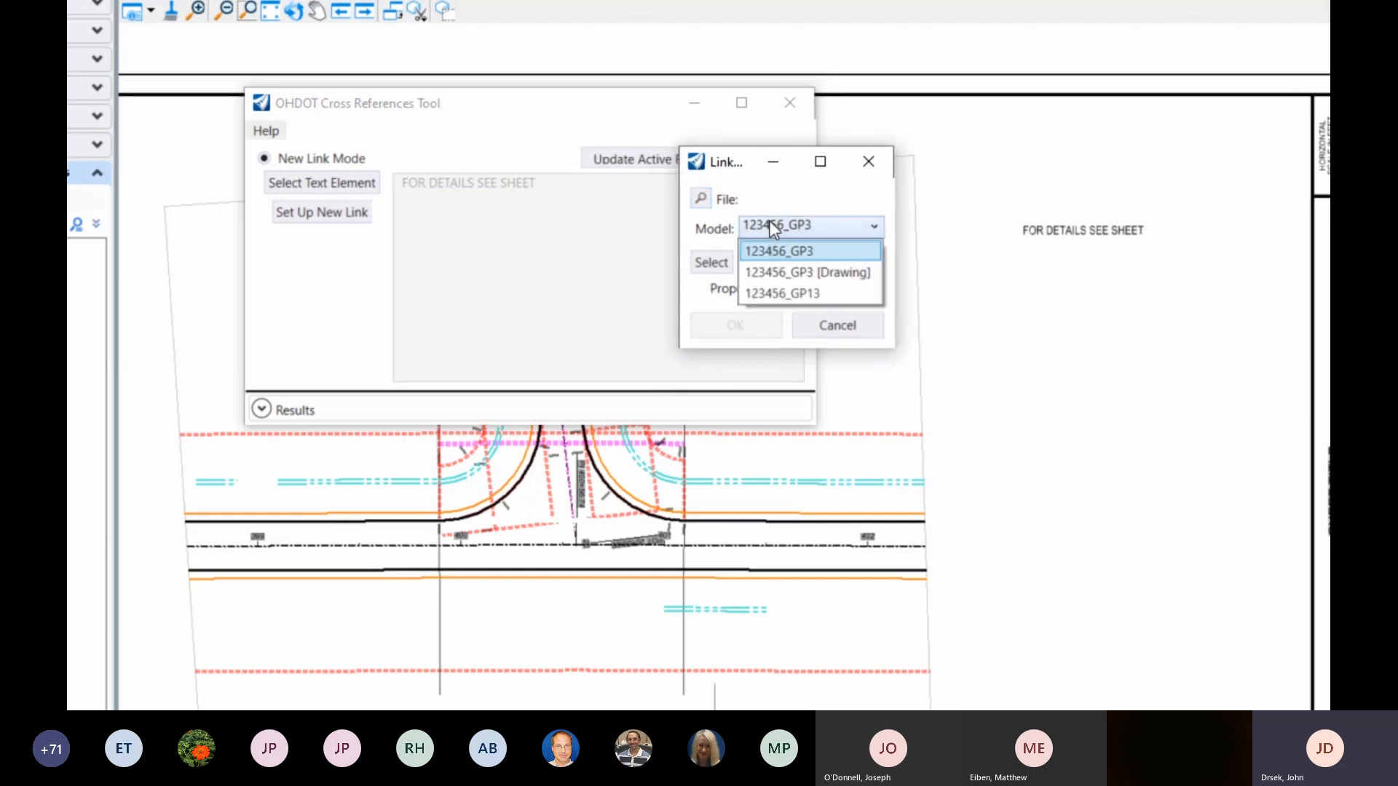
click(843, 257)
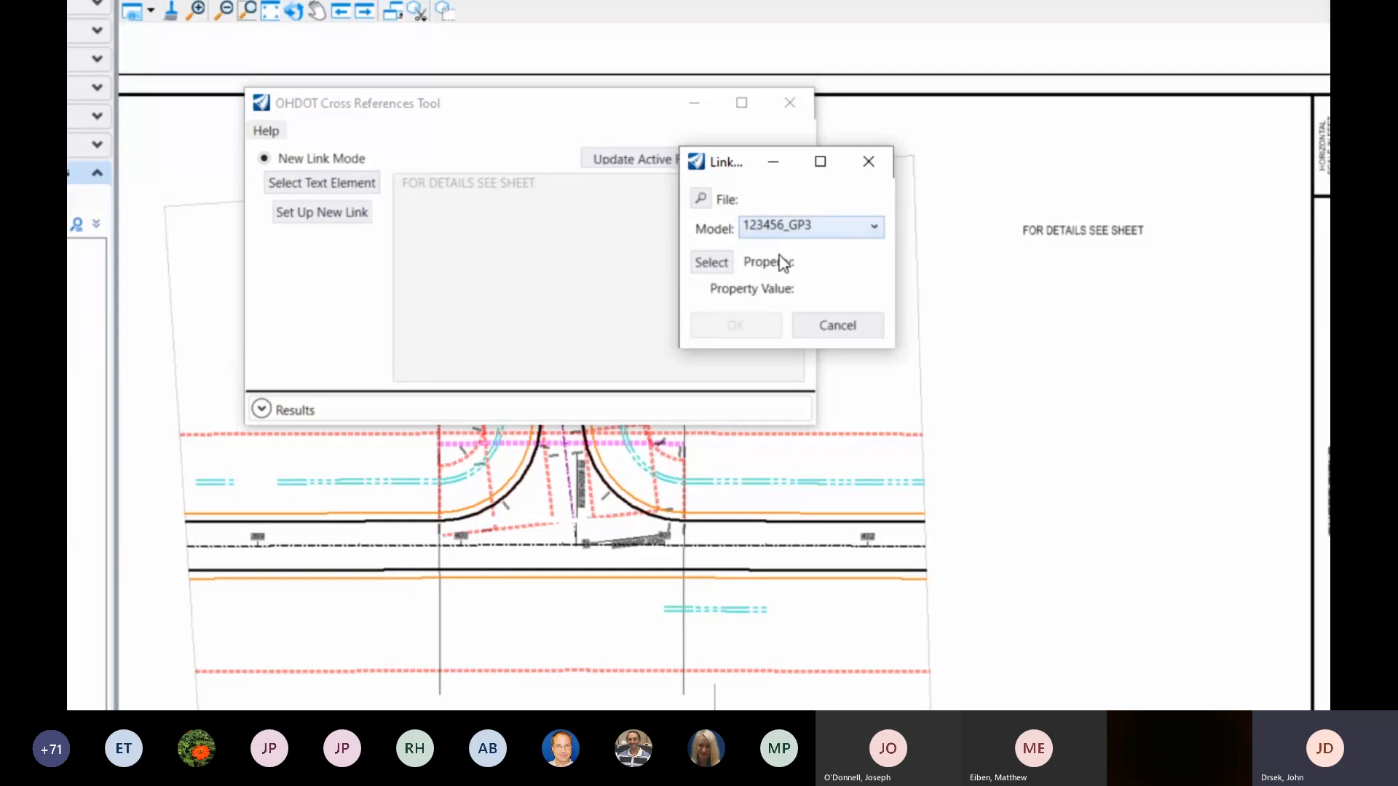
Step: Open the link's property selection, expand OHDOTSHEETS_2N and keep Element ID: 1367 as the instance, placing the dialog clear of the others
click(712, 264)
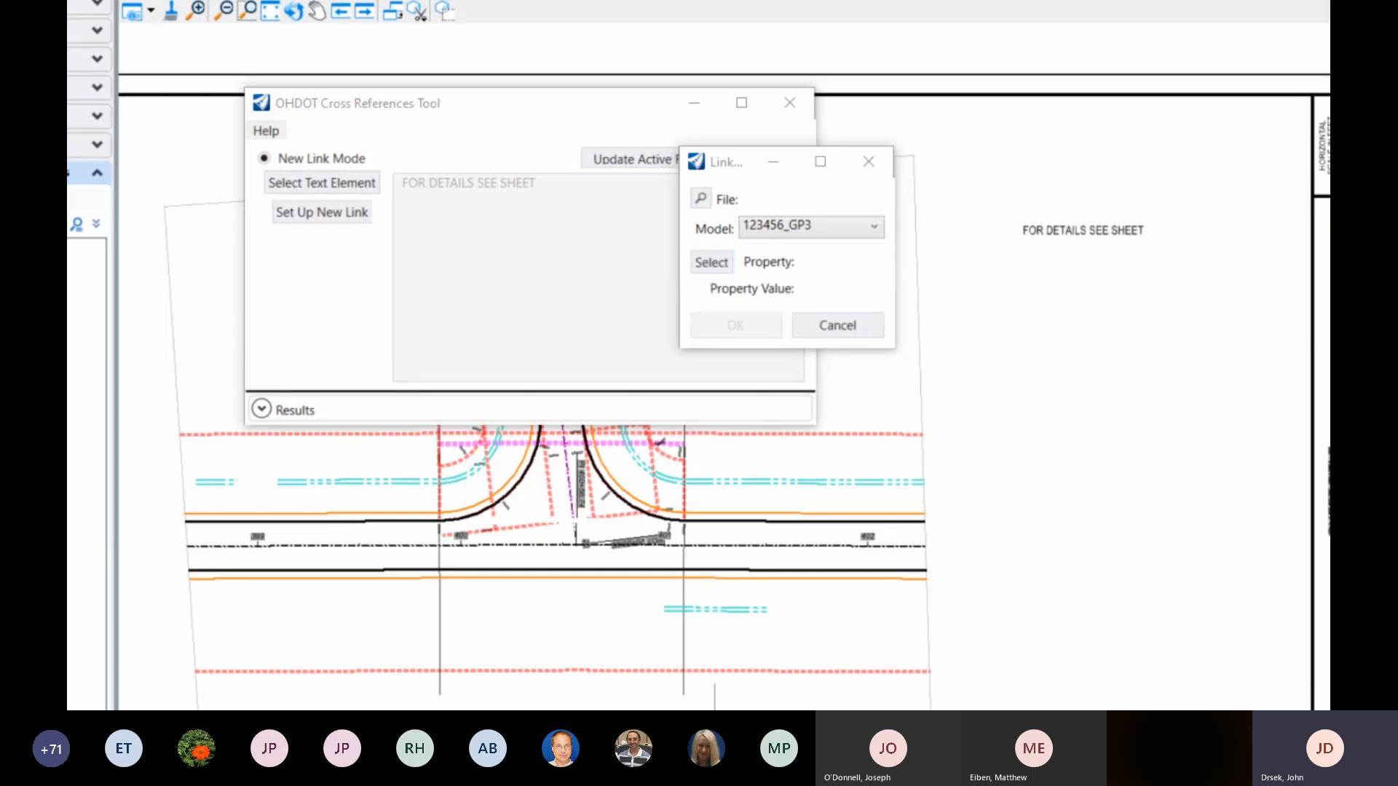
drag(624, 45, 690, 106)
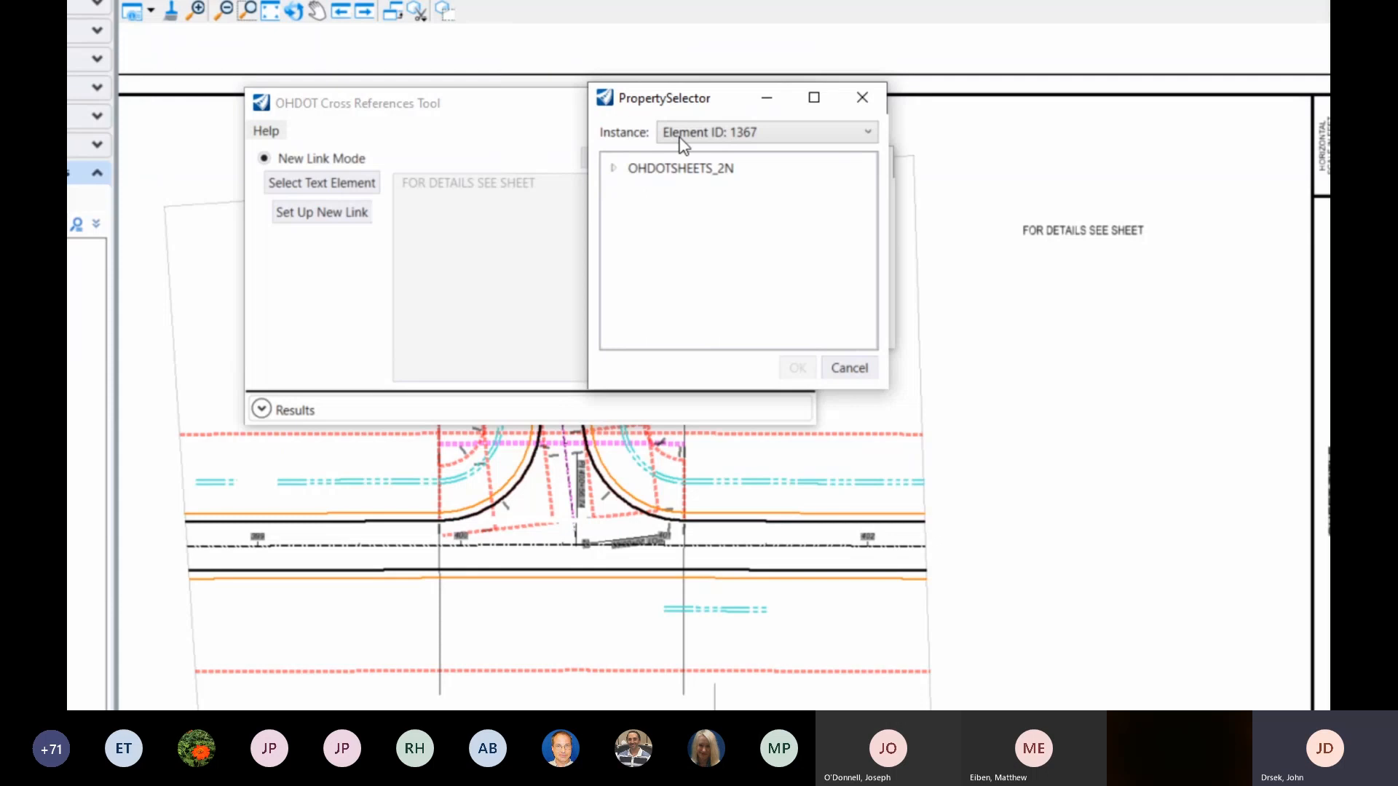
drag(641, 99, 615, 97)
click(588, 166)
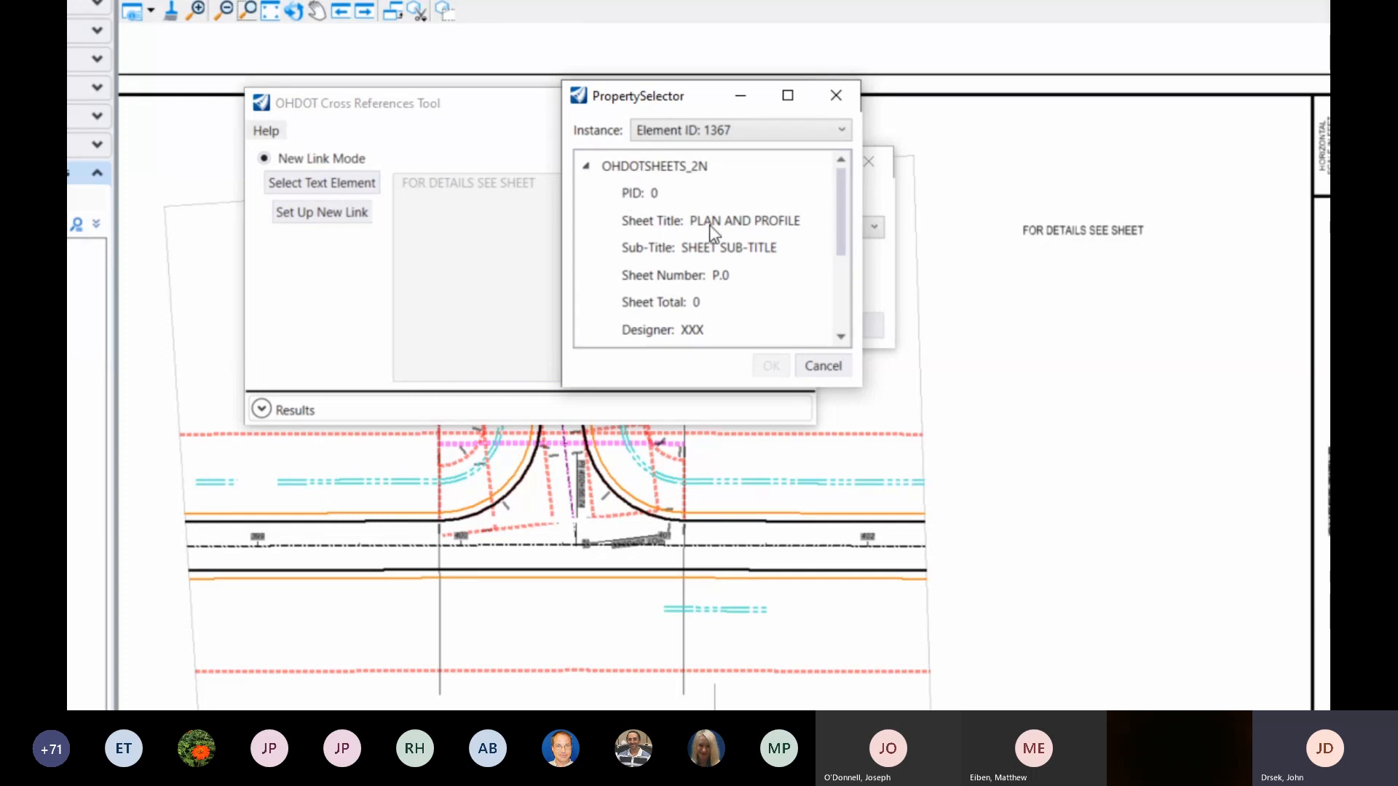
click(663, 129)
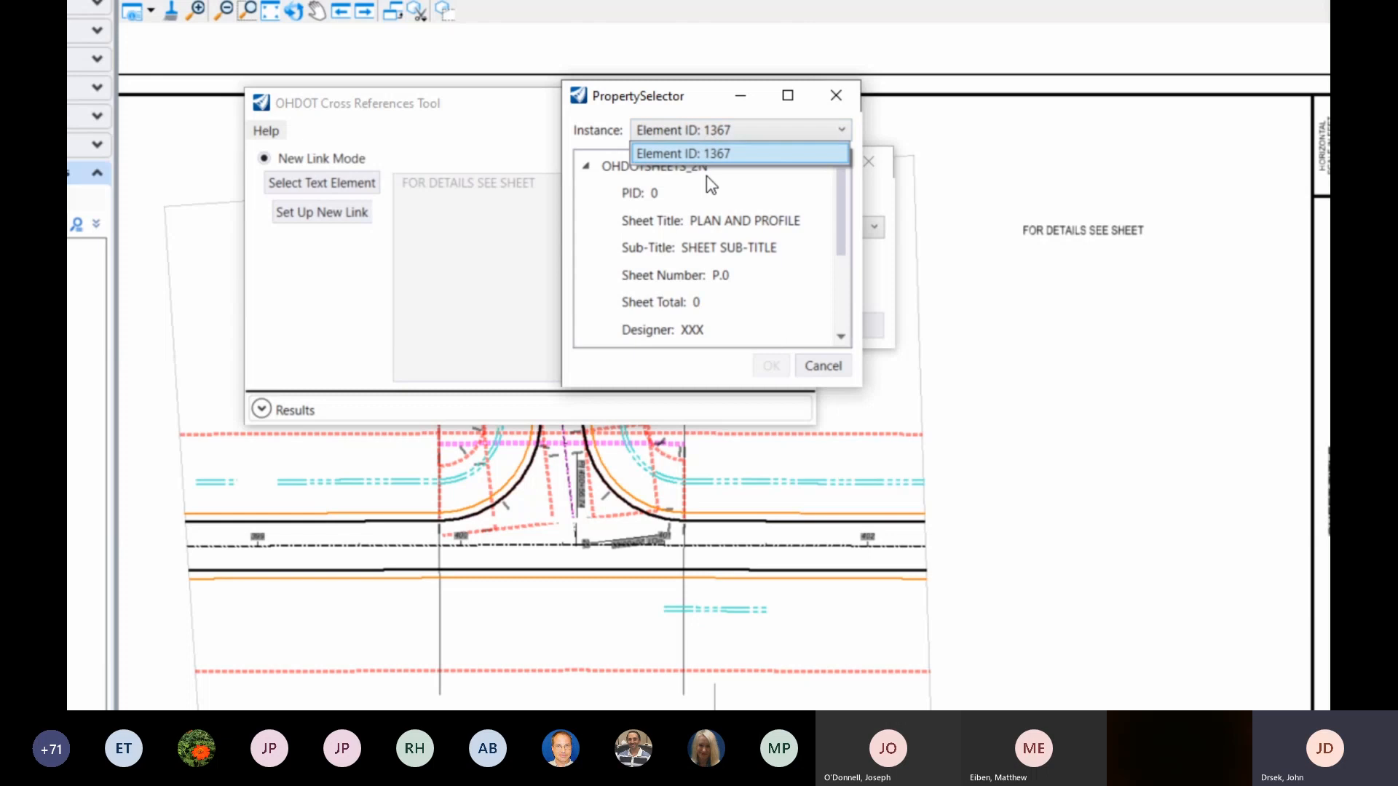
click(771, 131)
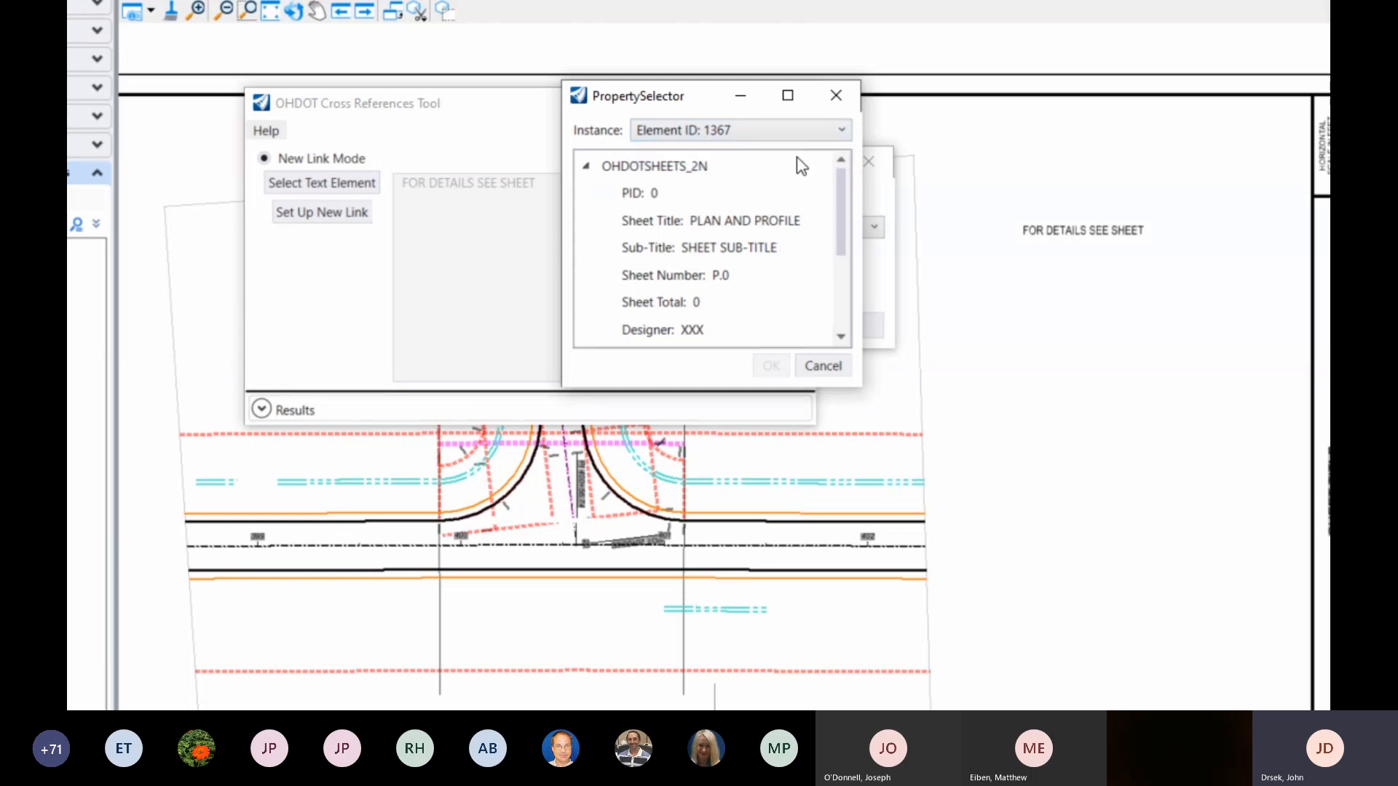
click(662, 137)
click(666, 150)
drag(650, 110, 920, 136)
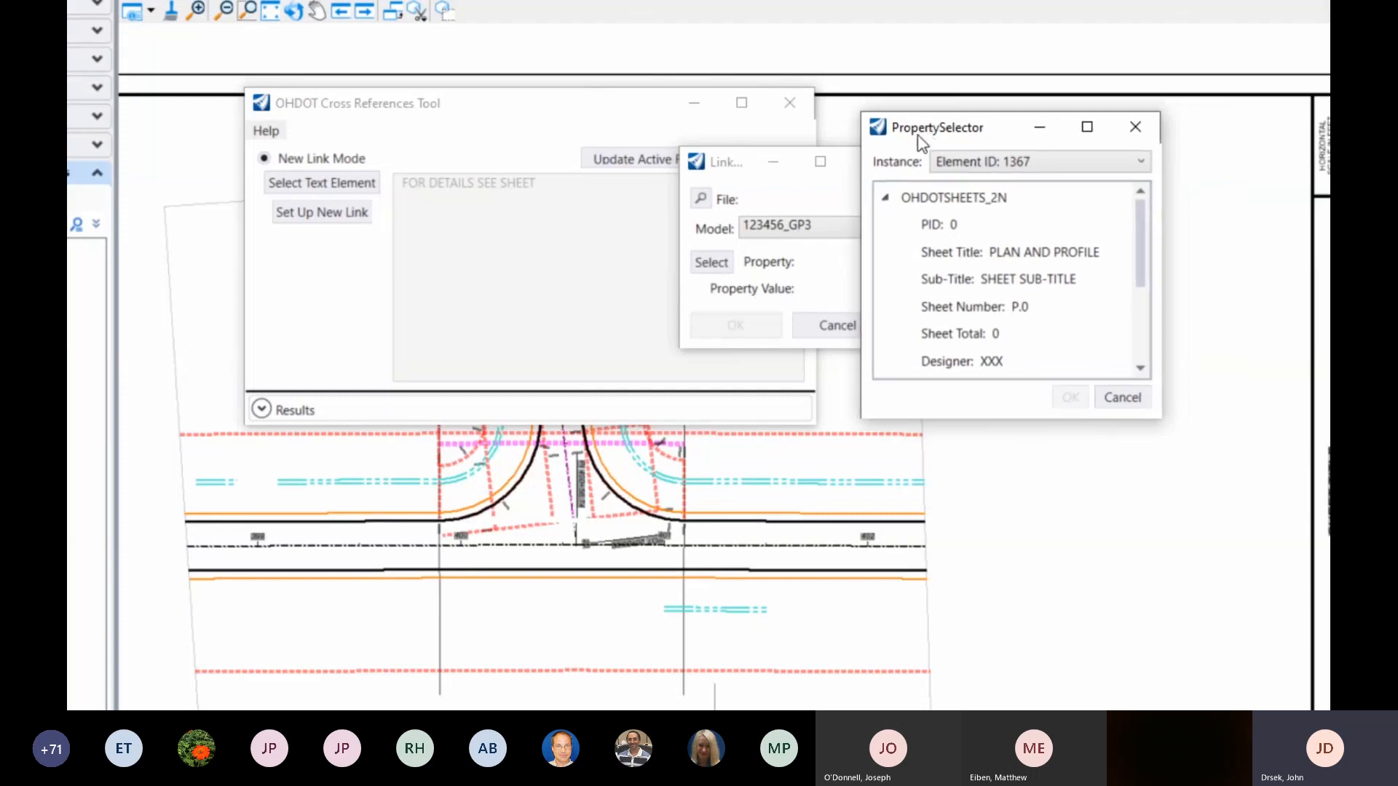
click(980, 160)
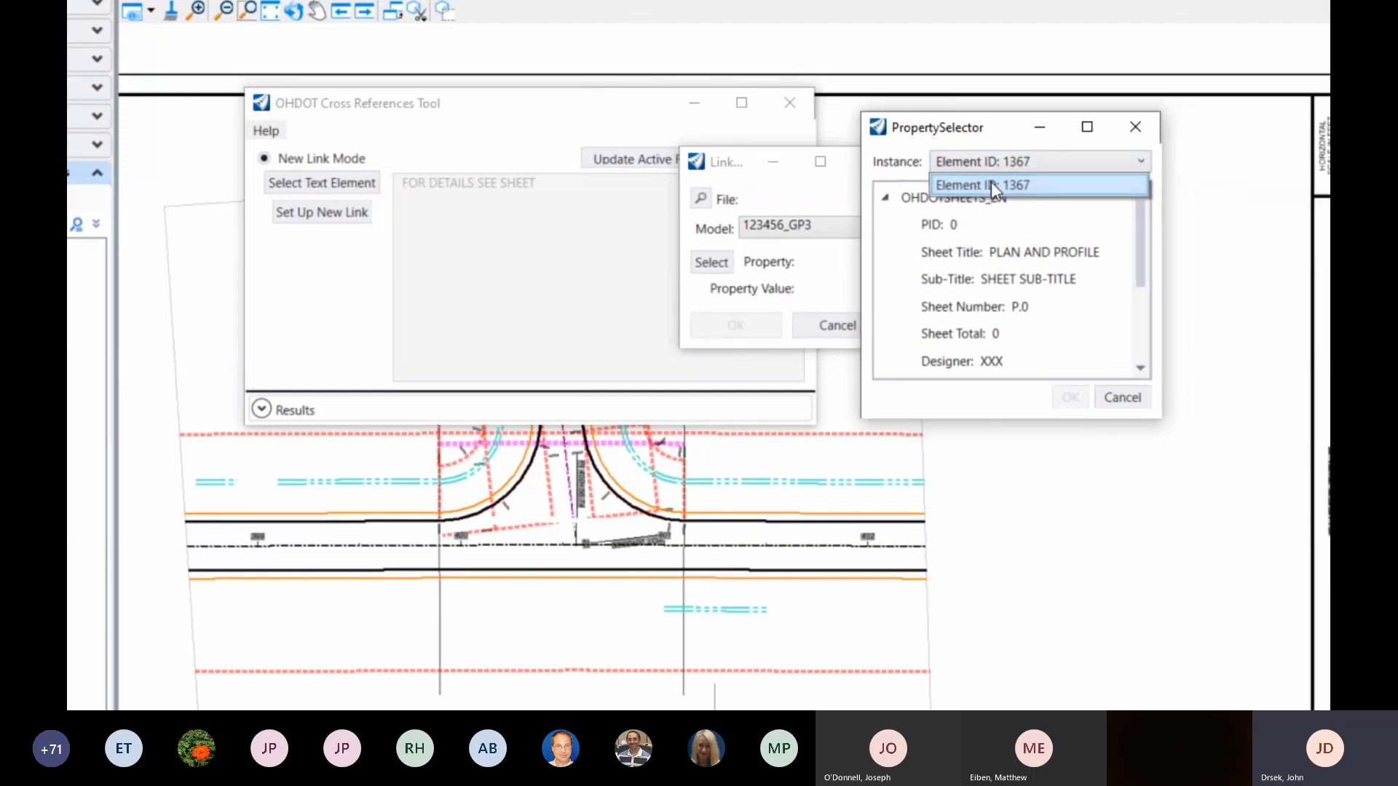
click(990, 183)
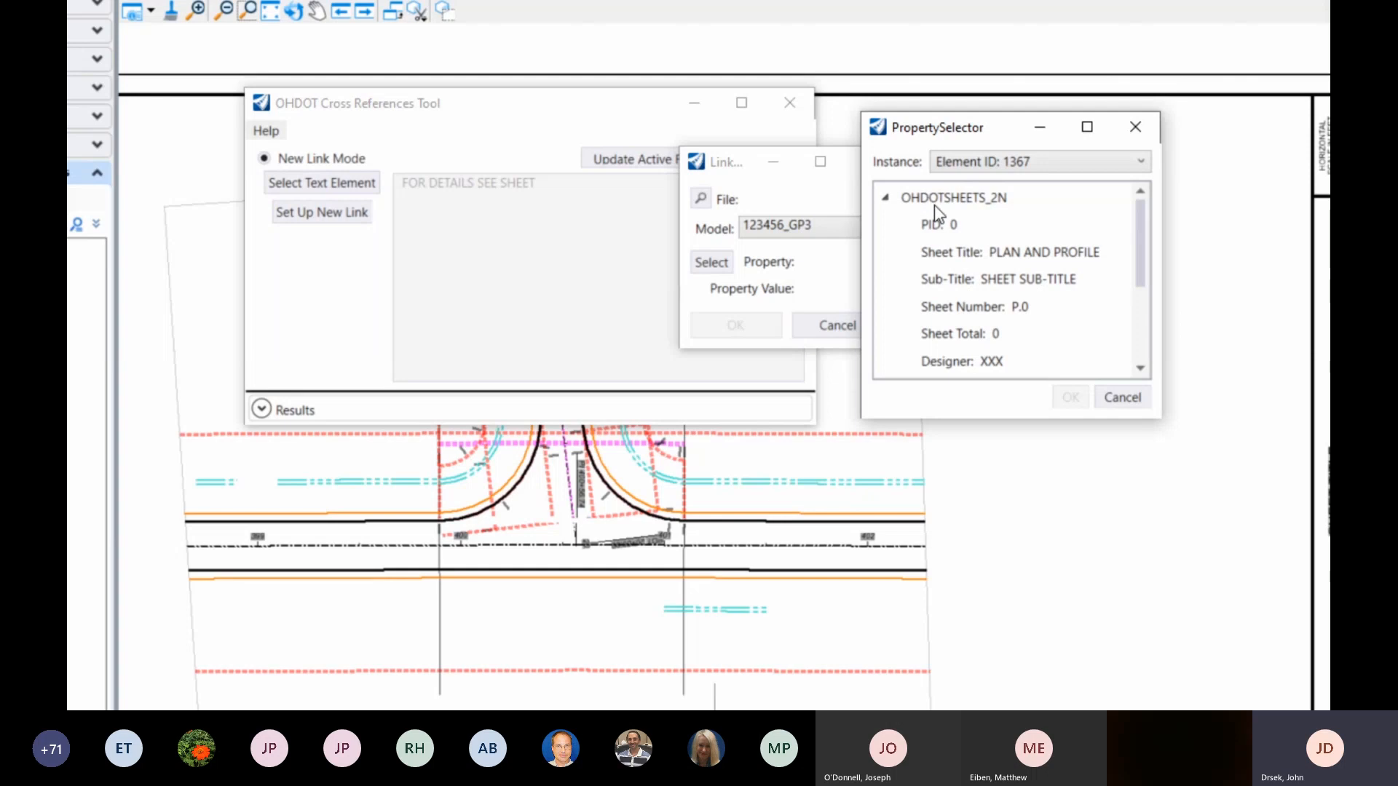
Step: Pick the Sheet Number property as the link's source and add the cross reference to the note
scroll(956, 286, down, 1)
scroll(955, 325, up, 1)
click(1003, 315)
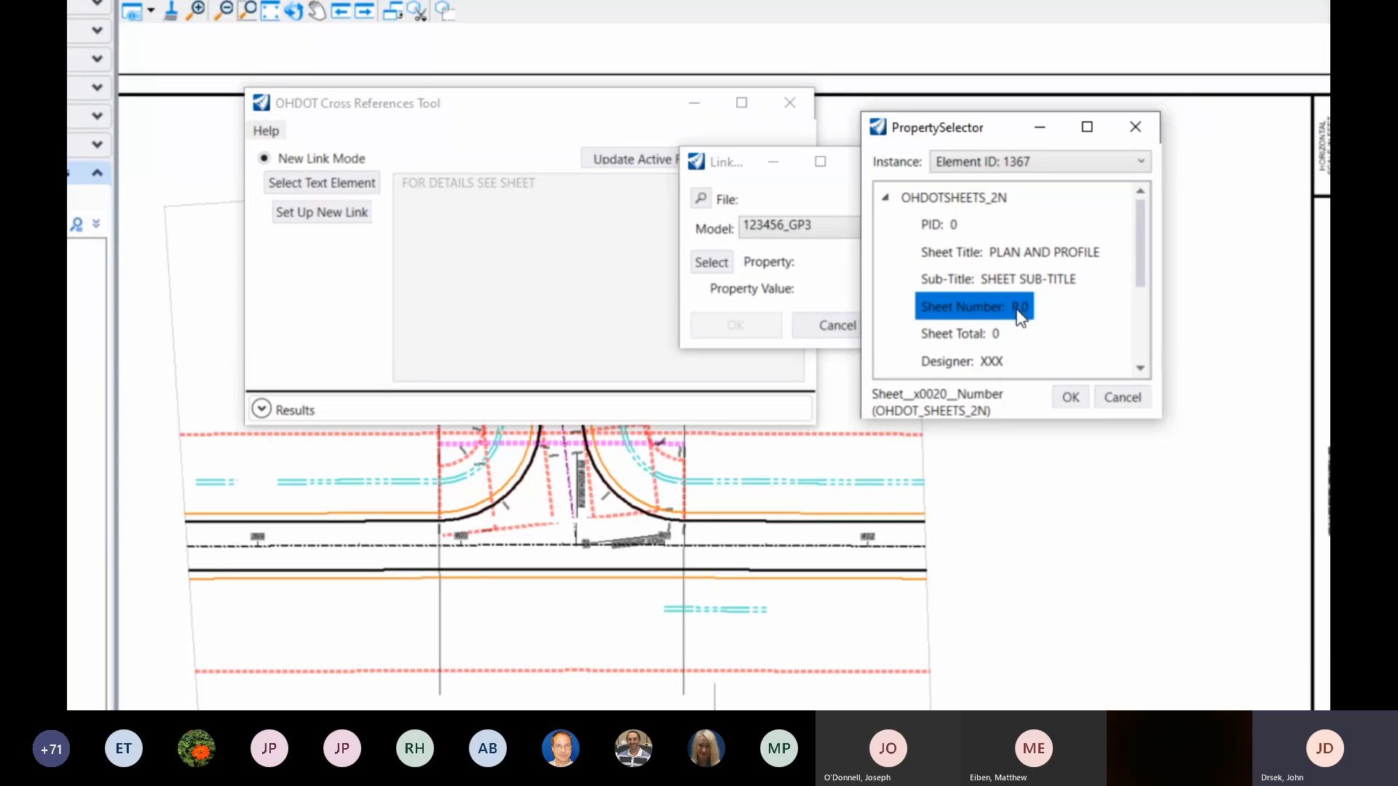
click(1070, 398)
drag(728, 171, 736, 96)
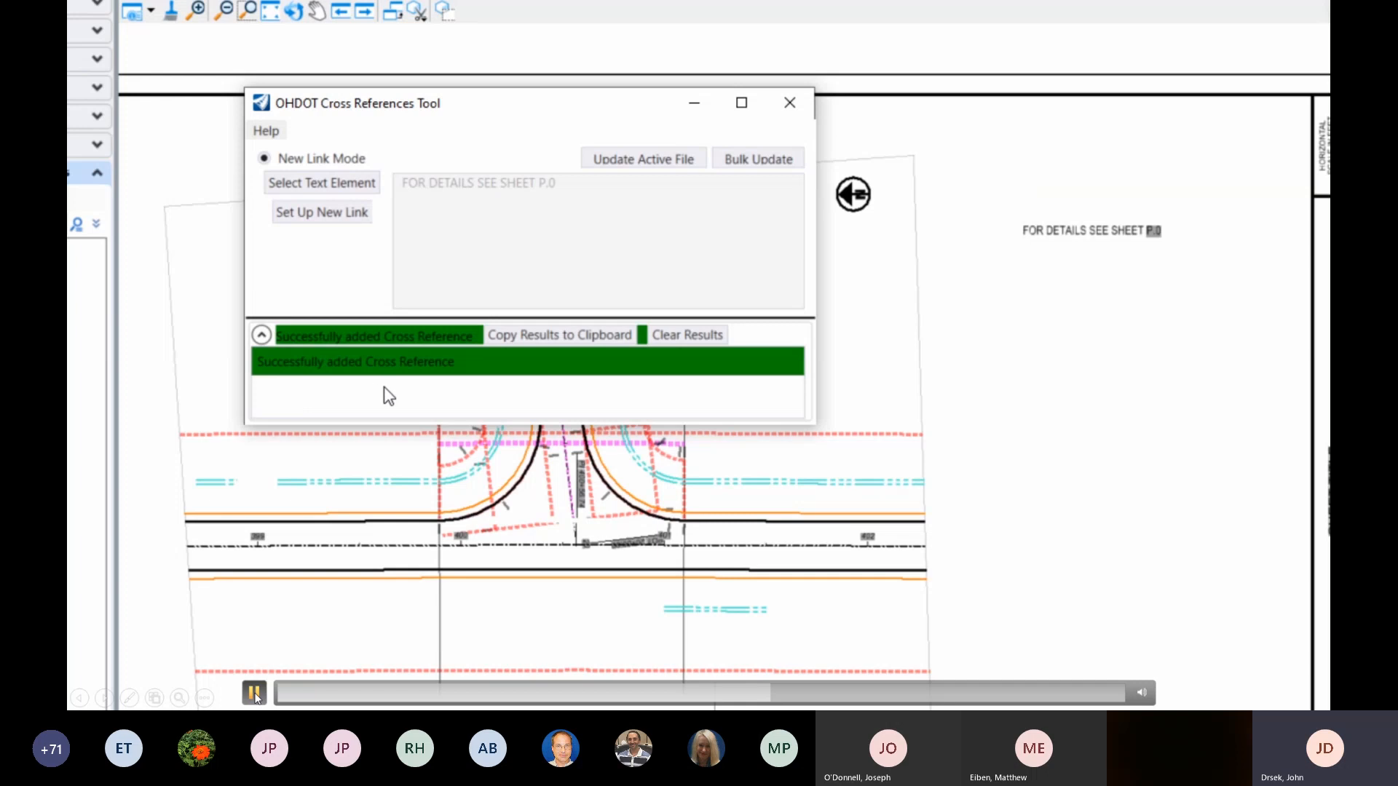
click(255, 694)
key(Escape)
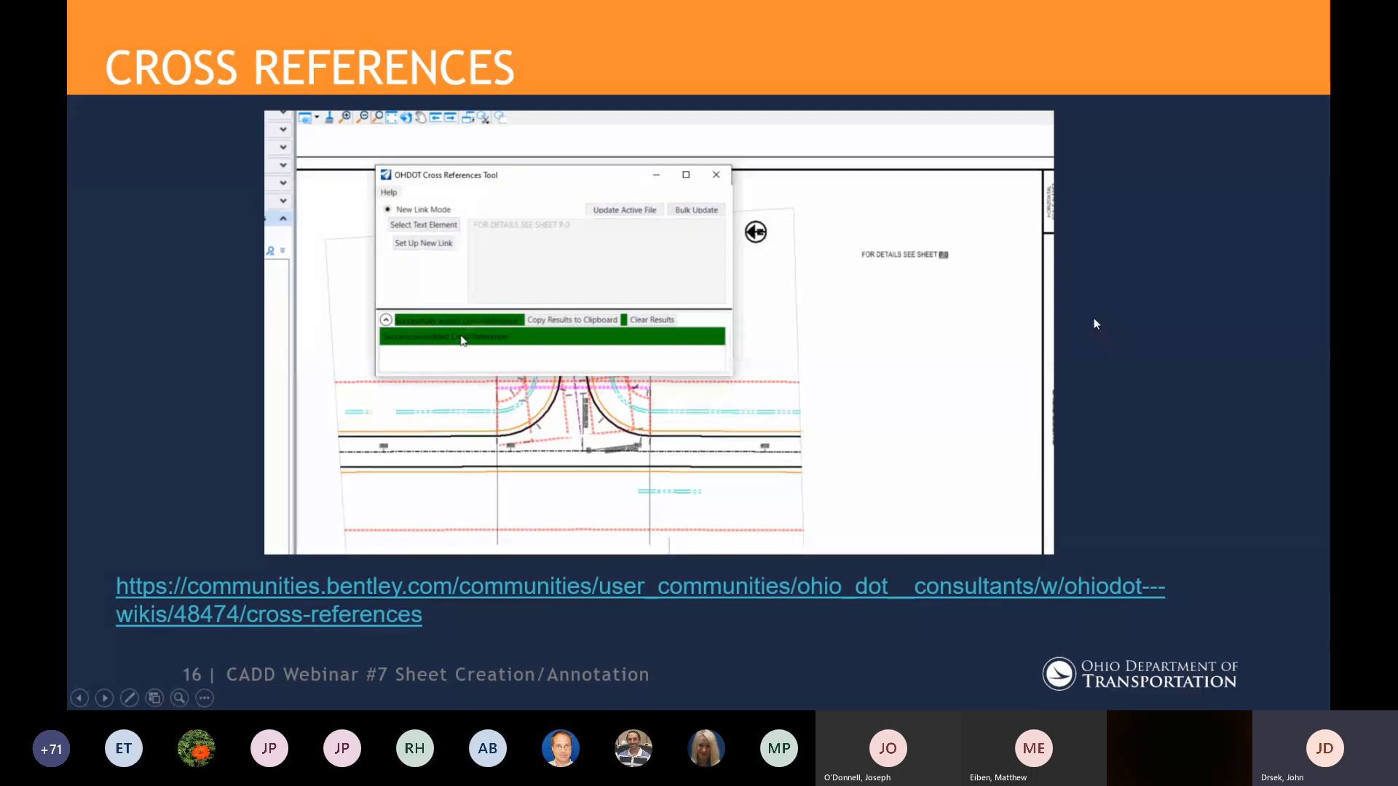
click(1166, 321)
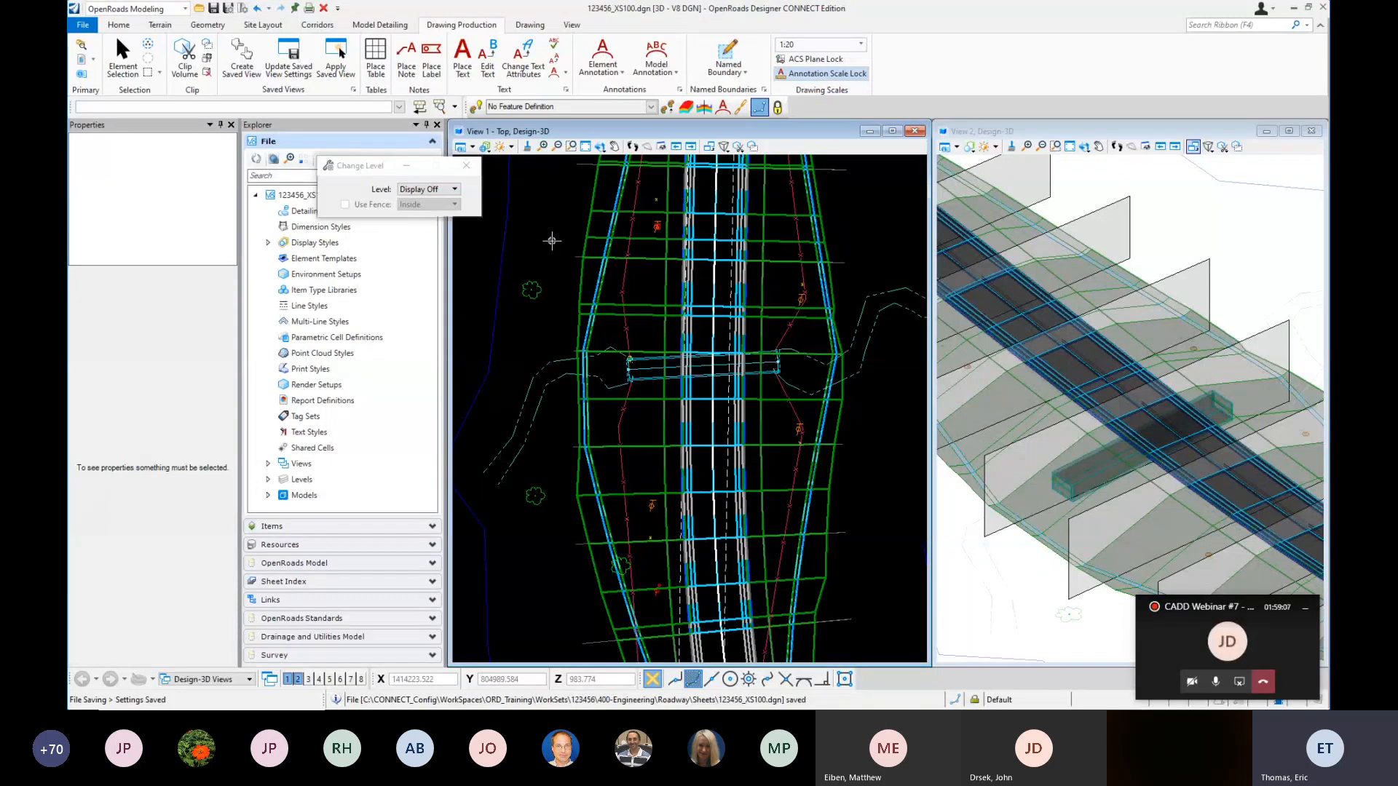
Step: Start a Civil Cross Section 2 Points named boundary in the CLP_S185 group, and close its settings without placing one
click(729, 51)
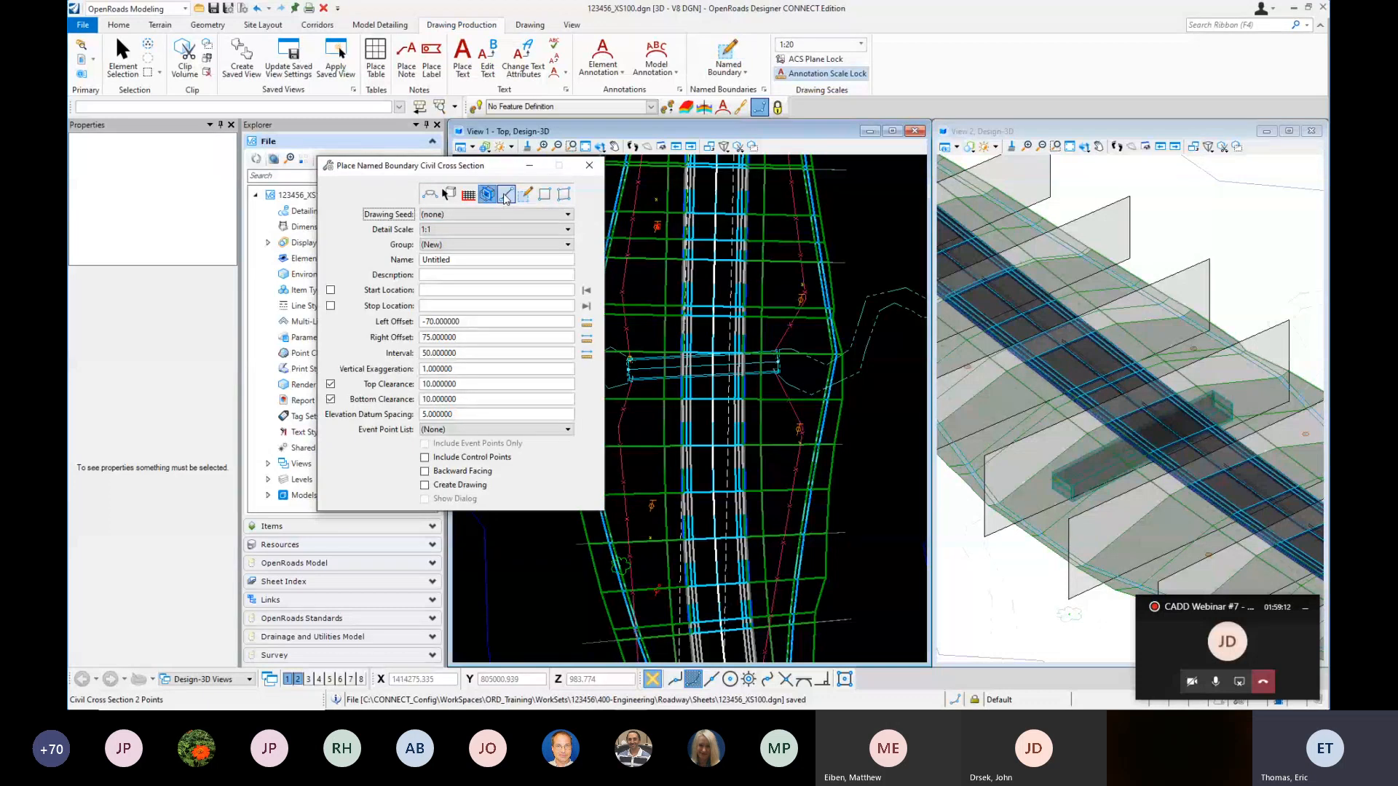
click(506, 195)
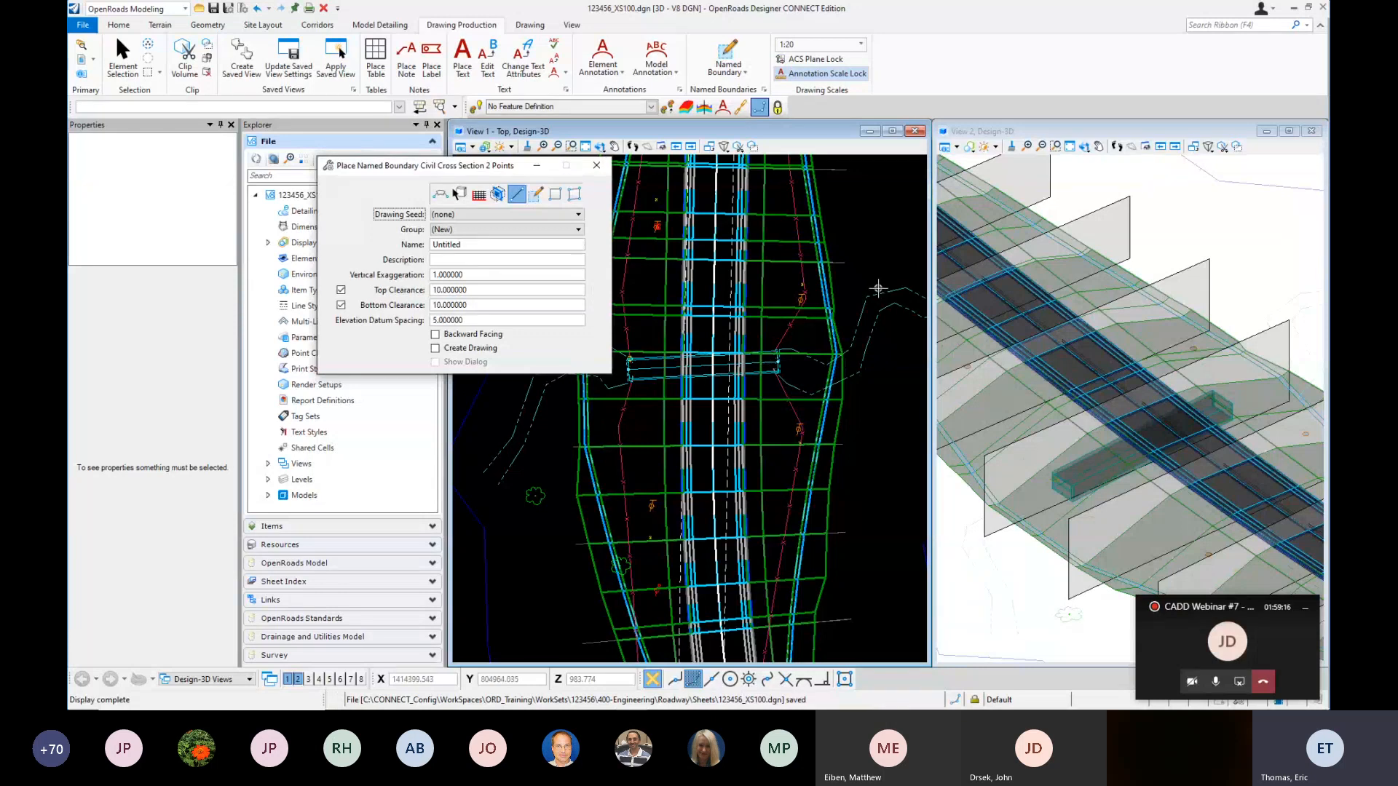
click(477, 230)
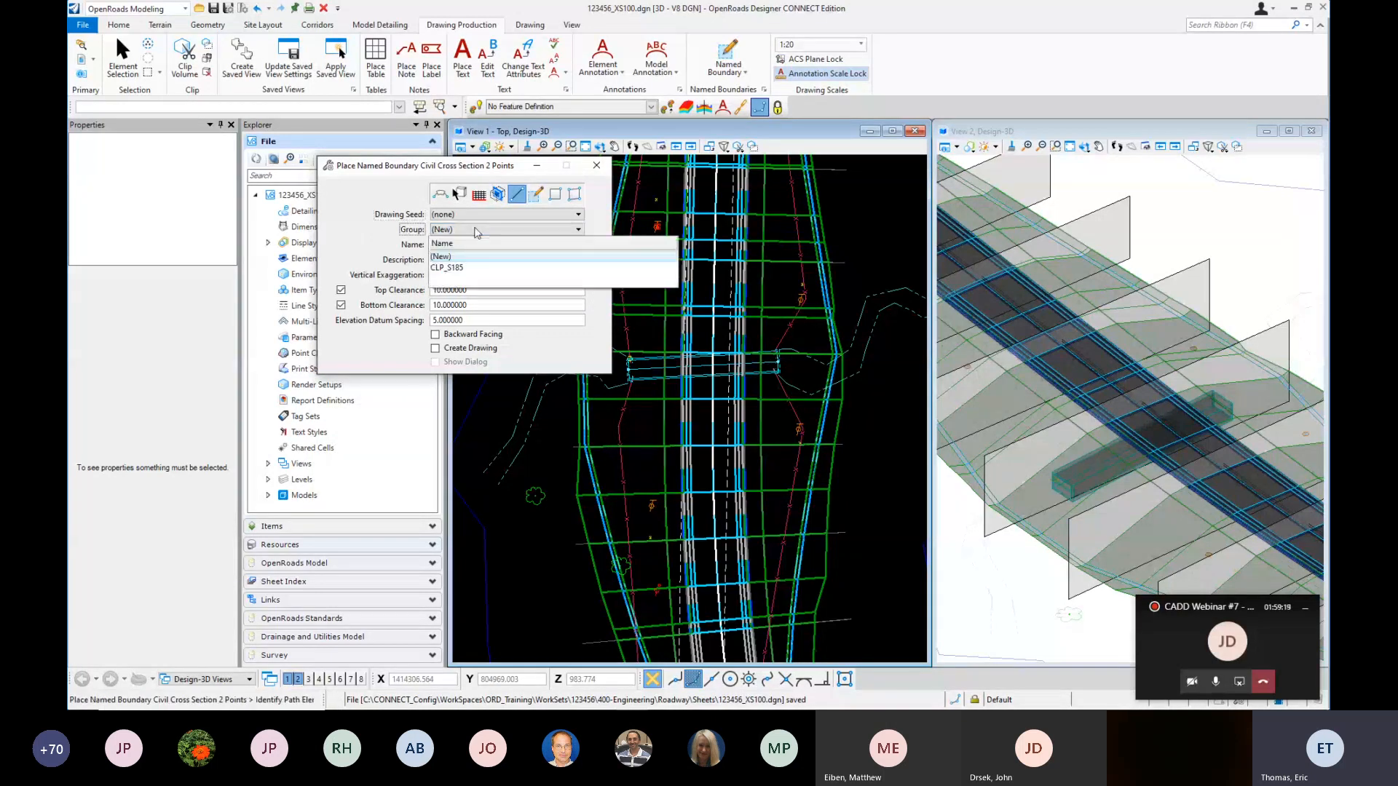
click(446, 268)
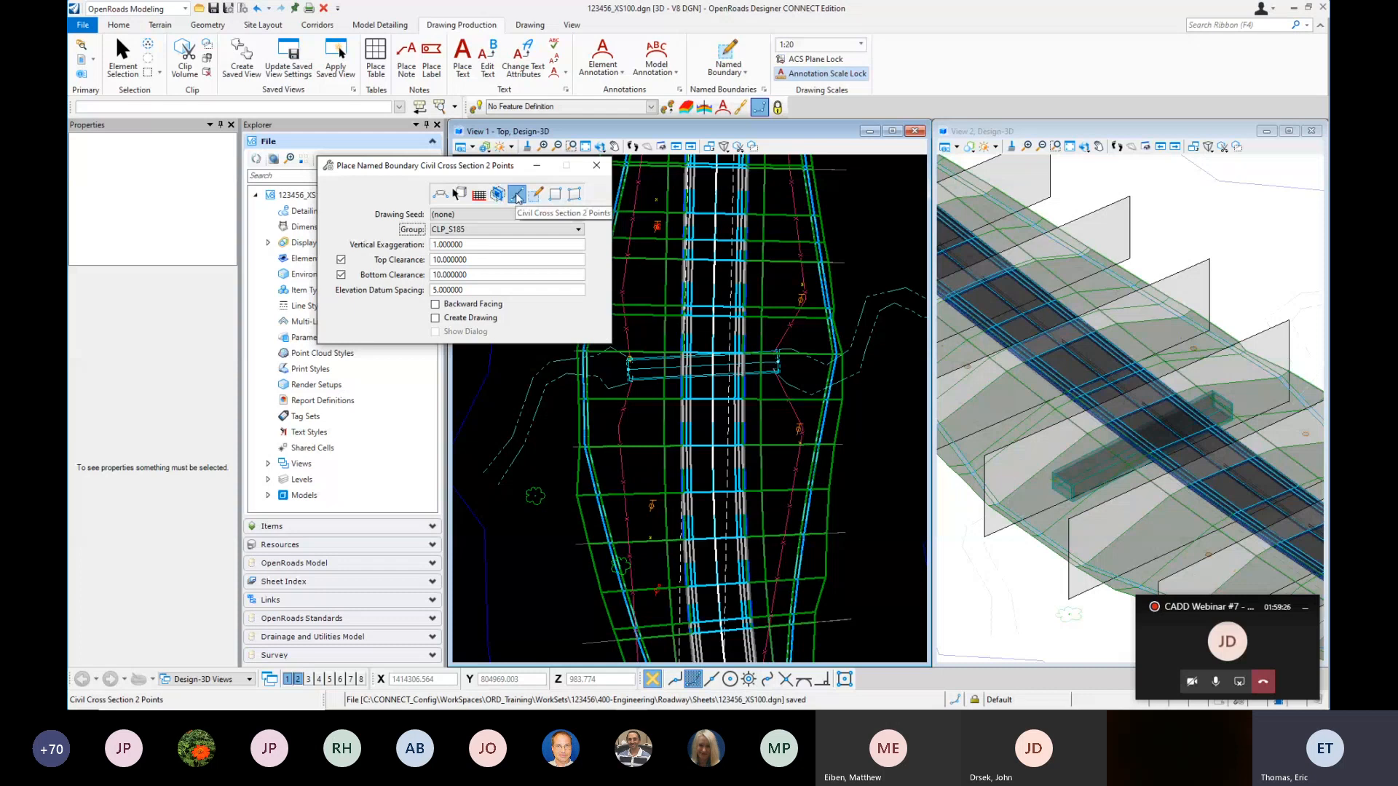
click(597, 167)
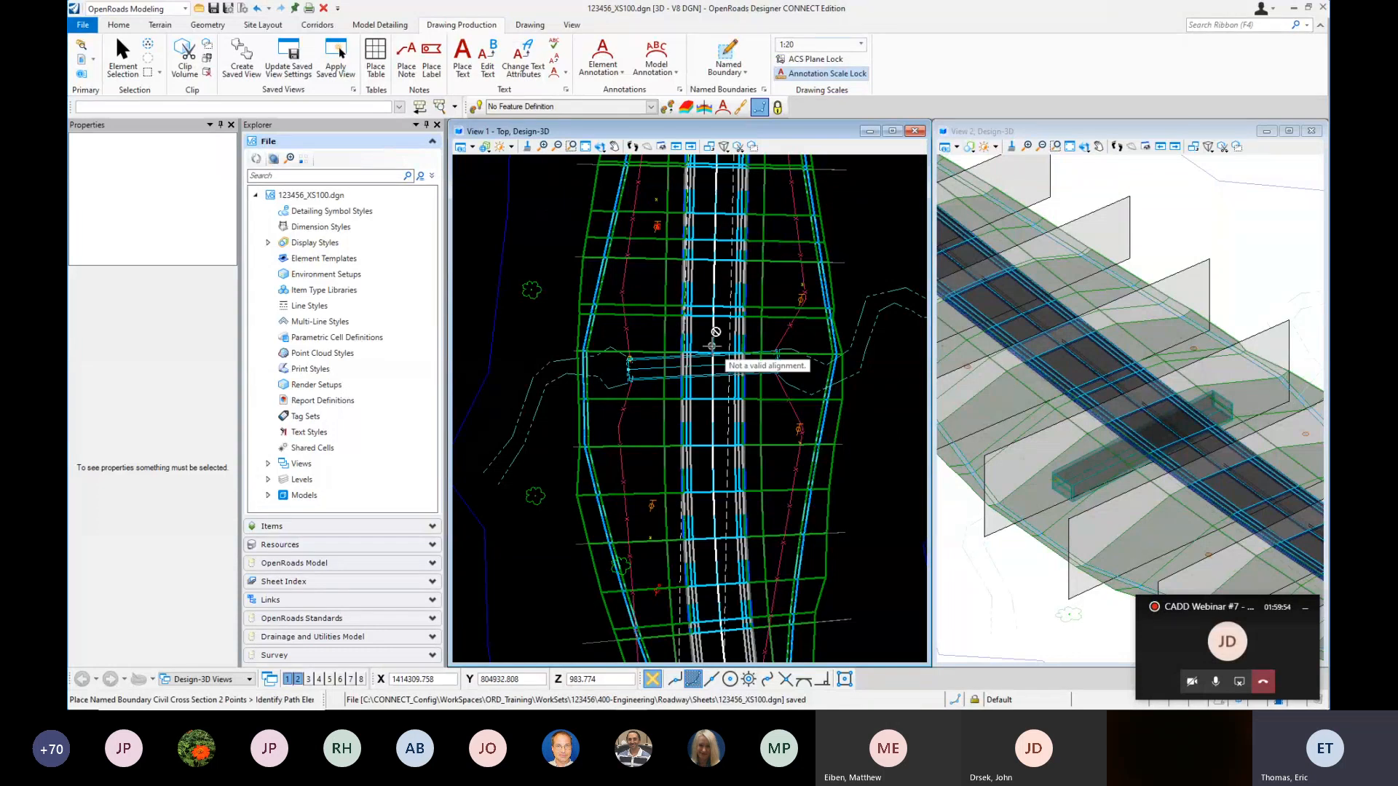
Step: Switch to the ORD XS Levels.pptx presentation in PowerPoint
key(alt+Tab)
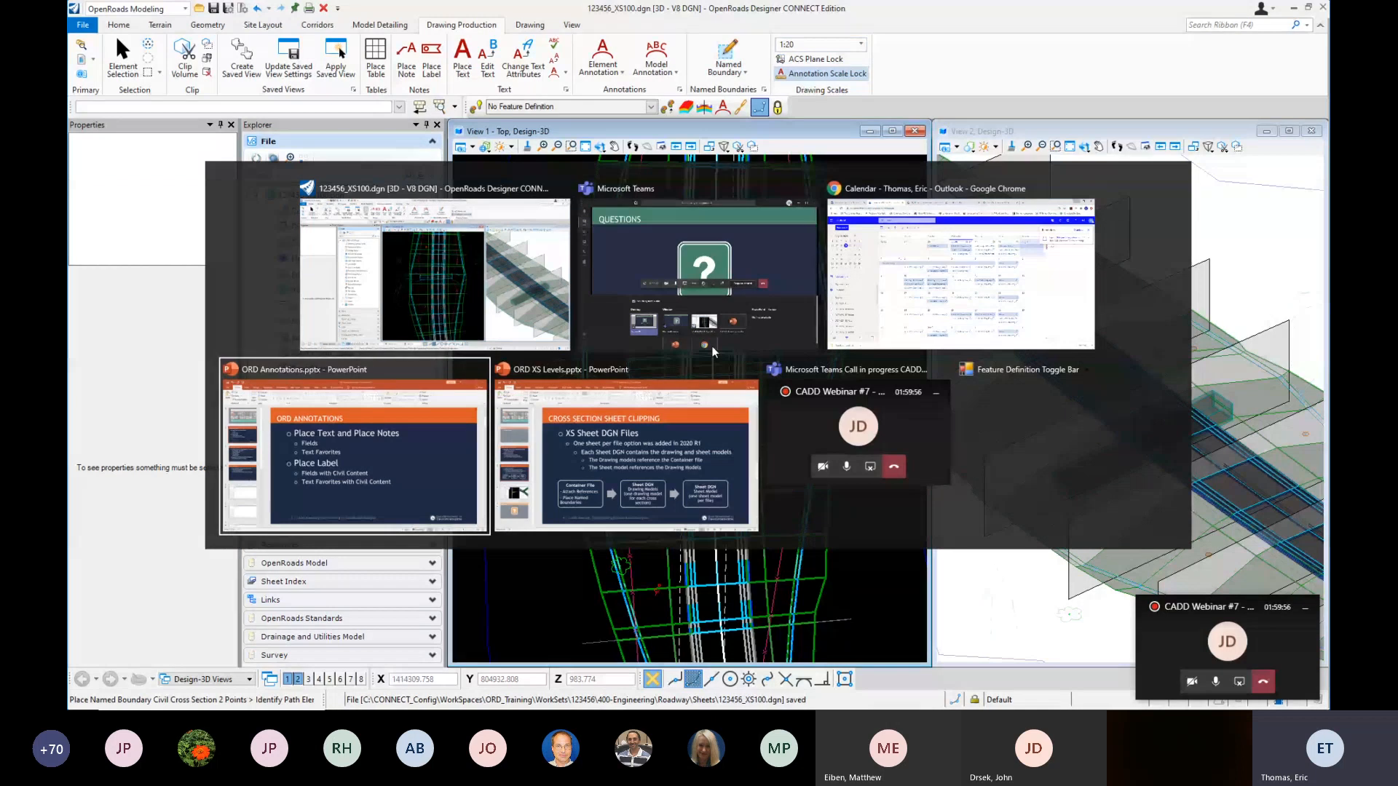
key(alt+Tab)
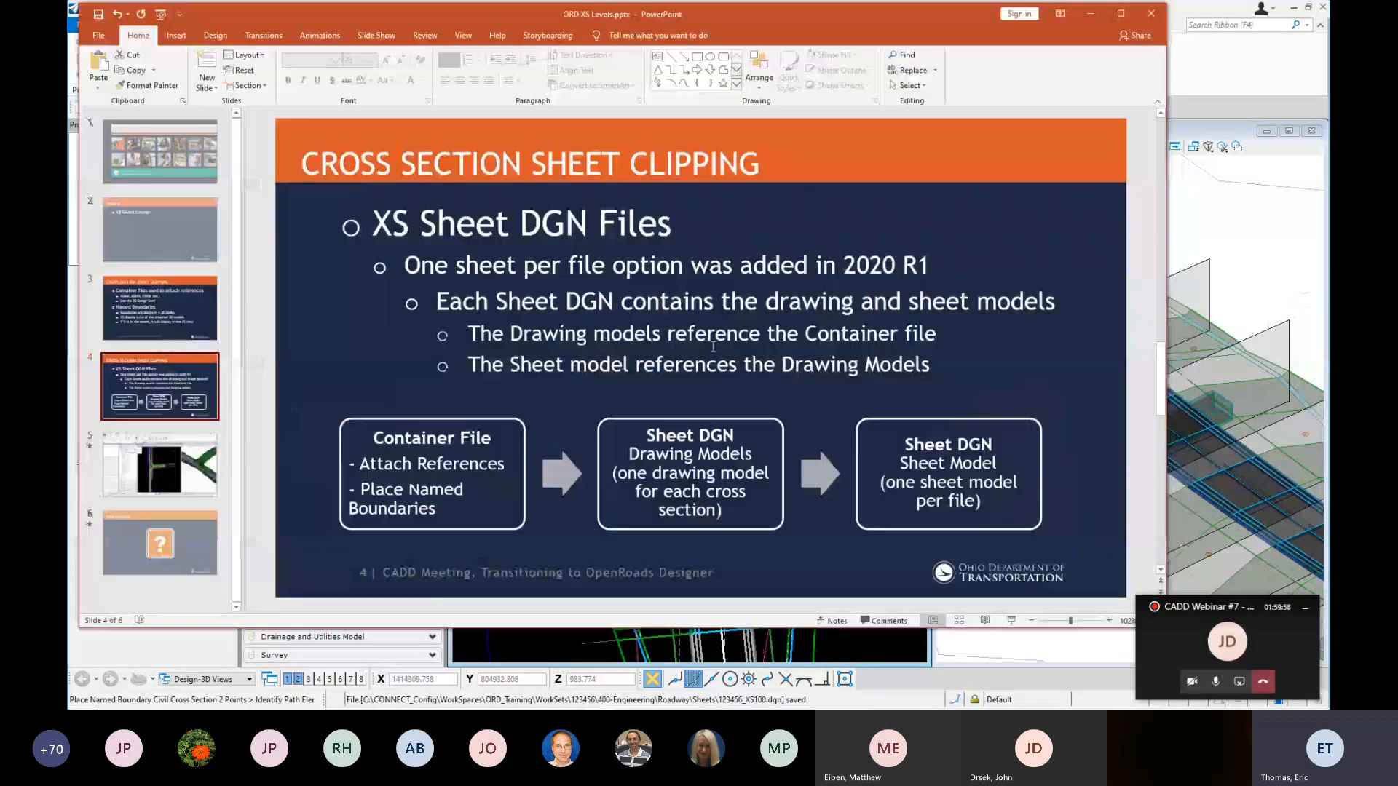
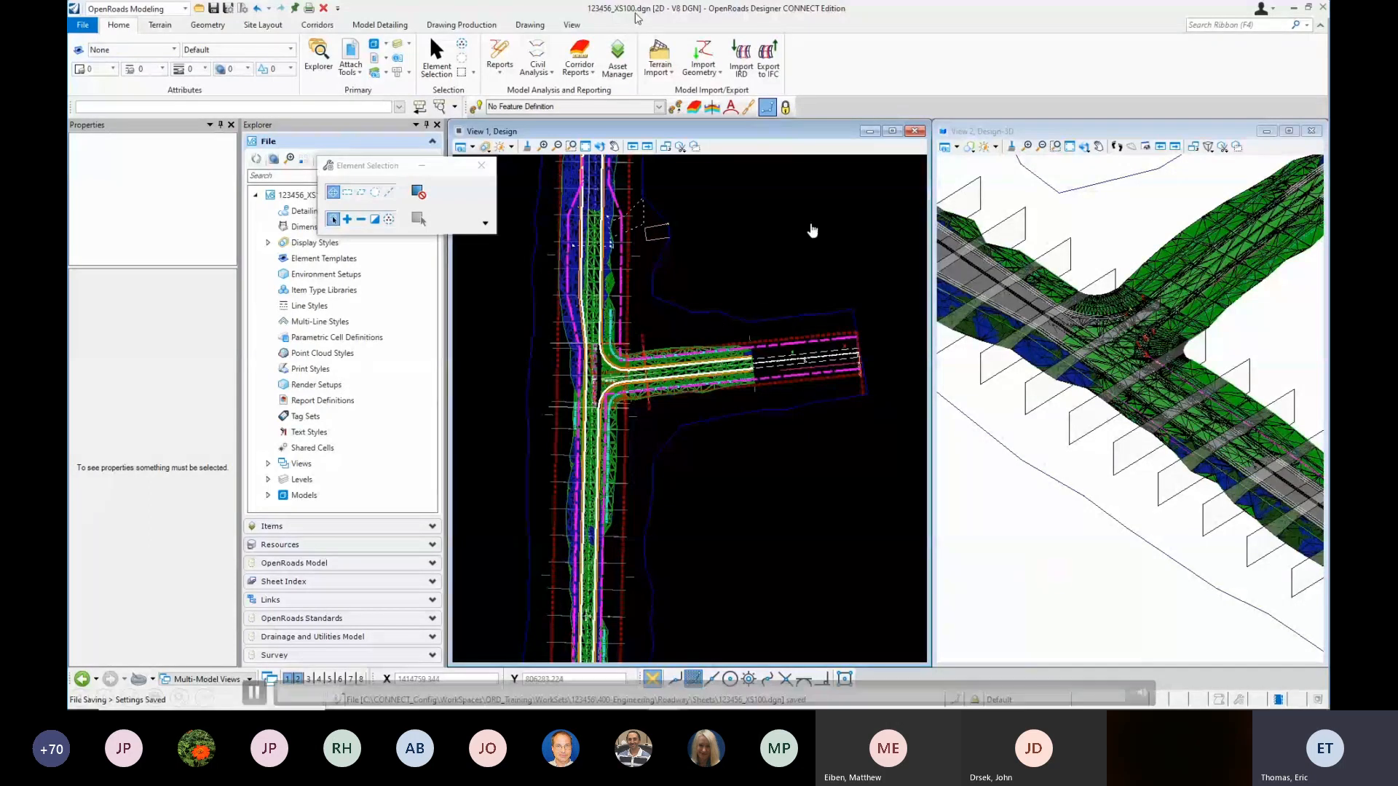
Step: Open the Named Boundaries manager and select the CLP_S185 group among the cross section groups
click(527, 146)
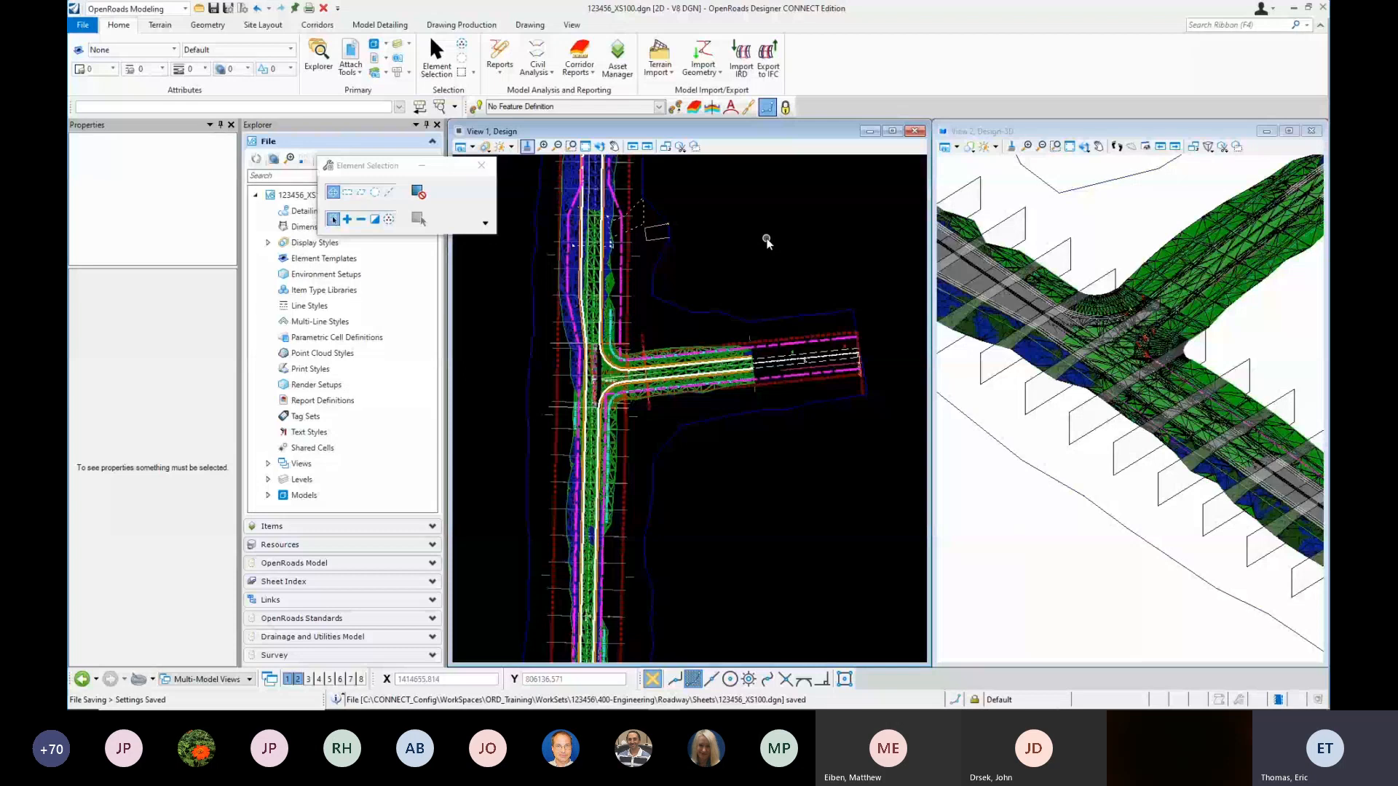
click(462, 25)
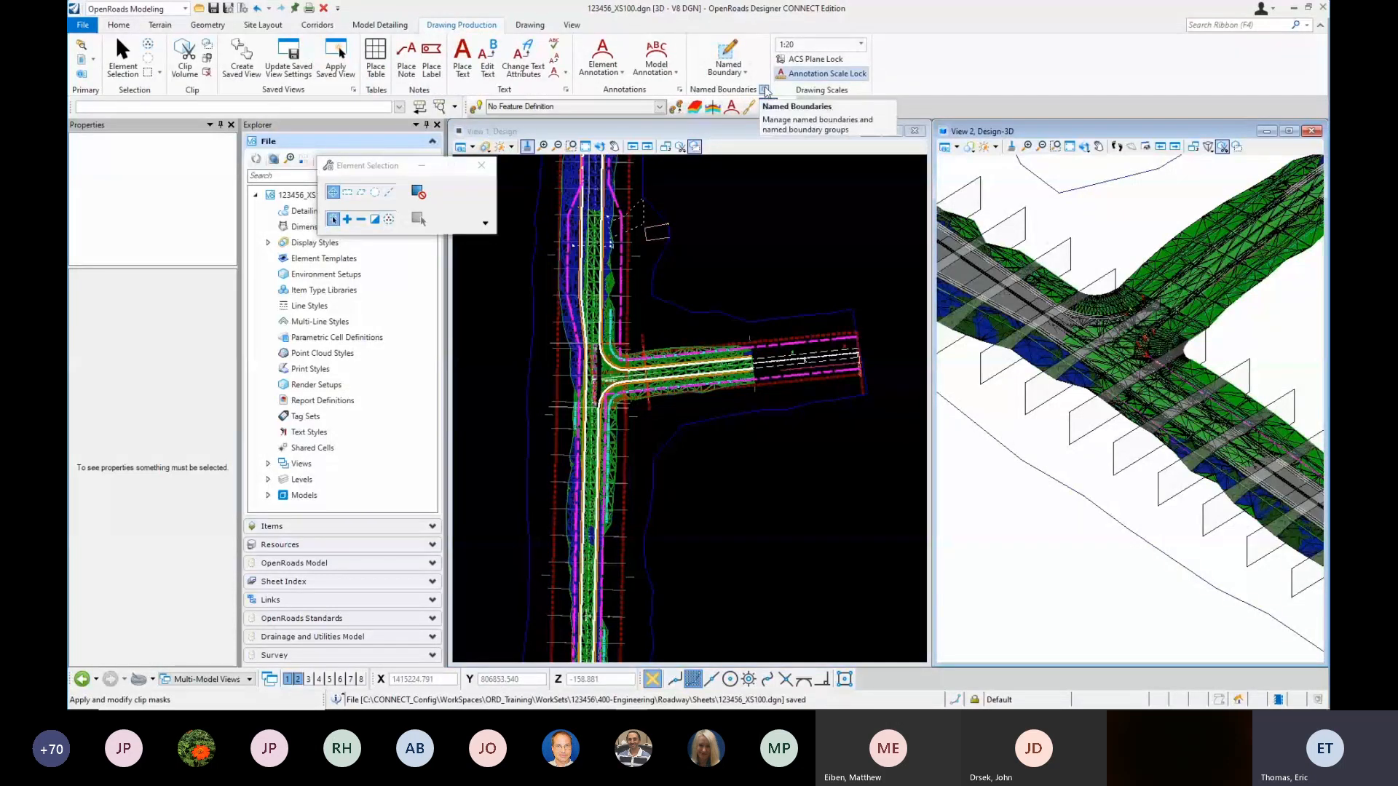
click(765, 91)
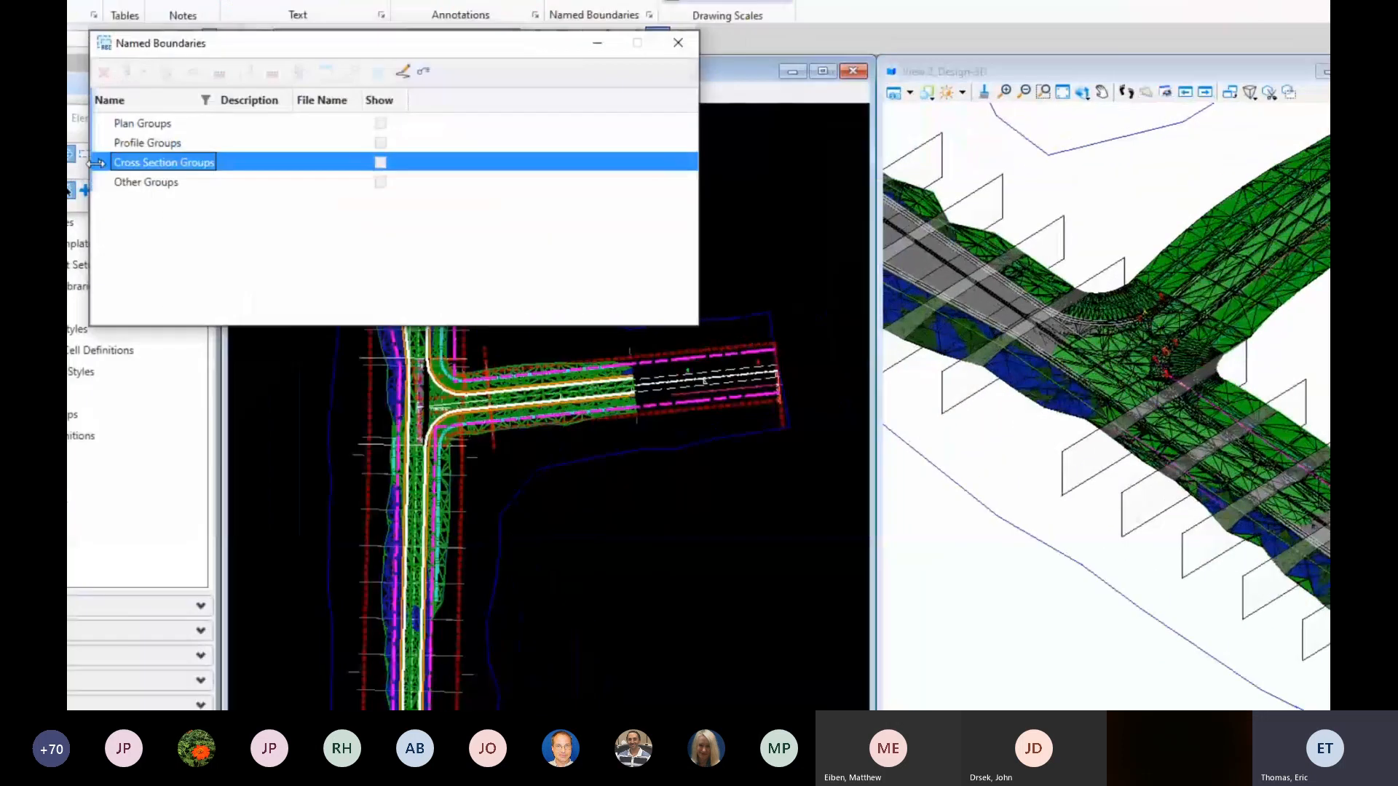
click(255, 185)
click(301, 199)
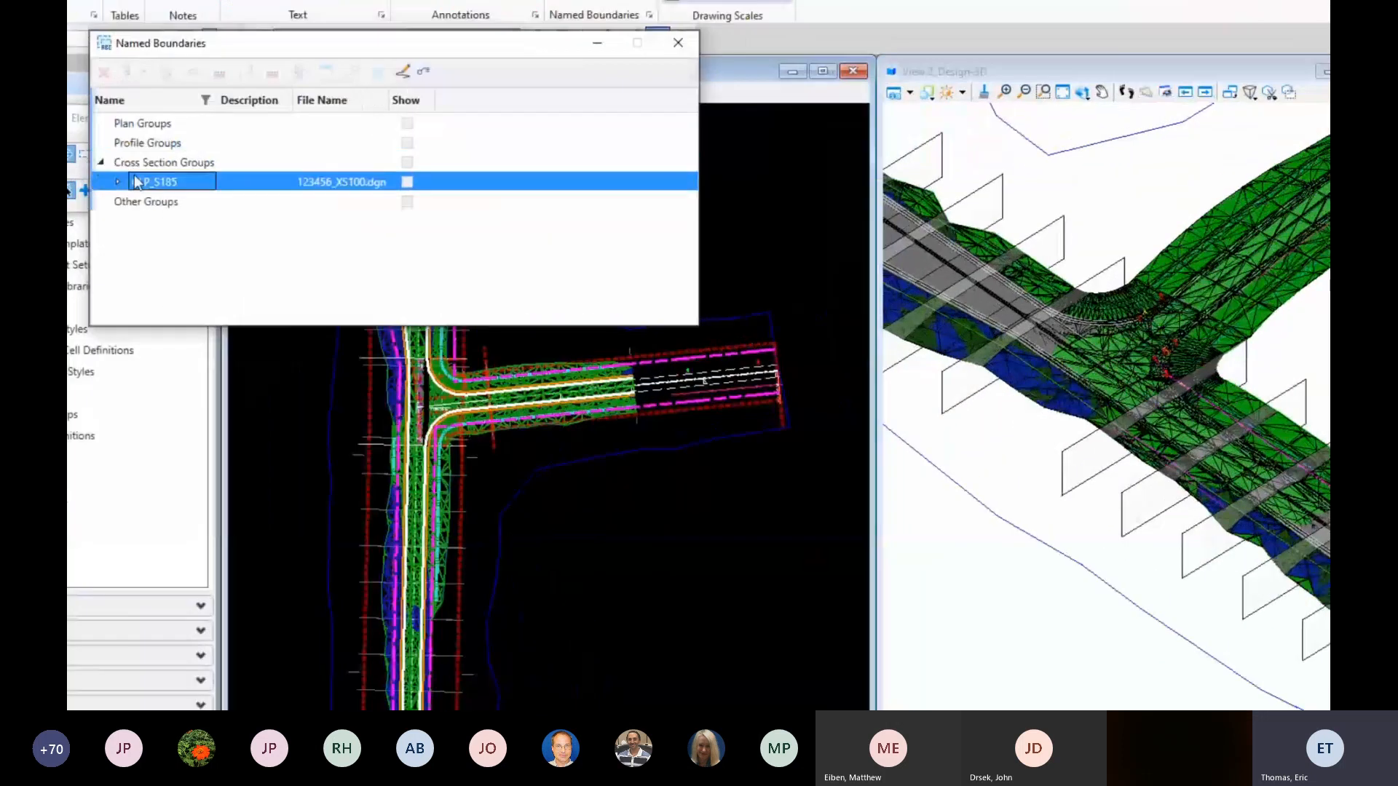
Step: Create the cross section sheets for the CLP_S185 group using the Cross Sections 5-Scale drawing seed with One Sheet Per Dgn enabled
click(405, 73)
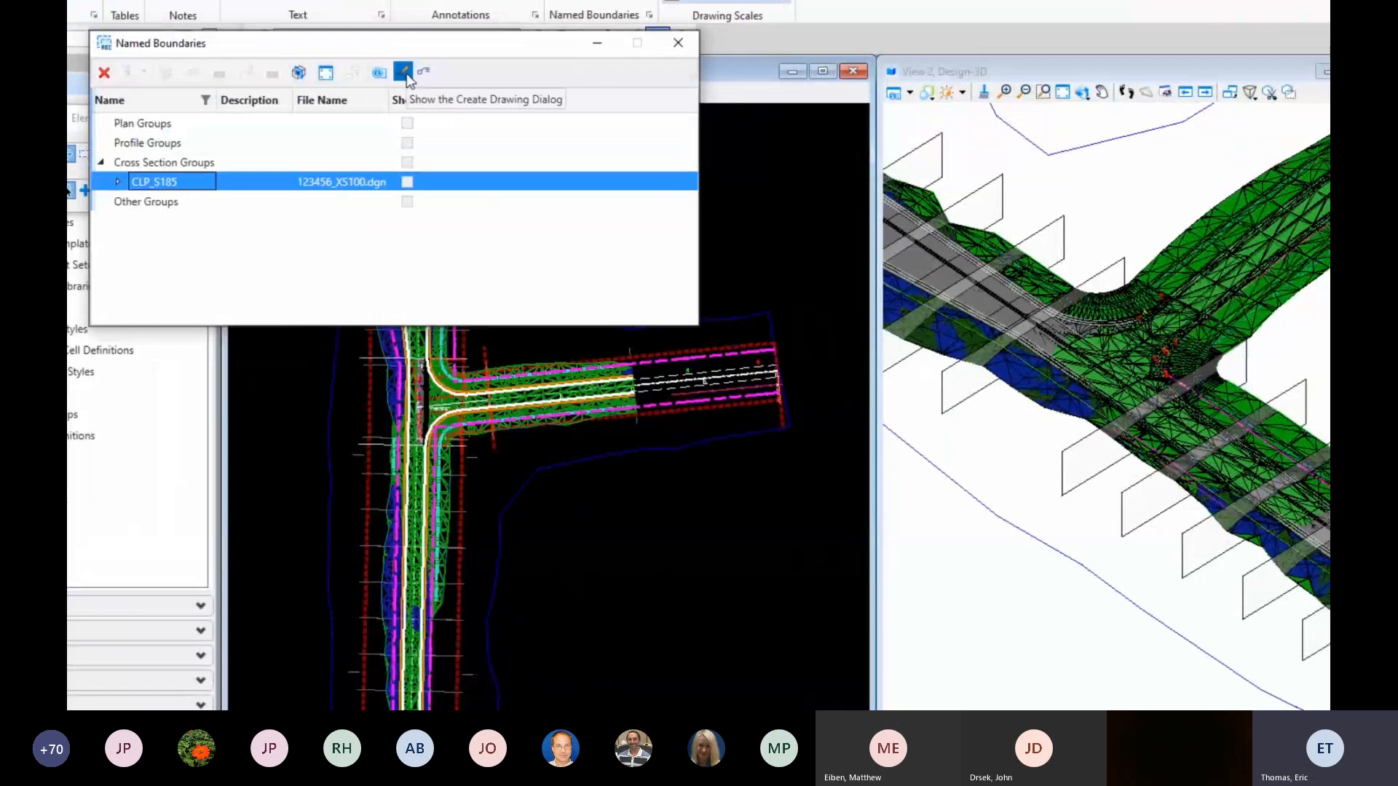
click(298, 75)
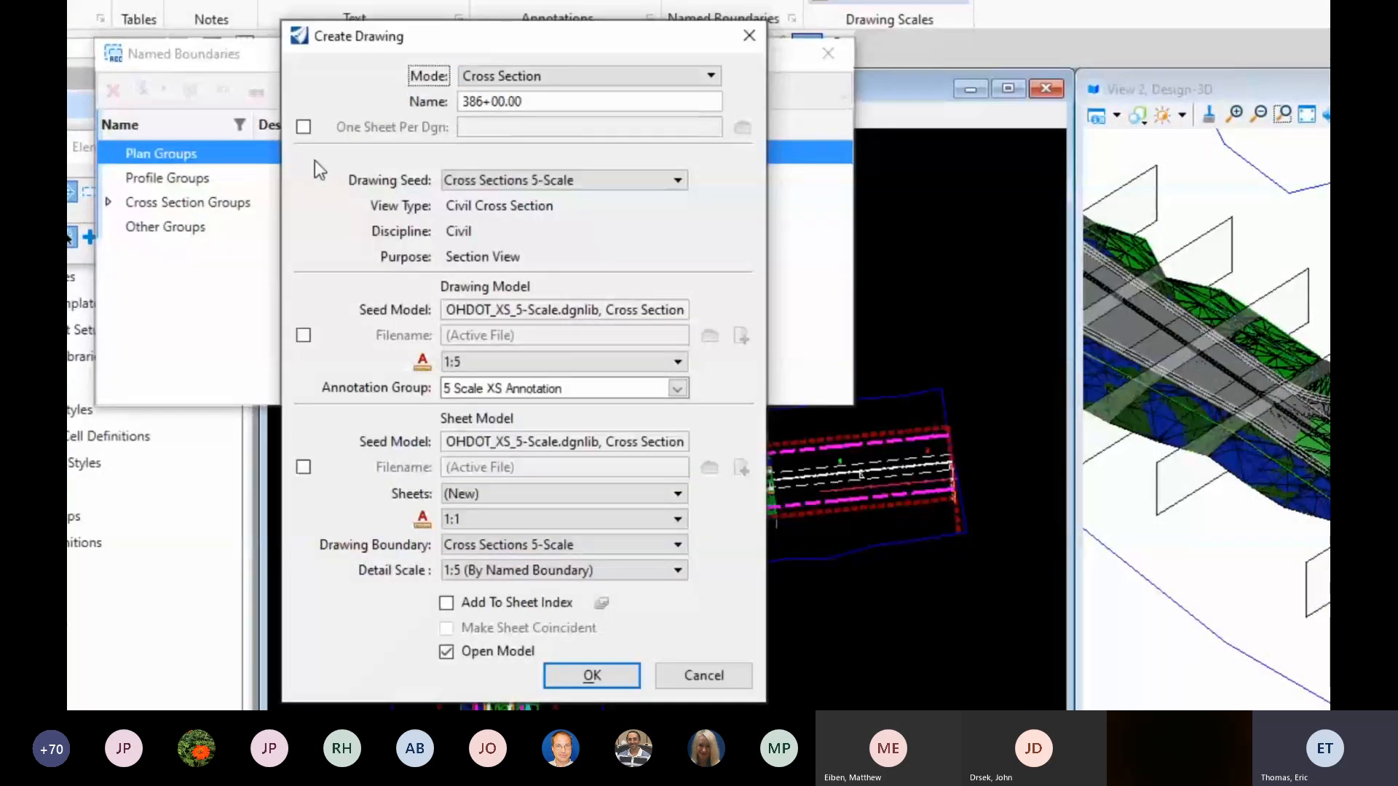
click(299, 128)
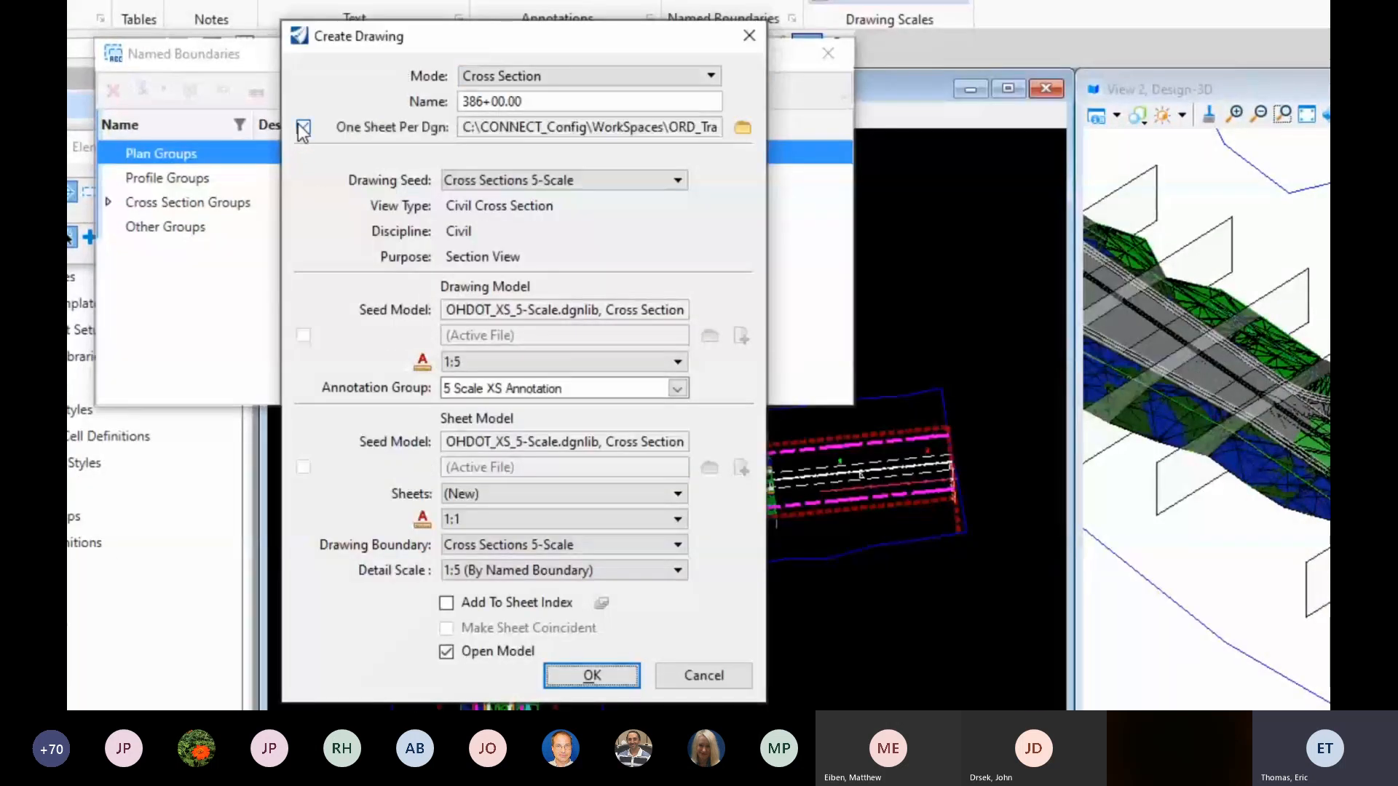
click(742, 127)
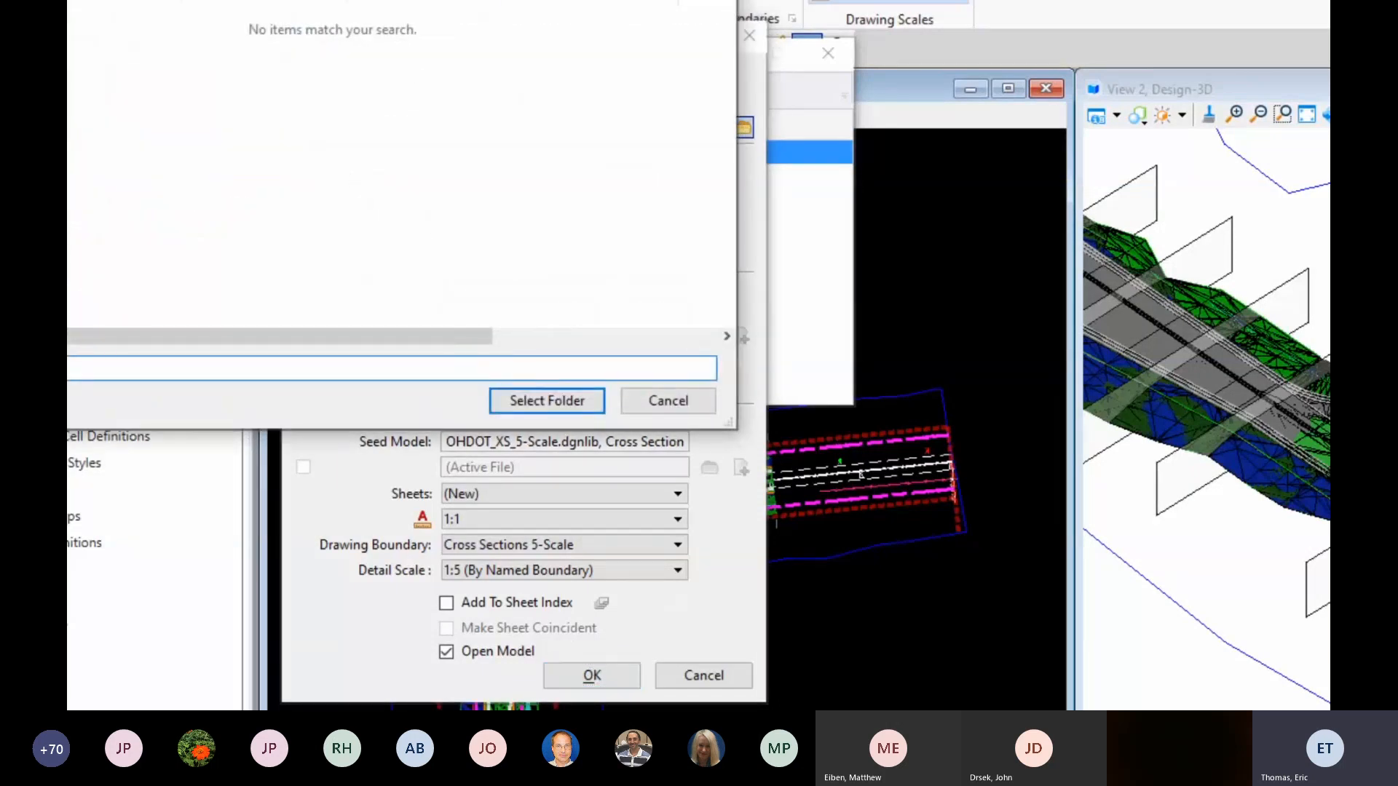
click(667, 400)
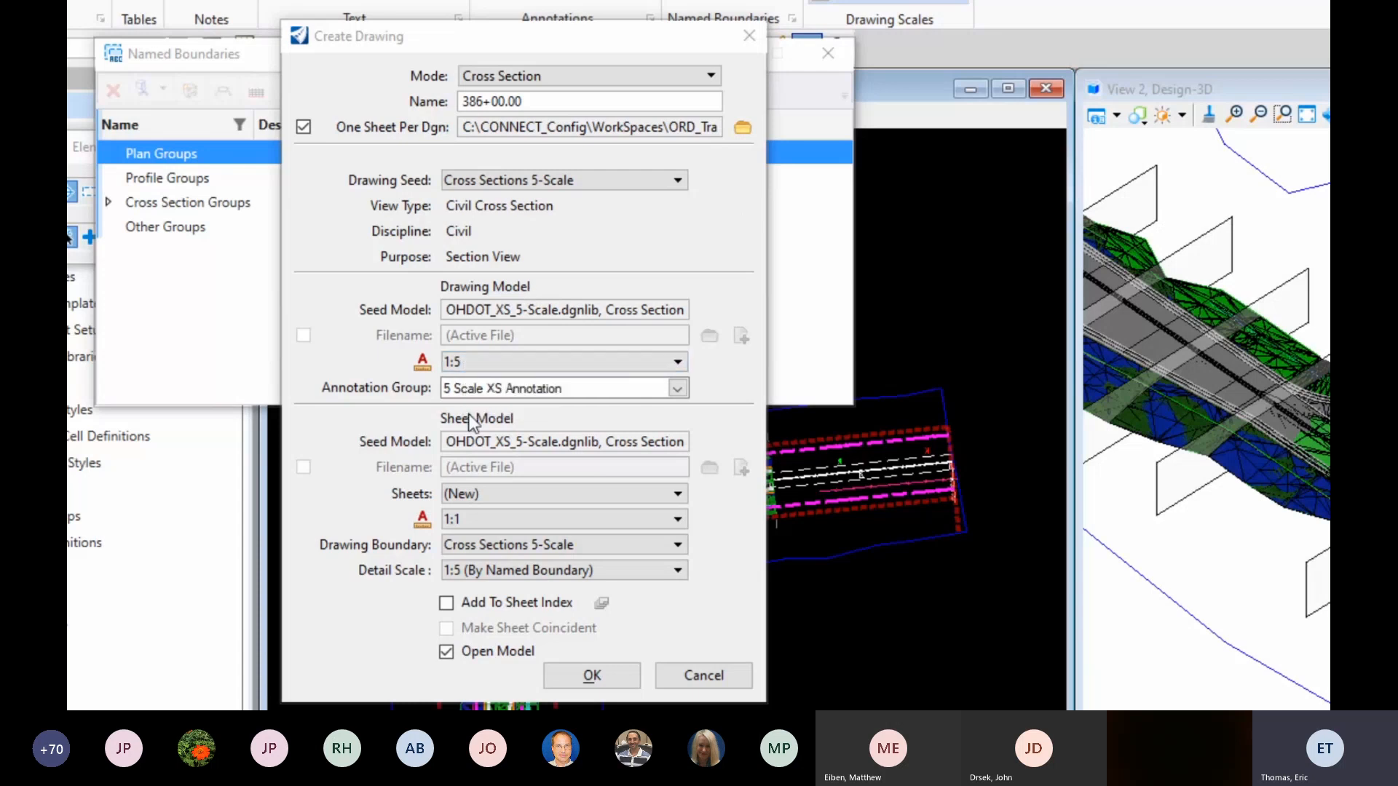
click(592, 676)
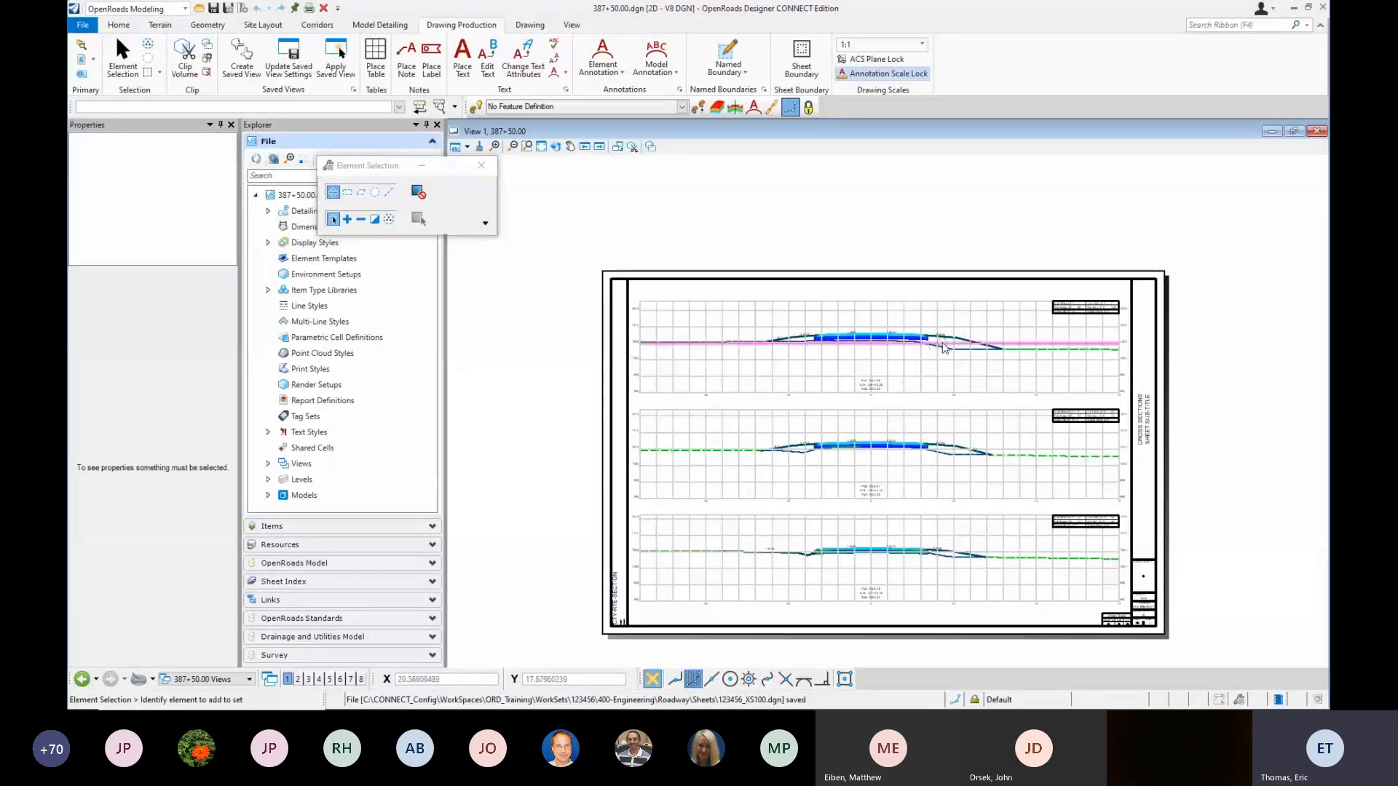
Step: Inspect the cross sections on the new sheet, reopen 123456_XS100.dgn and switch it to the Design-3D Views view group
scroll(943, 348, up, 3)
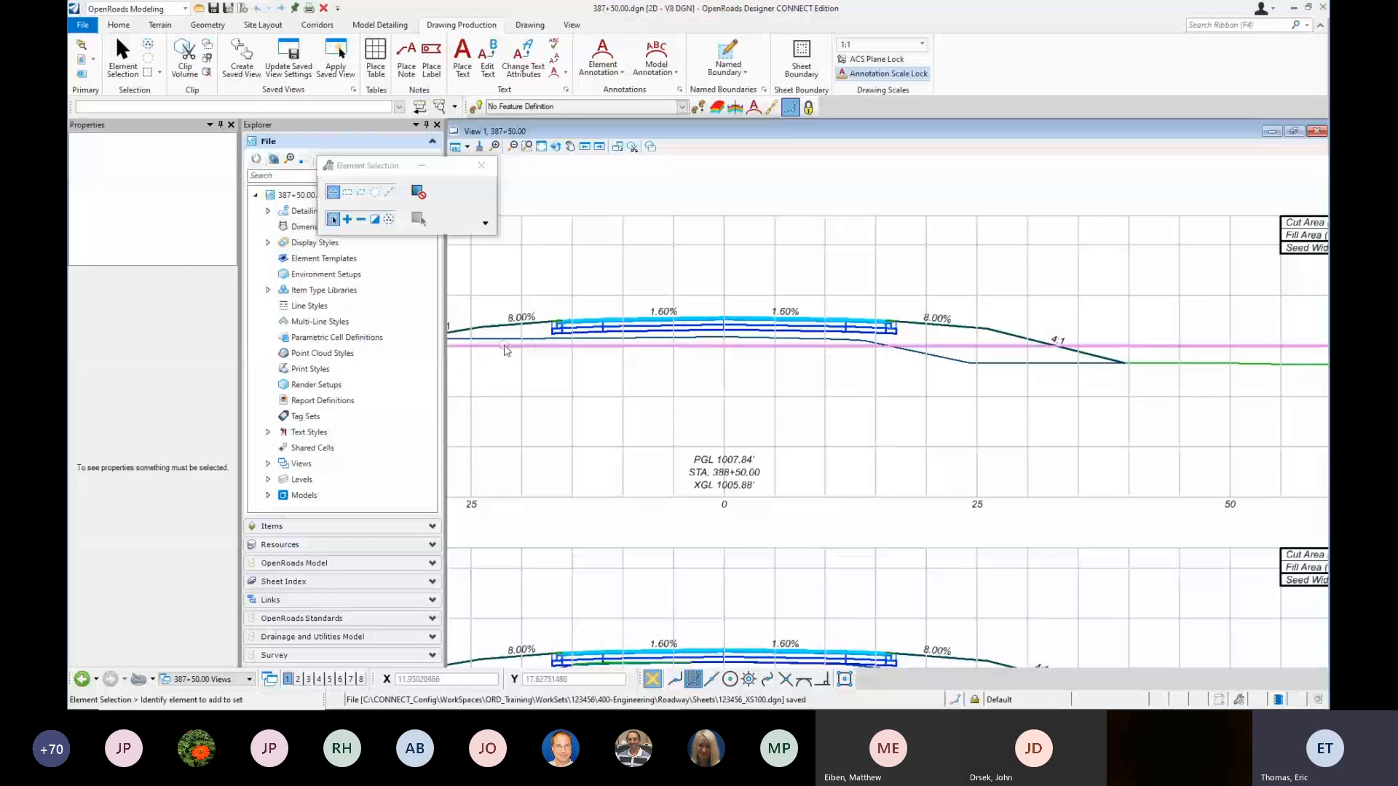
scroll(665, 275, down, 2)
middle_drag(663, 272, 755, 220)
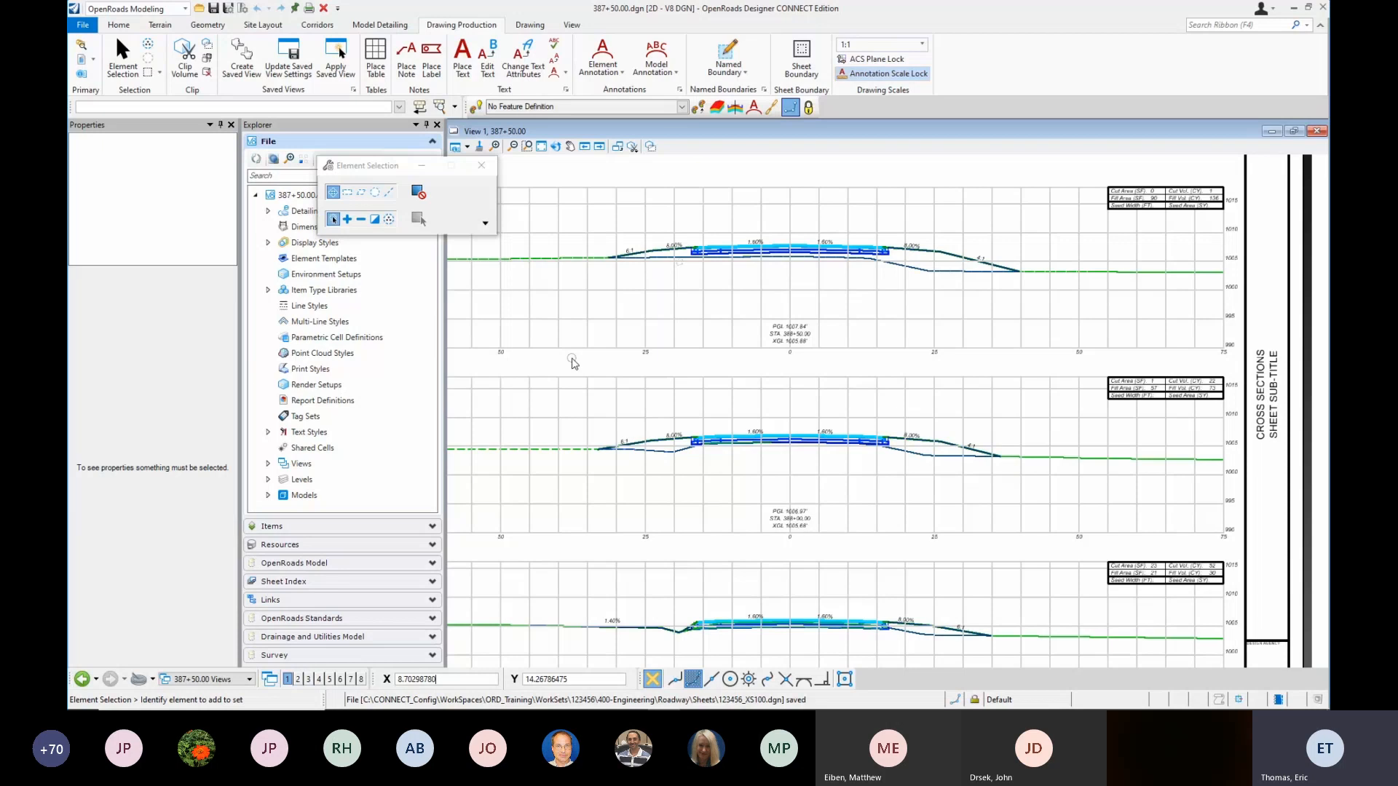
click(80, 26)
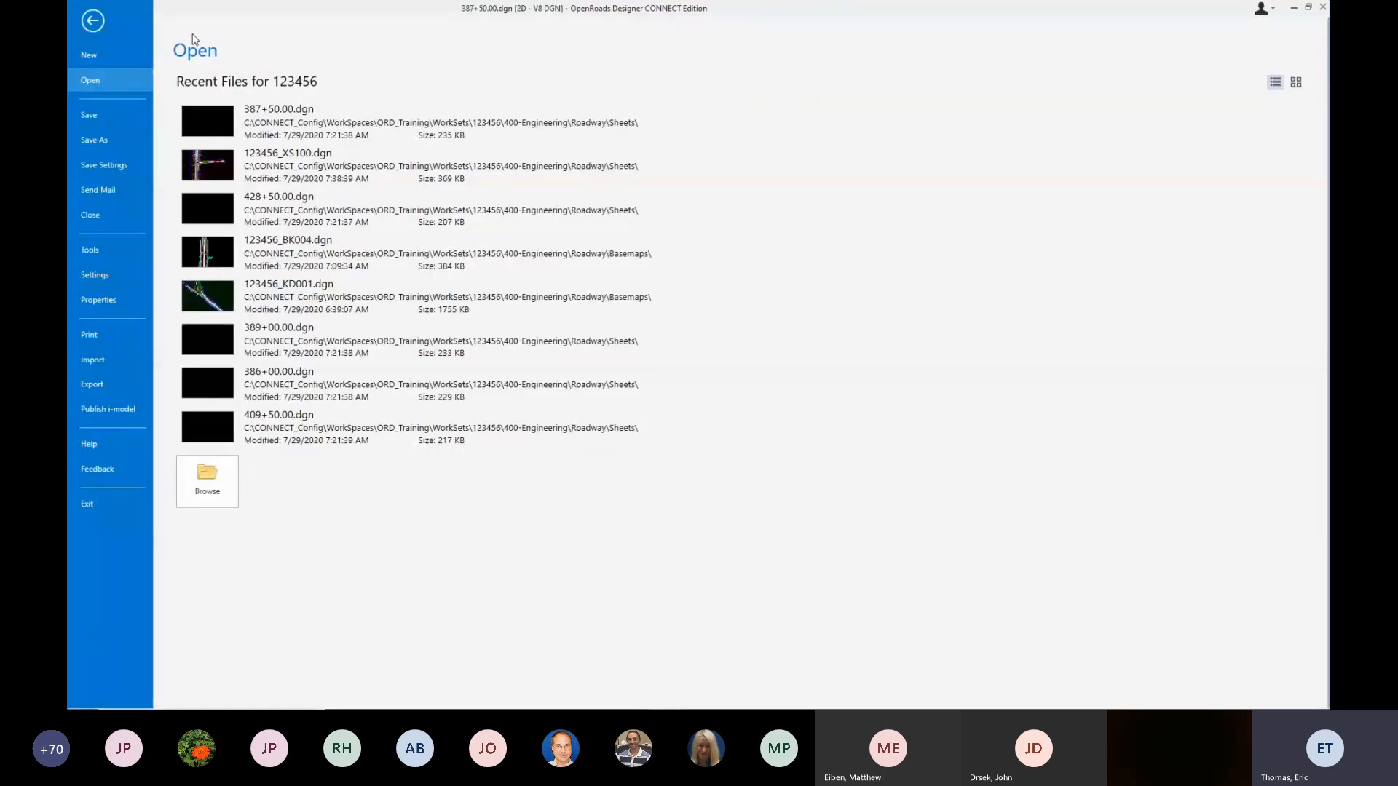
click(278, 168)
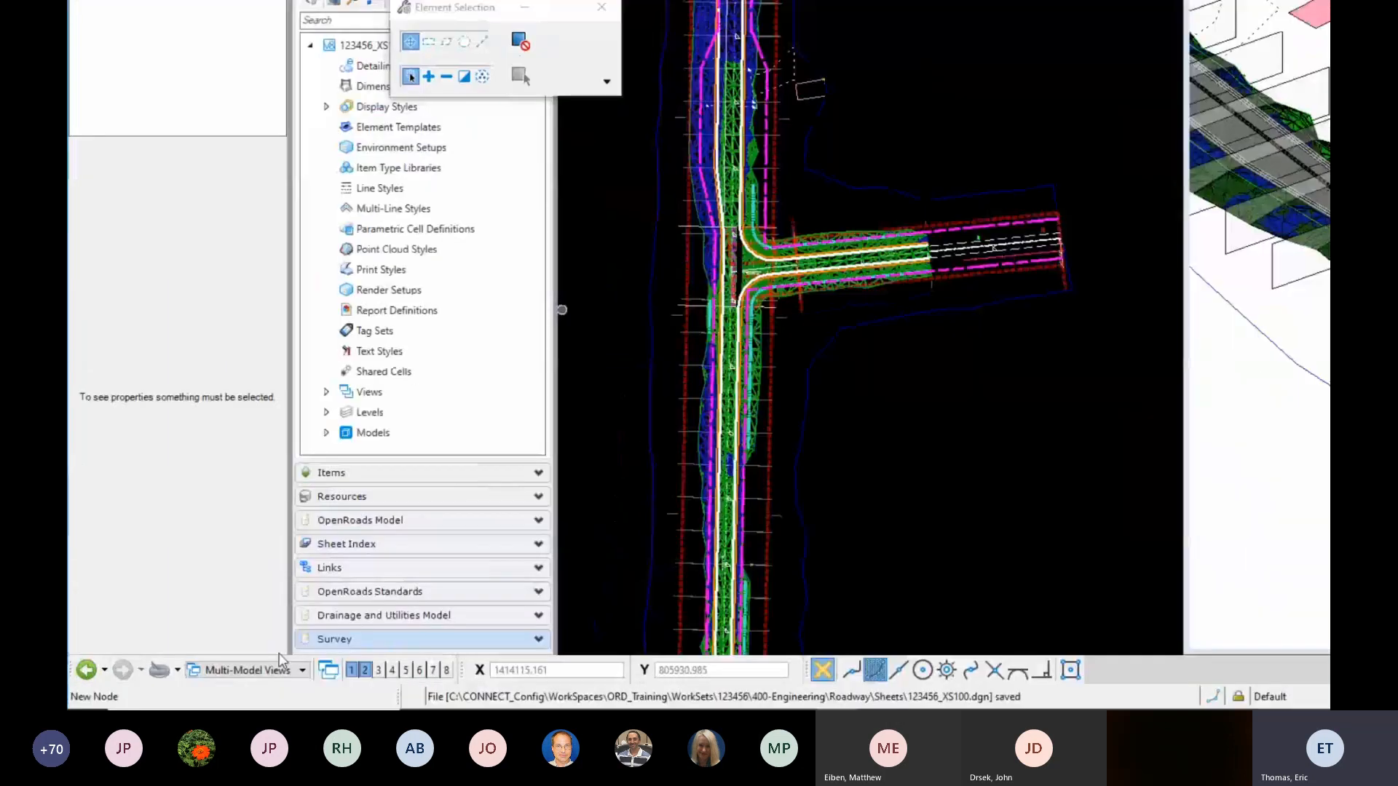
click(216, 679)
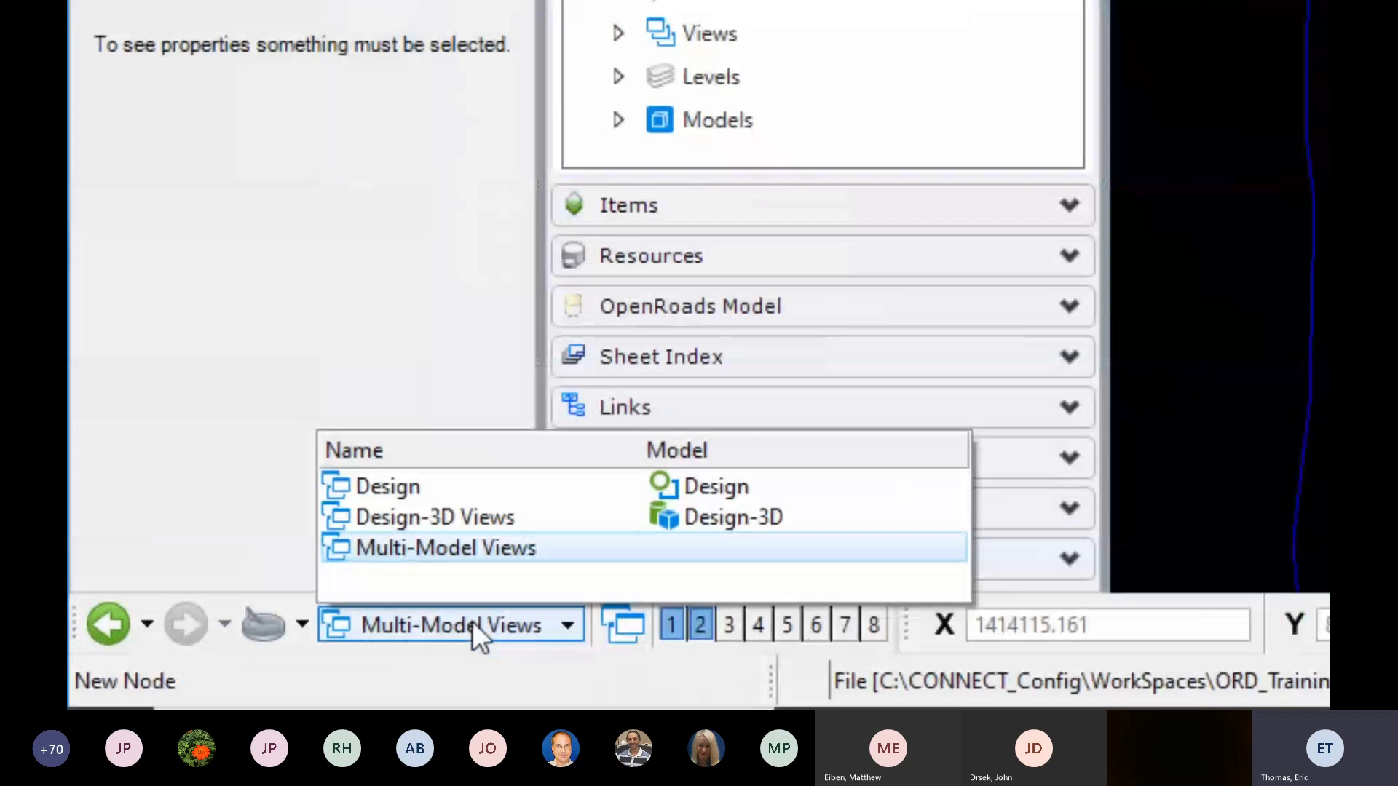
click(455, 531)
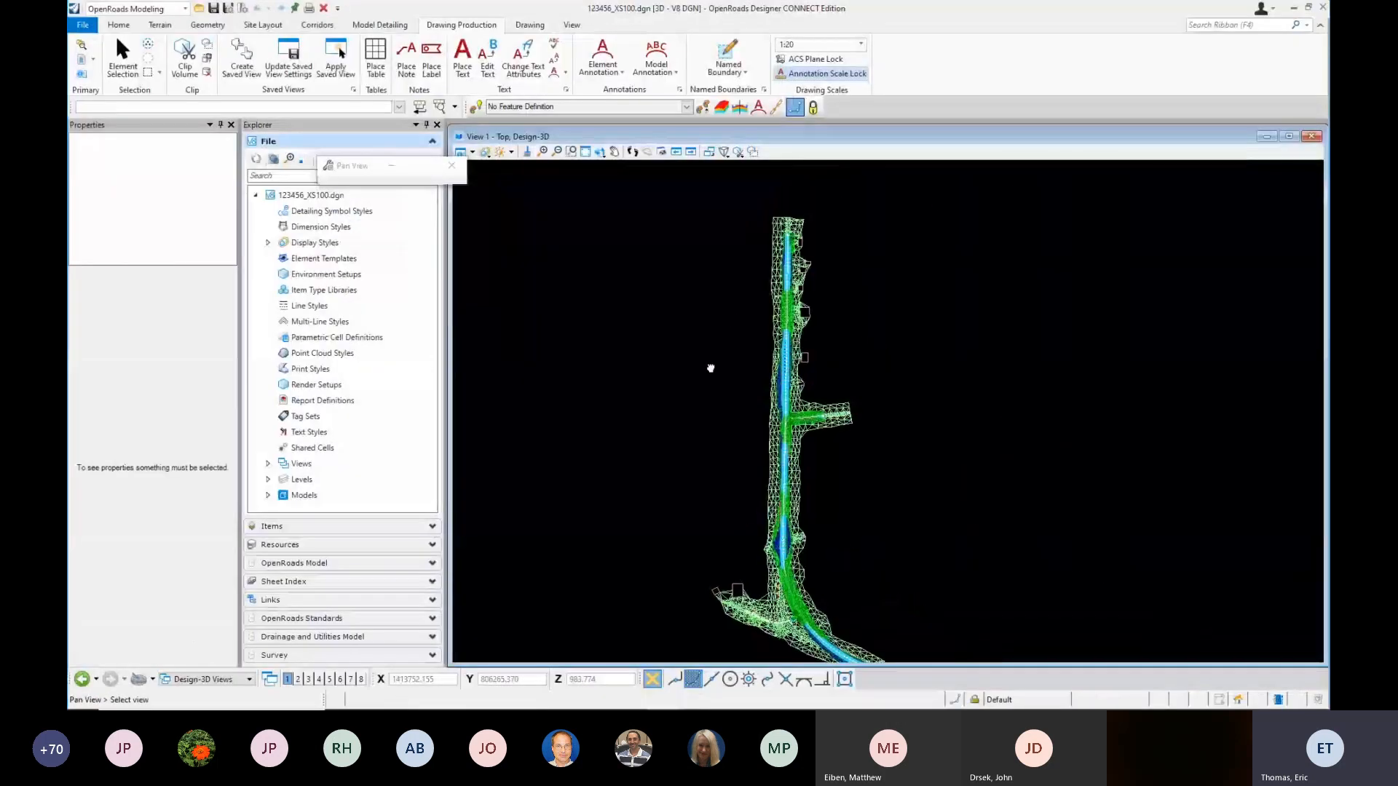
Step: In Global Display, turn off the VL_Cut_Volume and VL_Fill_Volume levels of the 123456_KD001.dgn reference in the Design-3D model
key(Escape)
scroll(793, 312, up, 3)
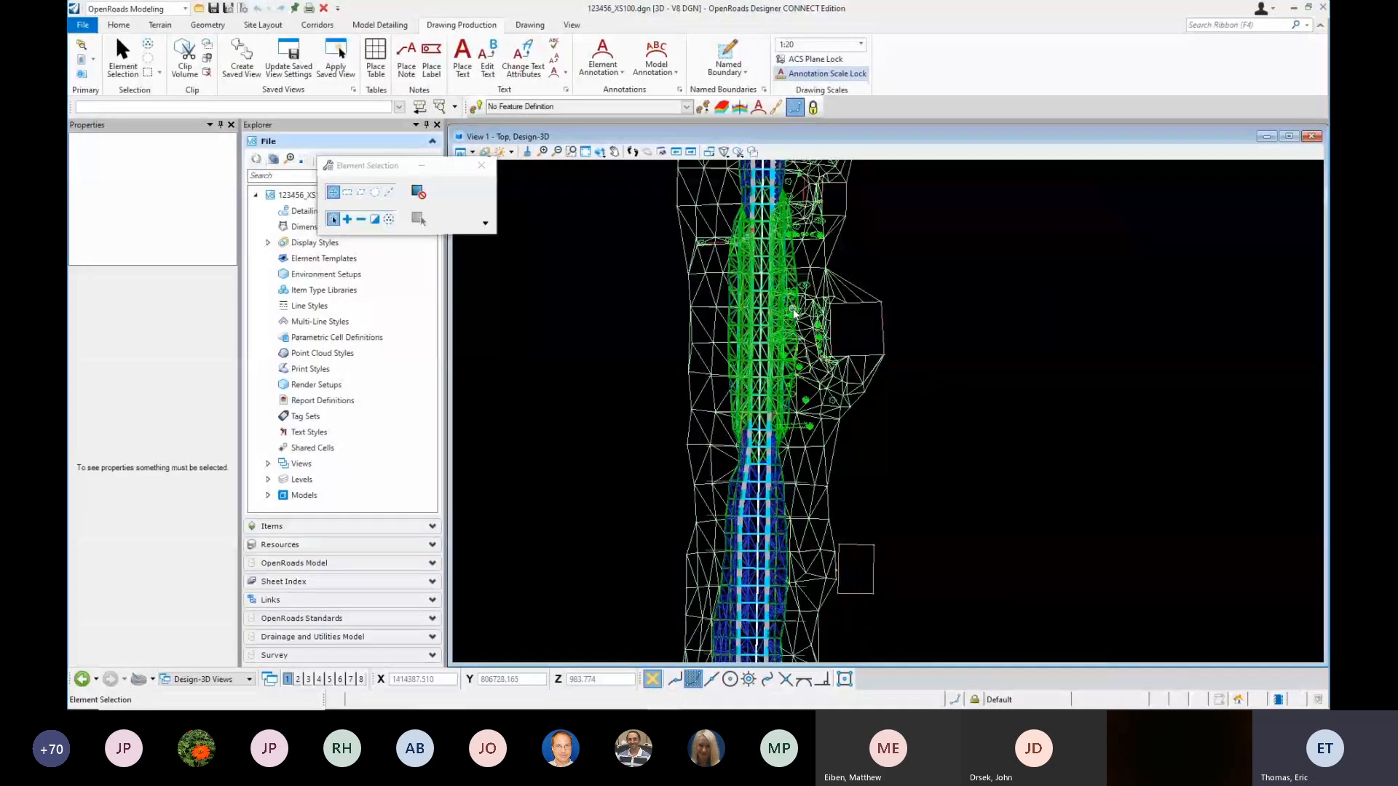
scroll(793, 311, up, 2)
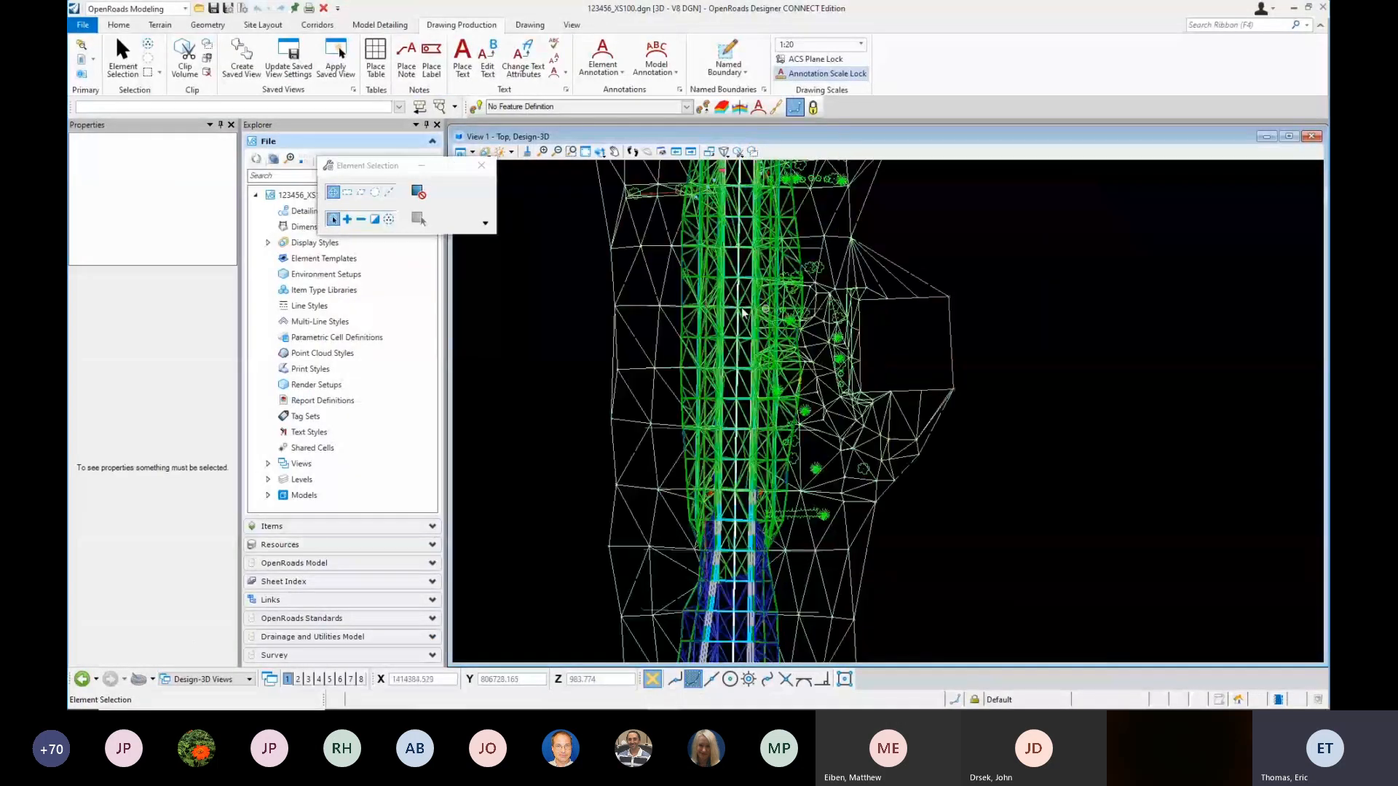
middle_click(552, 309)
middle_click(551, 309)
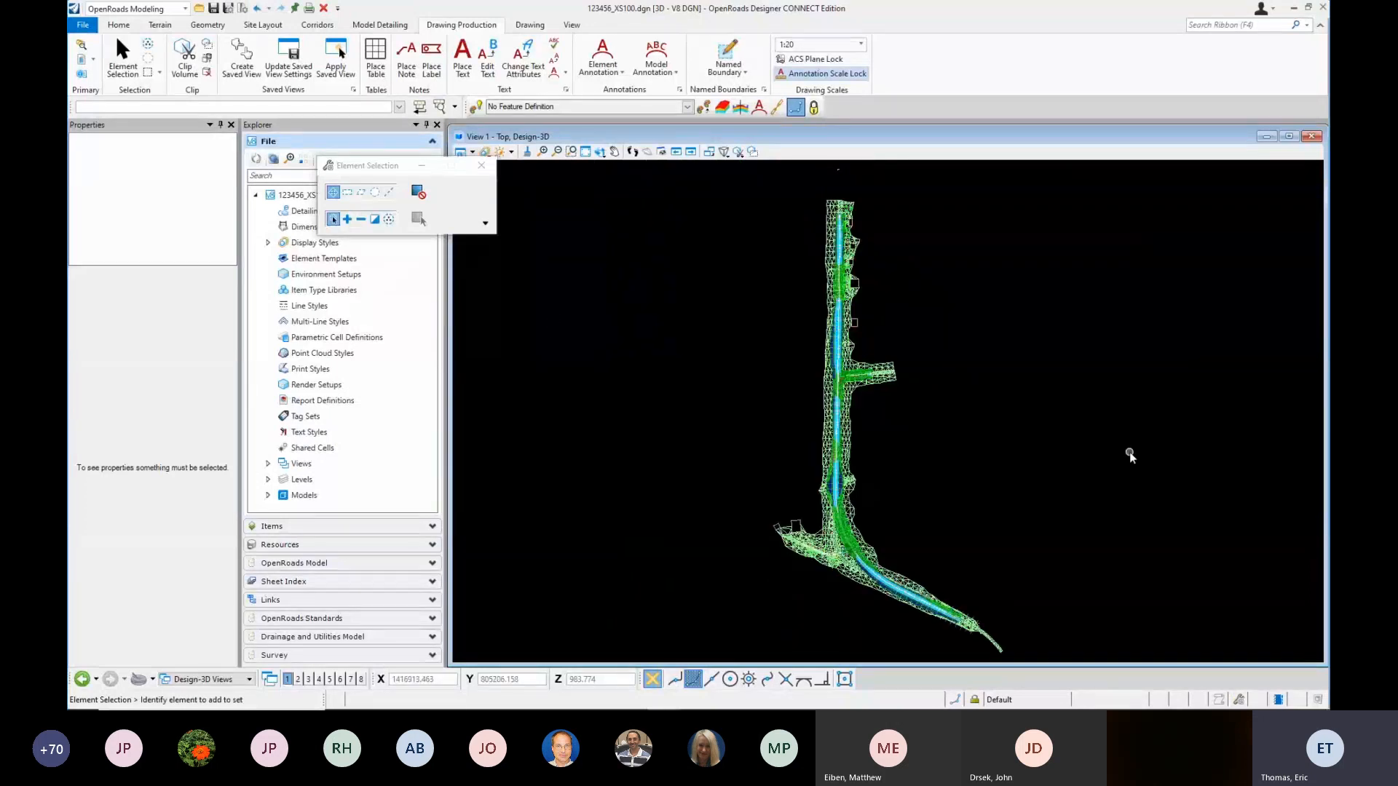
key(ctrl+e)
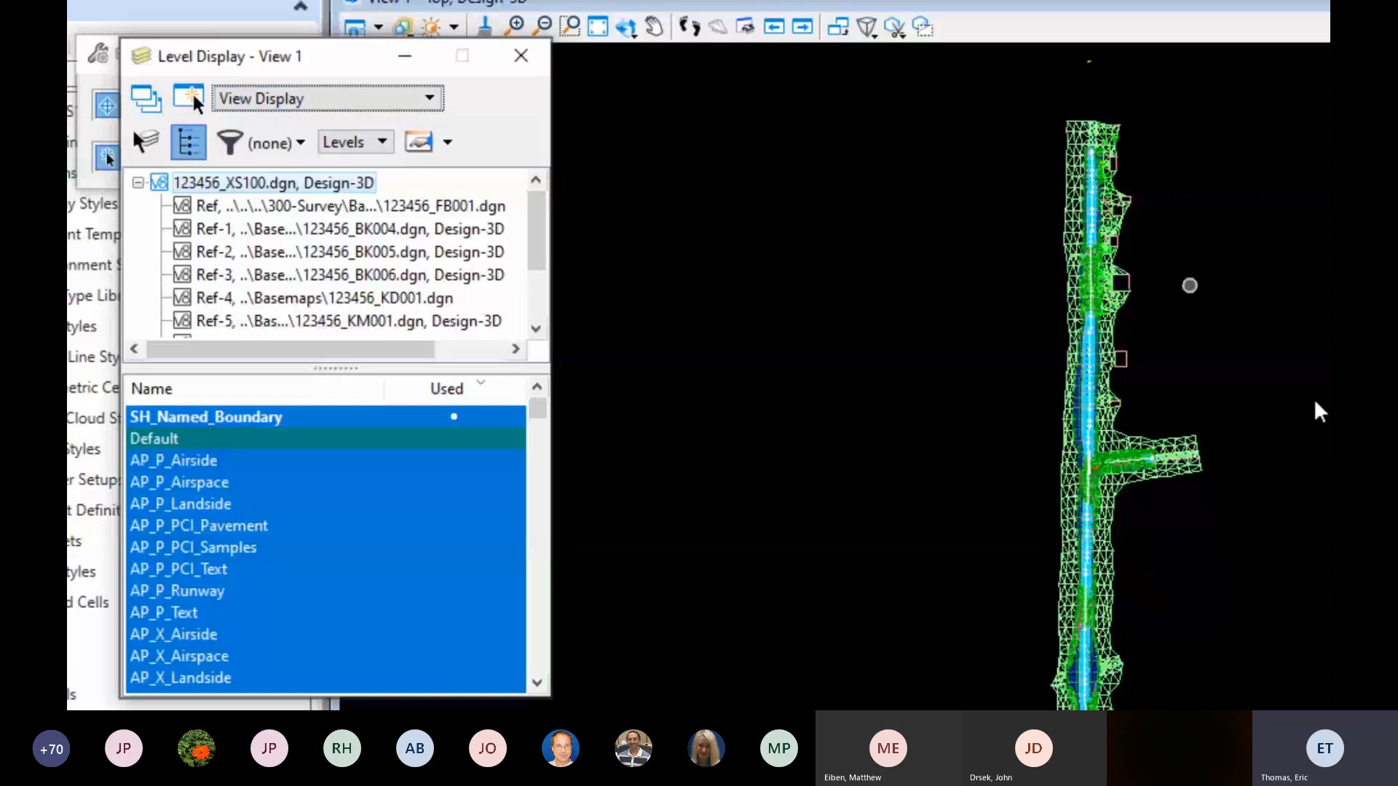
click(415, 110)
click(346, 127)
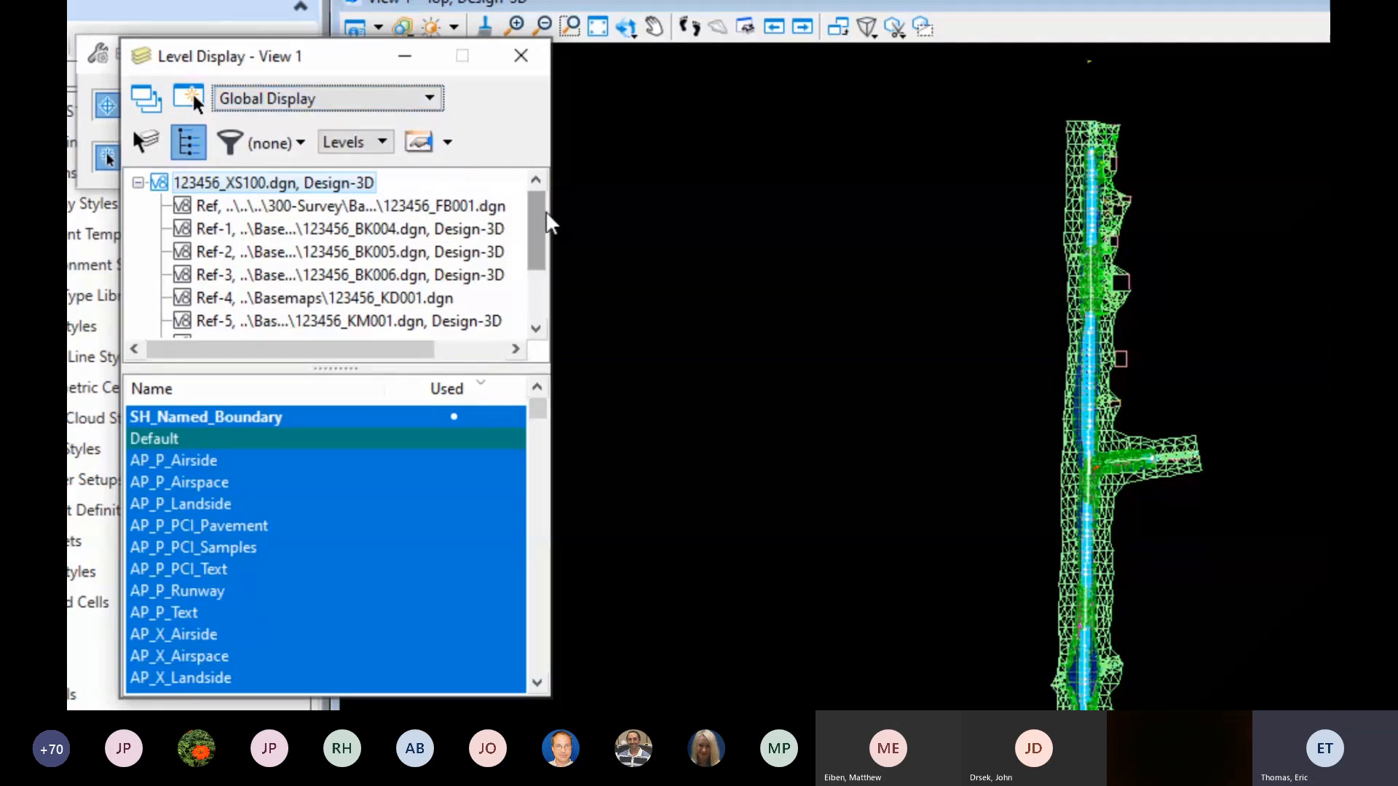
drag(538, 223, 536, 262)
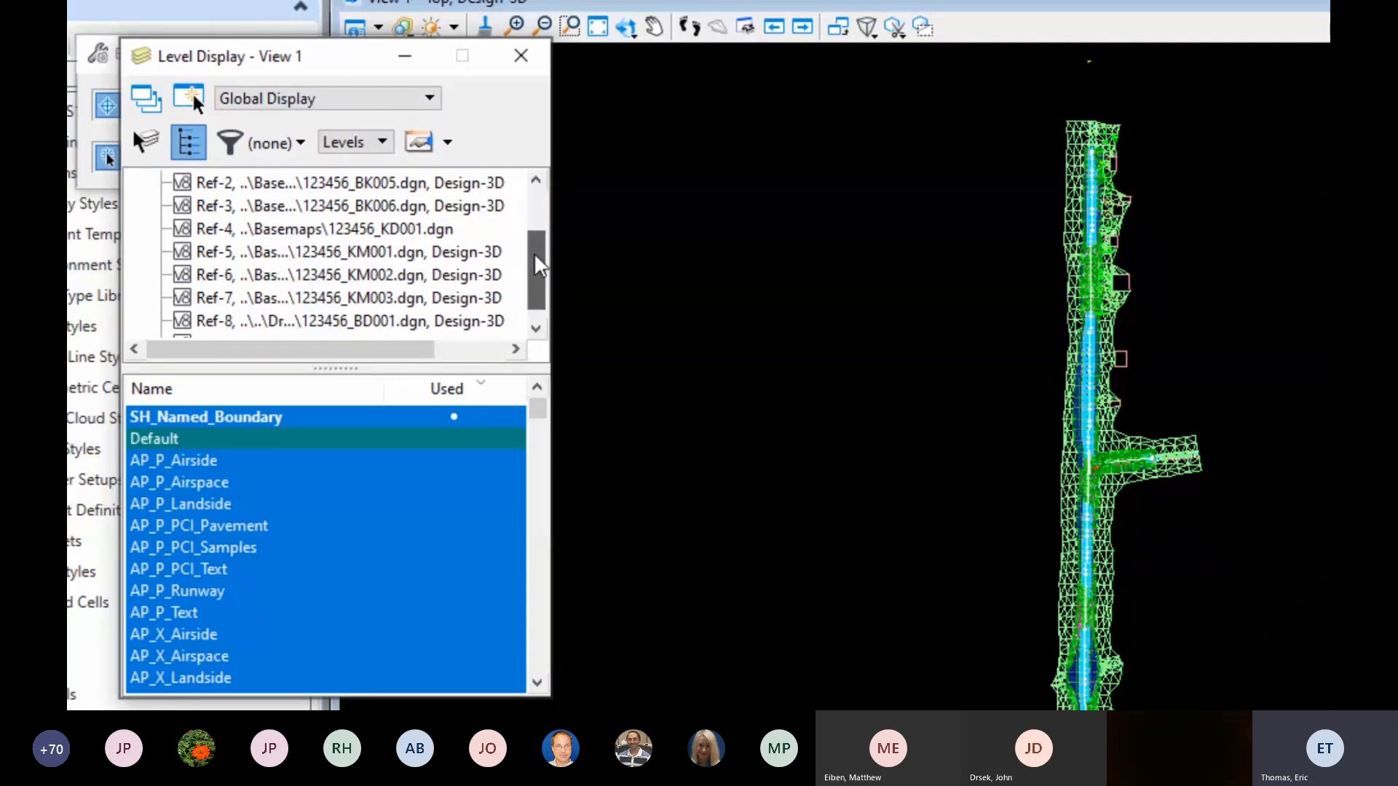
click(444, 230)
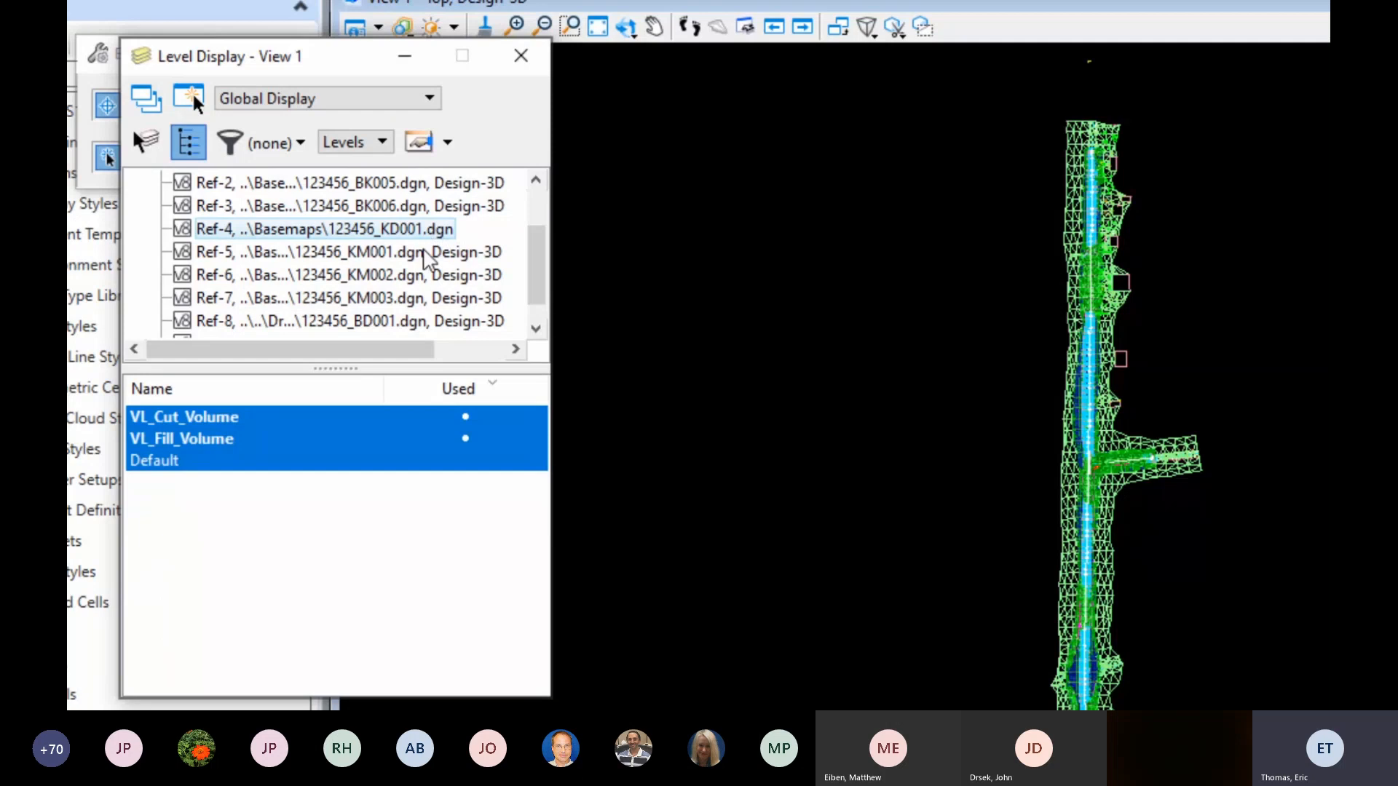
click(206, 422)
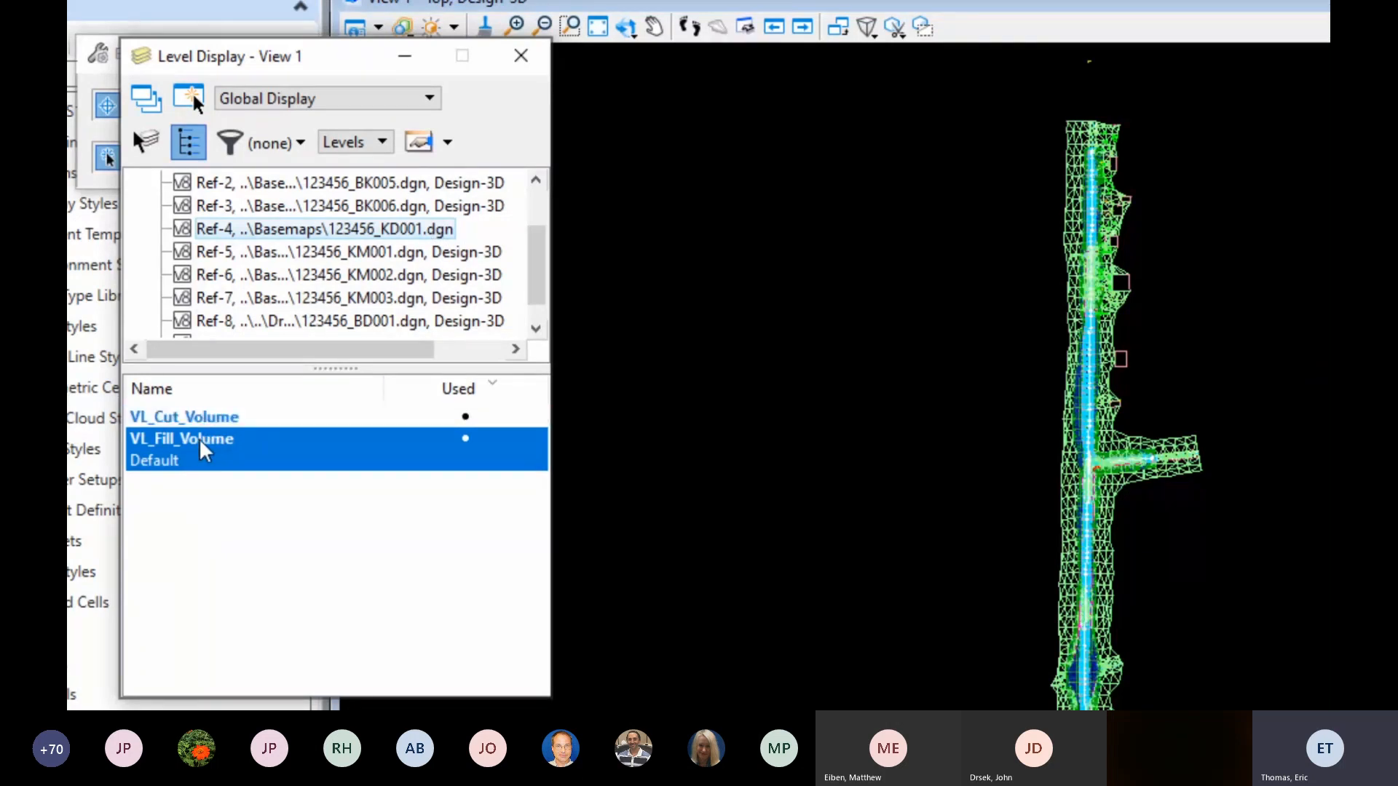
click(202, 441)
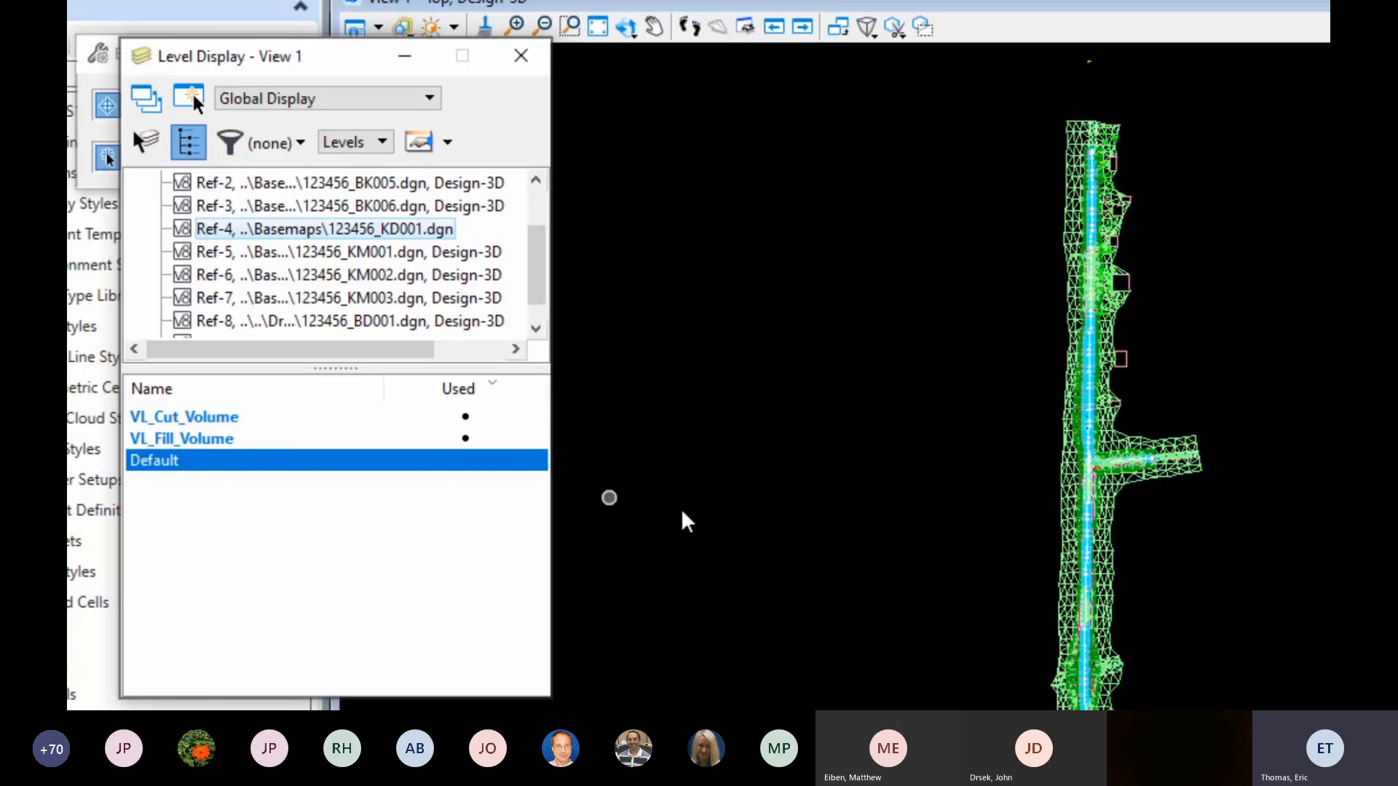
Step: Toggle the VL_Cut_Volume and VL_Fill_Volume levels on and off again to compare the roadway display, and close the level display
scroll(1136, 521, up, 5)
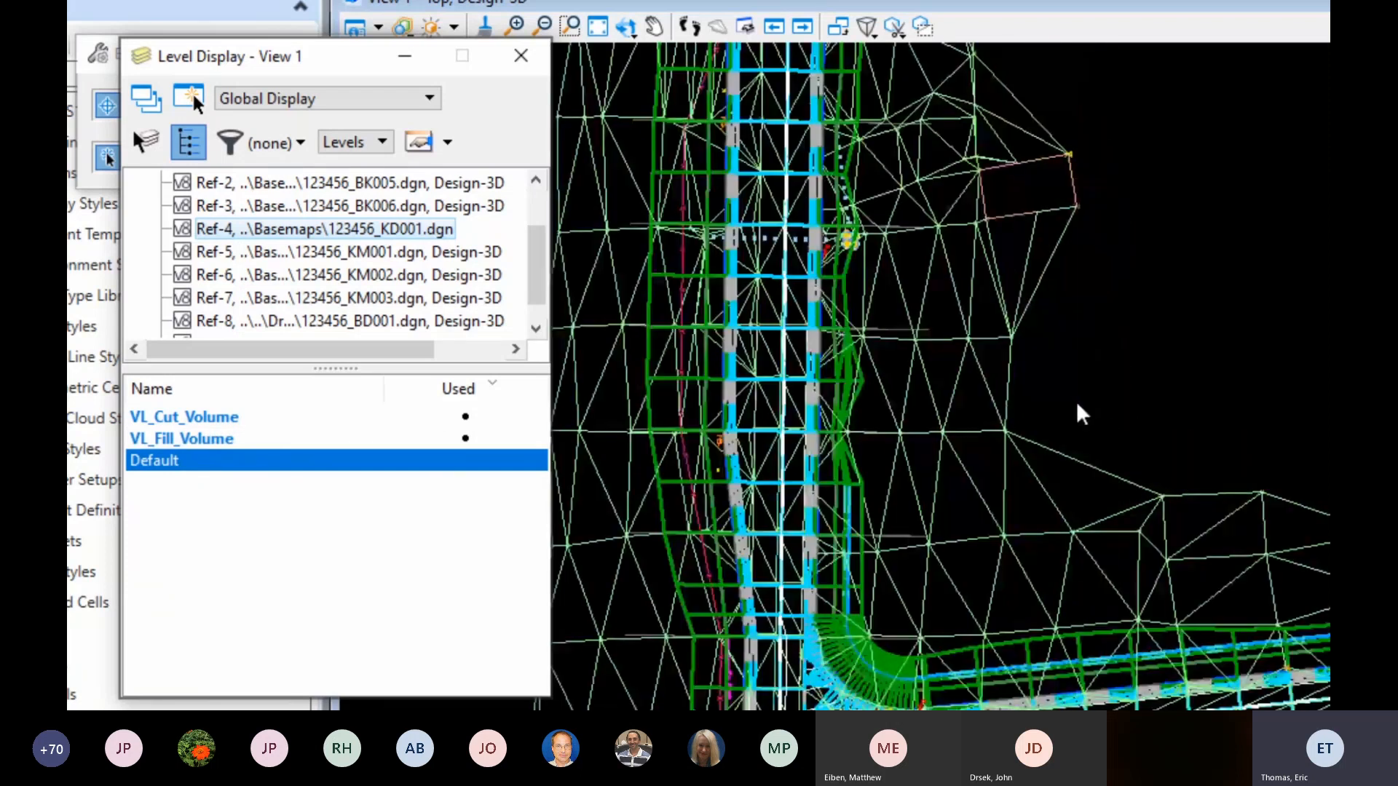
middle_drag(858, 268, 990, 444)
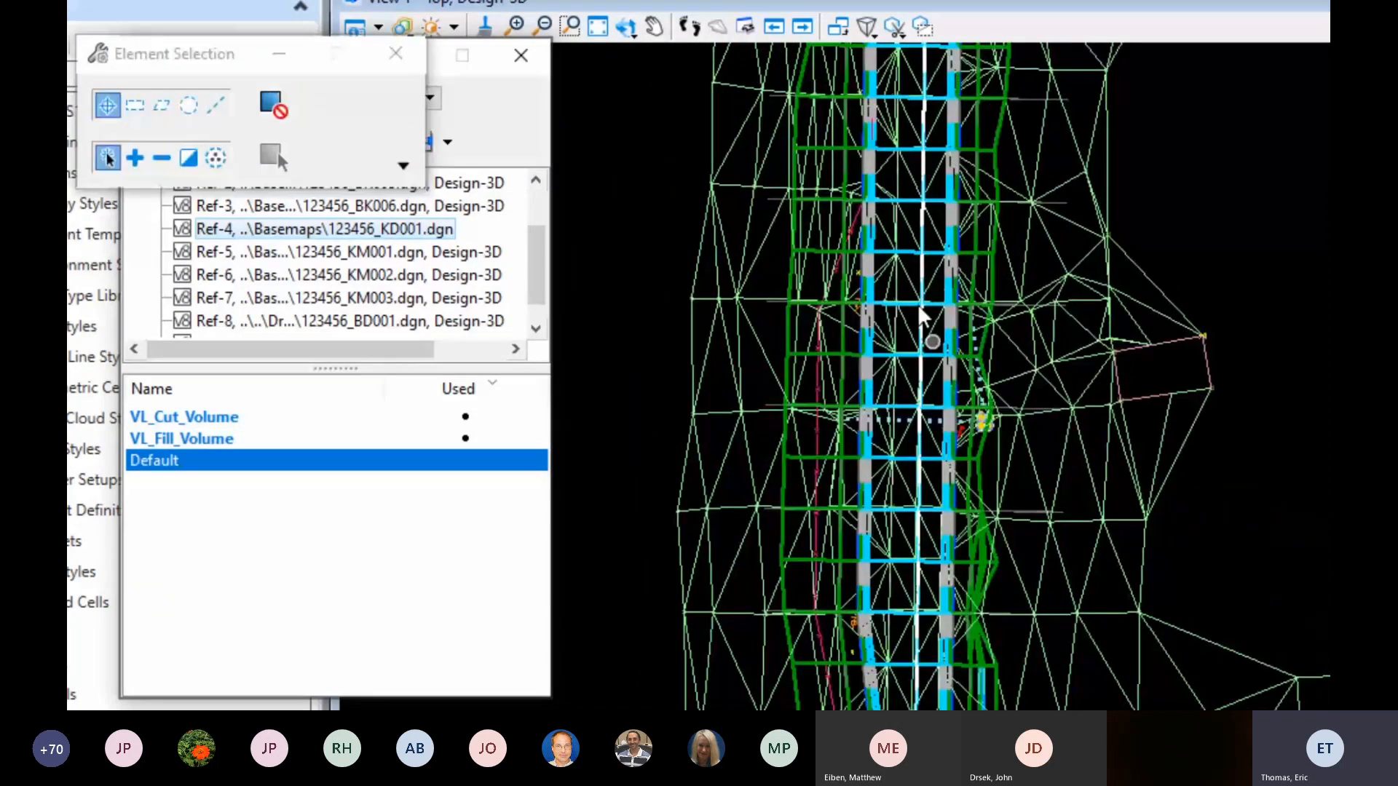
ctrl+click(187, 418)
ctrl+click(184, 439)
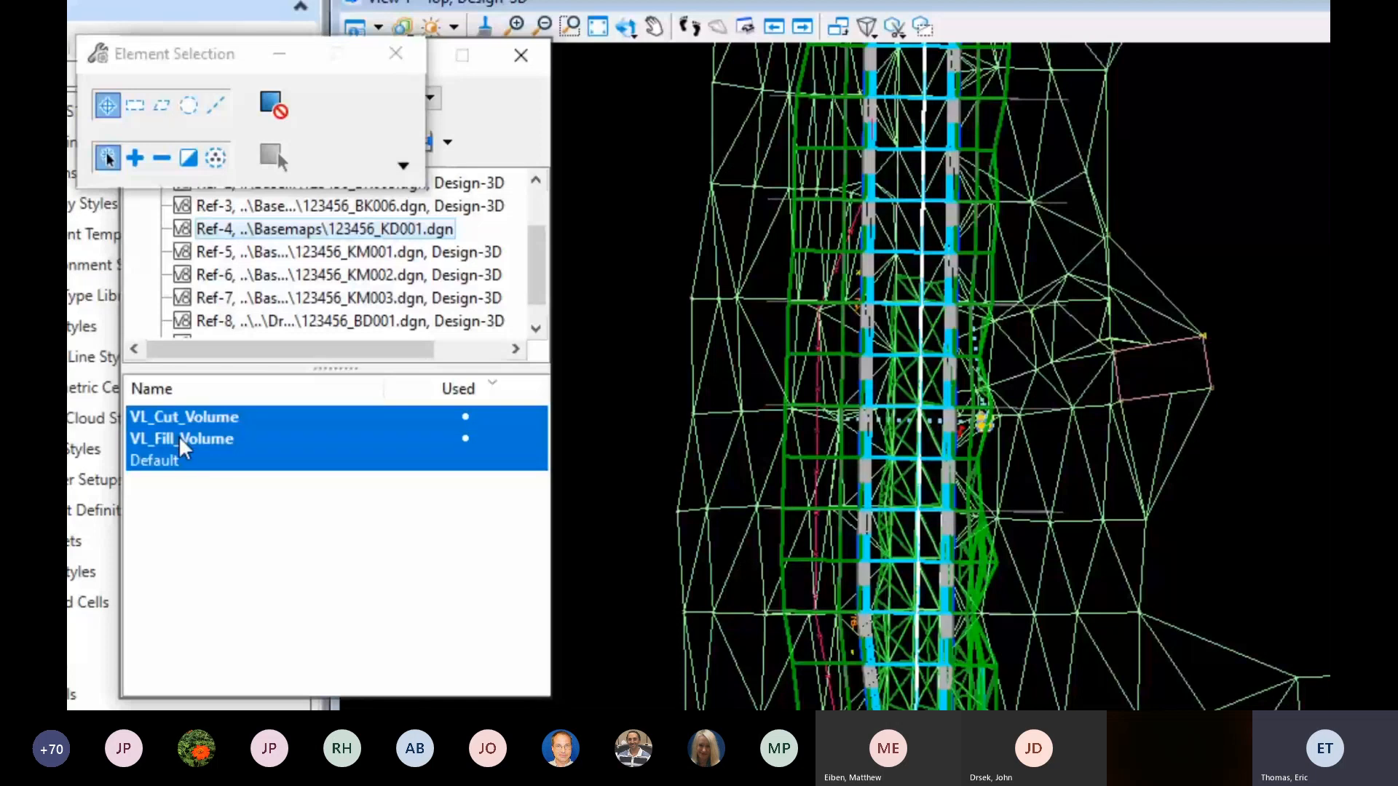
ctrl+click(182, 439)
ctrl+click(183, 418)
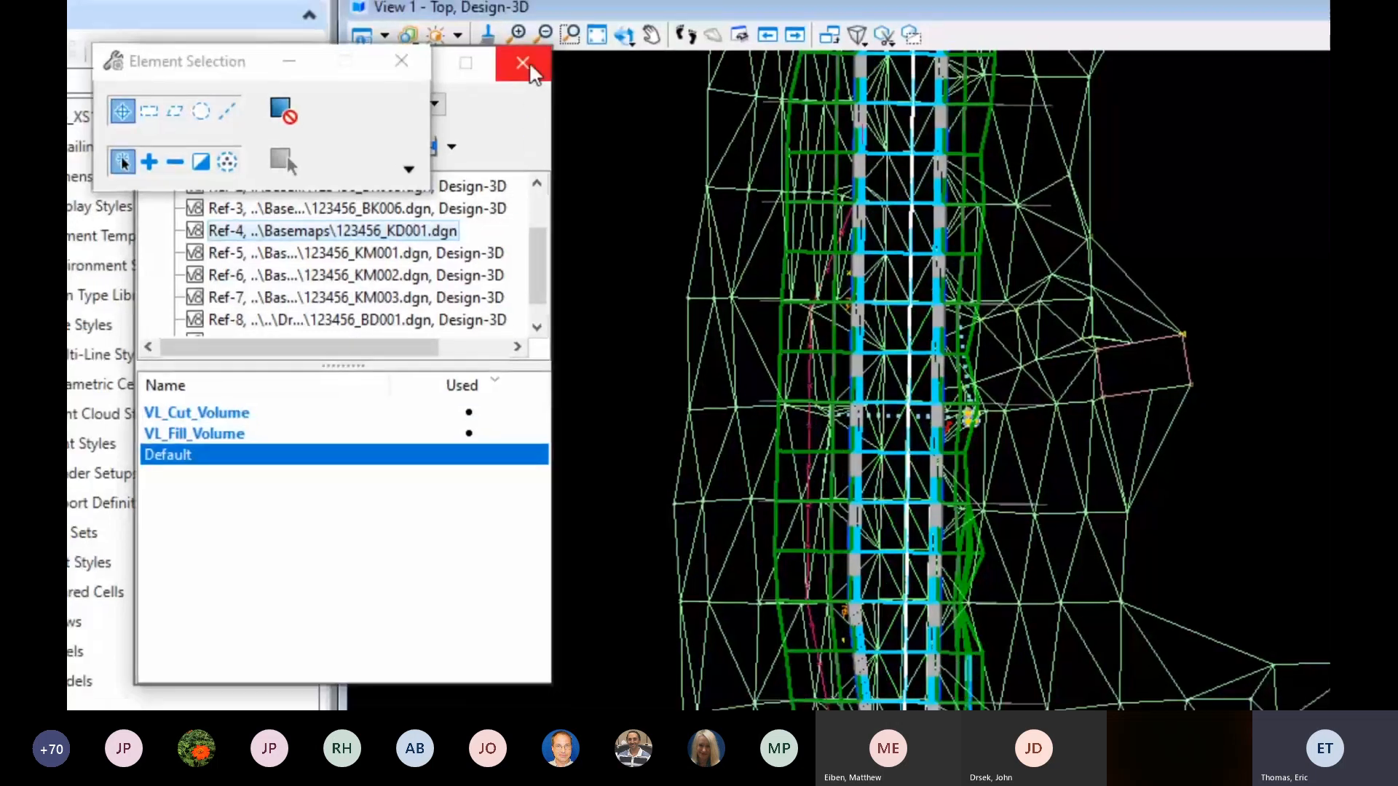
click(524, 62)
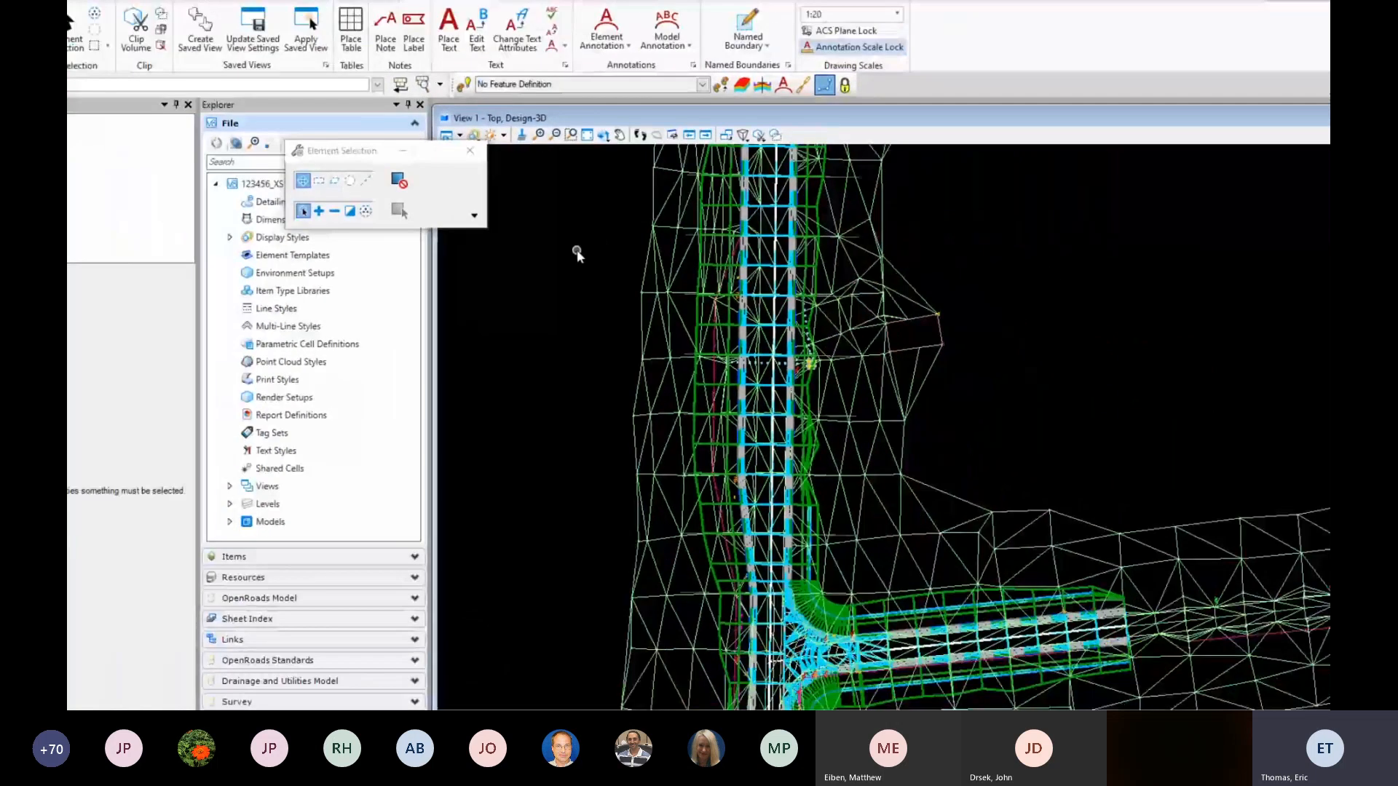
Step: Save the settings of 123456_XS100.dgn and open the 387+50.00.dgn sheet to check its cross sections
key(ctrl+f)
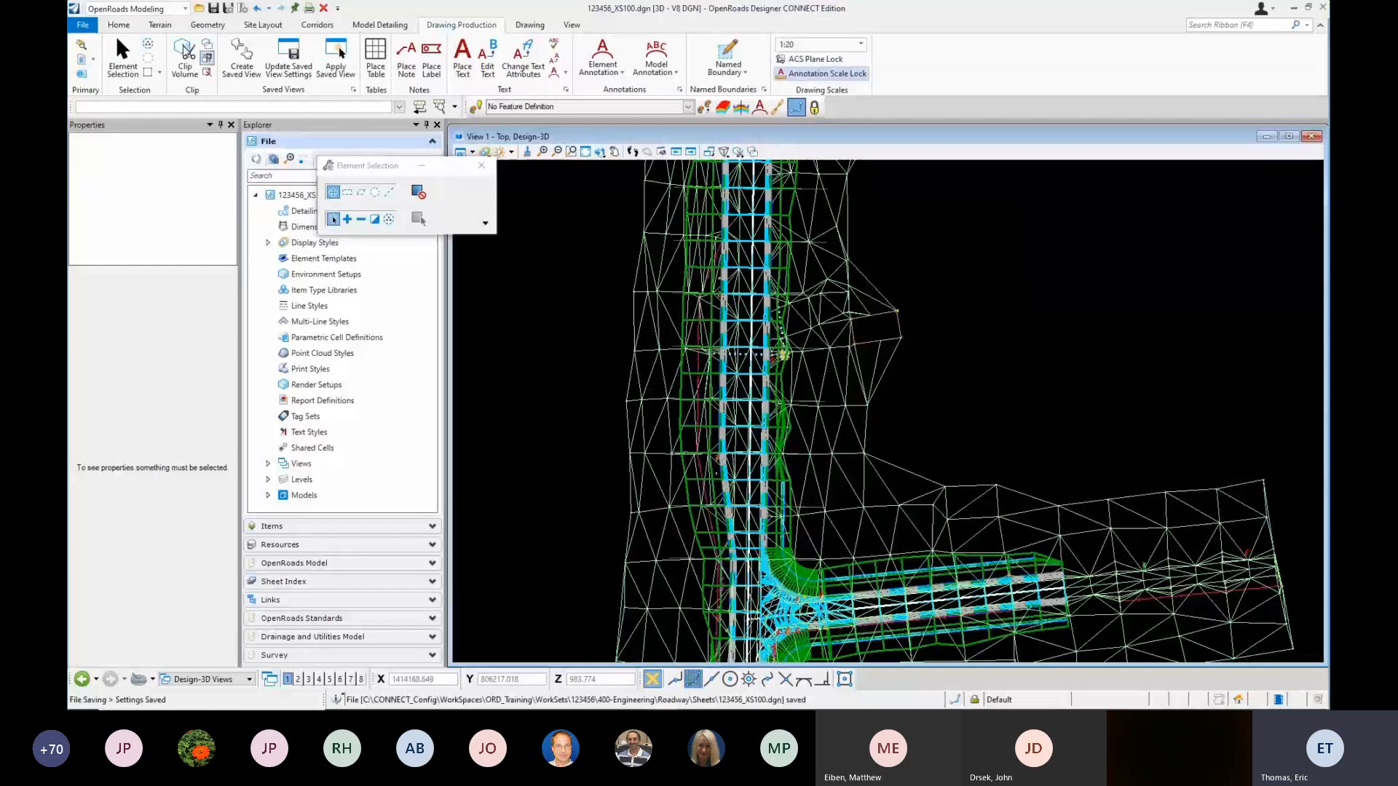
click(93, 28)
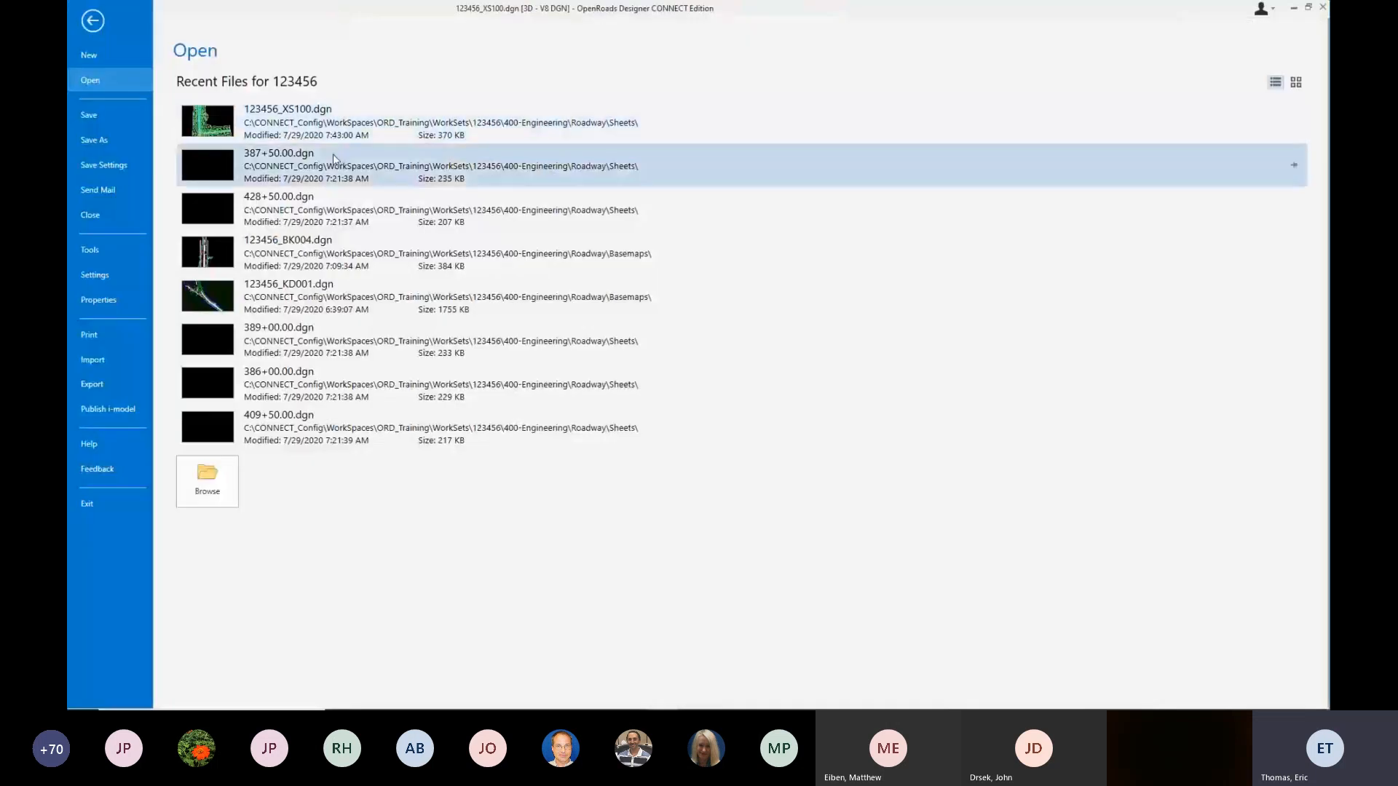
click(333, 155)
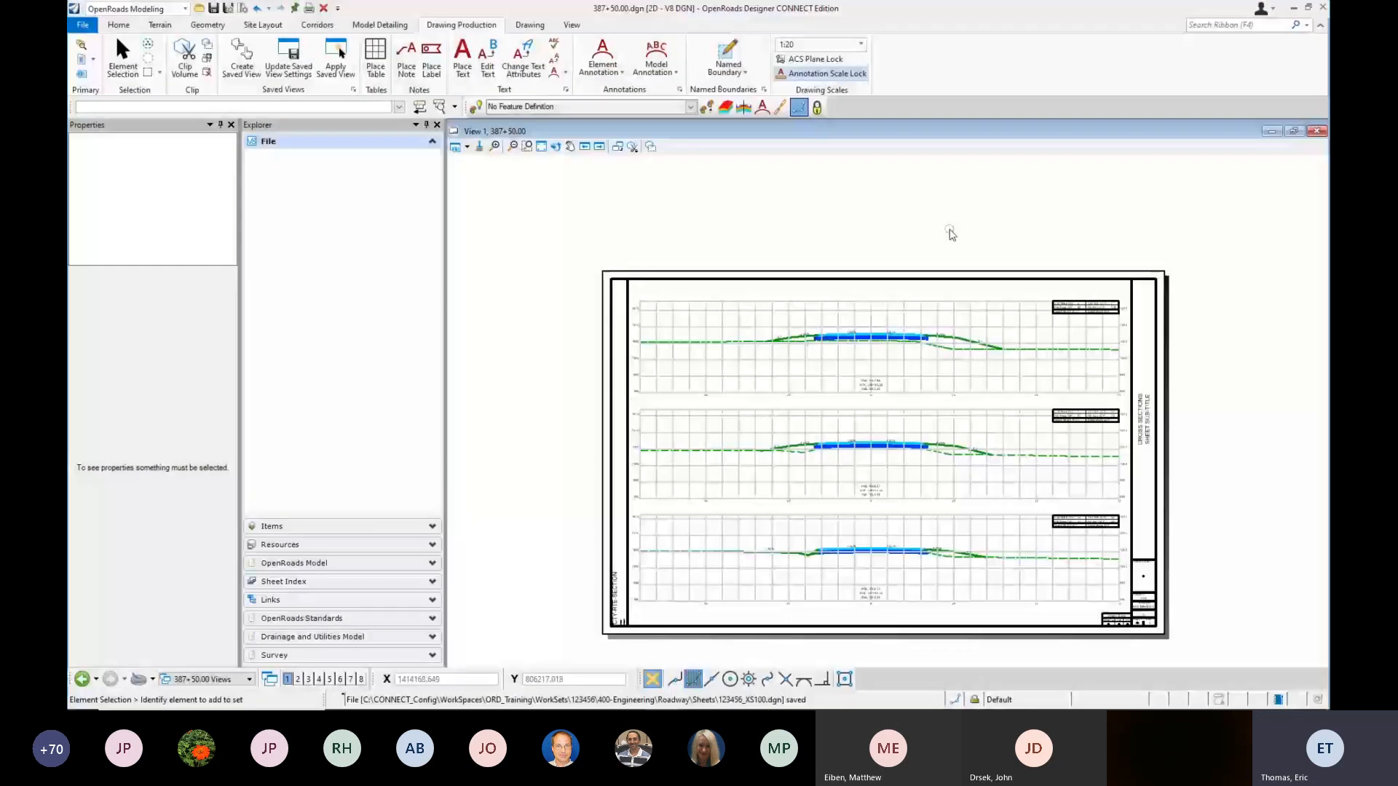
scroll(951, 343, up, 5)
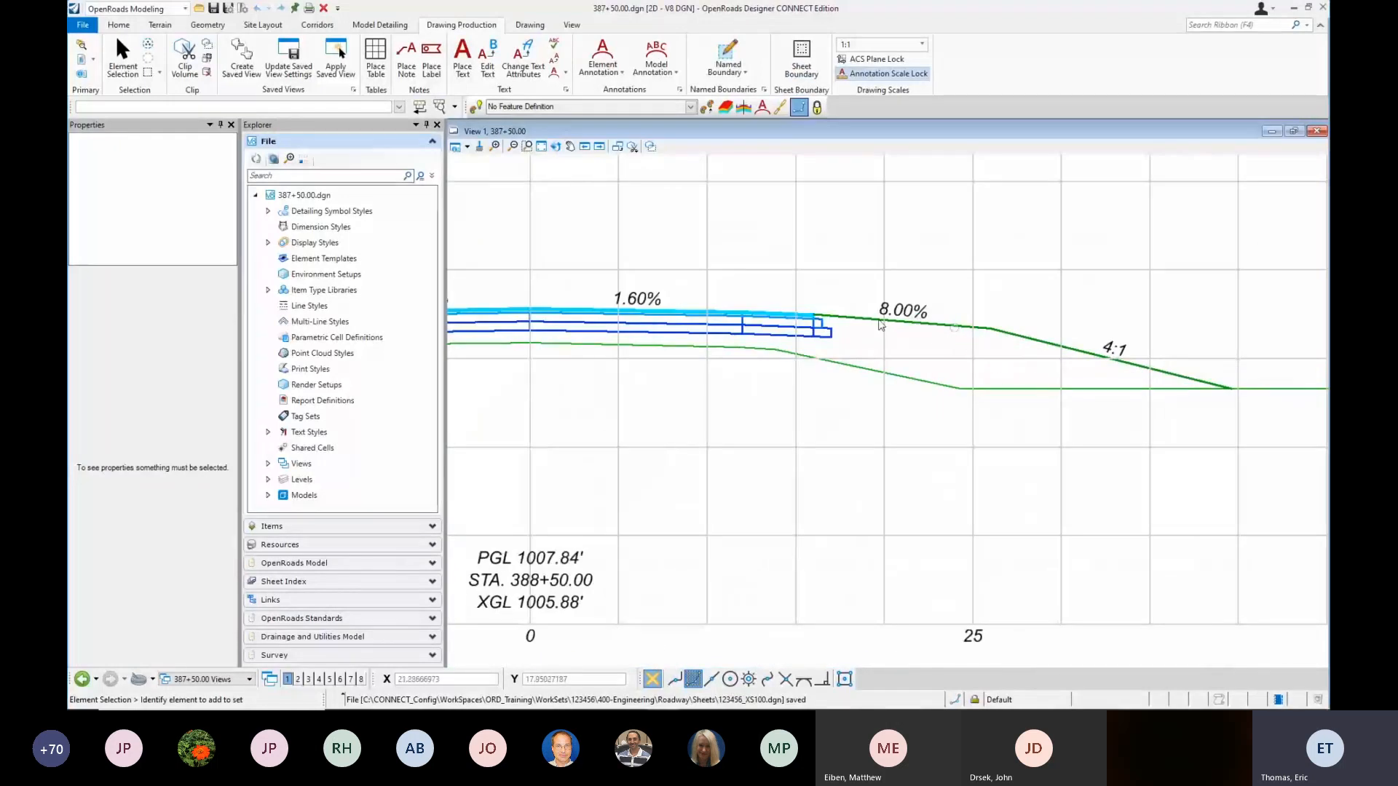
scroll(976, 265, down, 3)
scroll(1034, 280, down, 2)
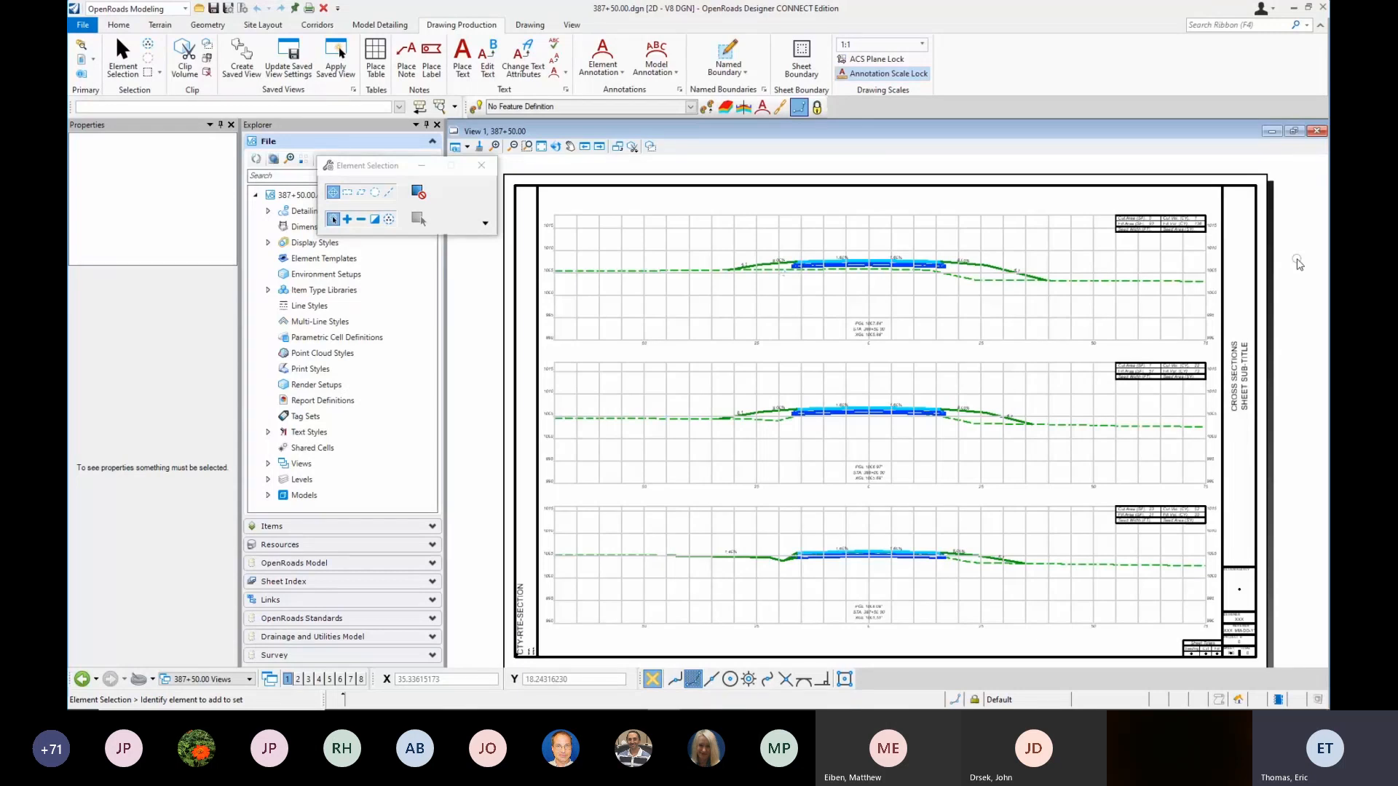
Step: End the slide show, return to the ORD XS Levels.pptx editing window in PowerPoint and shift the window slightly
key(Right)
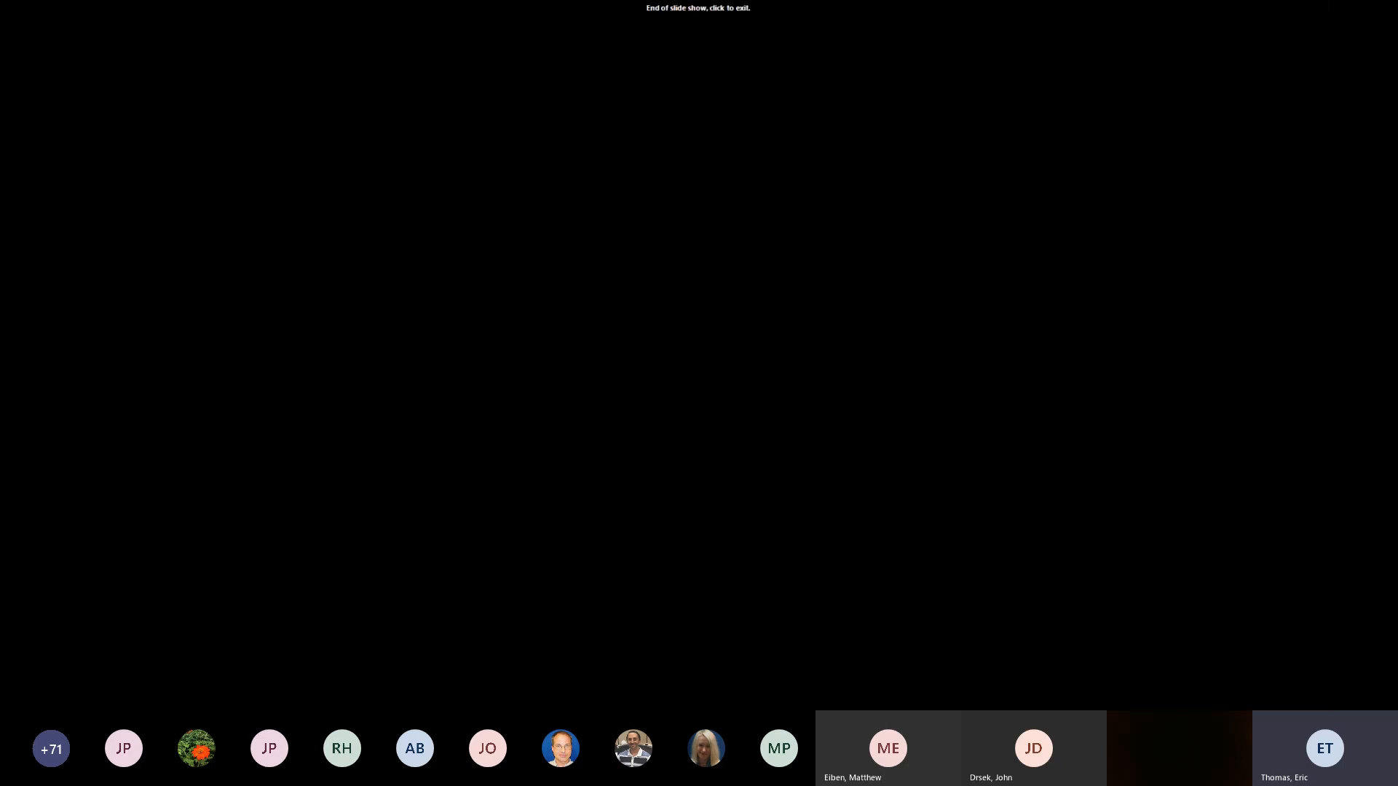
key(Escape)
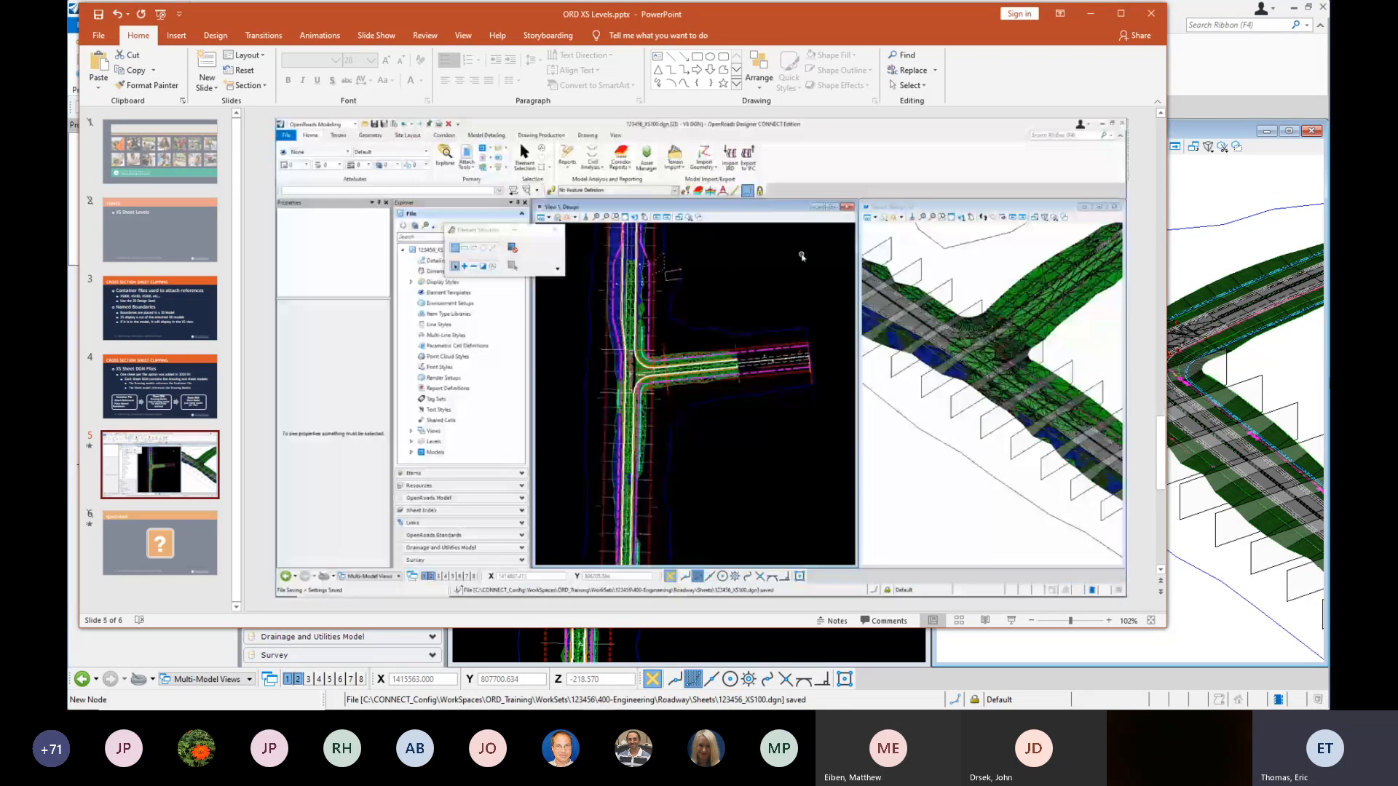
mouse_move(743, 399)
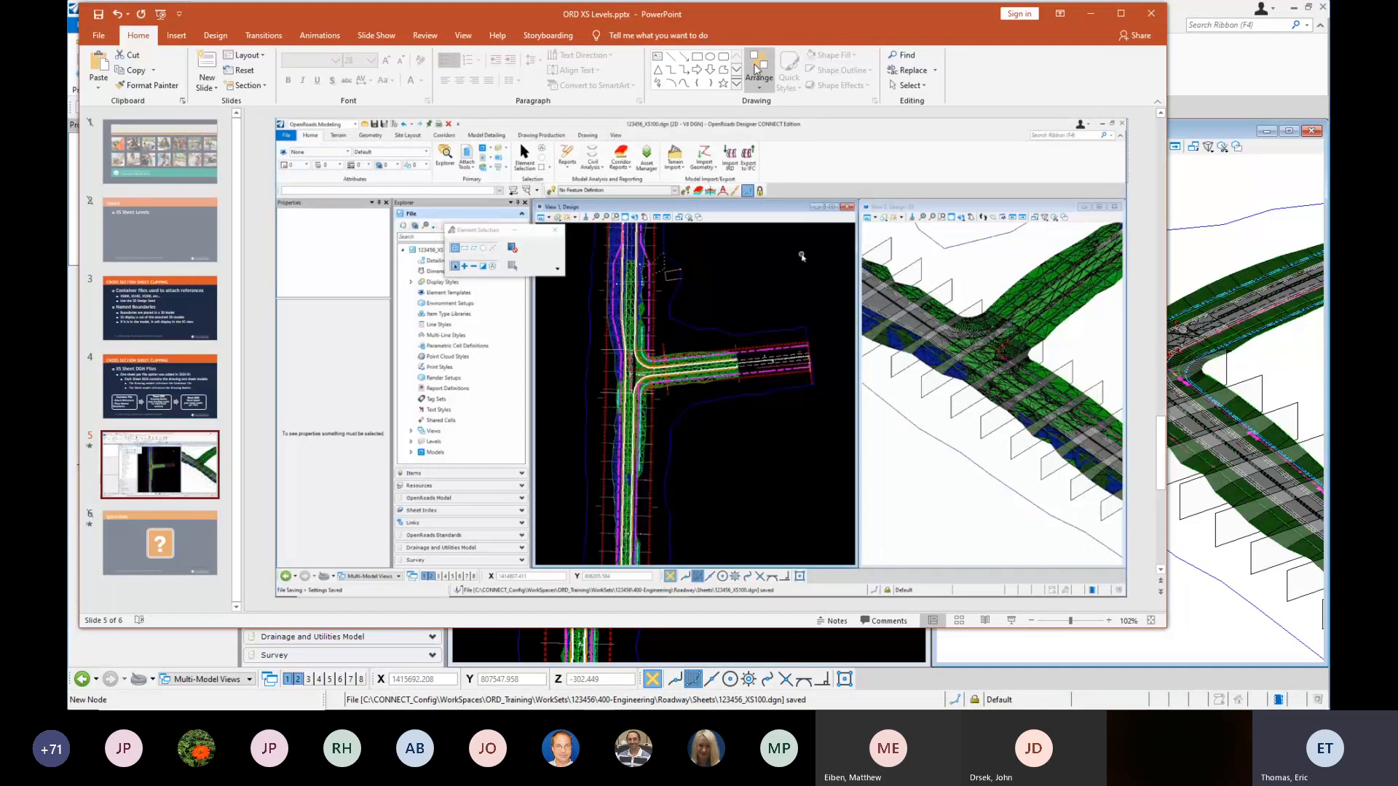
drag(774, 19, 793, 32)
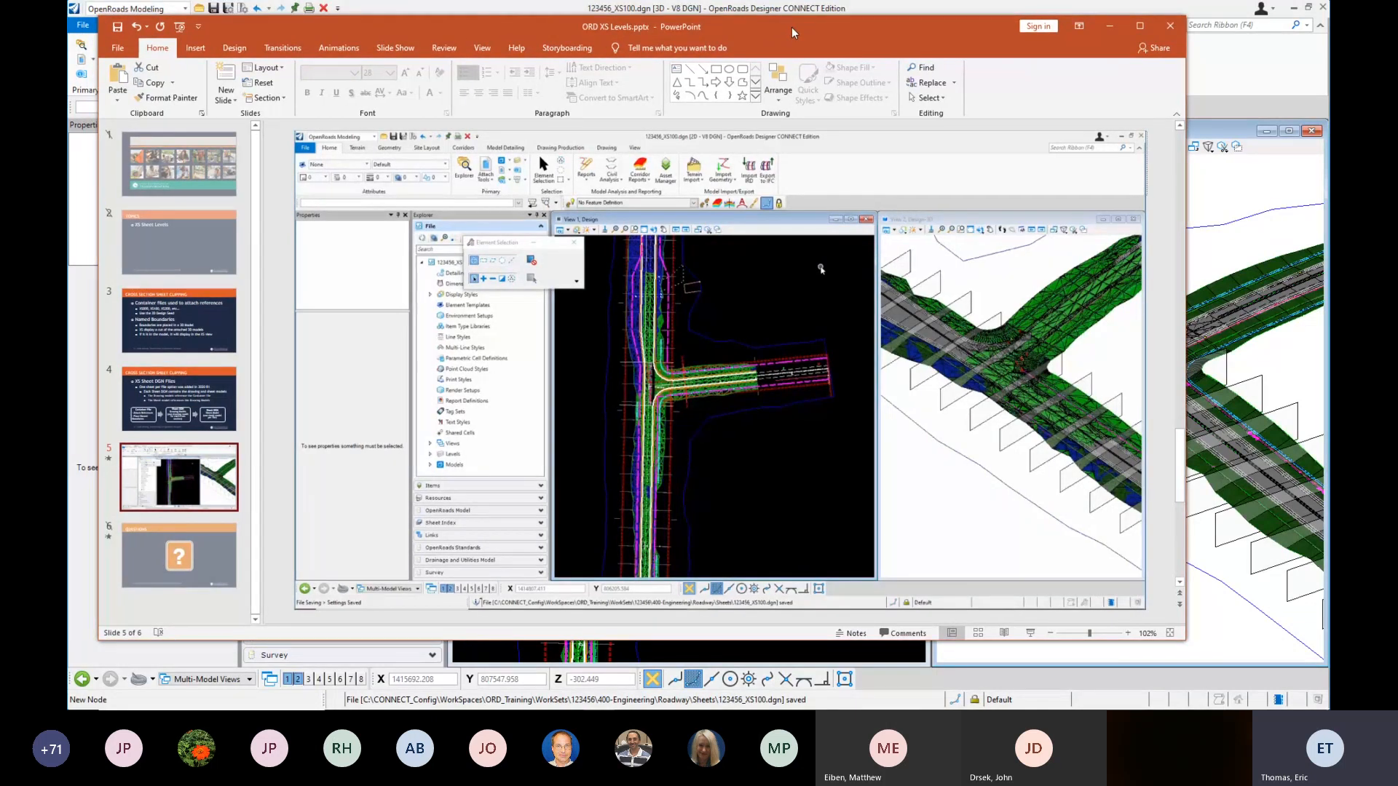
Step: Close ORD XS Levels.pptx, switch to ORD Annotations.pptx in PowerPoint, maximize it and start the slide show from slide 2, ORD Annotations
click(1173, 29)
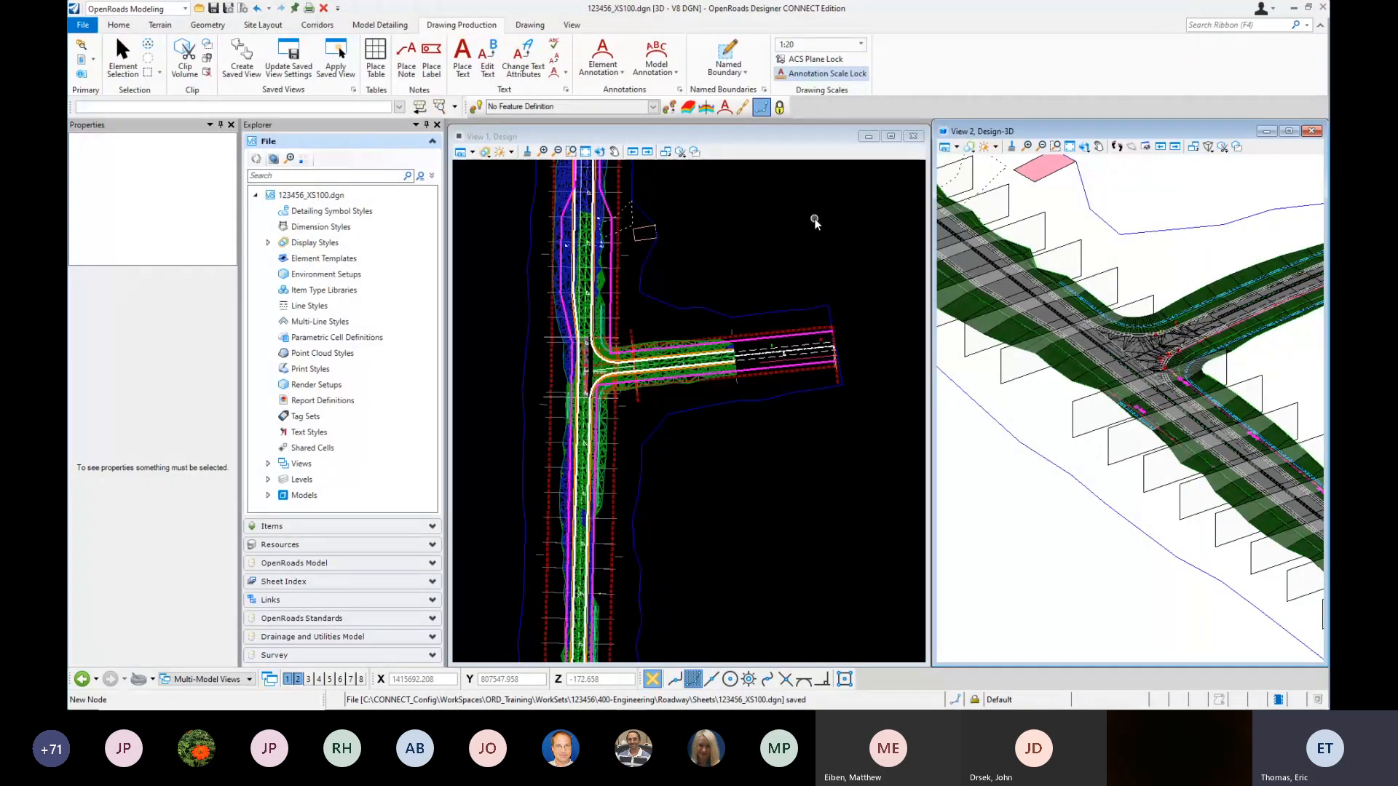
key(alt+Tab)
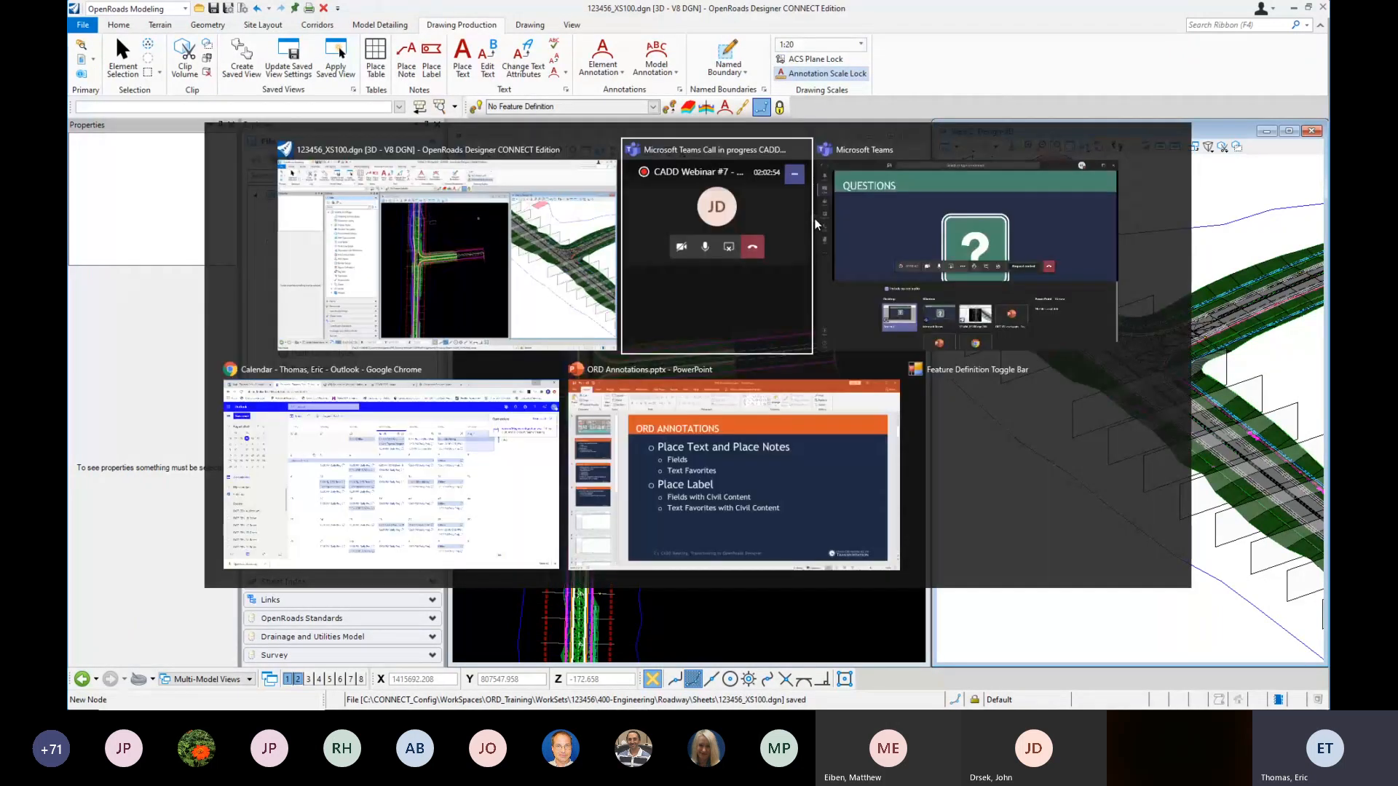
key(alt+Tab)
key(alt+Tab)
key(alt+Tab)
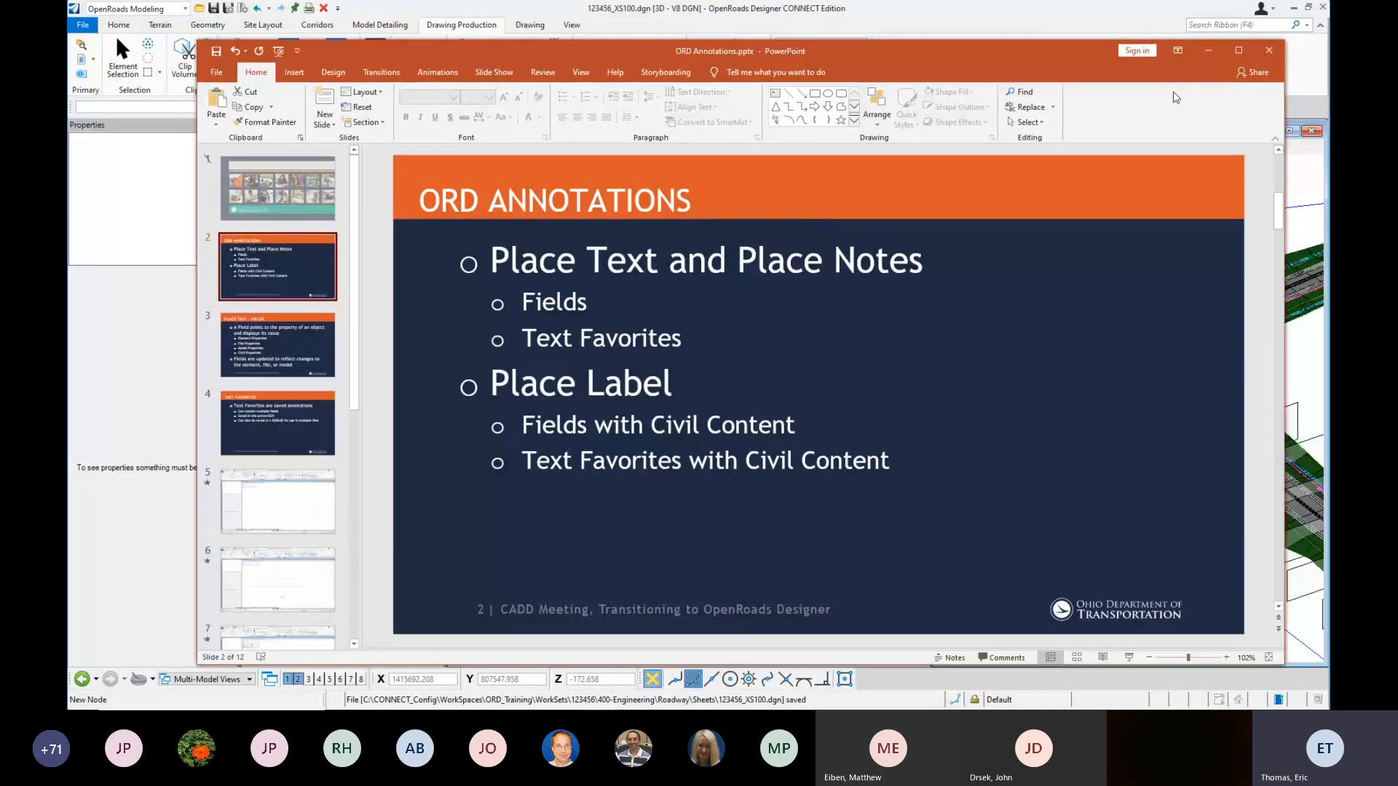
click(1239, 53)
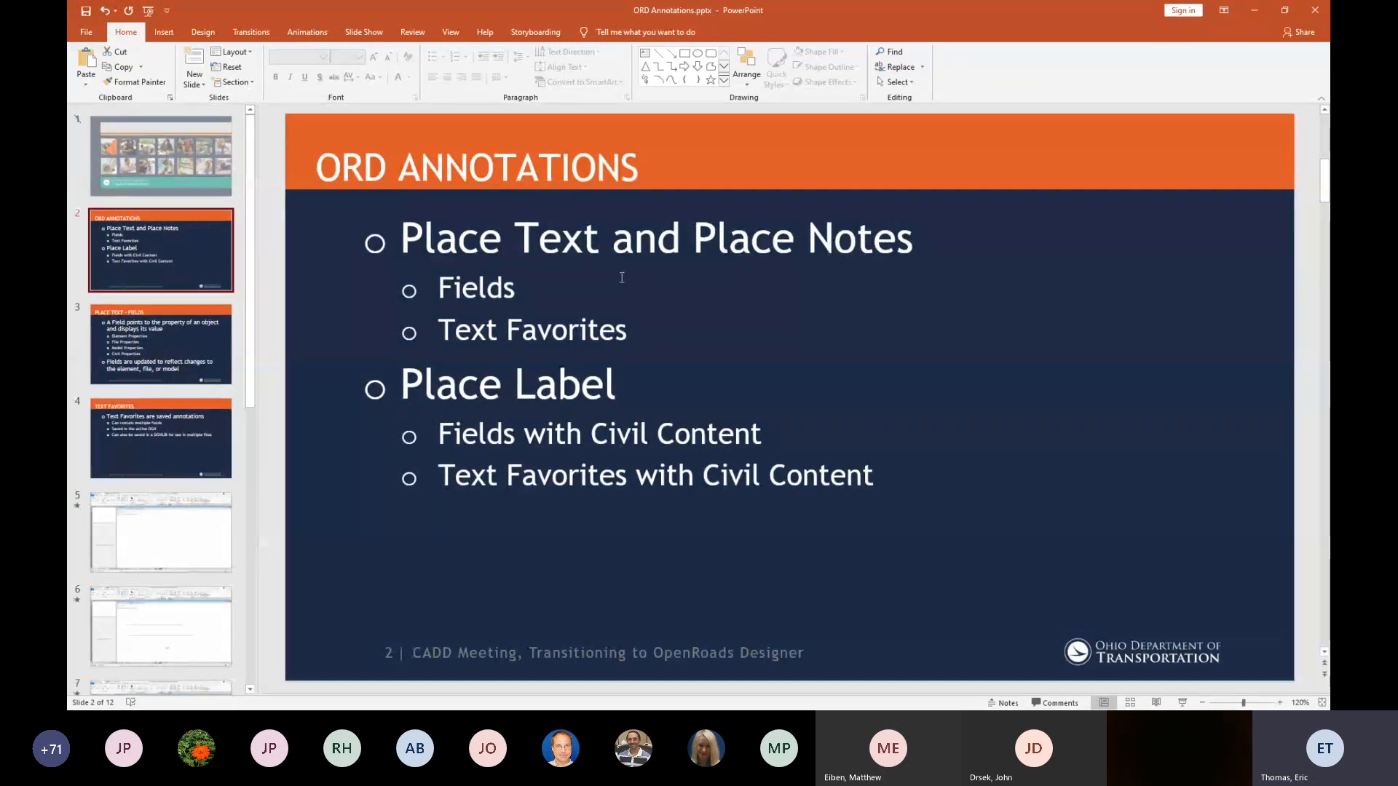
key(shift+F5)
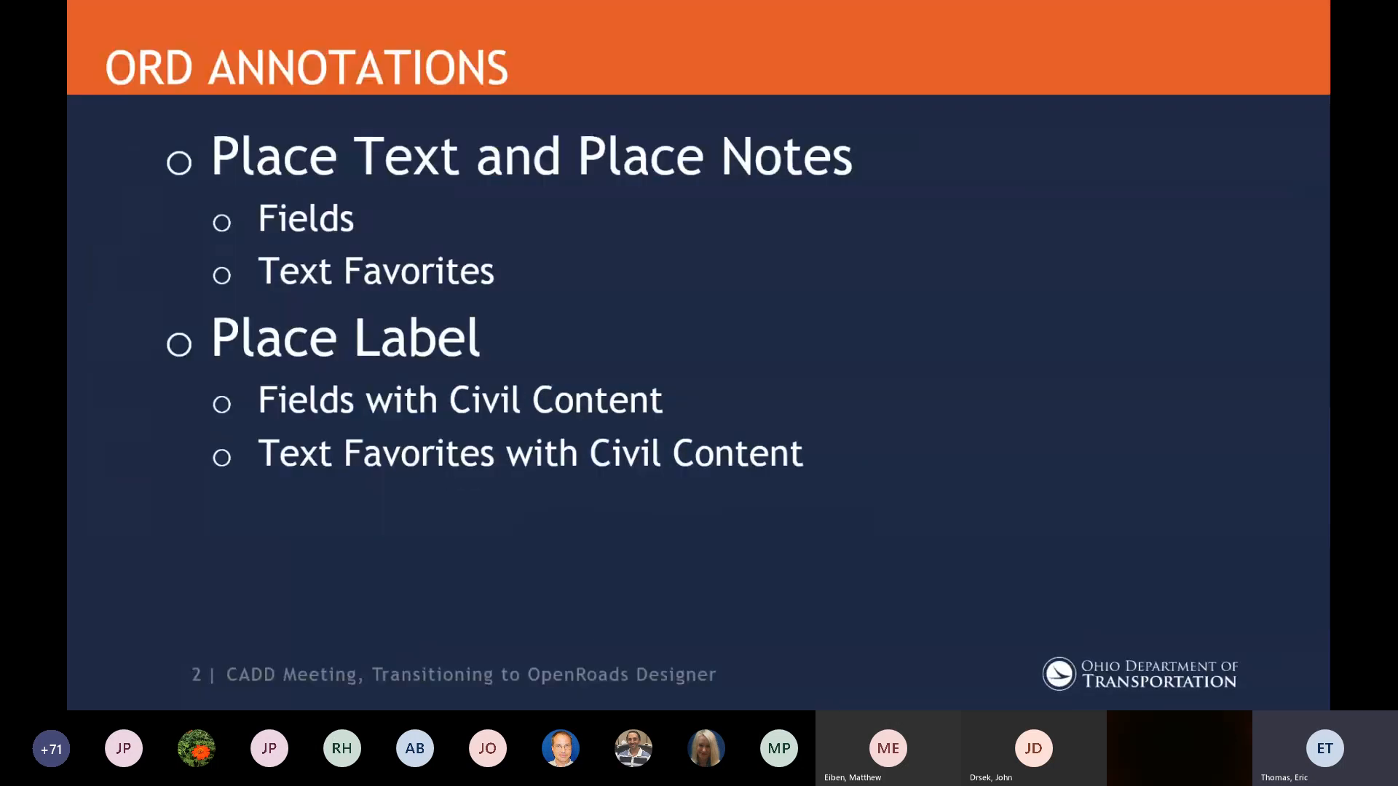
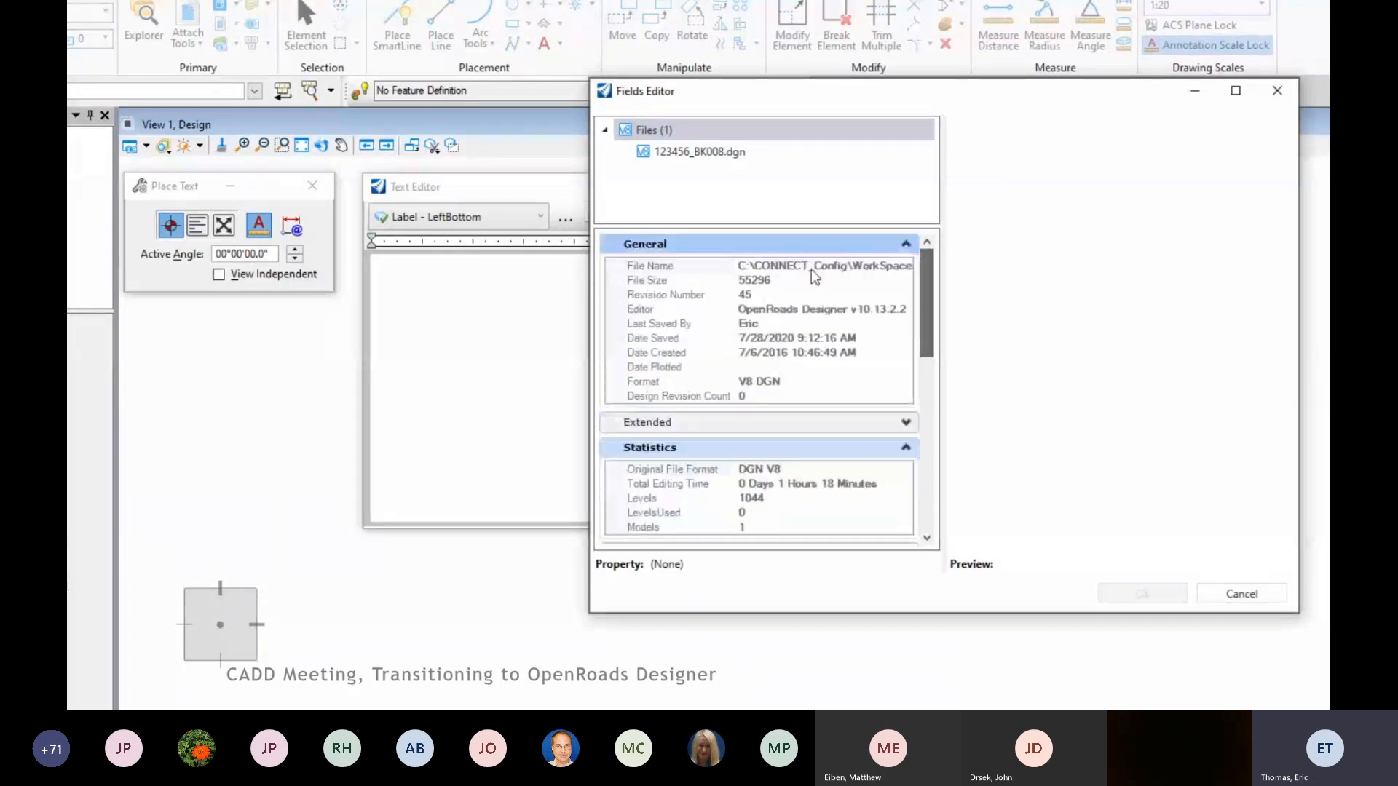
Step: Insert the File Name file property field, previewing it with Path set to True and setting Path back to False
click(654, 267)
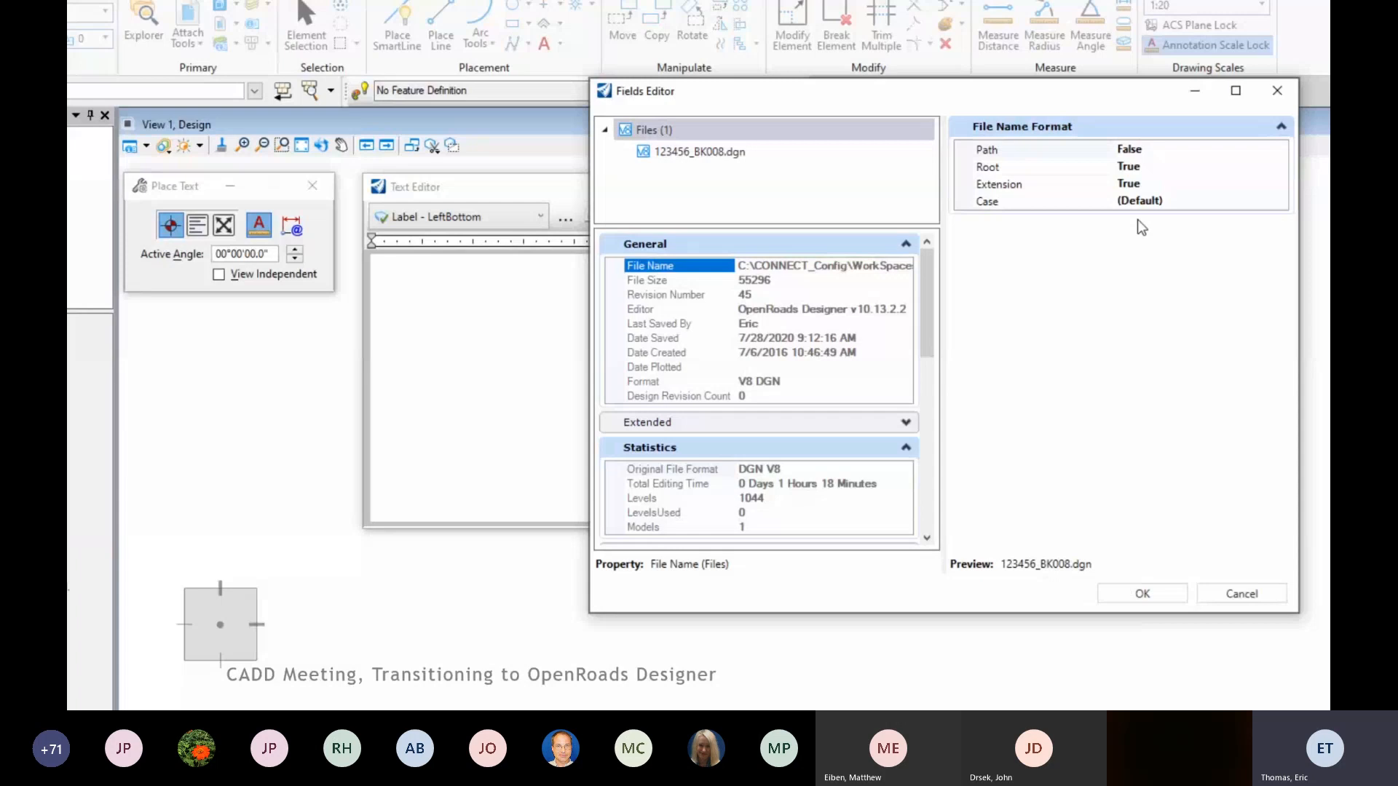
click(1165, 146)
click(1271, 150)
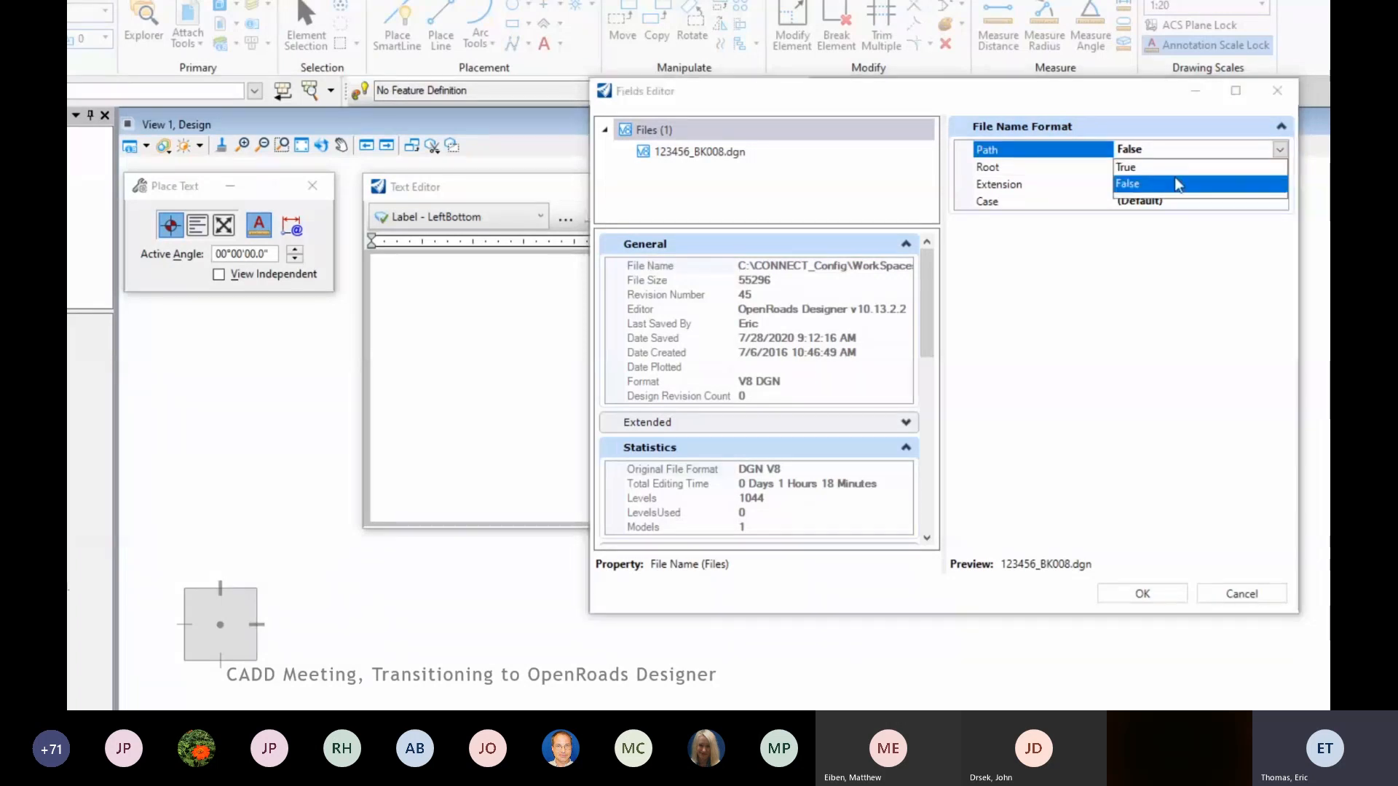
click(1136, 166)
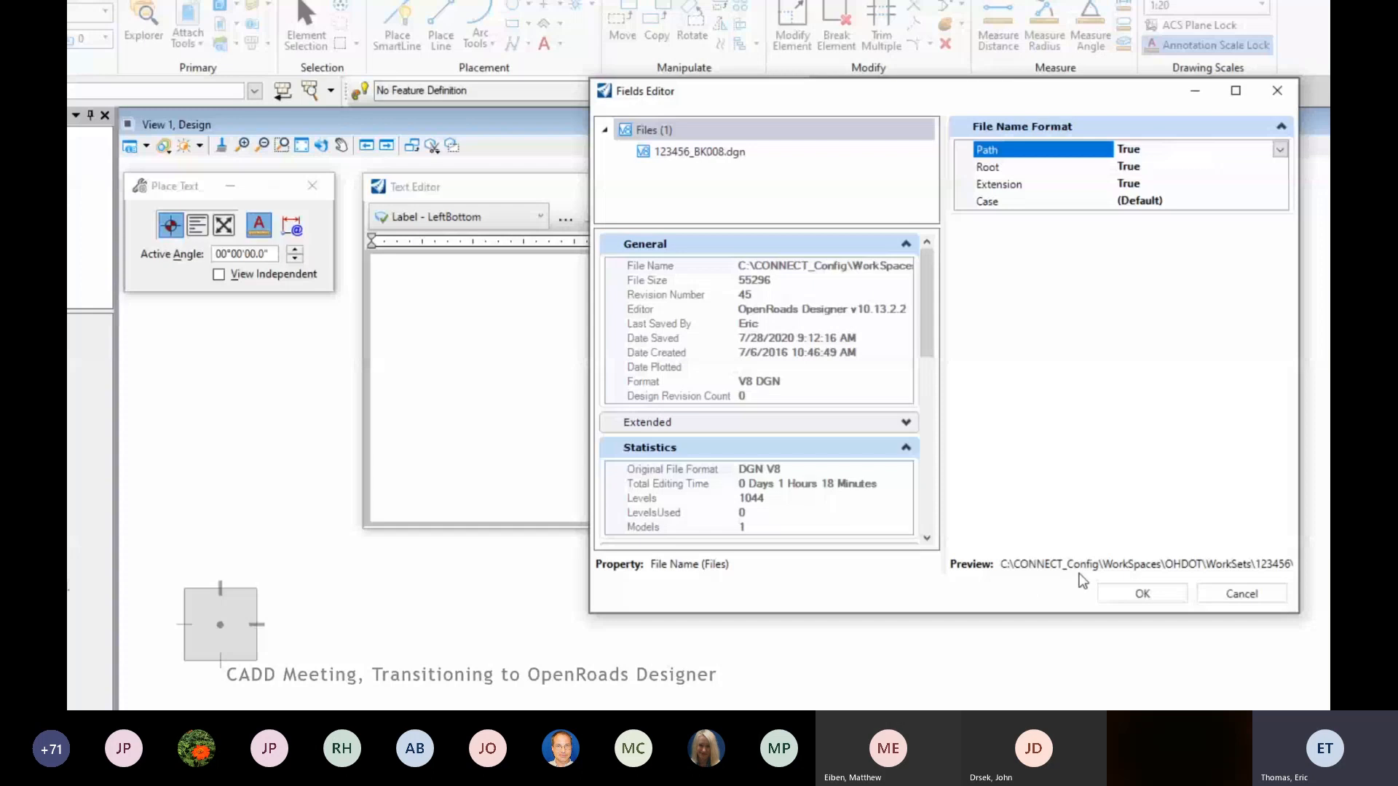
click(1279, 149)
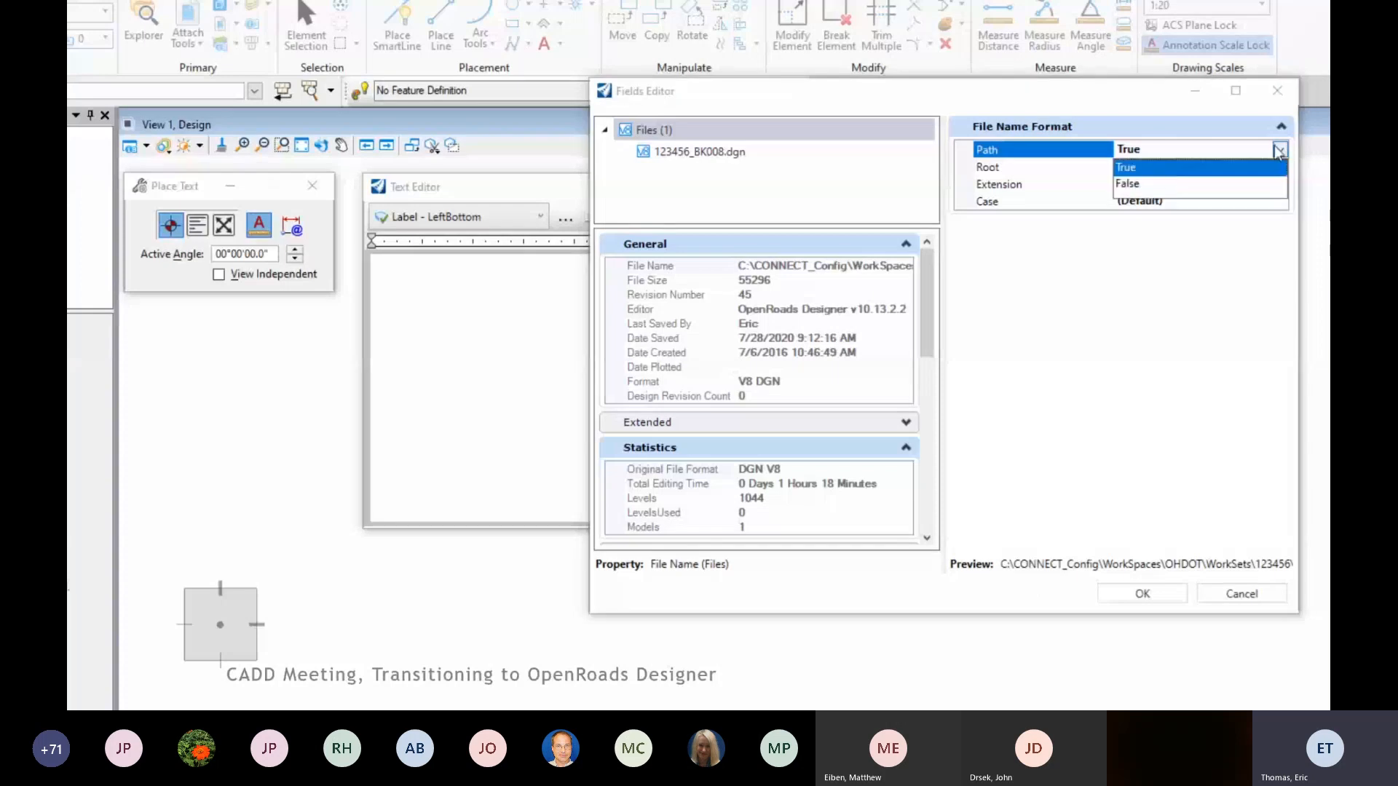
click(1169, 183)
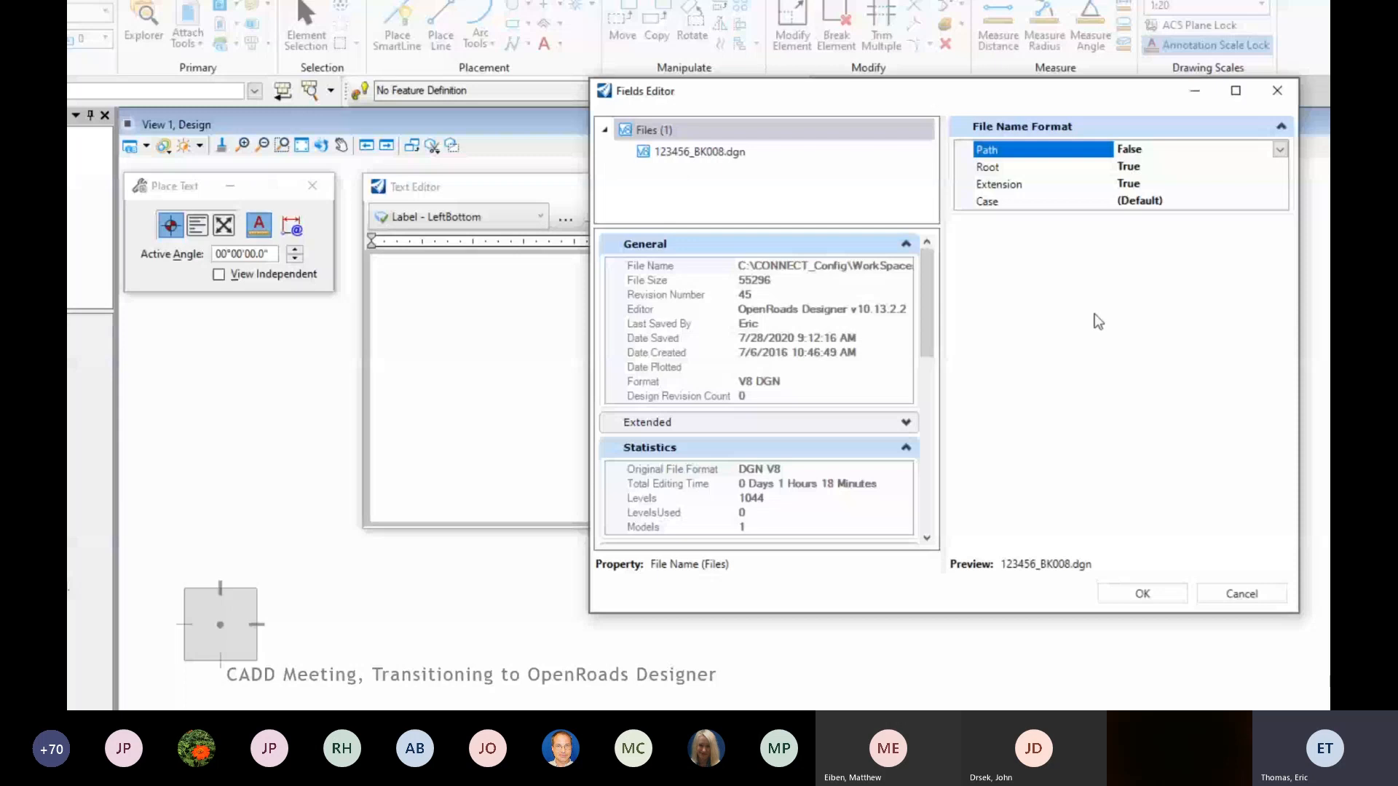
click(1156, 593)
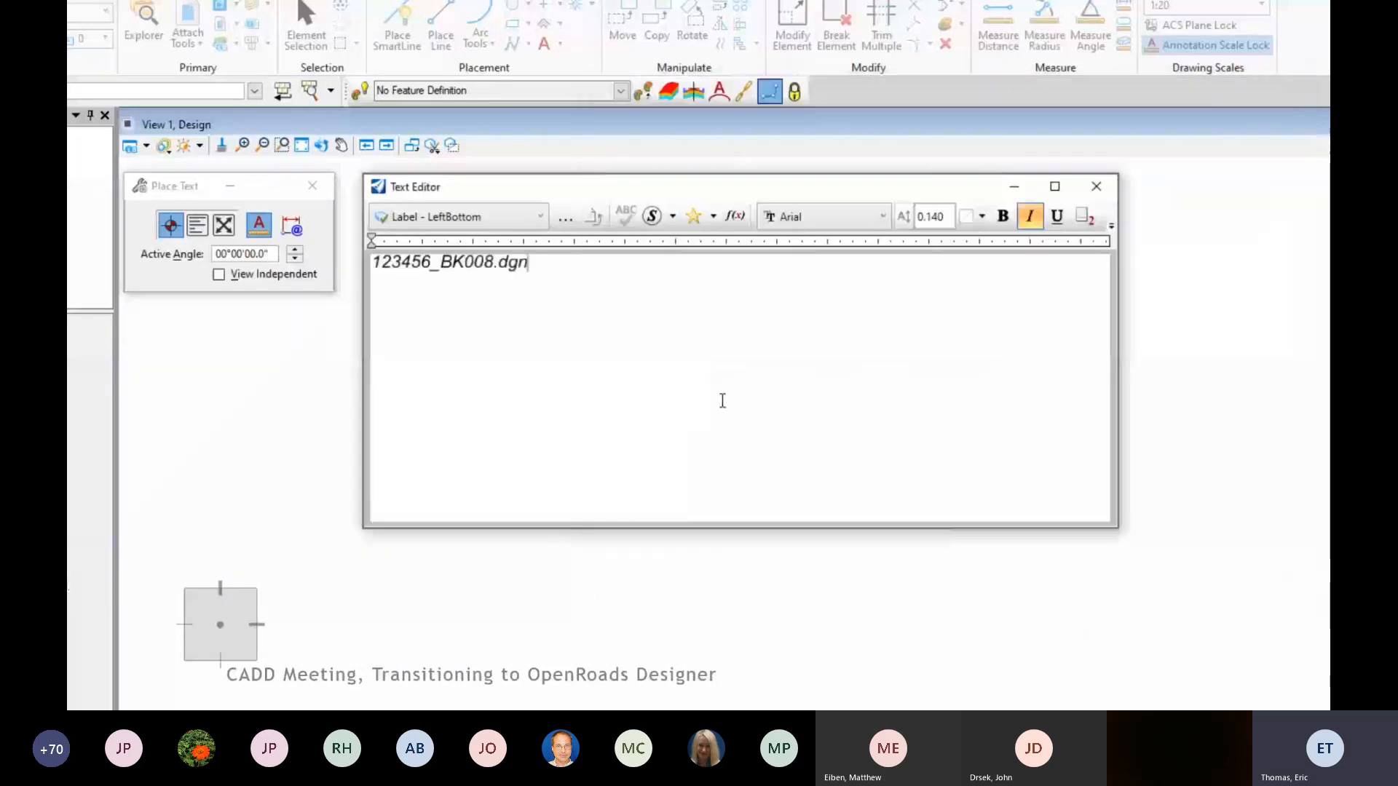
Step: Open the inserted file name field for editing to review its format options, and accept it without changes
click(483, 270)
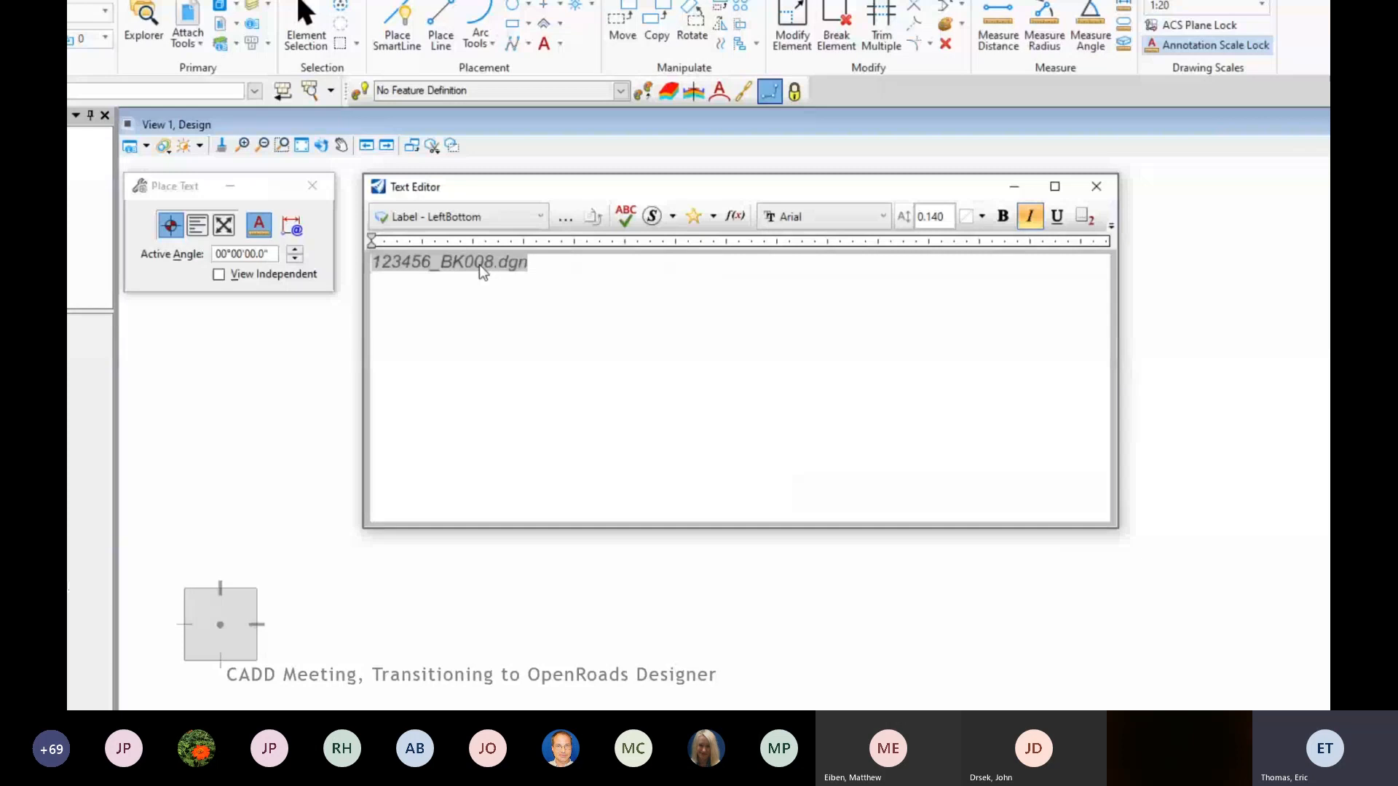
right_click(424, 267)
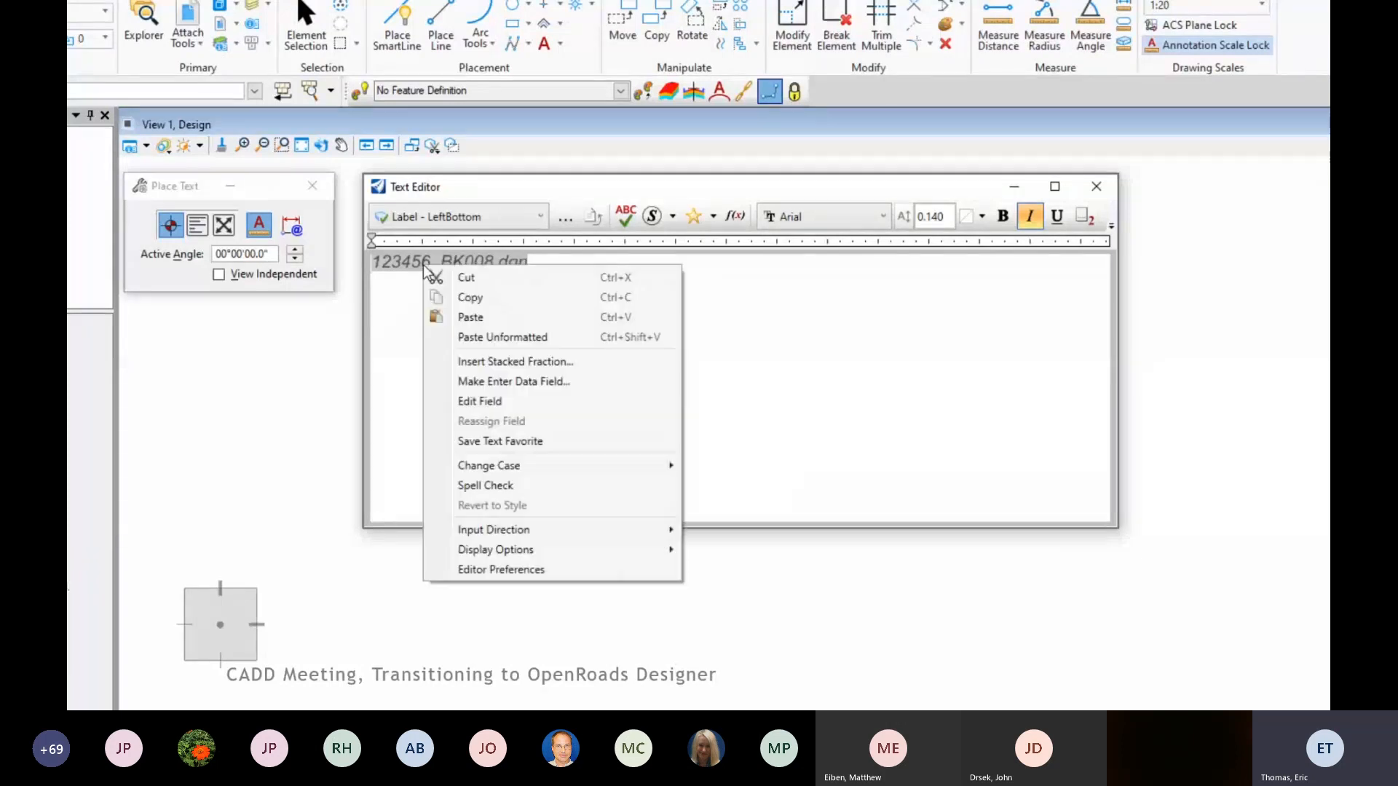
click(516, 400)
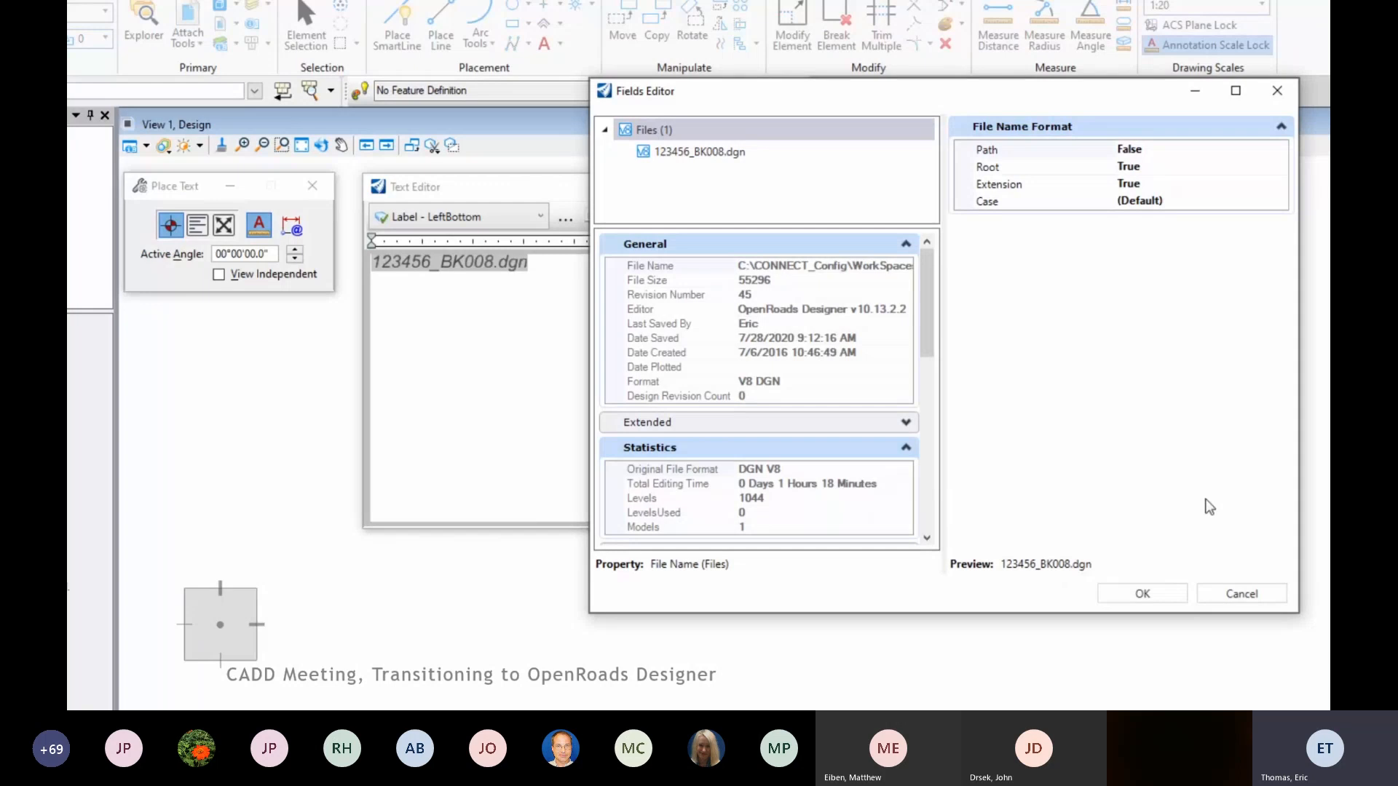
click(1154, 599)
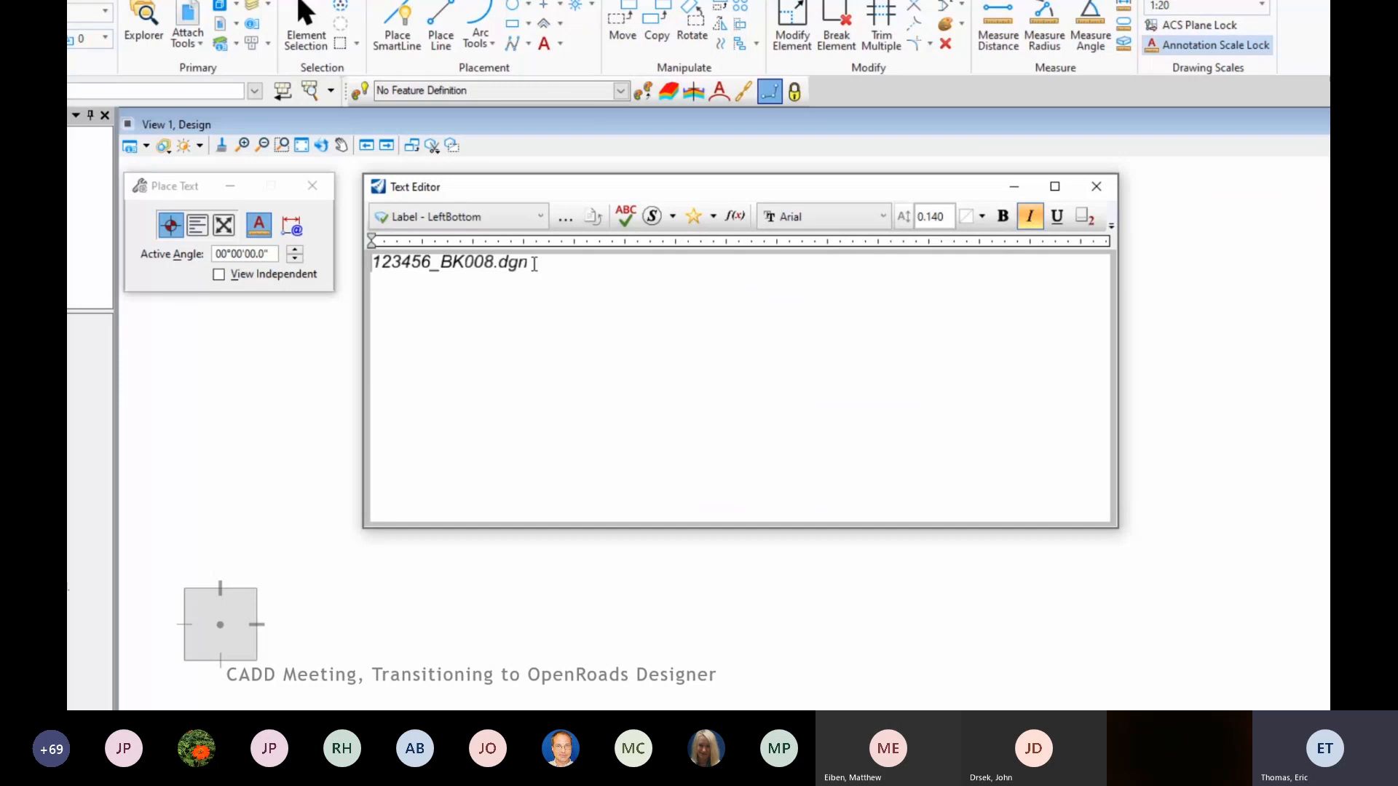
Step: Add the label "File Name: " before the field and start a second line with "Revised By: "
text(File Name:)
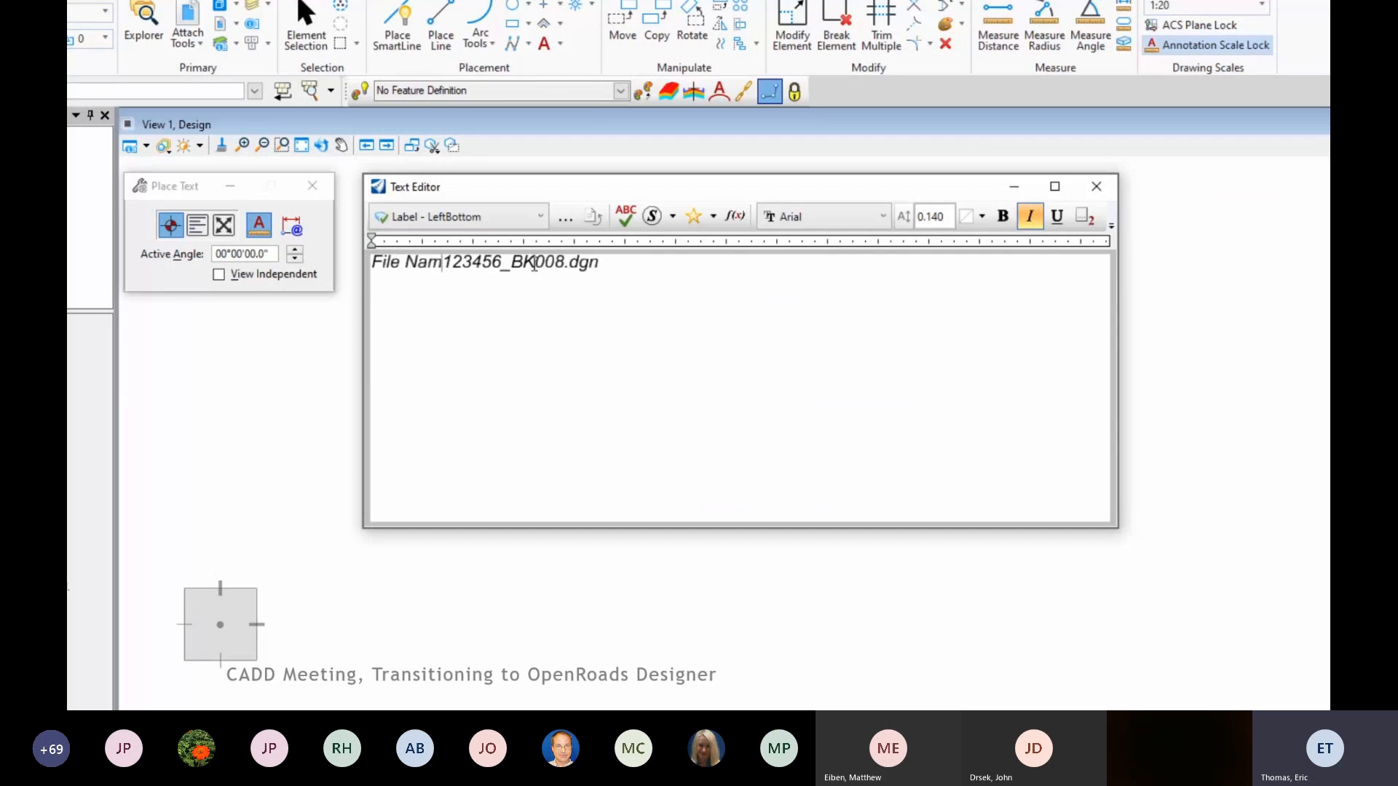
click(634, 264)
key(Return)
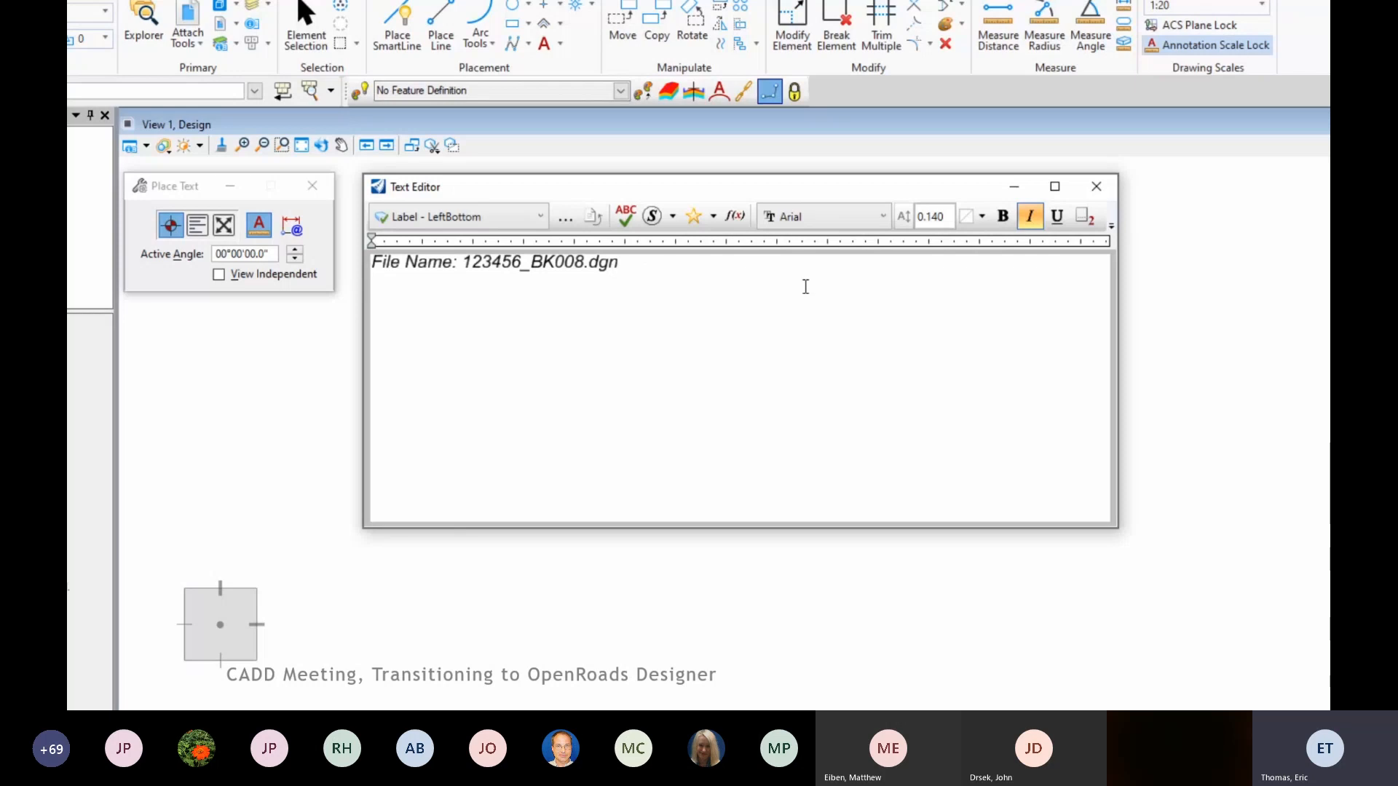
text(Revised By:)
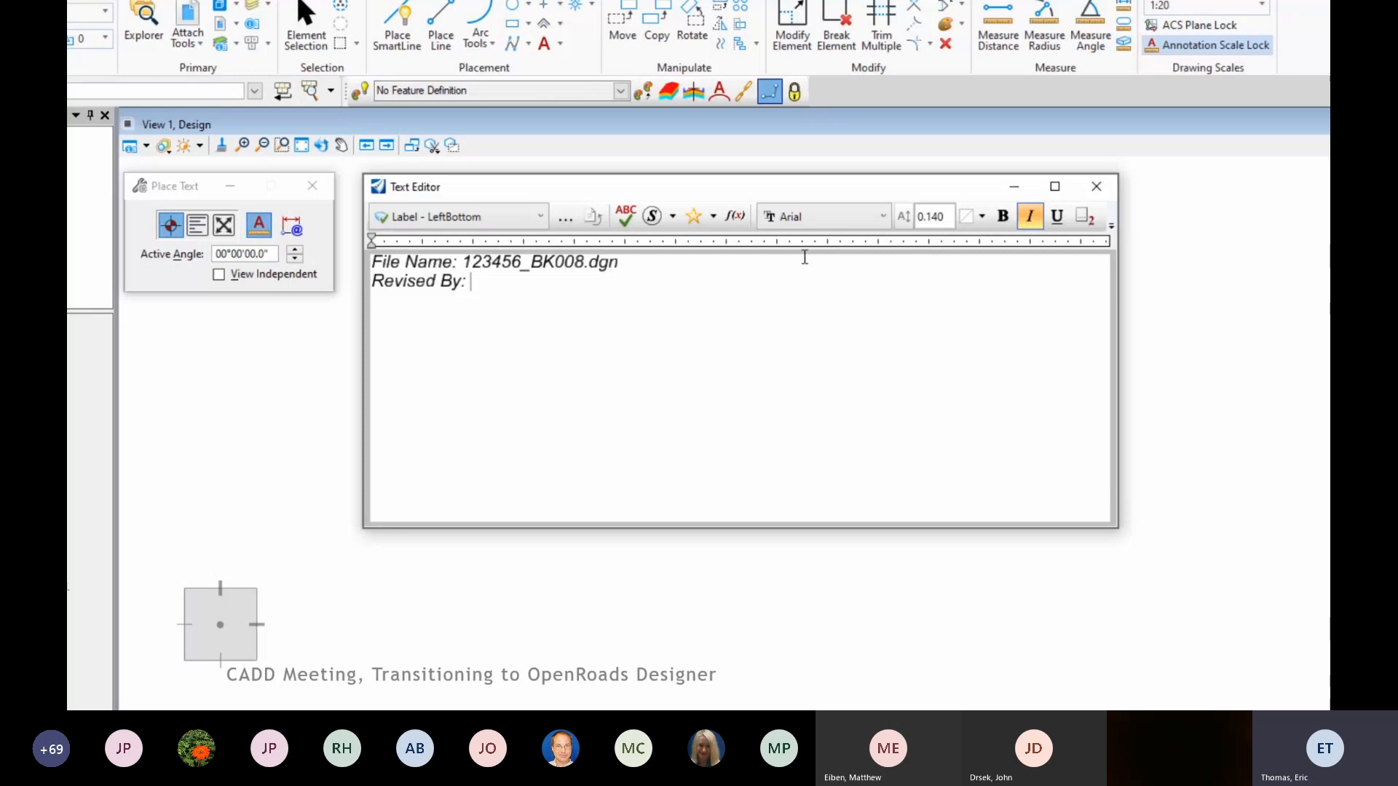
Step: Insert the Last Saved By file property field after "Revised By: " and place the two-line text in the view
click(736, 217)
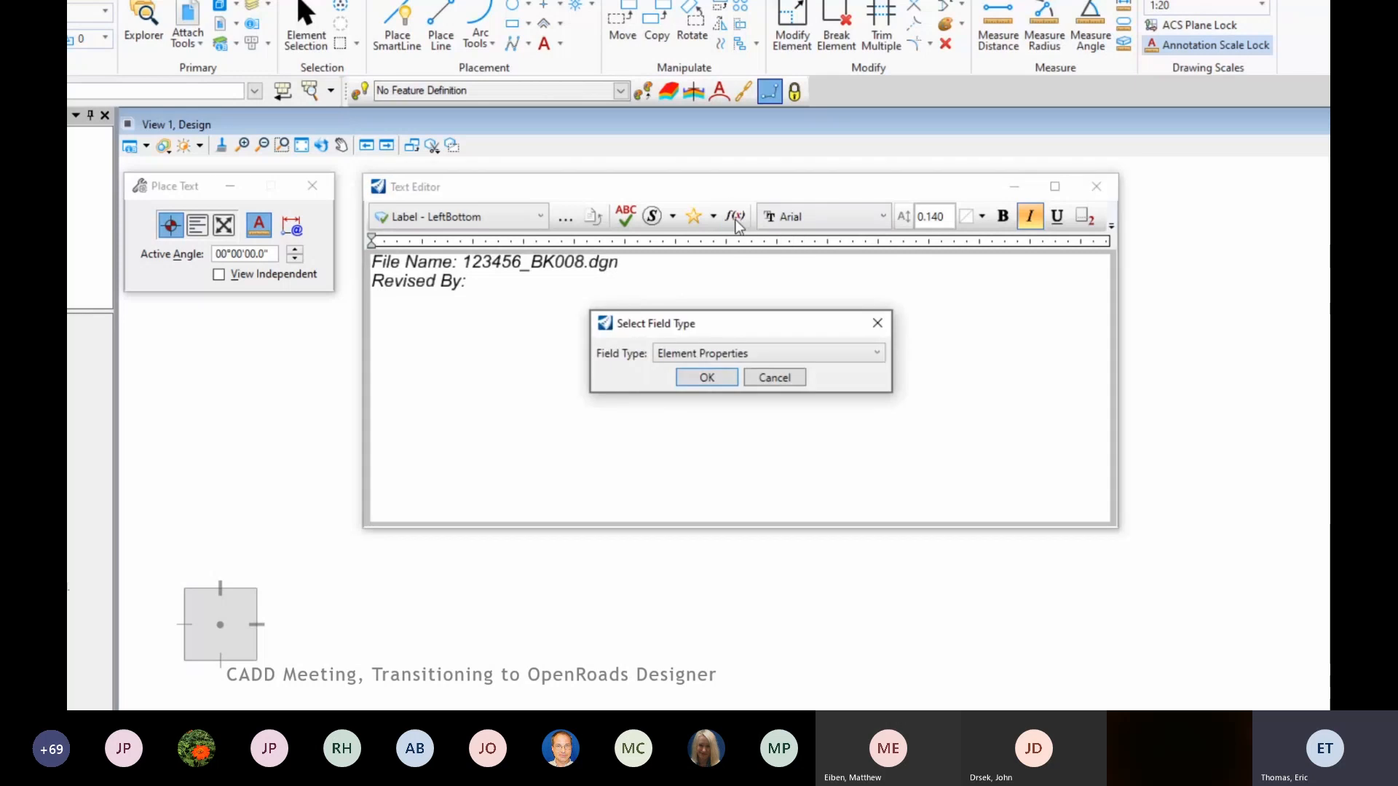
click(737, 356)
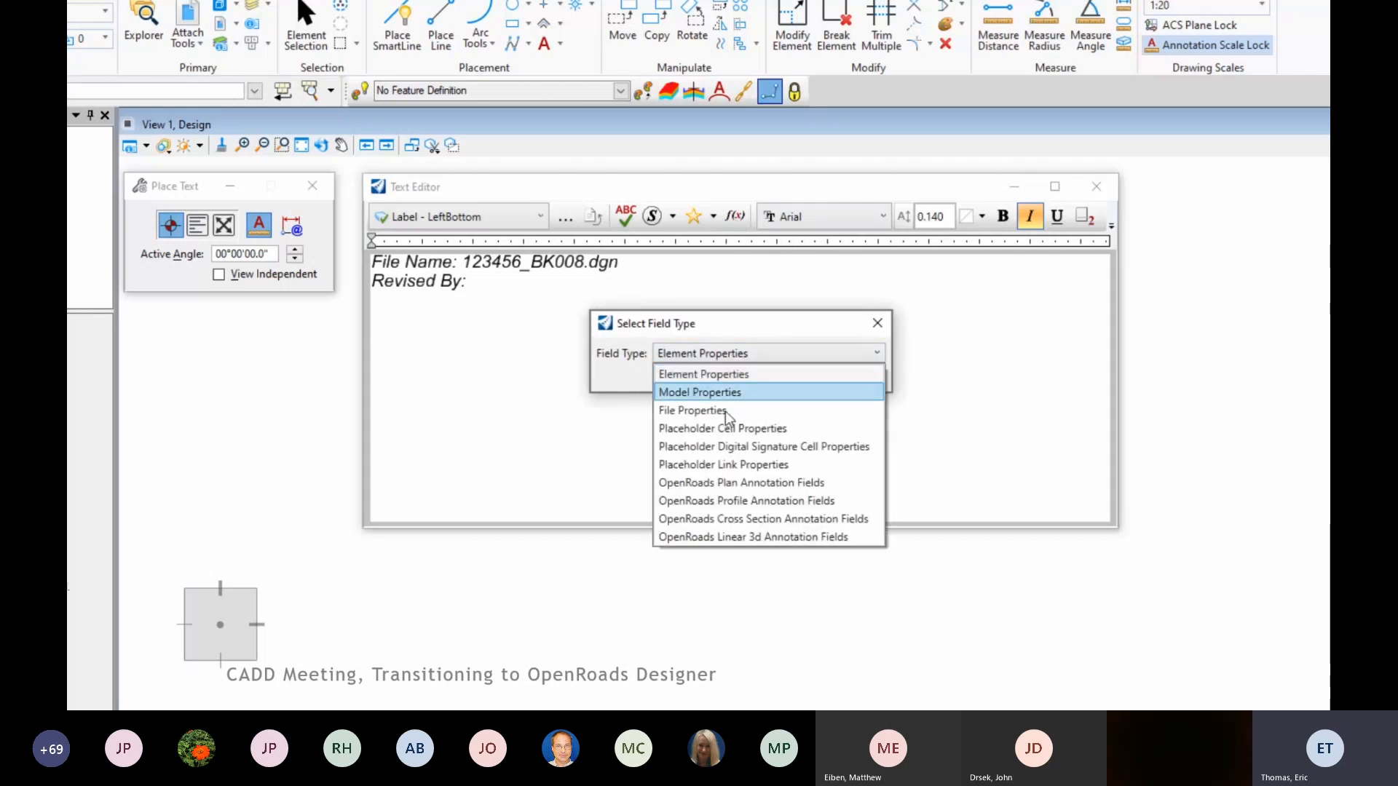
click(726, 411)
click(711, 376)
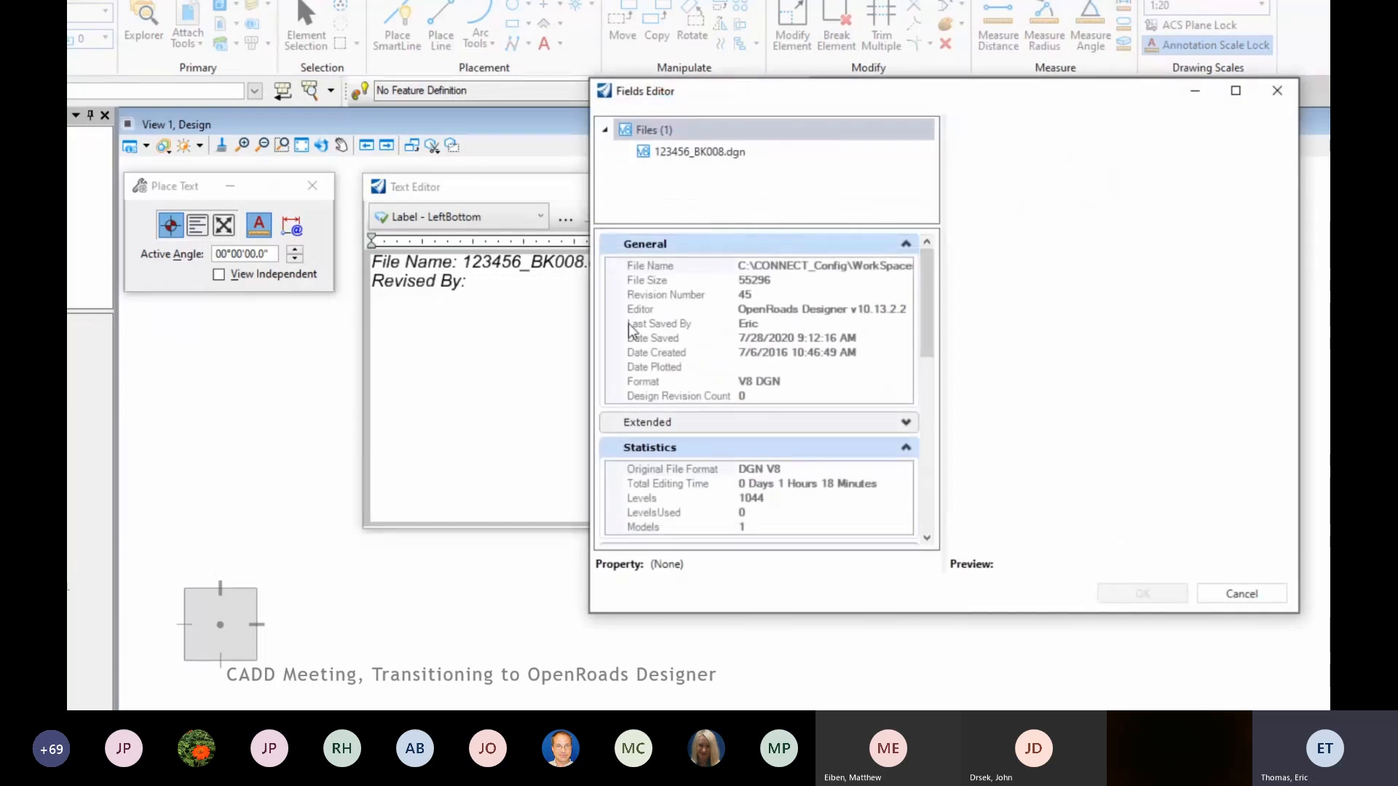
click(638, 325)
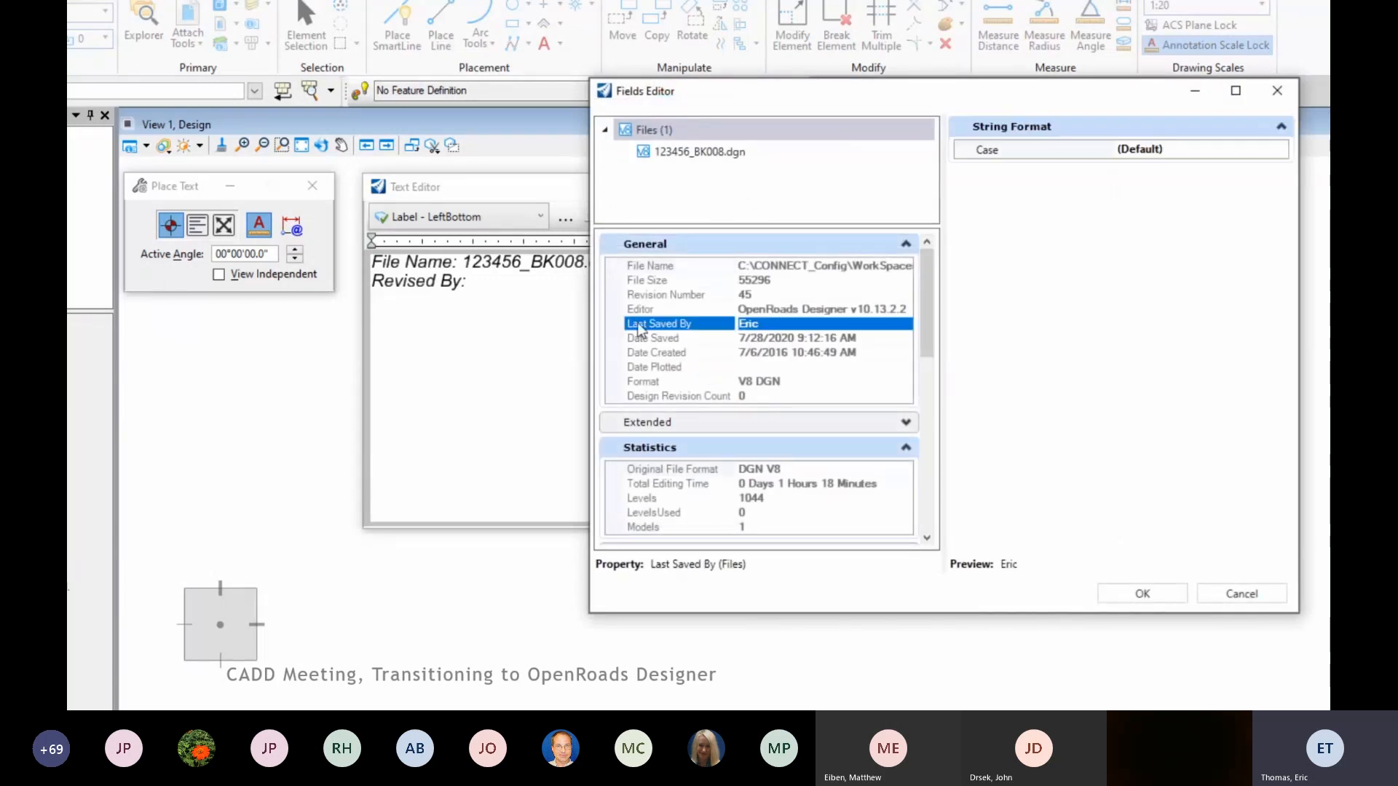
click(1142, 594)
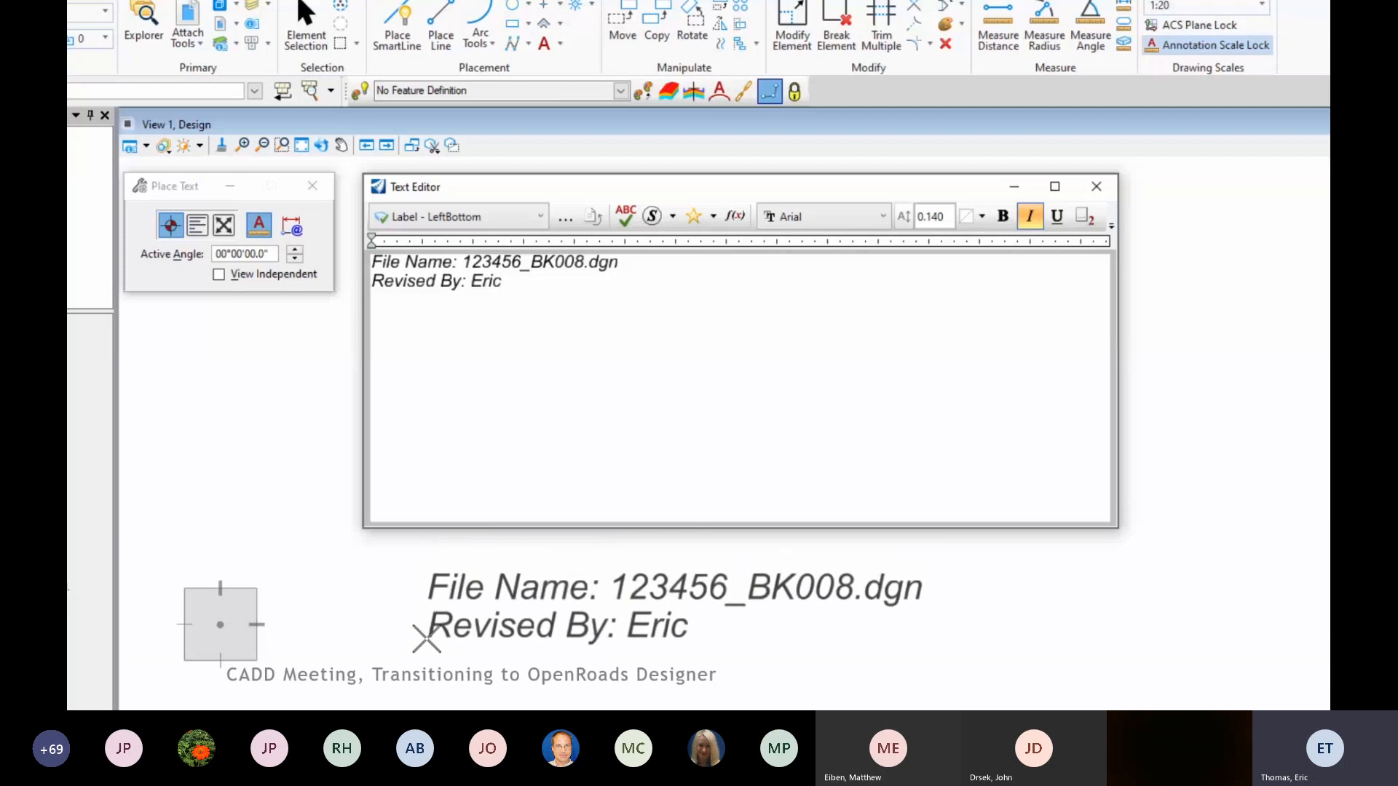
click(436, 624)
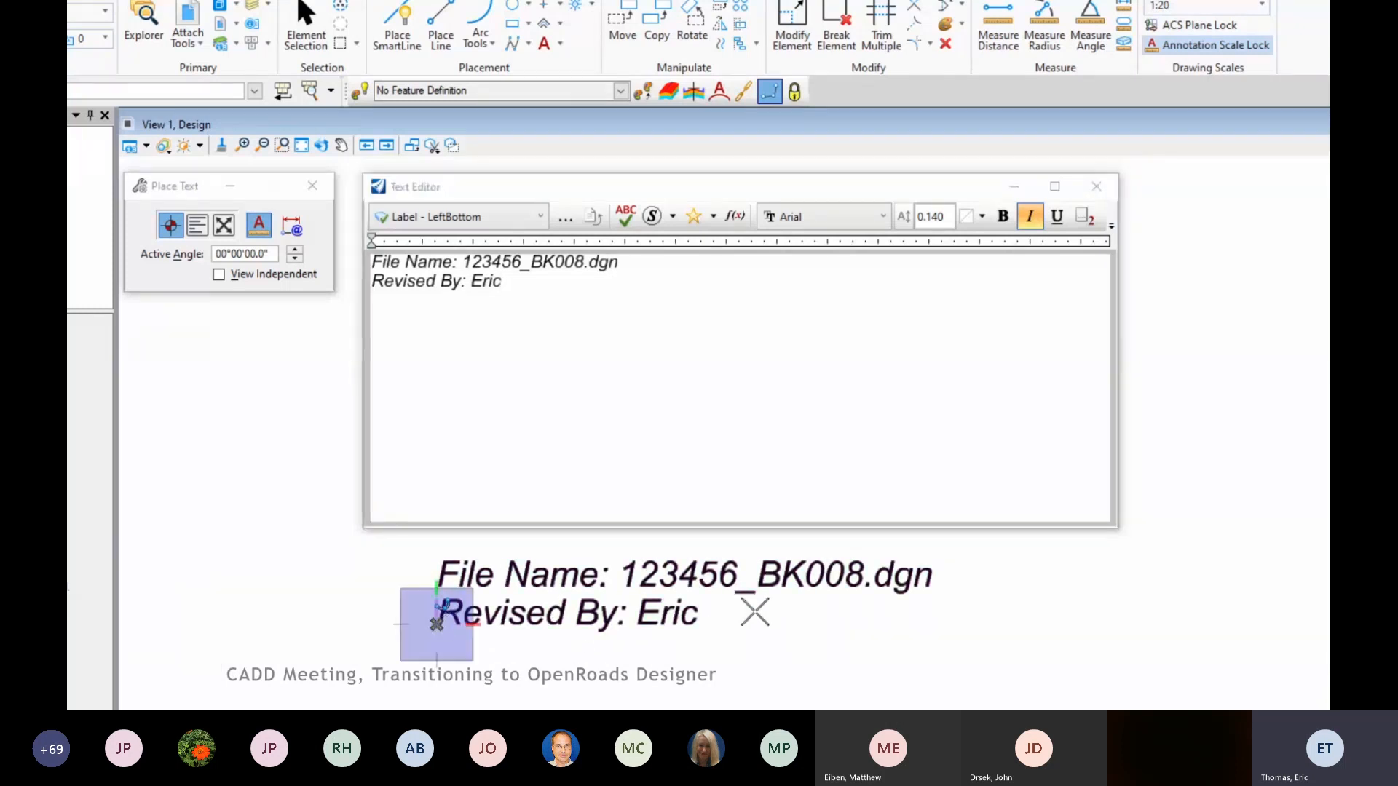
right_click(994, 586)
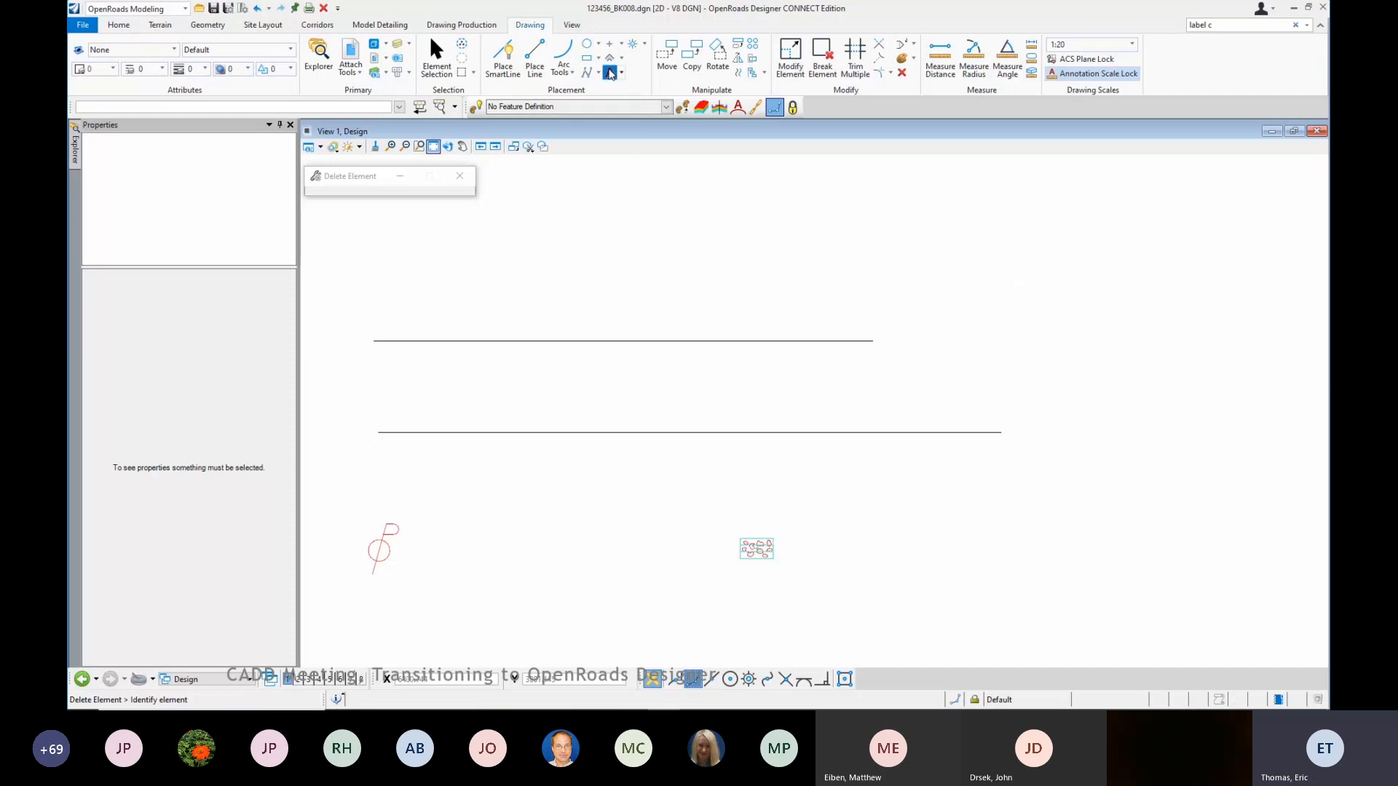
Step: Start a new text and insert an Element Properties field that reads the Length of the upper line
click(611, 73)
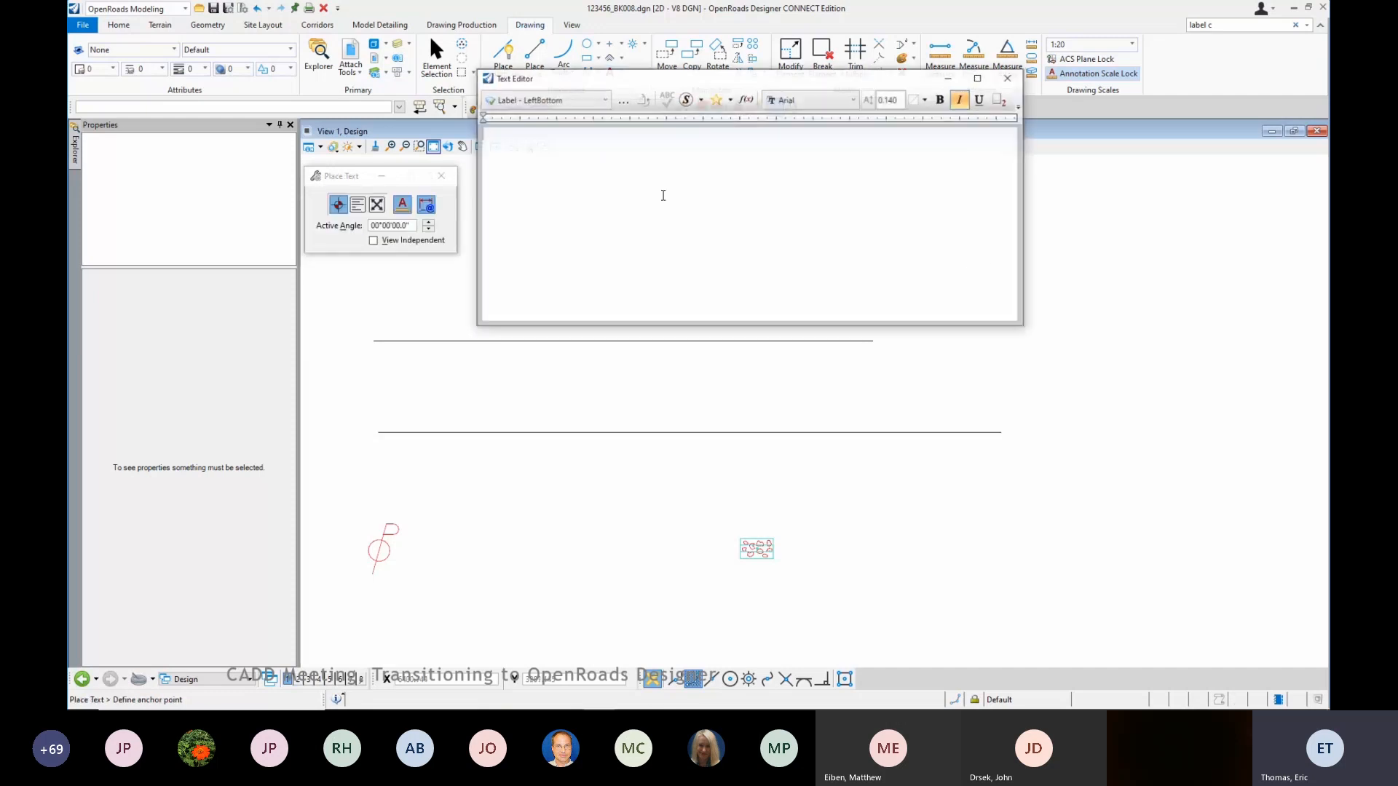
click(748, 101)
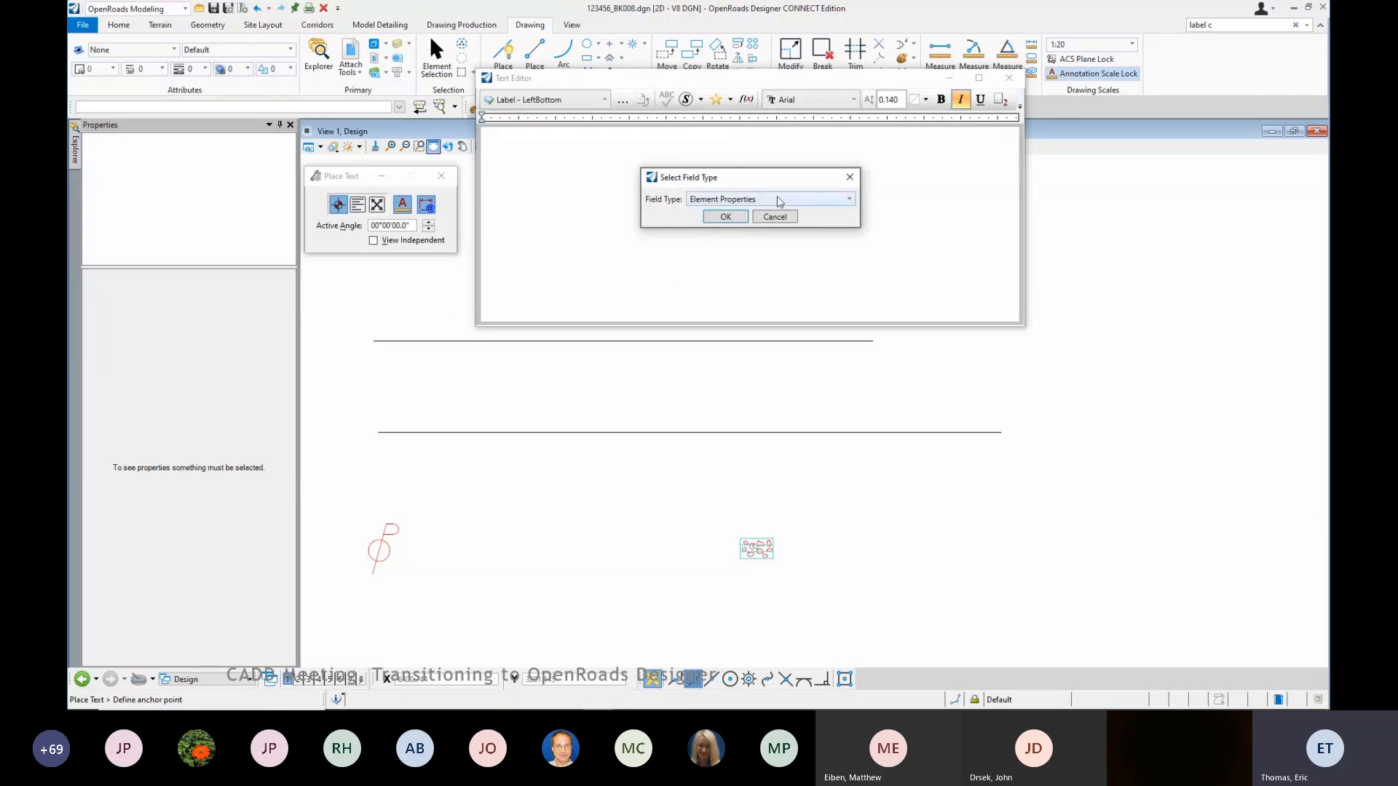
click(730, 221)
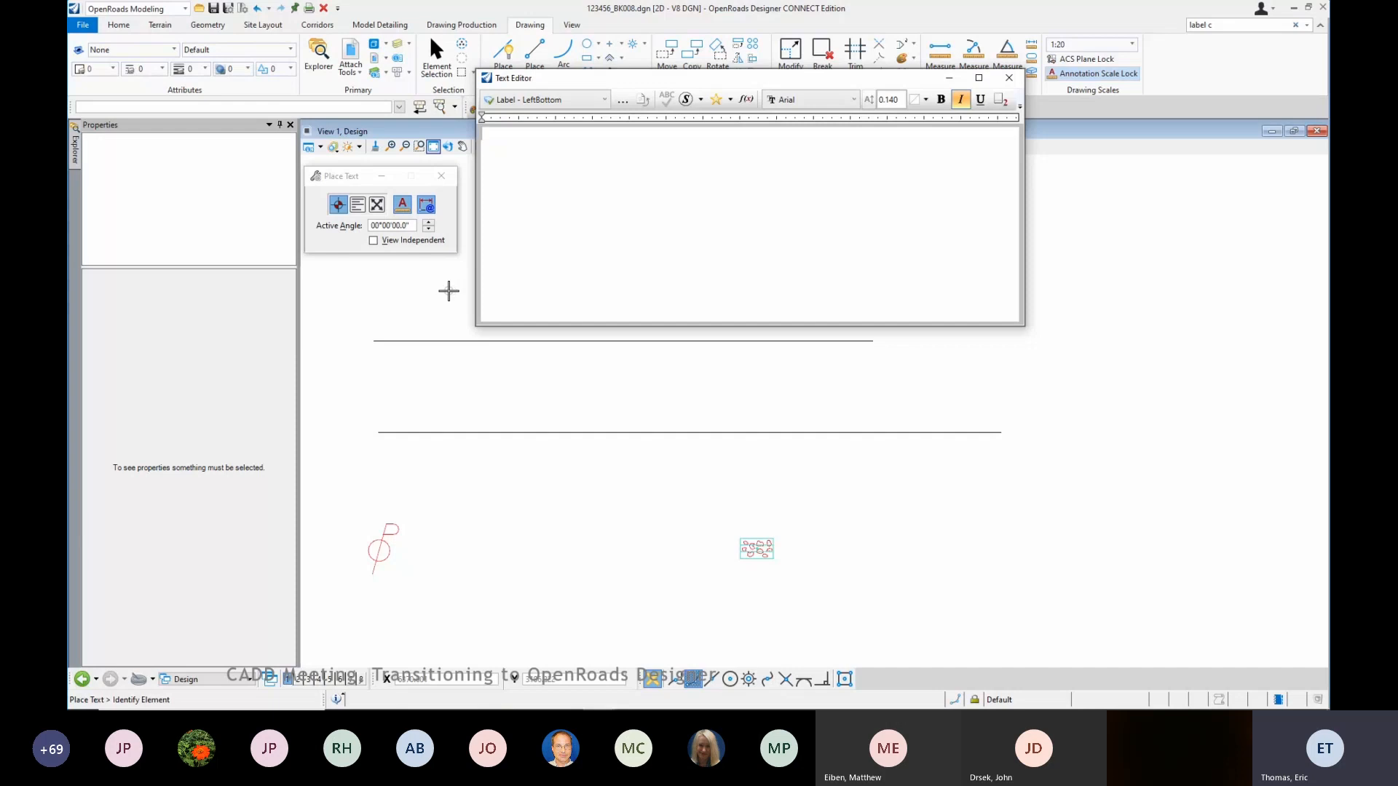
click(391, 339)
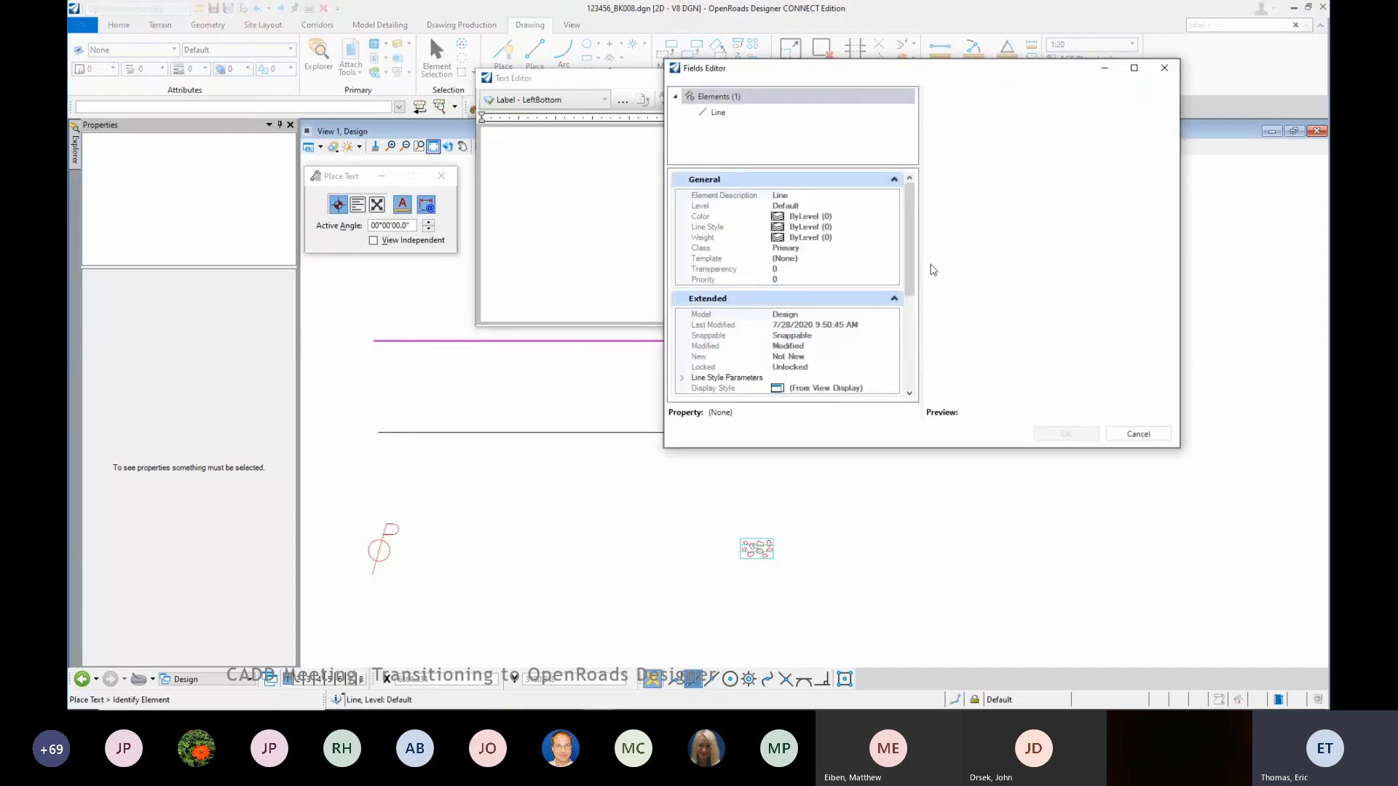
drag(918, 211, 918, 297)
click(685, 262)
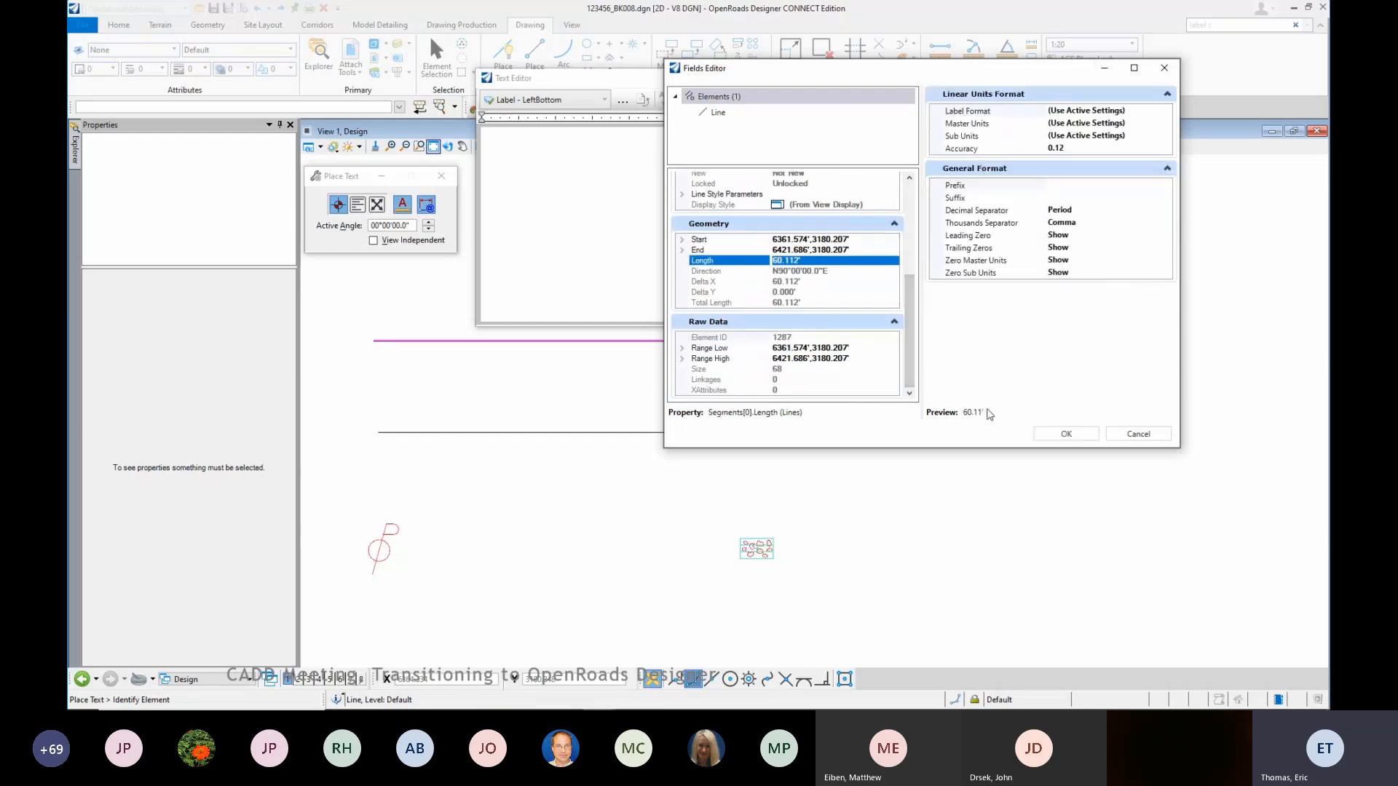
click(1051, 434)
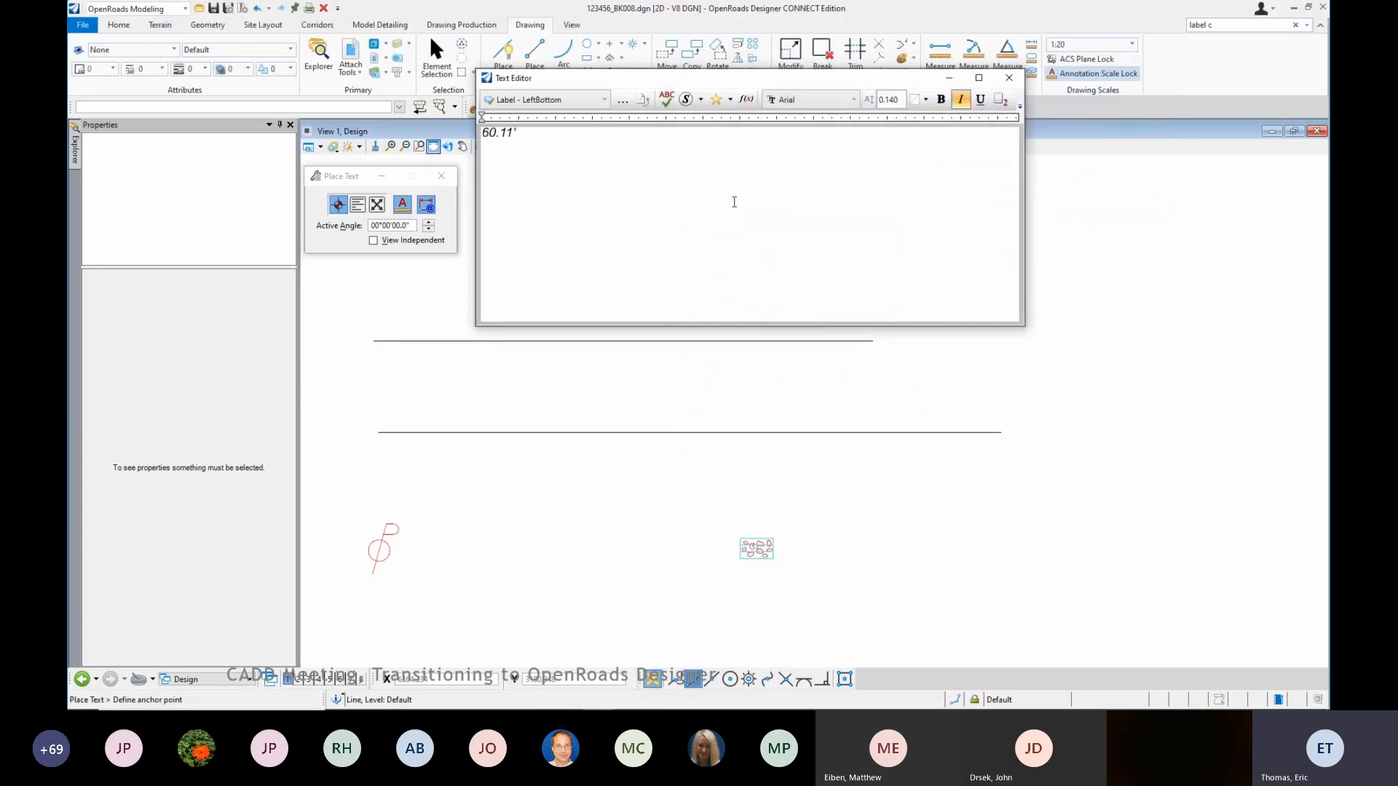
Step: Prefix the length field with "Length = " and place a length field label below each of the two lines
text(Length)
text( = 75.00)
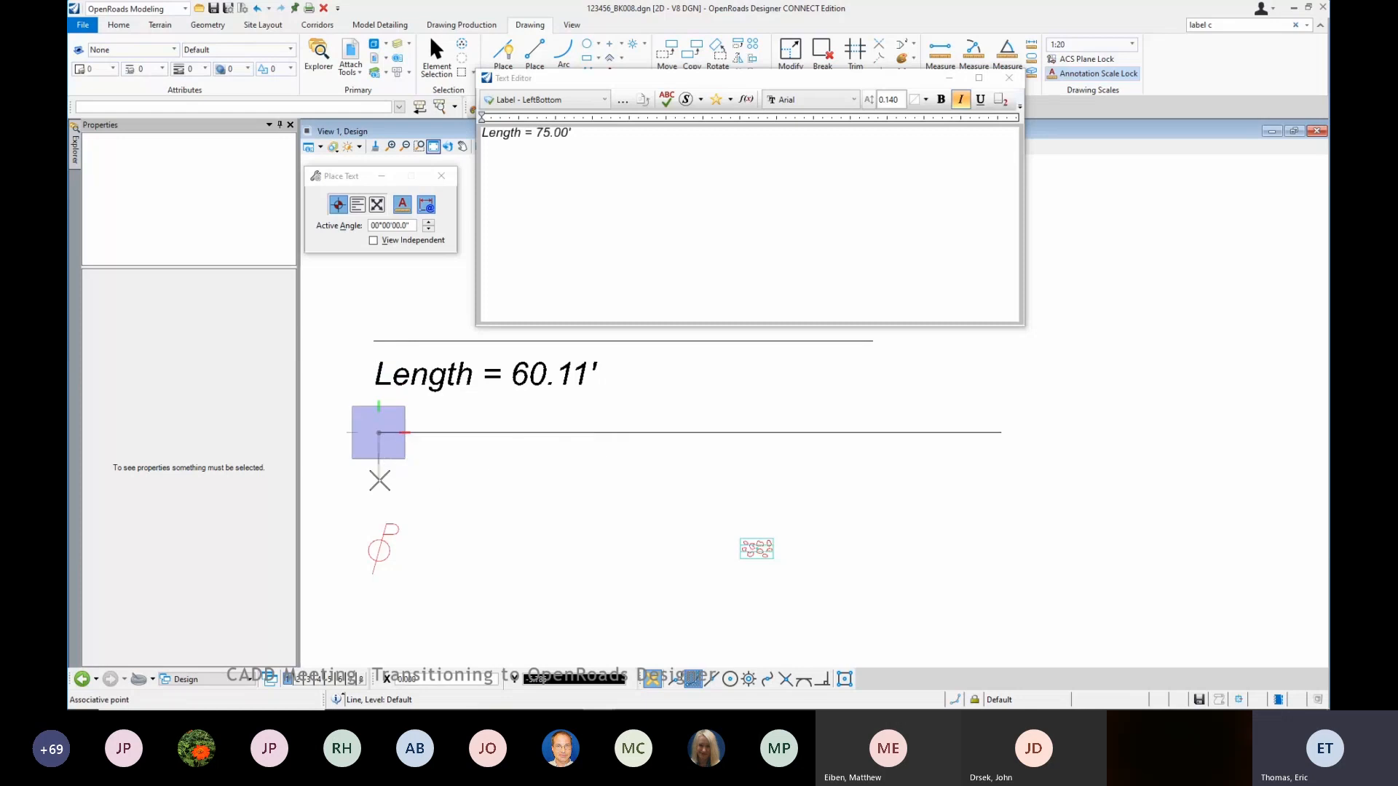
click(379, 480)
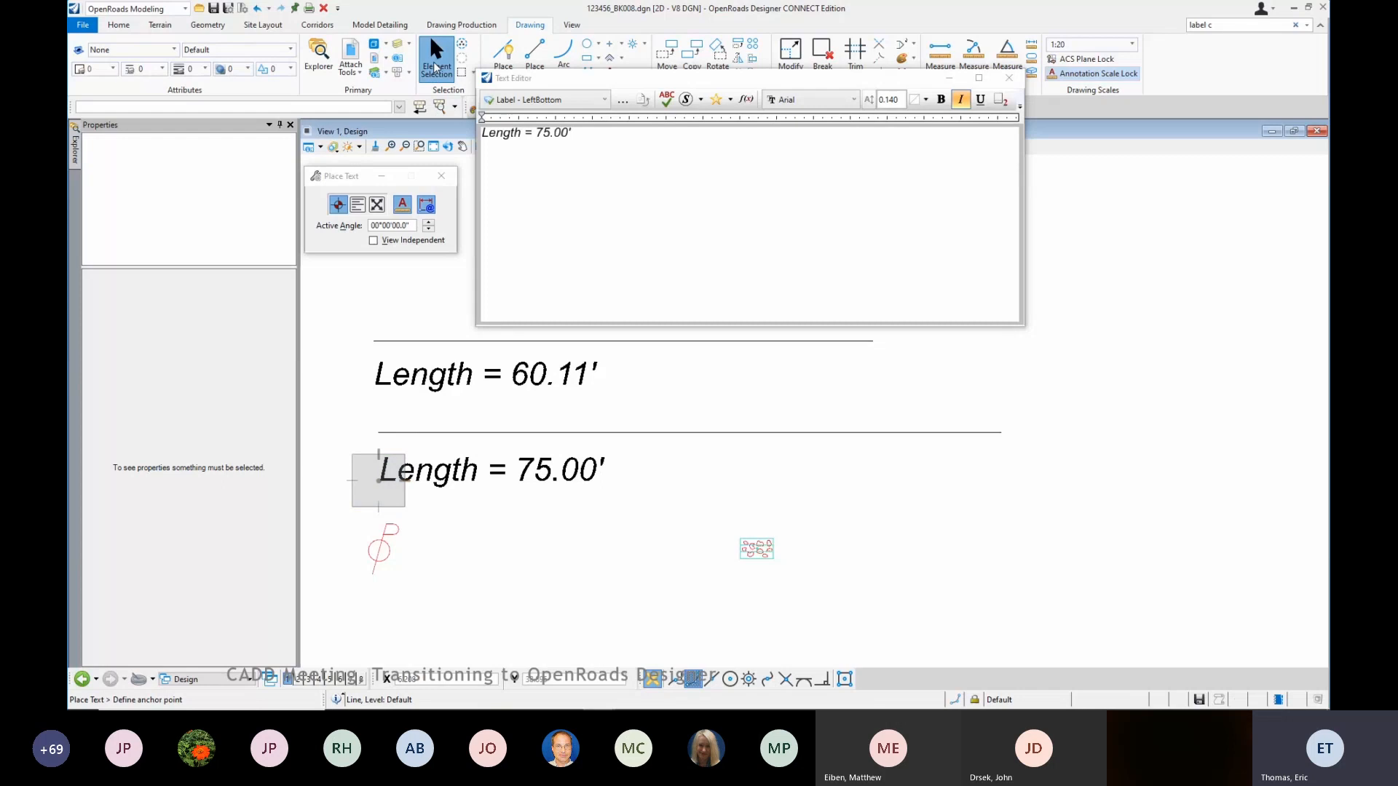
Step: Shorten the upper line to about 42.58' by moving its right endpoint left along the line
key(Escape)
click(898, 337)
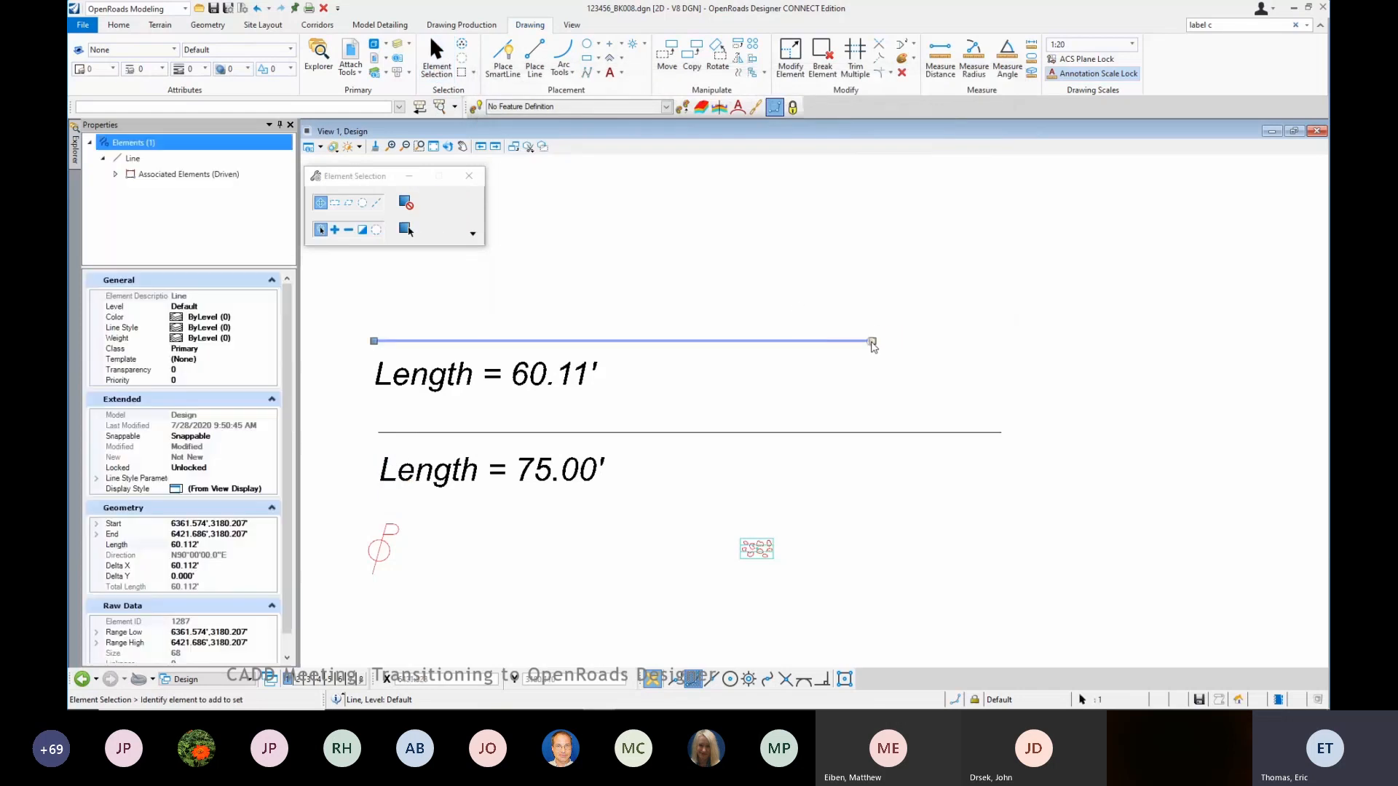
click(873, 341)
click(728, 341)
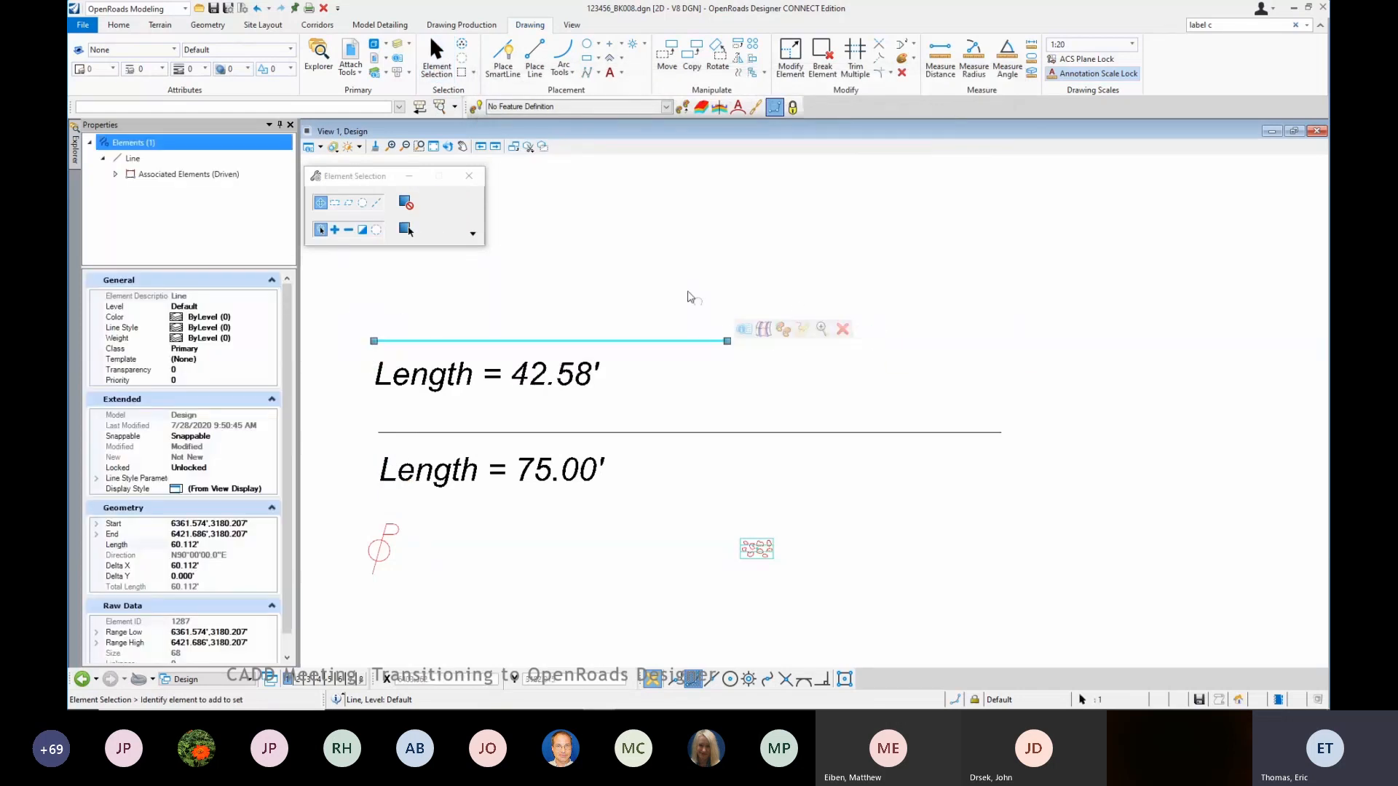
click(690, 297)
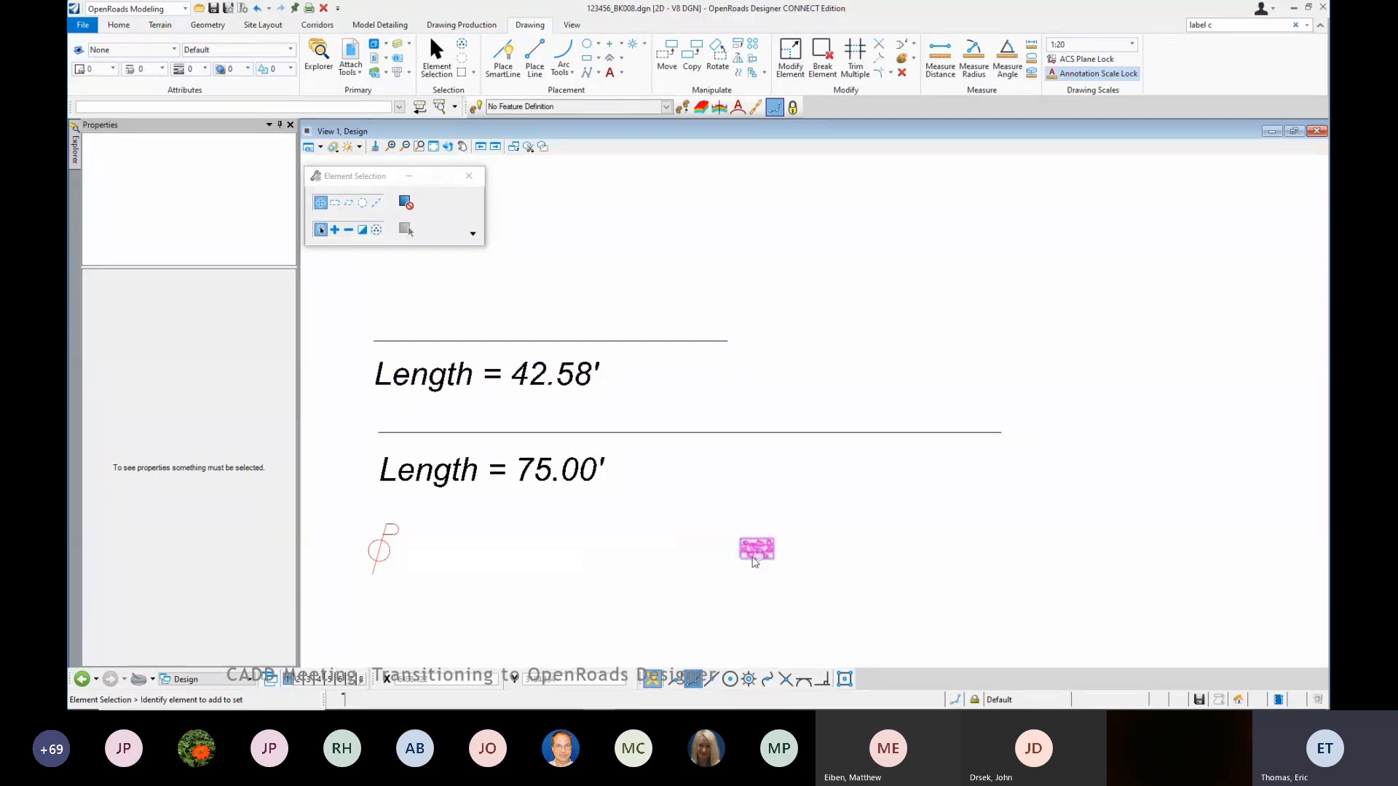
Step: Start a new text and insert an Element Properties field that reads the Origin of the PP pole cell
click(610, 72)
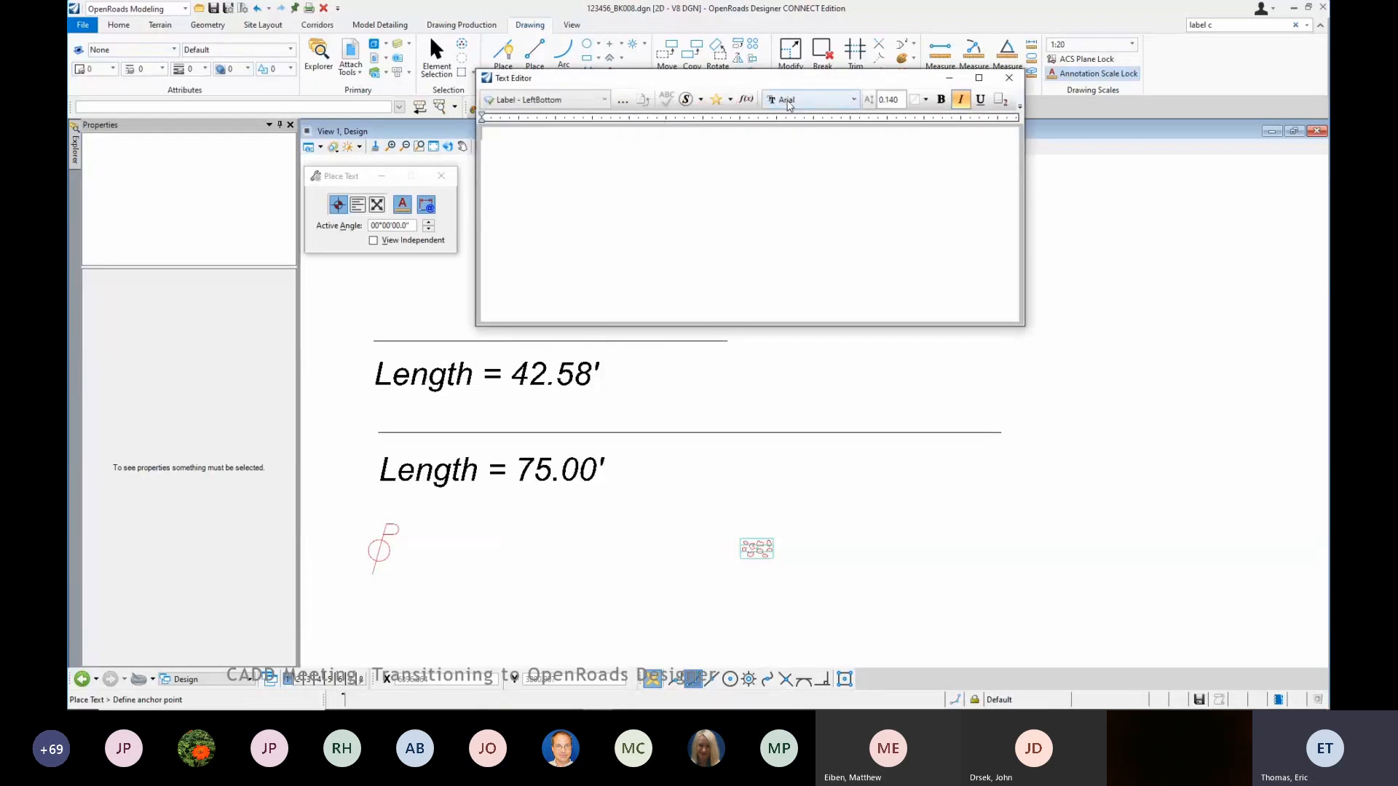
click(747, 99)
click(723, 215)
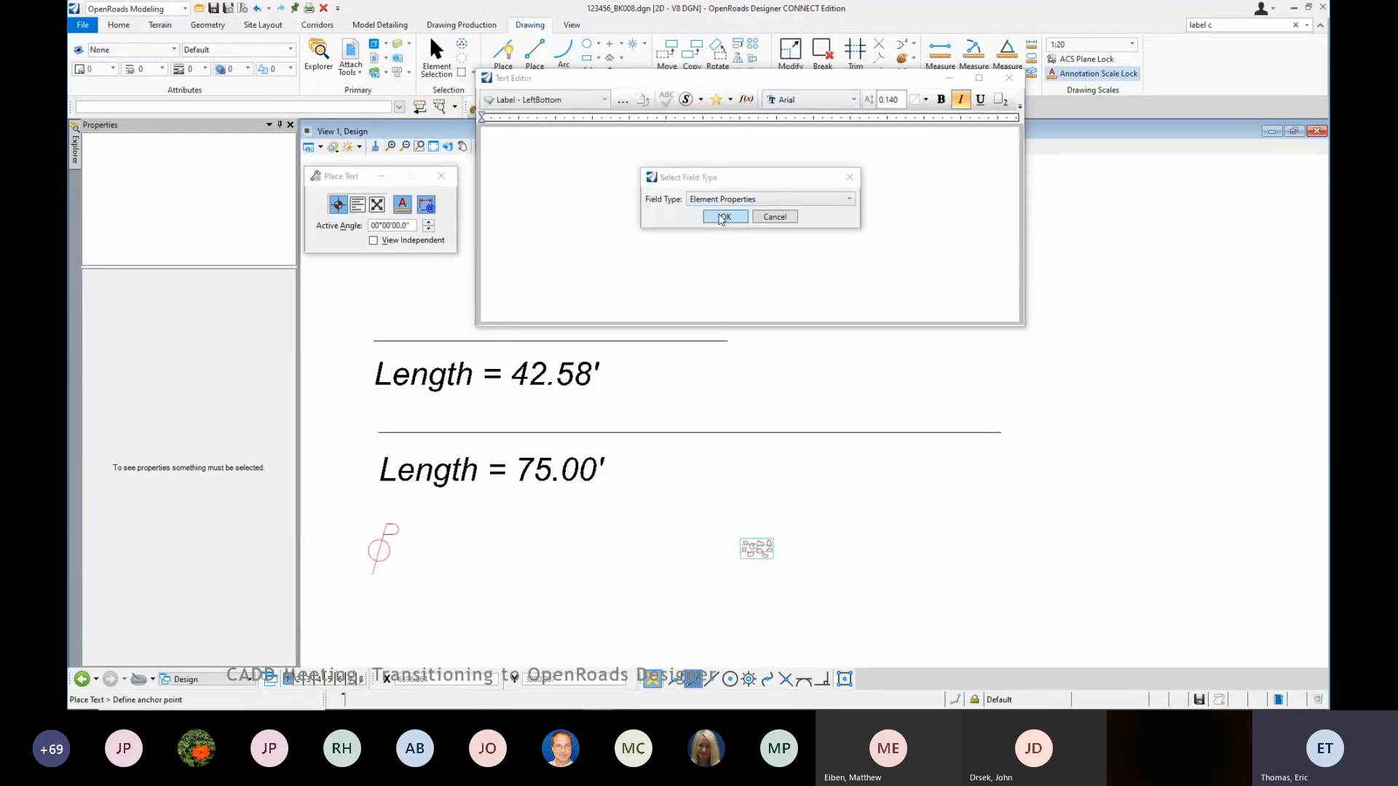
click(380, 552)
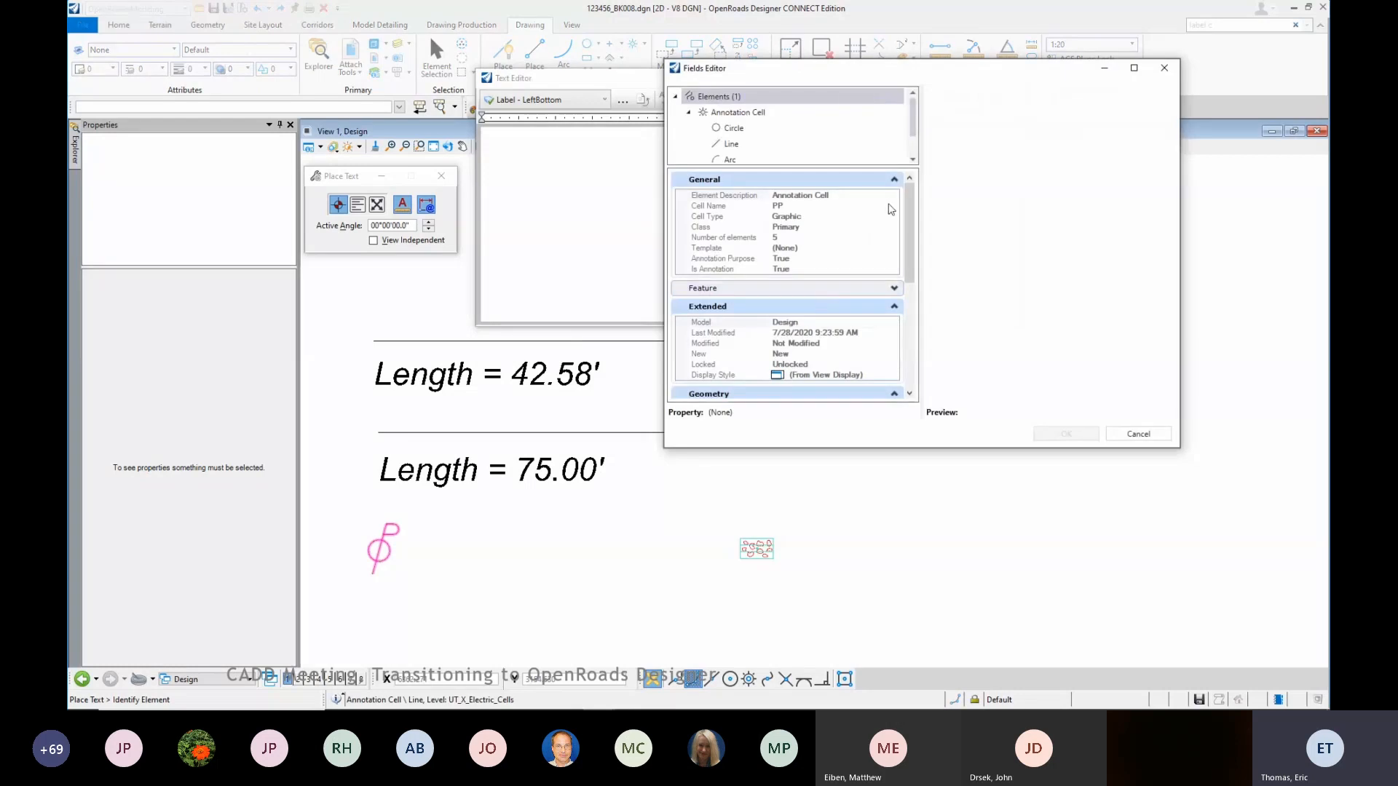
drag(907, 199, 916, 321)
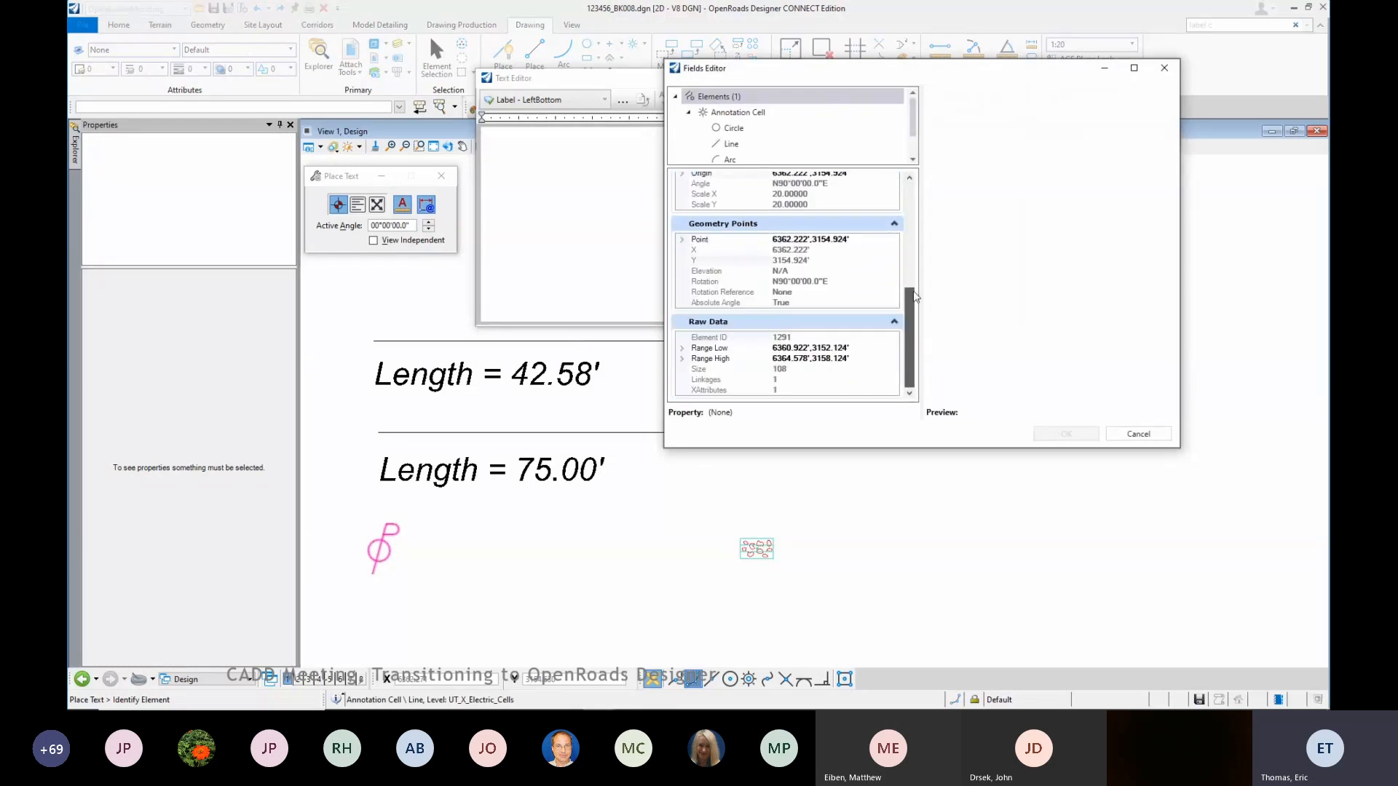
scroll(915, 296, up, 5)
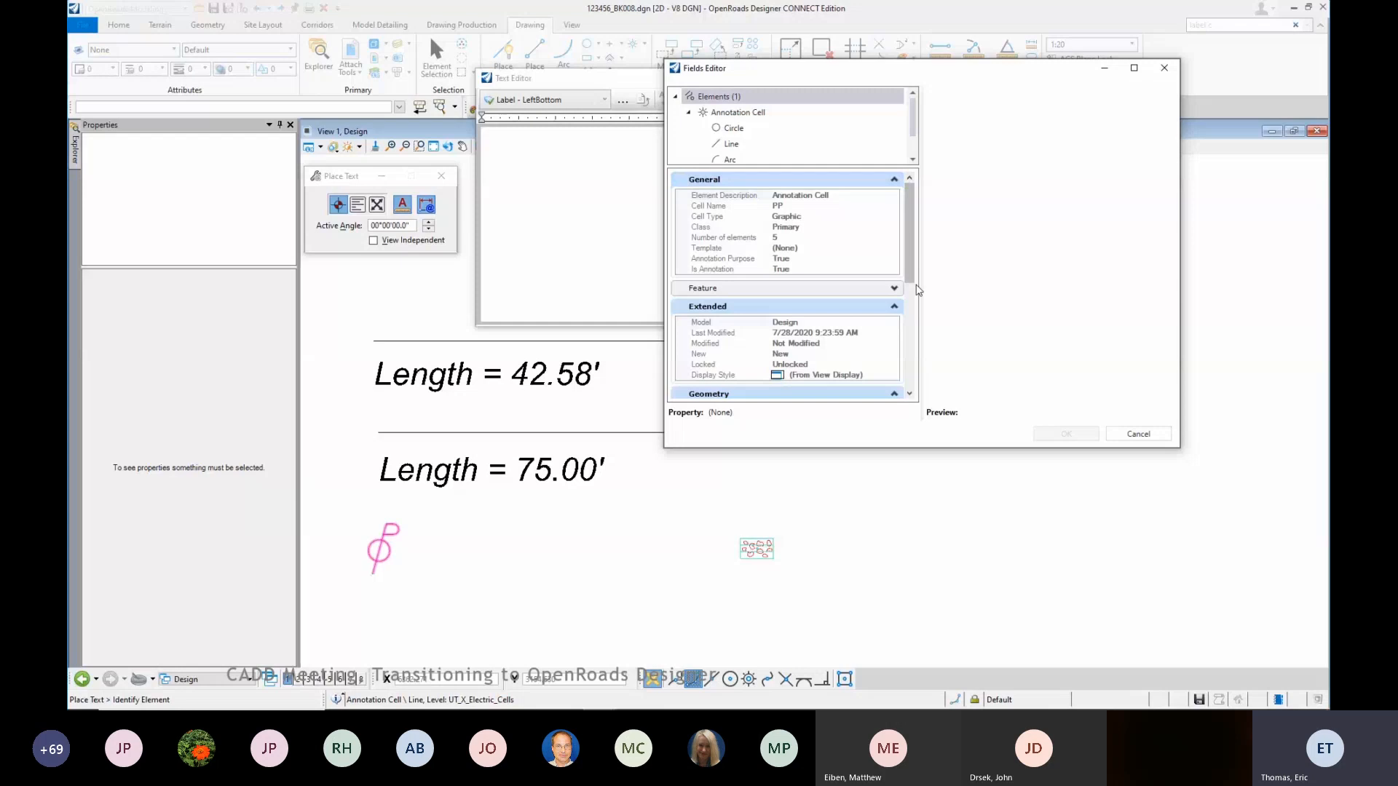
drag(912, 256, 912, 280)
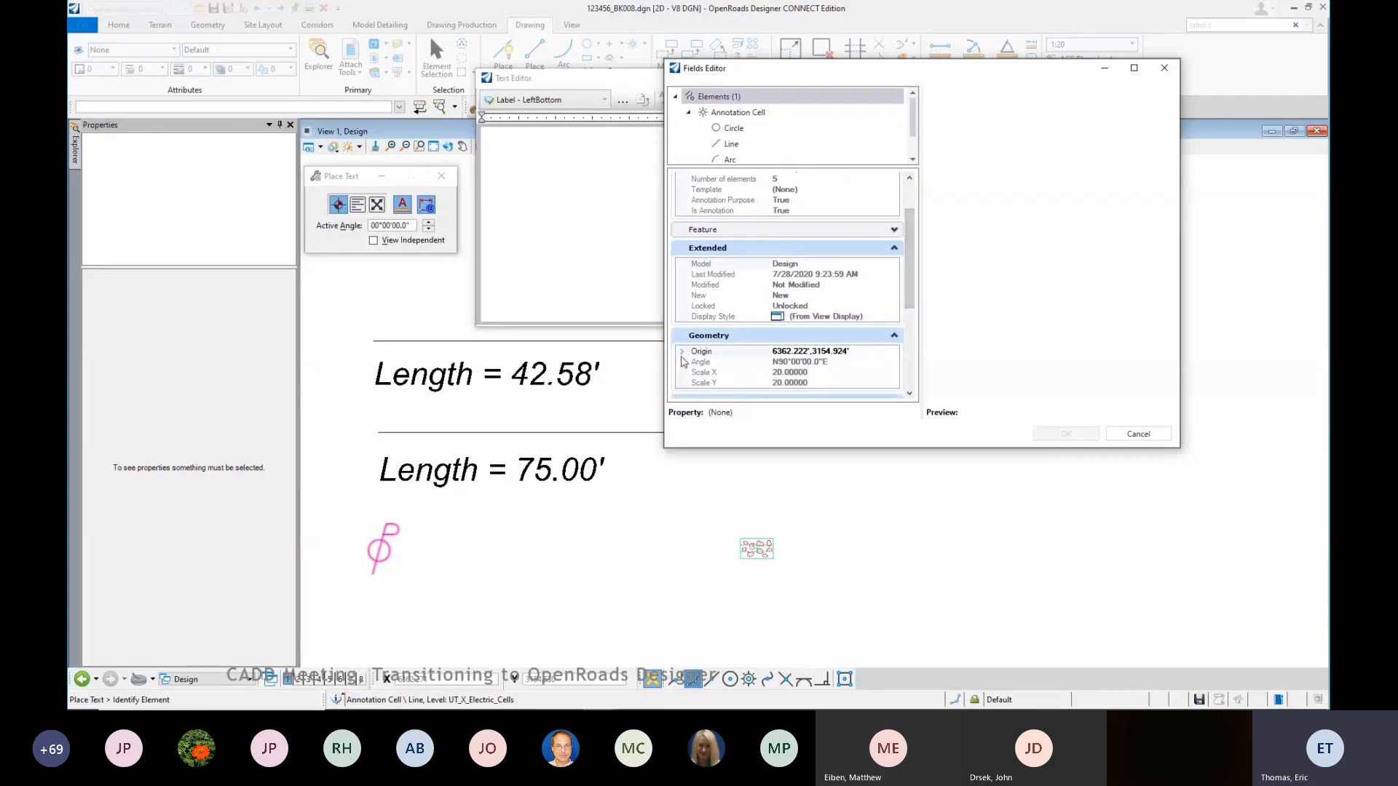
click(683, 352)
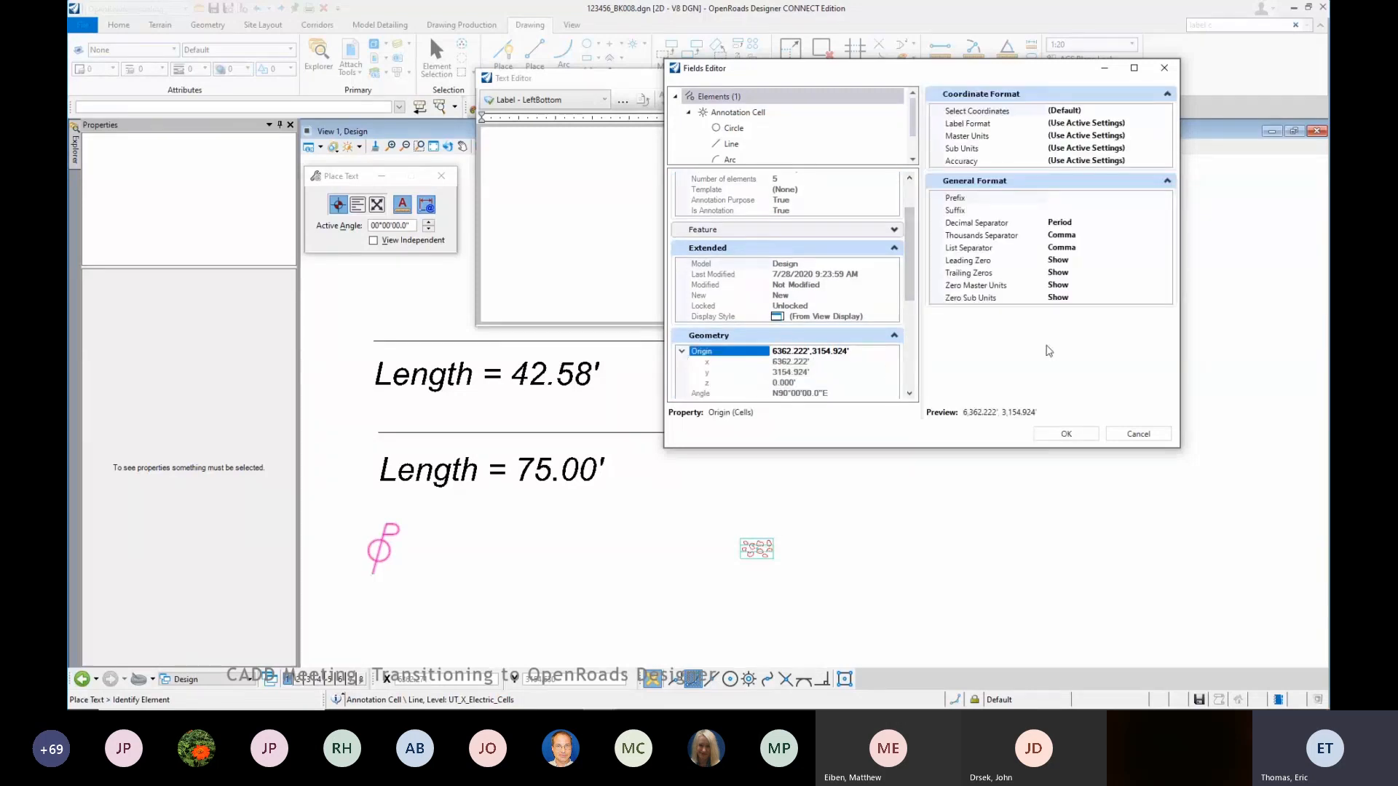
click(1064, 439)
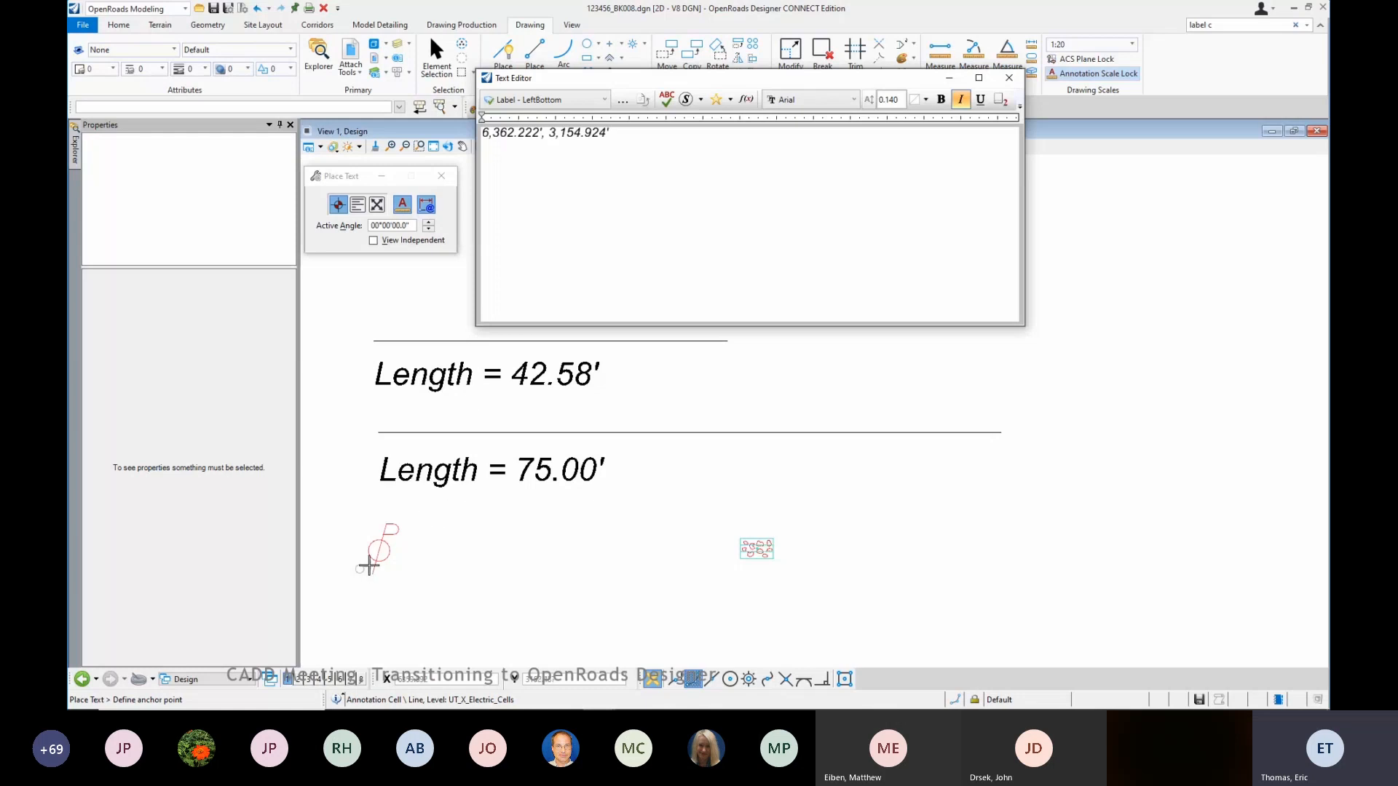
Step: Place the origin coordinate label below the pole cell and another below the right-hand cell, using the origin snap
click(749, 679)
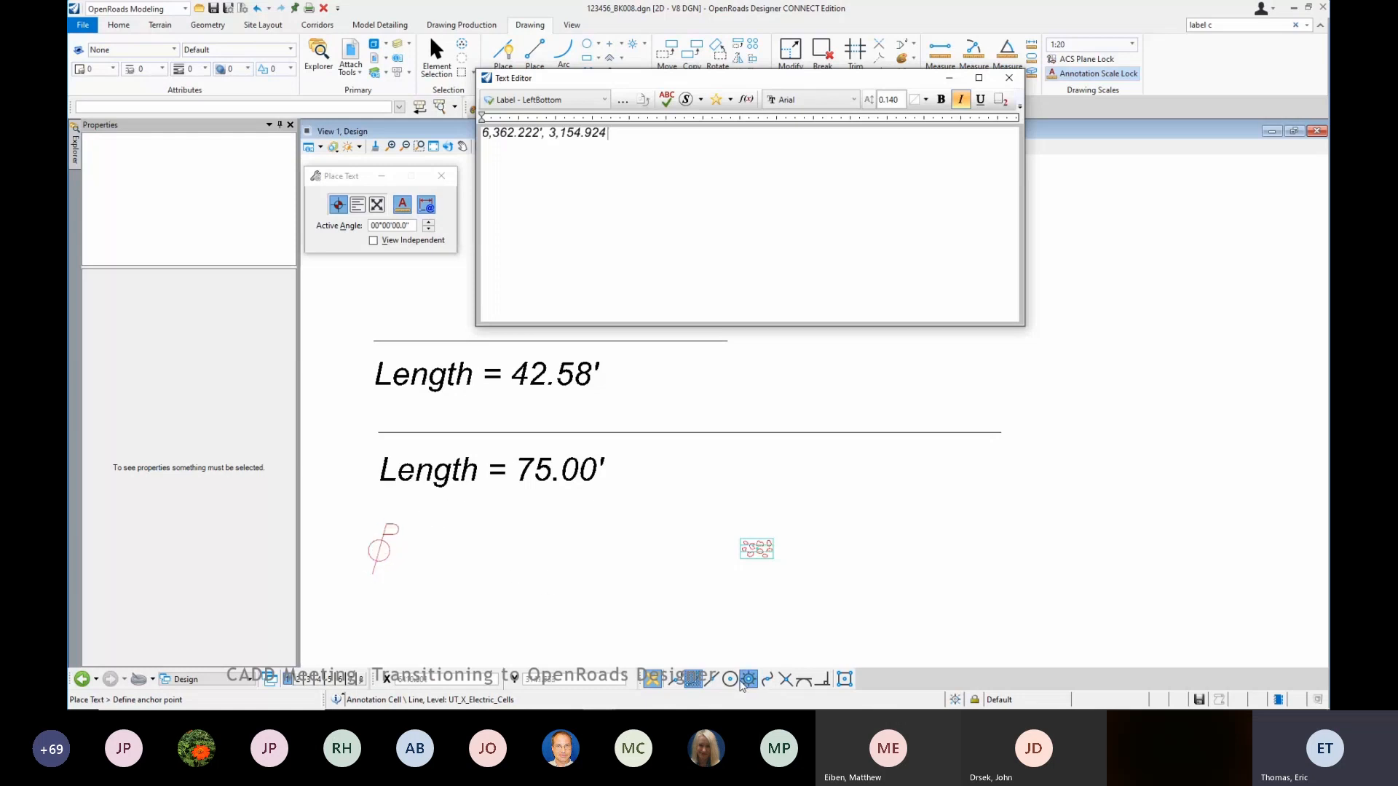
click(384, 551)
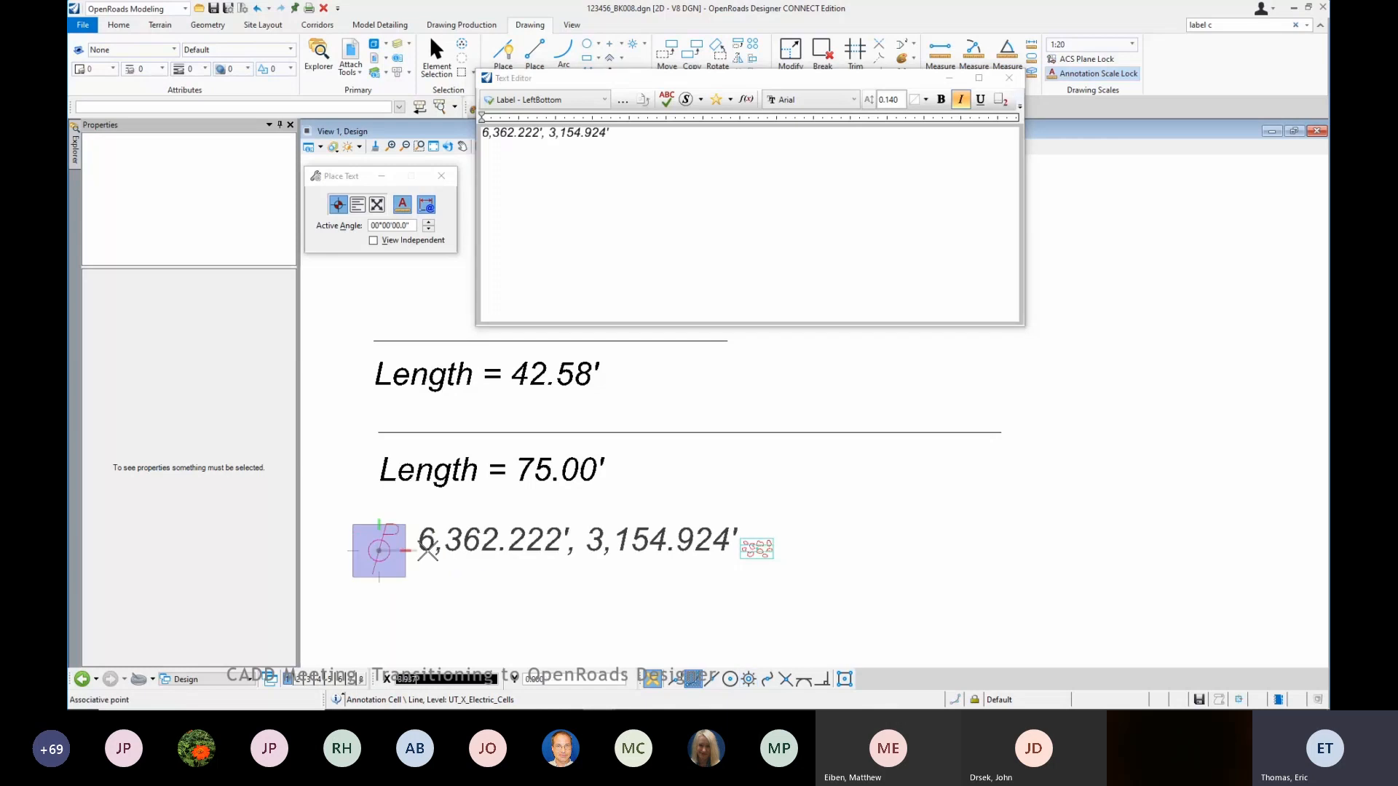
click(379, 614)
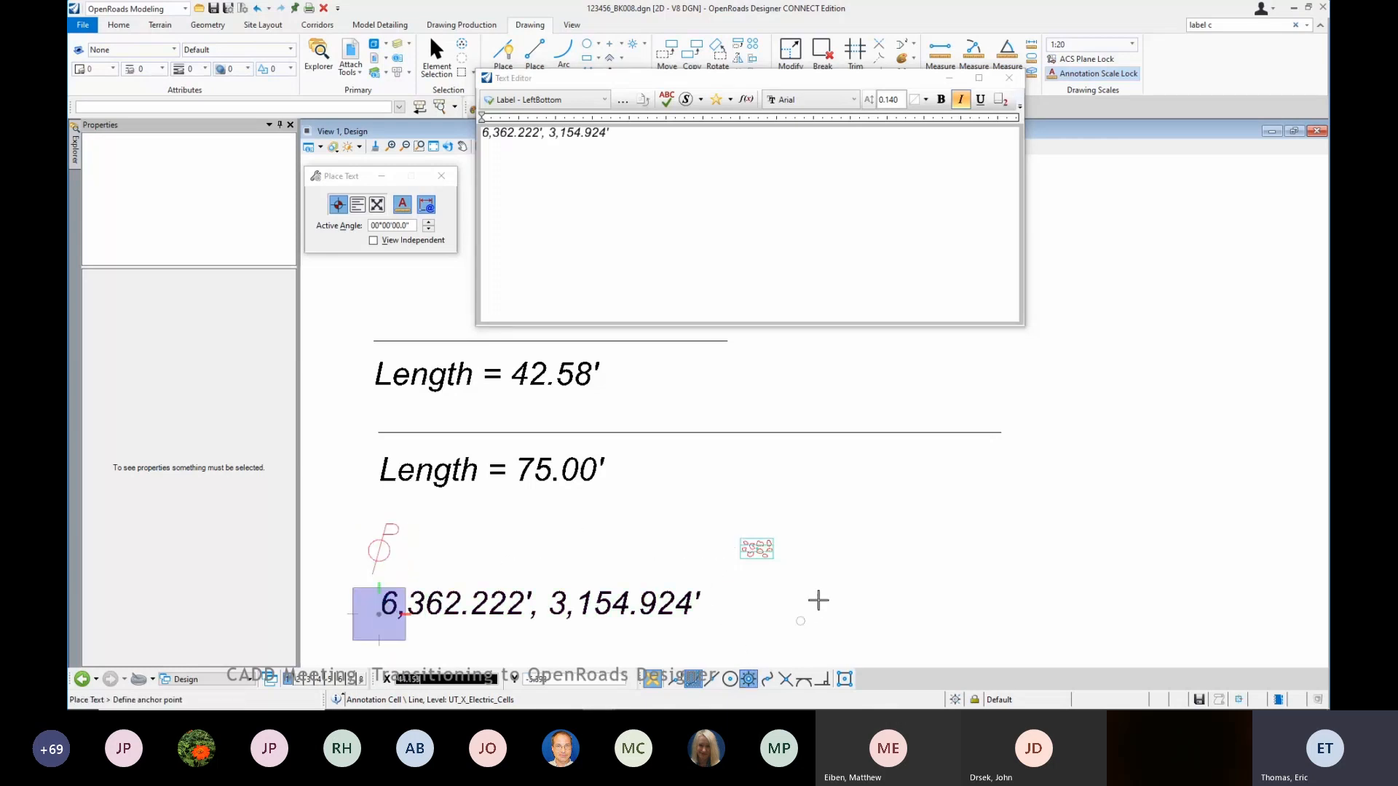
click(757, 549)
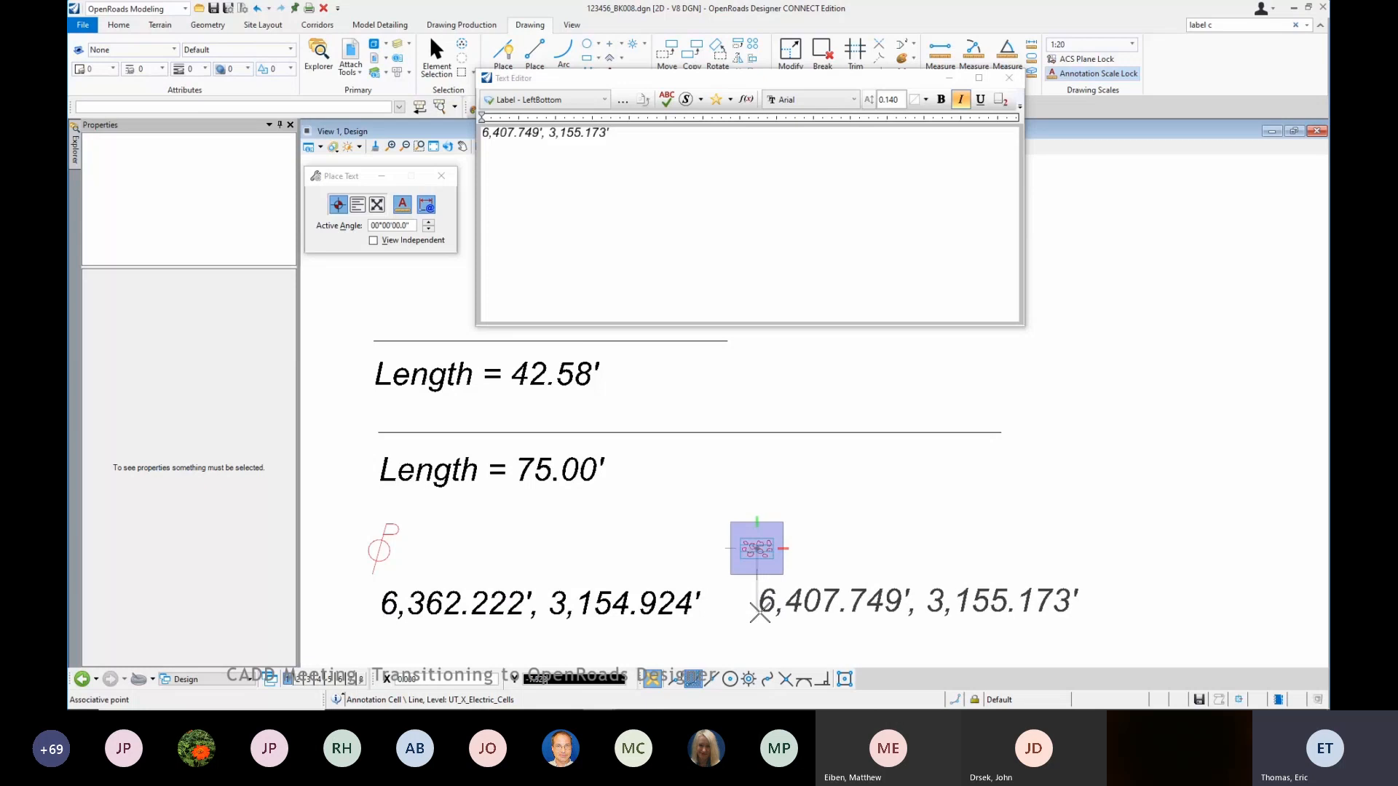
click(759, 614)
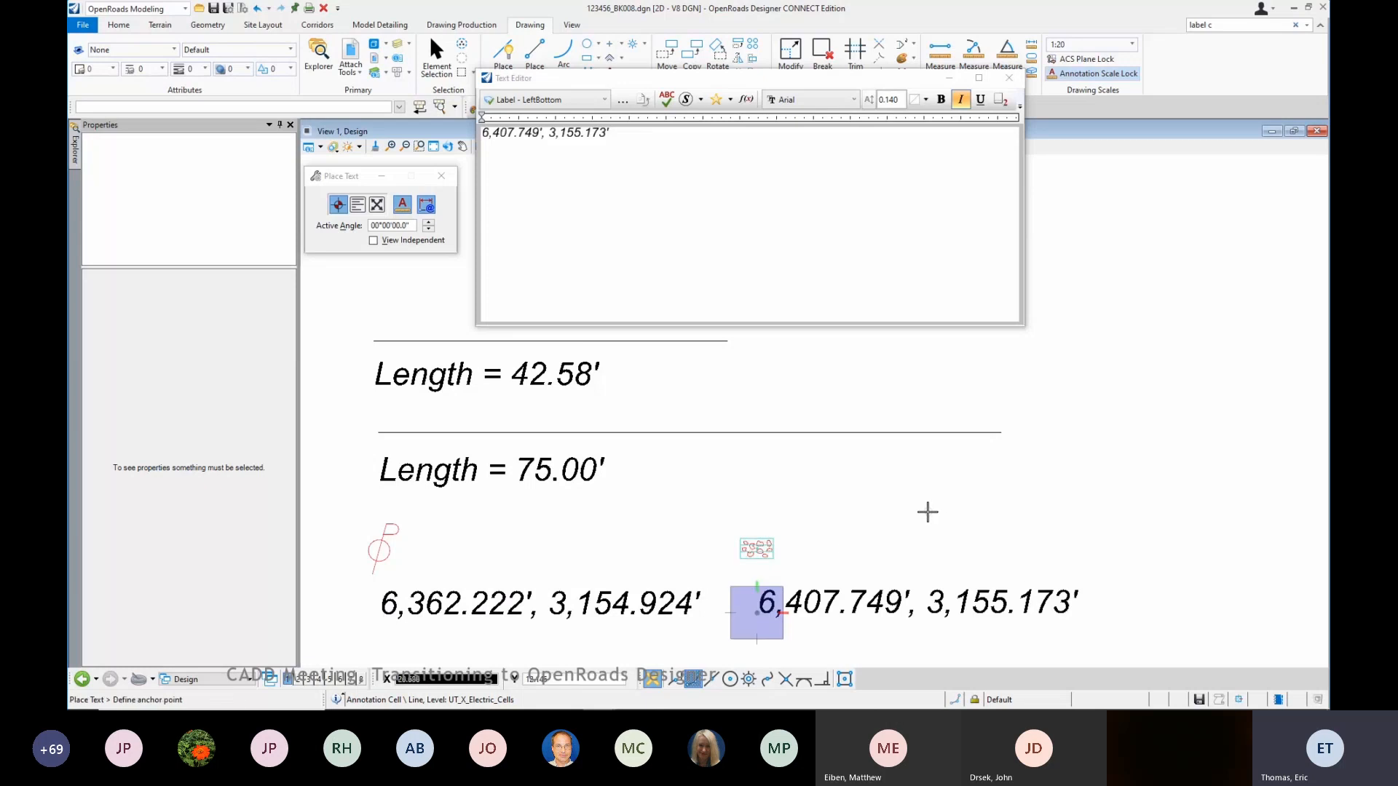
Step: Move the right-hand annotation cell up and to the right by about 10' and 6'
click(667, 53)
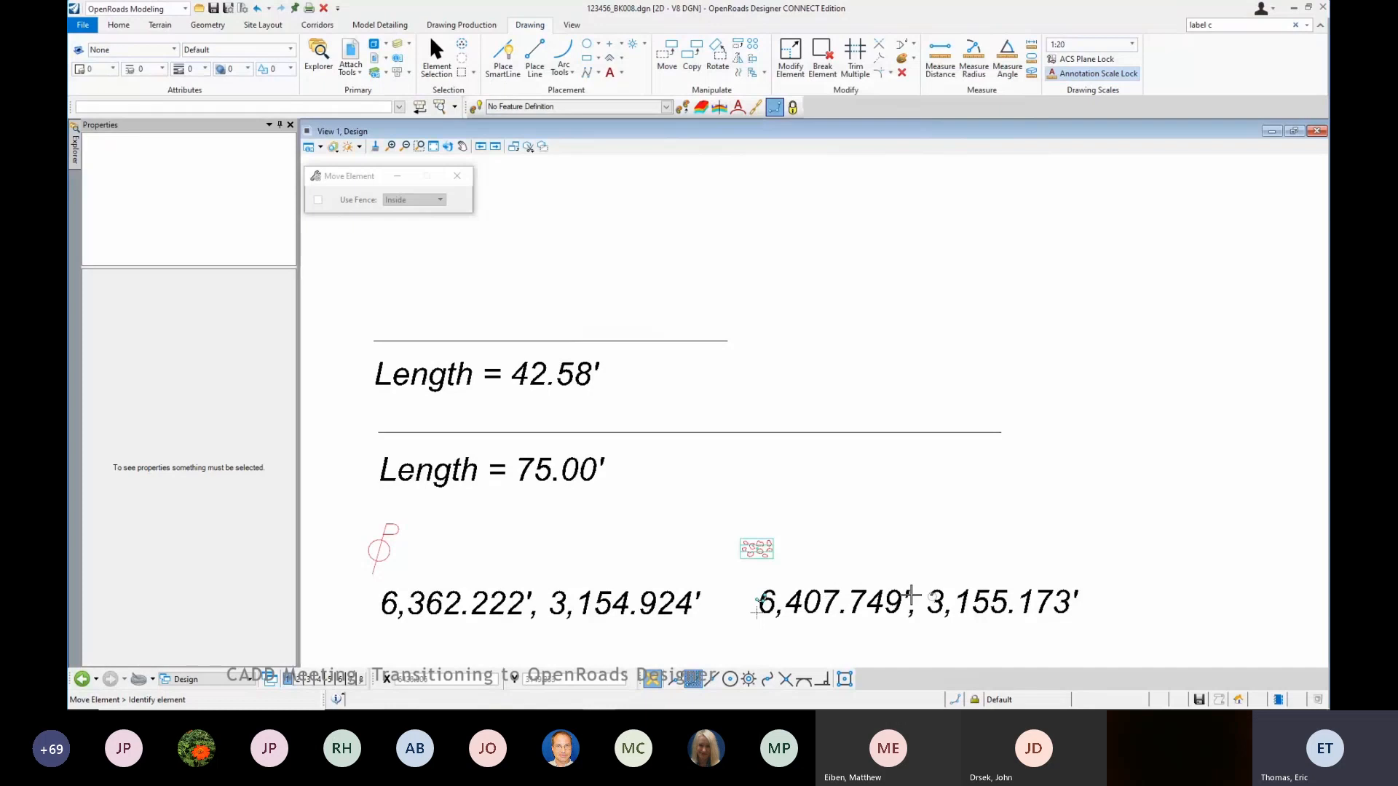
click(772, 539)
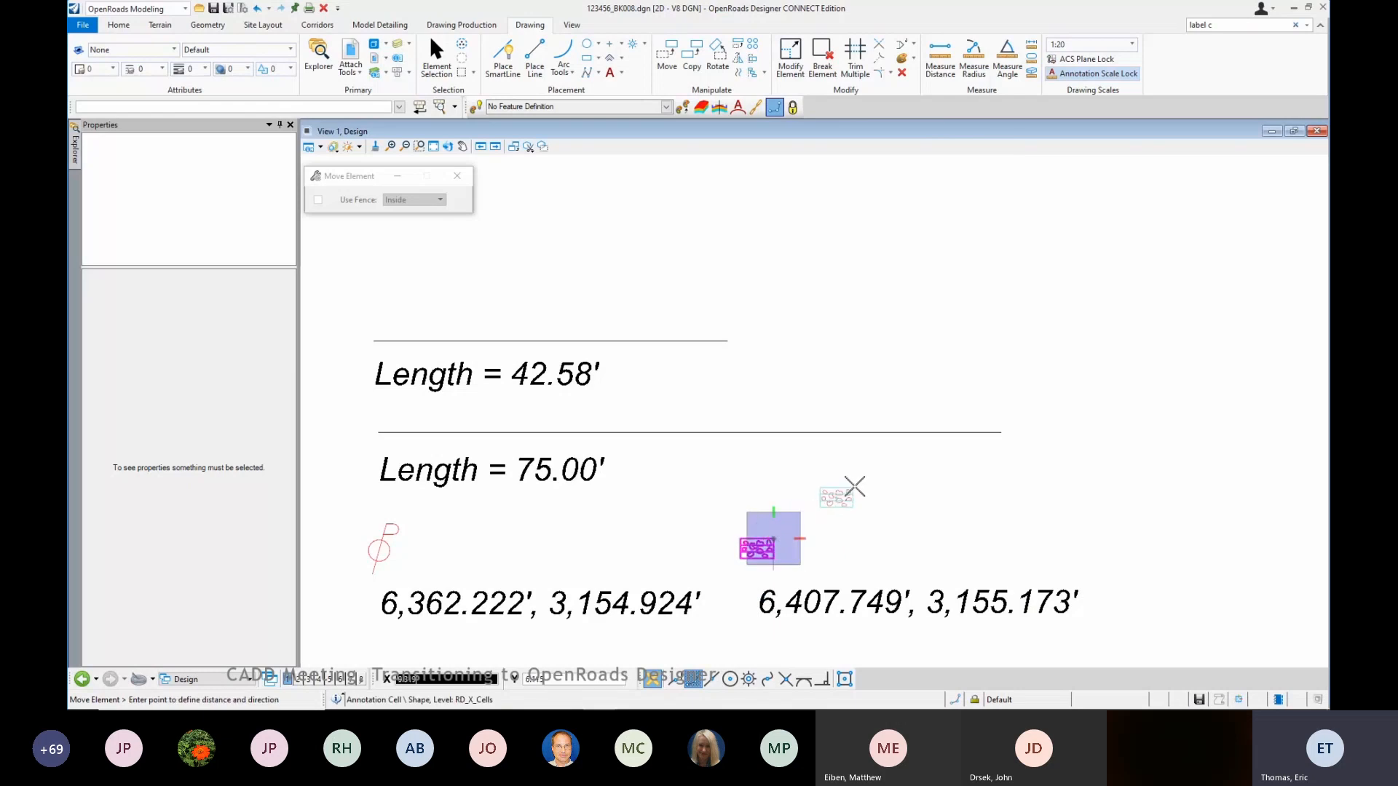
click(853, 484)
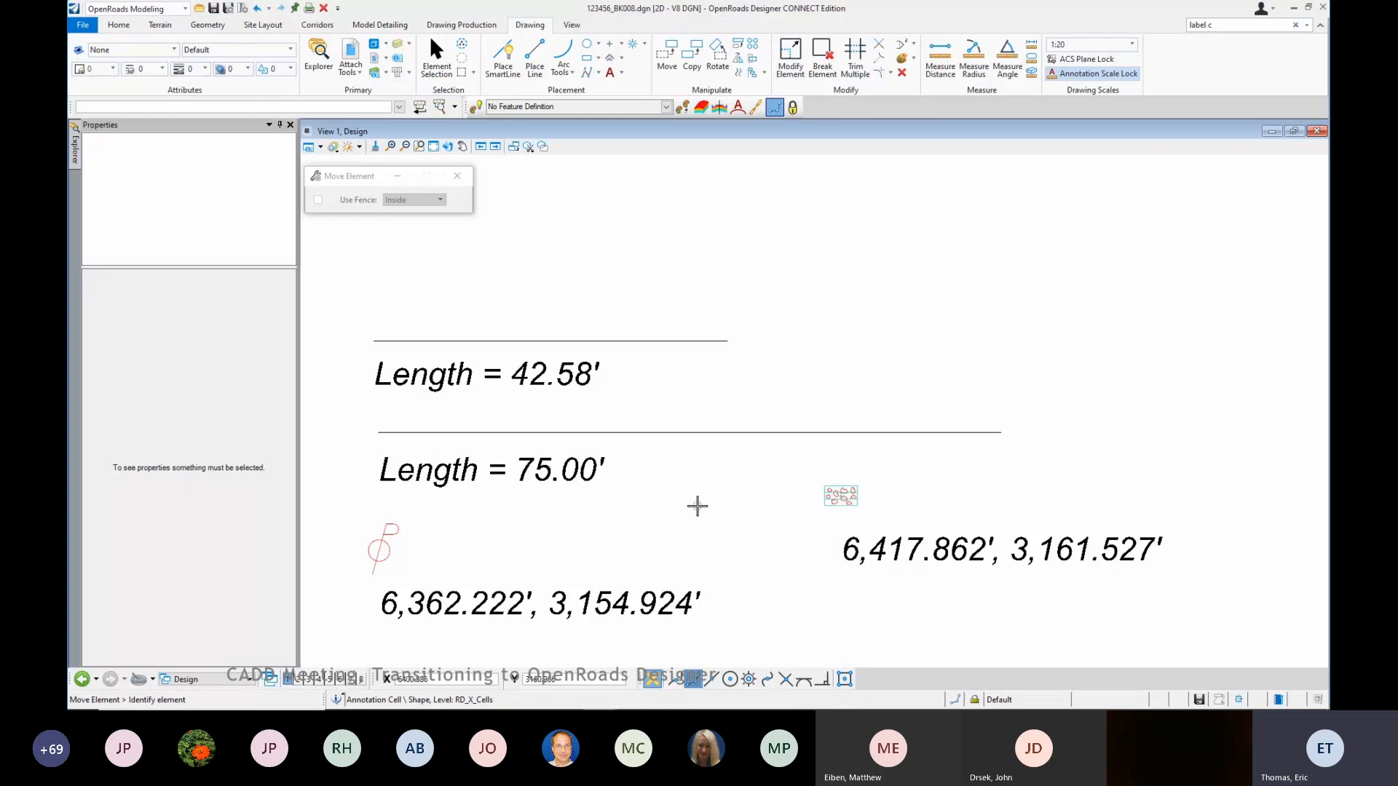
Step: Review the field types that can be inserted into a new text
click(610, 73)
click(746, 100)
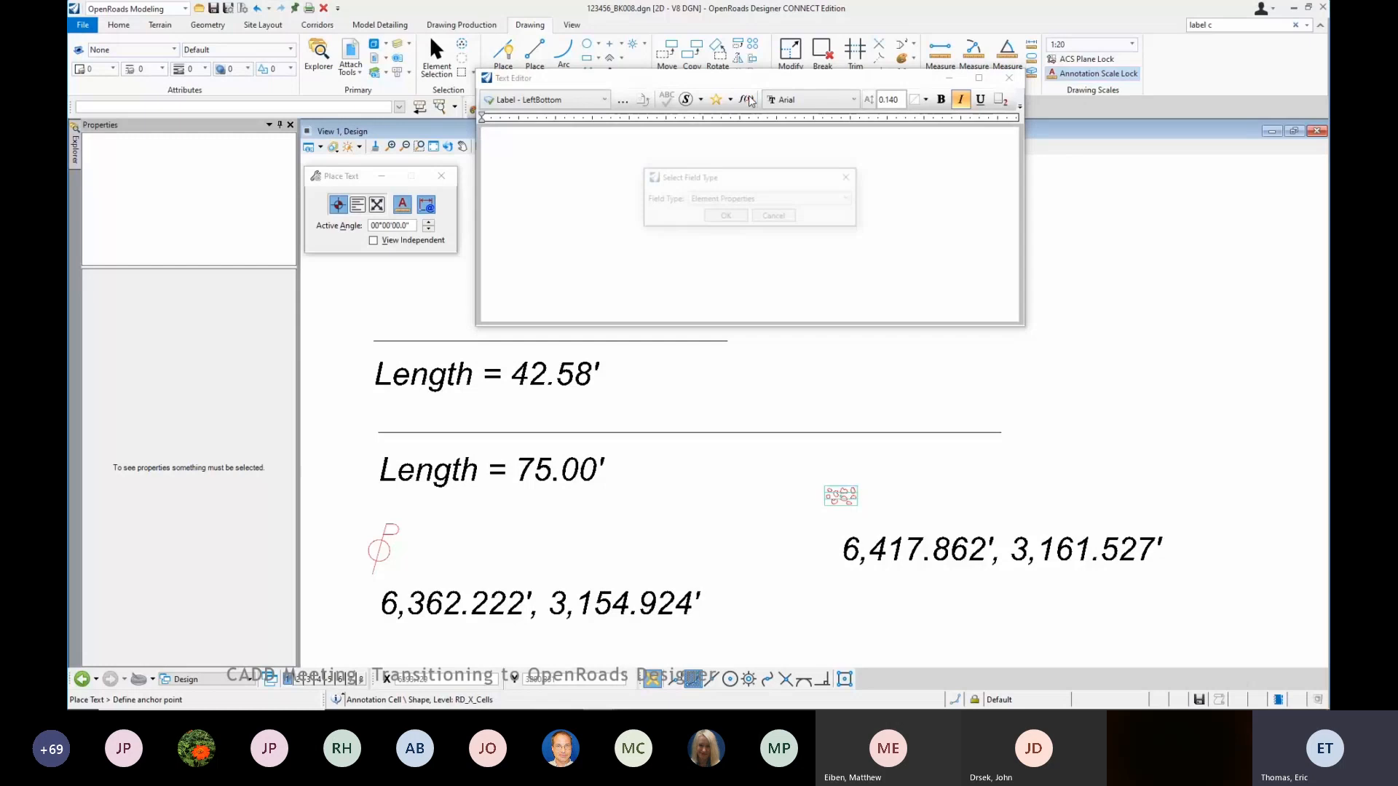
click(764, 201)
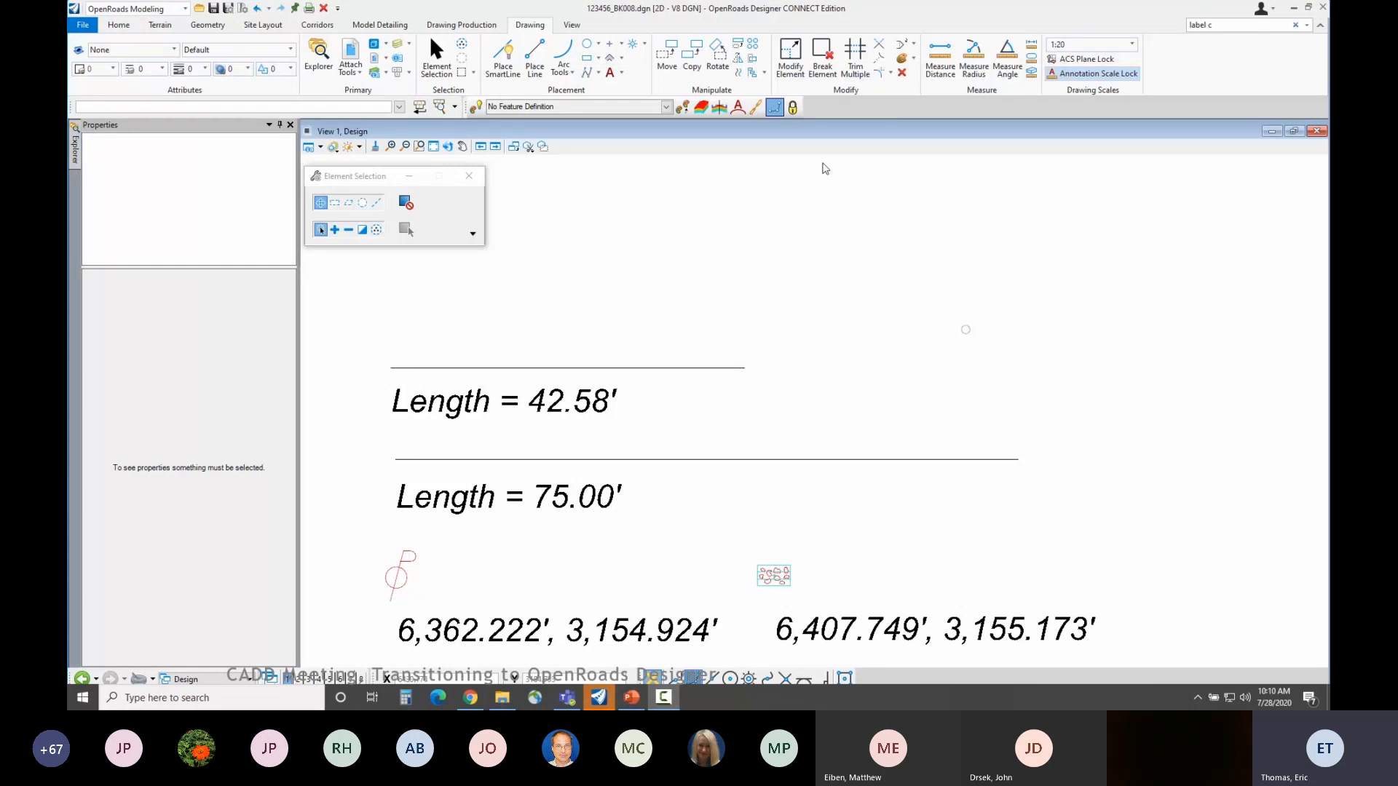
Step: Start a Place Note and insert an Element Properties field that reads the Length of the upper line
click(623, 74)
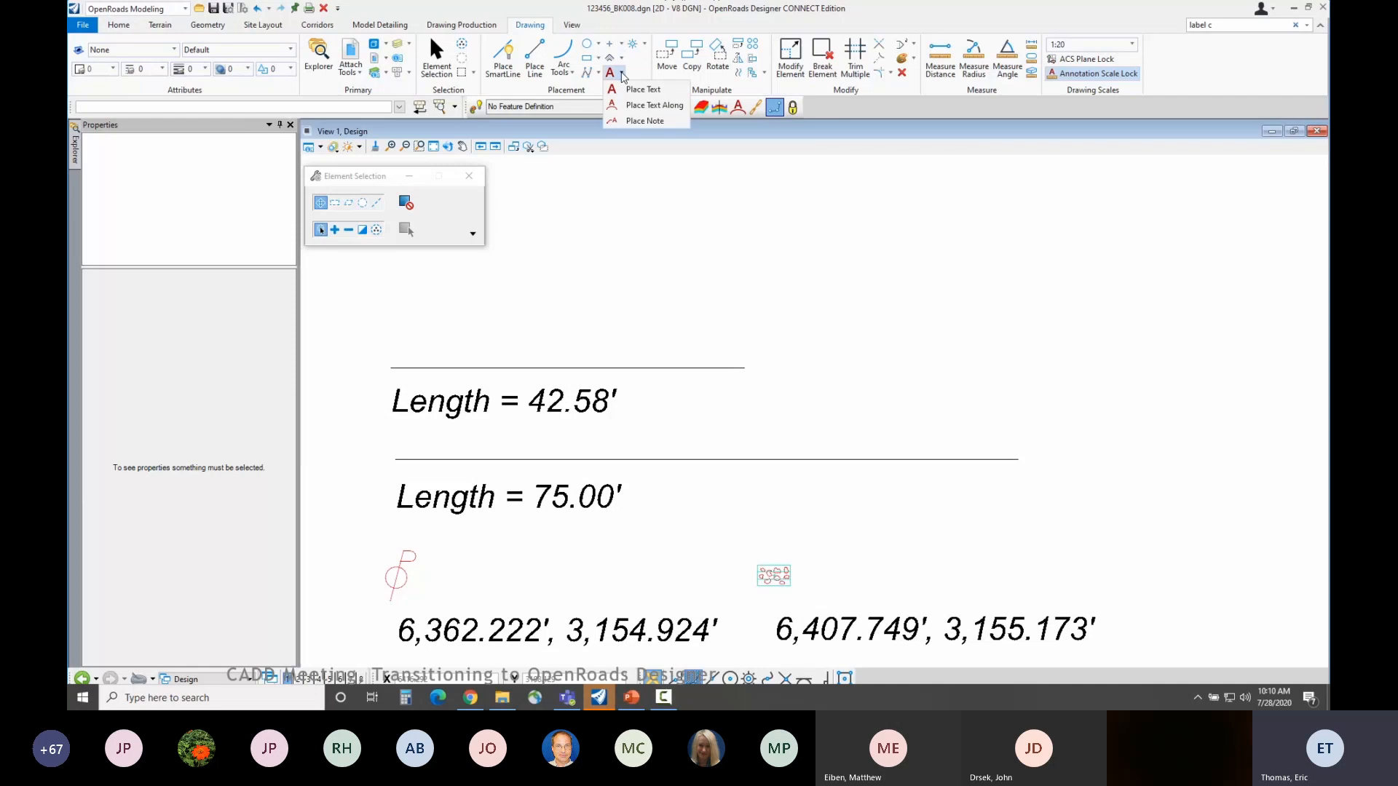
click(646, 127)
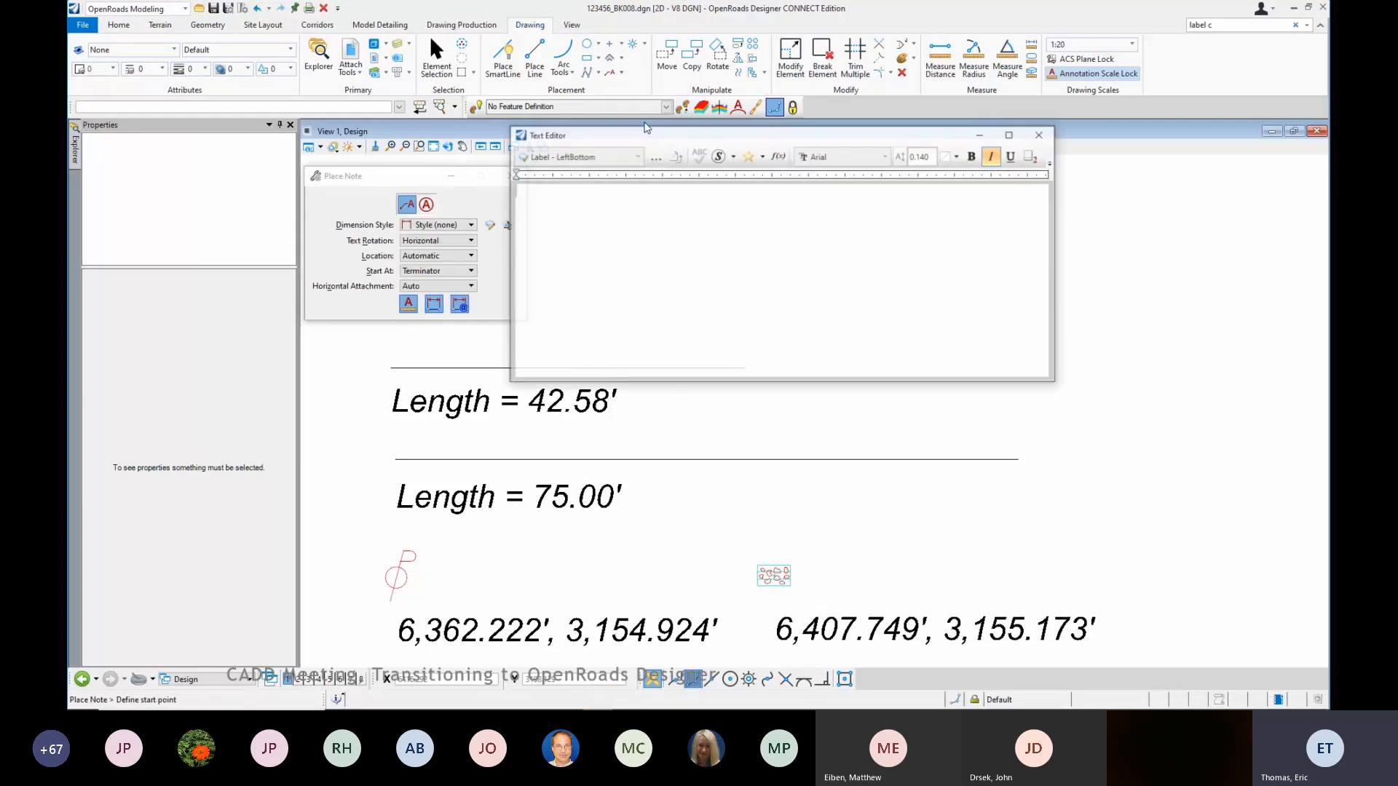
click(778, 155)
click(764, 274)
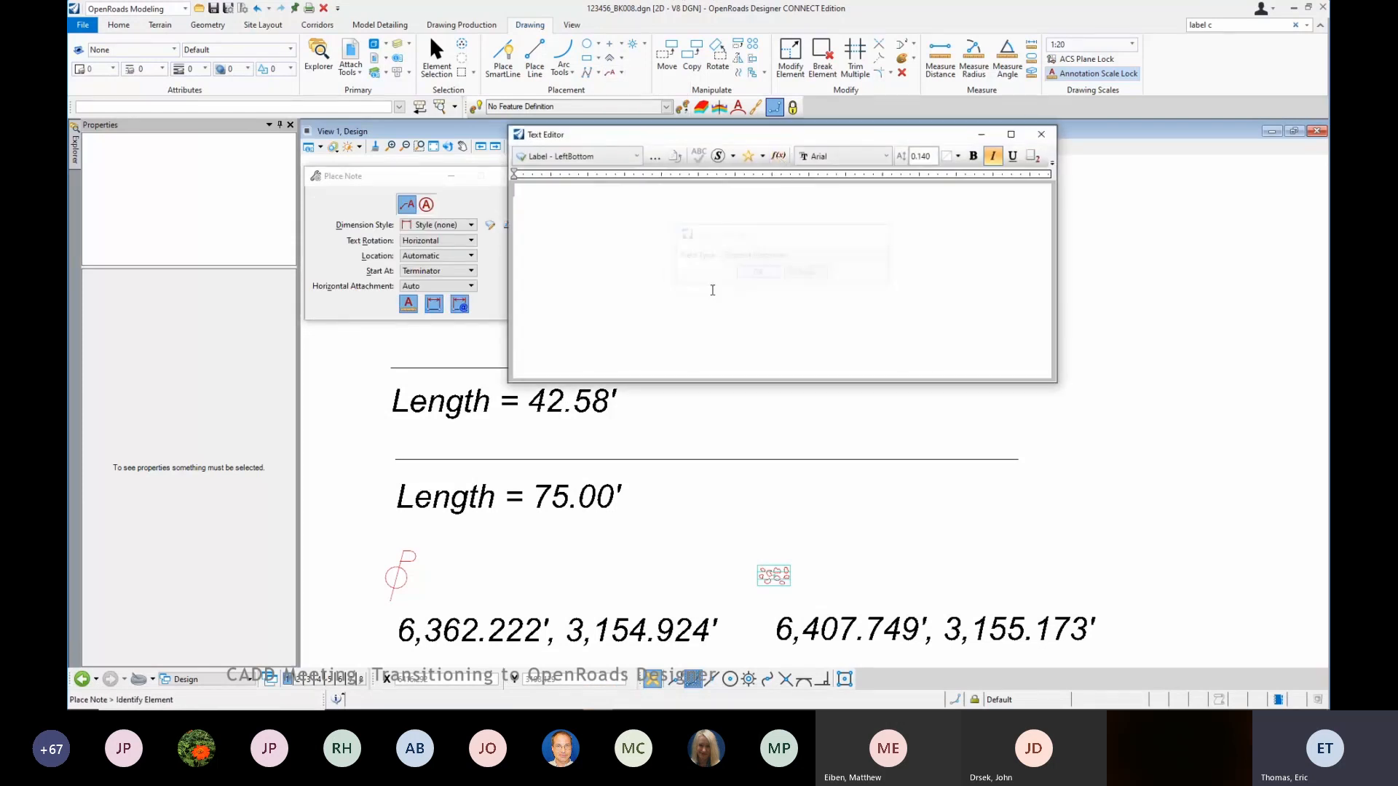
click(430, 368)
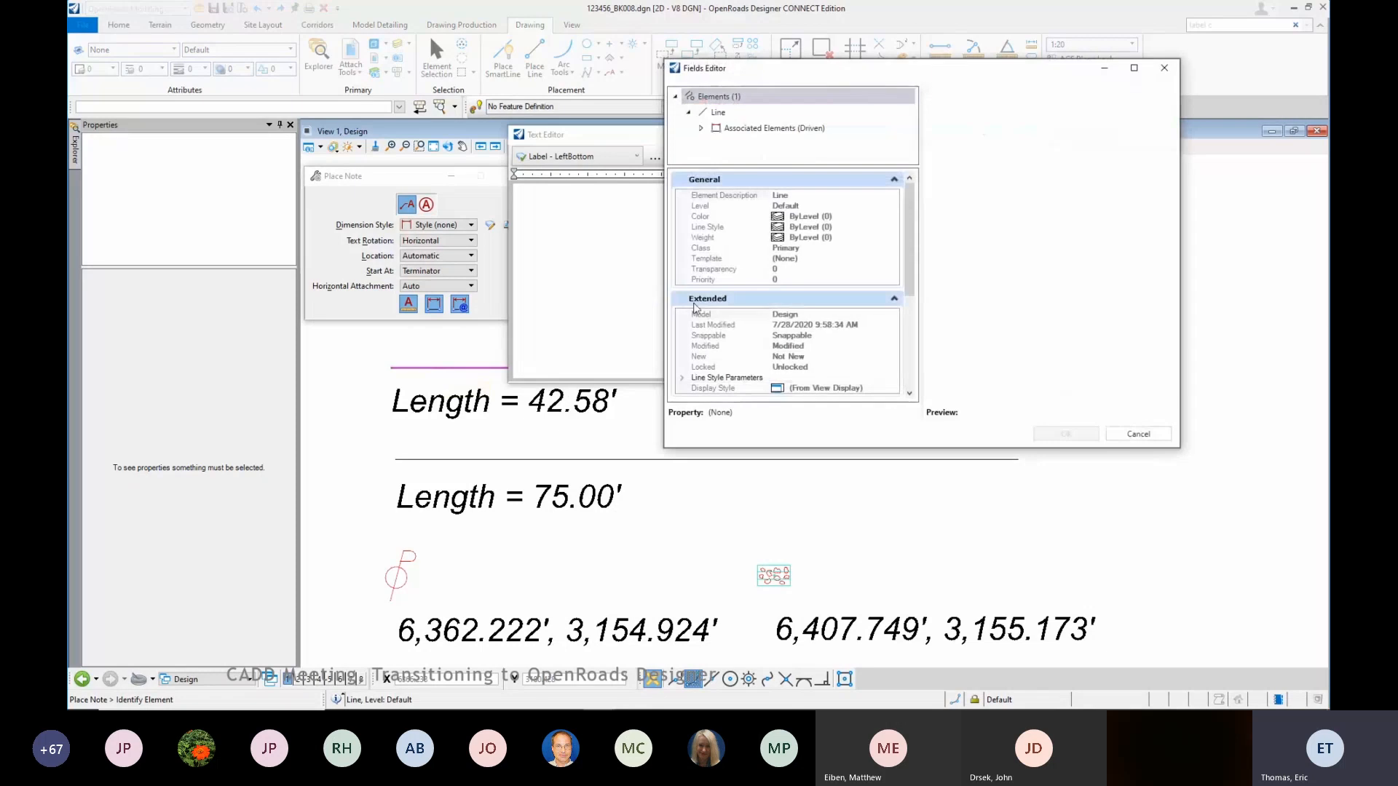
scroll(702, 321, down, 2)
click(701, 385)
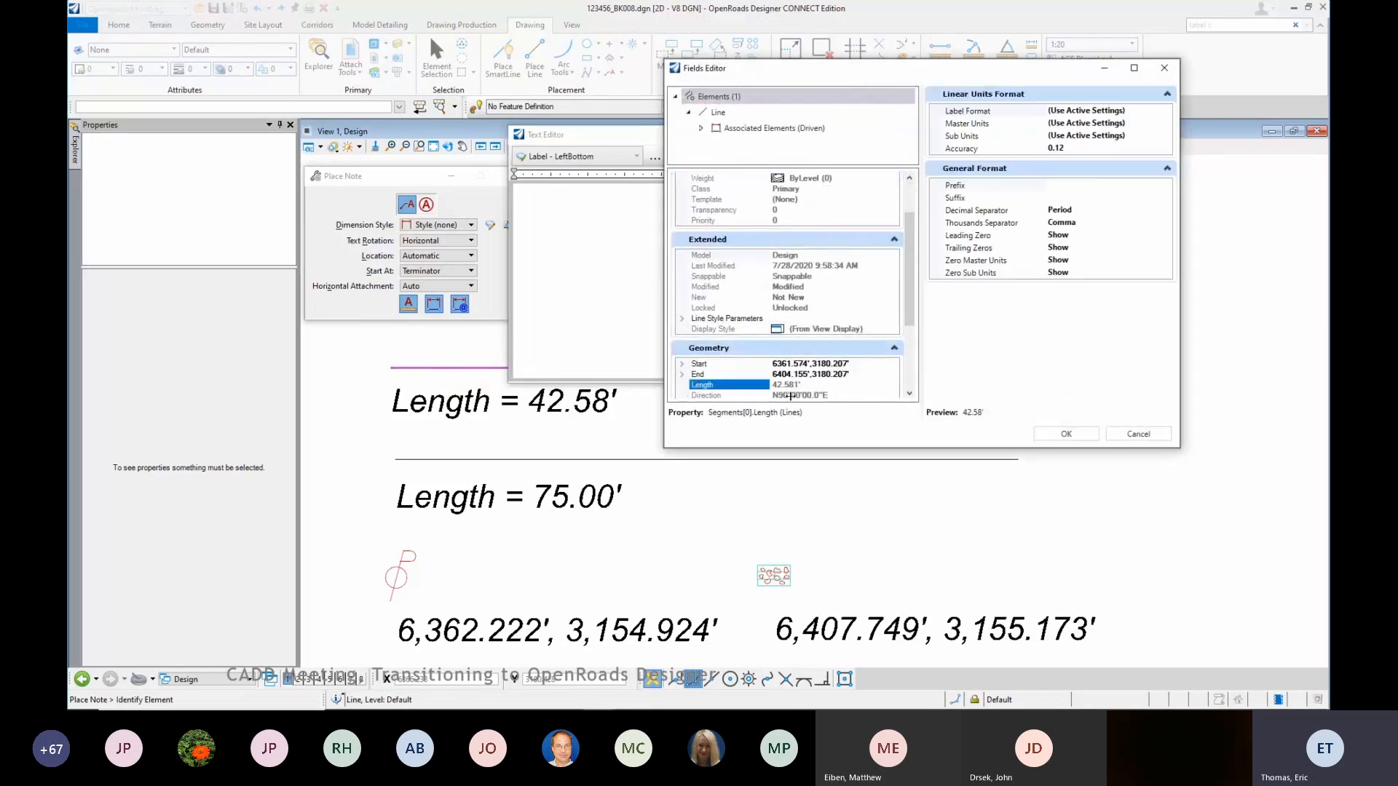
click(1065, 434)
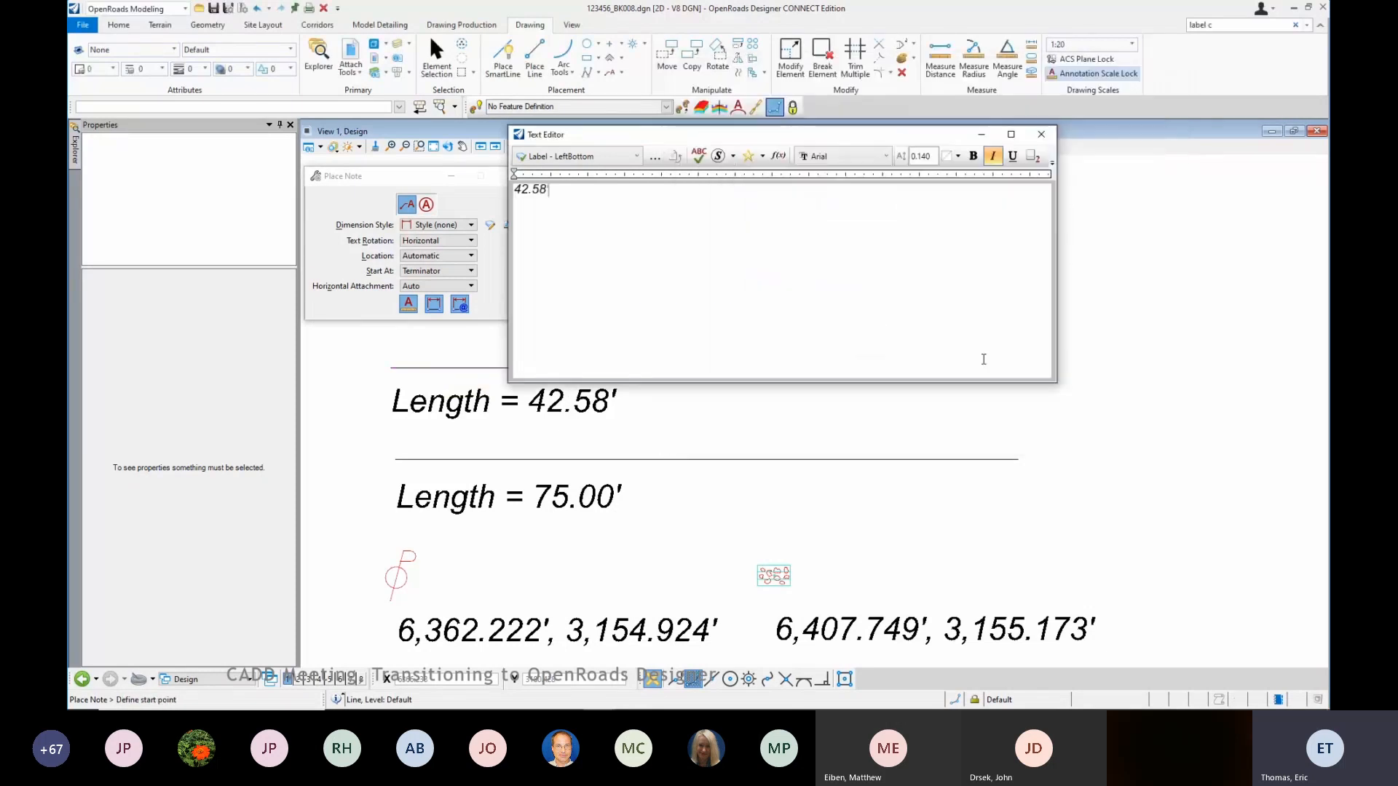
Step: Place the length note with its arrow at the upper line's right end and its text above right
click(351, 179)
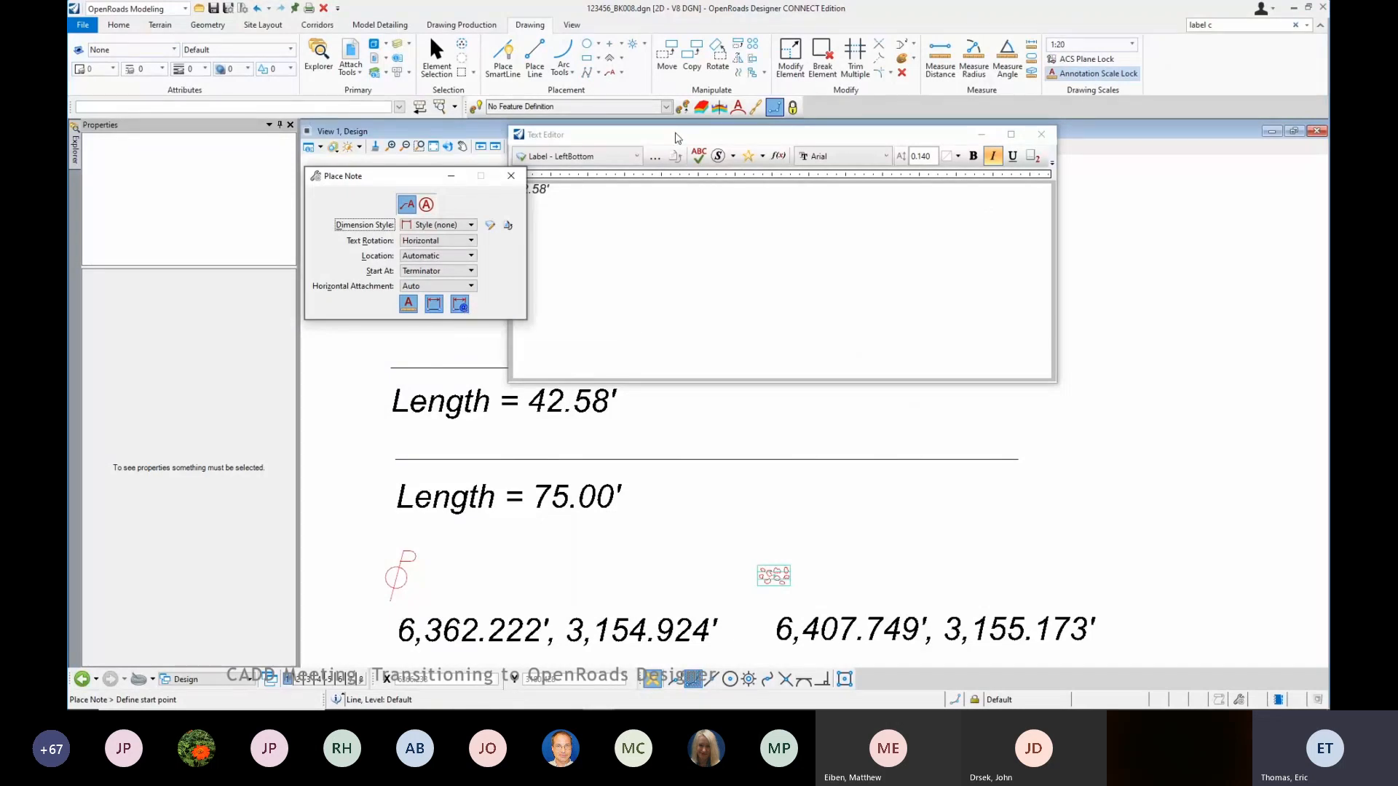
drag(677, 138, 855, 69)
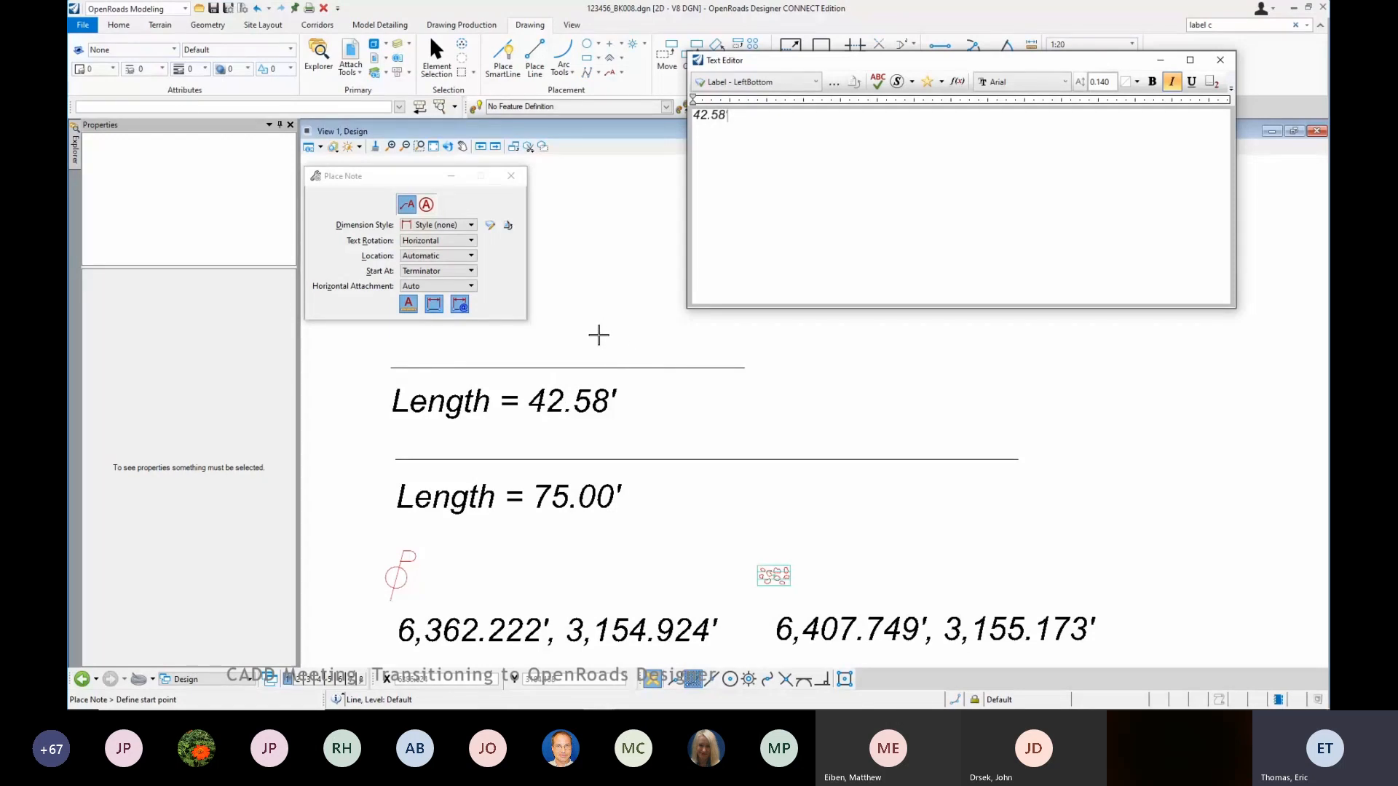
click(745, 368)
click(762, 328)
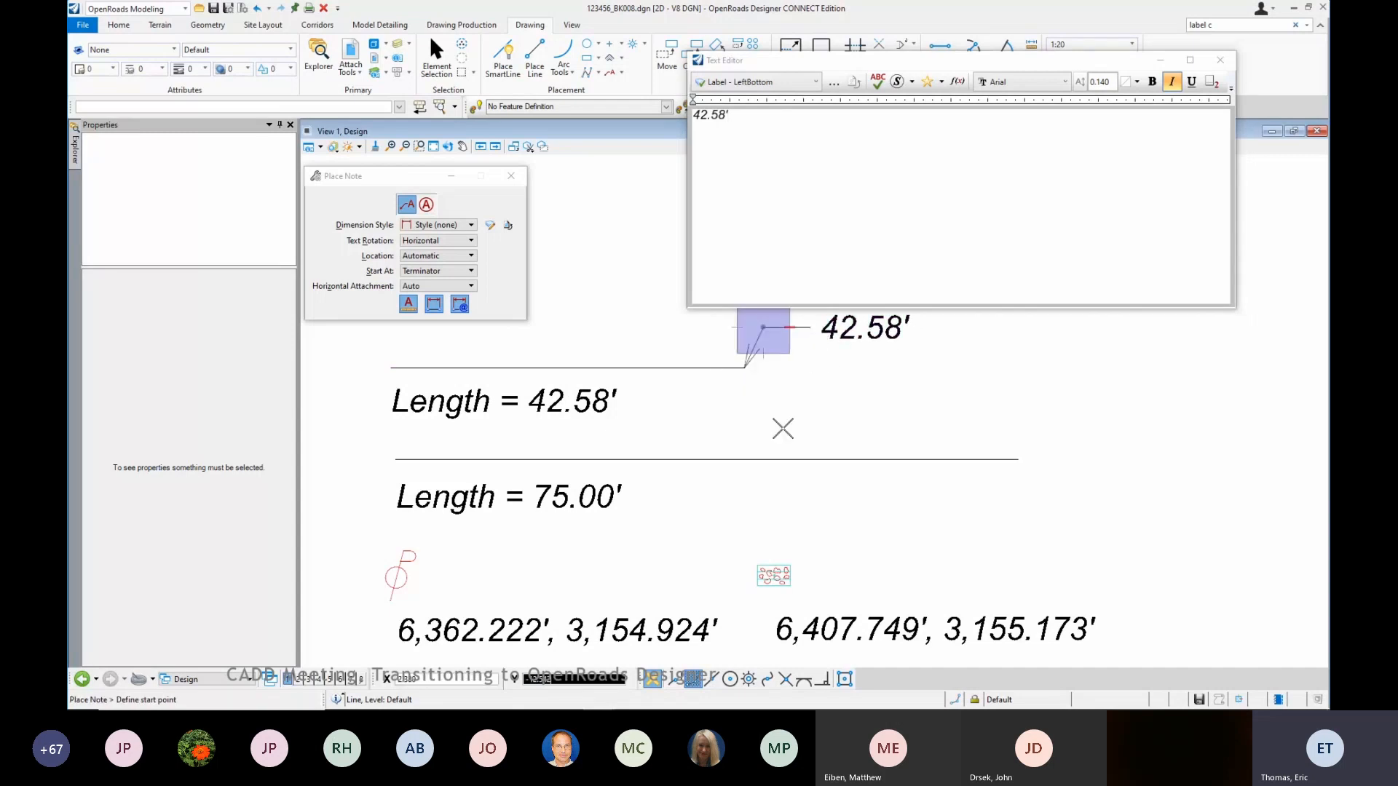
Step: Place length notes on the lower line, one from its right end and one below its midpoint
click(686, 458)
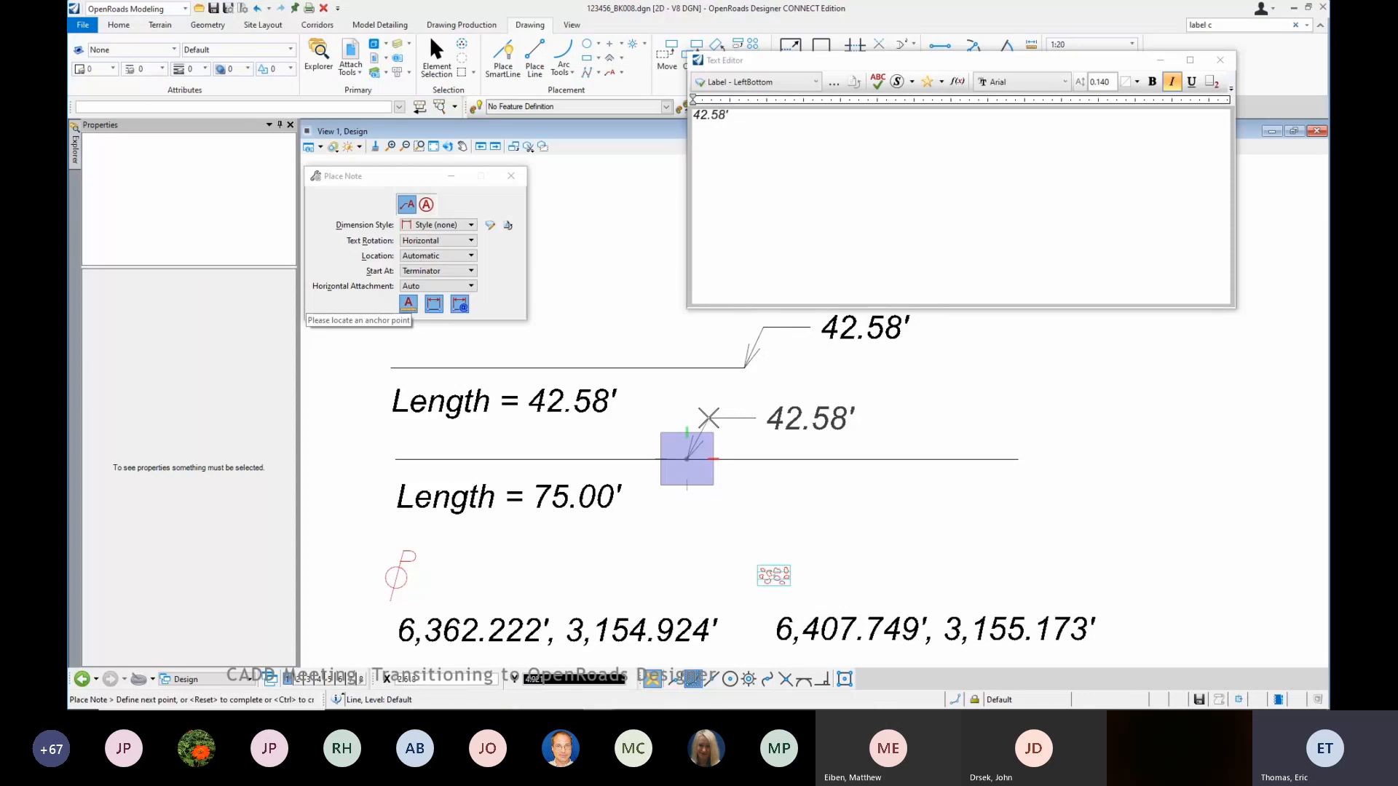
right_click(705, 429)
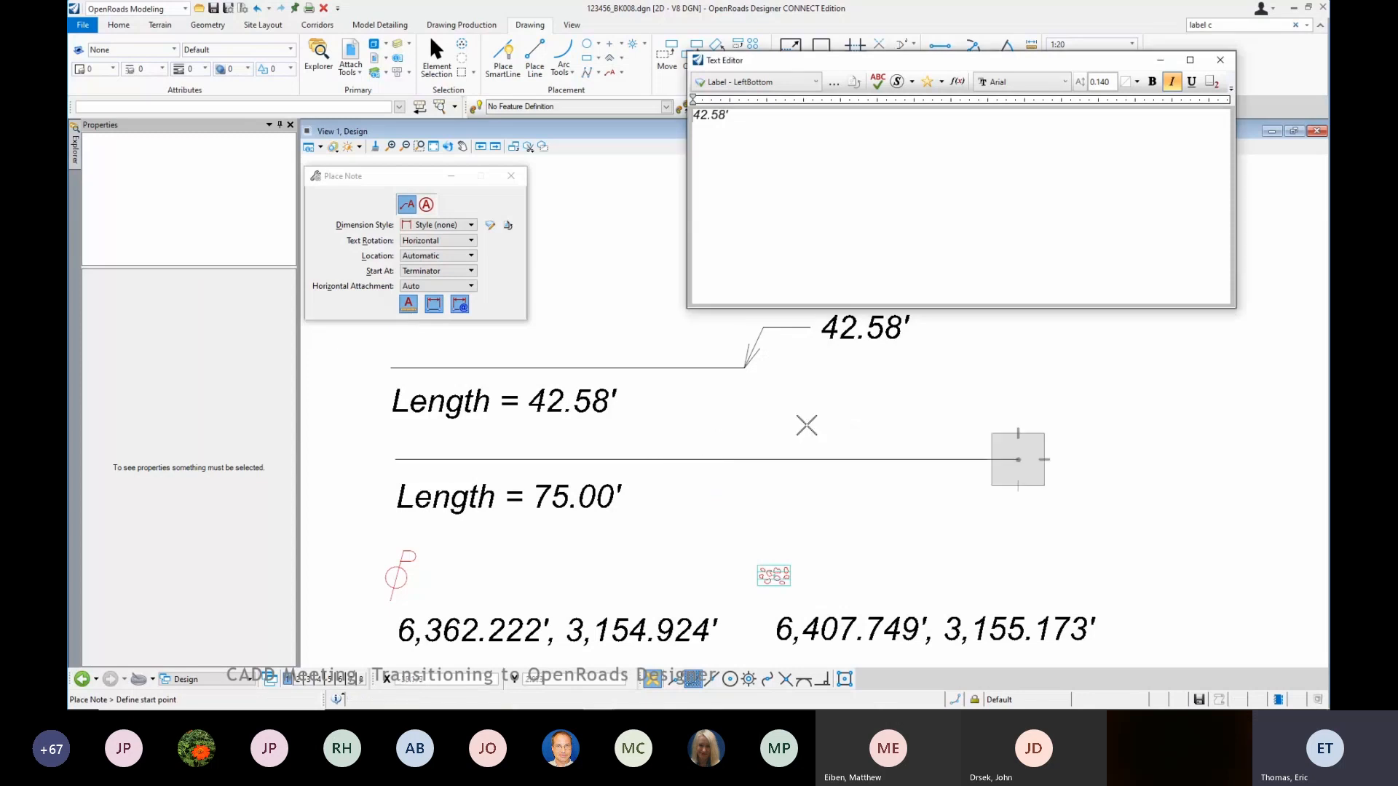
click(1018, 459)
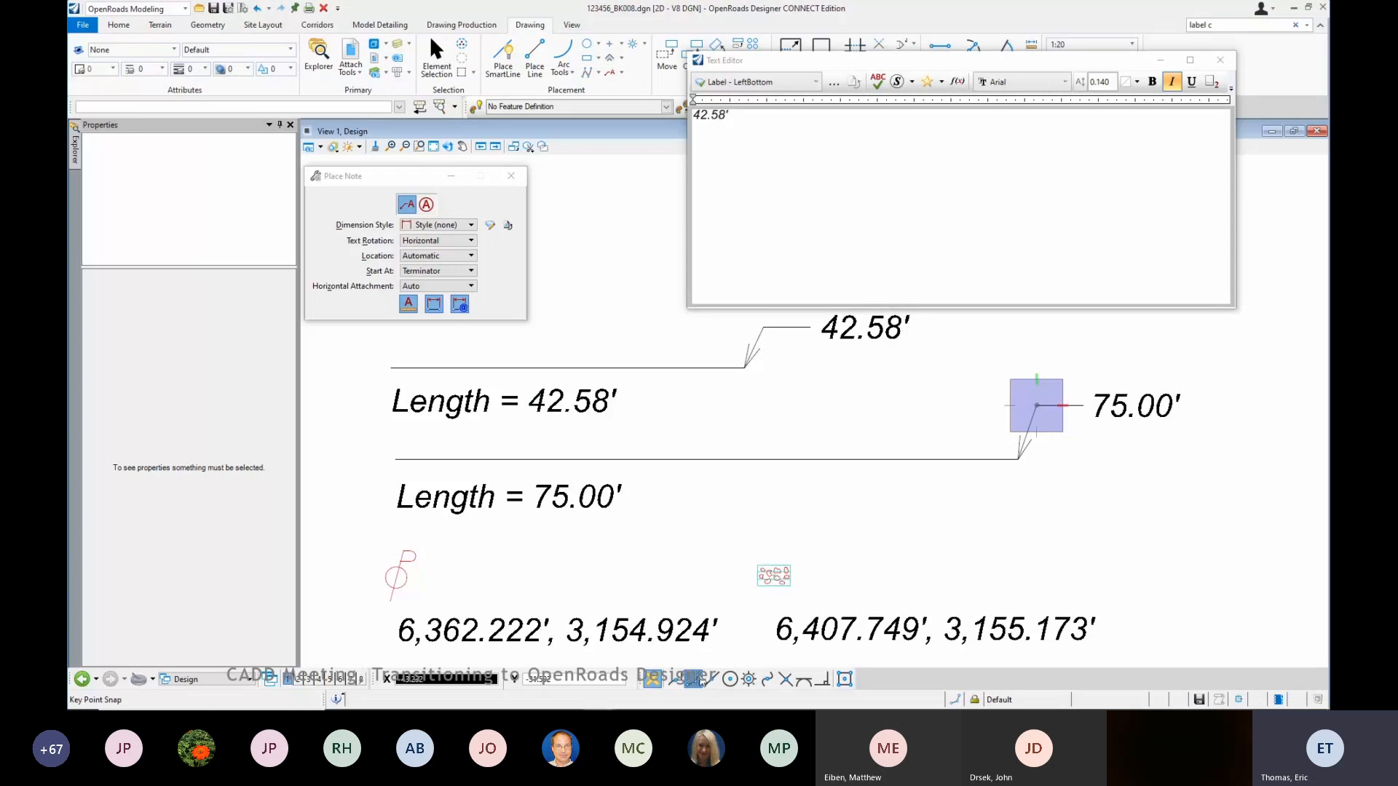
click(706, 459)
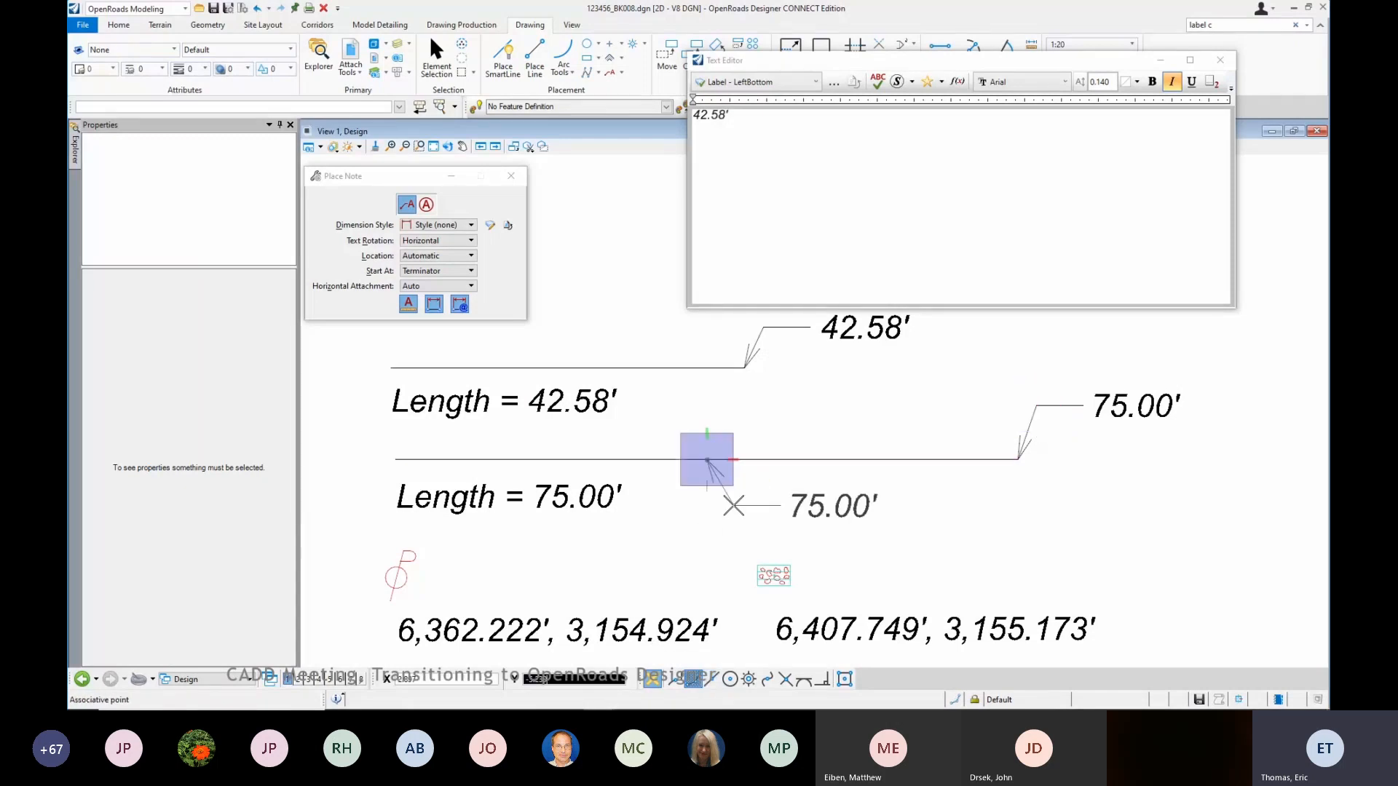
click(732, 504)
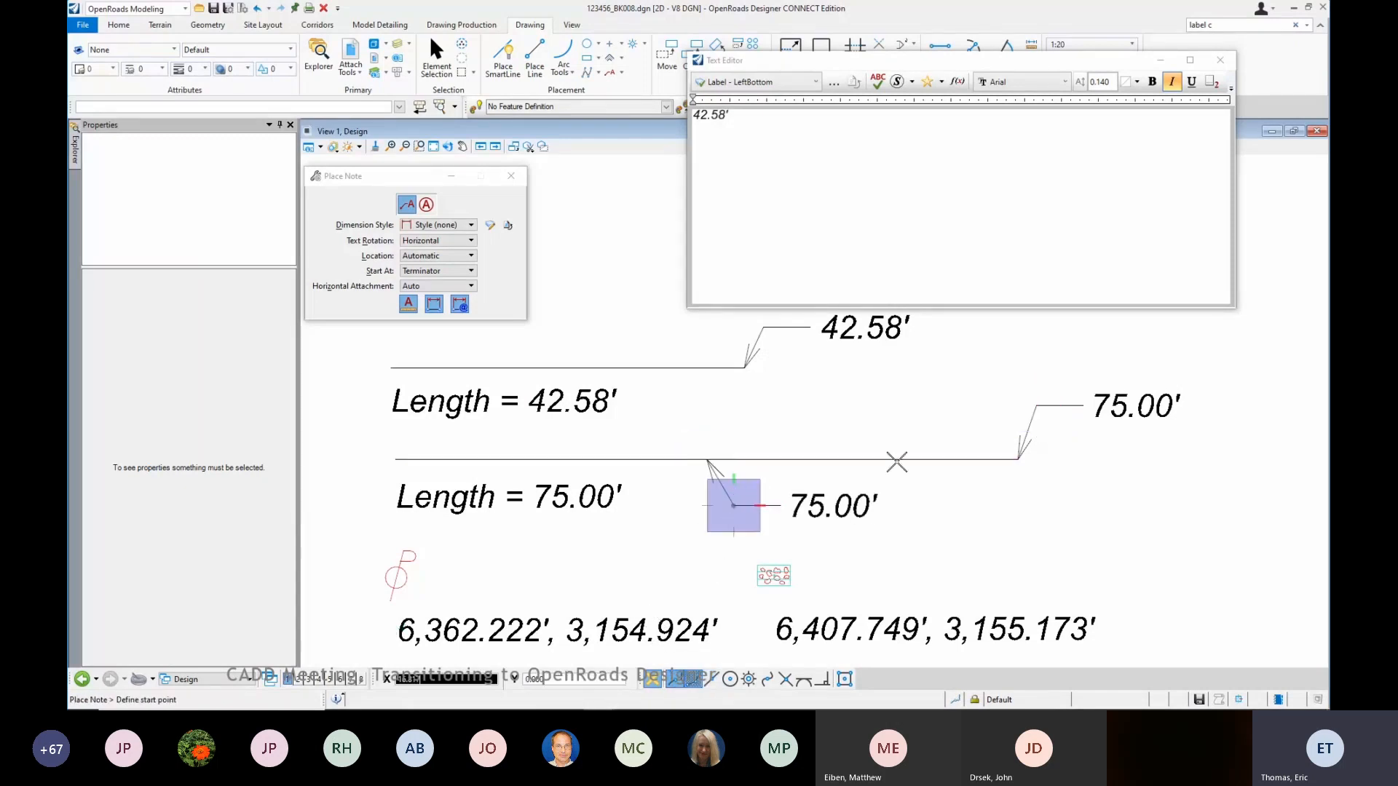
Step: Place two more length notes, one above the lower line between its existing notes and one above the upper line's left part
click(857, 460)
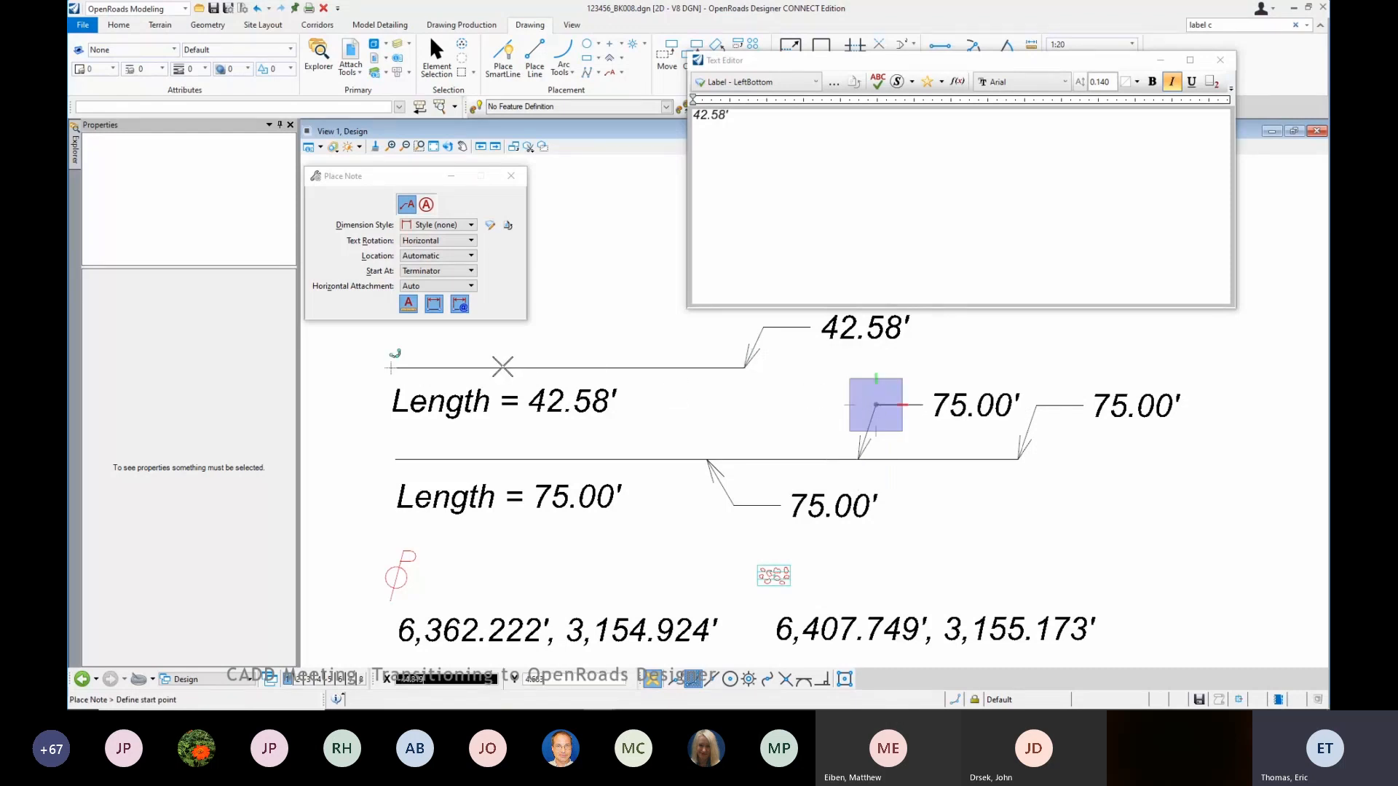
click(503, 366)
click(547, 324)
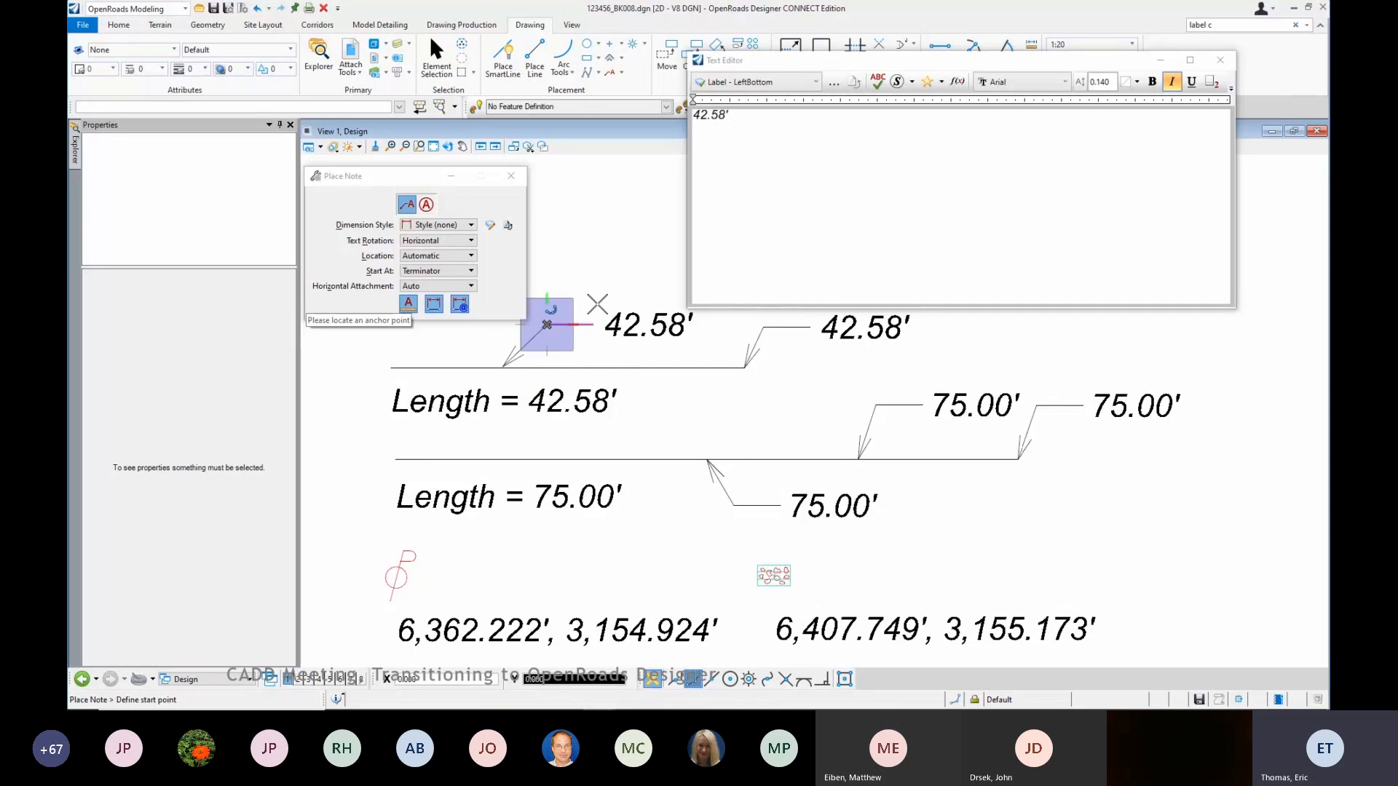
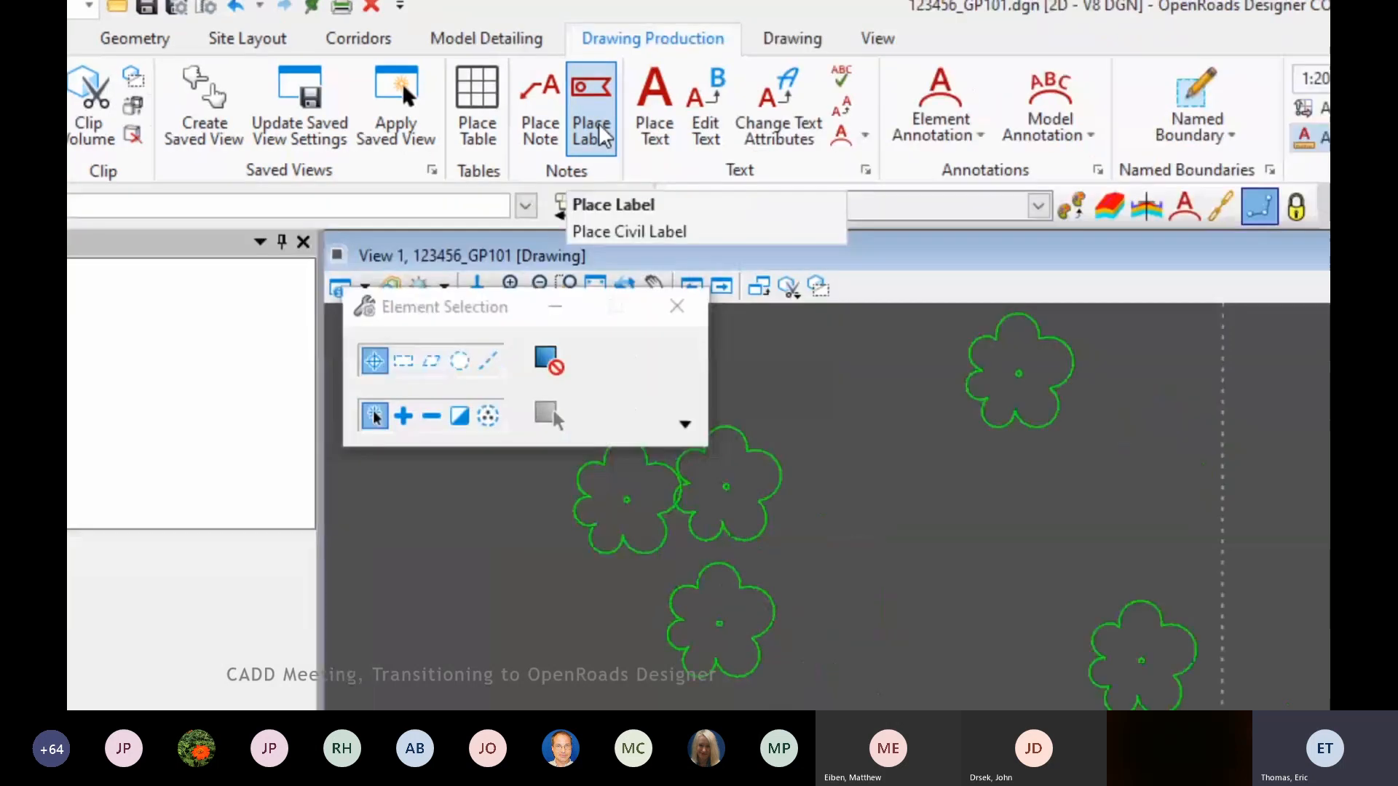
Step: Create a new text favorite named Example 1 under 123456_GP101.dgn in the Text Favorite Manager
click(748, 139)
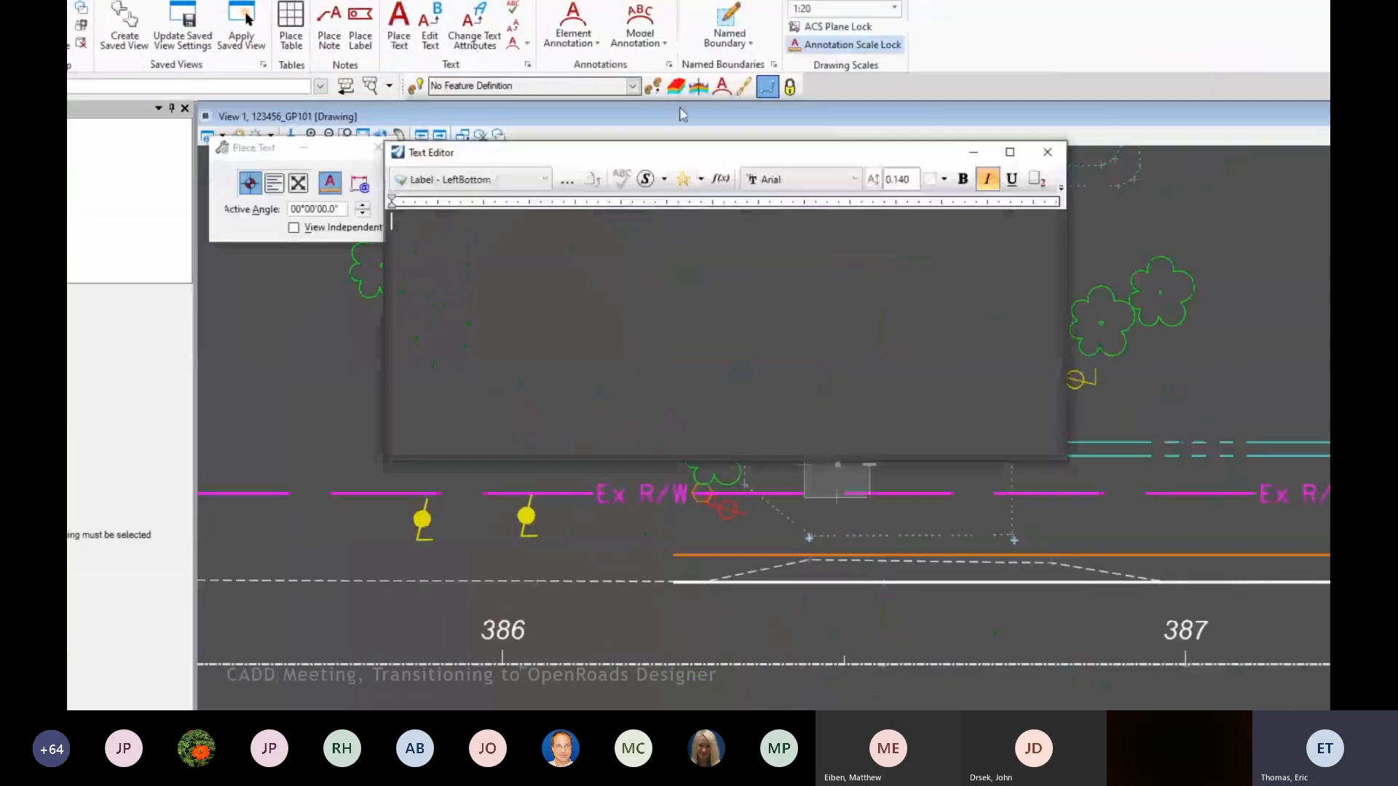
click(690, 179)
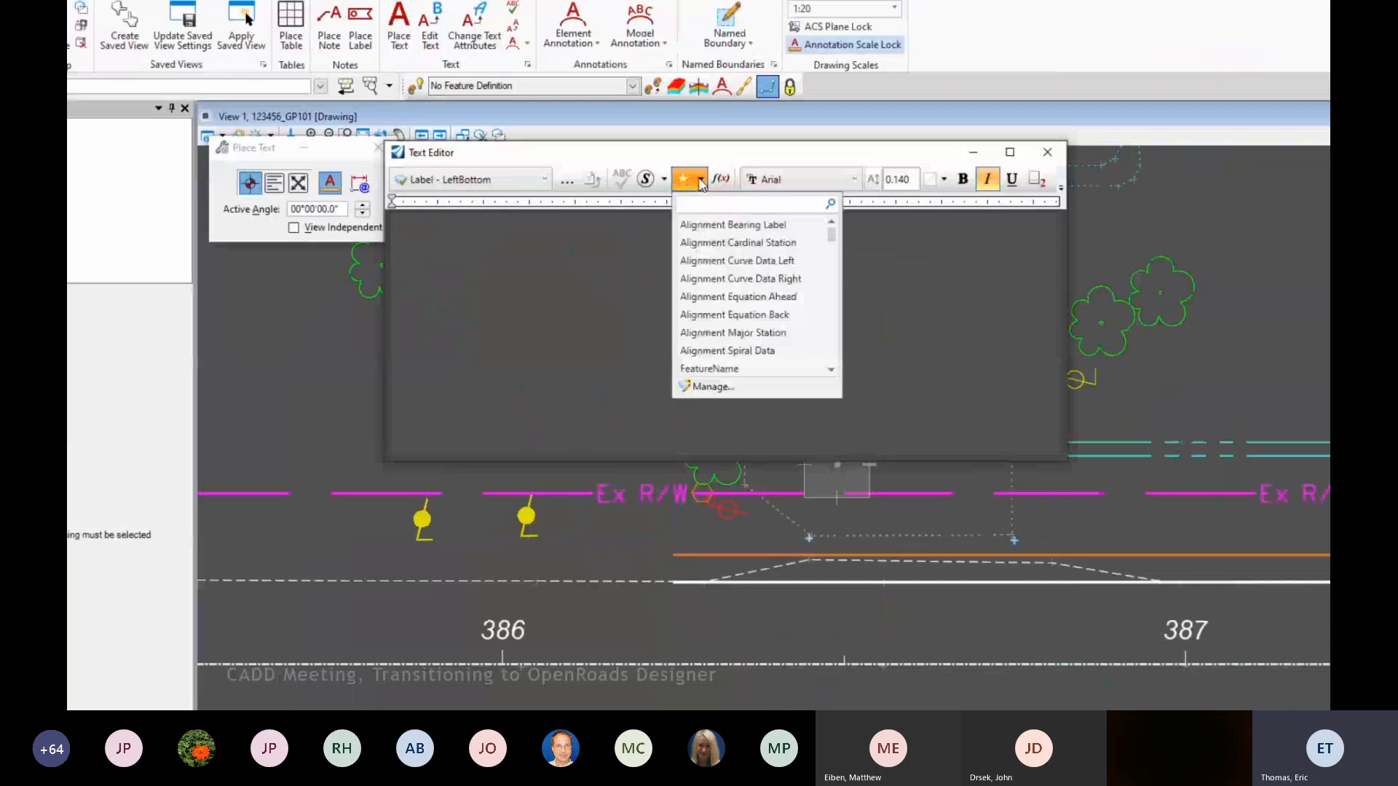
click(710, 387)
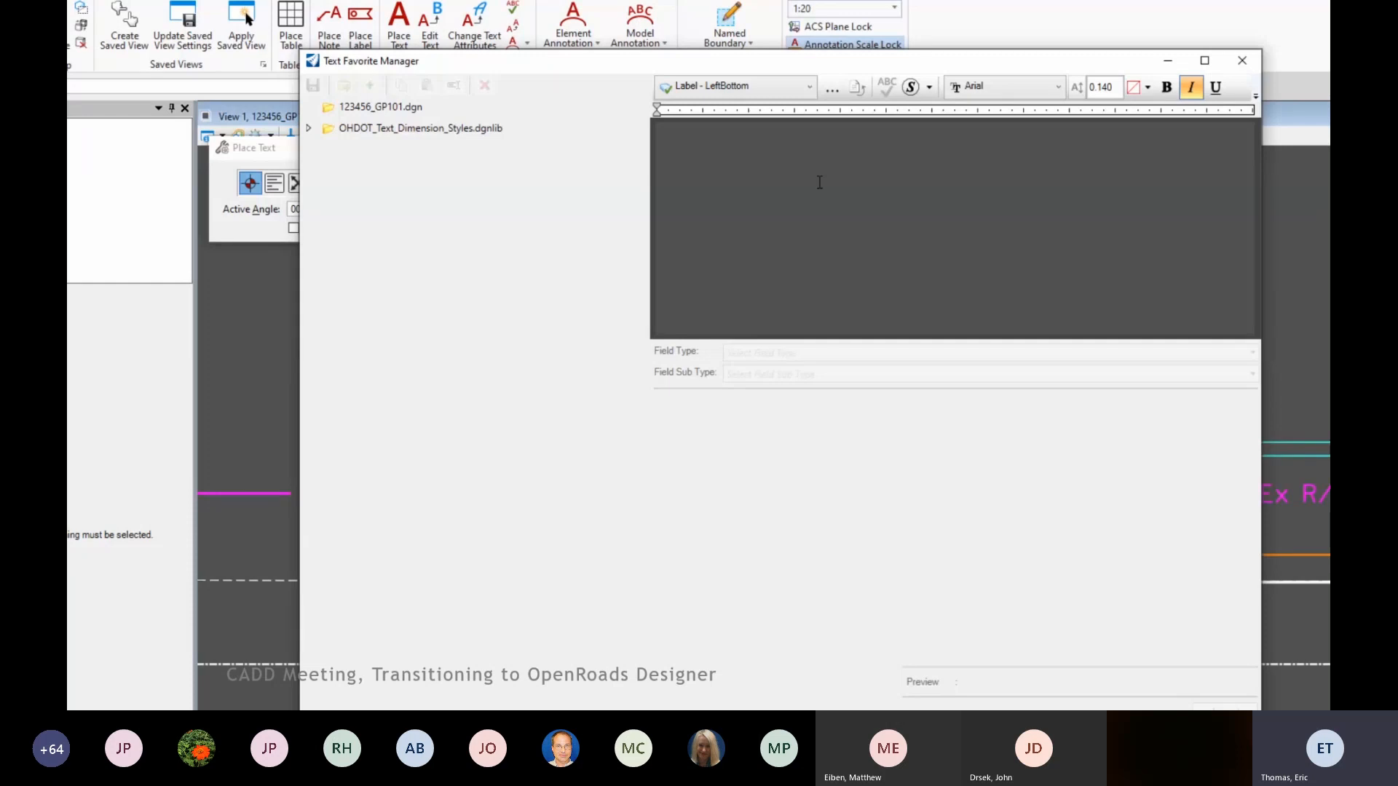
click(437, 112)
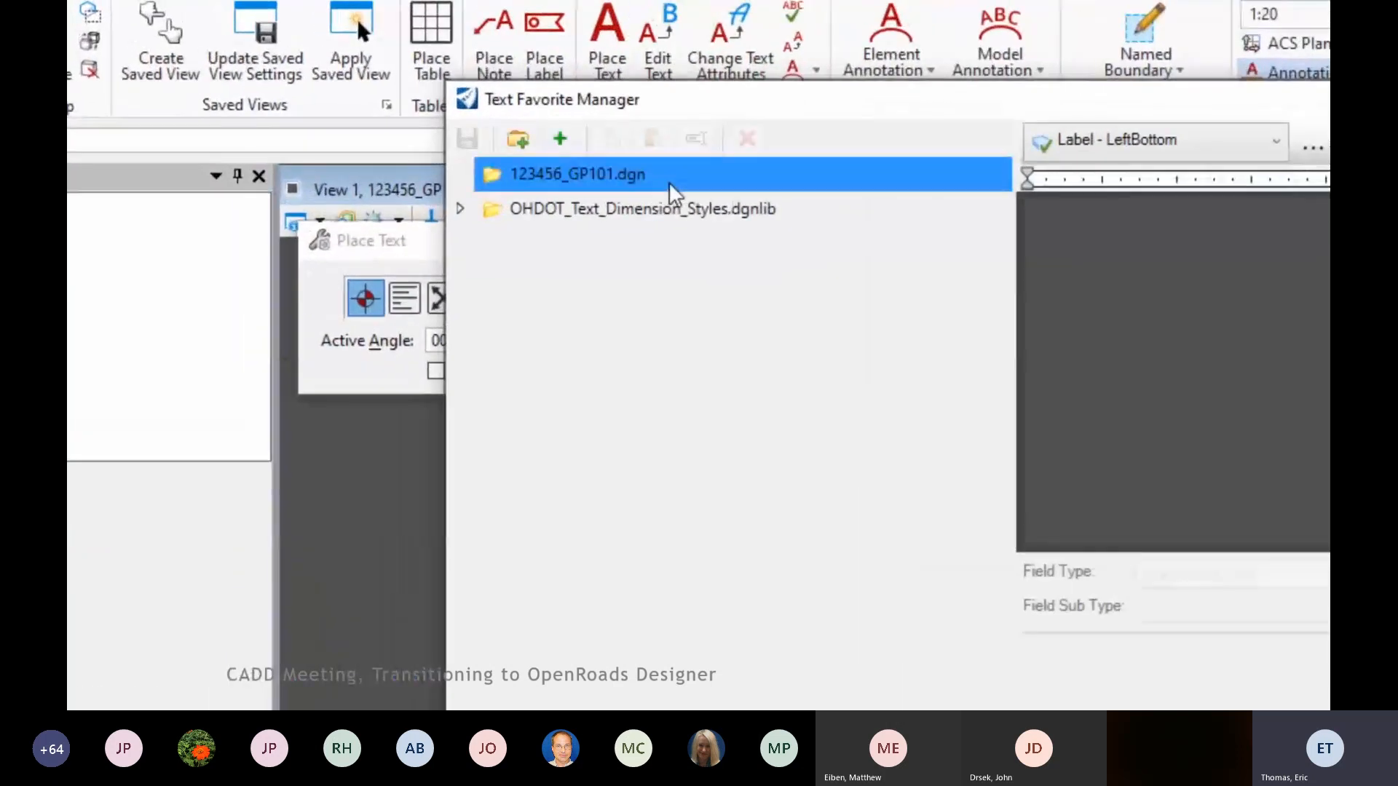
click(560, 139)
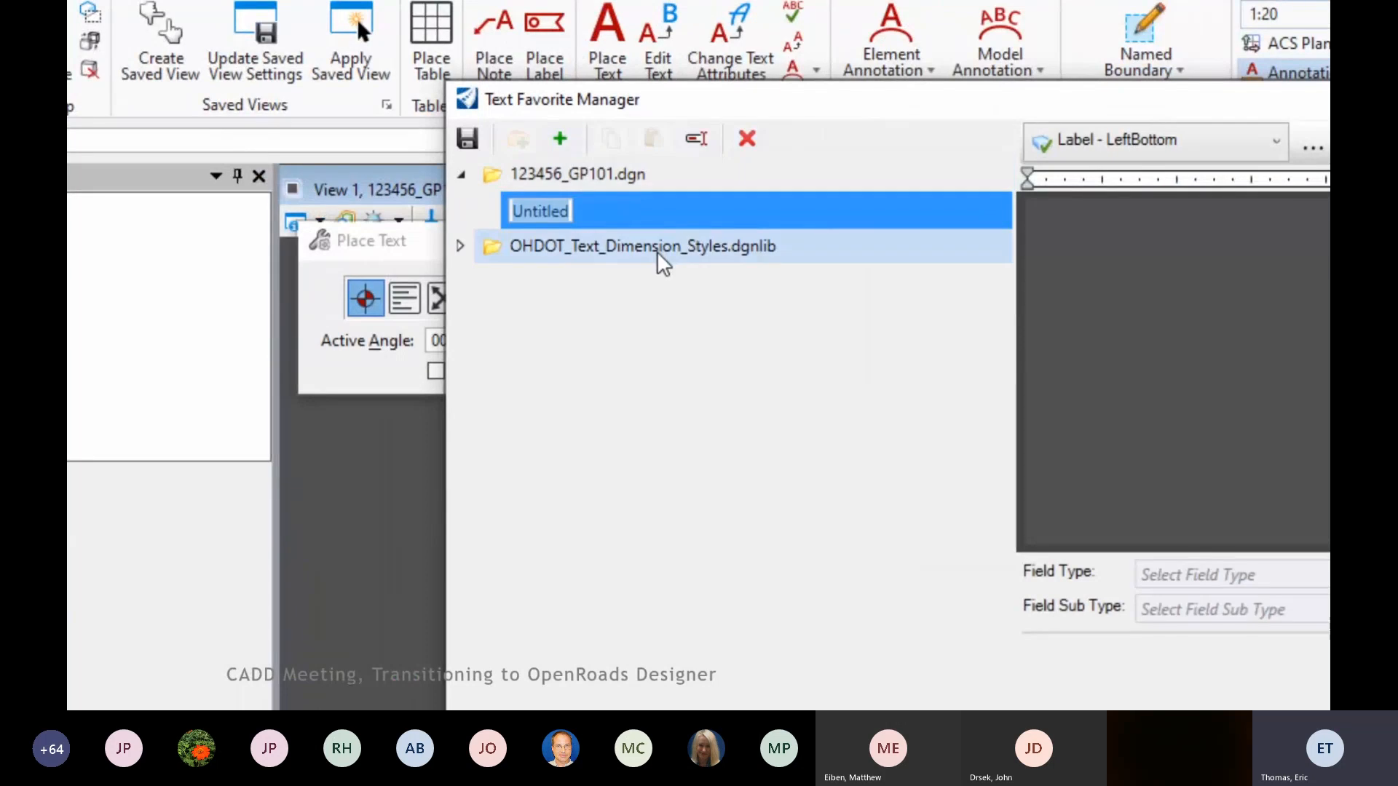
text(Example 1)
key(Return)
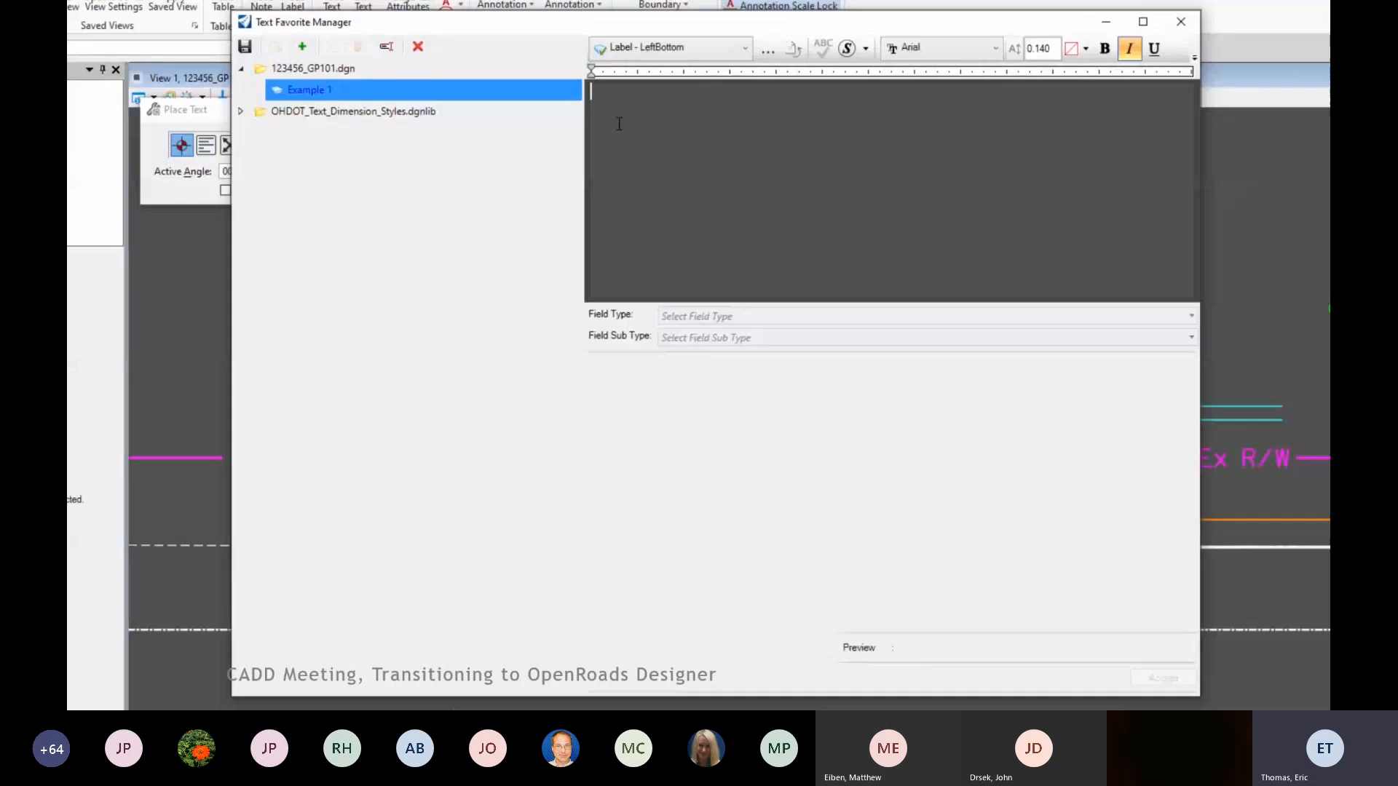
Step: Enter "Sta. =" and "Off. =" on two lines as the text of the Example 1 favorite
text(st)
key(BackSpace)
key(BackSpace)
text(Sta. =)
key(Return)
text(Off. =)
key(Up)
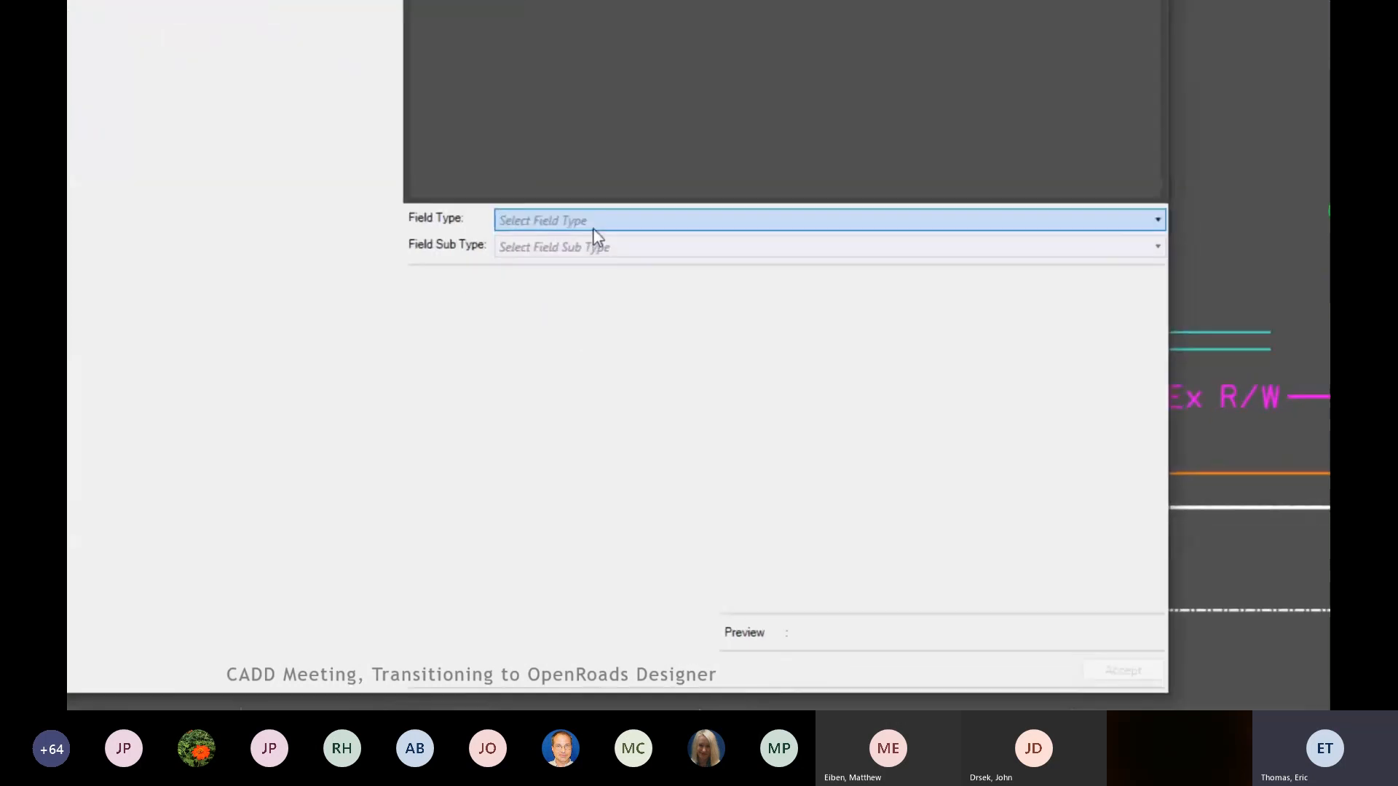
click(593, 221)
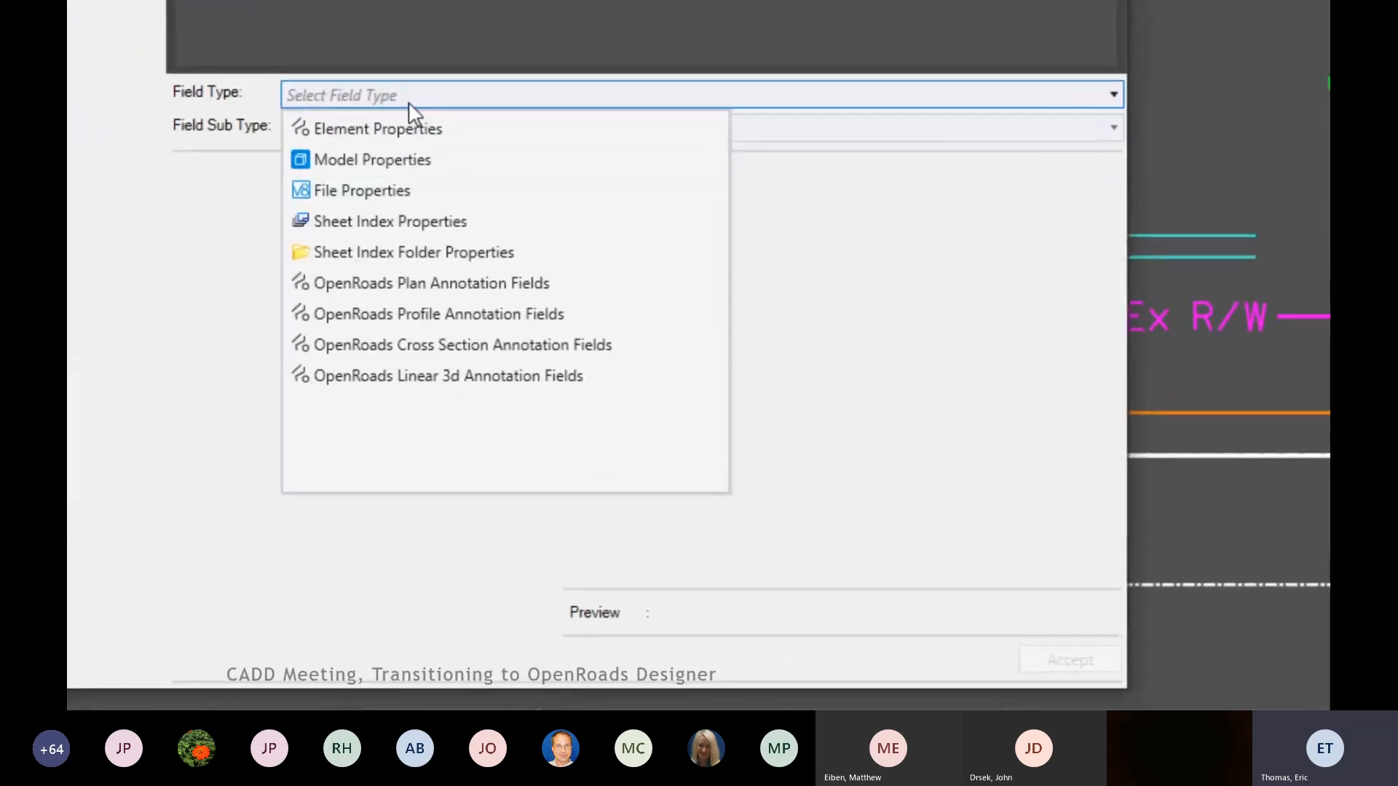
click(592, 313)
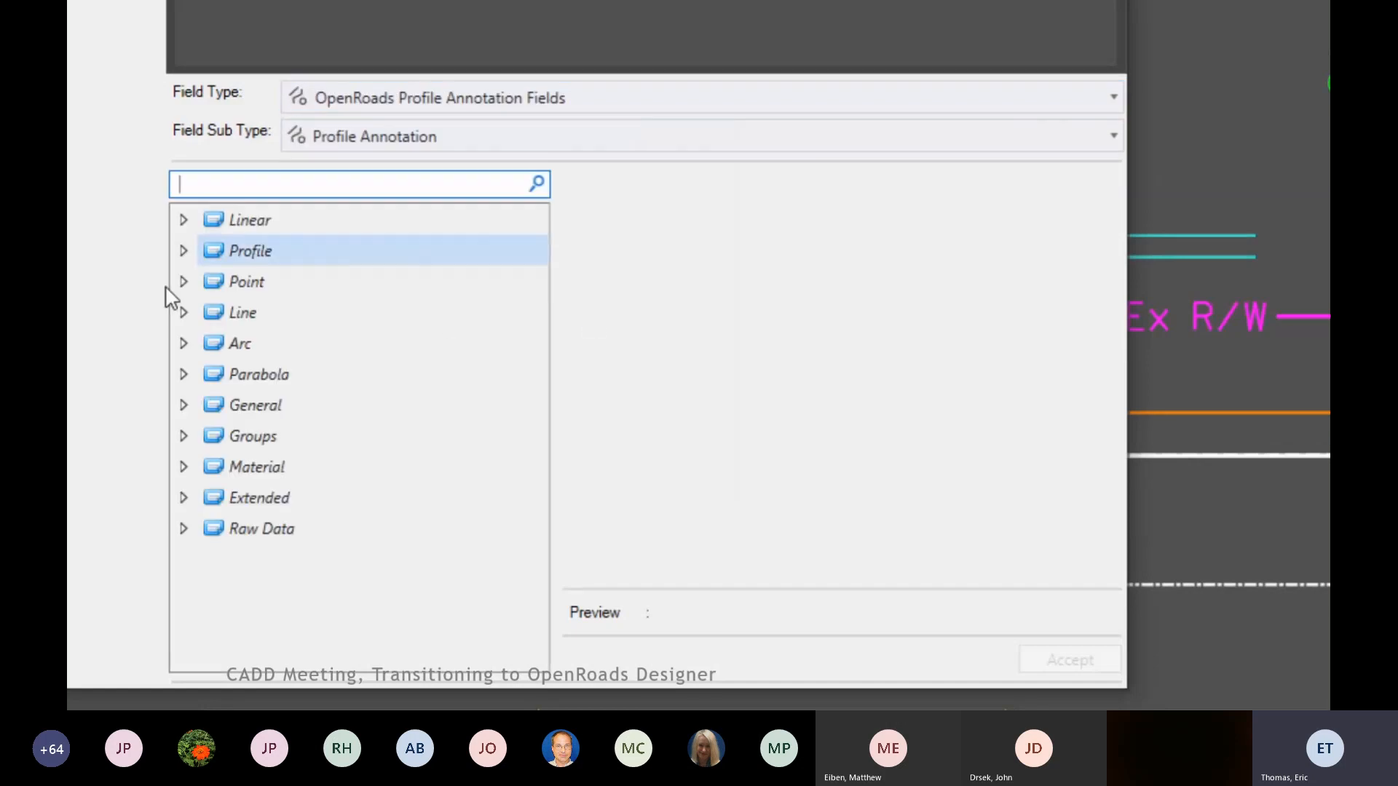
click(485, 136)
click(488, 142)
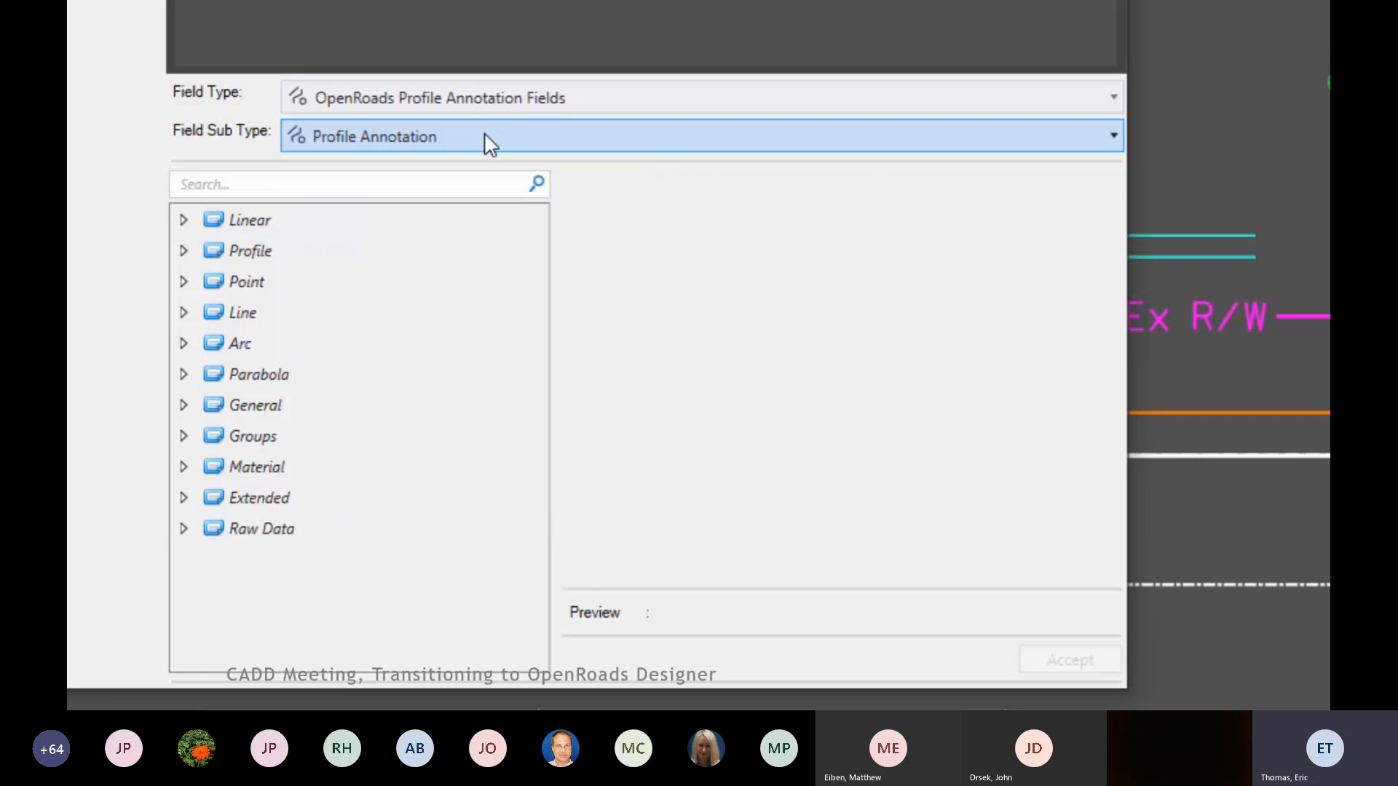
Step: Insert the Point Station field from the OpenRoads Plan Annotation Fields after "Sta. =", using the Linear Annotation sub type
click(483, 95)
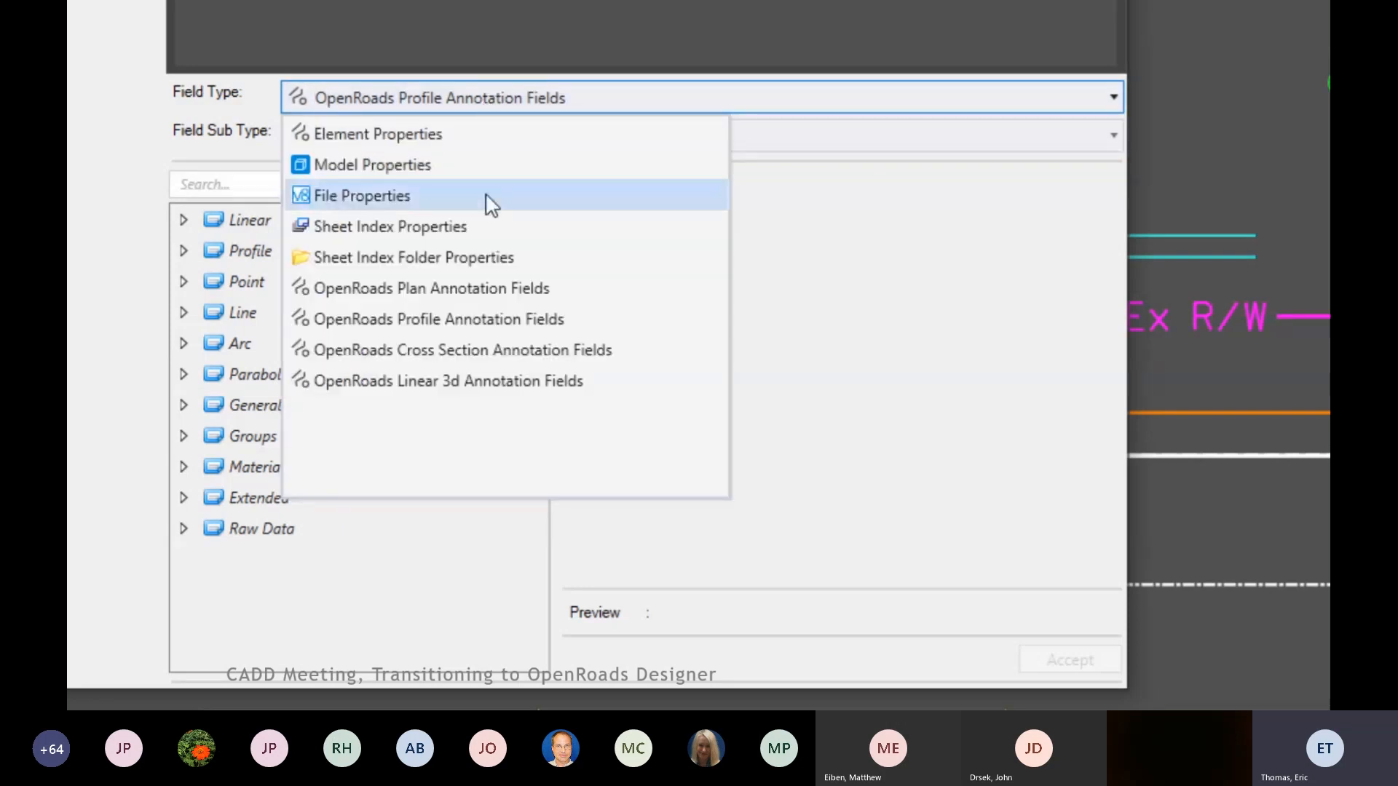
click(488, 288)
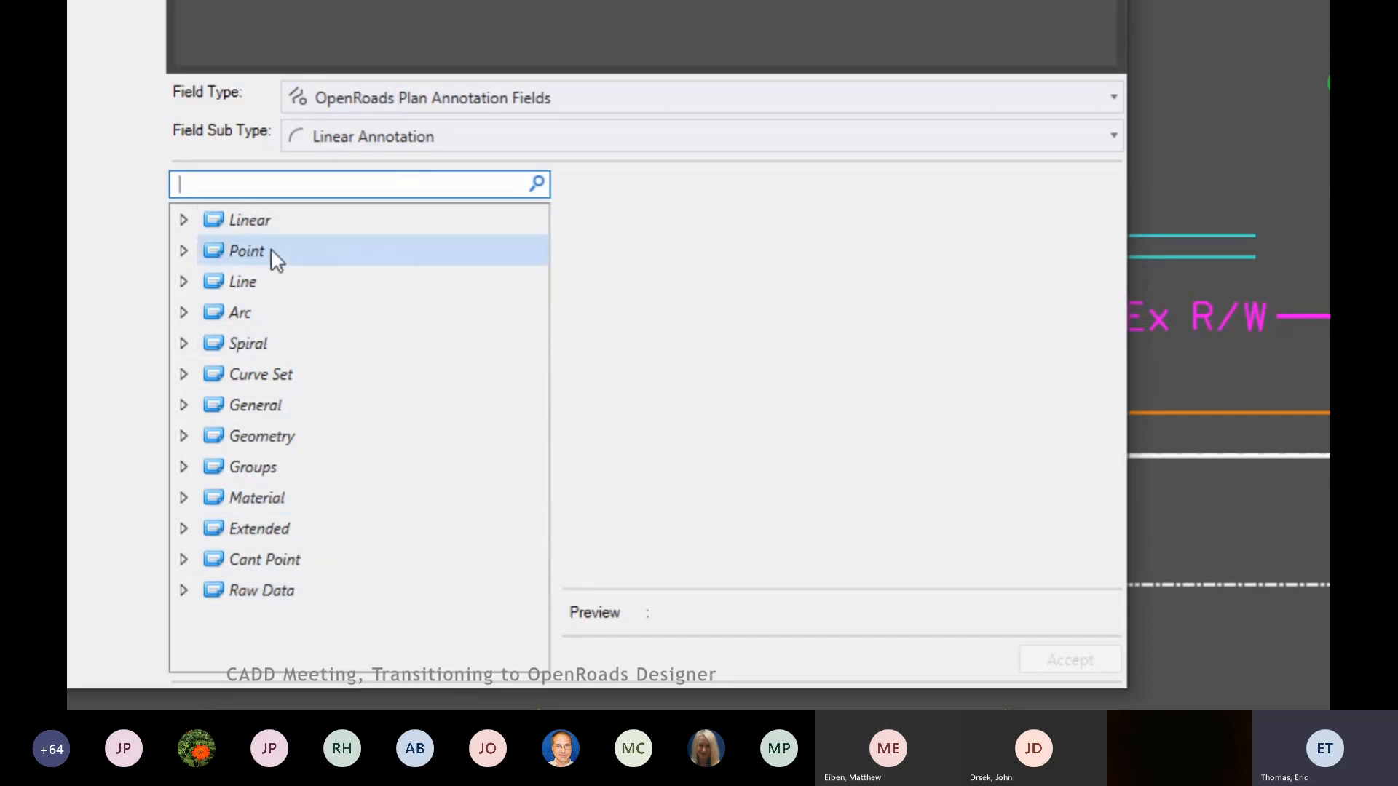
click(183, 253)
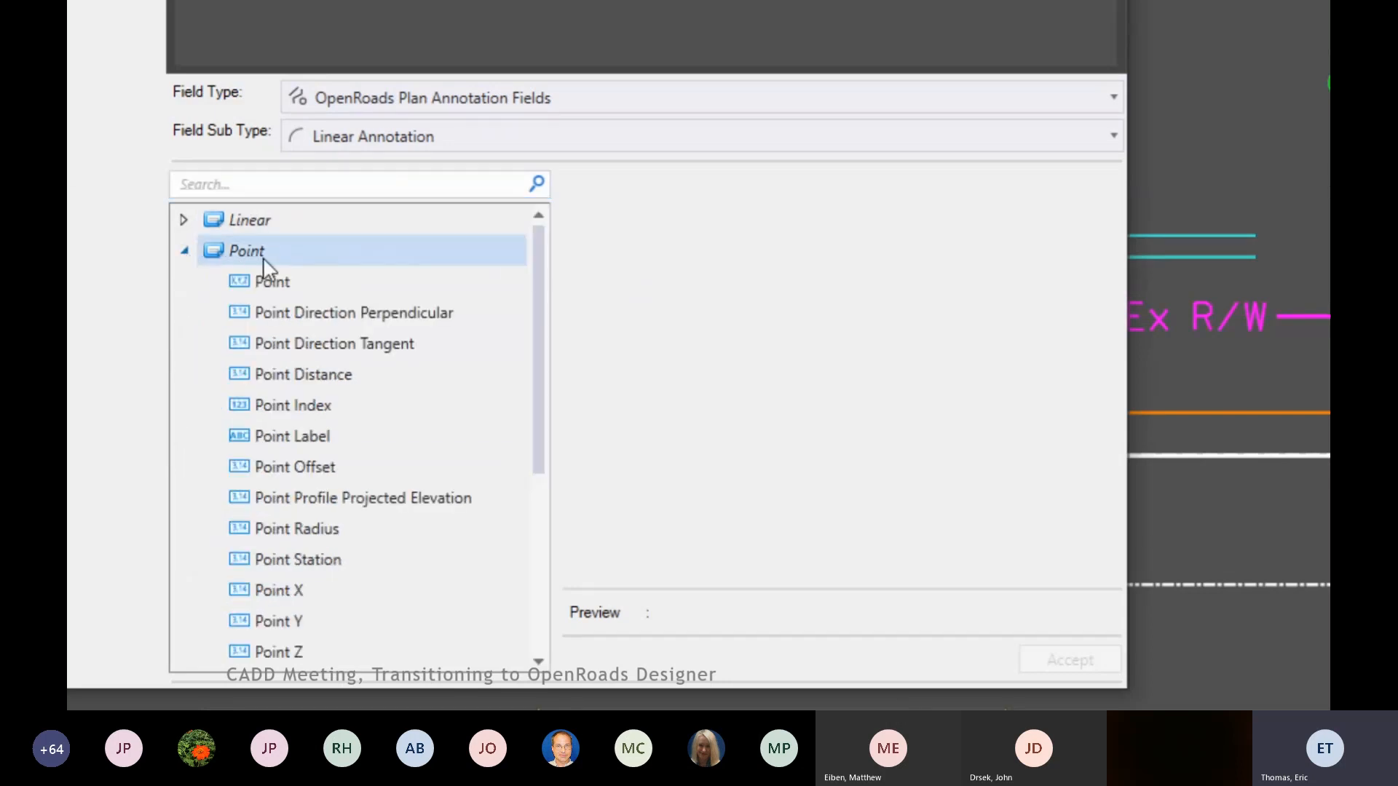
click(339, 559)
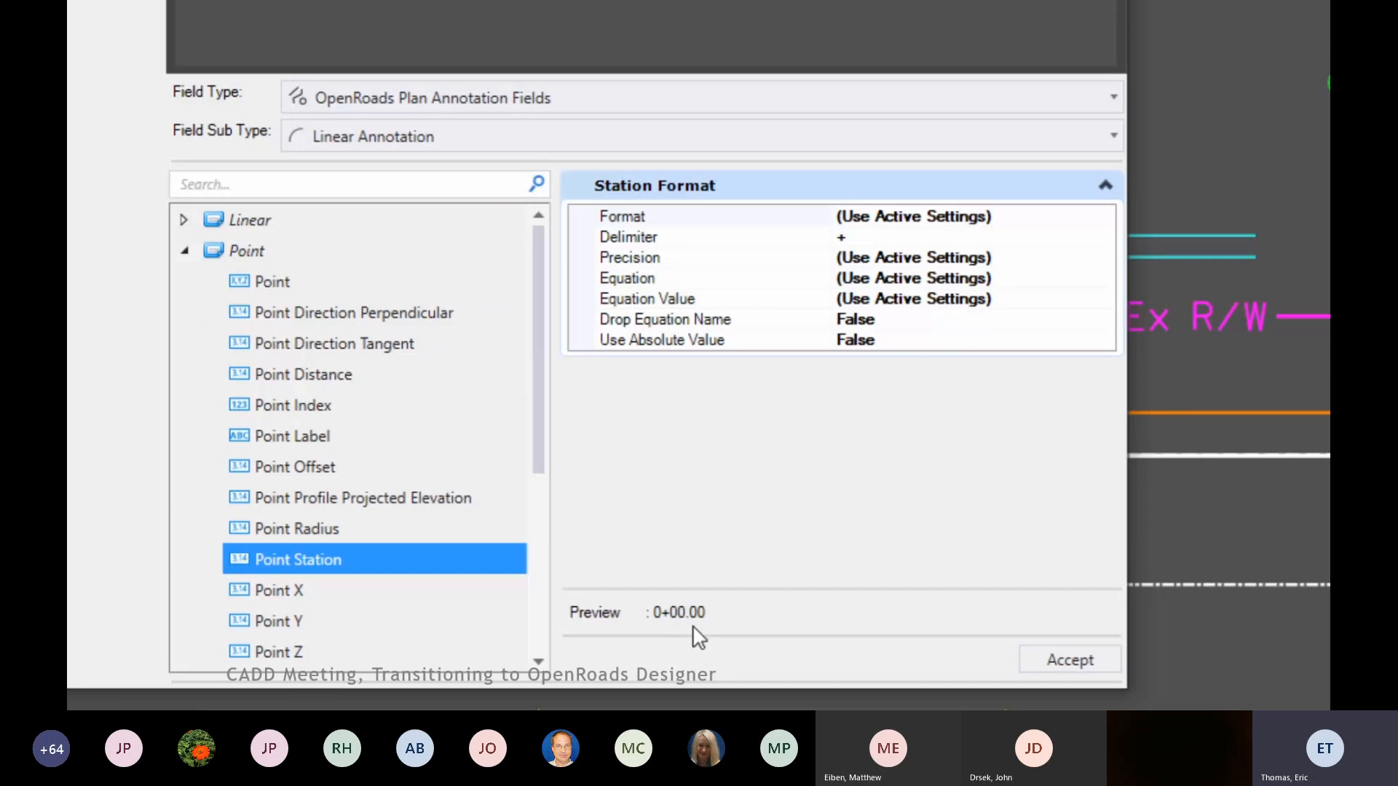
click(1071, 659)
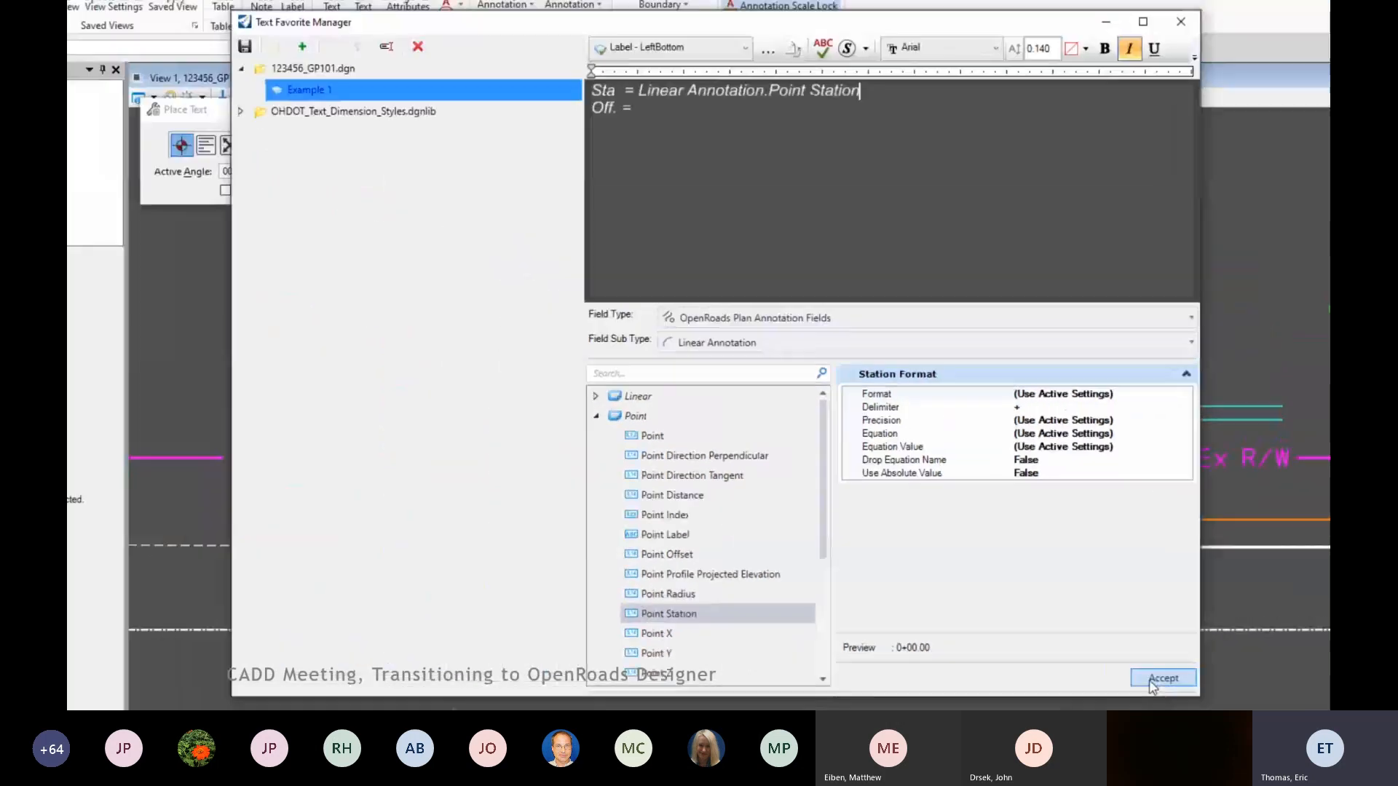
Step: Choose the Point Offset field from the OpenRoads Plan Annotation Fields for the "Off. =" line
click(676, 107)
click(676, 107)
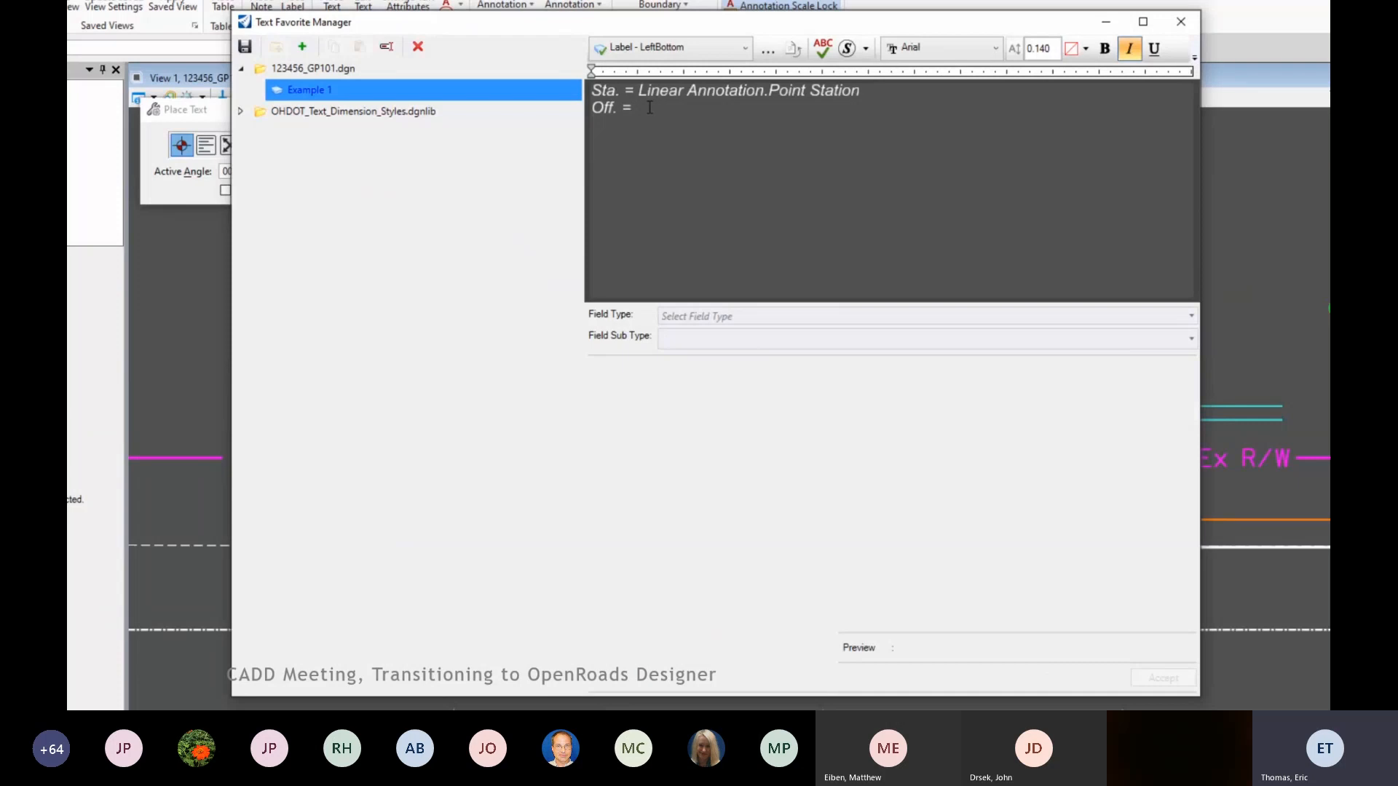
click(750, 318)
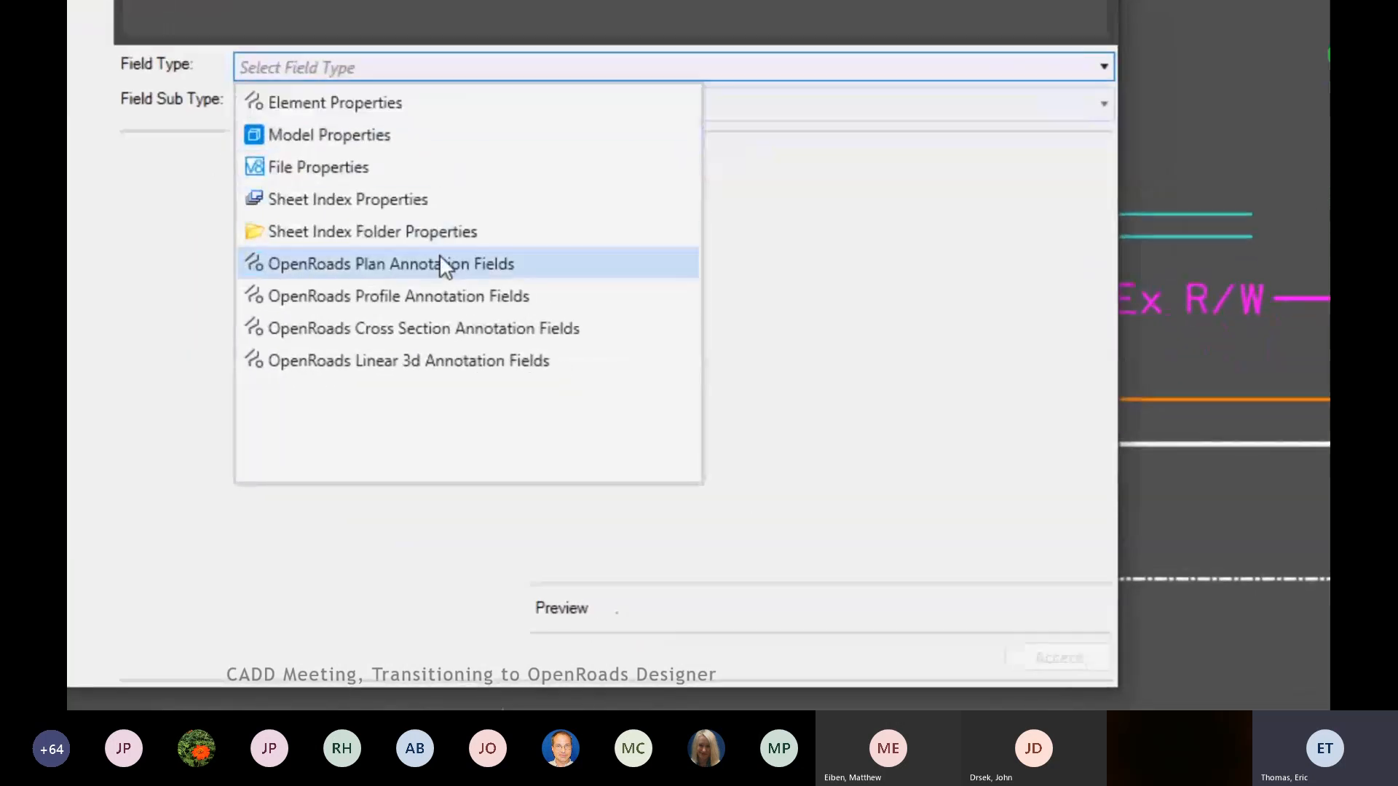
click(439, 258)
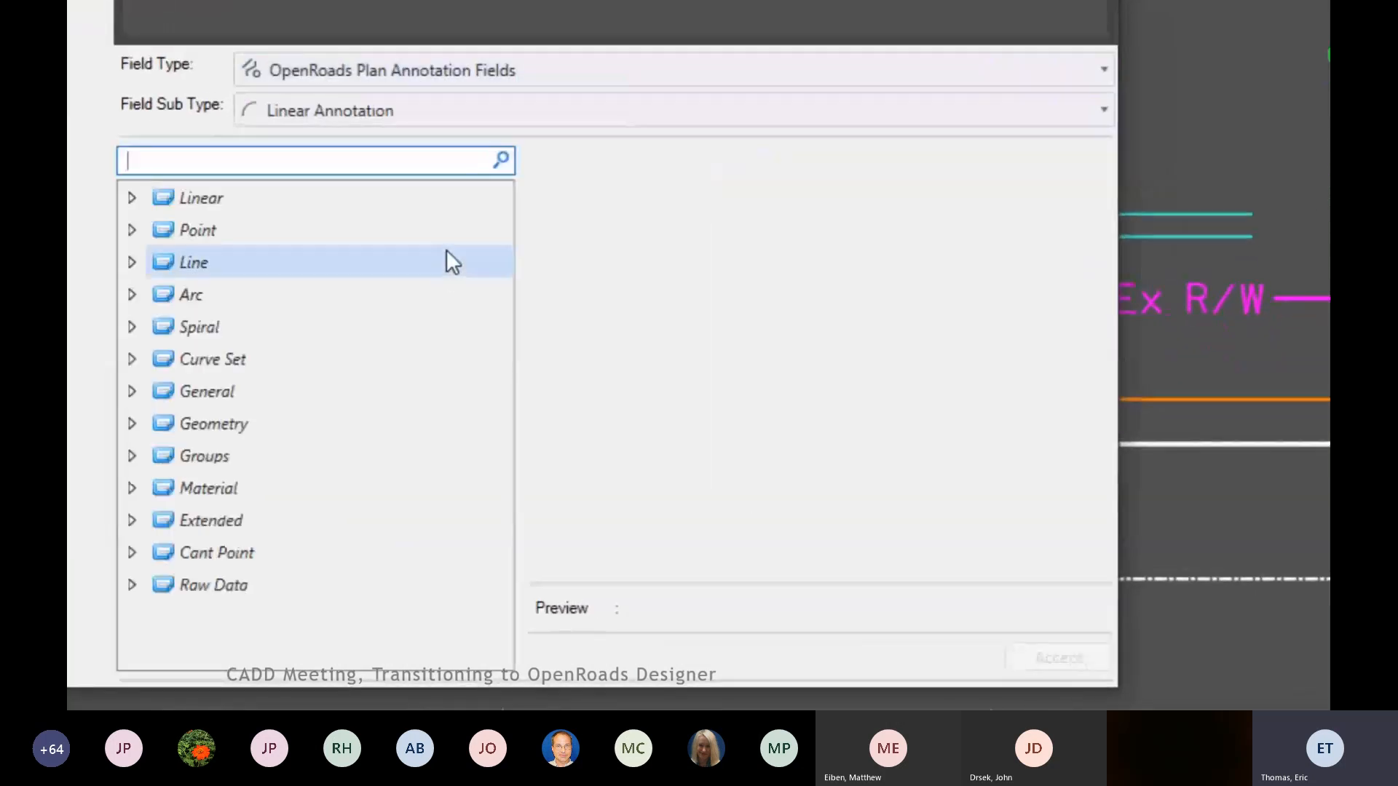
click(132, 231)
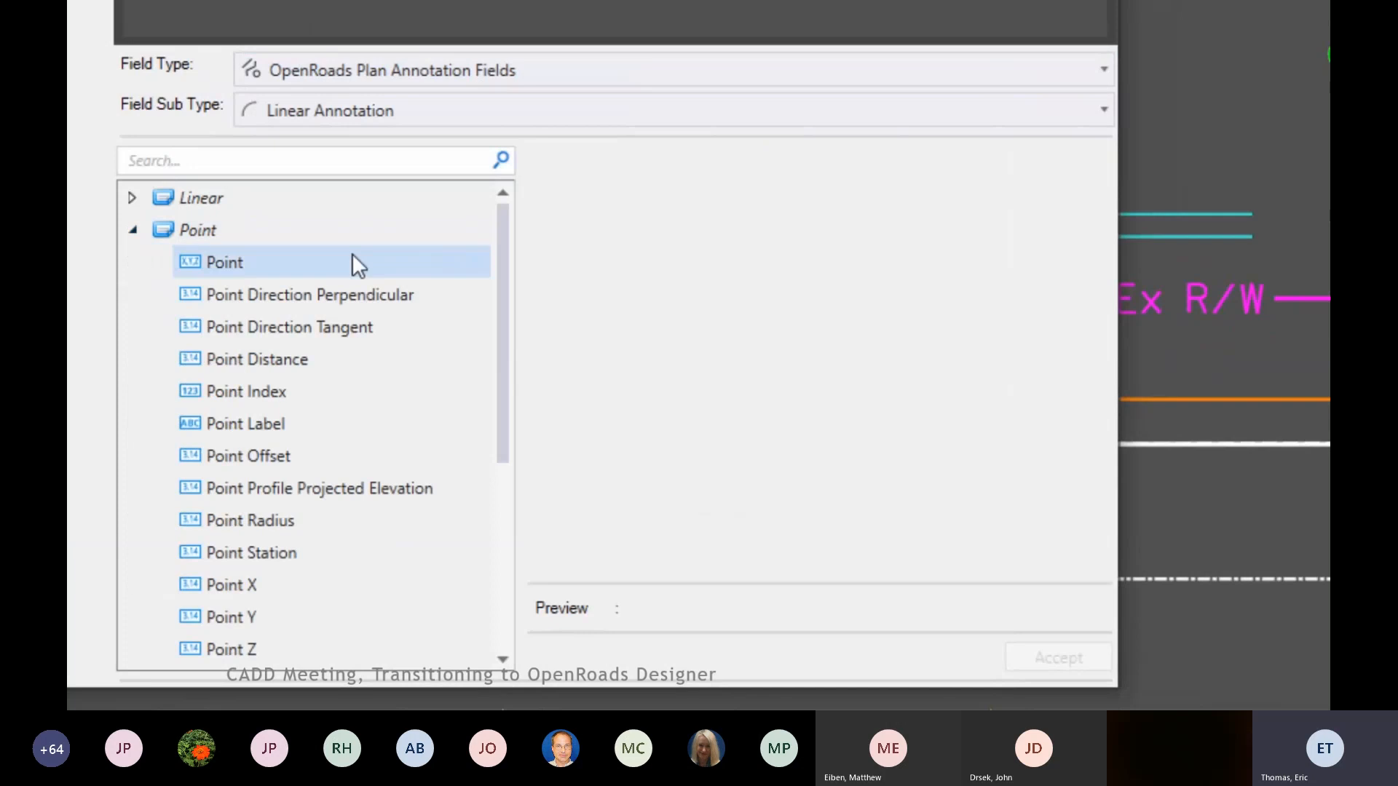
click(332, 459)
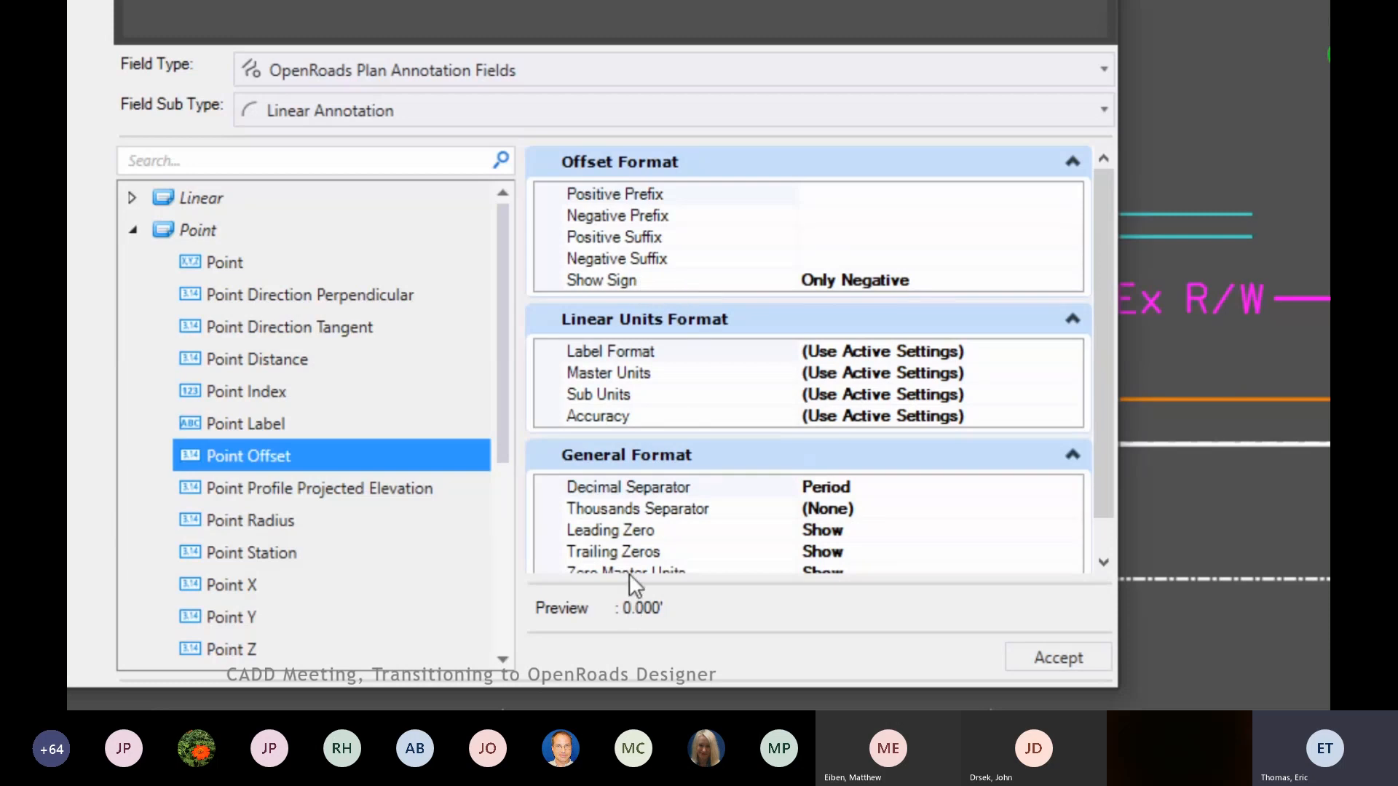
Step: Format the offset to never show its sign, with the positive suffix " RT" and the negative suffix " LT"
click(932, 282)
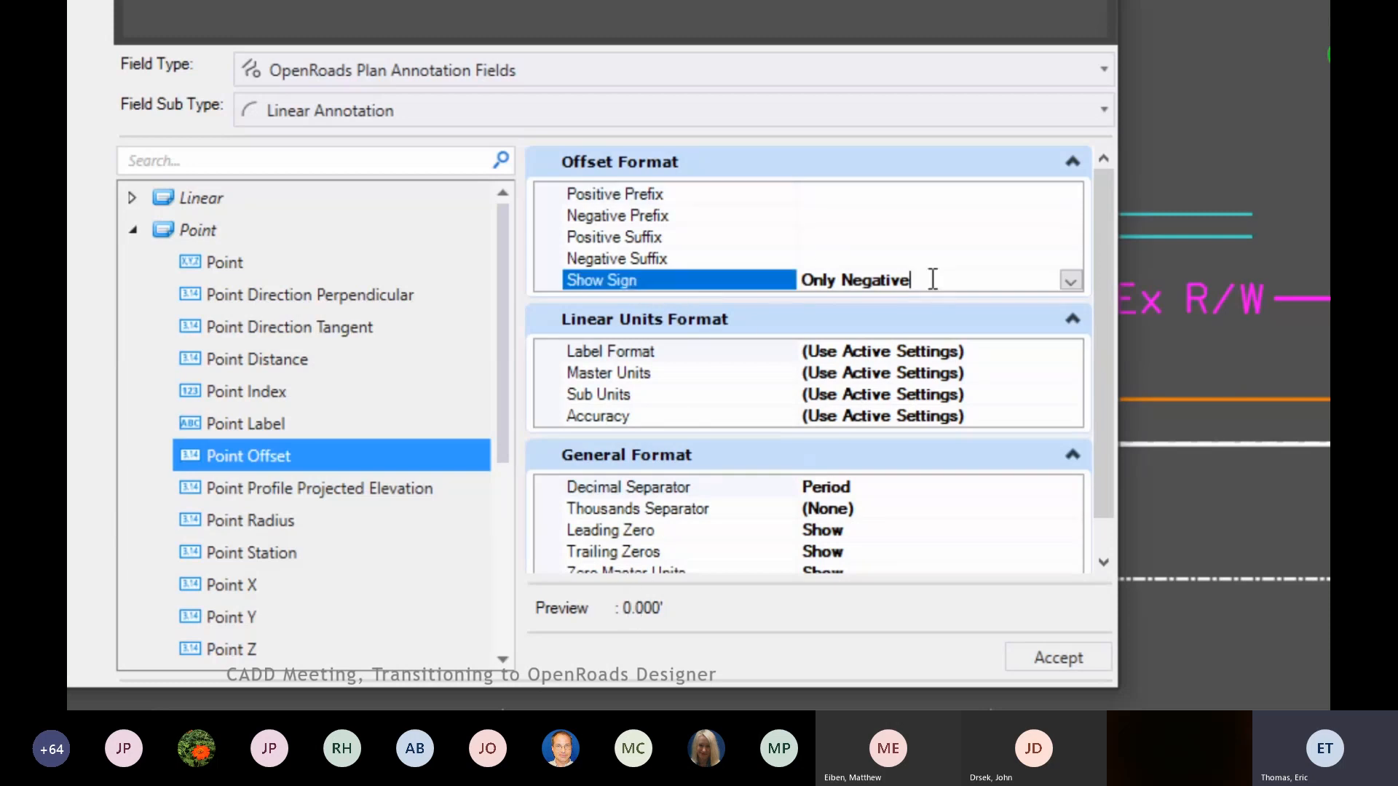
click(1070, 281)
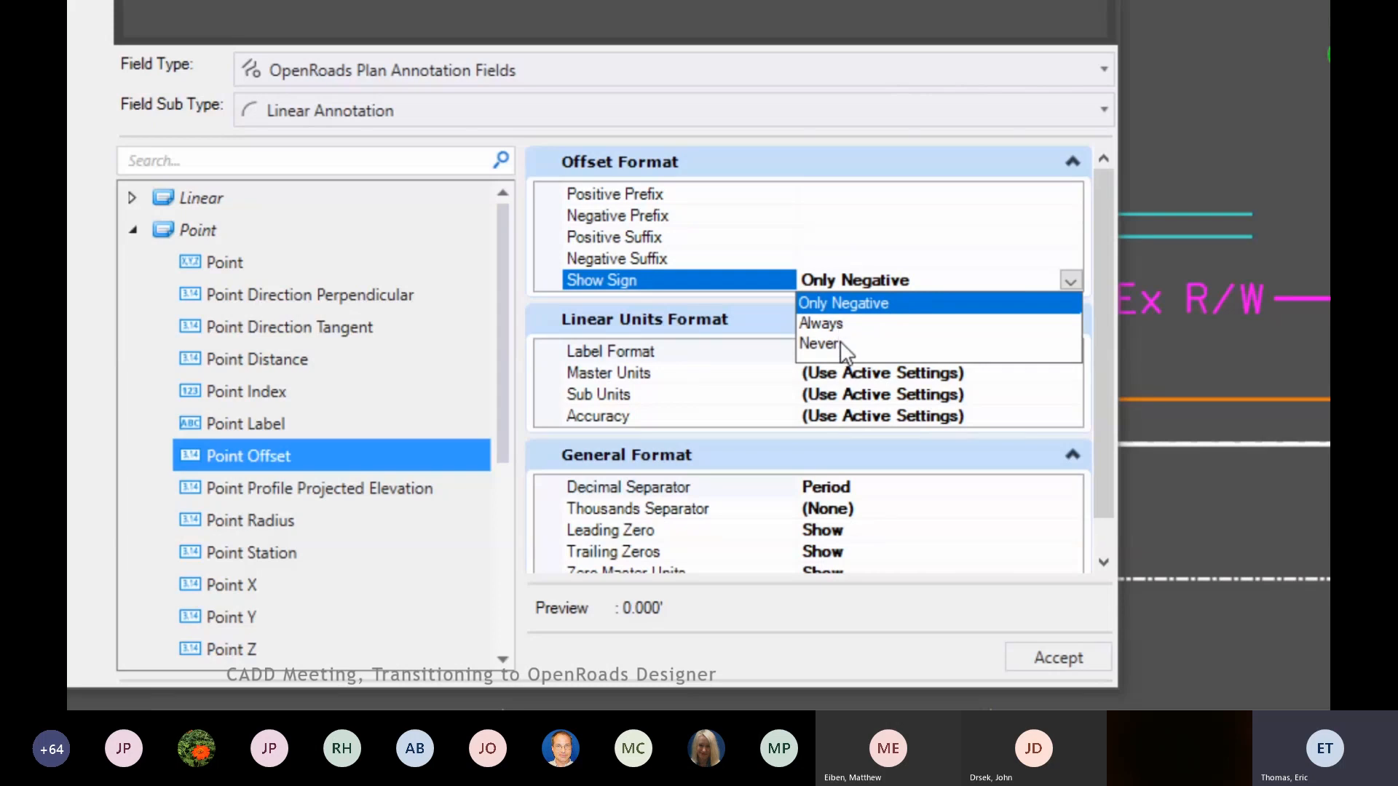
click(843, 342)
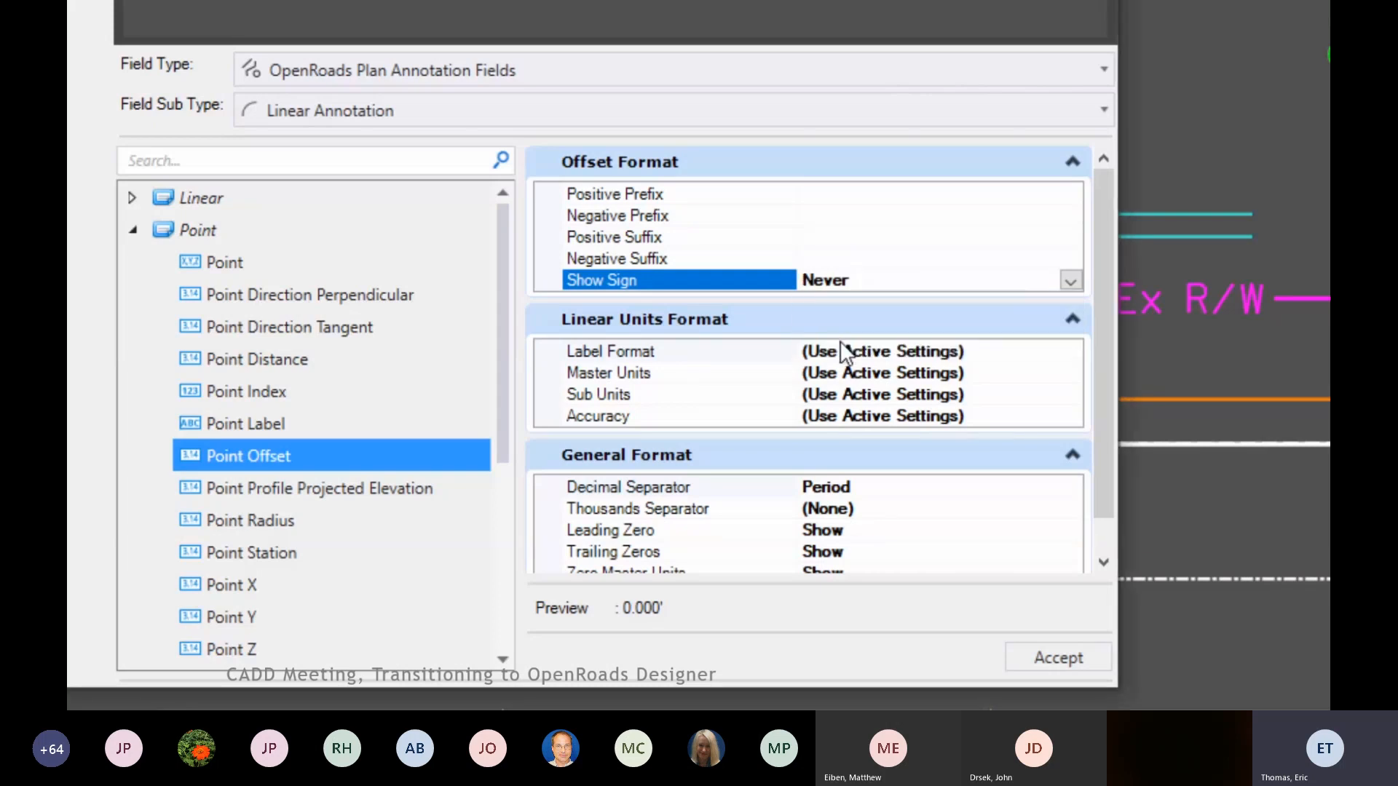
click(825, 237)
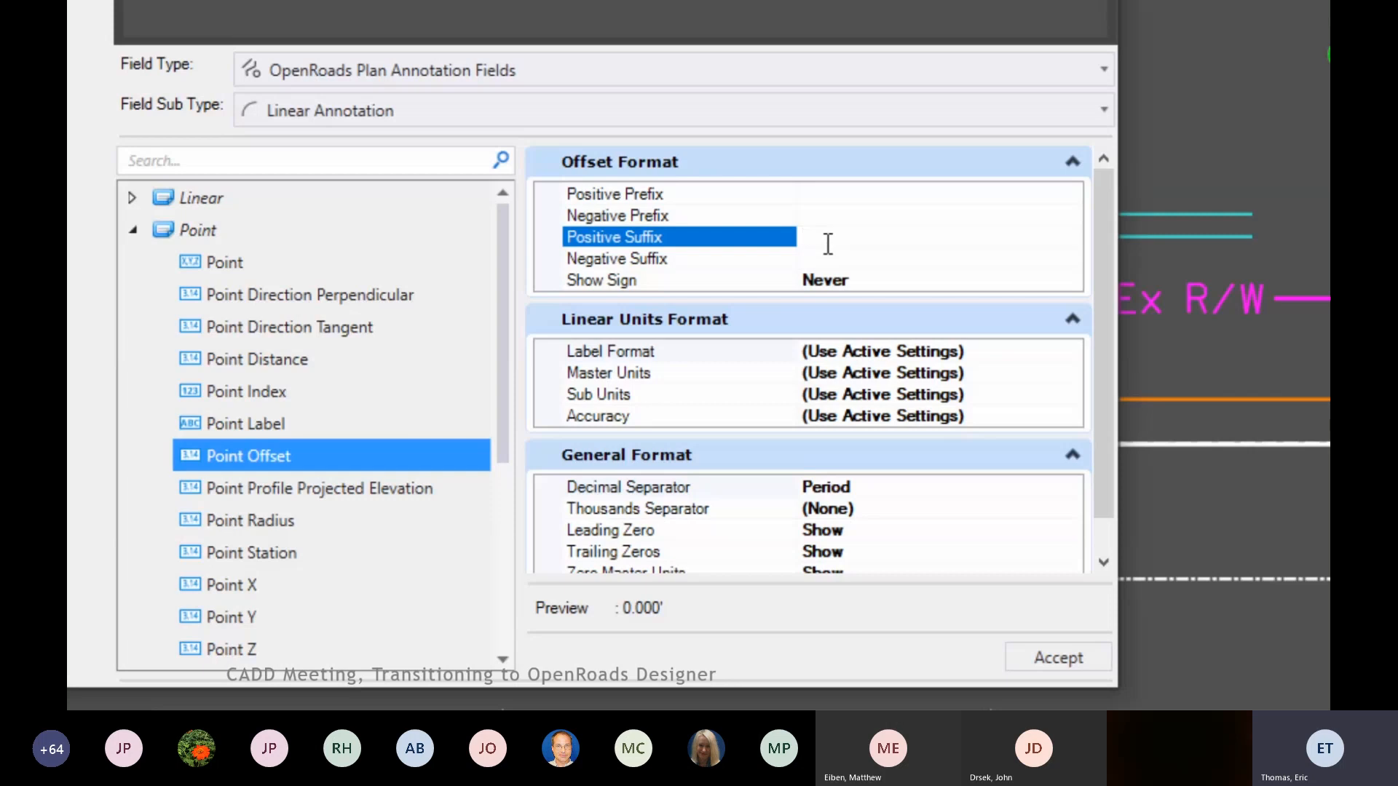
text(RT)
click(842, 261)
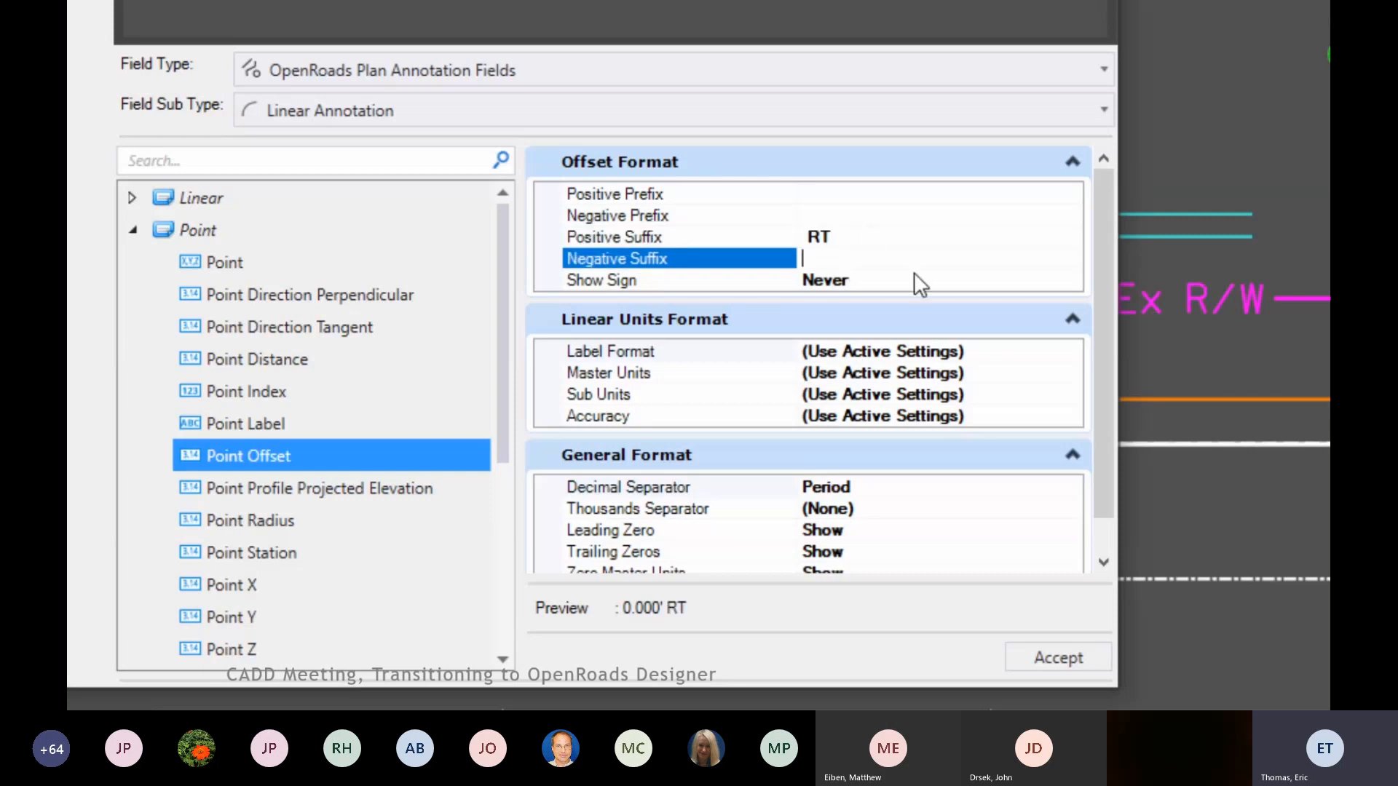
text(LT)
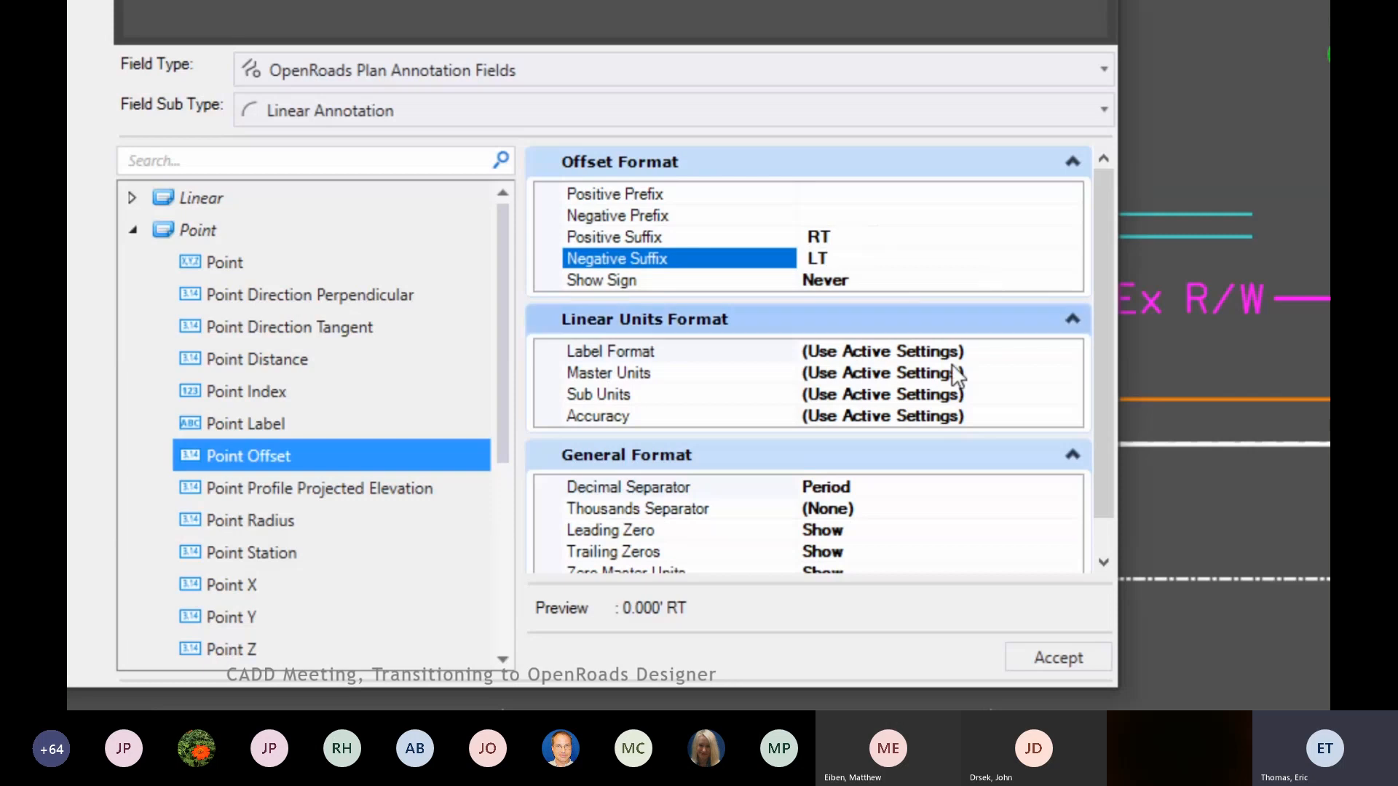
Step: Set the offset accuracy to 0.12, insert the Point Offset field after "Off. =" and save the Example 1 favorite
click(1052, 412)
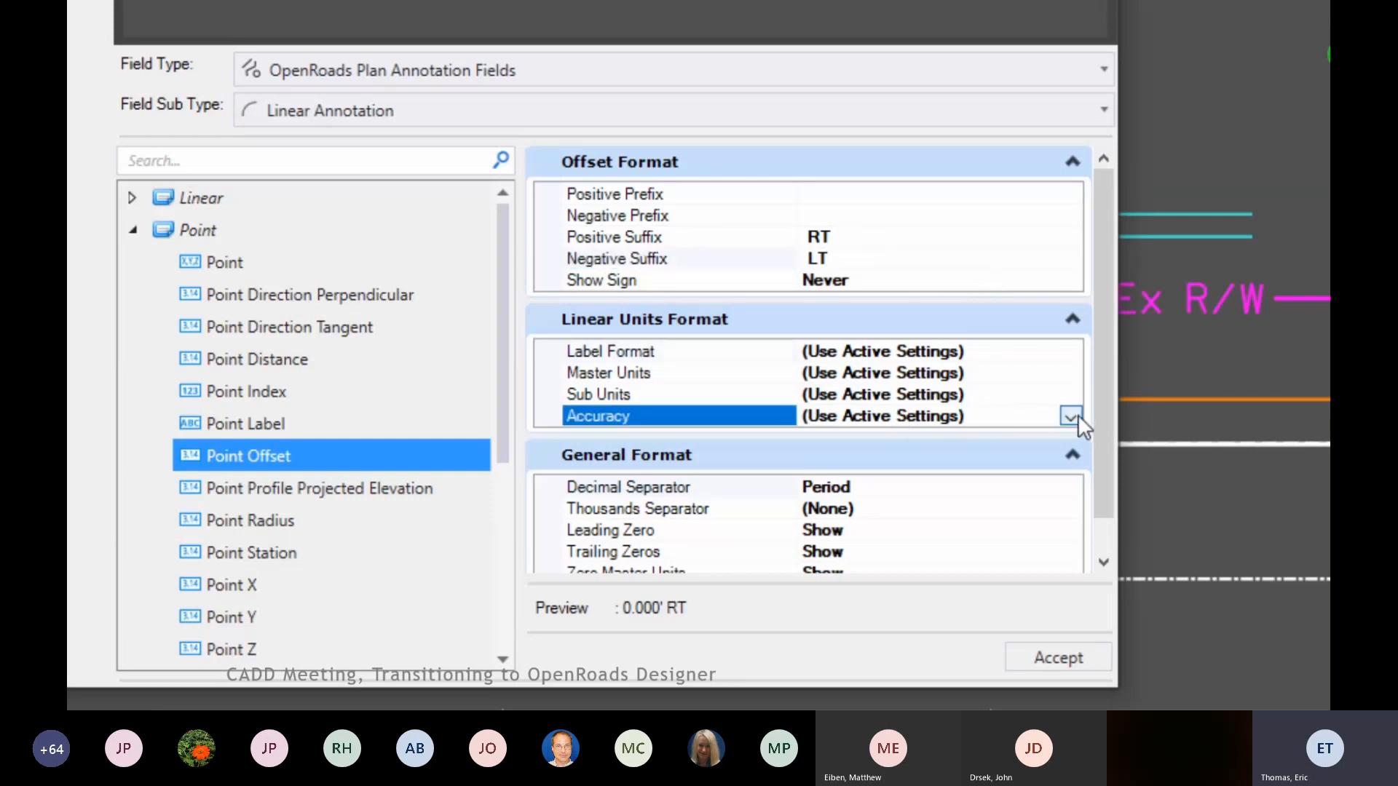
click(1072, 416)
click(831, 499)
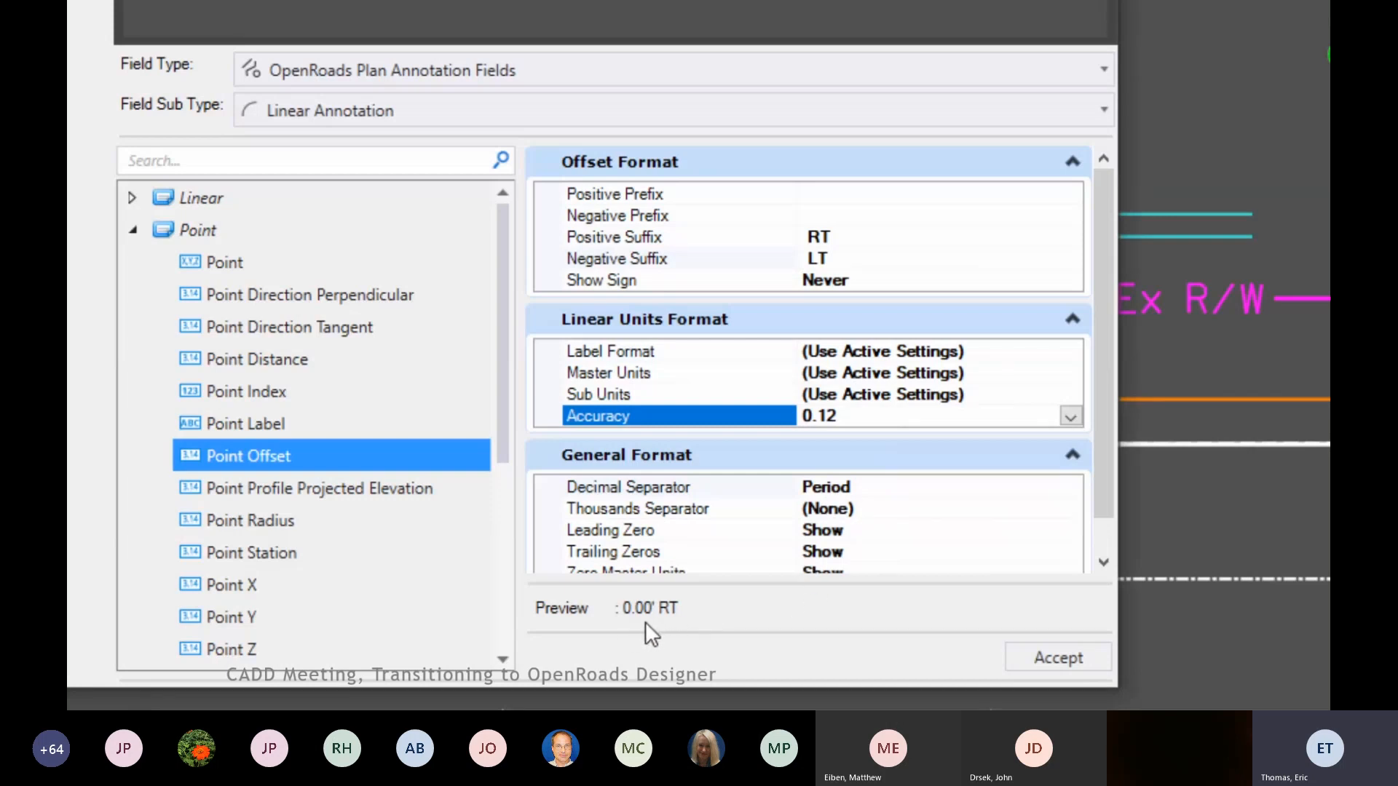
click(1052, 659)
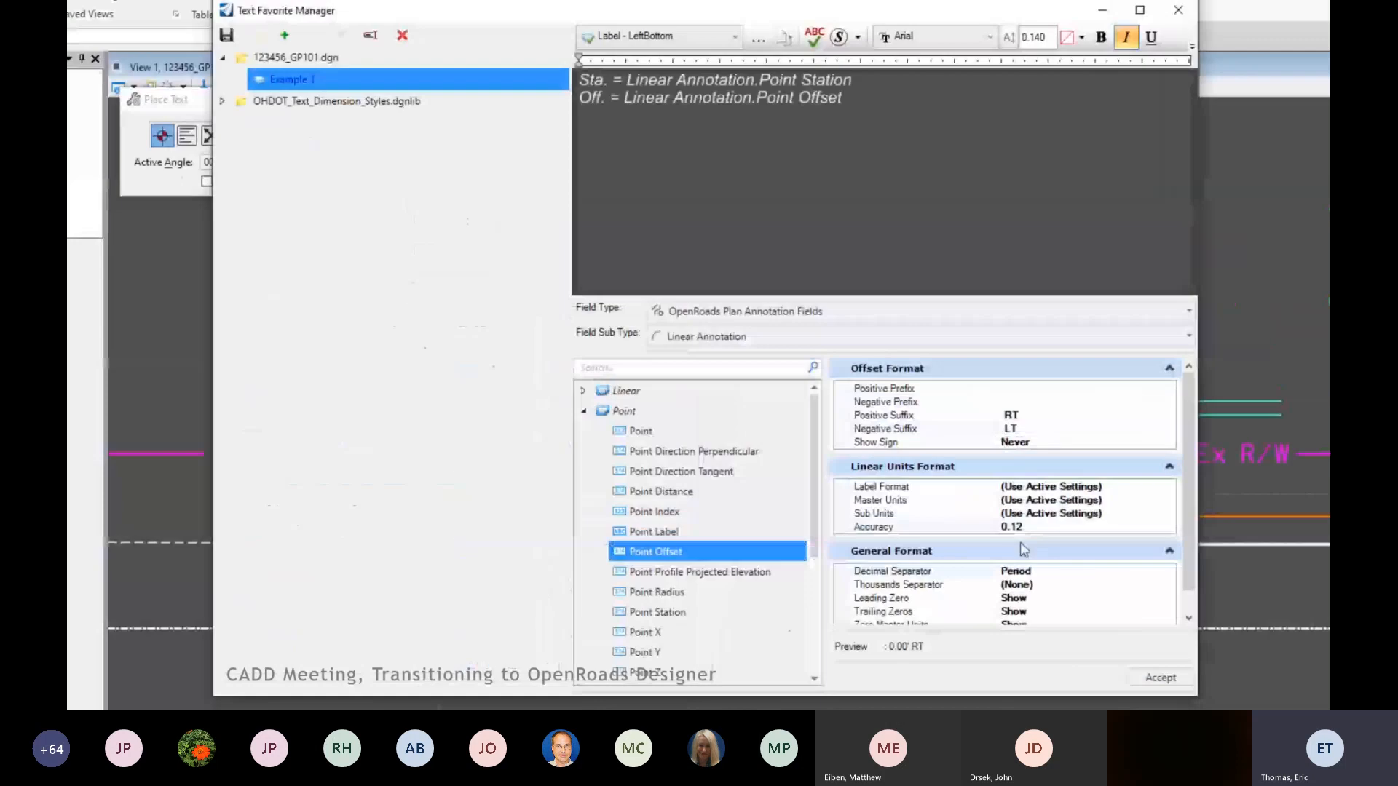
click(315, 114)
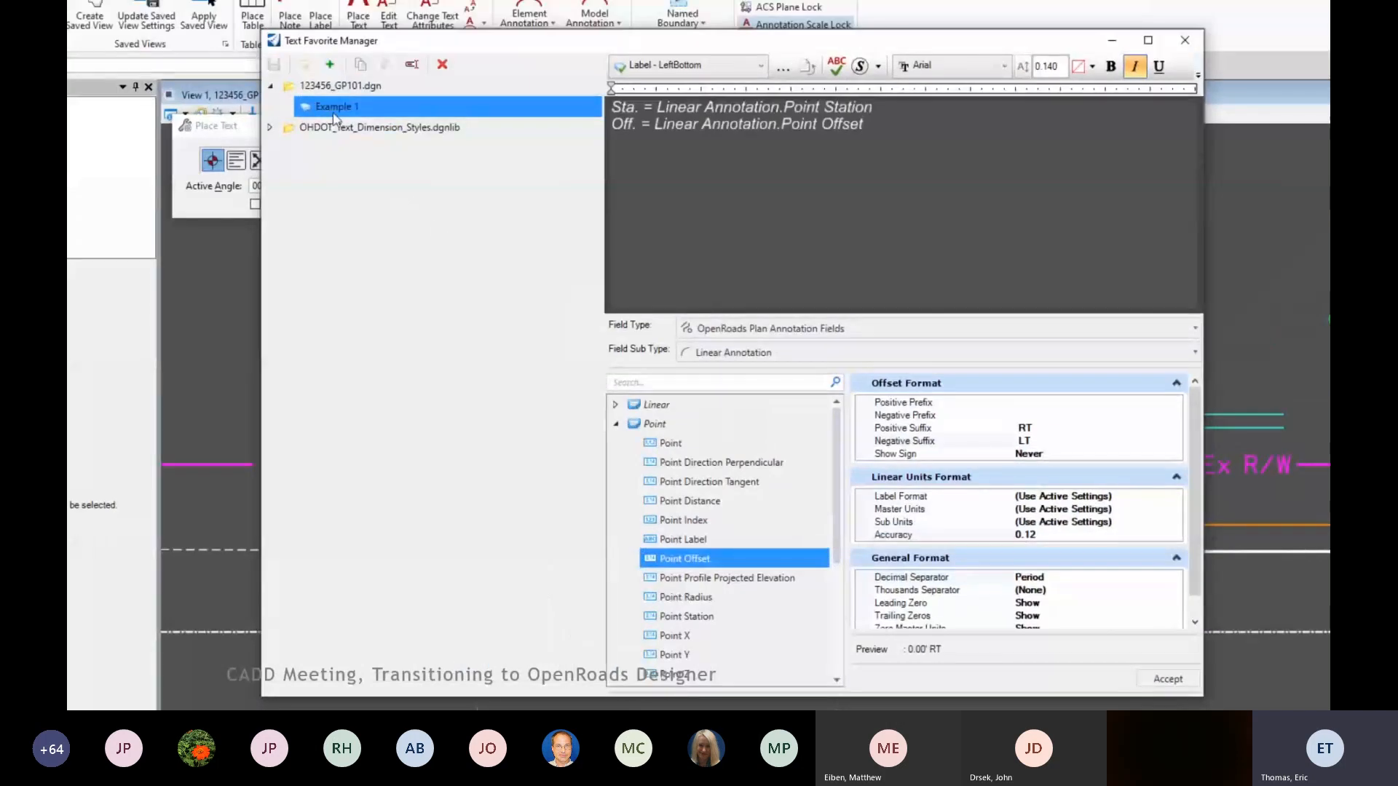
click(1185, 40)
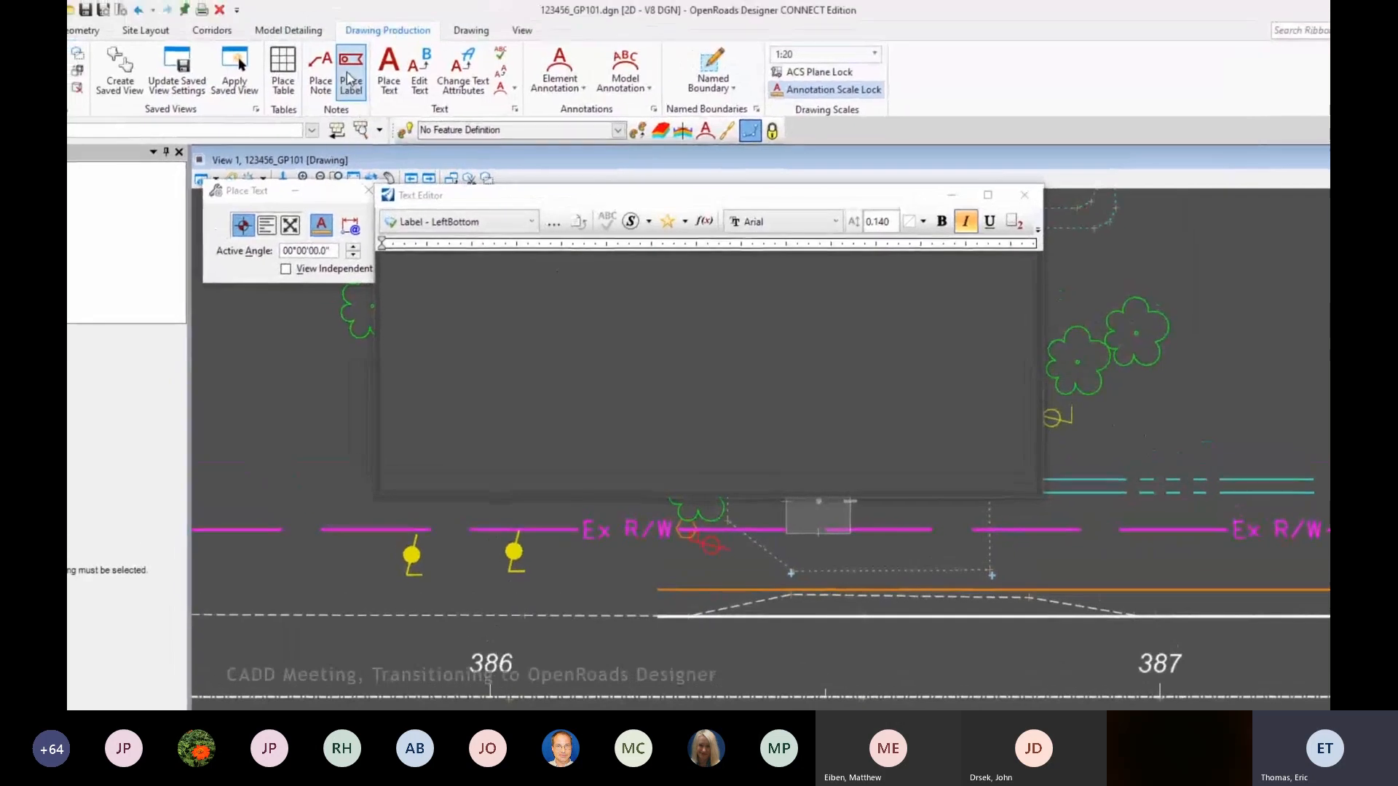
Step: Start placing a label with a leader, using the Text Favorite type and the Example 1 favorite
click(349, 81)
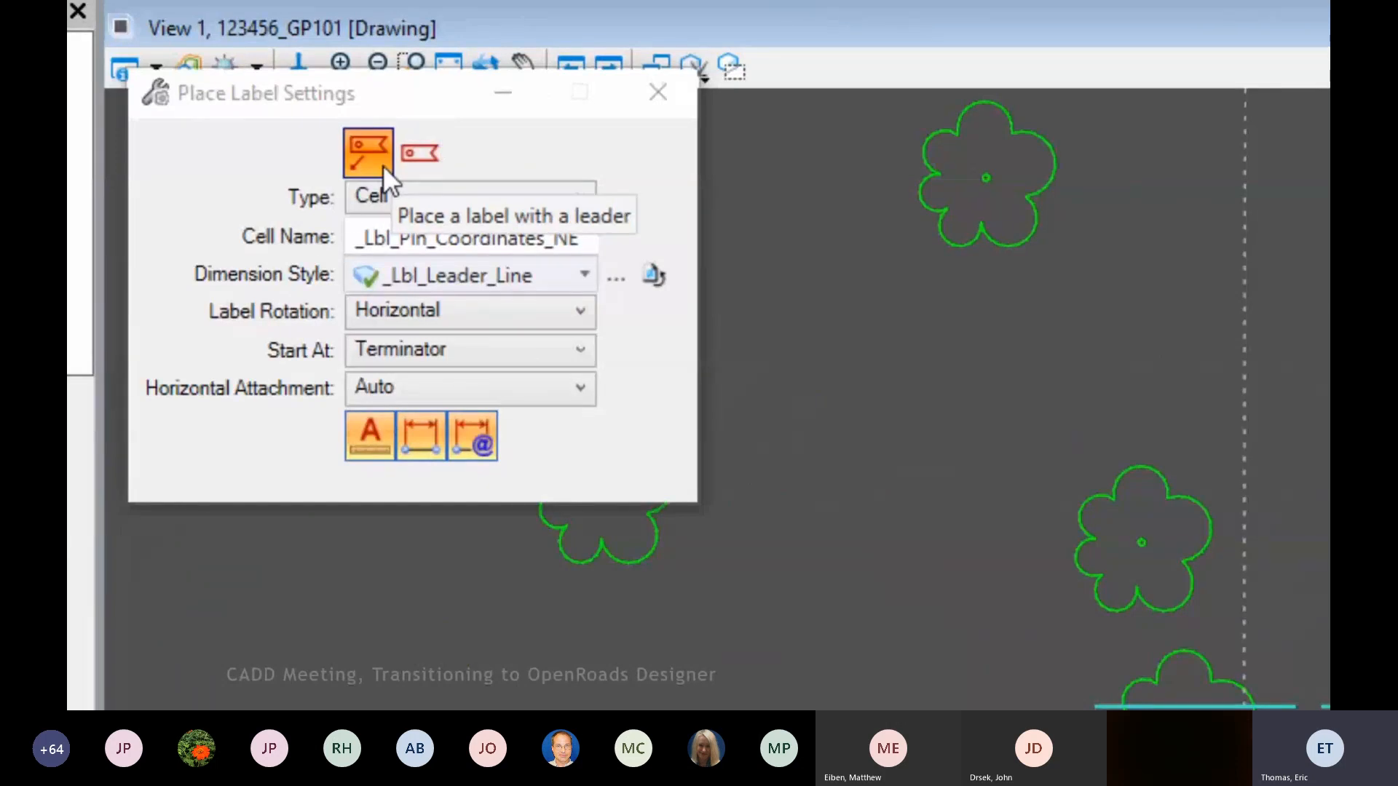
click(526, 189)
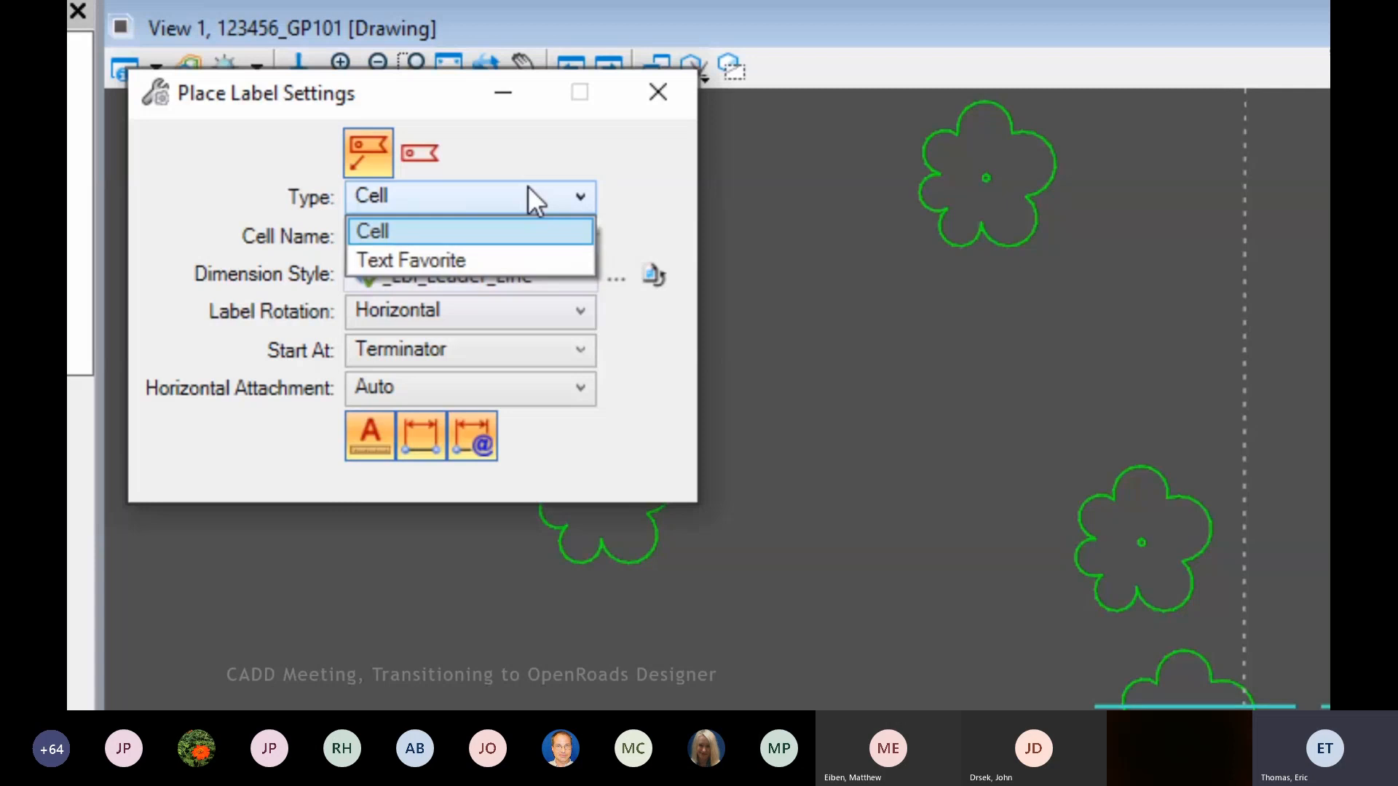
click(488, 269)
click(569, 233)
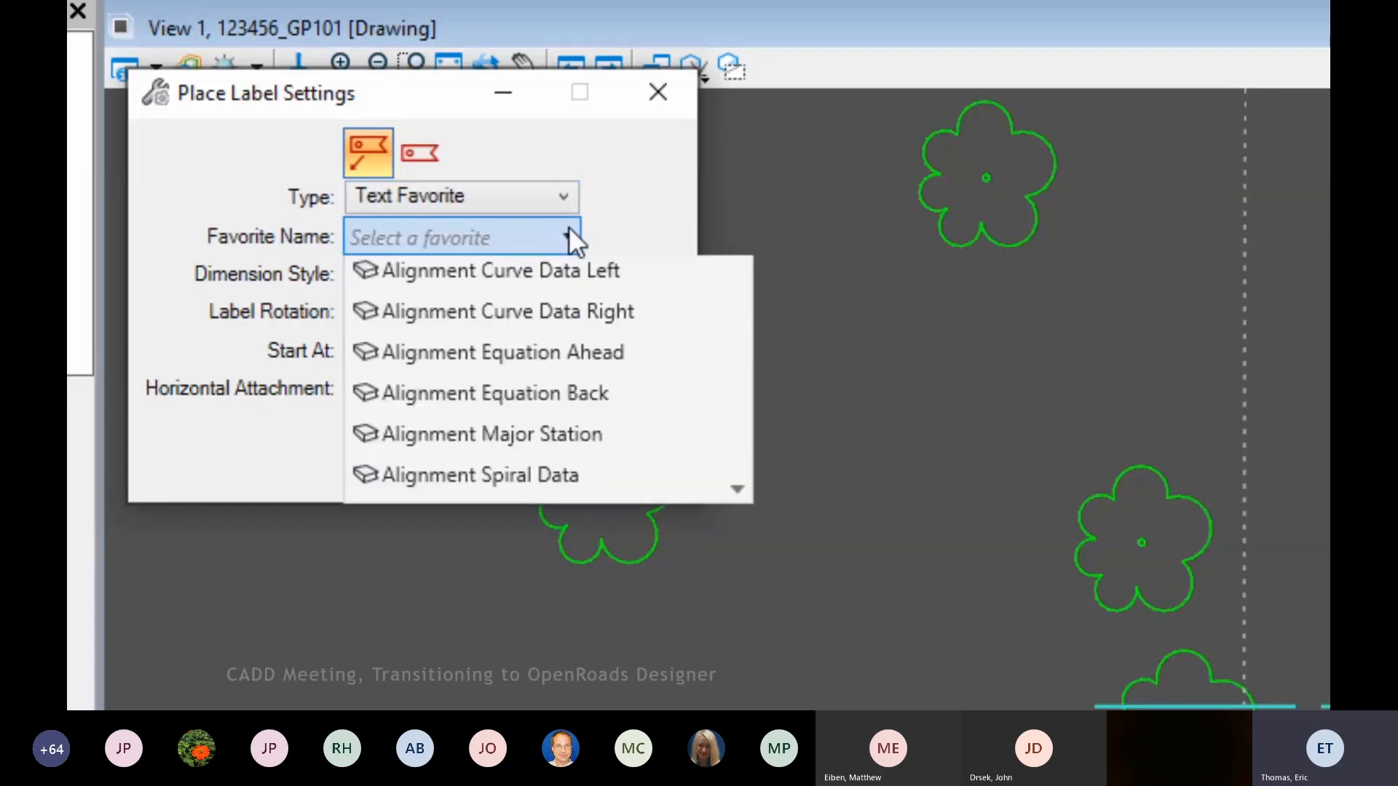
scroll(587, 337, down, 1)
click(539, 474)
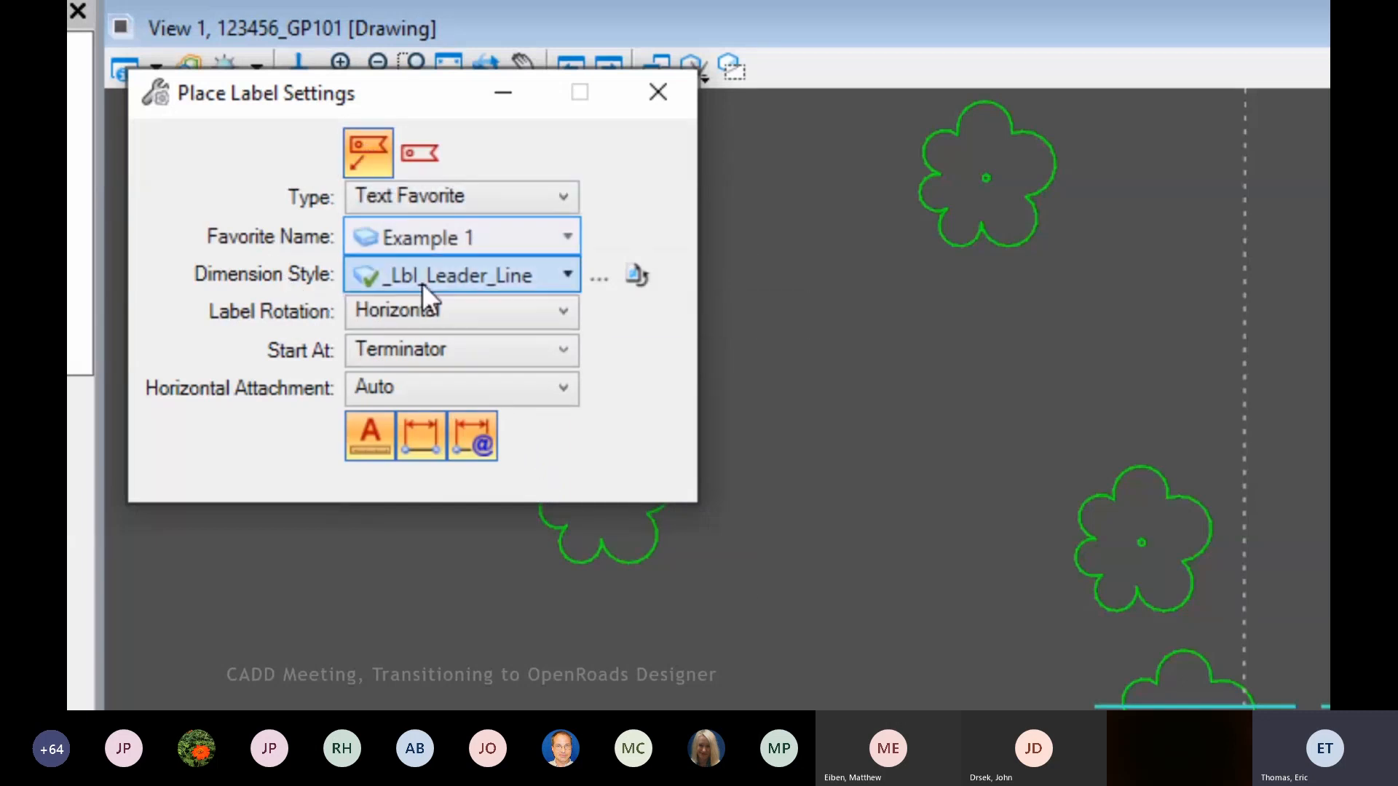
Step: Choose the _Lbl_Leader_Line dimension style, Horizontal label rotation, Terminator as the start and Auto horizontal attachment for the label
click(566, 276)
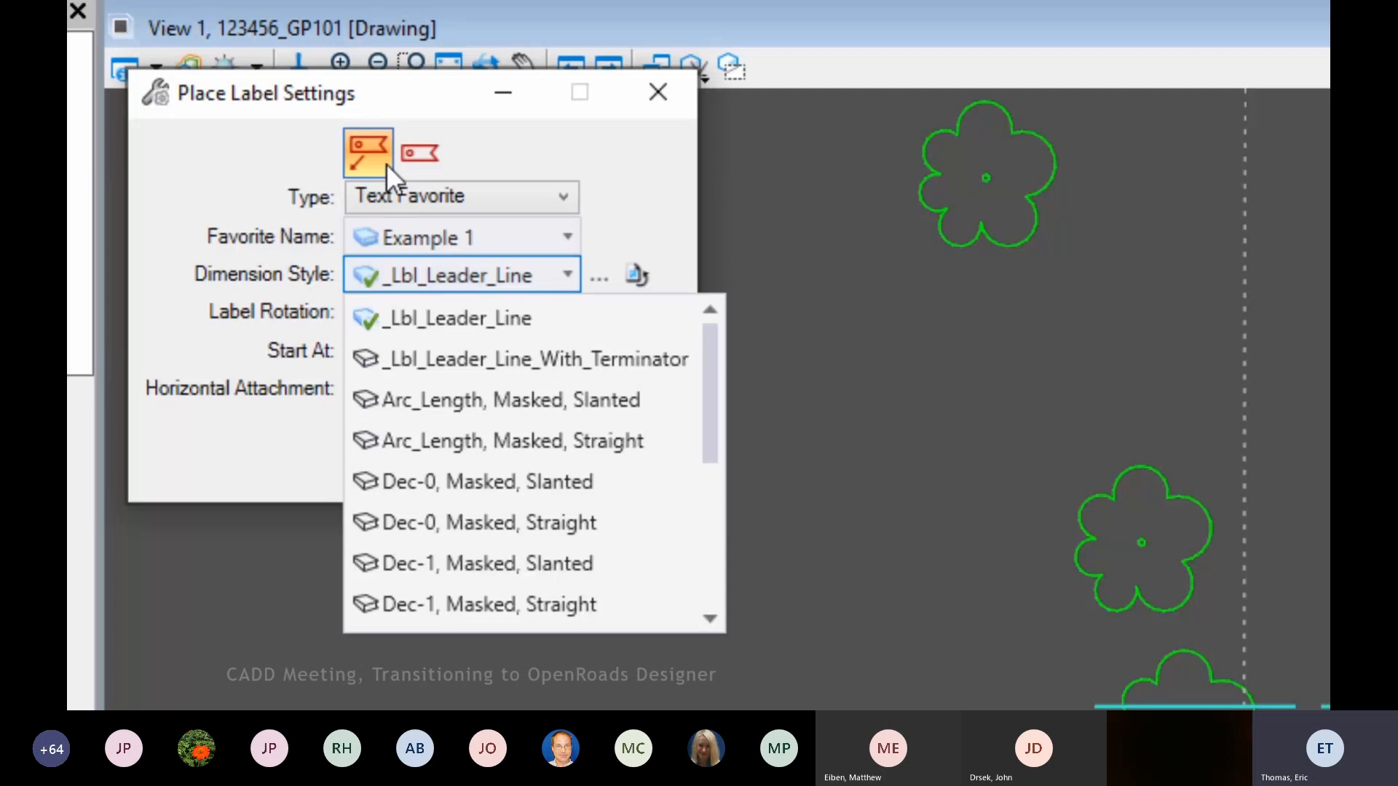
click(473, 322)
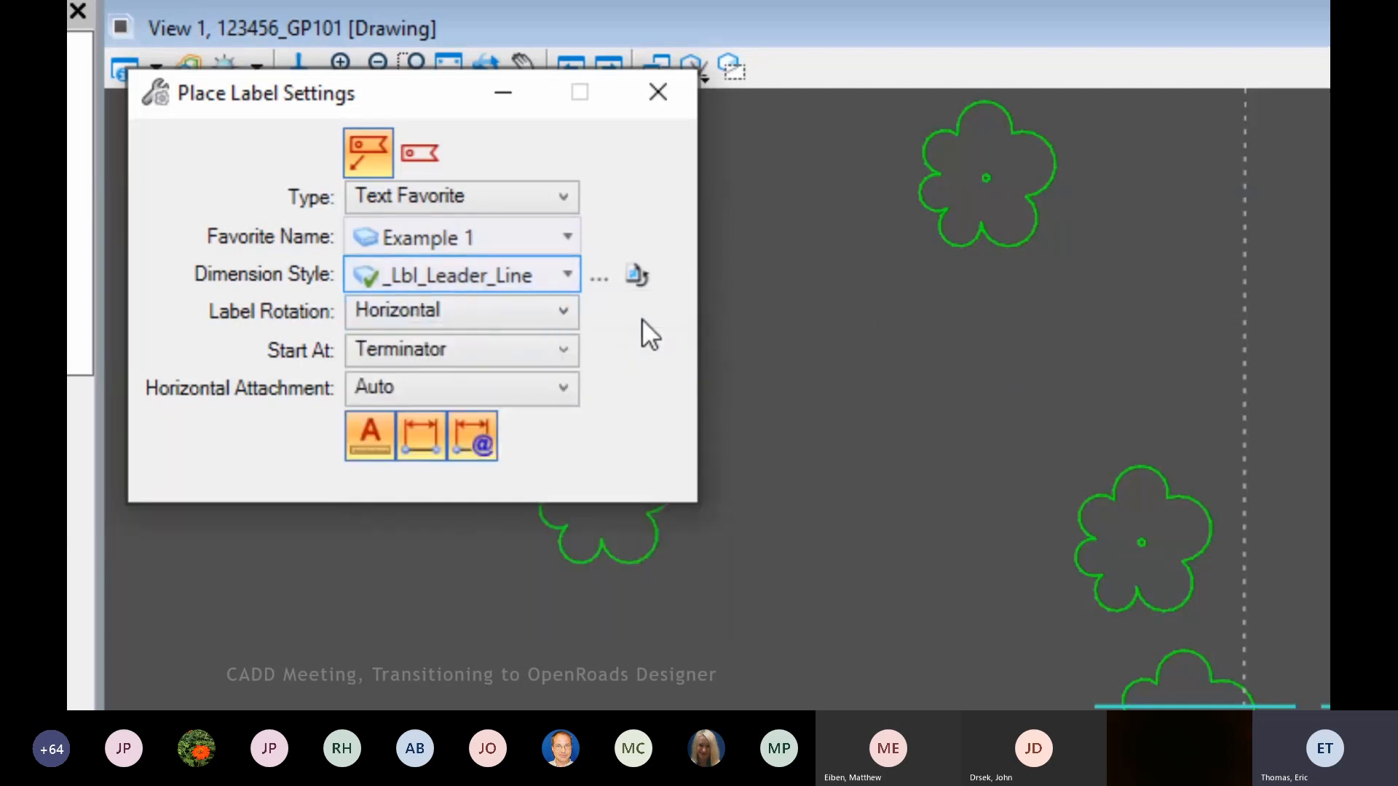
click(478, 312)
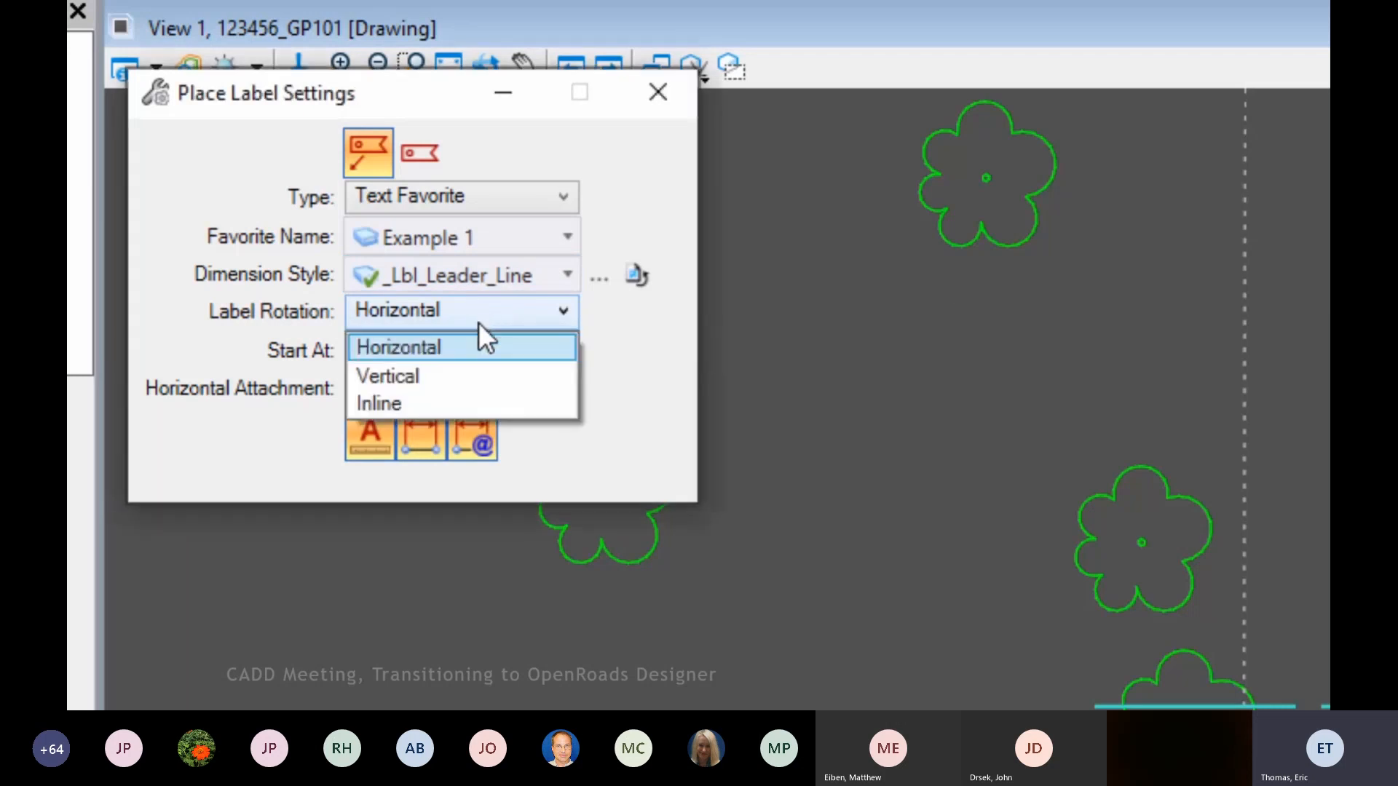
click(530, 348)
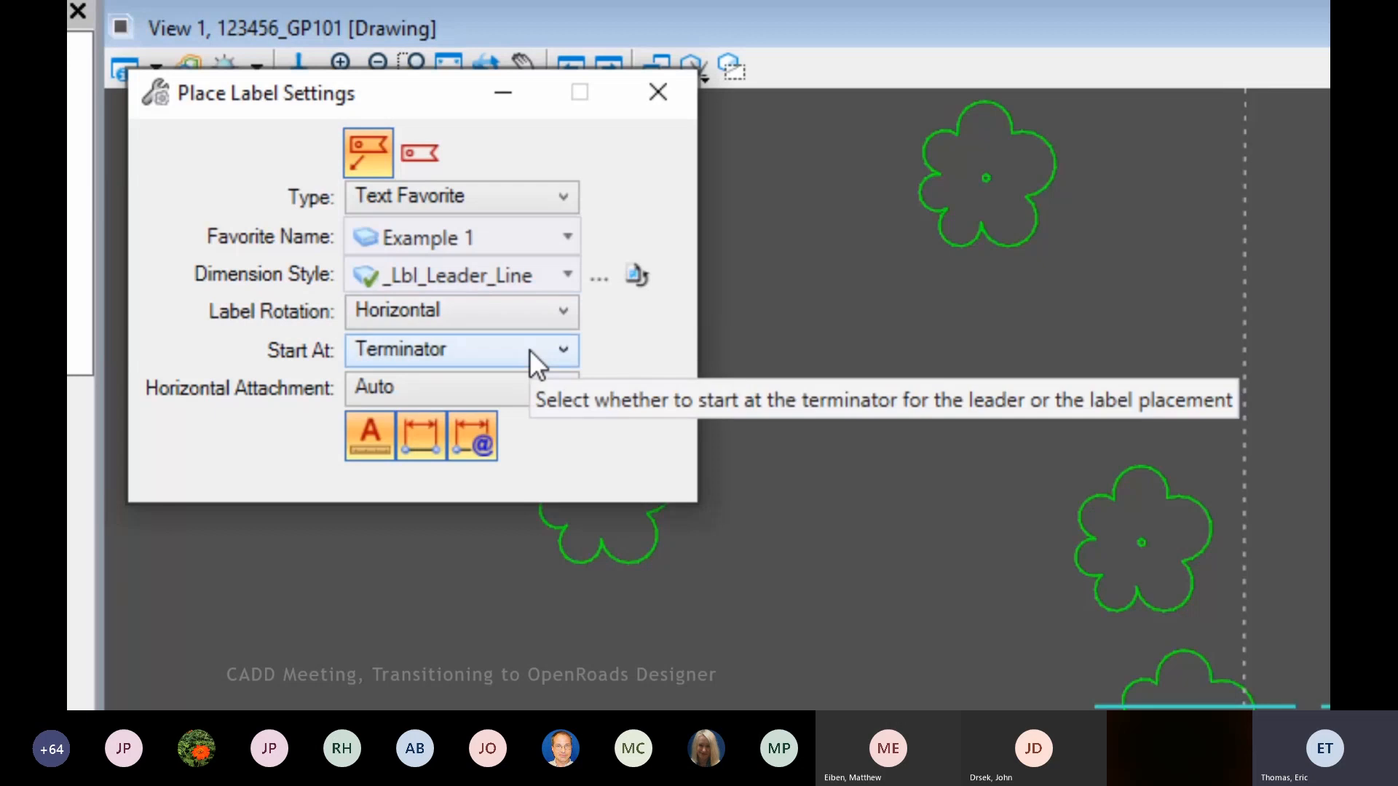
click(530, 350)
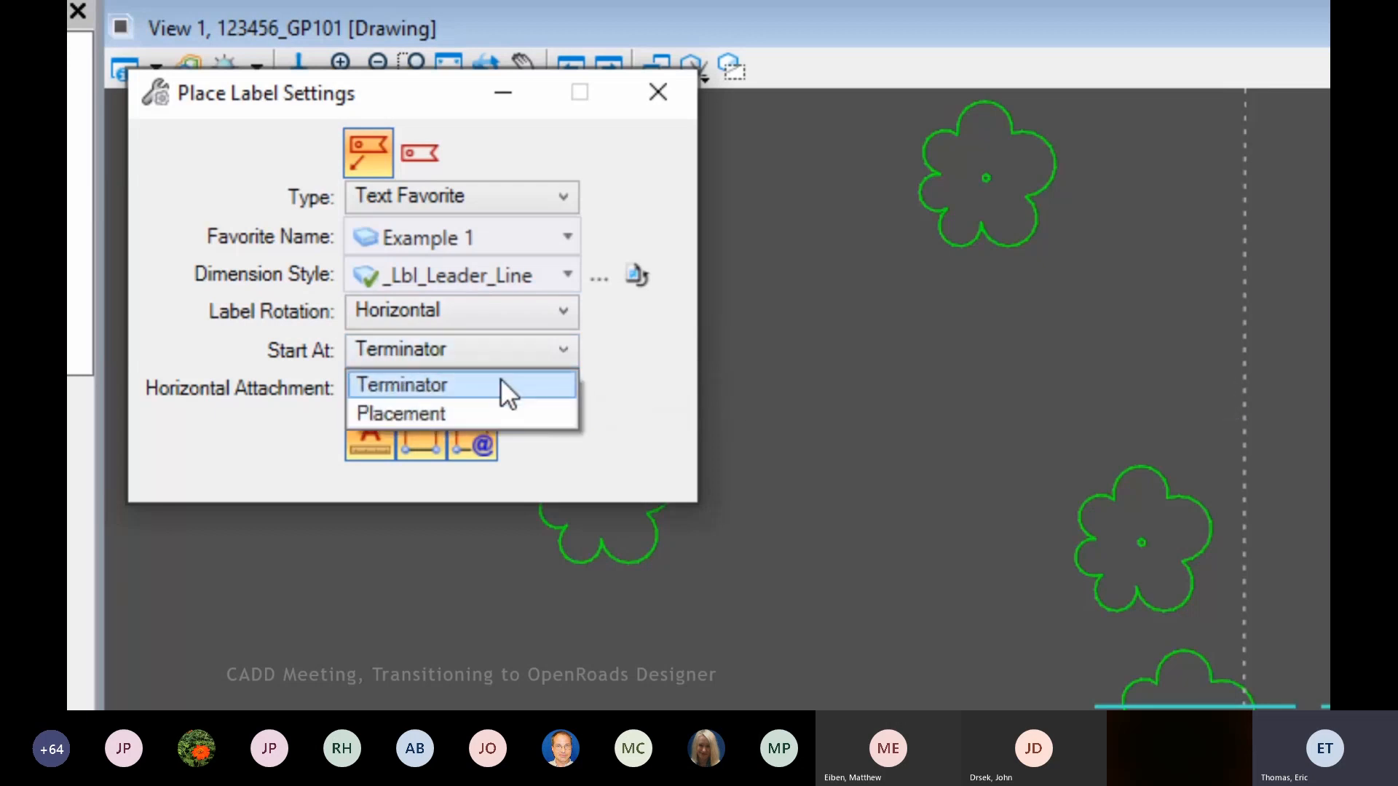
click(501, 380)
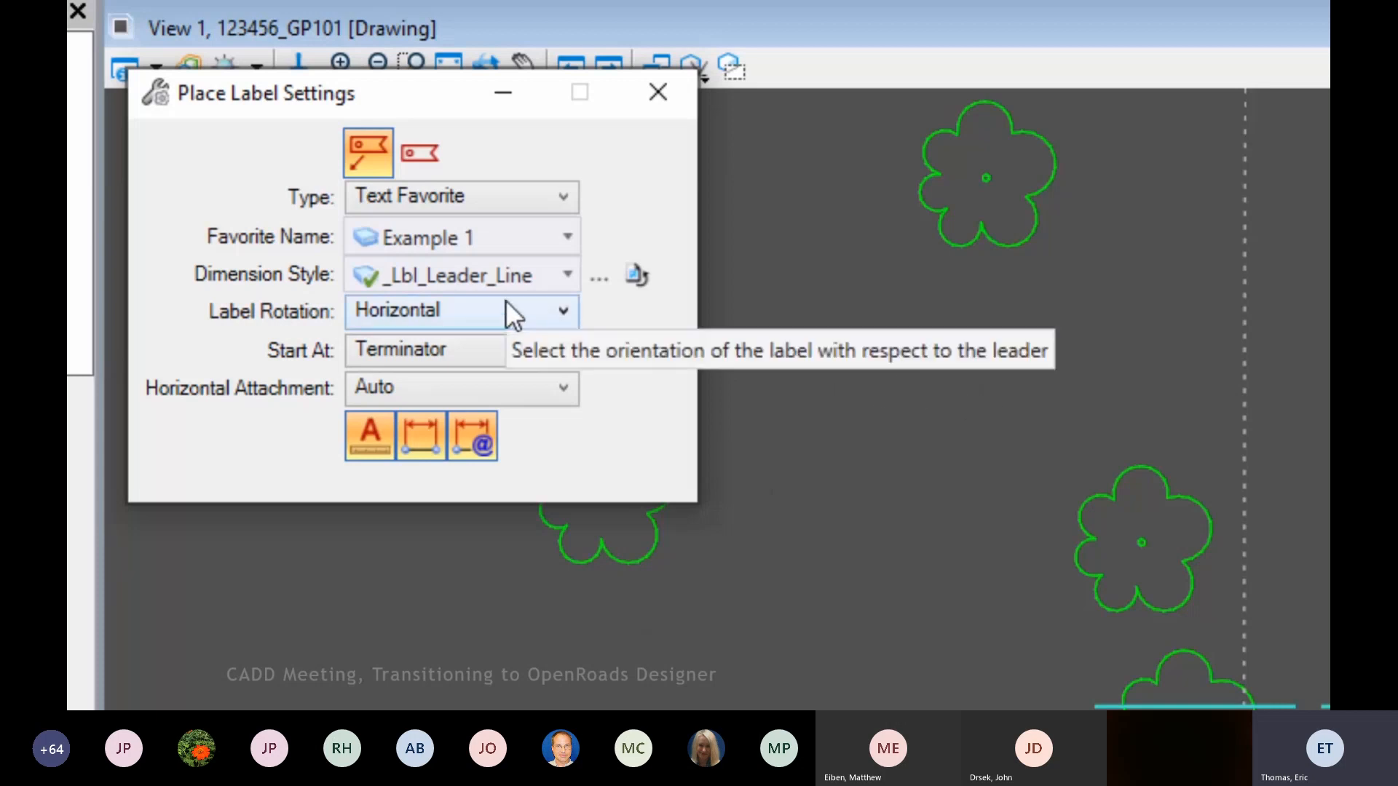
click(422, 392)
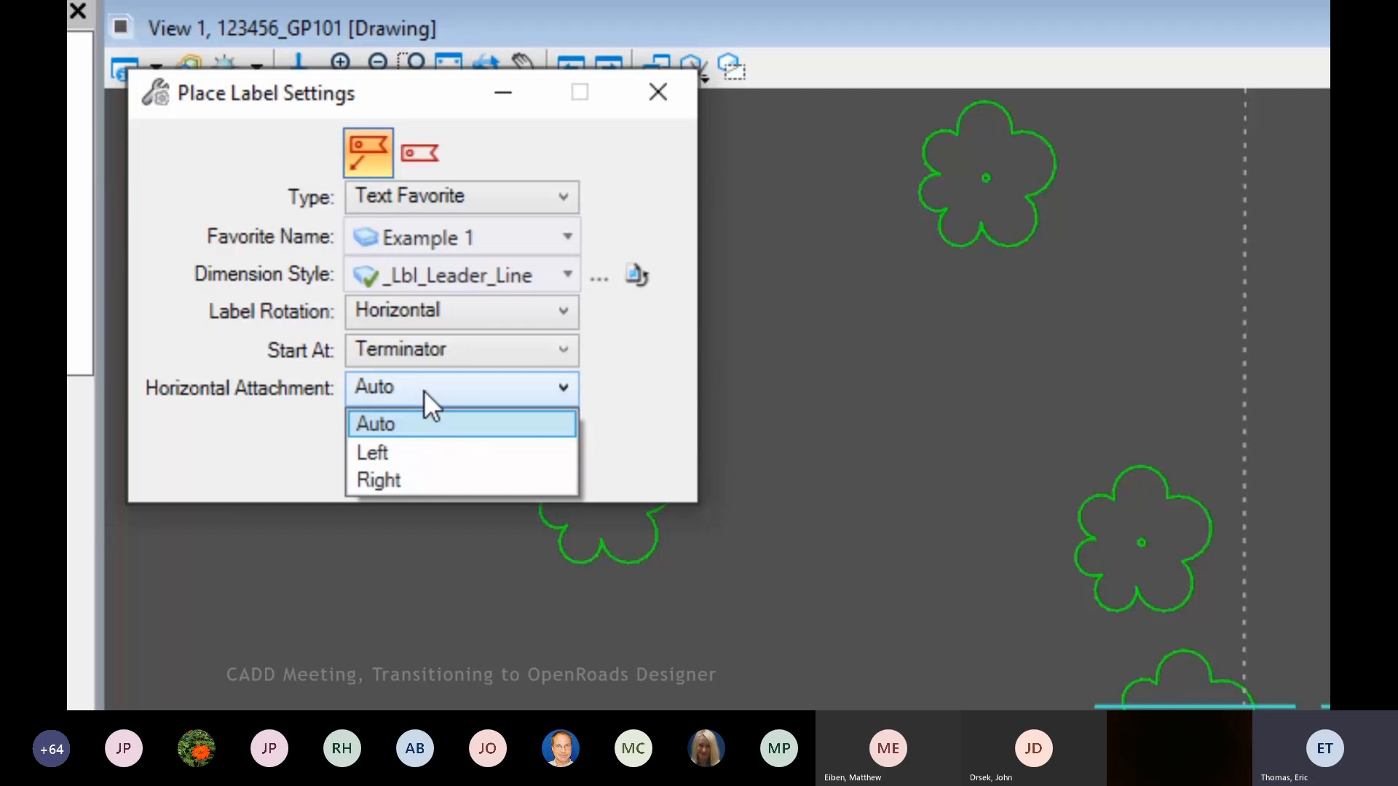
click(457, 419)
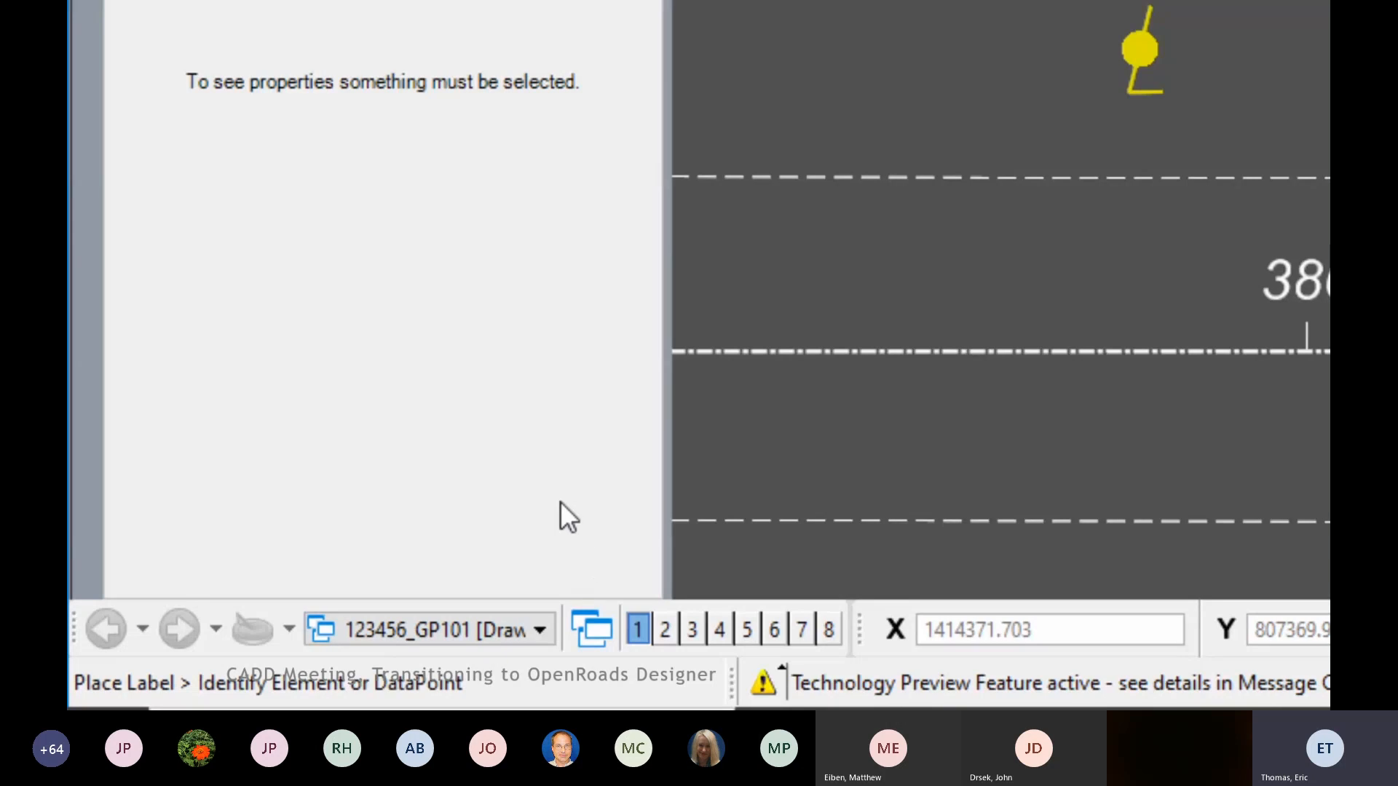
Step: Identify the reference element and place Example 1 leader labels above the two yellow point symbols near station 386
click(965, 349)
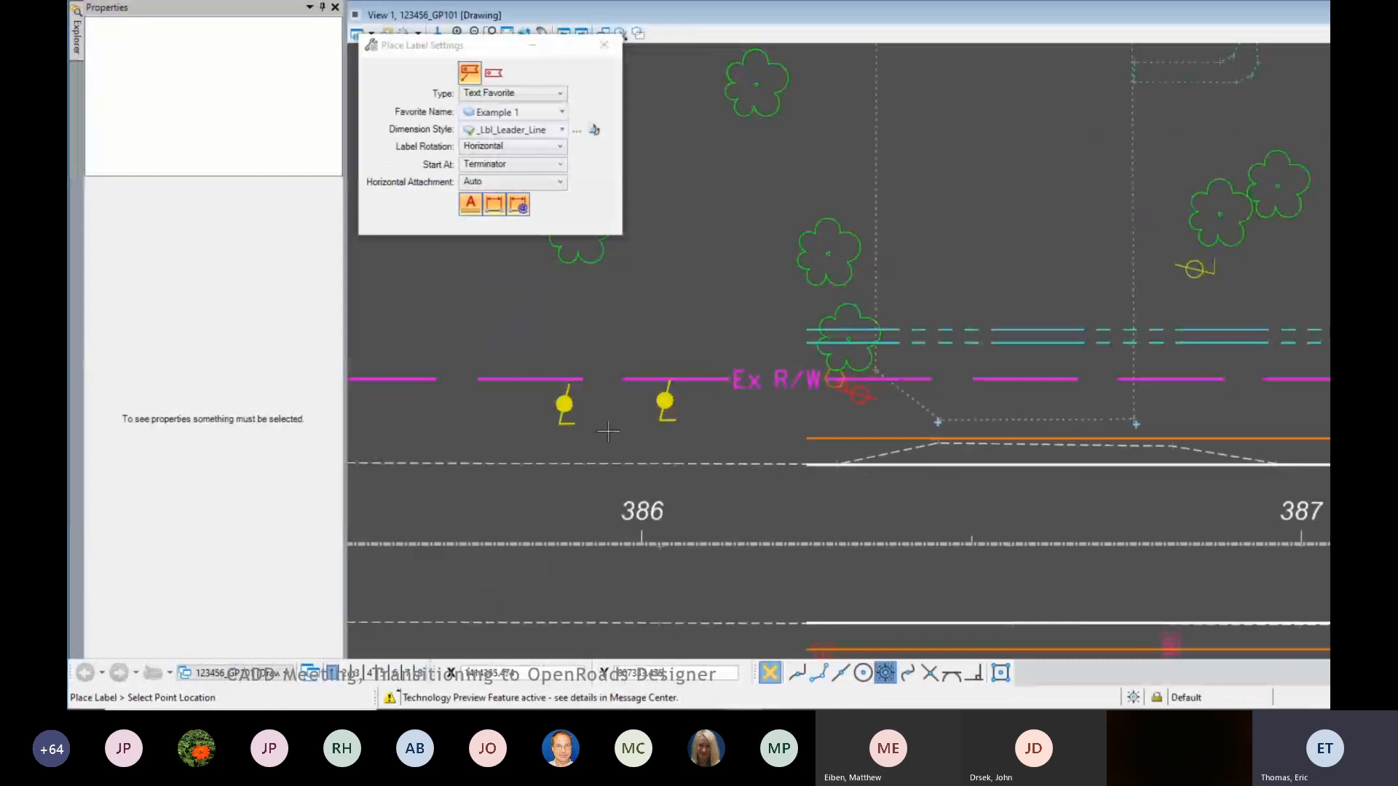
click(576, 369)
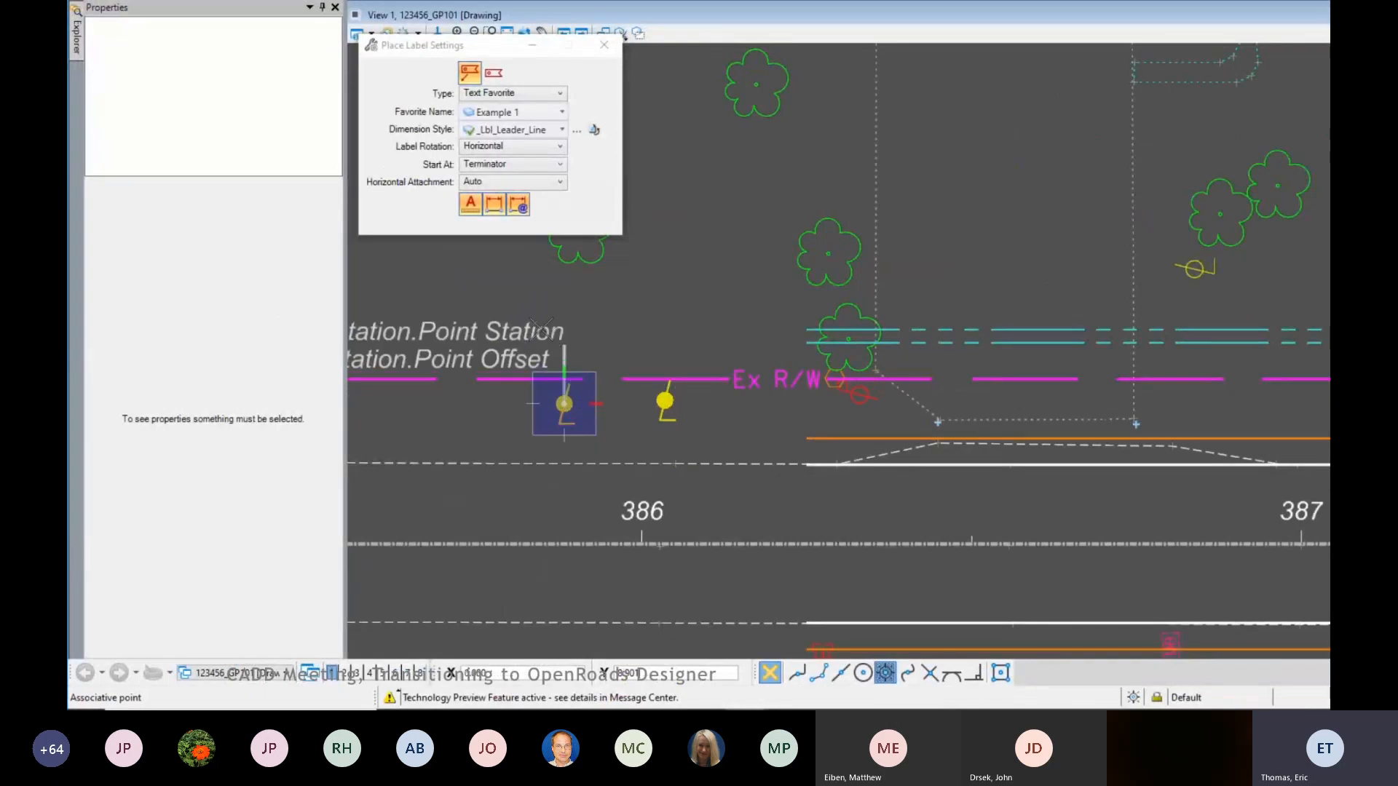
click(487, 324)
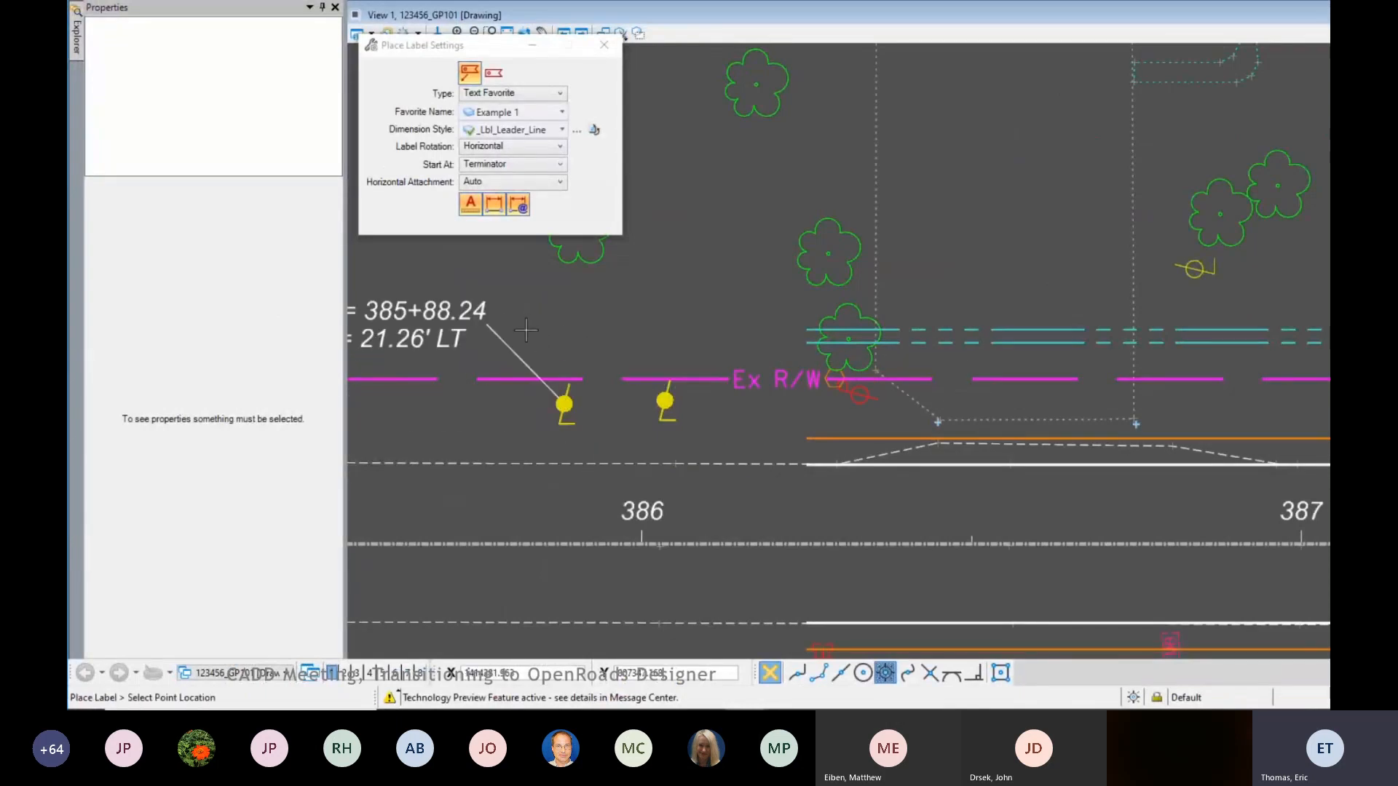
middle_drag(547, 325, 718, 349)
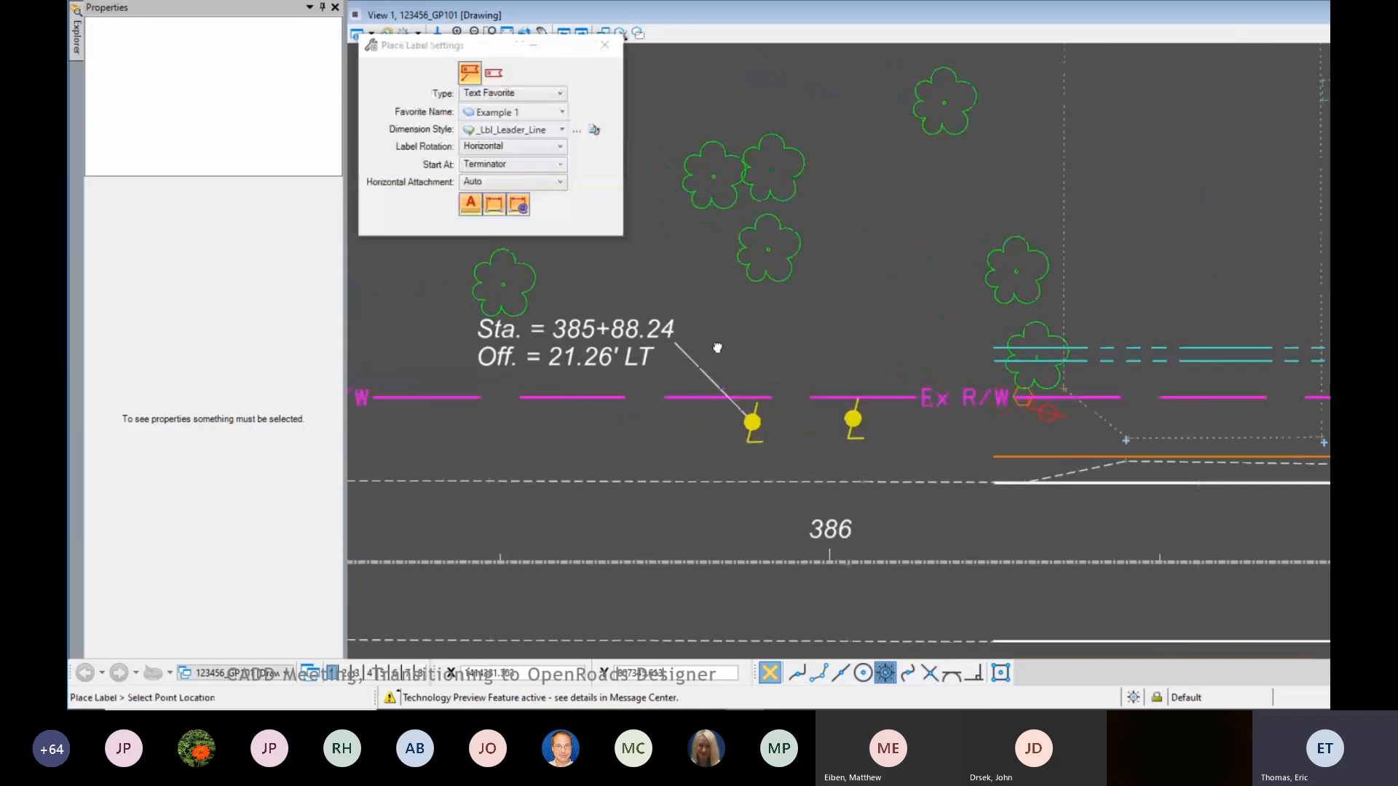
click(854, 420)
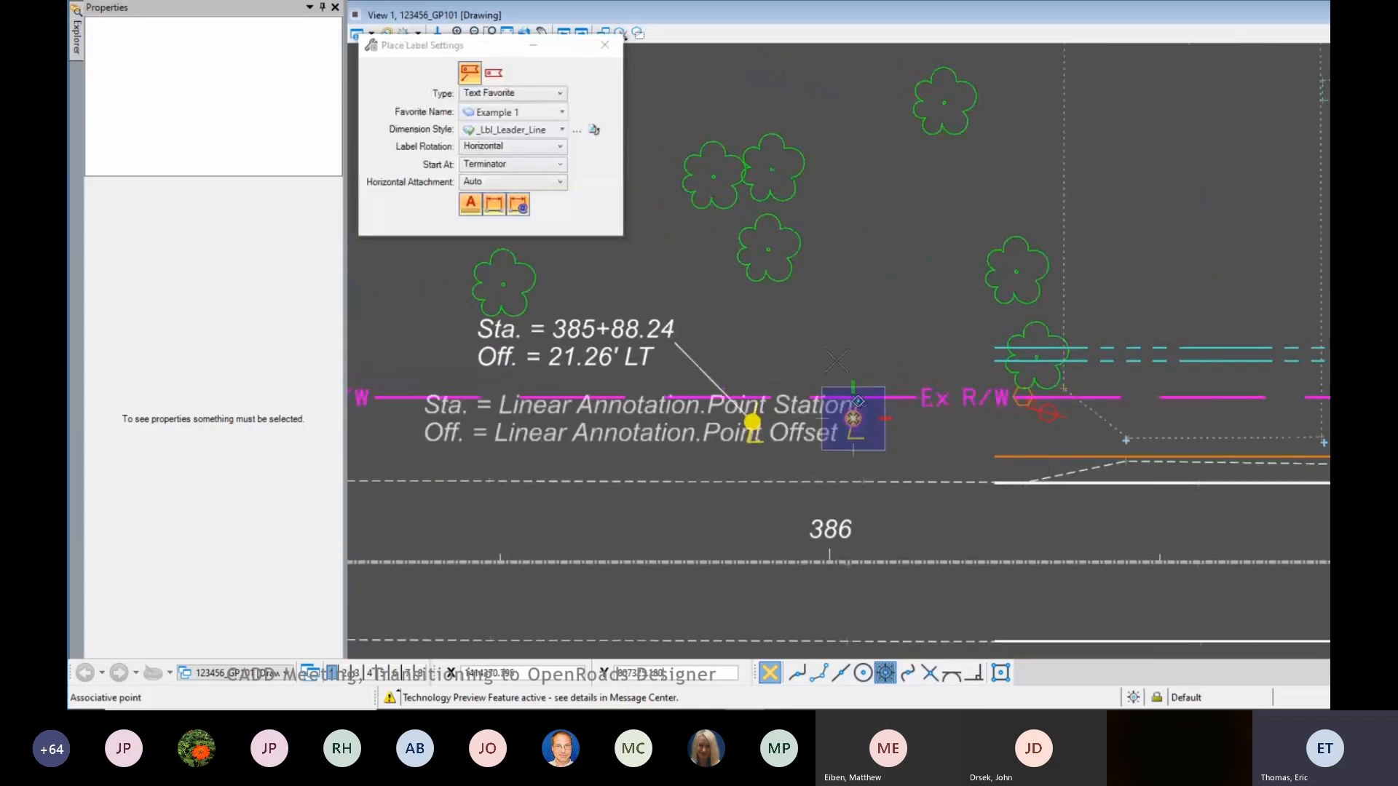
click(887, 308)
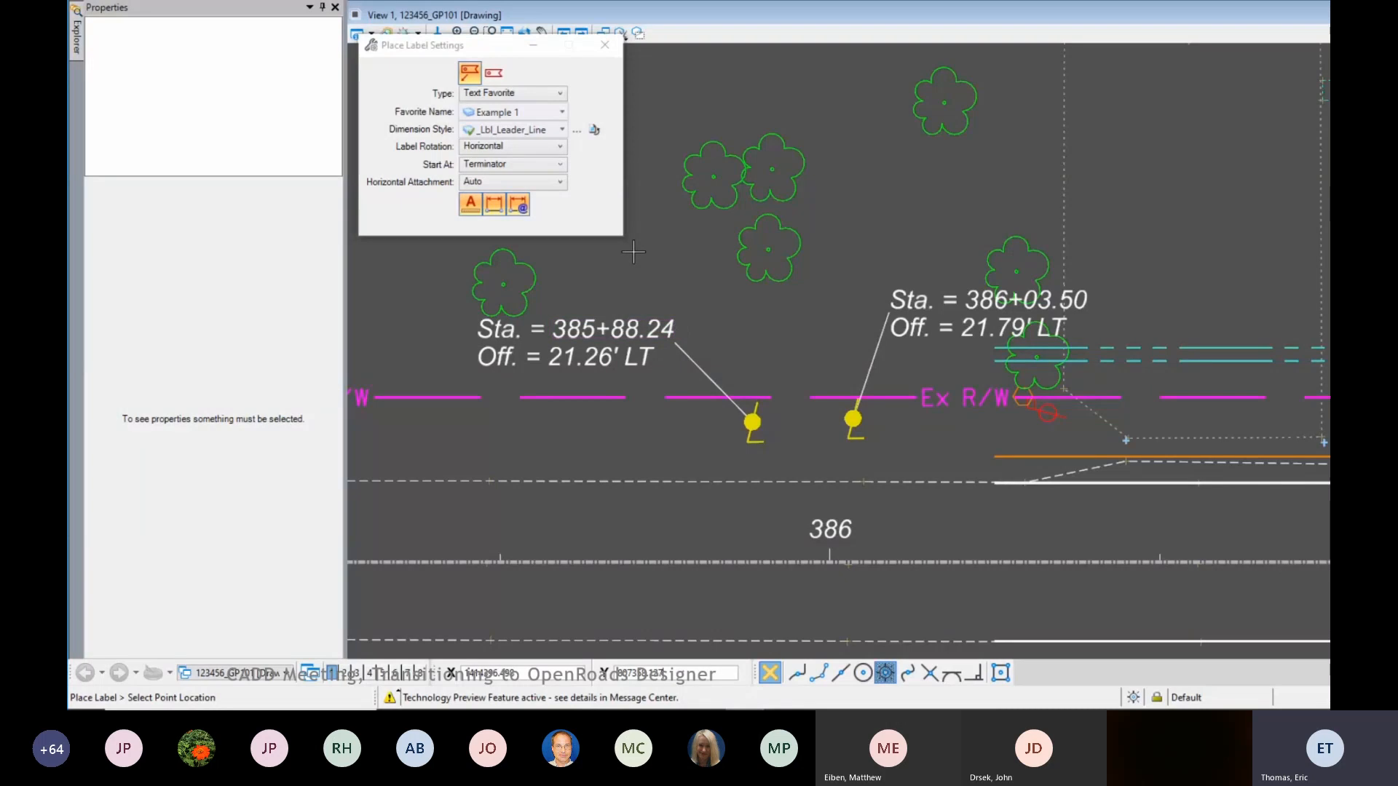
Step: Switch the label type to Cell and select the _Lbl_Pln_Sta-Off_No_Prefixes cell
click(514, 93)
click(502, 105)
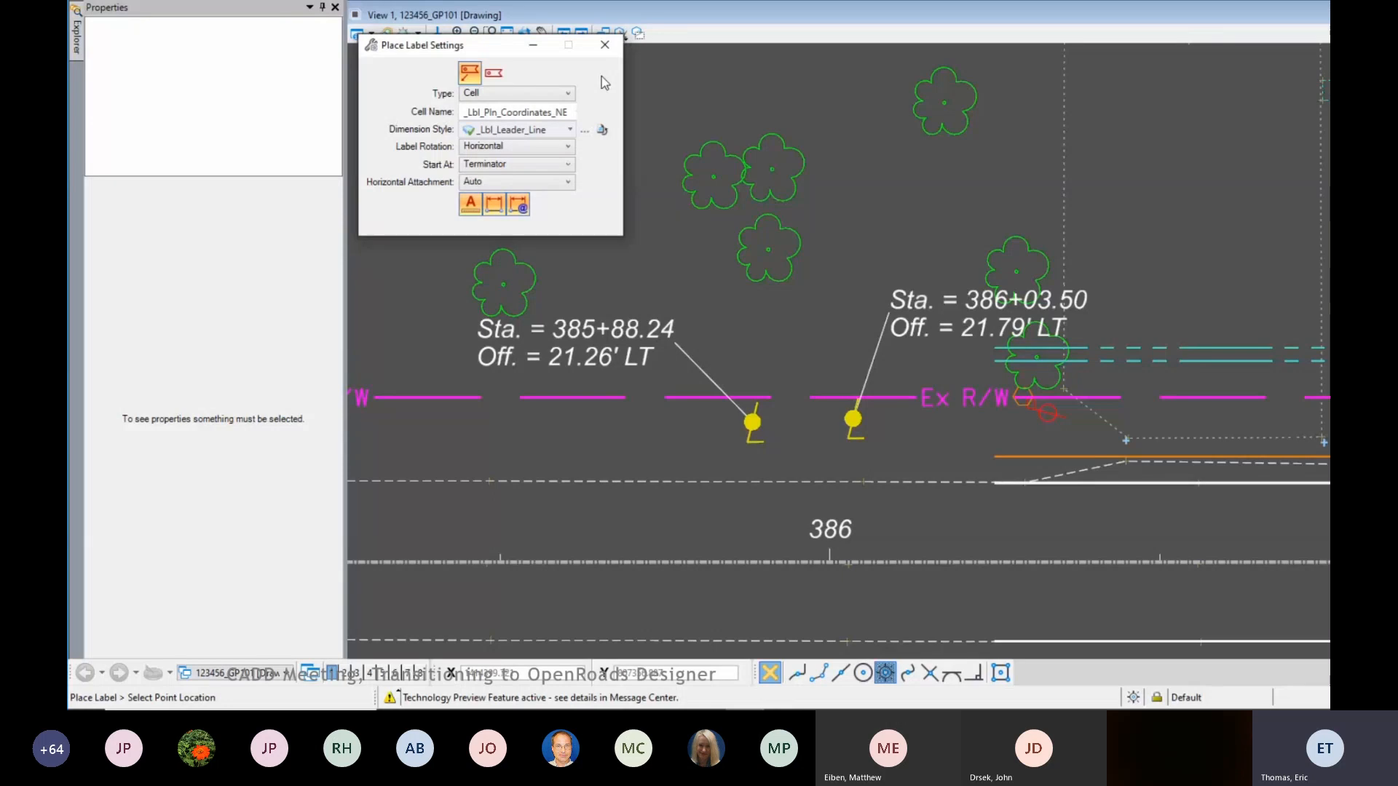
click(565, 114)
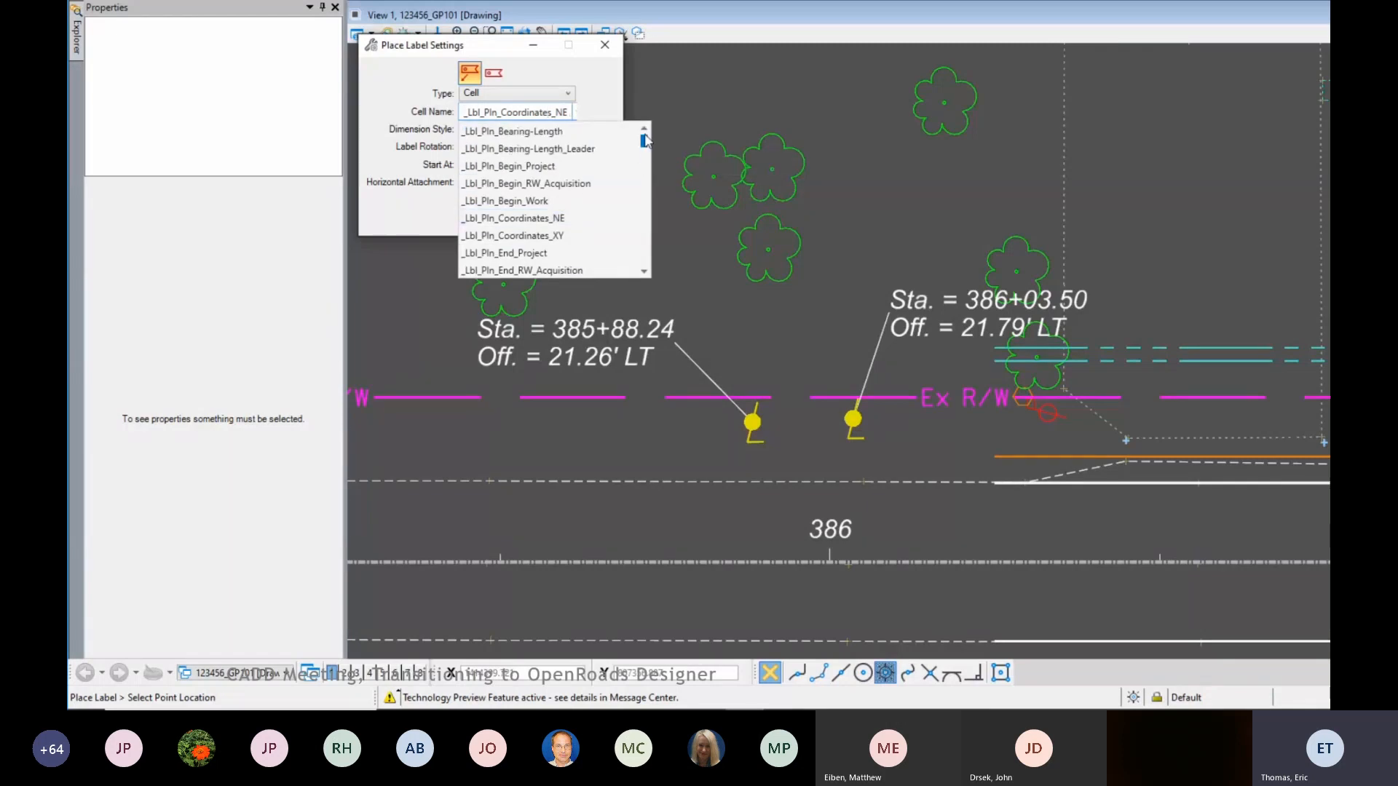
mouse_move(641, 149)
mouse_down()
mouse_move(647, 275)
mouse_move(649, 131)
mouse_up()
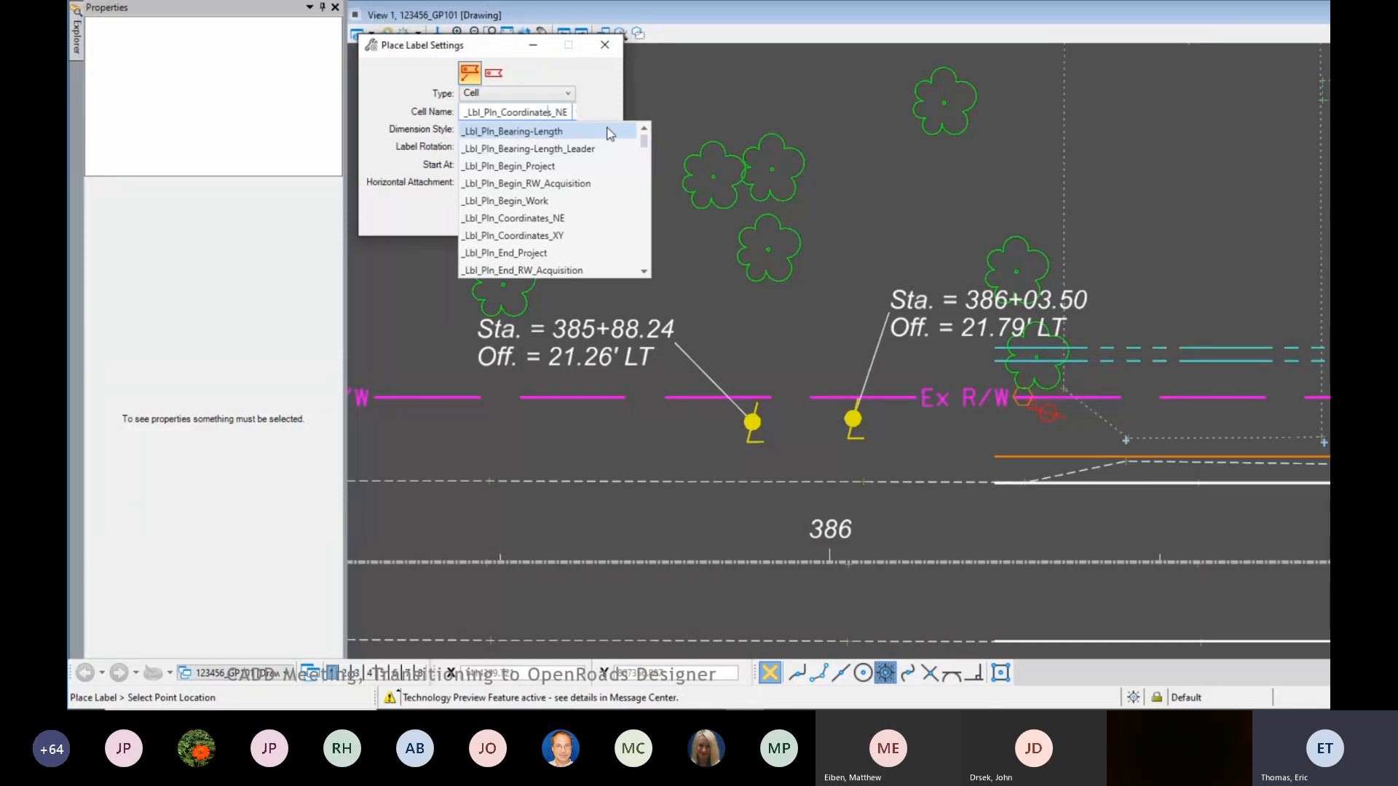
scroll(537, 185, down, 6)
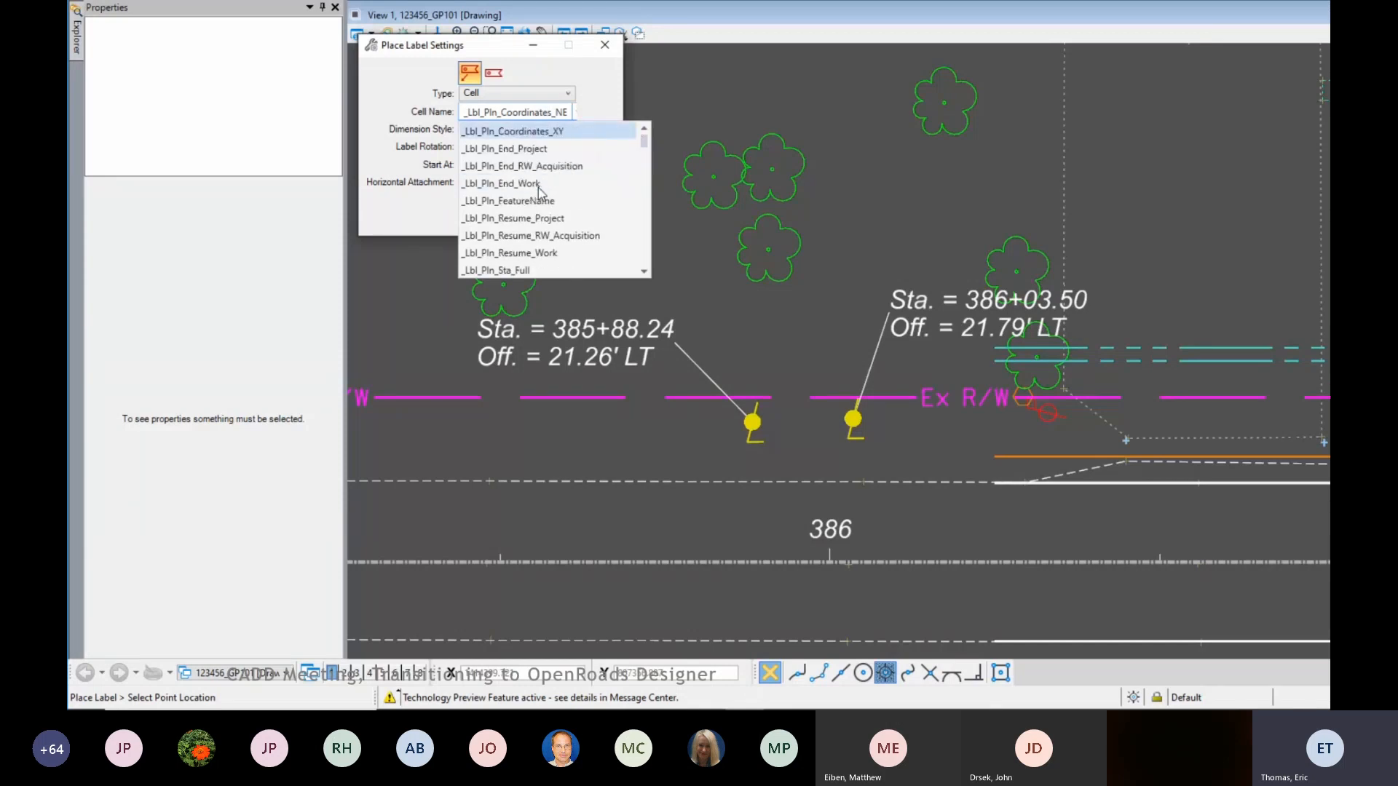
scroll(538, 185, up, 1)
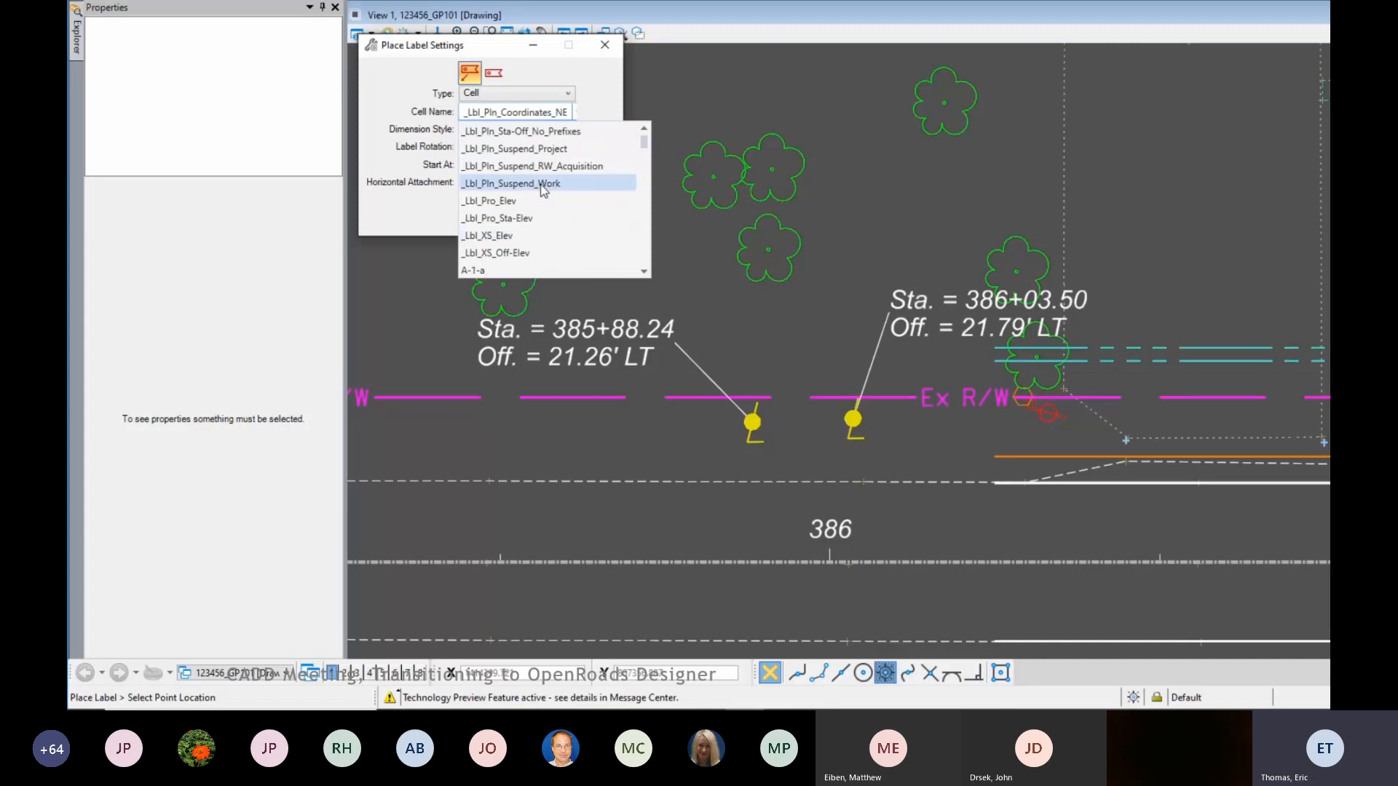
scroll(557, 205, up, 5)
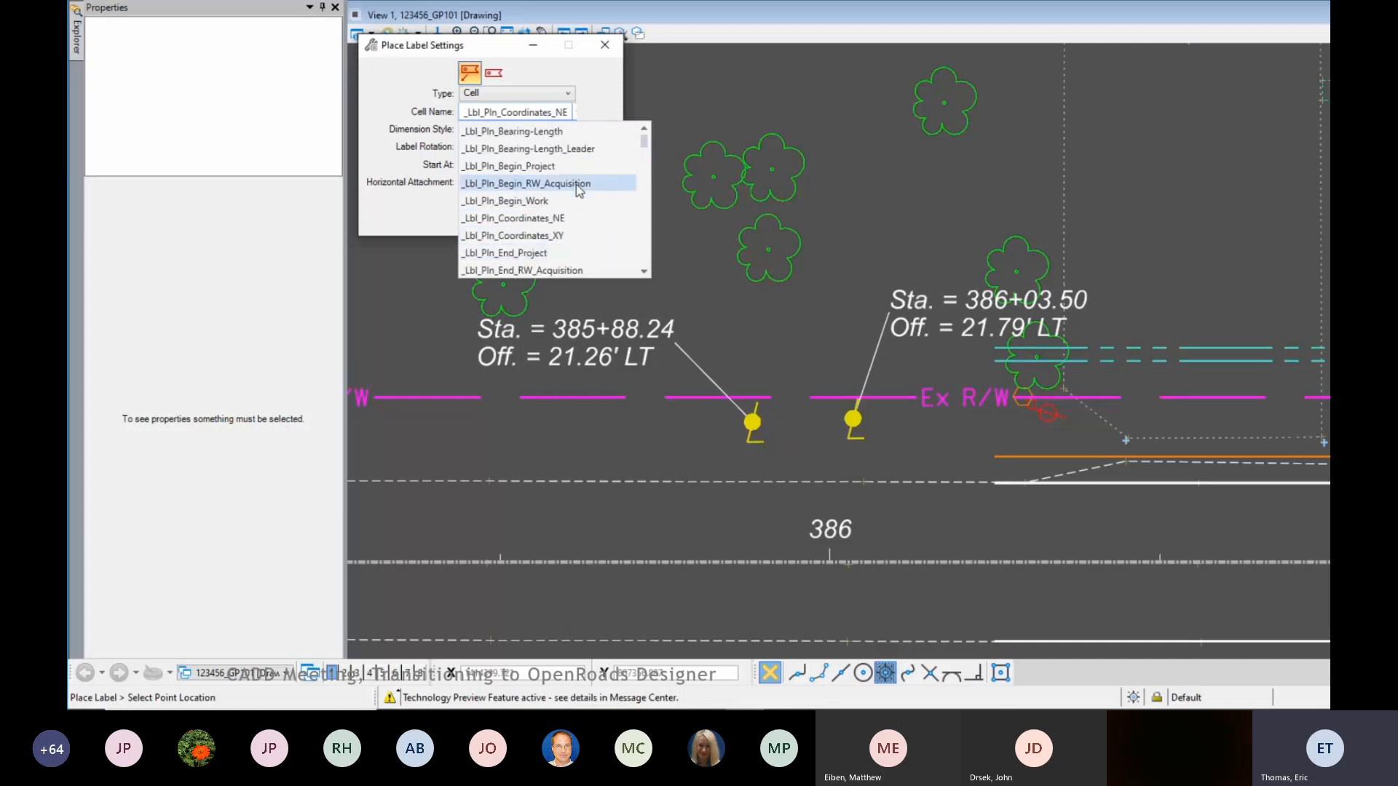
scroll(575, 185, down, 1)
scroll(576, 185, down, 3)
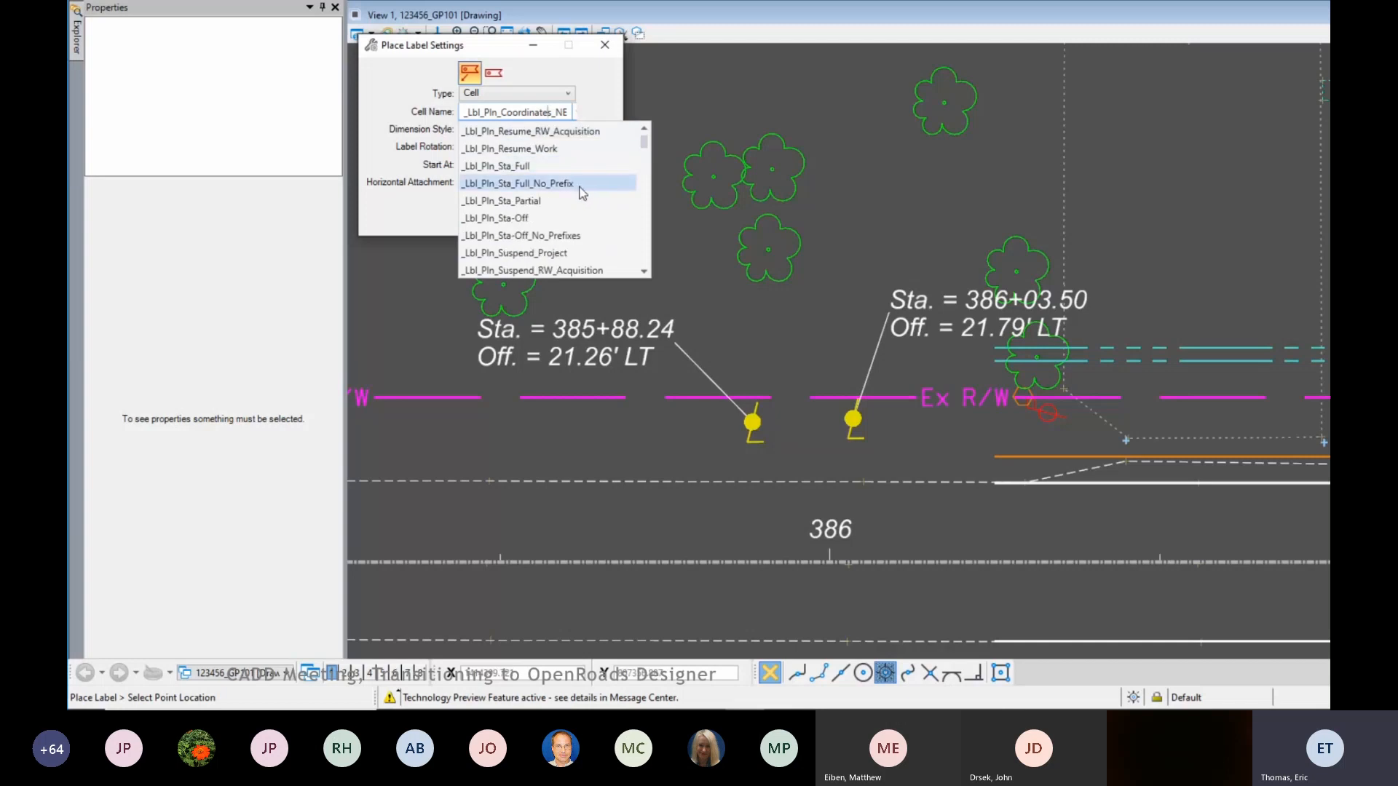
click(557, 236)
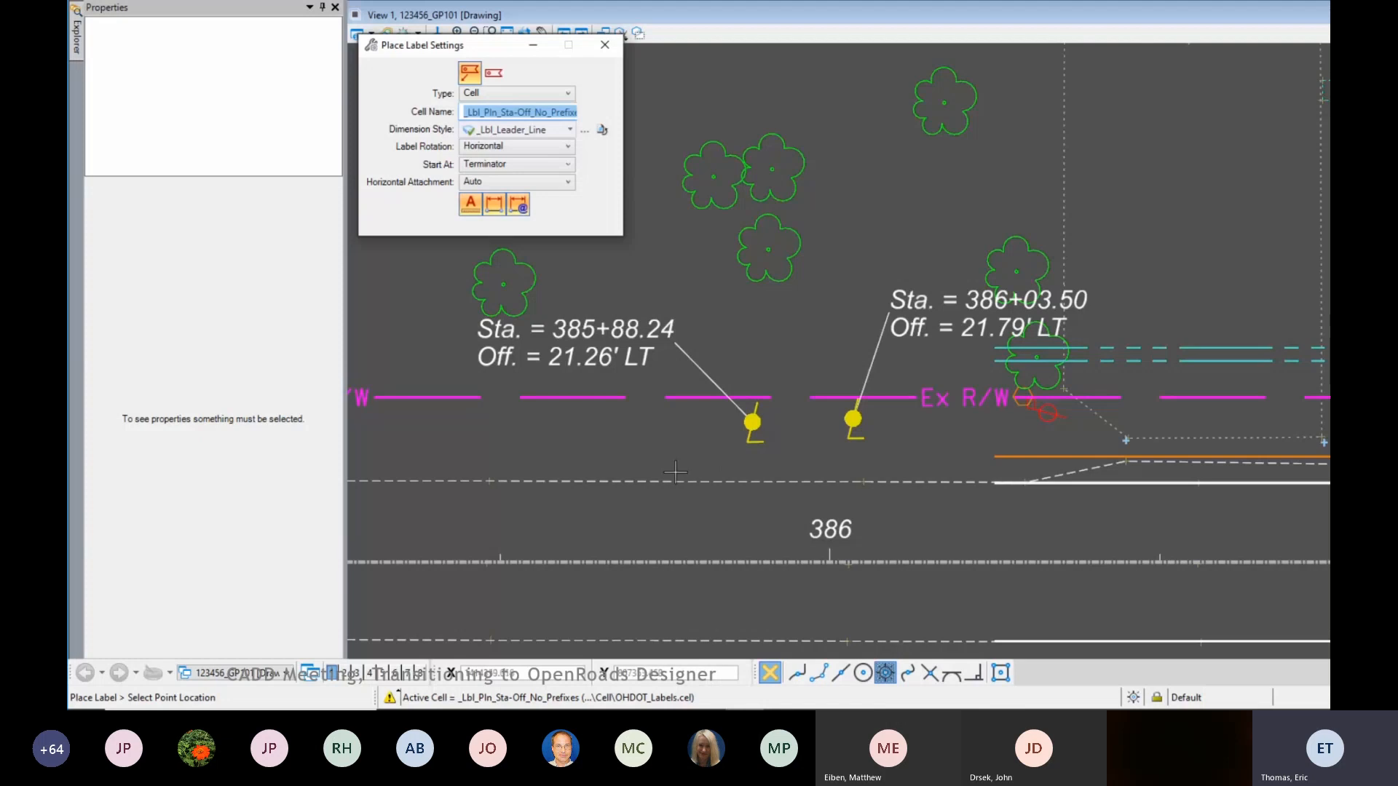
Step: Place the no-prefix station/offset cell labels with leaders below the two yellow point symbols near station 386
click(721, 421)
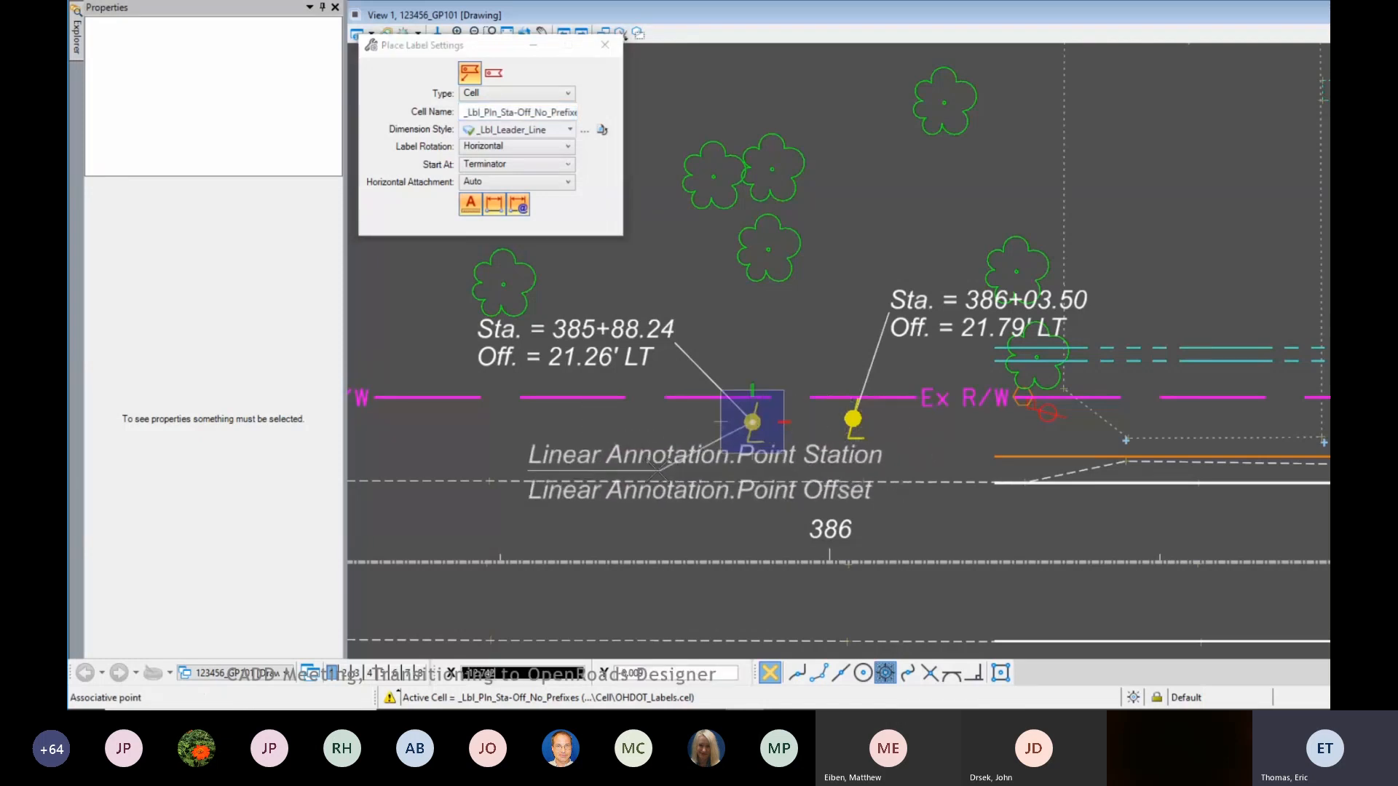
click(653, 469)
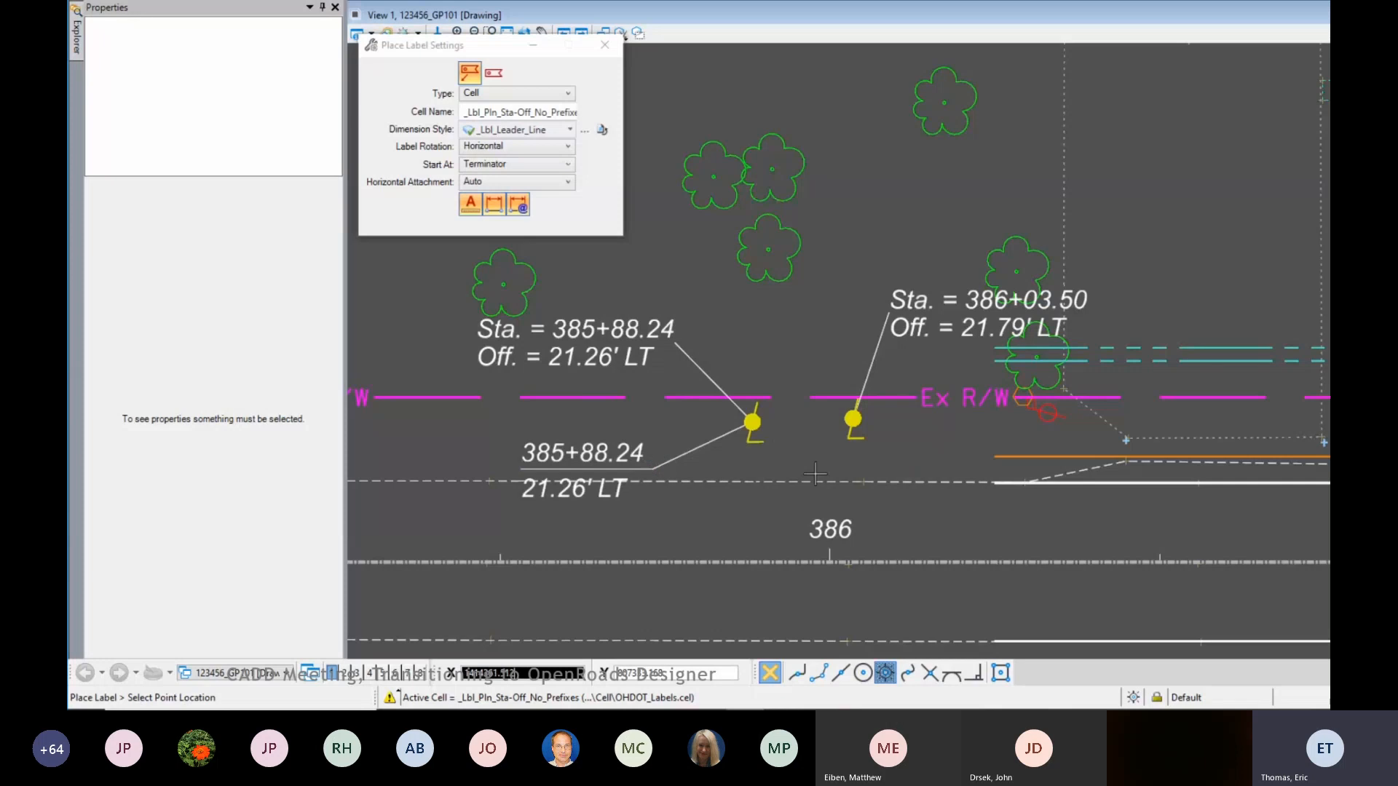
click(898, 481)
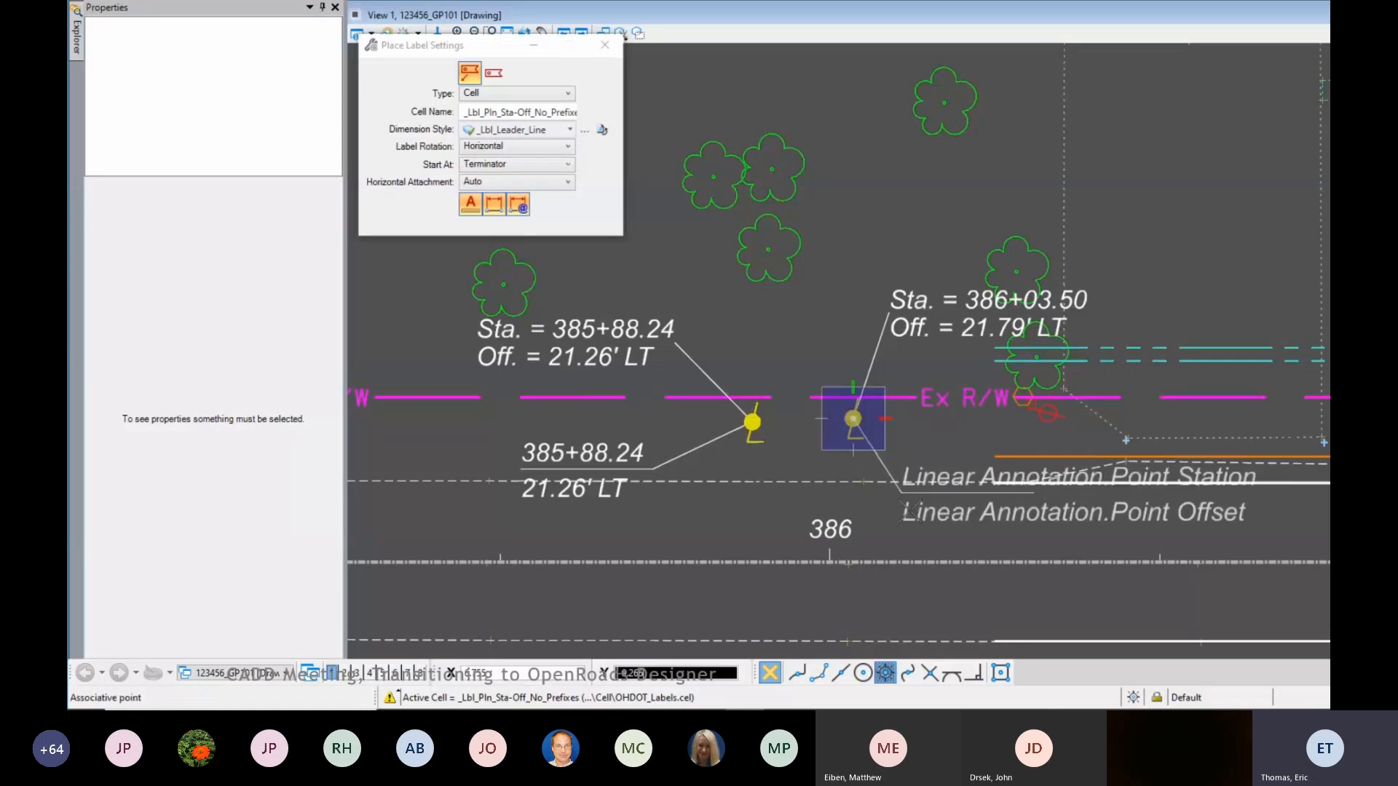
click(912, 522)
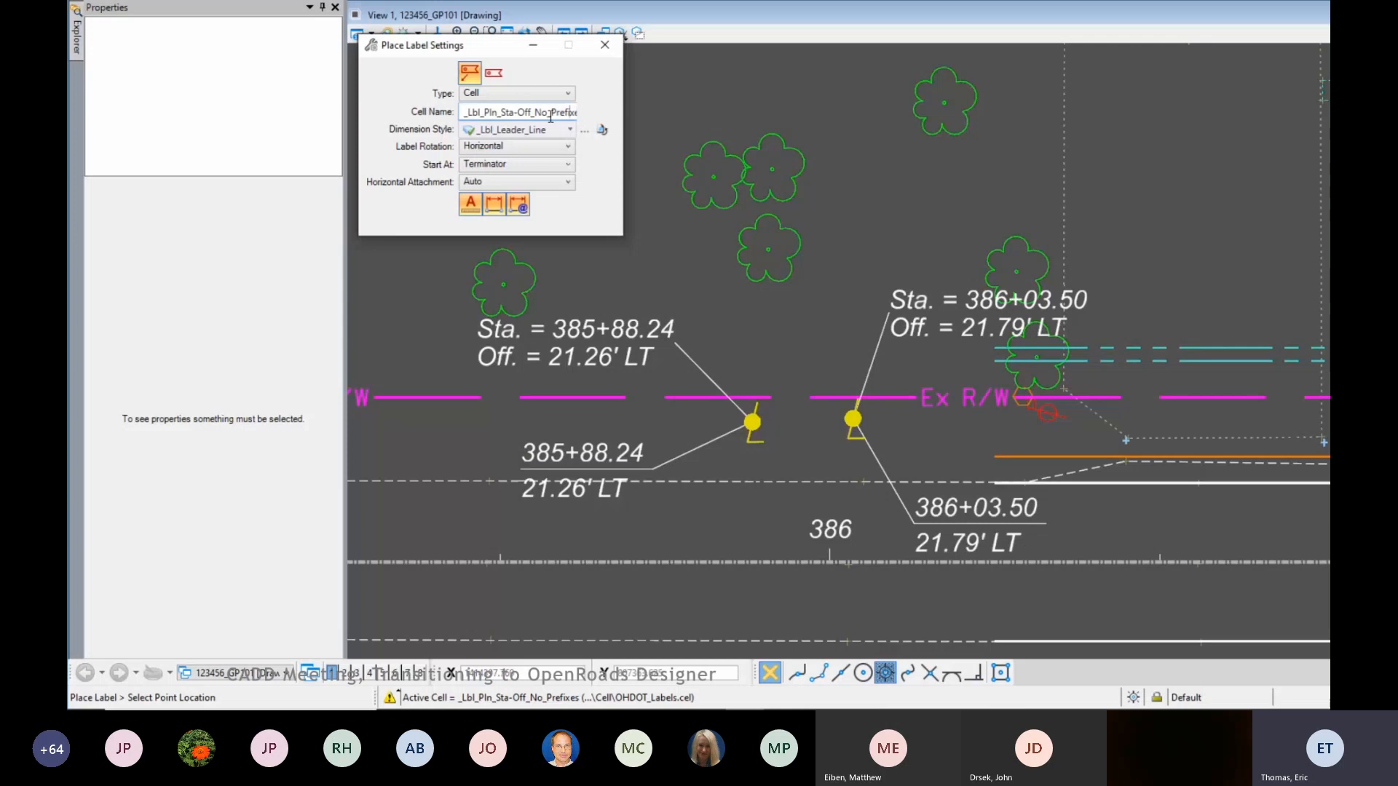
click(570, 98)
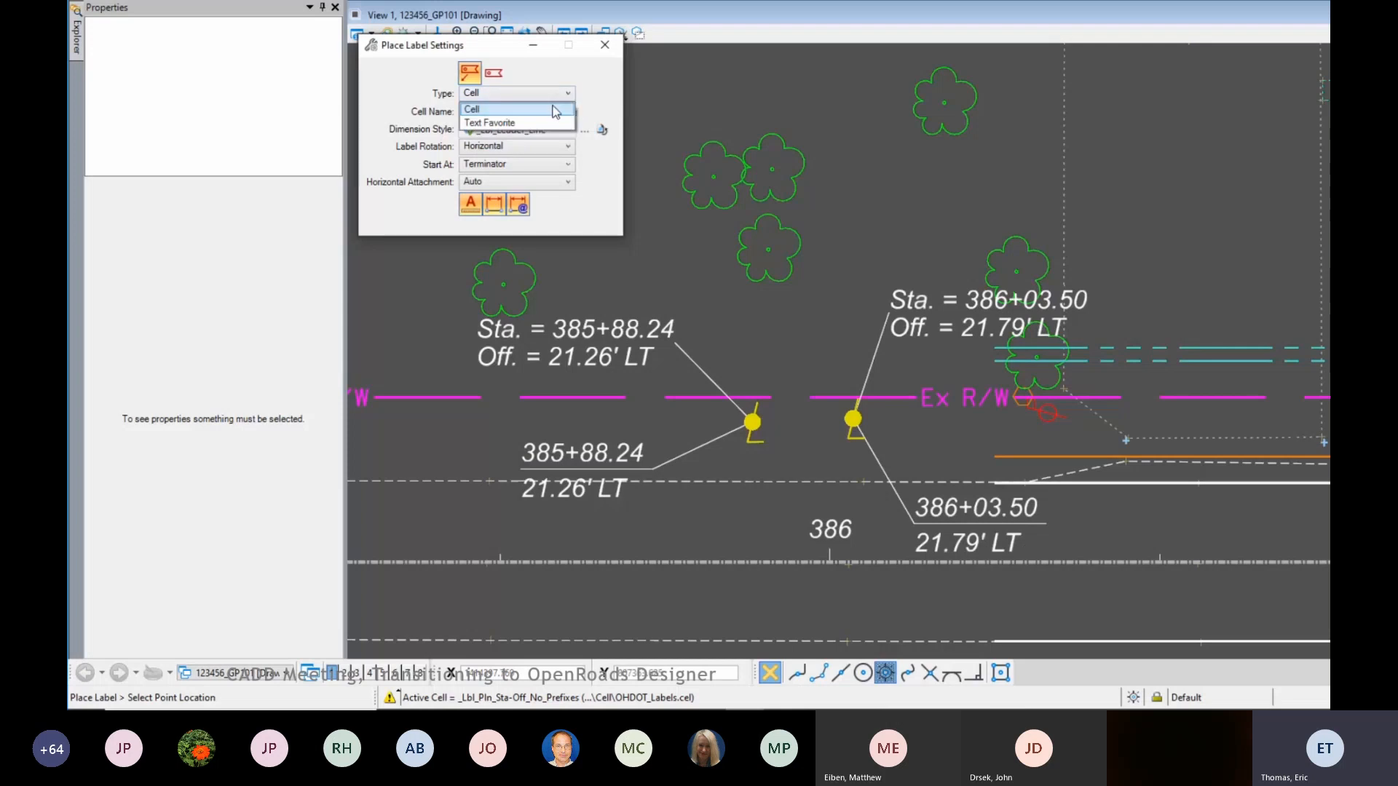
click(571, 108)
click(576, 115)
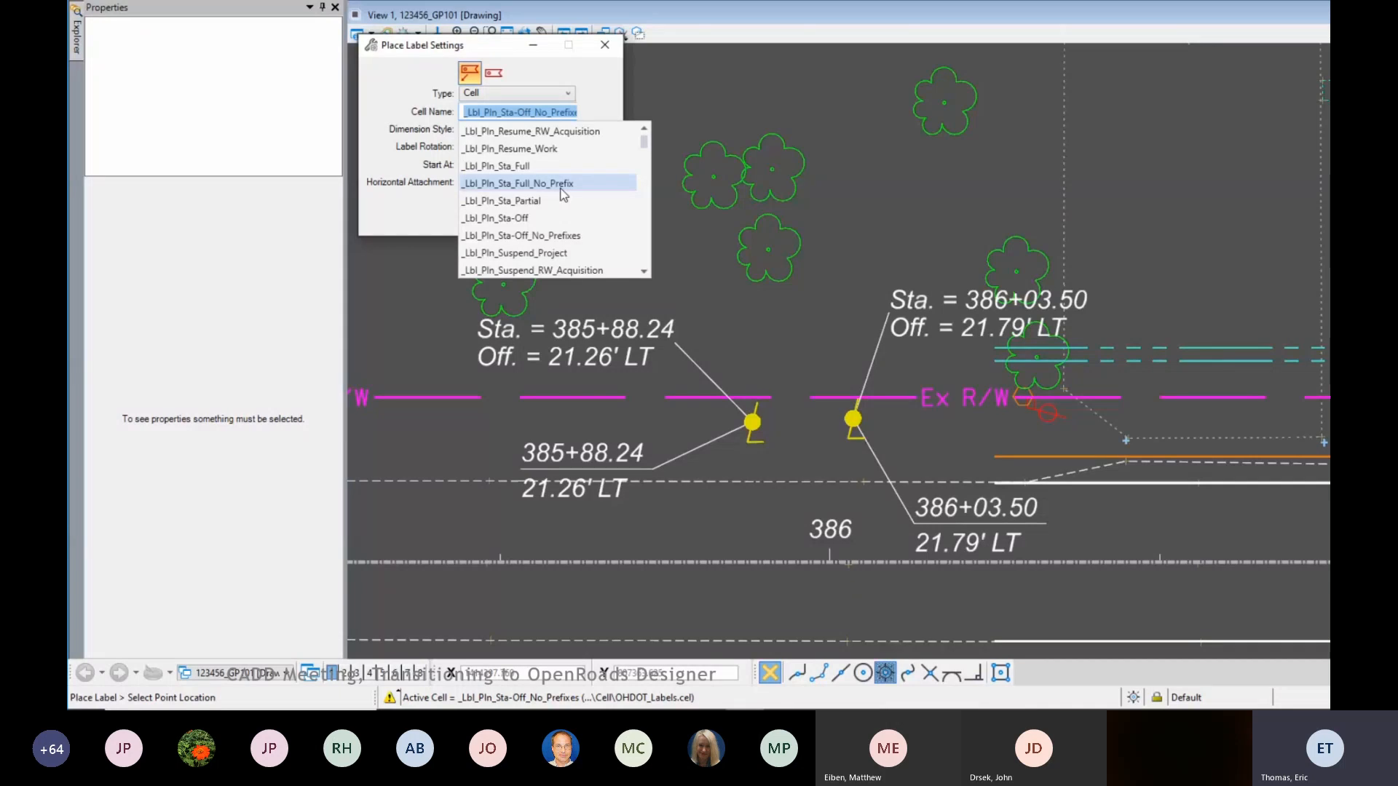
click(605, 85)
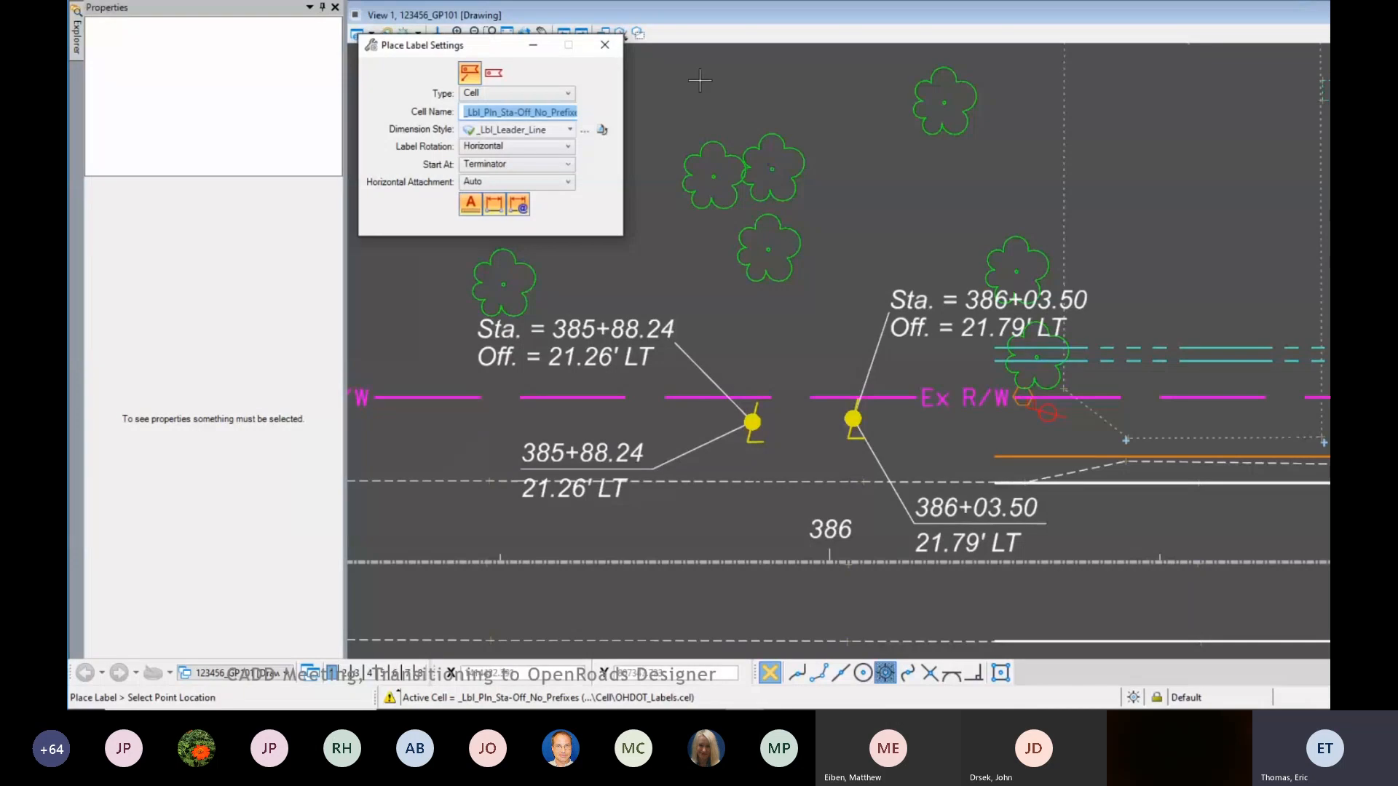
Step: Exit the slide show and return to the PowerPoint editing window
key(Right)
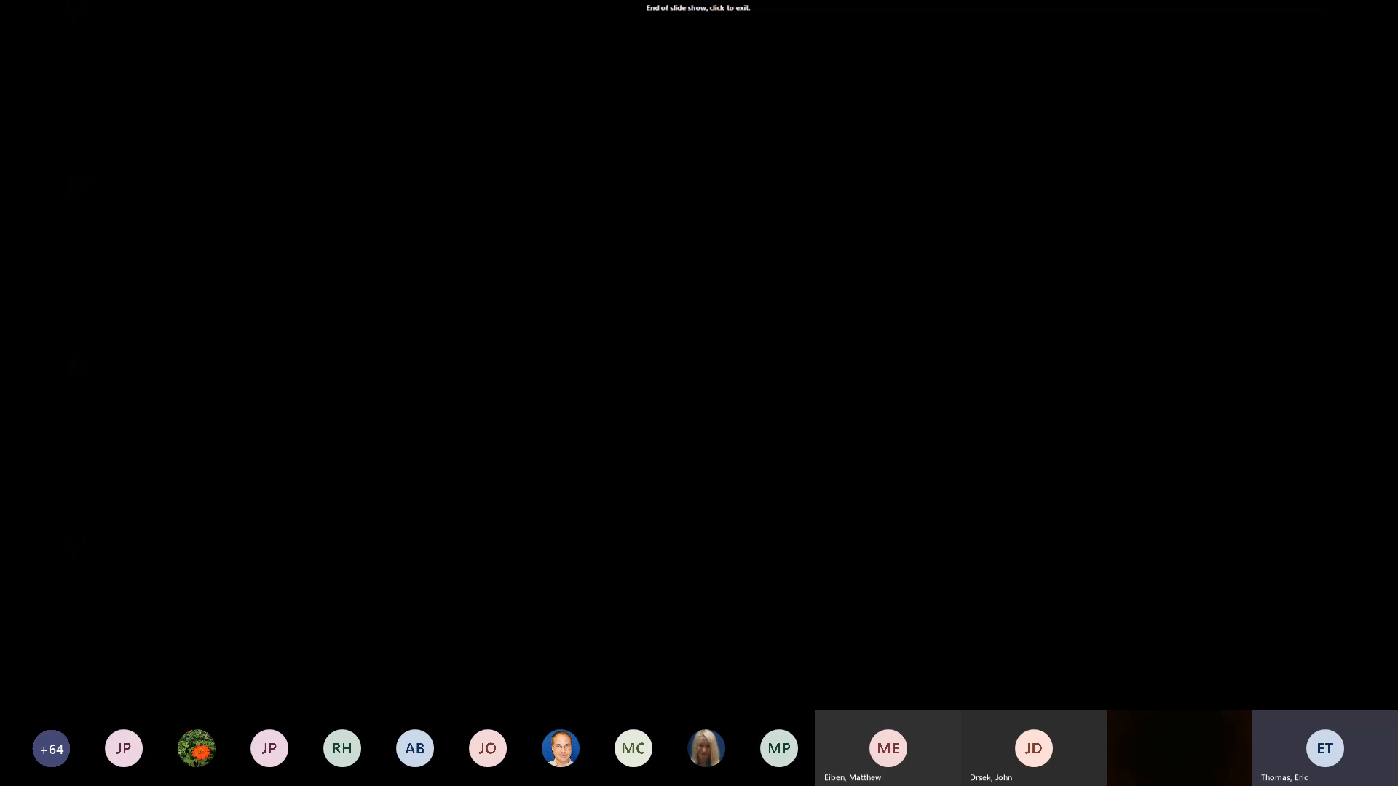
click(622, 282)
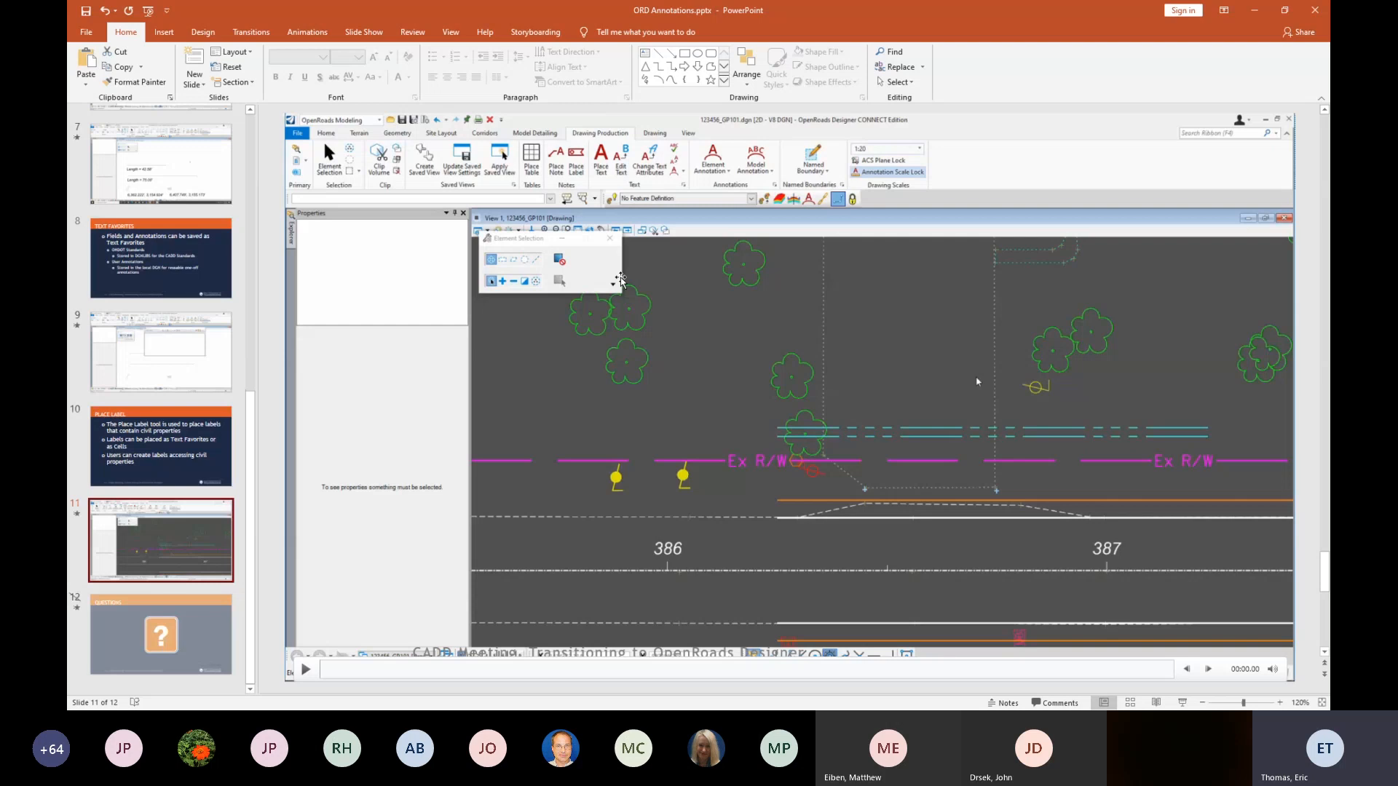